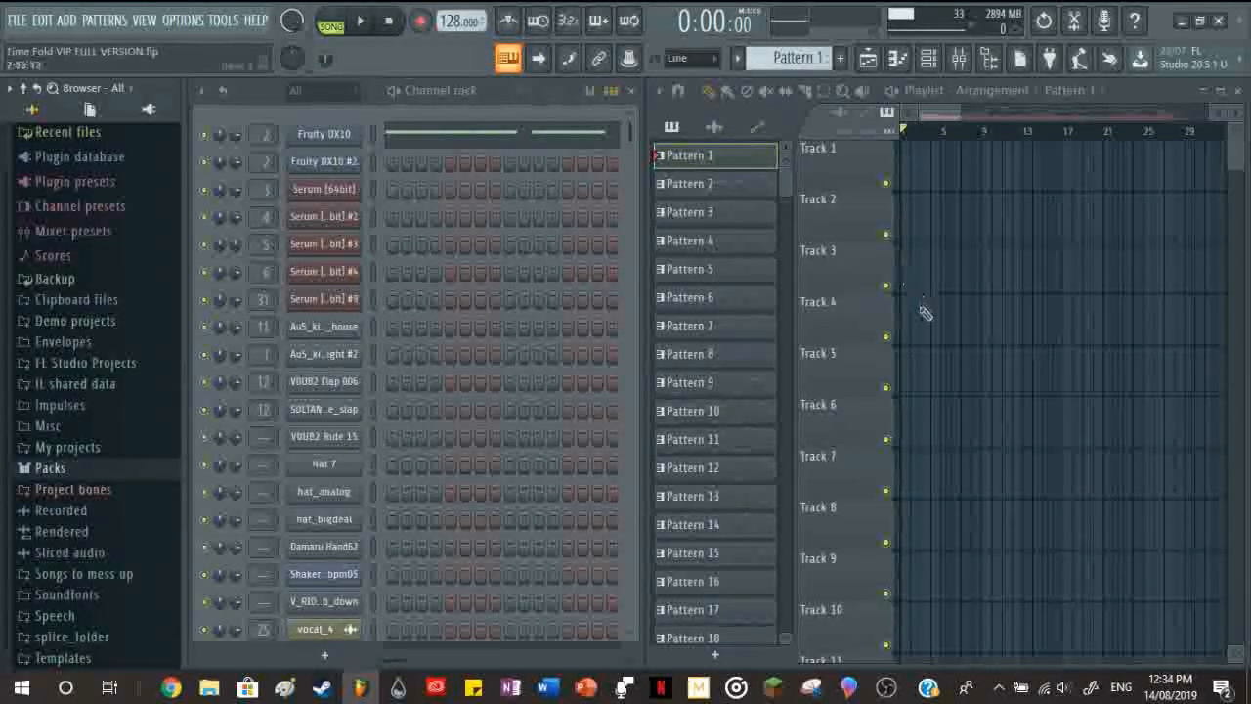
# Step: Maximize the playlist and look over the whole arrangement, from the pattern tracks down to the automation tracks
pyautogui.click(1221, 89)
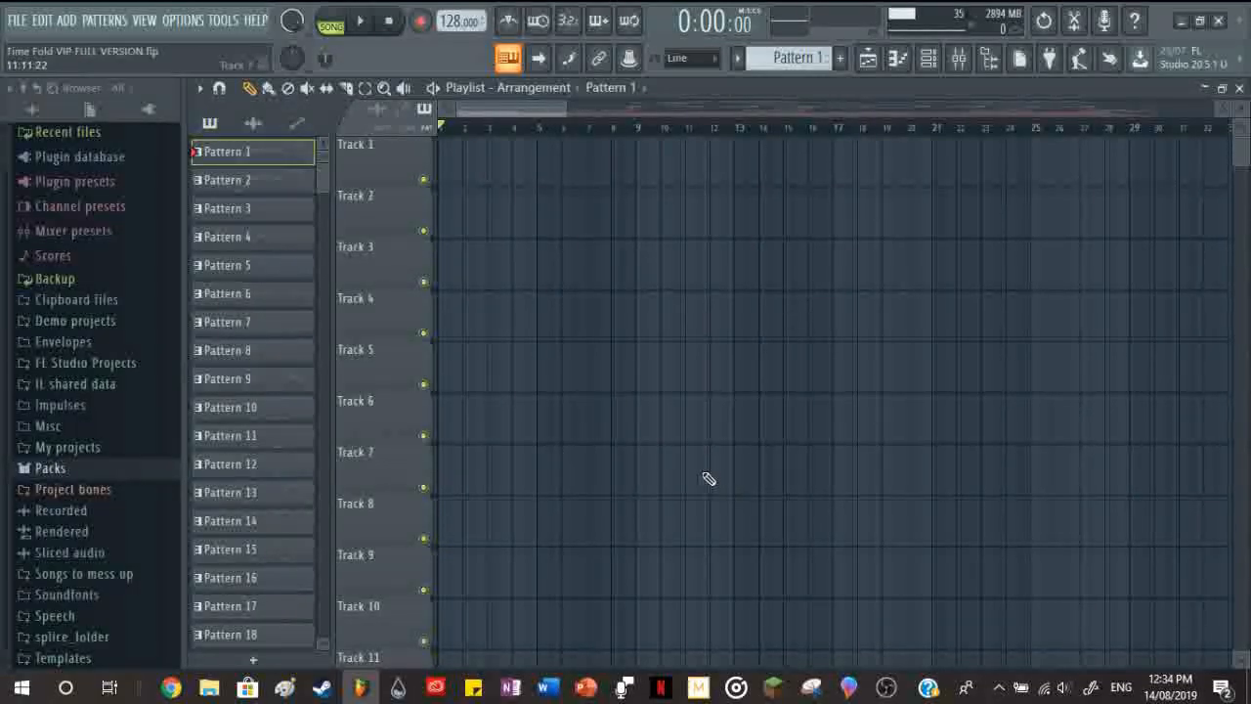
pyautogui.scroll(-5, 606, 475)
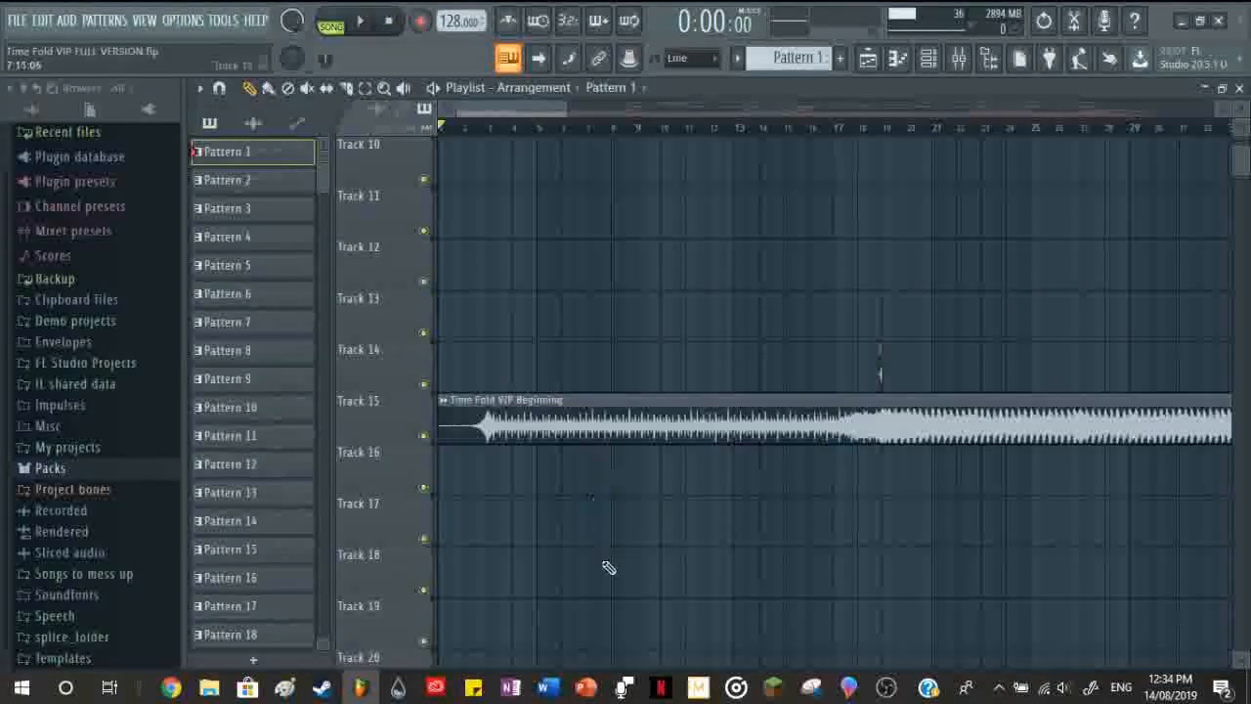
pyautogui.scroll(-3, 606, 570)
pyautogui.scroll(2, 606, 570)
pyautogui.scroll(3, 447, 446)
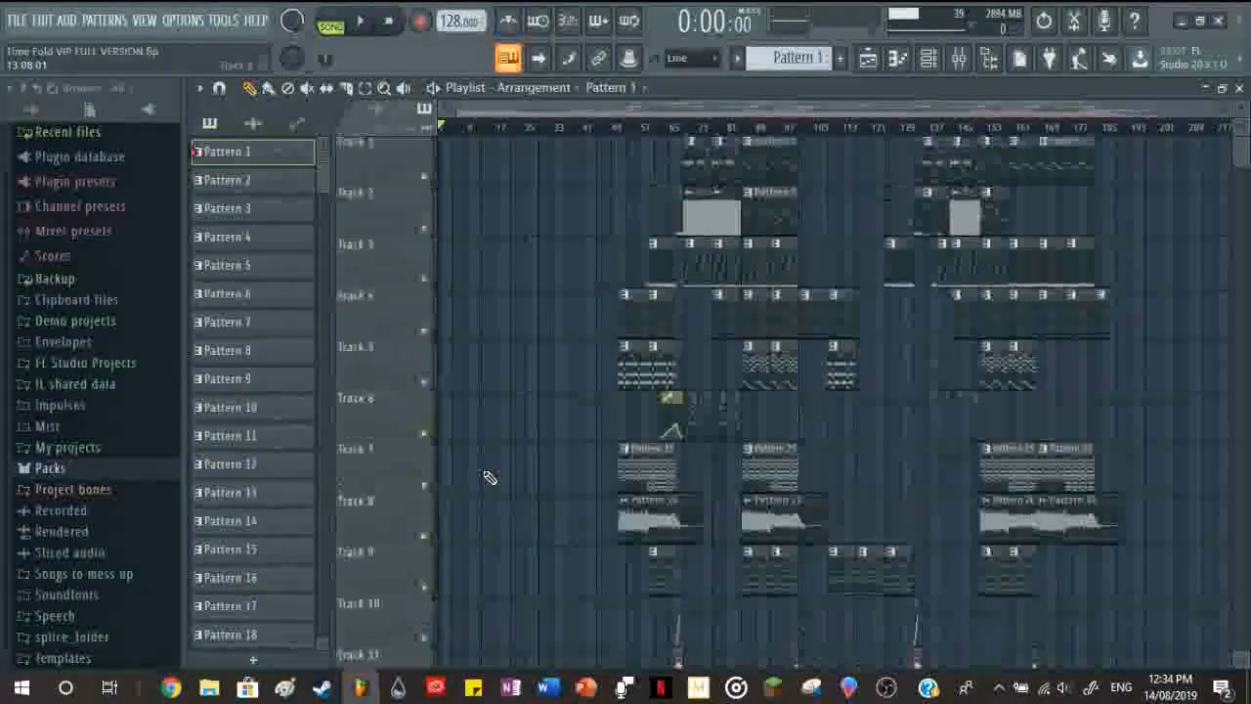
pyautogui.scroll(-6, 689, 306)
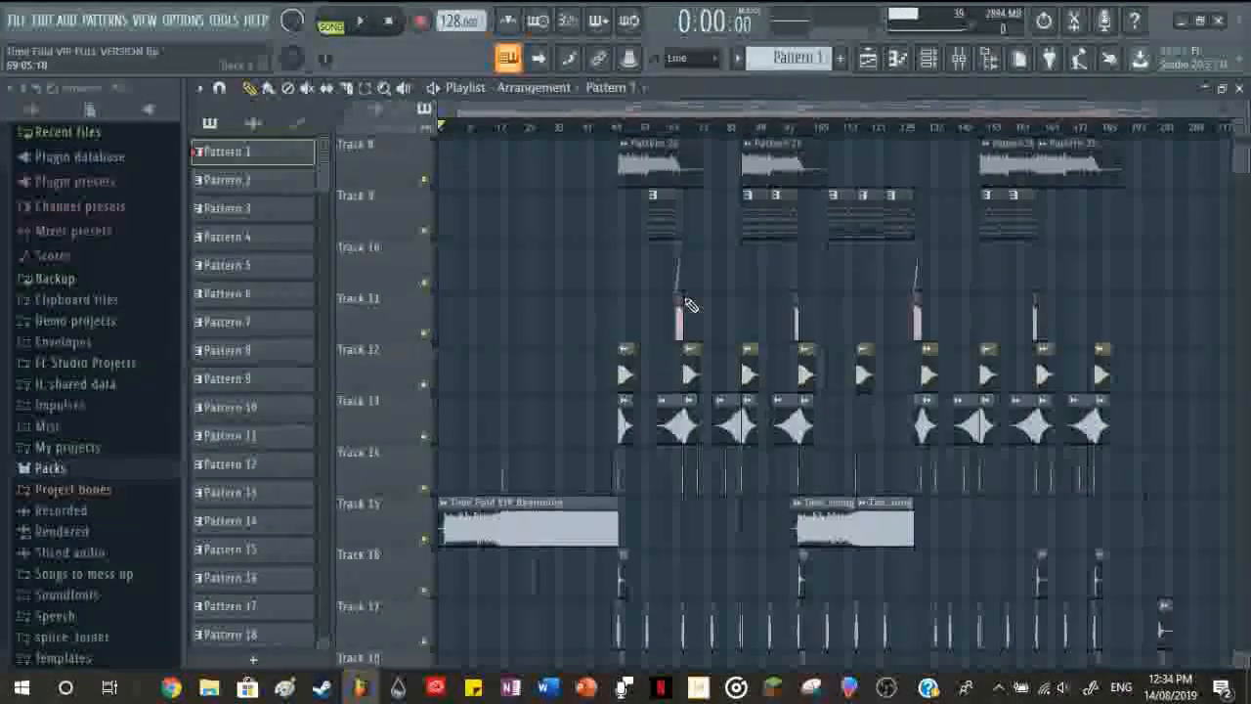
pyautogui.scroll(-5, 689, 306)
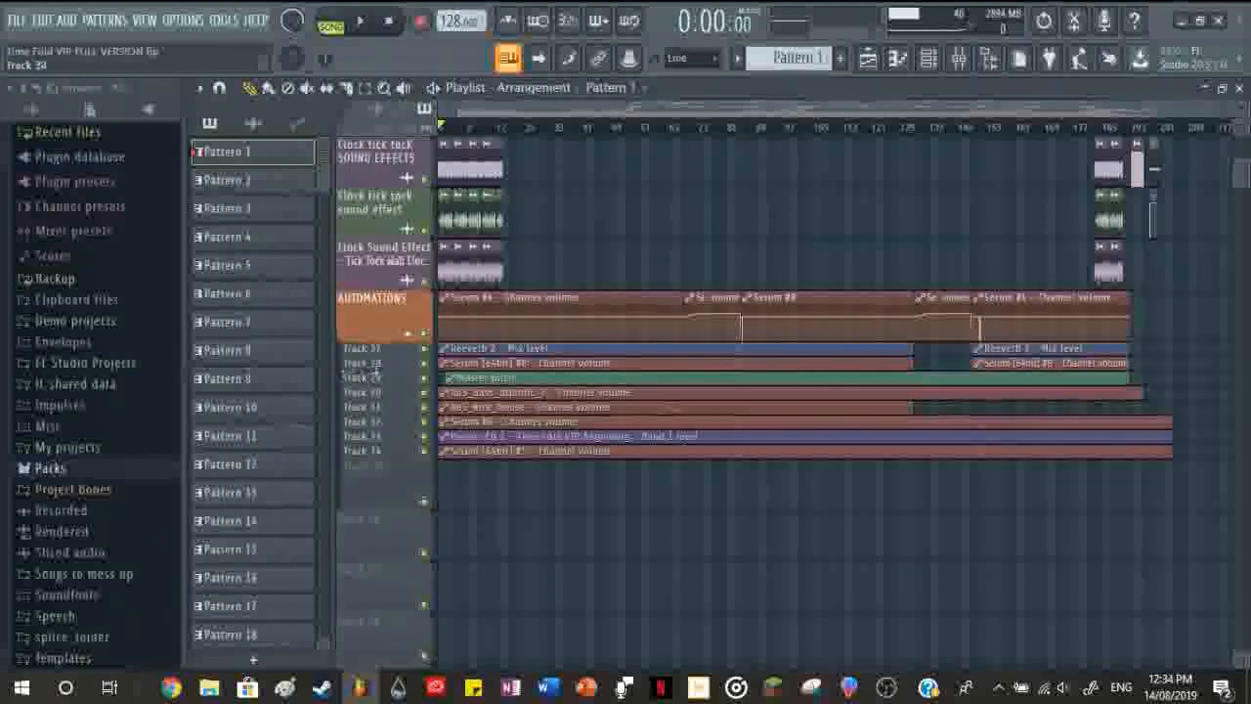
# Step: Enlarge the collapsed automation tracks below the AUTOMATIONS track, Track 27 through Track 34, to full height
pyautogui.moveTo(380, 406); pyautogui.dragTo(382, 651)
pyautogui.scroll(-3, 380, 599)
pyautogui.moveTo(378, 510); pyautogui.dragTo(379, 582)
pyautogui.scroll(5, 383, 586)
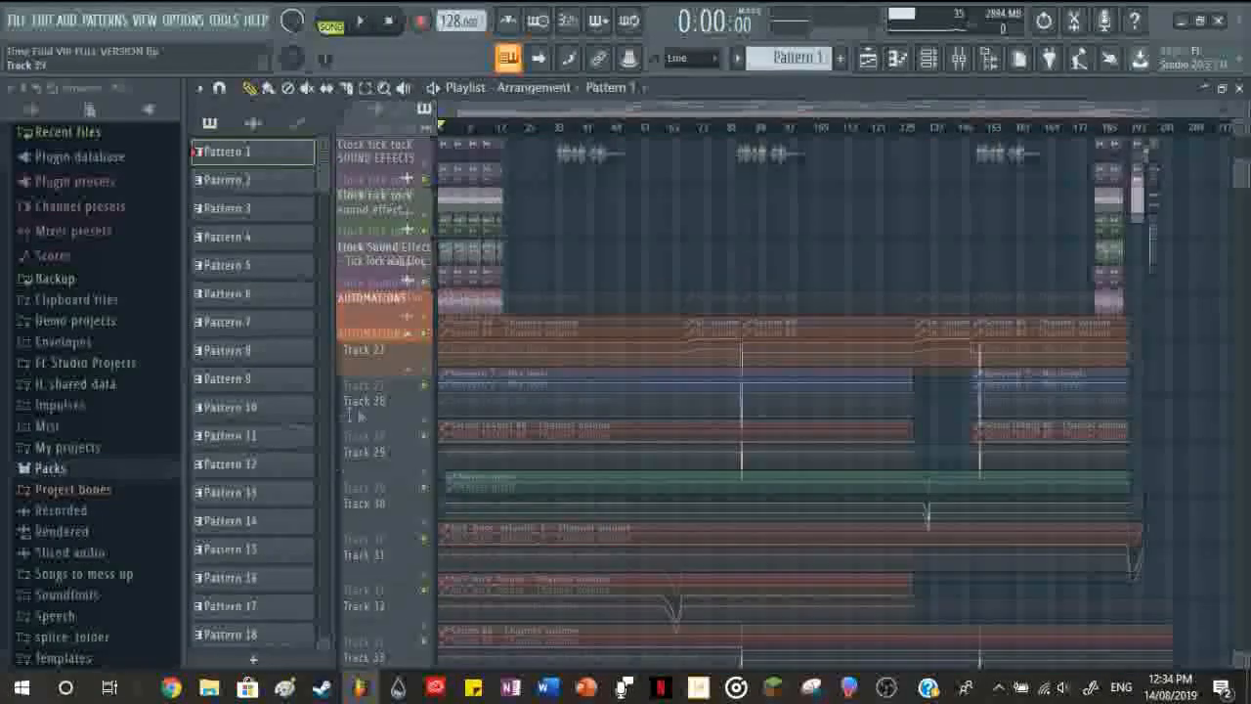
pyautogui.scroll(-1, 381, 449)
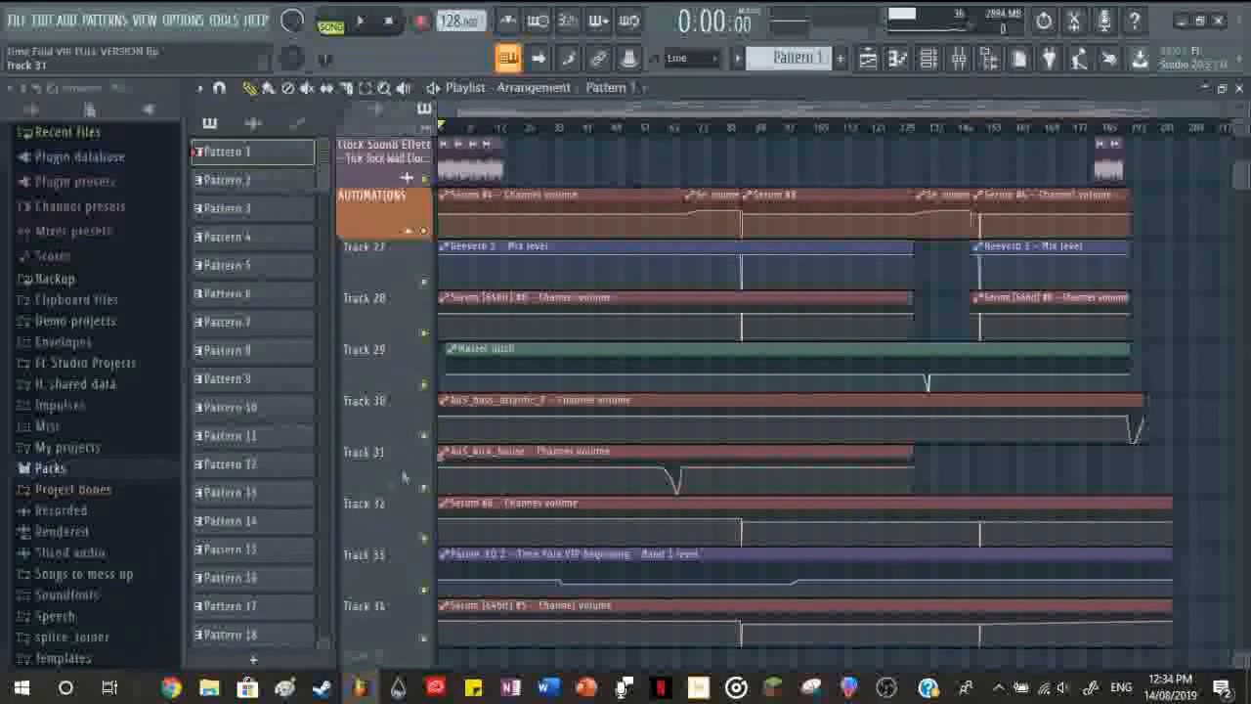
# Step: Create a volume automation clip for the Pattern 12 #2 audio clip before bar 85 and place it on Track 7
pyautogui.scroll(8, 758, 179)
pyautogui.scroll(2, 734, 180)
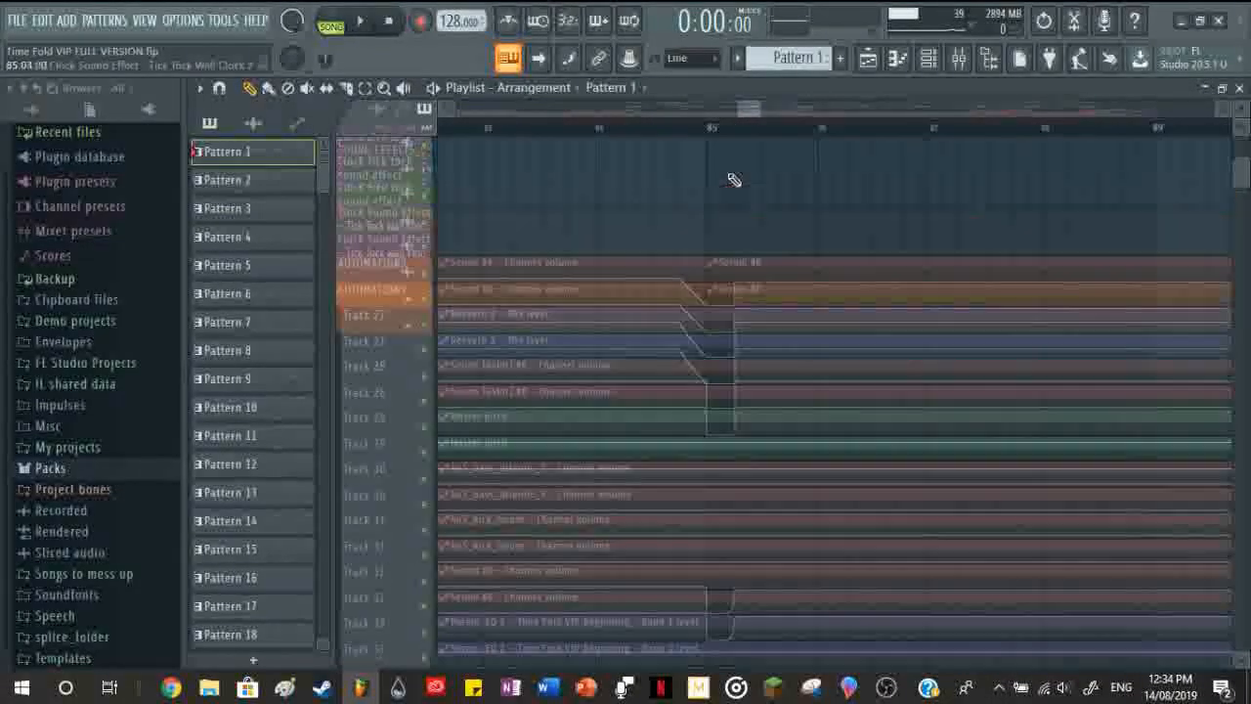
pyautogui.scroll(10, 734, 180)
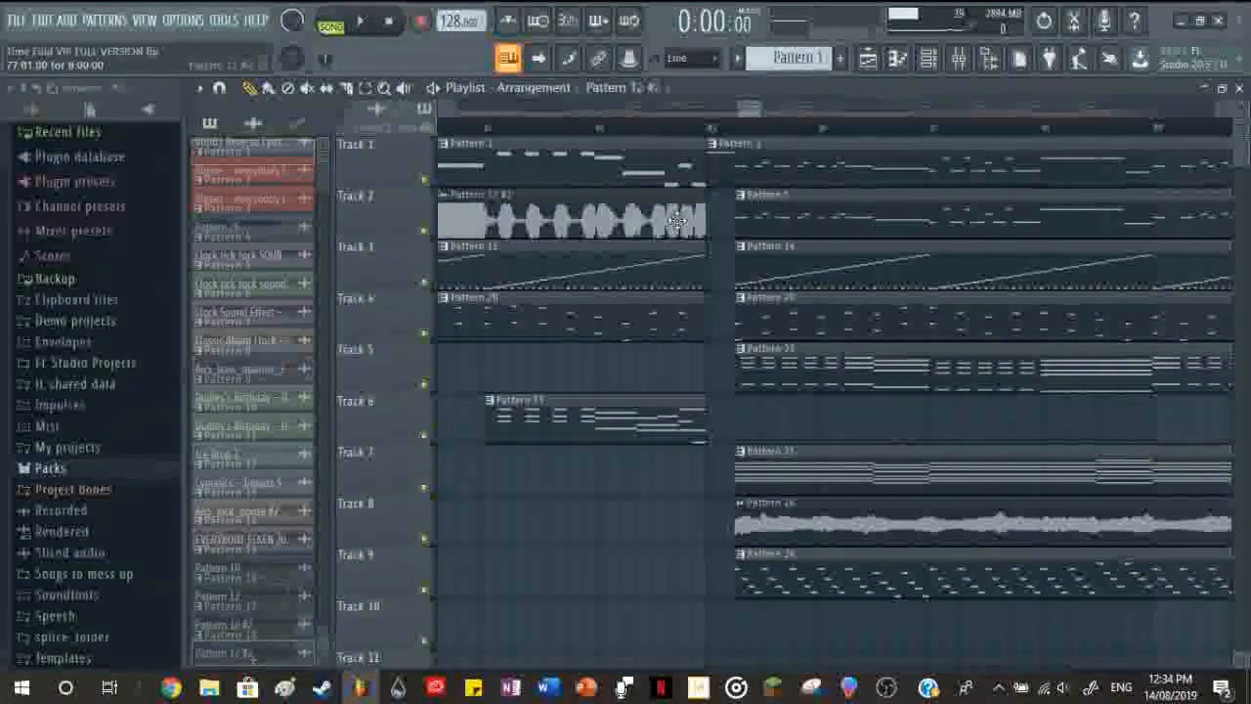
pyautogui.scroll(-5, 606, 252)
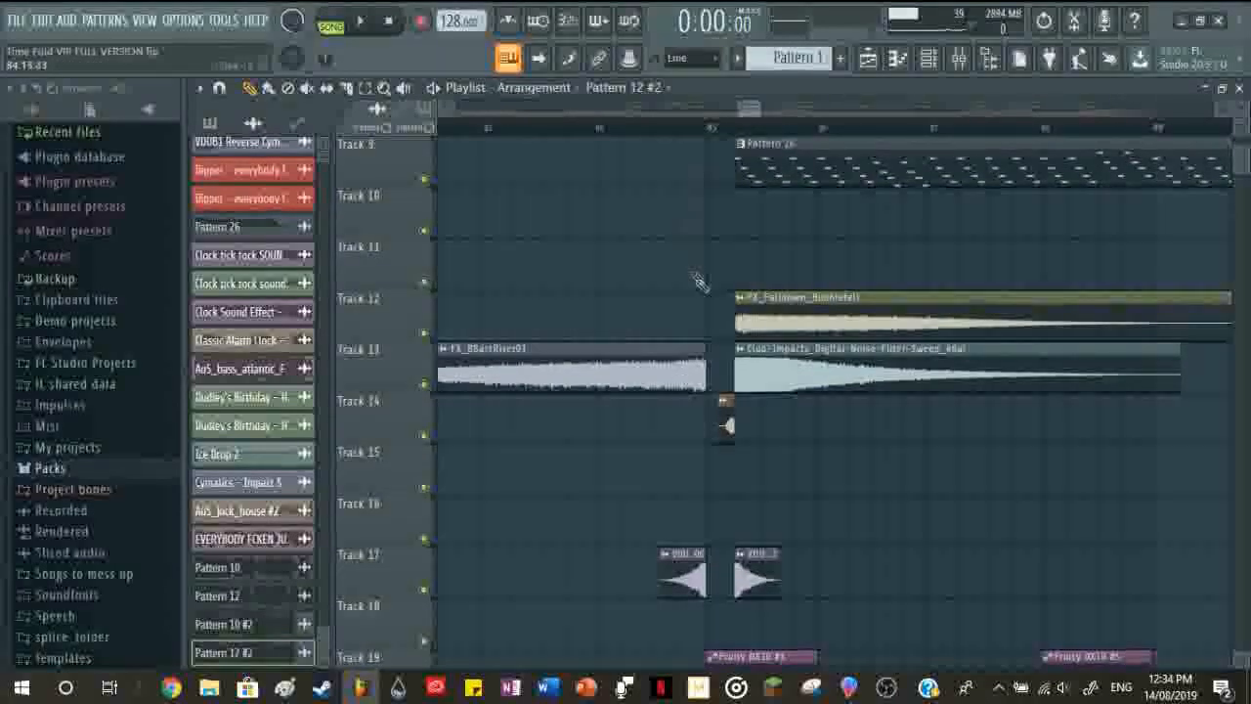
pyautogui.scroll(5, 692, 256)
pyautogui.rightClick(445, 210)
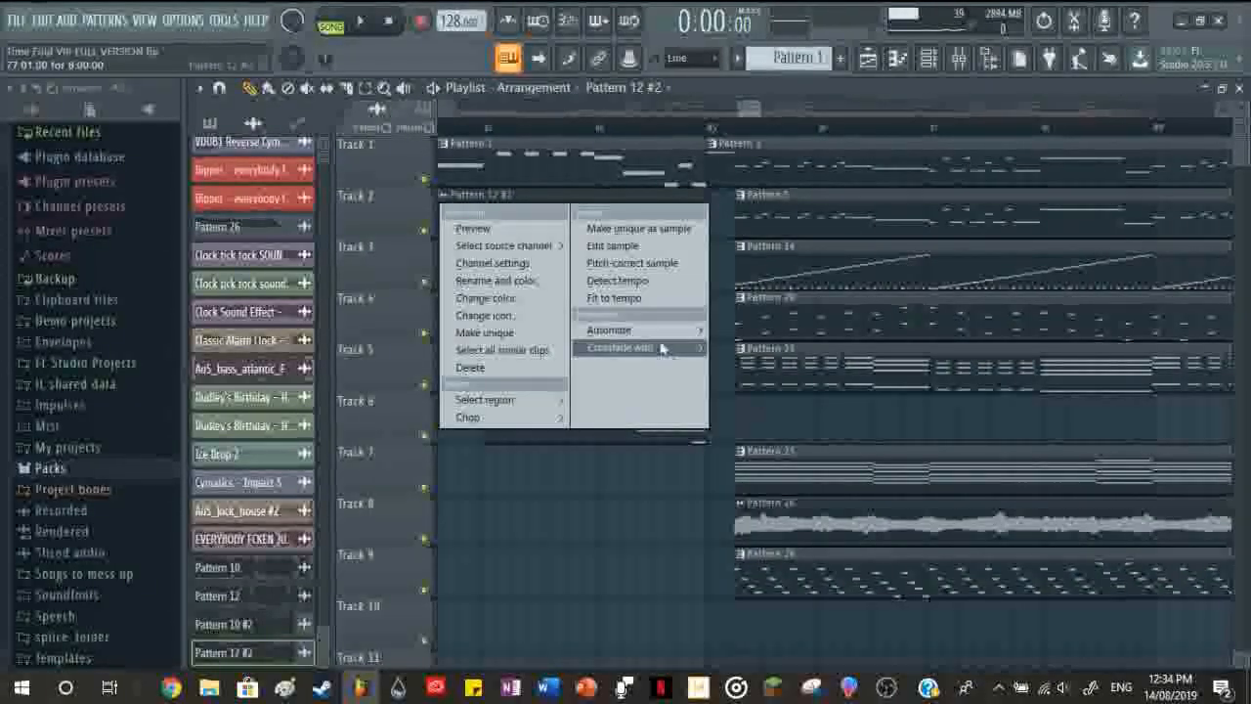
pyautogui.moveTo(635, 330)
pyautogui.click(747, 332)
pyautogui.moveTo(640, 185); pyautogui.dragTo(636, 480)
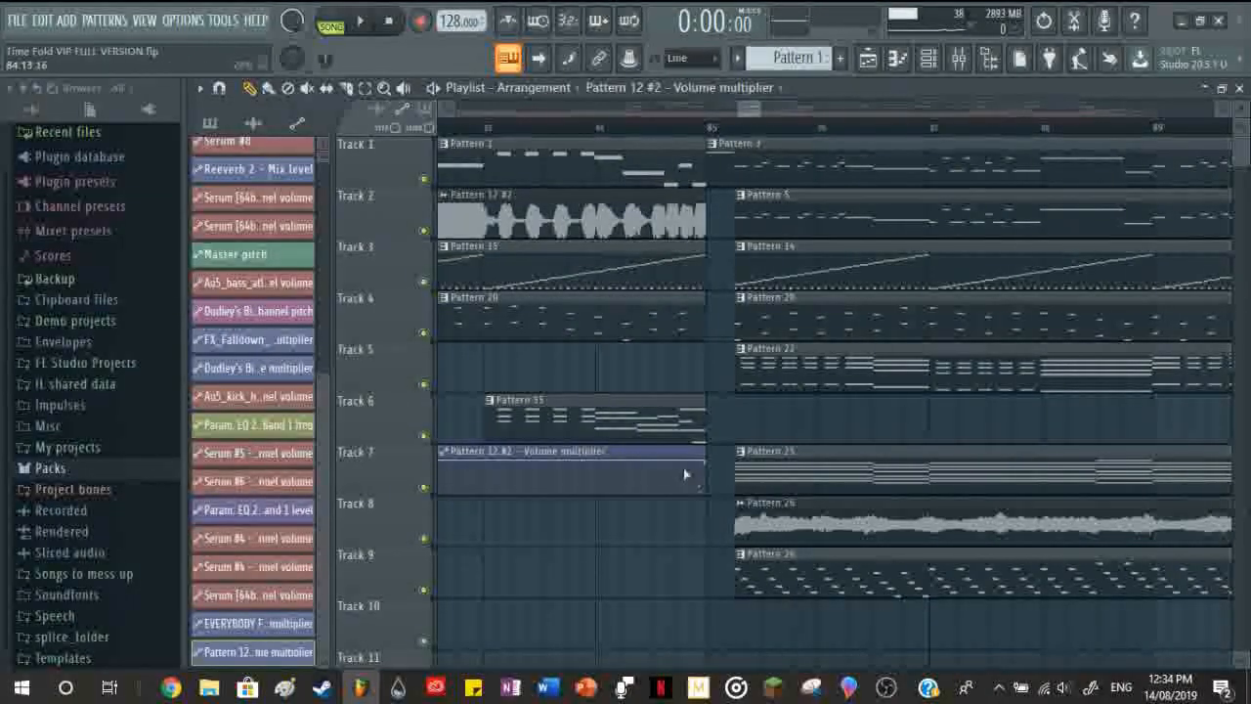
# Step: Extend the Pattern 12 #2 volume automation clip to the start of Pattern 25 and drop its level abruptly to zero at bar 85
pyautogui.rightClick(680, 467)
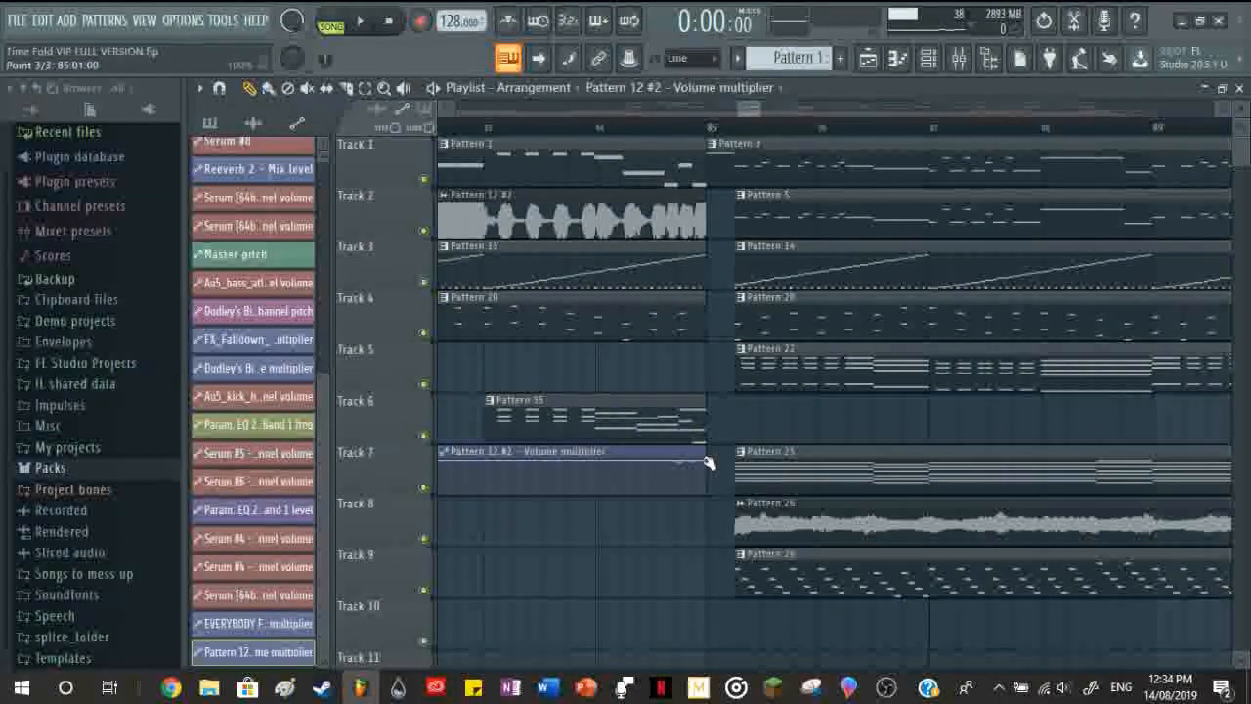
pyautogui.moveTo(704, 453); pyautogui.dragTo(731, 450)
pyautogui.rightClick(681, 462)
pyautogui.click(714, 342)
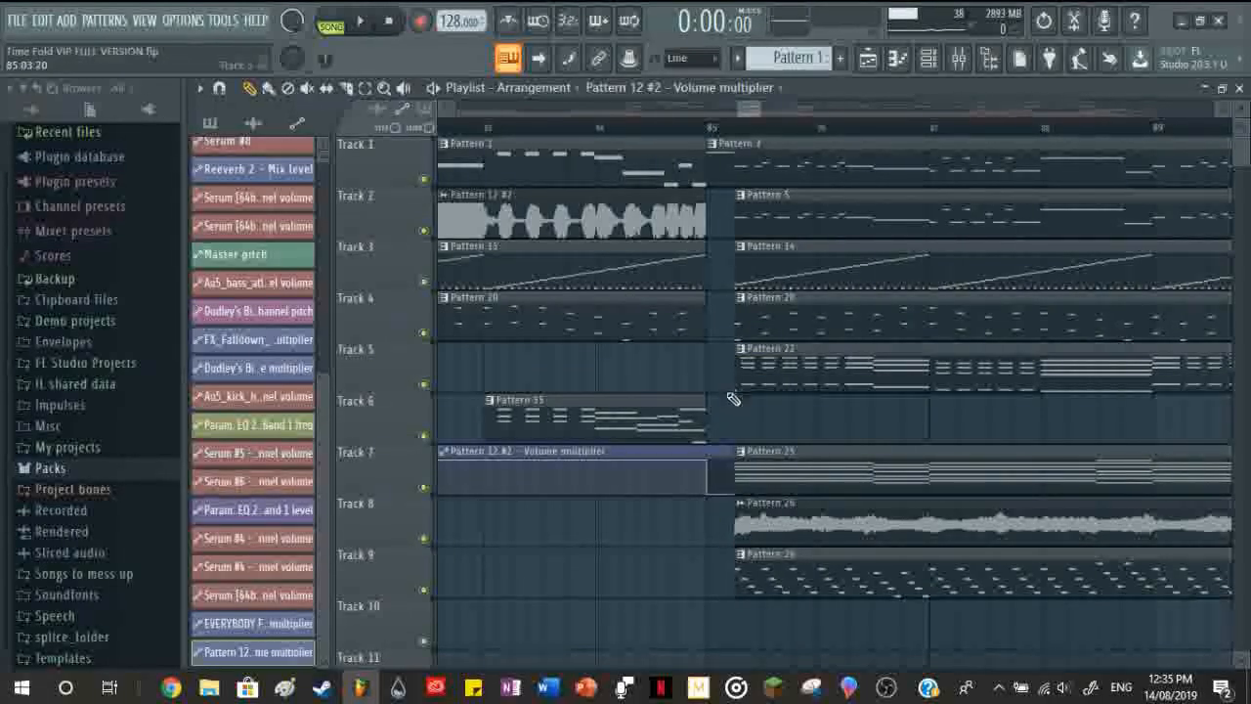
# Step: Place a copy of the volume automation clip on Track 7 beneath the later Pattern 12 #2 clip starting at bar 143
pyautogui.scroll(-6, 690, 405)
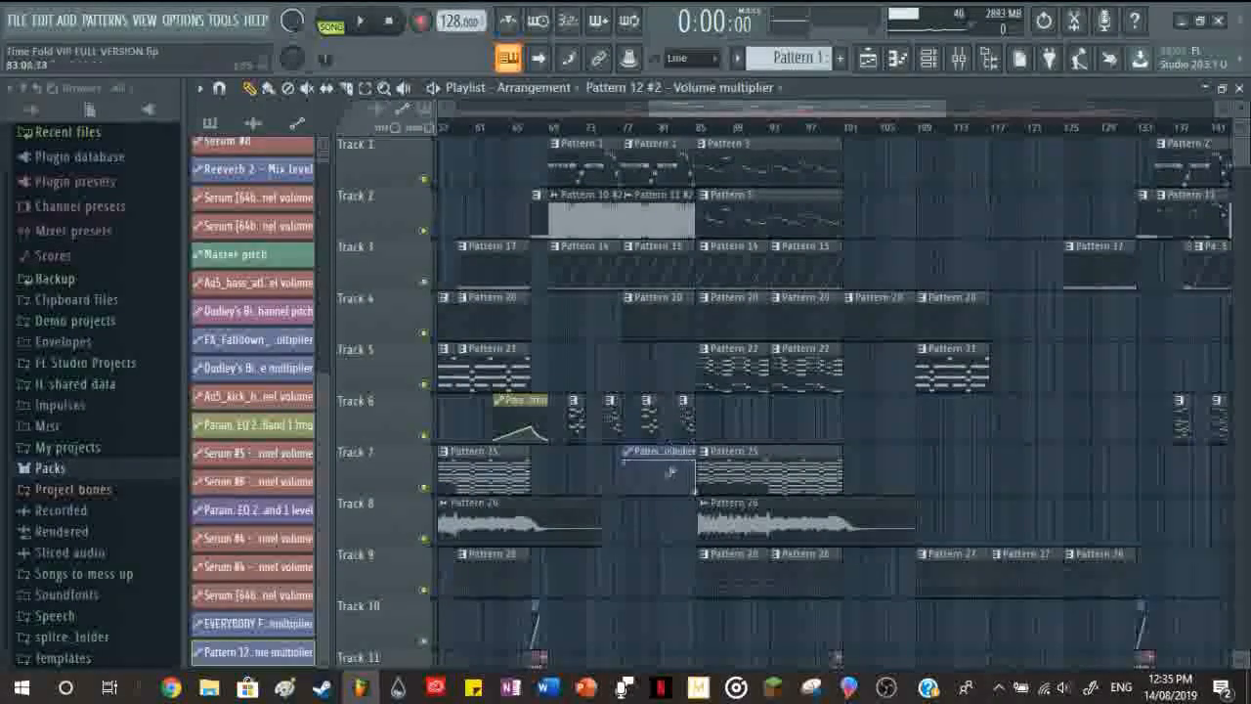
pyautogui.scroll(-6, 725, 430)
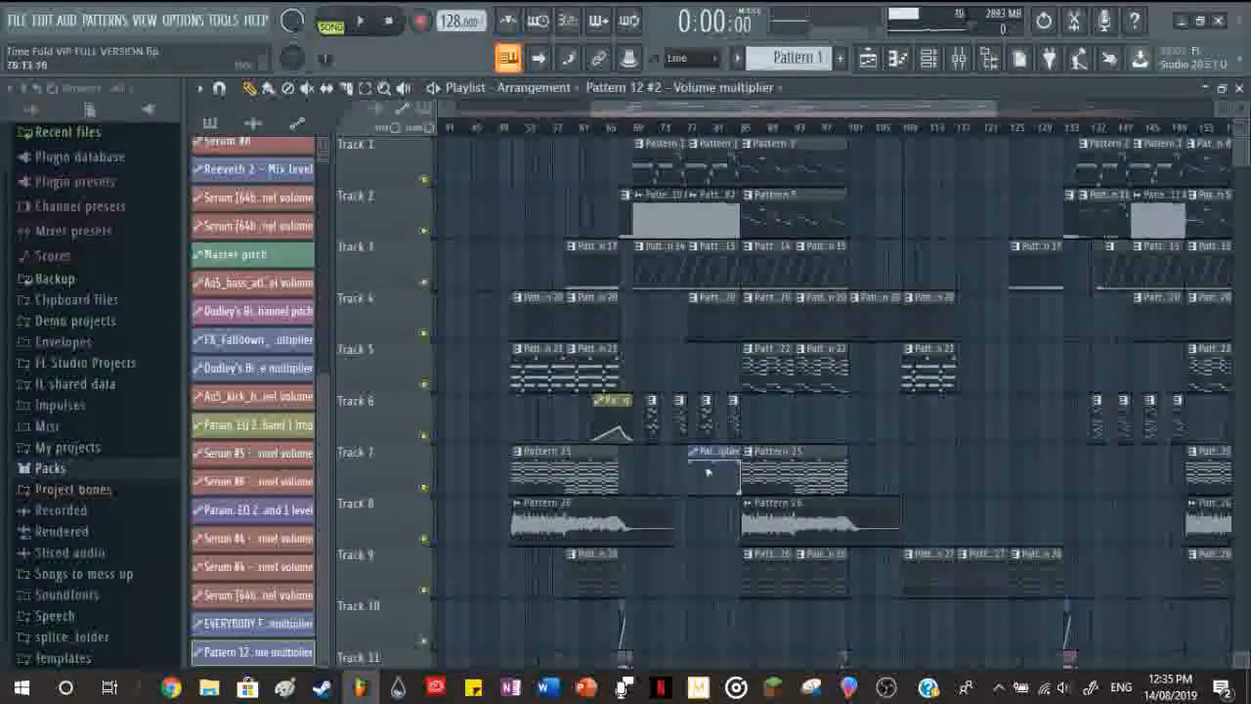
pyautogui.scroll(6, 978, 351)
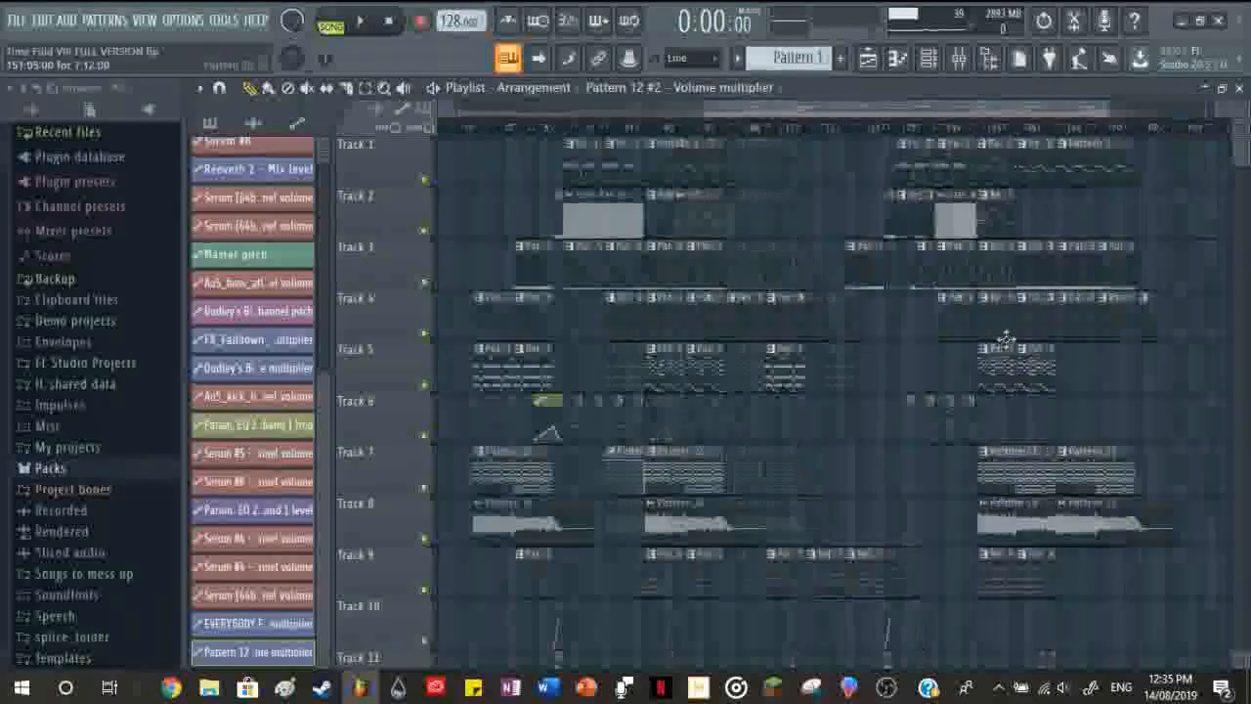
pyautogui.scroll(-8, 806, 332)
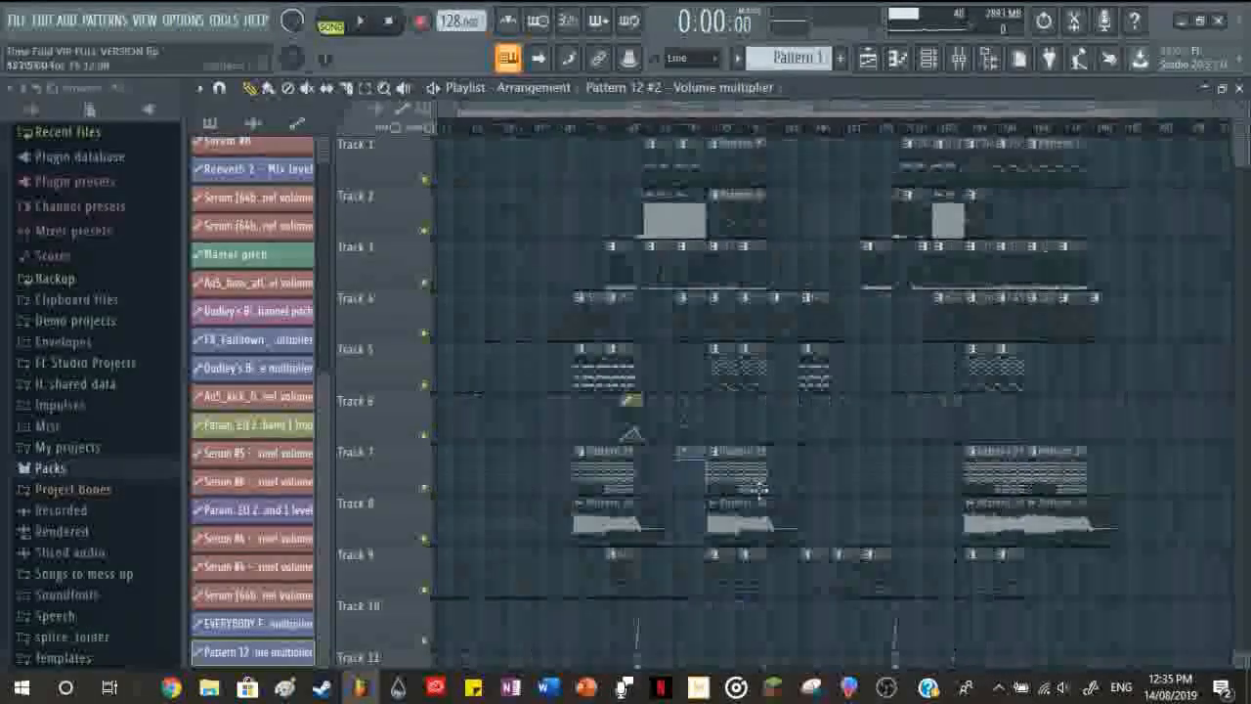
pyautogui.scroll(8, 948, 496)
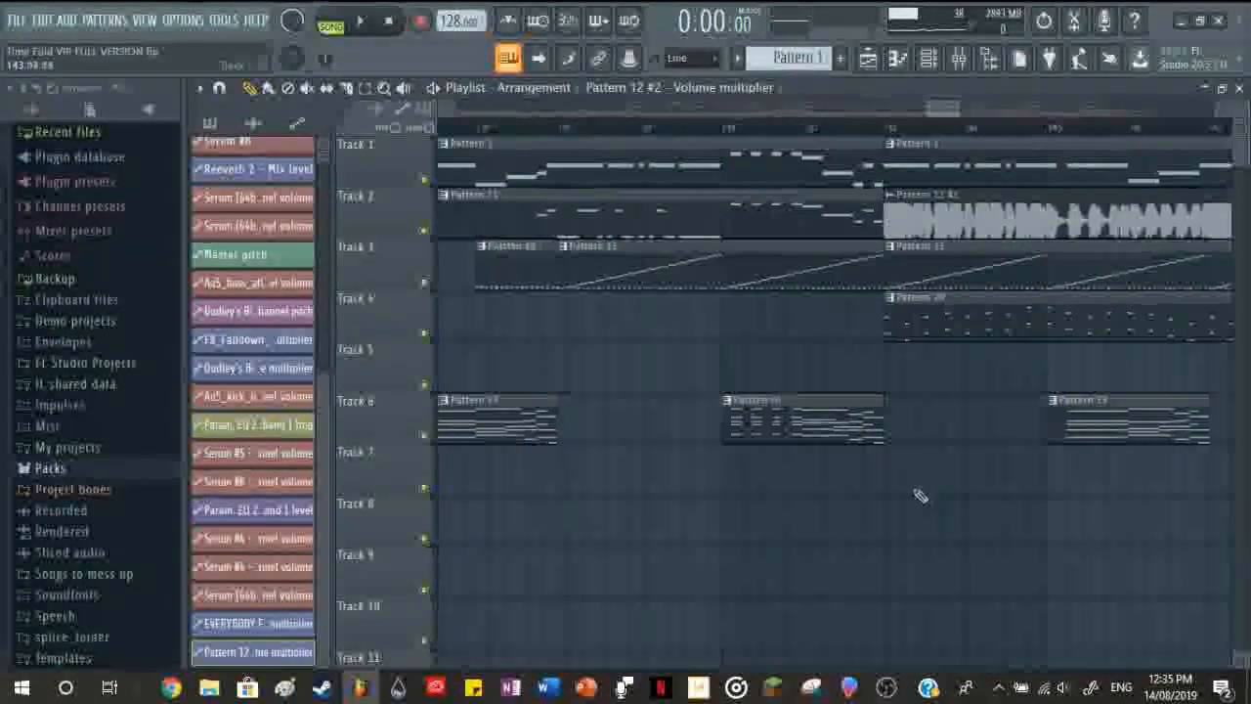
pyautogui.scroll(-4, 896, 483)
pyautogui.scroll(8, 1075, 401)
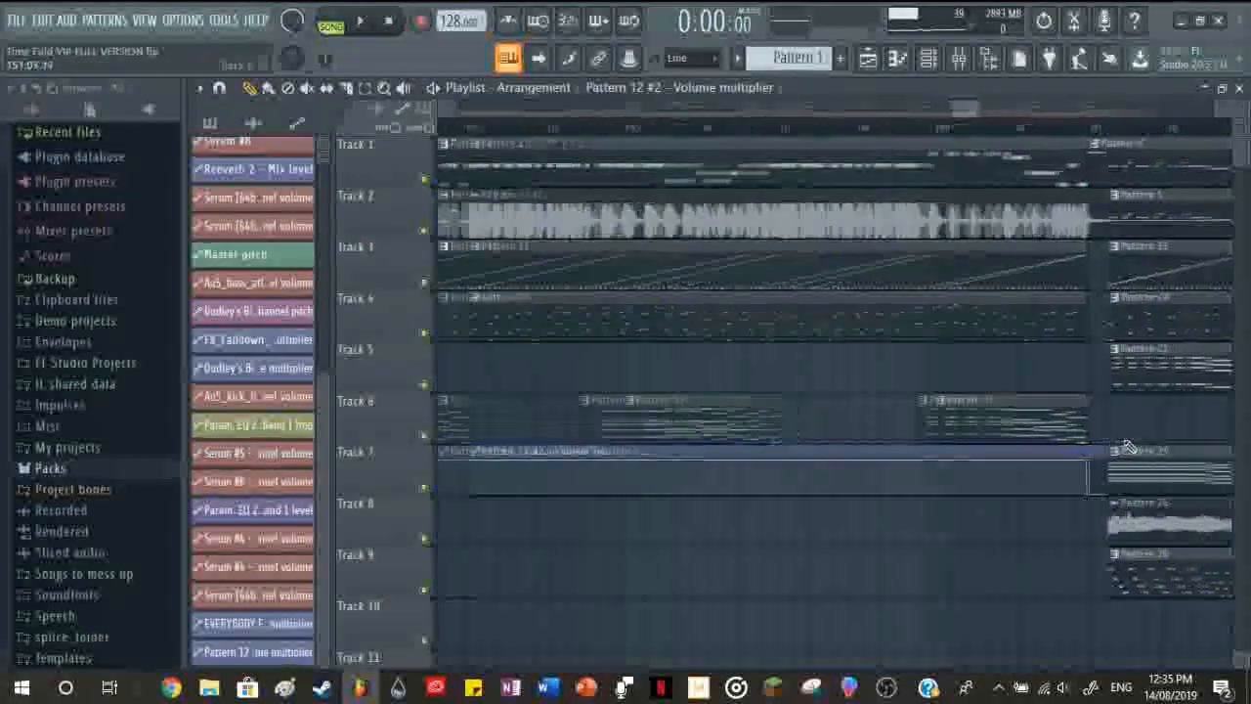
pyautogui.scroll(-8, 1075, 401)
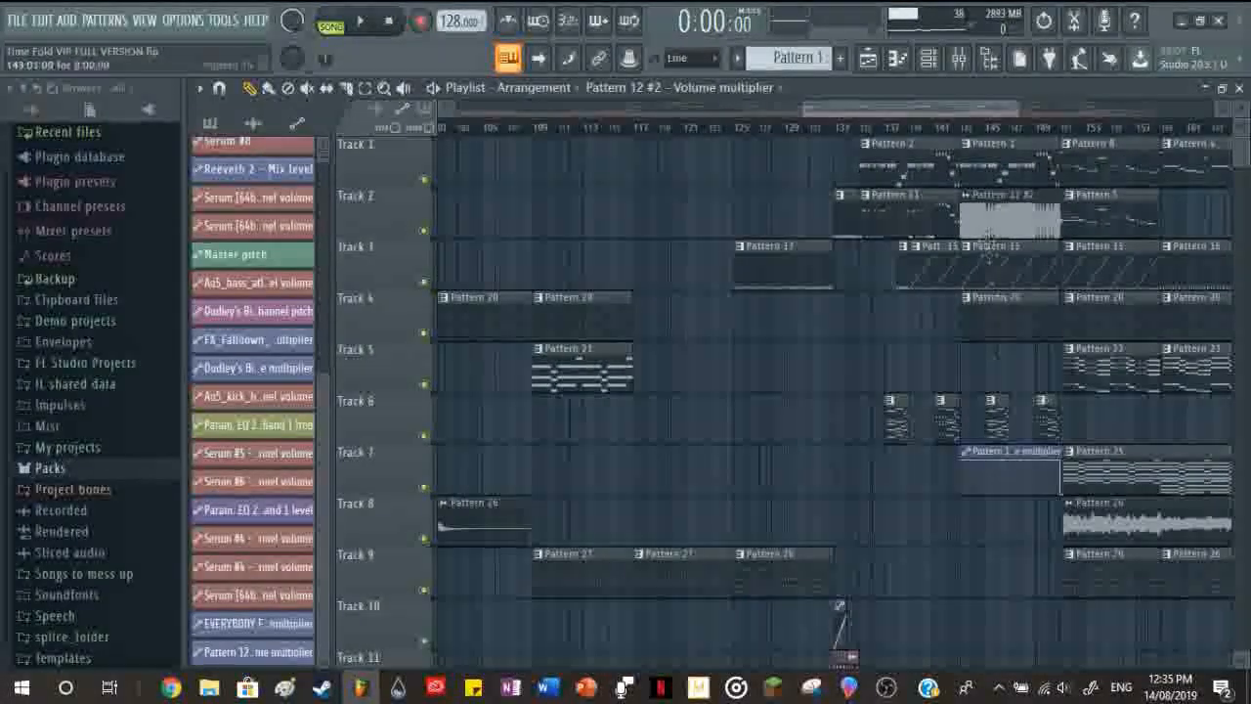
# Step: Render Pattern 11 as an audio clip so that it replaces the pattern clip before Pattern 12 #2 on Track 2
pyautogui.click(936, 210)
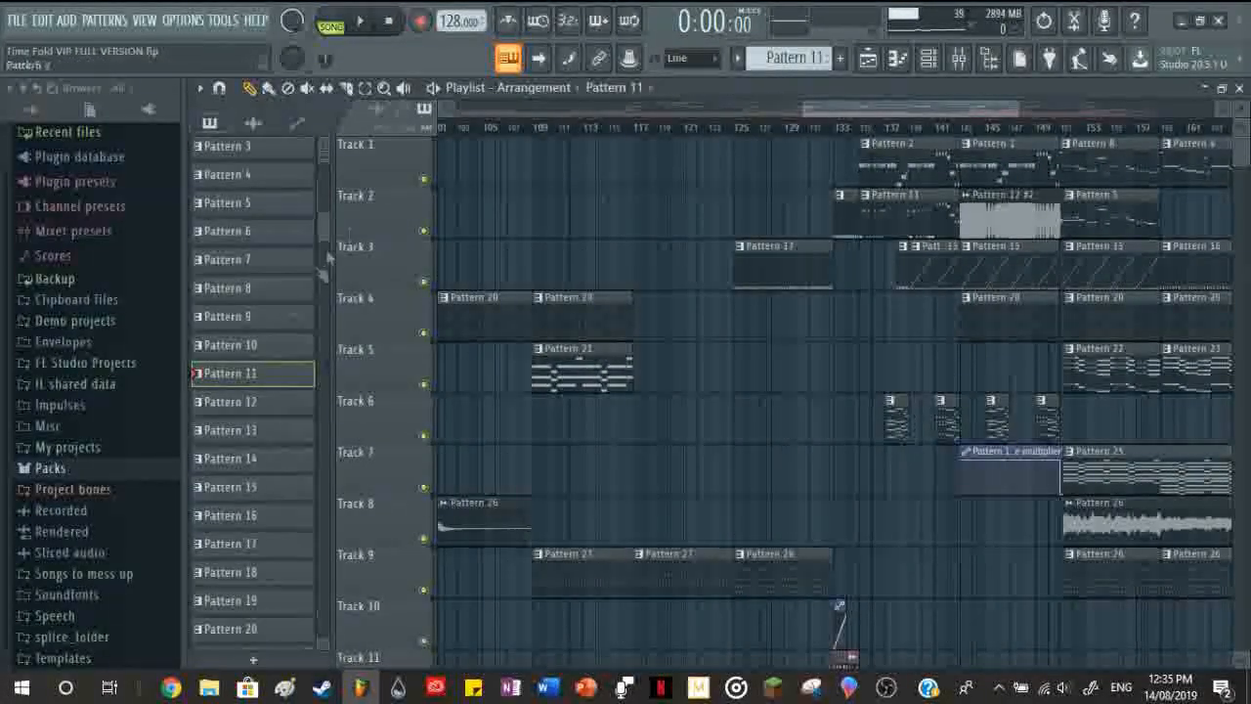
pyautogui.rightClick(249, 386)
pyautogui.click(381, 641)
pyautogui.click(762, 583)
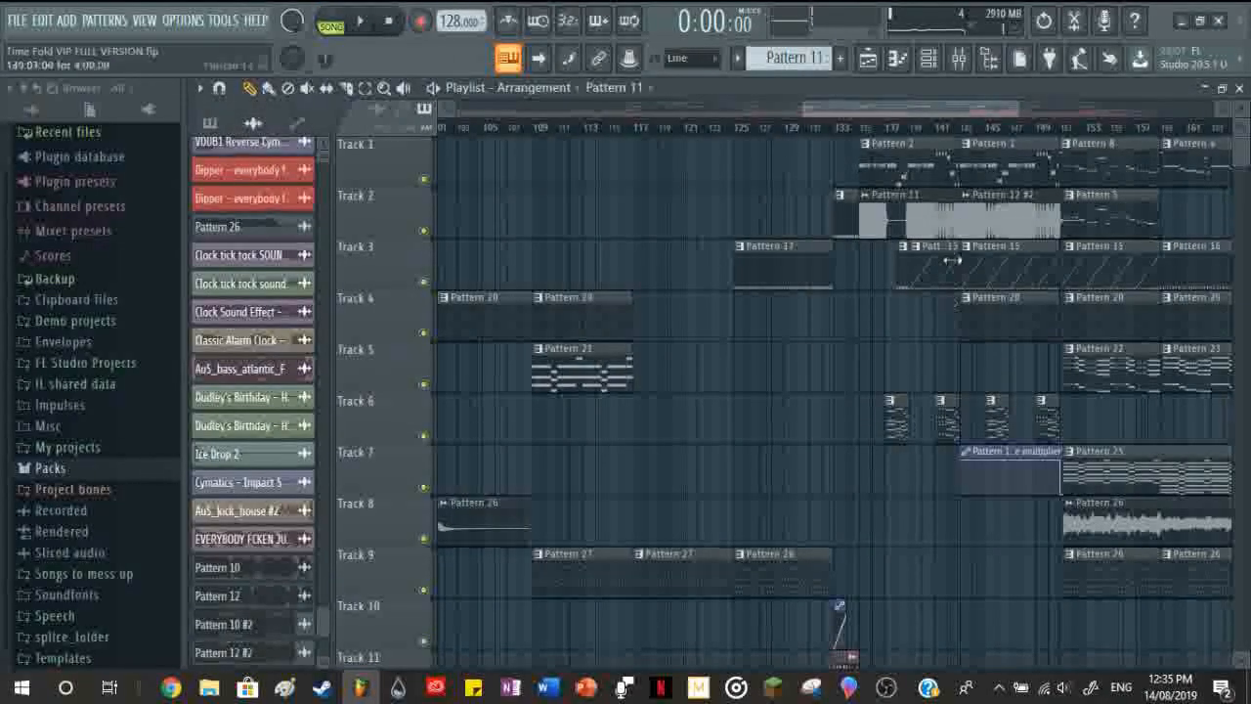
pyautogui.scroll(5, 950, 213)
pyautogui.moveTo(937, 216)
pyautogui.mouseDown()
pyautogui.moveTo(947, 317)
pyautogui.moveTo(938, 210)
pyautogui.moveTo(920, 248)
pyautogui.moveTo(930, 209)
pyautogui.mouseUp()
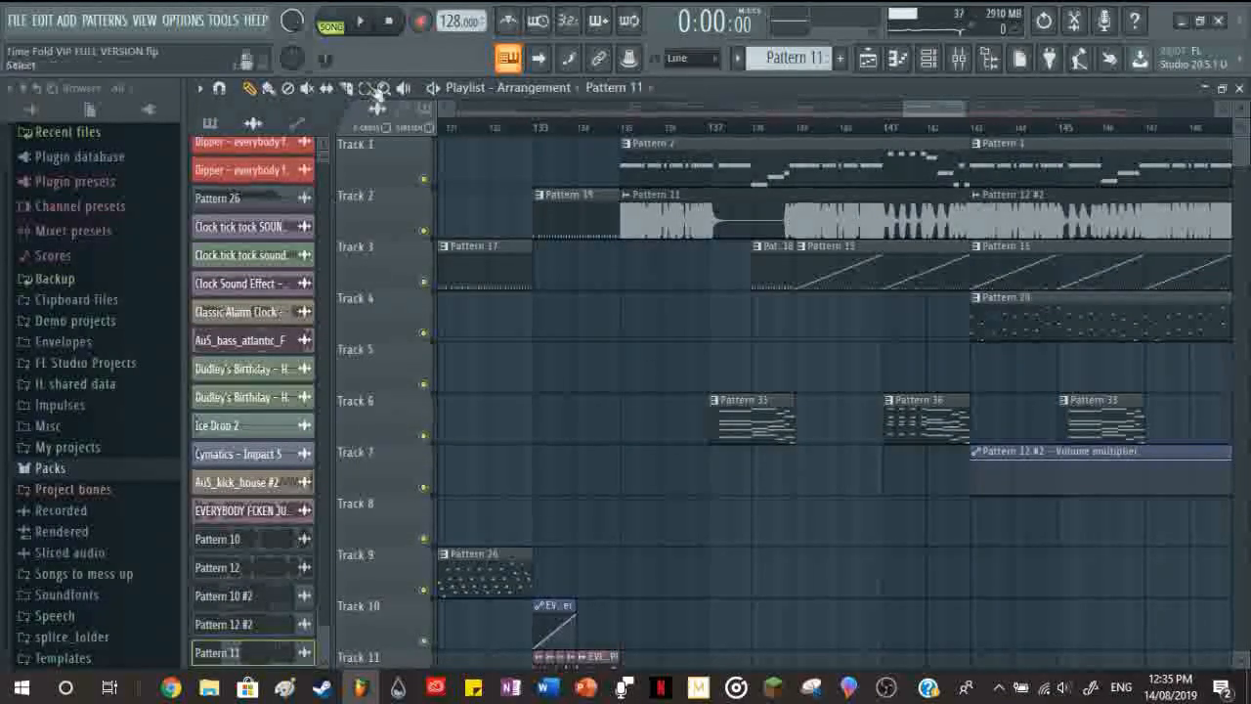
# Step: Restore the playlist beside the channel rack and route the Pattern 11 audio channel to mixer track 46
pyautogui.click(209, 123)
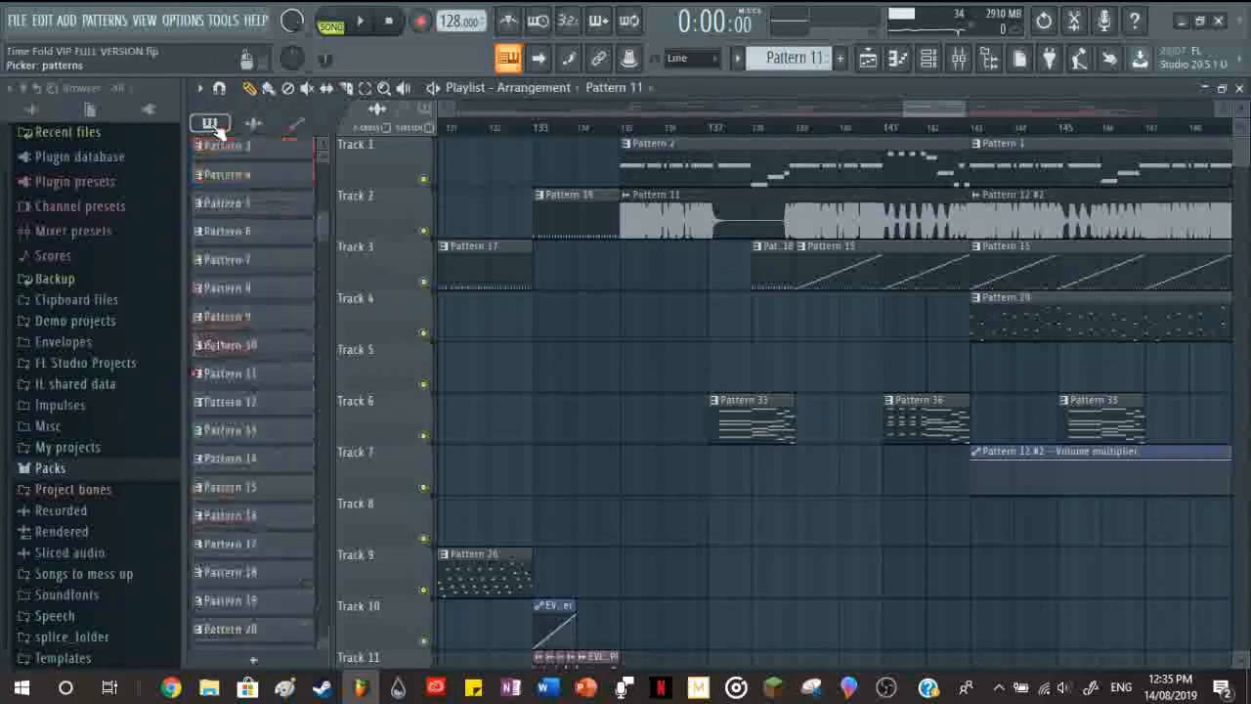
pyautogui.click(1222, 108)
pyautogui.click(1222, 89)
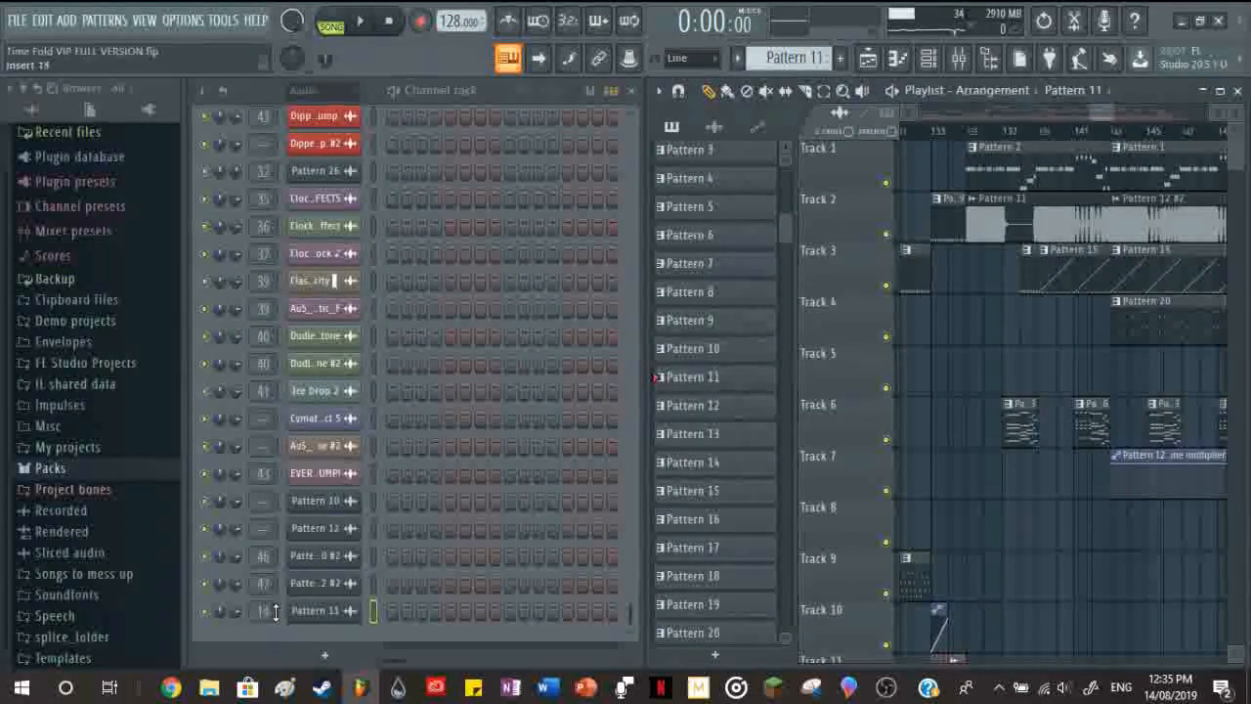
pyautogui.scroll(-3, 276, 612)
pyautogui.scroll(4, 278, 608)
pyautogui.scroll(-4, 335, 589)
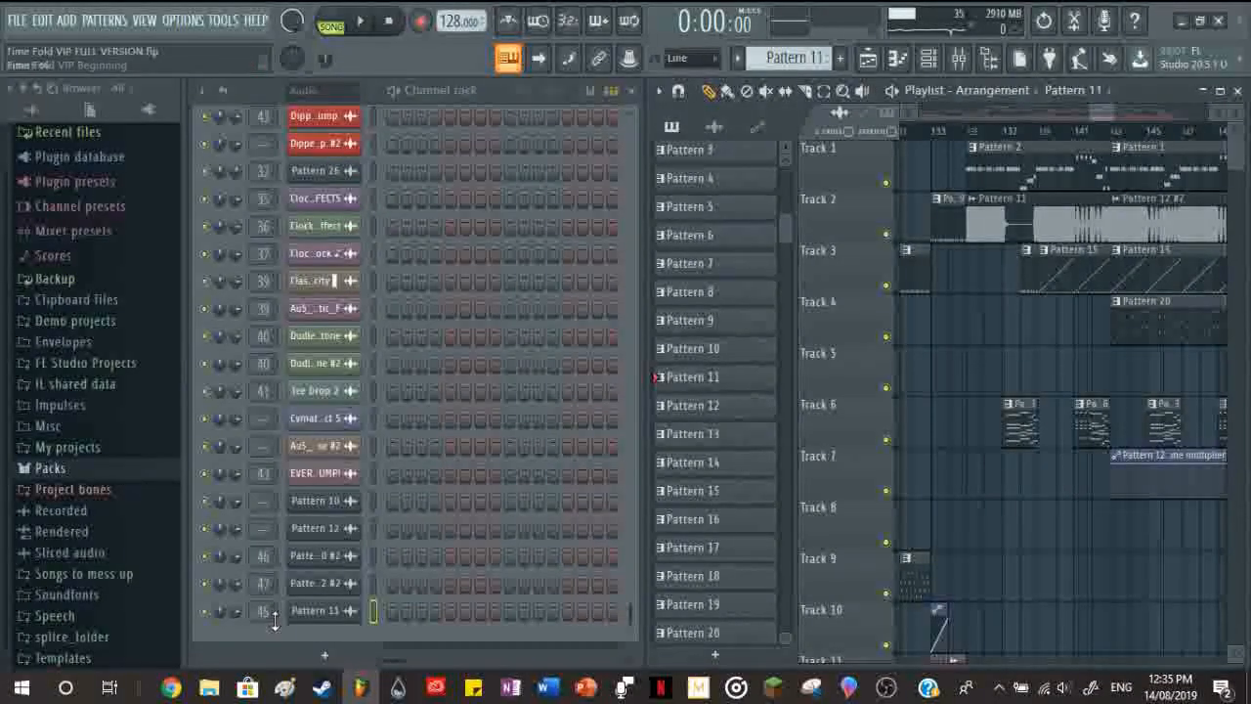
# Step: Find and select the Time Fold VIP Beginning clip on Track 15 and look over the tracks around it
pyautogui.scroll(-6, 971, 205)
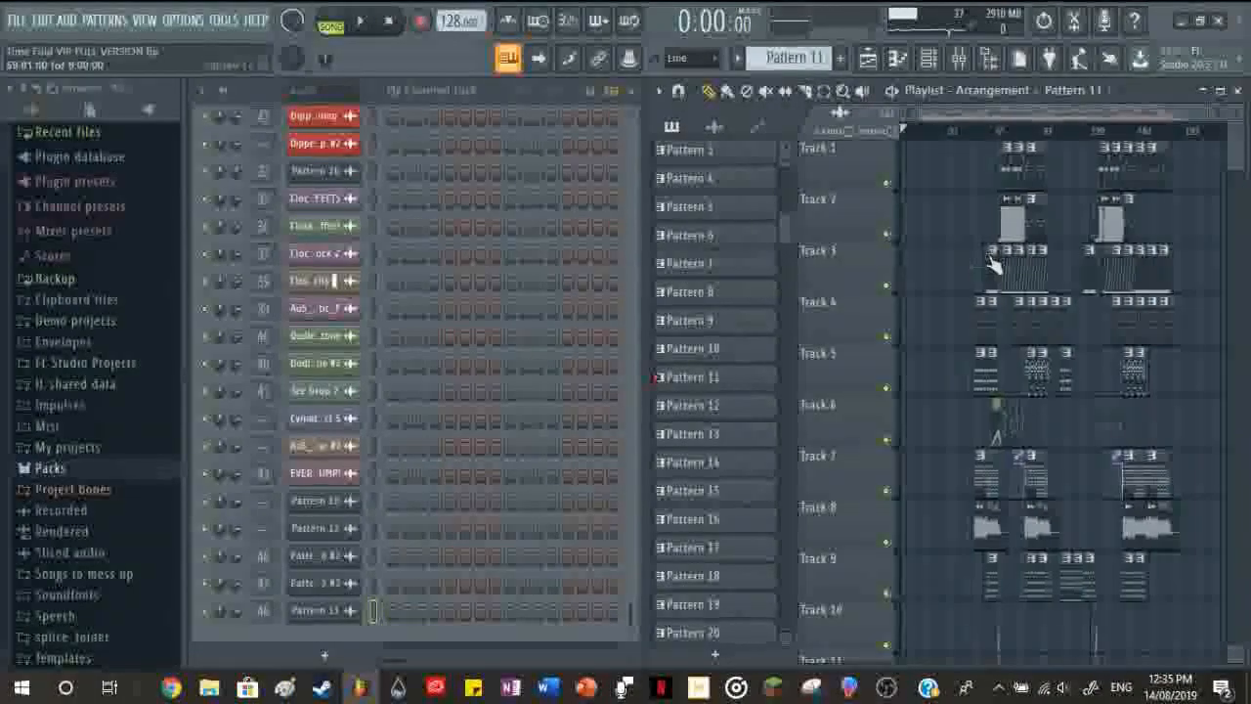
pyautogui.scroll(3, 846, 408)
pyautogui.scroll(2, 848, 412)
pyautogui.scroll(-4, 914, 343)
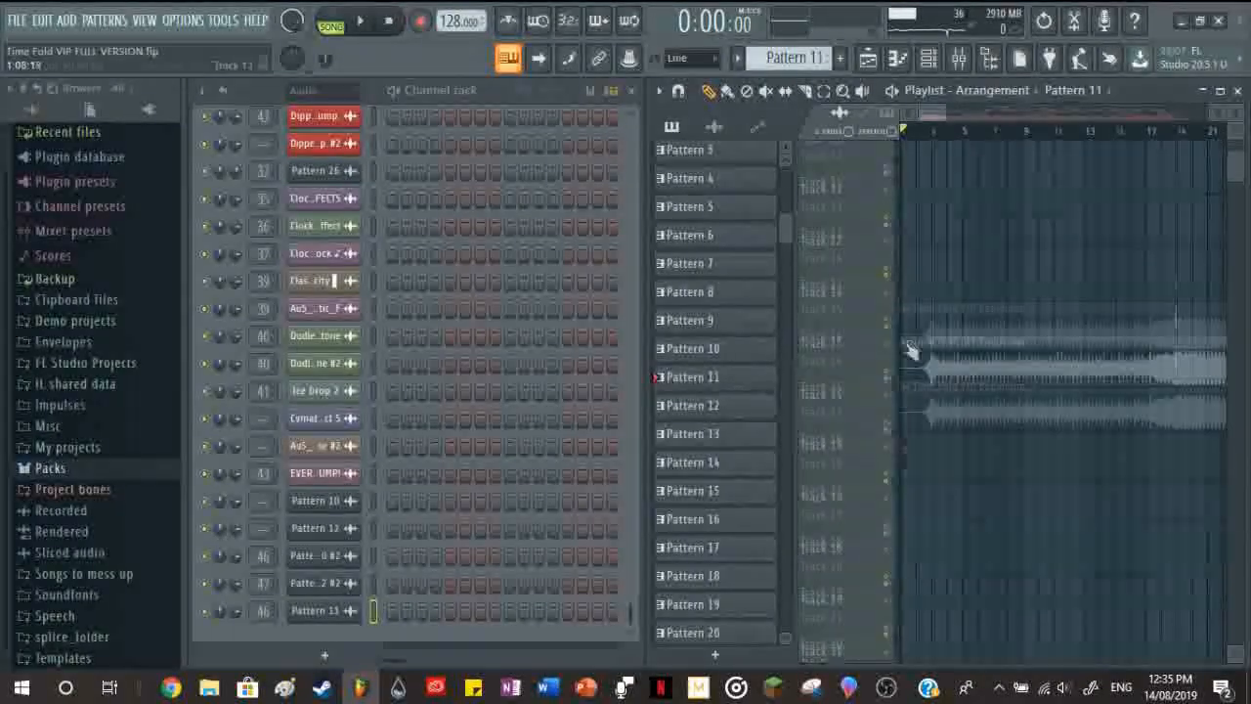
pyautogui.click(968, 272)
pyautogui.scroll(7, 415, 527)
pyautogui.scroll(-3, 940, 363)
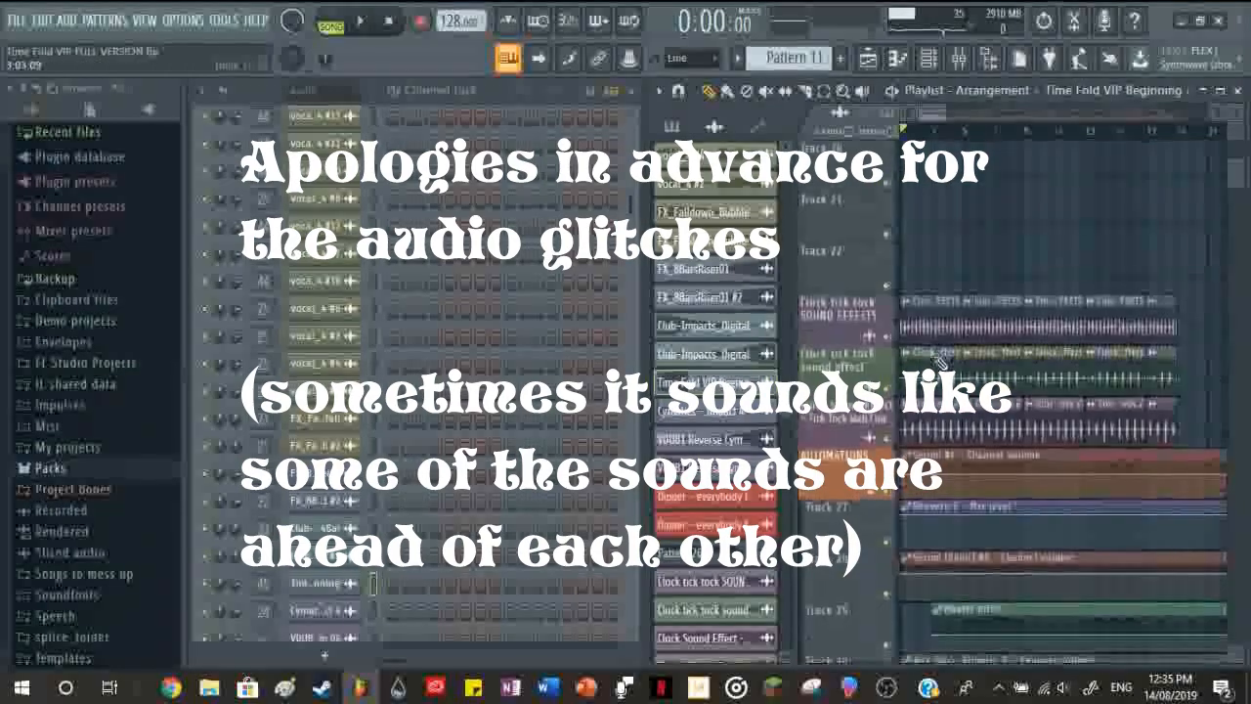
pyautogui.scroll(3, 940, 362)
# Step: Play the opening of the song, stop playback and inspect the Time Fold VIP Beginning clip on Track 15
pyautogui.press('space')
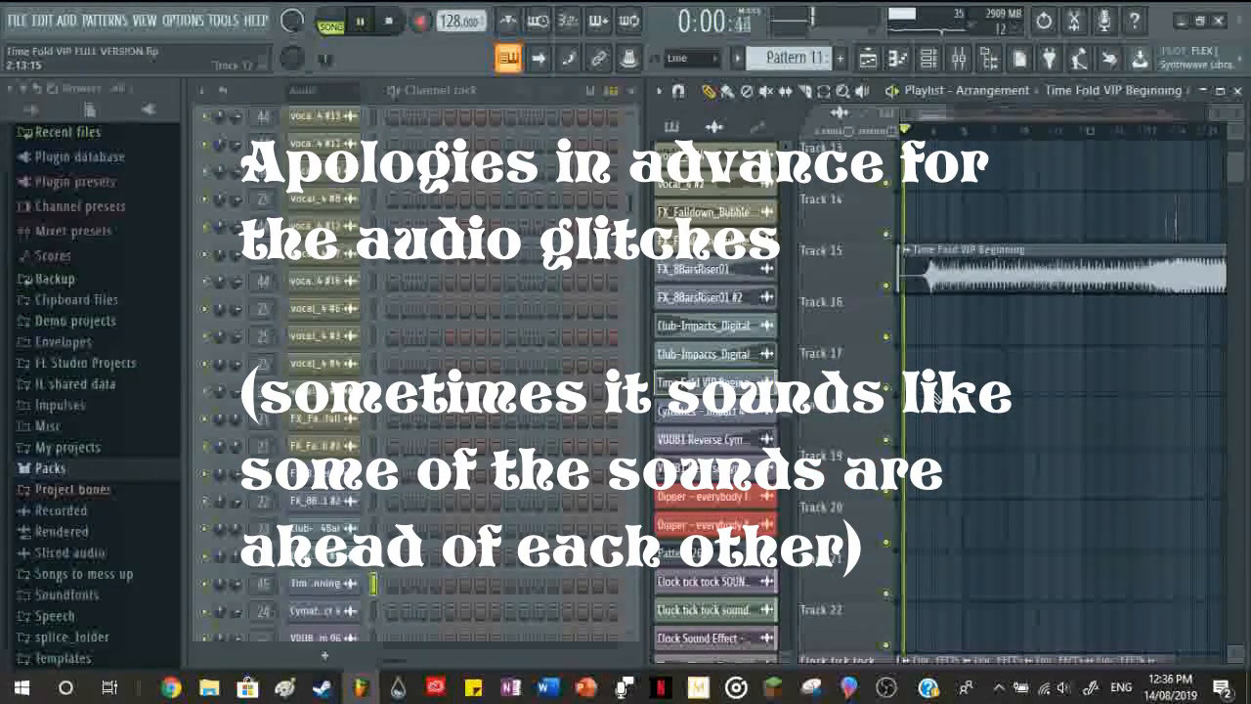
pyautogui.scroll(-3, 936, 391)
pyautogui.scroll(-2, 906, 391)
pyautogui.scroll(7, 905, 420)
pyautogui.scroll(-4, 905, 474)
pyautogui.scroll(3, 899, 391)
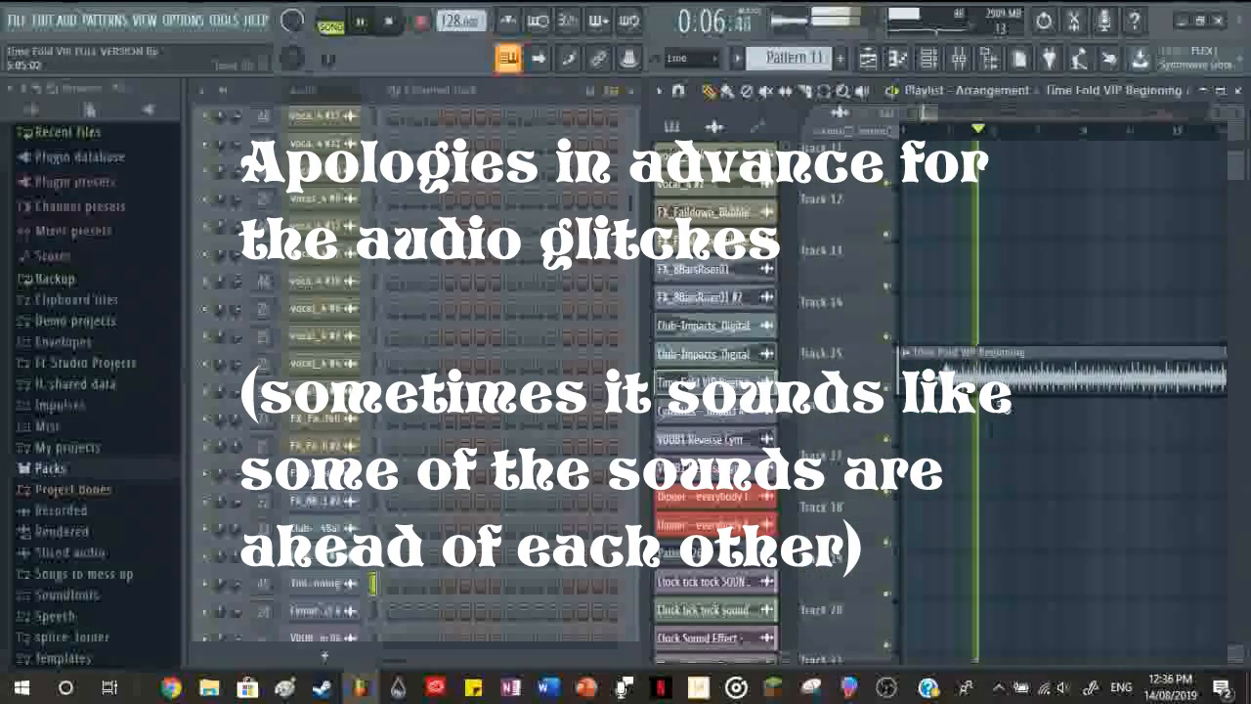
pyautogui.press('space')
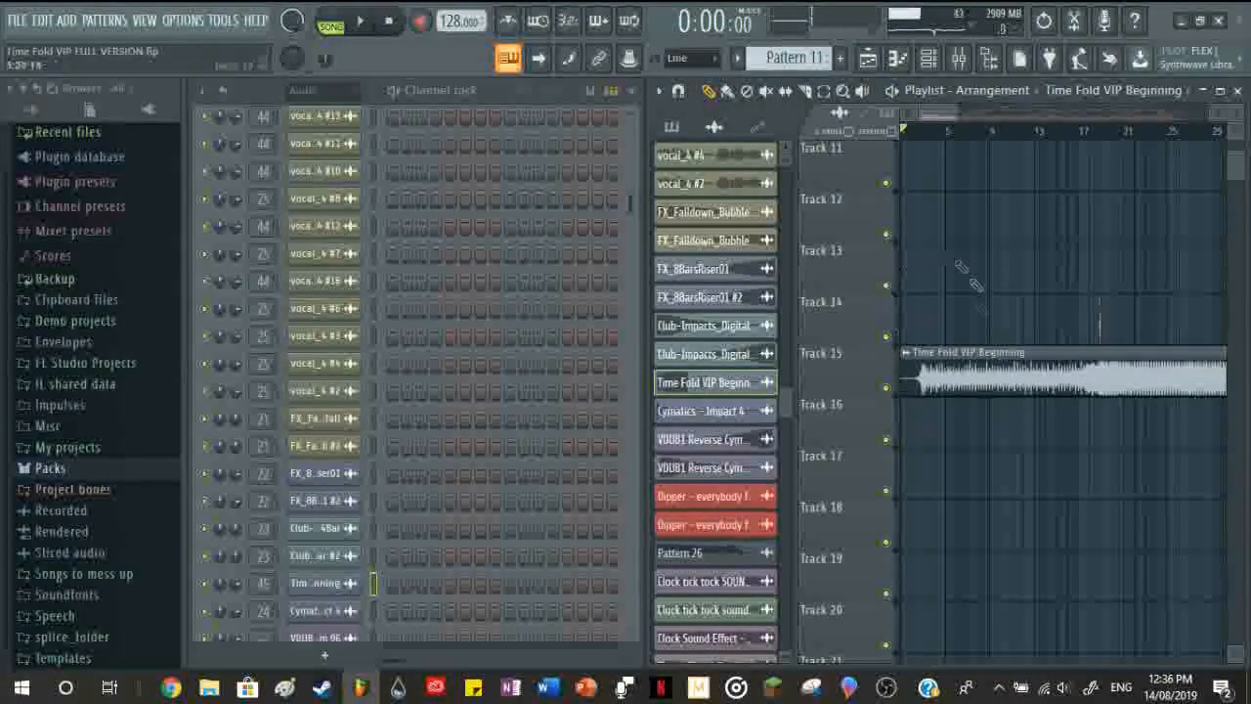
pyautogui.scroll(-1, 953, 332)
pyautogui.scroll(-3, 944, 335)
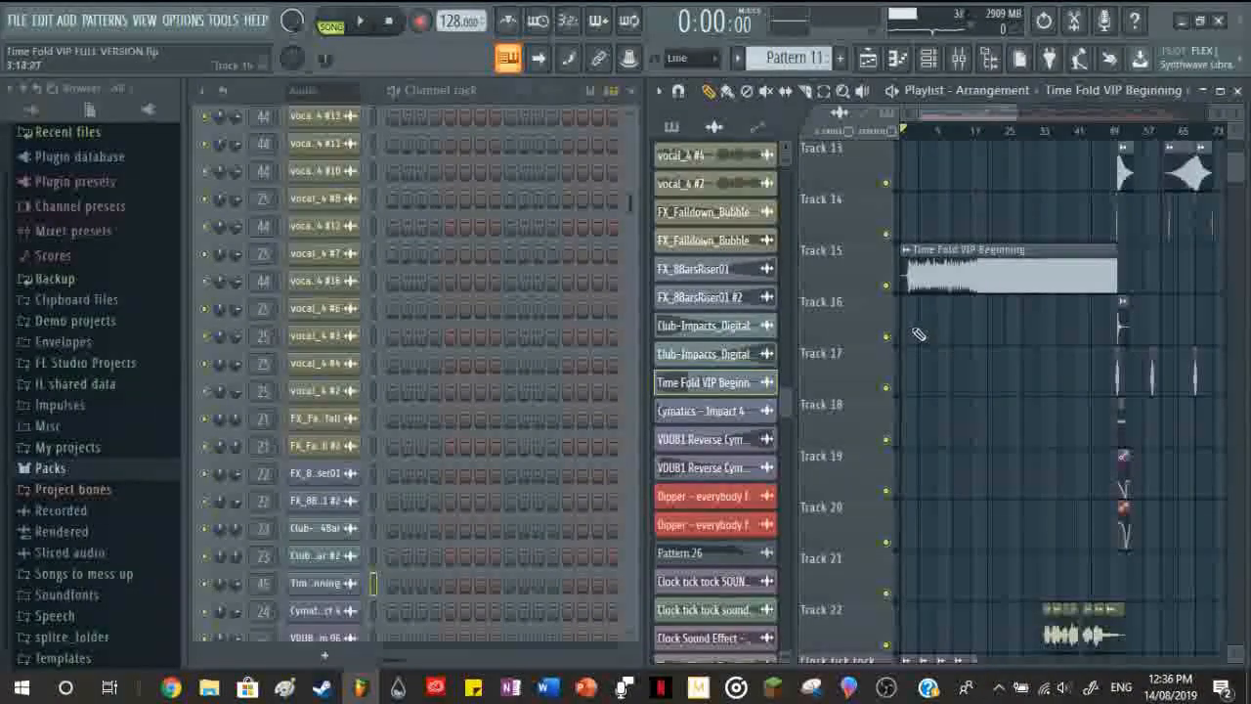
pyautogui.scroll(3, 919, 335)
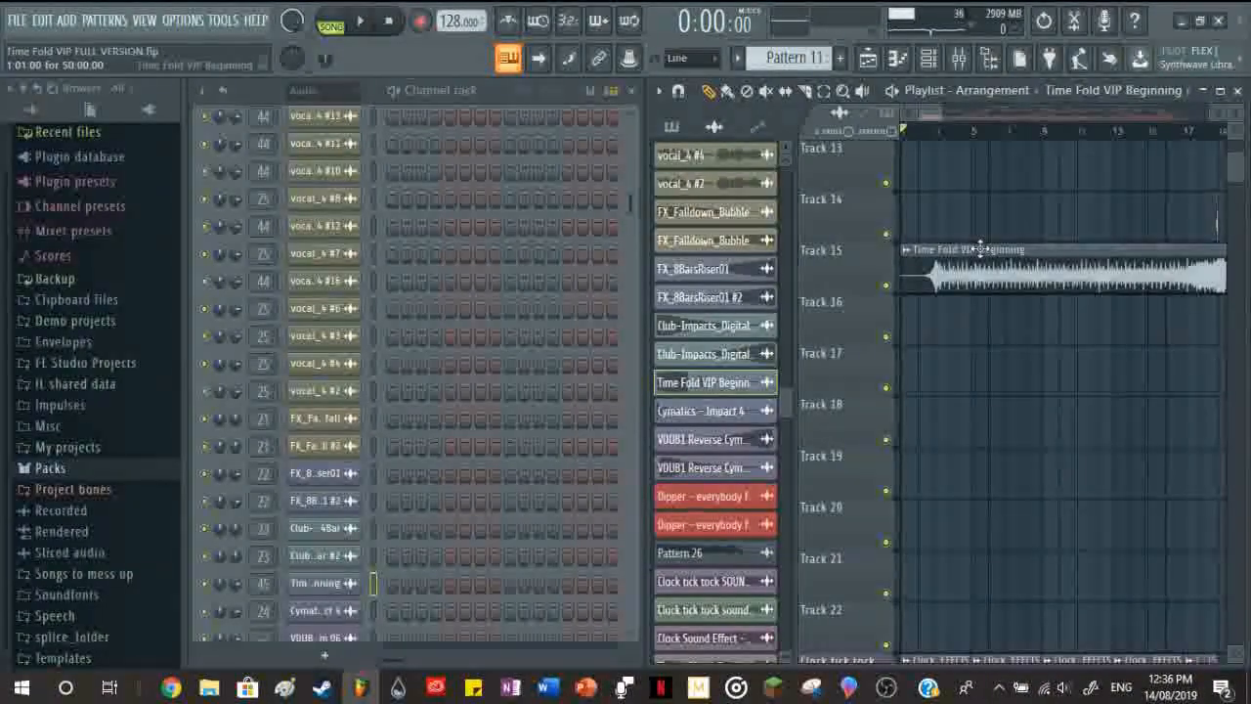
# Step: Switch the channel rack filter to show all channels and set the song position to bar 3
pyautogui.scroll(4, 508, 445)
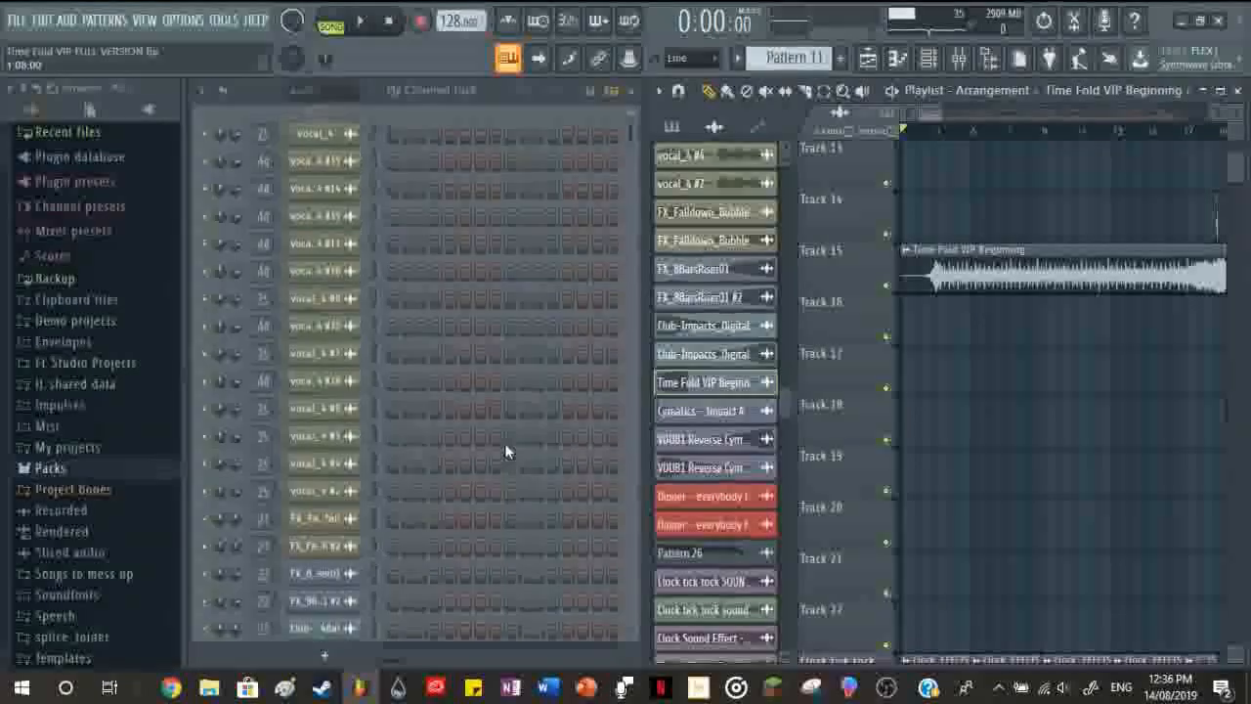
pyautogui.click(311, 90)
pyautogui.click(295, 111)
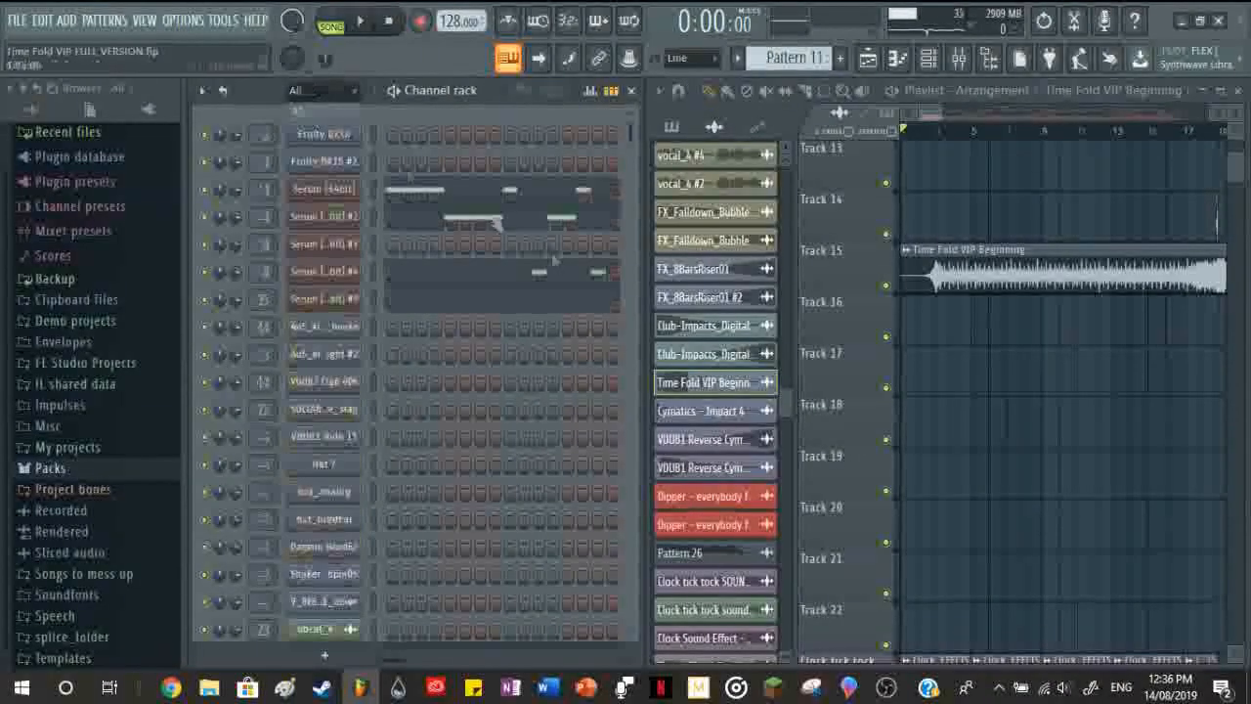
pyautogui.scroll(-3, 584, 469)
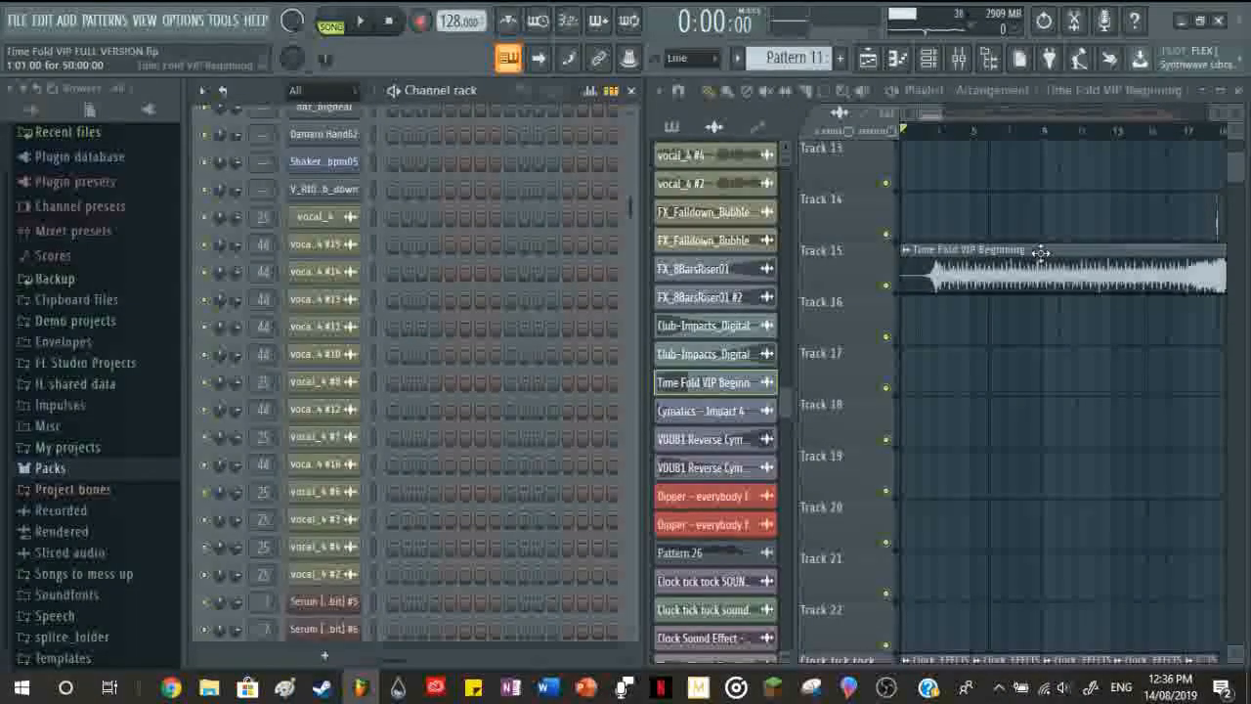
pyautogui.click(941, 131)
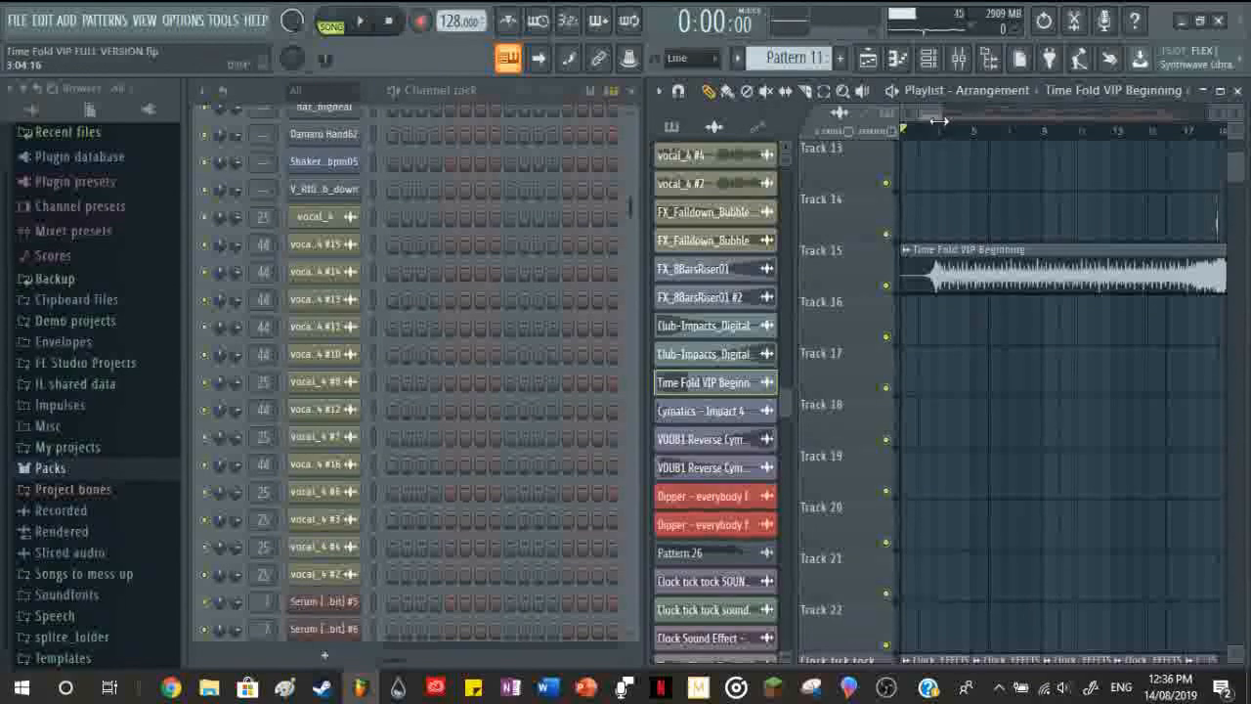
# Step: Examine the playlist around Time Fold VIP Beginning, the vocal clips on Track 22, the three clock sound tracks and the automations
pyautogui.scroll(-6, 963, 381)
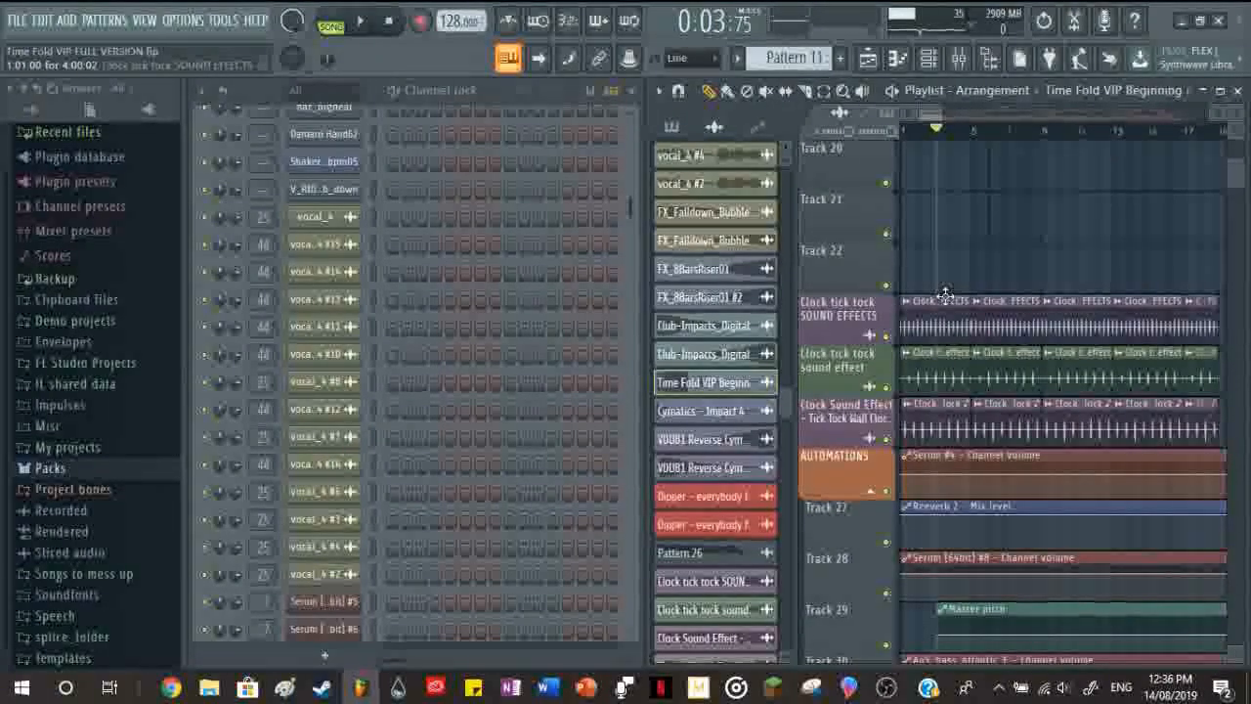
pyautogui.scroll(10, 962, 378)
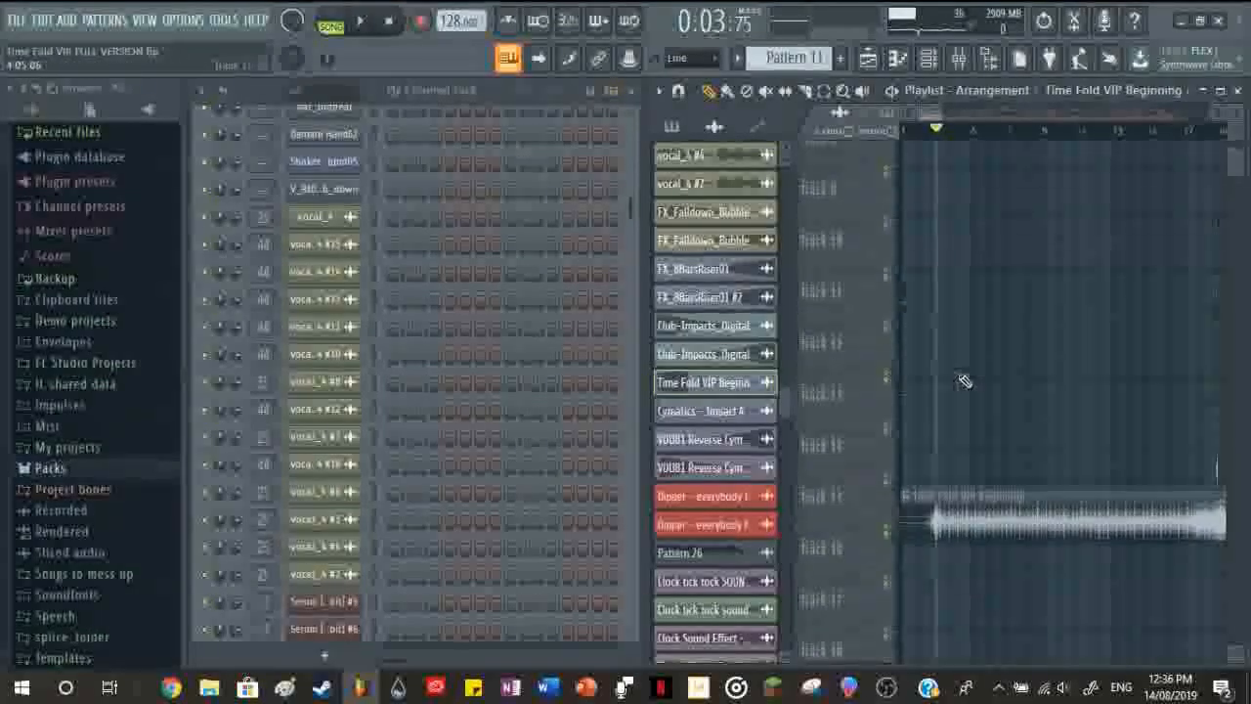
pyautogui.scroll(-3, 938, 332)
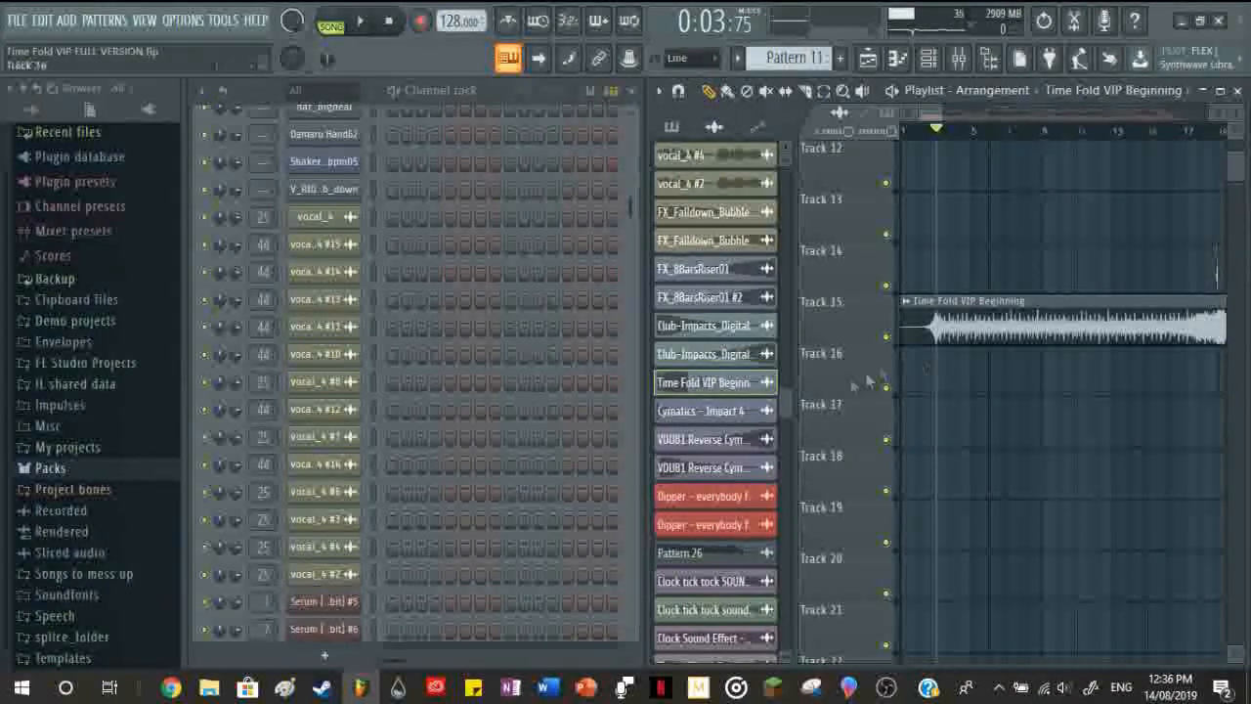
pyautogui.scroll(-6, 1001, 473)
pyautogui.scroll(-3, 977, 488)
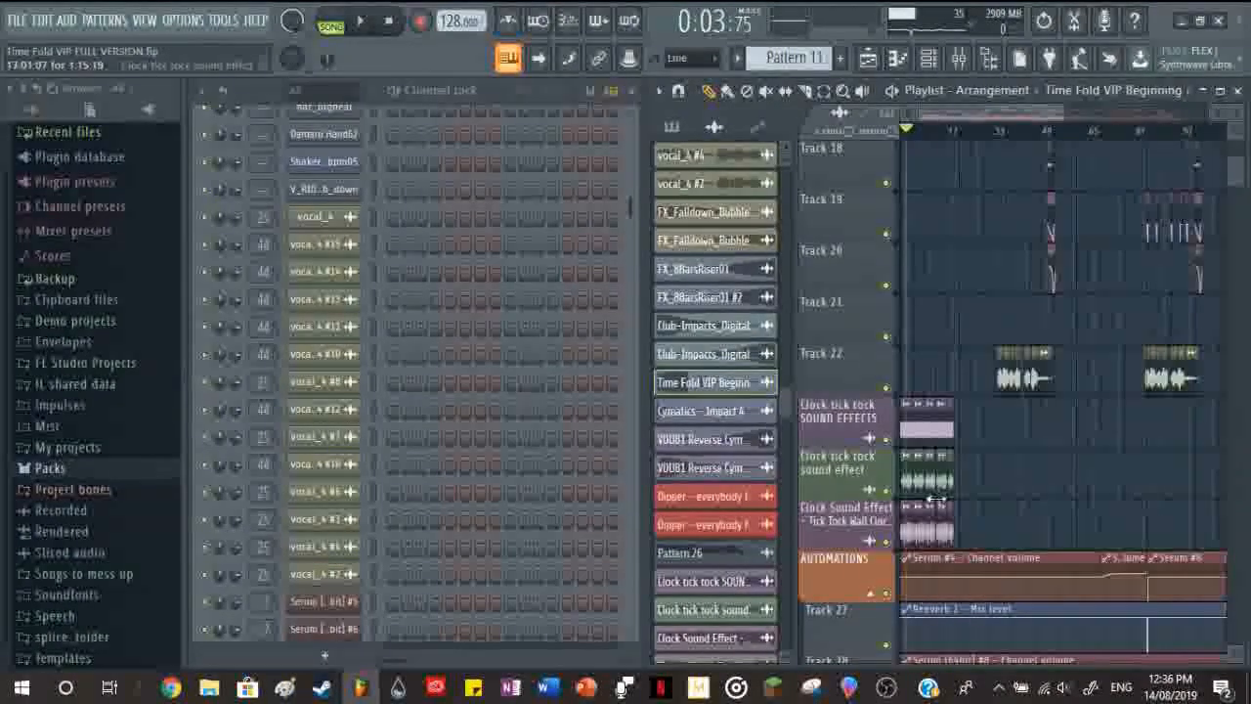
pyautogui.scroll(4, 977, 518)
pyautogui.scroll(-3, 1085, 459)
pyautogui.scroll(4, 1142, 342)
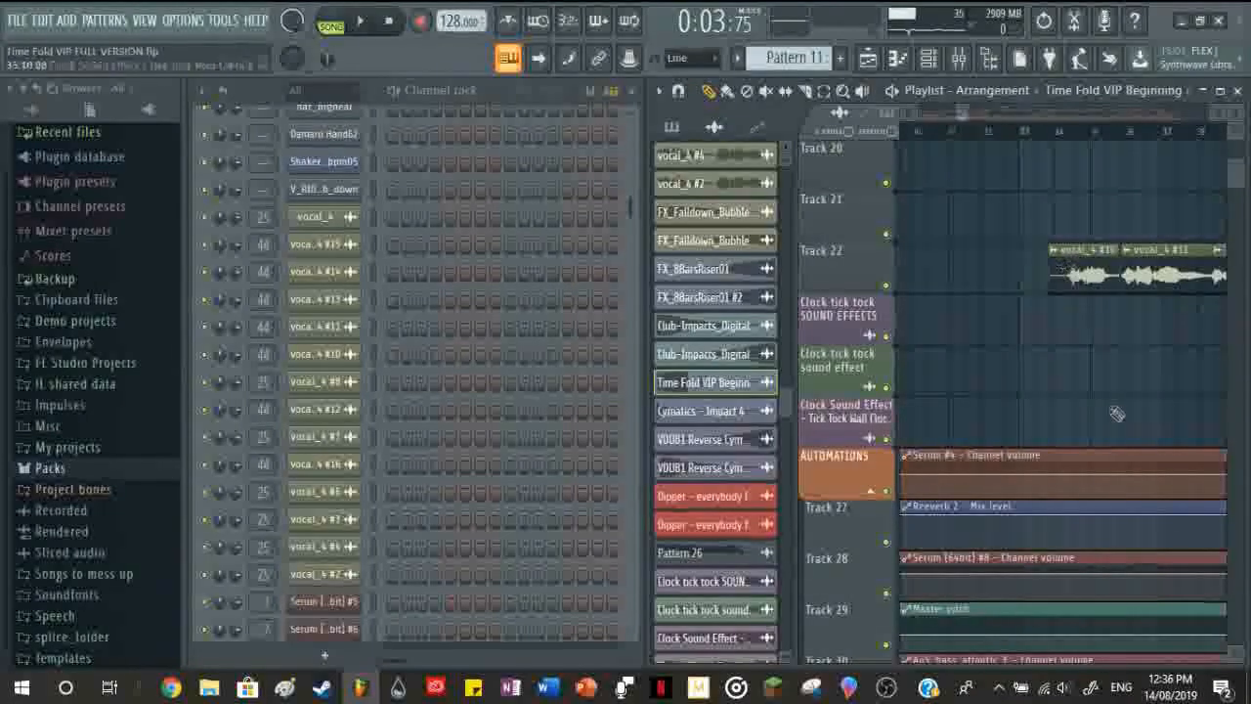
pyautogui.scroll(-4, 1107, 404)
pyautogui.scroll(4, 844, 440)
pyautogui.scroll(-3, 848, 479)
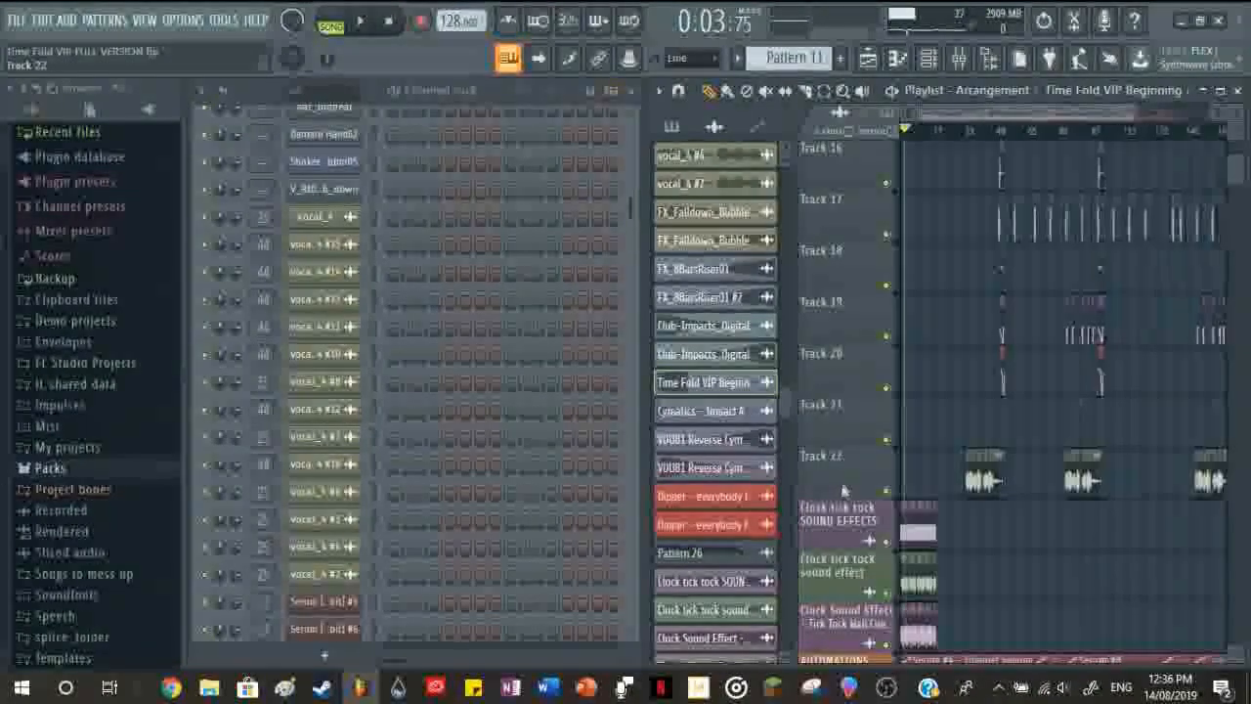
pyautogui.scroll(3, 847, 482)
pyautogui.scroll(-3, 895, 501)
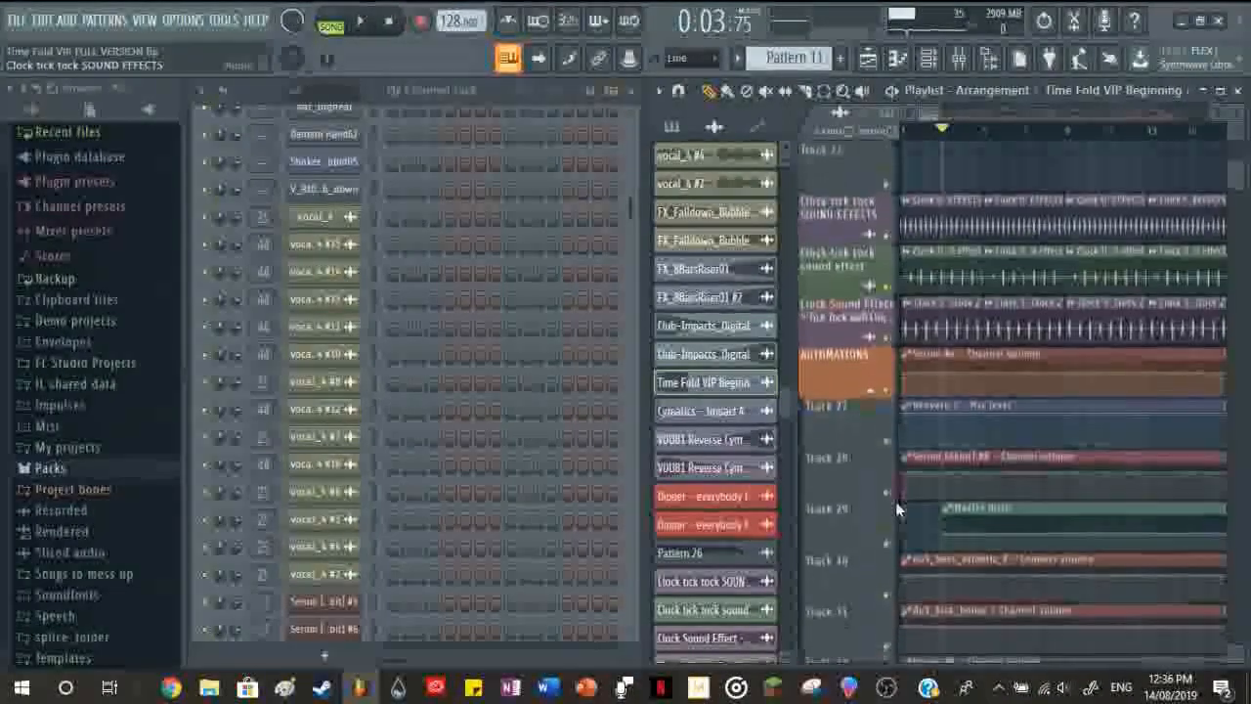
# Step: Select the Clock tick tock SOUND EFFECTS clip, find its channel in the rack and open its sampler settings
pyautogui.click(936, 207)
pyautogui.scroll(-15, 521, 460)
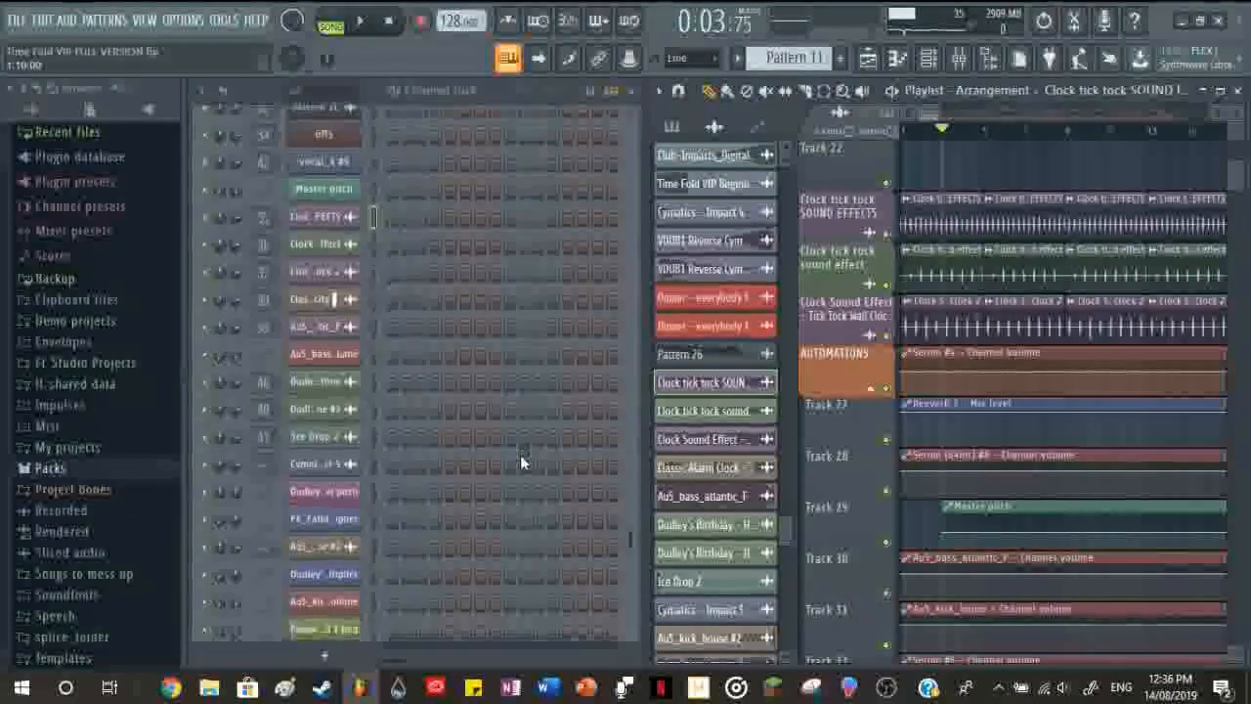
pyautogui.scroll(-5, 528, 536)
pyautogui.scroll(5, 531, 540)
pyautogui.scroll(2, 430, 381)
pyautogui.click(332, 229)
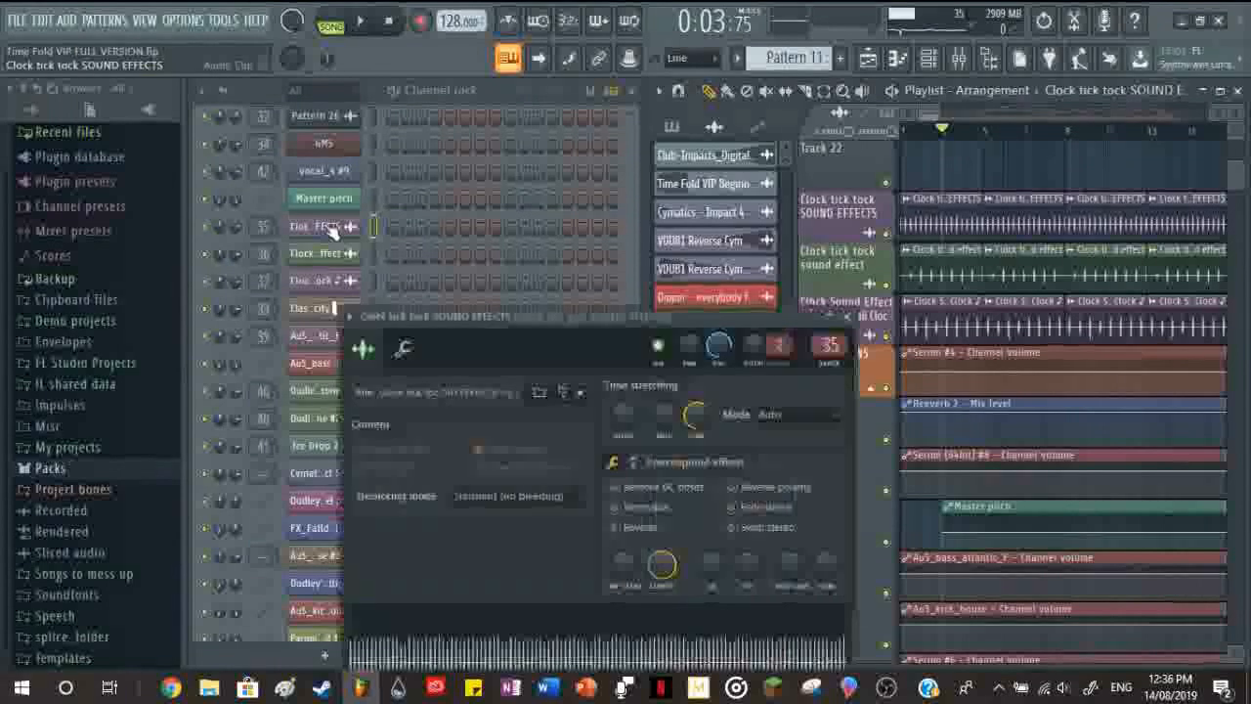
pyautogui.moveTo(475, 296); pyautogui.dragTo(454, 140)
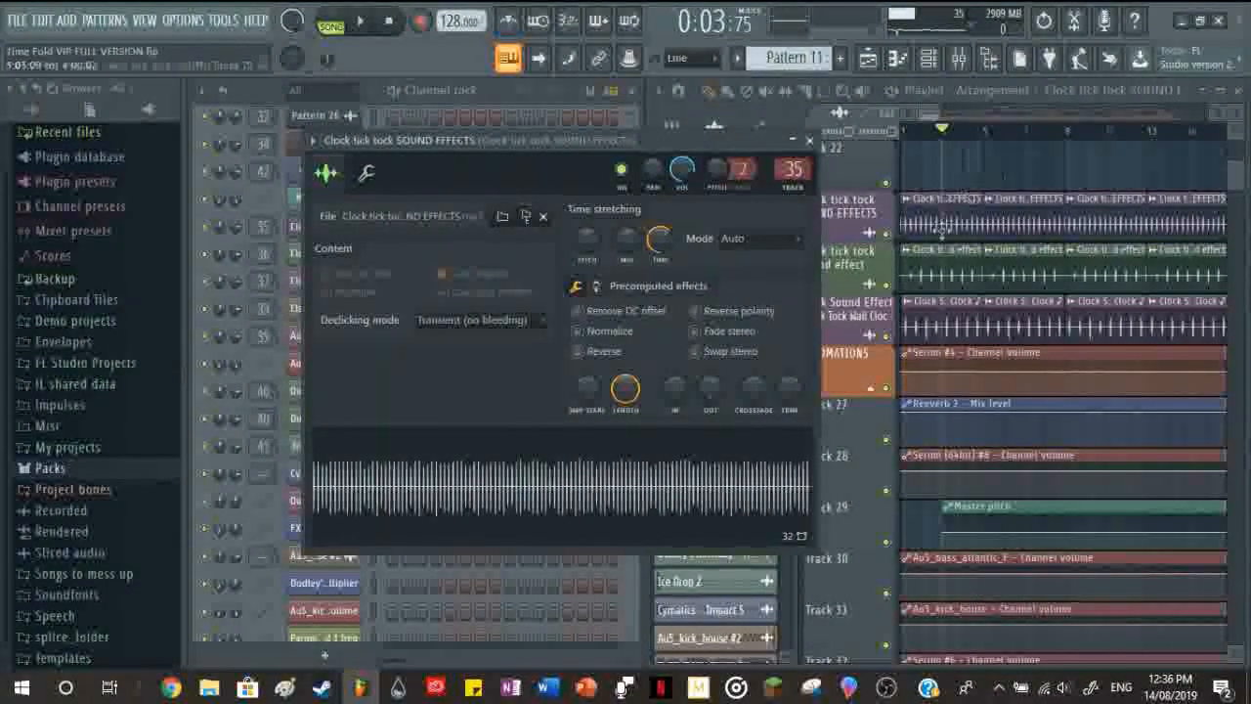
# Step: Compare the Clock tick tock SOUND EFFECTS sample with its playlist clips and close its channel settings
pyautogui.scroll(-3, 989, 246)
pyautogui.scroll(5, 910, 257)
pyautogui.scroll(1, 939, 235)
pyautogui.scroll(-3, 949, 227)
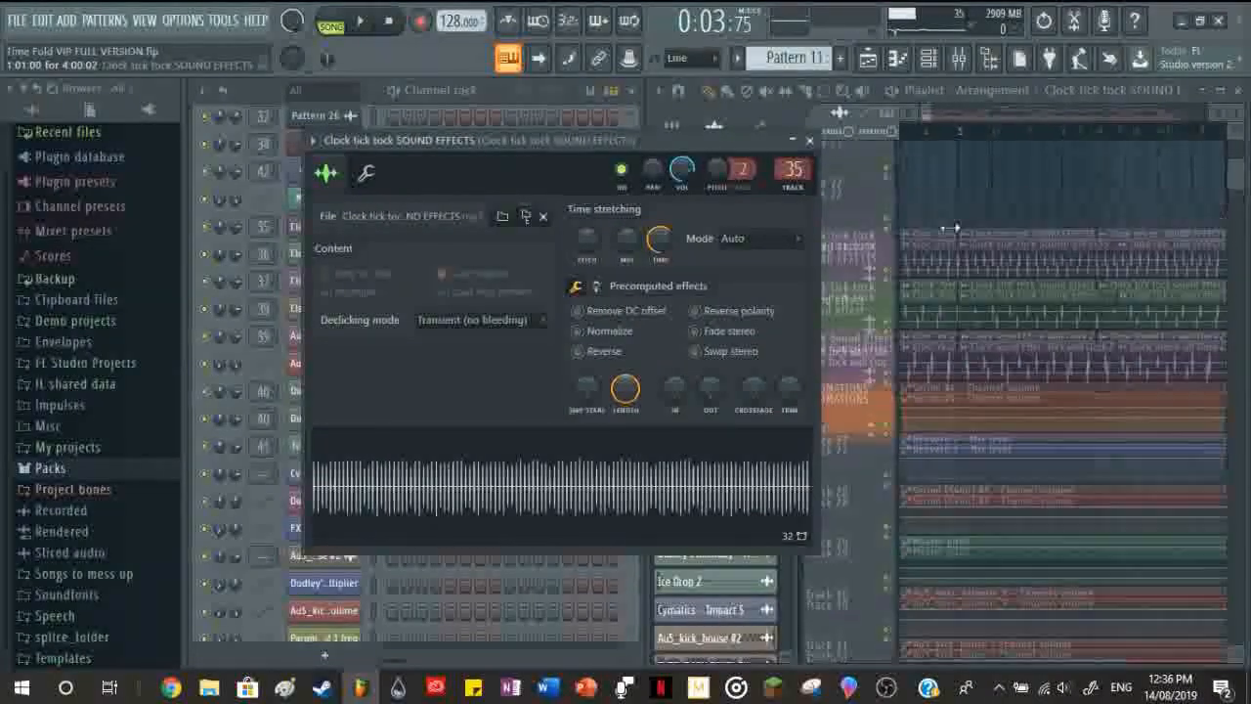
pyautogui.scroll(4, 951, 283)
pyautogui.scroll(-3, 964, 242)
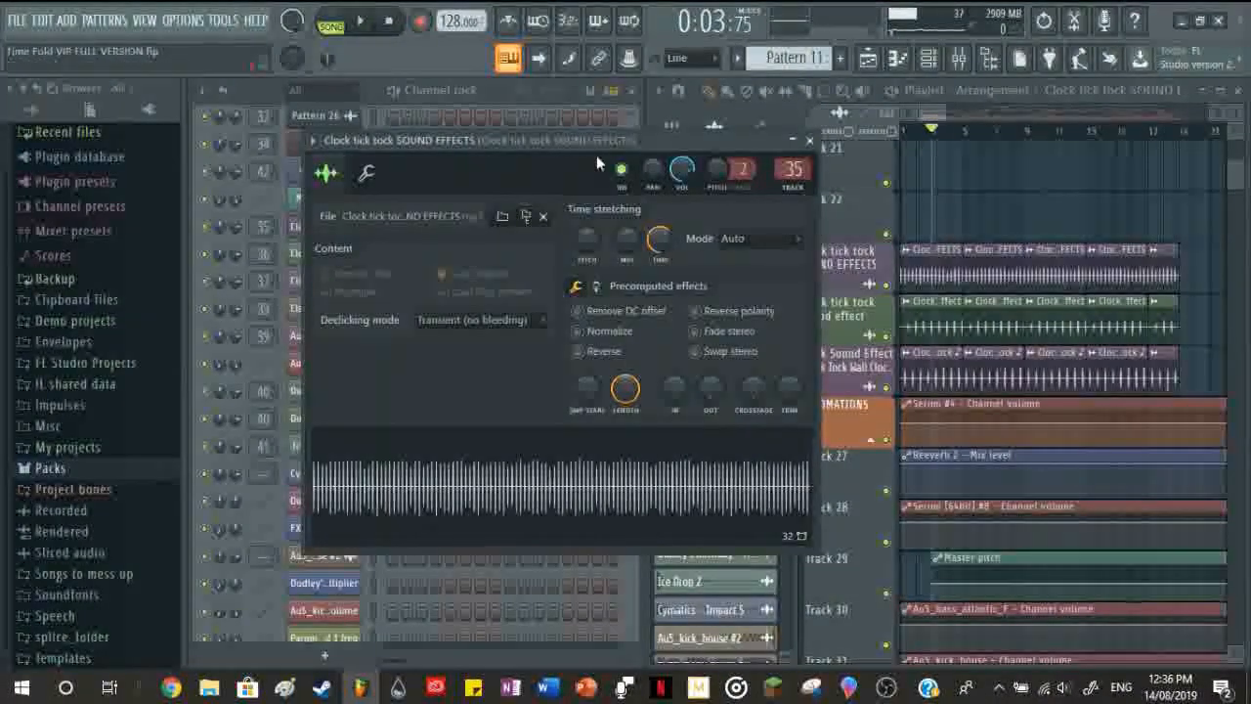
pyautogui.moveTo(597, 156); pyautogui.dragTo(568, 124)
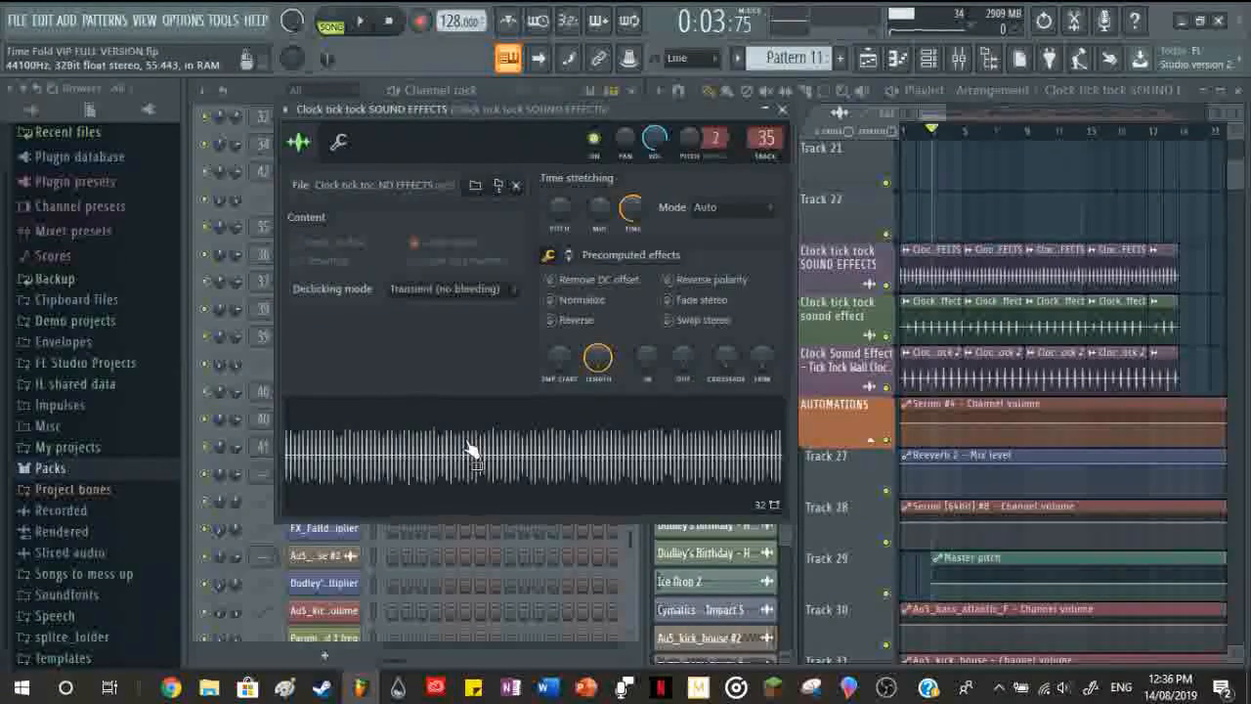
pyautogui.click(783, 111)
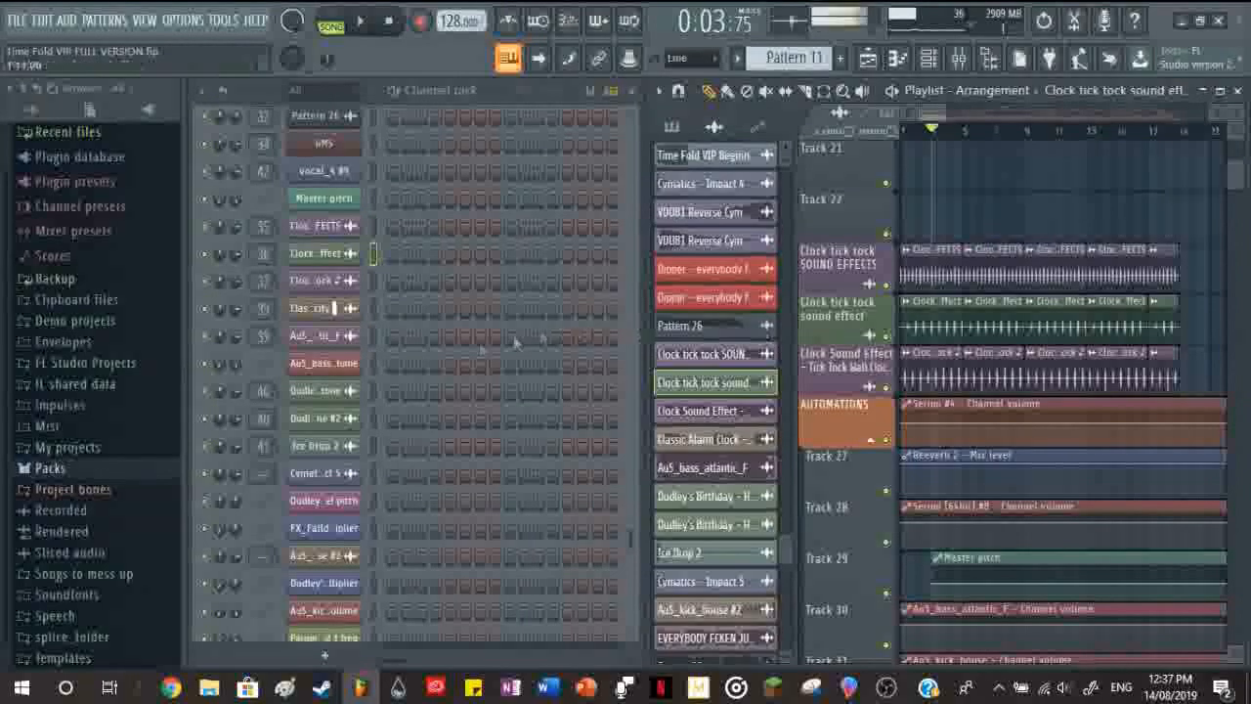
# Step: Inspect the channel settings of Clock tick tock sound effect and Clock Sound Effect - Tick Tock Wall Clock 2, closing each
pyautogui.click(318, 254)
pyautogui.moveTo(619, 337); pyautogui.dragTo(584, 124)
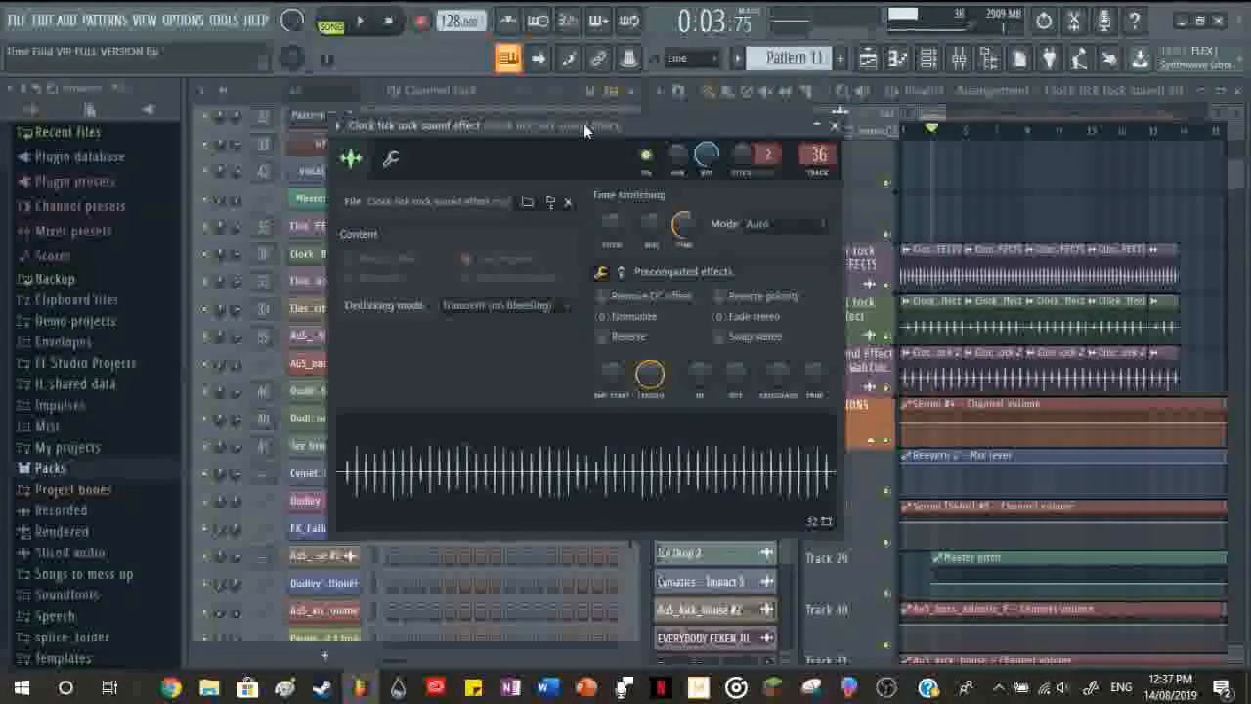
pyautogui.click(836, 128)
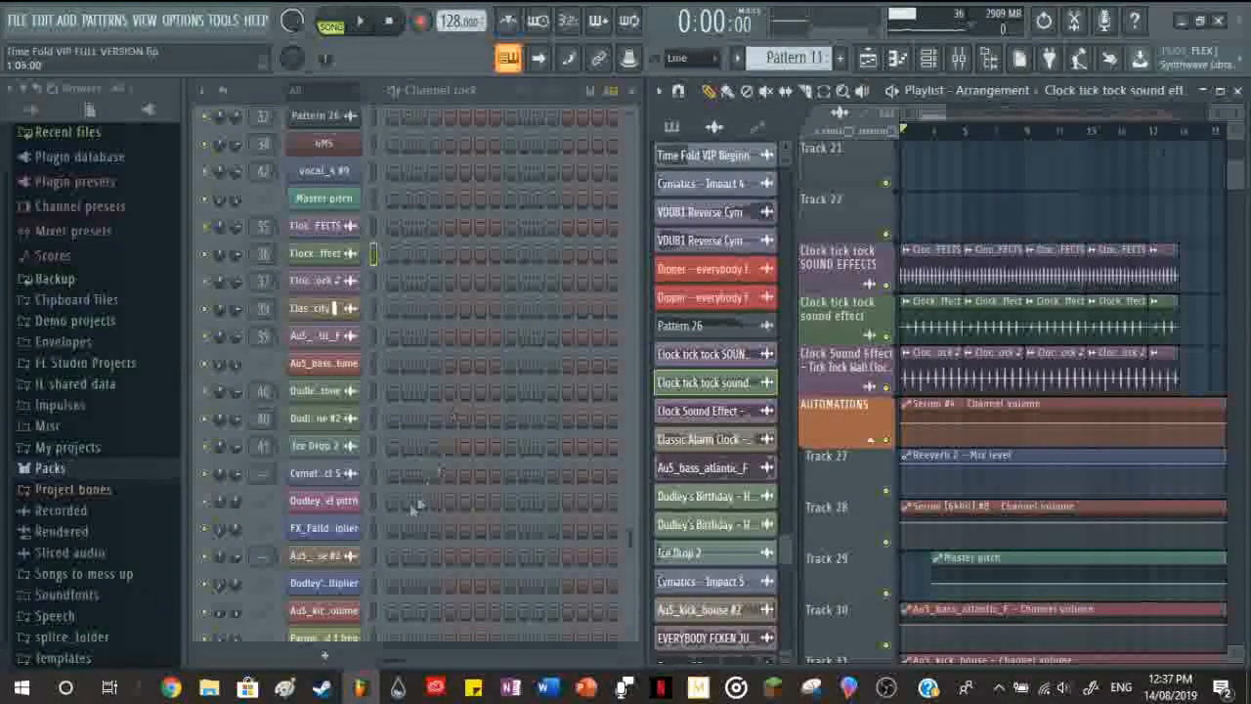
pyautogui.click(317, 280)
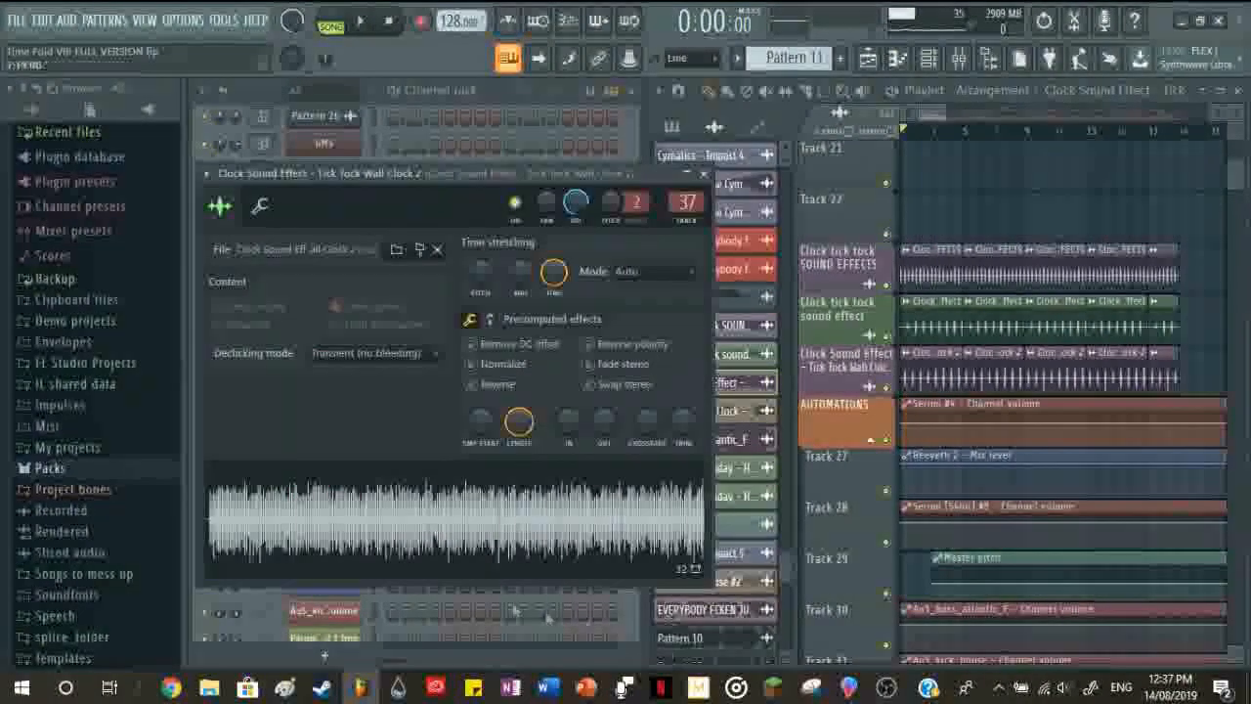
pyautogui.click(703, 174)
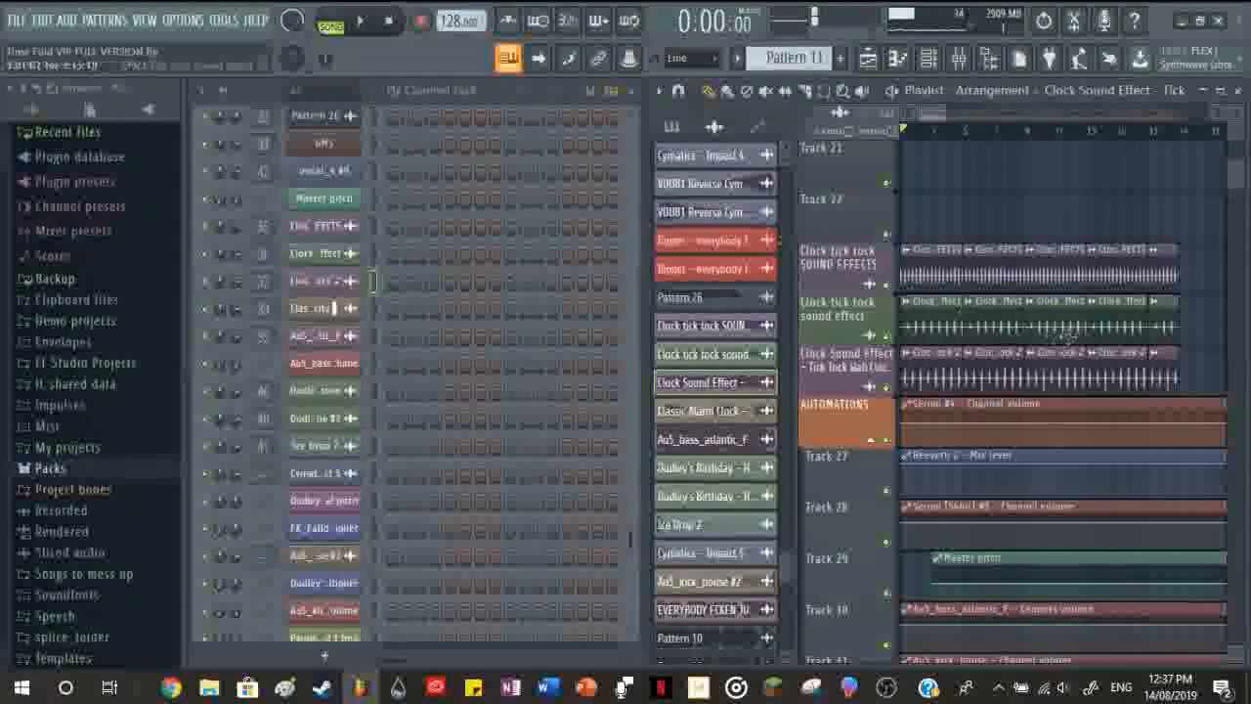
# Step: Isolate the three clock sound tracks from the rest of the arrangement and restore all tracks to audible
pyautogui.rightClick(885, 285)
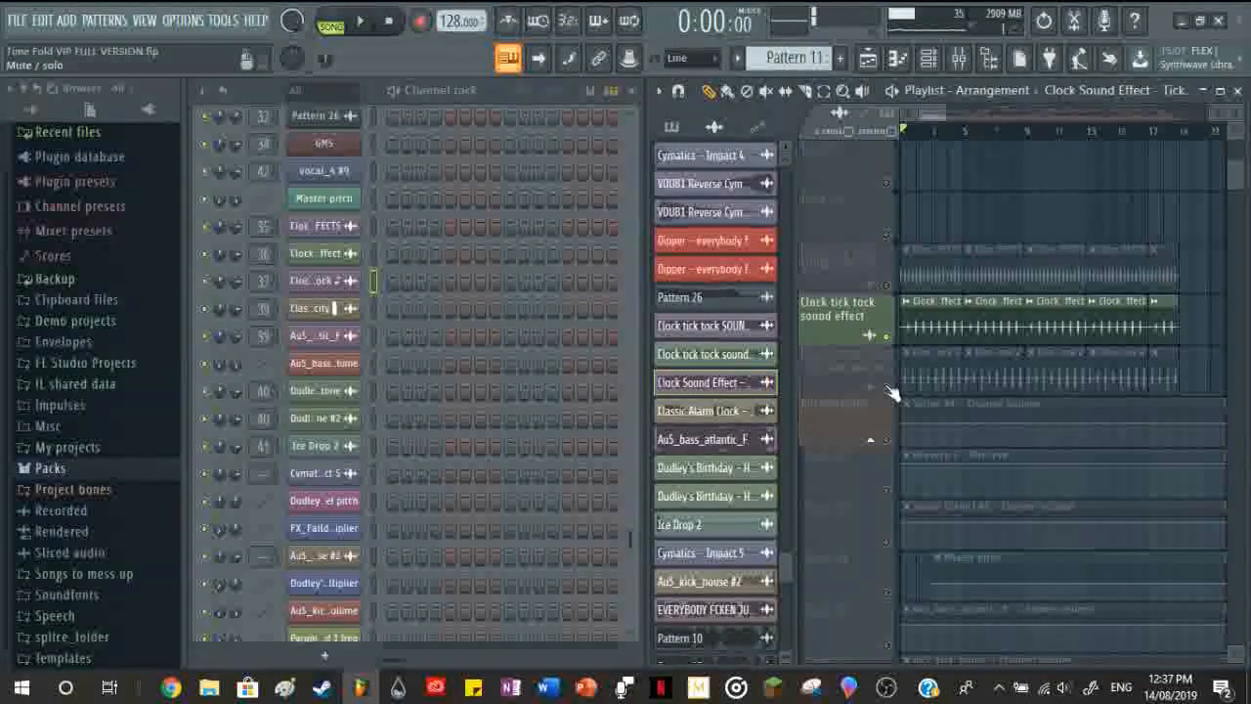
pyautogui.click(885, 387)
pyautogui.click(886, 284)
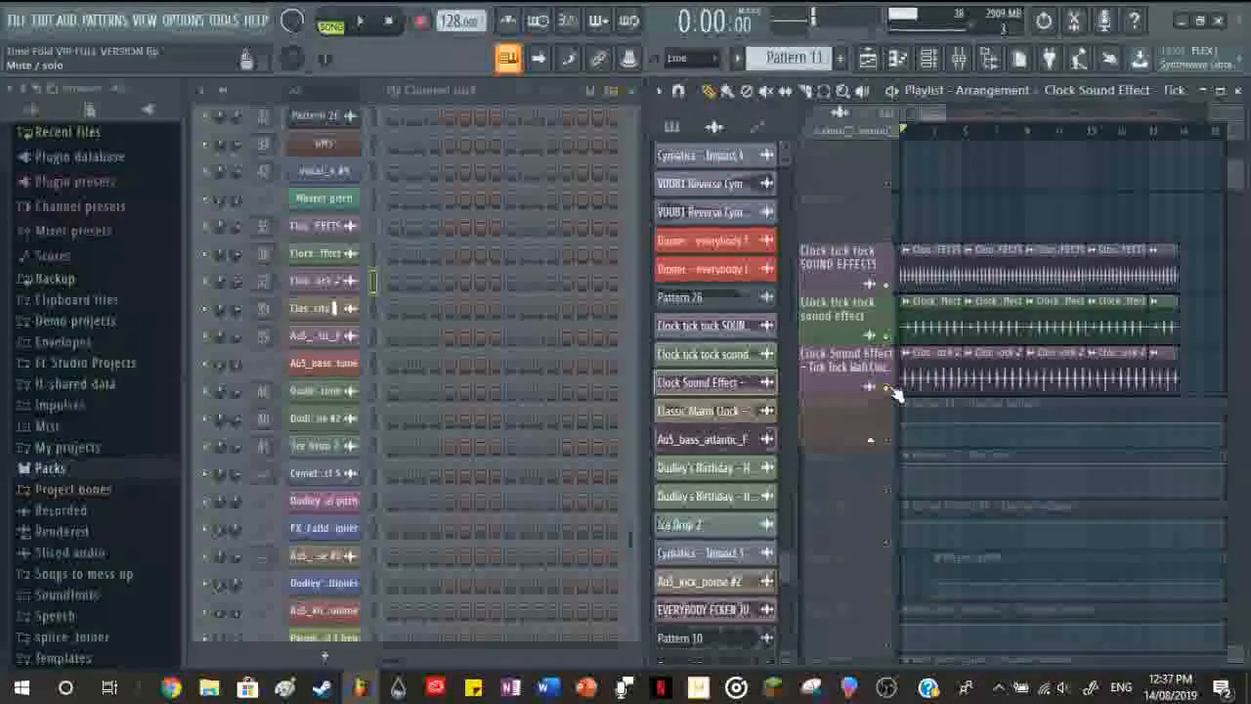
pyautogui.click(888, 387)
pyautogui.rightClick(887, 338)
pyautogui.rightClick(887, 337)
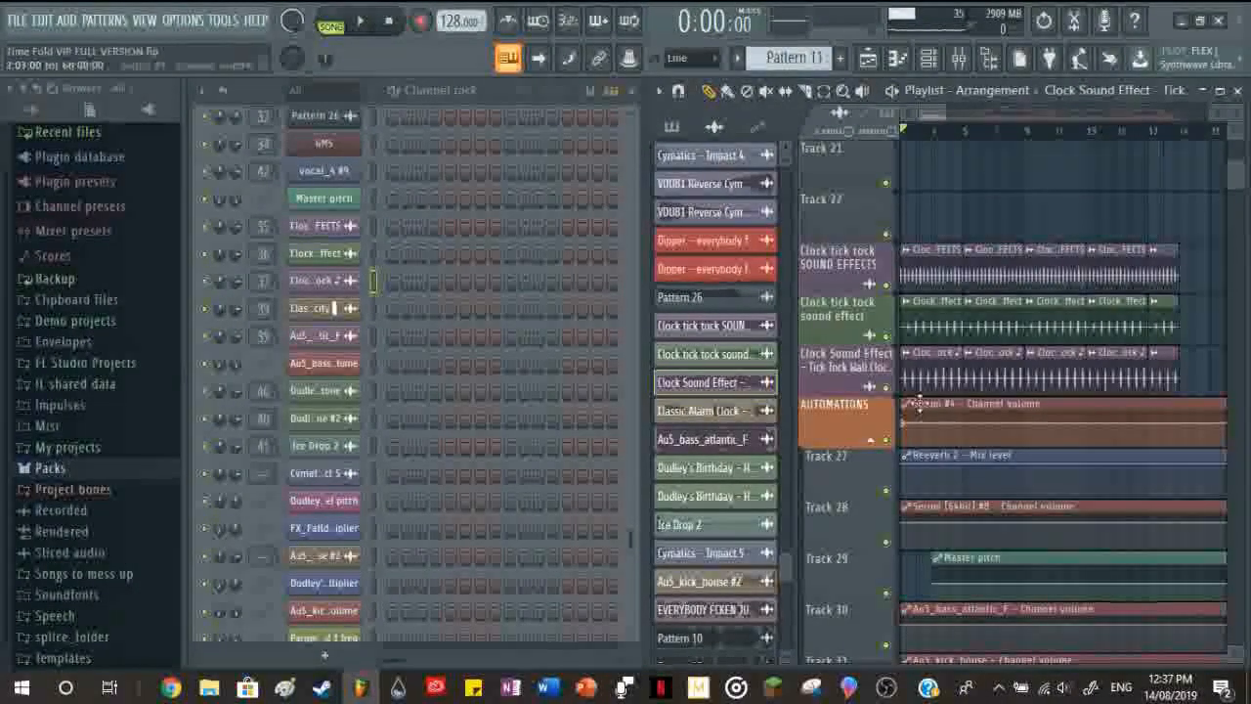
# Step: Select the Time Fold VIP Beginning clip on Track 15, play the song from the start and examine the surrounding tracks
pyautogui.scroll(10, 931, 403)
pyautogui.click(933, 402)
pyautogui.scroll(-3, 936, 280)
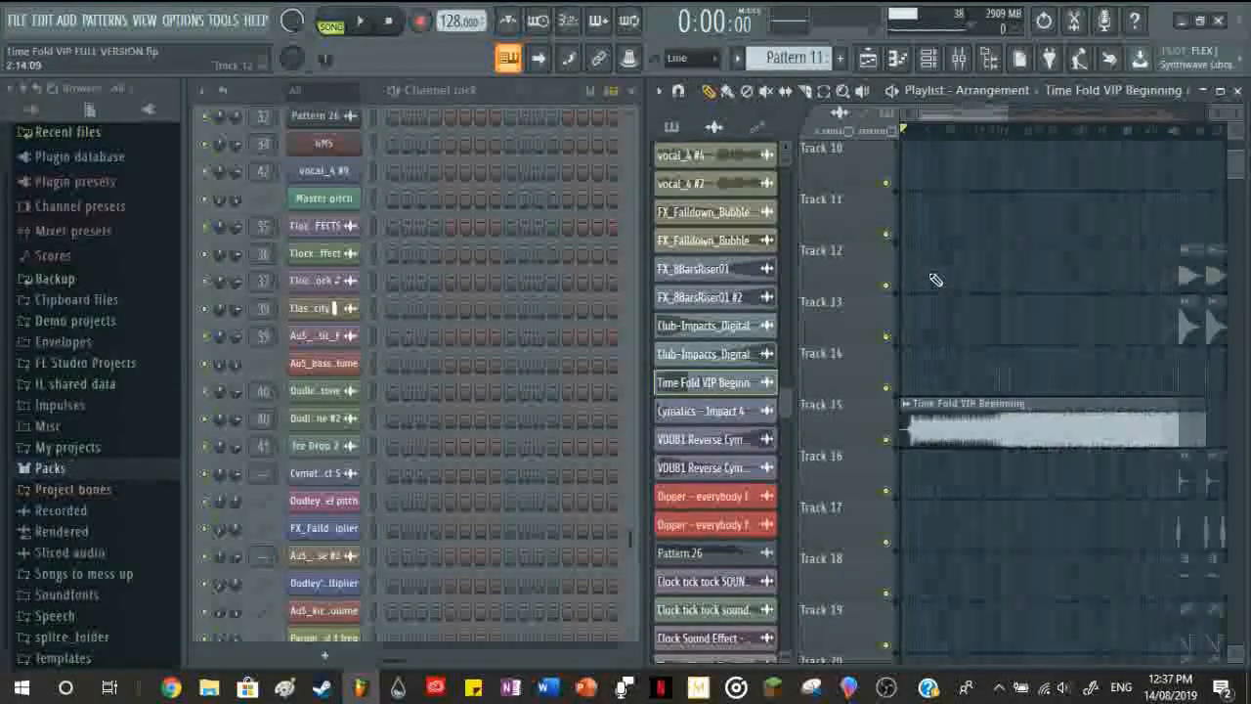
pyautogui.press('space')
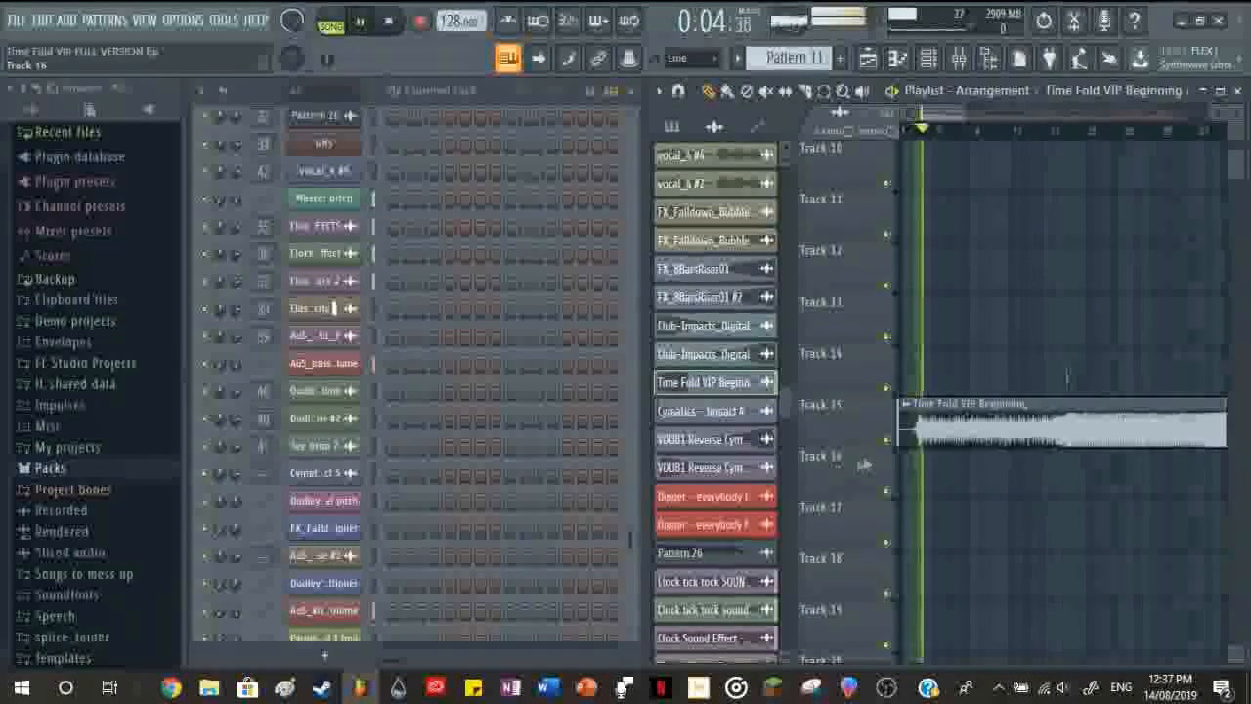
pyautogui.scroll(3, 986, 420)
pyautogui.scroll(-6, 958, 476)
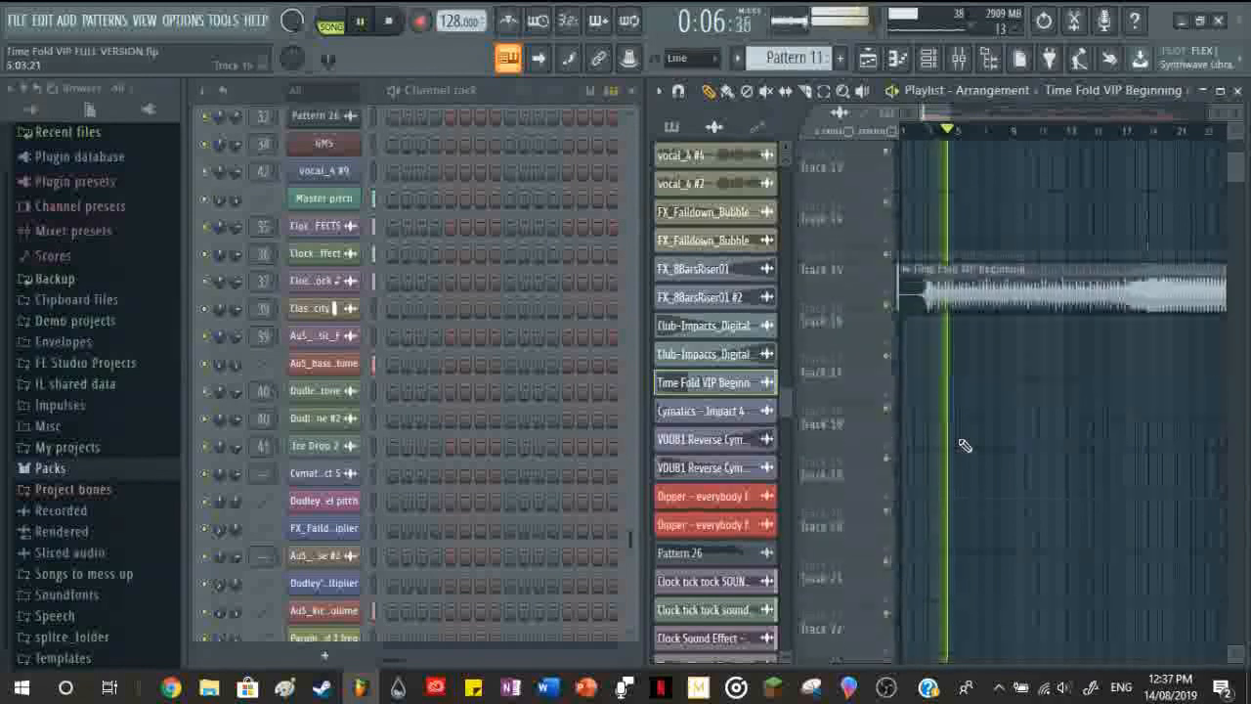
pyautogui.scroll(-2, 974, 420)
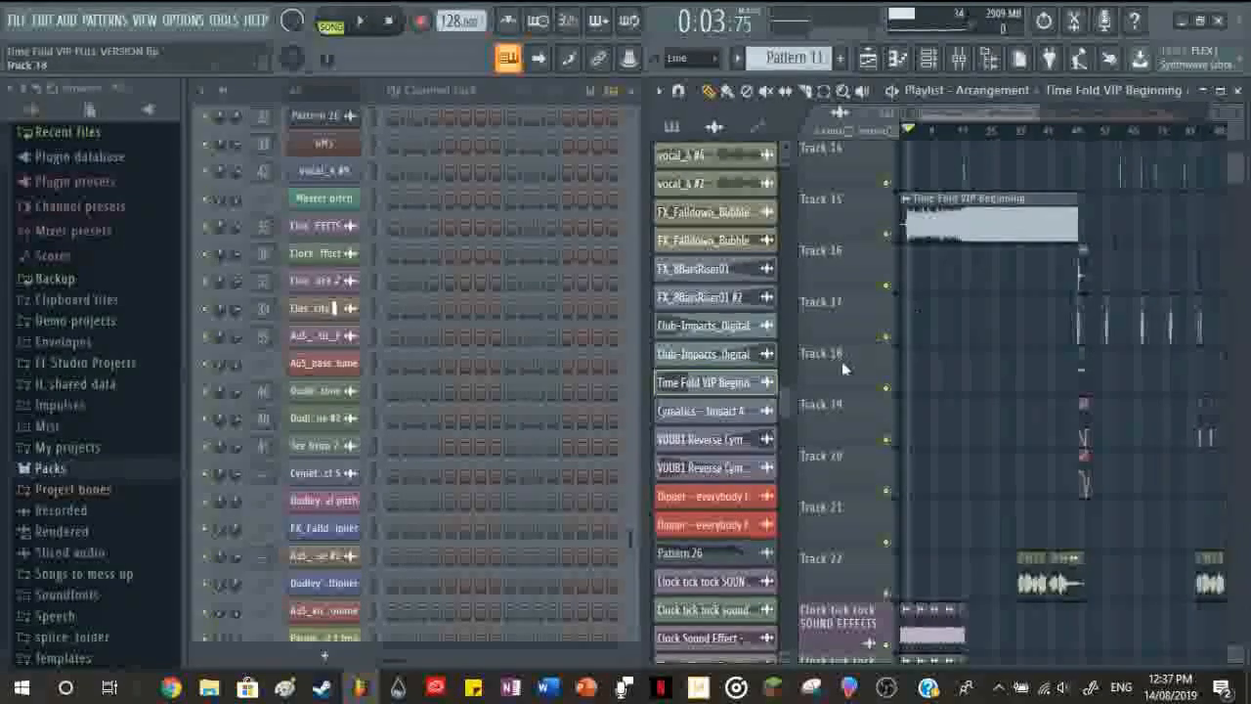
# Step: Play the song from bar 3 and follow the Time Fold VIP Beginning waveform up close on Track 15
pyautogui.scroll(1, 919, 309)
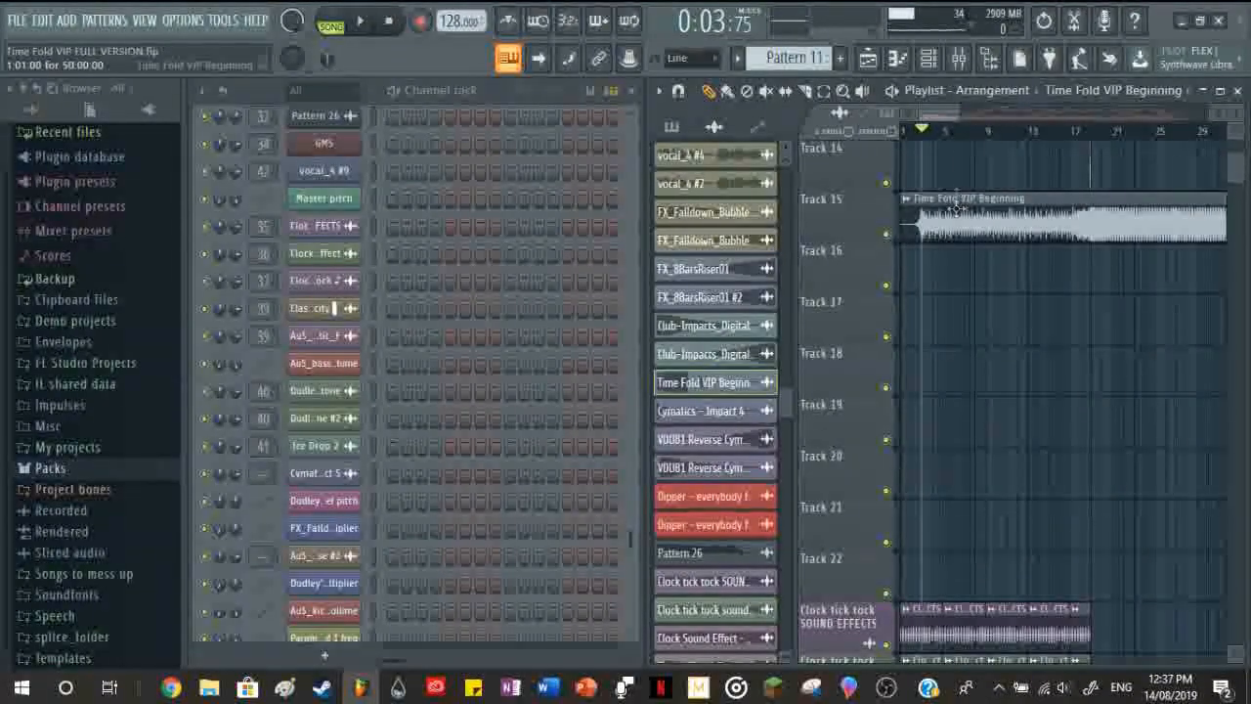
pyautogui.press('space')
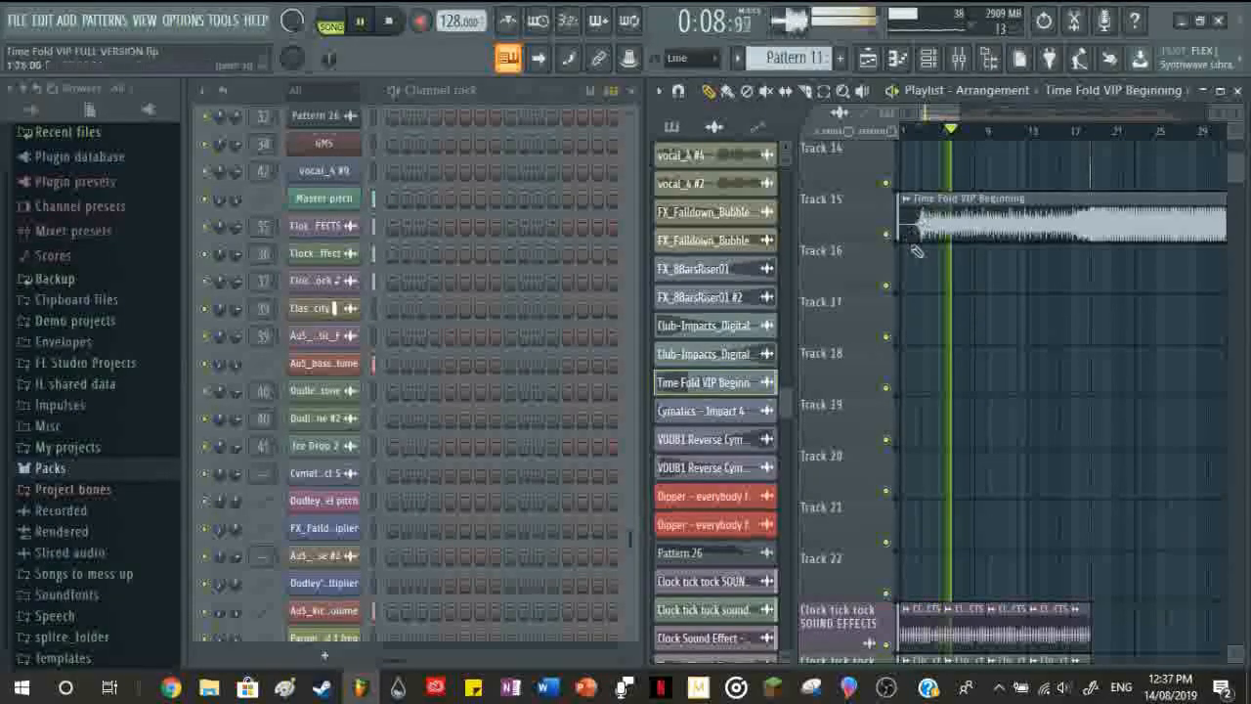
pyautogui.scroll(-3, 916, 260)
pyautogui.scroll(4, 916, 260)
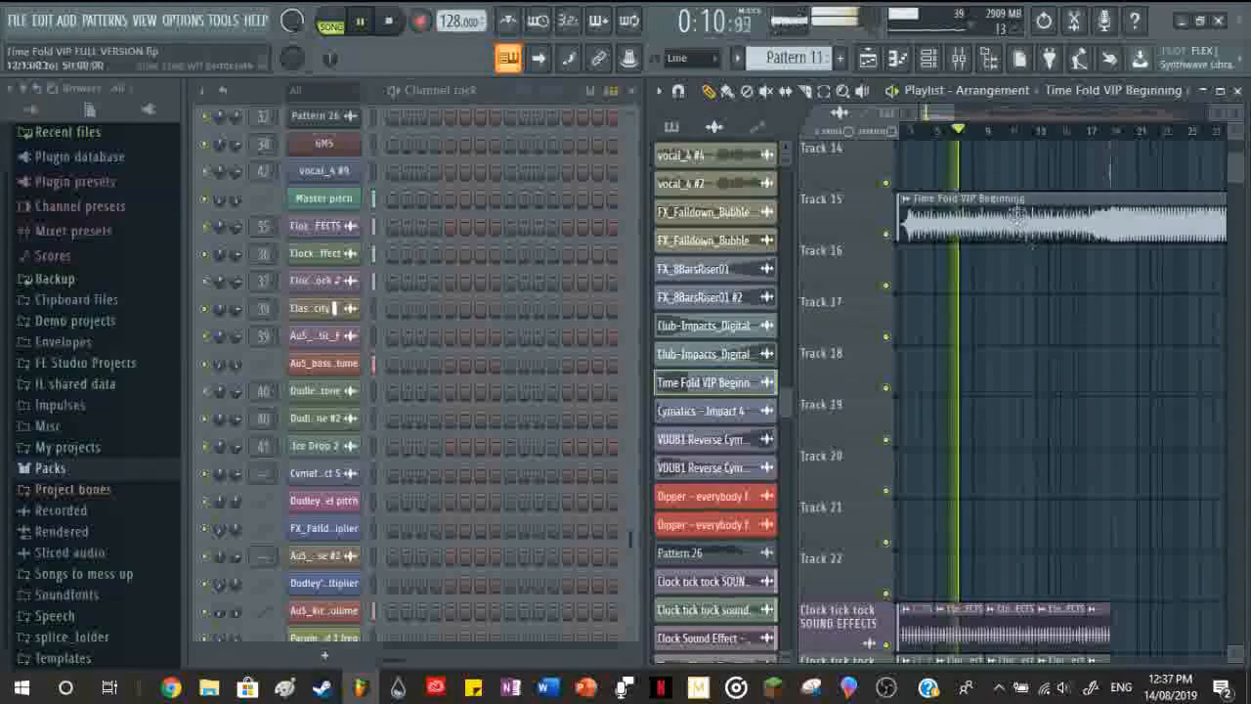
pyautogui.scroll(2, 986, 294)
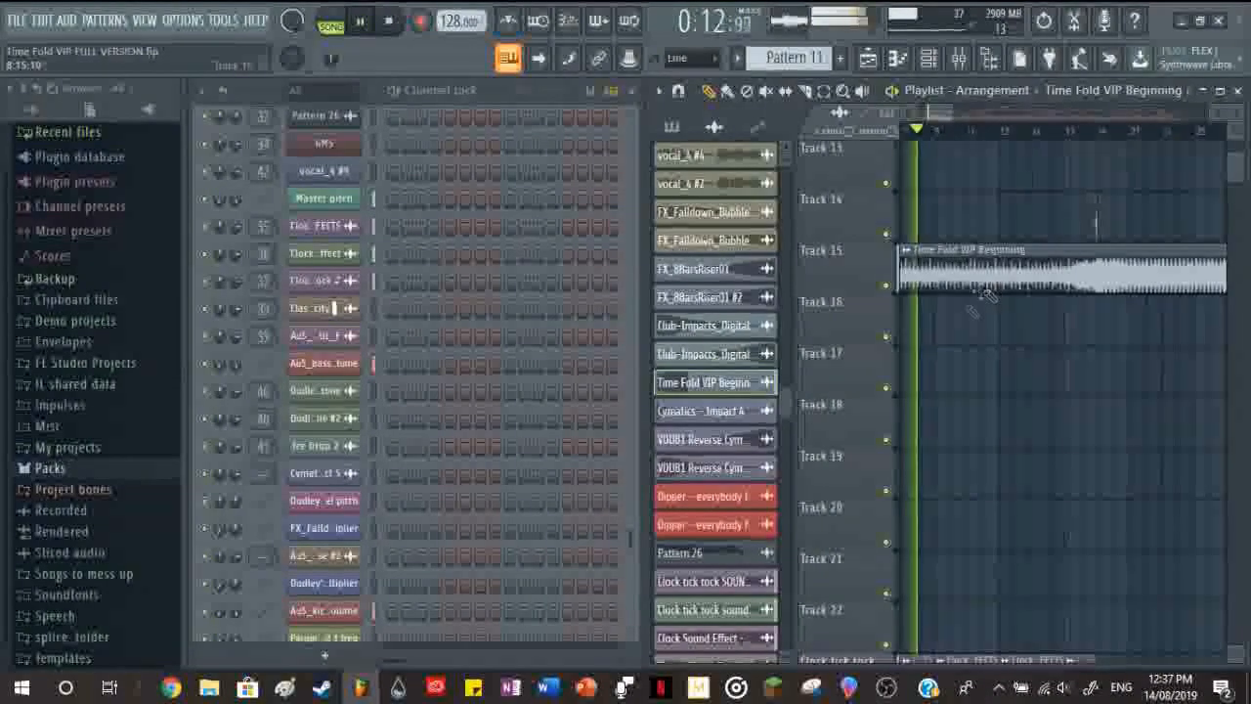
pyautogui.scroll(3, 955, 313)
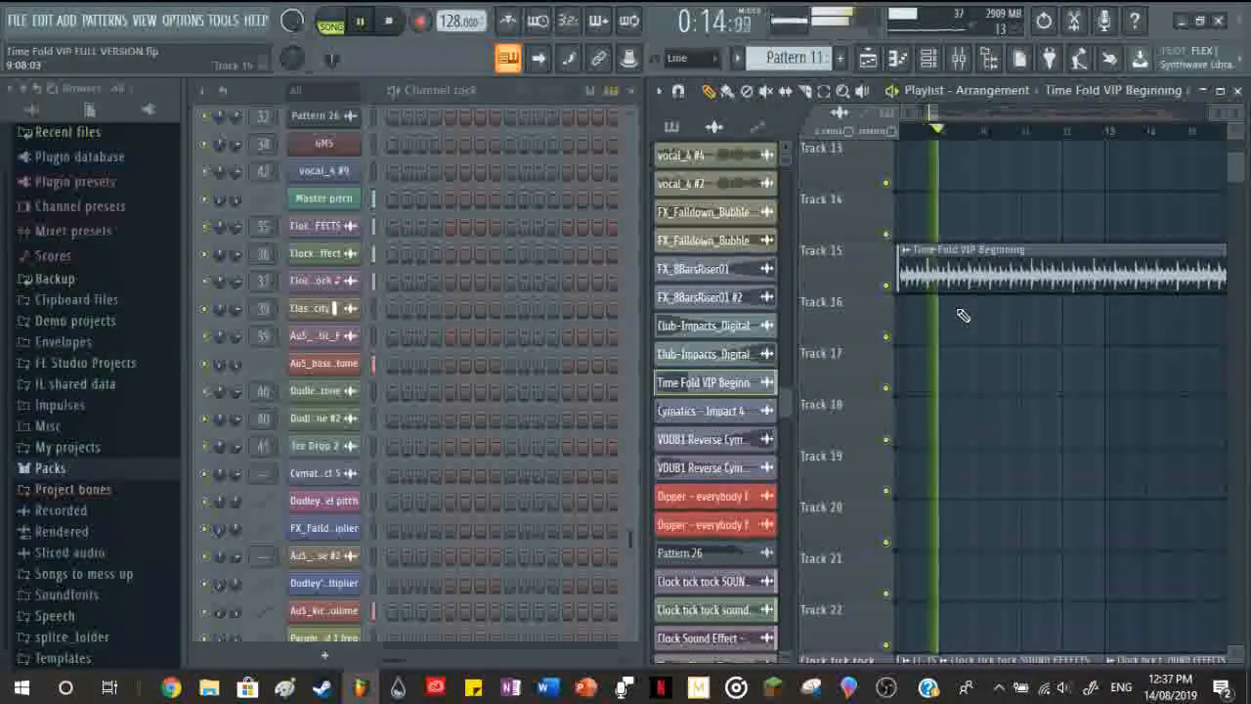
pyautogui.scroll(-1, 992, 289)
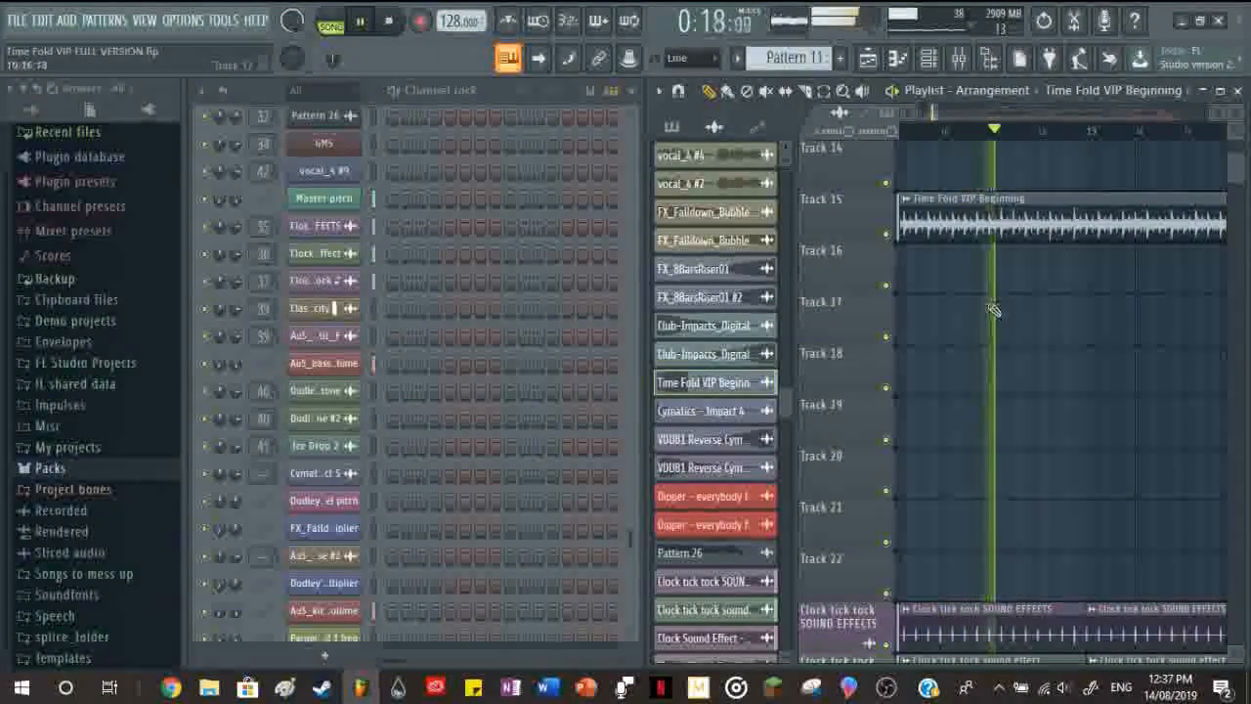
# Step: Stop playback, place the playhead around 0:18 and examine the Time Fold VIP Beginning clip on Track 15 with its surrounding tracks
pyautogui.click(995, 132)
pyautogui.press('space')
pyautogui.scroll(-4, 1033, 343)
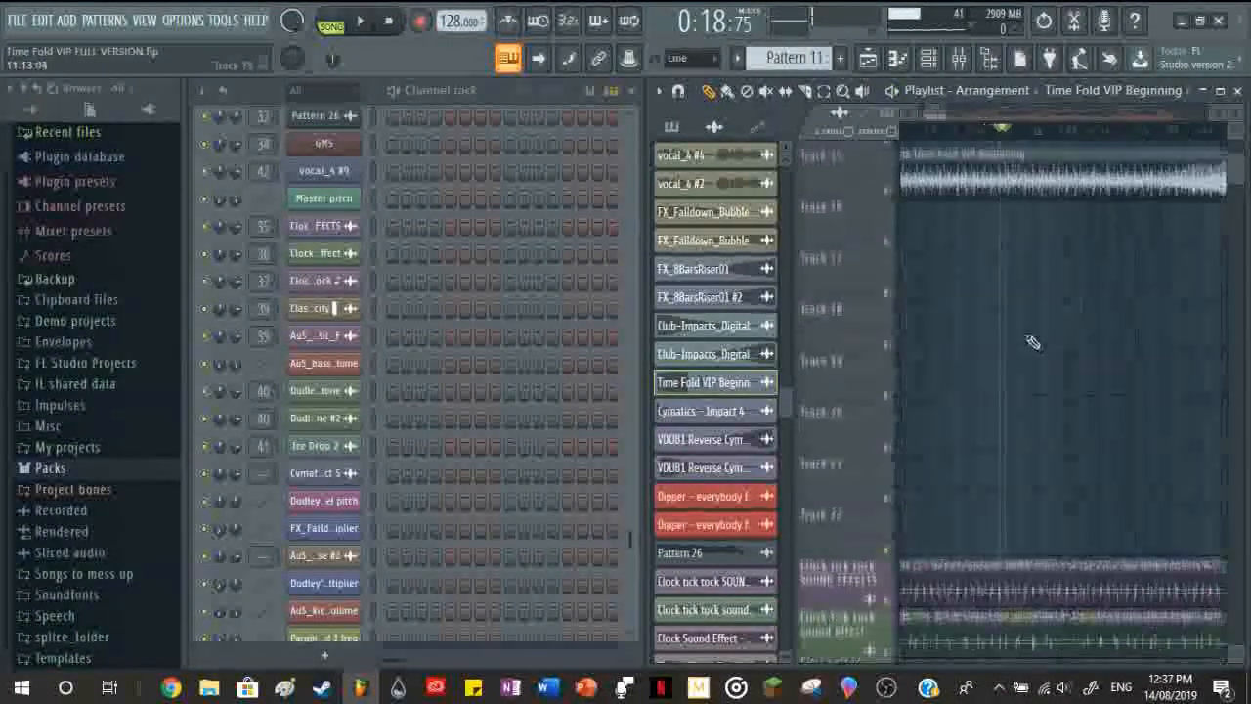
pyautogui.scroll(6, 1023, 407)
pyautogui.scroll(-1, 1025, 431)
pyautogui.scroll(3, 1025, 475)
pyautogui.scroll(-5, 1026, 476)
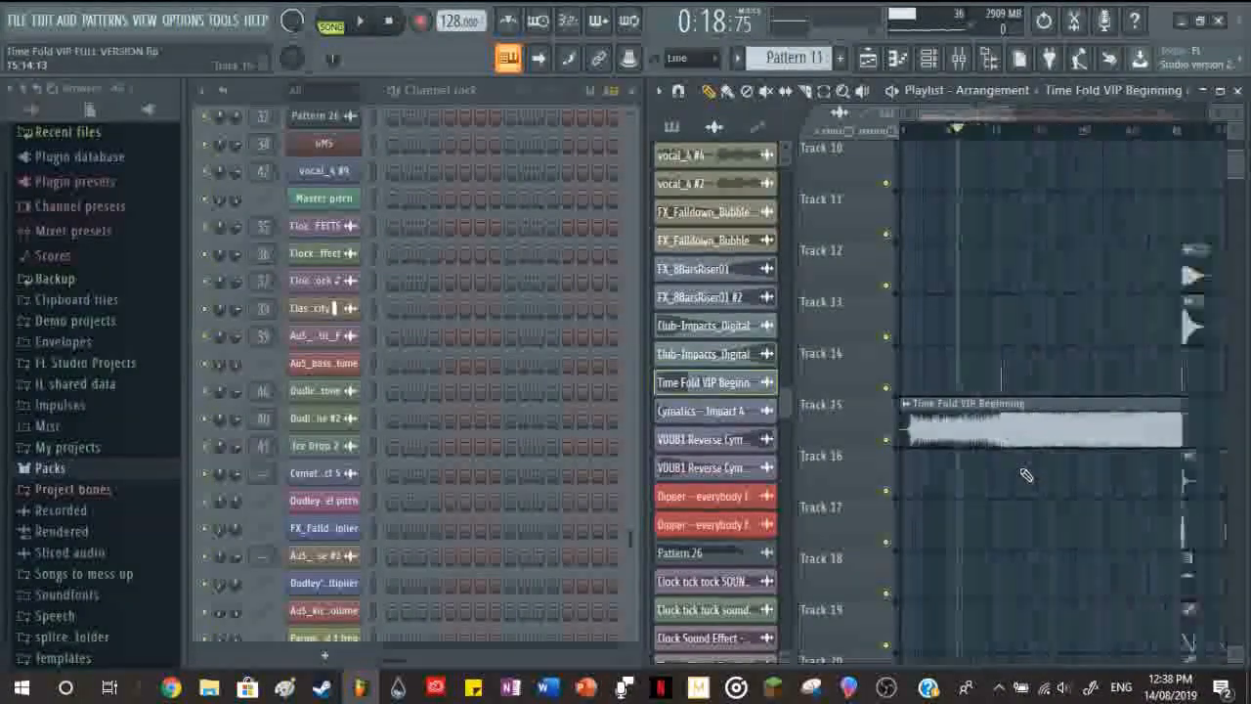
pyautogui.scroll(4, 975, 486)
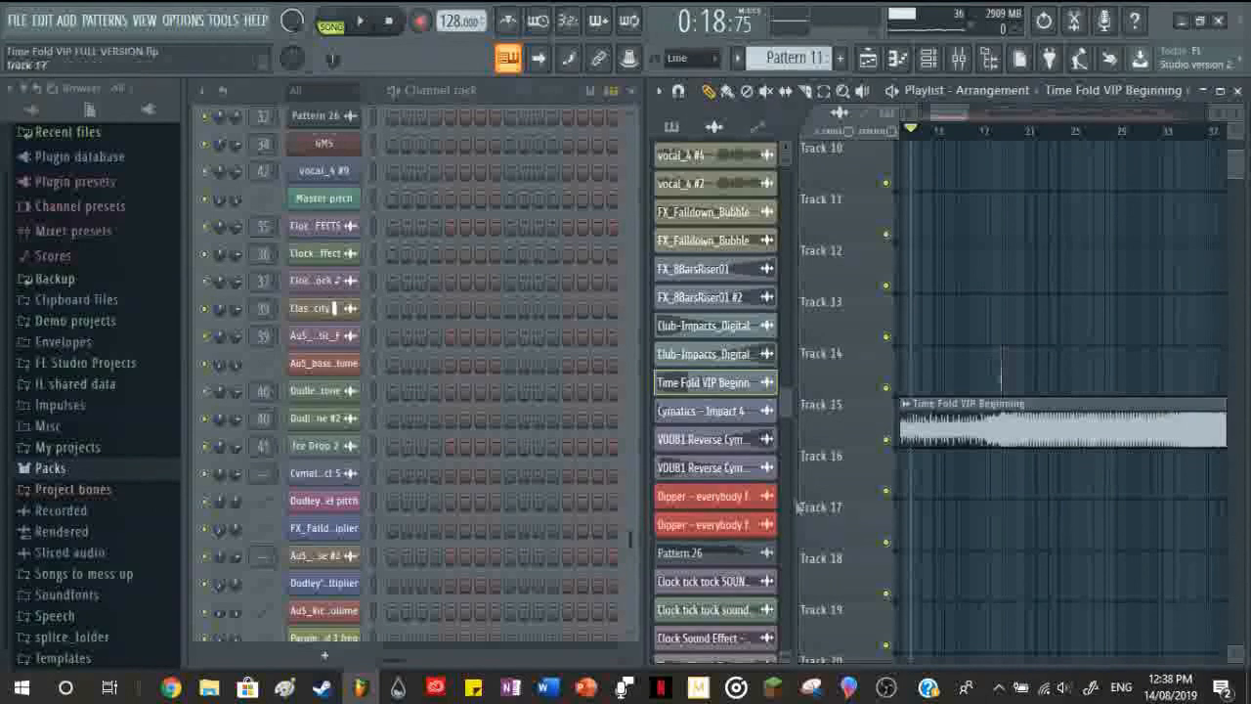
pyautogui.moveTo(950, 115); pyautogui.dragTo(922, 129)
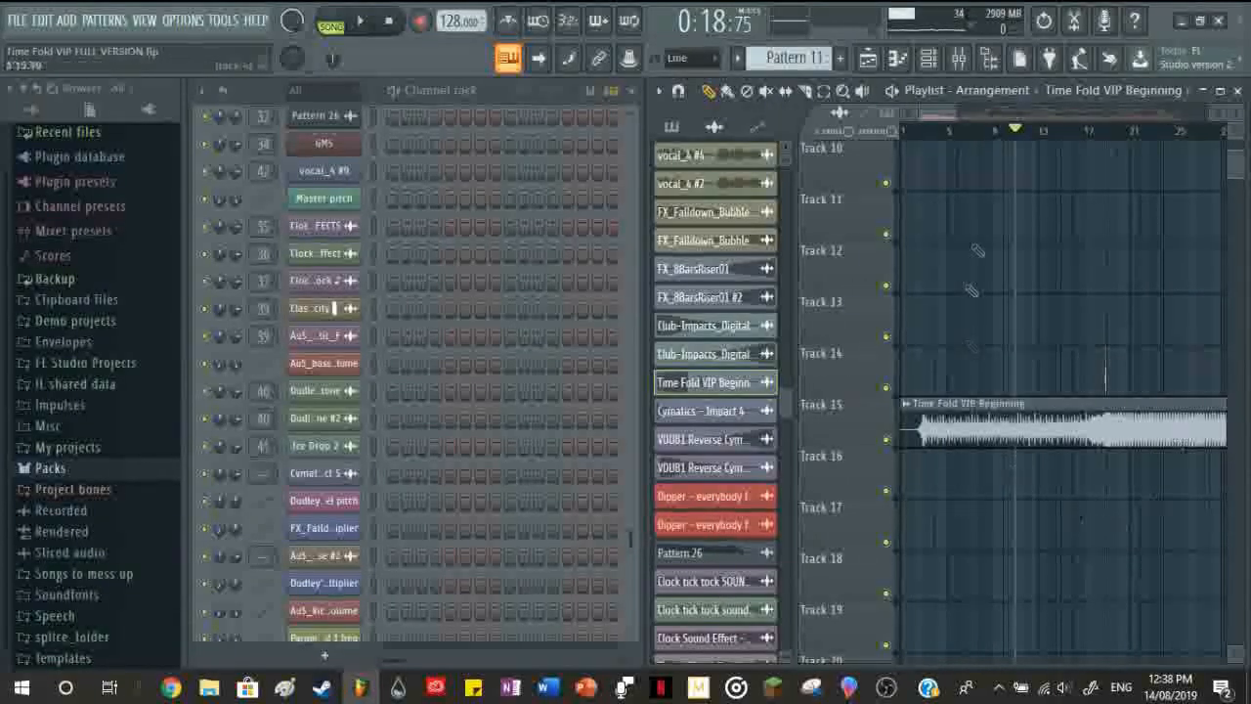
pyautogui.scroll(3, 993, 269)
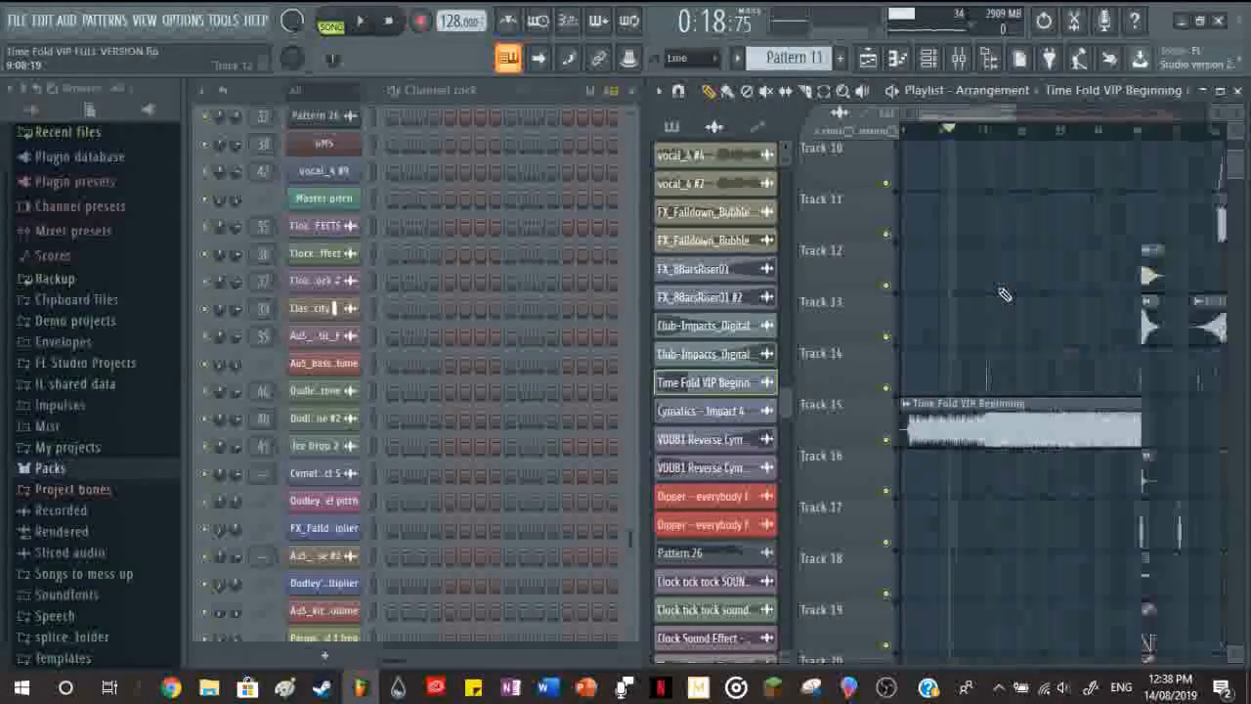
pyautogui.scroll(2, 973, 474)
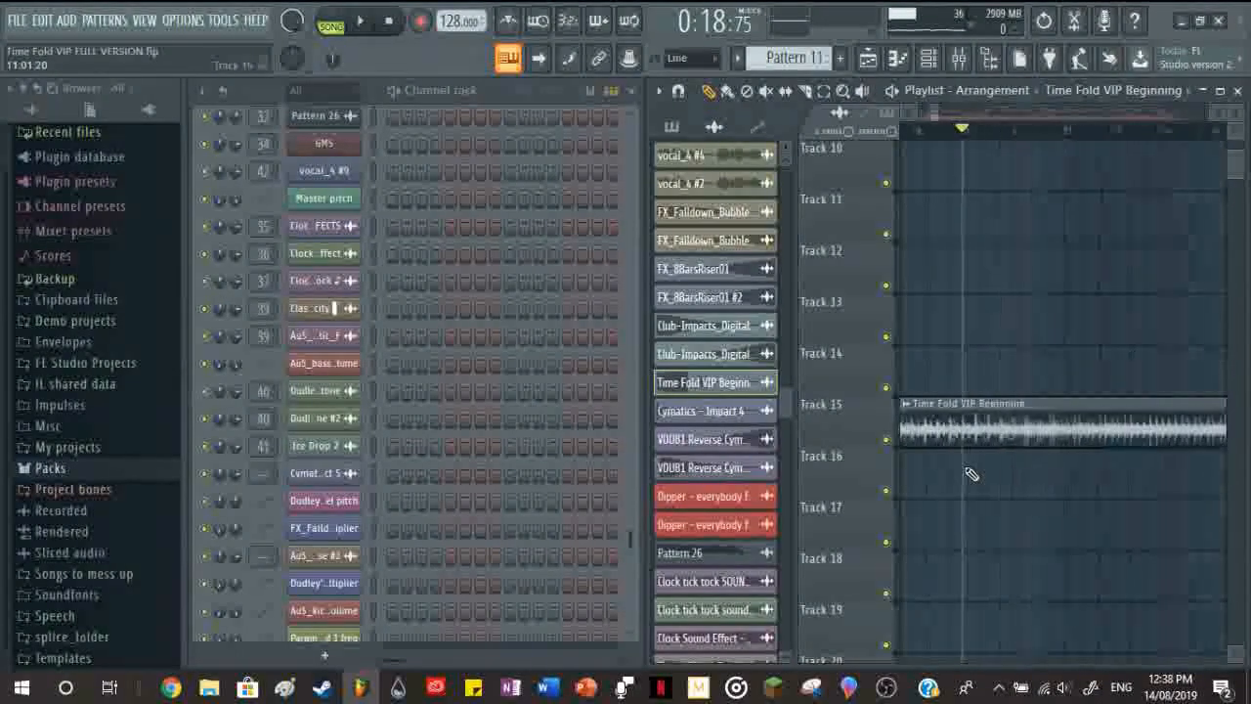
# Step: Play the song from the playhead, follow the Time Fold VIP Beginning waveform to the short clip on Track 14, and stop playback
pyautogui.press('space')
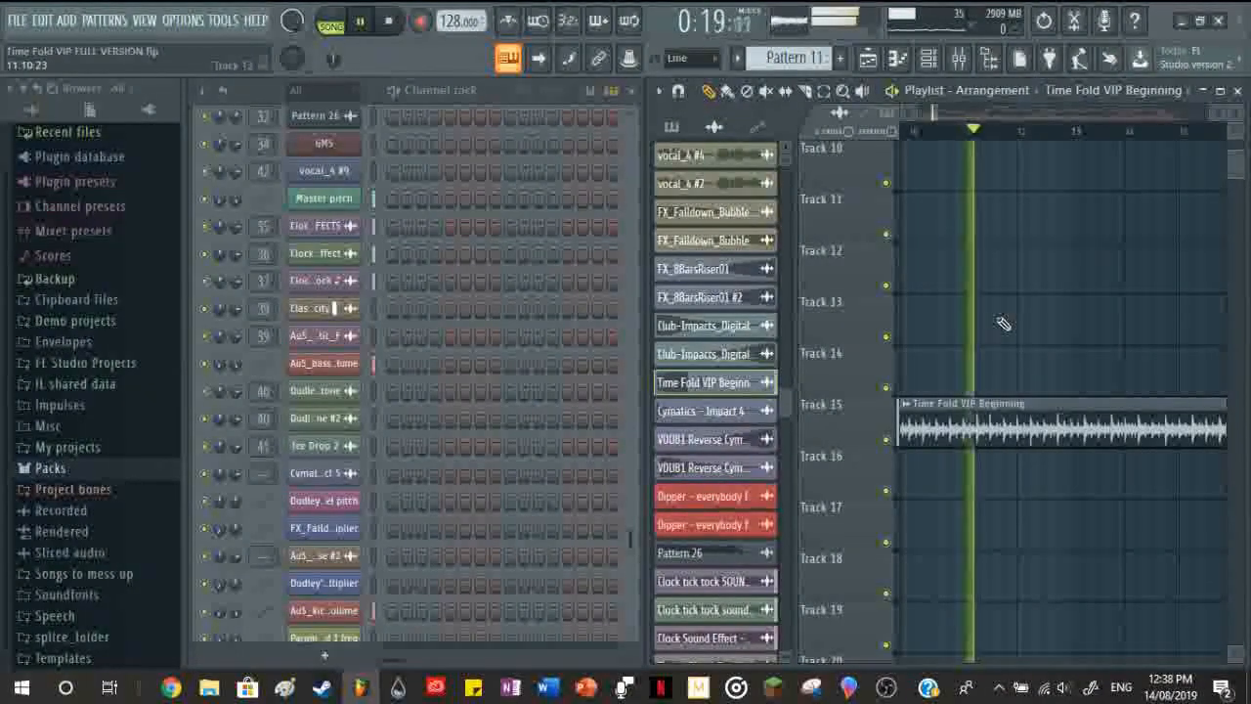
pyautogui.scroll(-1, 983, 343)
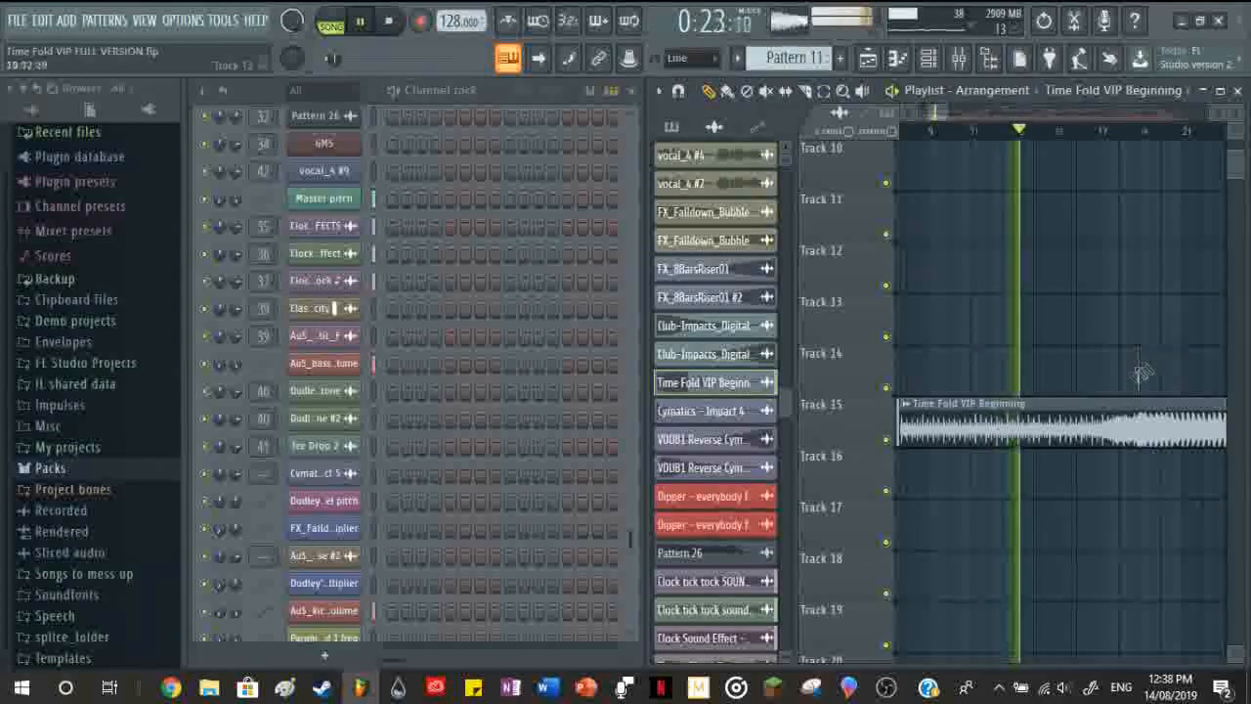
pyautogui.scroll(-3, 1133, 378)
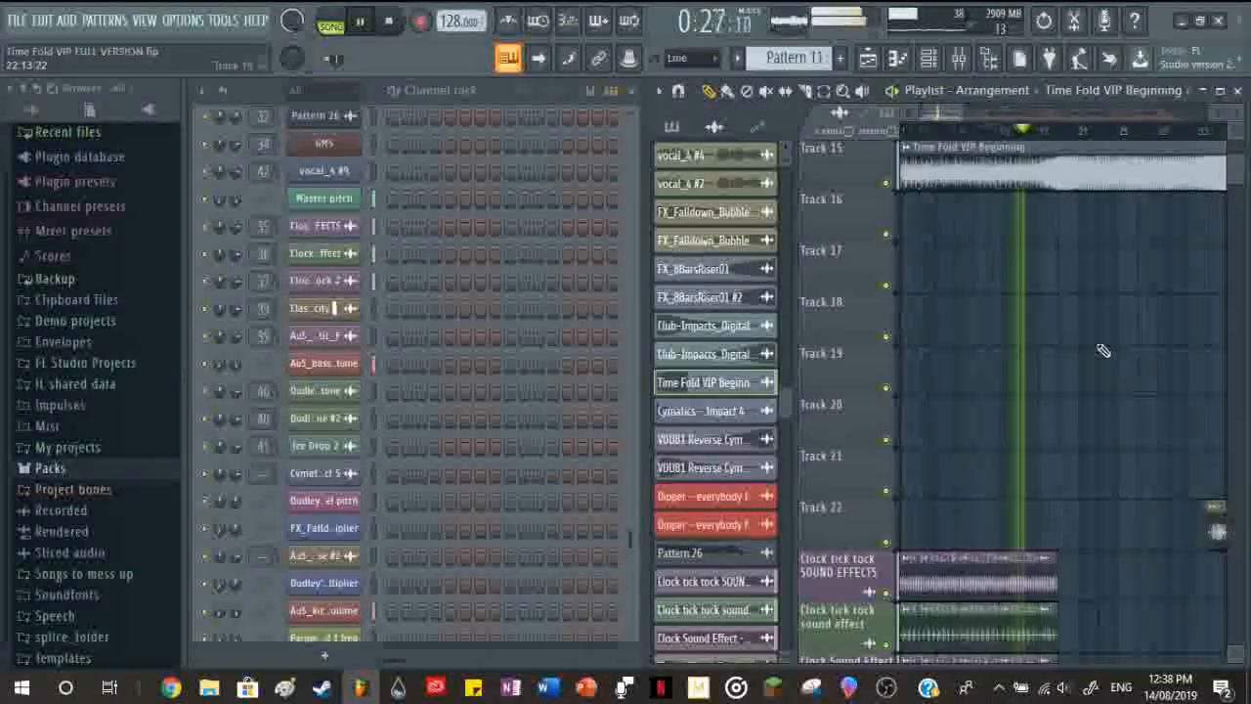
pyautogui.scroll(2, 1036, 358)
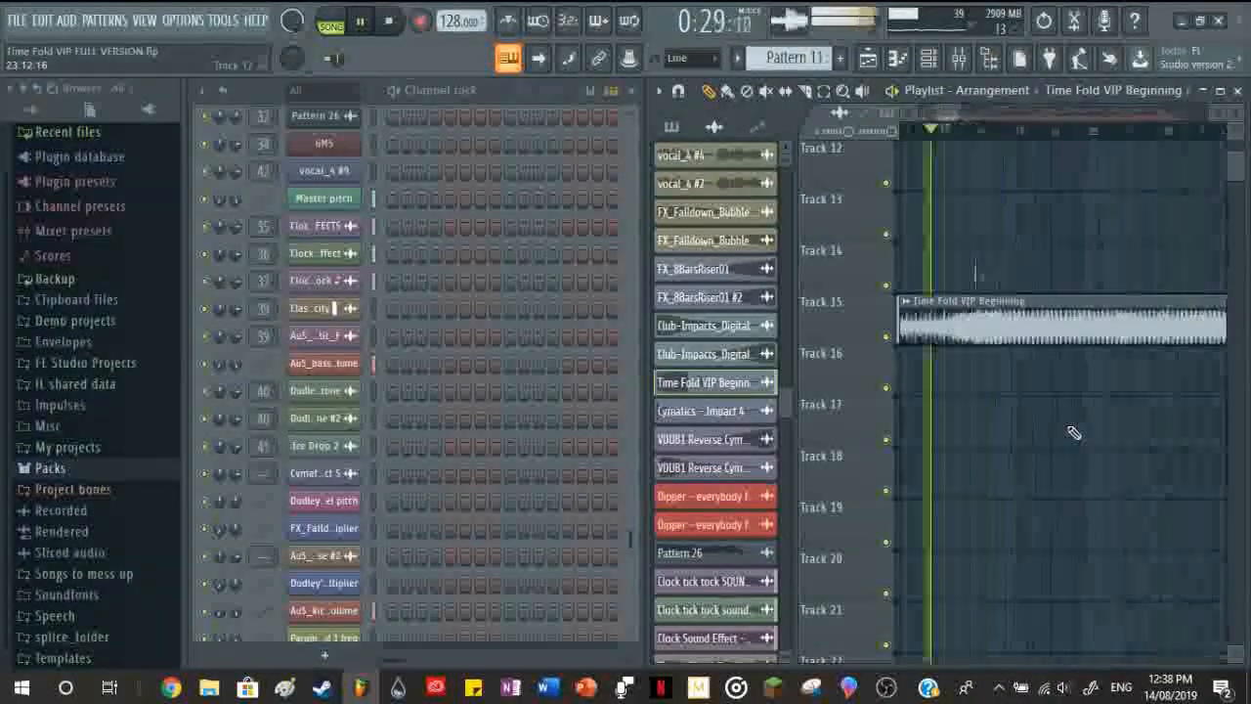
pyautogui.scroll(-6, 966, 439)
pyautogui.scroll(5, 945, 452)
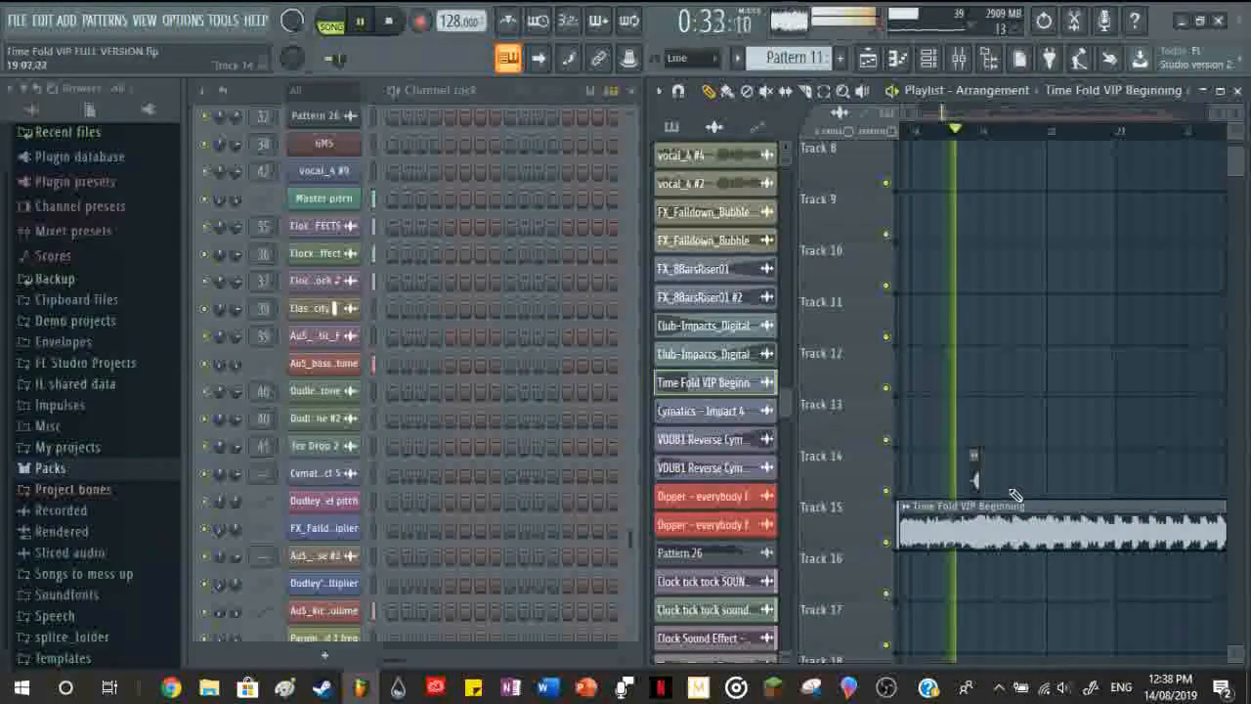
pyautogui.scroll(2, 981, 505)
pyautogui.press('space')
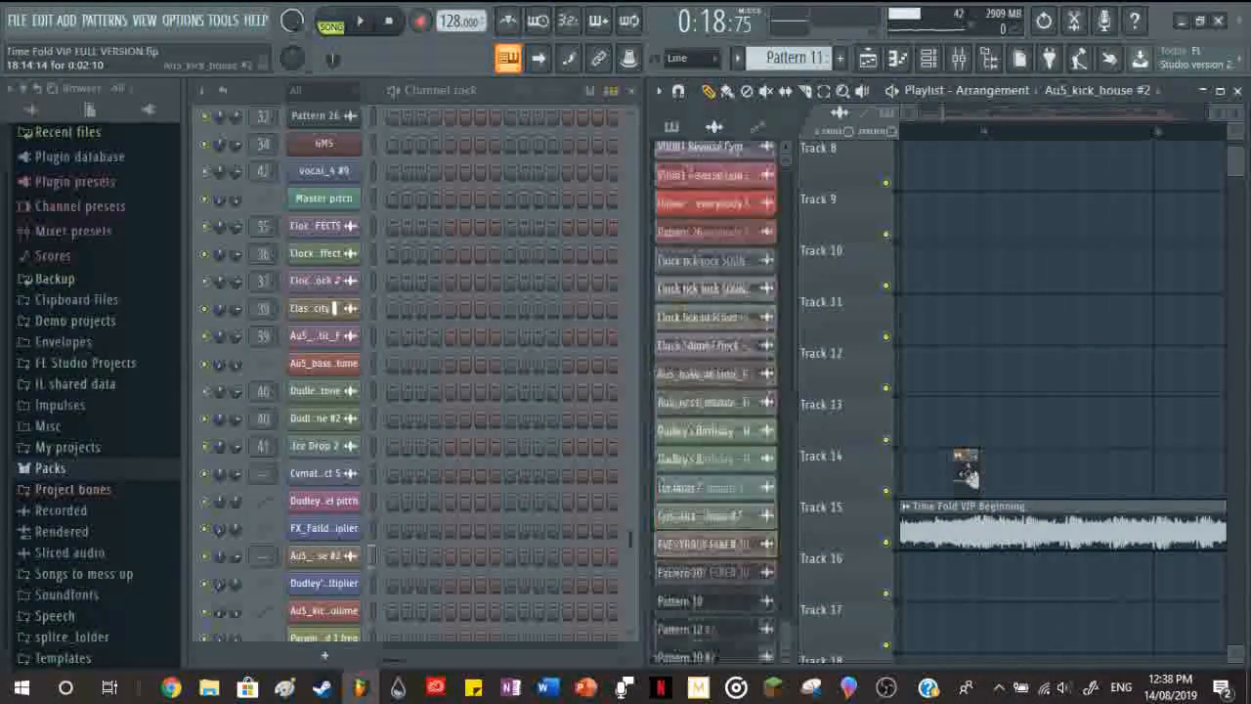
# Step: Inspect the channel settings of the reversed Au5_kick_house #2 sample, close them and examine its clip on Track 14 up close
pyautogui.scroll(-4, 980, 254)
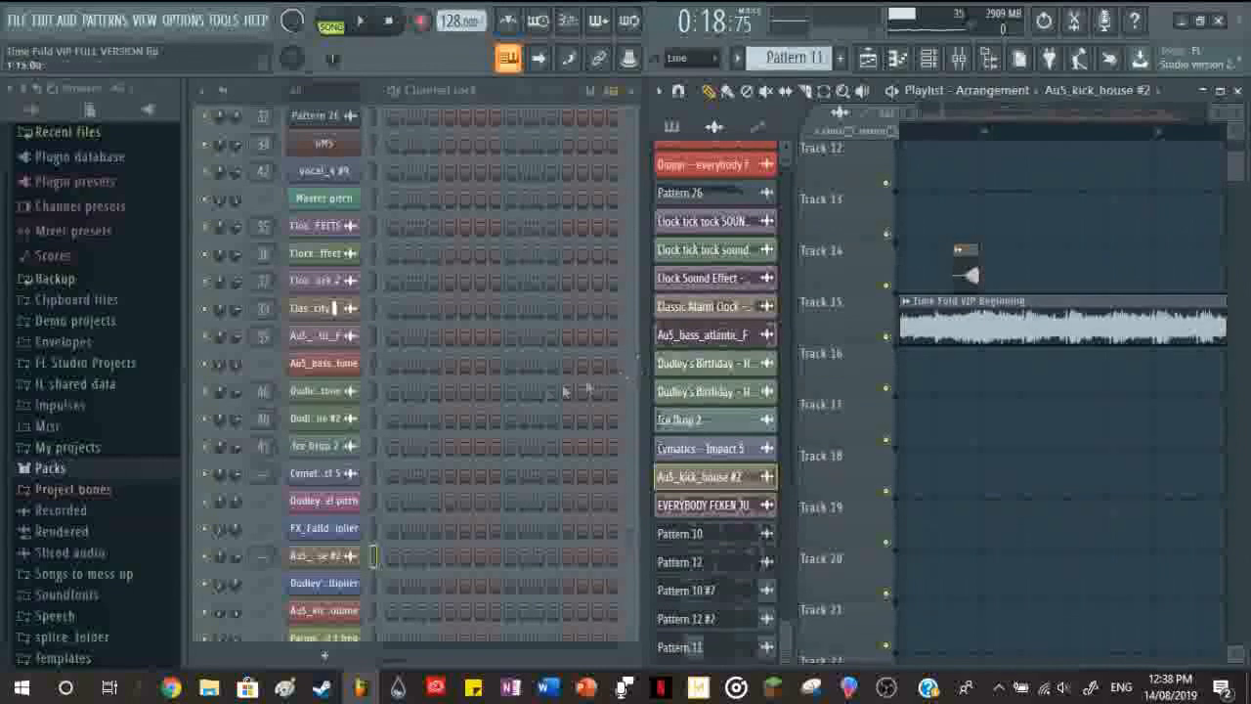
pyautogui.scroll(-5, 539, 389)
pyautogui.scroll(5, 450, 455)
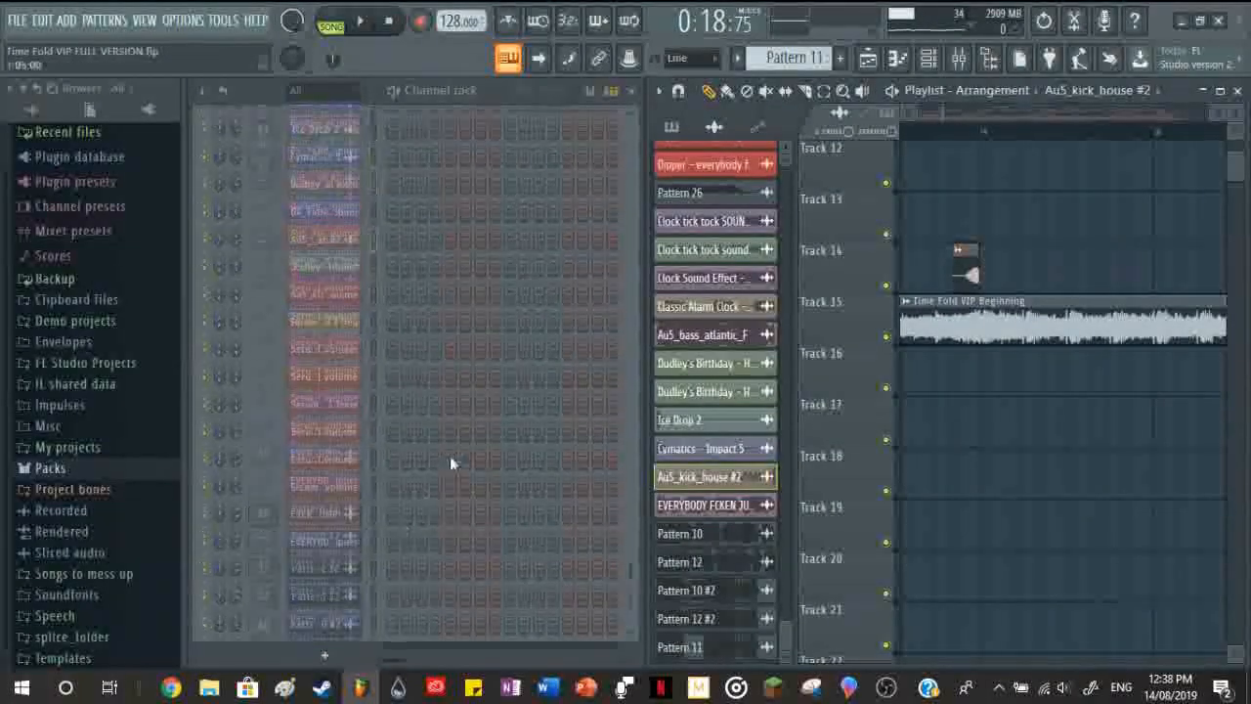
pyautogui.click(328, 476)
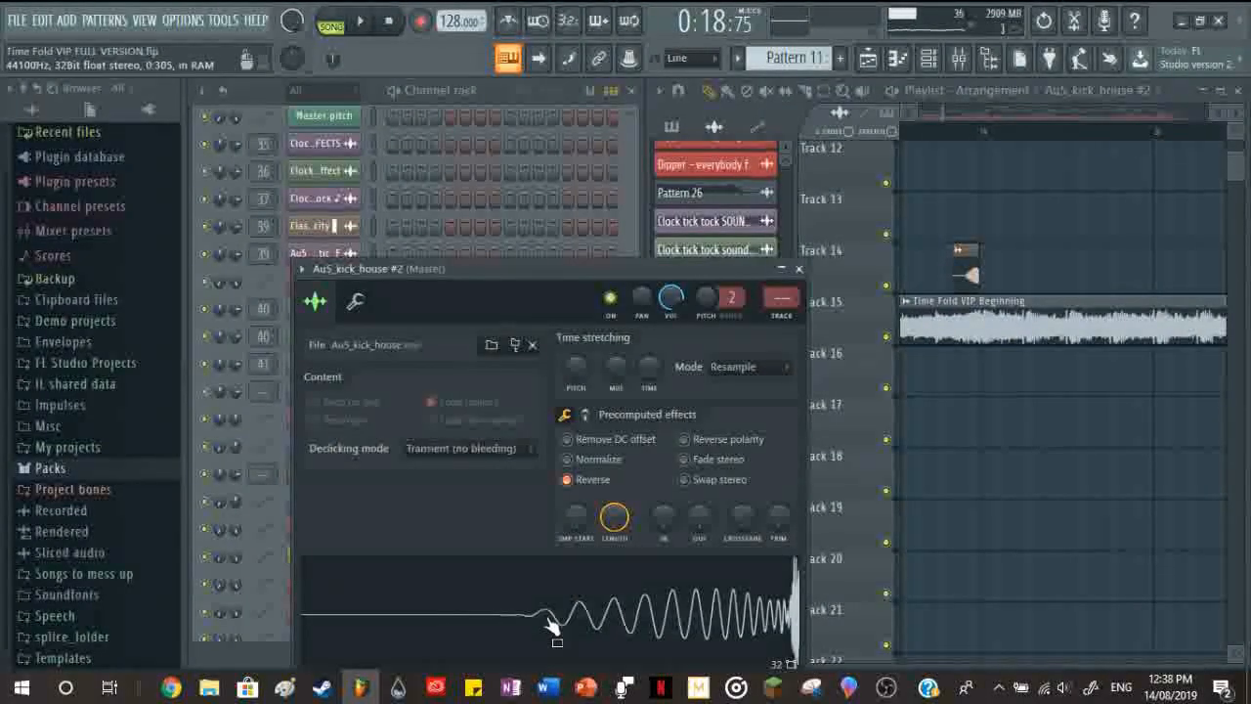
pyautogui.click(800, 268)
pyautogui.scroll(5, 977, 280)
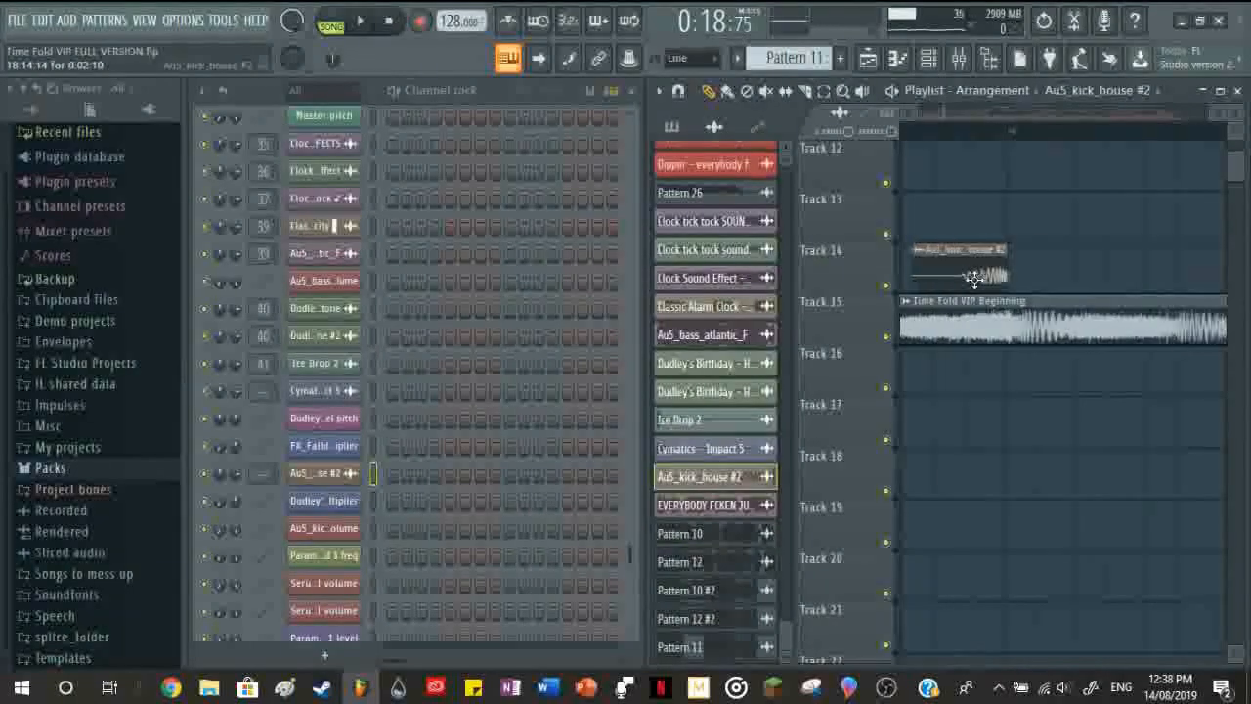
pyautogui.scroll(-5, 1033, 288)
pyautogui.scroll(-3, 1033, 289)
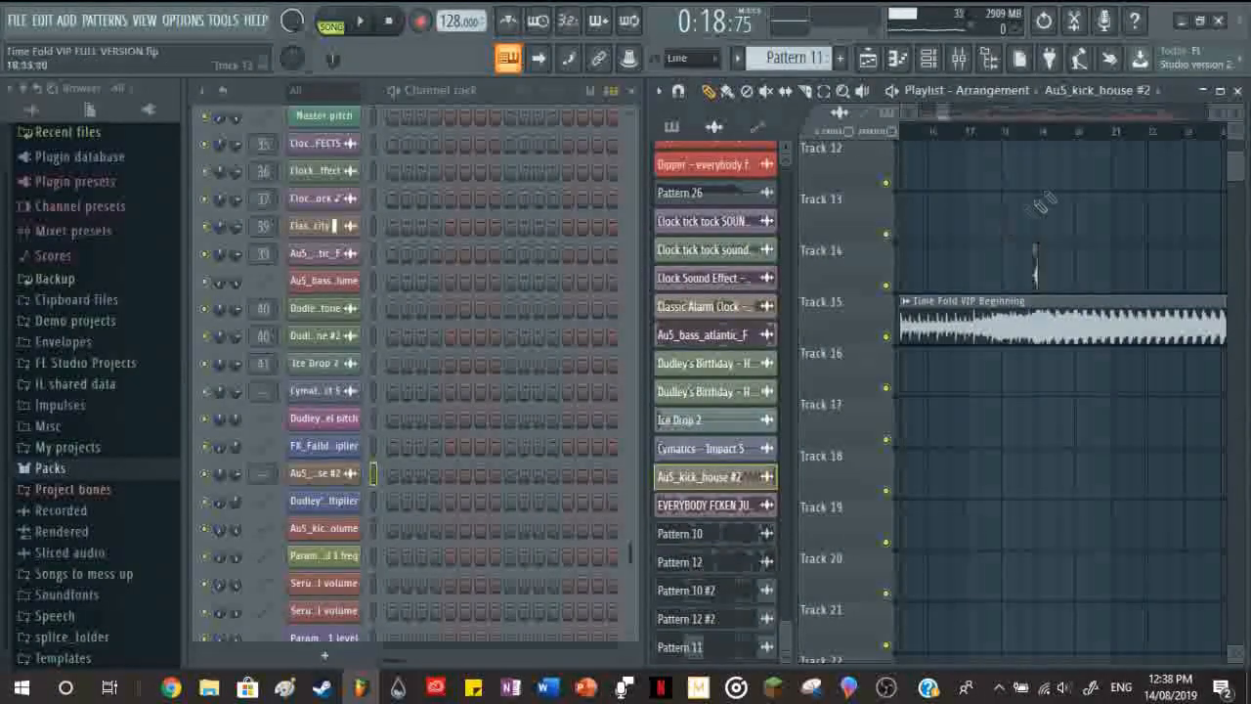
# Step: Play the song from the Au5_kick_house #2 clip at bar 18 and review the tracks down to the automation clips on Tracks 29 to 34
pyautogui.click(1035, 130)
pyautogui.scroll(-5, 1036, 371)
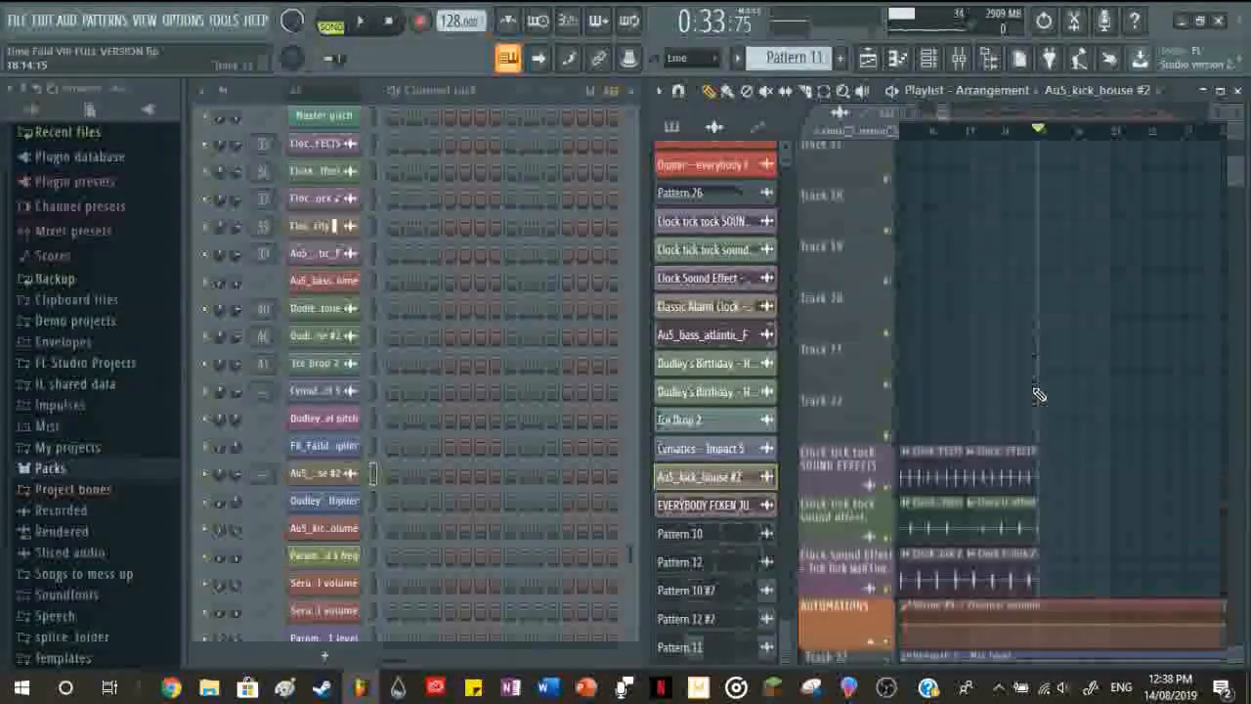
pyautogui.scroll(6, 1036, 394)
pyautogui.scroll(-3, 1034, 399)
pyautogui.scroll(3, 986, 367)
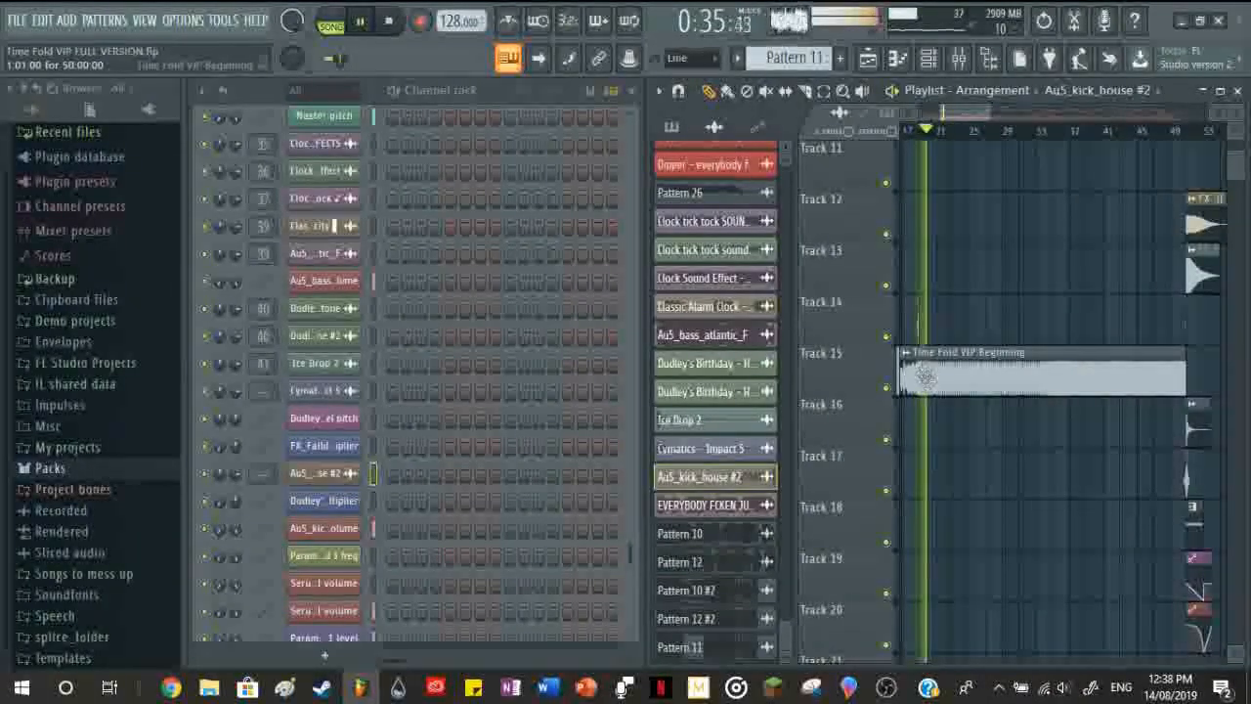
pyautogui.scroll(-6, 937, 413)
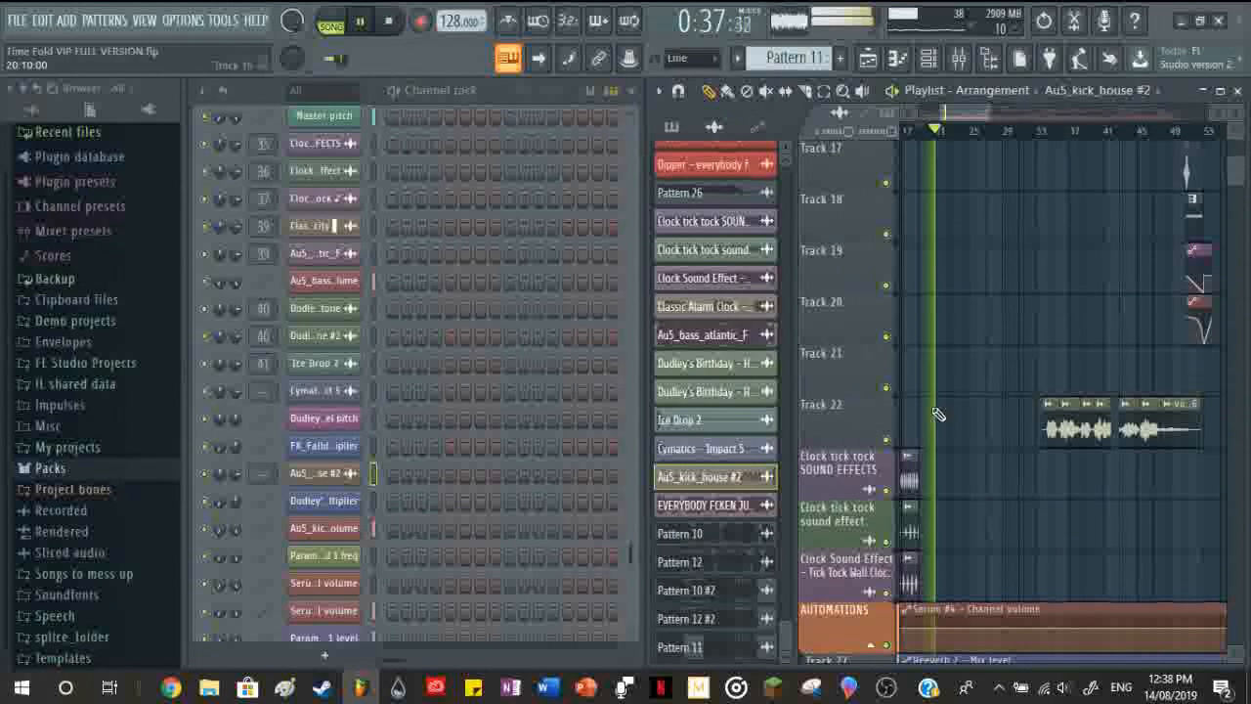
pyautogui.scroll(-12, 936, 413)
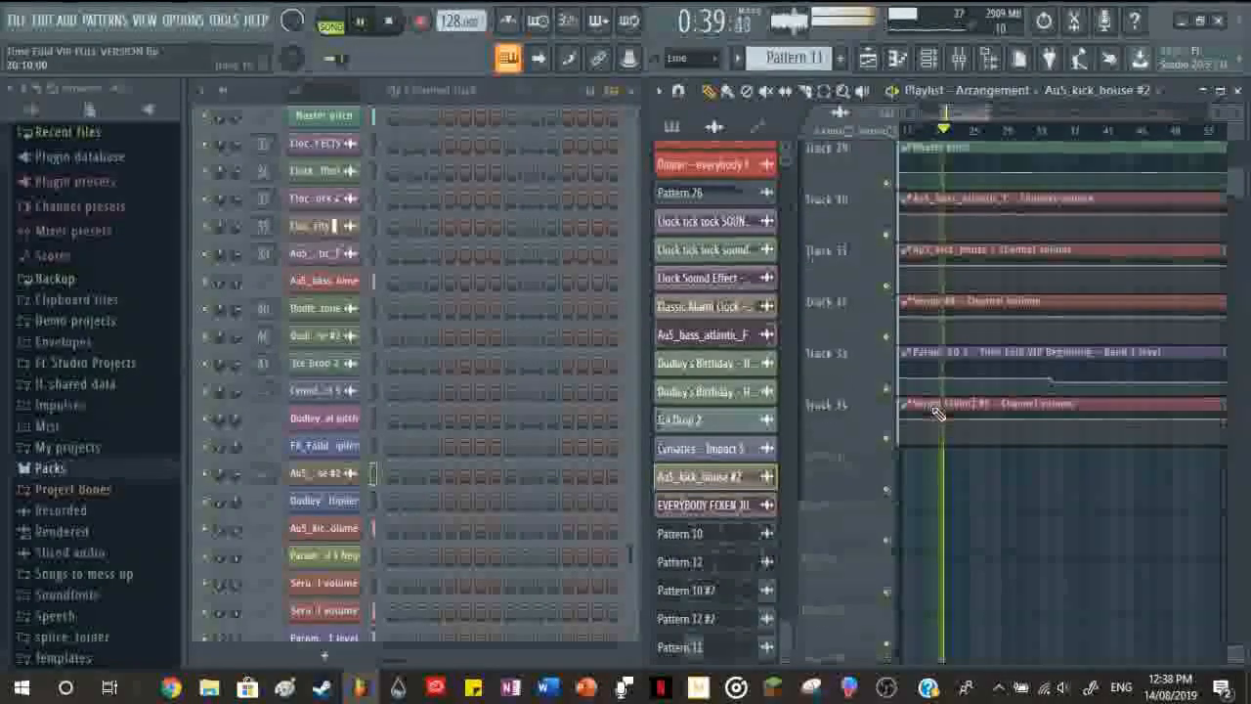
pyautogui.scroll(-4, 965, 494)
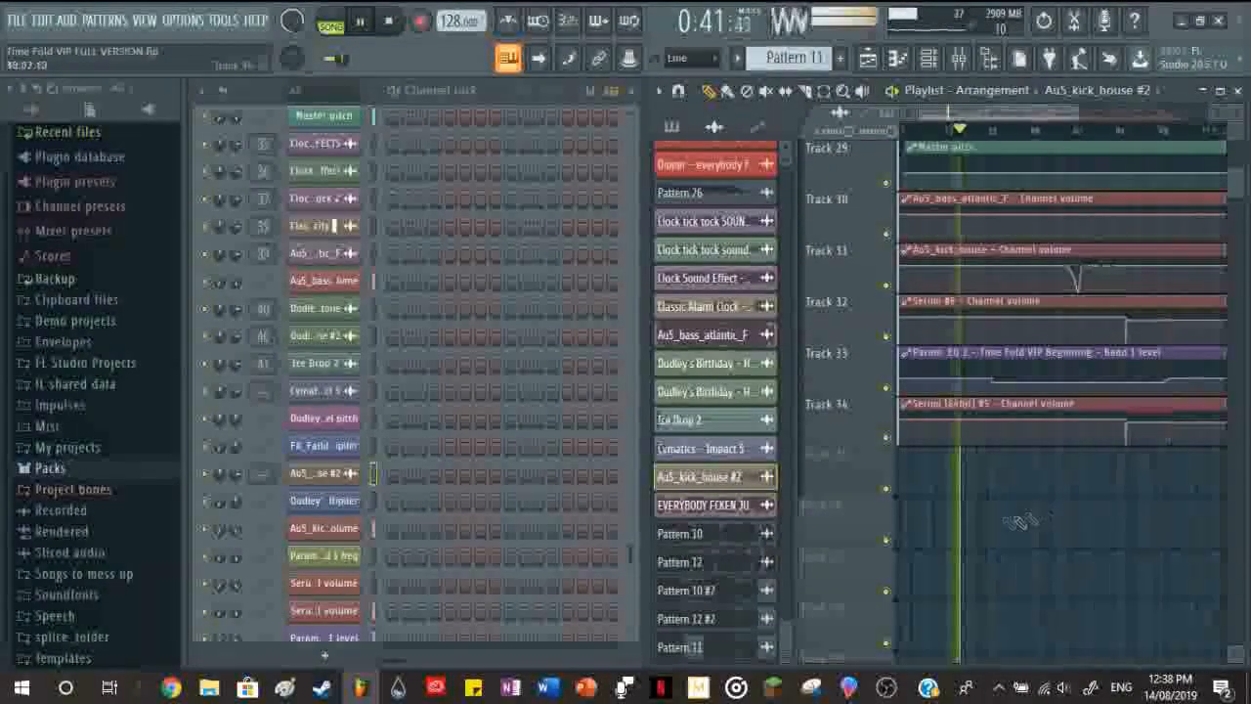
# Step: Select the Param. EQ 2 Band 1 level automation on Track 33, place the playhead before its drop and locate the Time Fold VIP Beginning channel
pyautogui.click(995, 350)
pyautogui.scroll(-4, 590, 474)
pyautogui.scroll(2, 590, 474)
pyautogui.scroll(-4, 590, 474)
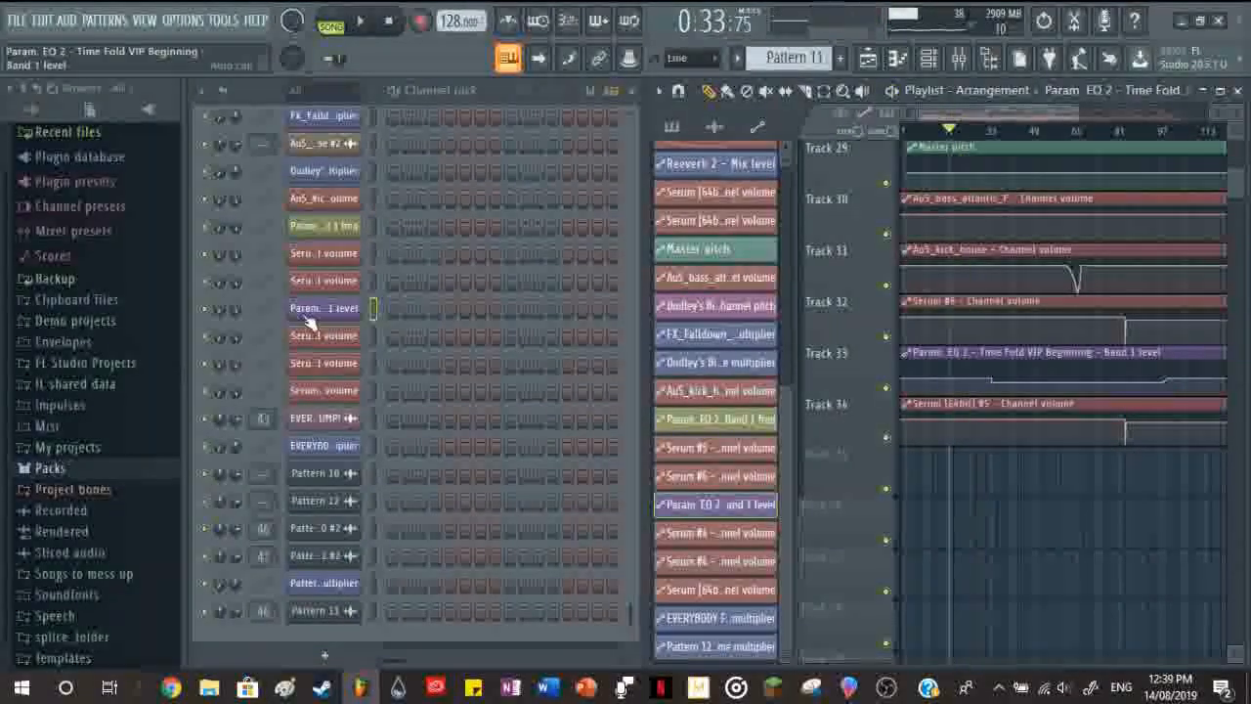
pyautogui.scroll(3, 1029, 354)
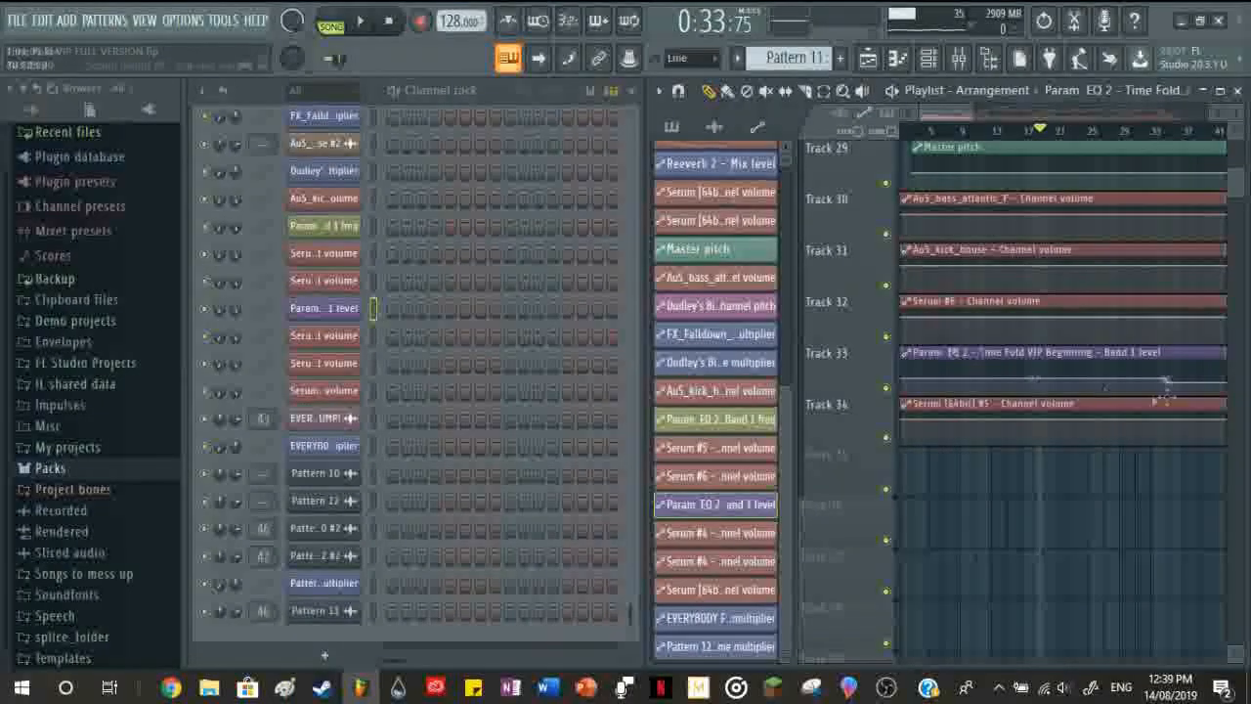
pyautogui.scroll(4, 1075, 352)
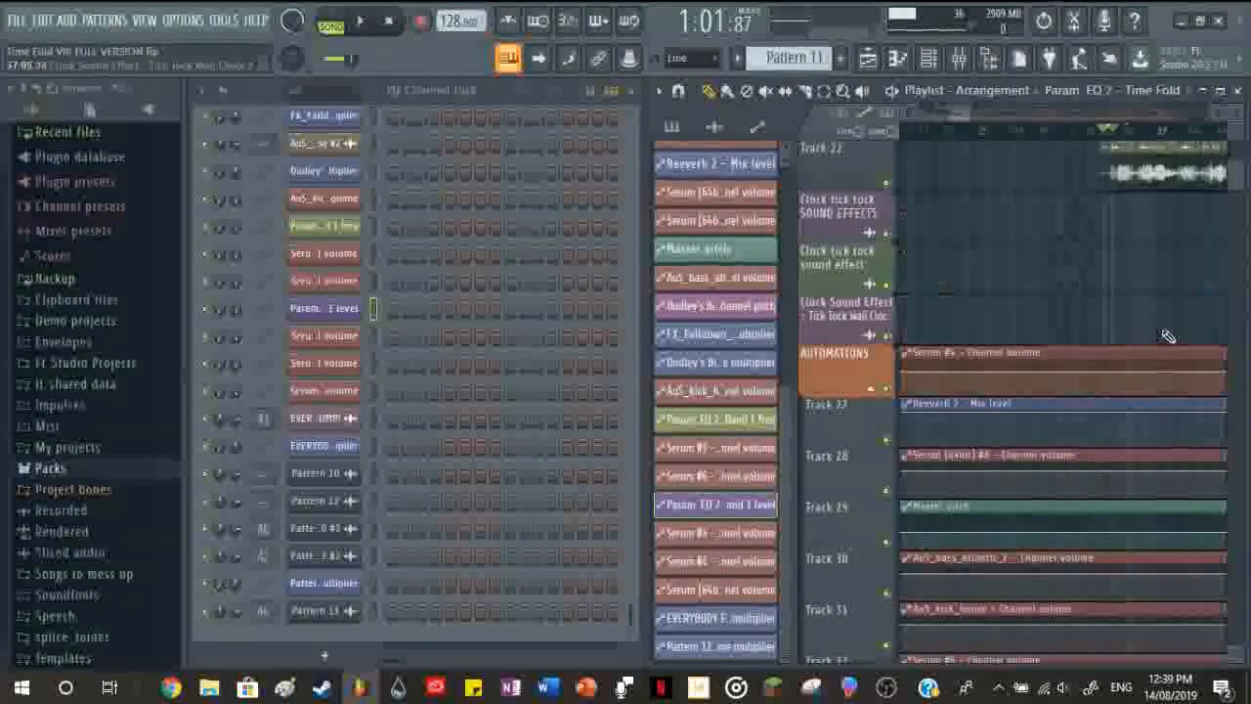
pyautogui.scroll(10, 491, 464)
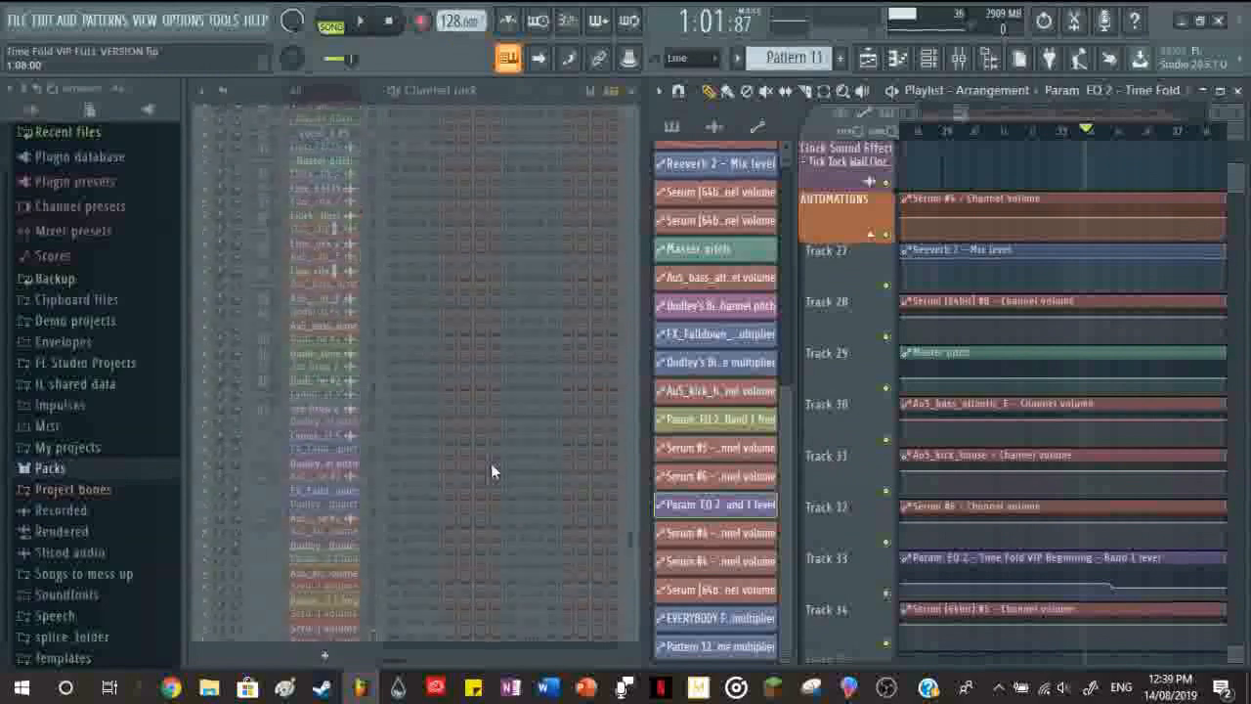
pyautogui.scroll(15, 494, 470)
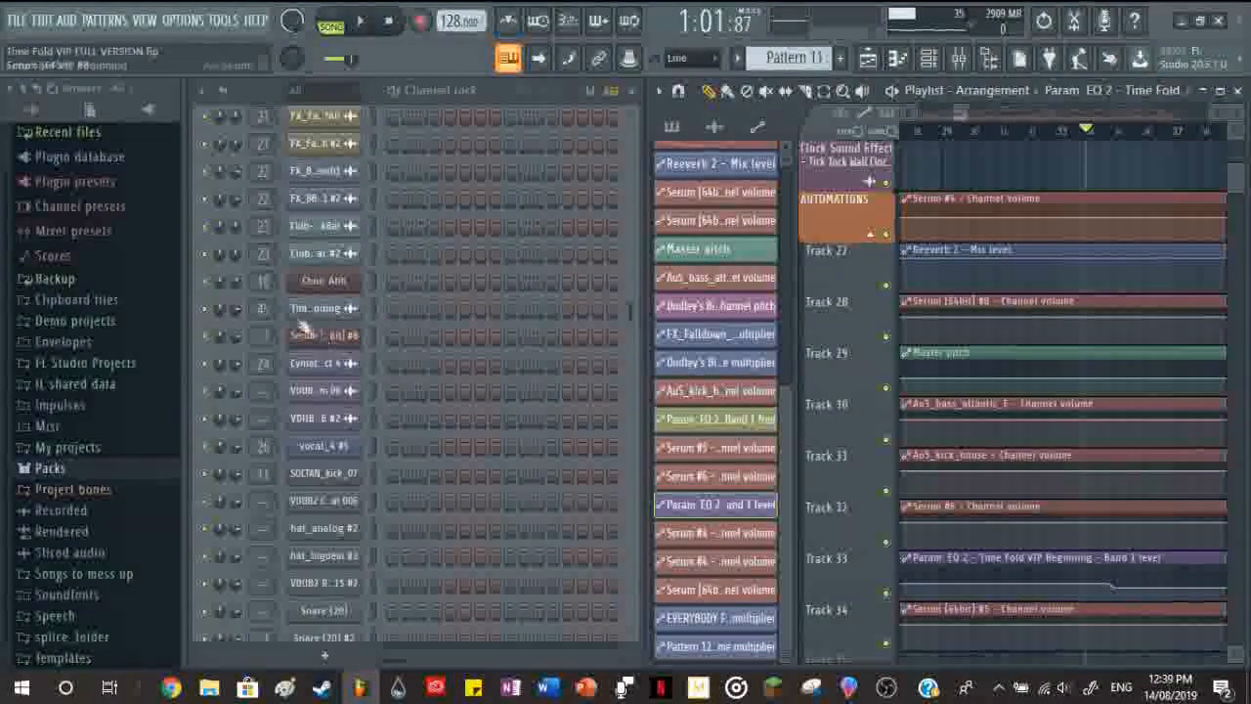
# Step: Inspect band 1 of Fruity parametric EQ 2 on the Time Fold VIP Beginning mixer track during playback, then close the plugin and mixer
pyautogui.press('F9')
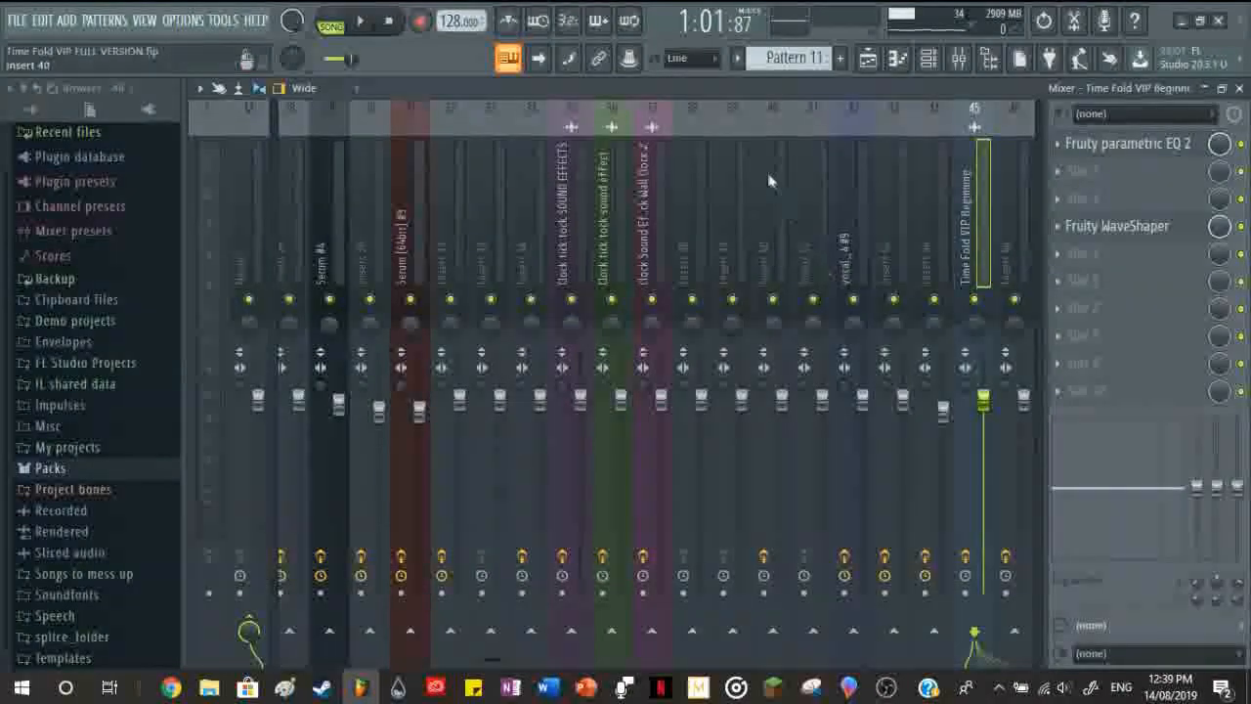
pyautogui.scroll(-5, 734, 223)
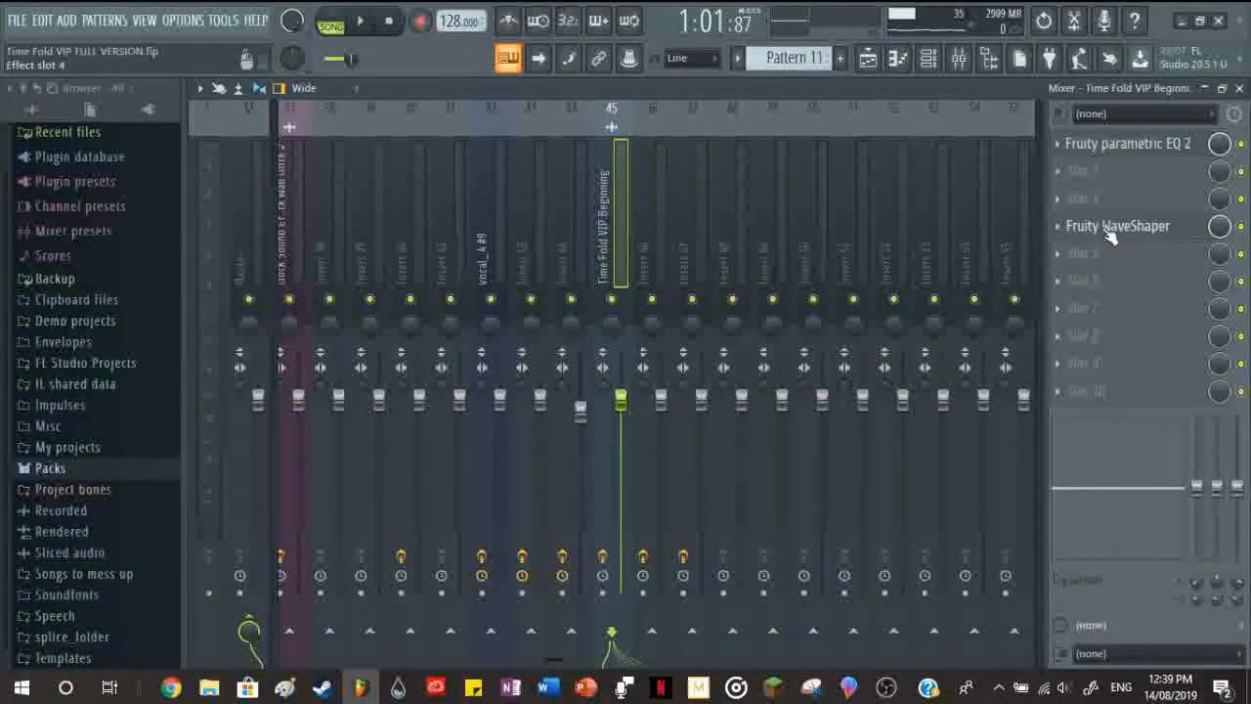
pyautogui.click(1132, 145)
pyautogui.press('space')
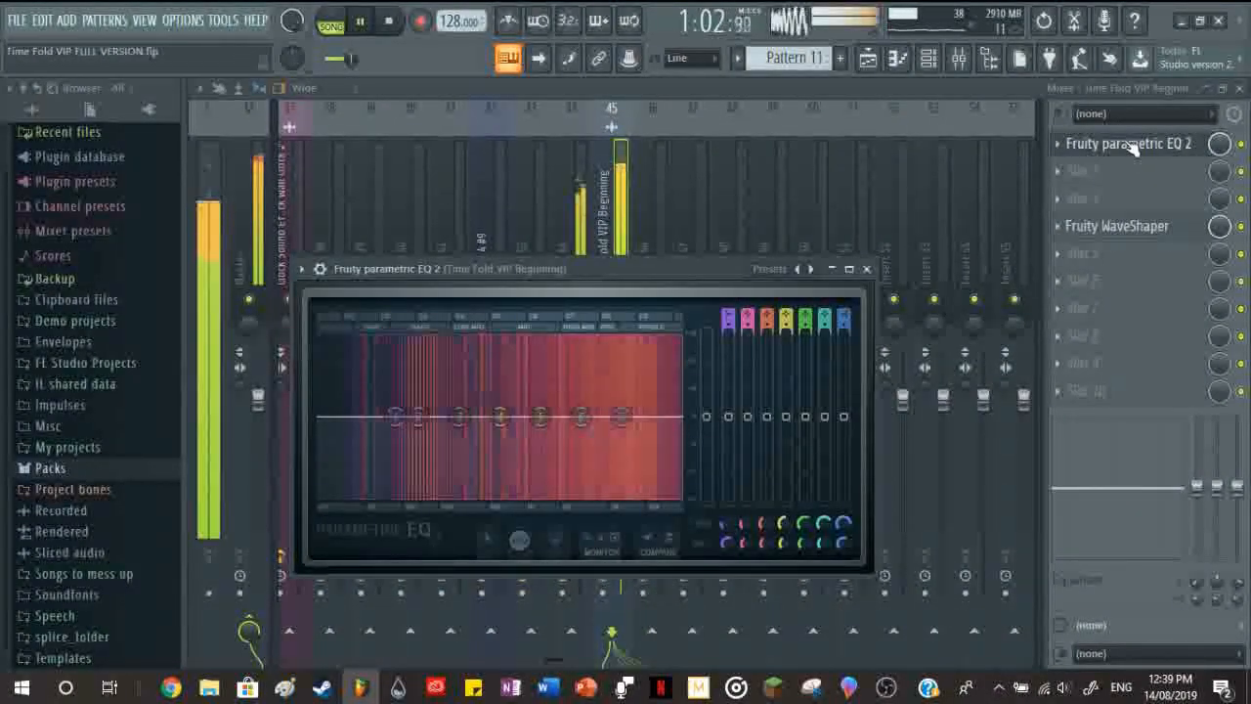
pyautogui.moveTo(394, 421); pyautogui.dragTo(396, 438)
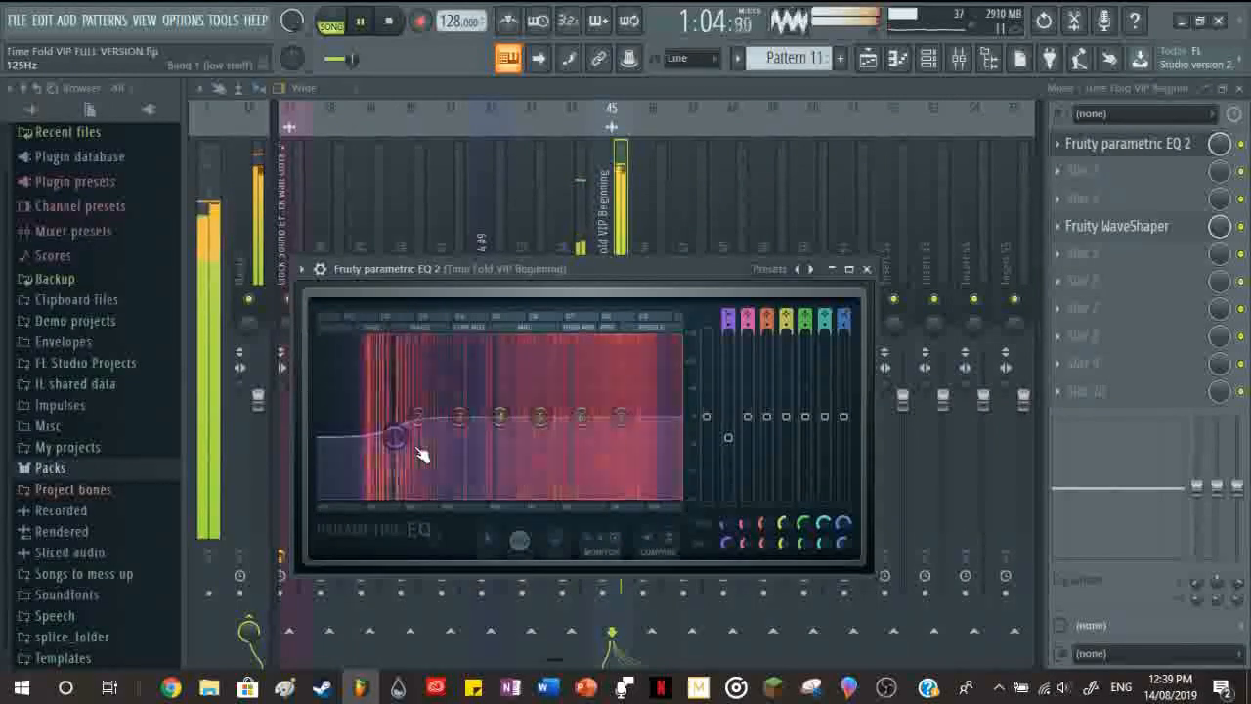
pyautogui.press('space')
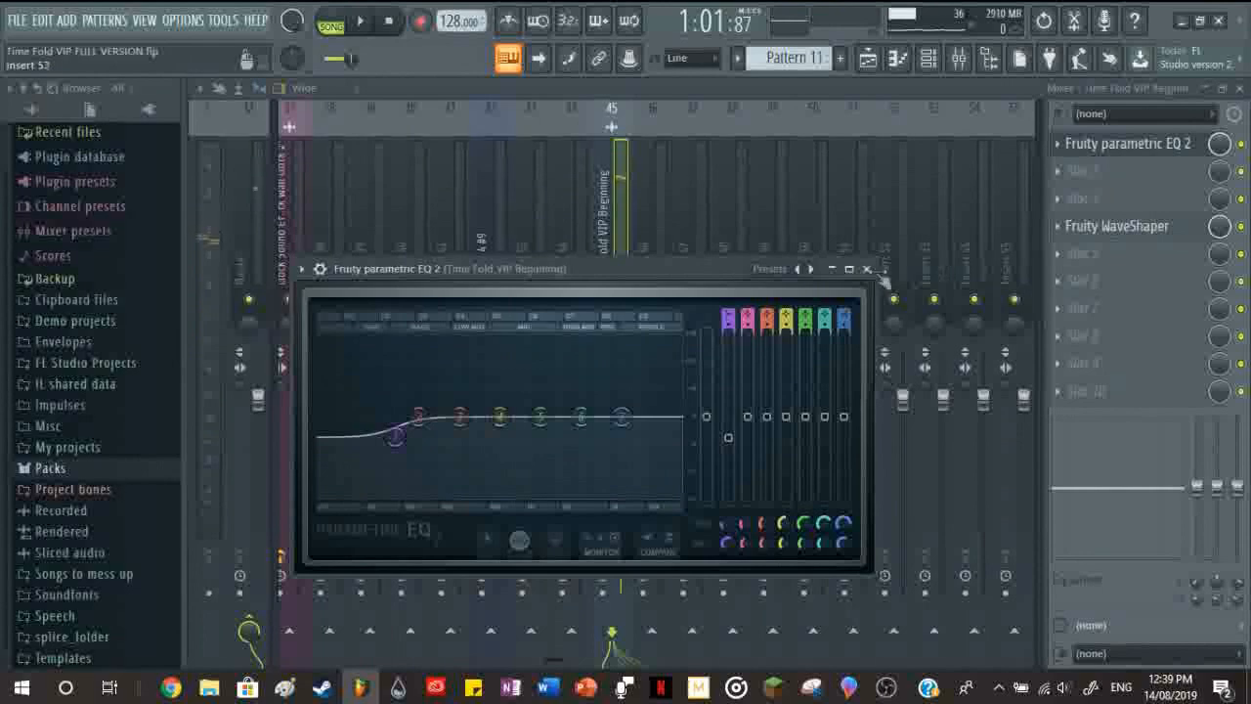
pyautogui.click(867, 268)
pyautogui.click(1239, 88)
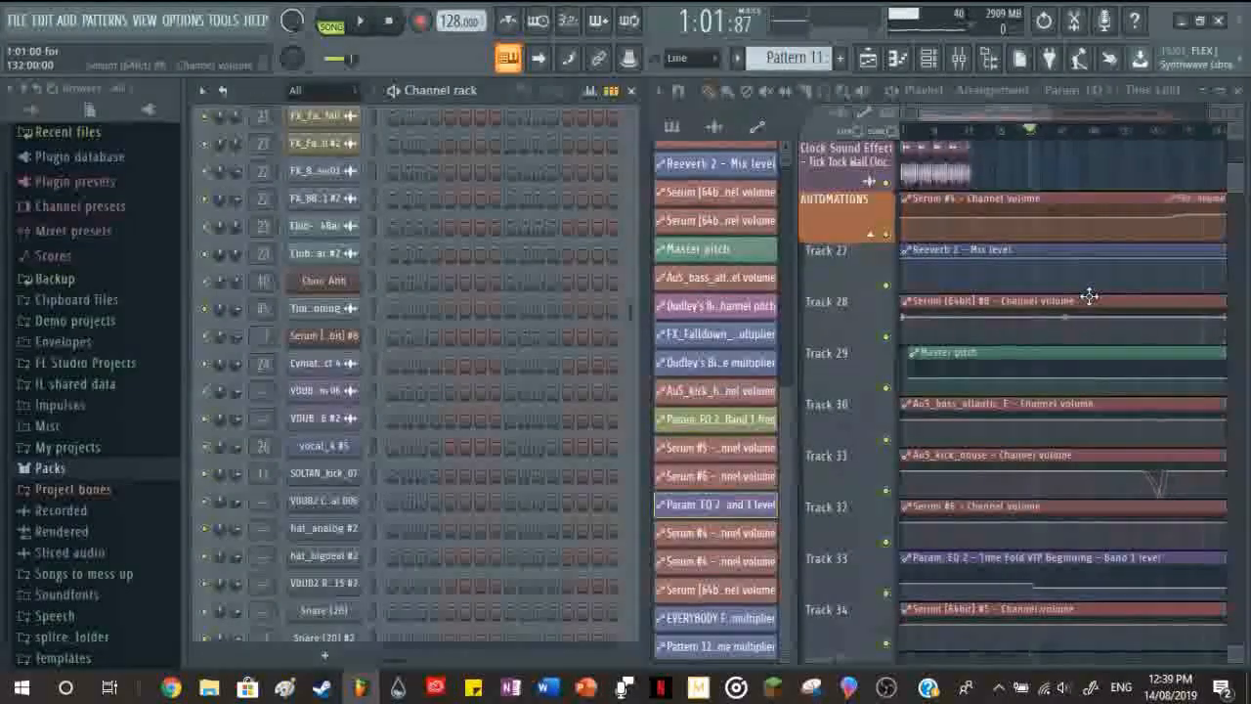
# Step: Examine the vocal clips on Track 22 from about bar 33 and compare their position with the Time Fold VIP Beginning clip on Track 15
pyautogui.scroll(3, 974, 349)
pyautogui.scroll(3, 974, 459)
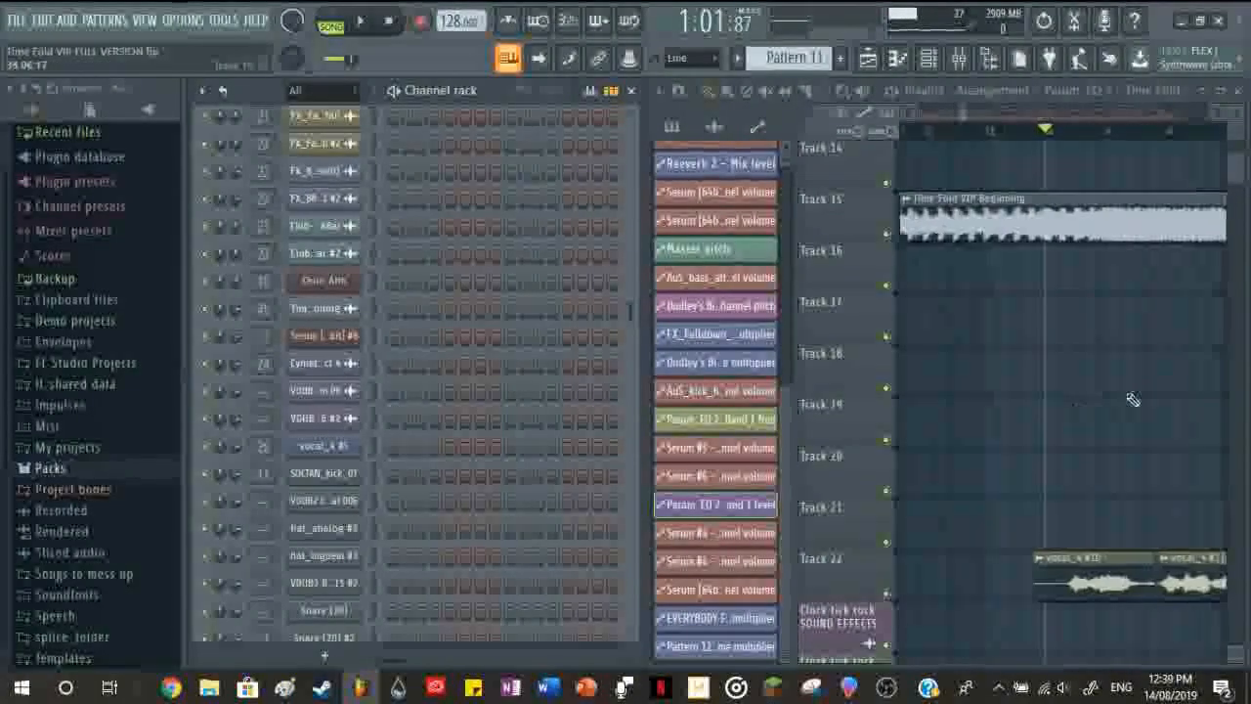
pyautogui.scroll(-3, 1087, 396)
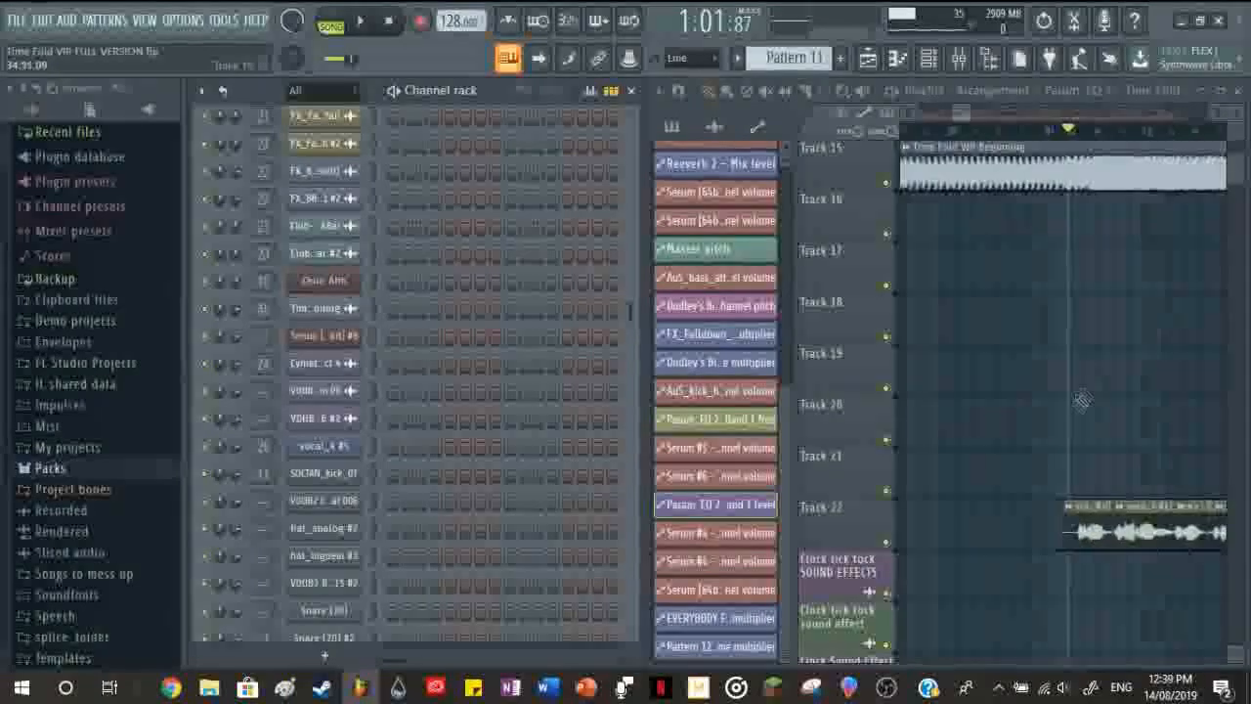
pyautogui.scroll(2, 1082, 469)
pyautogui.scroll(-2, 1132, 452)
pyautogui.scroll(2, 1133, 453)
pyautogui.scroll(-7, 1063, 391)
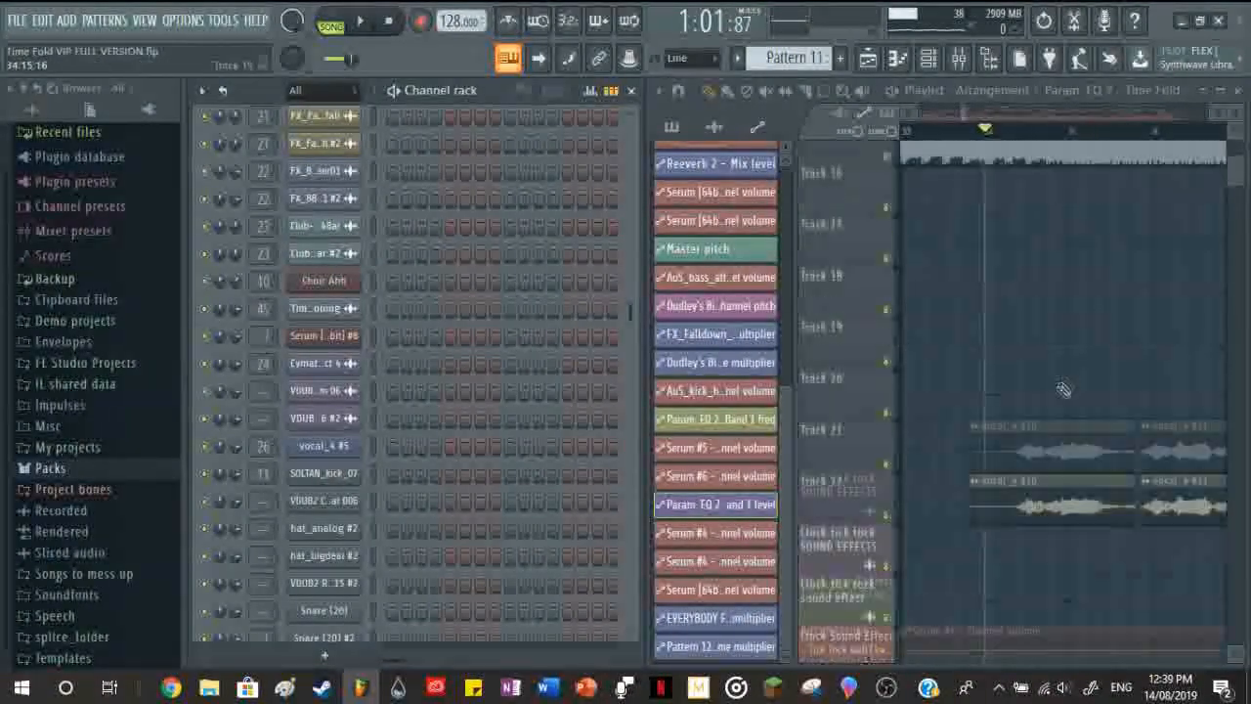
pyautogui.scroll(4, 1051, 391)
pyautogui.scroll(-3, 1040, 356)
pyautogui.scroll(-3, 1031, 361)
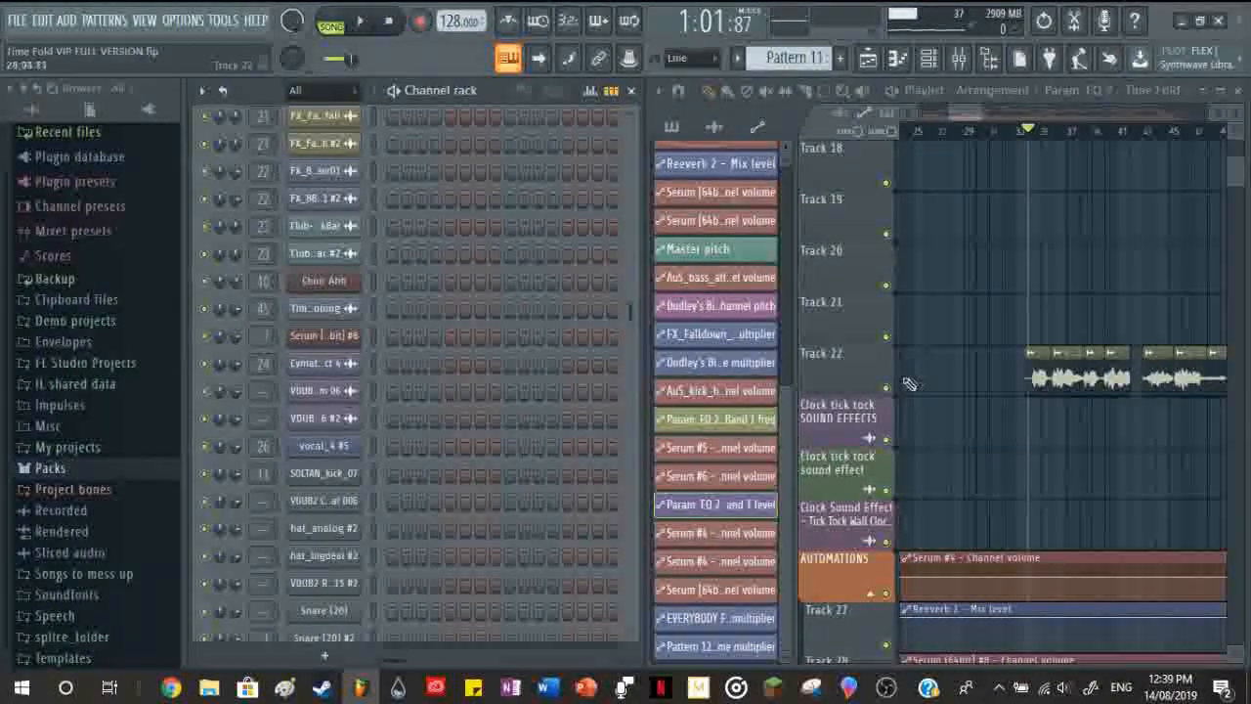
pyautogui.scroll(6, 1056, 346)
# Step: Select the Time Fold VIP Beginning clip, inspect its mixer track's Fruity parametric EQ 2 and Fruity WaveShaper effects, then close the windows
pyautogui.click(1030, 460)
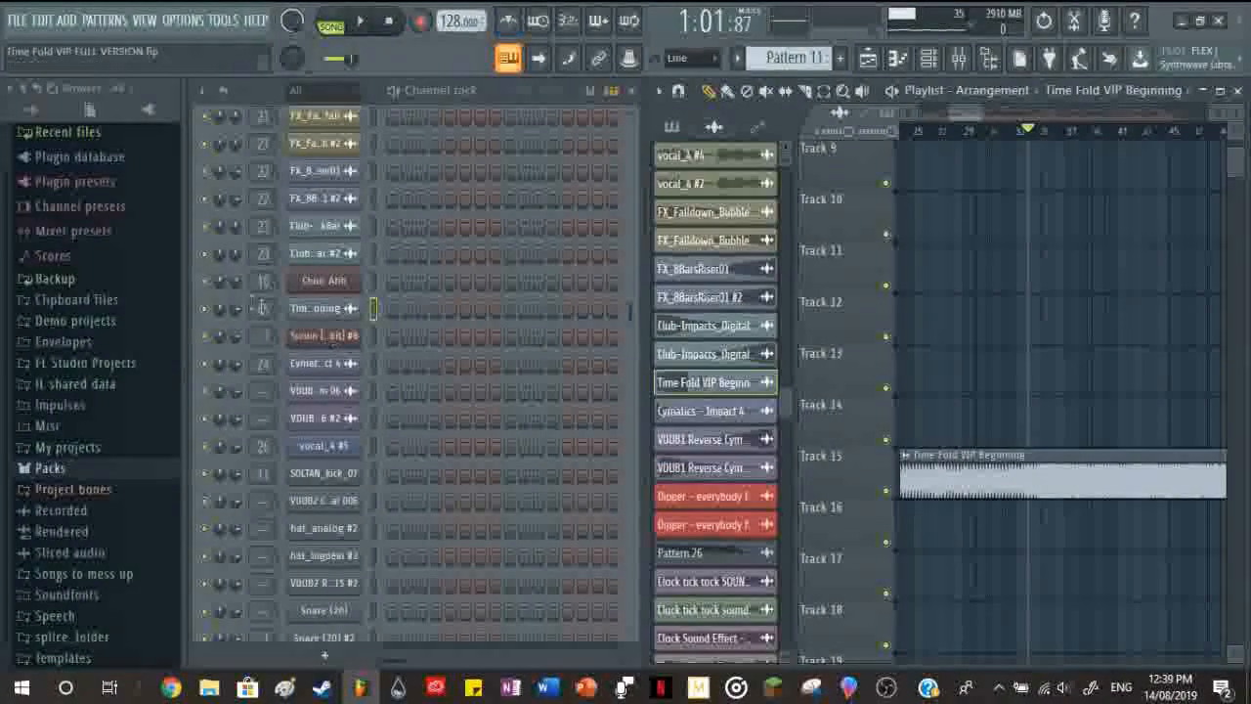
pyautogui.doubleClick(259, 308)
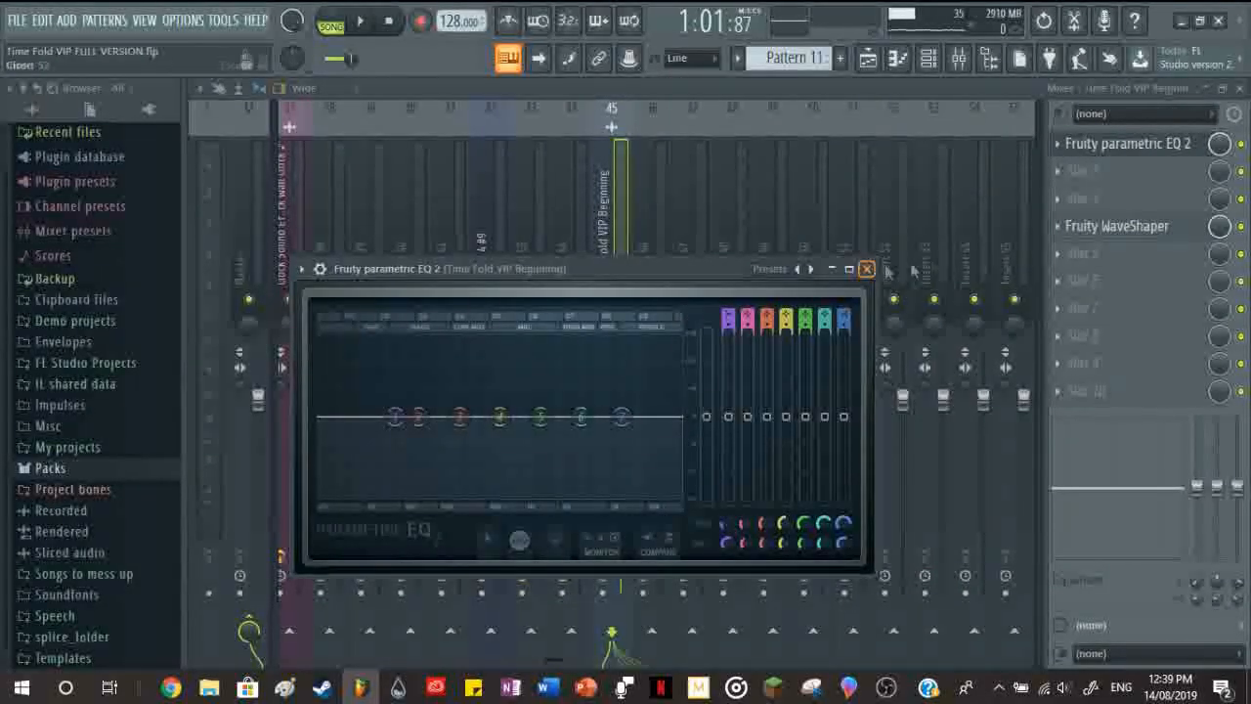
pyautogui.click(1133, 224)
pyautogui.click(606, 340)
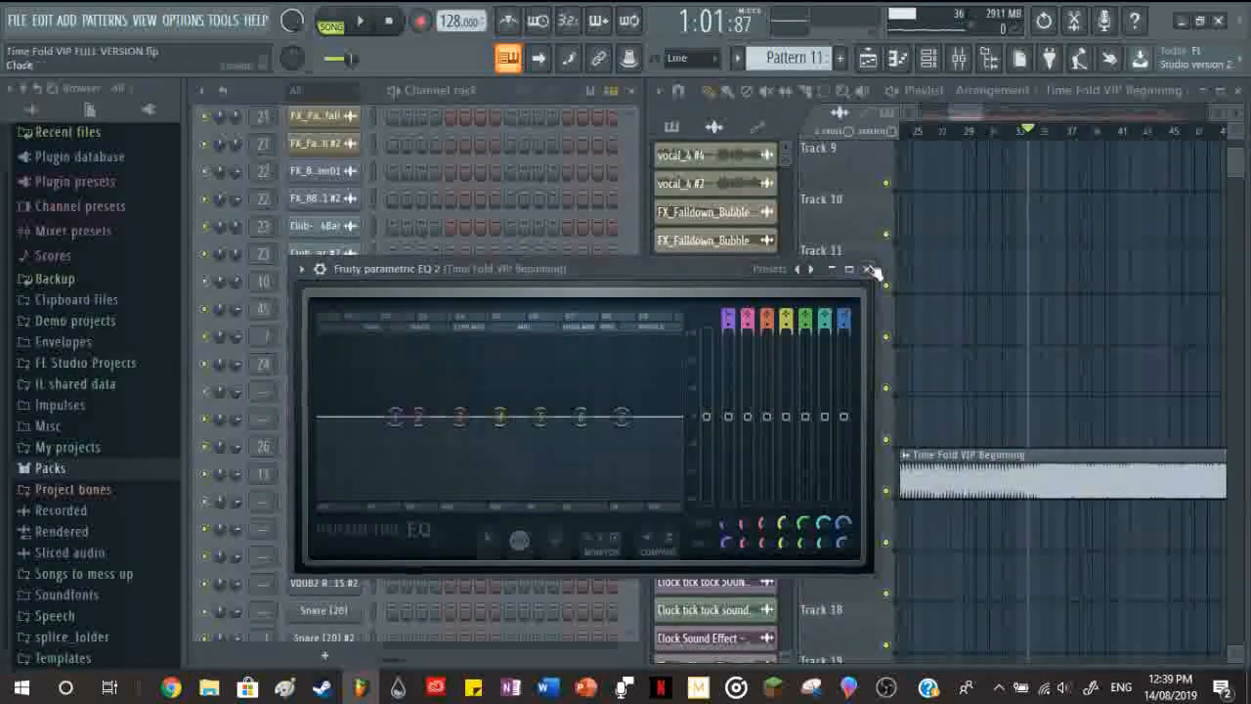
pyautogui.click(869, 269)
# Step: Place the playhead at bar 51, where the beginning clip ends, and play the drop while reviewing its patterns, impacts and automation clips
pyautogui.click(1063, 134)
pyautogui.scroll(9, 1093, 300)
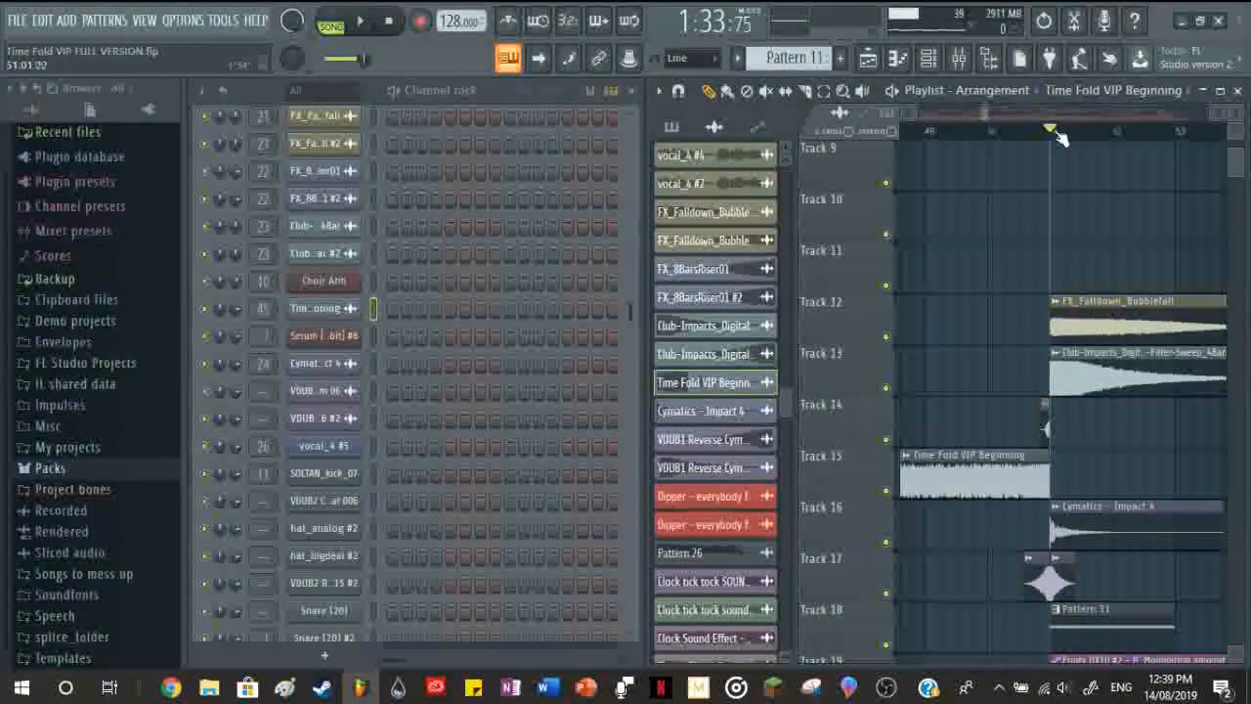
pyautogui.press('space')
pyautogui.press('space')
pyautogui.scroll(5, 1104, 411)
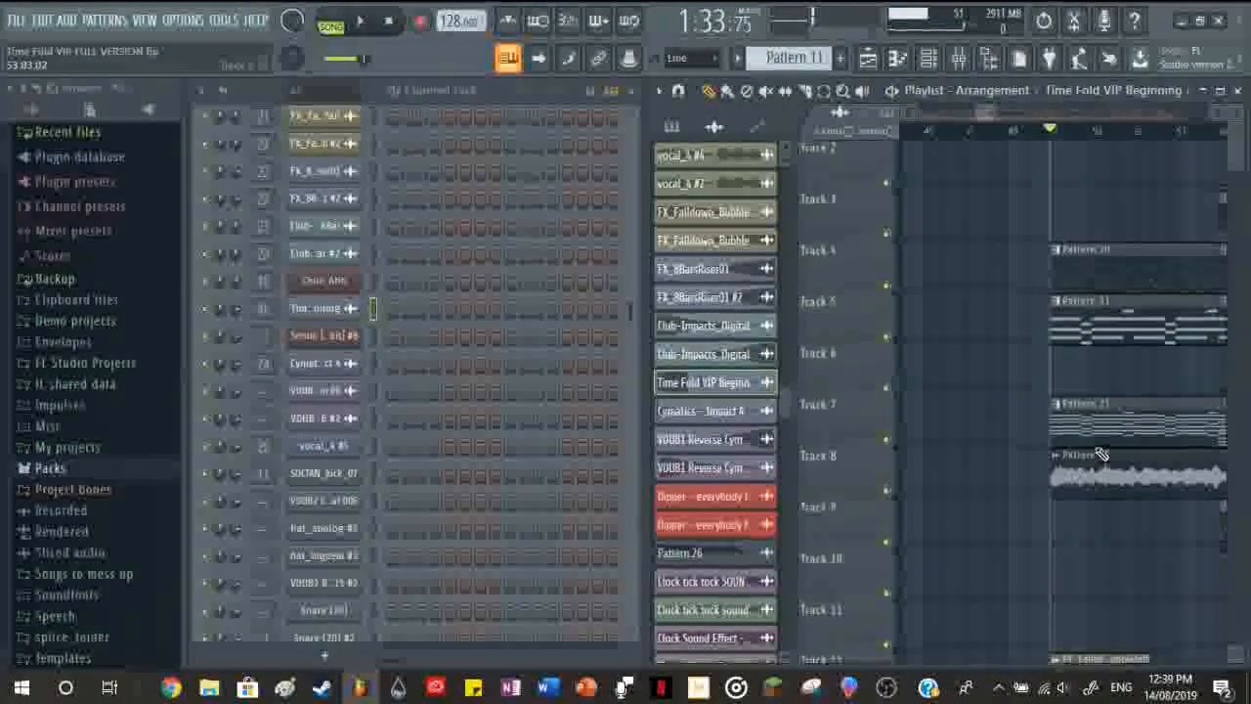
pyautogui.press('space')
pyautogui.scroll(-5, 1093, 459)
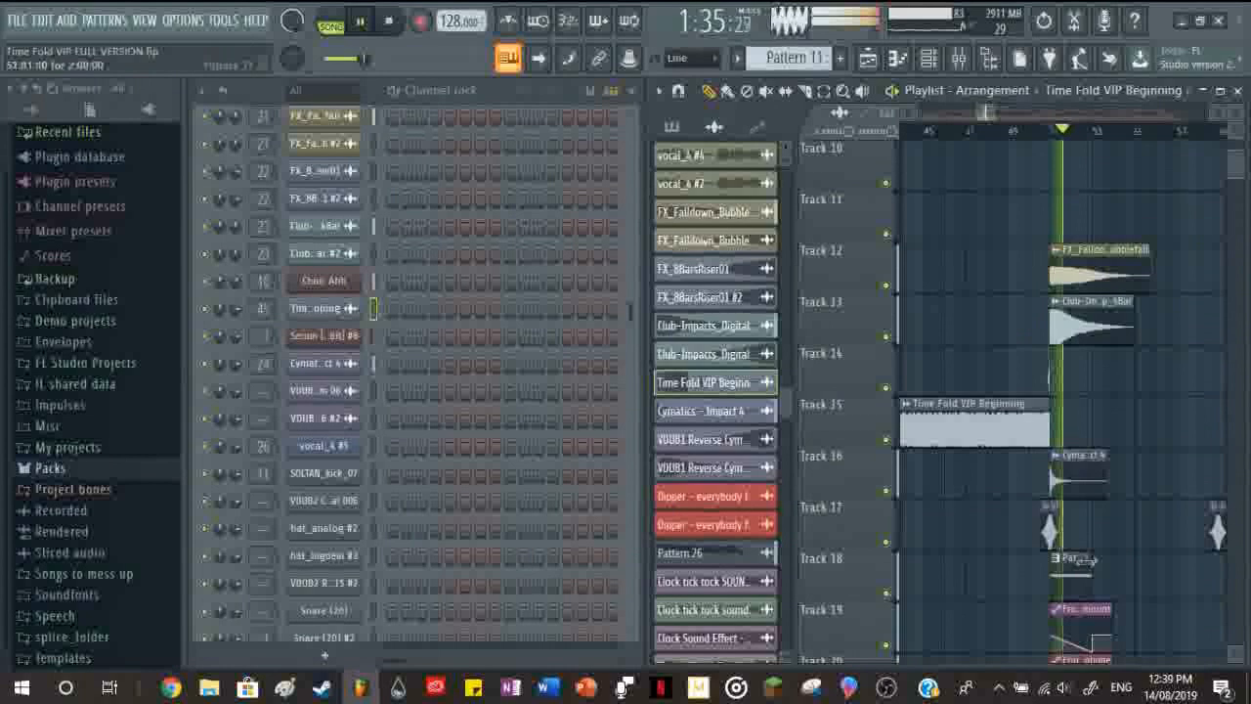
pyautogui.scroll(-5, 1080, 533)
pyautogui.scroll(3, 1083, 516)
pyautogui.press('space')
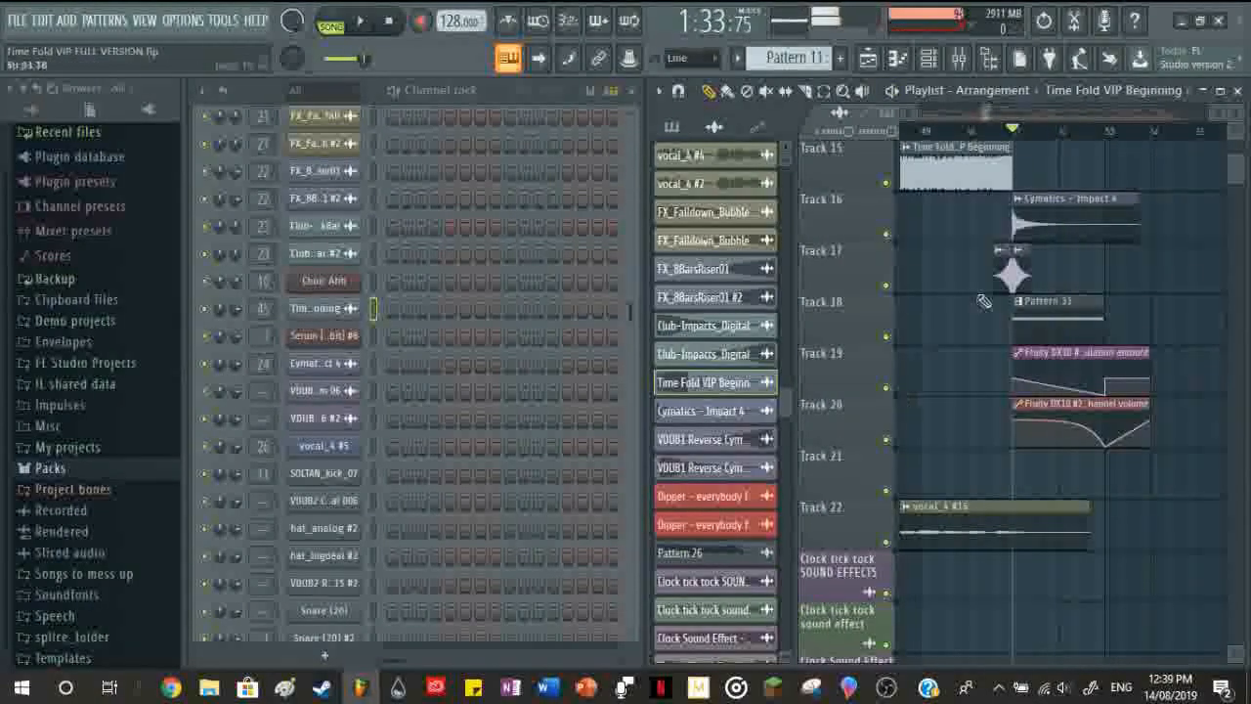
# Step: Audition the drop with Tracks 18, 19 and 20 muted, then unmute those three tracks
pyautogui.scroll(2, 1030, 411)
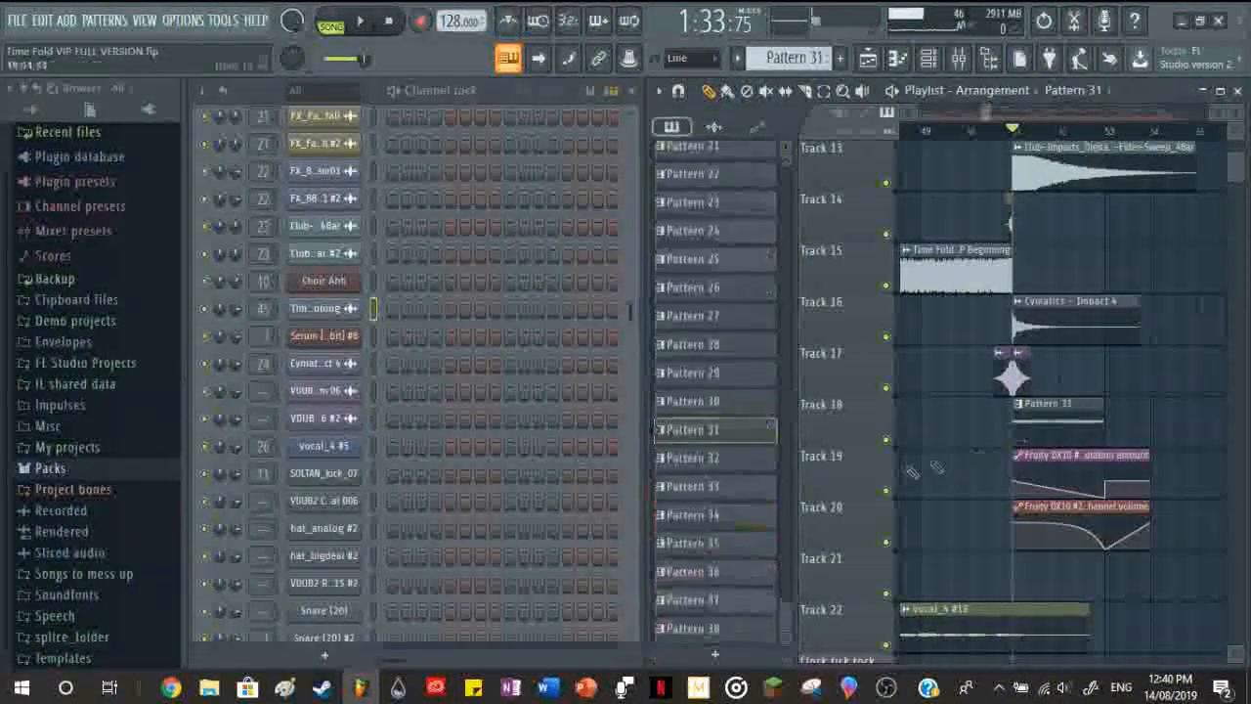
pyautogui.click(888, 440)
pyautogui.click(887, 490)
pyautogui.click(887, 541)
pyautogui.press('space')
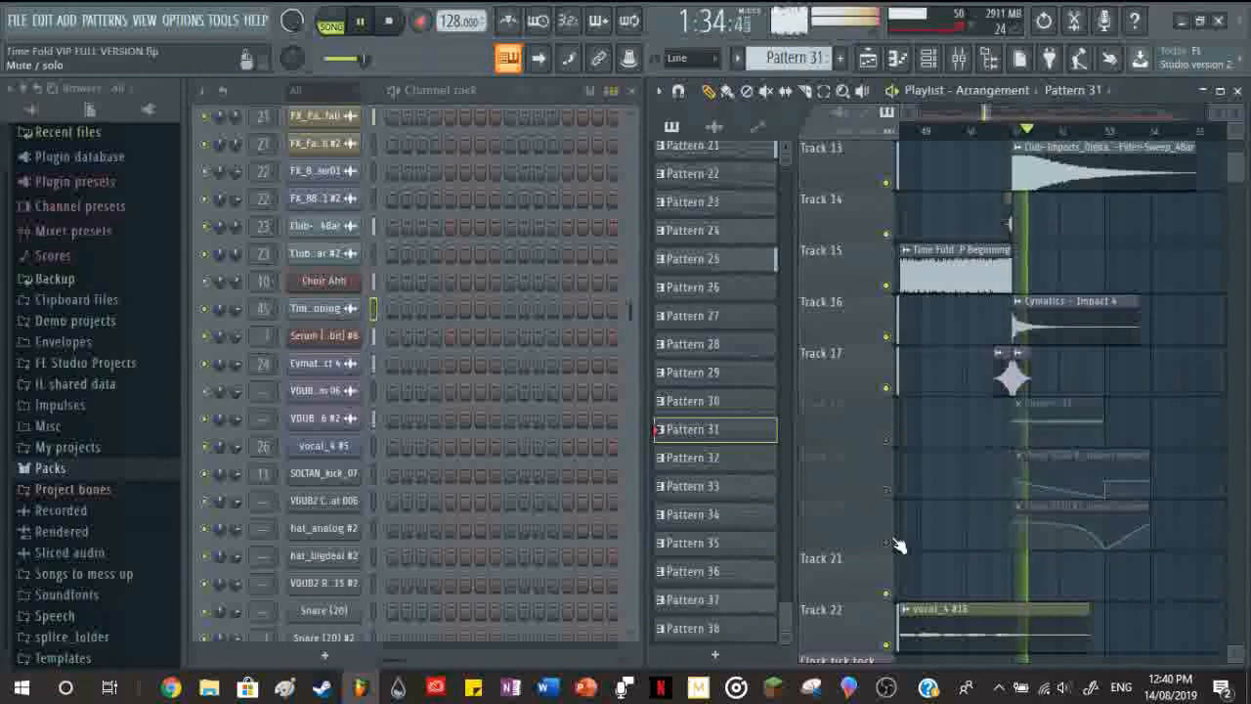
pyautogui.click(887, 491)
pyautogui.click(888, 440)
pyautogui.click(888, 542)
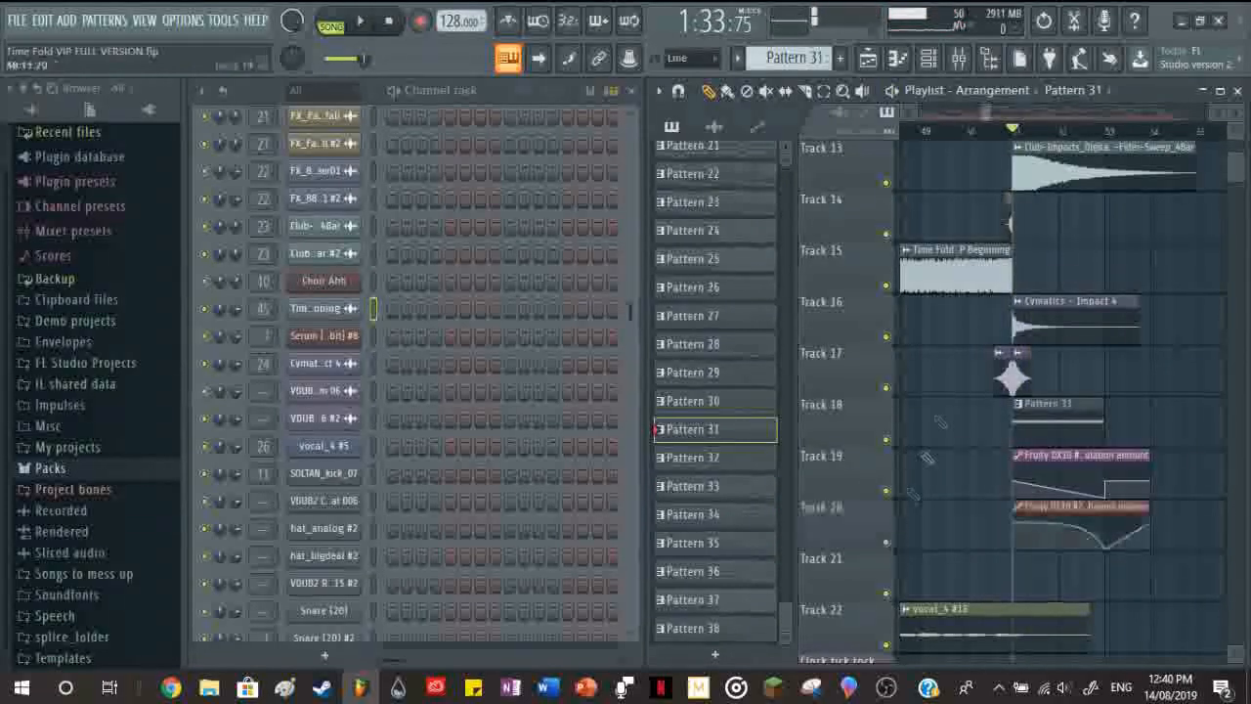
# Step: Mute Tracks 12 and 13 and listen to the drop without the falldown and impact effects, reviewing the Pattern 25 clips above
pyautogui.click(888, 182)
pyautogui.scroll(3, 895, 293)
pyautogui.click(888, 285)
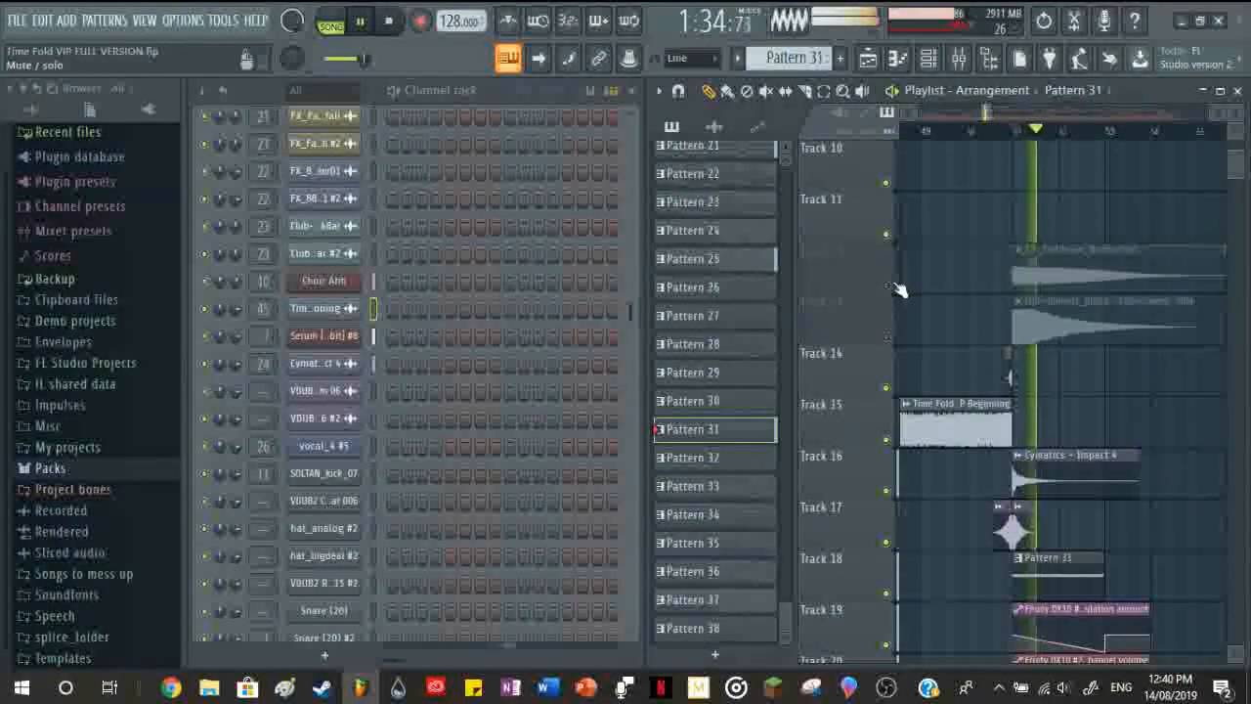
pyautogui.scroll(6, 900, 290)
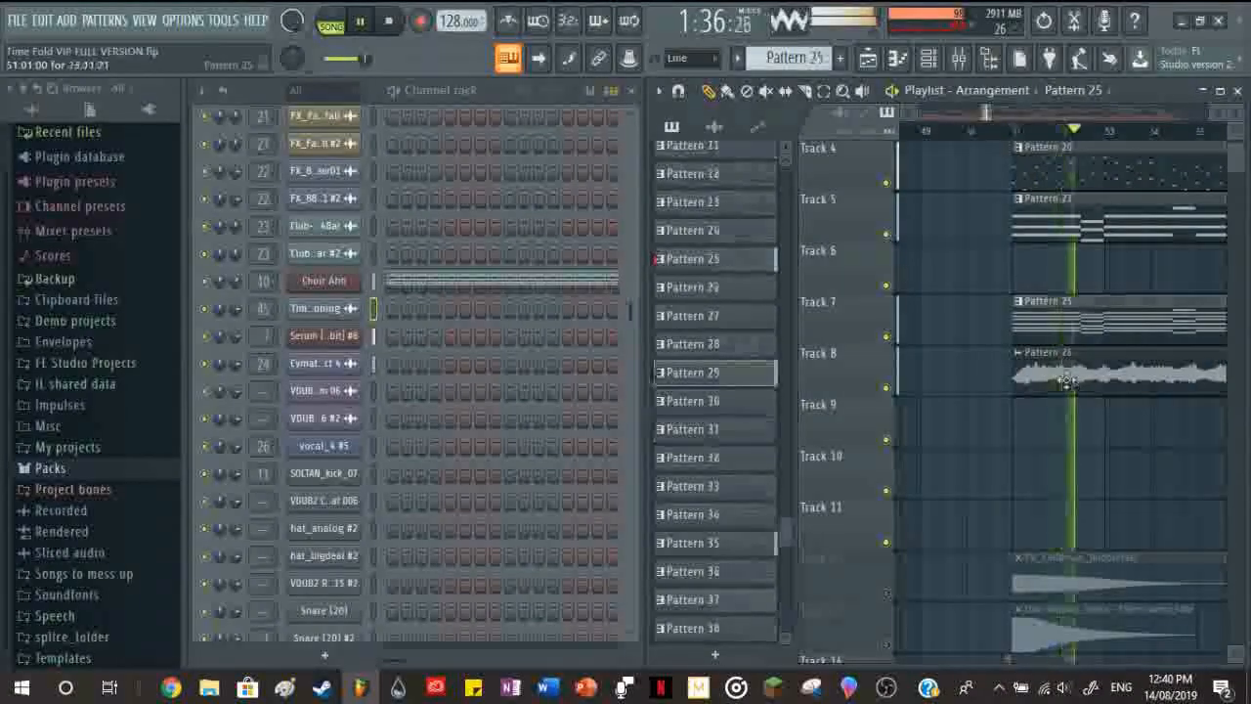
pyautogui.scroll(-5, 1065, 379)
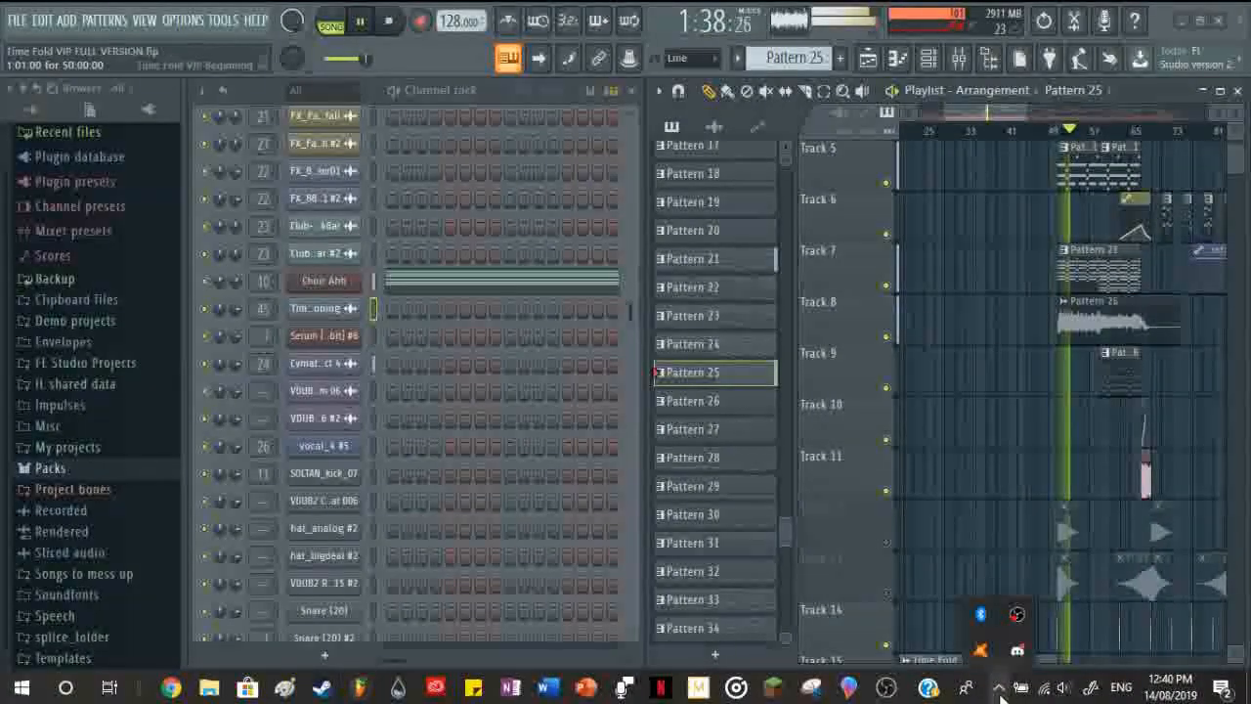
pyautogui.scroll(4, 1048, 383)
pyautogui.press('space')
# Step: Return the playhead to bar 51 and review the arrangement of the drop from Track 1 down to Track 22
pyautogui.scroll(-13, 1065, 343)
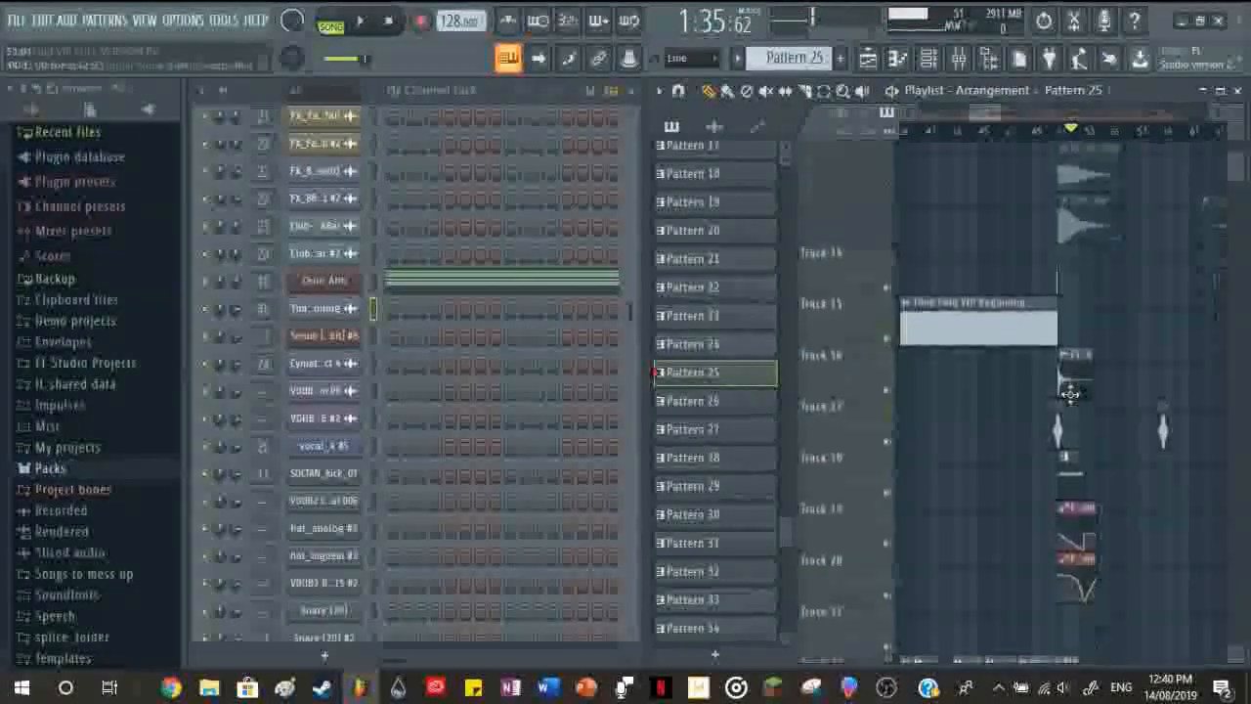
pyautogui.scroll(3, 1065, 372)
pyautogui.scroll(-5, 1036, 400)
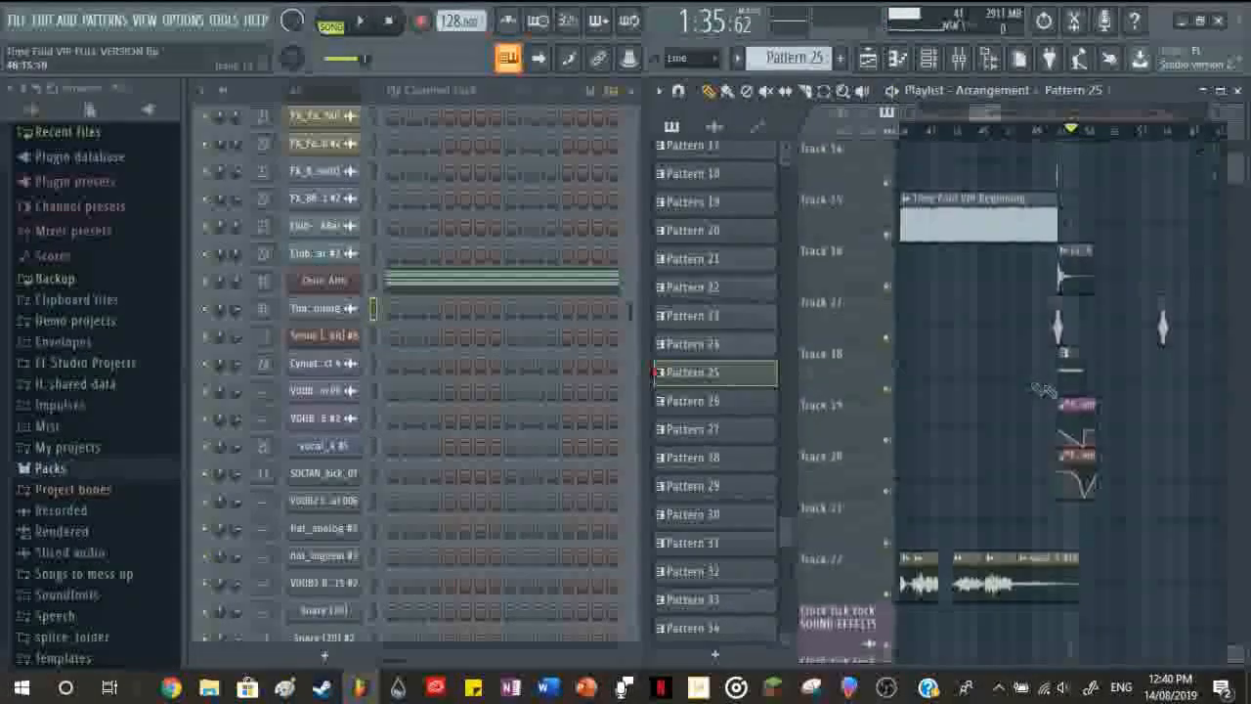
pyautogui.scroll(5, 1073, 381)
pyautogui.click(1045, 130)
pyautogui.scroll(11, 1114, 385)
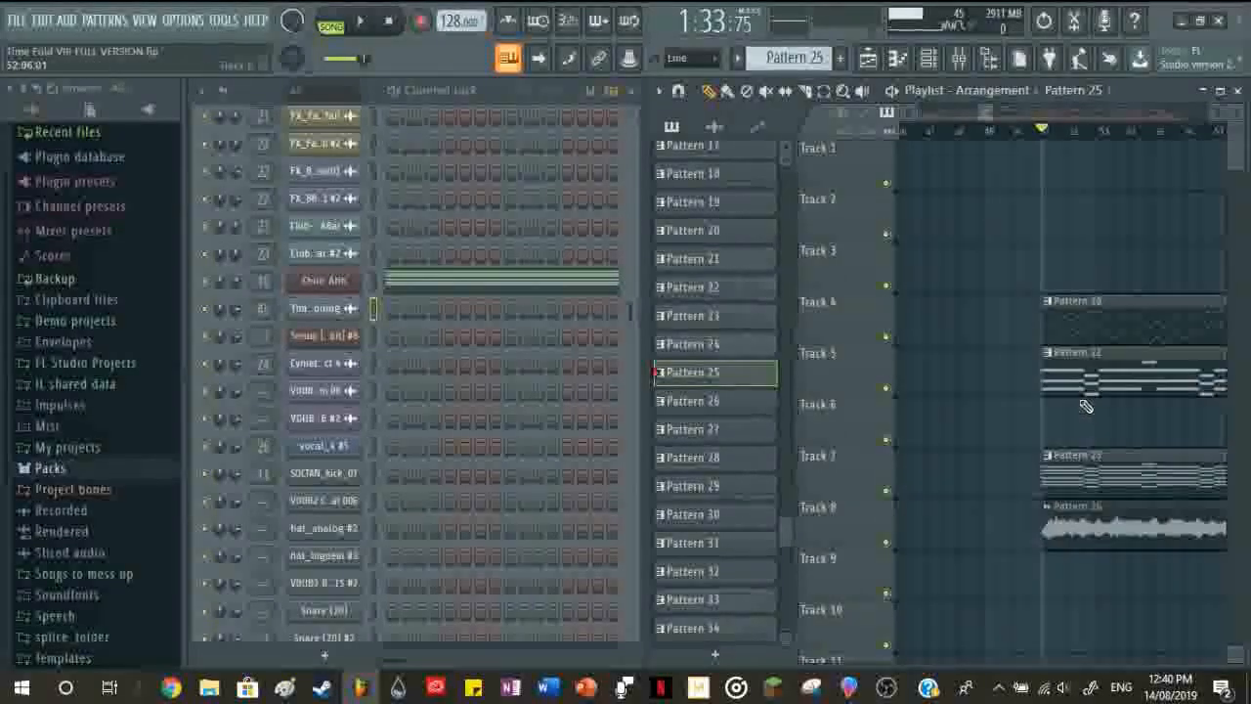
pyautogui.scroll(-4, 1051, 393)
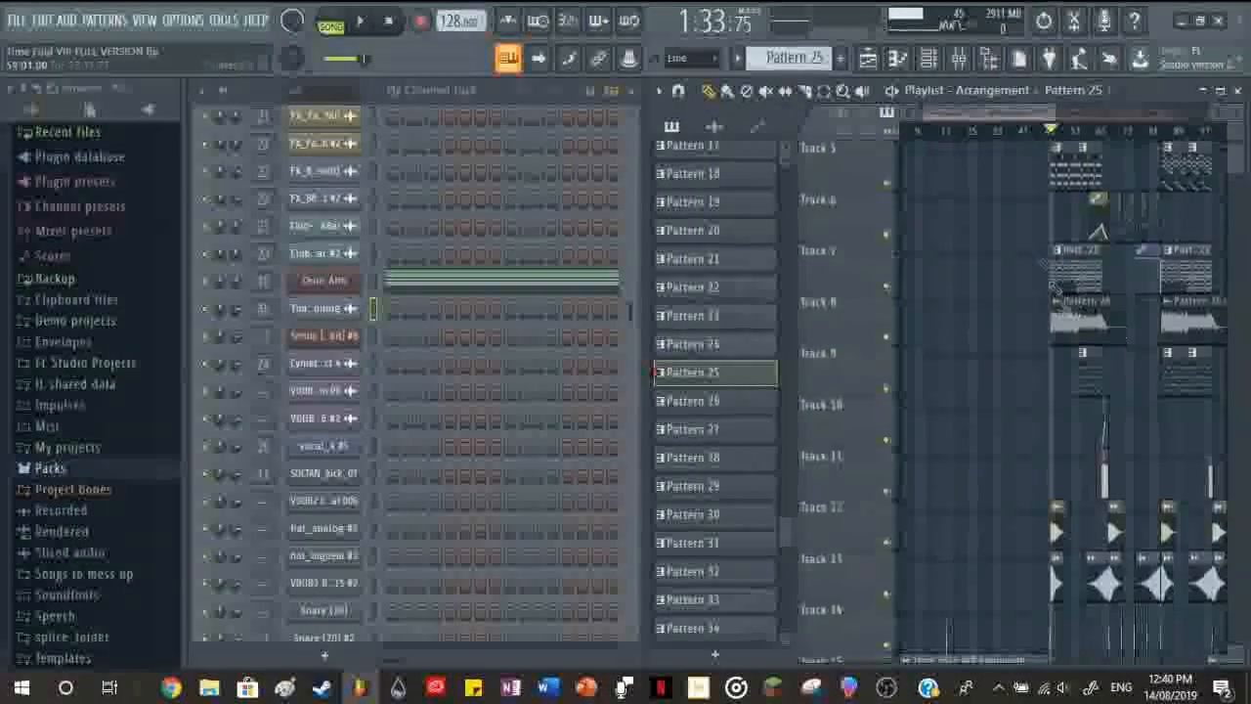
pyautogui.scroll(-10, 1115, 392)
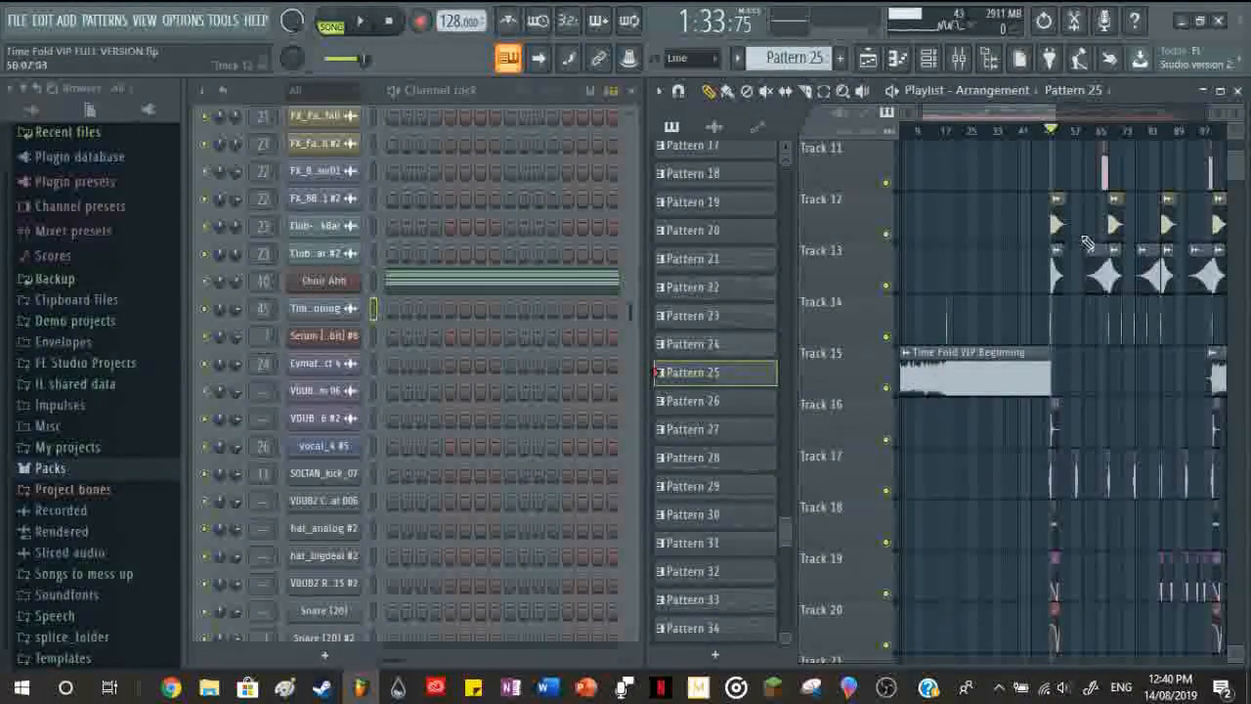
pyautogui.scroll(-6, 992, 196)
# Step: Solo Track 22 and play its vocal clips alone from bar 33, then stop playback
pyautogui.keyDown('ctrl'); pyautogui.scroll(5, 1010, 151); pyautogui.keyUp('ctrl')
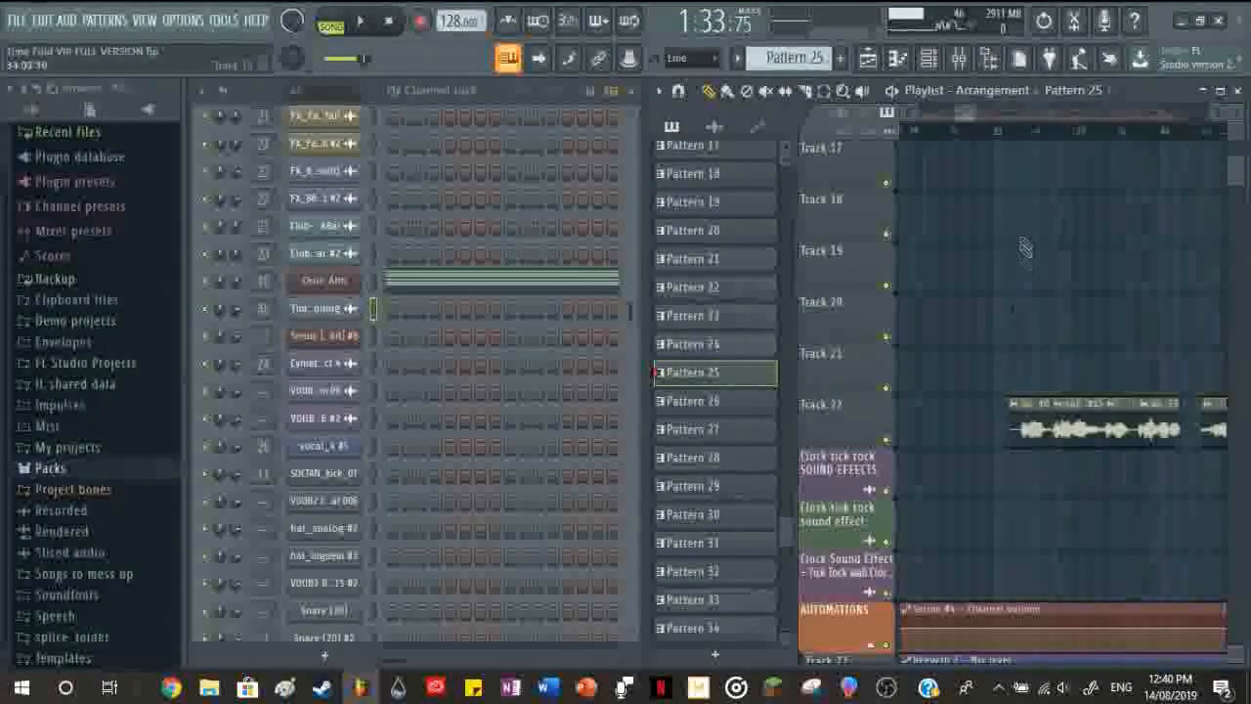
pyautogui.click(1017, 176)
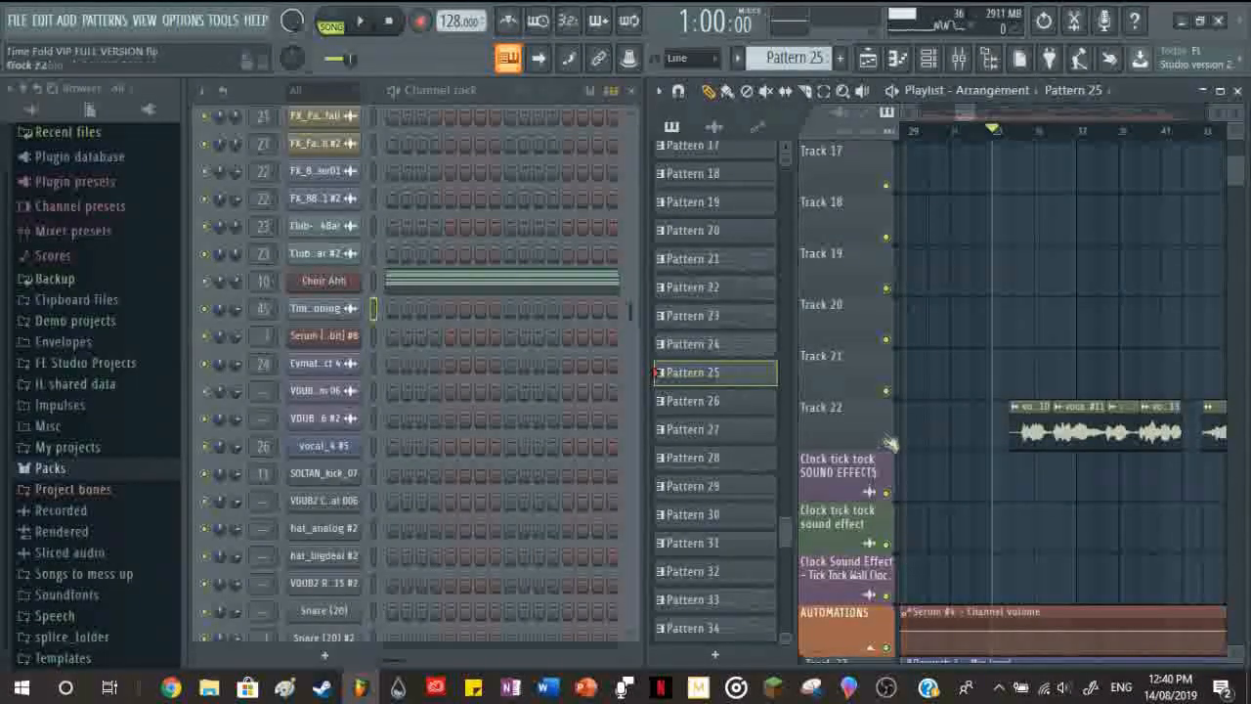
pyautogui.keyDown('ctrl'); pyautogui.scroll(3, 1029, 404); pyautogui.keyUp('ctrl')
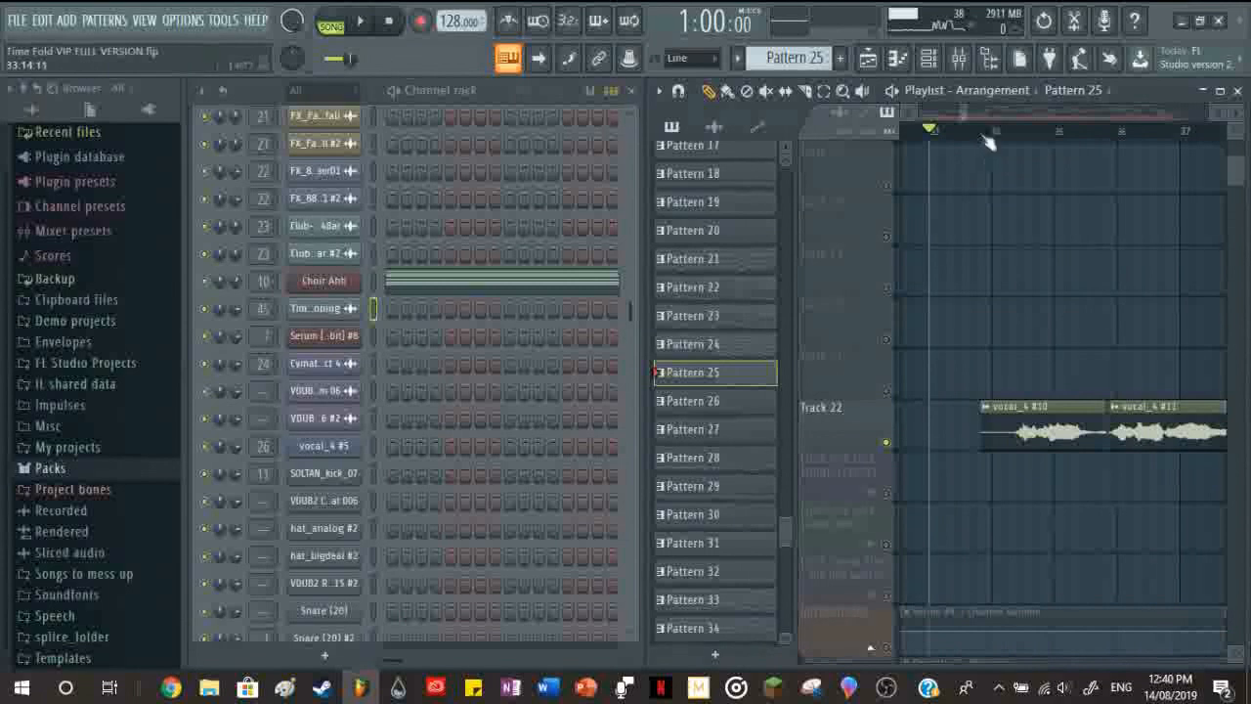
pyautogui.keyDown('ctrl'); pyautogui.scroll(3, 1028, 467); pyautogui.keyUp('ctrl')
pyautogui.keyDown('ctrl'); pyautogui.scroll(-4, 1028, 467); pyautogui.keyUp('ctrl')
pyautogui.keyDown('ctrl'); pyautogui.scroll(3, 990, 465); pyautogui.keyUp('ctrl')
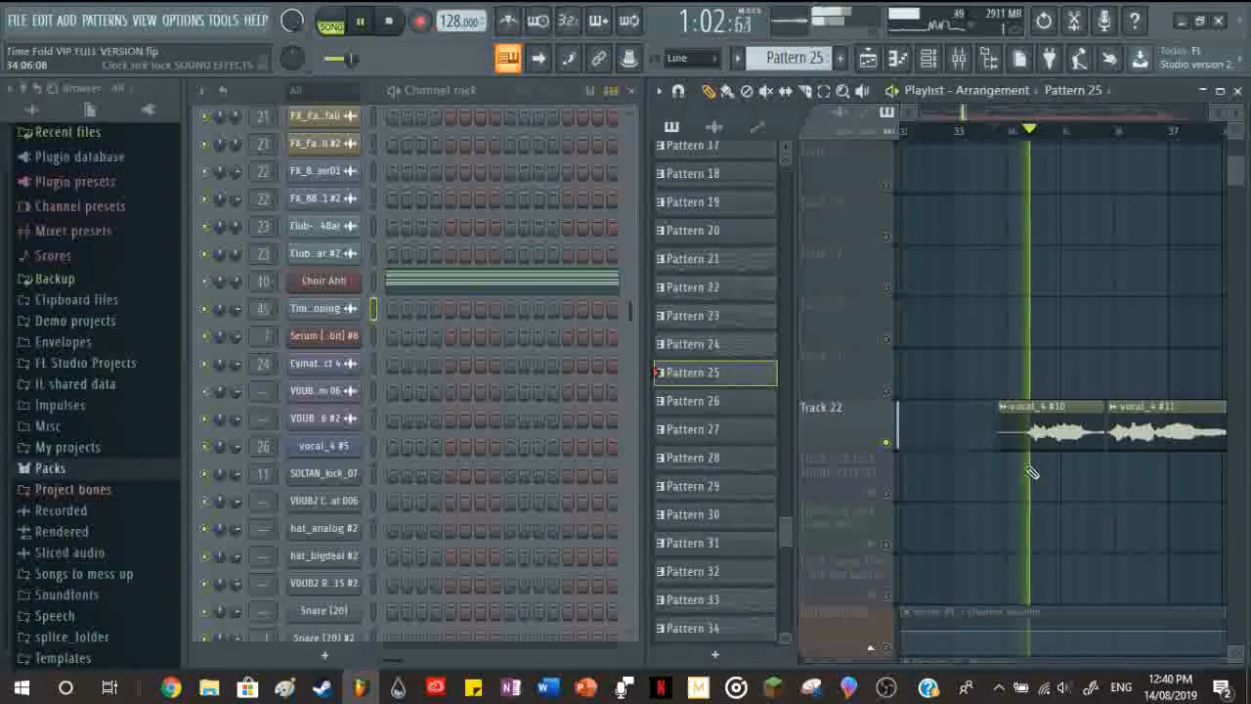
pyautogui.keyDown('ctrl'); pyautogui.scroll(-3, 1031, 472); pyautogui.keyUp('ctrl')
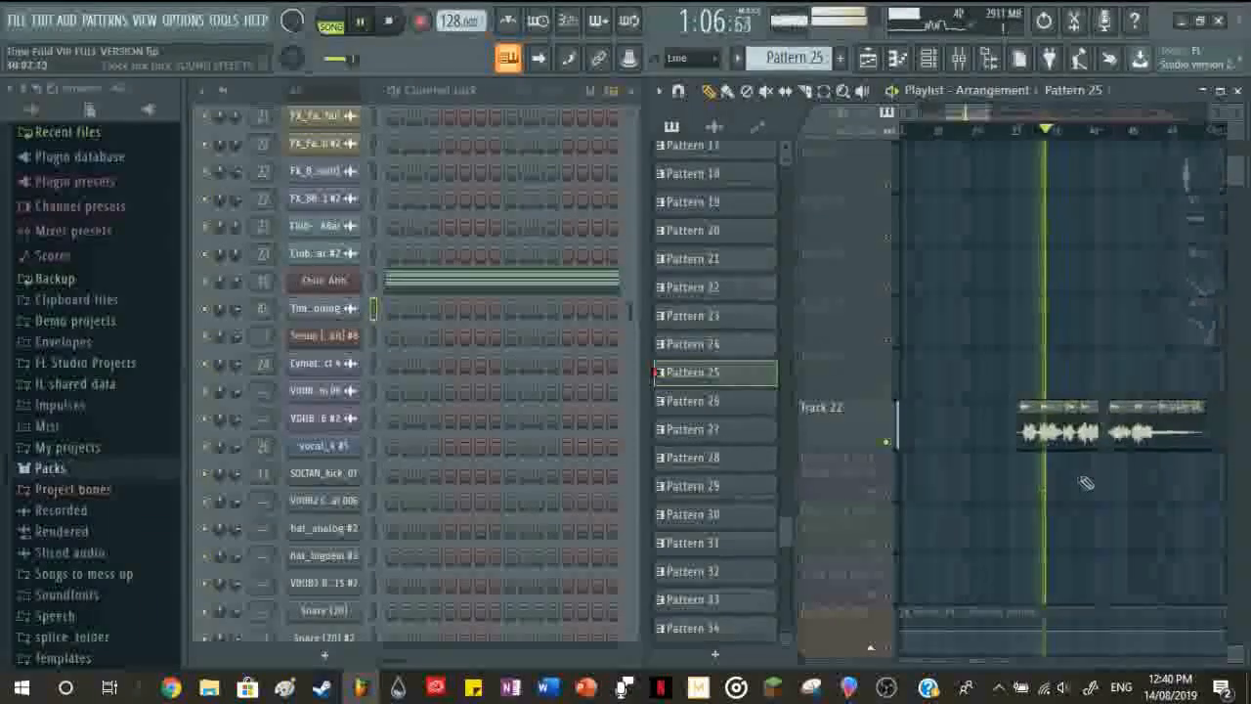
pyautogui.press('space')
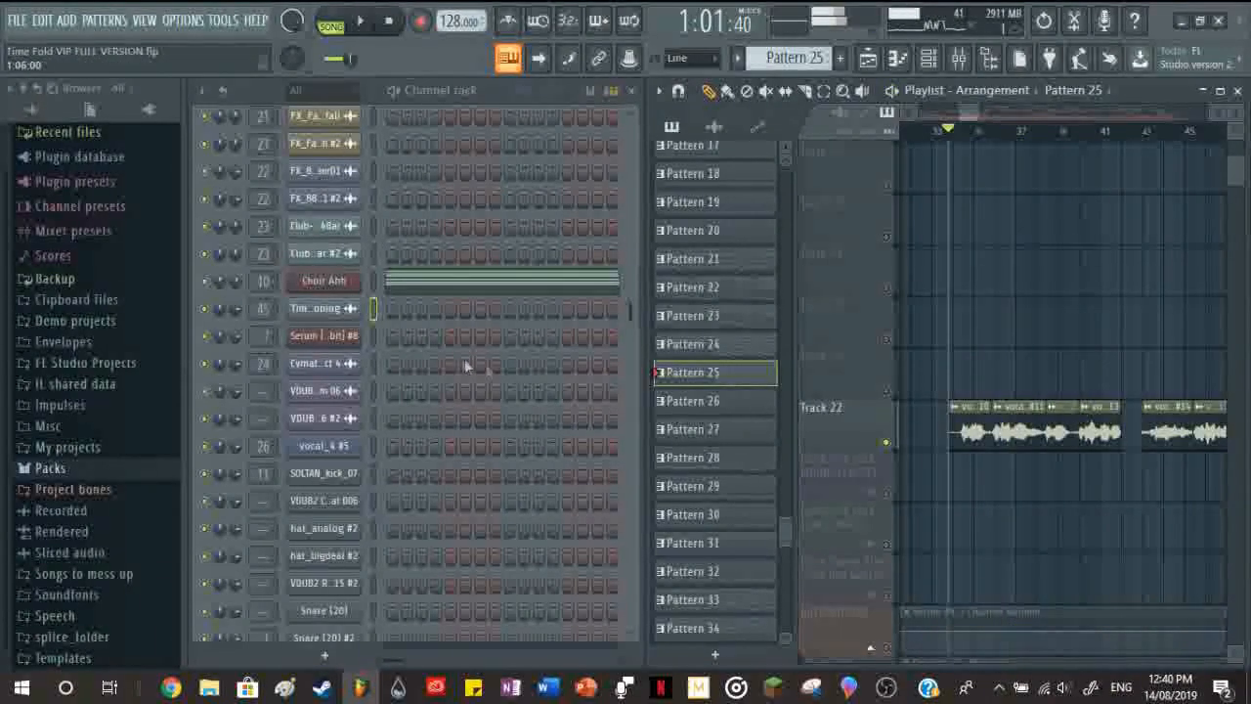
# Step: Select the vocal_4 #10 clip and examine the groups of vocal clips along Track 22 across the whole song
pyautogui.click(973, 431)
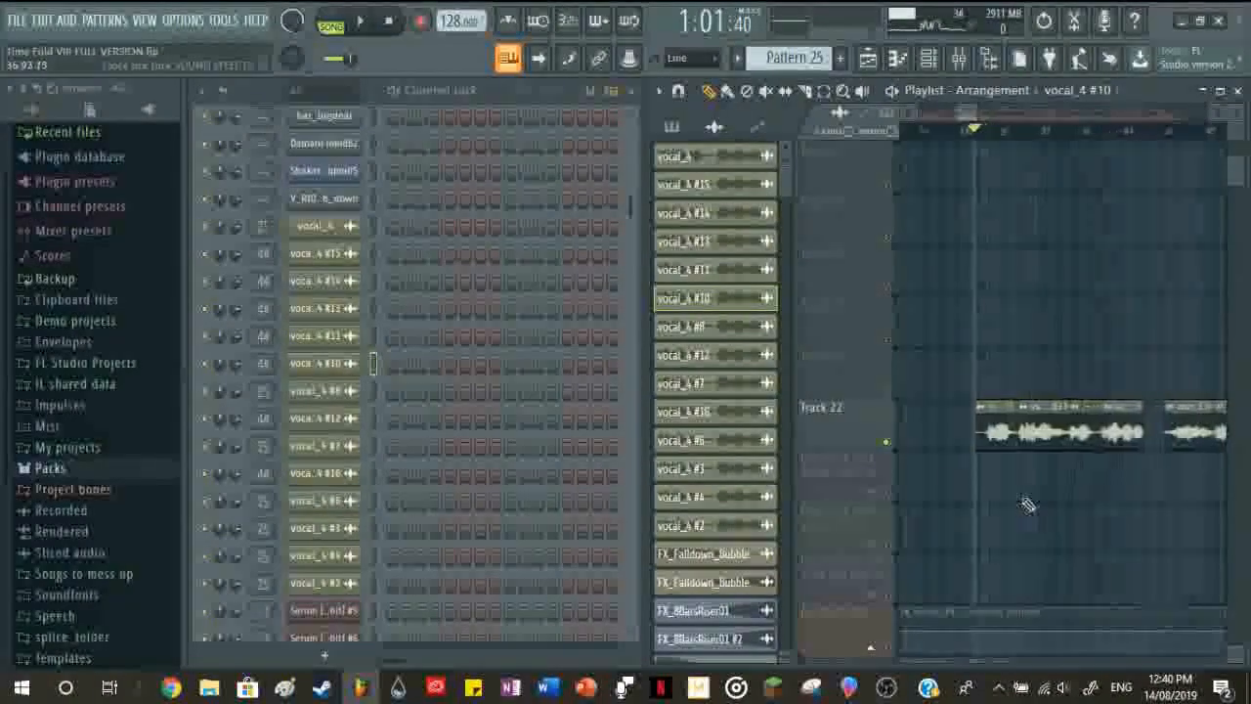
pyautogui.scroll(-3, 1129, 512)
pyautogui.scroll(4, 1158, 500)
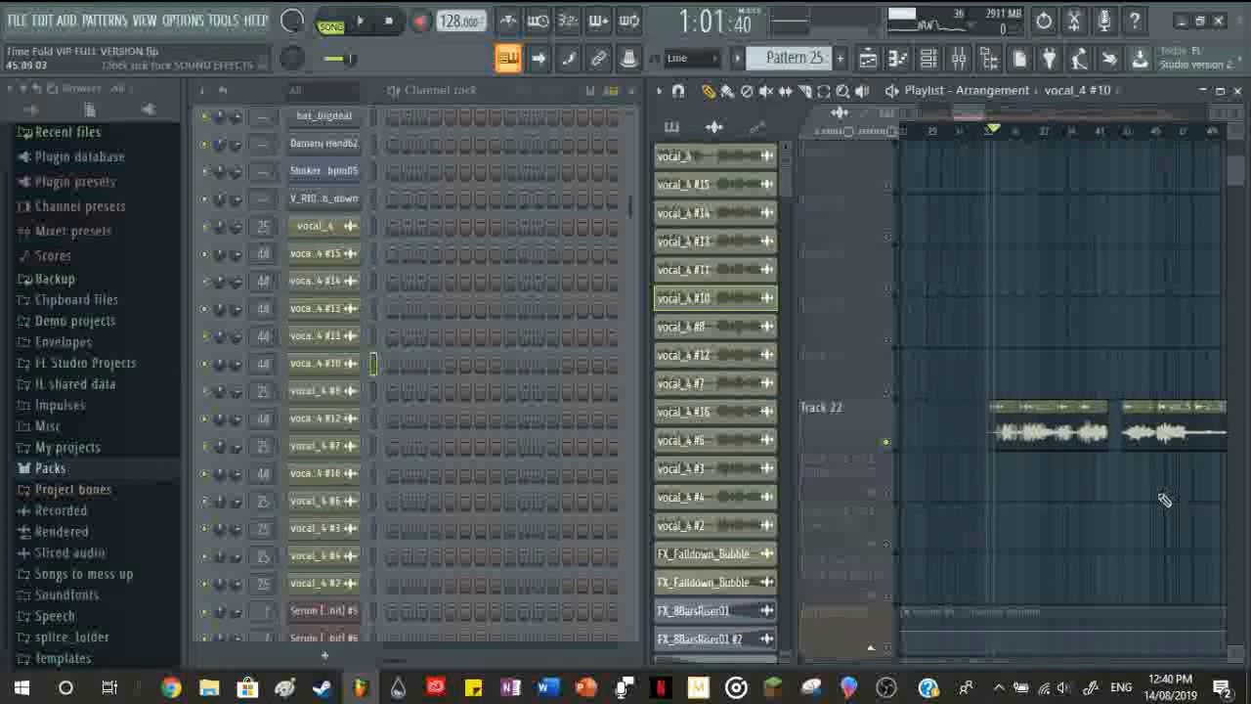
pyautogui.hscroll(-3, 1027, 463)
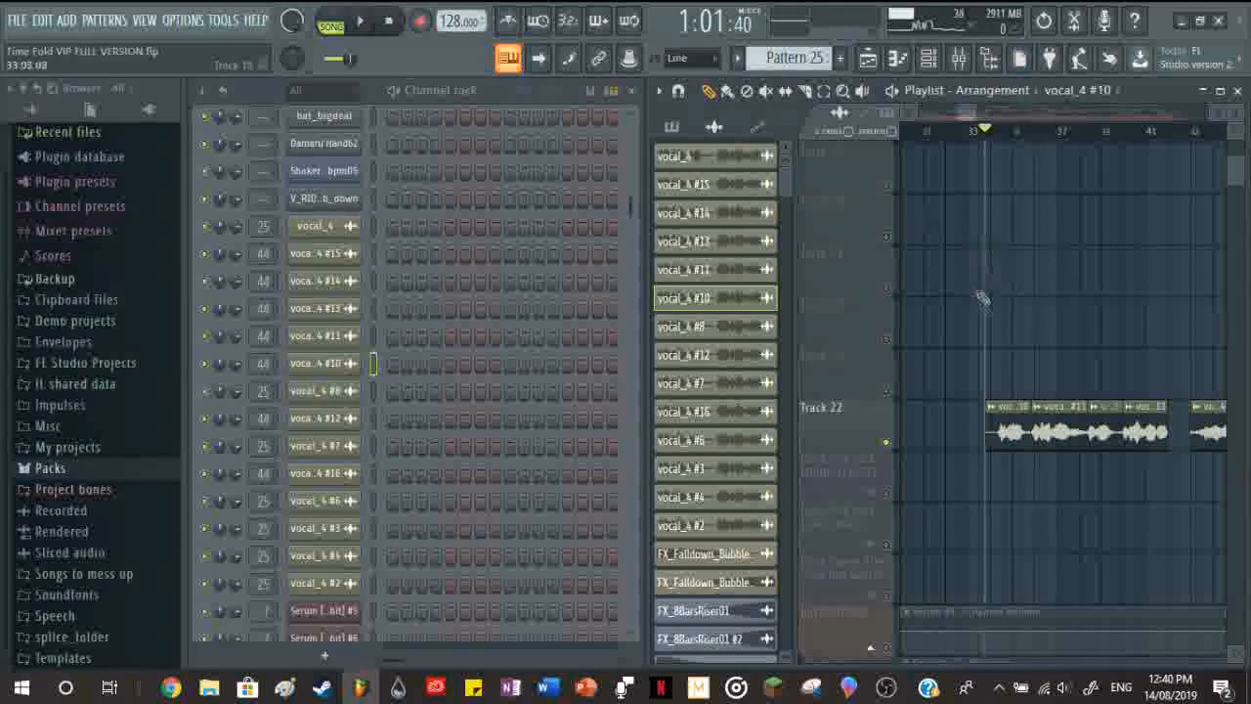
pyautogui.scroll(-3, 1027, 430)
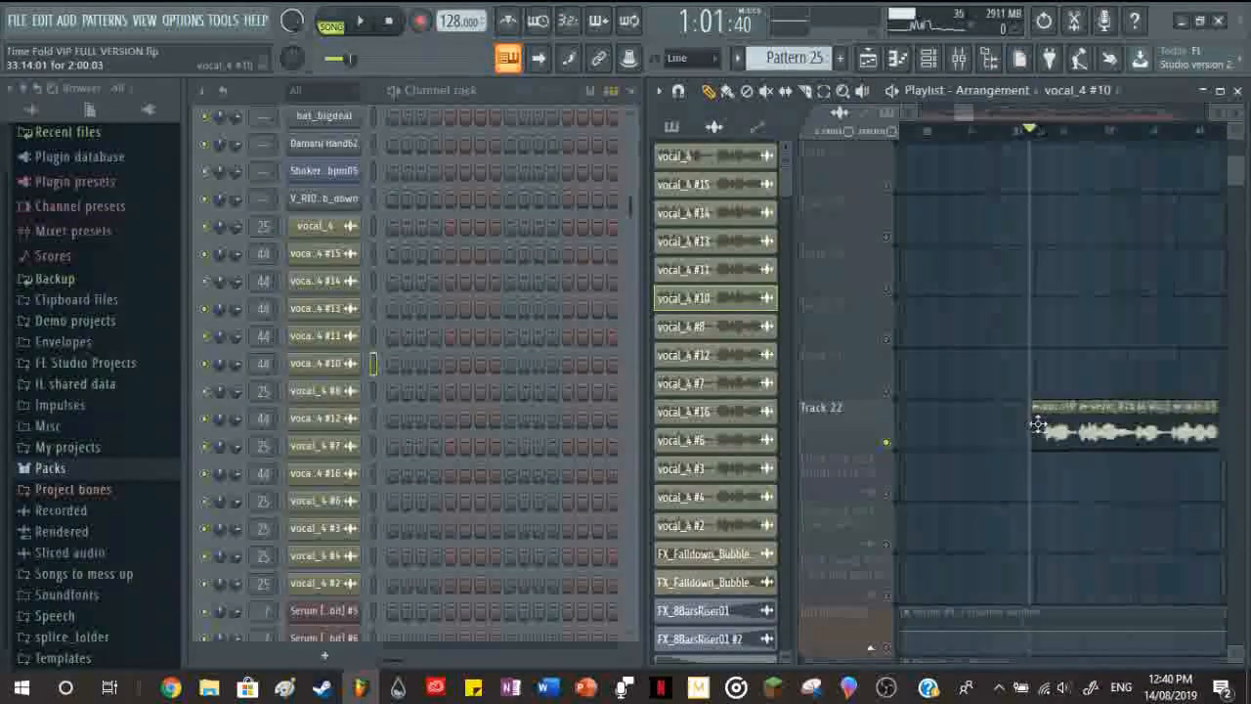
pyautogui.scroll(4, 1135, 471)
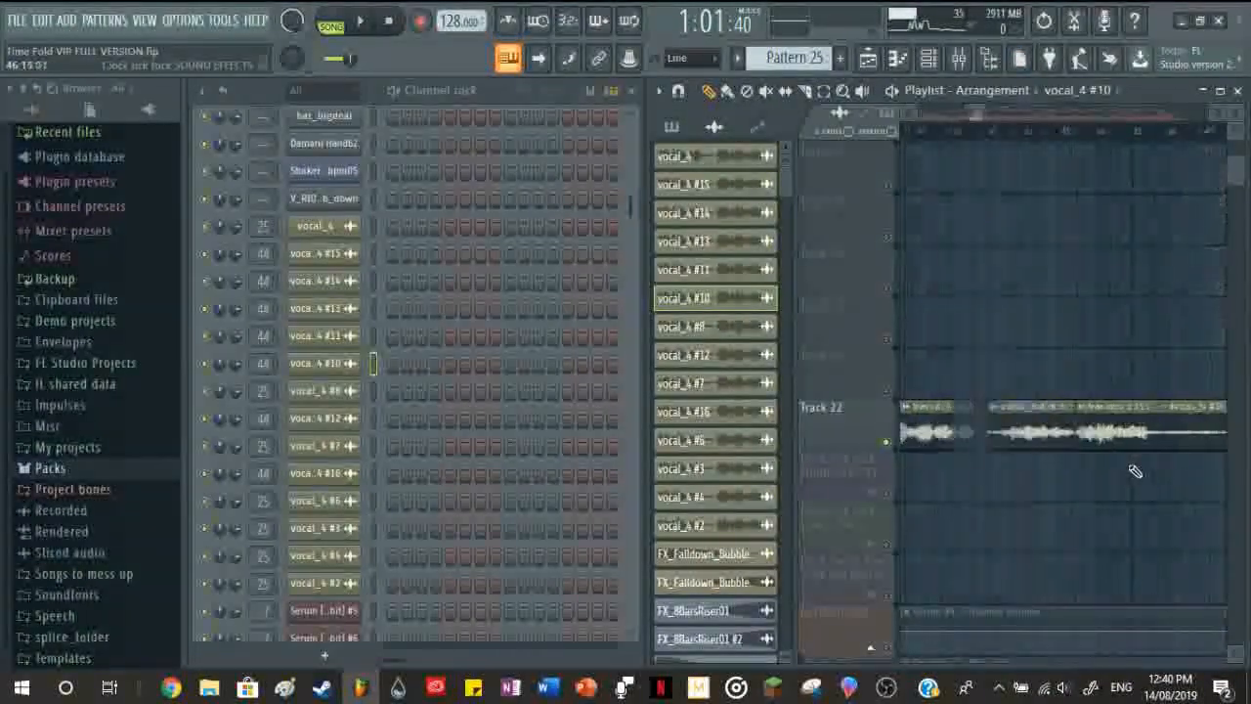
pyautogui.scroll(-6, 1134, 471)
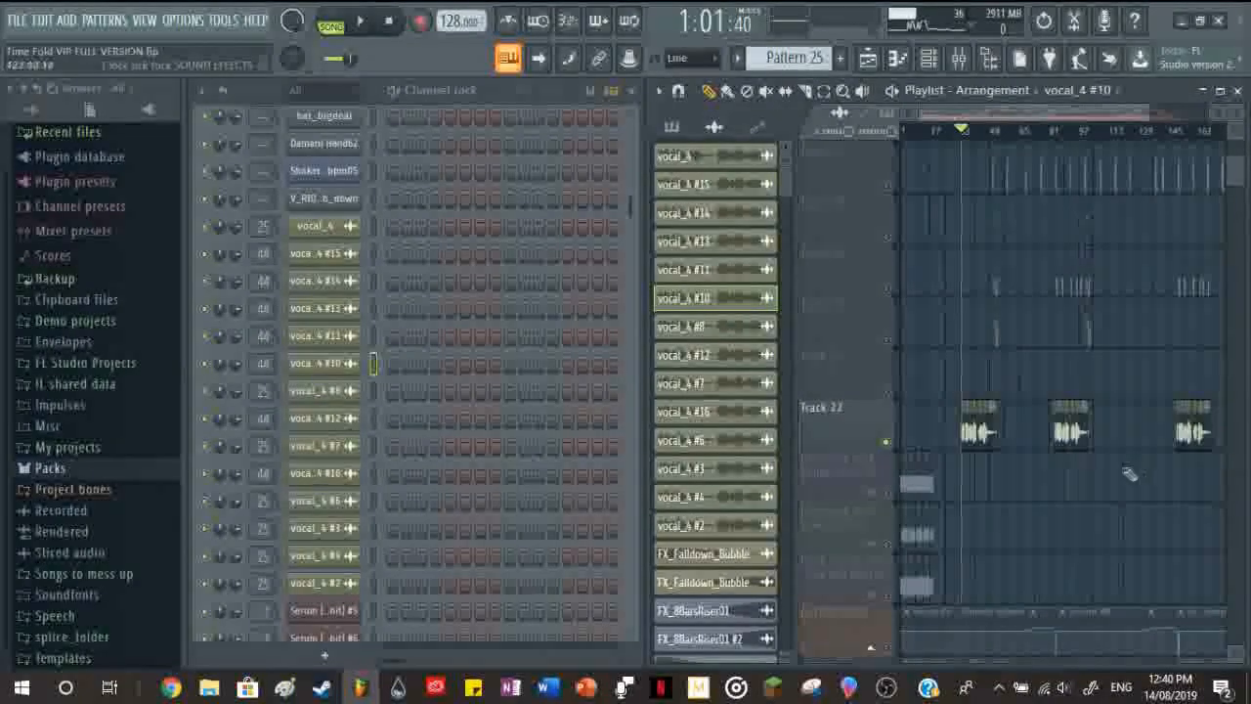
pyautogui.scroll(5, 1124, 472)
pyautogui.scroll(-4, 1063, 470)
pyautogui.scroll(3, 1106, 448)
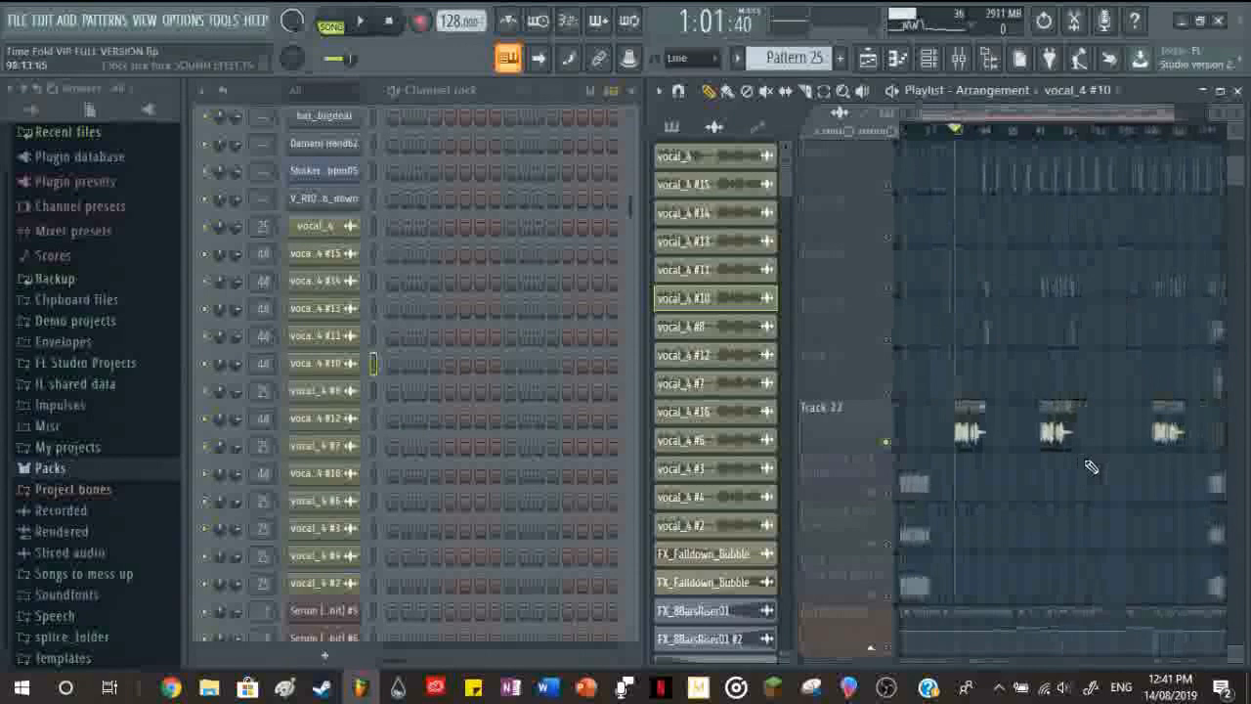
# Step: Play the first group of vocal clips on the soloed Track 22, selecting its clips during playback, then stop
pyautogui.scroll(5, 1123, 460)
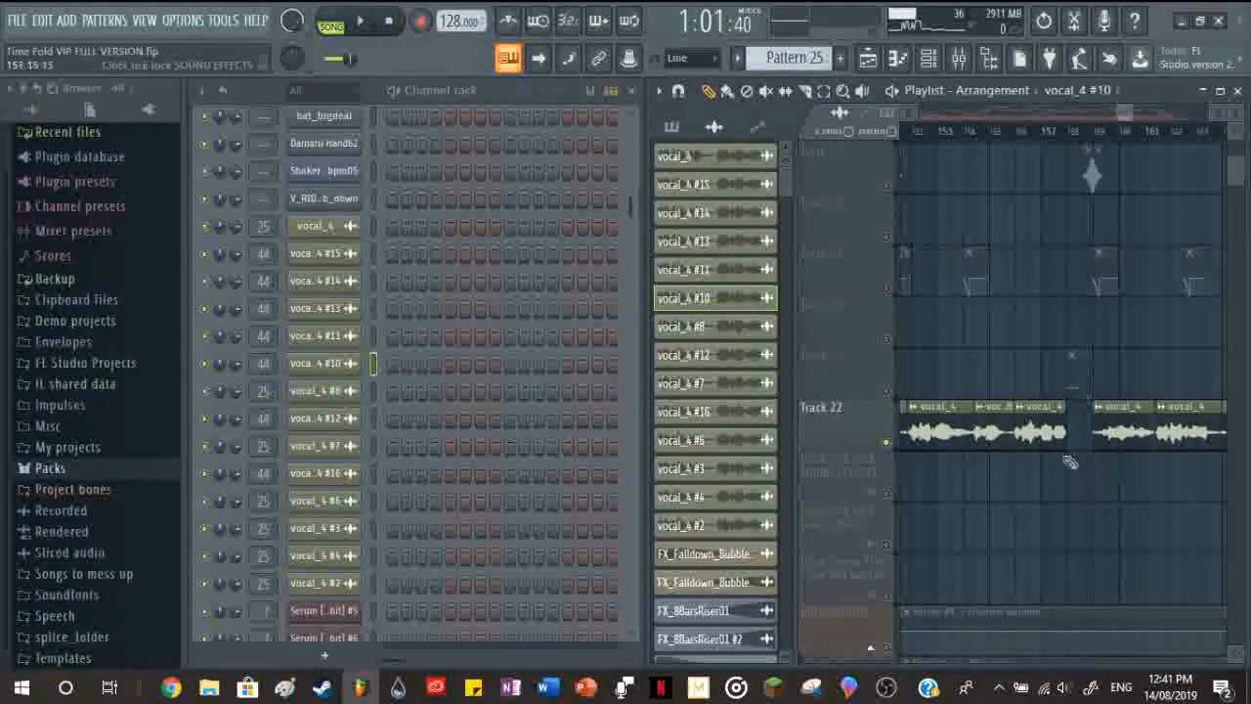
pyautogui.scroll(-6, 1068, 461)
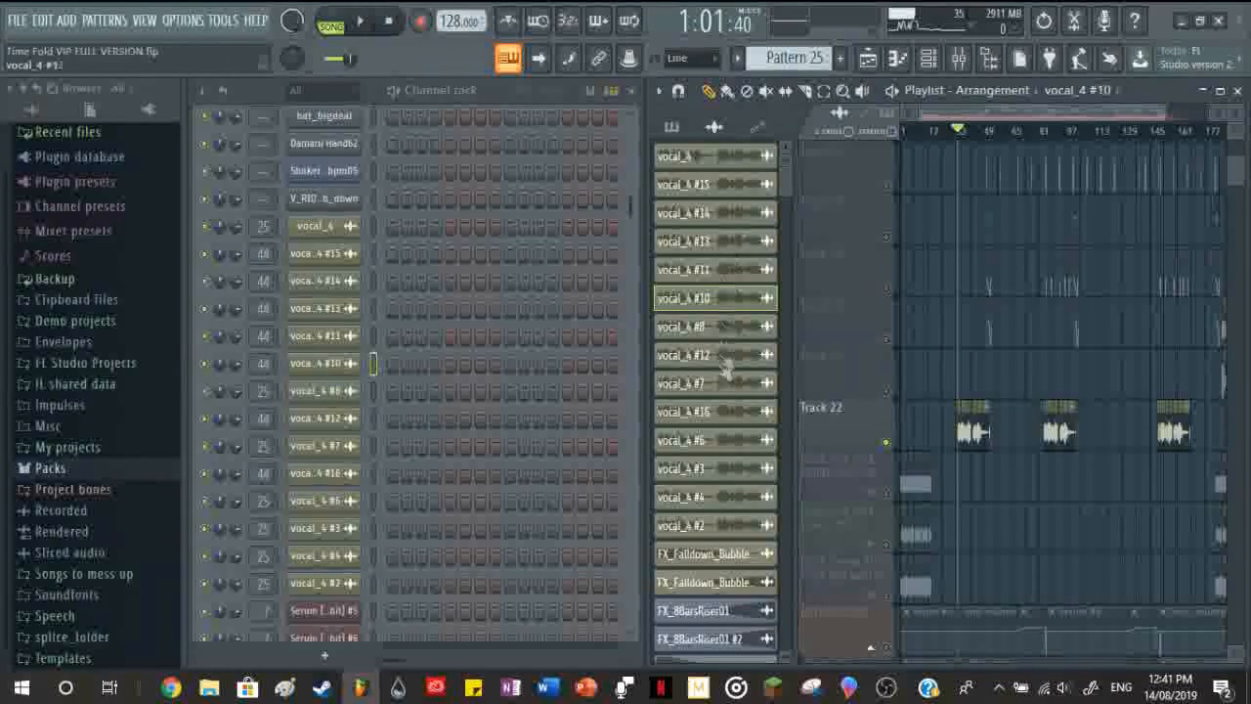
pyautogui.scroll(6, 978, 480)
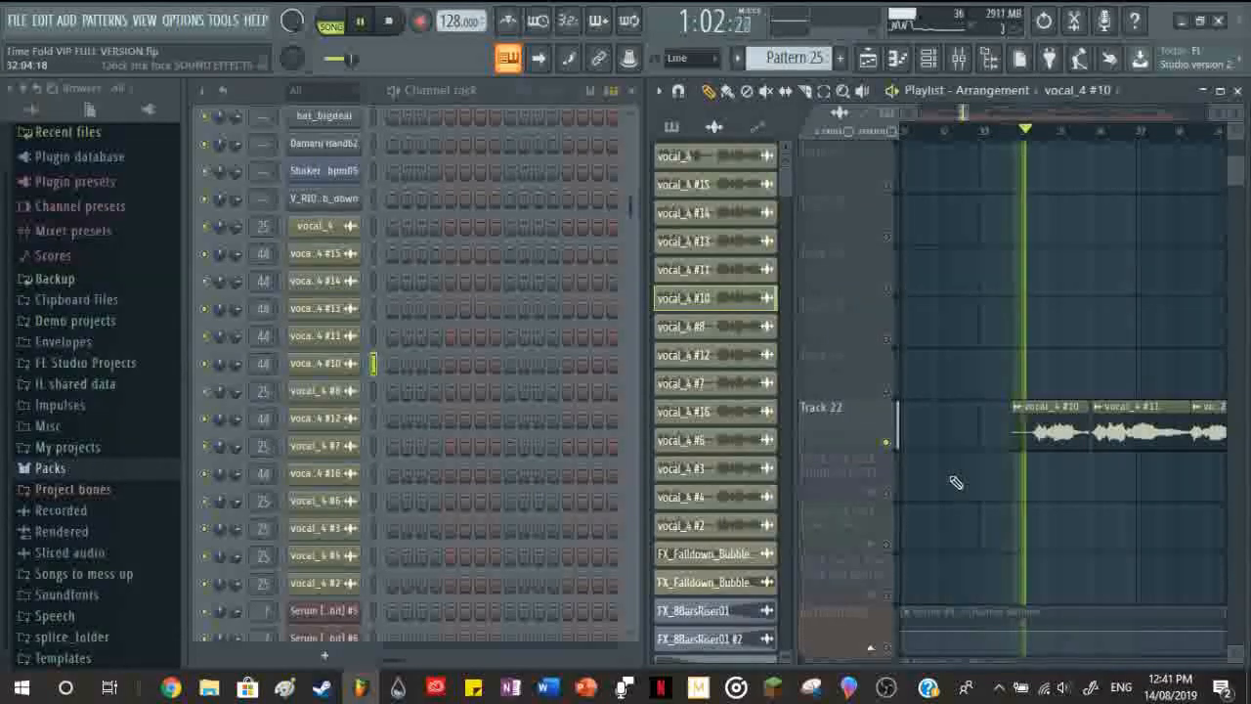
pyautogui.scroll(-1, 956, 482)
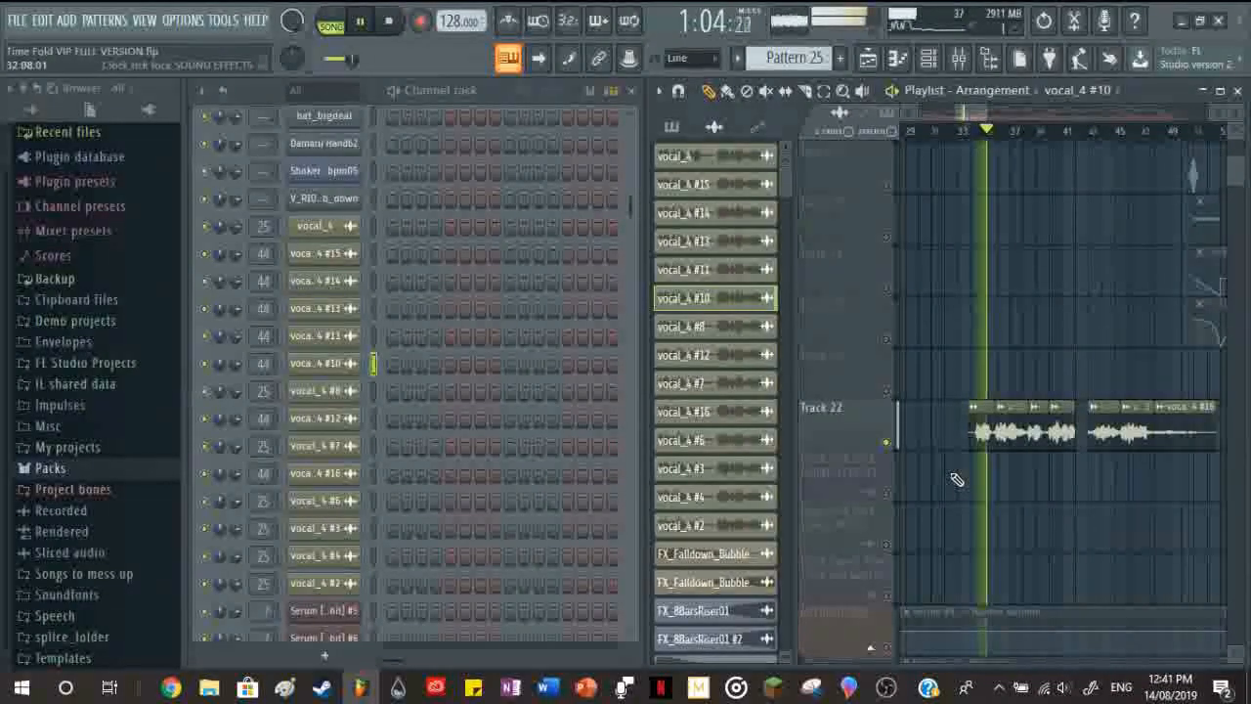
pyautogui.scroll(-1, 976, 435)
pyautogui.moveTo(985, 435); pyautogui.dragTo(1163, 435)
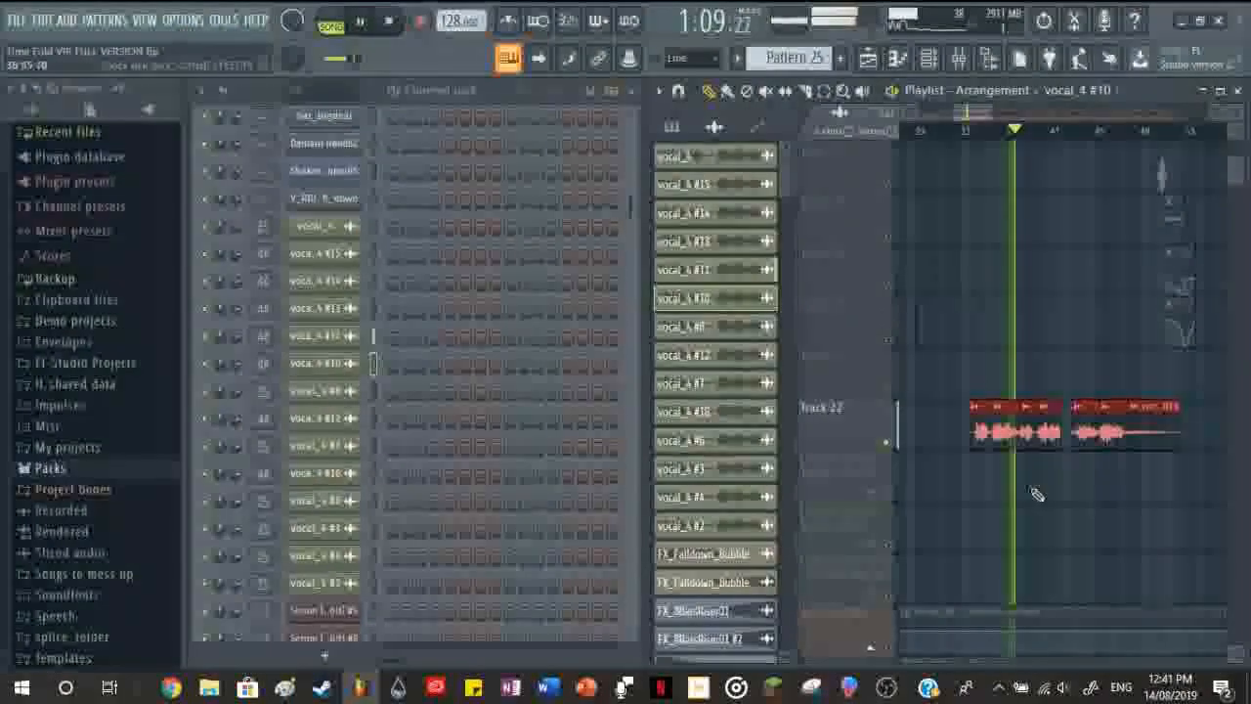
pyautogui.scroll(2, 1034, 491)
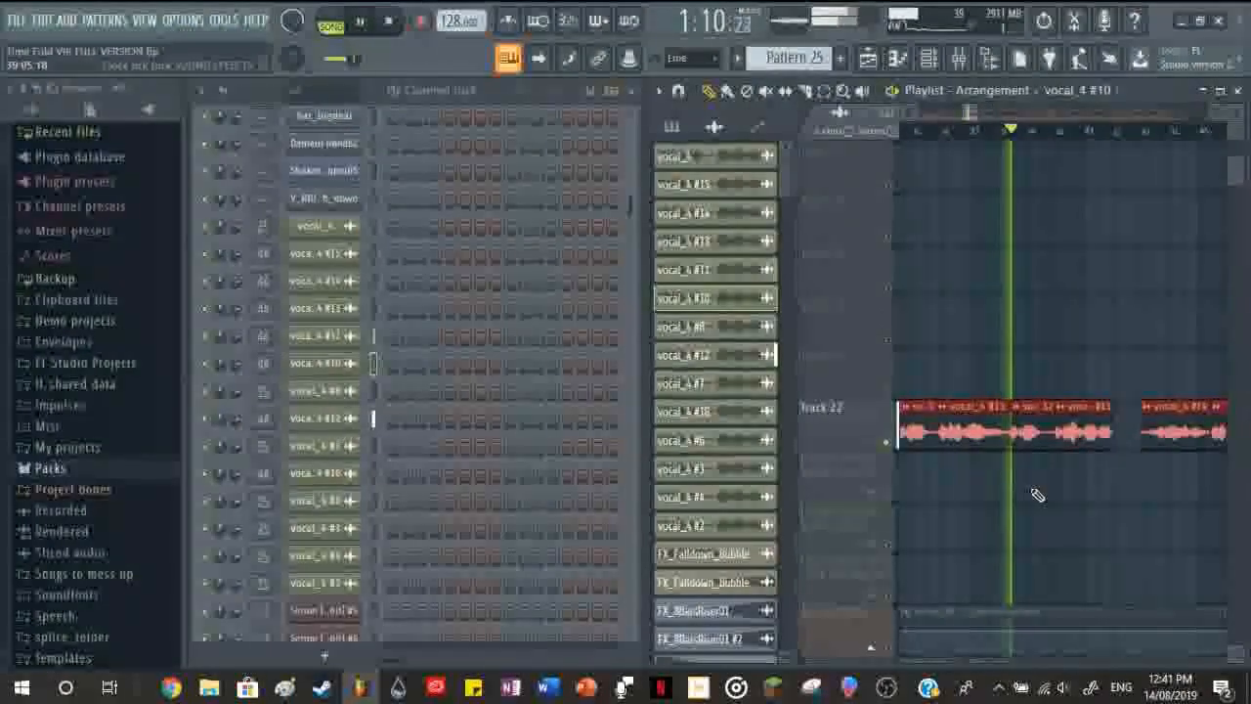
pyautogui.scroll(2, 1039, 494)
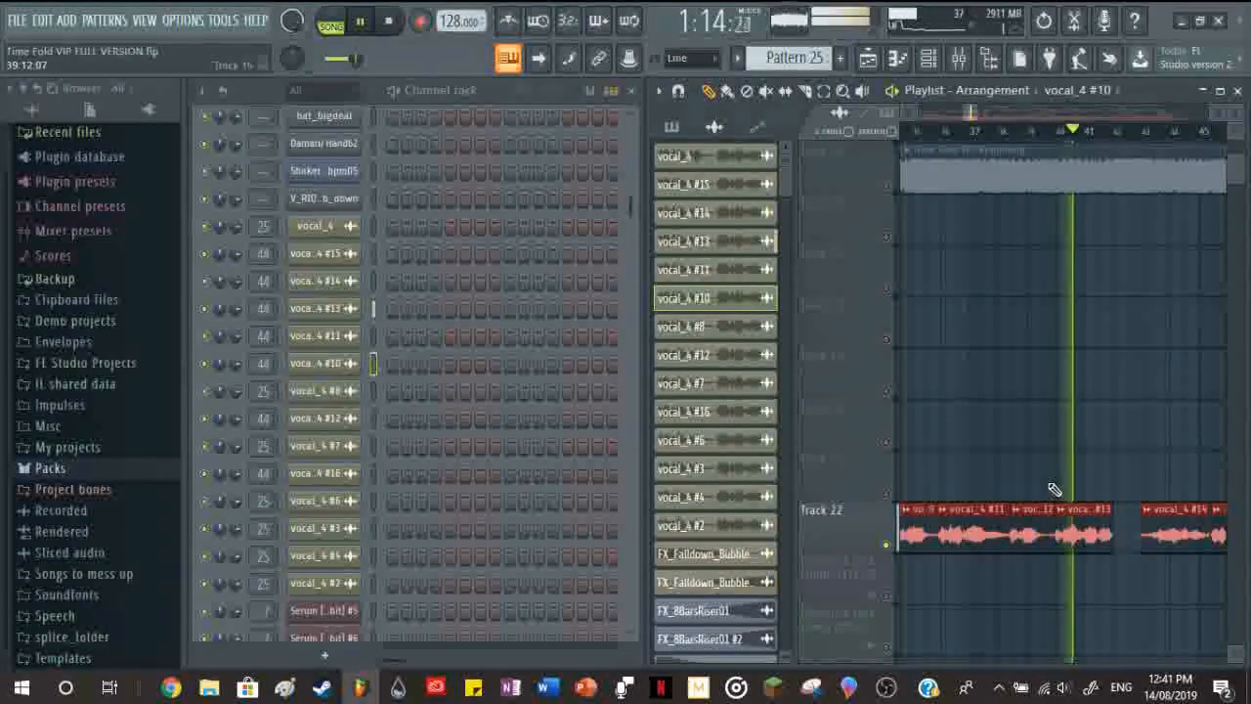
pyautogui.scroll(-1, 1042, 488)
pyautogui.scroll(4, 1106, 571)
pyautogui.press('space')
# Step: Play the gap between vocal_4 #13 and vocal_4 #14 from bar 42 with the Time Fold VIP Beginning clip on Track 15
pyautogui.click(983, 131)
pyautogui.scroll(2, 994, 405)
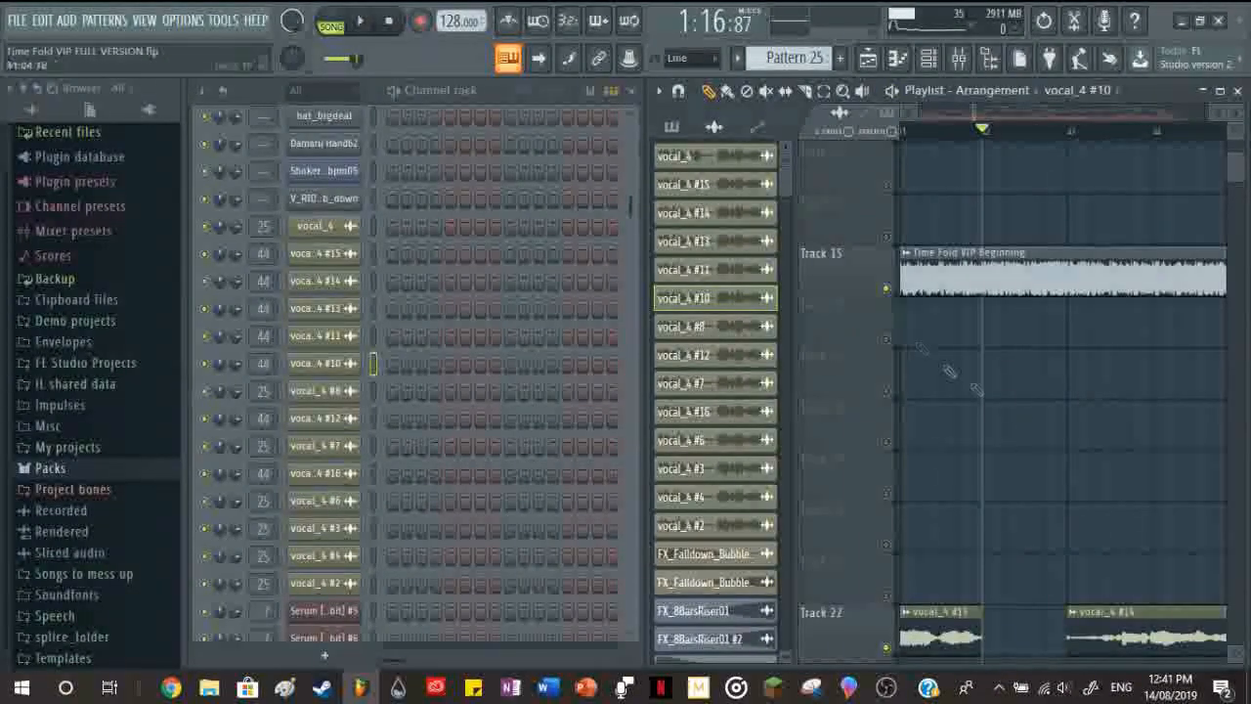
pyautogui.scroll(-2, 1039, 342)
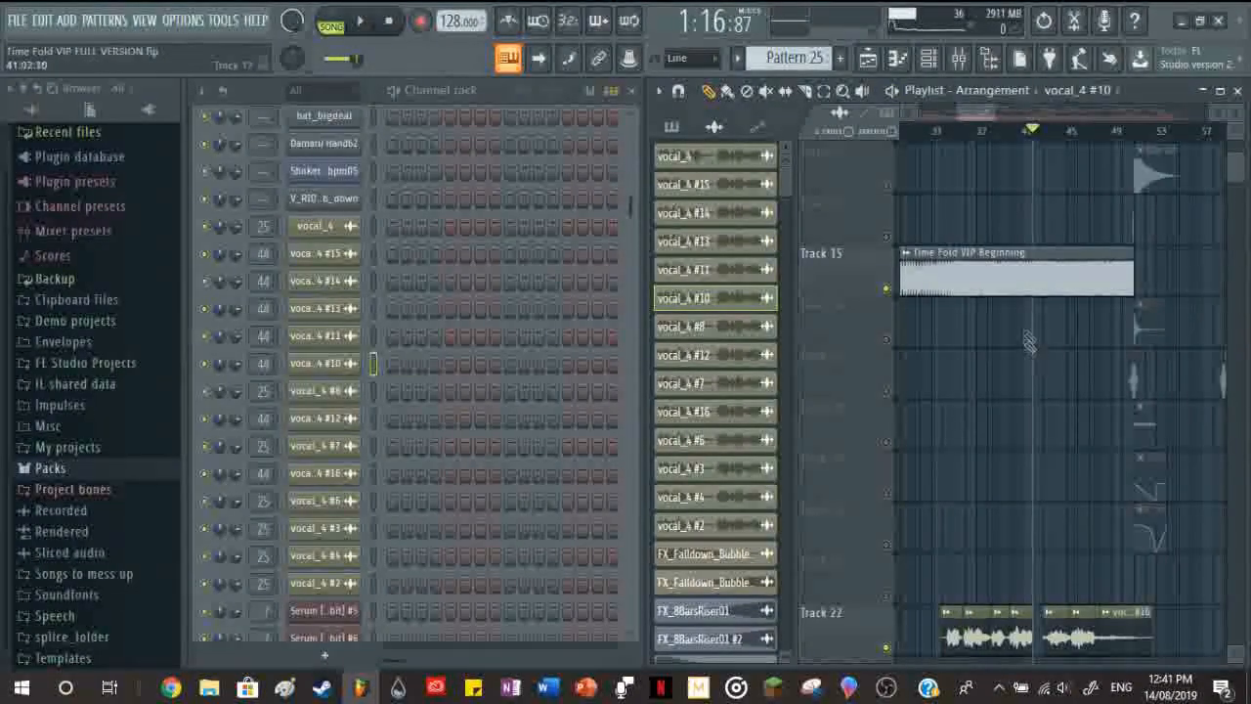
pyautogui.scroll(3, 1111, 335)
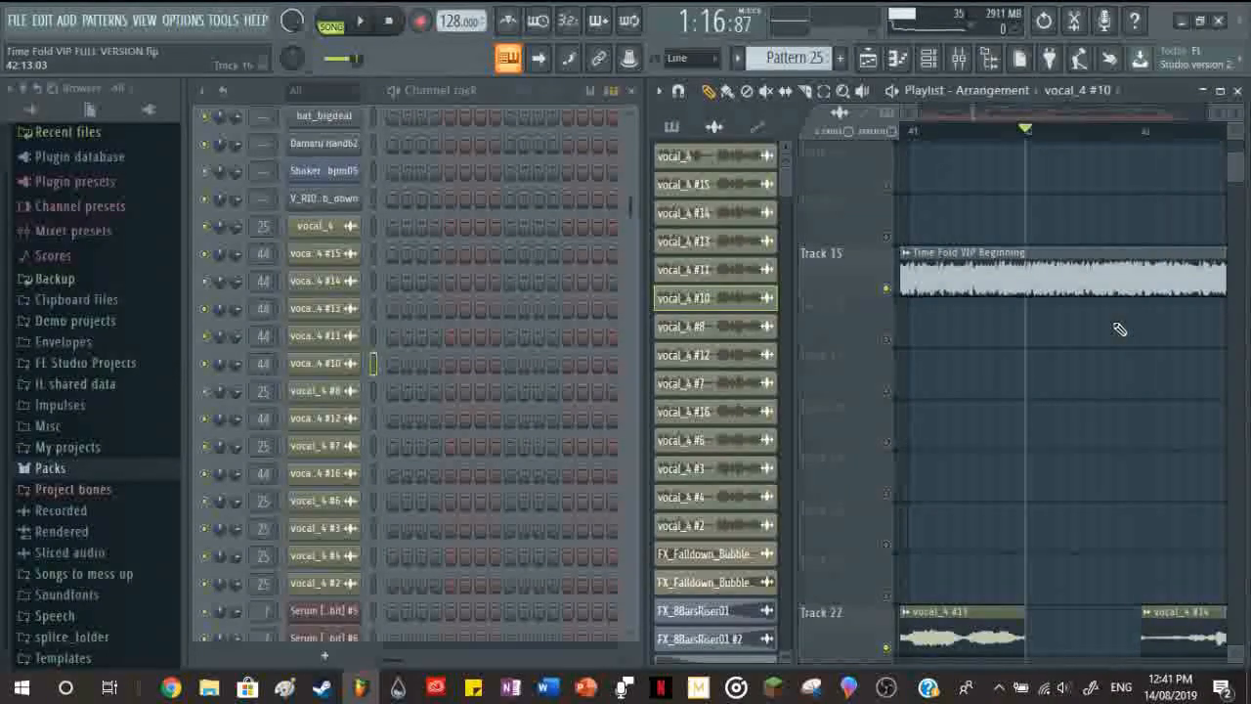
pyautogui.press('space')
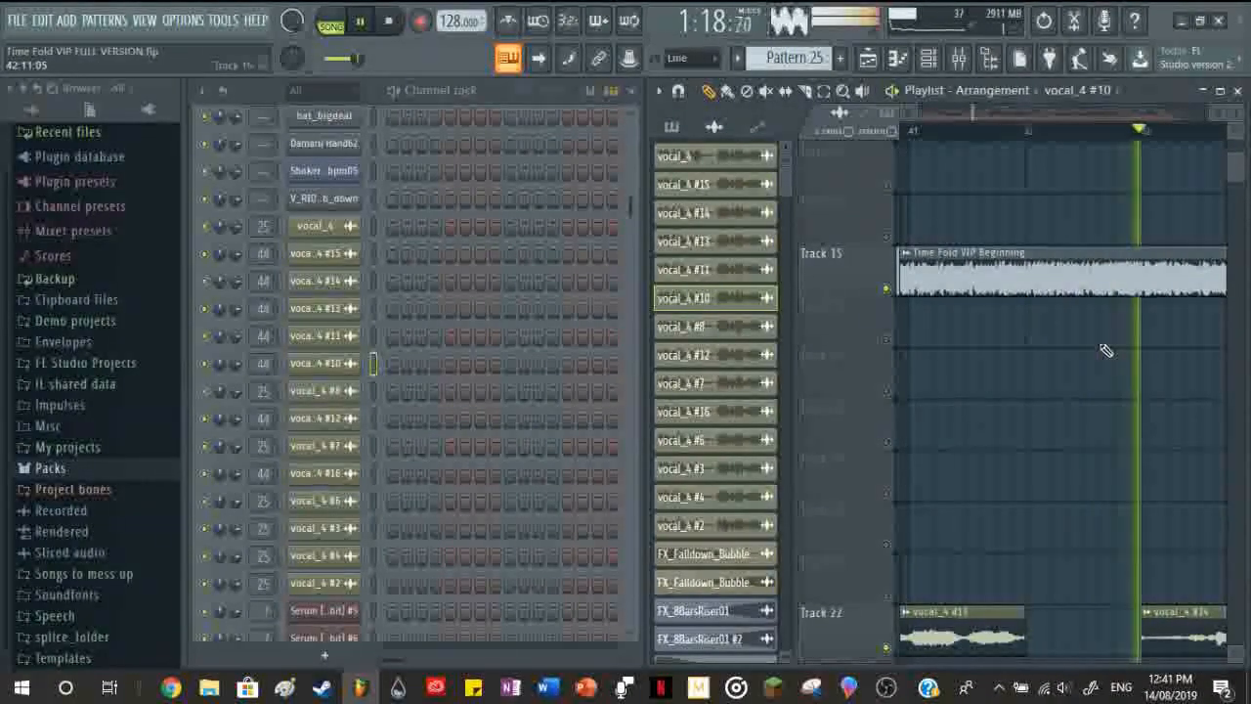
pyautogui.press('space')
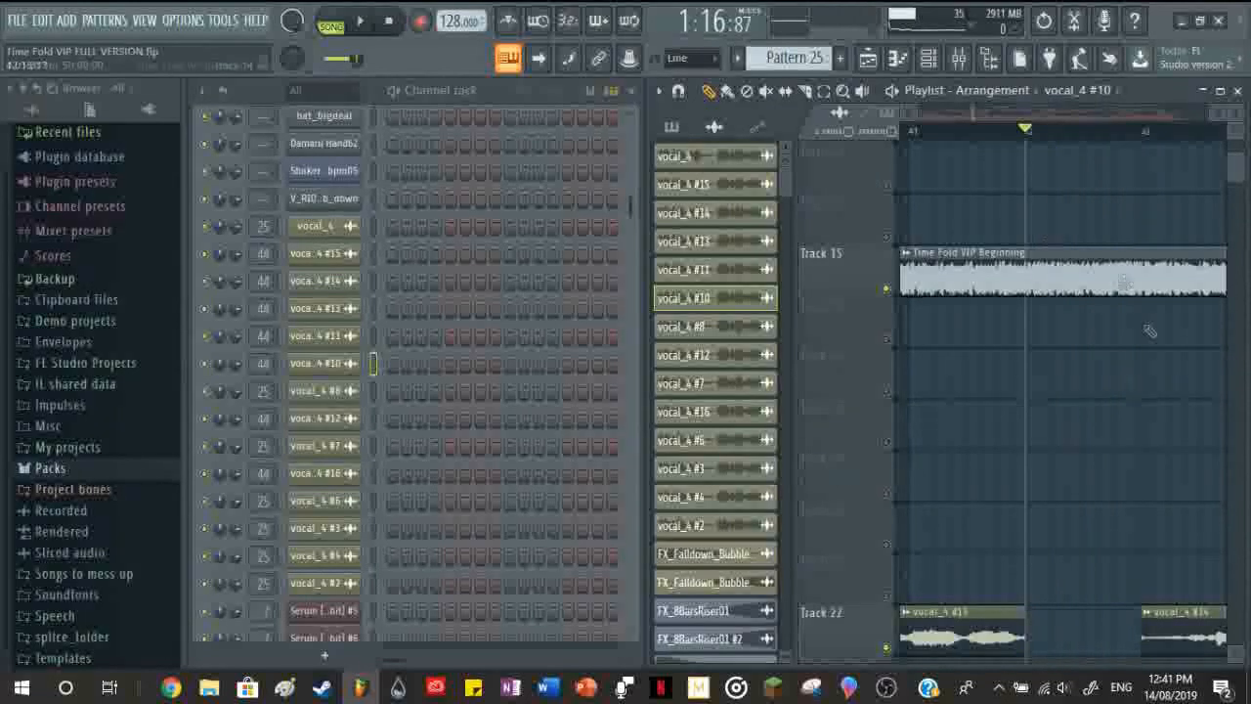
# Step: Unsolo the playlist tracks so that all of them are audible again
pyautogui.scroll(-4, 997, 361)
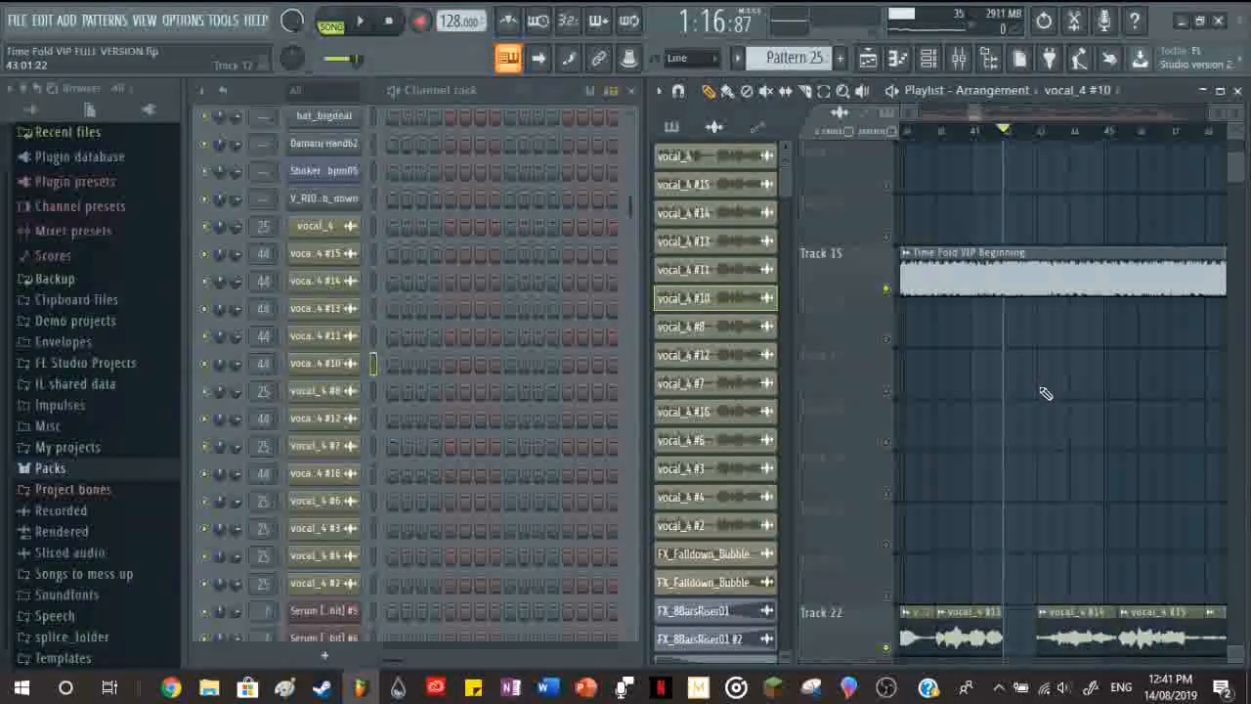
pyautogui.scroll(-6, 1044, 391)
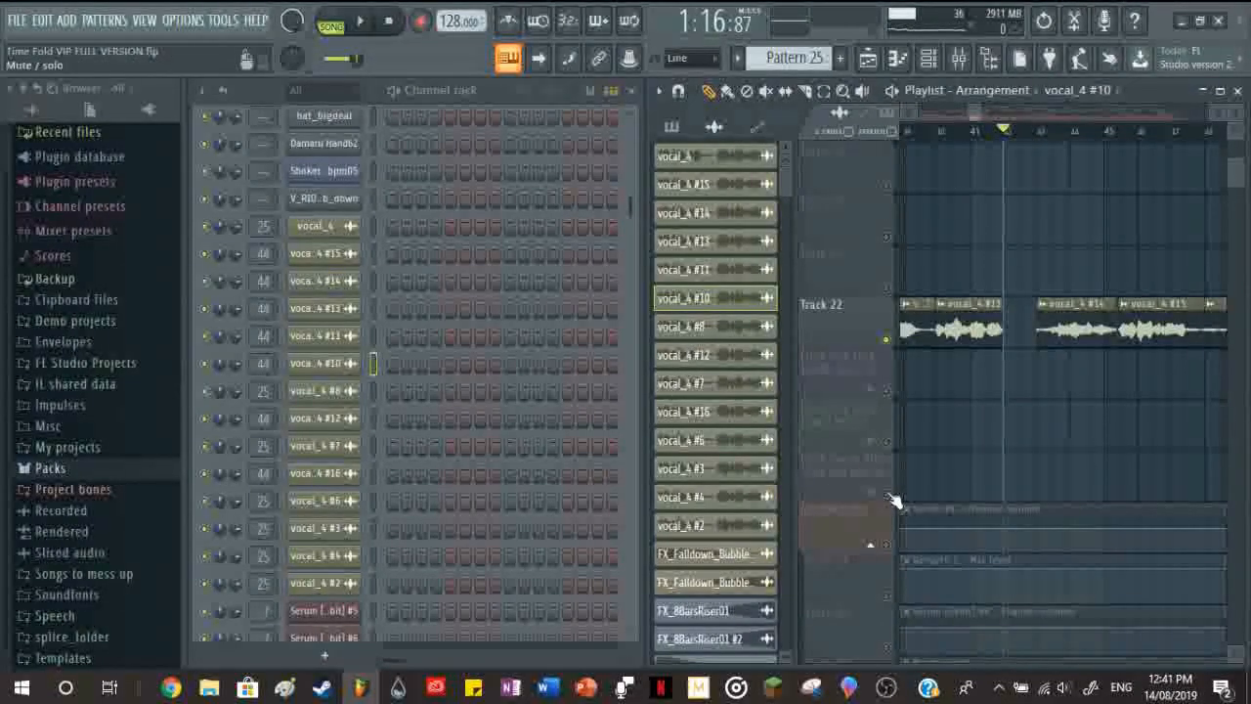
pyautogui.click(888, 291)
pyautogui.click(888, 291)
pyautogui.rightClick(887, 291)
pyautogui.rightClick(887, 291)
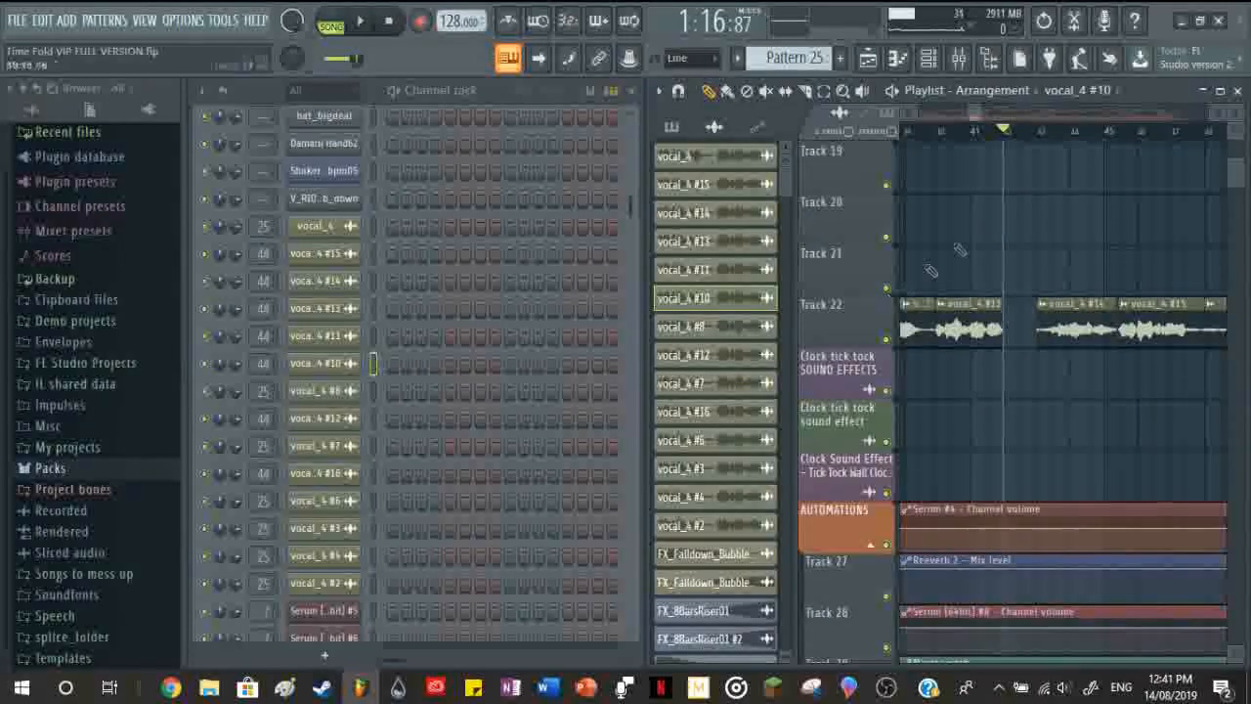
# Step: Play the full arrangement from bar 41 across the end of vocal_4 #13, then stop playback
pyautogui.click(975, 137)
pyautogui.press('space')
pyautogui.scroll(4, 1028, 377)
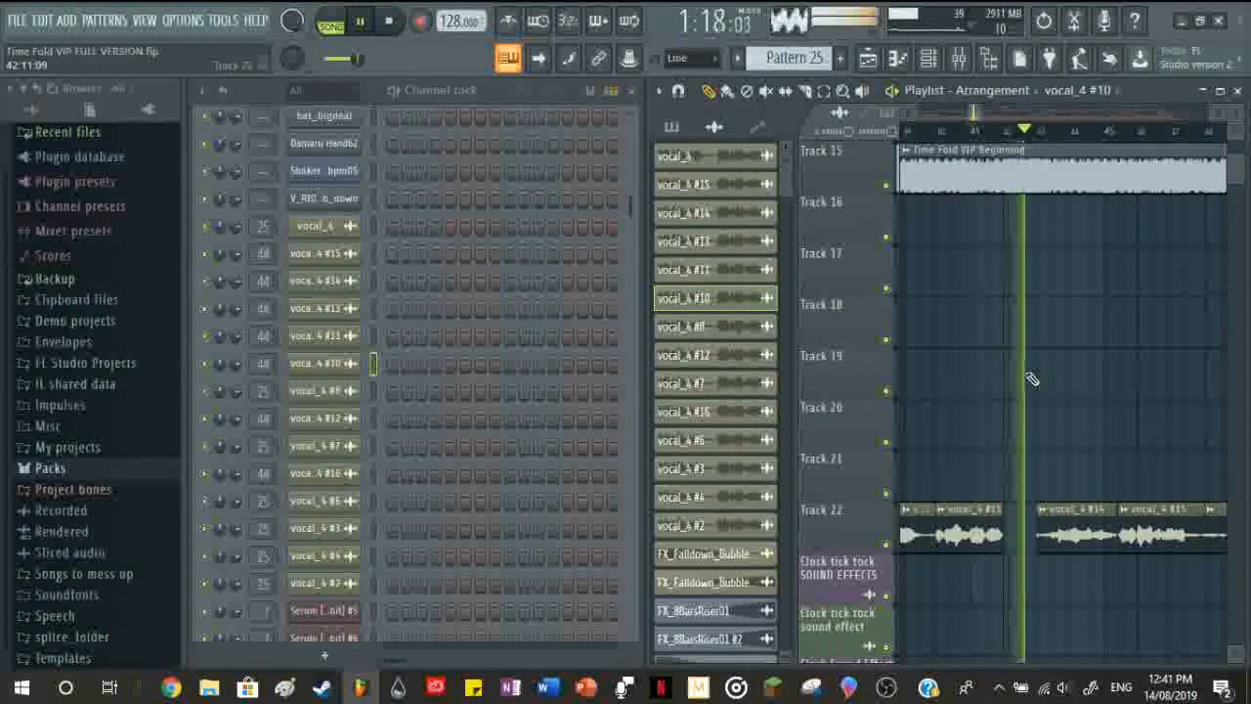
pyautogui.press('space')
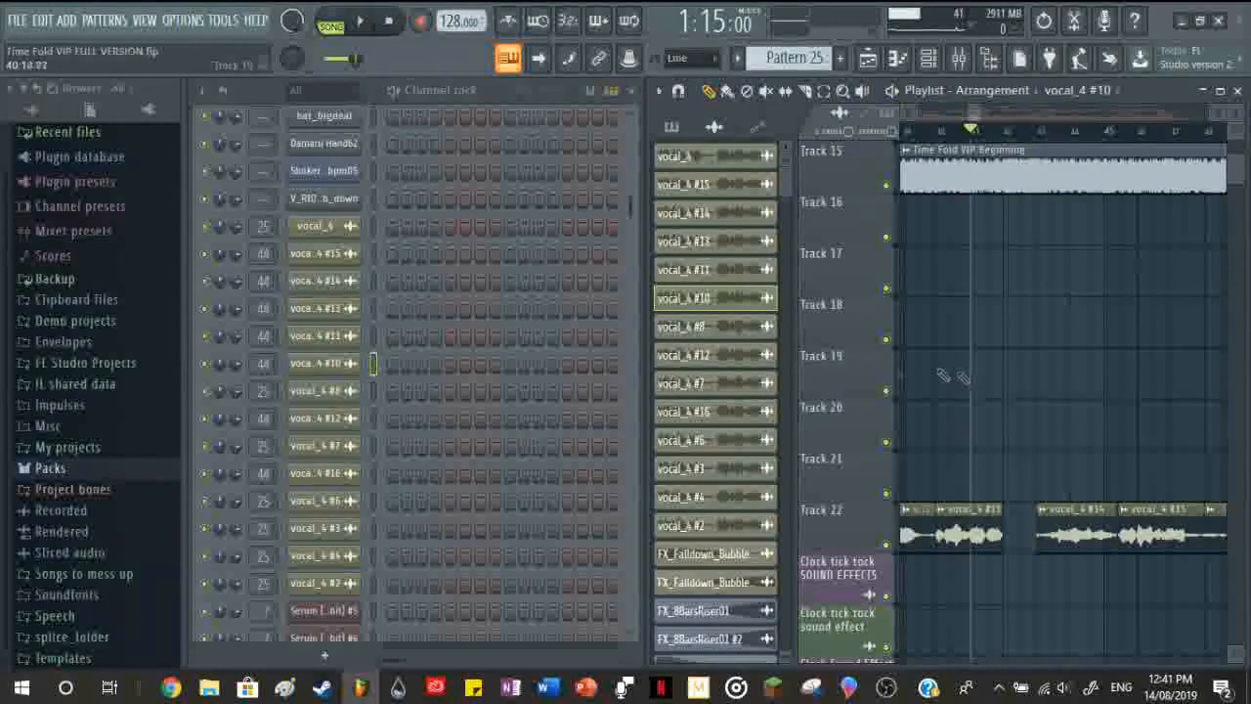
# Step: Move the playhead to bar 43 at the start of vocal_4 #14 and examine the break between the vocal phrases
pyautogui.click(1039, 133)
pyautogui.scroll(-3, 1056, 510)
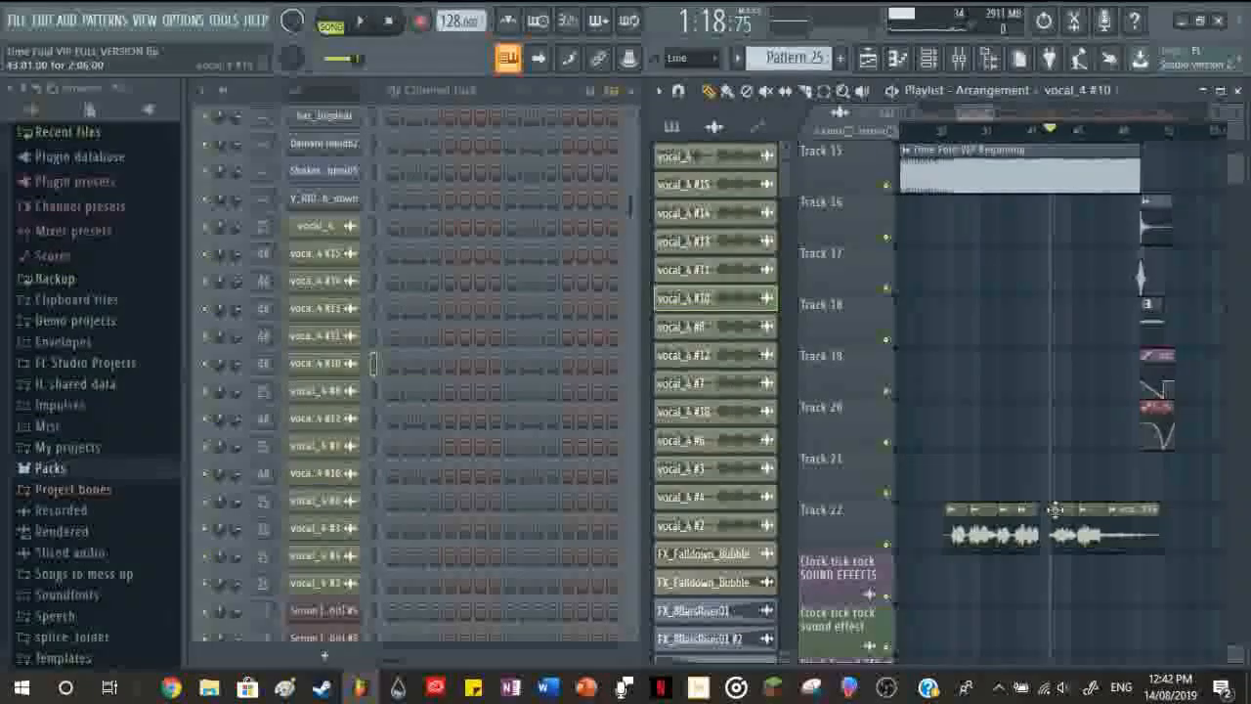
pyautogui.scroll(2, 1030, 530)
pyautogui.scroll(-1, 1068, 532)
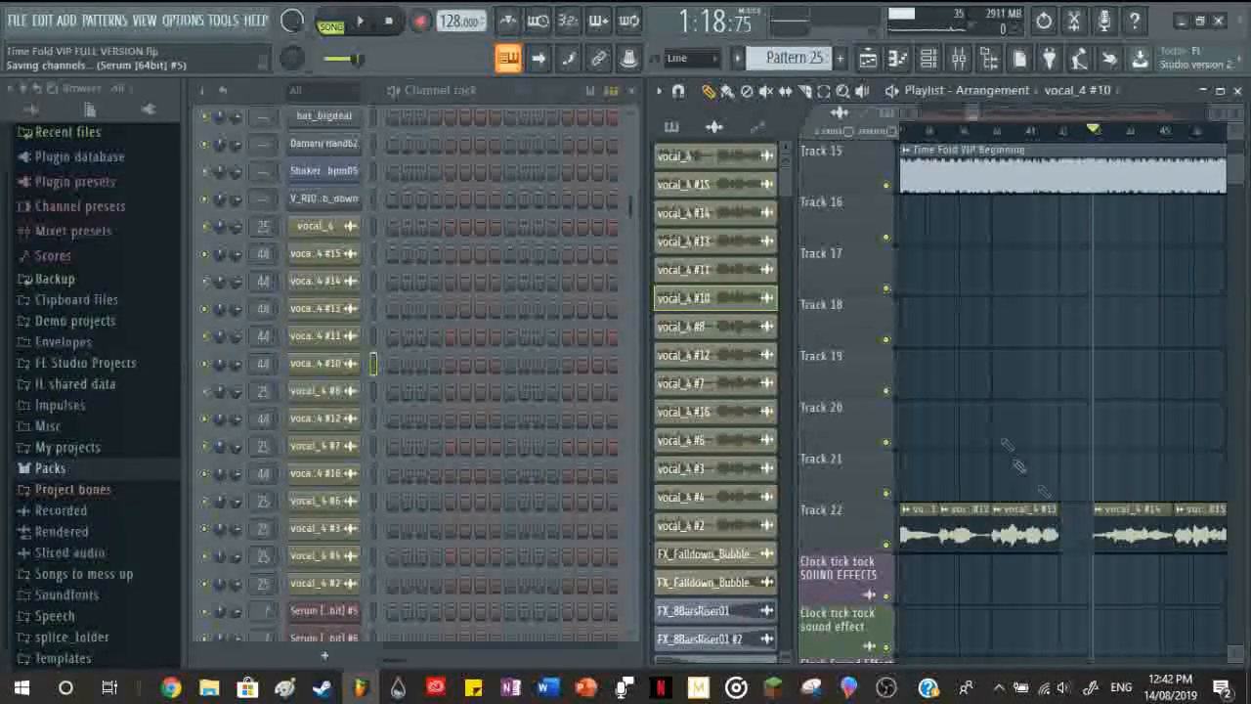
# Step: Examine how the vocal groups on Track 22 line up with the drop patterns and effects on the tracks above
pyautogui.scroll(-4, 993, 527)
pyautogui.scroll(-2, 719, 411)
pyautogui.scroll(3, 869, 534)
pyautogui.scroll(-8, 719, 293)
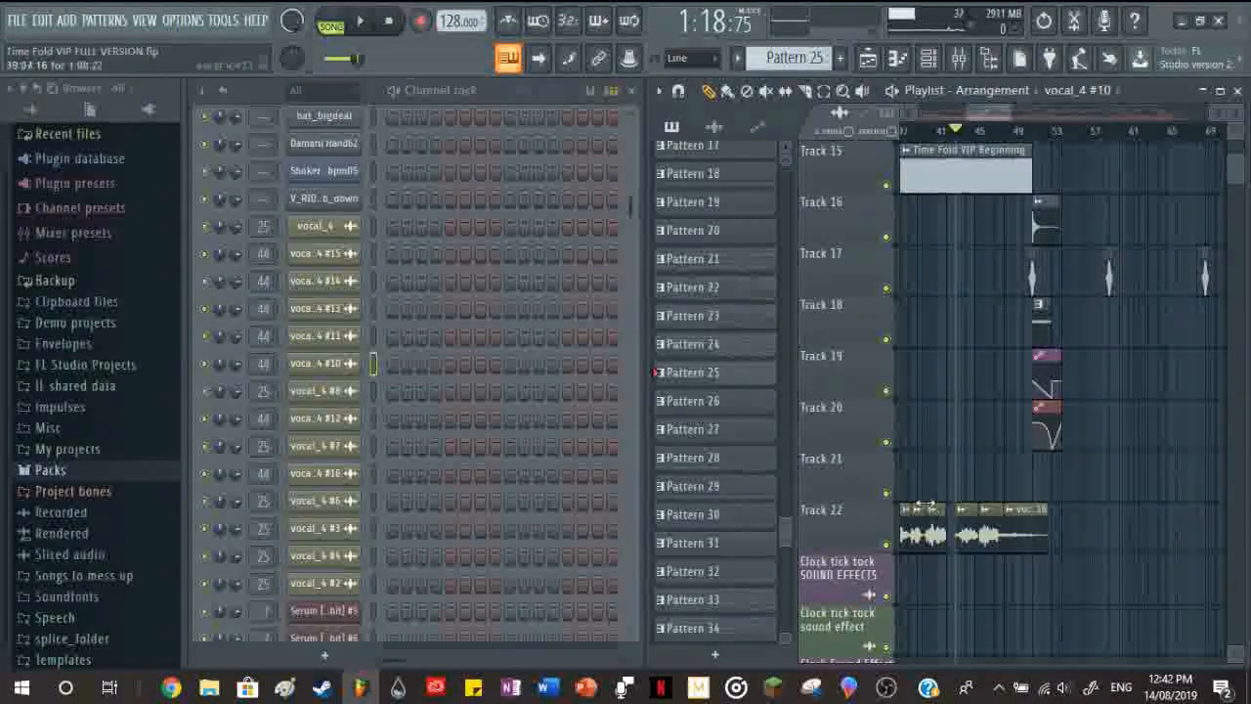
pyautogui.scroll(-3, 1125, 476)
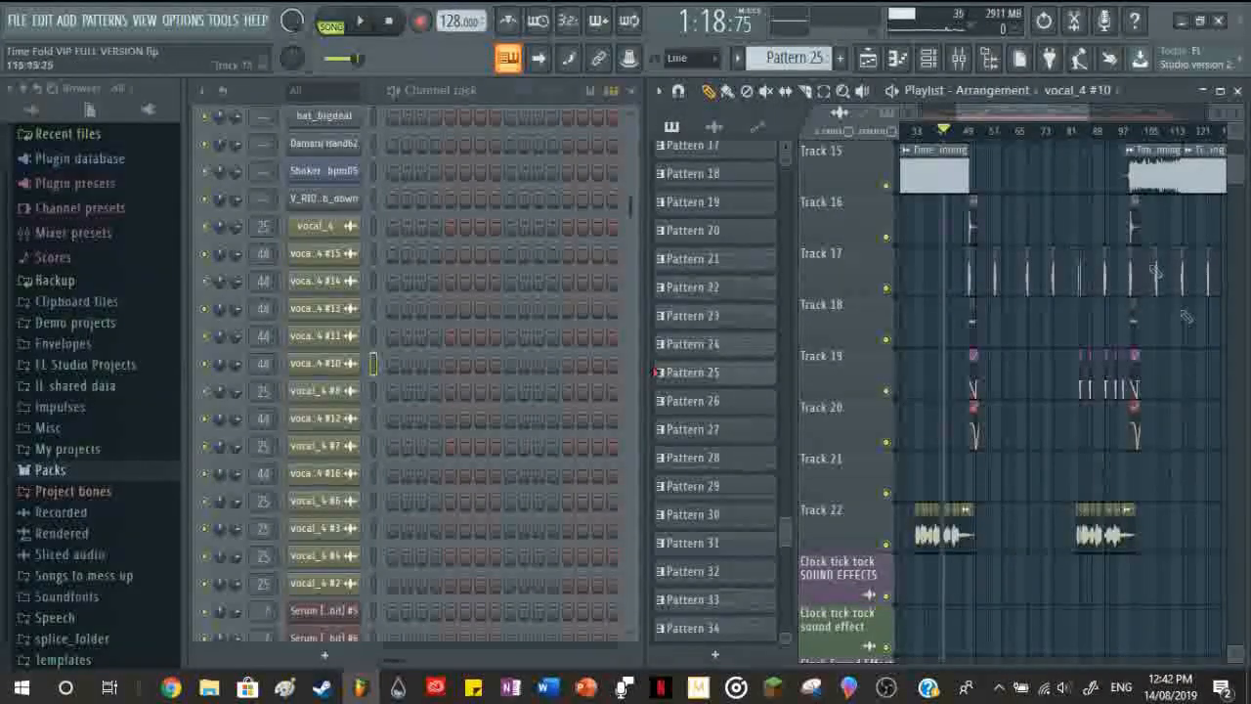
pyautogui.scroll(-3, 888, 487)
pyautogui.scroll(4, 888, 493)
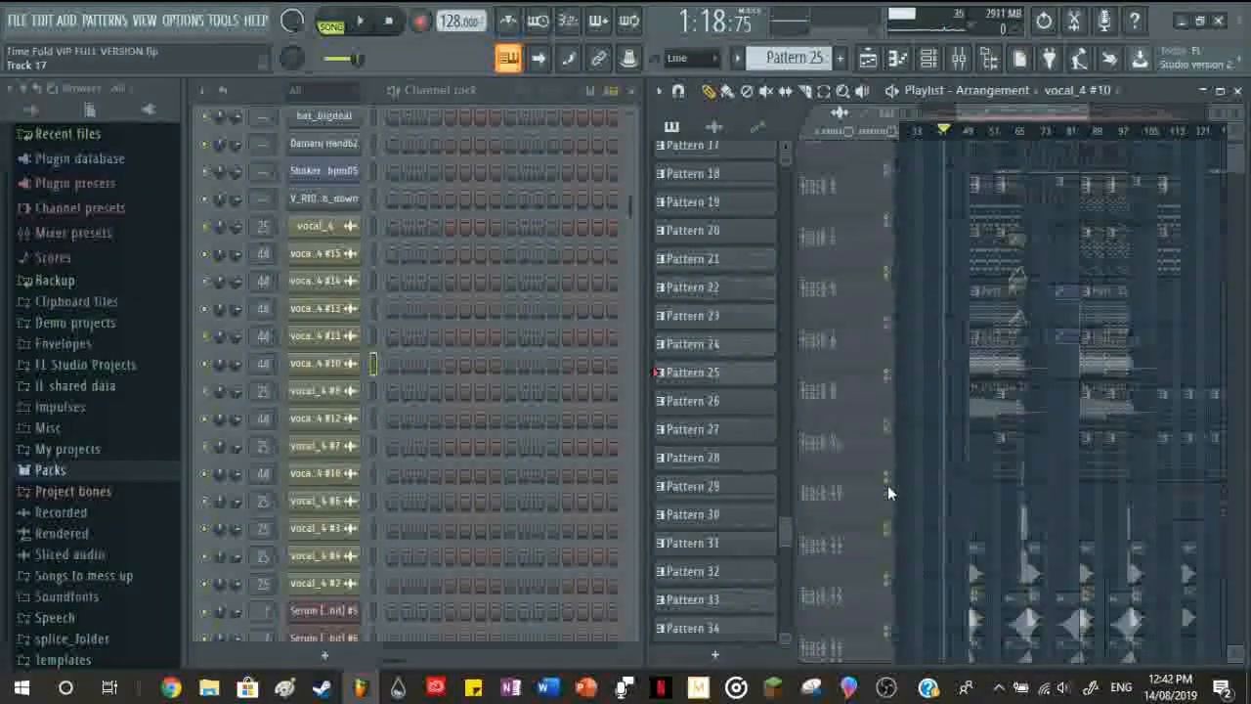
pyautogui.scroll(3, 910, 535)
pyautogui.scroll(-5, 1043, 488)
pyautogui.scroll(3, 914, 583)
# Step: Select the vocal_4 #11 clip and inspect the Fruity parametric EQ 2 on its mixer insert 44
pyautogui.click(1050, 433)
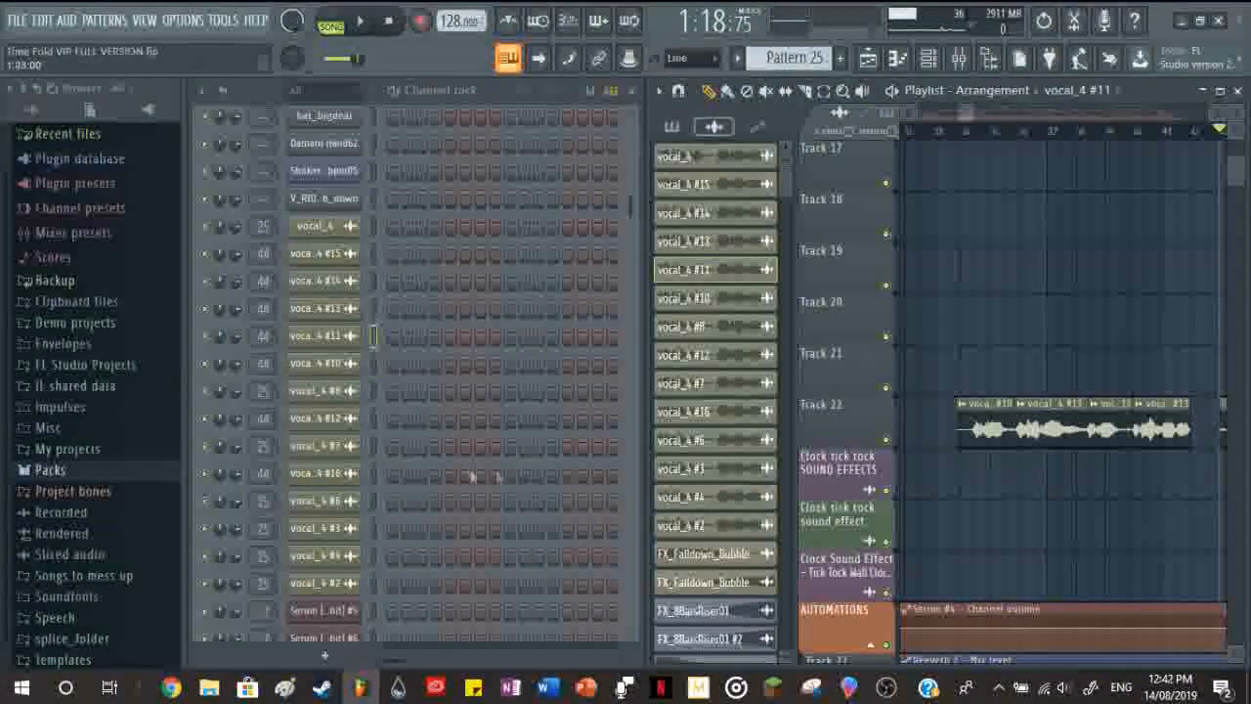
pyautogui.doubleClick(260, 335)
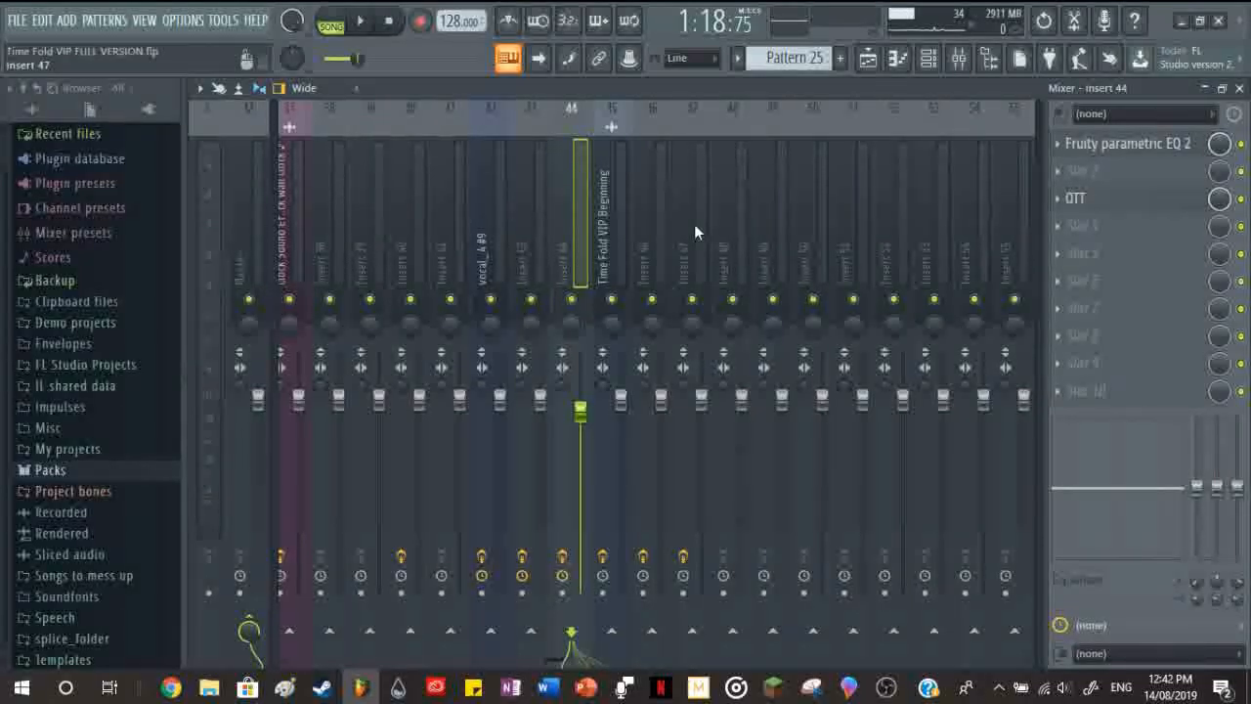
pyautogui.click(1104, 149)
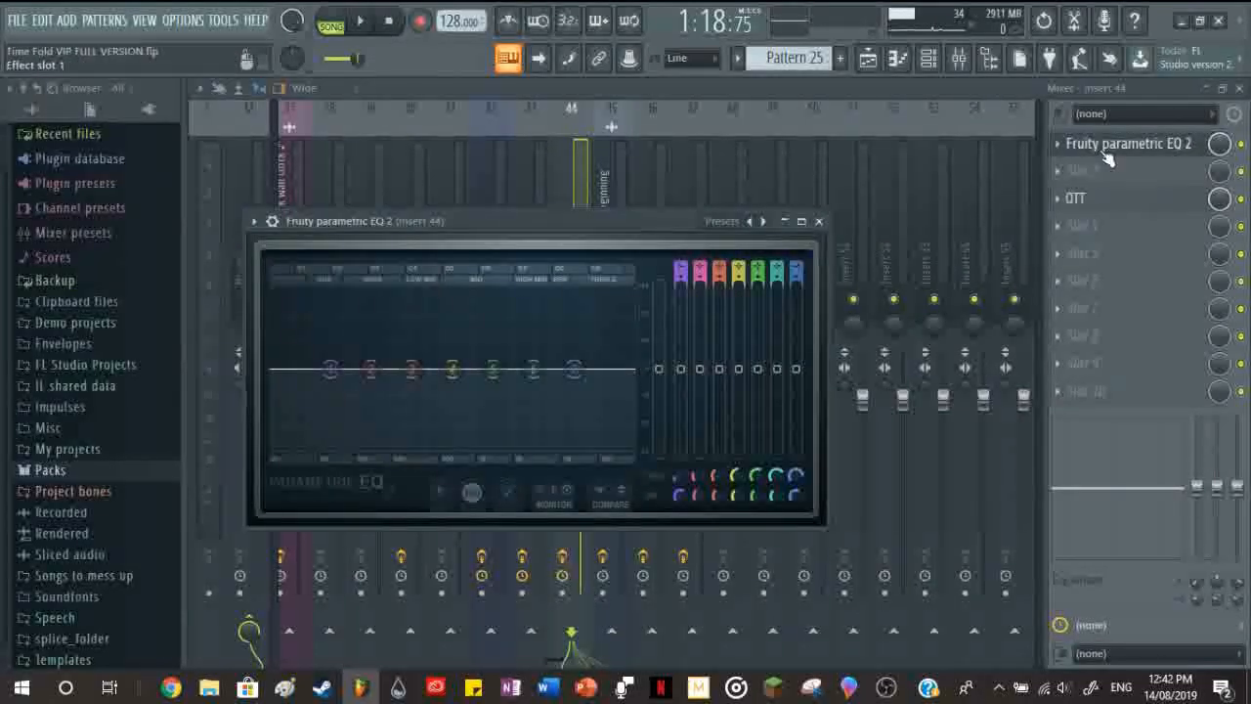
pyautogui.click(818, 221)
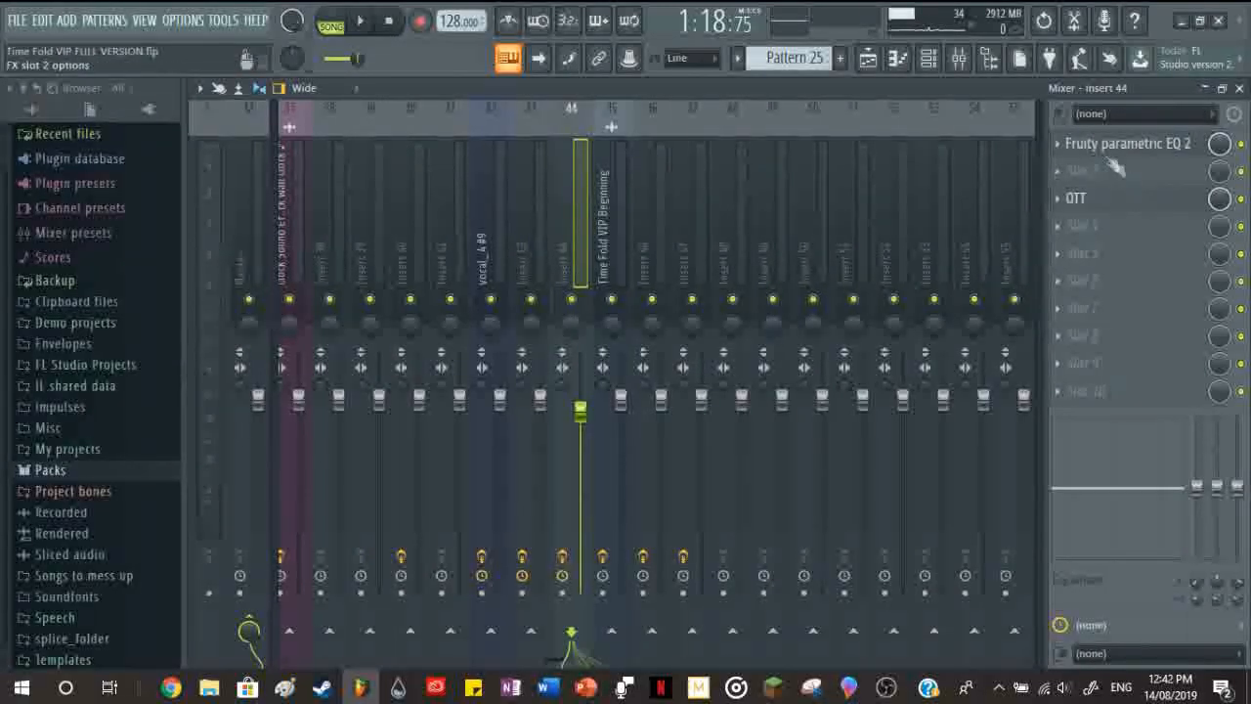
pyautogui.click(1144, 149)
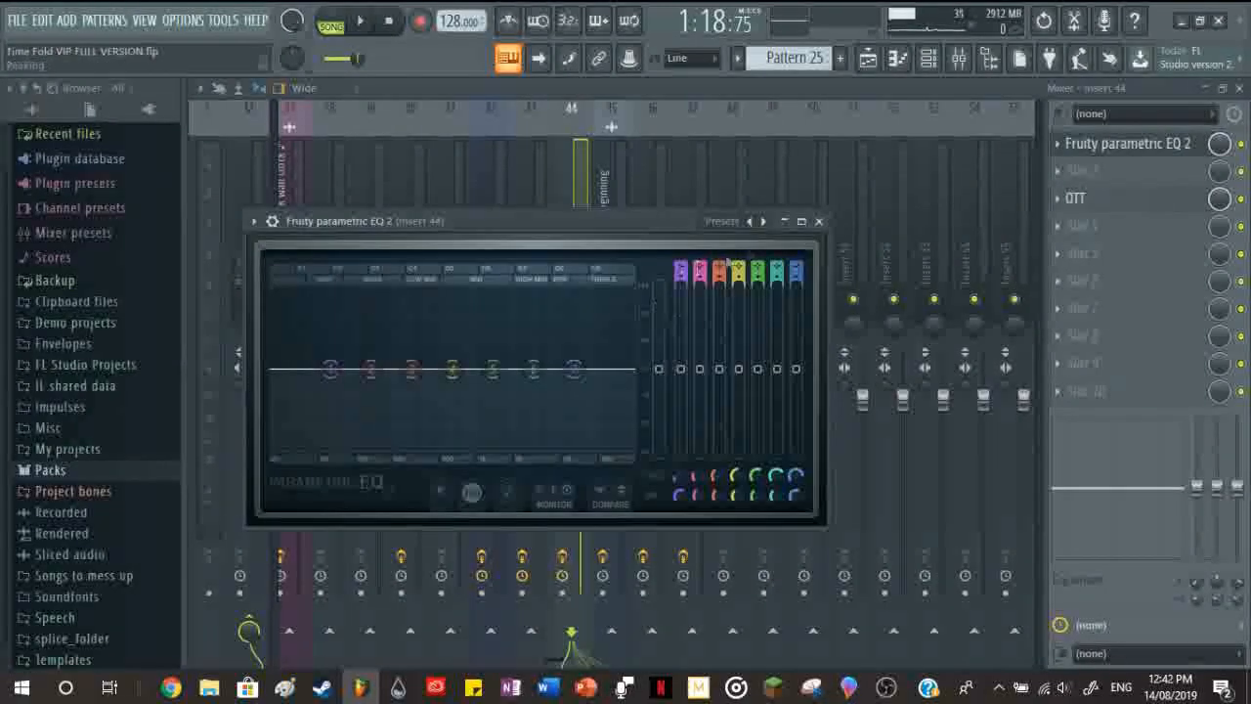
pyautogui.click(818, 222)
# Step: Open the OTT compressor on insert 44 and watch it while playing the soloed Track 22 vocals from bar 34
pyautogui.click(1131, 201)
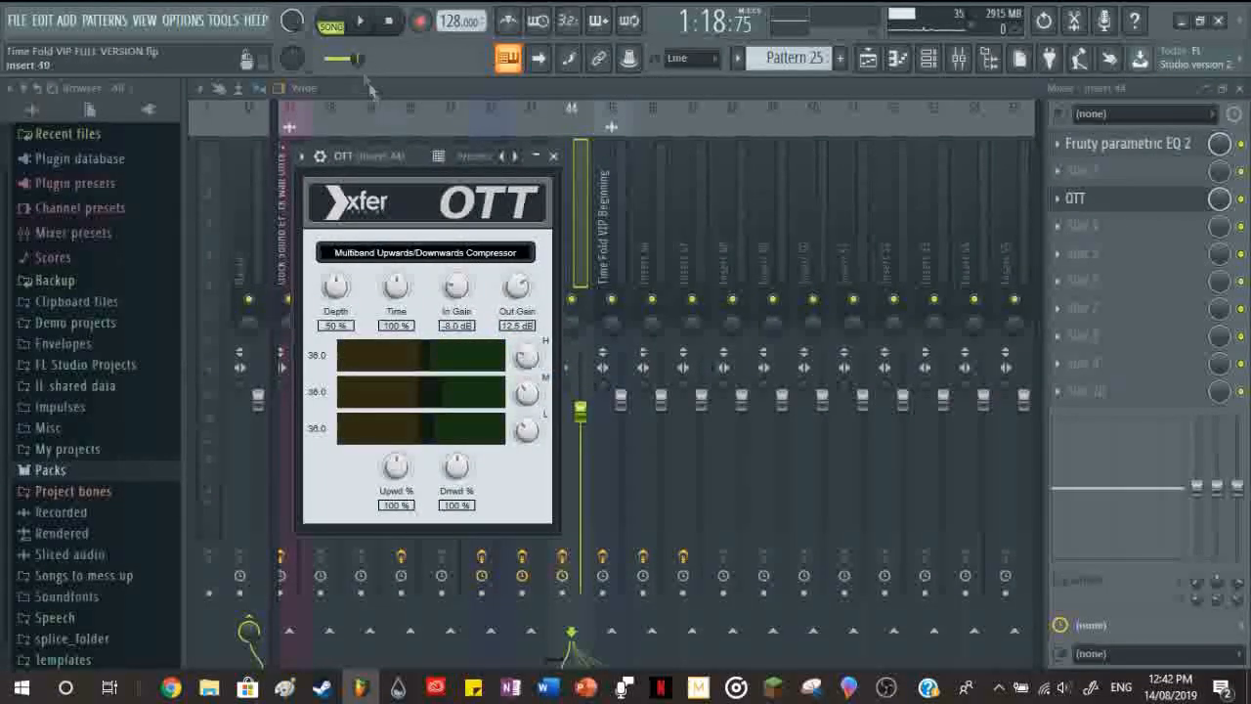
pyautogui.click(1241, 89)
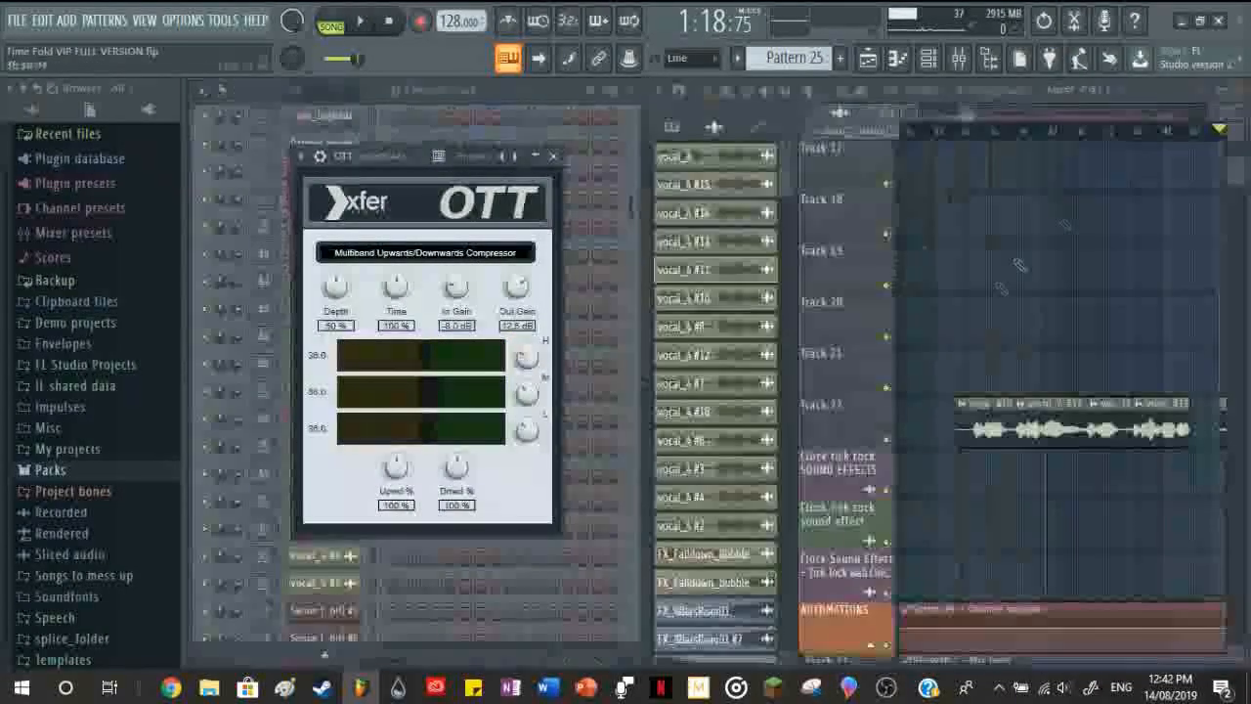
pyautogui.rightClick(884, 439)
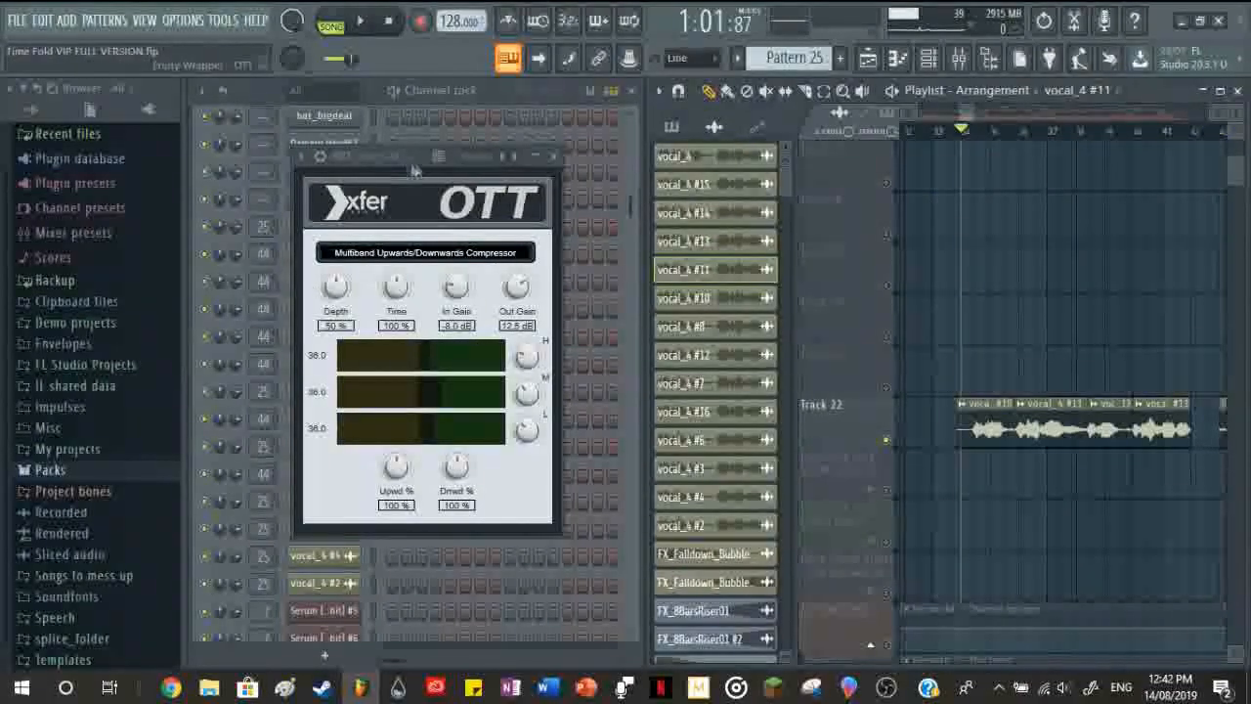
pyautogui.press('space')
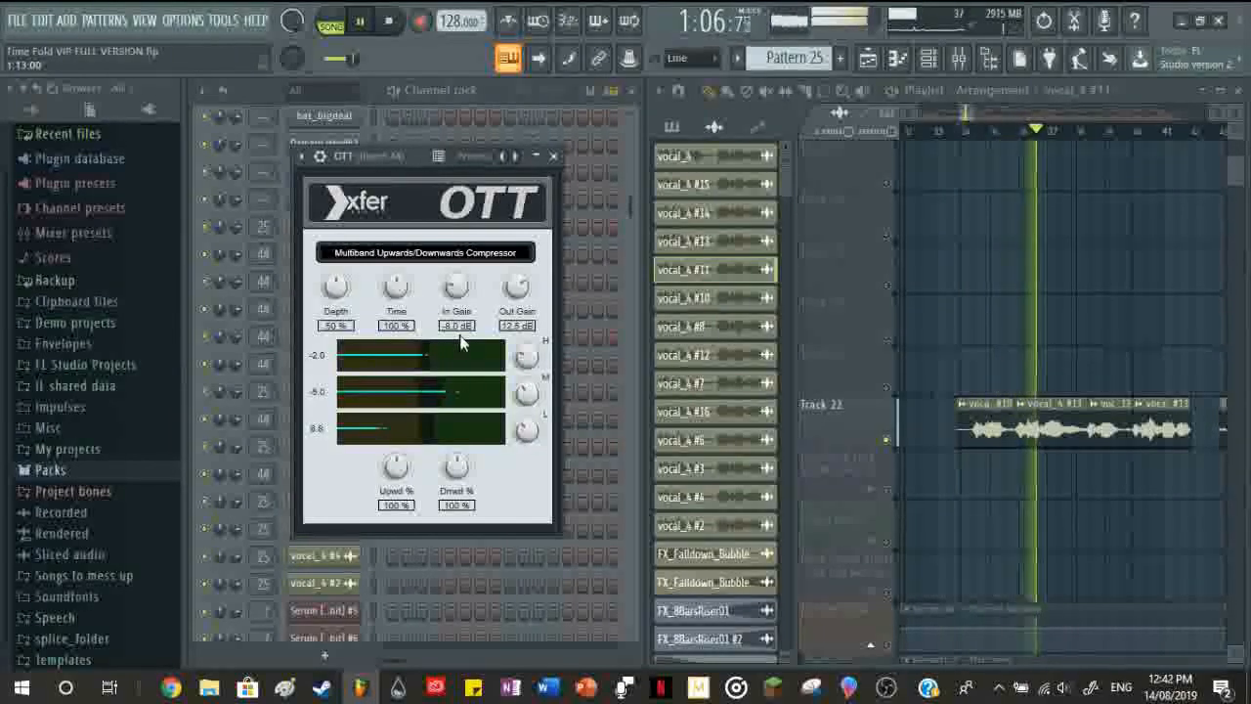
pyautogui.press('space')
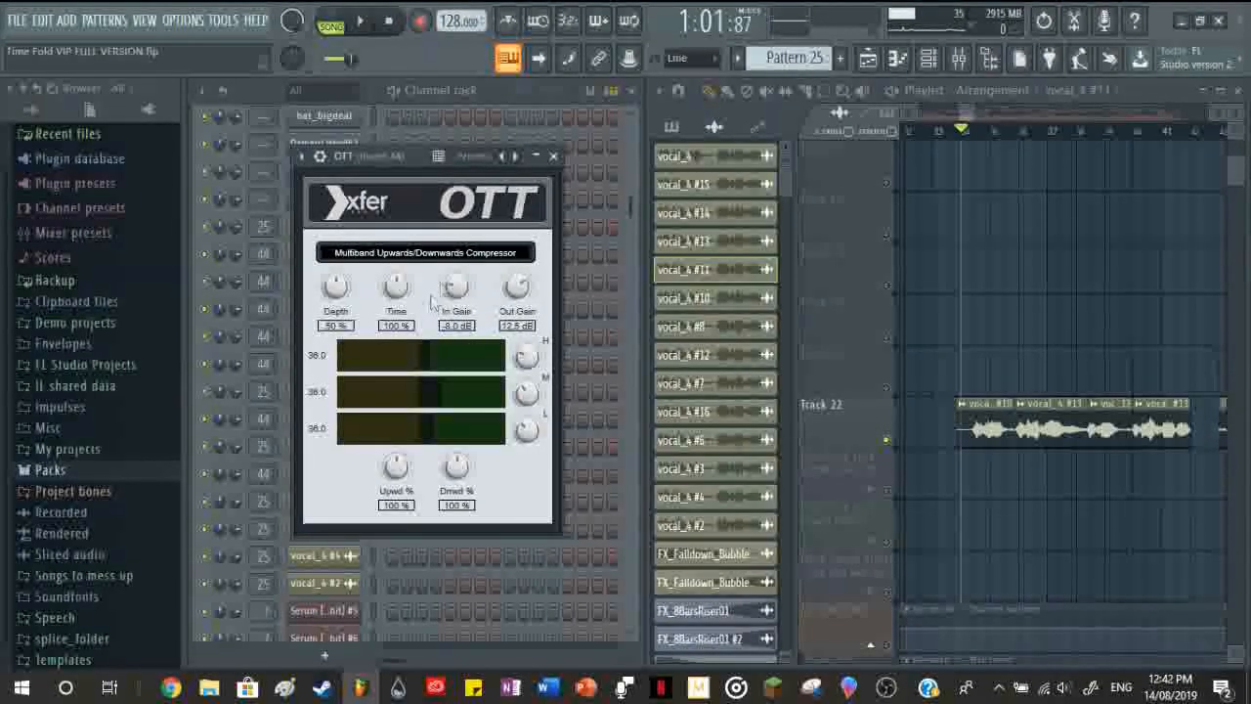
# Step: Close the OTT compressor and unsolo Track 22 so that all tracks are audible
pyautogui.click(553, 157)
pyautogui.scroll(-5, 879, 381)
pyautogui.rightClick(888, 389)
# Step: Place the playhead at bar 51, where the drop patterns on Tracks 4 to 8 start
pyautogui.scroll(7, 1173, 342)
pyautogui.scroll(5, 1138, 356)
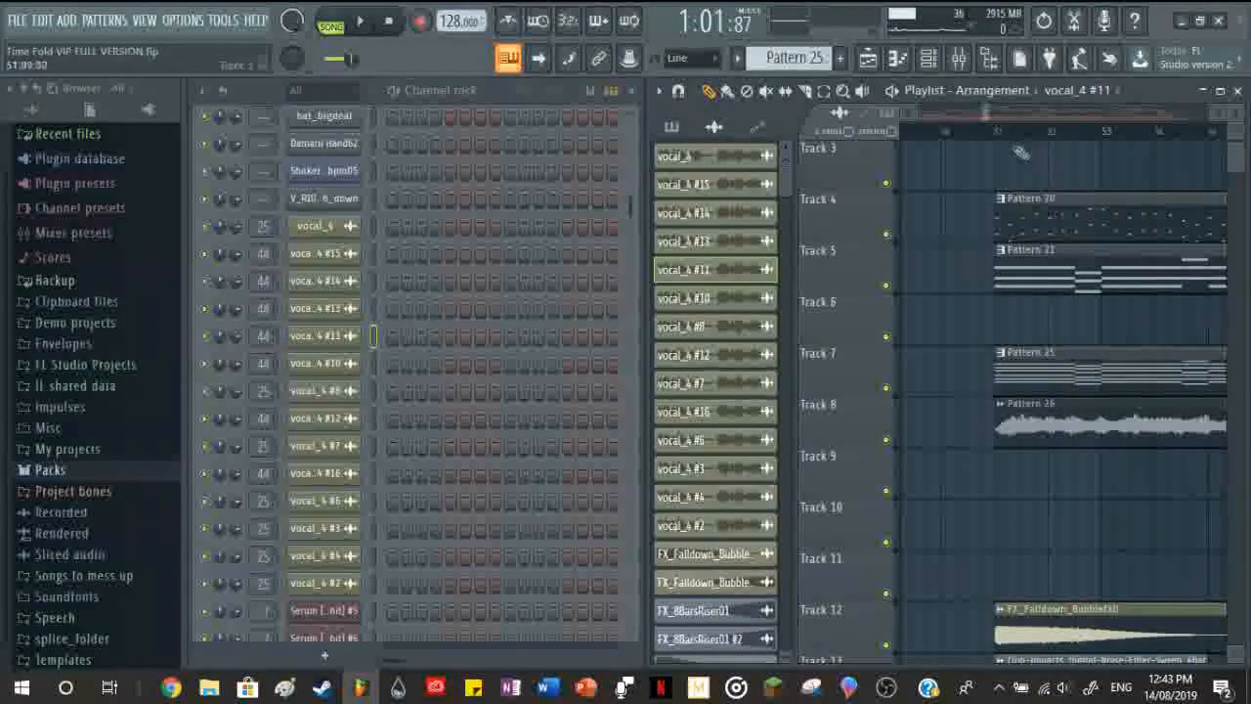
pyautogui.scroll(-5, 1052, 362)
pyautogui.scroll(2, 1052, 362)
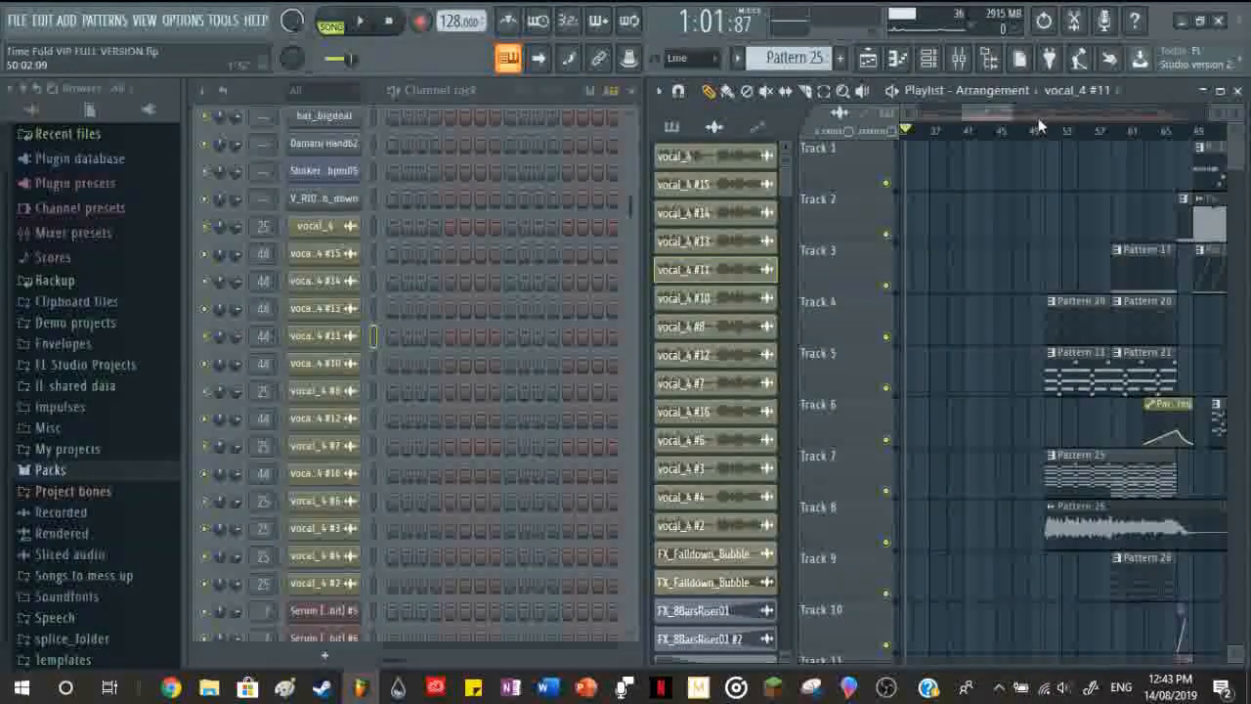
pyautogui.click(1048, 132)
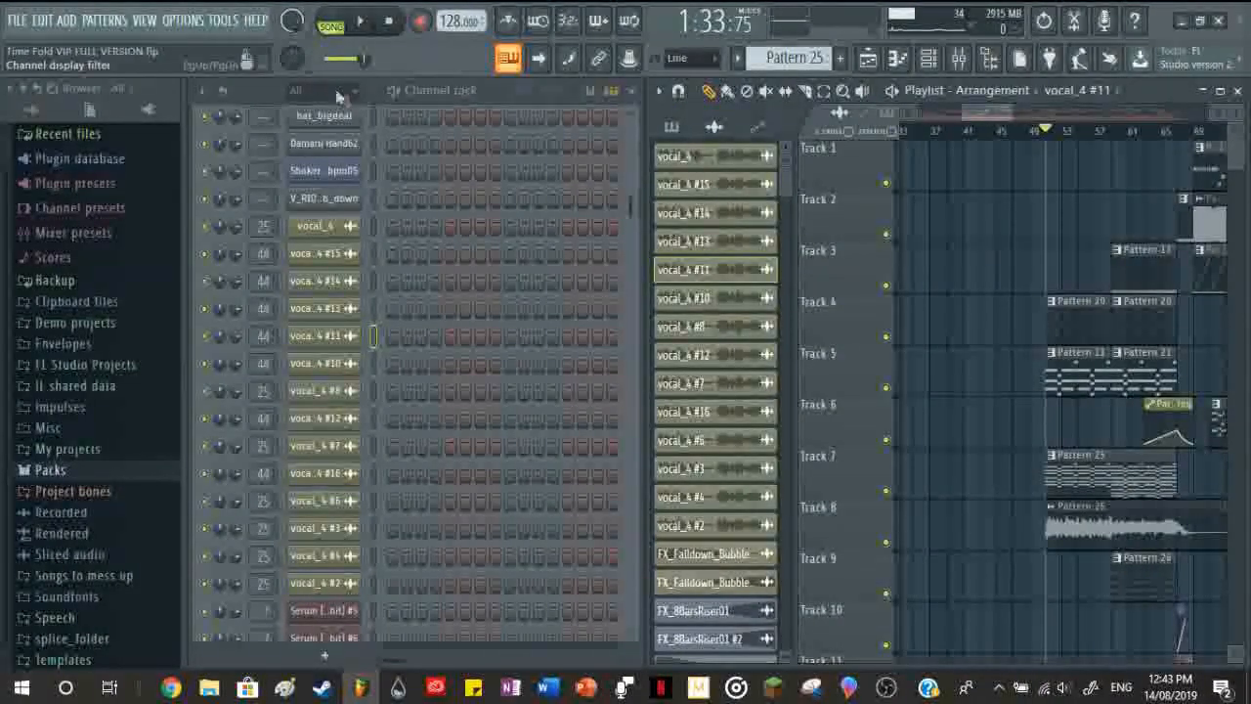
# Step: Select Pattern 20 on Track 4 at bar 51 and play it on its own in pattern mode
pyautogui.scroll(5, 1113, 294)
pyautogui.scroll(-3, 1011, 356)
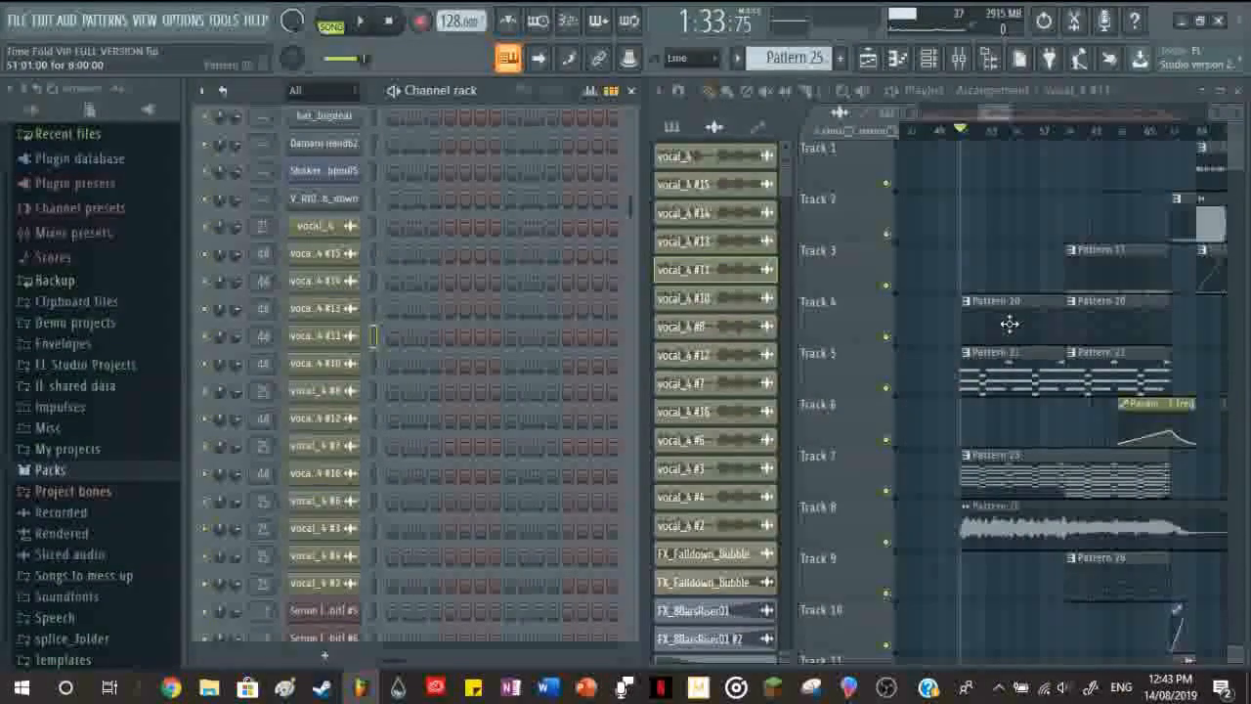
pyautogui.click(1008, 324)
pyautogui.scroll(-1, 455, 432)
pyautogui.scroll(-4, 452, 425)
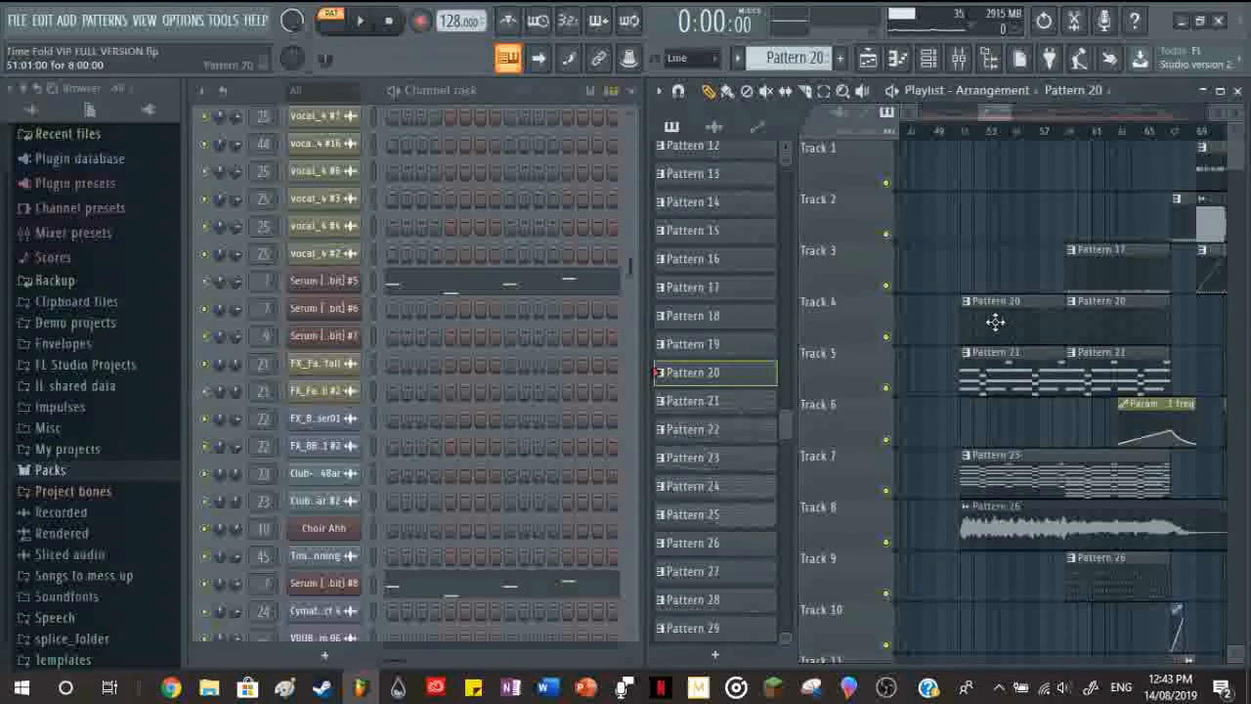
pyautogui.scroll(-2, 476, 387)
pyautogui.press('space')
pyautogui.scroll(2, 476, 387)
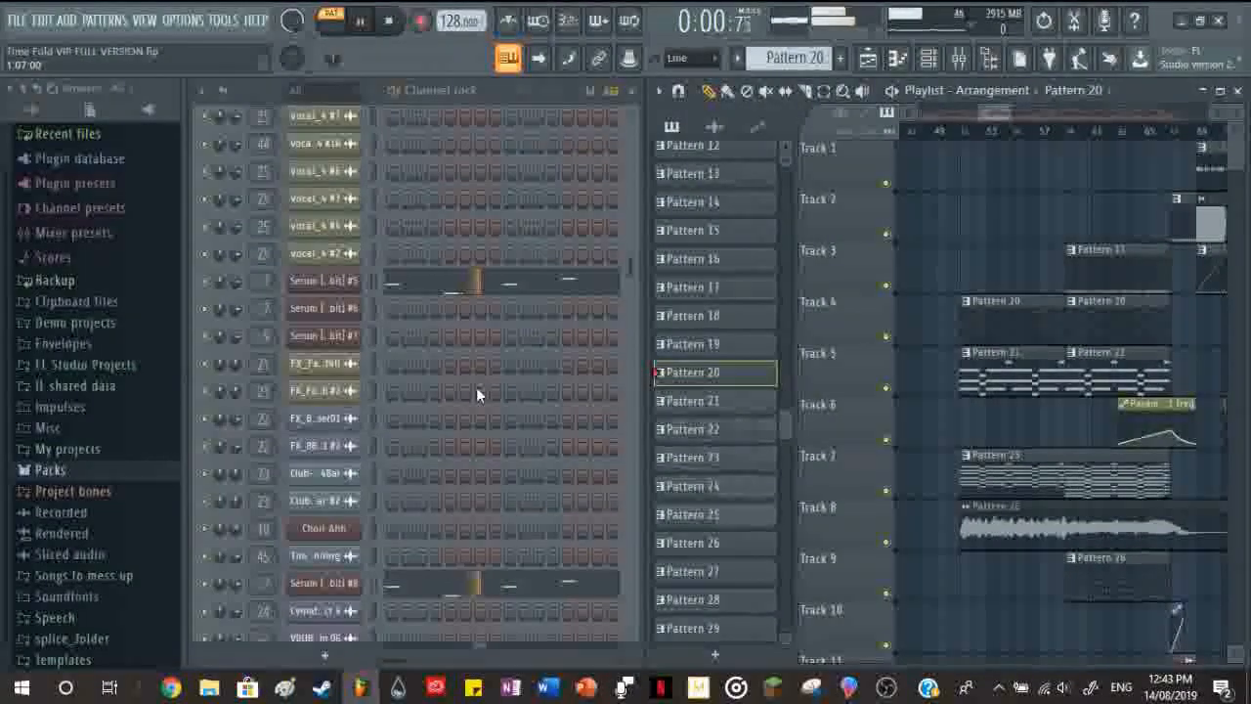
# Step: Inspect mixer insert 7 of the Serum #5 channel and its neighbouring Serum inserts while Pattern 20 plays, and close the mixer
pyautogui.click(252, 283)
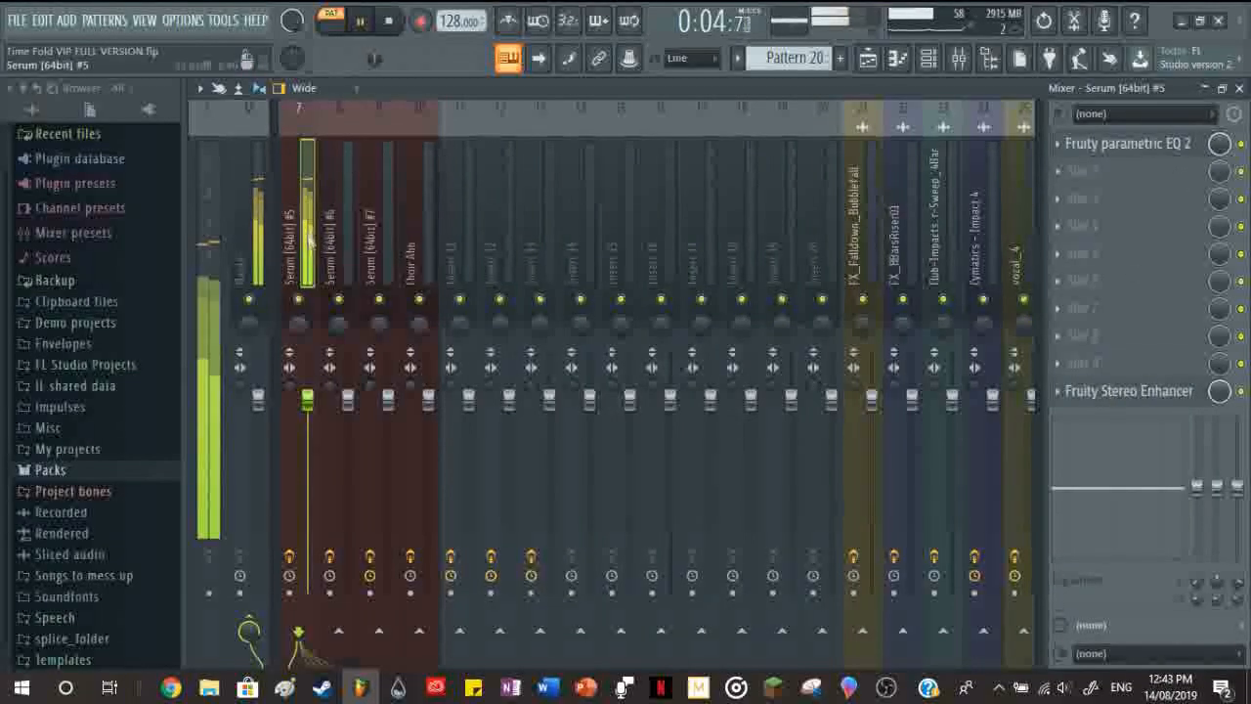
pyautogui.hscroll(2, 311, 239)
pyautogui.hscroll(-2, 205, 254)
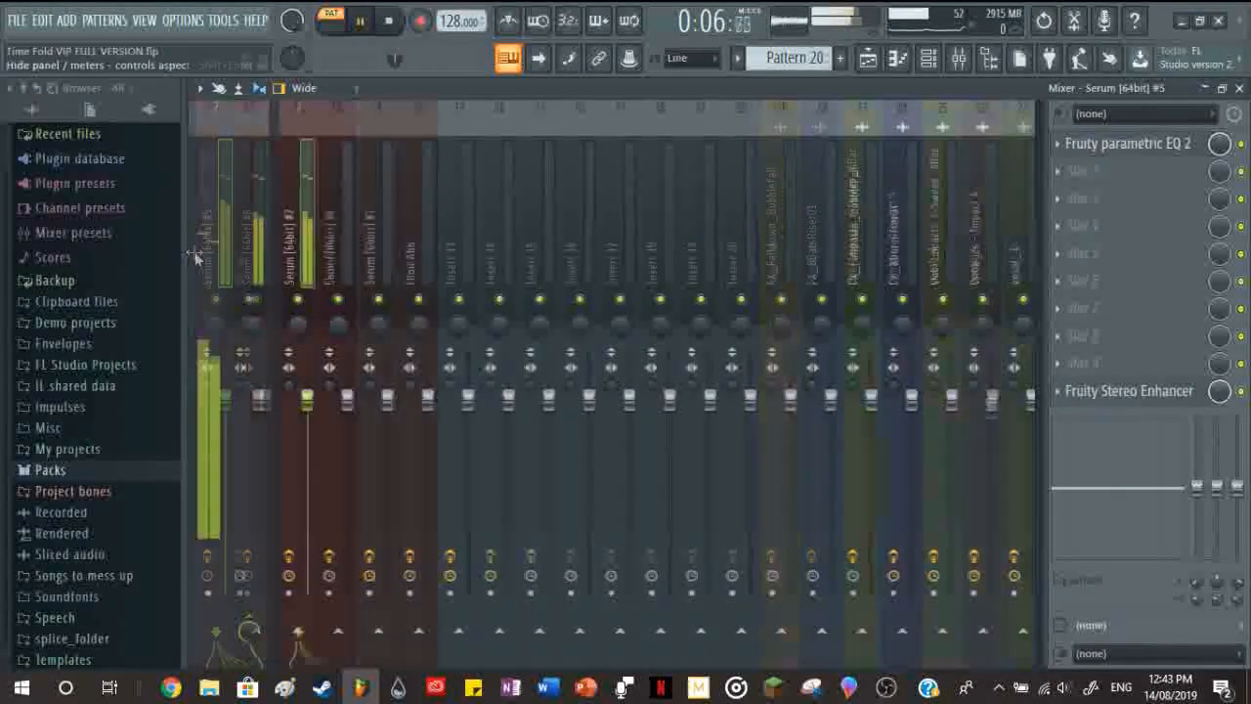
pyautogui.click(1239, 88)
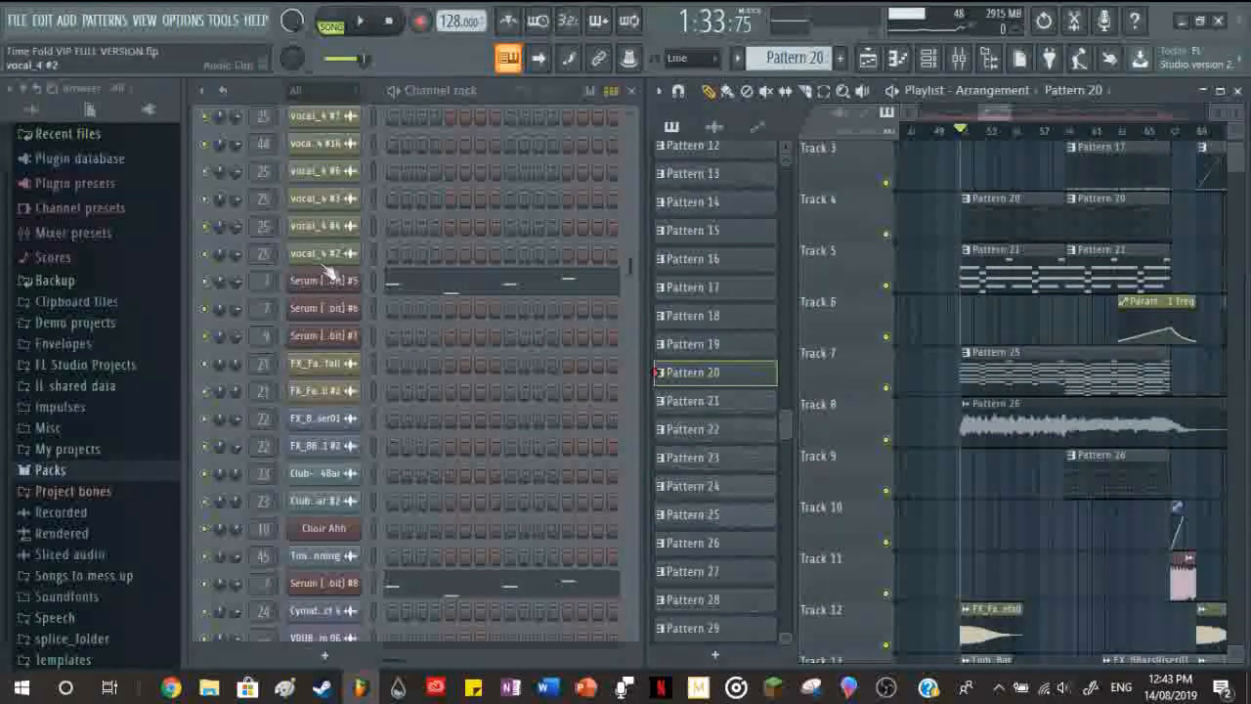
# Step: Select Pattern 21 on Track 5, play its Serum #6 chords alone in pattern mode, and stop playback
pyautogui.scroll(-2, 1002, 337)
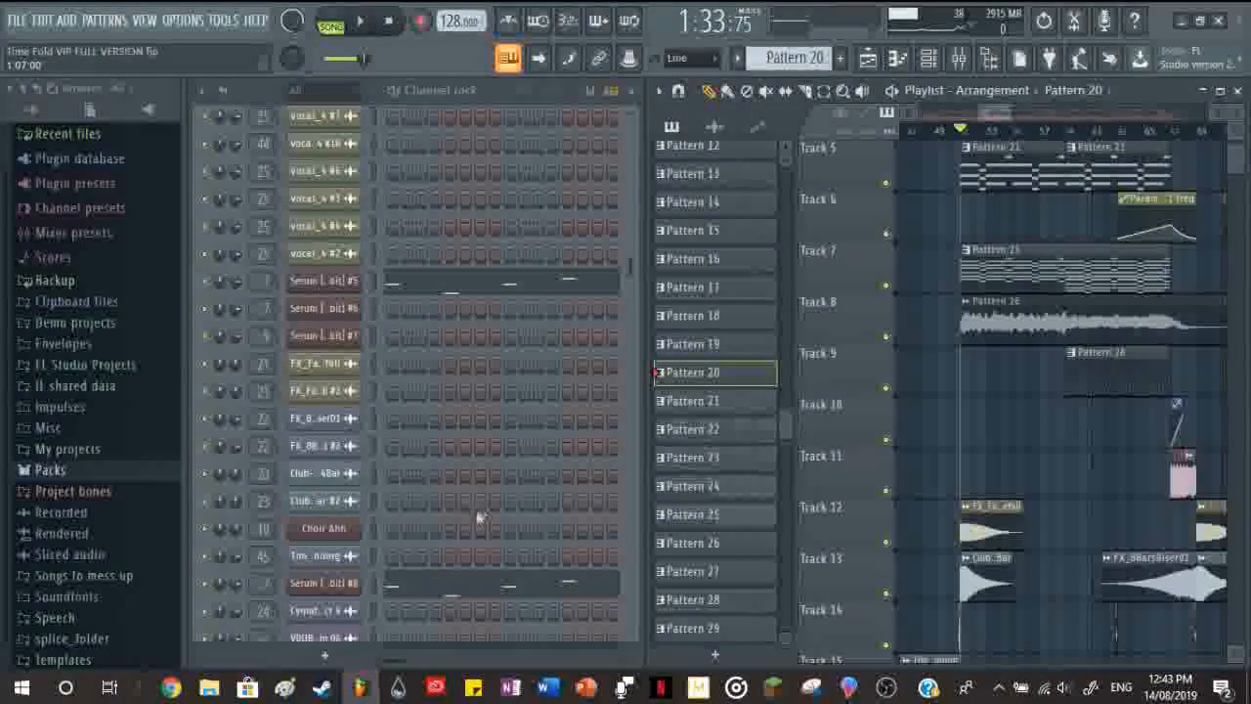
pyautogui.scroll(-3, 430, 508)
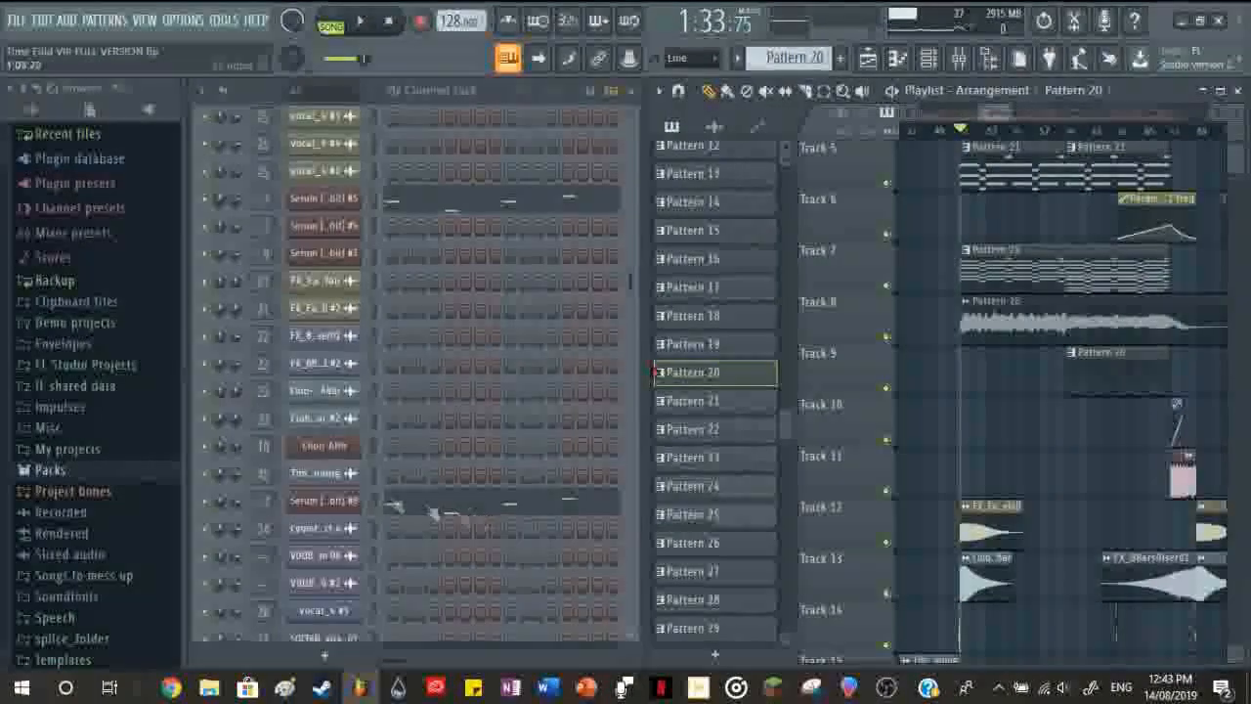
pyautogui.click(977, 186)
pyautogui.scroll(6, 436, 330)
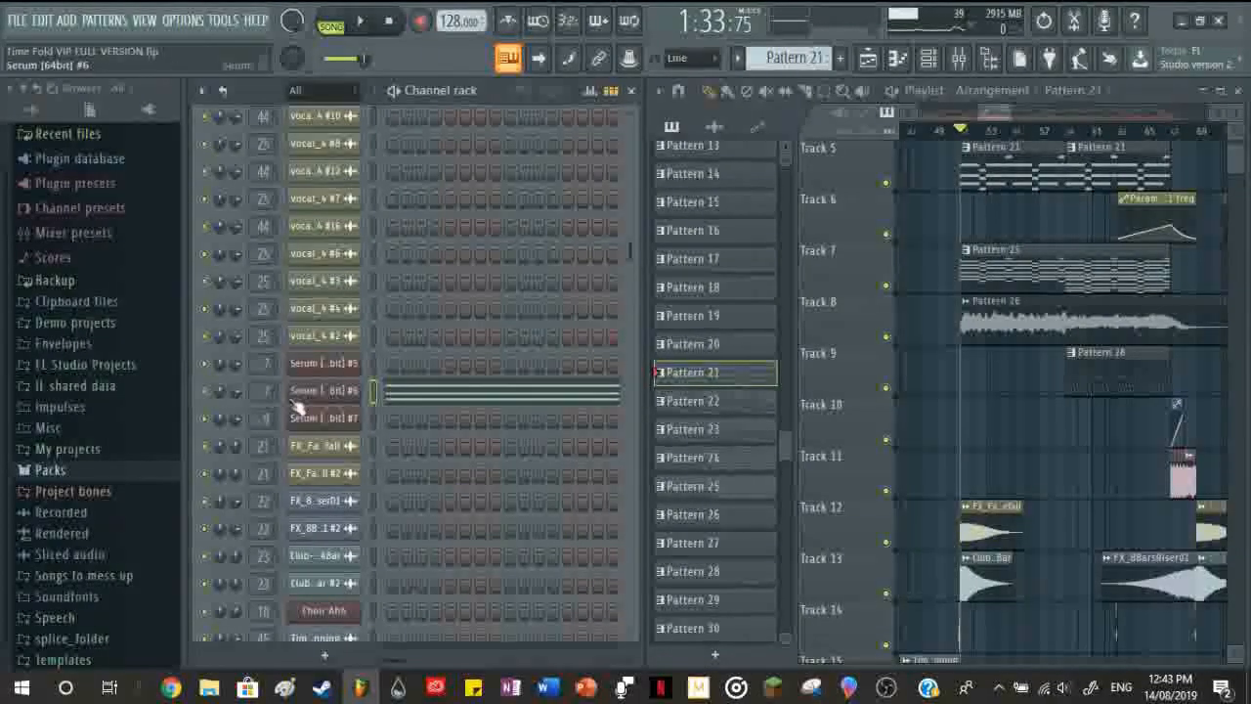
pyautogui.press('space')
pyautogui.click(333, 26)
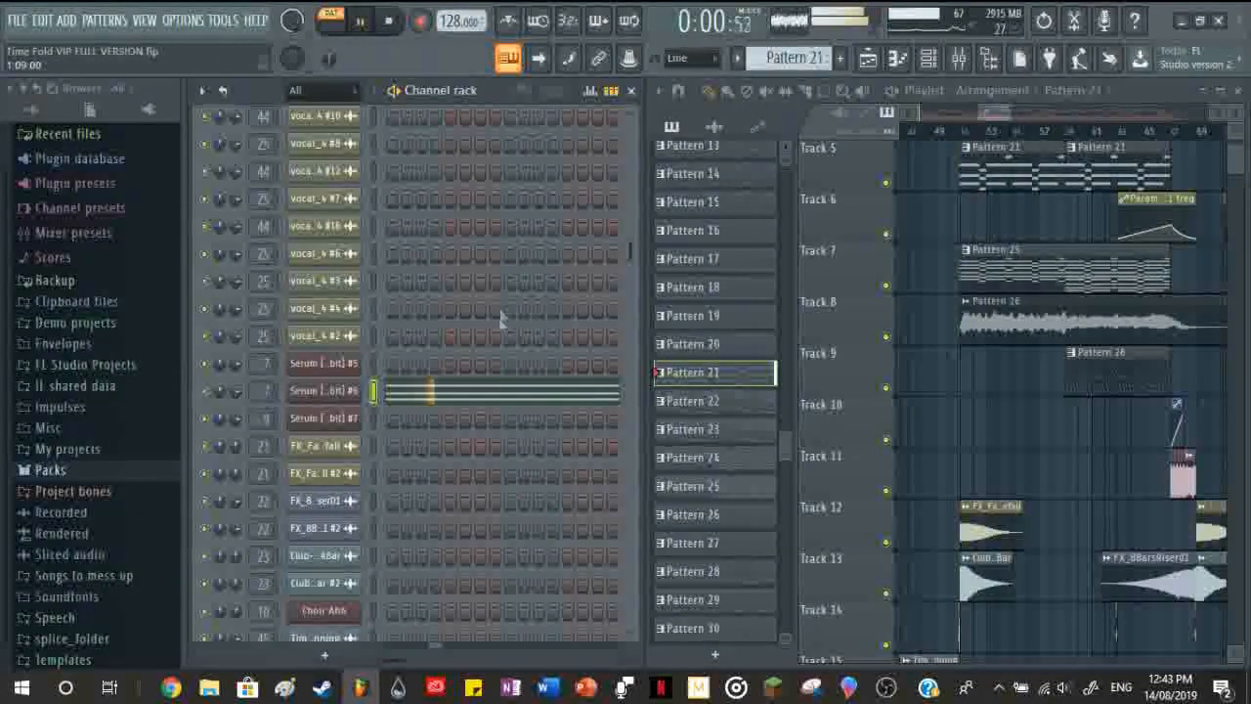
pyautogui.press('space')
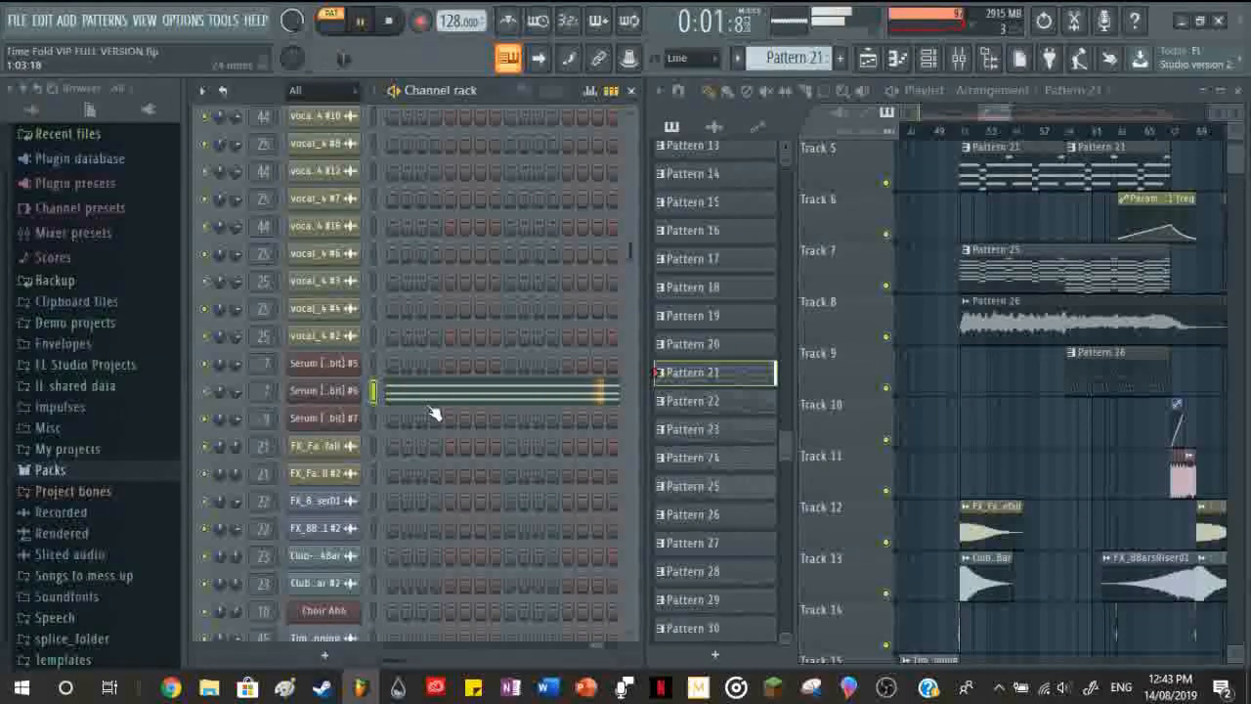
pyautogui.press('space')
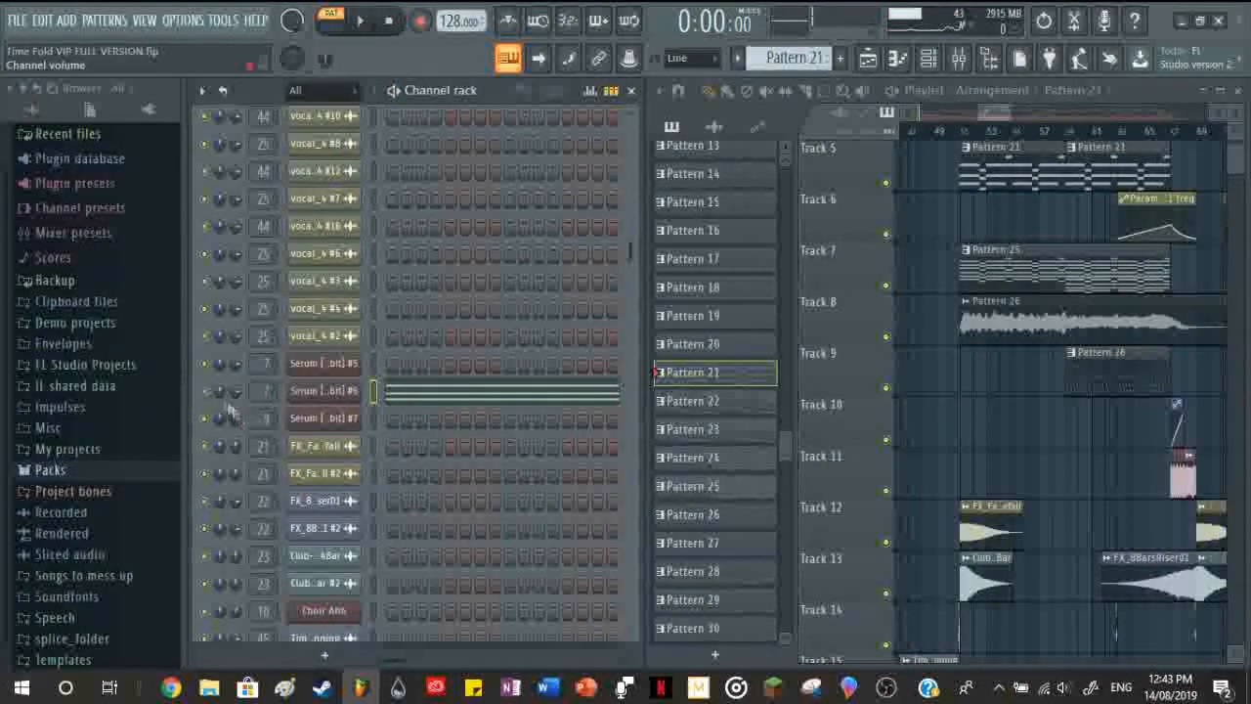
# Step: Check Pattern 25 on Track 7, return to Pattern 21, and open its Serum #6 notes in the piano roll
pyautogui.scroll(2, 1075, 376)
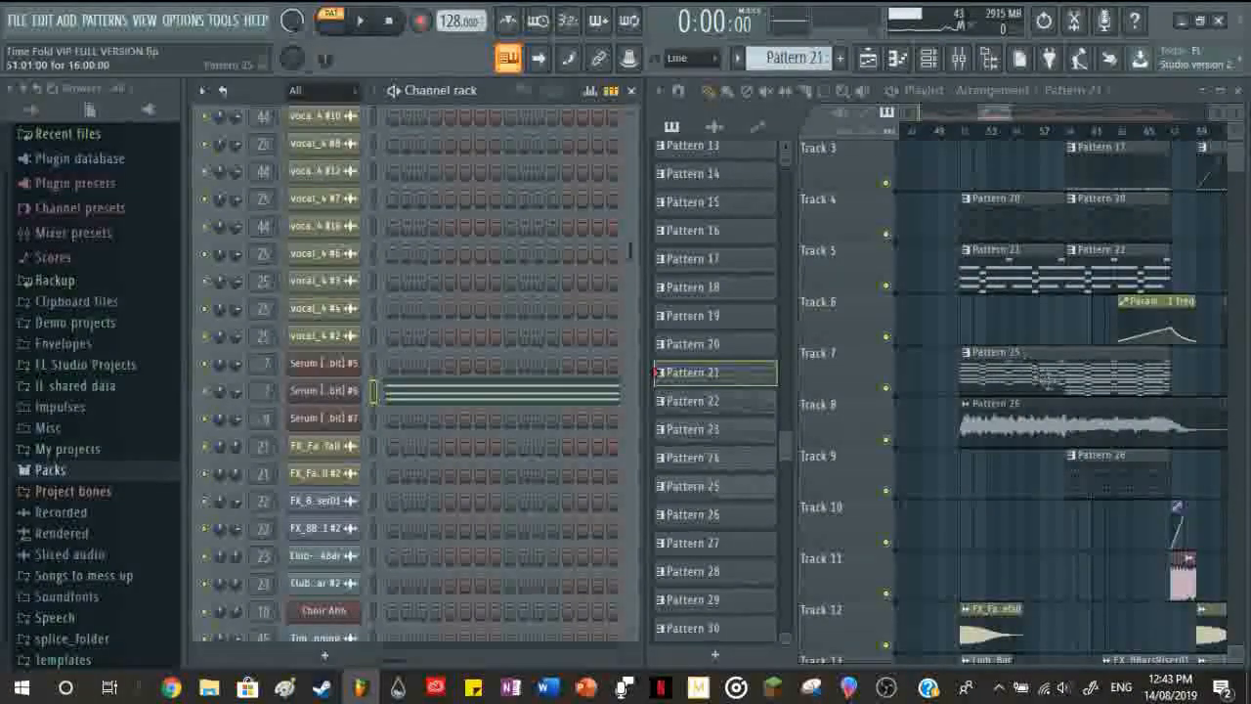
pyautogui.click(1075, 376)
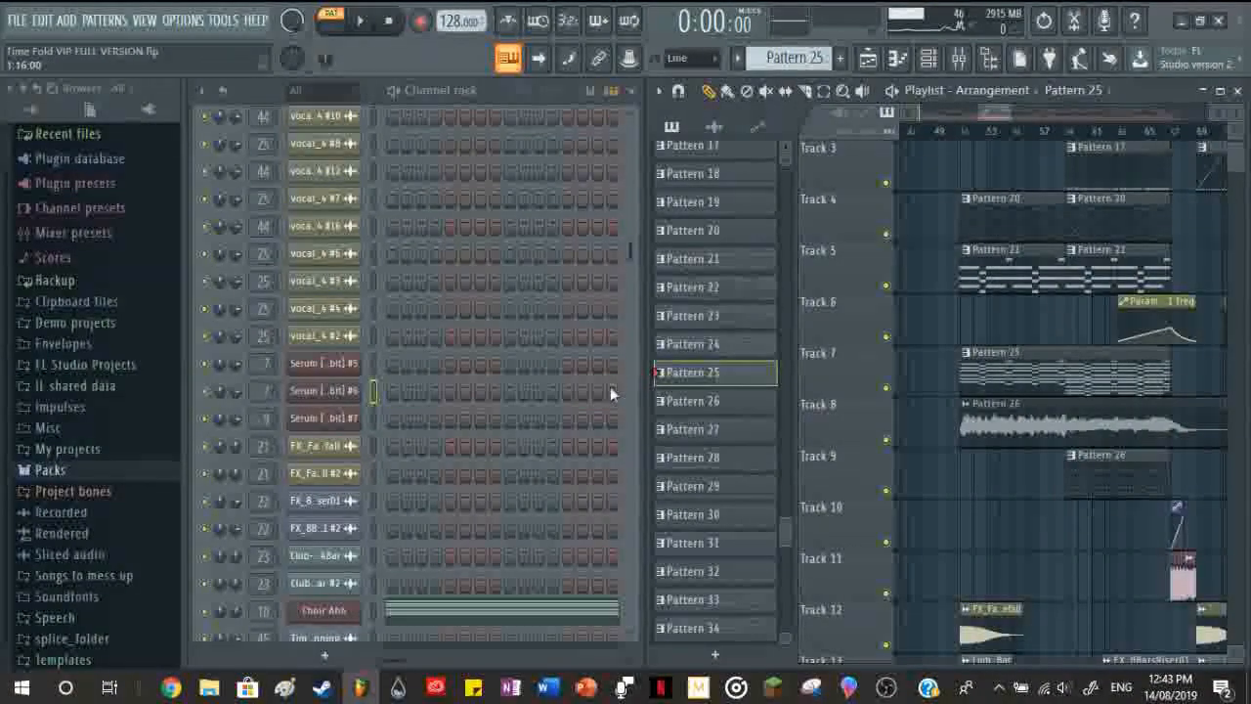
pyautogui.click(997, 271)
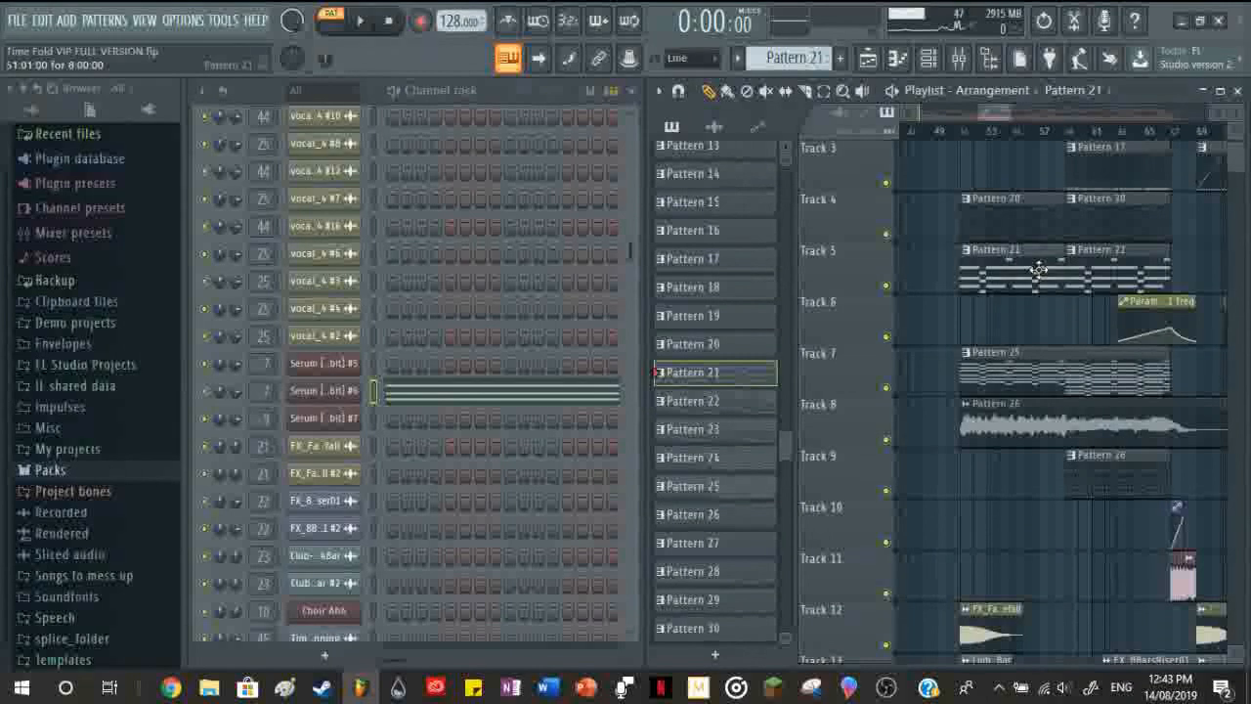
pyautogui.click(561, 393)
# Step: Audition the C6, E6 and G5 keys against the first chords in the Serum #6 piano roll
pyautogui.scroll(-4, 561, 362)
pyautogui.scroll(-3, 561, 336)
pyautogui.scroll(5, 411, 464)
pyautogui.click(235, 319)
pyautogui.click(236, 250)
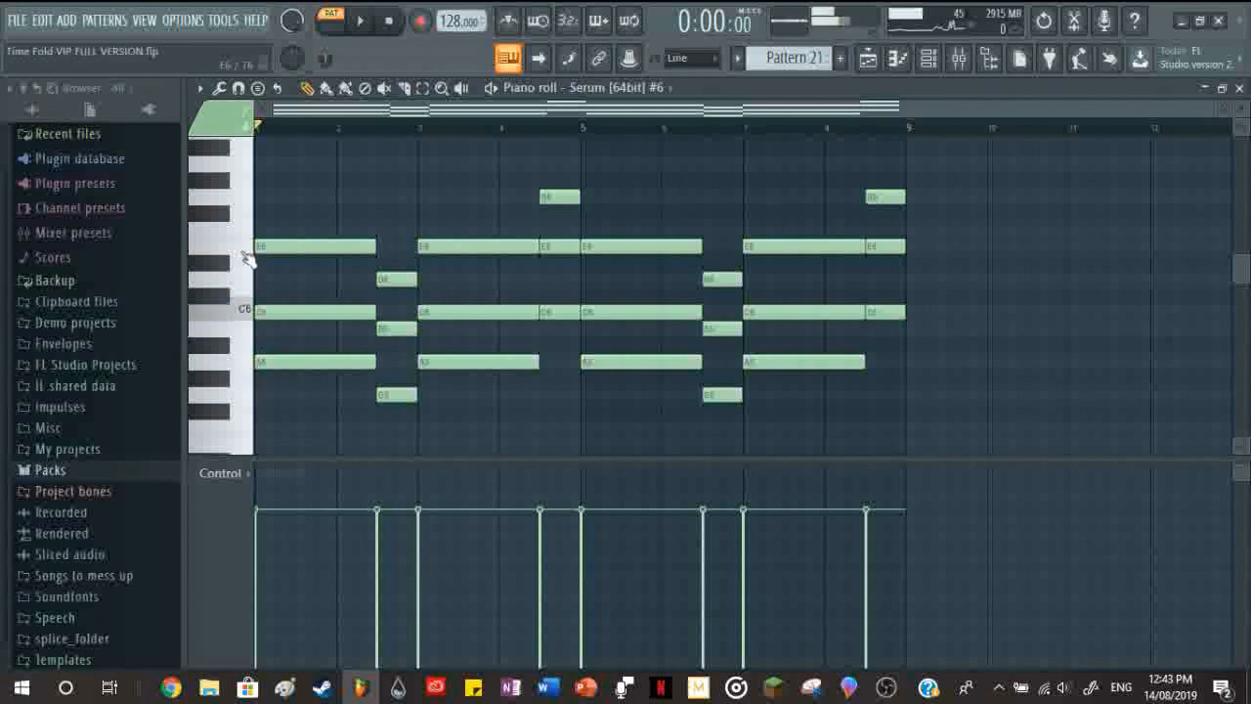
pyautogui.press('space')
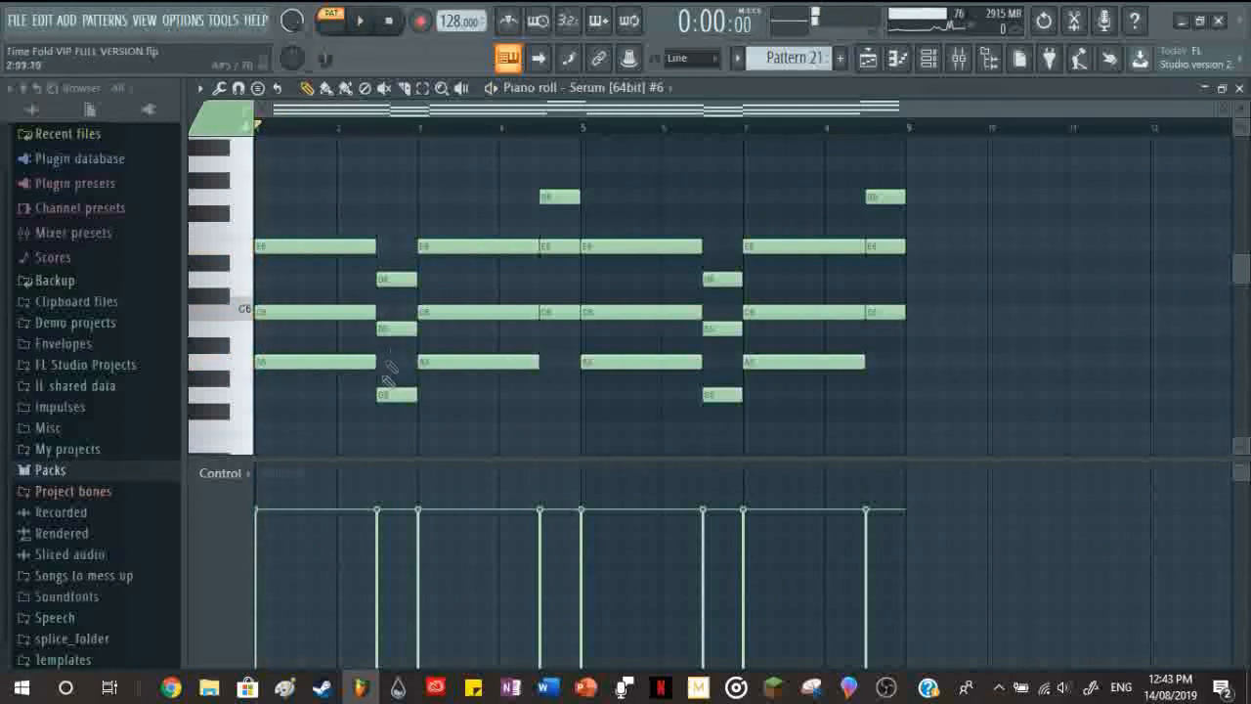
pyautogui.scroll(-2, 381, 366)
pyautogui.click(239, 345)
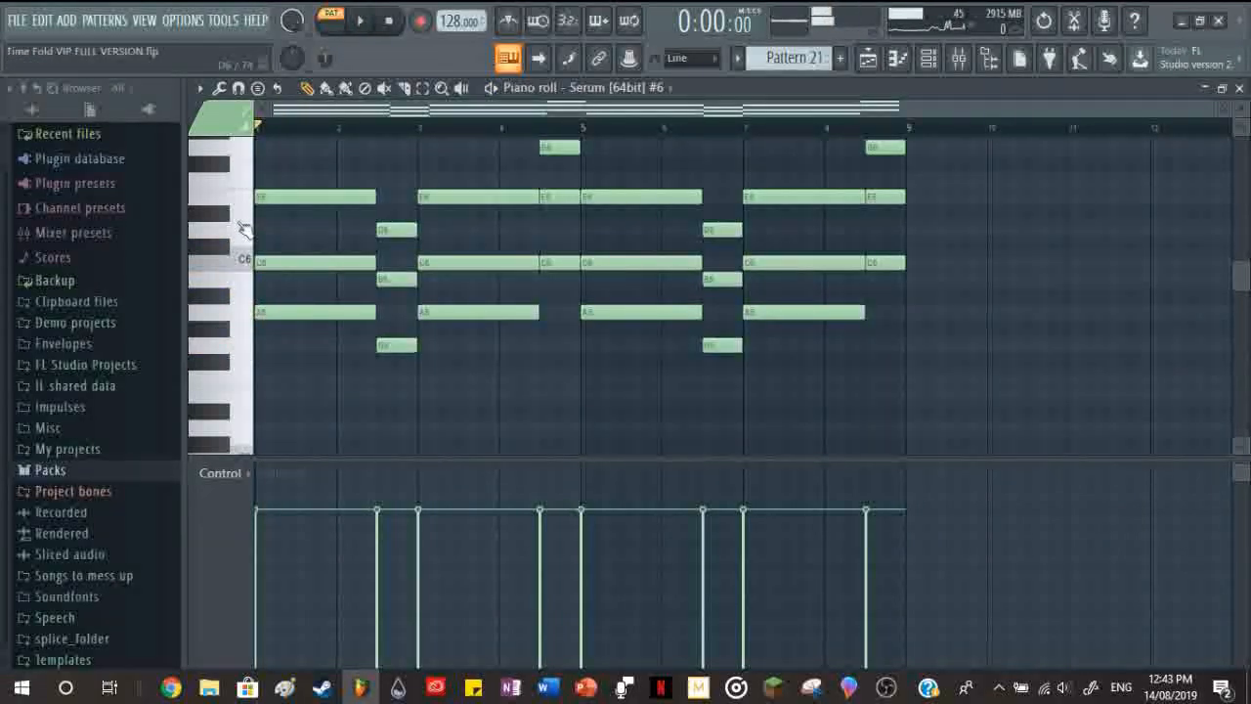
# Step: Audition the E6 and G6 keys that form the higher chord in the Serum #6 piano roll
pyautogui.scroll(4, 461, 411)
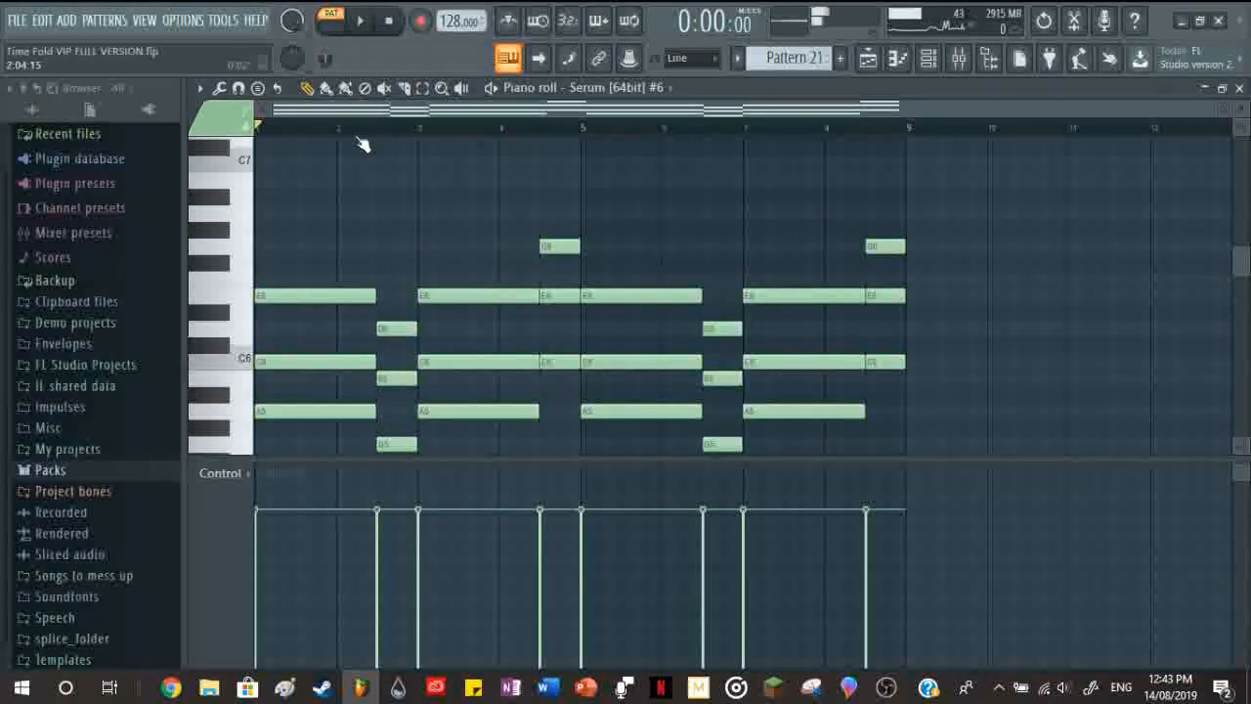
pyautogui.scroll(-6, 385, 322)
pyautogui.scroll(4, 424, 314)
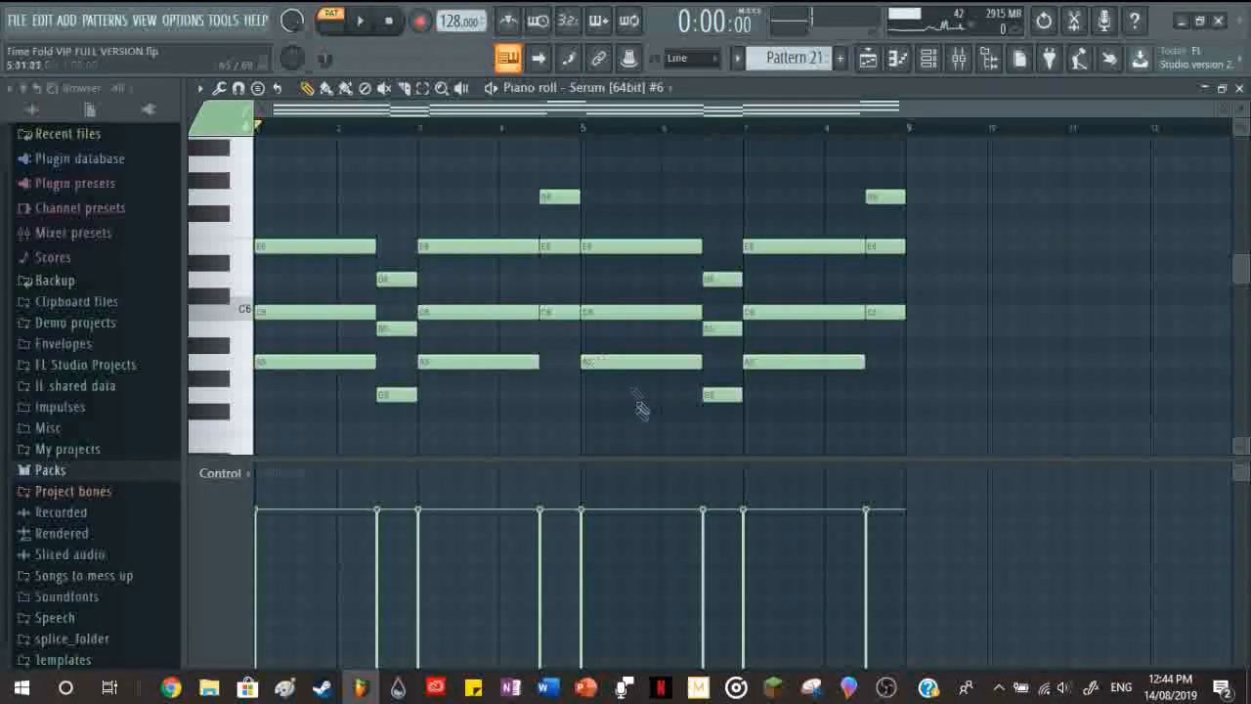
pyautogui.scroll(2, 533, 411)
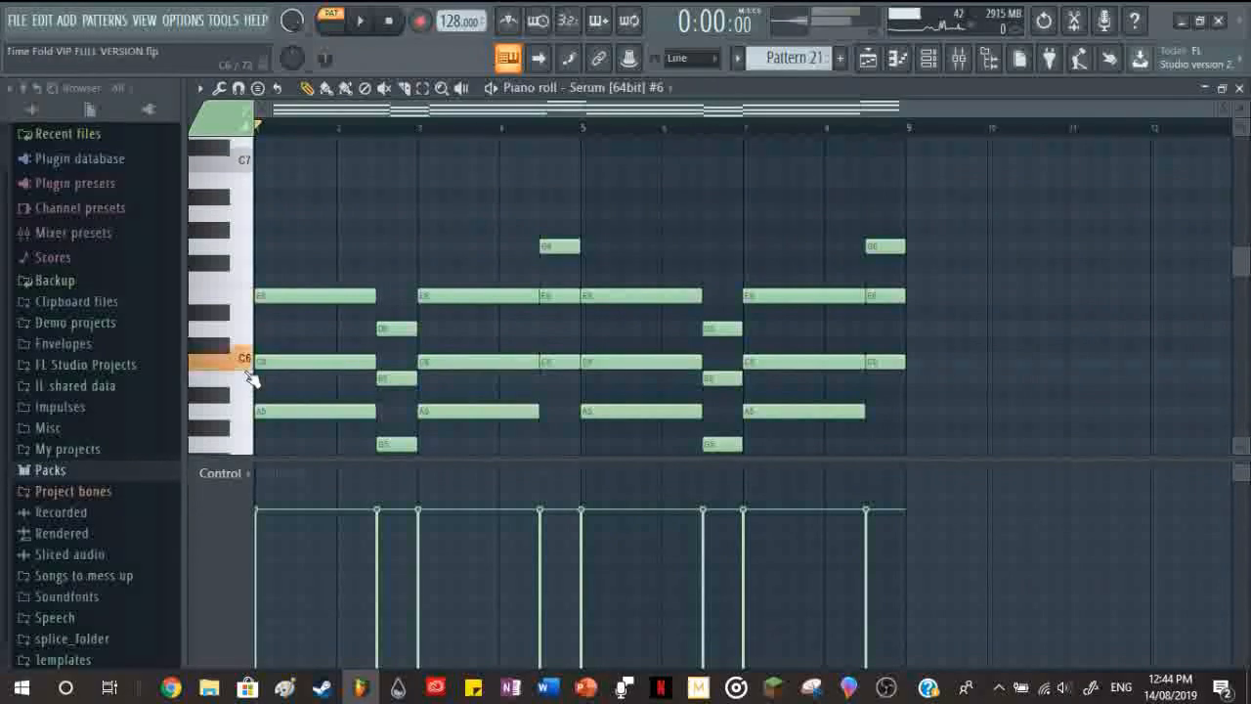
pyautogui.click(238, 298)
pyautogui.click(239, 250)
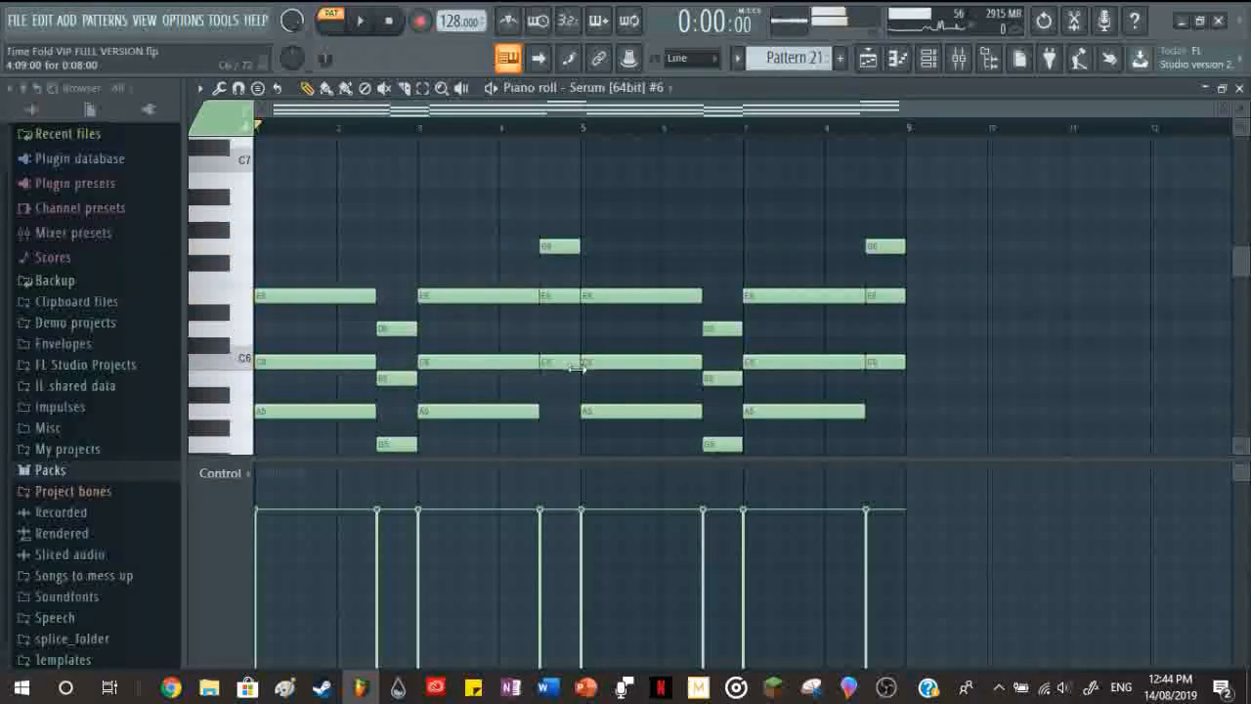
# Step: Place the playhead at the G6 chord midway through bar 4, reset it to the start, and close the piano roll
pyautogui.click(541, 130)
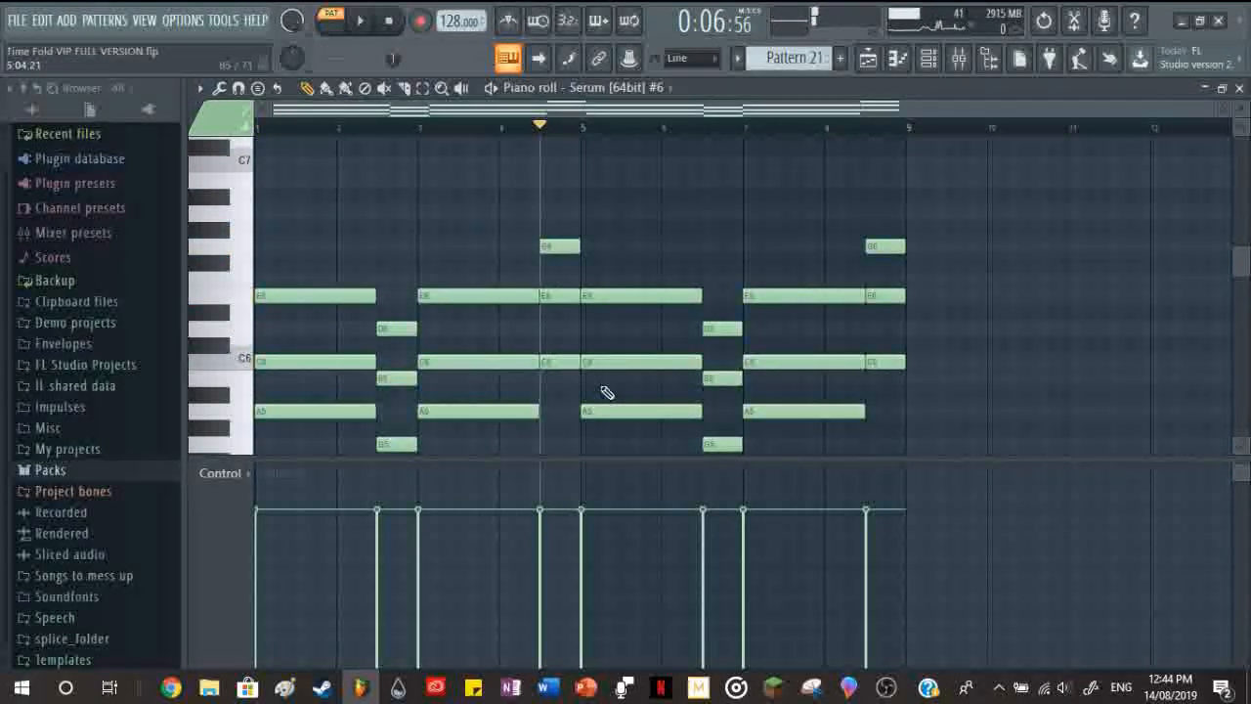
pyautogui.click(388, 20)
pyautogui.scroll(-2, 361, 343)
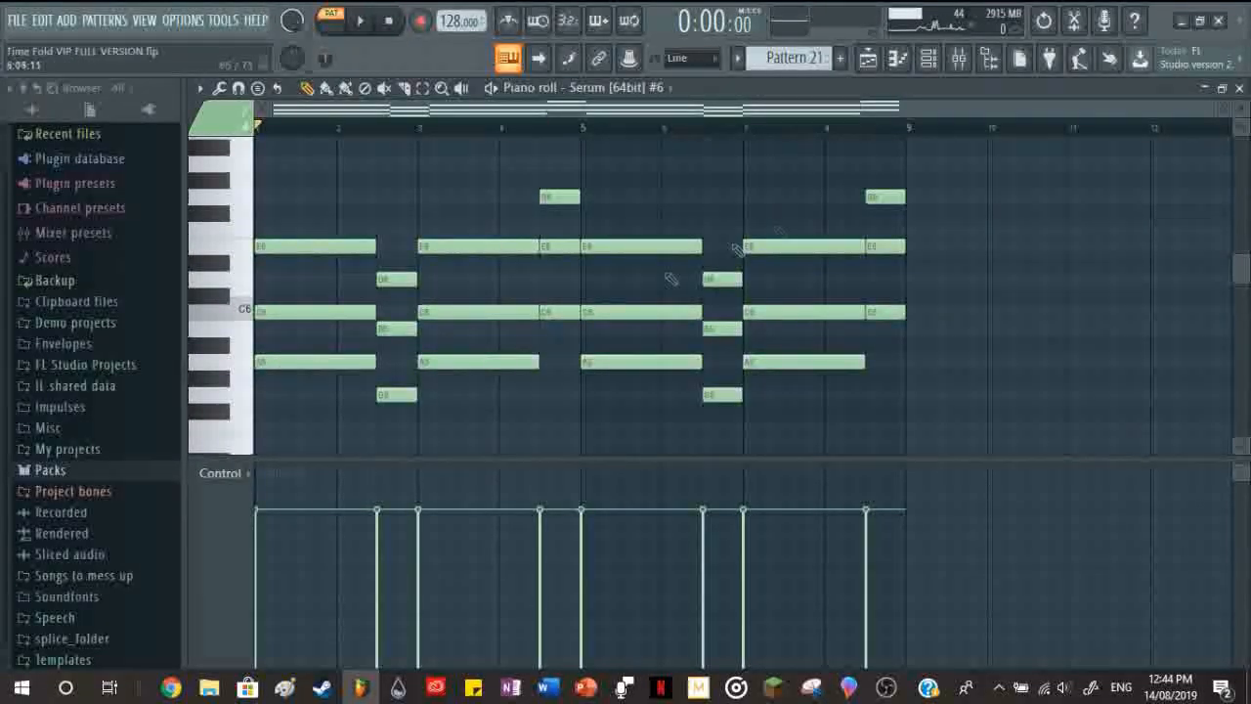
pyautogui.click(1239, 89)
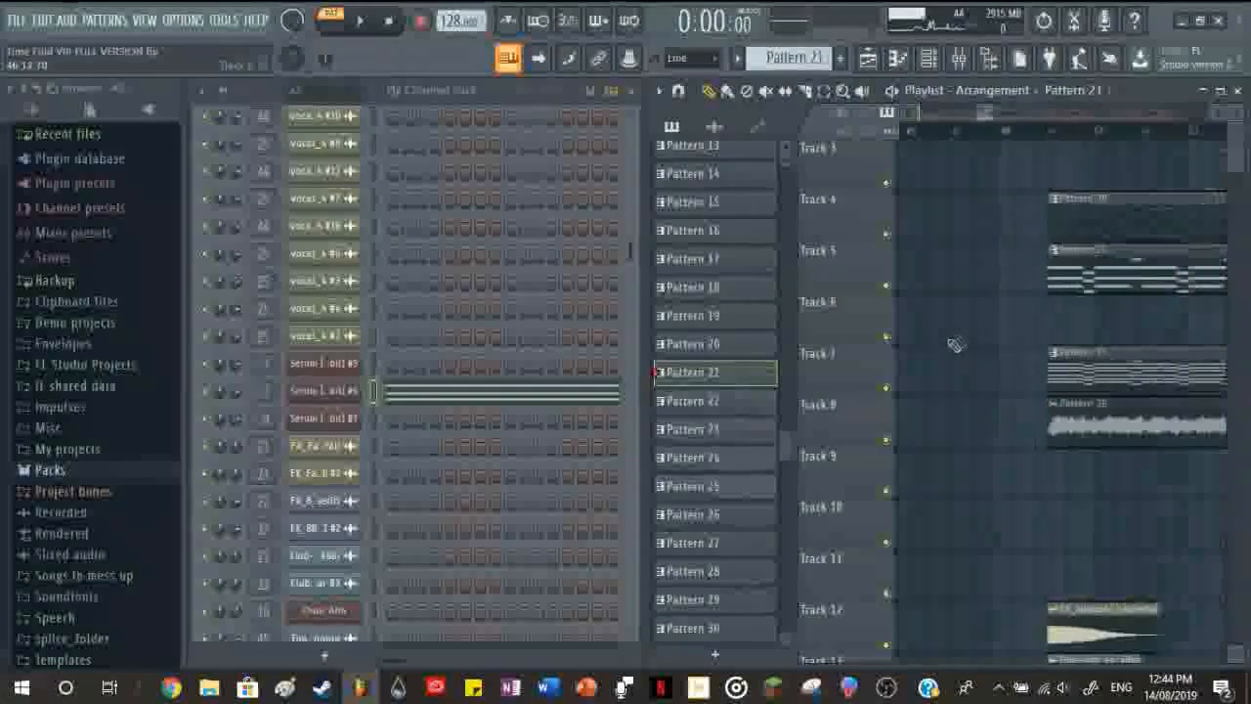
# Step: Compare the Pattern 25 clip on Track 7 with the Pattern 21 clip on Track 5 in the playlist
pyautogui.scroll(-5, 945, 308)
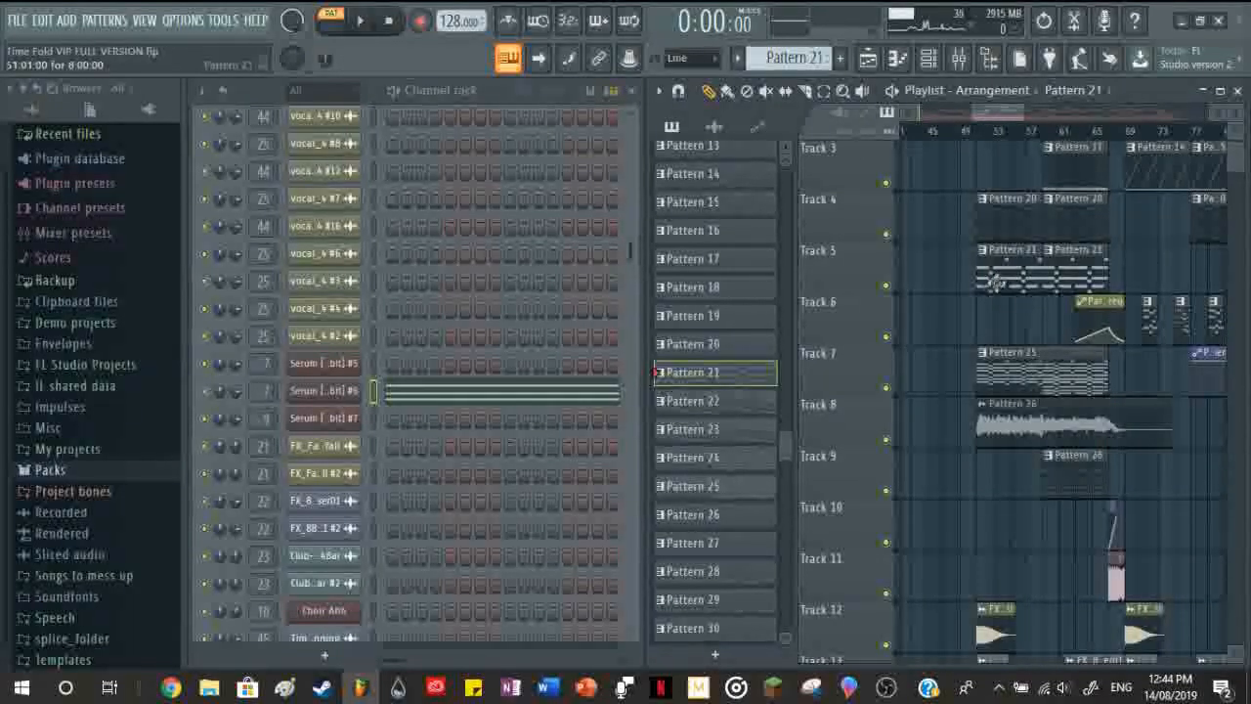
pyautogui.scroll(3, 975, 344)
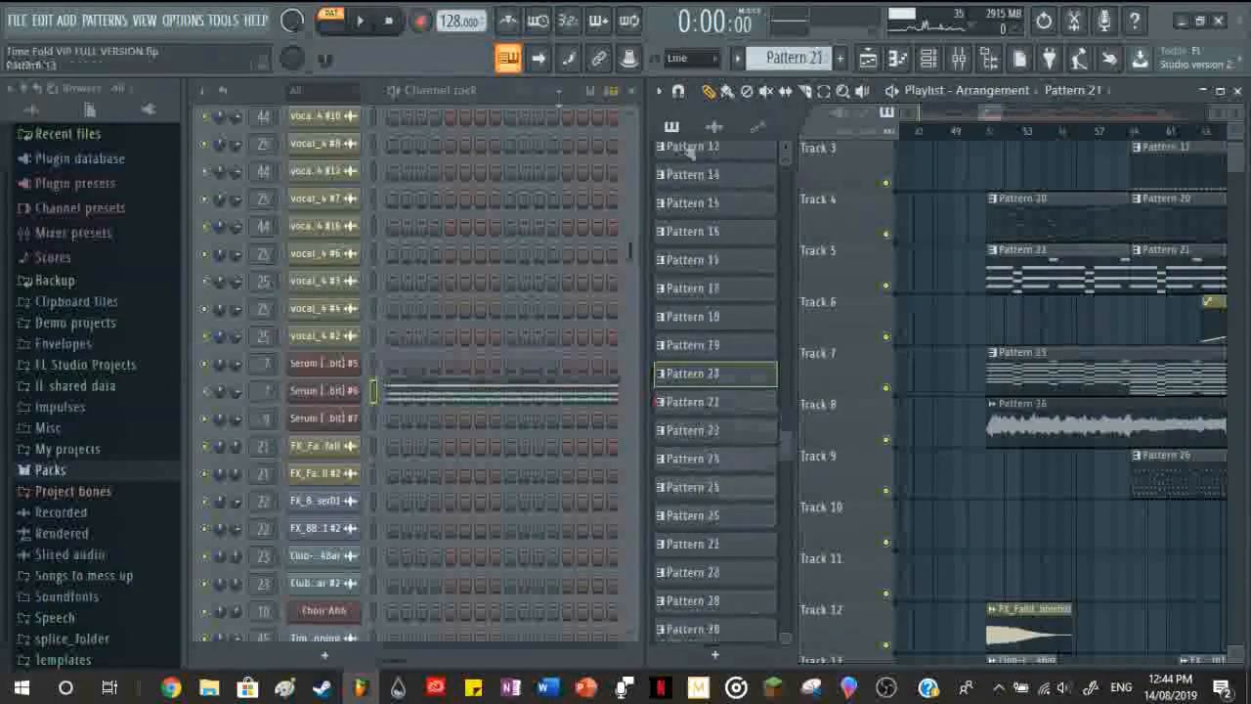
pyautogui.scroll(-3, 1067, 332)
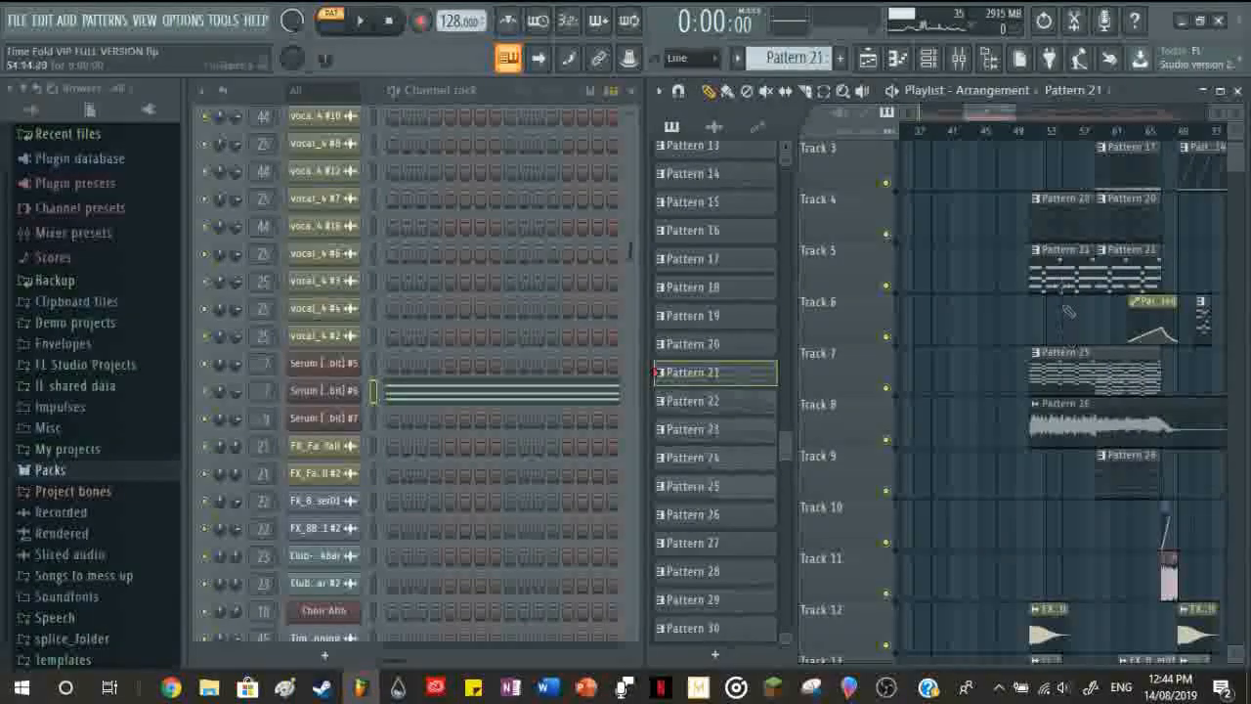
pyautogui.scroll(3, 1046, 391)
pyautogui.click(1083, 368)
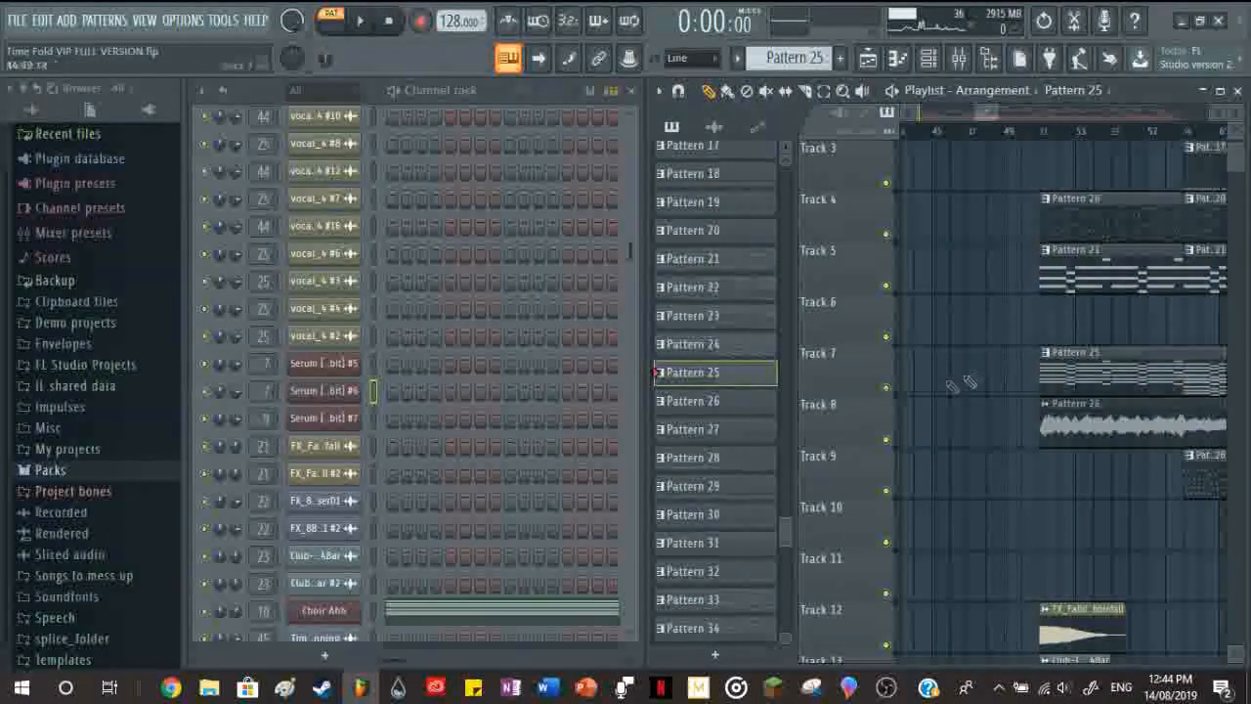
pyautogui.click(1082, 276)
pyautogui.scroll(-3, 972, 412)
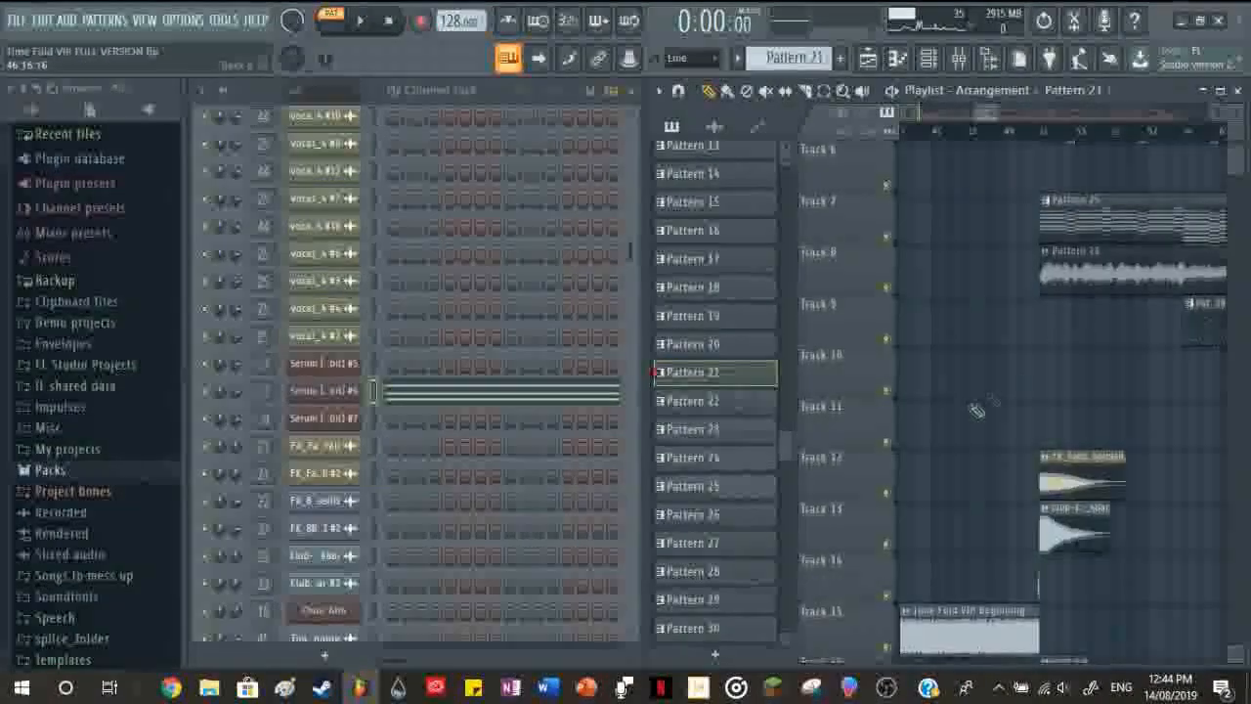
# Step: Select Pattern 25's Choir Ahh channel, inspect the effects on its mixer insert 10, and close the mixer
pyautogui.click(1121, 234)
pyautogui.scroll(-3, 570, 459)
pyautogui.click(374, 453)
pyautogui.doubleClick(262, 446)
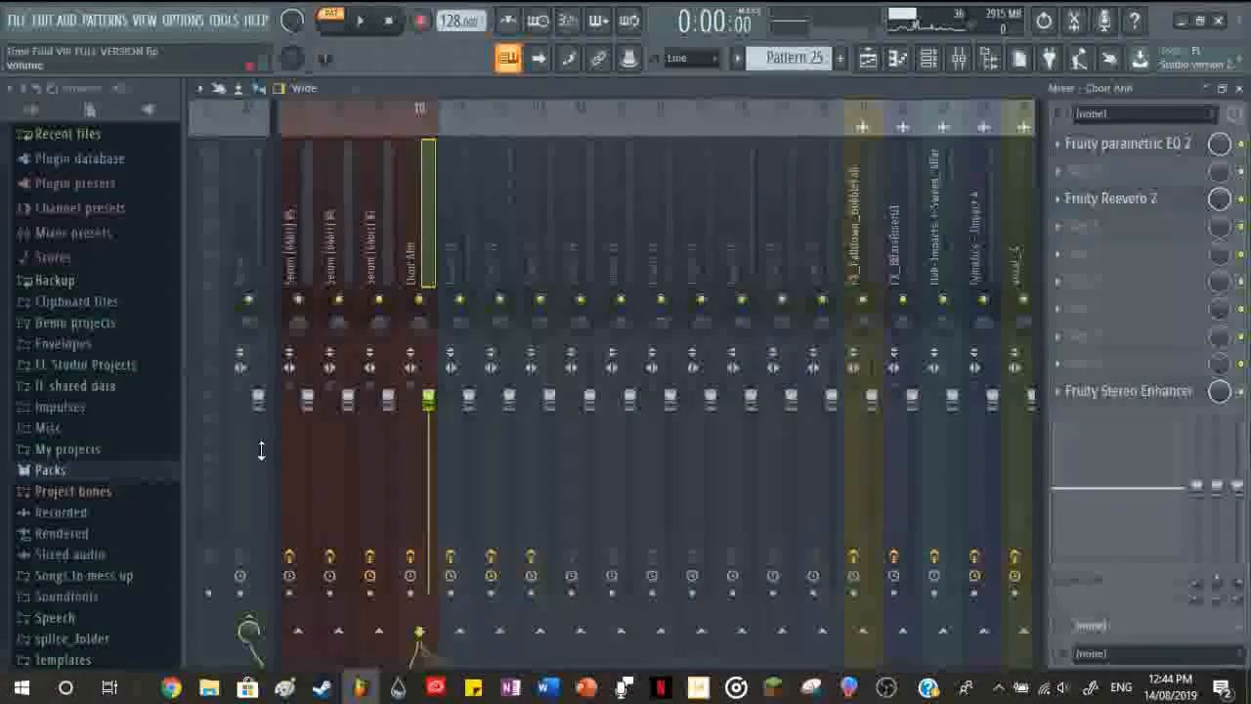
pyautogui.click(1240, 88)
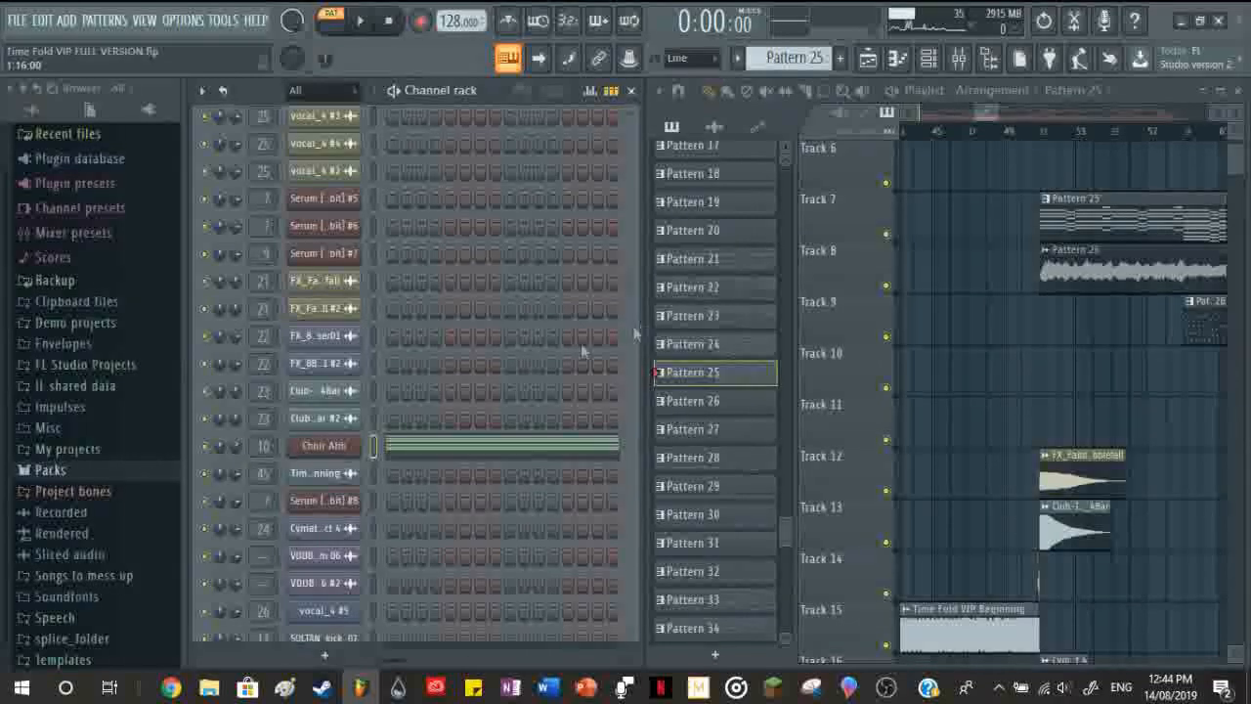
# Step: Play Pattern 25's Choir Ahh part alone while reviewing the surrounding playlist clips
pyautogui.press('space')
pyautogui.scroll(2, 1051, 355)
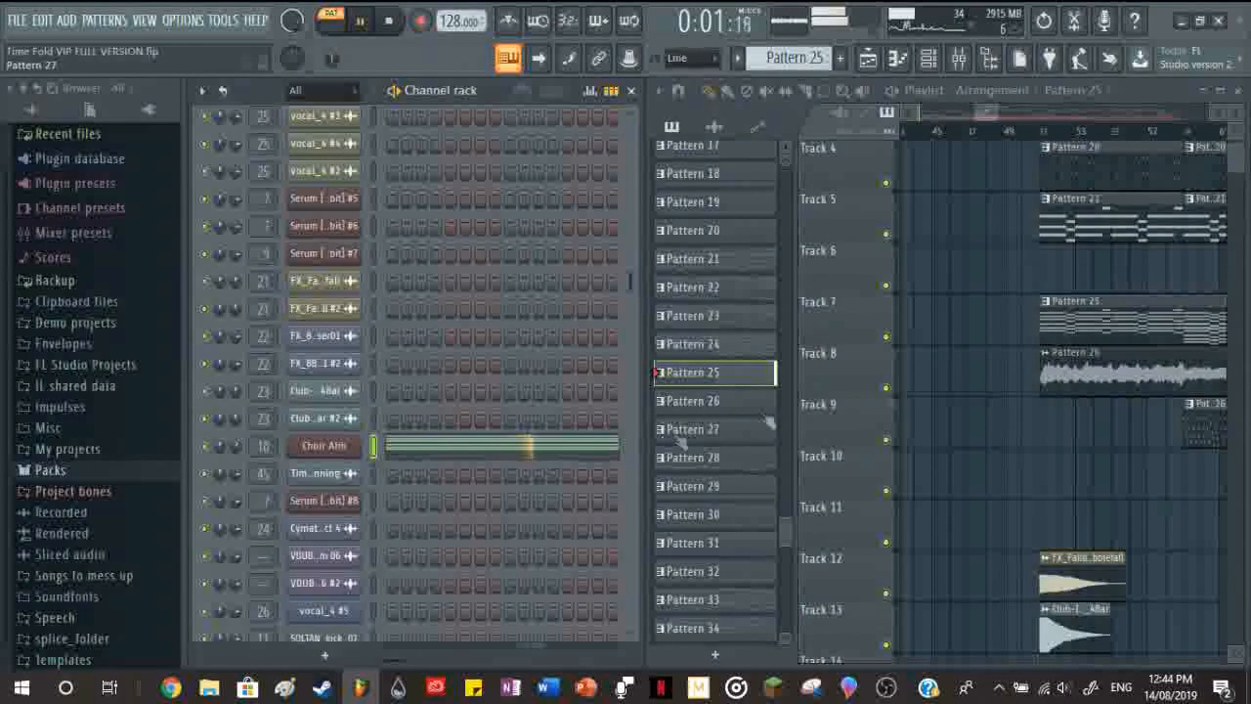
pyautogui.scroll(-4, 1104, 349)
pyautogui.scroll(-3, 1104, 349)
pyautogui.scroll(3, 1076, 356)
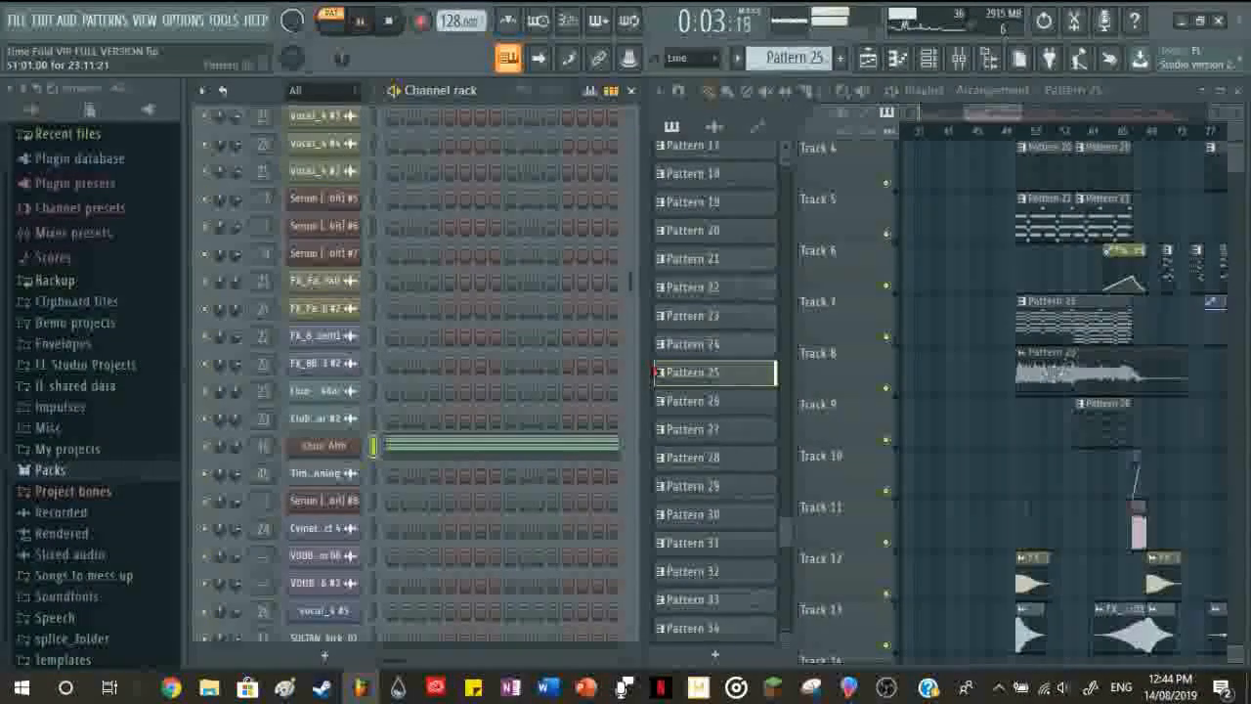
# Step: Stop playback and mute Track 5 in the playlist
pyautogui.scroll(3, 1011, 382)
pyautogui.press('space')
pyautogui.click(886, 388)
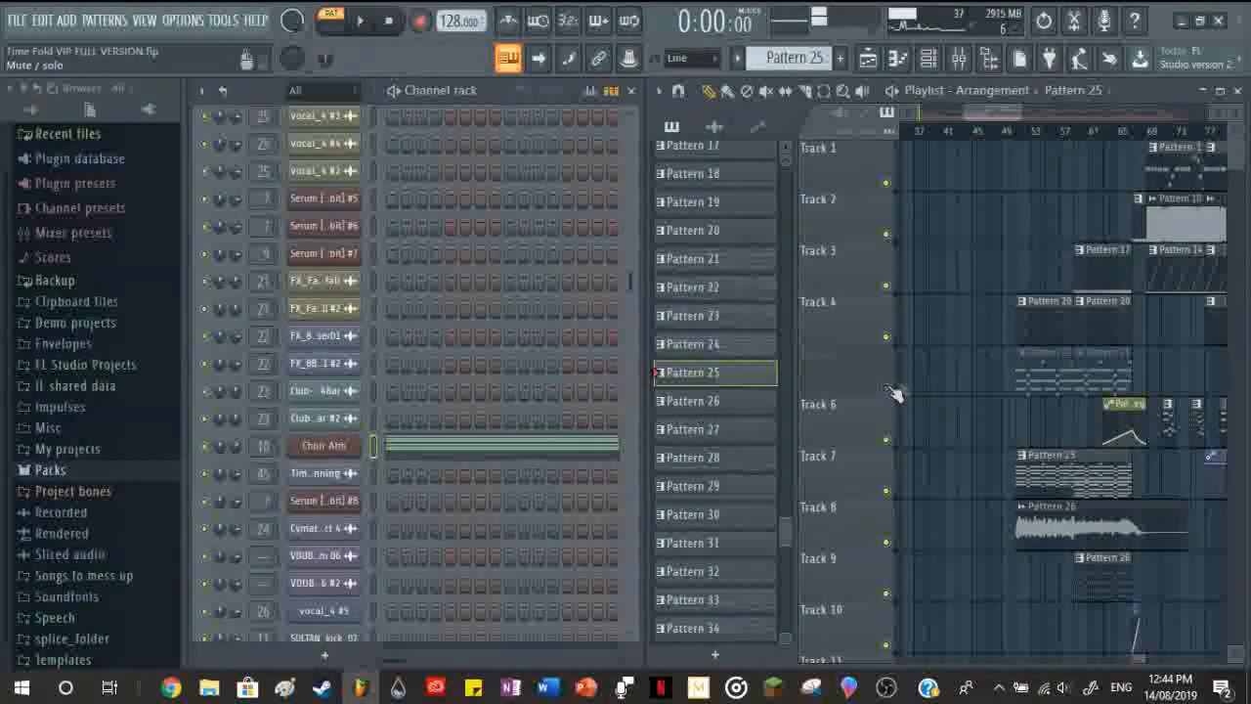
# Step: Play the song from the start of the Pattern 25 clip with Track 5 muted, stop playback, and unmute Track 5
pyautogui.click(1026, 131)
pyautogui.press('space')
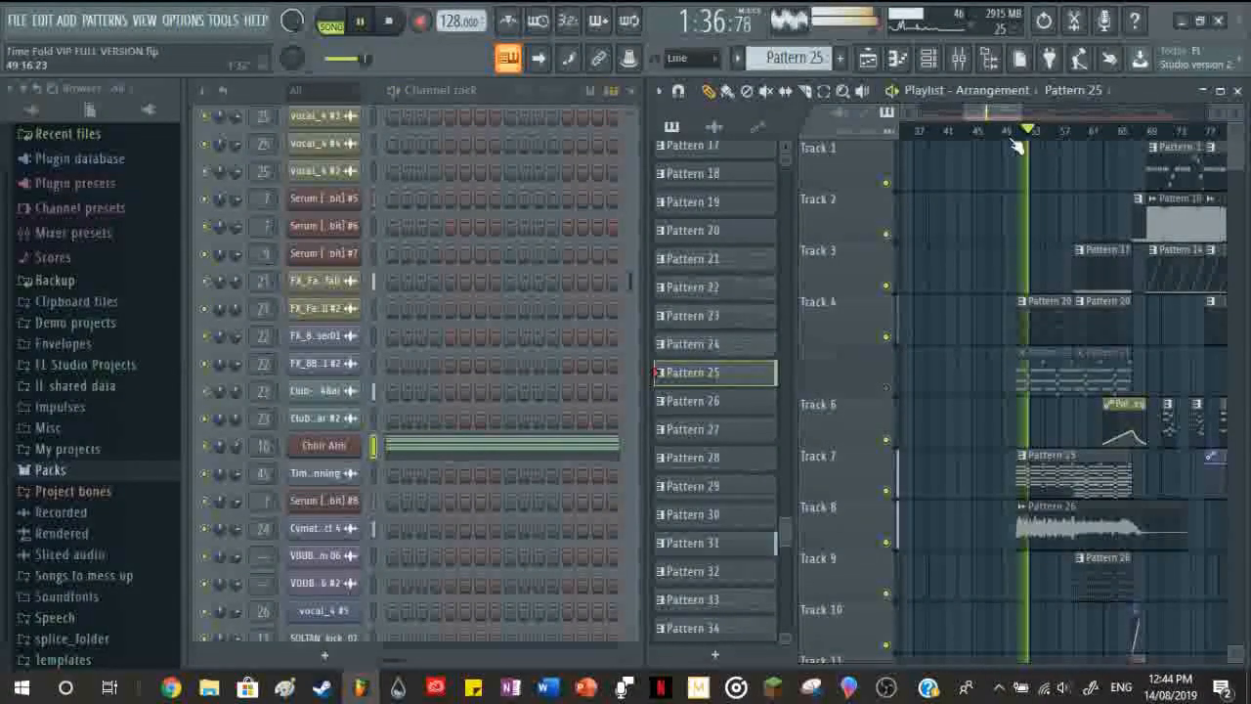
pyautogui.scroll(-3, 1028, 244)
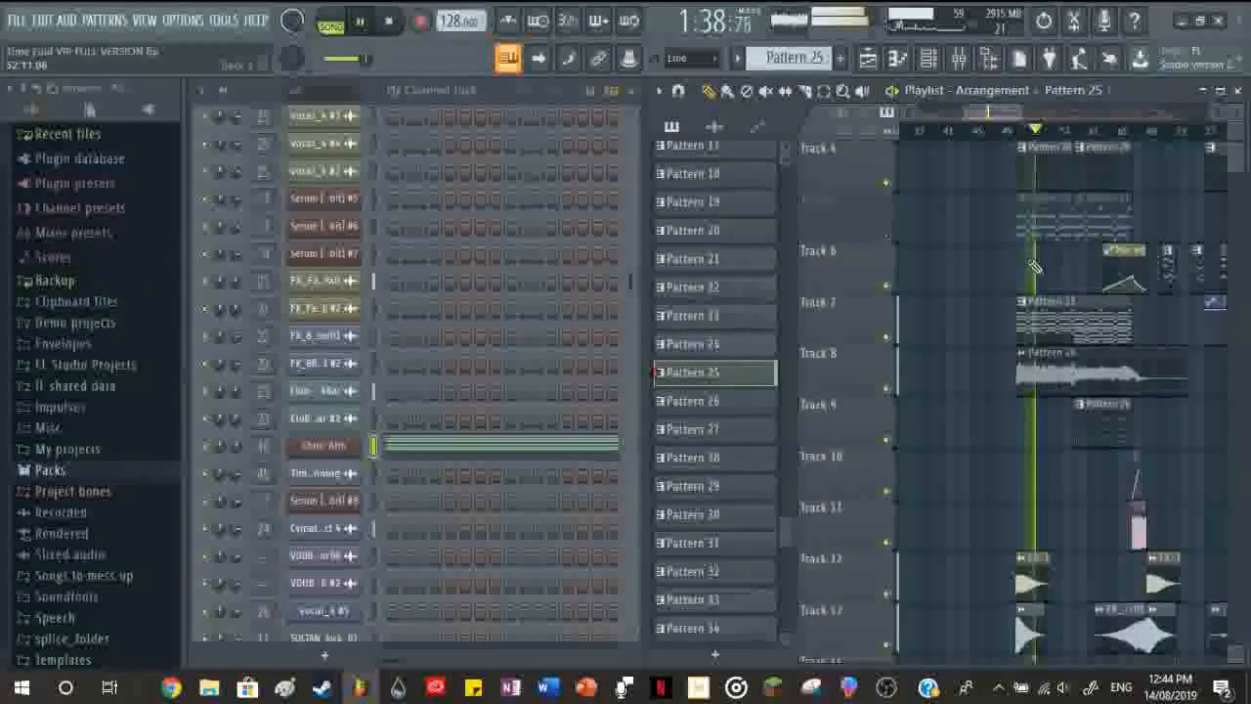
pyautogui.scroll(3, 1034, 349)
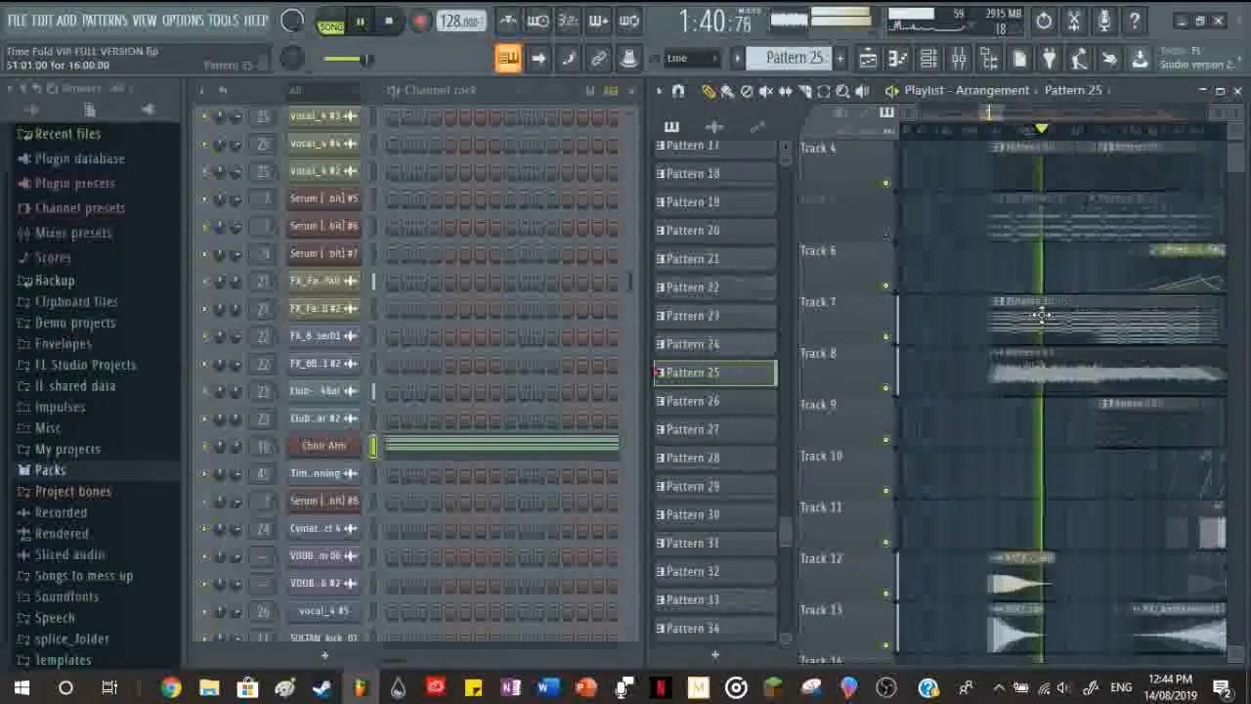
pyautogui.press('space')
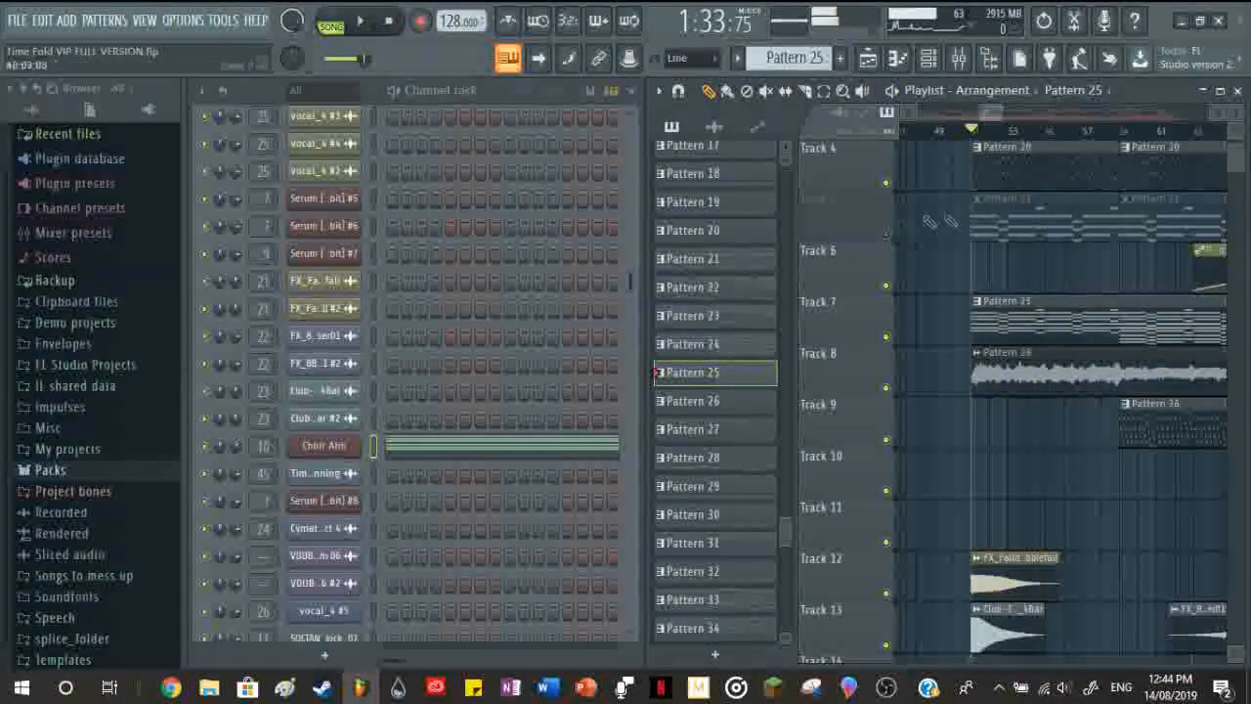
pyautogui.click(887, 235)
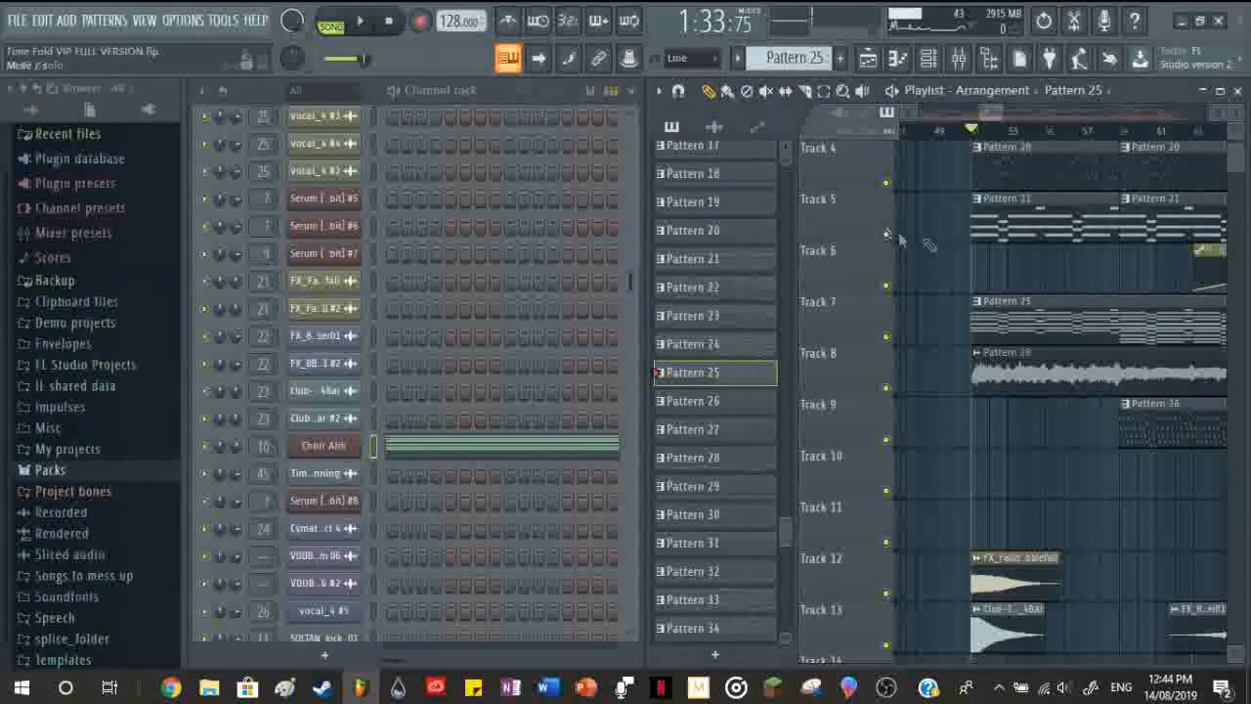
# Step: Place the song position at bar 59 and examine Pattern 25's Choir Ahh notes in the piano roll
pyautogui.click(1130, 135)
pyautogui.click(575, 453)
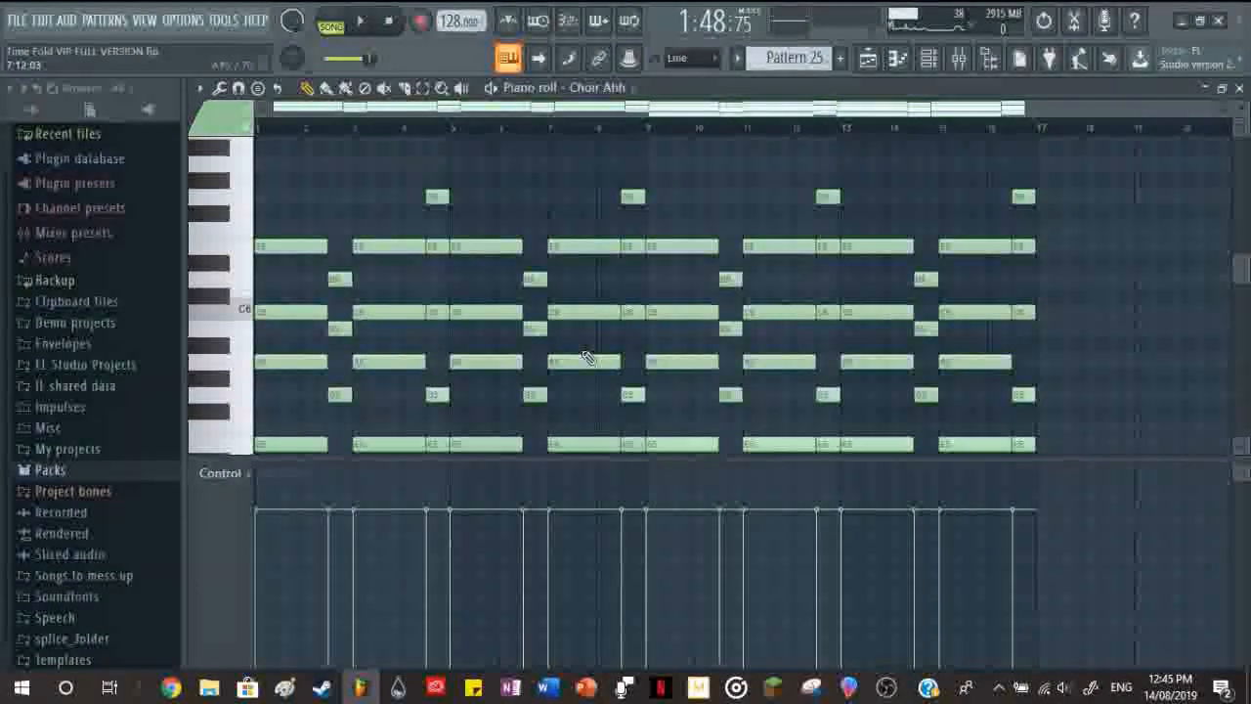
pyautogui.scroll(-4, 587, 358)
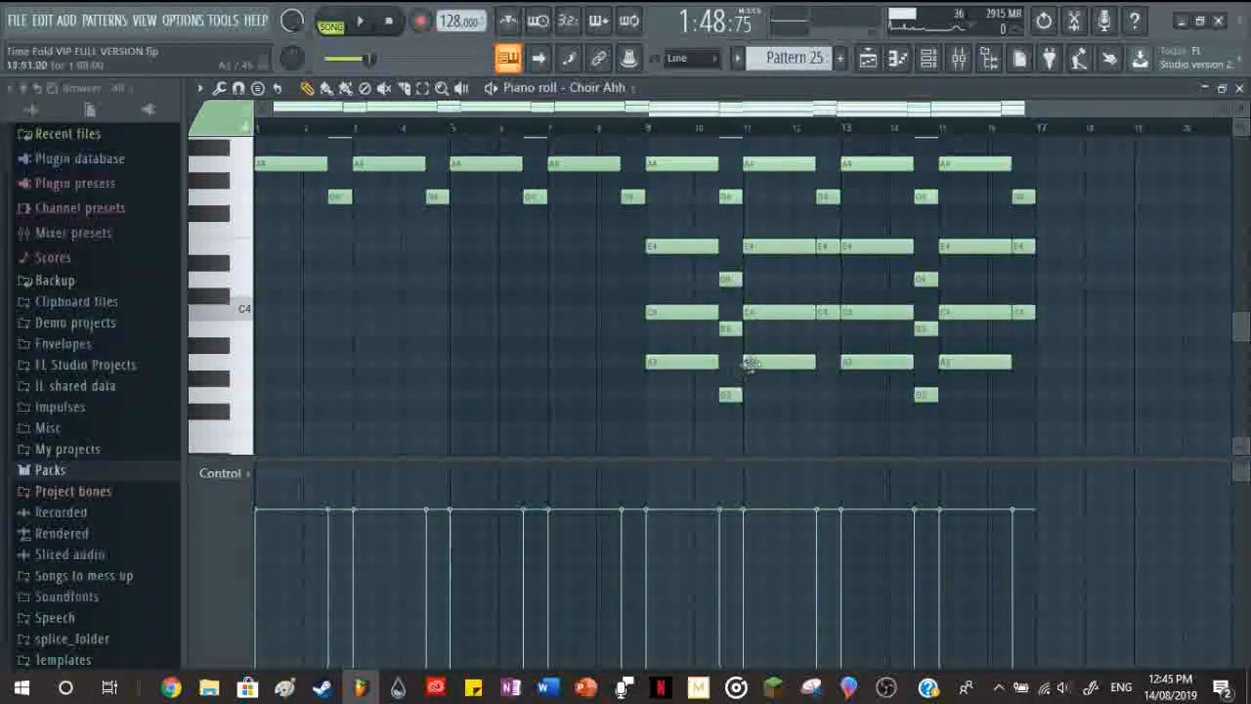
pyautogui.scroll(3, 748, 364)
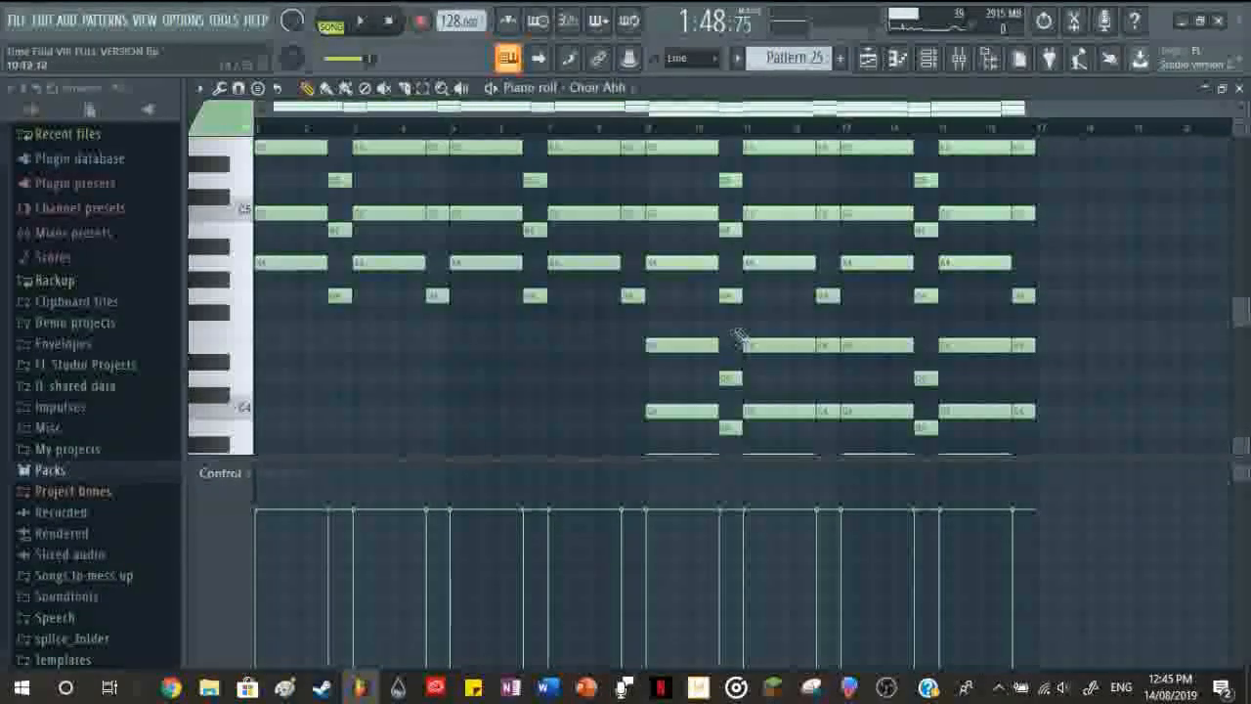
pyautogui.scroll(-4, 740, 337)
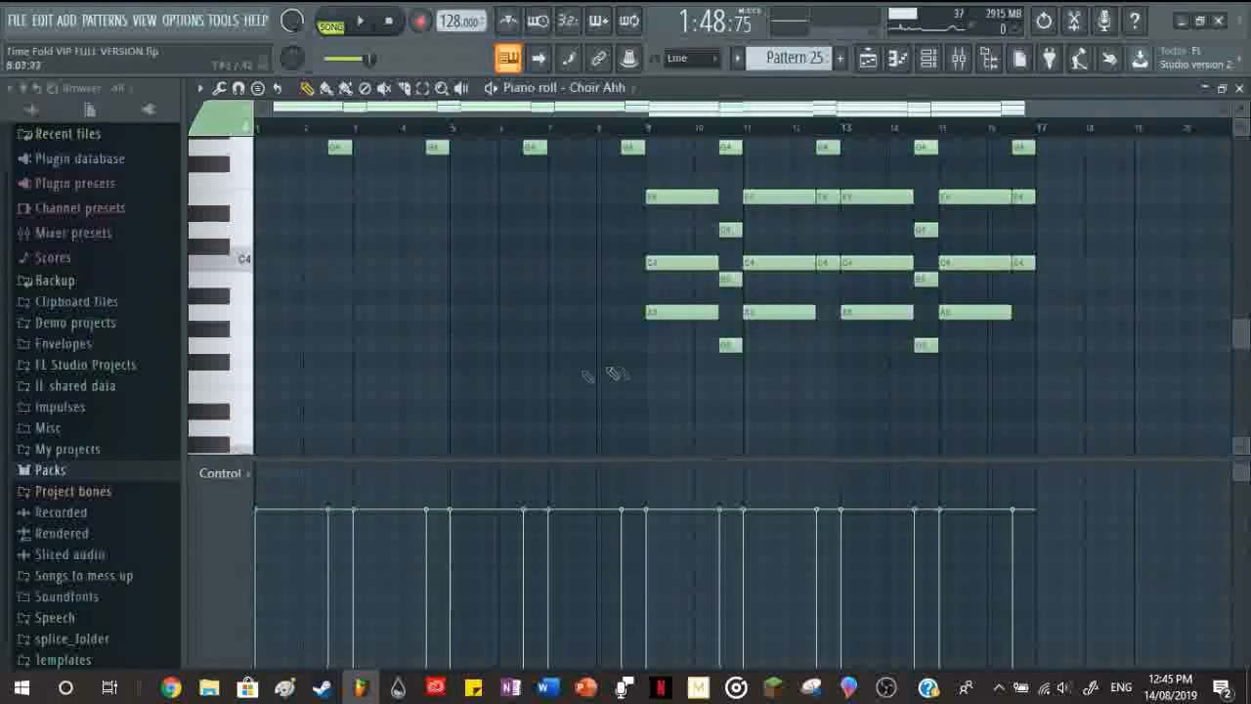
# Step: Audition keys around C4, compare the lowest and highest Choir Ahh notes, and close the piano roll
pyautogui.click(245, 316)
pyautogui.click(237, 256)
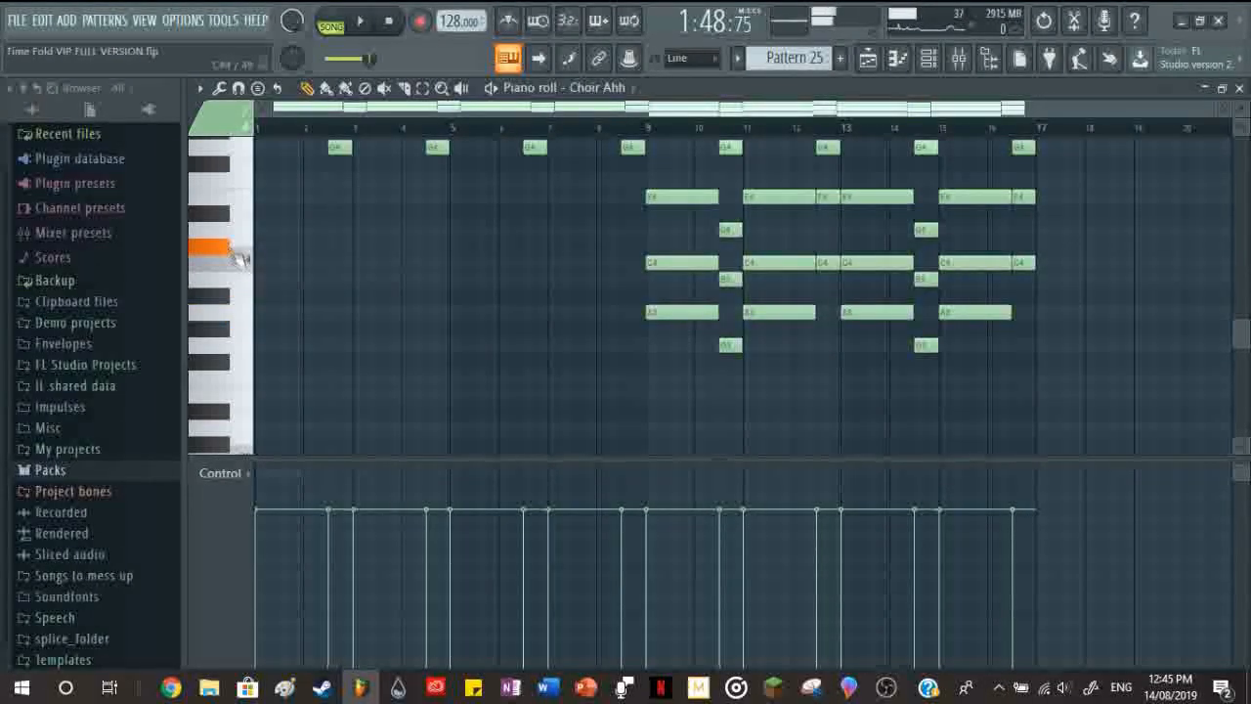
pyautogui.scroll(3, 399, 293)
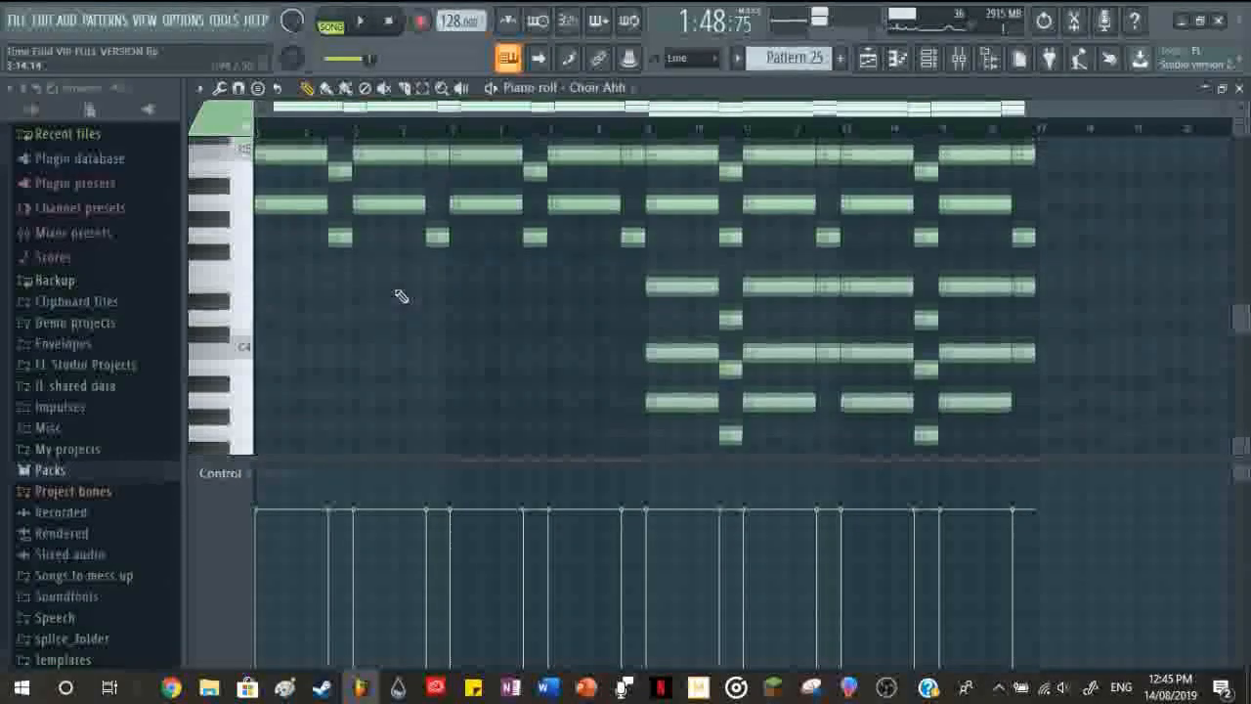
pyautogui.scroll(-3, 643, 326)
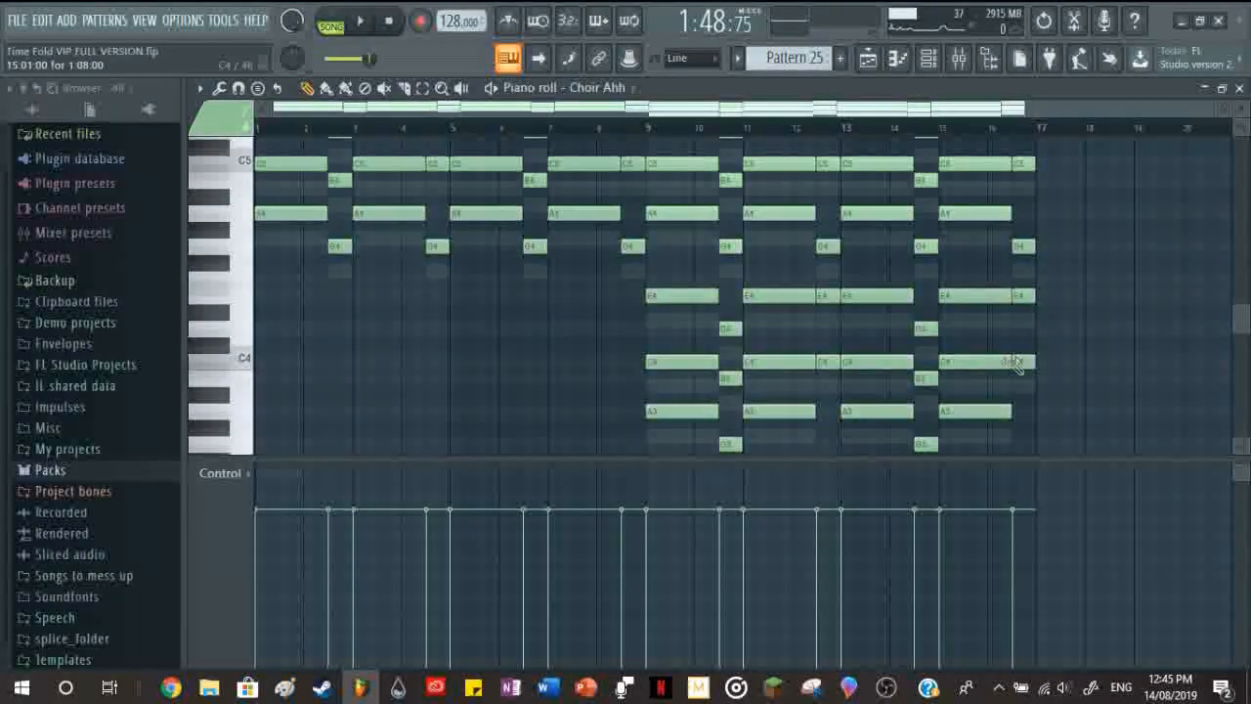
pyautogui.scroll(3, 1017, 363)
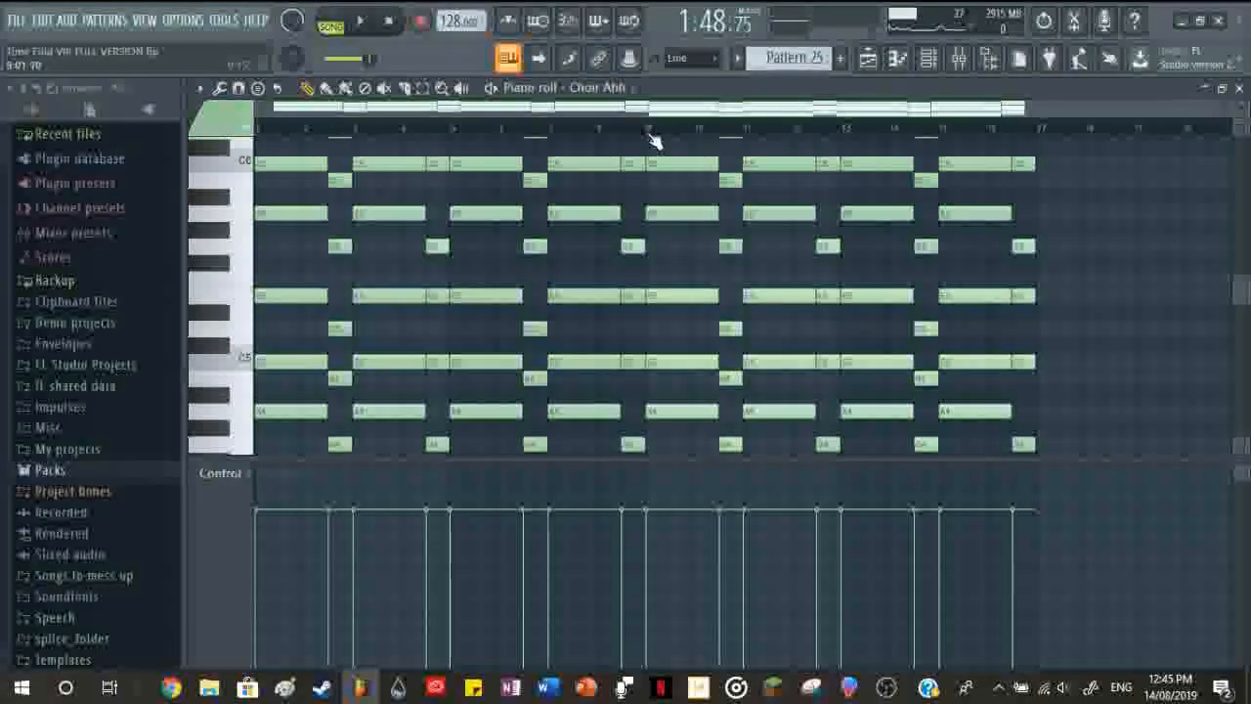
pyautogui.scroll(5, 704, 319)
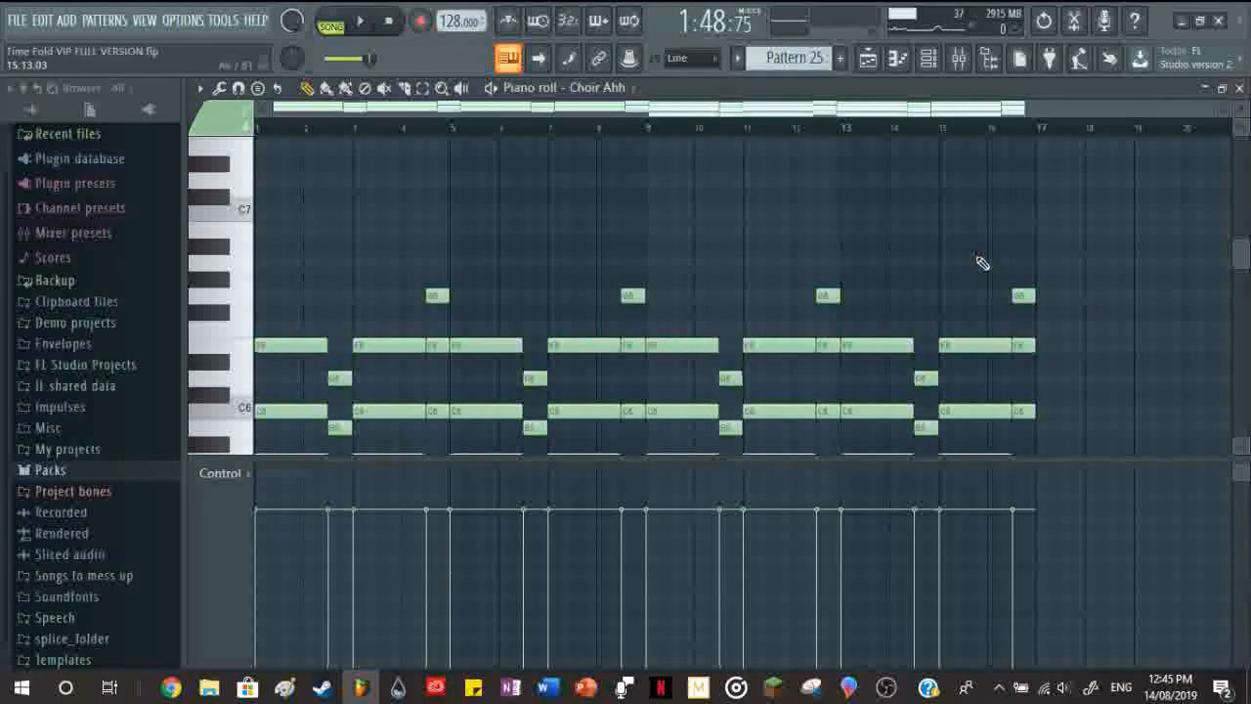
pyautogui.scroll(-10, 888, 243)
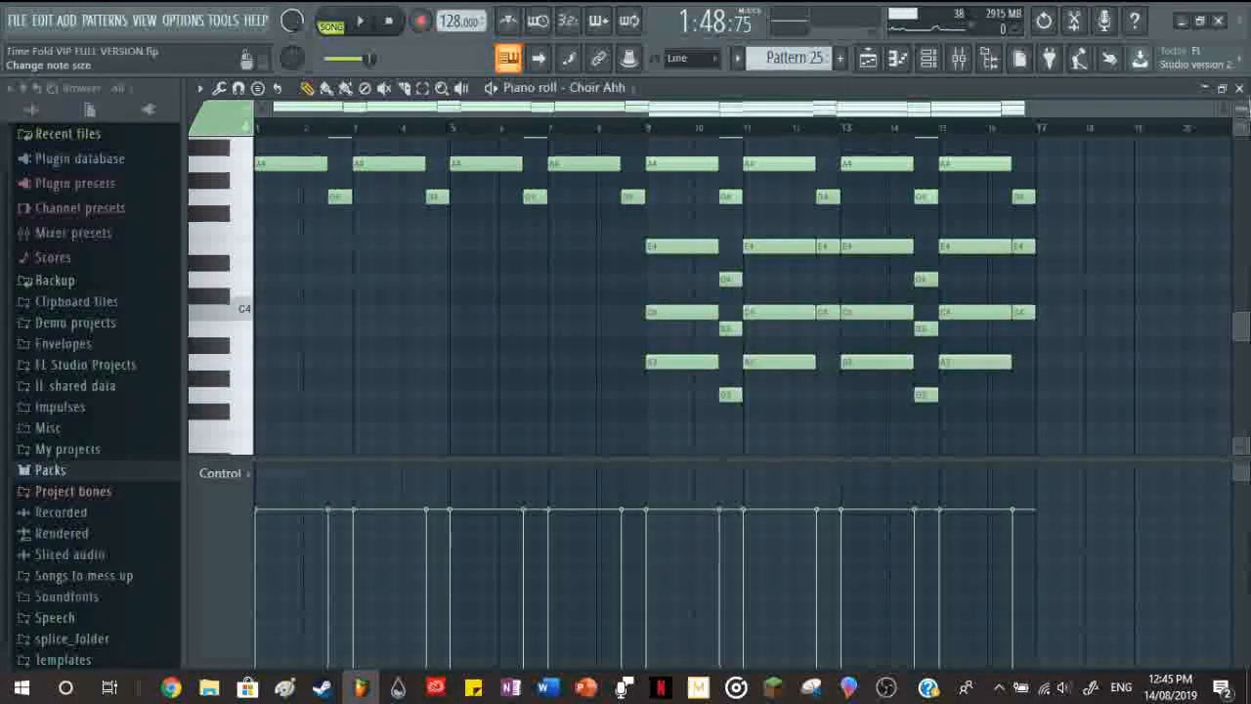
pyautogui.click(1239, 89)
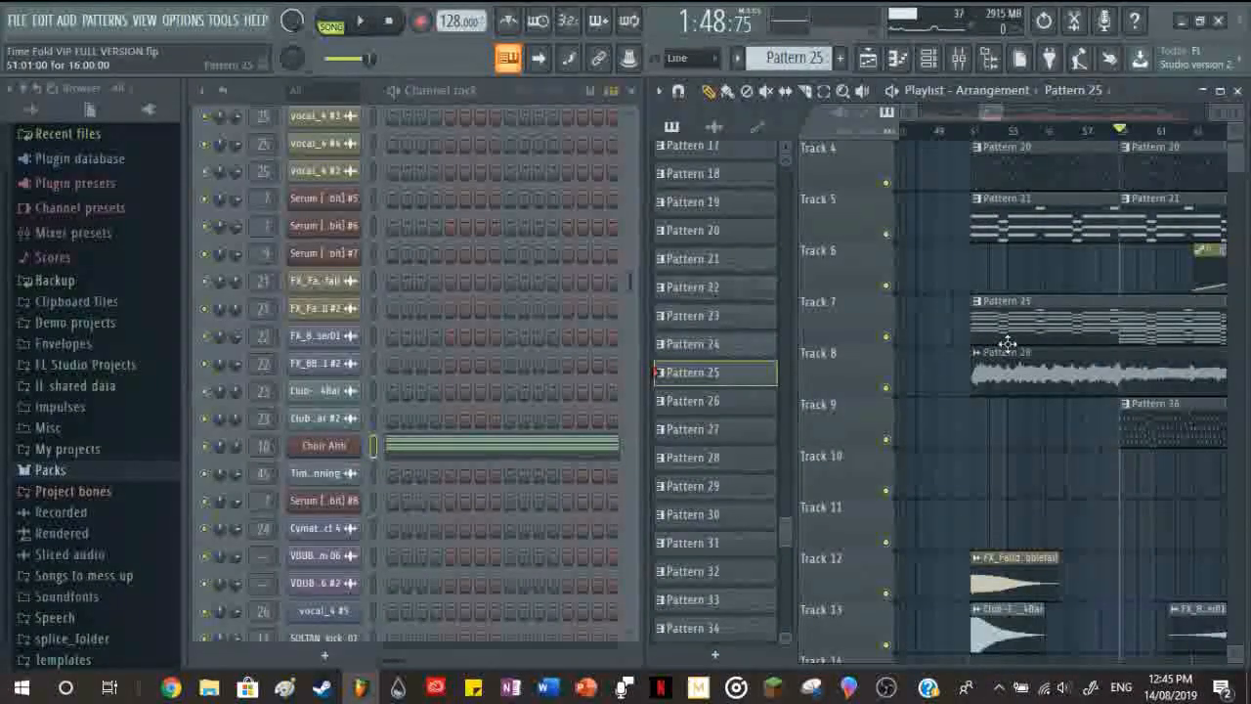
# Step: Review the playlist clips around the build-up and select Pattern 17 from its clip on Track 3
pyautogui.scroll(-5, 1007, 342)
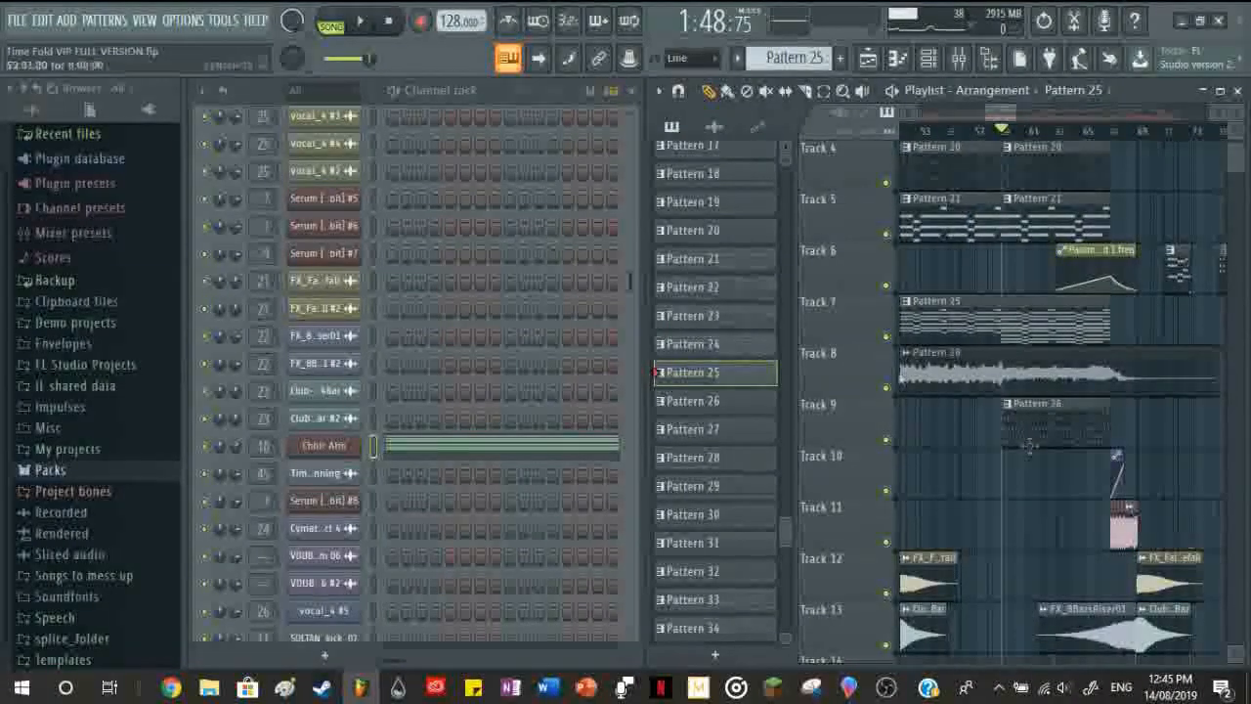
pyautogui.moveTo(1007, 114); pyautogui.dragTo(1034, 113)
pyautogui.scroll(-4, 969, 357)
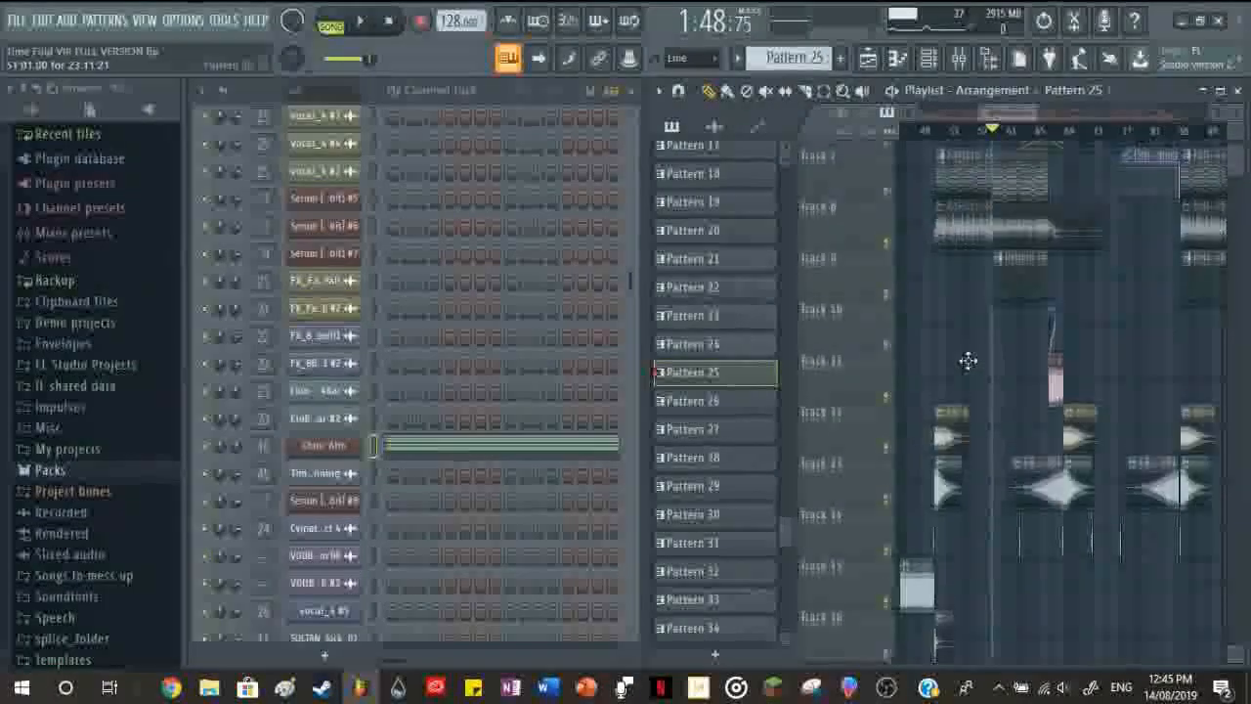
pyautogui.scroll(7, 968, 358)
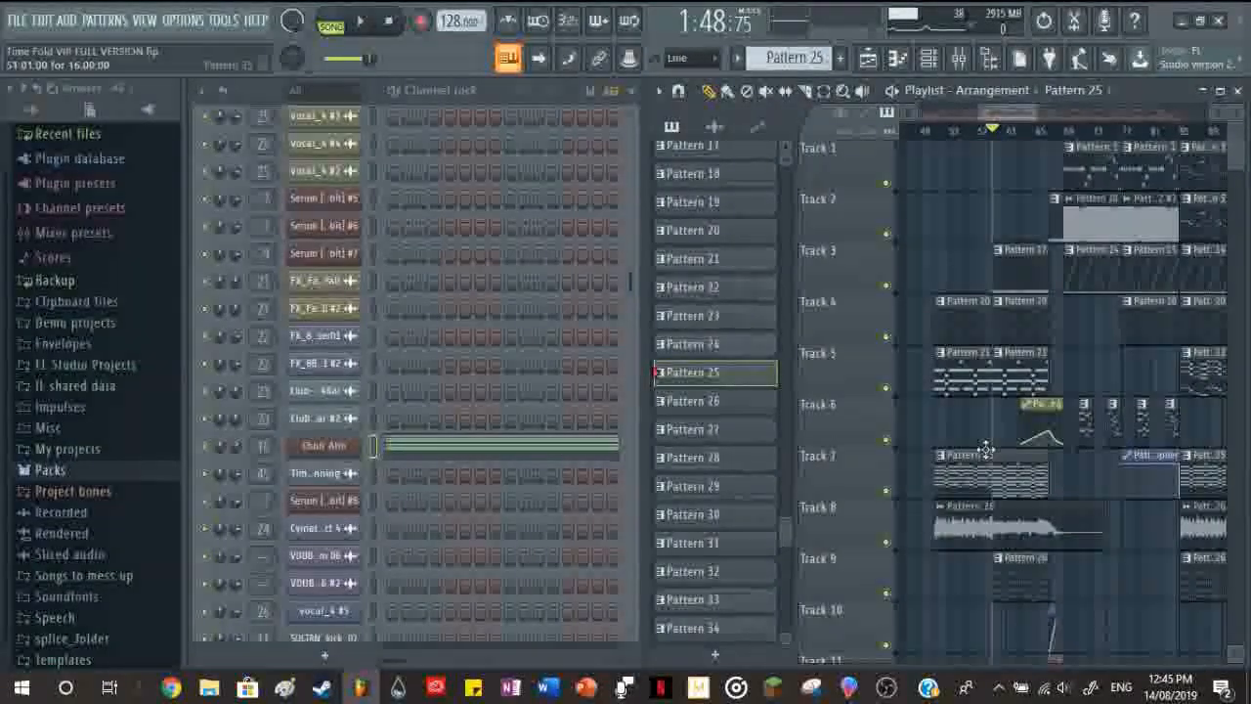
pyautogui.click(1012, 251)
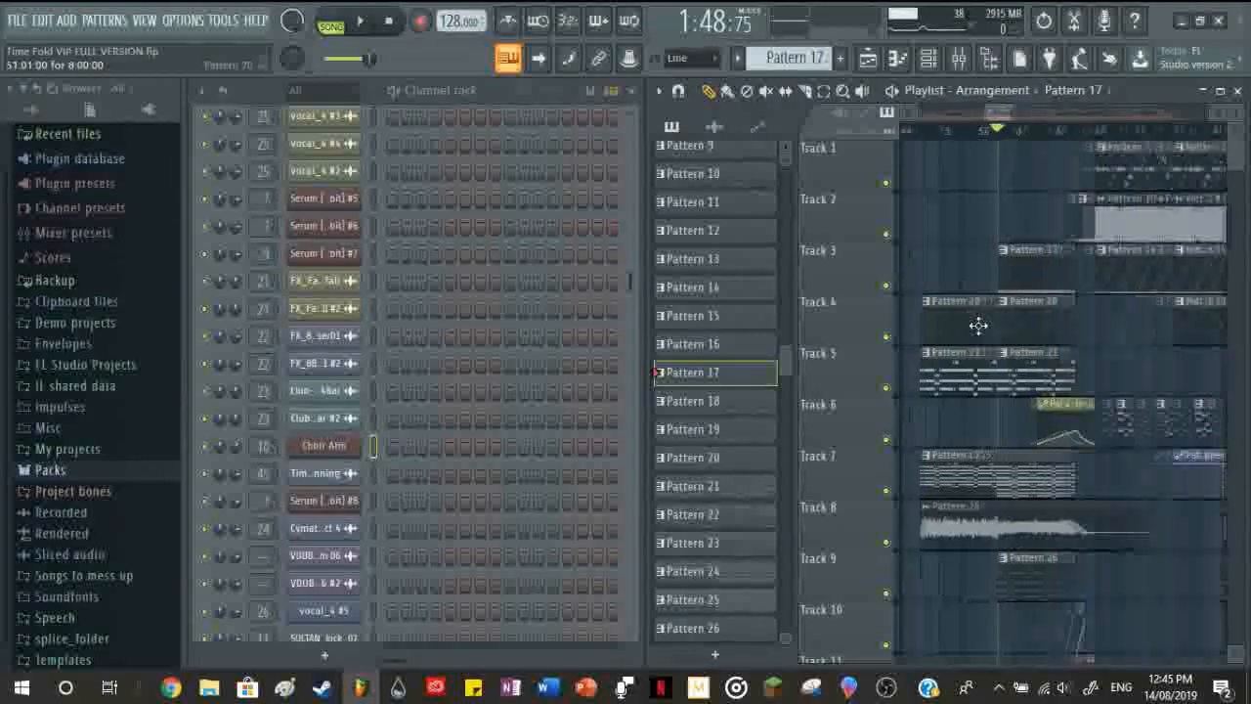
# Step: Switch to pattern mode, play Pattern 17 alone while reviewing its drum channels, and stop playback
pyautogui.scroll(3, 979, 325)
pyautogui.scroll(3, 575, 385)
pyautogui.click(334, 24)
pyautogui.scroll(5, 445, 301)
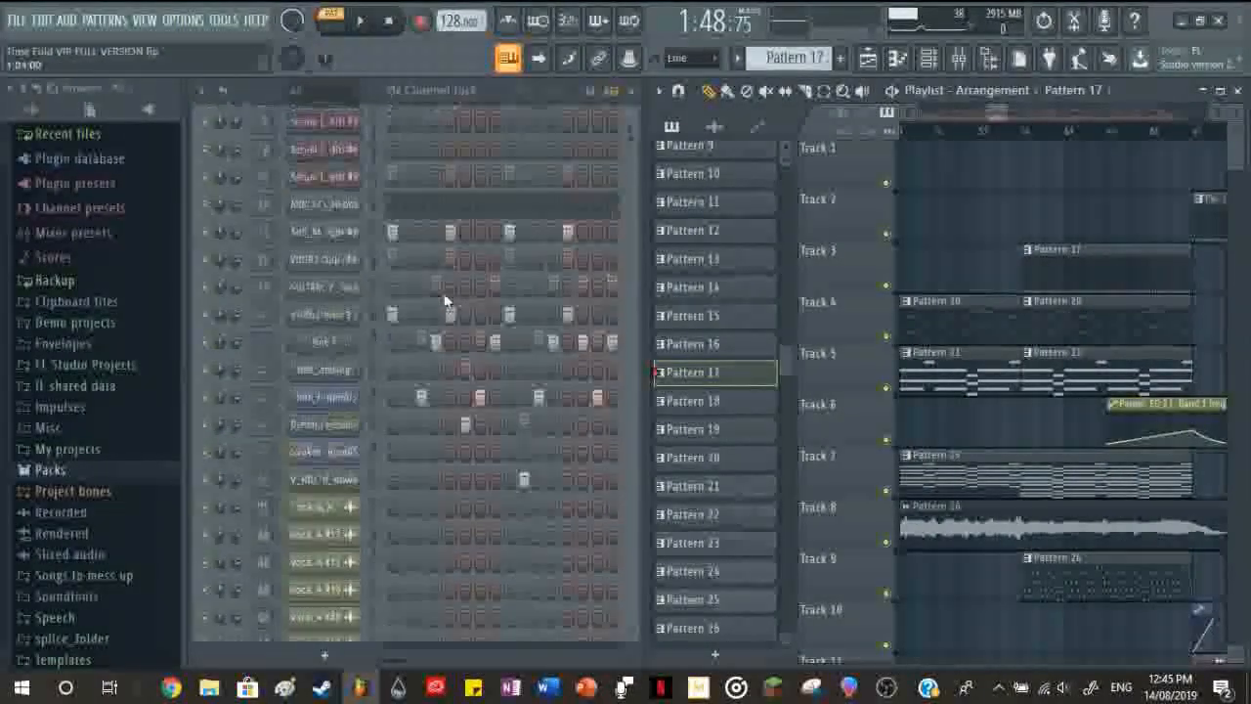
pyautogui.scroll(4, 445, 301)
pyautogui.press('space')
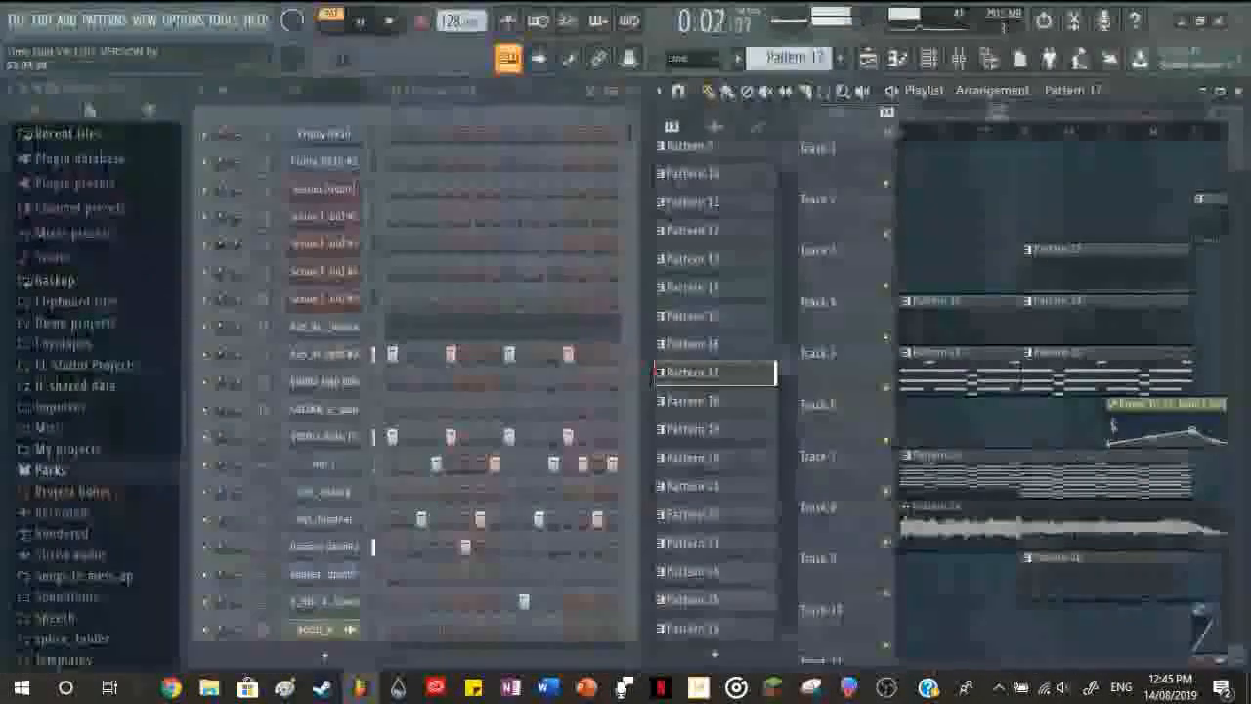
pyautogui.scroll(-2, 1142, 336)
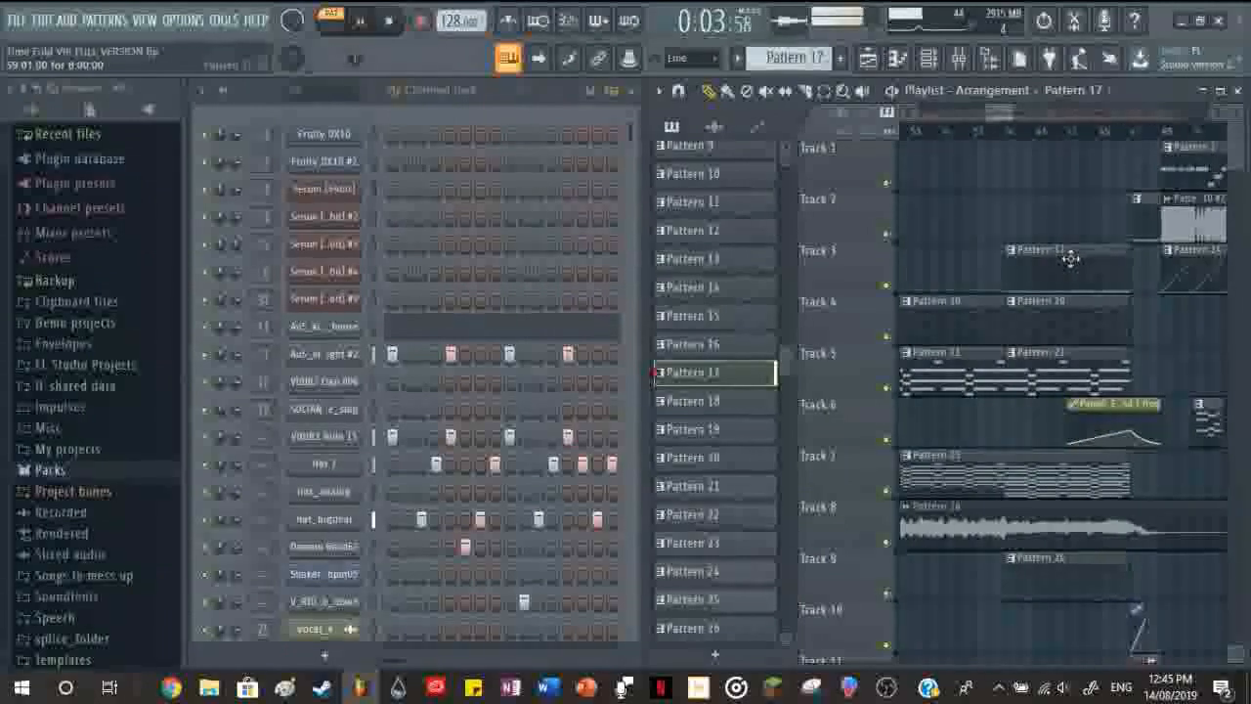
pyautogui.press('space')
pyautogui.scroll(-2, 1070, 257)
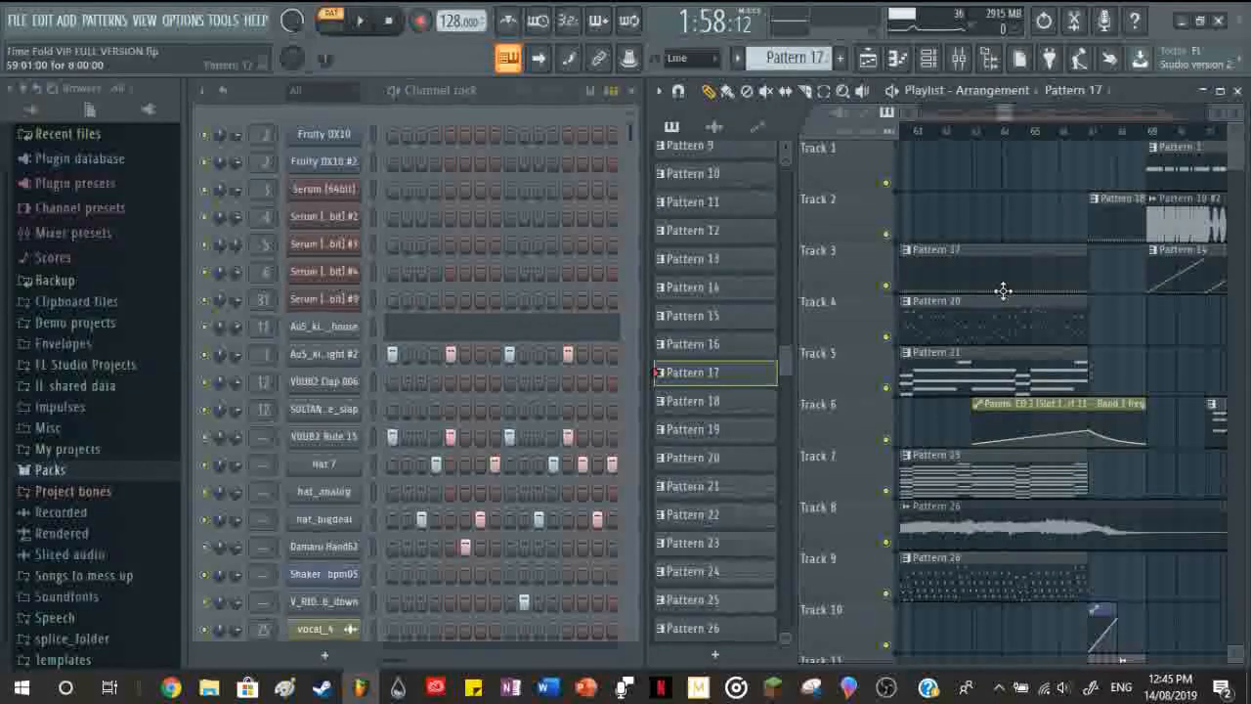
# Step: Play Pattern 17's Au5_kick_house notes from bar 5 in the piano roll, close it, and return the pattern position to the start
pyautogui.click(502, 329)
pyautogui.click(539, 128)
pyautogui.scroll(10, 558, 290)
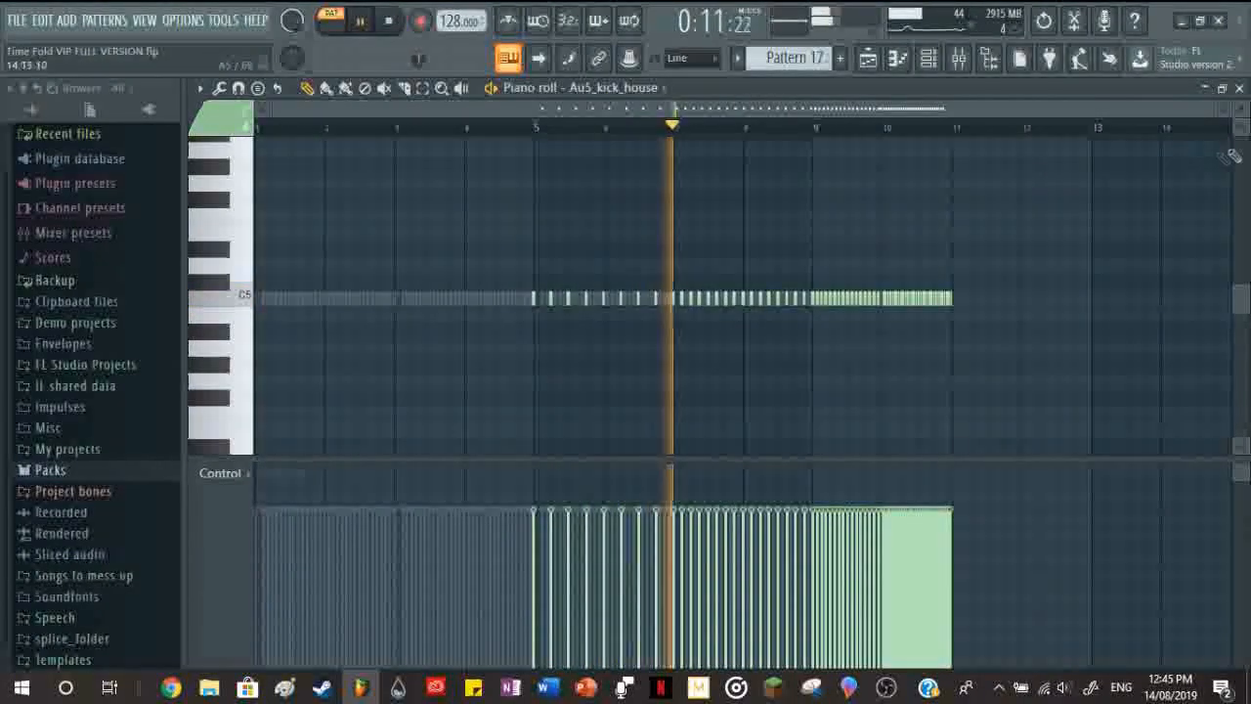
pyautogui.press('F7')
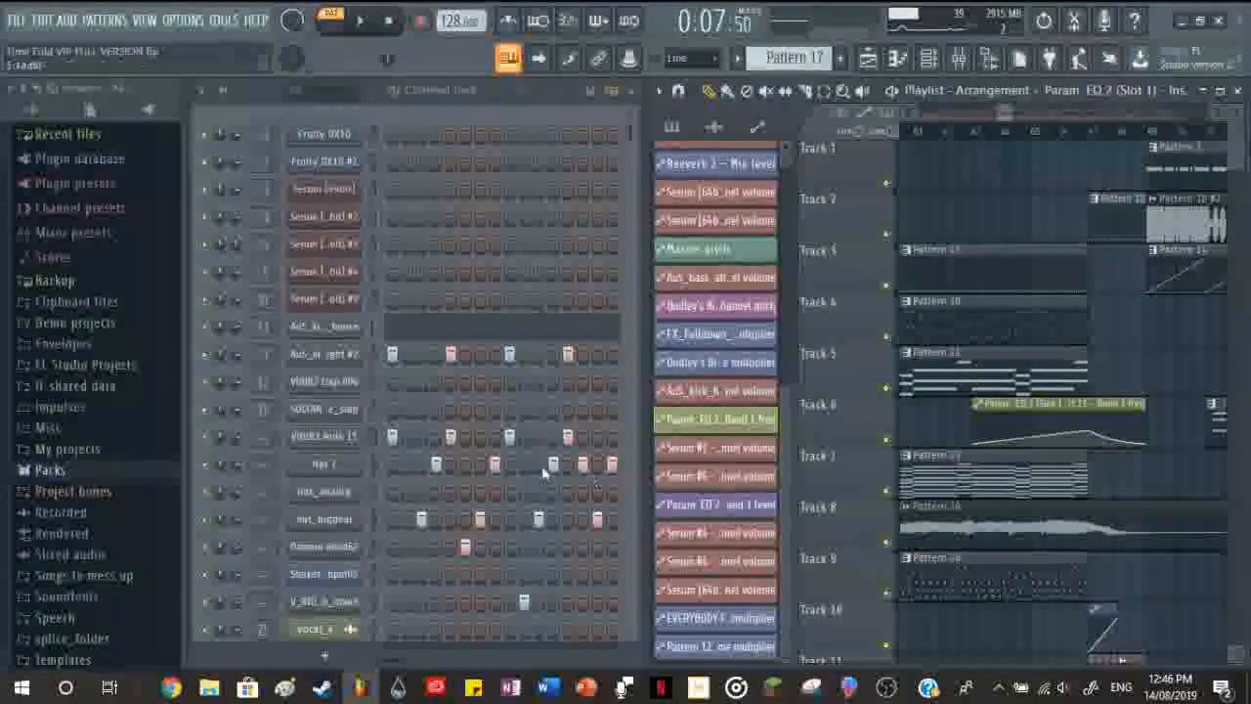
pyautogui.moveTo(419, 57); pyautogui.dragTo(344, 60)
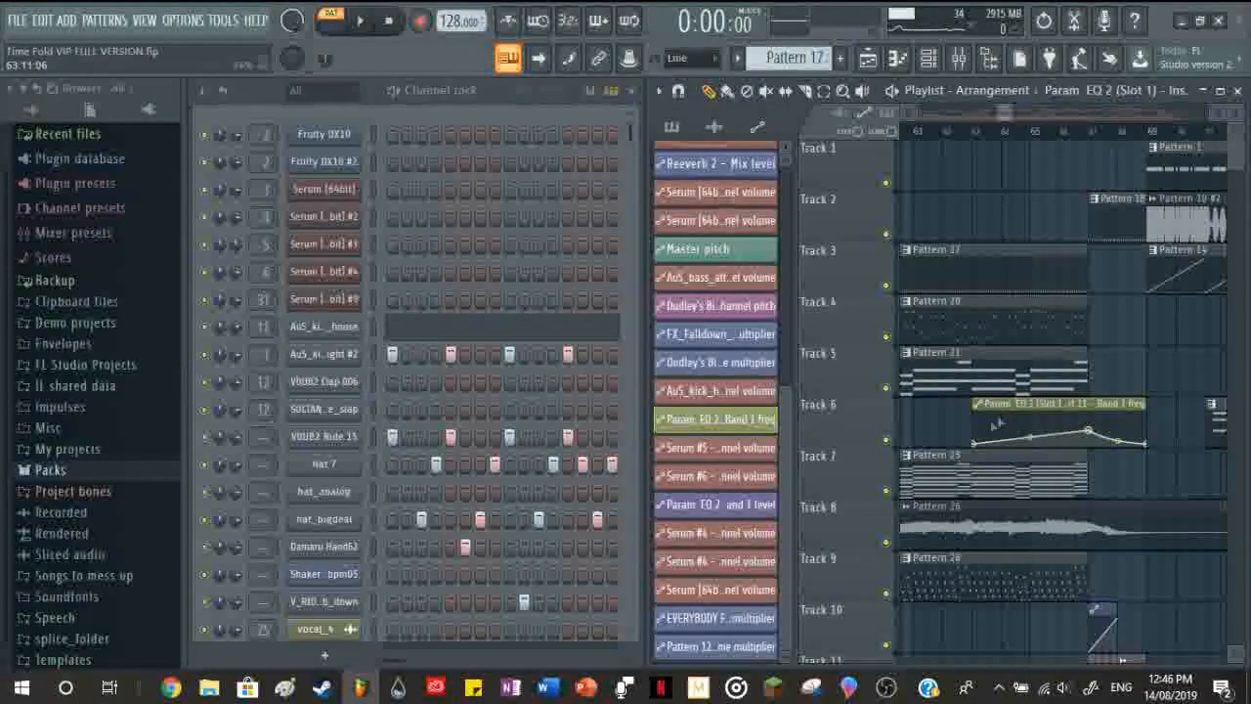
# Step: Select the Au5_kick_house channel, inspect the effects on its mixer insert 11, and close the mixer
pyautogui.click(376, 333)
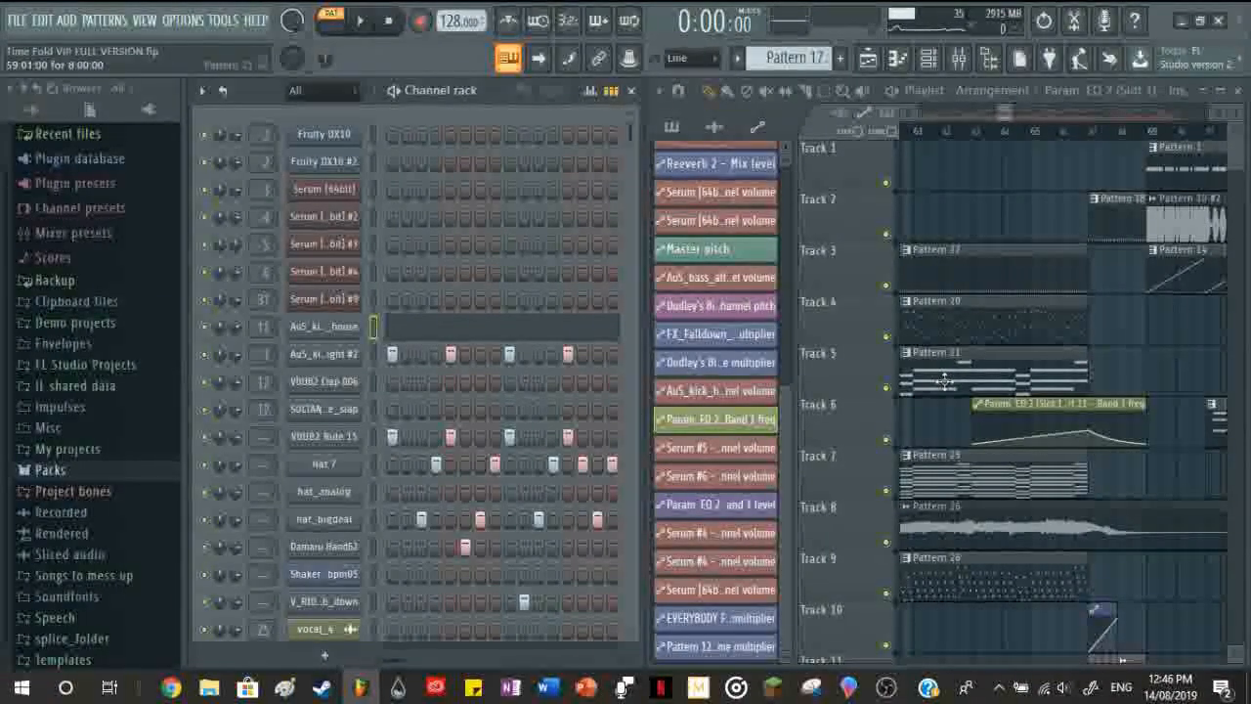
pyautogui.doubleClick(256, 329)
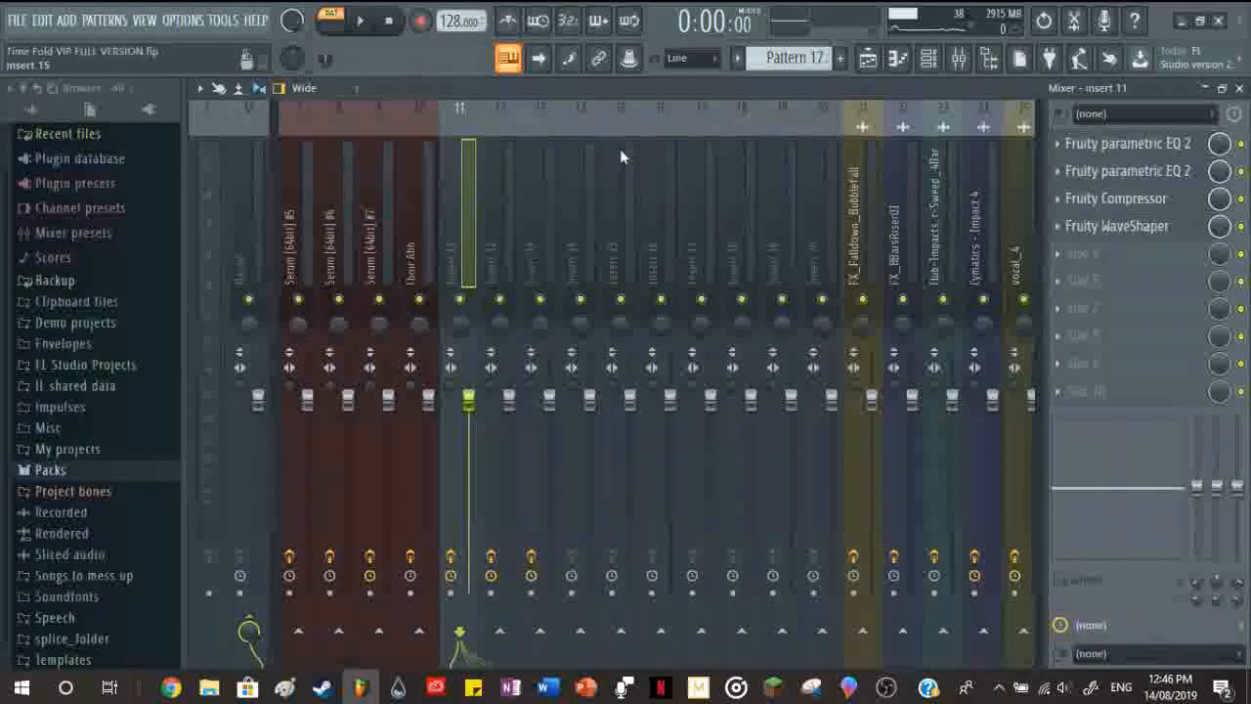
pyautogui.click(1239, 89)
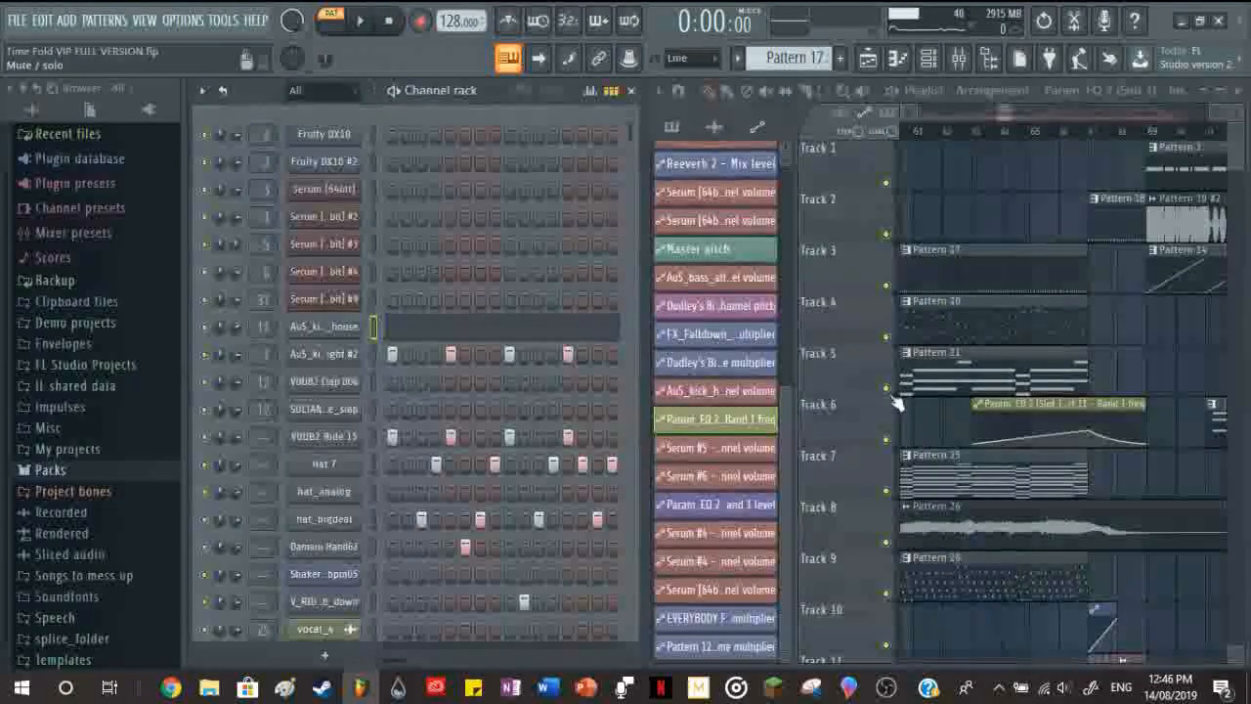
# Step: Leave only Tracks 3 and 6 audible and play the song in song mode from bar 61
pyautogui.rightClick(887, 440)
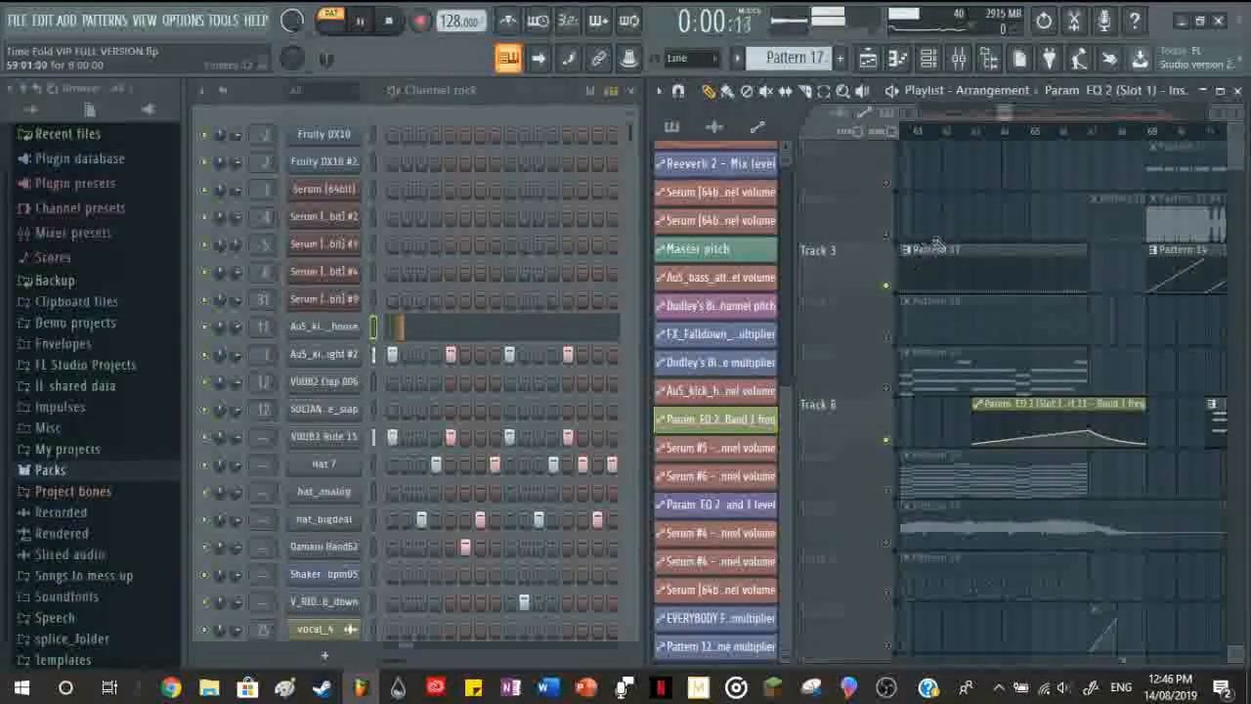
pyautogui.click(974, 131)
pyautogui.click(915, 131)
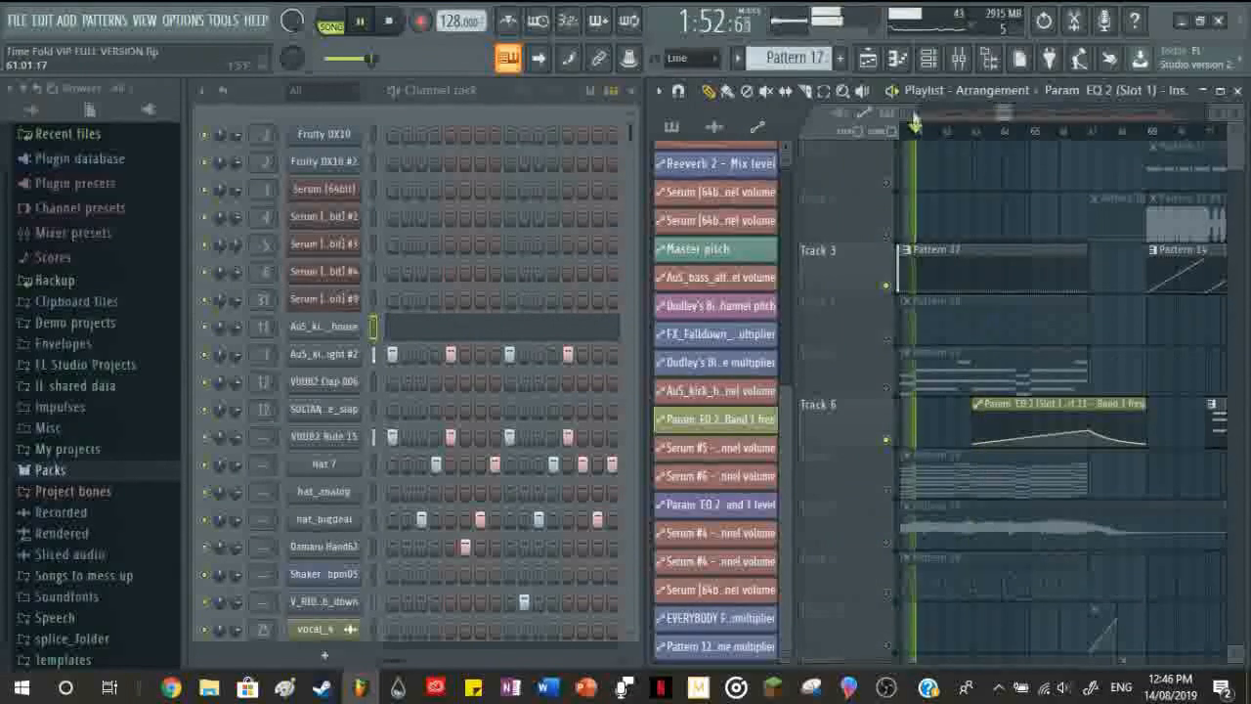
pyautogui.click(911, 110)
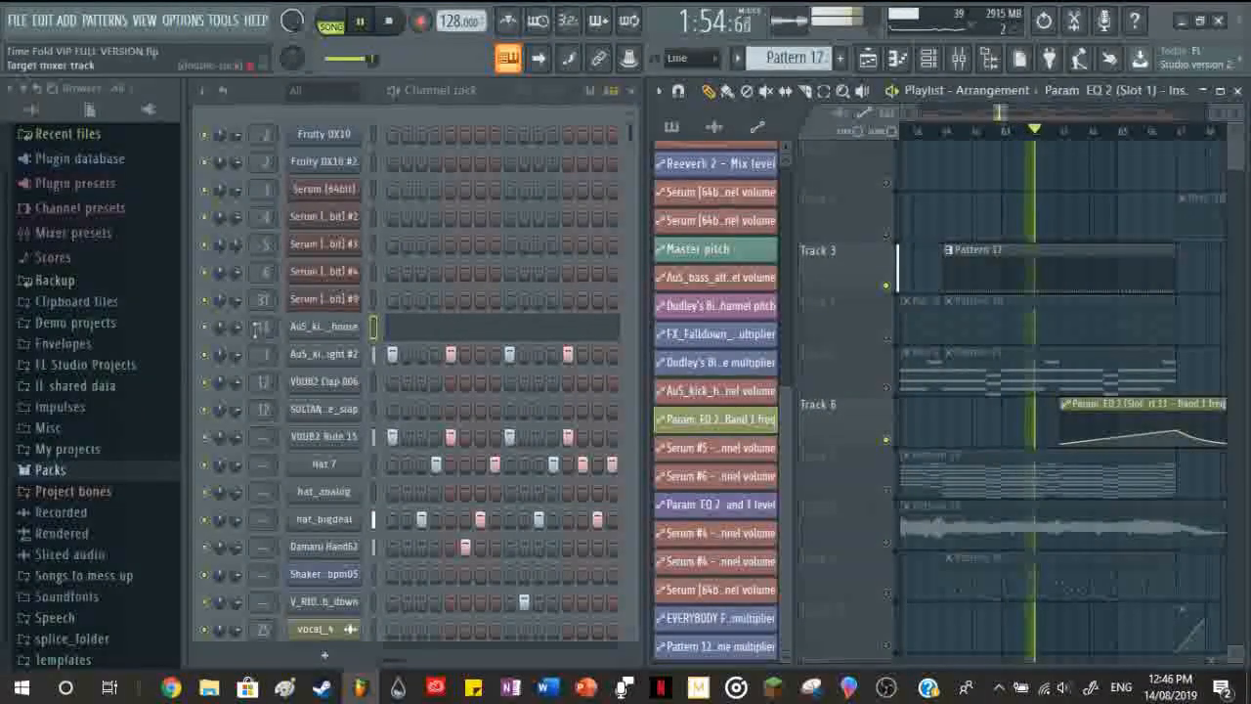
# Step: Open the first Fruity parametric EQ 2 on the kick's mixer insert 11 during playback
pyautogui.doubleClick(261, 327)
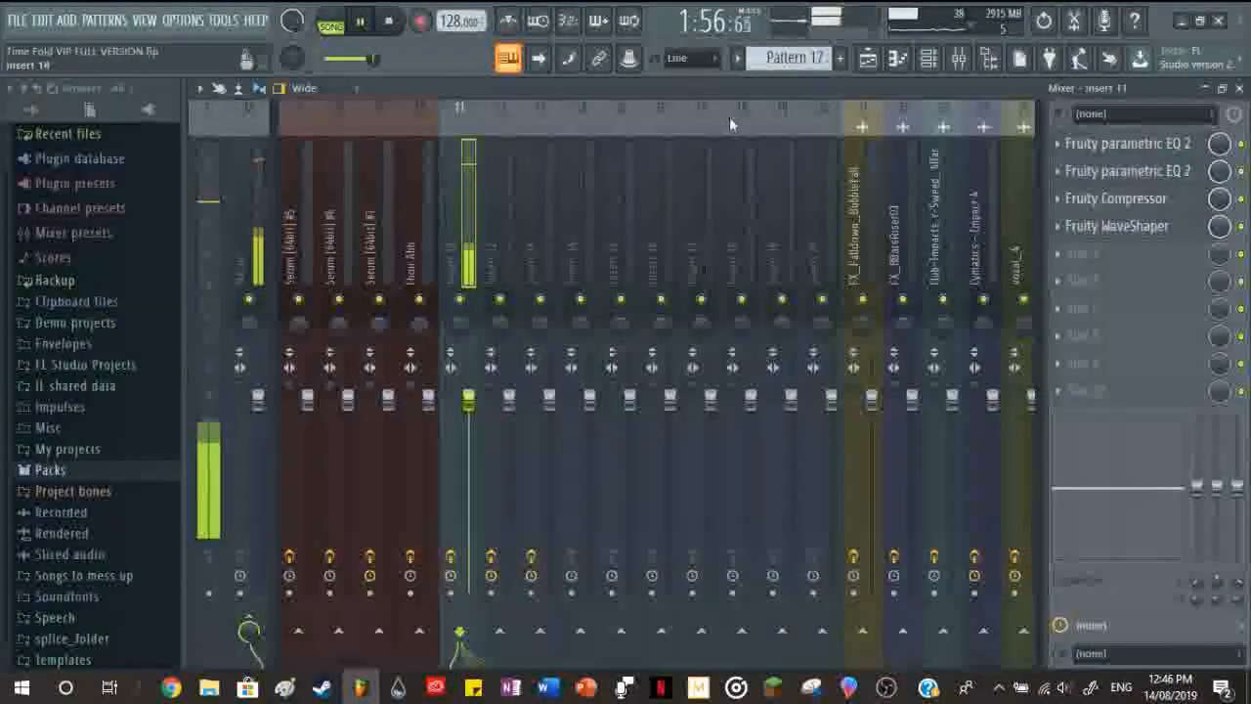
pyautogui.click(1134, 144)
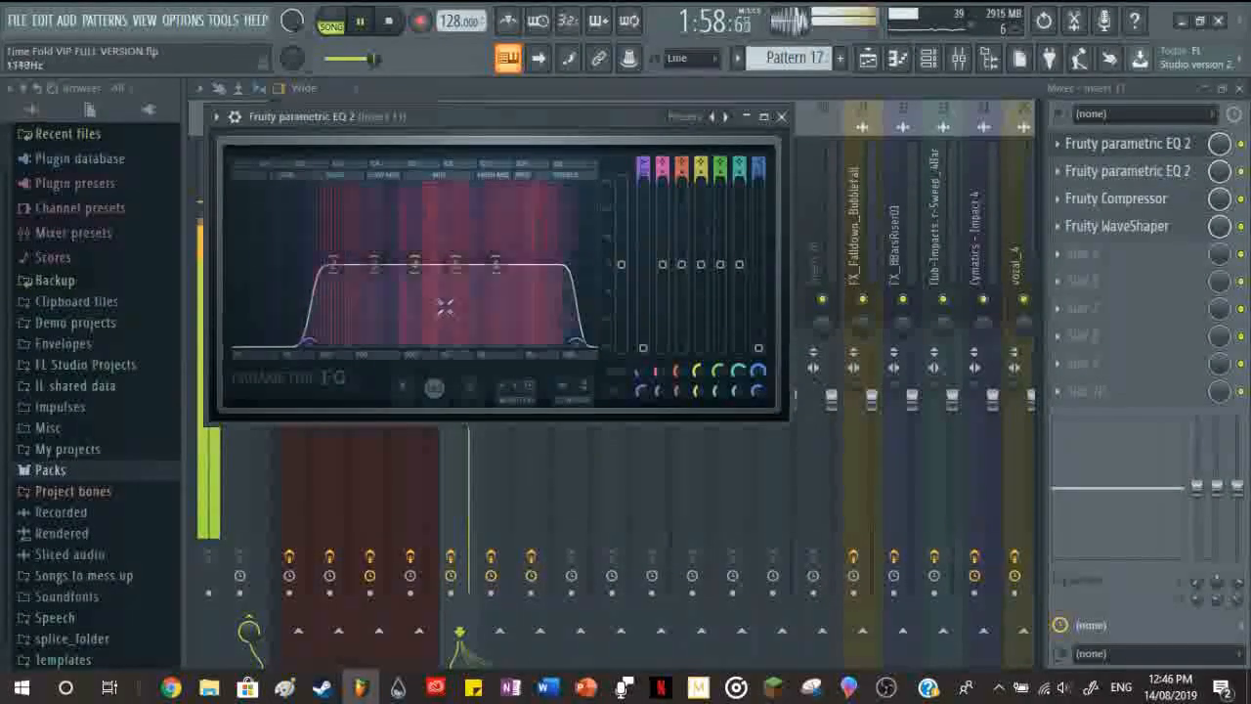
# Step: Close the mixer, unmute Track 2, and loop the song over bars 63 to 69 with the kick's EQ open
pyautogui.press('F9')
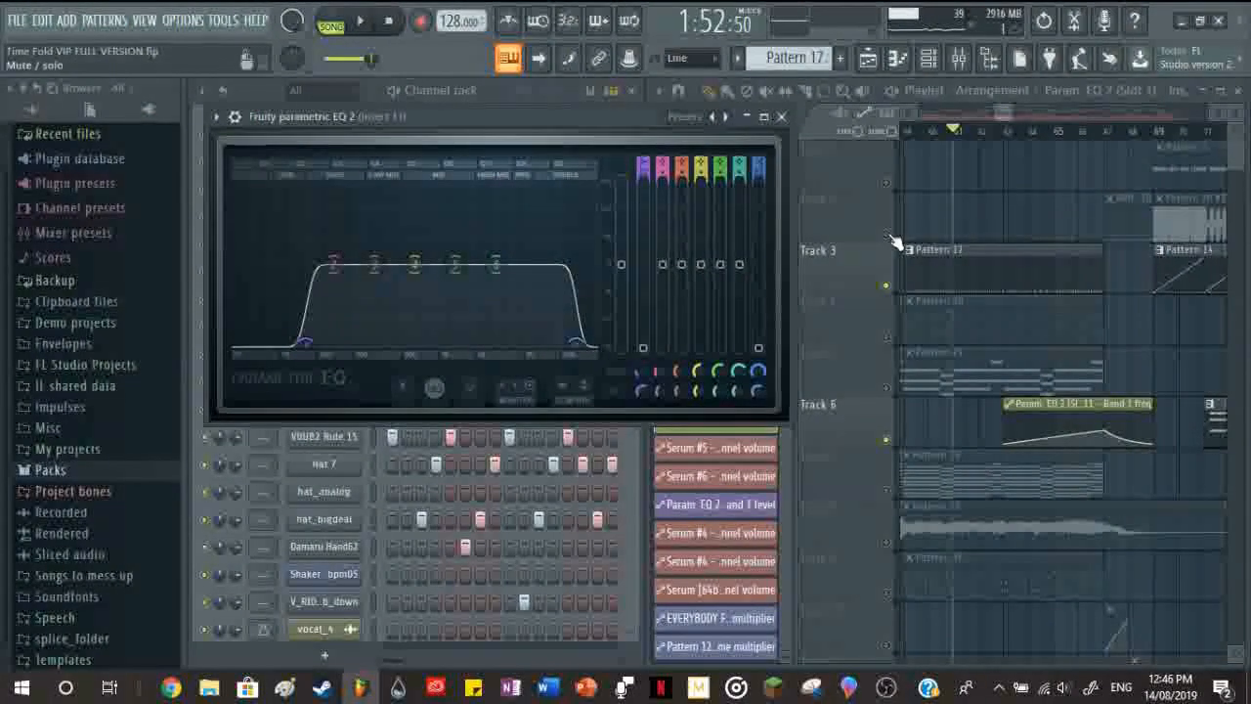
pyautogui.click(888, 235)
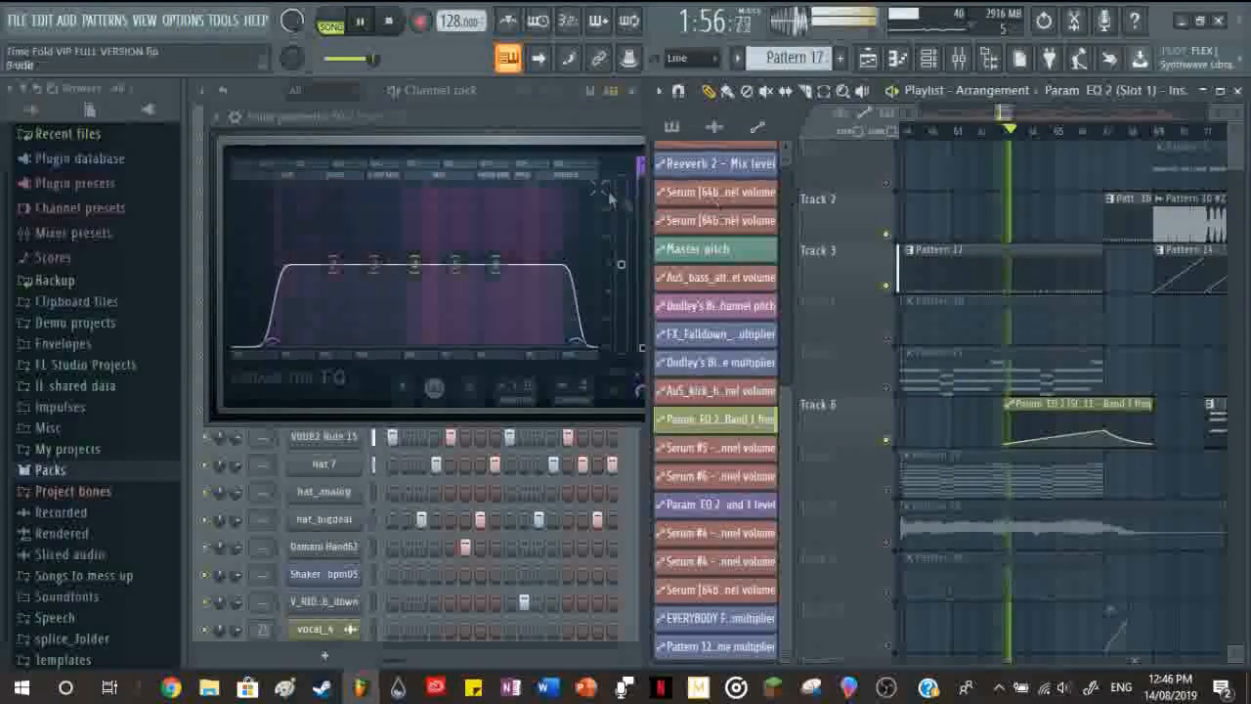
pyautogui.click(572, 125)
pyautogui.moveTo(1156, 136); pyautogui.dragTo(1014, 146)
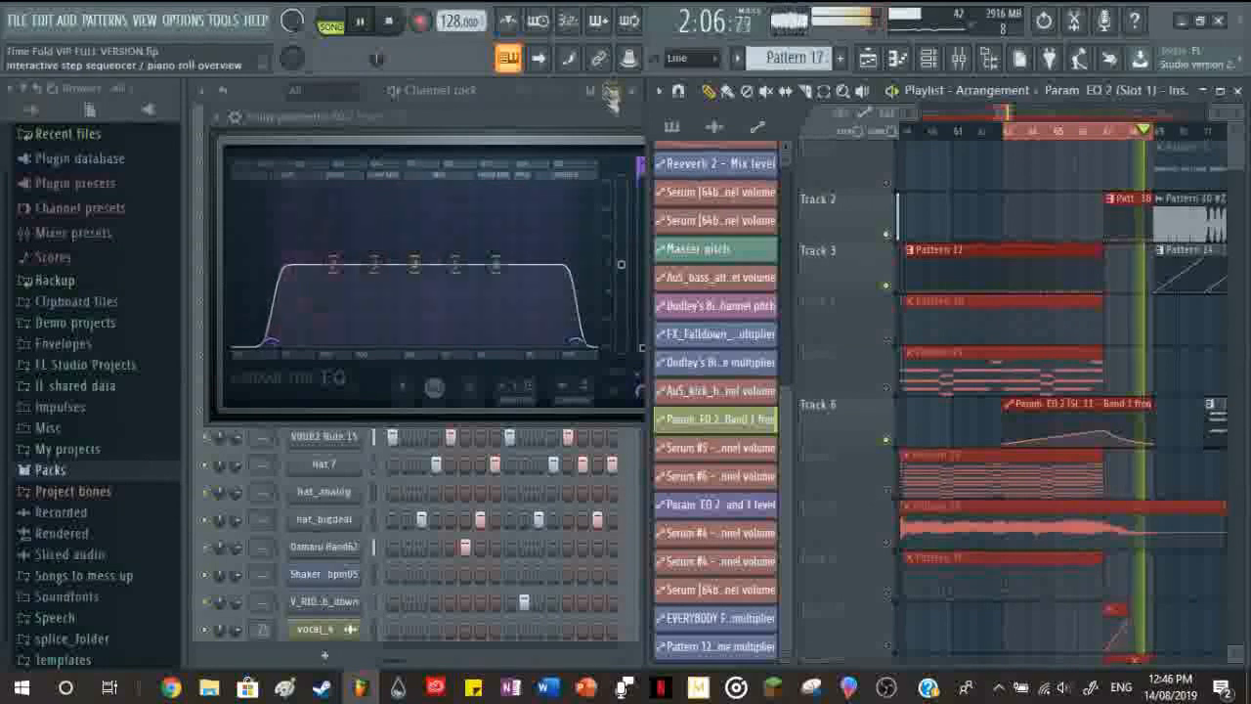
# Step: Close the kick's EQ, stop playback, and make all playlist tracks audible again with the time selection cleared
pyautogui.click(615, 116)
pyautogui.click(786, 118)
pyautogui.press('space')
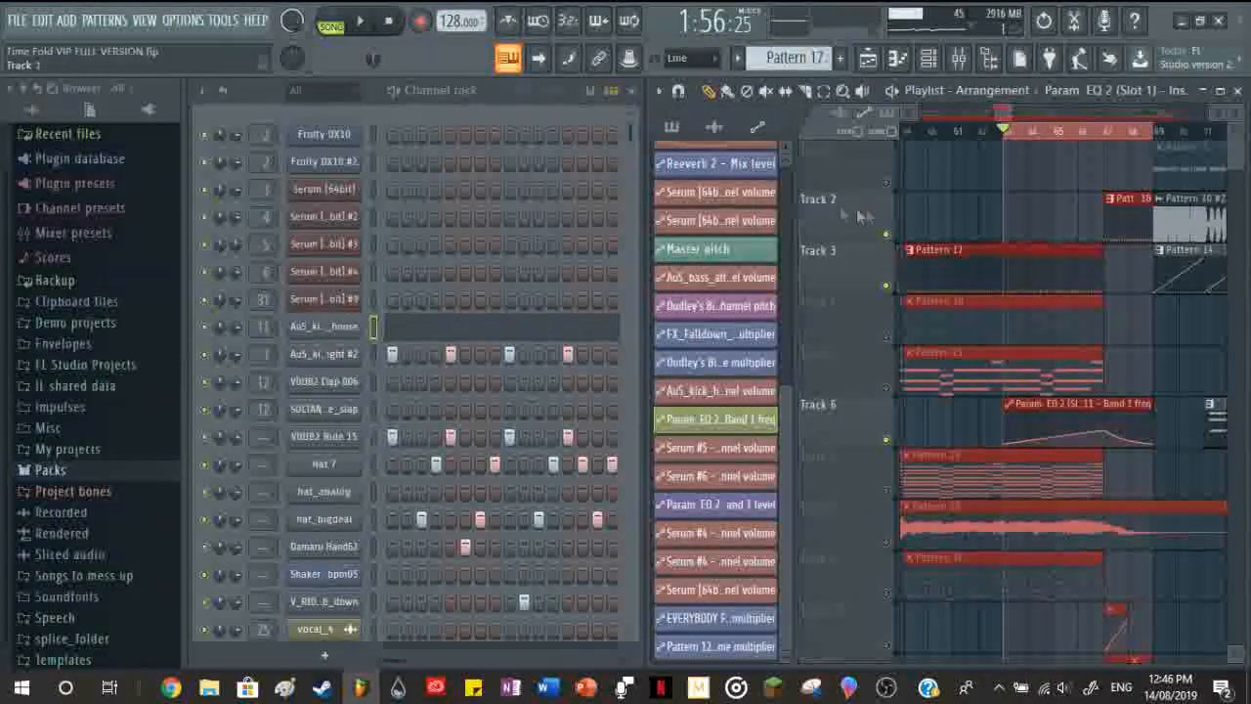
pyautogui.scroll(-2, 1013, 142)
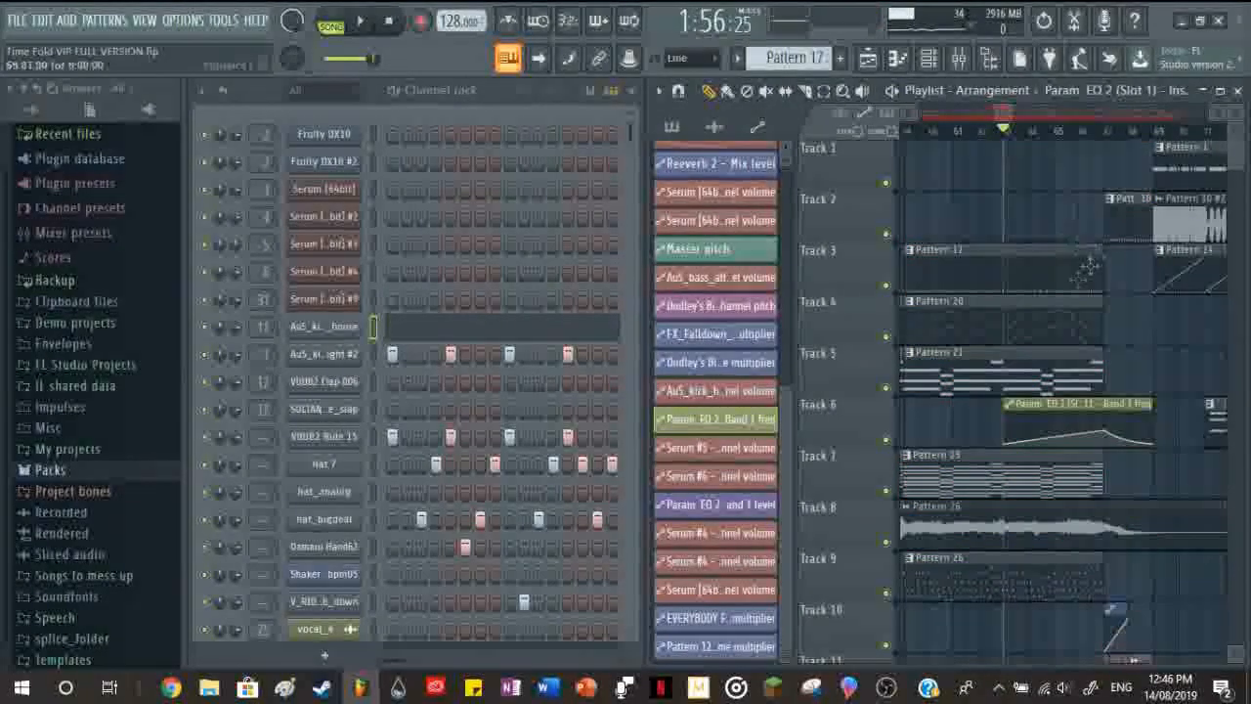
# Step: Select the Pattern 26 audio clip on Track 8, preview its waveform in its channel settings, and close them
pyautogui.scroll(-3, 1068, 350)
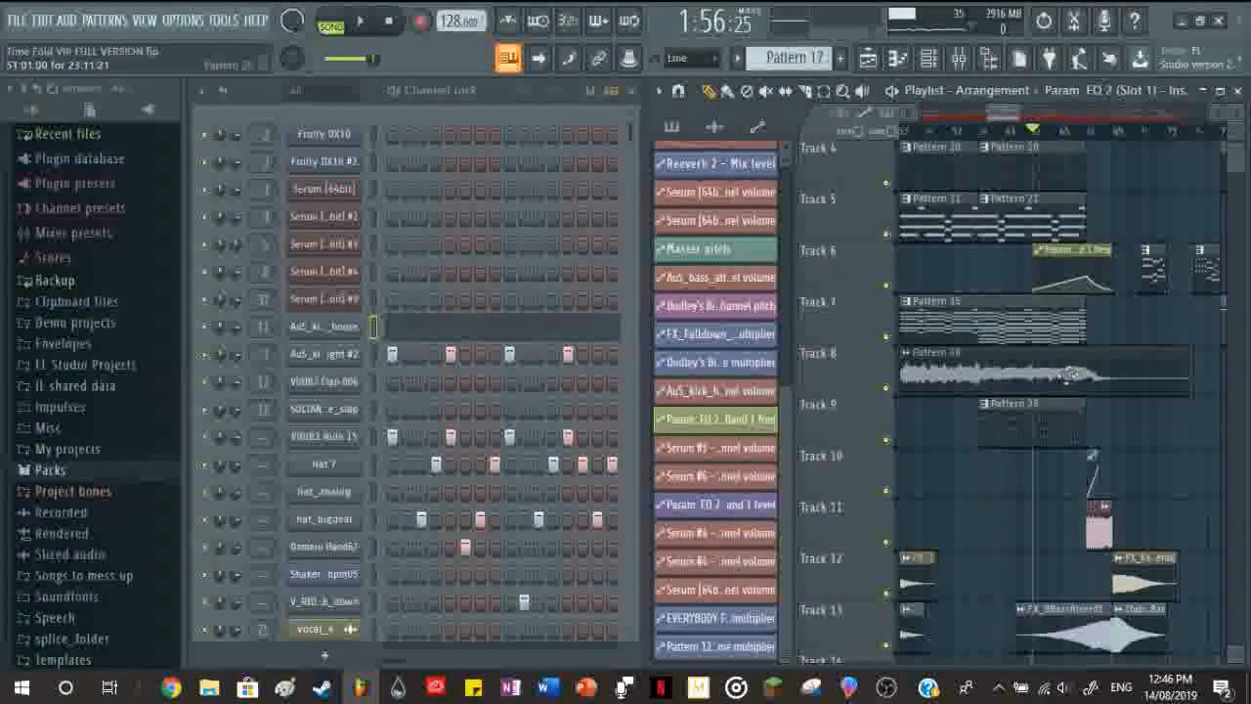
pyautogui.click(968, 389)
pyautogui.scroll(-10, 601, 513)
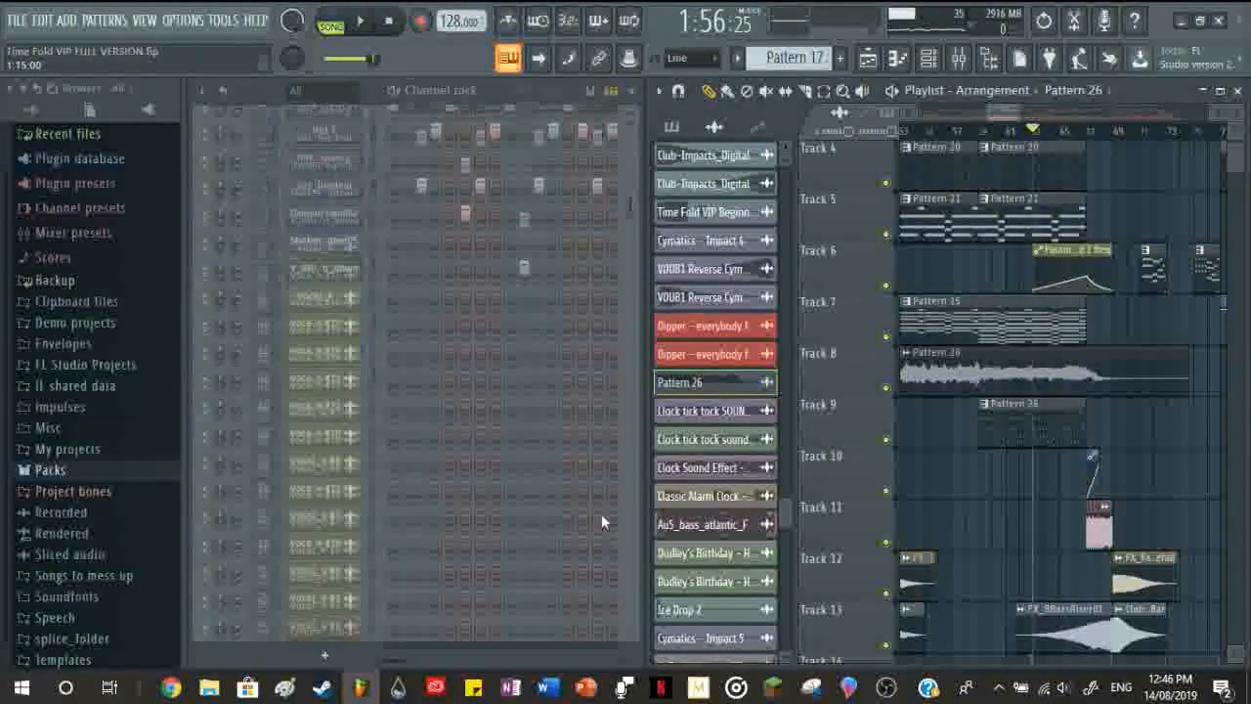
pyautogui.scroll(6, 575, 550)
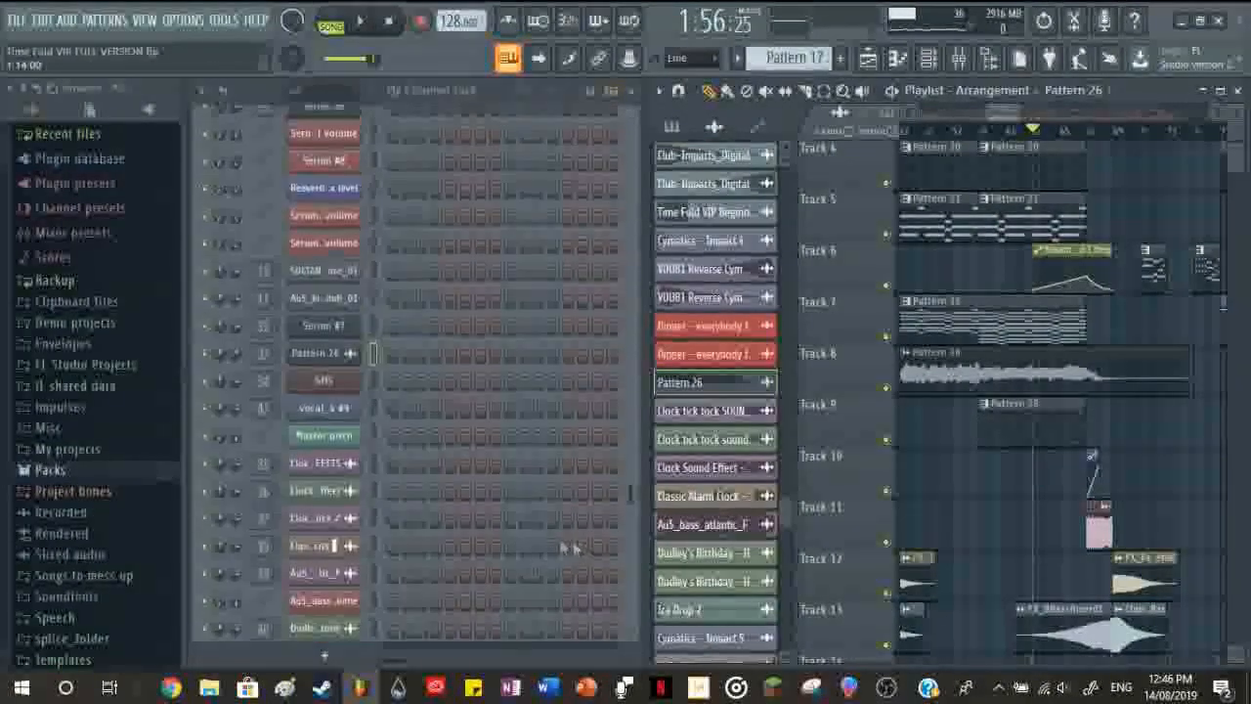
pyautogui.click(331, 362)
pyautogui.click(459, 557)
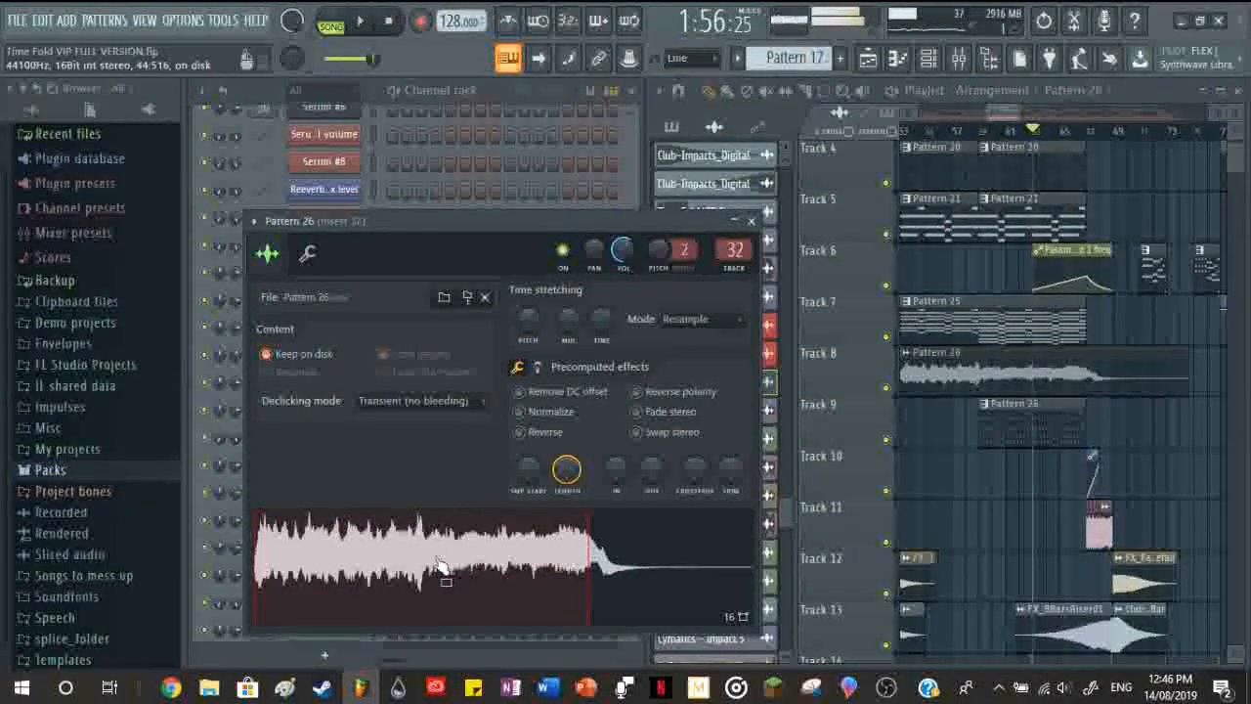
pyautogui.click(750, 222)
# Step: Play the song briefly from bar 51, where the Pattern 26 audio clip on Track 8 starts
pyautogui.scroll(-3, 1007, 391)
pyautogui.press('space')
pyautogui.click(950, 130)
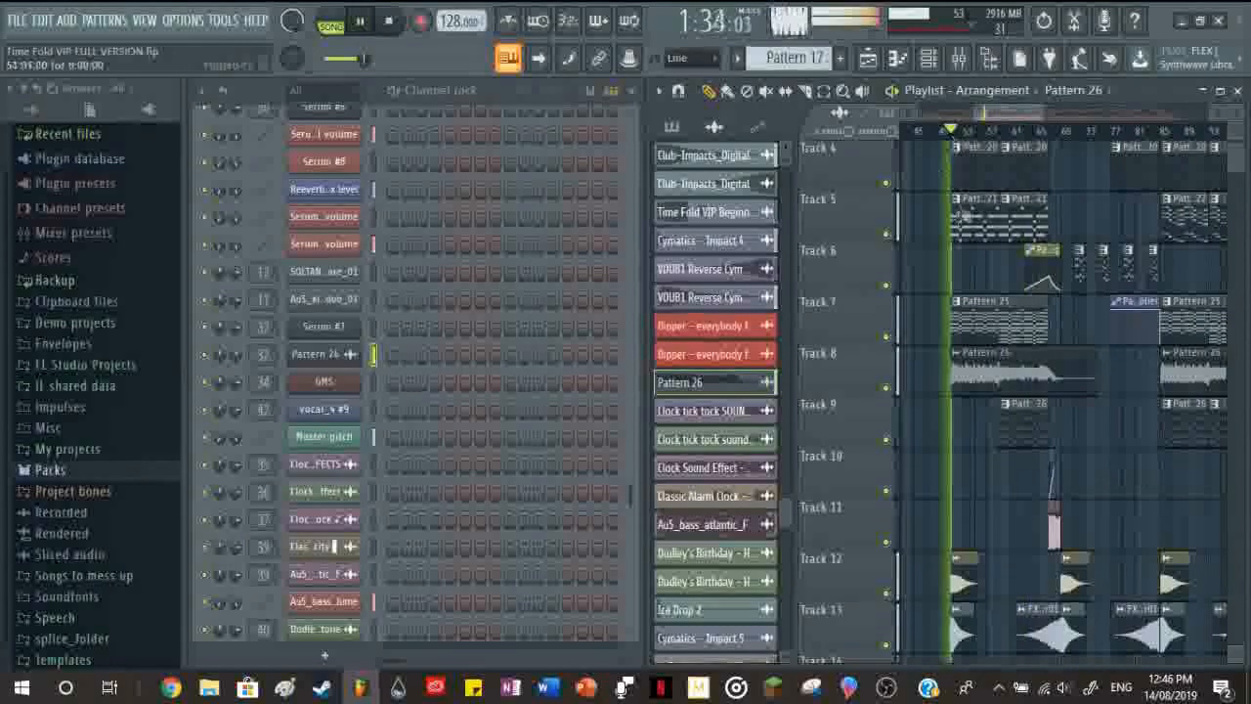
pyautogui.press('space')
pyautogui.scroll(4, 946, 454)
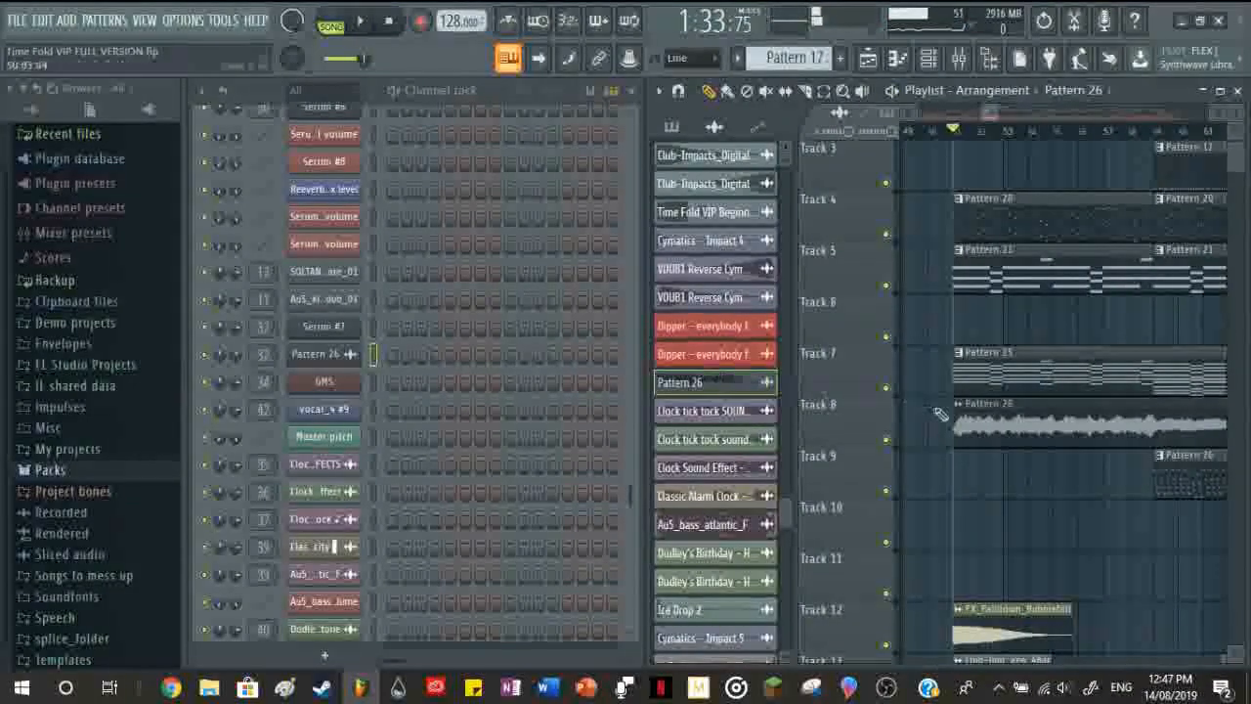
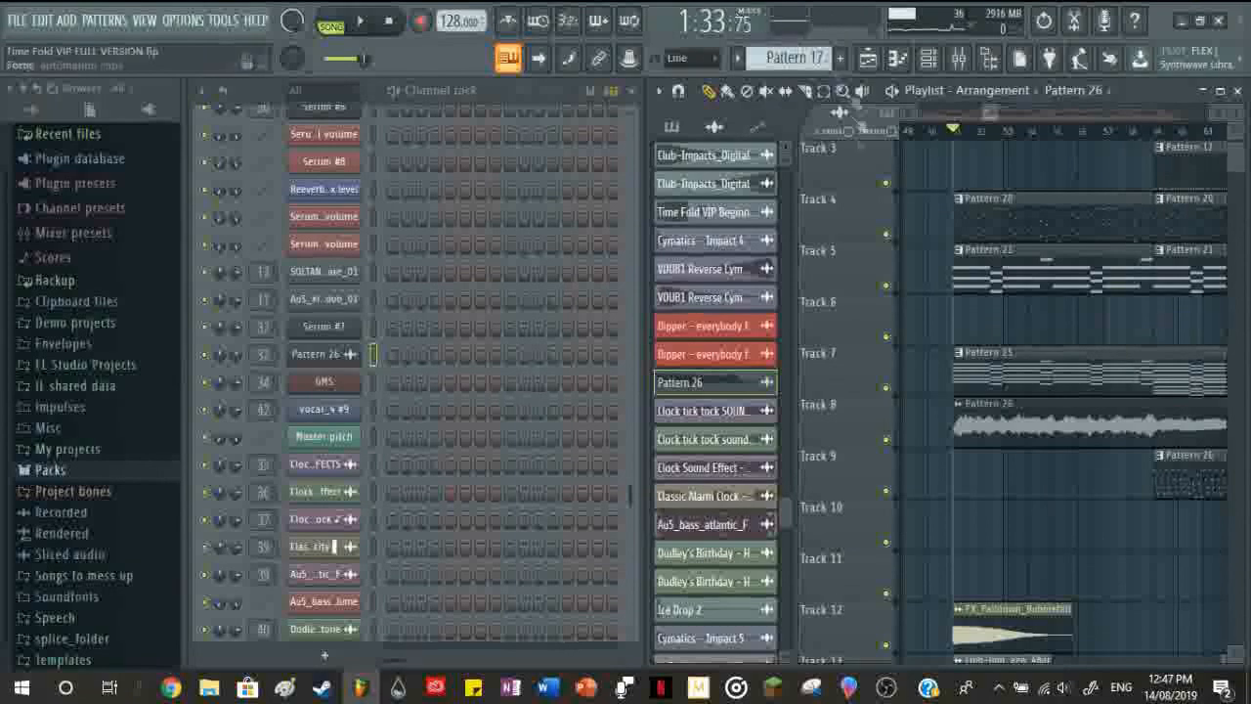
# Step: Select the Pattern 26 note clip on Track 9, play it in pattern mode, and find its Serum #7 channel
pyautogui.scroll(-3, 1005, 446)
pyautogui.scroll(-5, 1005, 447)
pyautogui.scroll(2, 1027, 434)
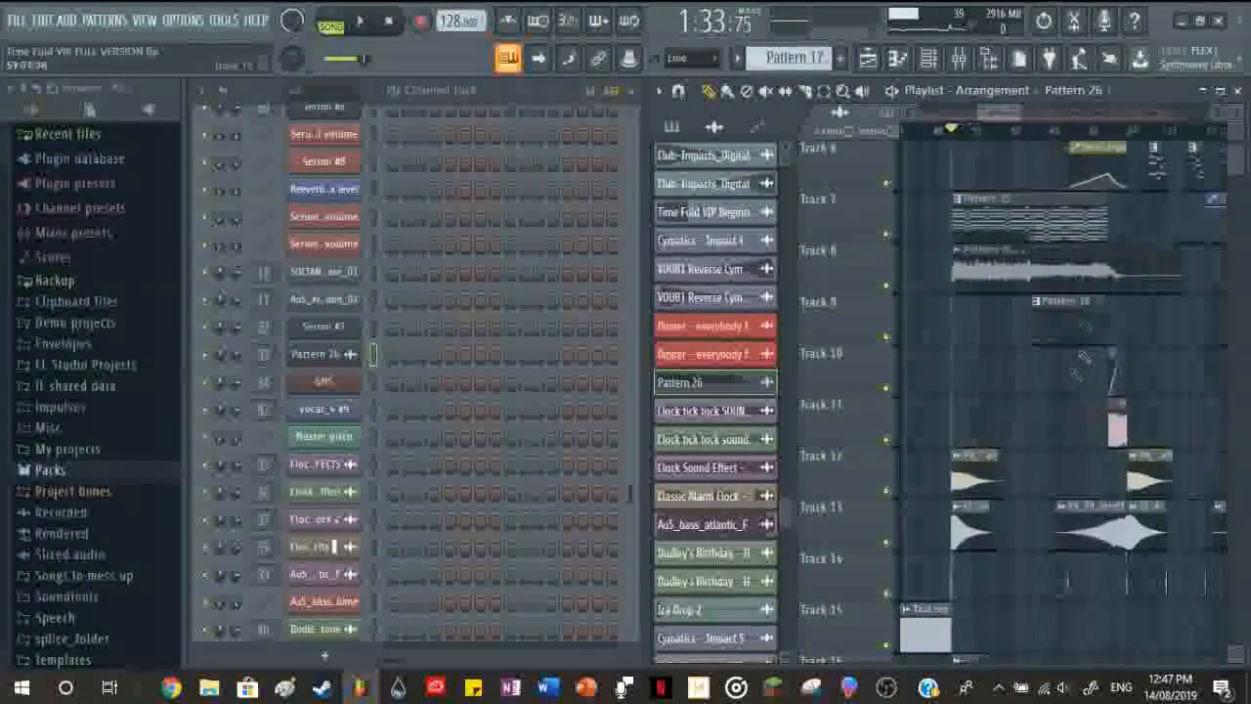
pyautogui.click(1054, 325)
pyautogui.scroll(2, 1063, 354)
pyautogui.scroll(5, 1056, 361)
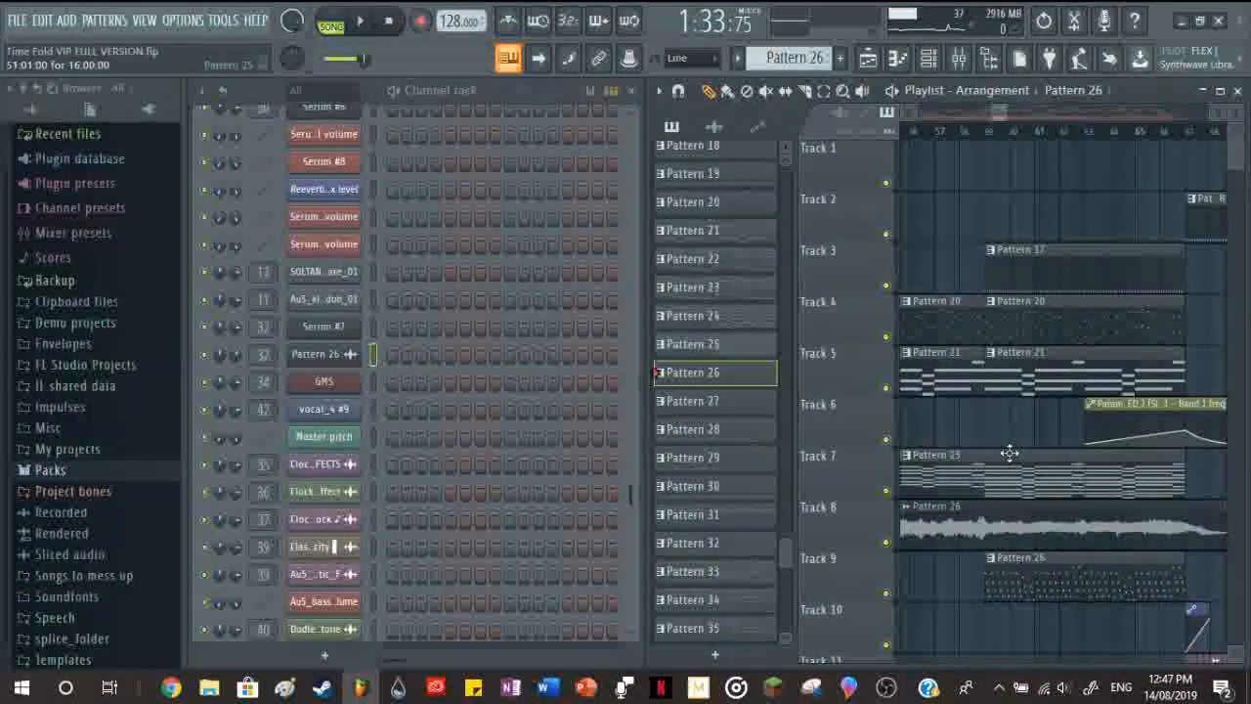
pyautogui.scroll(3, 453, 399)
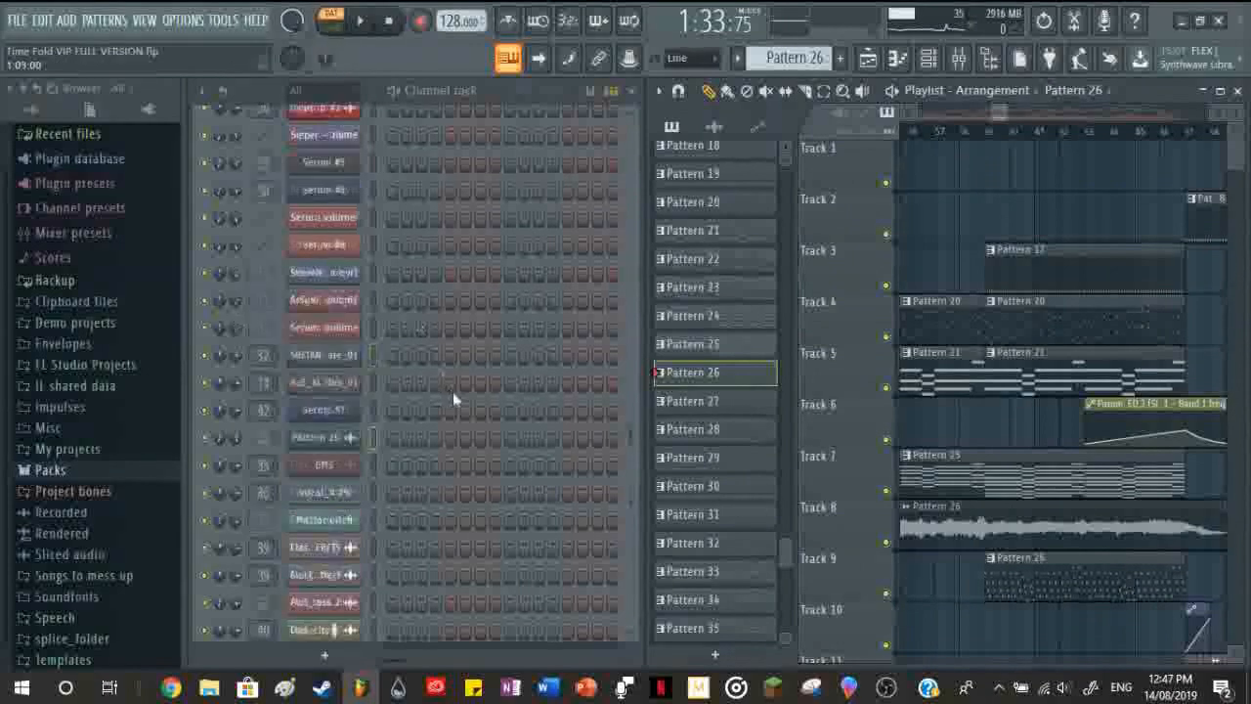
pyautogui.scroll(-10, 453, 392)
pyautogui.press('space')
pyautogui.scroll(8, 453, 392)
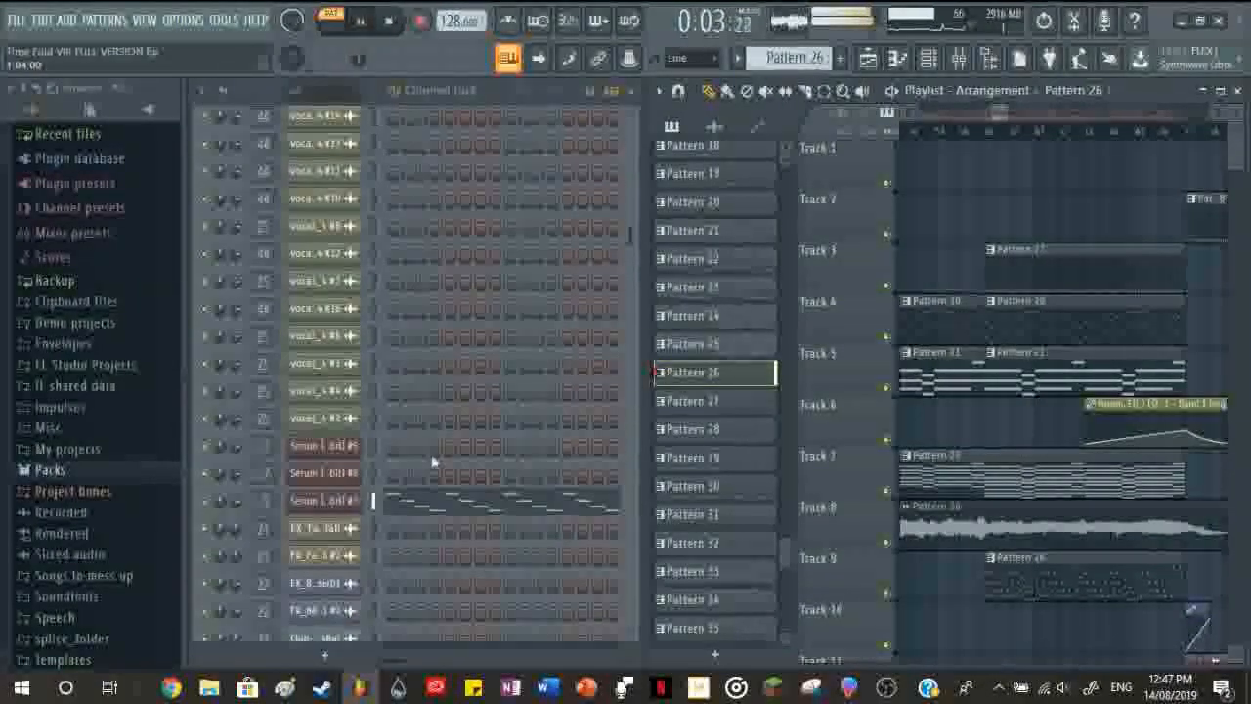
pyautogui.press('space')
# Step: Inspect the first Fruity parametric EQ 2 on the Serum [64bit] #7 mixer track while Pattern 26 plays, and close it
pyautogui.press('F9')
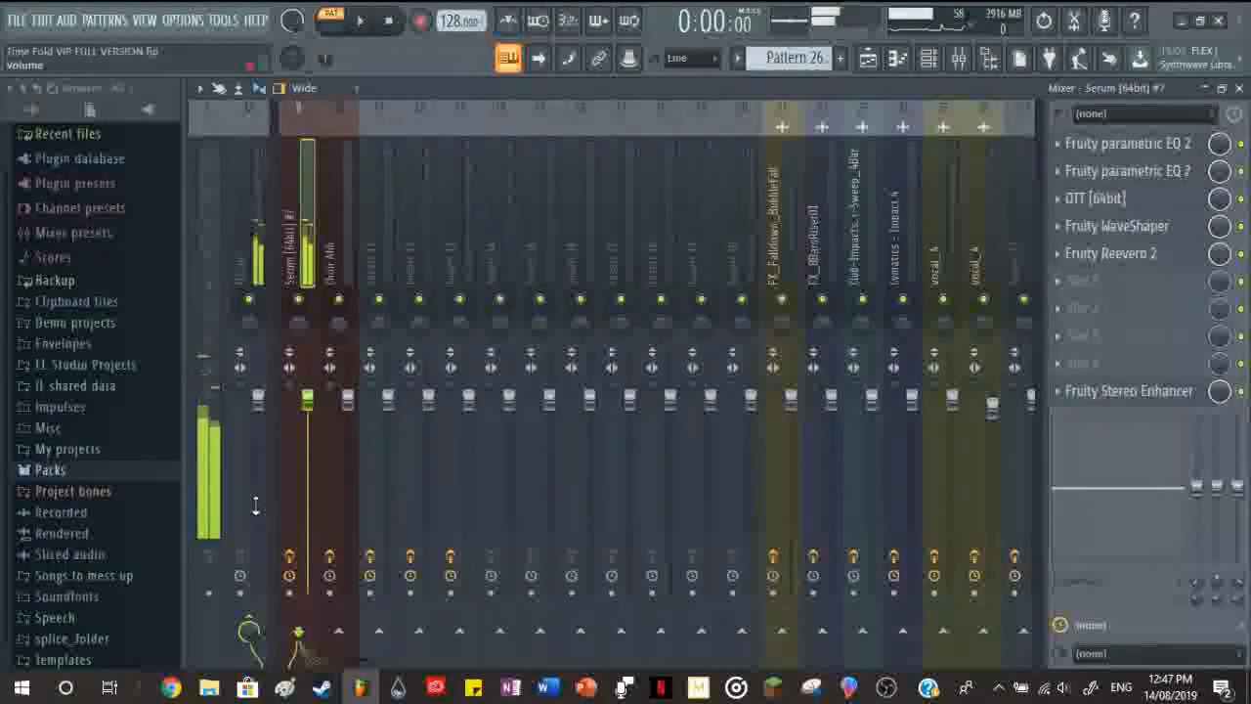
pyautogui.click(1138, 146)
pyautogui.press('space')
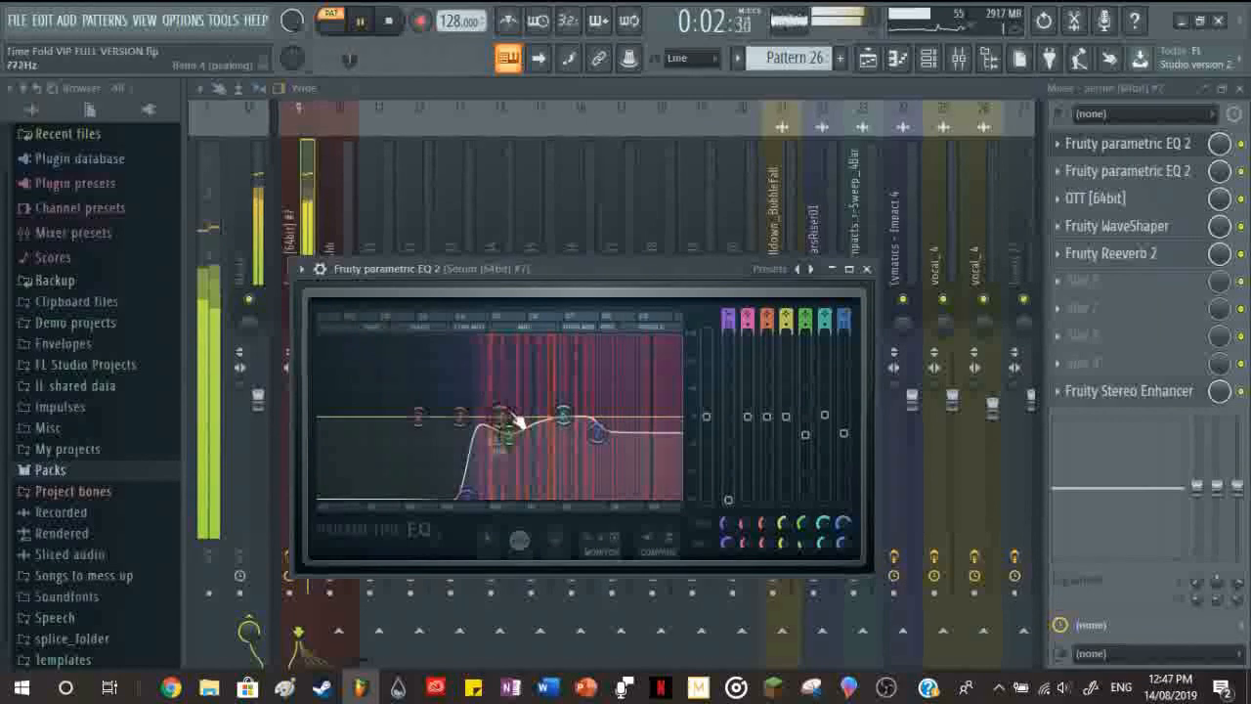
pyautogui.press('space')
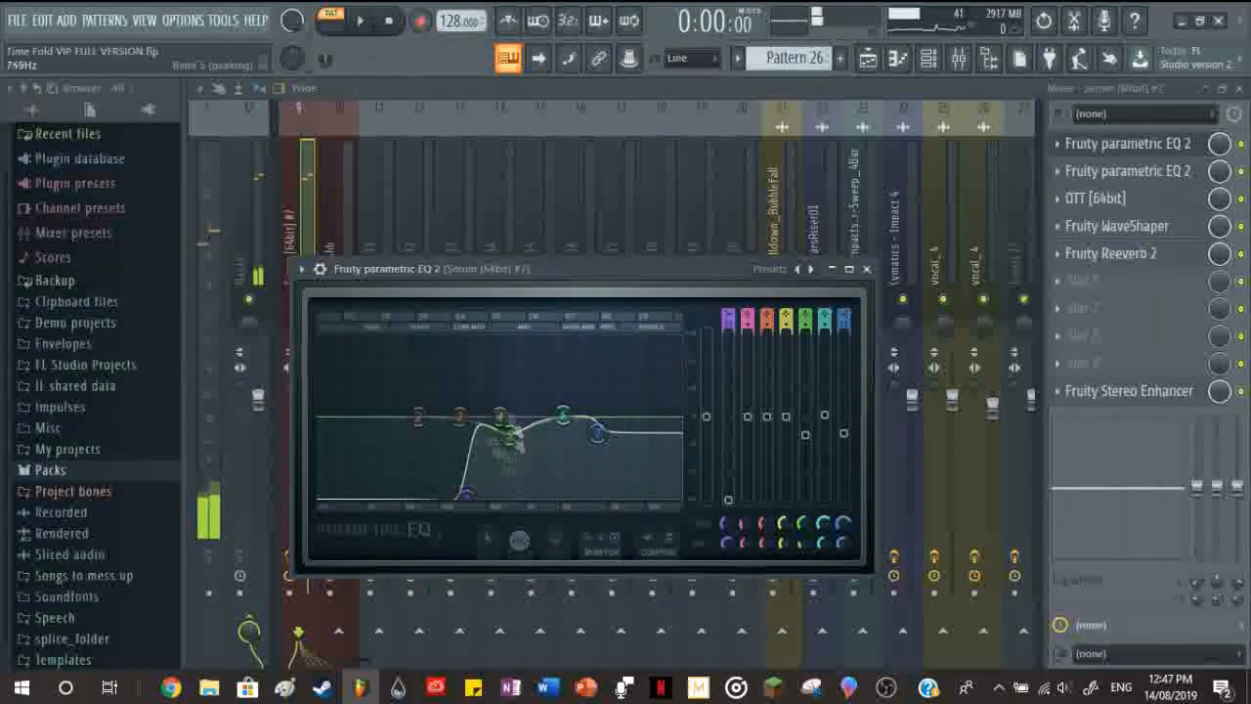
pyautogui.click(866, 268)
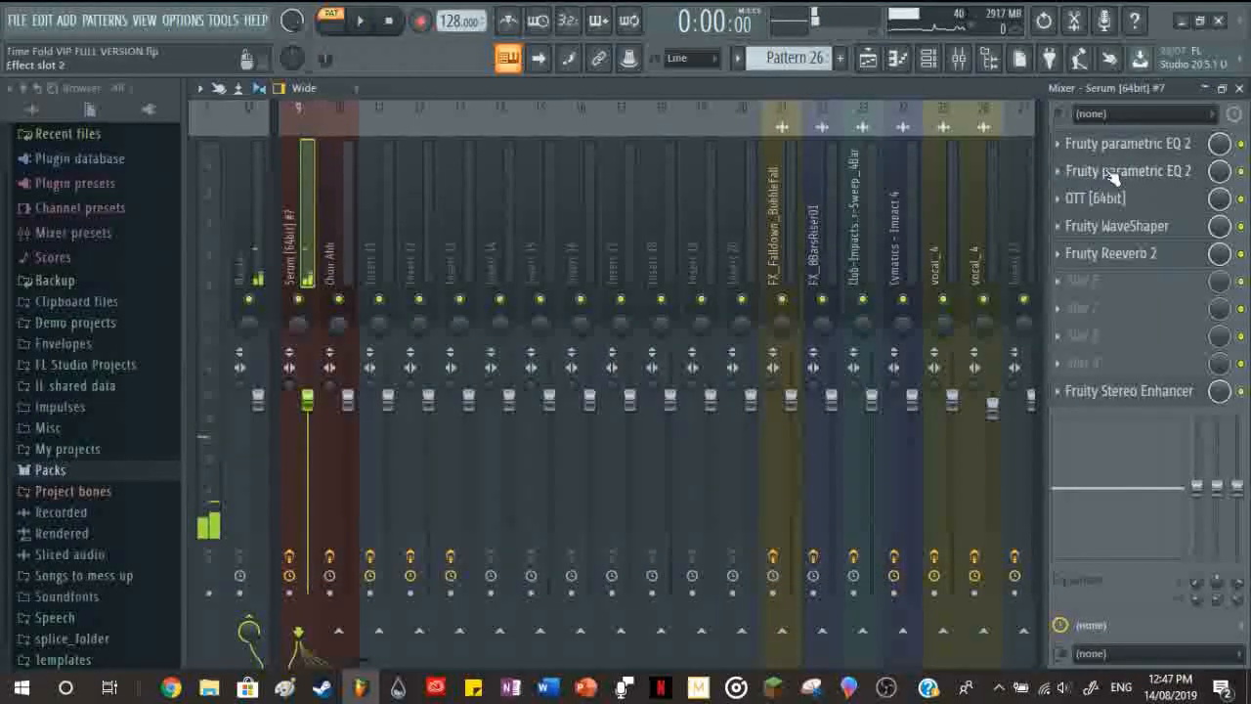
# Step: Inspect the second Fruity parametric EQ 2 and the OTT compressor on the Serum #7 track during playback, closing each
pyautogui.click(1114, 172)
pyautogui.press('space')
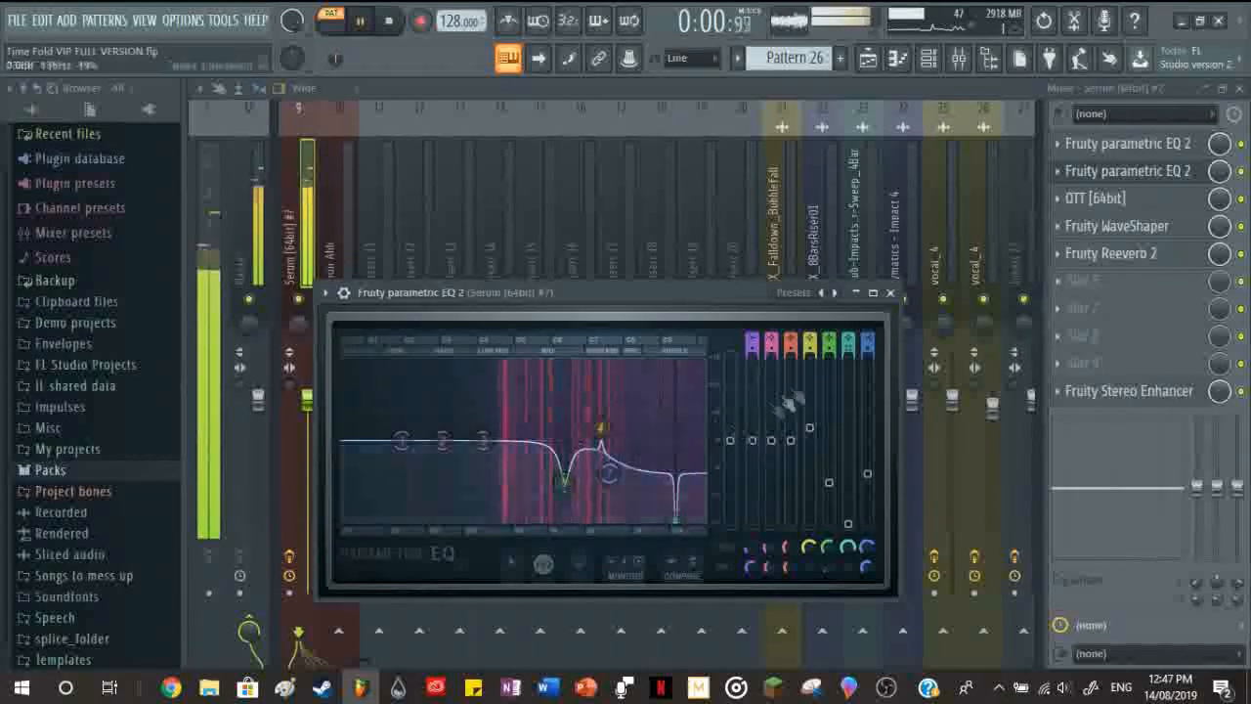
pyautogui.click(889, 292)
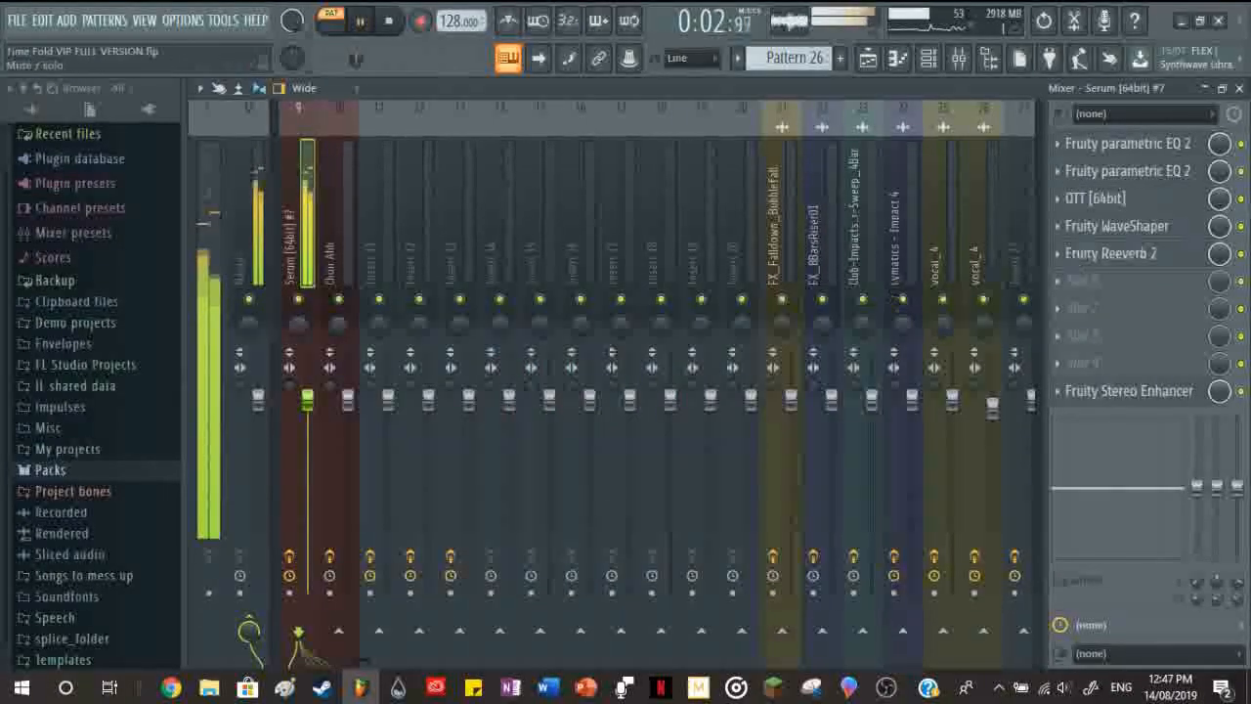
pyautogui.click(1143, 202)
pyautogui.press('space')
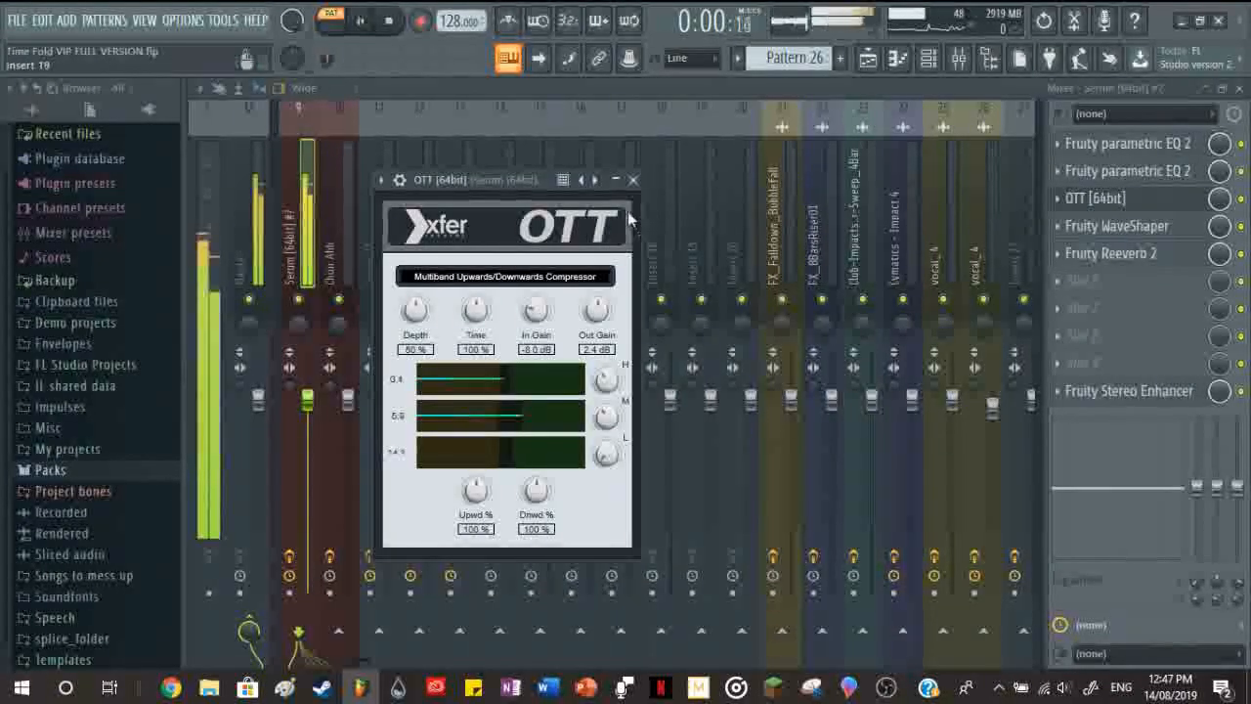
pyautogui.click(633, 180)
# Step: Inspect the Serum #7 track's Fruity WaveShaper and Fruity Reeverb 2, close the mixer, and stop the pattern
pyautogui.click(1116, 226)
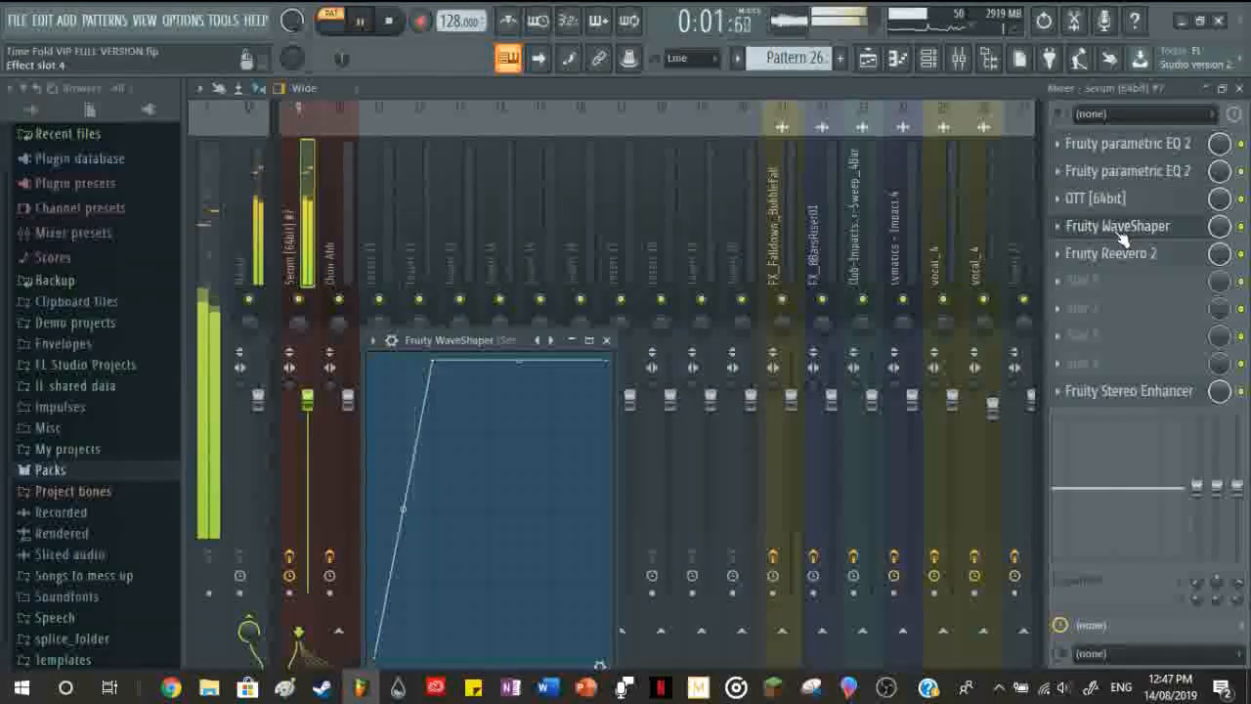
pyautogui.click(607, 340)
pyautogui.press('space')
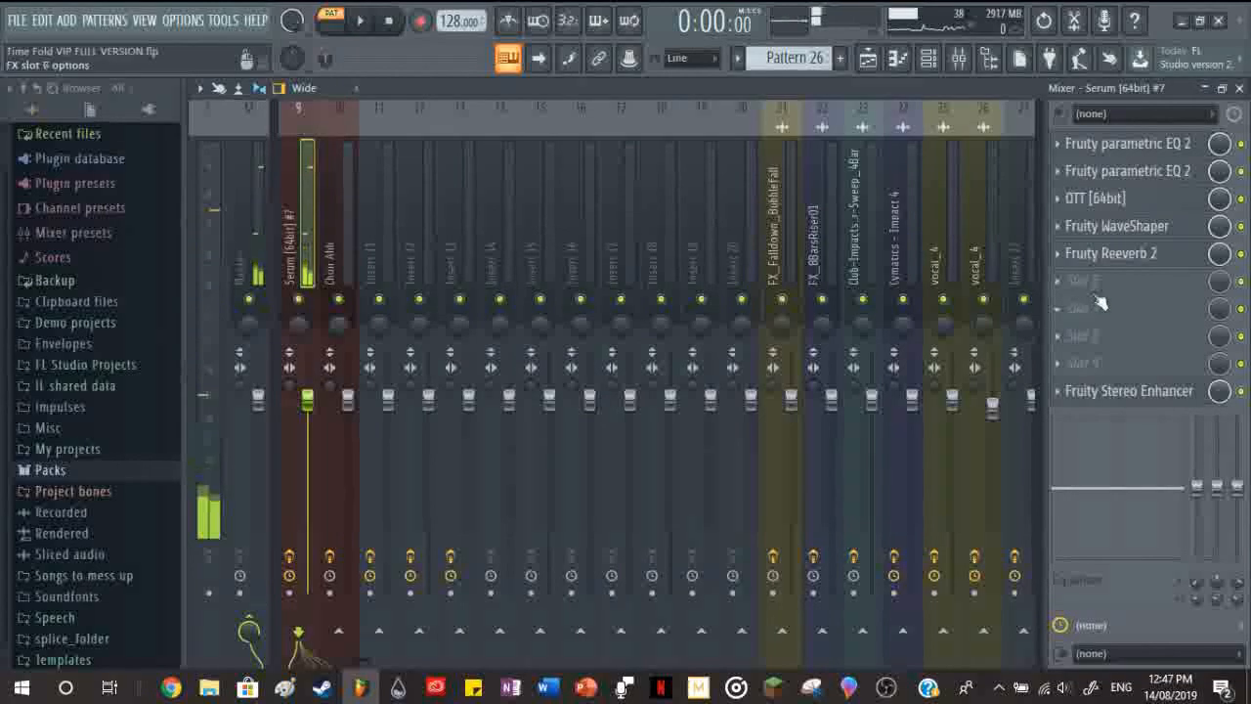
pyautogui.click(1112, 253)
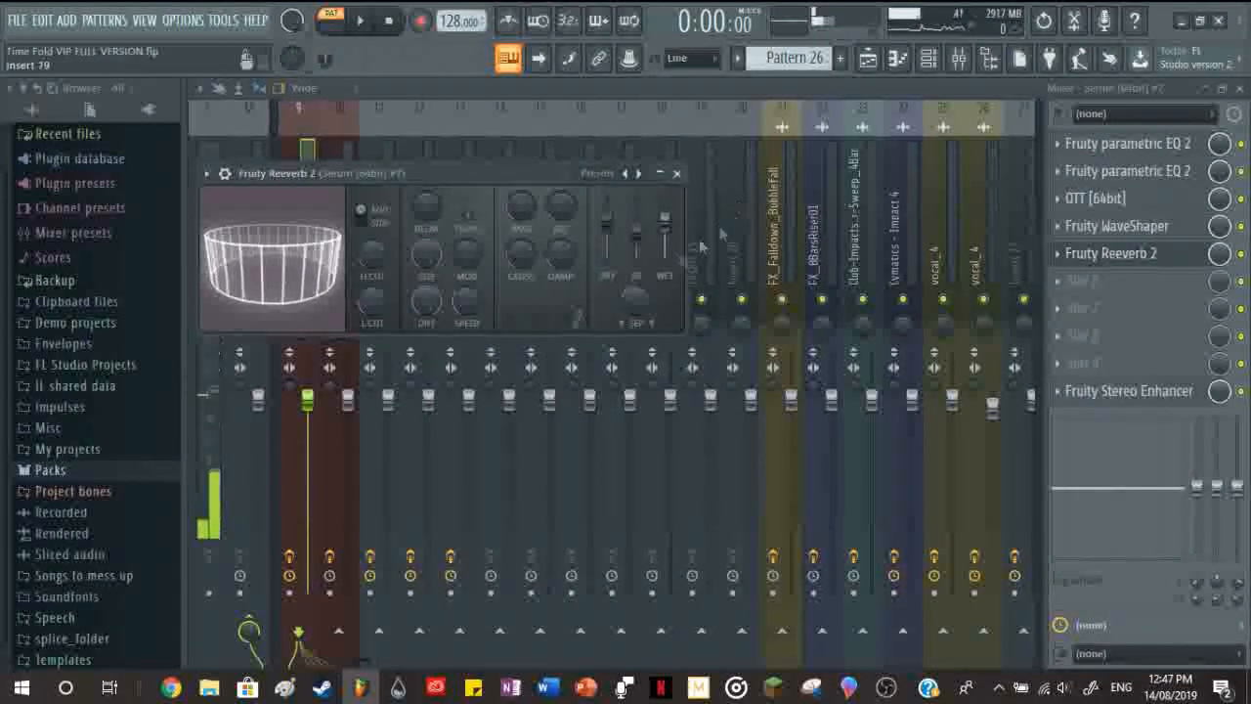
pyautogui.press('space')
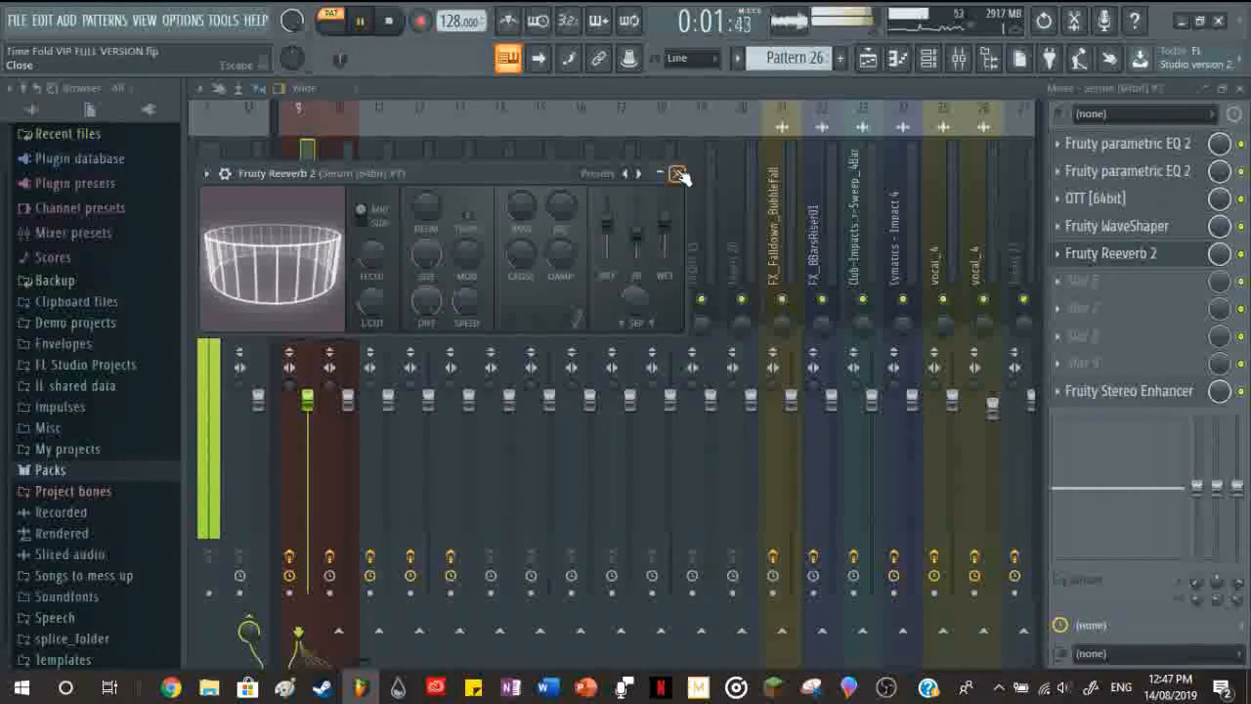
pyautogui.click(679, 175)
pyautogui.click(1241, 88)
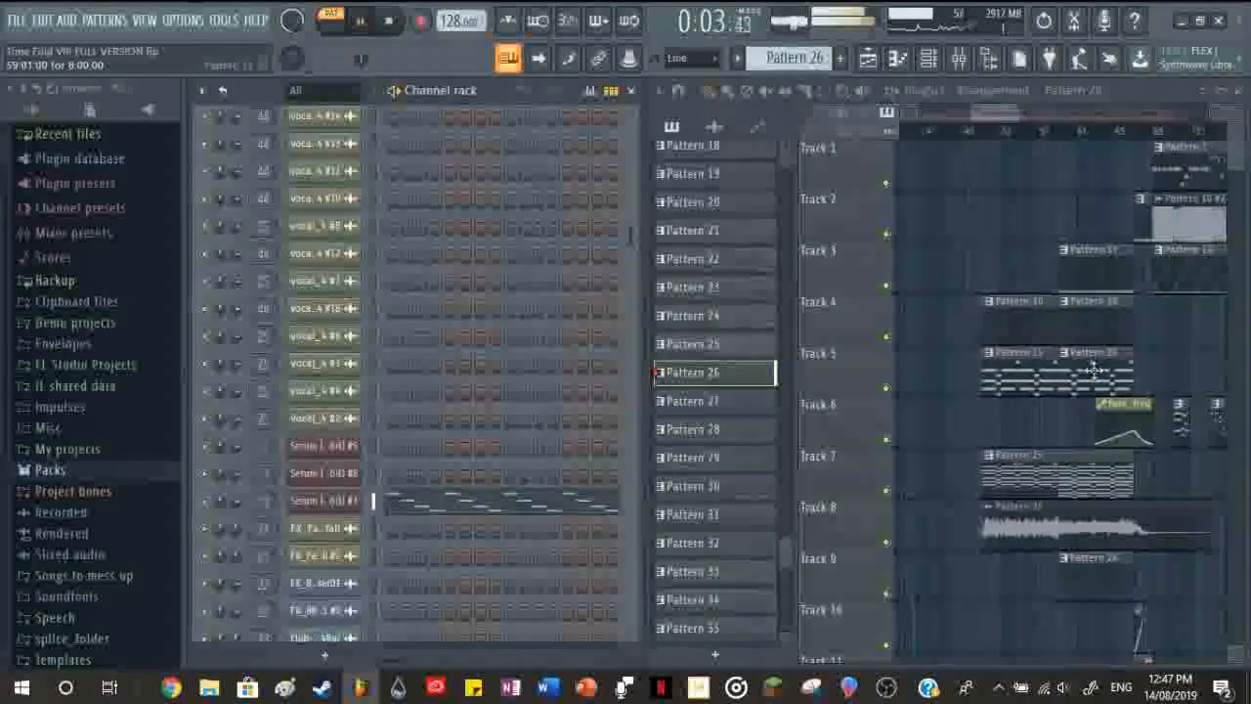
pyautogui.press('space')
# Step: Select the FX_8BarsRiser01 clip on Track 13, check the effects on its mixer insert 22, and close the mixer
pyautogui.scroll(-5, 1091, 368)
pyautogui.scroll(4, 1132, 352)
pyautogui.scroll(5, 1092, 385)
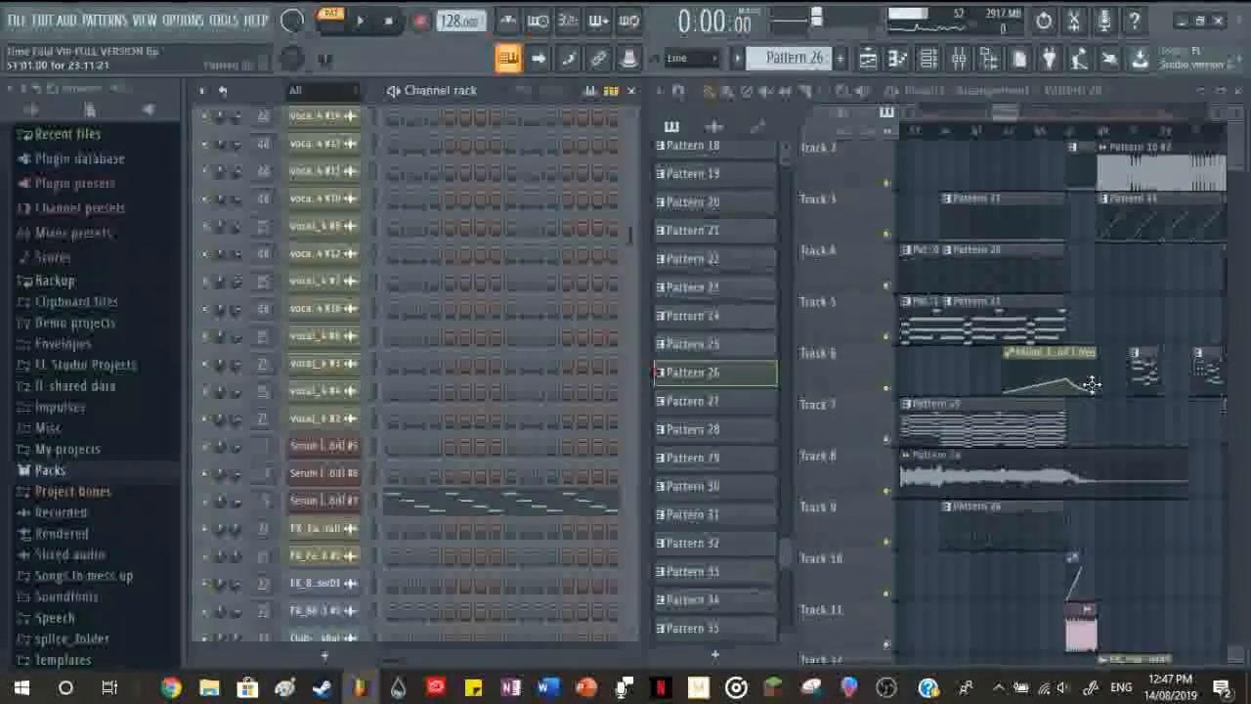
pyautogui.scroll(3, 1091, 389)
pyautogui.scroll(-5, 1089, 391)
pyautogui.scroll(-2, 1090, 391)
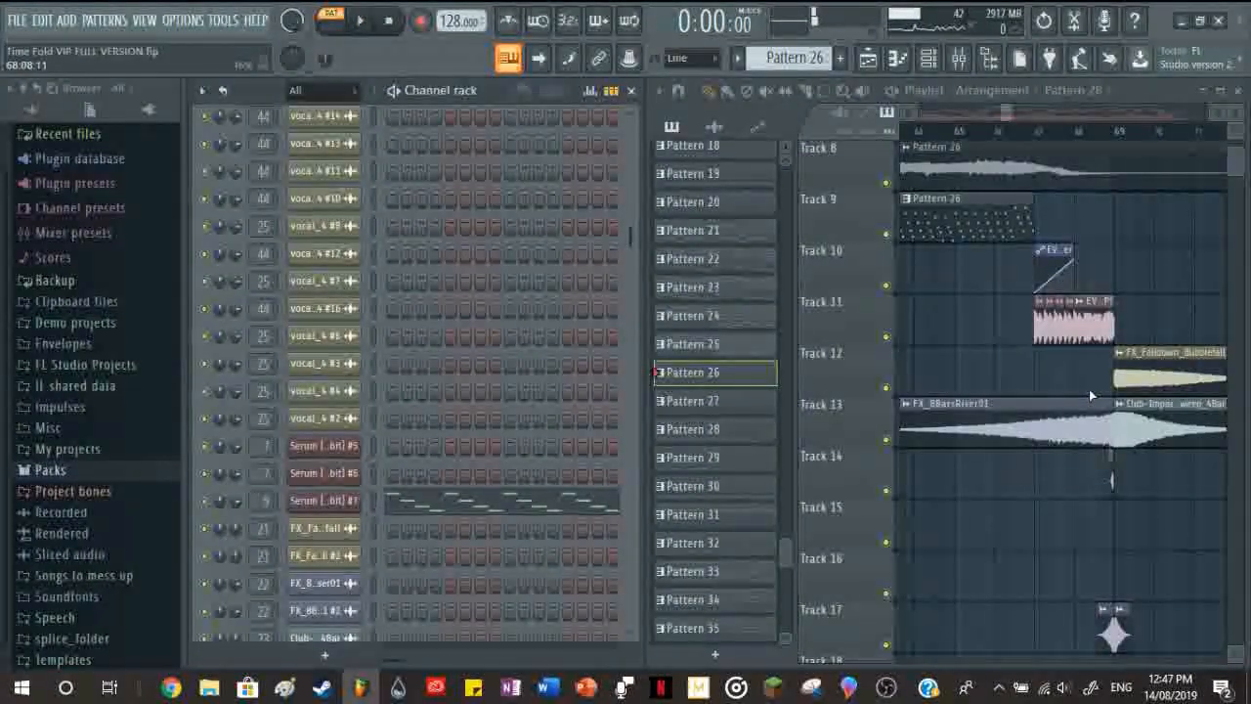
pyautogui.scroll(-3, 1089, 391)
pyautogui.click(1060, 432)
pyautogui.scroll(-5, 507, 451)
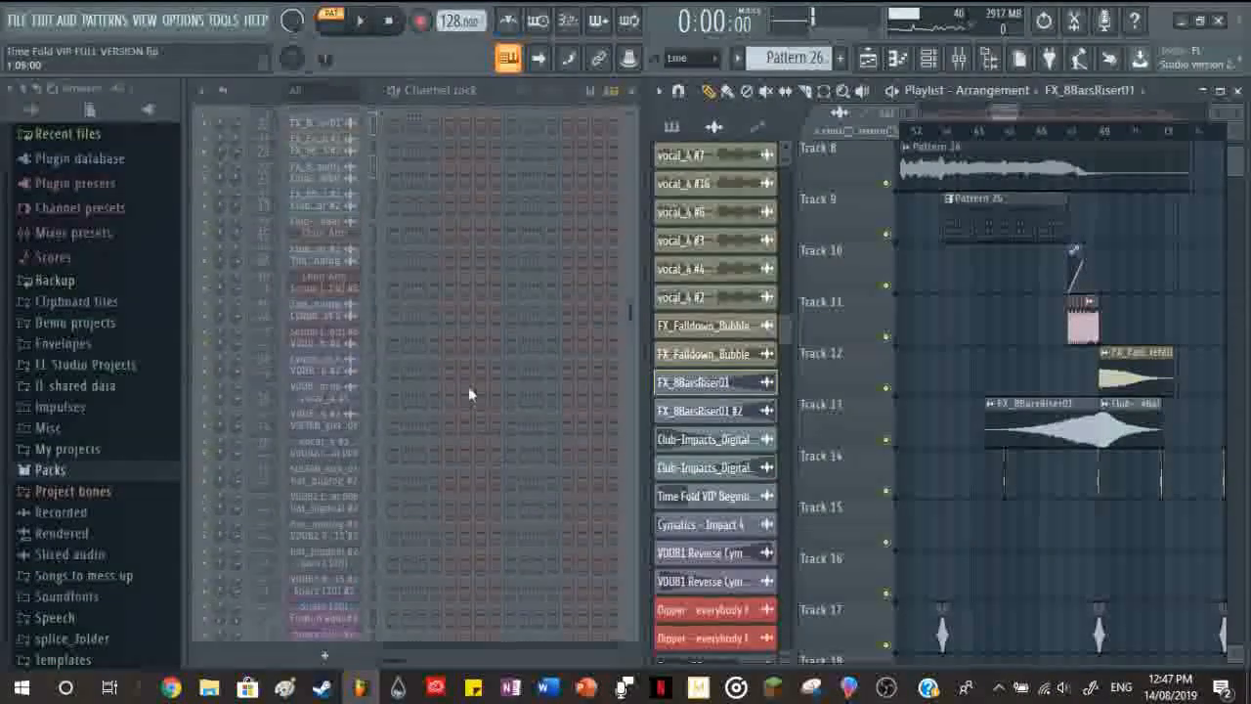
pyautogui.scroll(2, 469, 386)
pyautogui.doubleClick(261, 254)
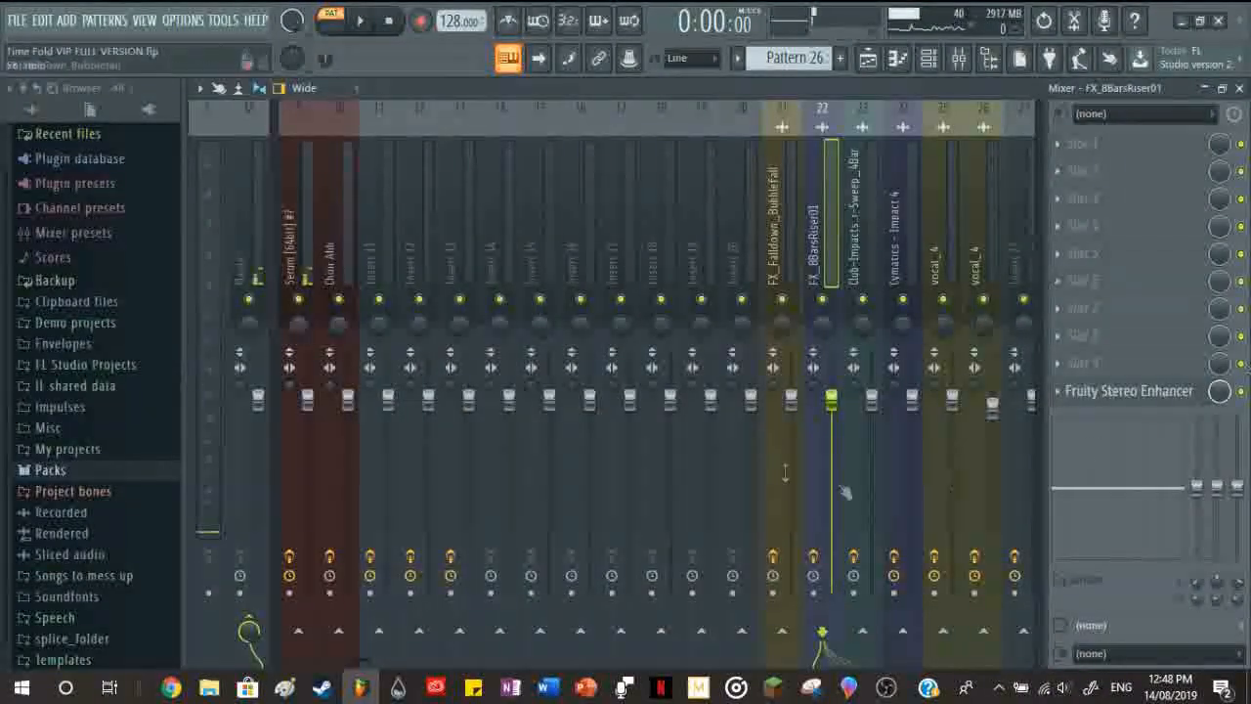
pyautogui.press('F9')
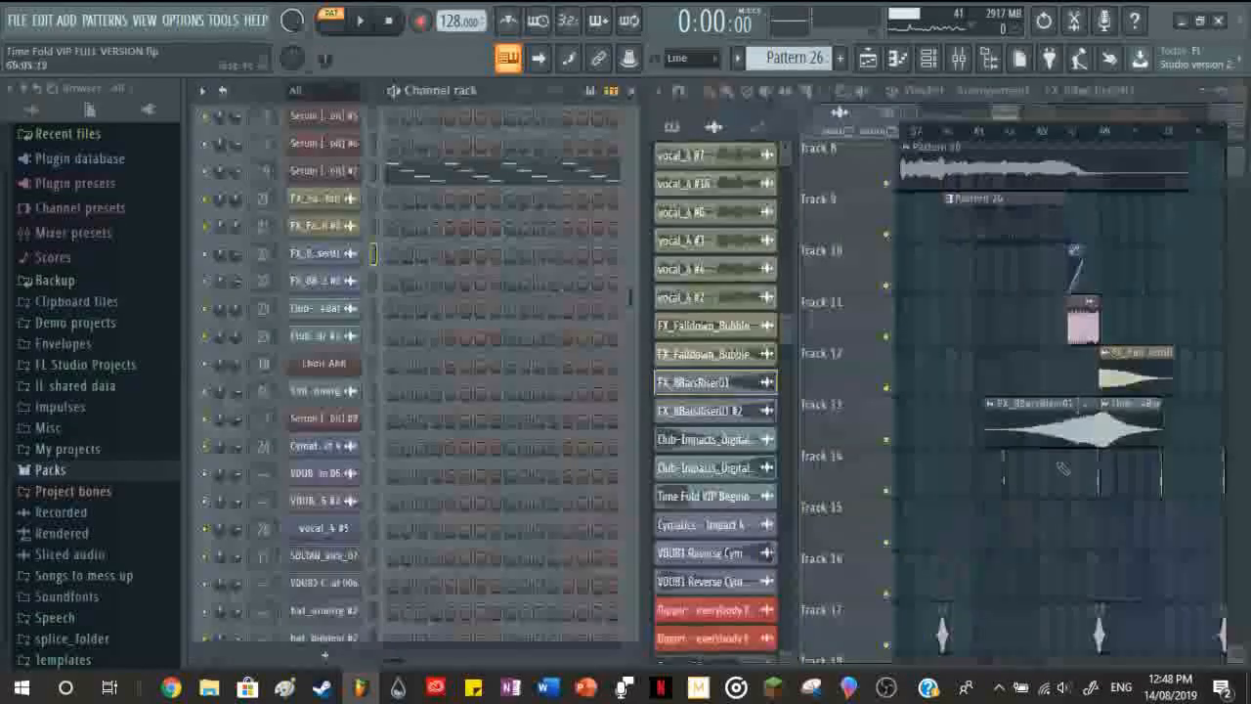
# Step: Select the Club-Impacts_Digital clip on Track 13 and play the song in song mode from bar 63
pyautogui.scroll(-2, 1032, 559)
pyautogui.click(1127, 522)
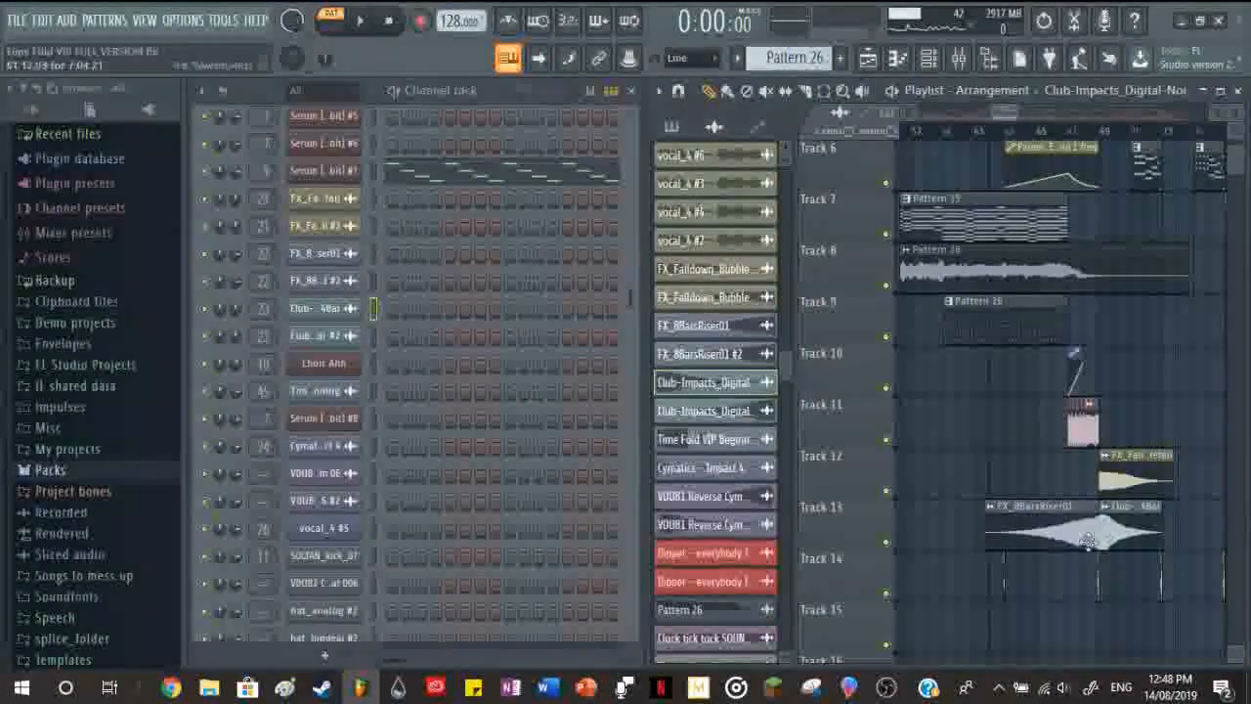
pyautogui.scroll(2, 1083, 518)
pyautogui.press('space')
pyautogui.scroll(3, 989, 501)
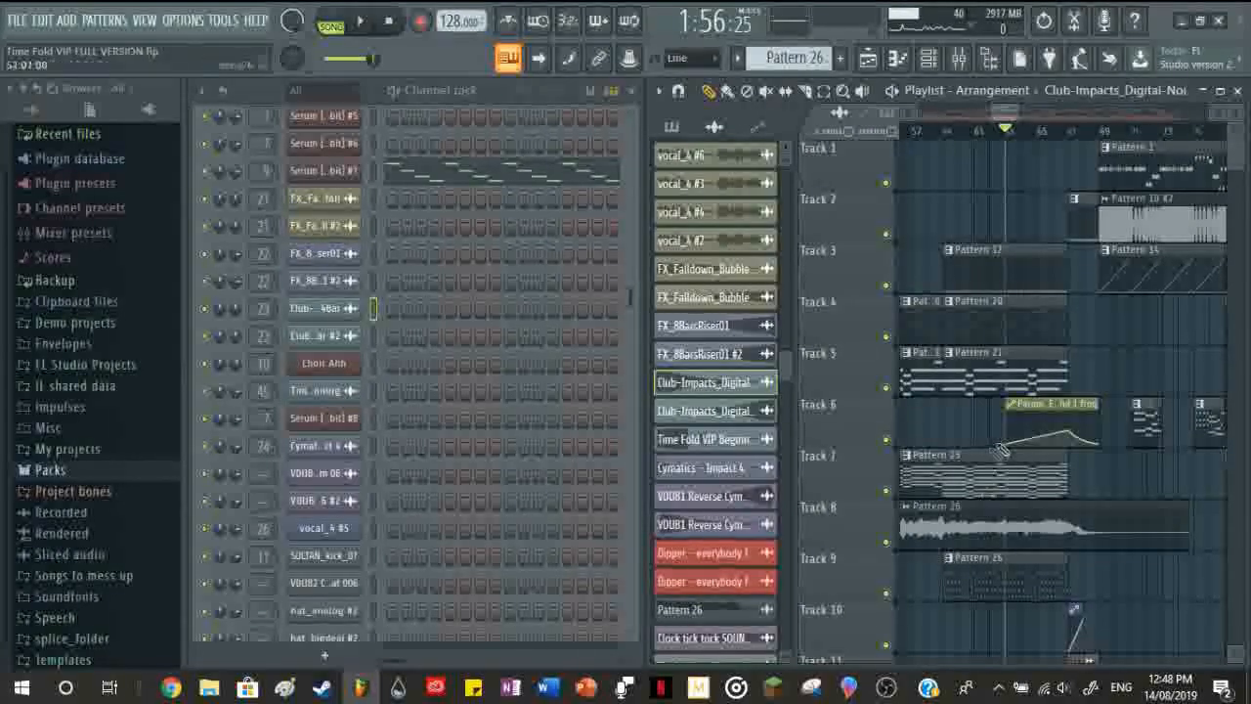
# Step: Select the Au5_kick_house channel volume automation clip on Track 31 and look at its dip
pyautogui.scroll(-20, 1004, 484)
pyautogui.scroll(1, 1007, 493)
pyautogui.scroll(-2, 1011, 498)
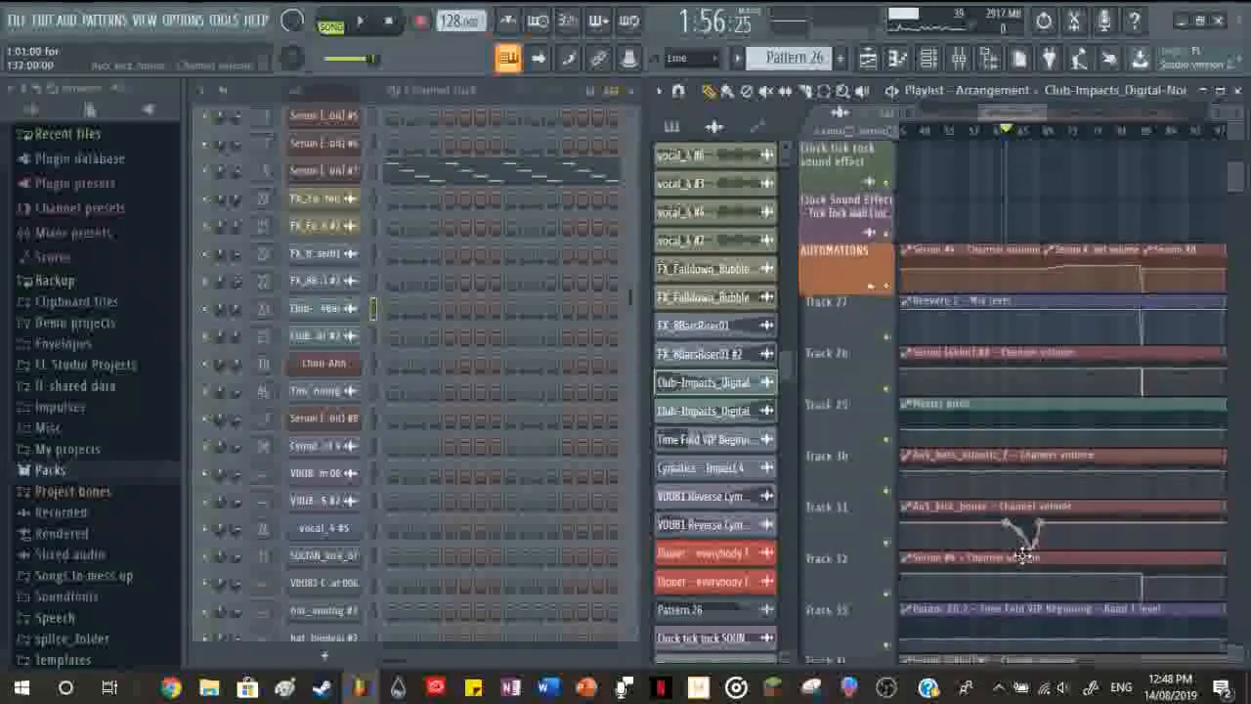
pyautogui.click(1020, 503)
pyautogui.scroll(-3, 1025, 508)
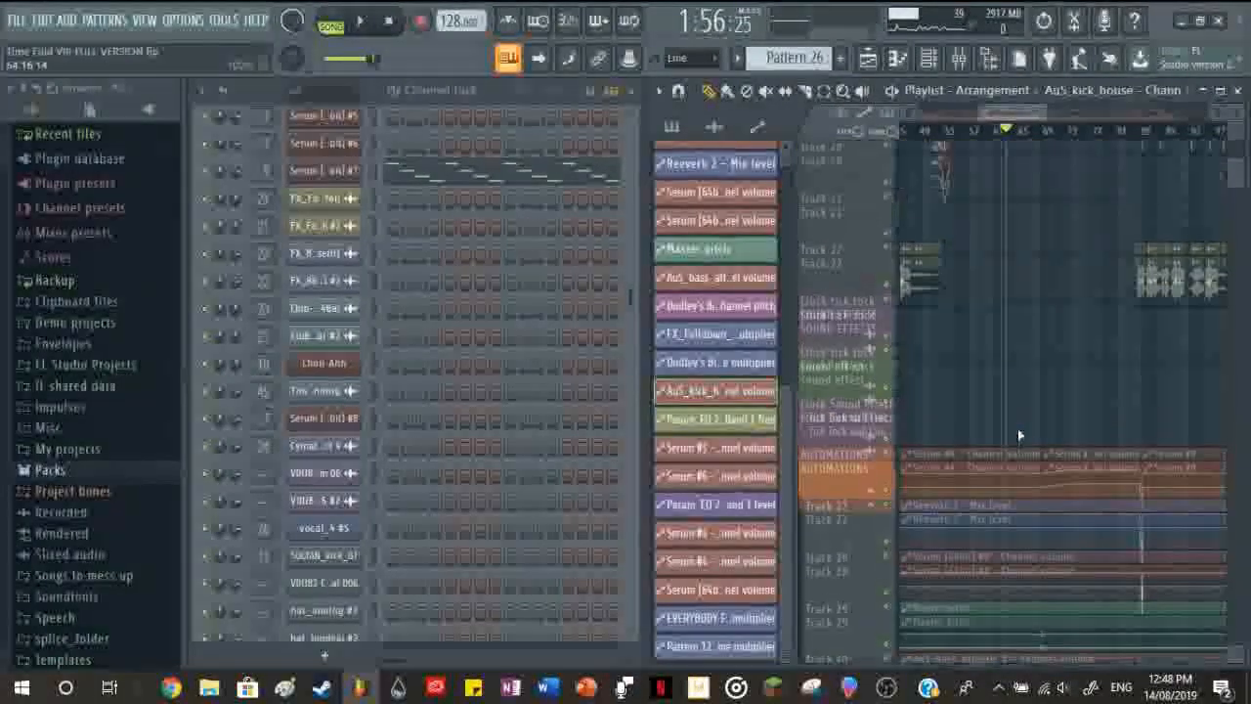
# Step: Examine the playlist's clips and automation tracks around the end of the build-up, between about bars 57 and 73
pyautogui.scroll(8, 1025, 509)
pyautogui.scroll(3, 1065, 421)
pyautogui.scroll(-20, 1110, 355)
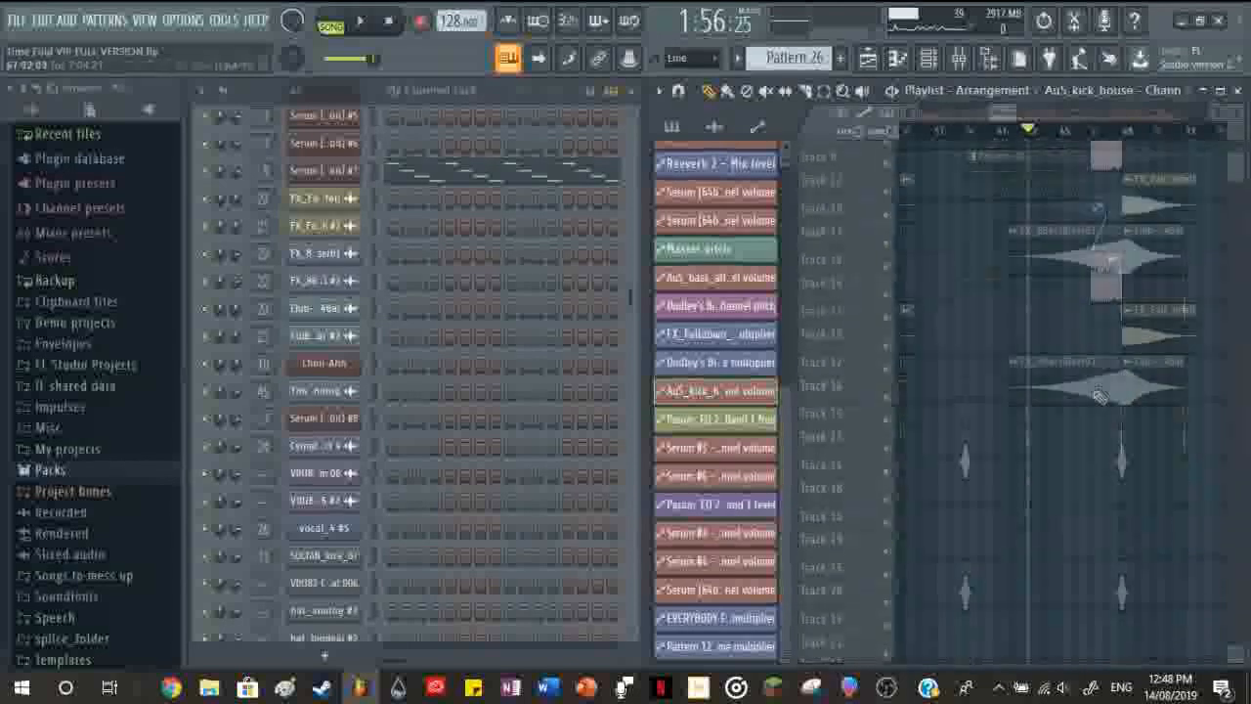
pyautogui.scroll(-6, 1102, 445)
pyautogui.scroll(20, 1121, 338)
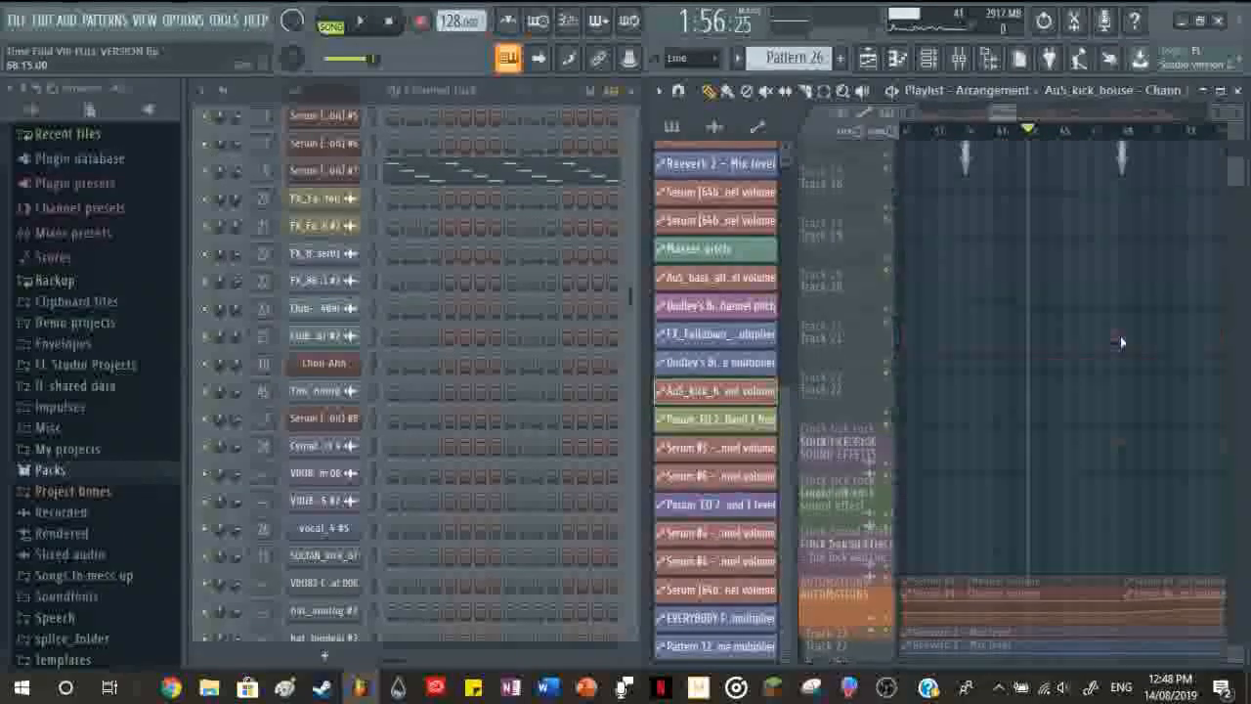
pyautogui.scroll(4, 1114, 332)
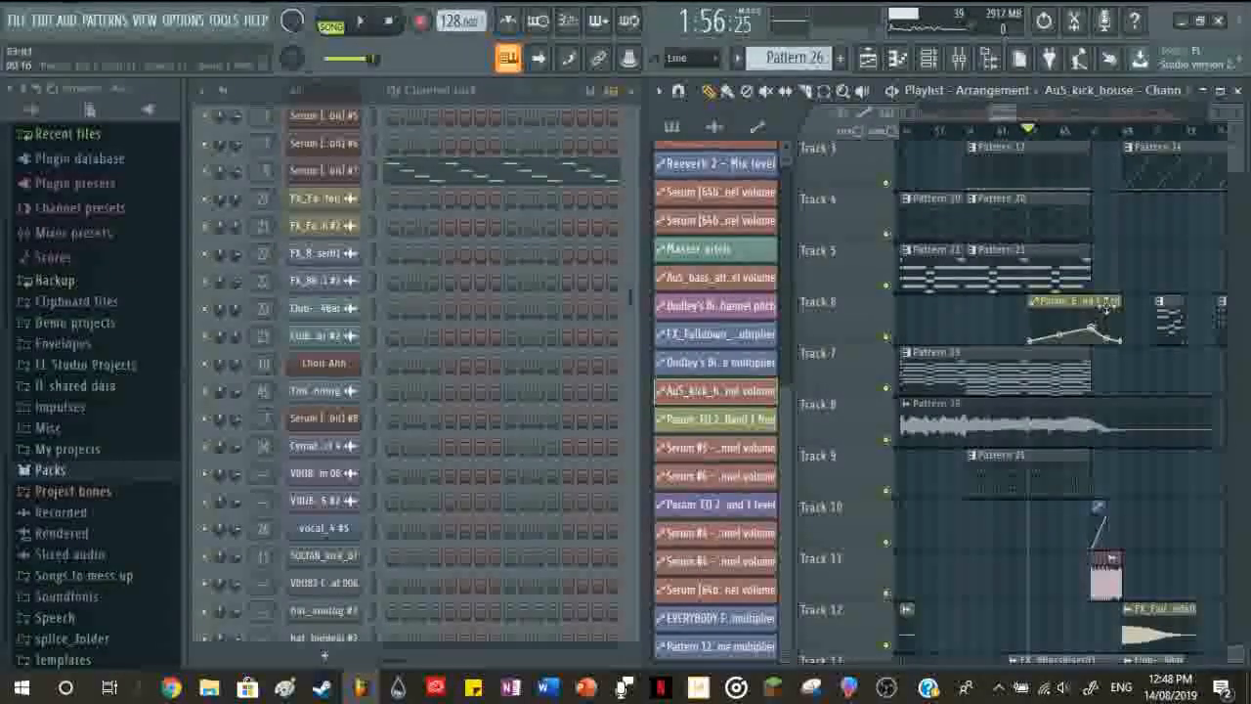
pyautogui.scroll(-4, 1115, 391)
pyautogui.scroll(5, 1131, 376)
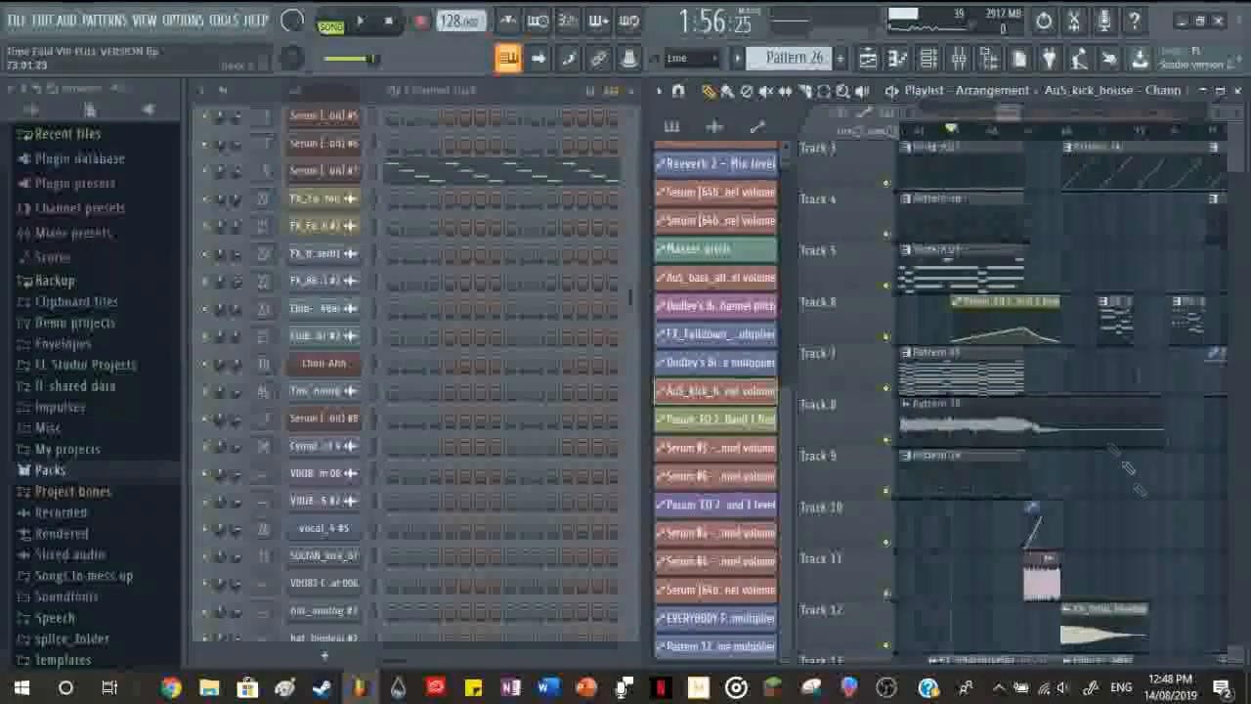
pyautogui.scroll(1, 1066, 224)
# Step: Solo Track 11, play the EVERYBODY FCKEN JUMP! vocal clip from bar 67, and stop playback
pyautogui.click(1033, 131)
pyautogui.scroll(1, 1079, 282)
pyautogui.click(1027, 131)
pyautogui.scroll(-6, 1072, 350)
pyautogui.scroll(-4, 1072, 357)
pyautogui.scroll(9, 1051, 376)
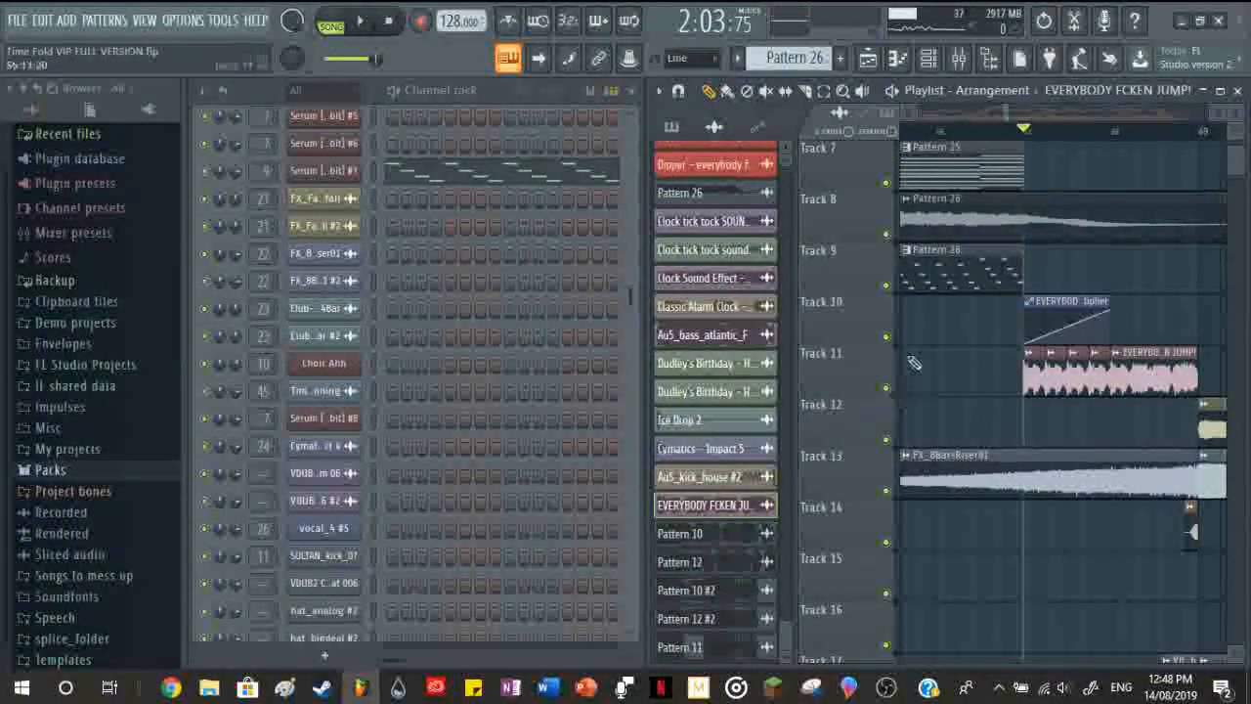
pyautogui.rightClick(885, 388)
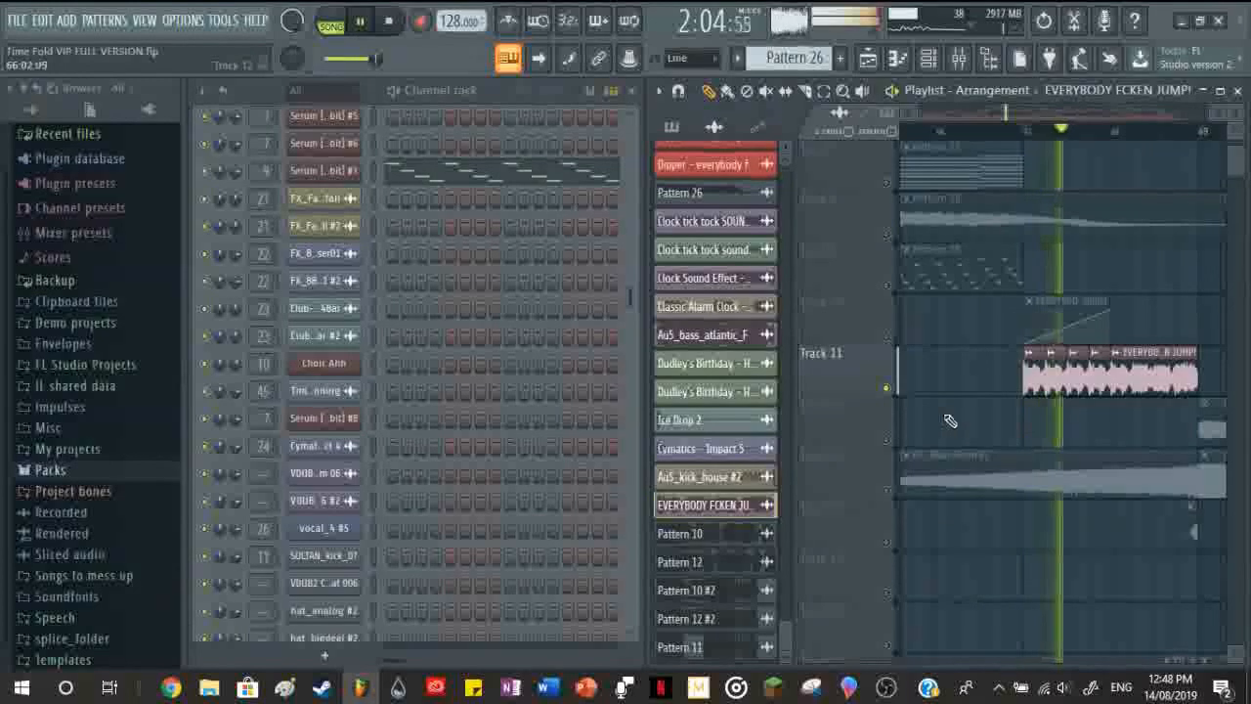
pyautogui.scroll(-3, 968, 422)
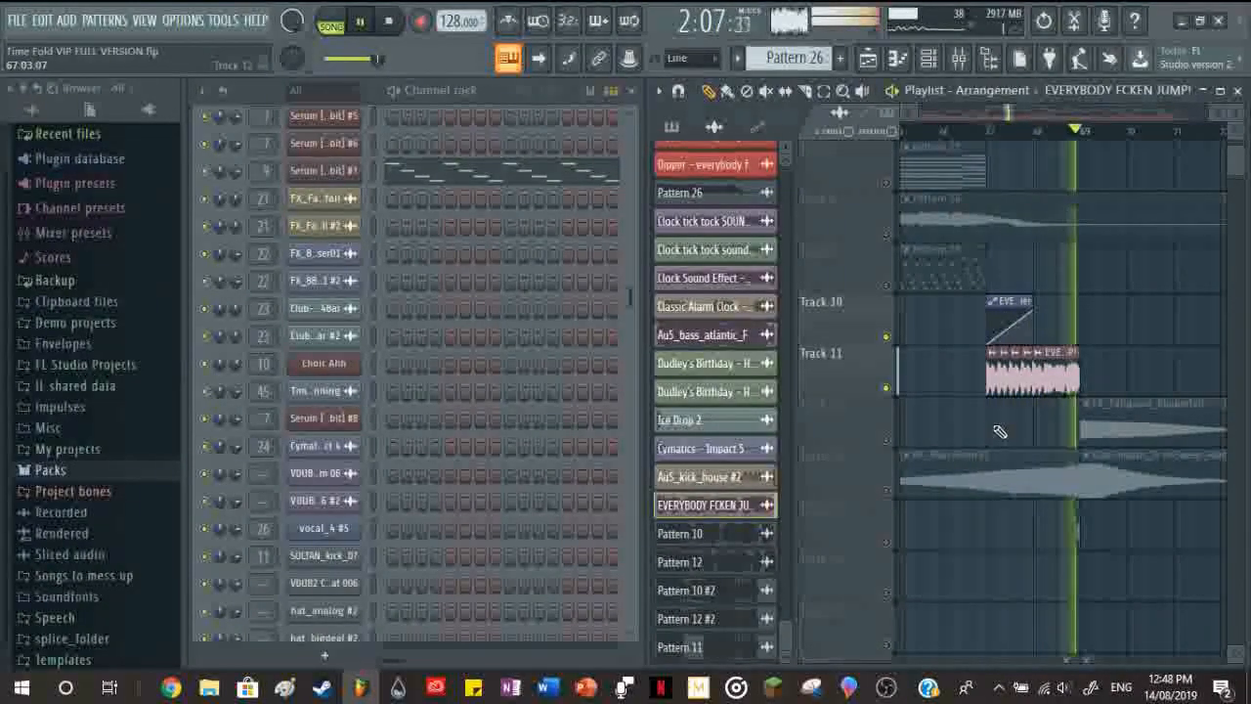
pyautogui.press('space')
pyautogui.scroll(1, 999, 431)
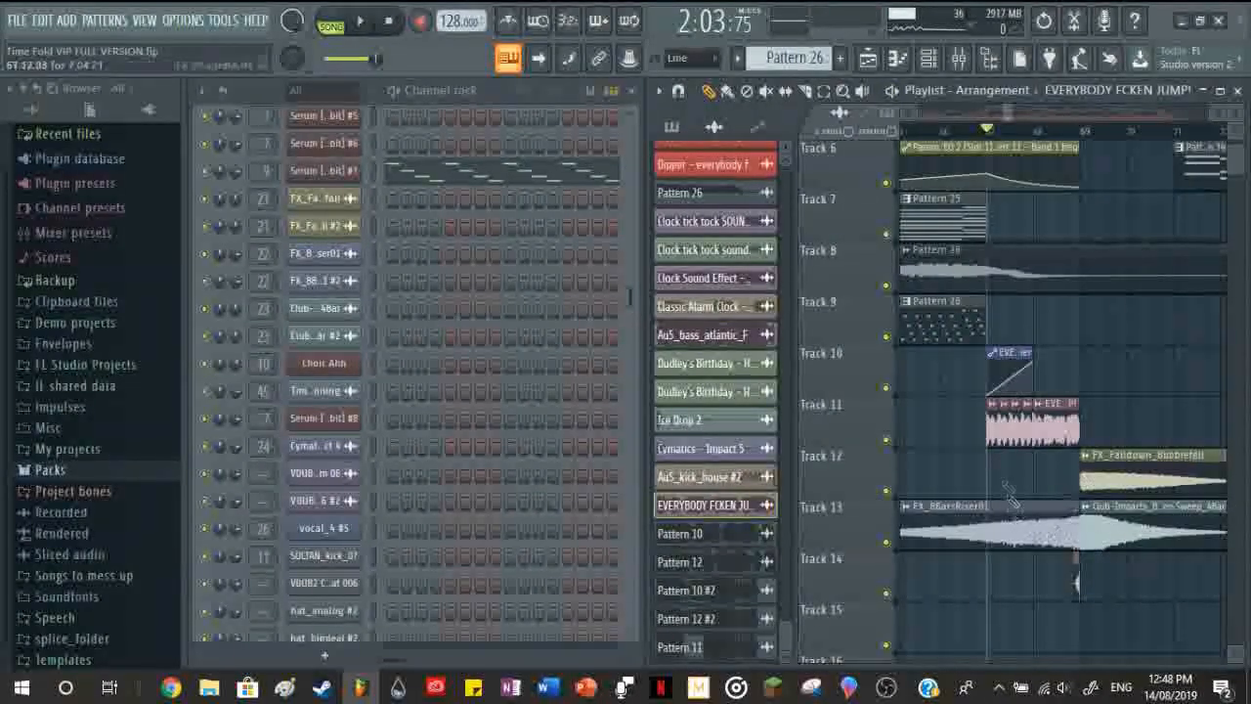
# Step: Select the Pattern 18 clip on Track 2 and examine its drum steps in the channel rack
pyautogui.scroll(5, 1049, 508)
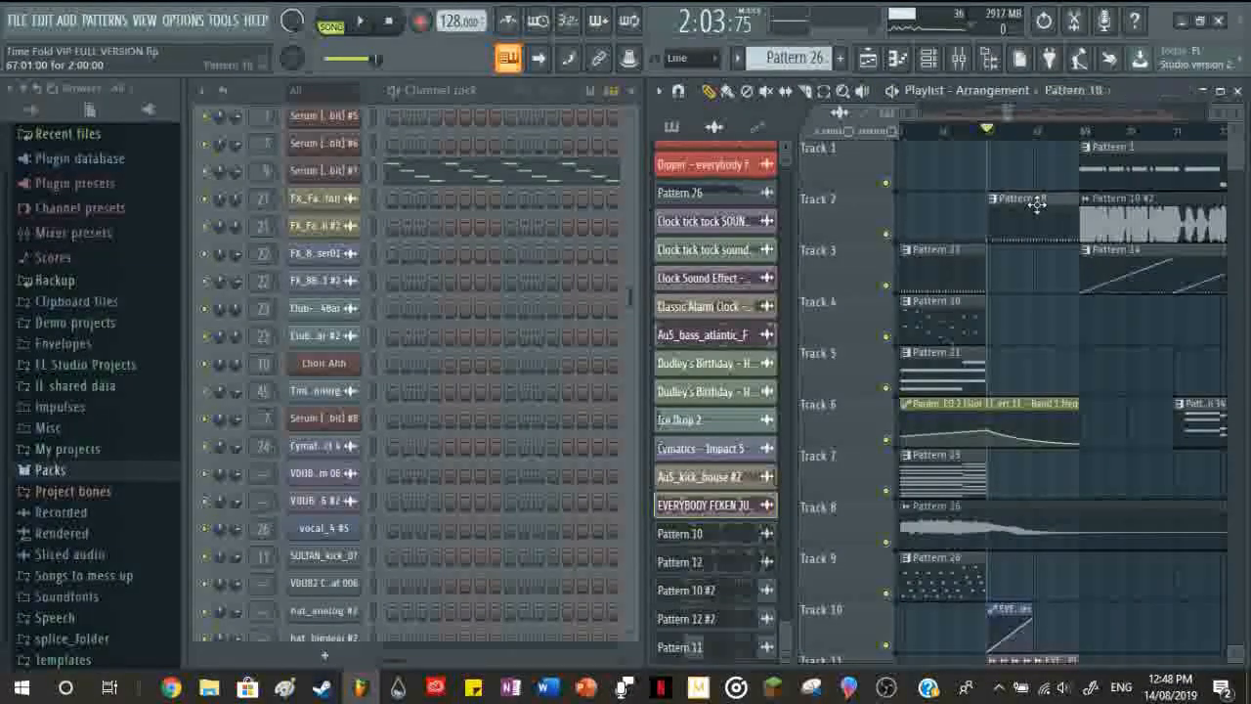
pyautogui.click(1037, 204)
pyautogui.scroll(6, 469, 445)
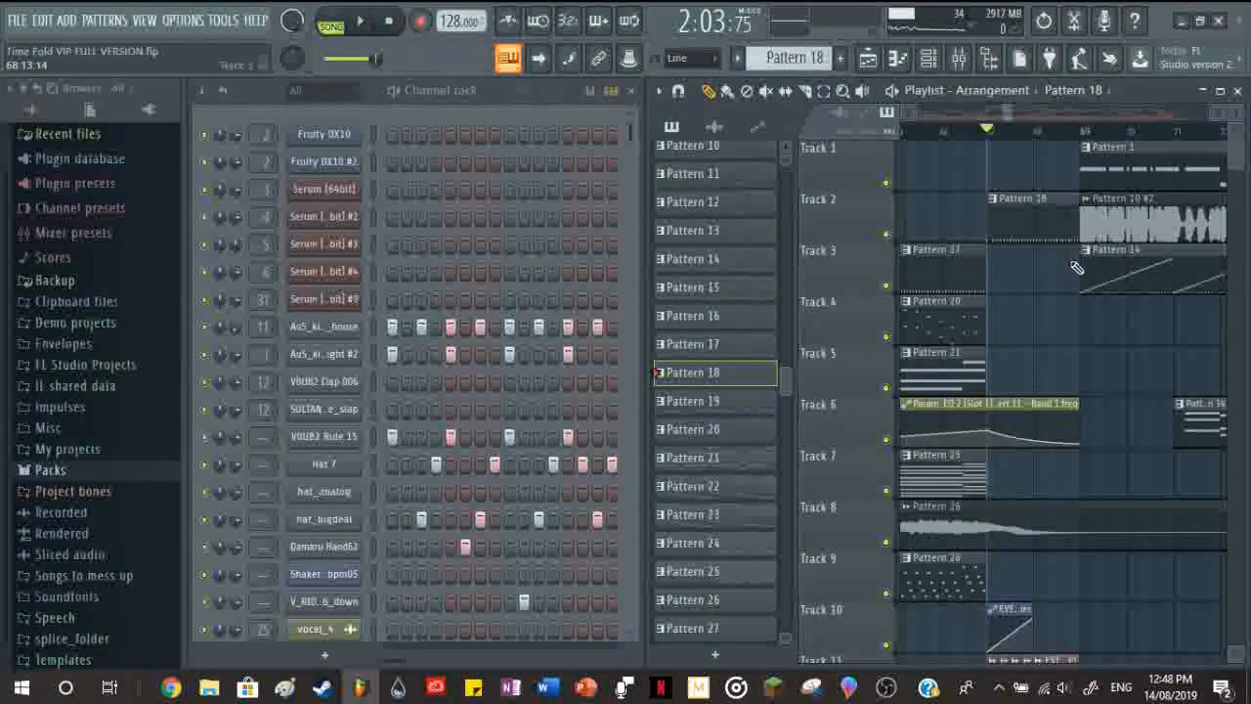
pyautogui.scroll(-2, 1046, 284)
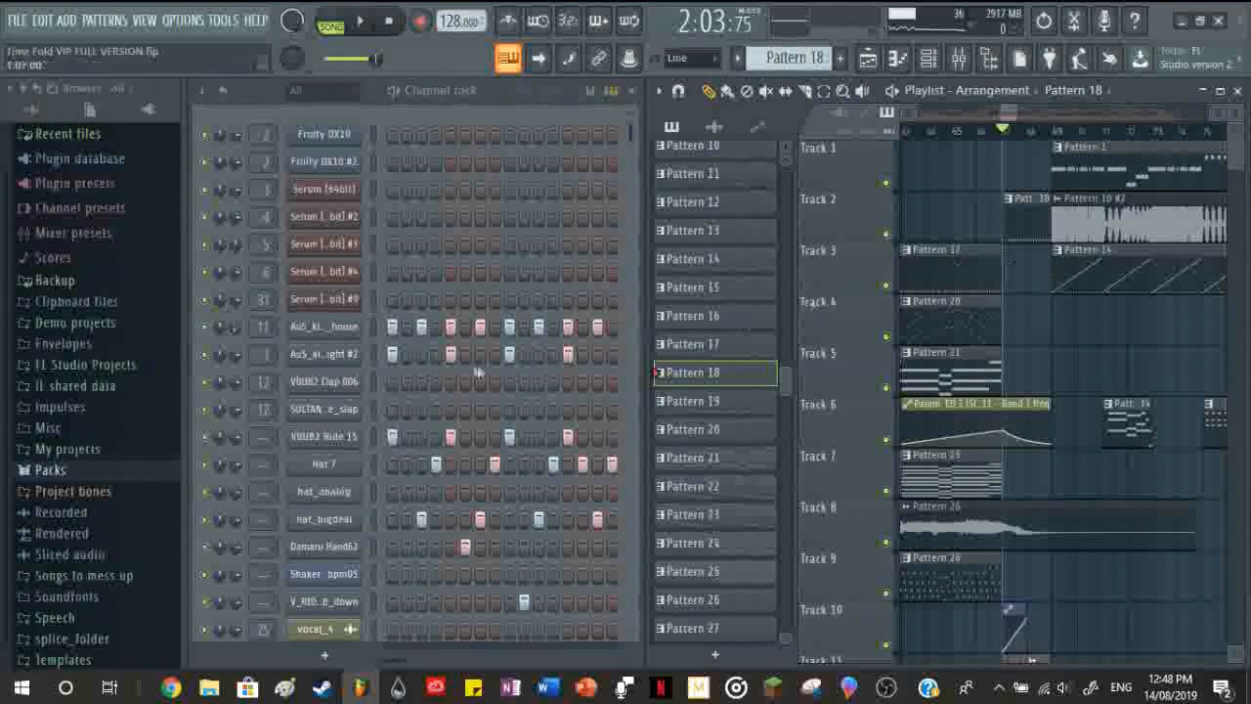
pyautogui.scroll(3, 1017, 235)
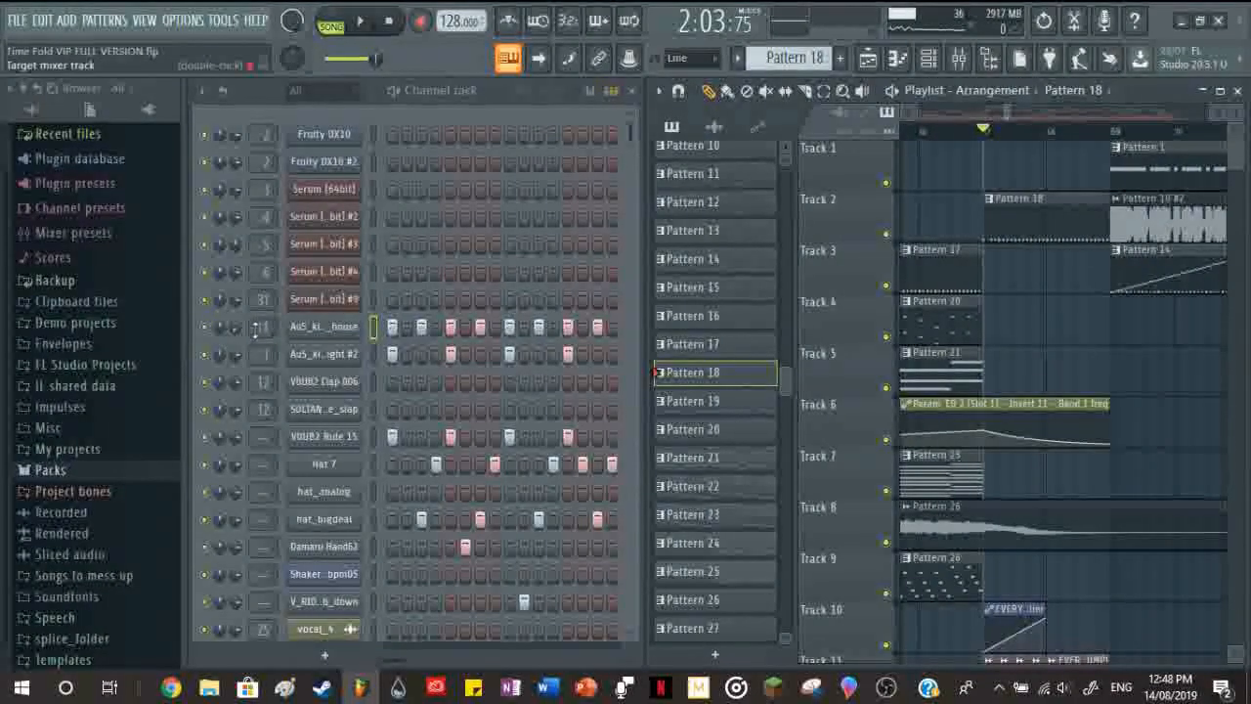
# Step: Check the Au5_kick_house channel's sample settings, close them, and move the song position to bar 69
pyautogui.click(324, 327)
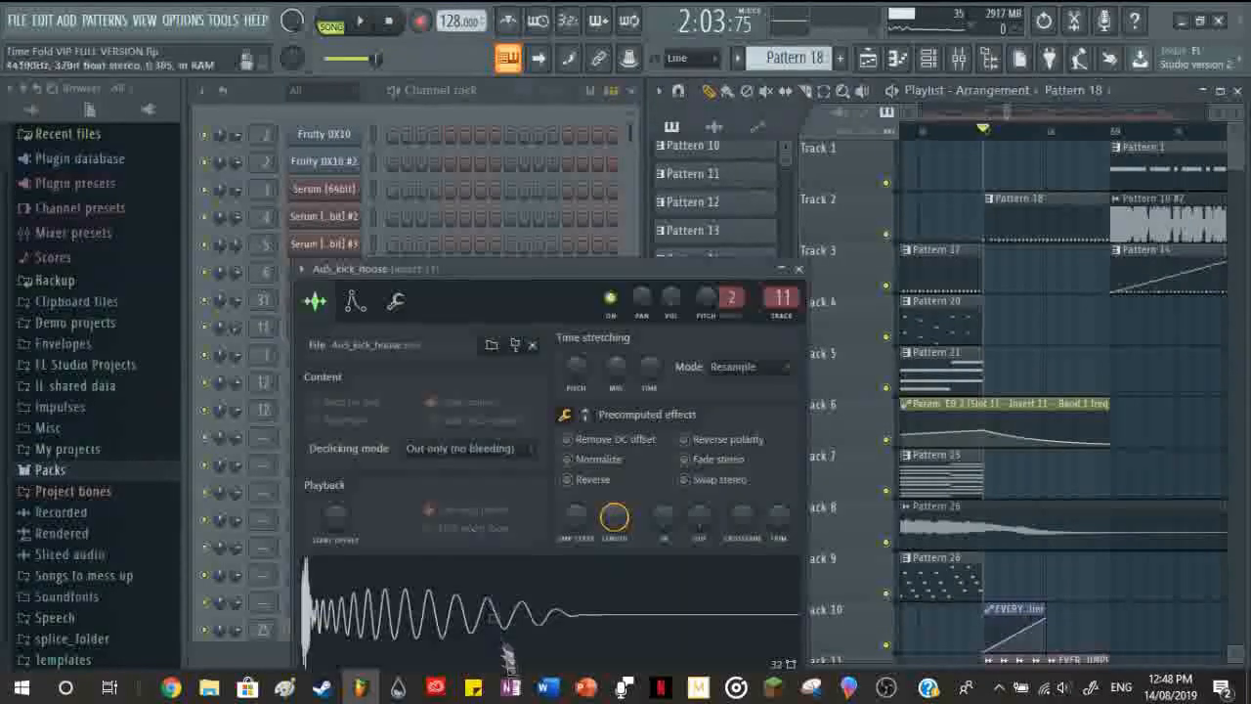
pyautogui.click(798, 269)
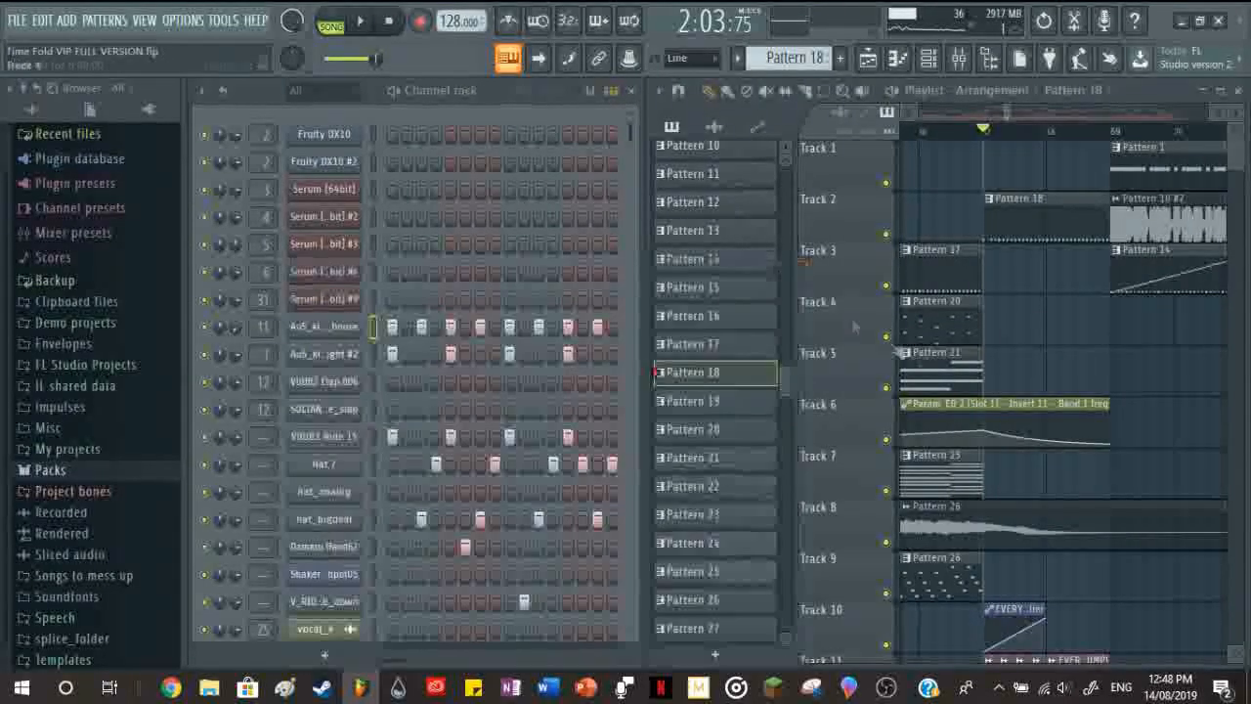
pyautogui.click(1115, 131)
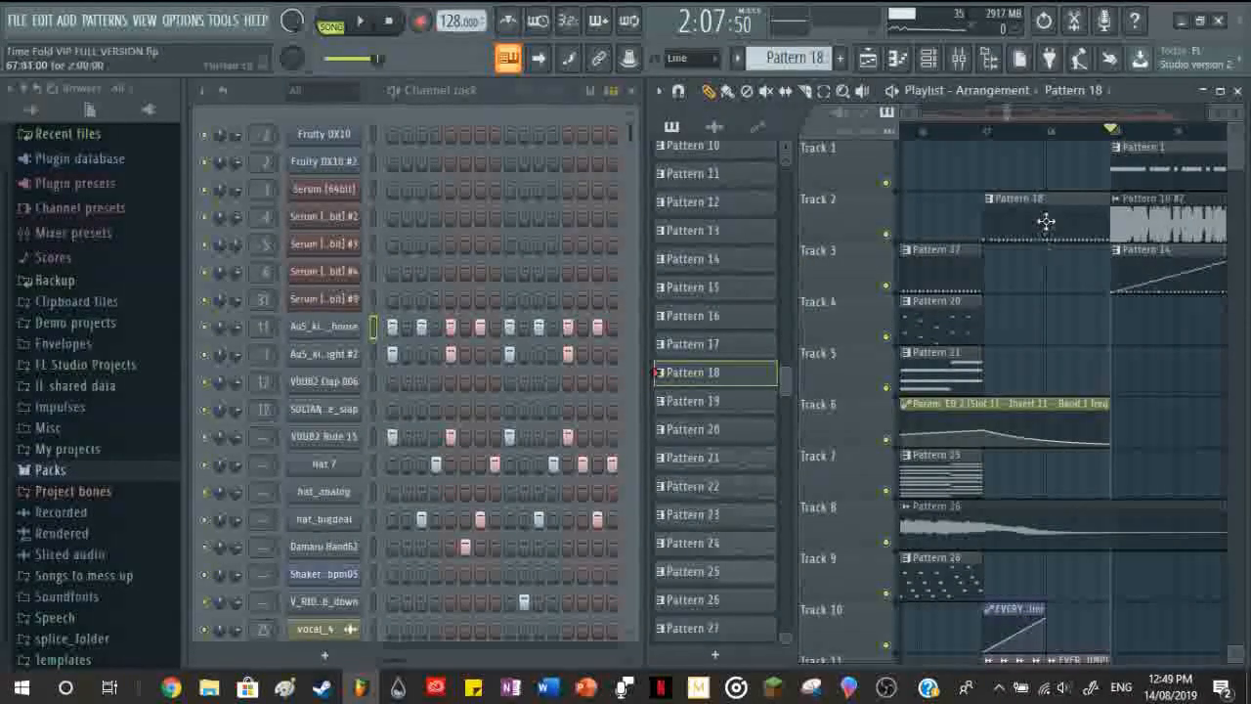
# Step: Audition the Au5_kick_house sample again and check the SIDECHAIN mixer track's effects, closing both
pyautogui.click(357, 328)
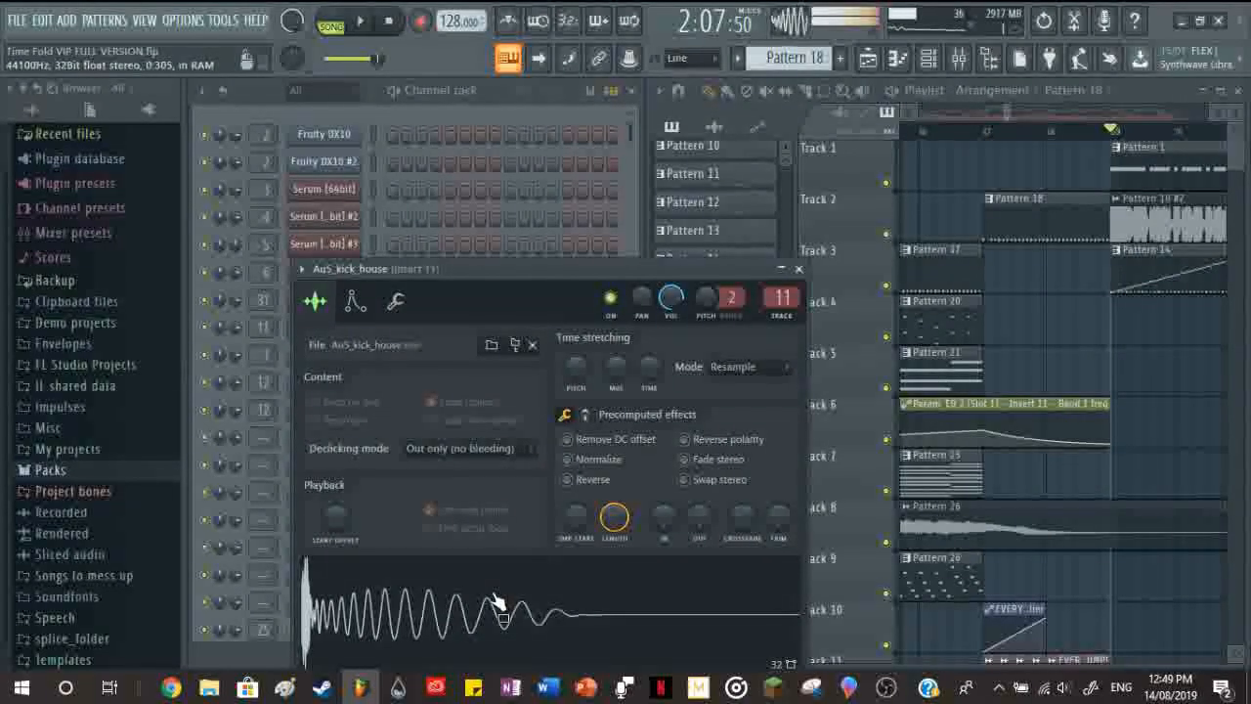
pyautogui.click(800, 270)
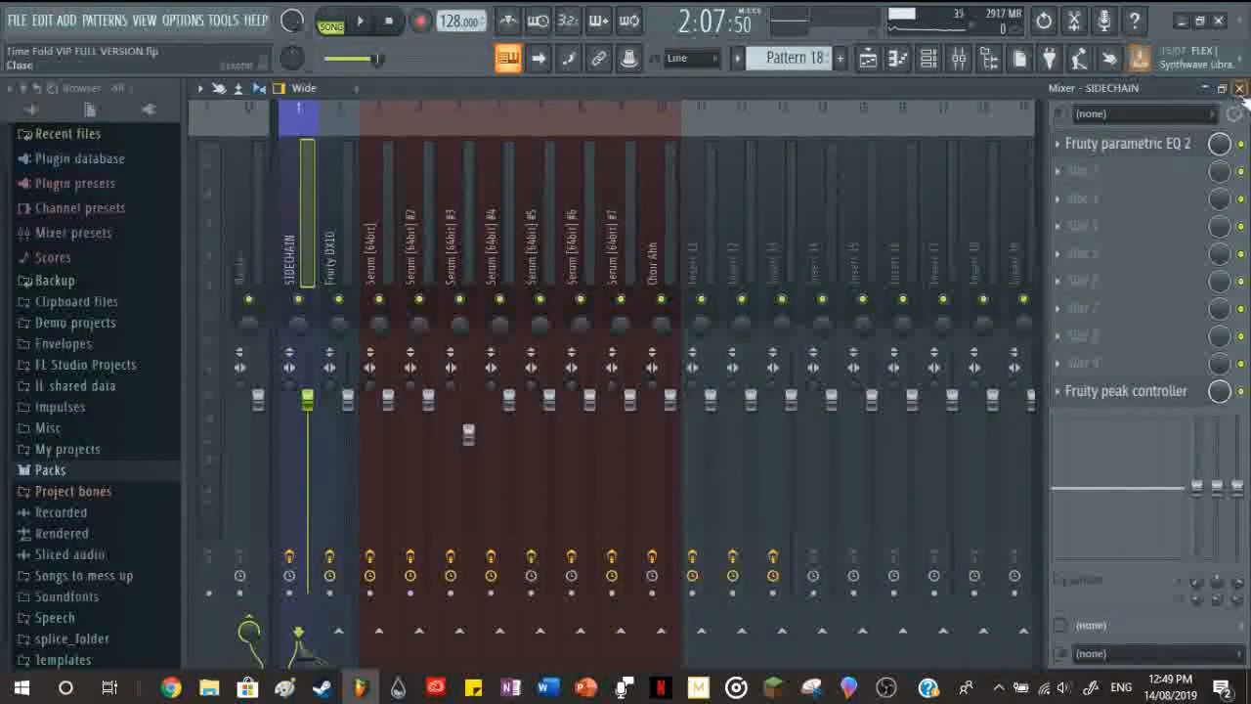
pyautogui.press('F9')
# Step: Select the Pattern 14 clip on Track 3 and play it briefly in pattern mode
pyautogui.scroll(-6, 1055, 307)
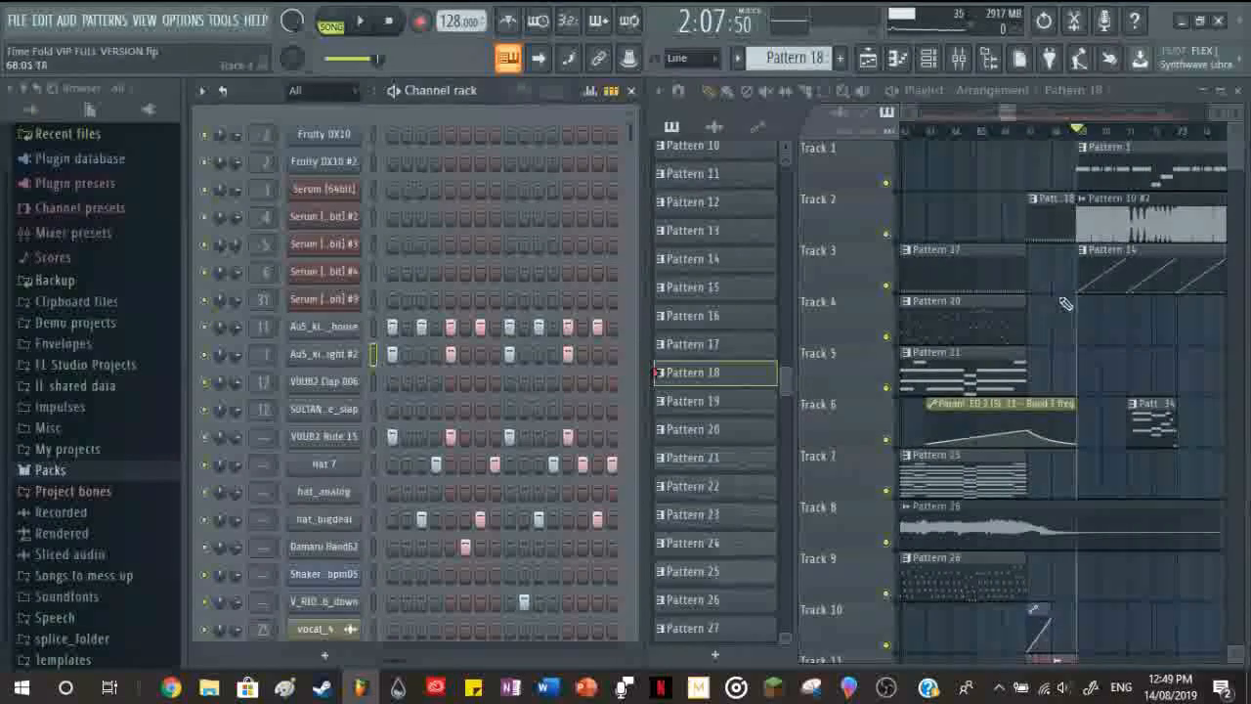
pyautogui.click(1067, 275)
pyautogui.press('l')
pyautogui.press('space')
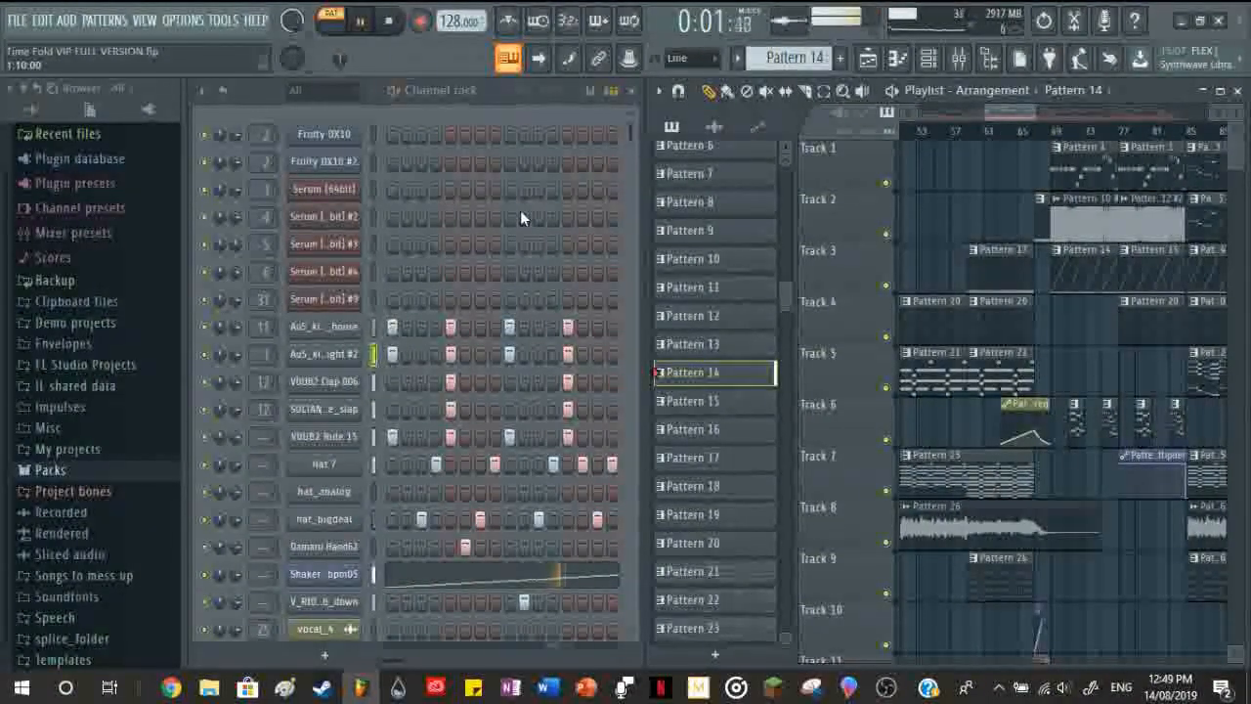
pyautogui.press('space')
# Step: Select the Pattern 17 clip on Track 3, play its drums in pattern mode, and stop
pyautogui.click(1007, 261)
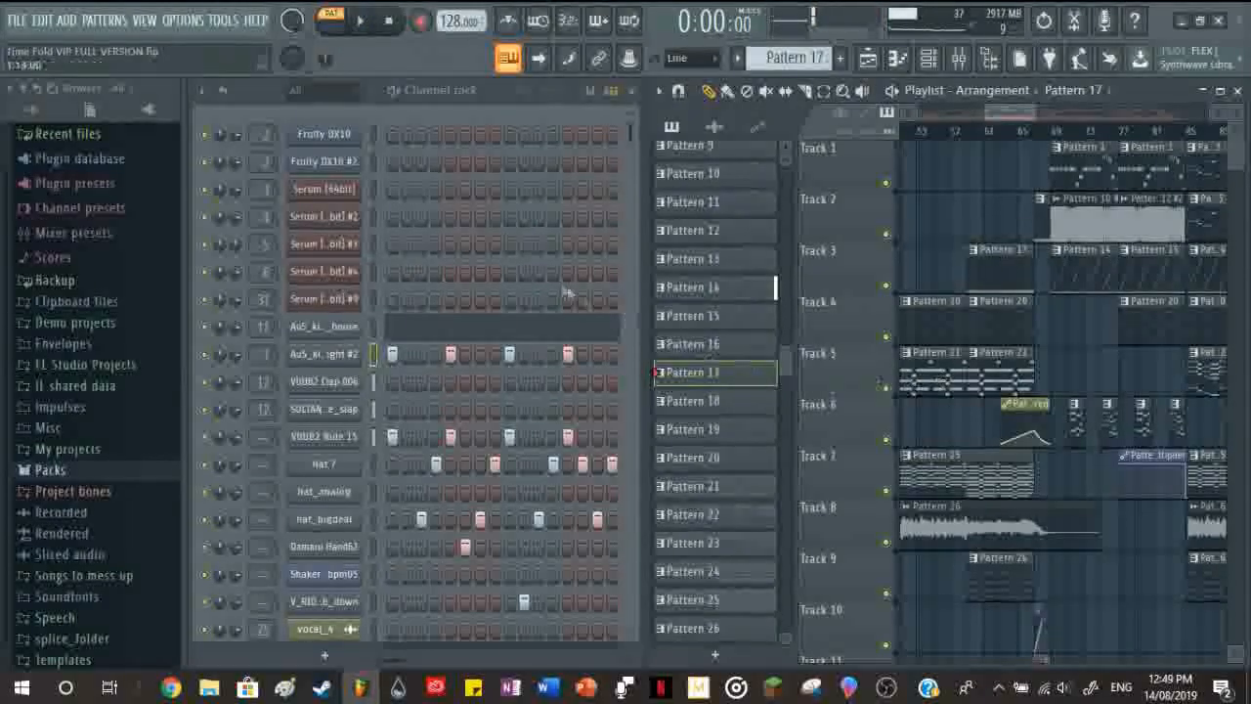
pyautogui.press('space')
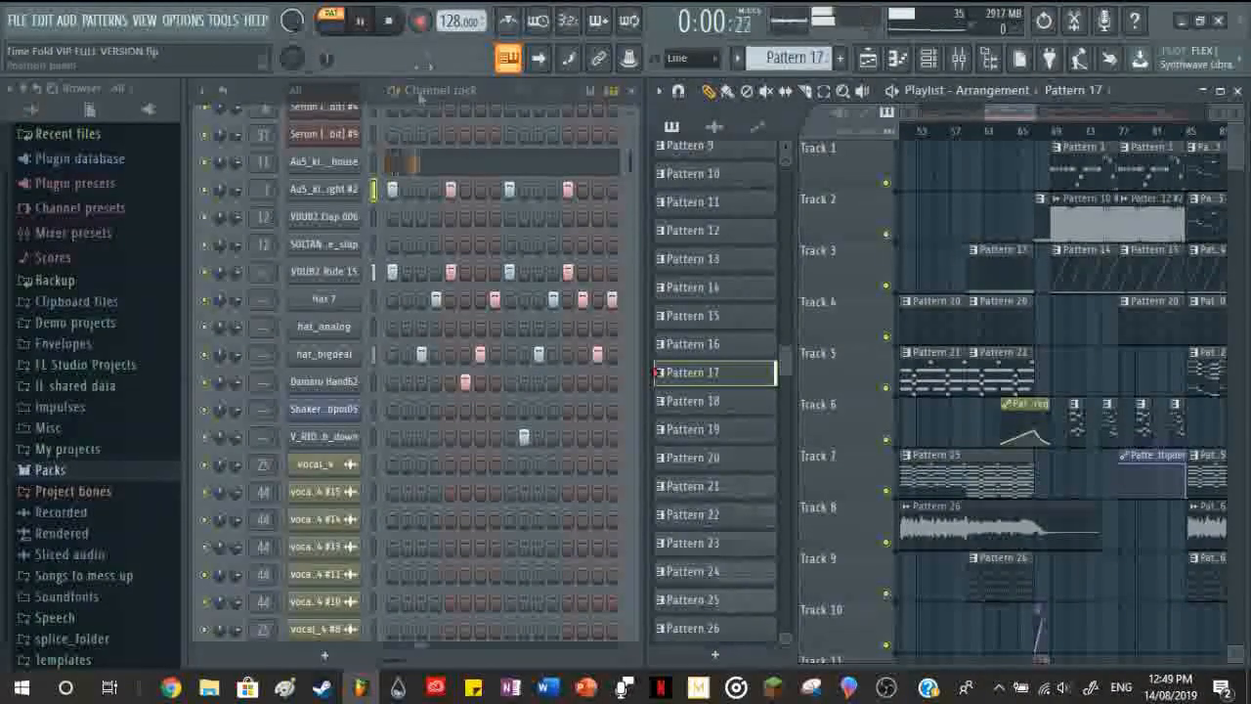
pyautogui.press('space')
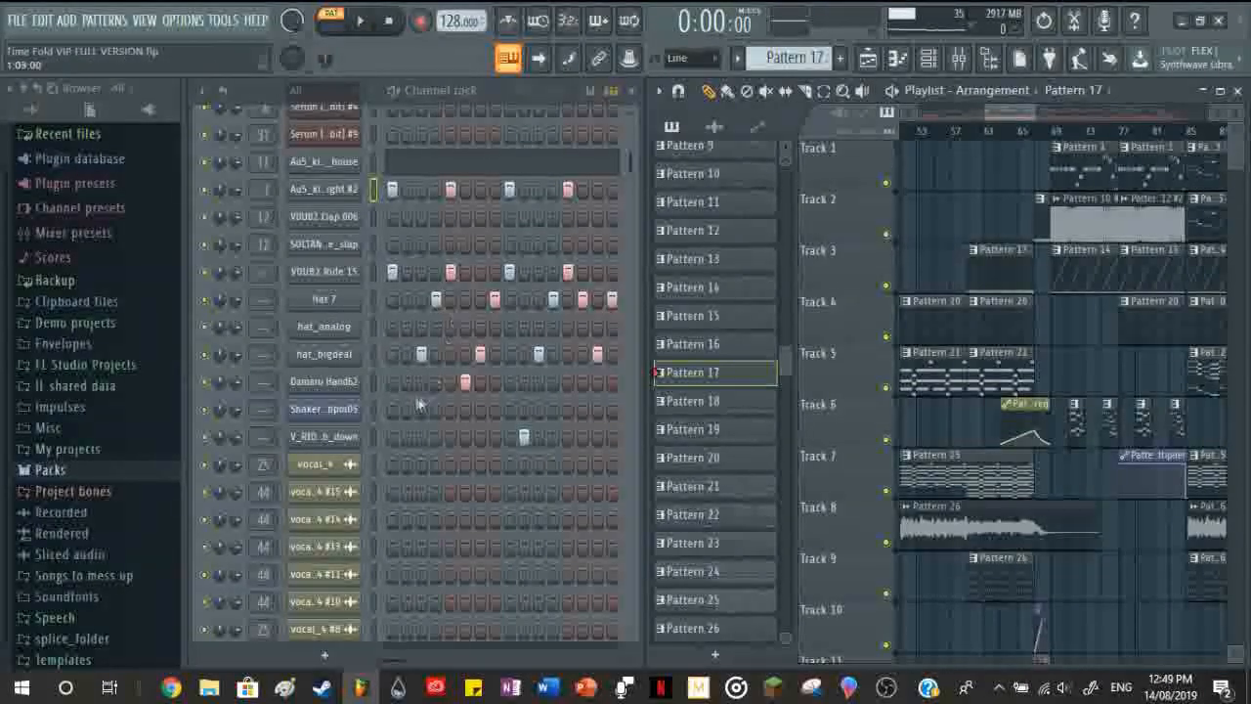
# Step: Select the Damaru Hand62 channel in Pattern 17 and examine its C5 notes in the piano roll
pyautogui.scroll(-4, 476, 418)
pyautogui.scroll(4, 460, 405)
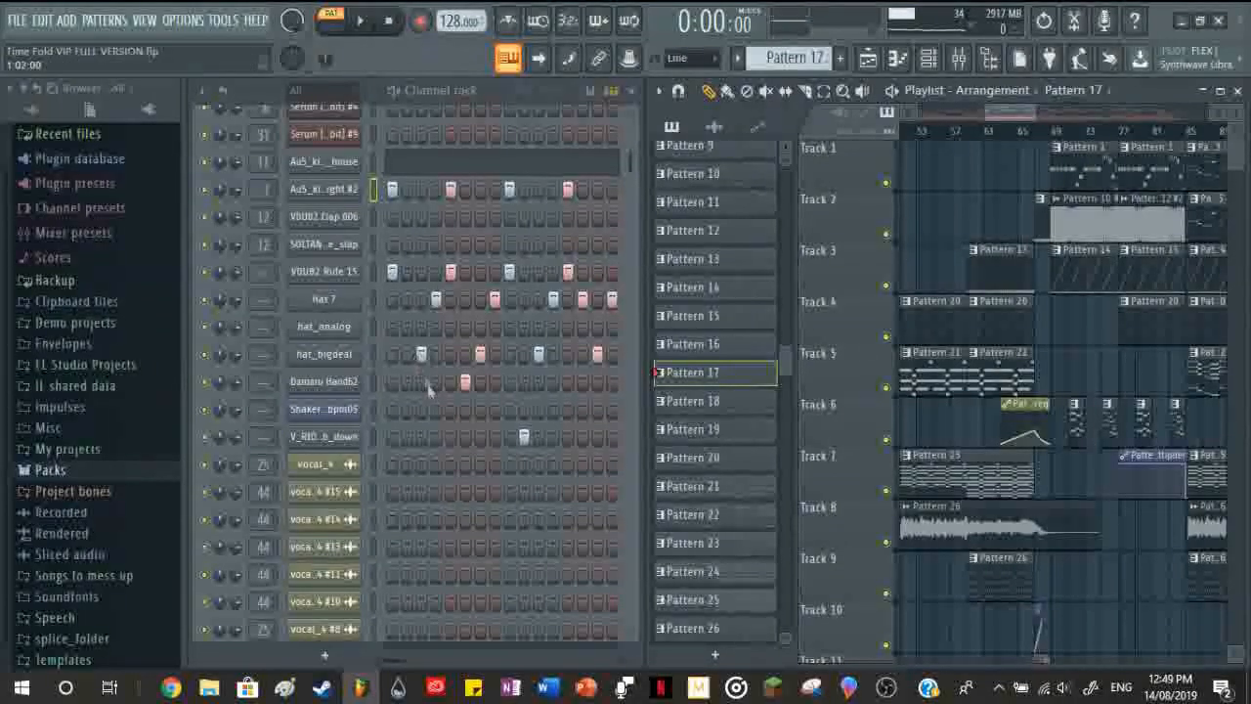
pyautogui.click(372, 381)
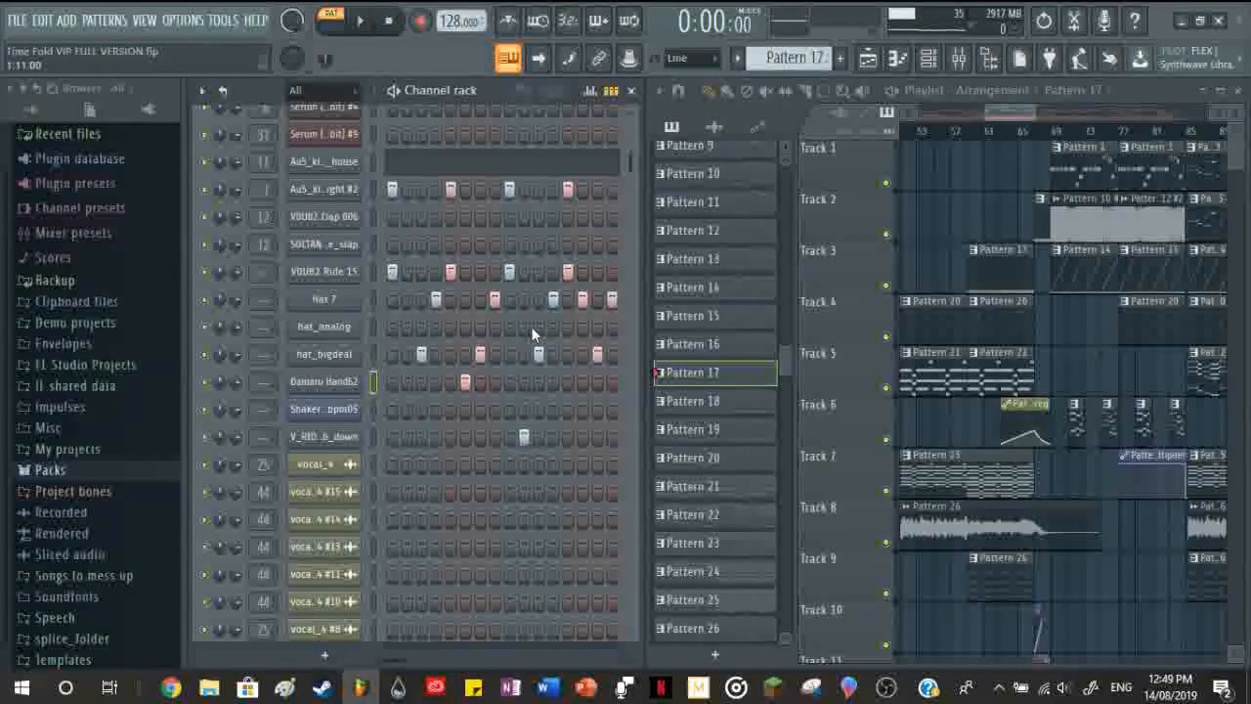
pyautogui.scroll(3, 376, 157)
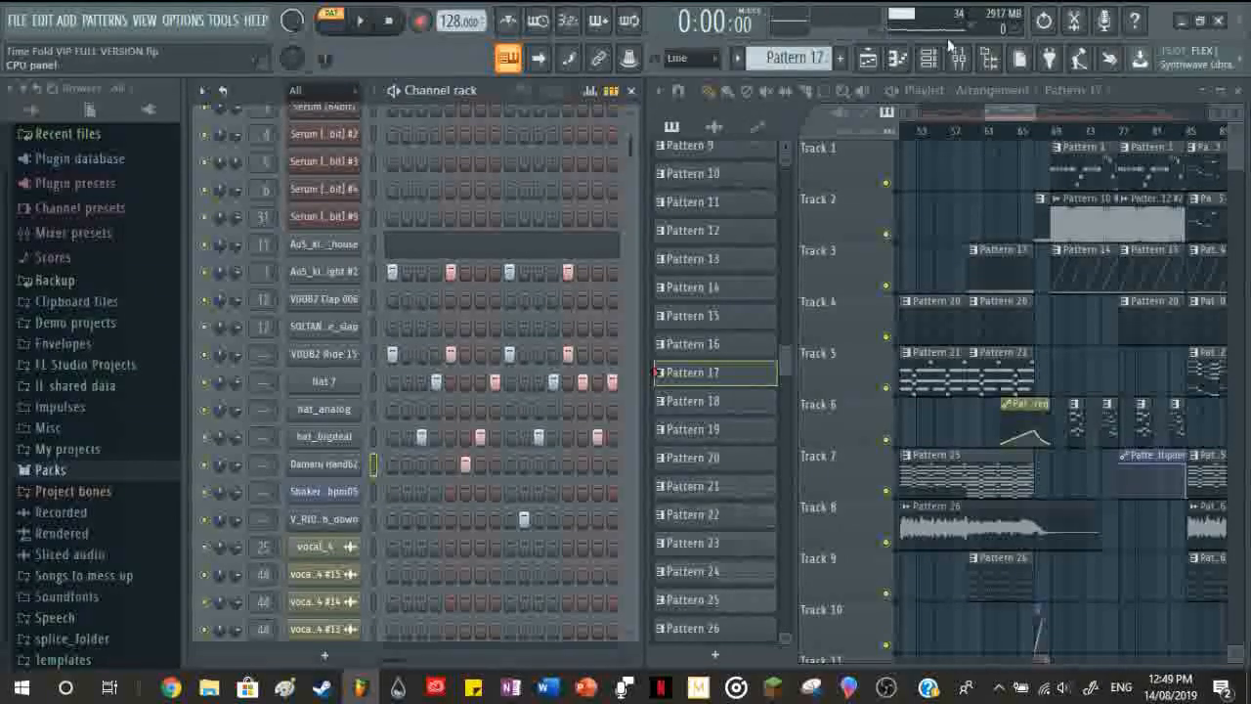
pyautogui.click(901, 61)
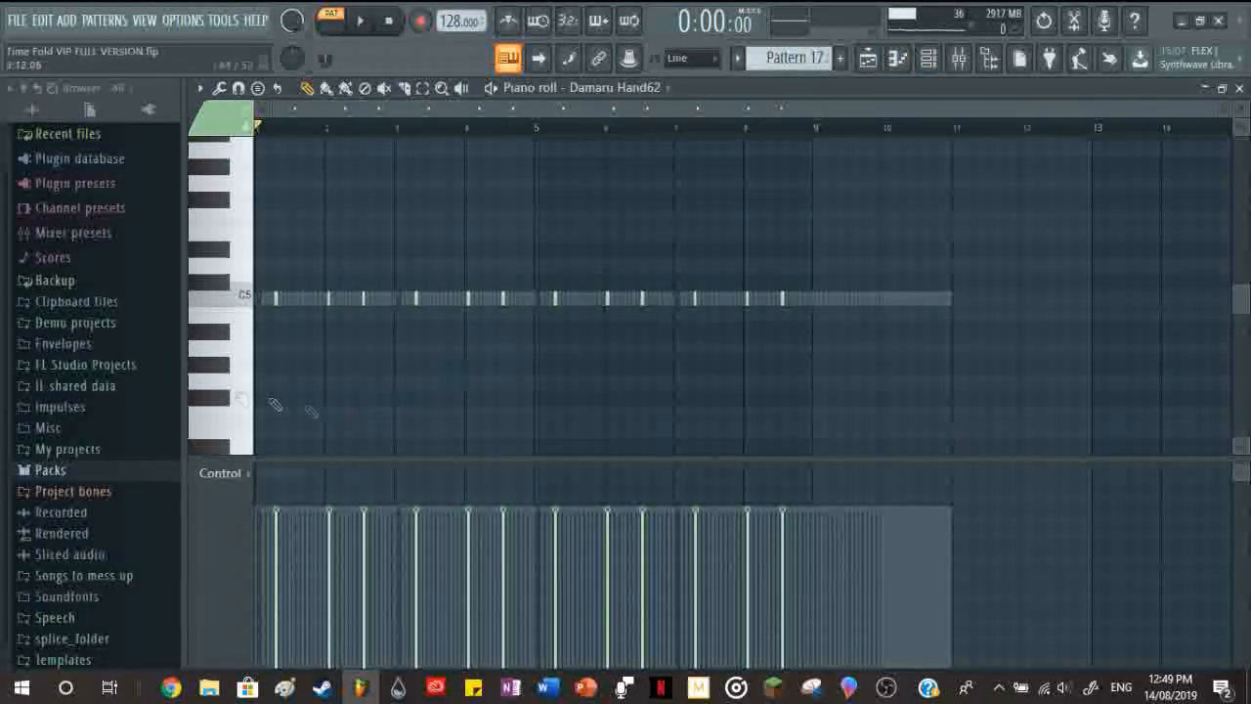
pyautogui.scroll(4, 219, 395)
pyautogui.scroll(2, 271, 369)
pyautogui.scroll(-3, 293, 354)
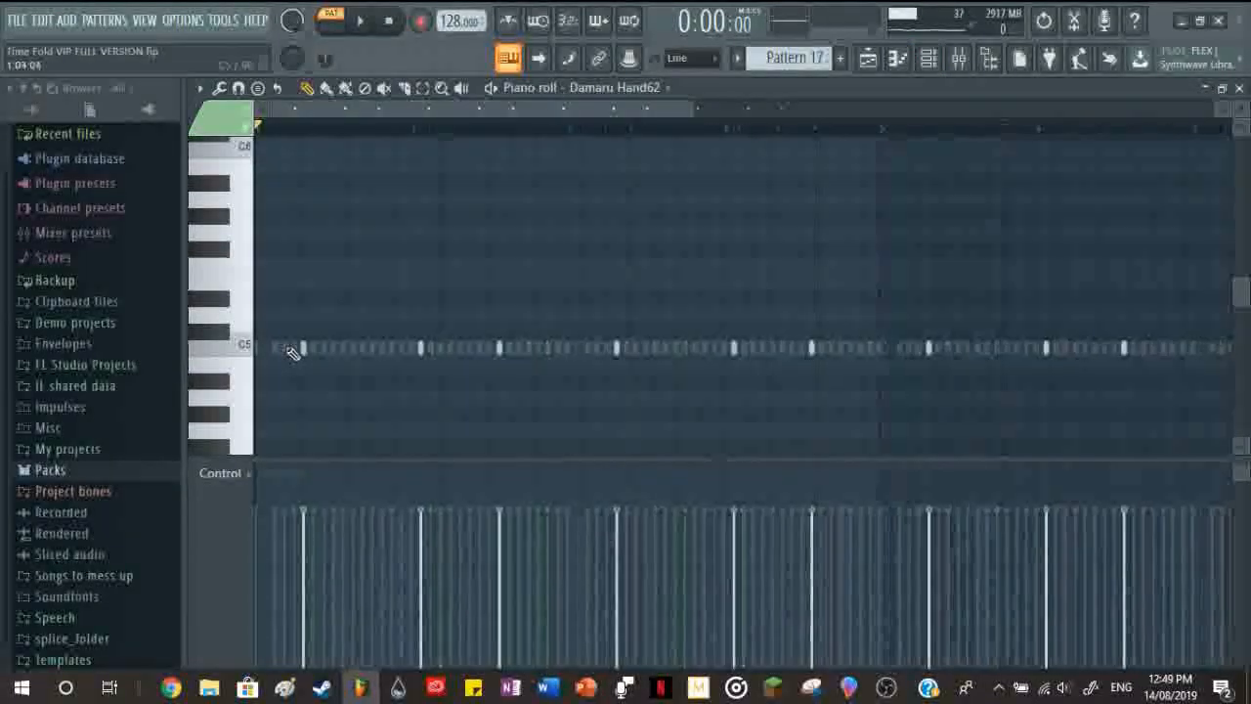
pyautogui.click(217, 346)
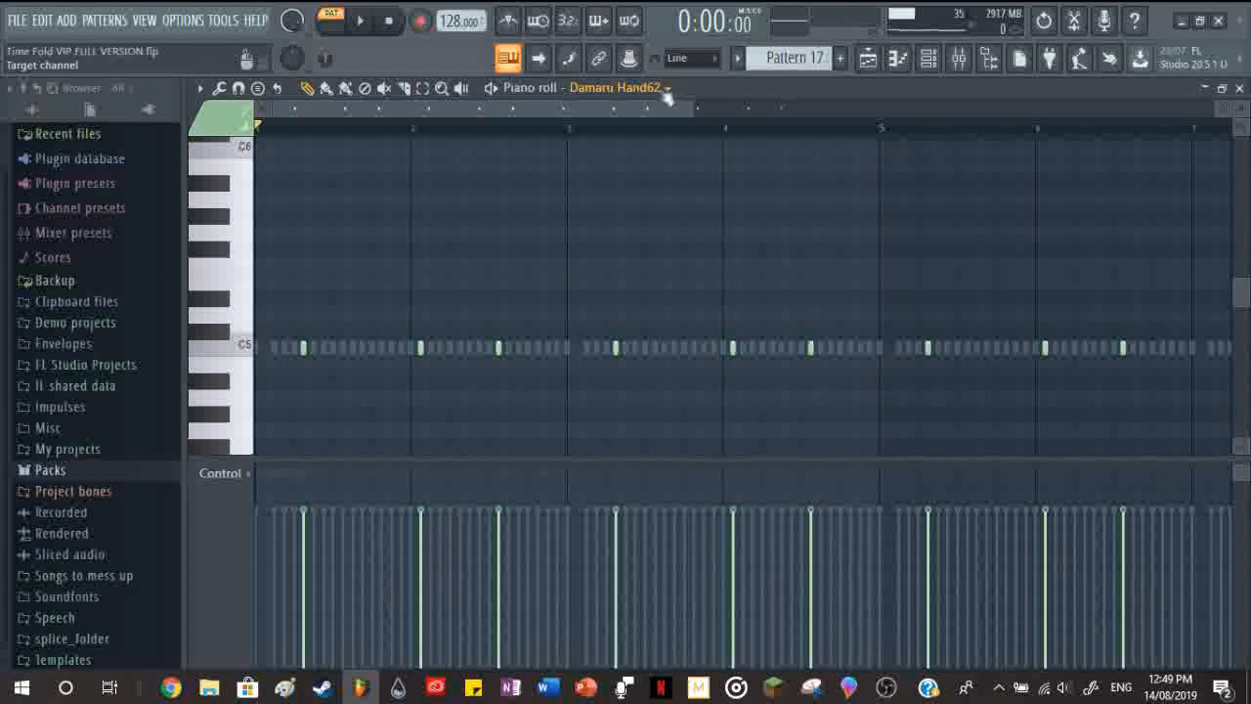
# Step: Examine the V_RIOT_foley_door_knob_down channel's notes in the piano roll, close it, and play Pattern 17
pyautogui.click(662, 94)
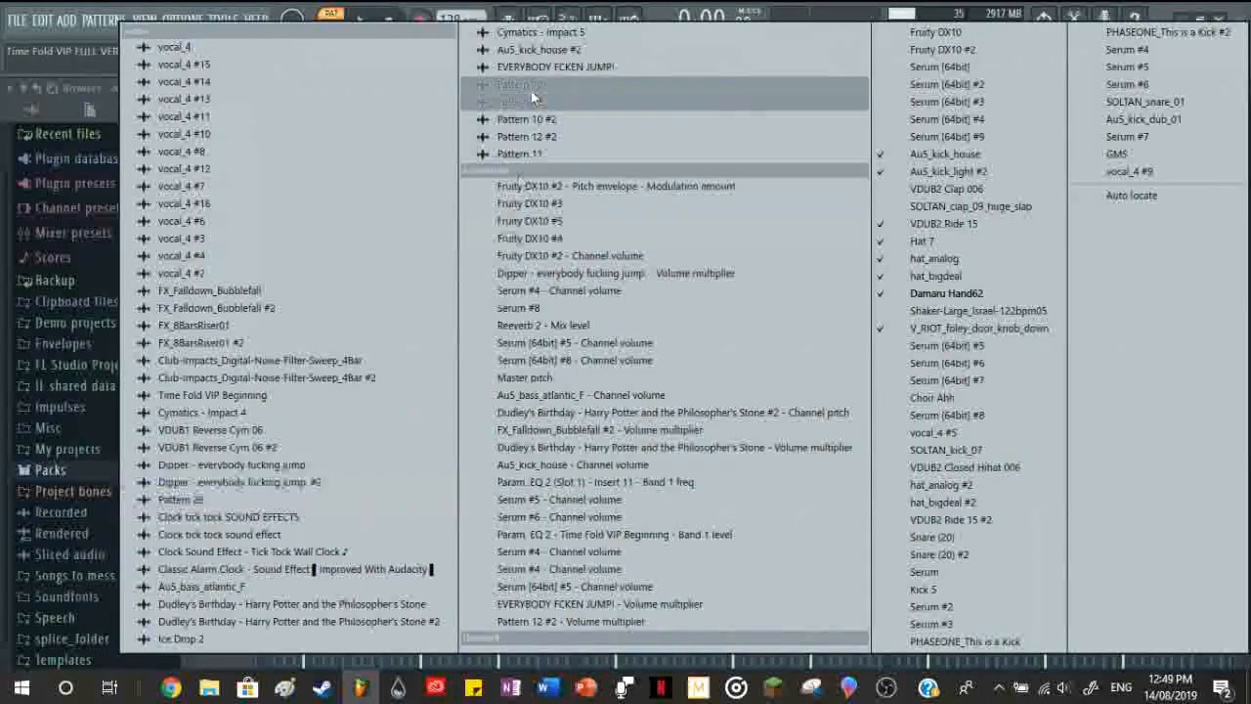
pyautogui.click(977, 327)
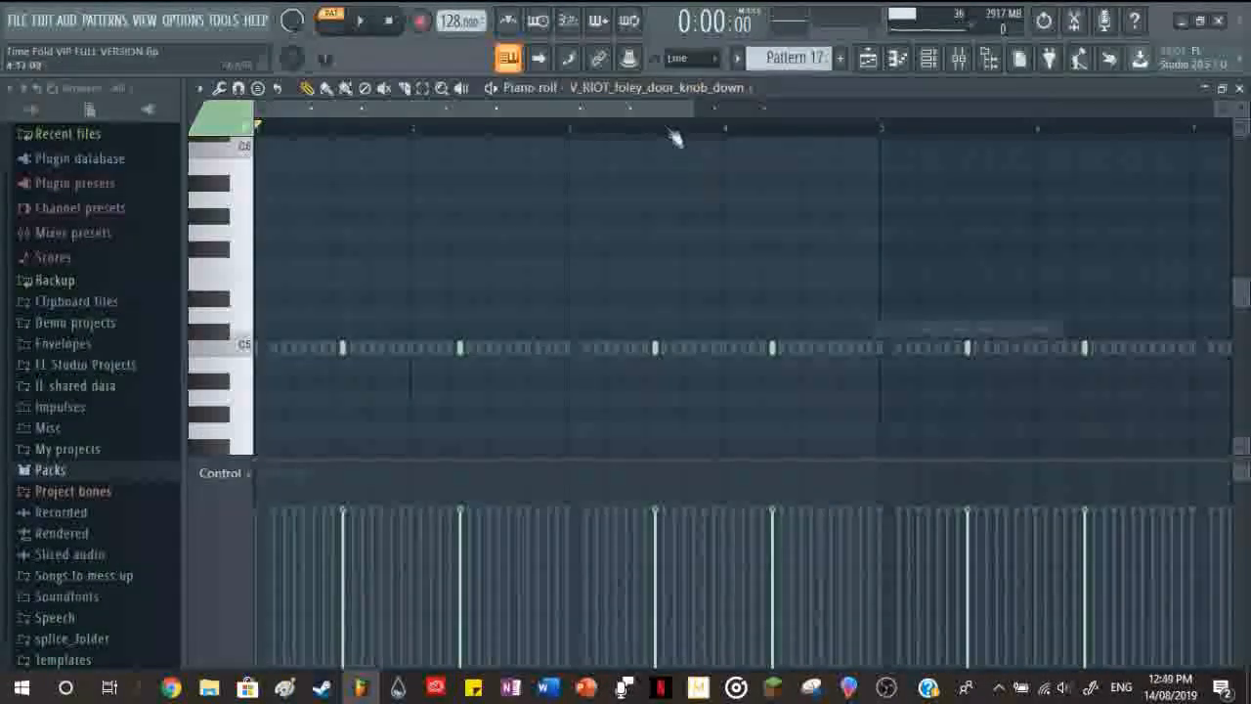
pyautogui.scroll(-1, 551, 405)
pyautogui.scroll(-4, 653, 130)
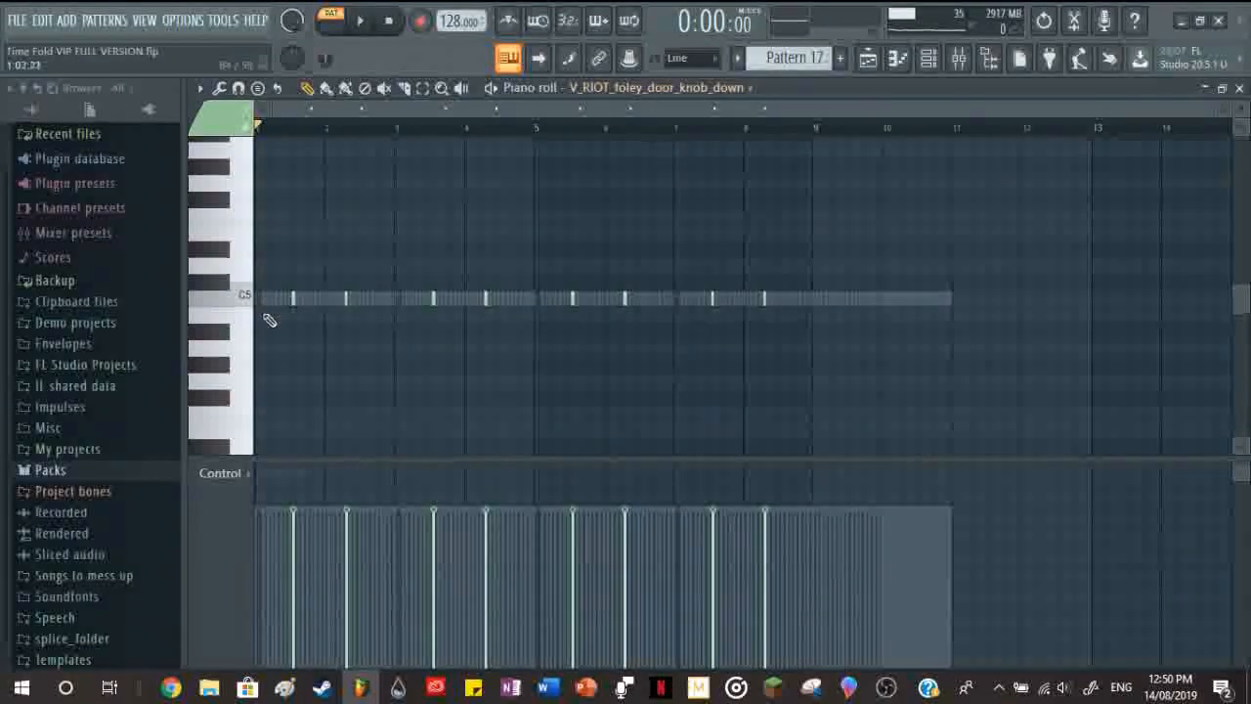
pyautogui.click(1238, 88)
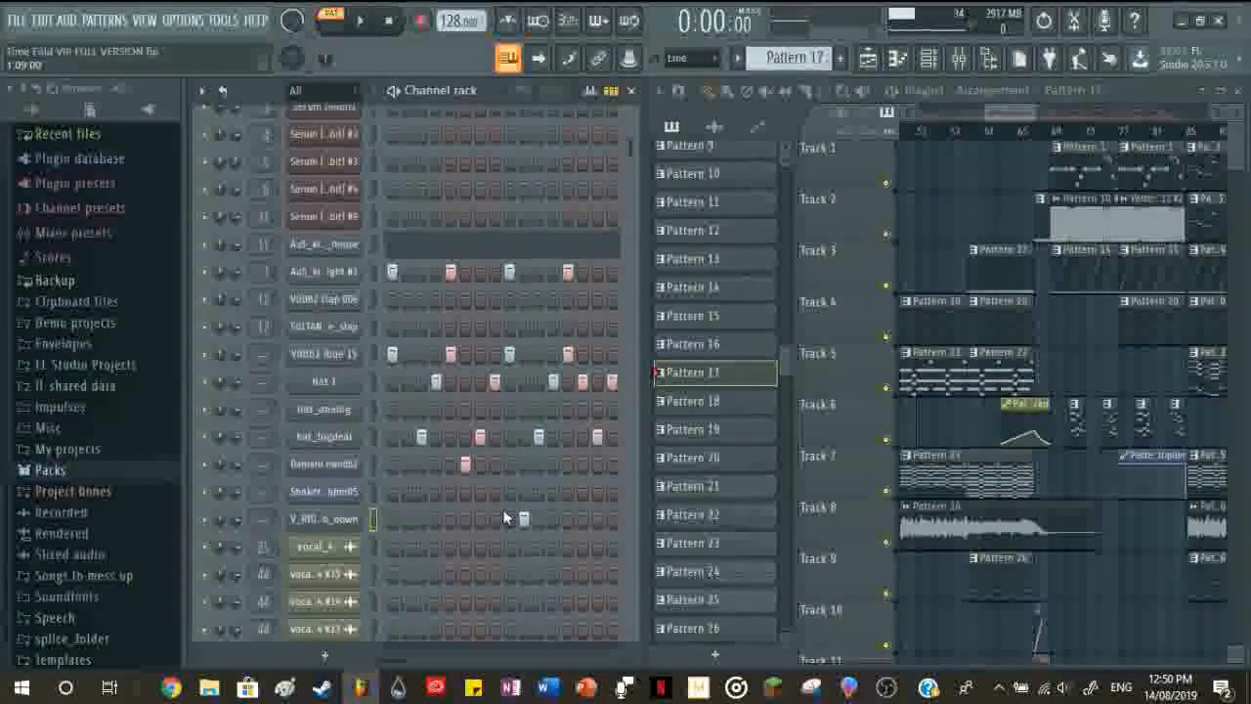
pyautogui.press('space')
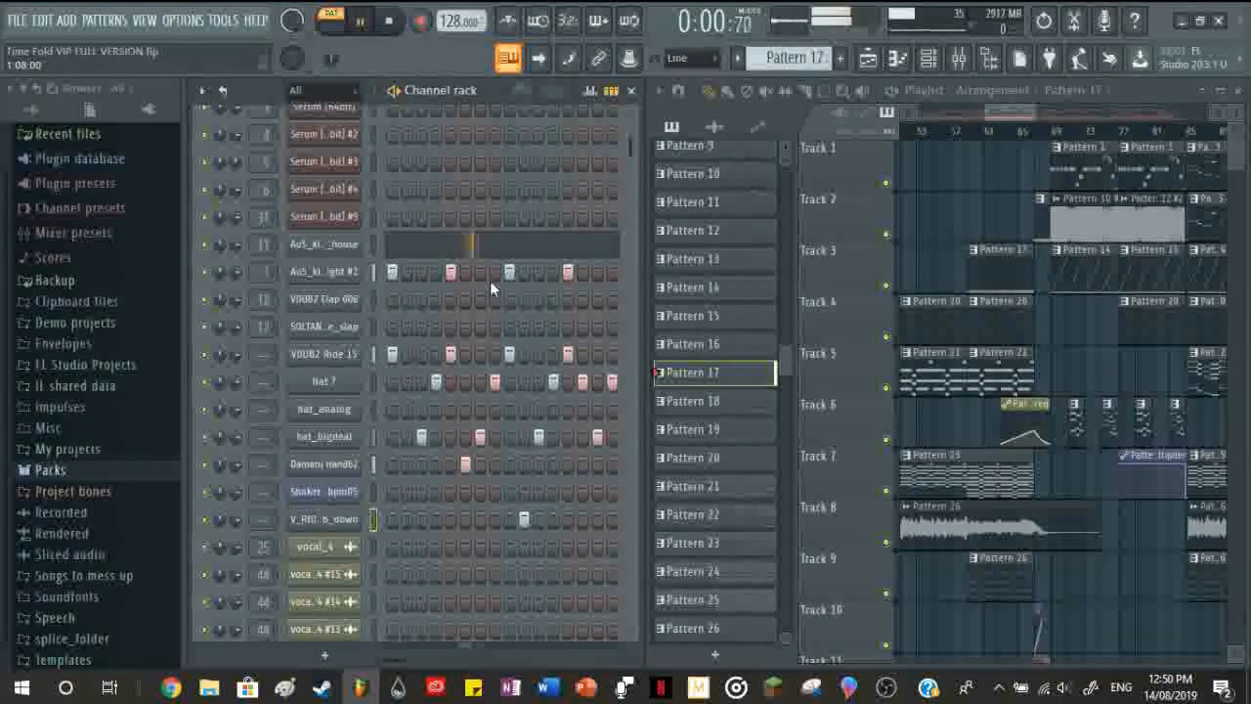
# Step: Stop Pattern 17 and place the song position at bar 69 in the playlist, where the bass clips begin
pyautogui.scroll(-3, 531, 475)
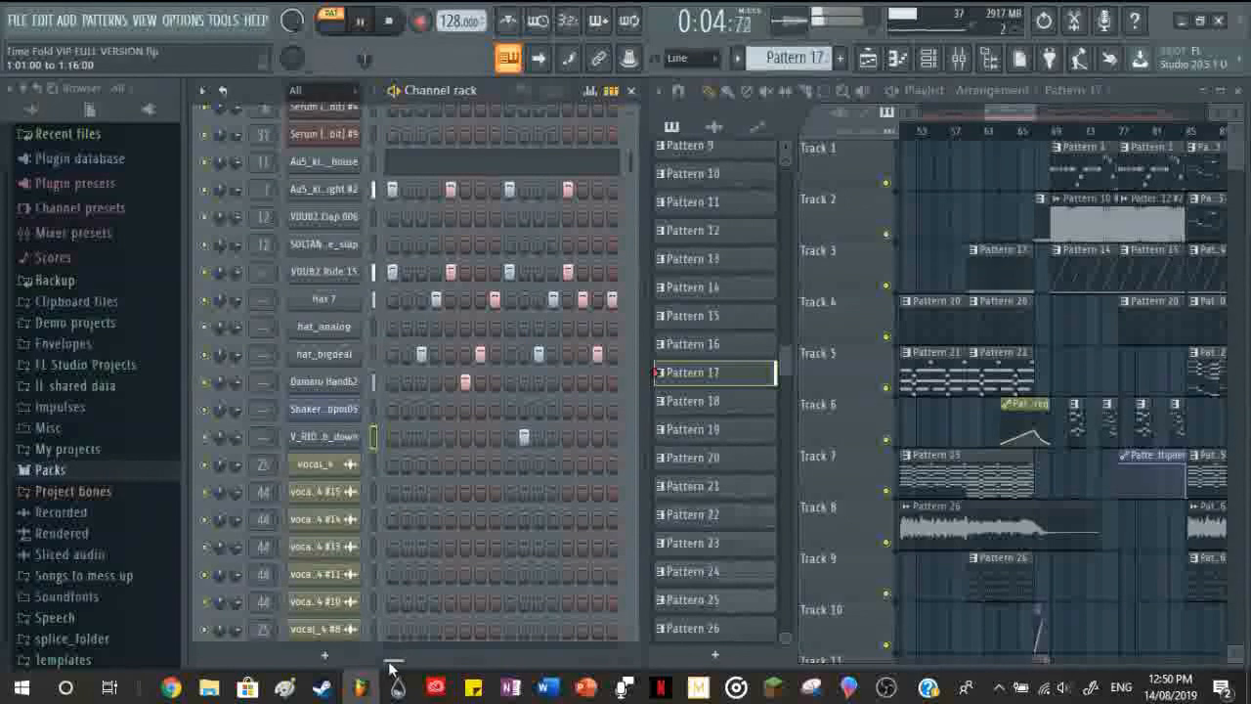
pyautogui.press('space')
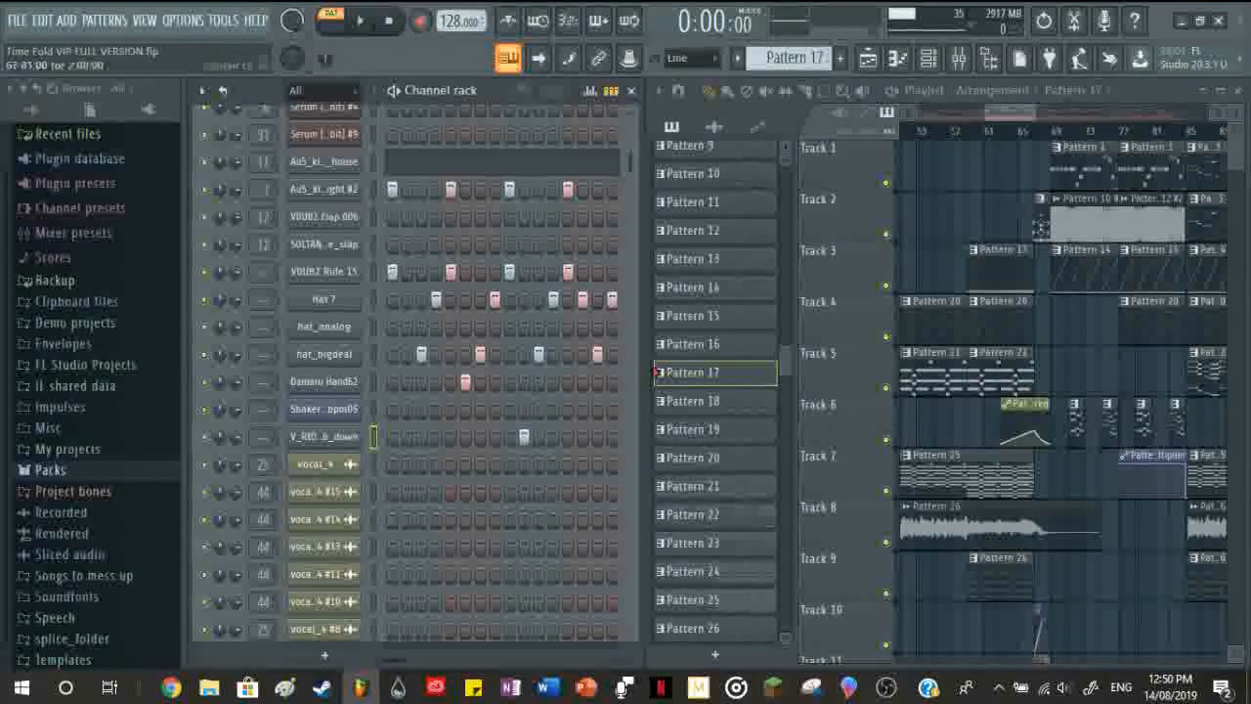
pyautogui.scroll(2, 1039, 196)
pyautogui.click(1030, 133)
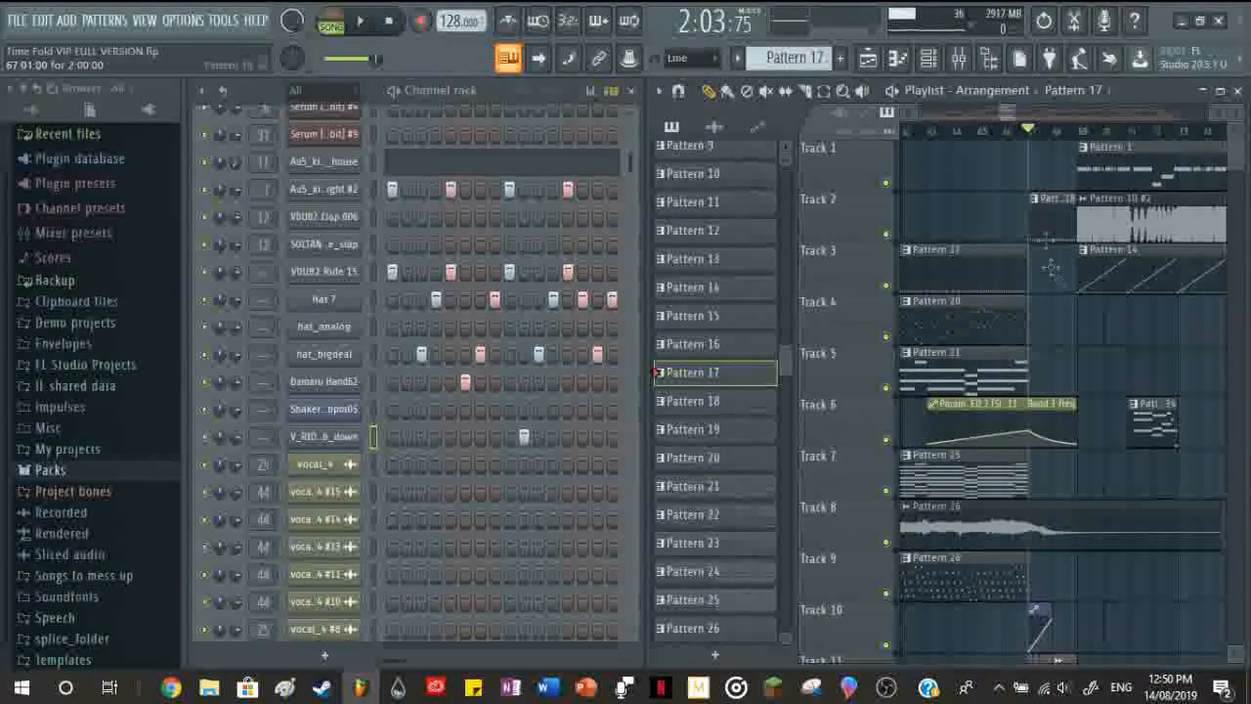
pyautogui.scroll(-7, 1052, 244)
pyautogui.scroll(-3, 1060, 364)
pyautogui.scroll(4, 1066, 145)
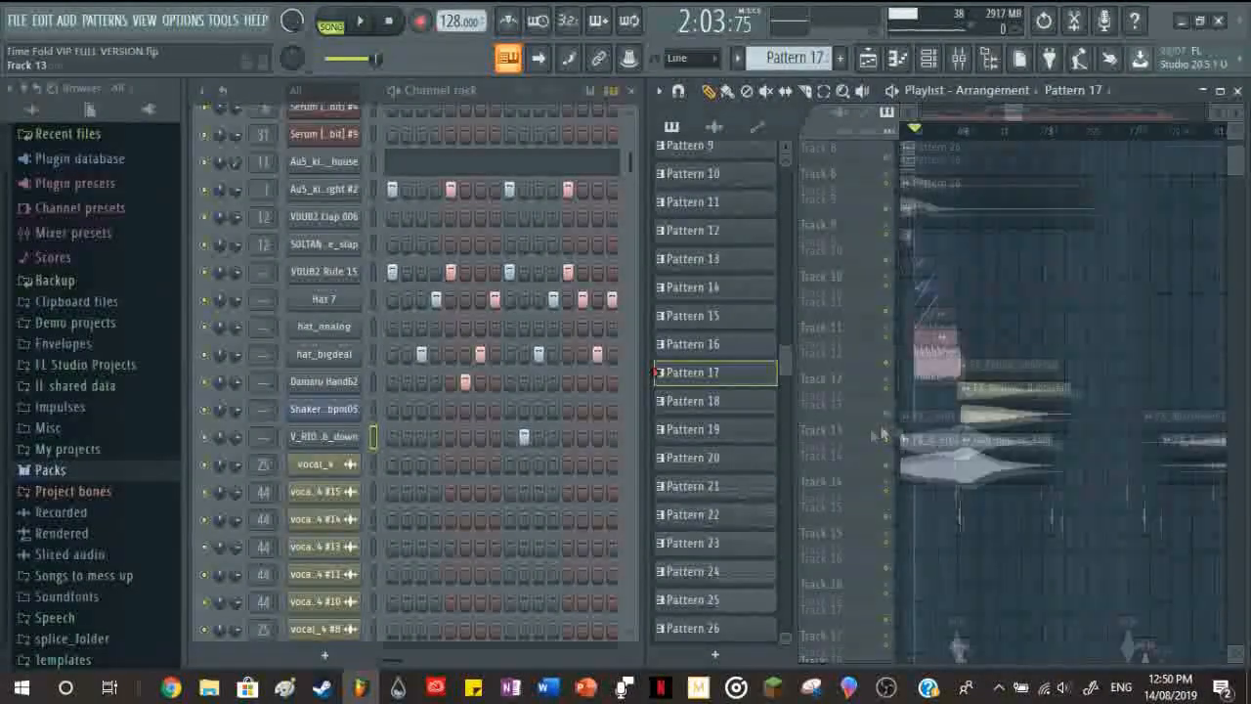
pyautogui.click(1061, 135)
pyautogui.scroll(1, 1079, 411)
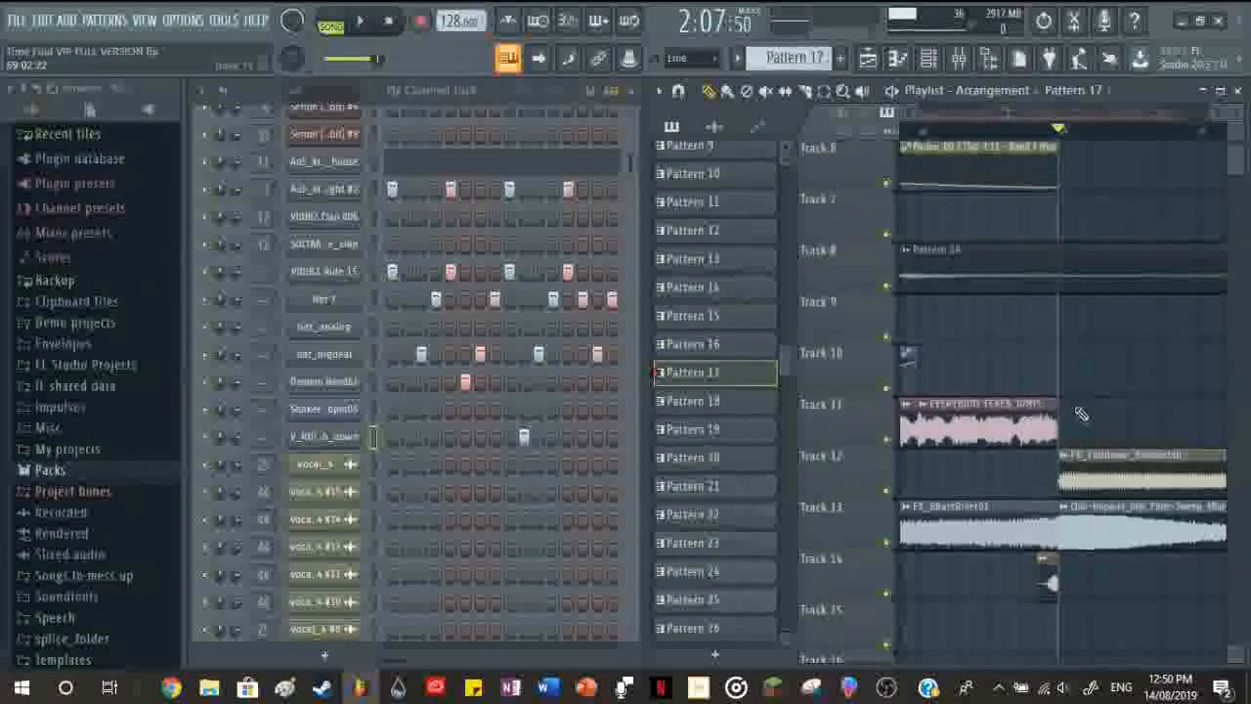
# Step: Select the Pattern 1 clip on Track 1, play it briefly in pattern mode, and stop
pyautogui.scroll(-4, 1036, 488)
pyautogui.scroll(-2, 977, 567)
pyautogui.scroll(-2, 1051, 468)
pyautogui.scroll(3, 1053, 468)
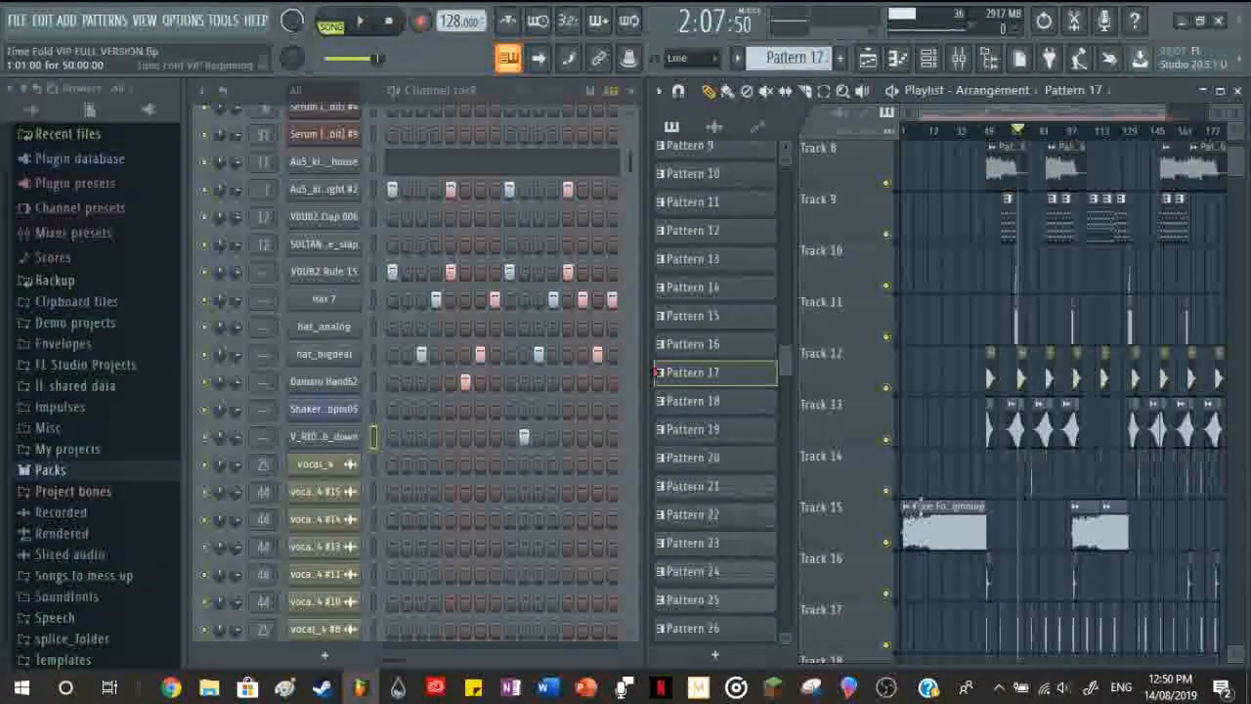
pyautogui.scroll(7, 977, 481)
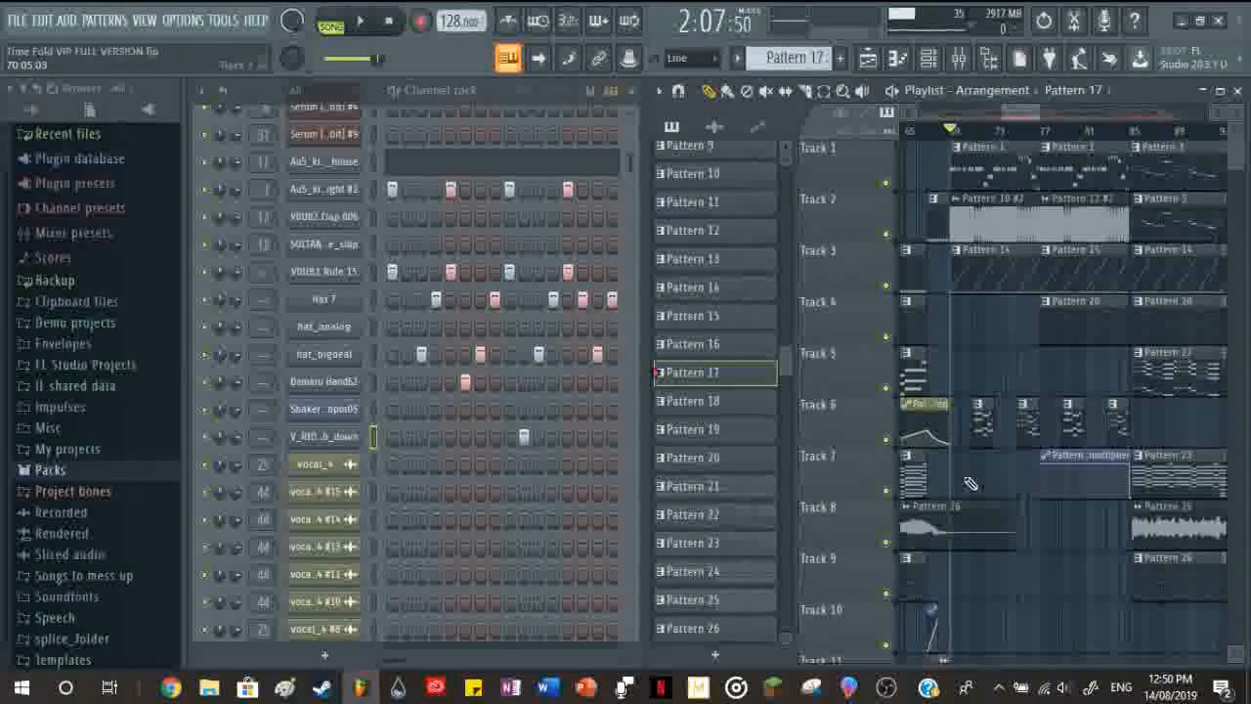
pyautogui.scroll(3, 967, 469)
pyautogui.click(969, 177)
pyautogui.scroll(3, 544, 334)
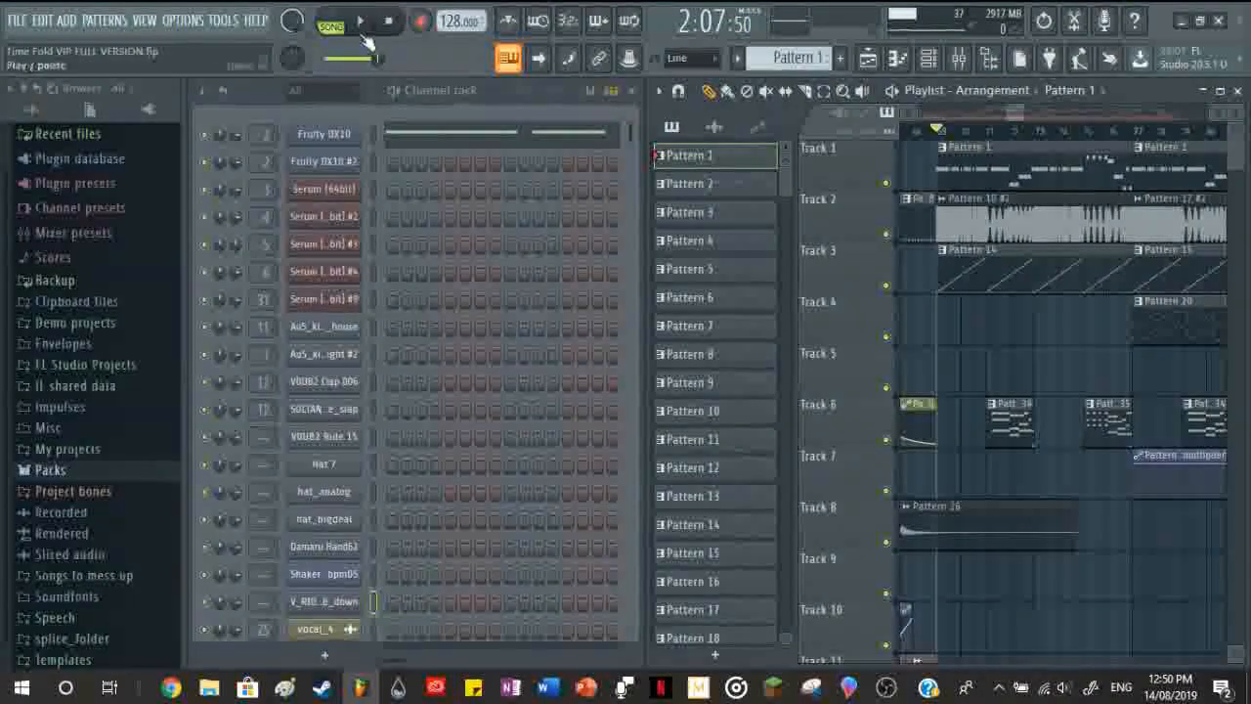
pyautogui.press('space')
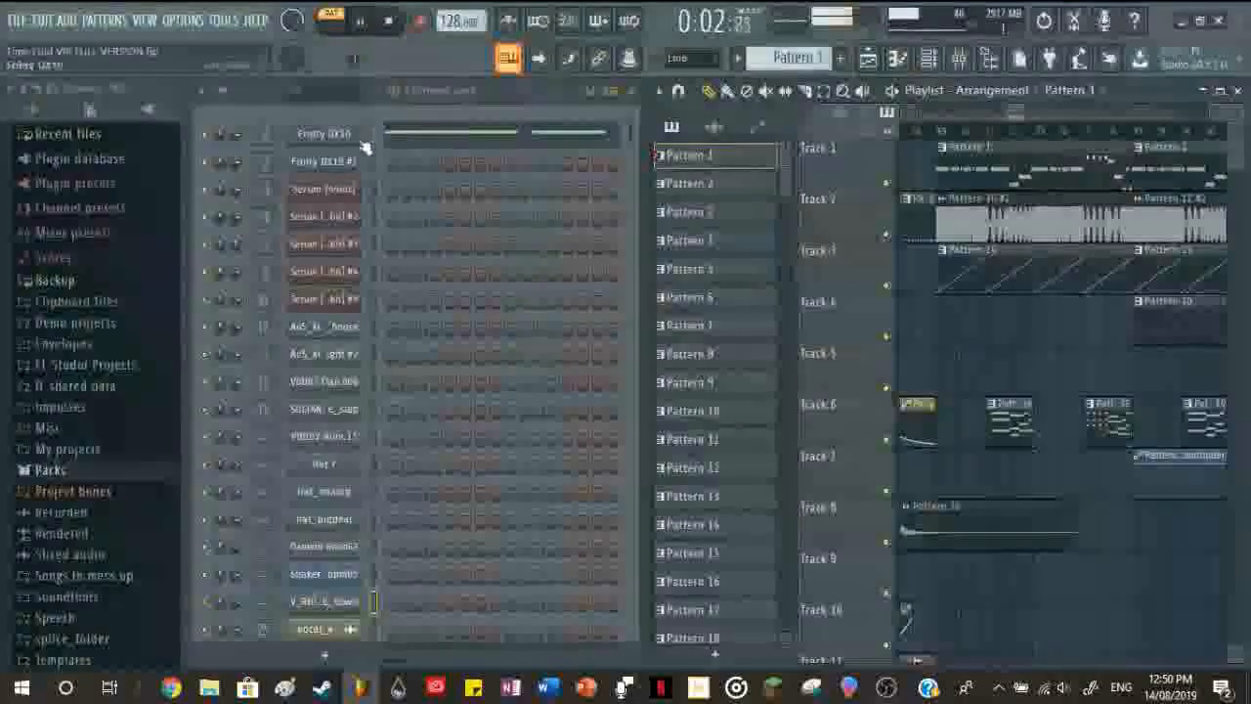
pyautogui.press('space')
# Step: Examine the volume and pitch envelopes of the Fruity DX10 channel and close its settings
pyautogui.click(362, 145)
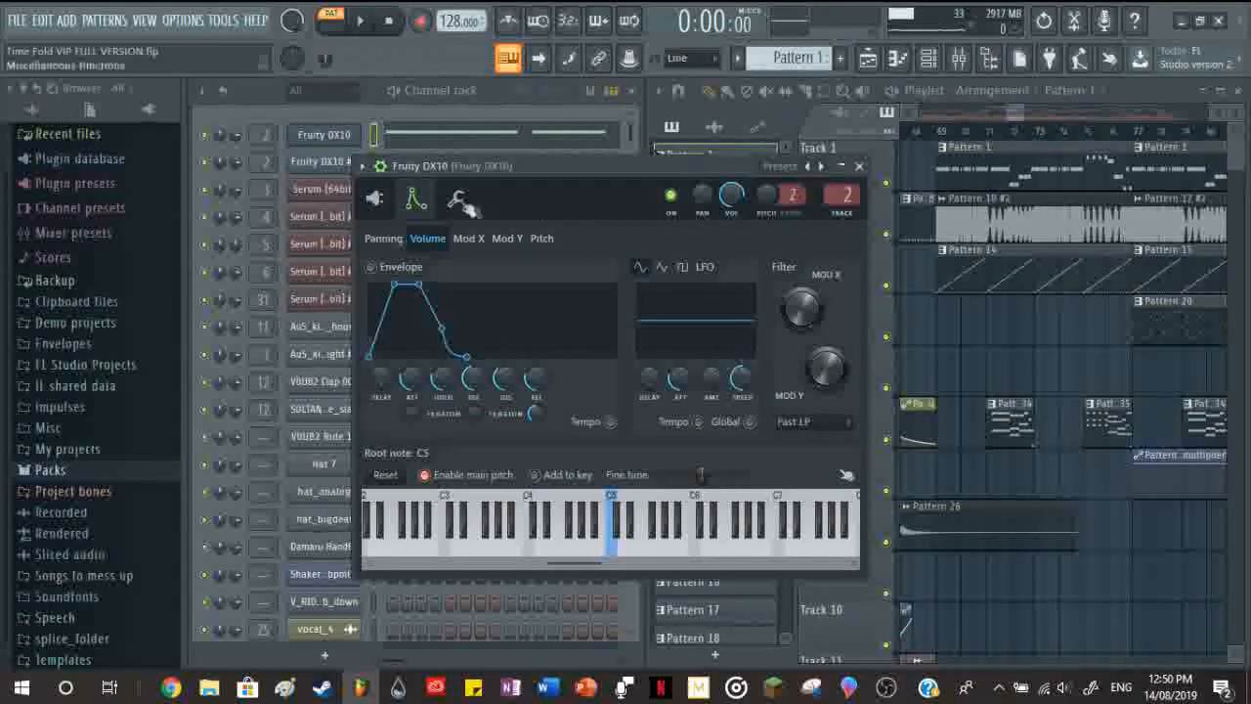
pyautogui.click(542, 238)
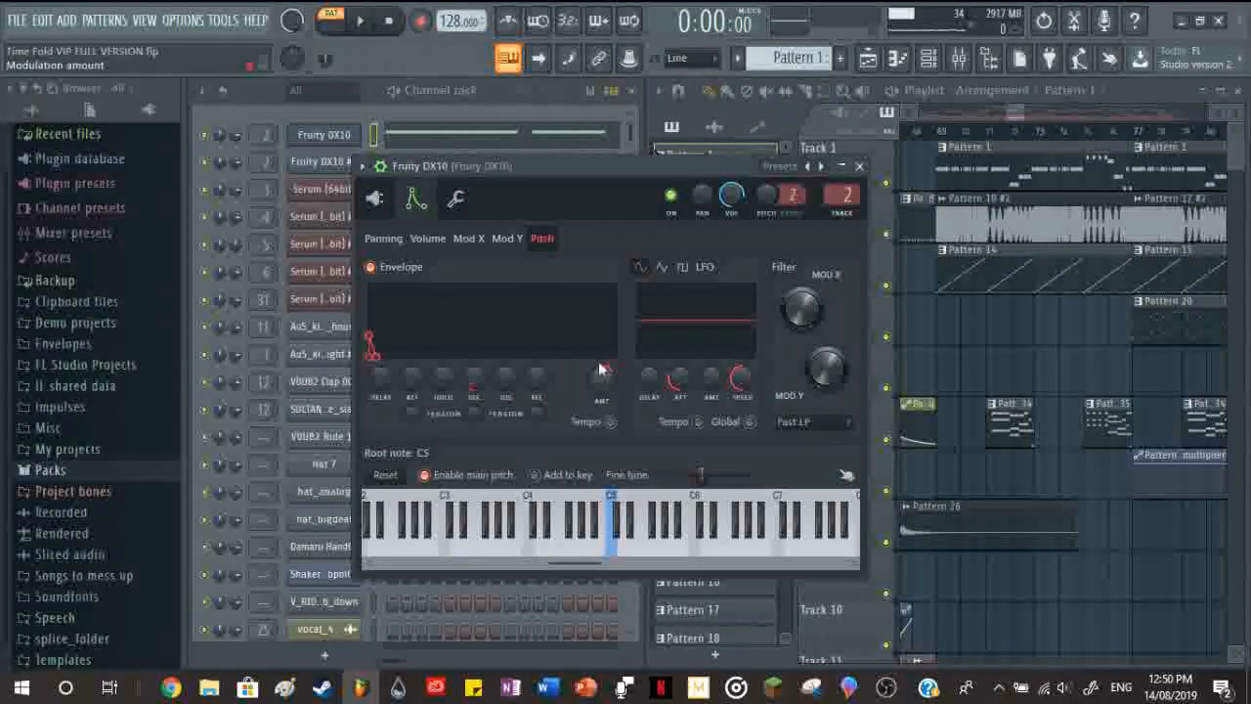
pyautogui.click(859, 166)
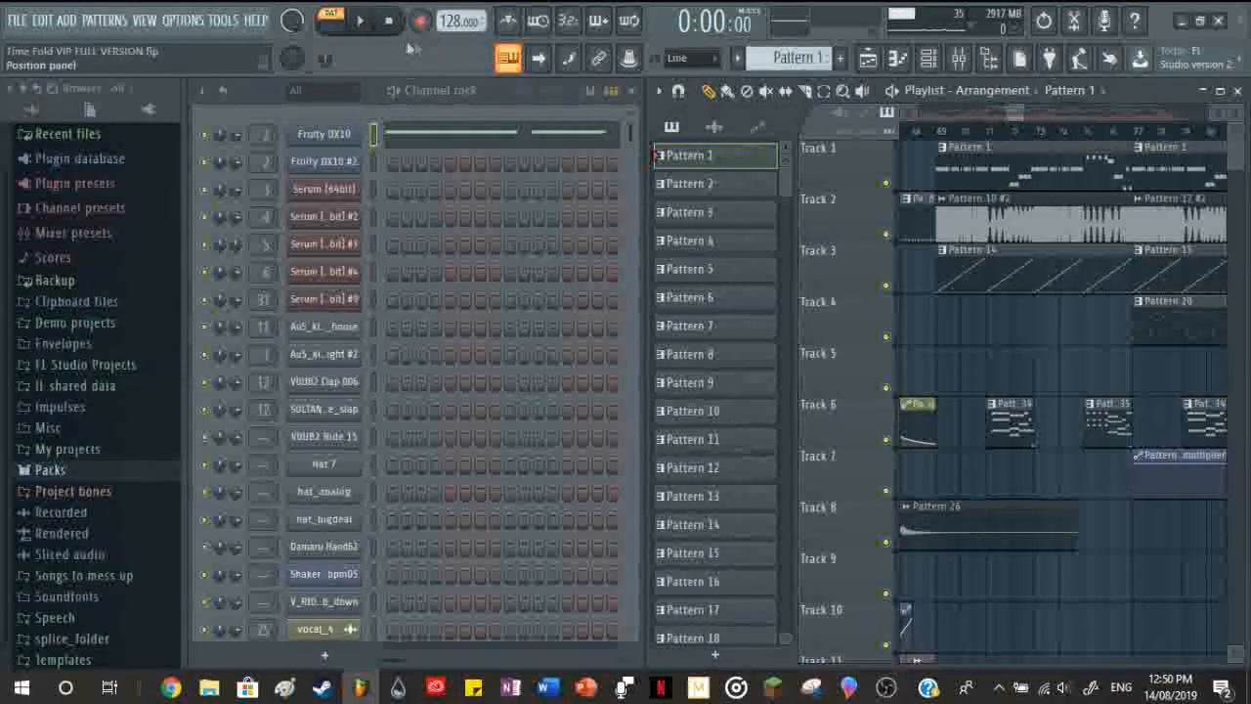
# Step: Play Pattern 1's Fruity DX10 bass twice in pattern mode, stopping after each pass
pyautogui.click(360, 20)
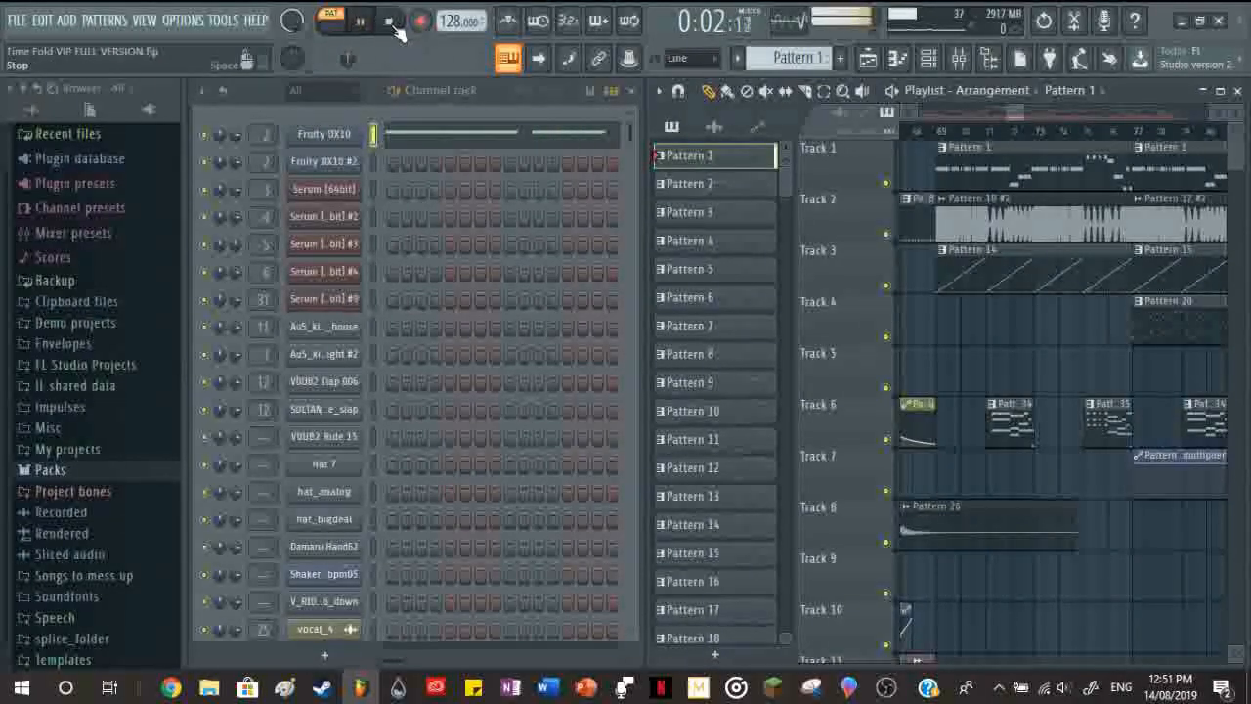
pyautogui.click(392, 23)
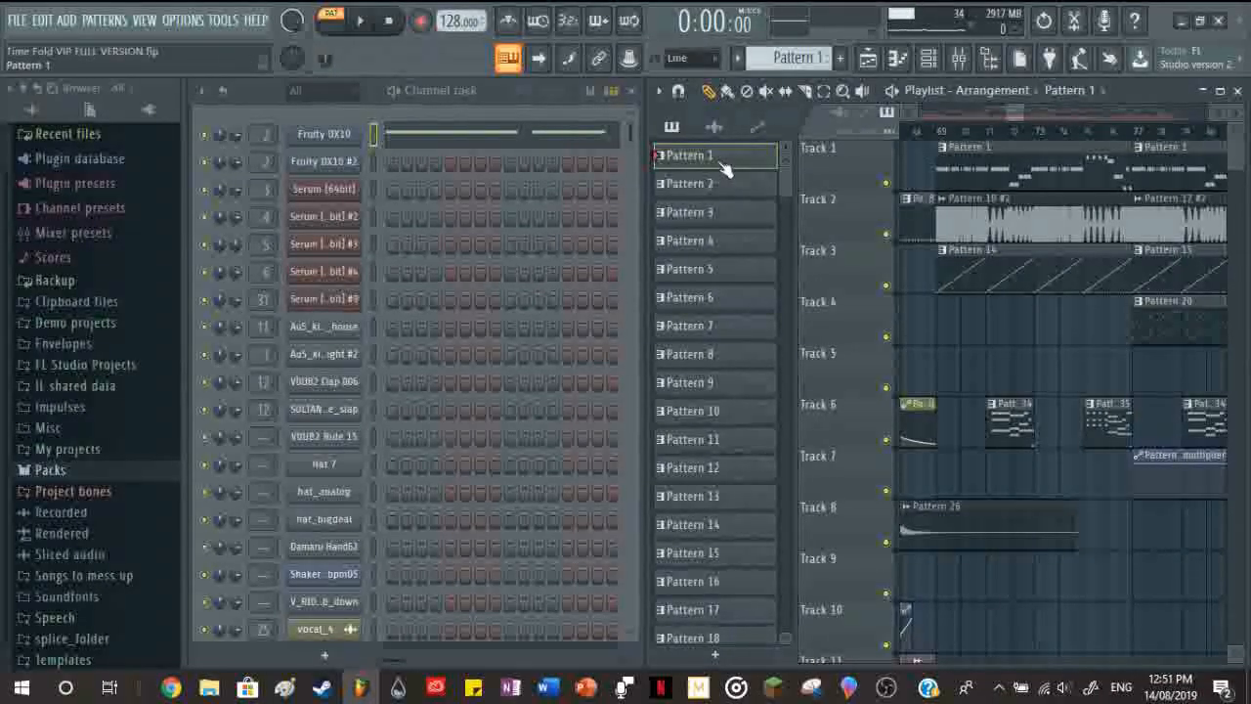
pyautogui.press('space')
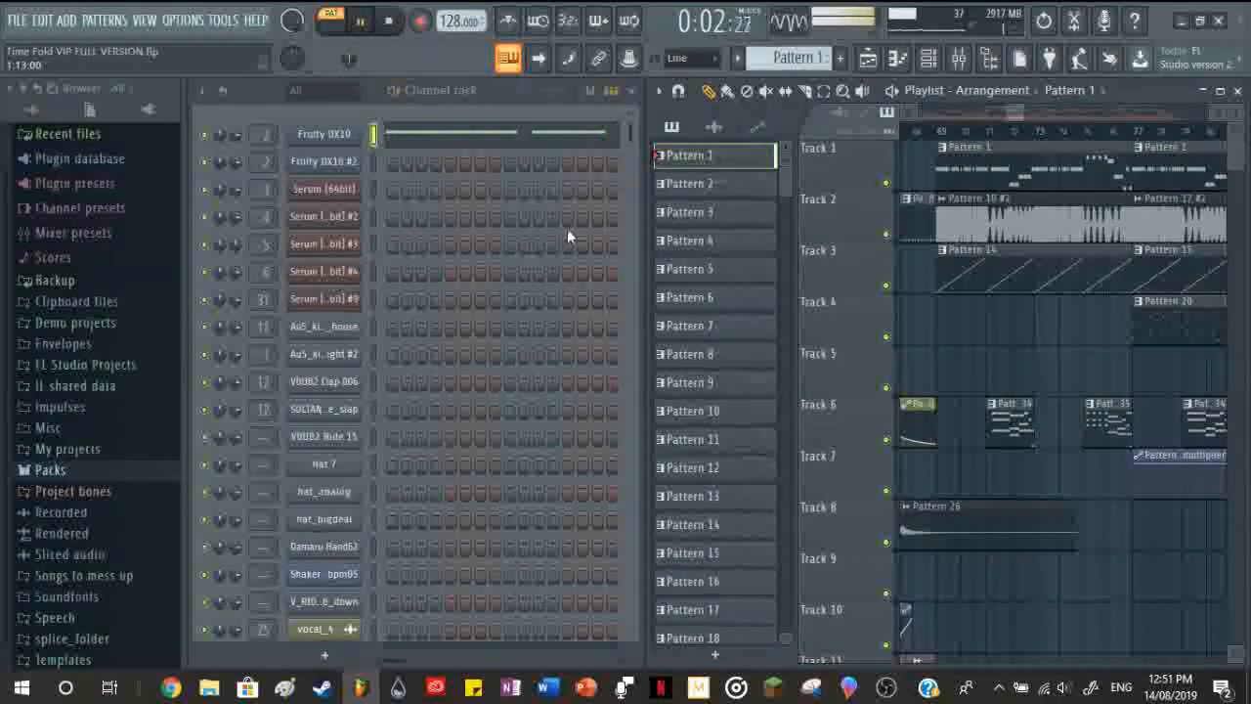
pyautogui.press('space')
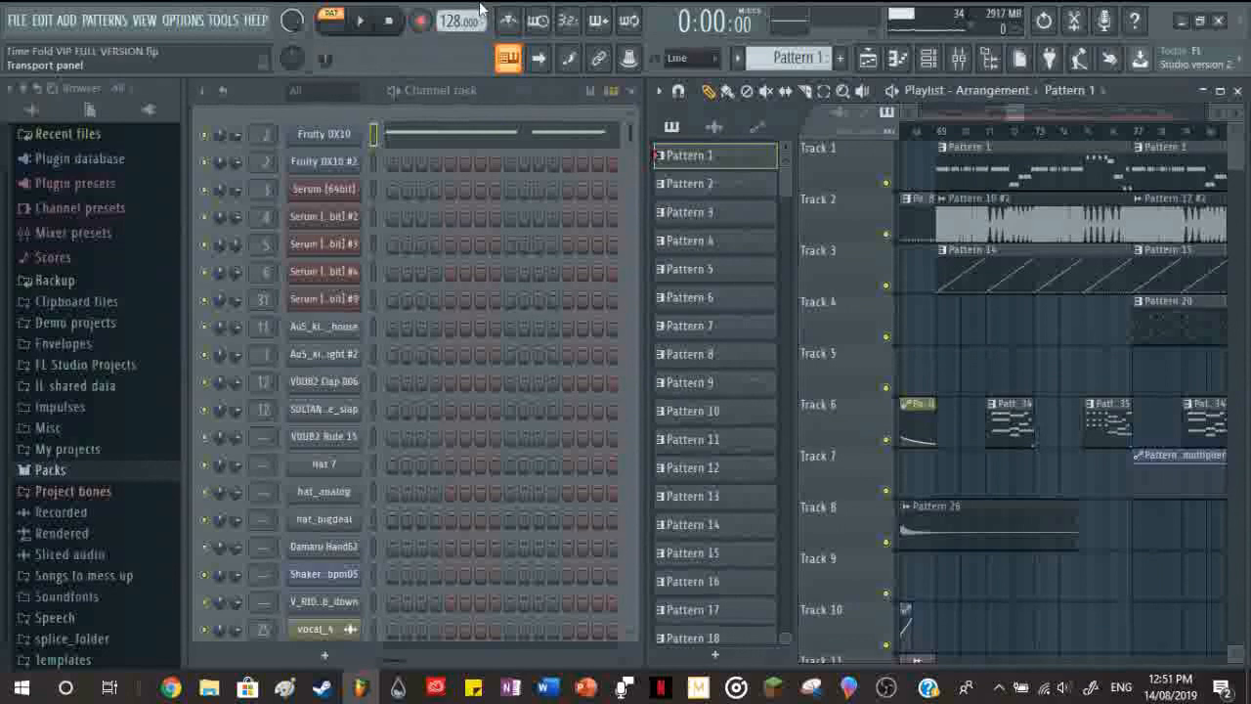
# Step: Return the song position to bar 69, examine the Pattern 10 #2 audio clip's sample settings and waveform, and close them
pyautogui.click(936, 130)
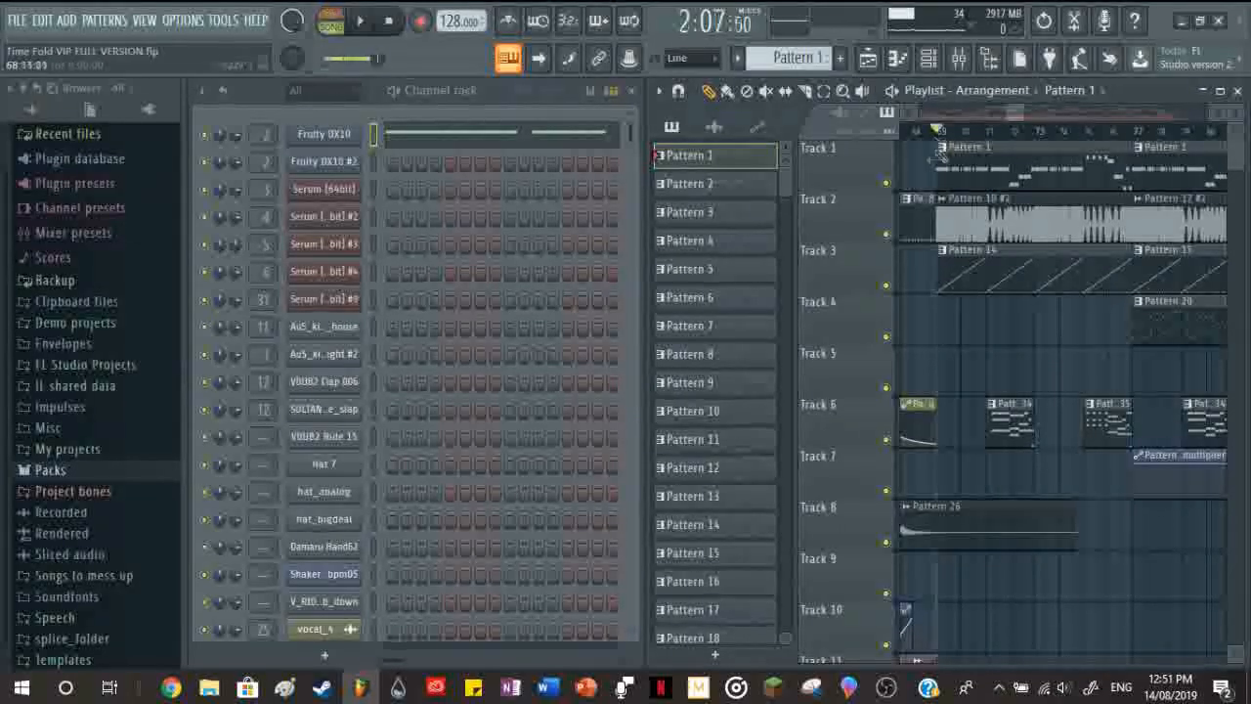
pyautogui.click(965, 264)
pyautogui.click(973, 220)
pyautogui.scroll(-10, 489, 286)
pyautogui.scroll(8, 489, 287)
pyautogui.click(315, 556)
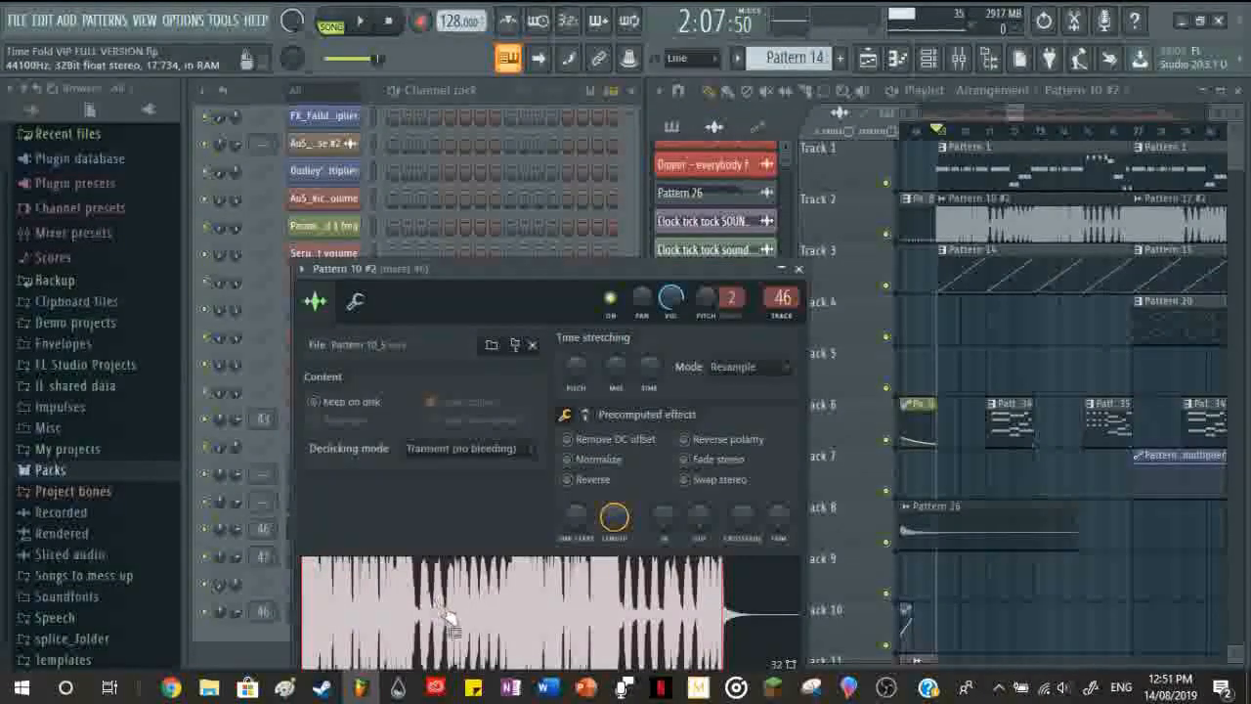
pyautogui.moveTo(507, 268); pyautogui.dragTo(496, 123)
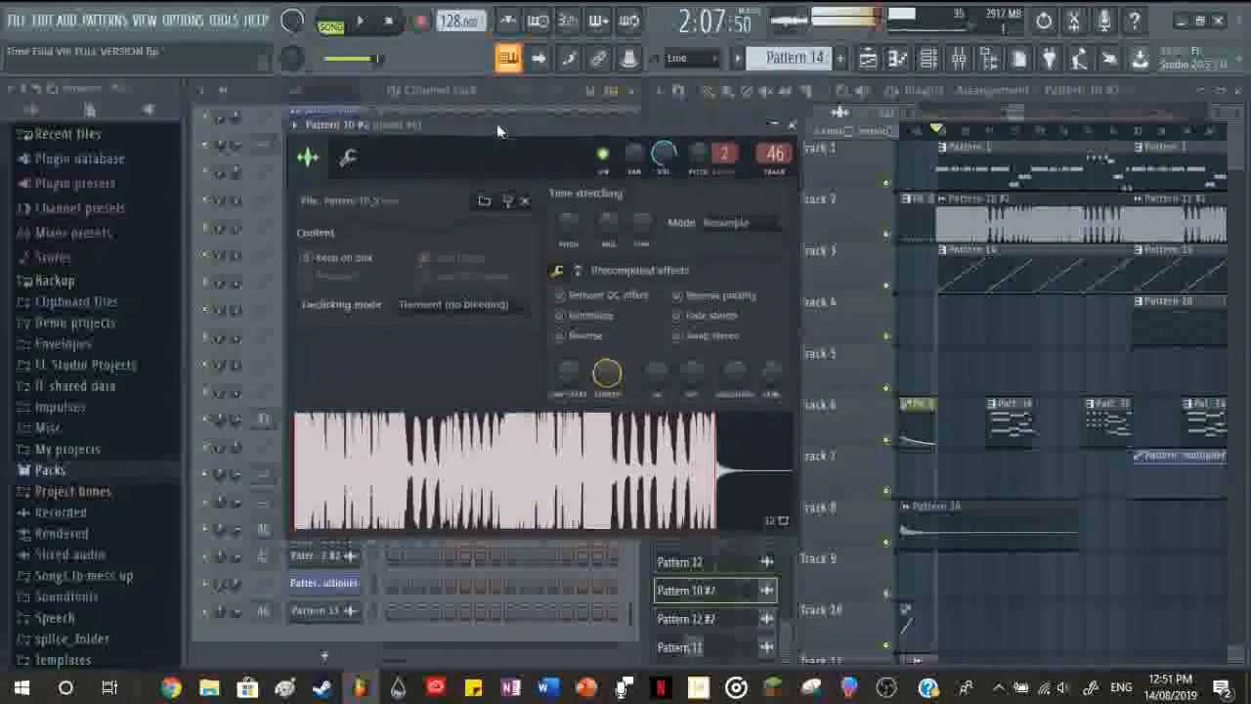
pyautogui.click(792, 127)
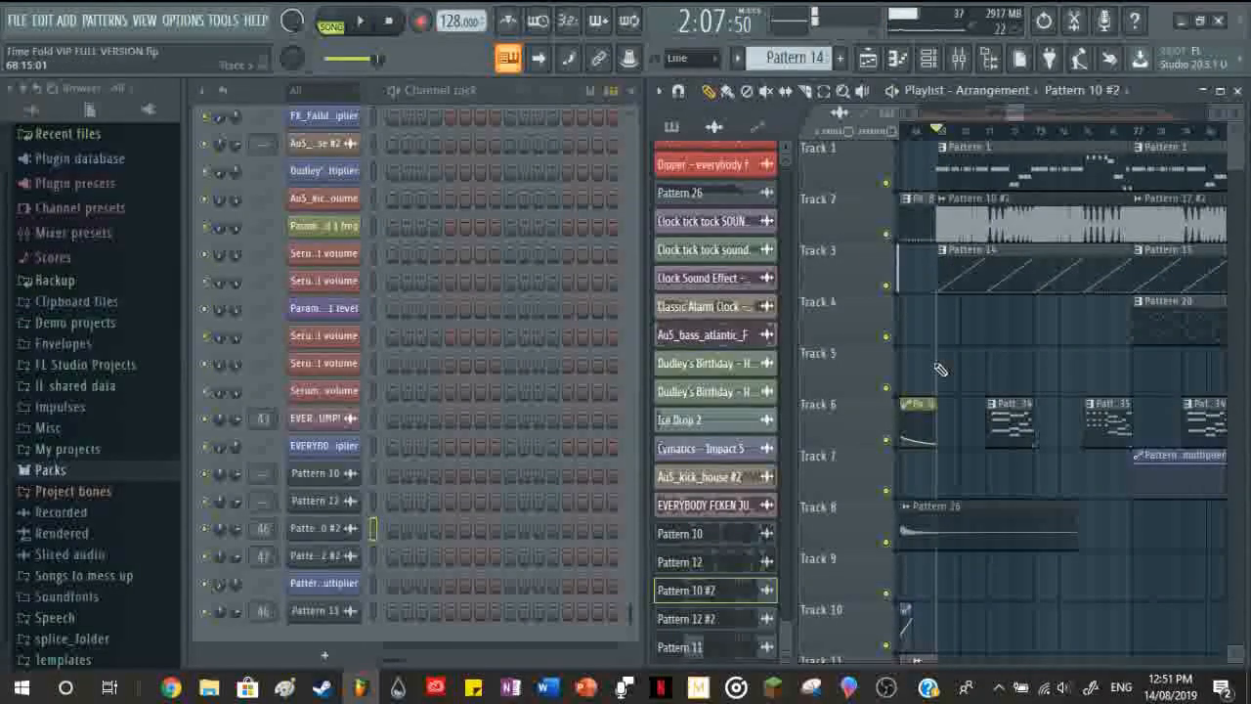
# Step: Look over Pattern 14's drum channels and the Track 1 to 3 clips, and play the song briefly from bar 69
pyautogui.scroll(-10, 576, 347)
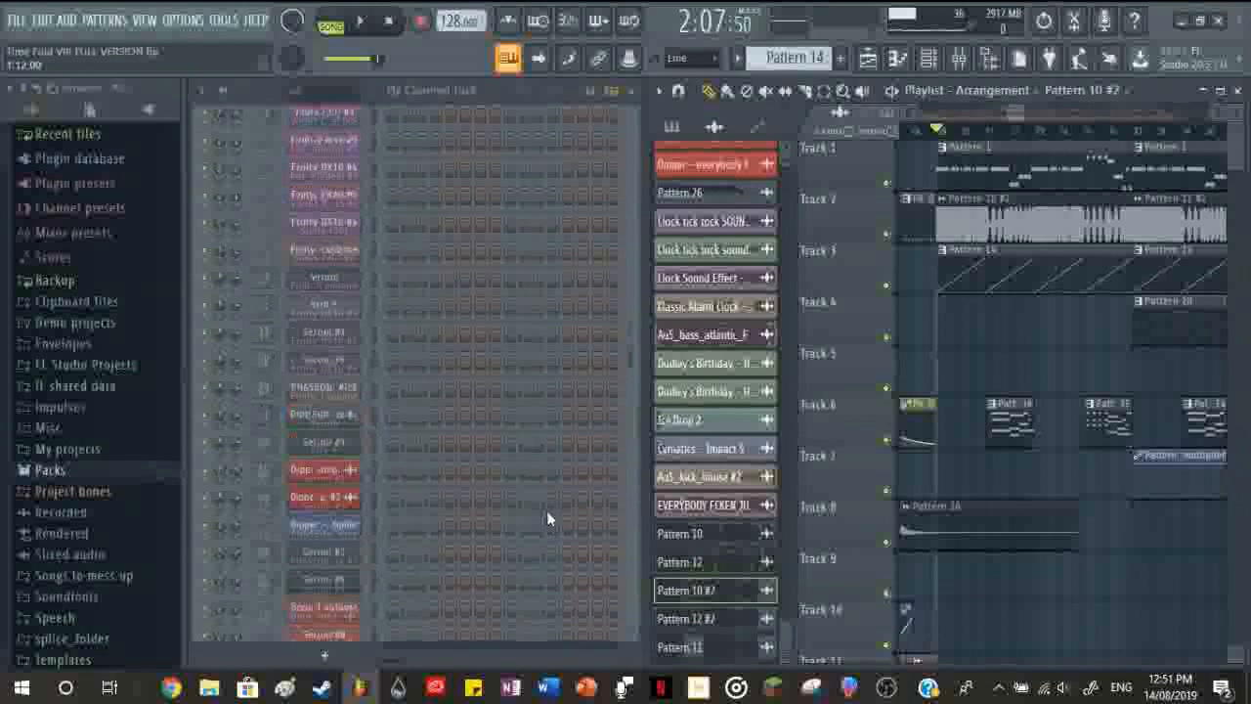
pyautogui.scroll(10, 546, 519)
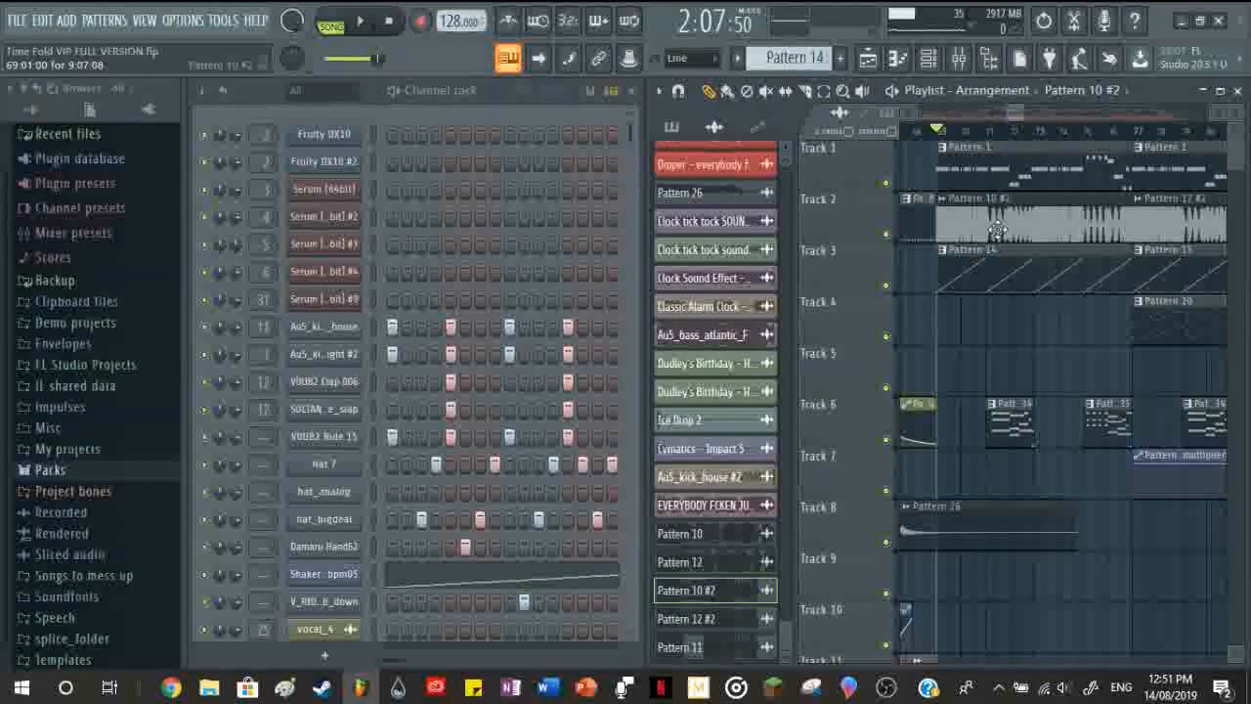
pyautogui.scroll(-5, 997, 230)
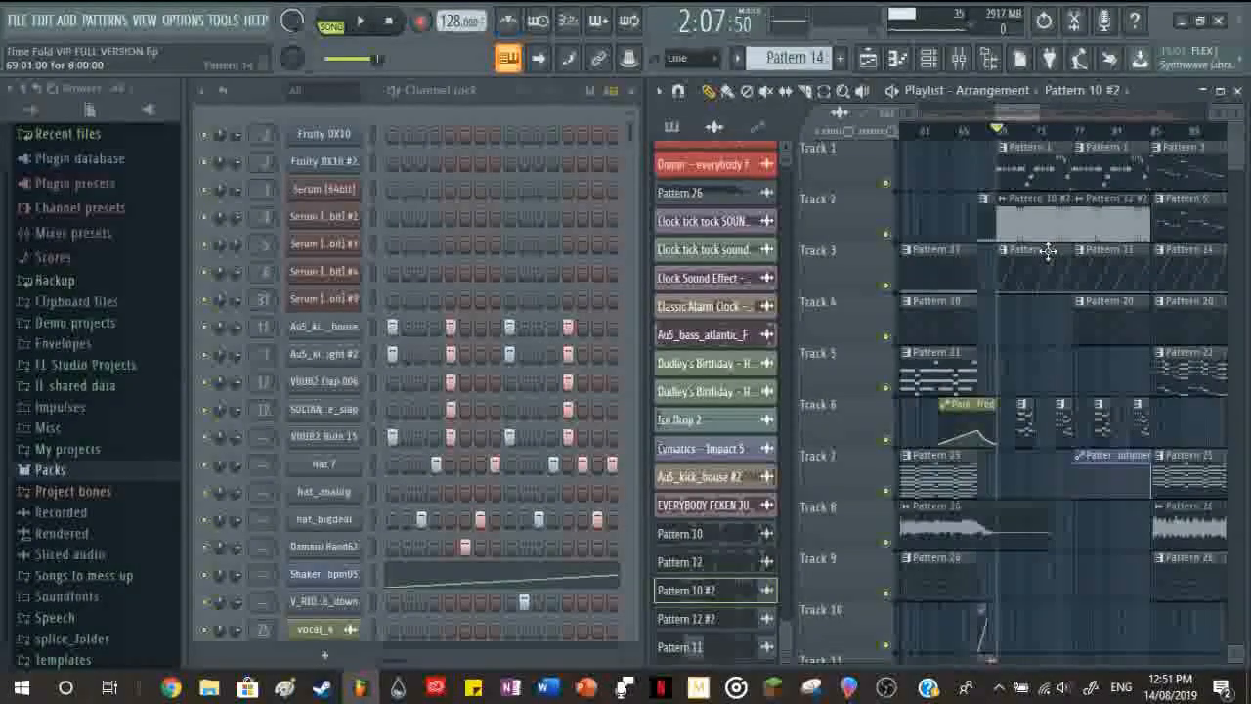
pyautogui.scroll(5, 1048, 251)
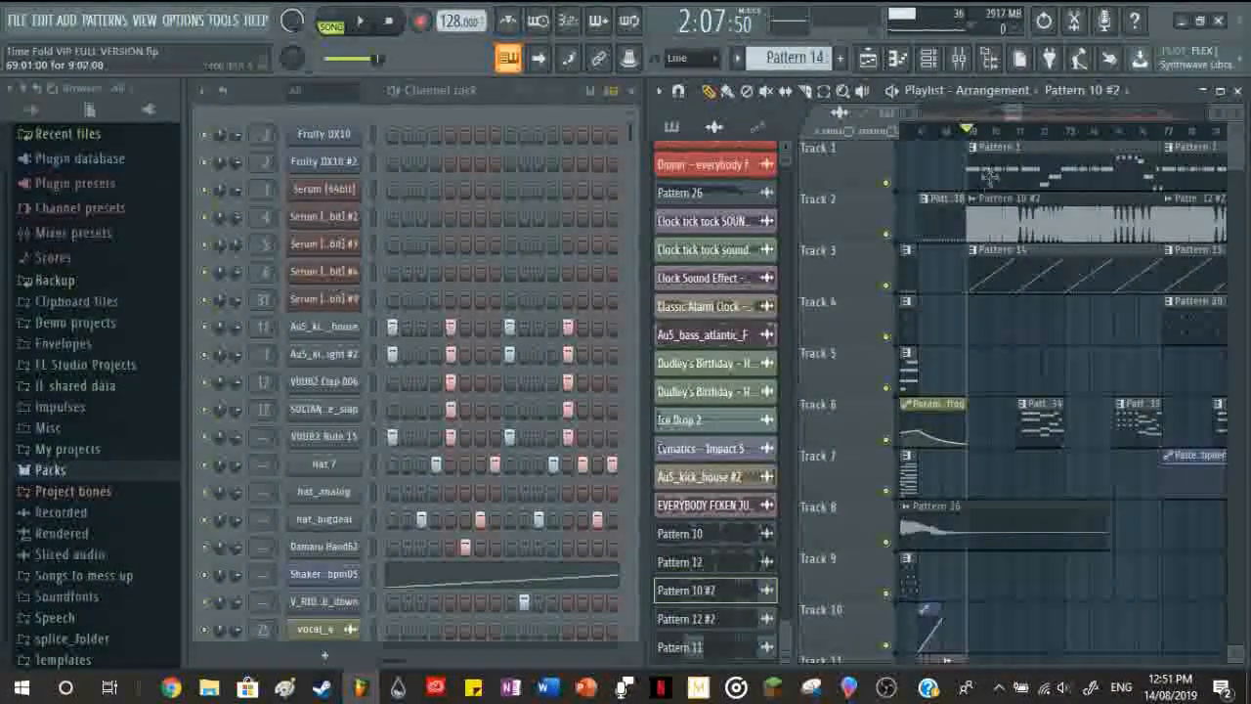
pyautogui.press('space')
pyautogui.scroll(-3, 1024, 347)
pyautogui.scroll(2, 1029, 344)
pyautogui.press('space')
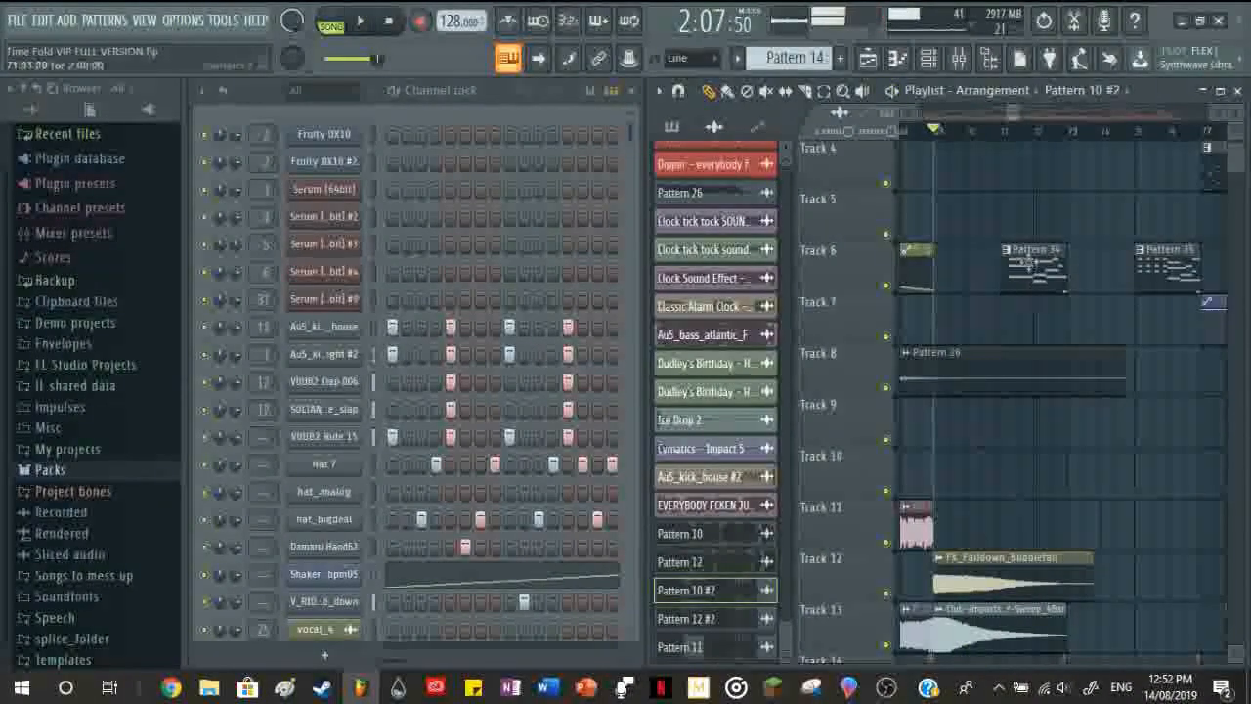
# Step: Select the Pattern 34 clip on Track 6 and open its Serum #4 notes in the piano roll
pyautogui.click(1035, 265)
pyautogui.scroll(-10, 439, 251)
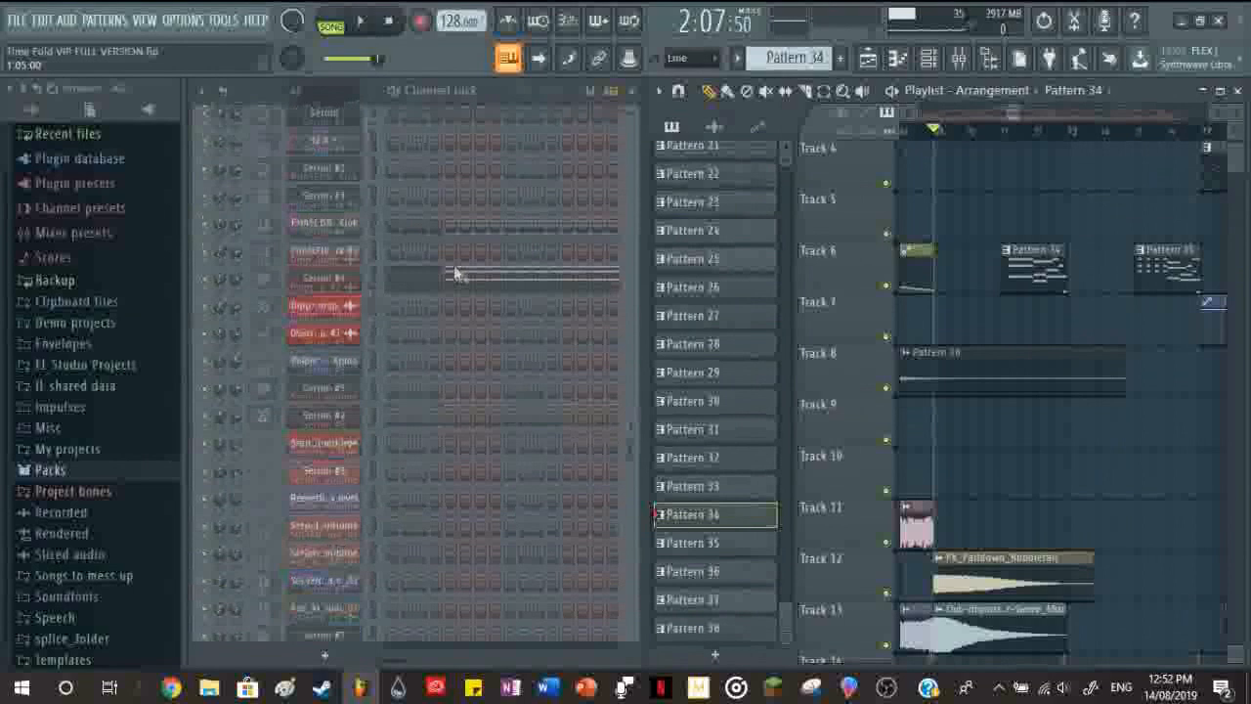
pyautogui.click(442, 225)
pyautogui.scroll(2, 493, 354)
pyautogui.scroll(5, 294, 365)
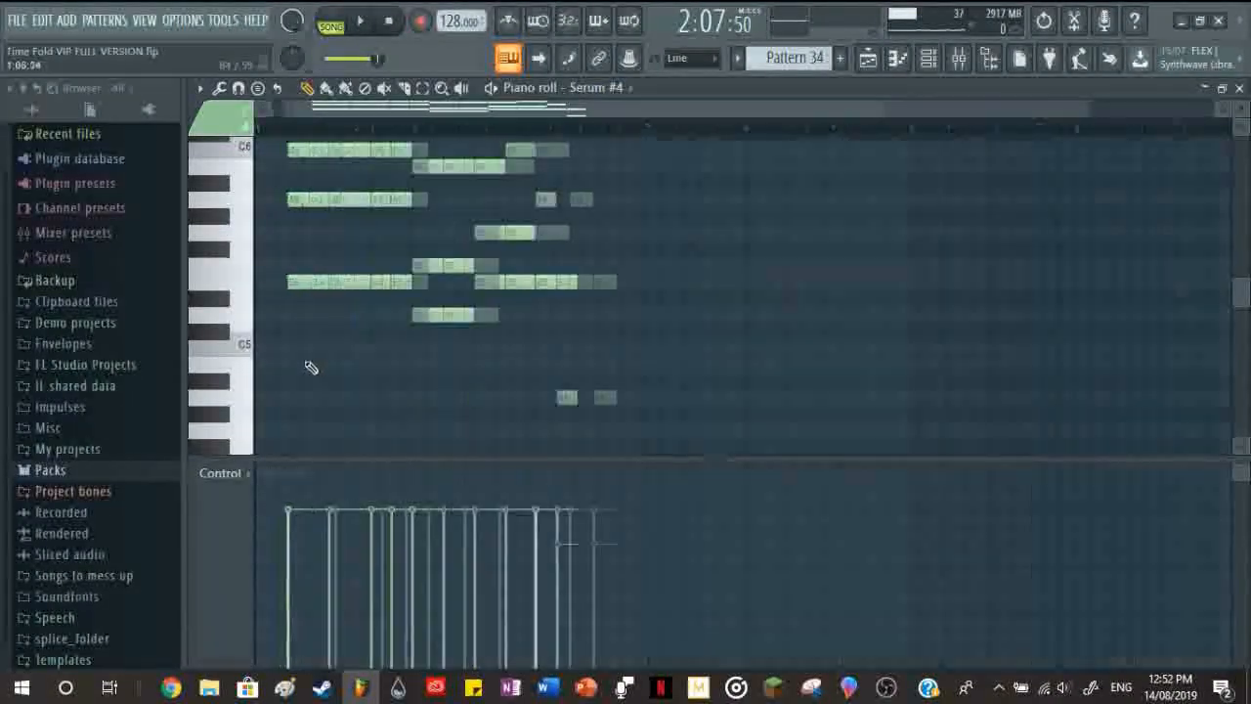
# Step: Examine the pitches and timing of the Serum #4 chord notes across both bars of Pattern 34
pyautogui.scroll(1, 293, 376)
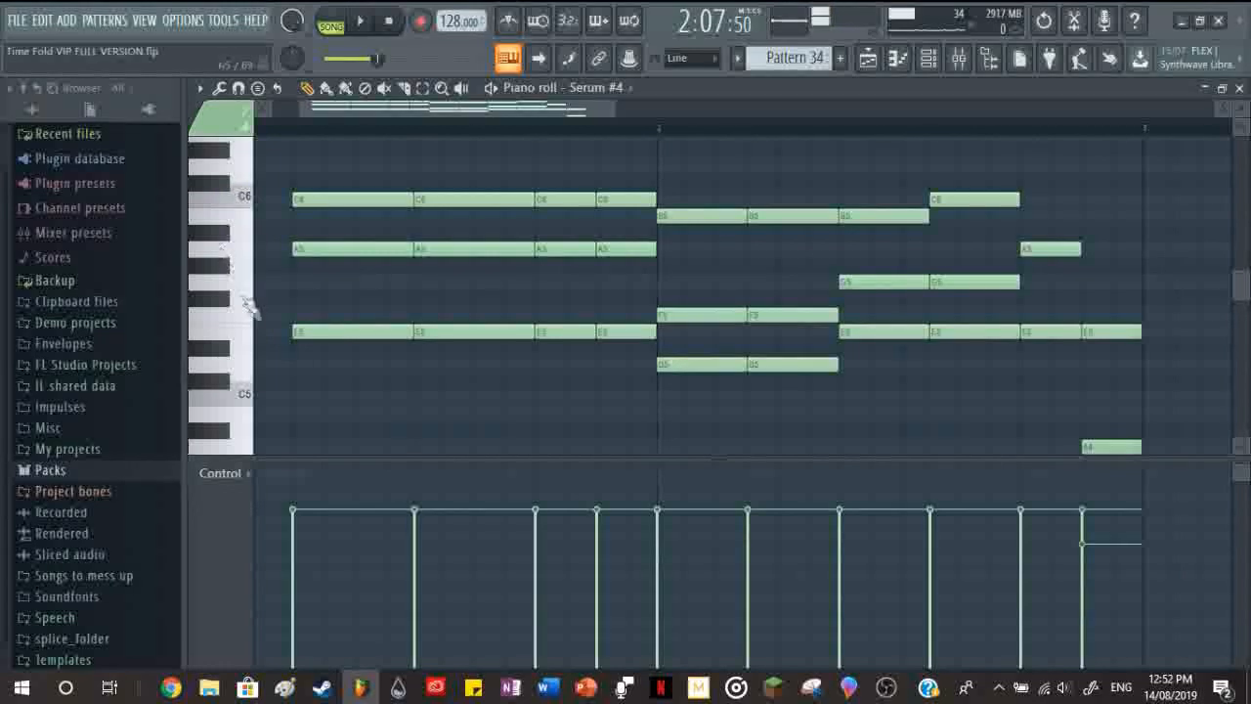
pyautogui.scroll(2, 320, 354)
pyautogui.scroll(-3, 314, 349)
pyautogui.scroll(-2, 318, 354)
pyautogui.scroll(2, 320, 356)
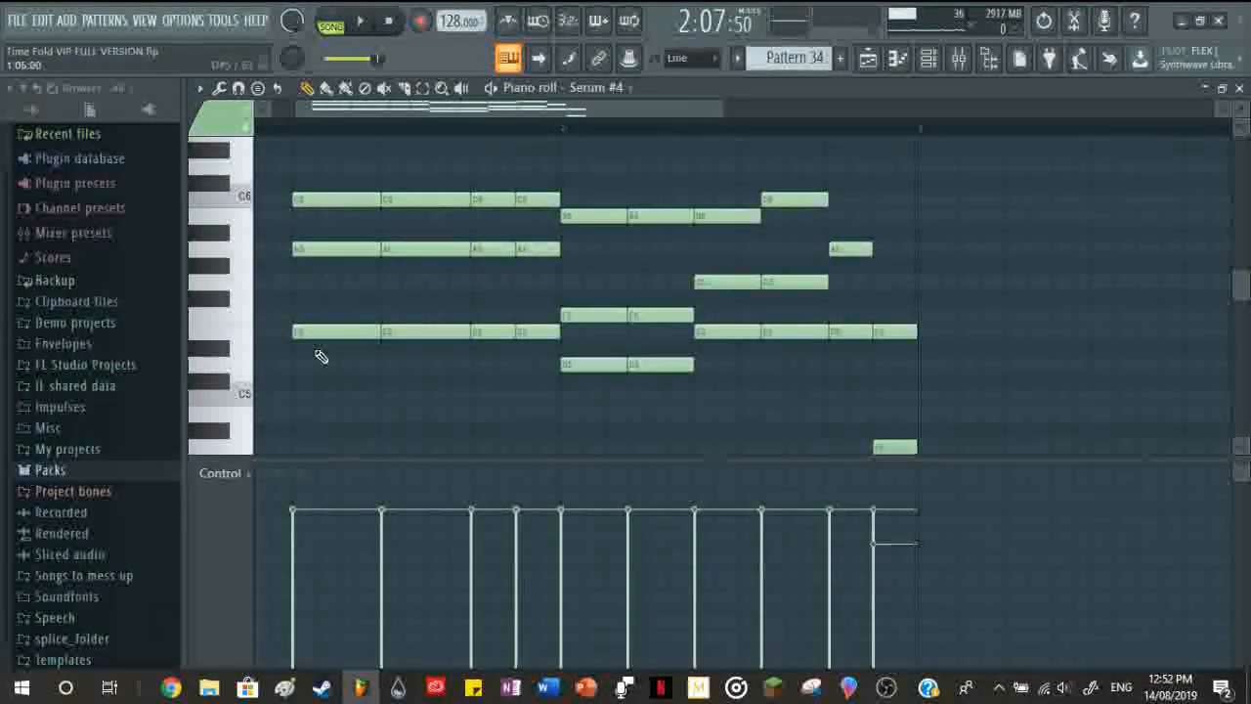
pyautogui.moveTo(425, 112); pyautogui.dragTo(391, 112)
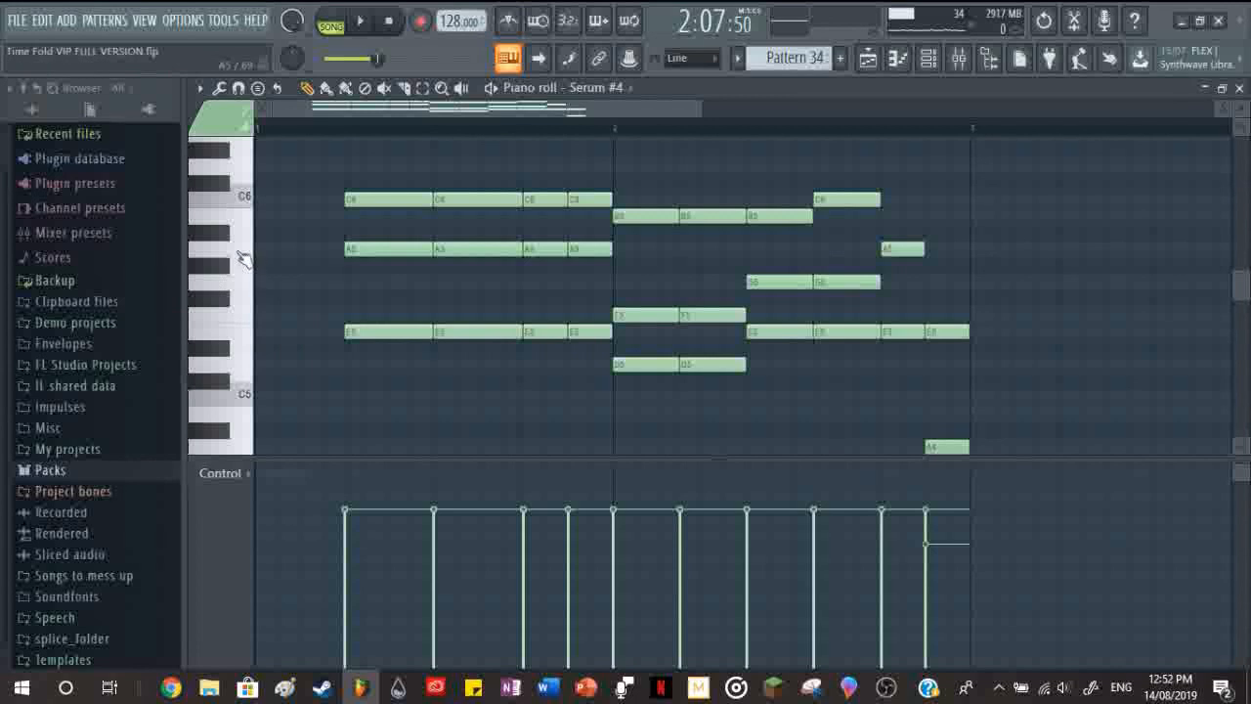
pyautogui.scroll(2, 243, 206)
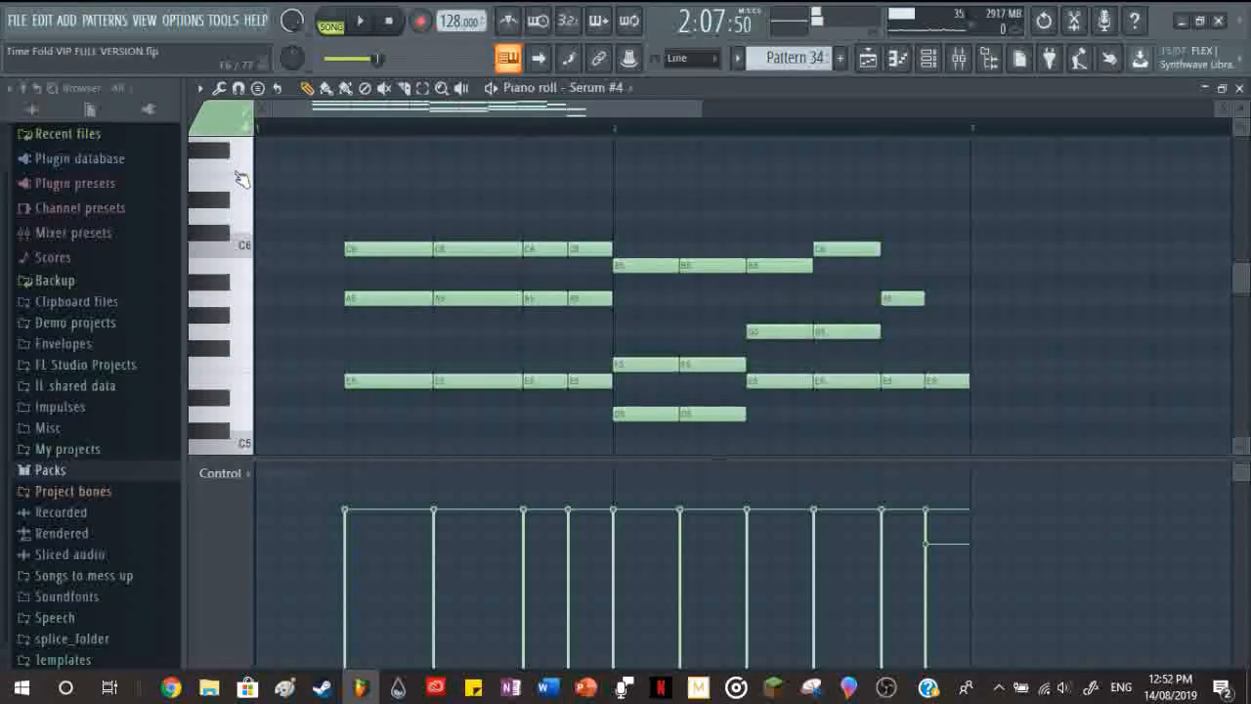
# Step: Audition a piano key and switch playback from song mode to pattern mode
pyautogui.click(238, 188)
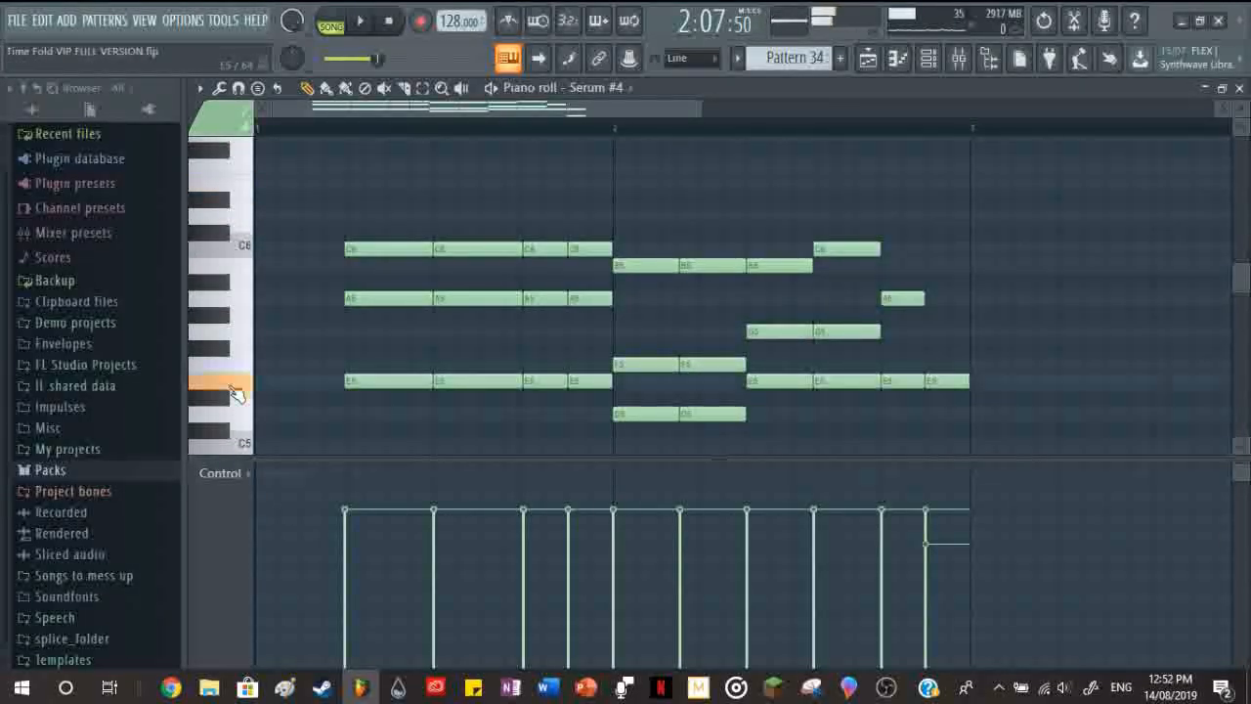
pyautogui.click(346, 21)
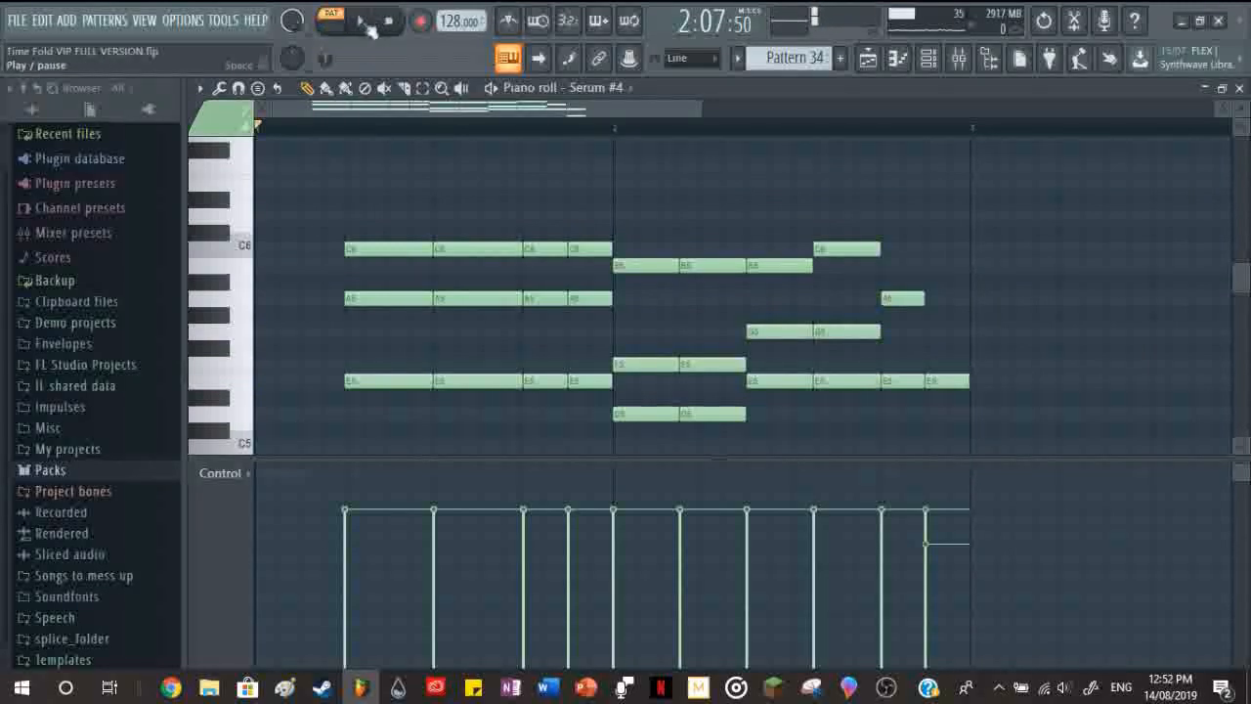
# Step: Raise the first bar's four E5 notes an octave, return them to E5, and play the chords from the first note
pyautogui.moveTo(364, 374); pyautogui.dragTo(591, 399)
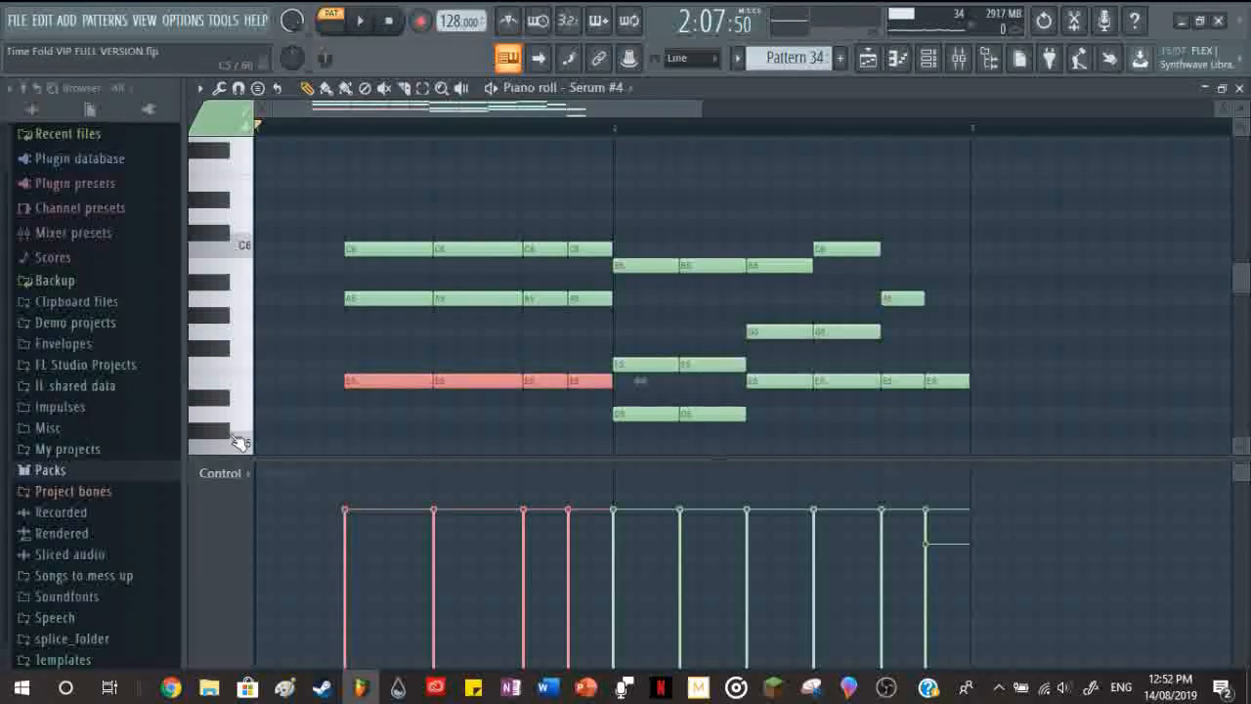
pyautogui.hotkey('ctrl', 'Up')
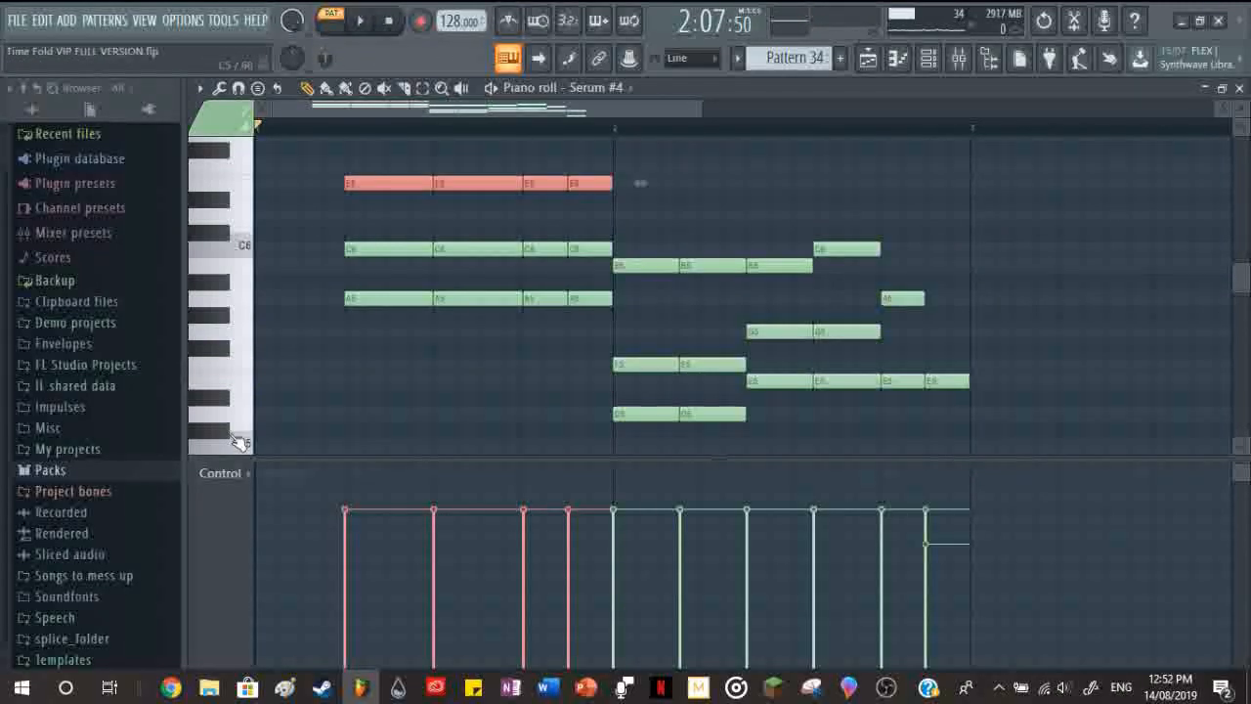
pyautogui.click(348, 128)
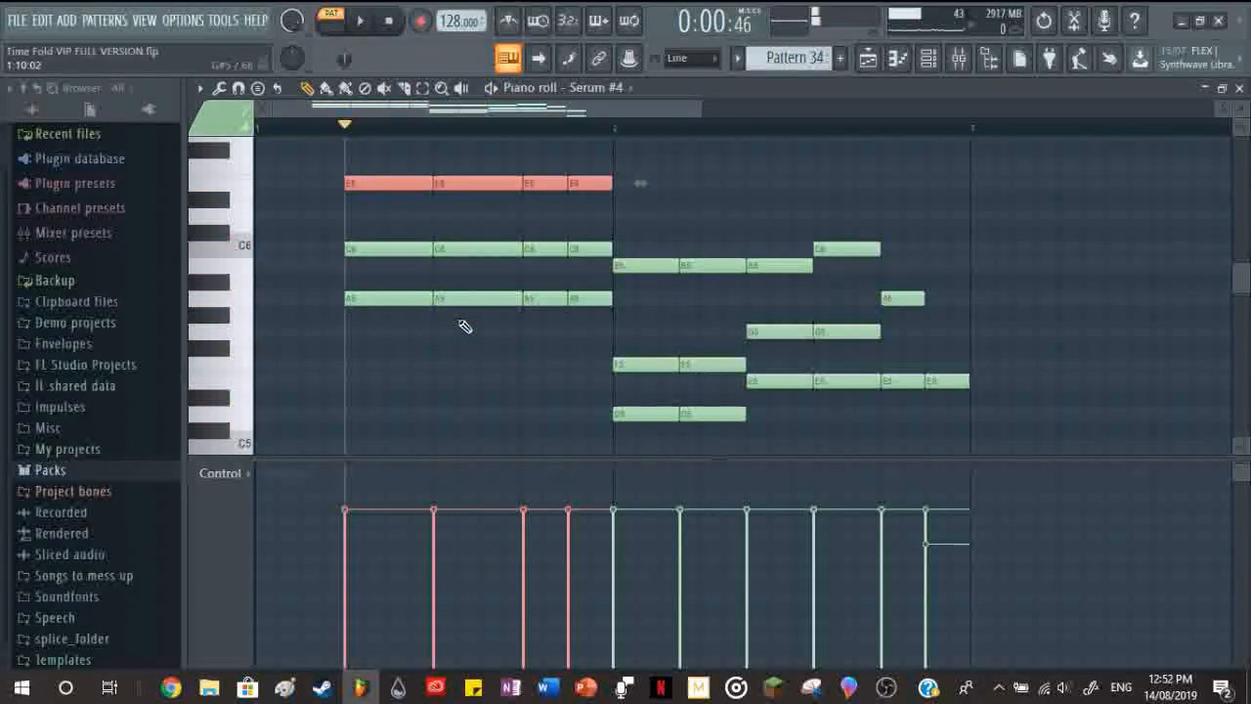
pyautogui.hotkey('ctrl', 'Down')
pyautogui.press('space')
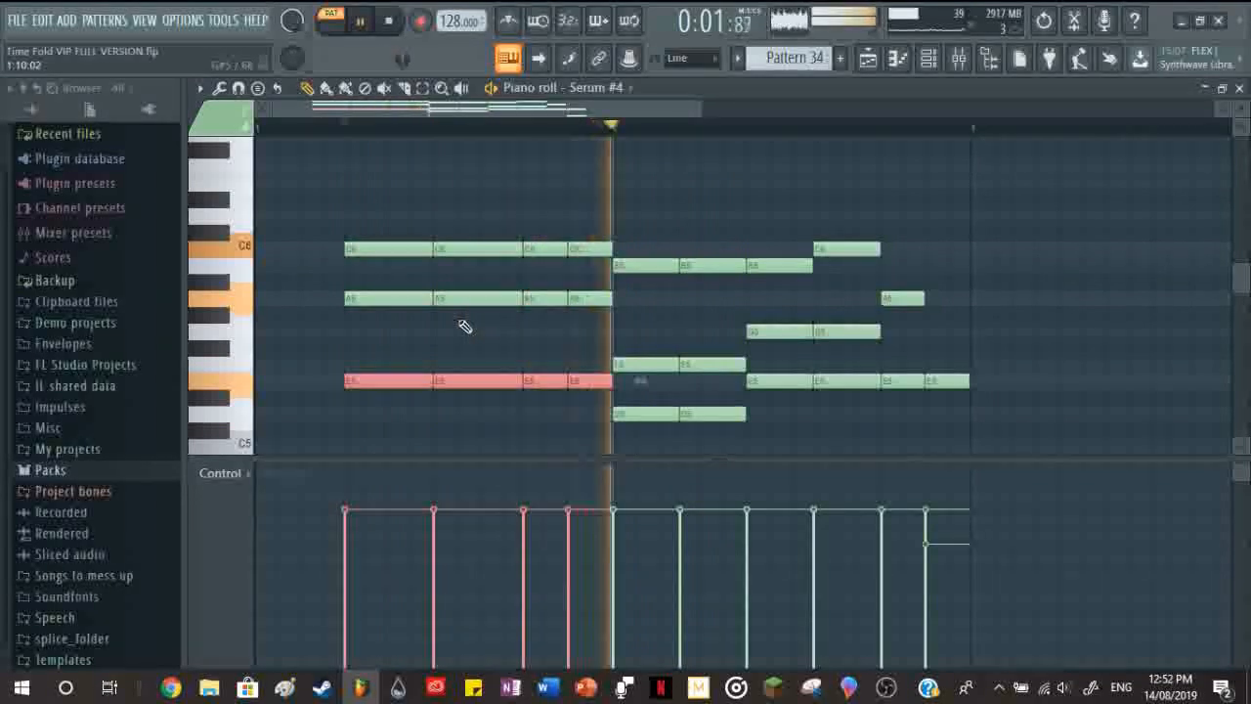
pyautogui.press('space')
# Step: Reselect the first bar's four E5 notes, raise them an octave, and play the pattern to hear the alternative voicing
pyautogui.keyDown('ctrl'); pyautogui.click(623, 144); pyautogui.keyUp('ctrl')
pyautogui.scroll(-3, 578, 333)
pyautogui.scroll(-3, 587, 339)
pyautogui.scroll(3, 584, 338)
pyautogui.scroll(3, 587, 356)
pyautogui.scroll(-4, 585, 356)
pyautogui.click(391, 21)
pyautogui.moveTo(283, 355); pyautogui.dragTo(412, 320)
pyautogui.hotkey('ctrl', 'Up')
pyautogui.press('space')
pyautogui.scroll(2, 412, 321)
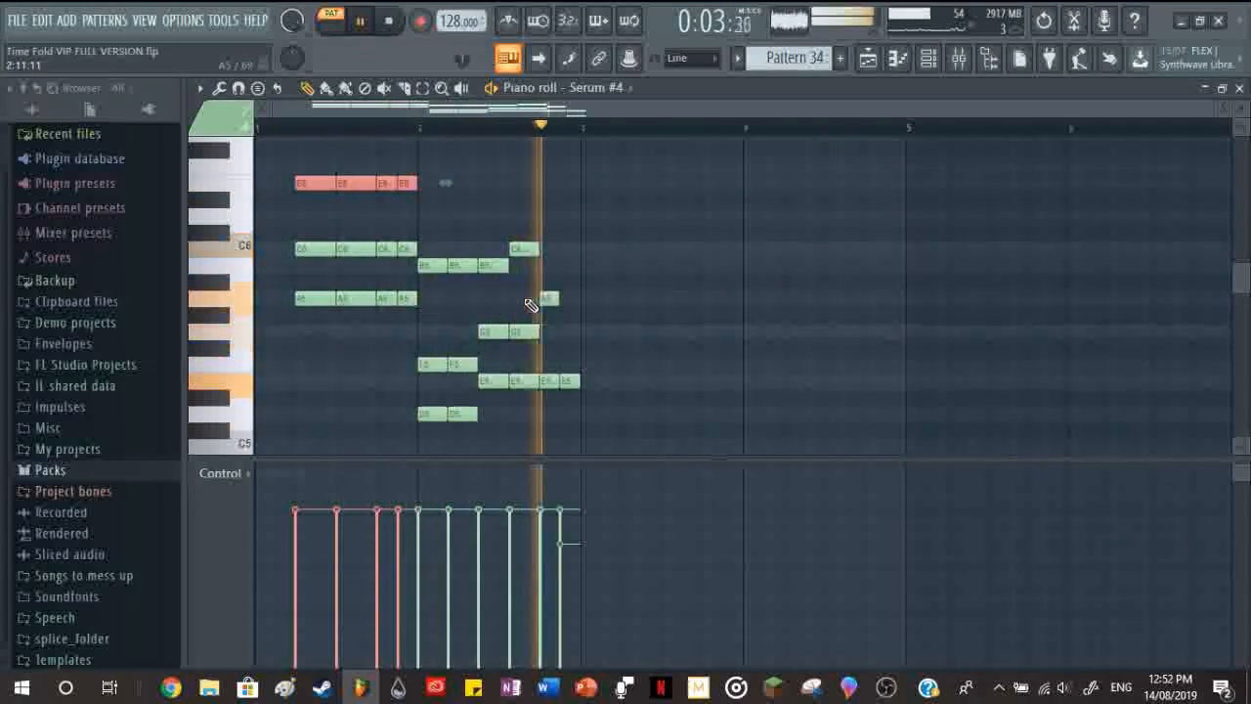
# Step: Lower the four raised notes back to E5, replay the pattern from the start, and deselect the notes
pyautogui.press('space')
pyautogui.hotkey('ctrl', 'Down')
pyautogui.press('space')
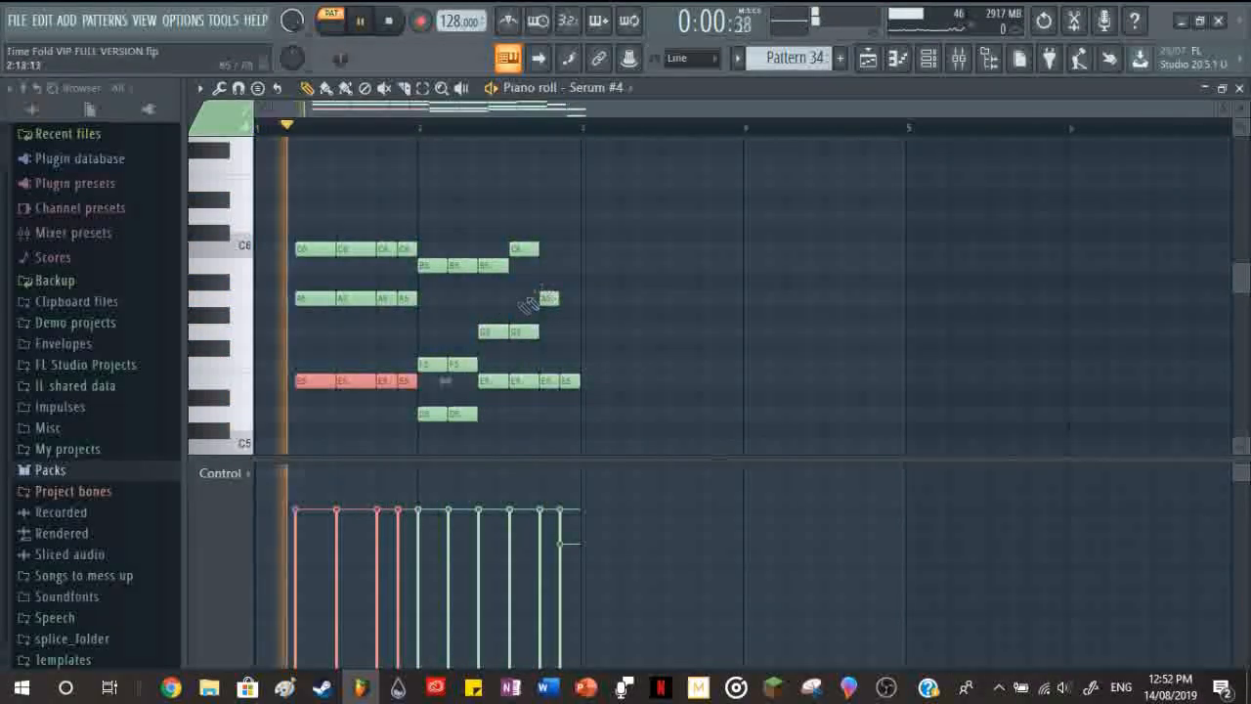
pyautogui.scroll(-2, 422, 303)
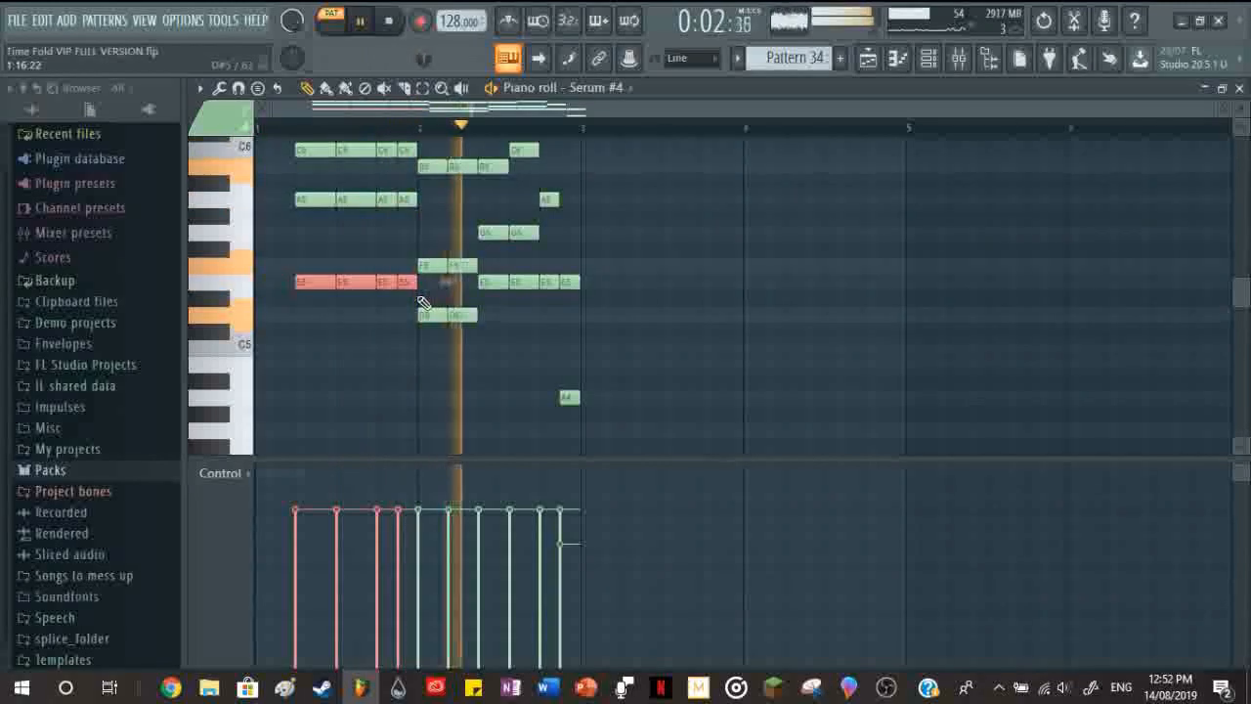
pyautogui.press('space')
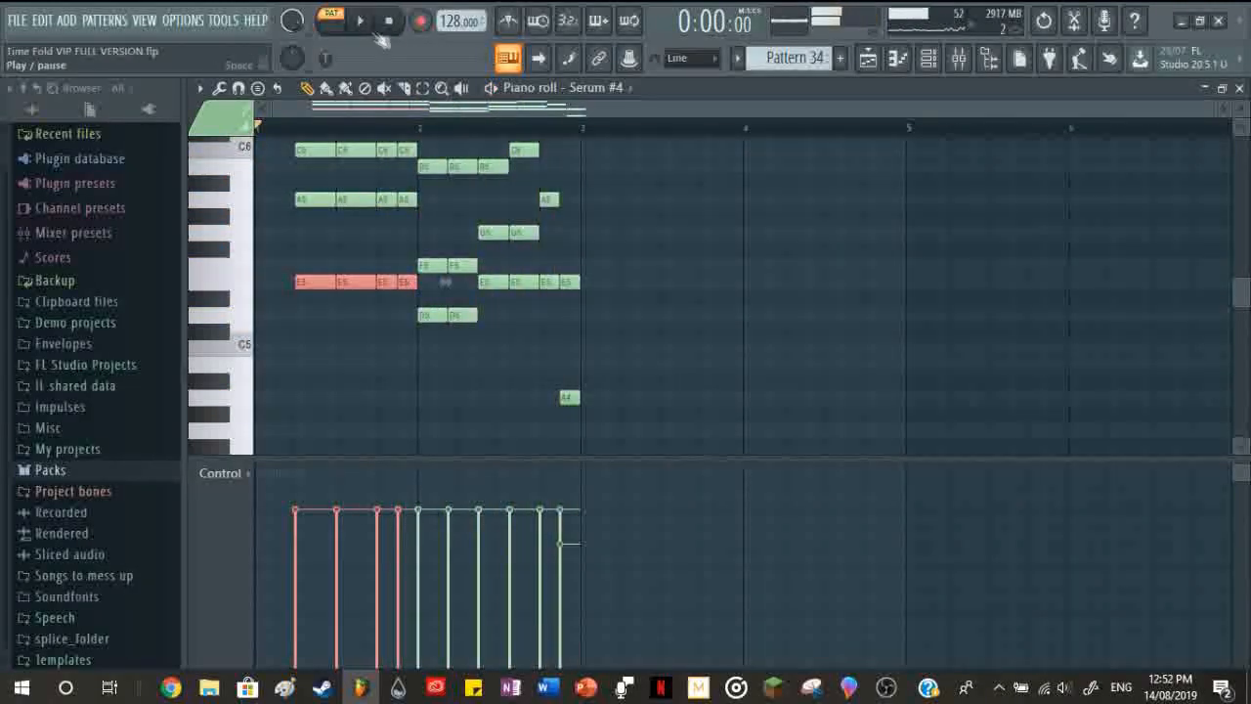
pyautogui.doubleClick(307, 128)
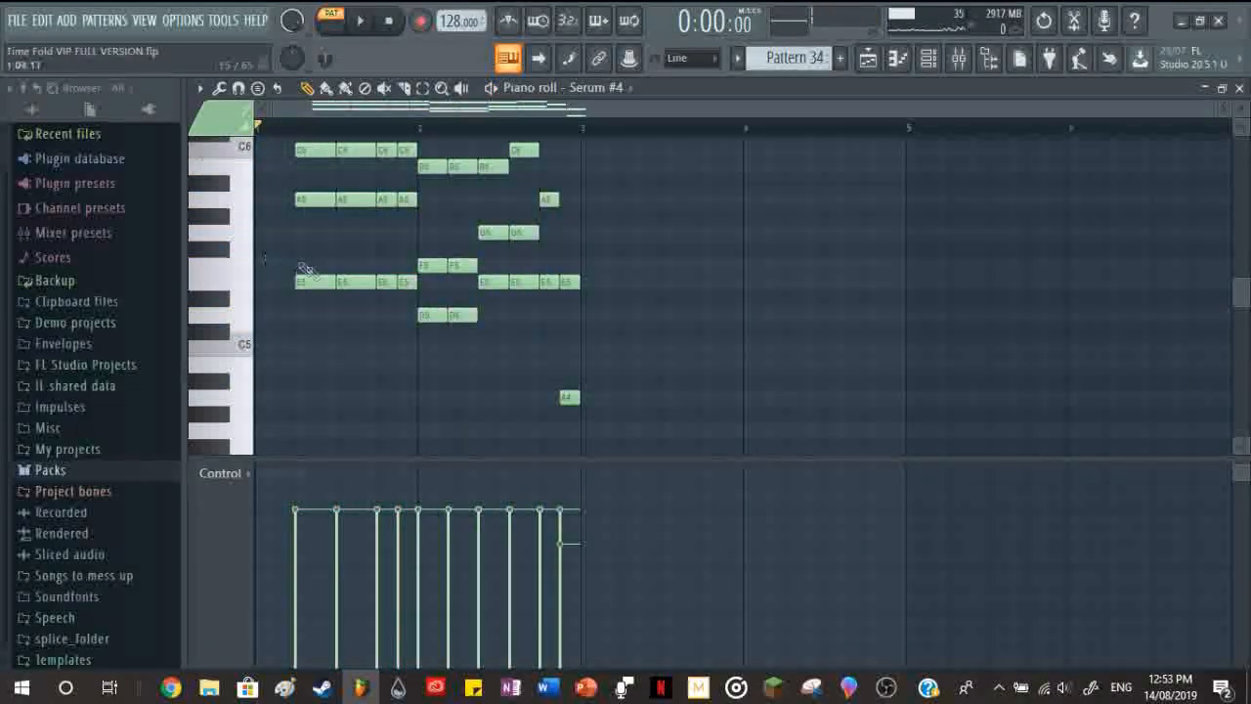
# Step: Audition the notes of the second bar's opening chord on the piano keys, including B5, B4, D5 and F5
pyautogui.scroll(1, 553, 371)
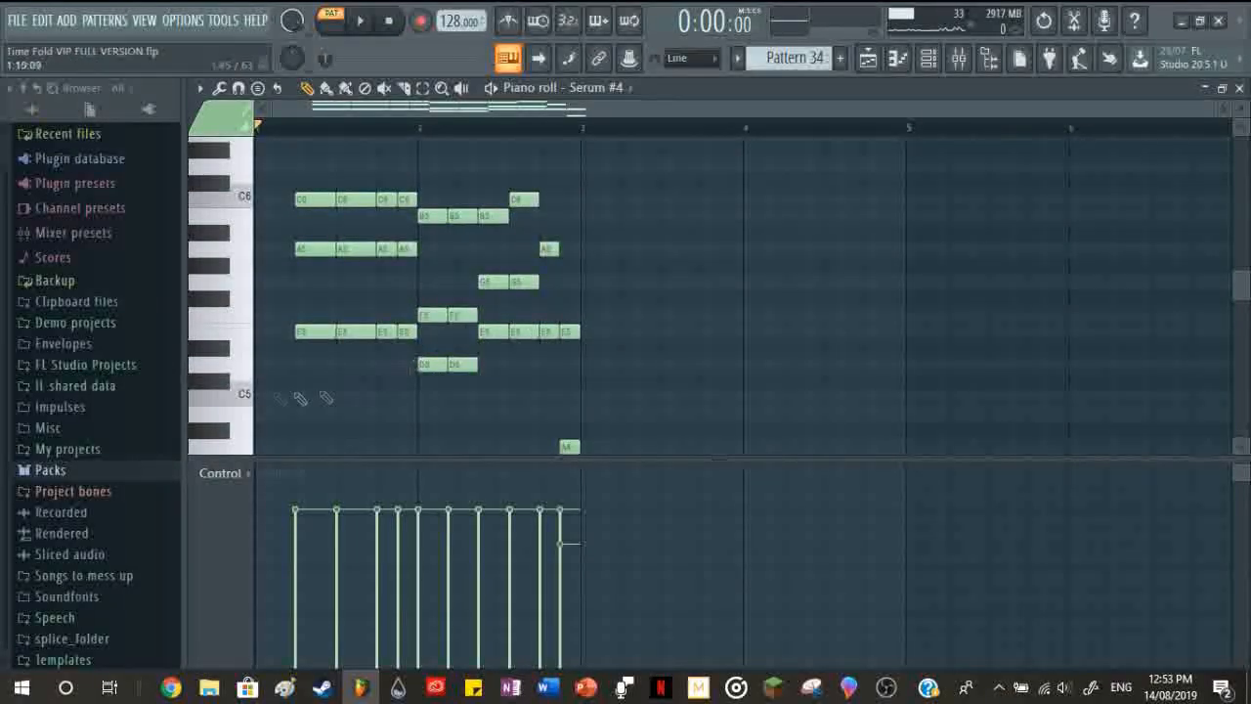
pyautogui.click(240, 337)
pyautogui.click(235, 227)
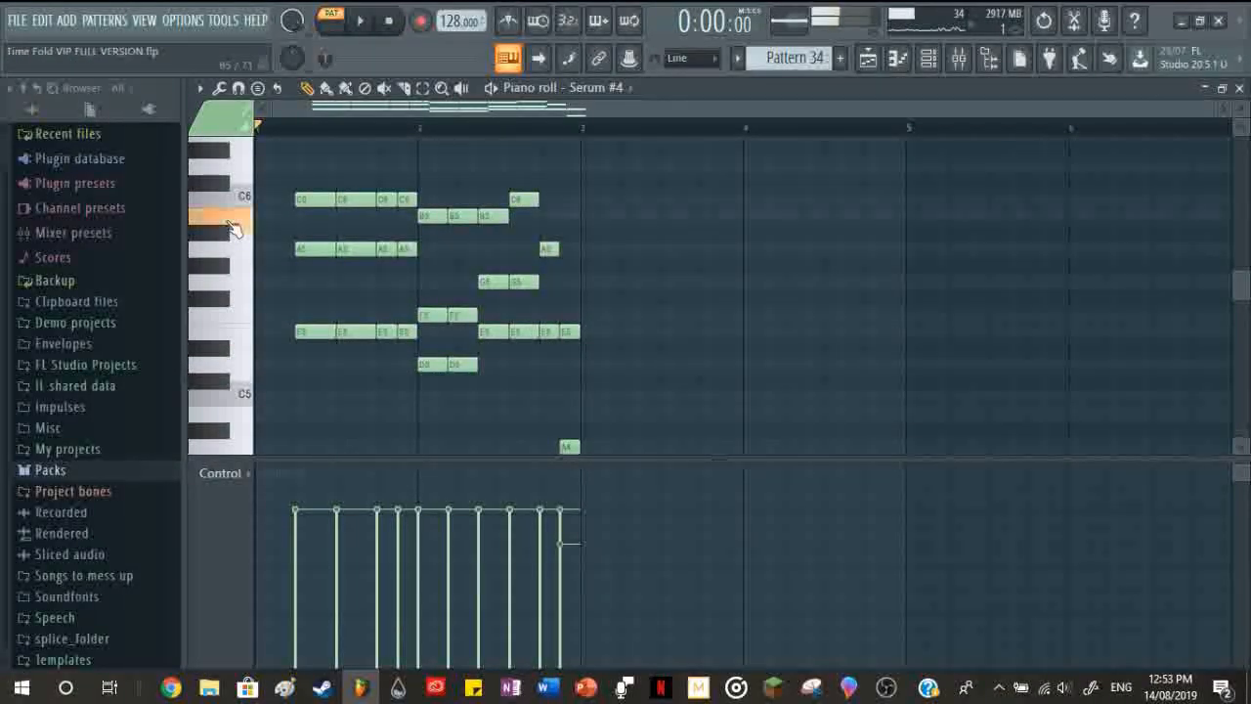
pyautogui.click(241, 421)
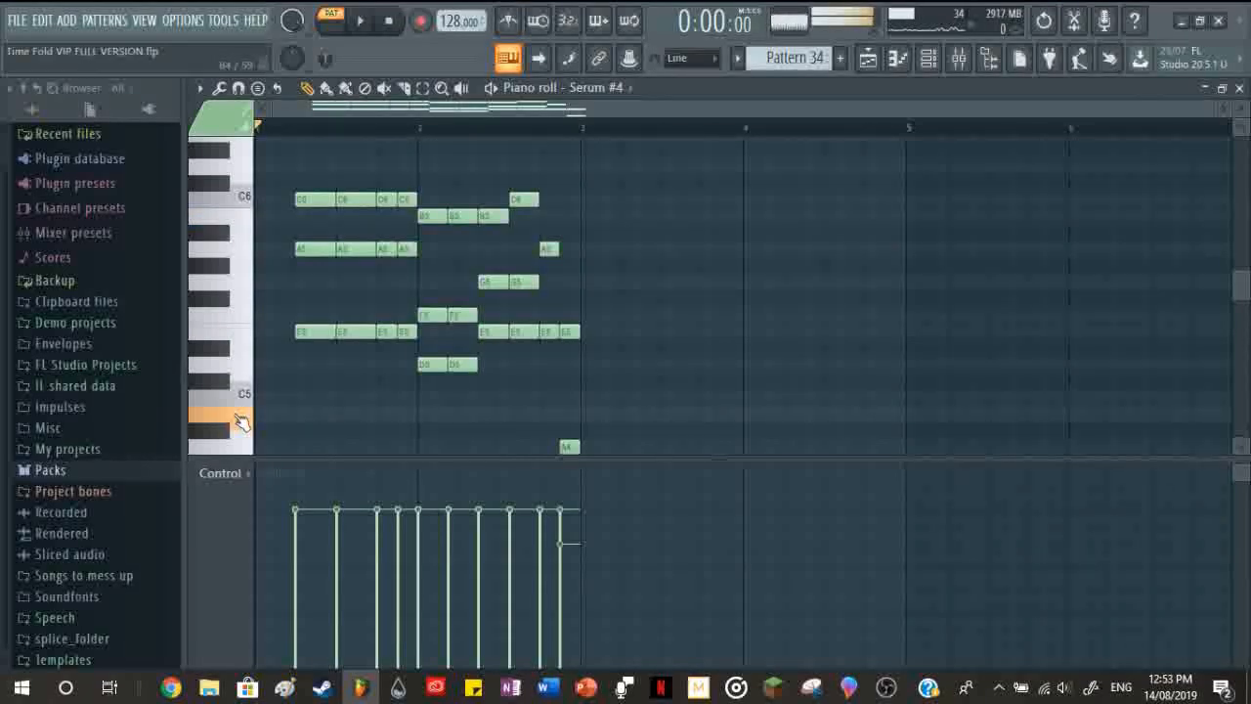
pyautogui.click(238, 363)
pyautogui.click(235, 318)
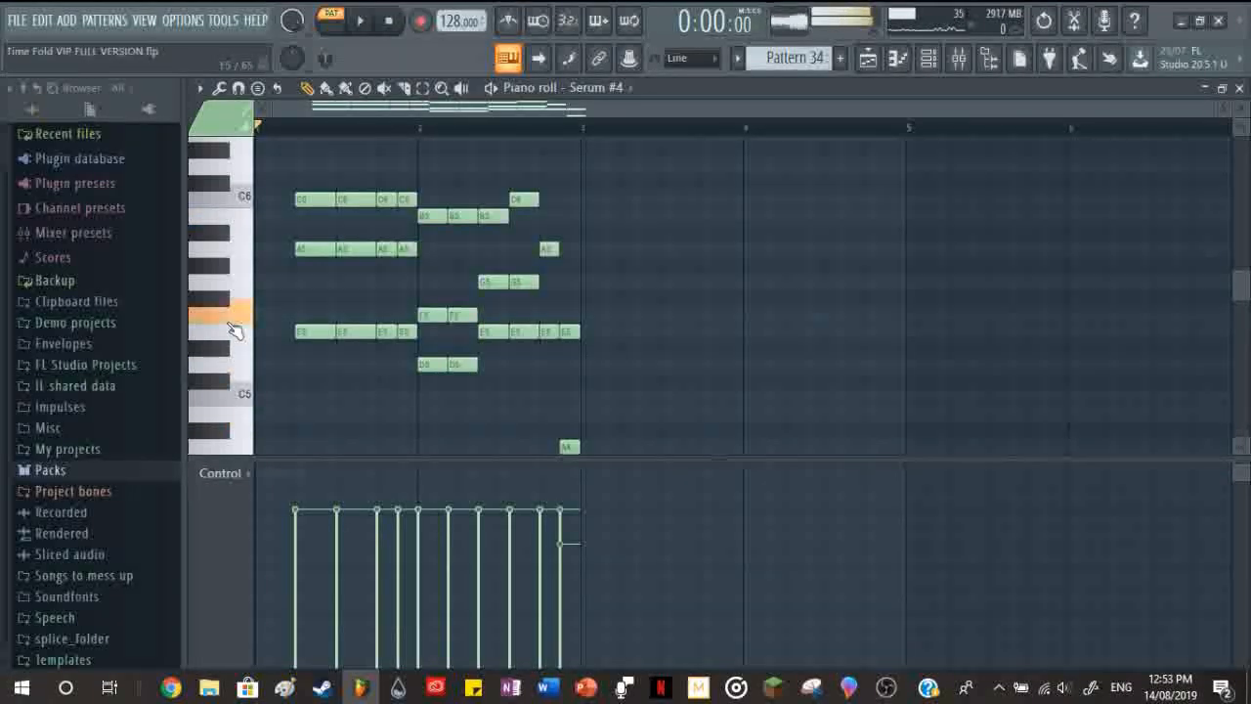
pyautogui.click(231, 302)
# Step: Place the playhead on the second bar's E5, G5 and B5 chord and play it briefly
pyautogui.scroll(2, 417, 323)
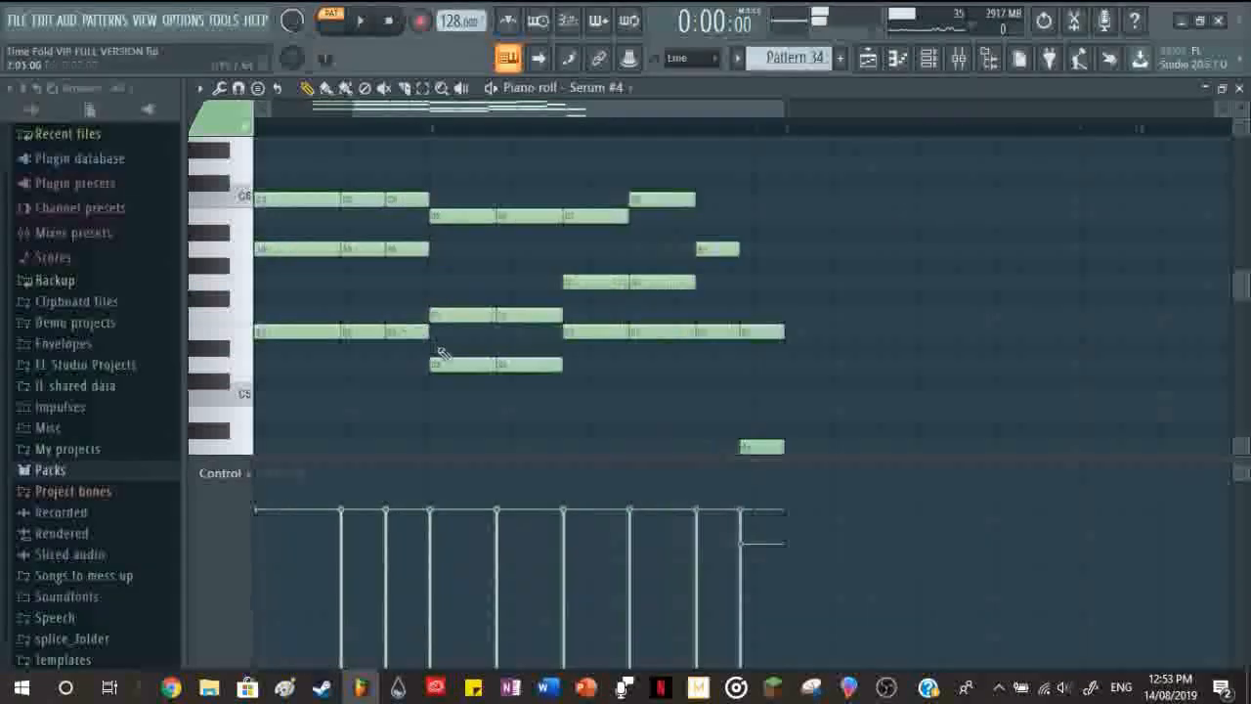
pyautogui.click(433, 132)
pyautogui.scroll(-2, 430, 137)
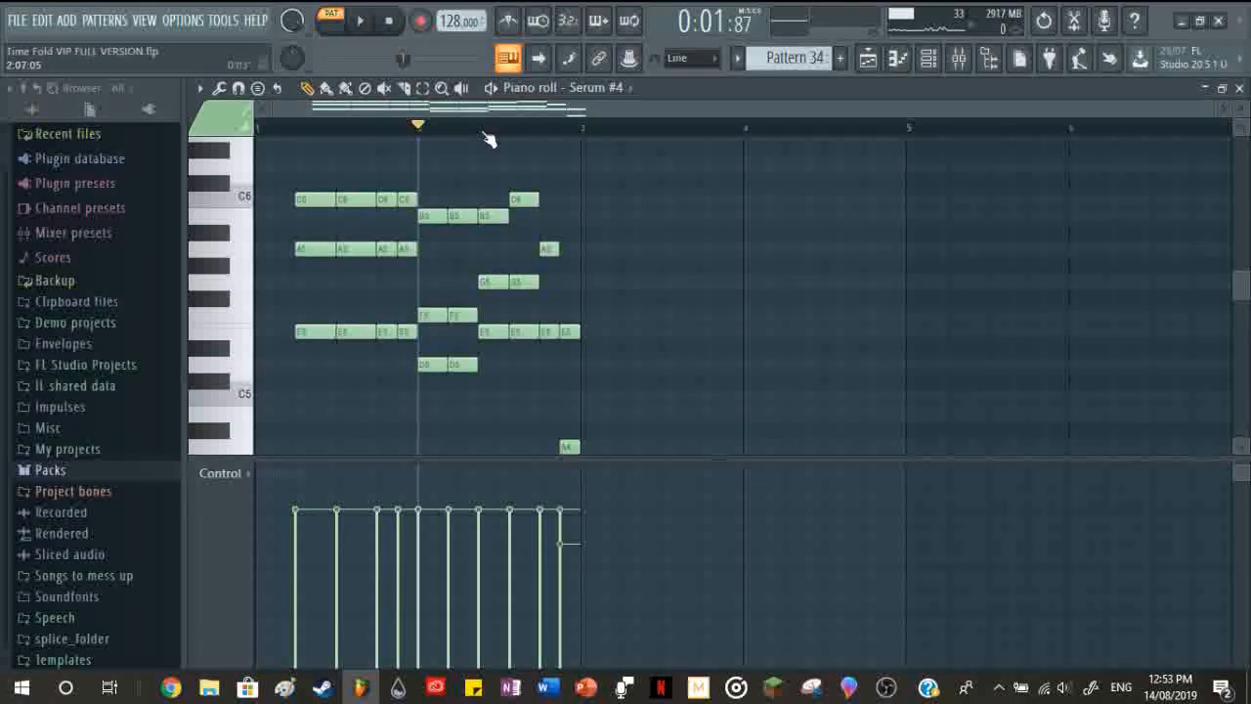
pyautogui.scroll(-3, 584, 372)
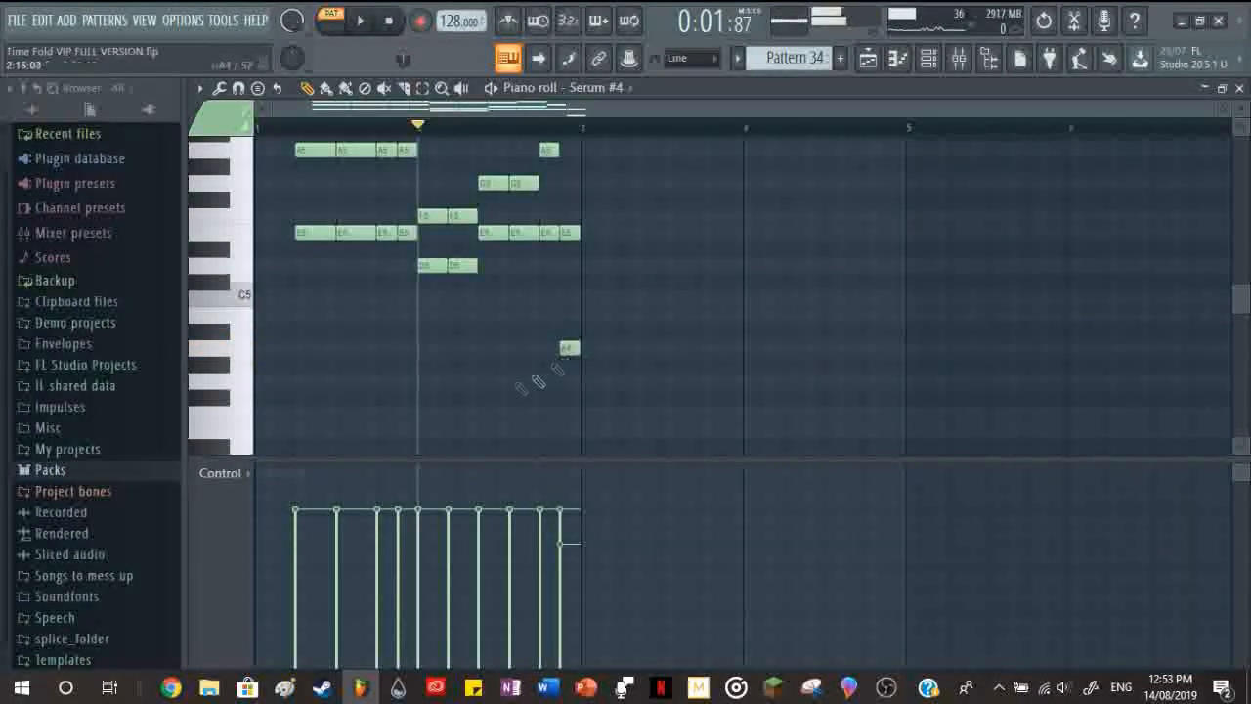
pyautogui.scroll(3, 495, 401)
pyautogui.click(480, 128)
pyautogui.press('space')
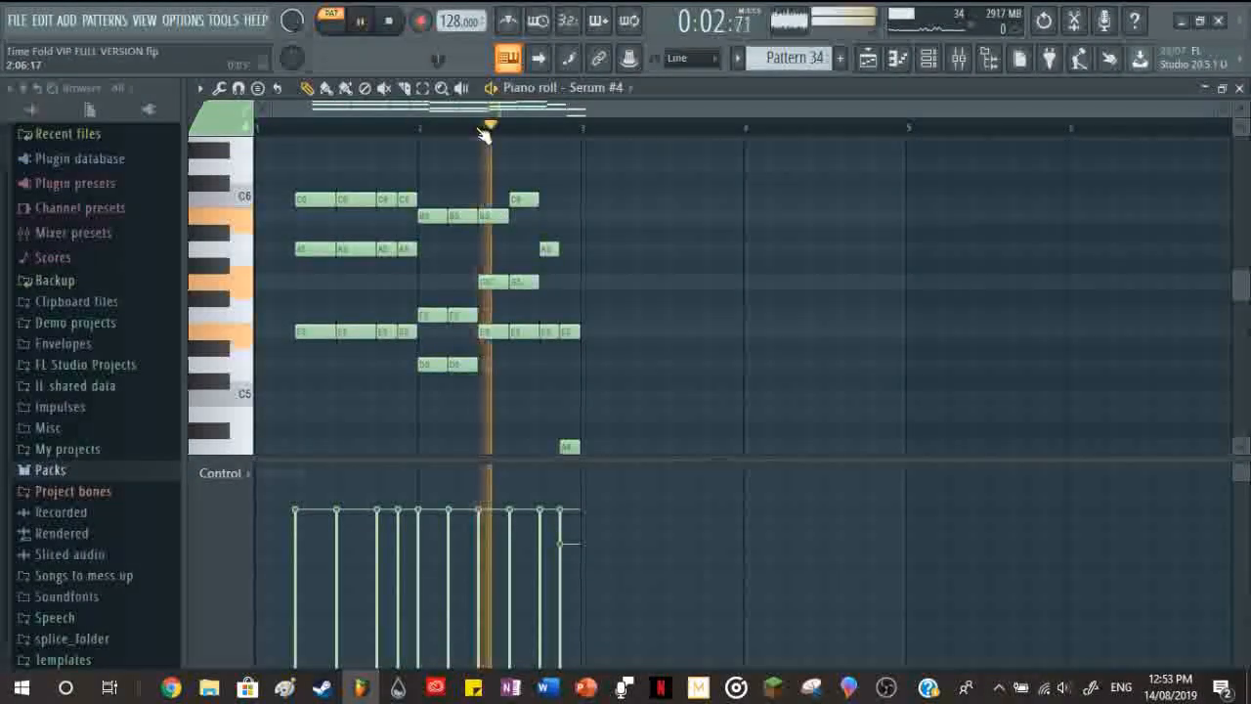
pyautogui.press('space')
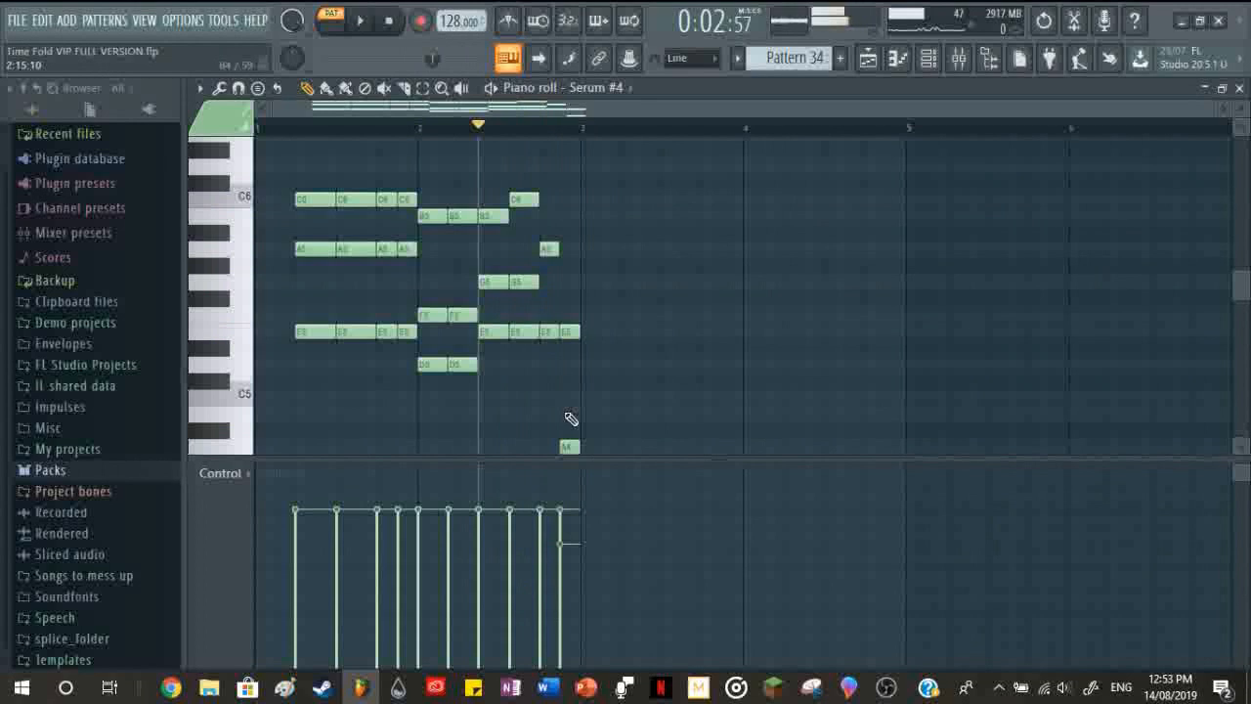
# Step: Audition the closing chord notes, including C6, A5, E5 and A4, on the piano keys and close the piano roll
pyautogui.click(235, 233)
pyautogui.click(237, 200)
pyautogui.click(237, 251)
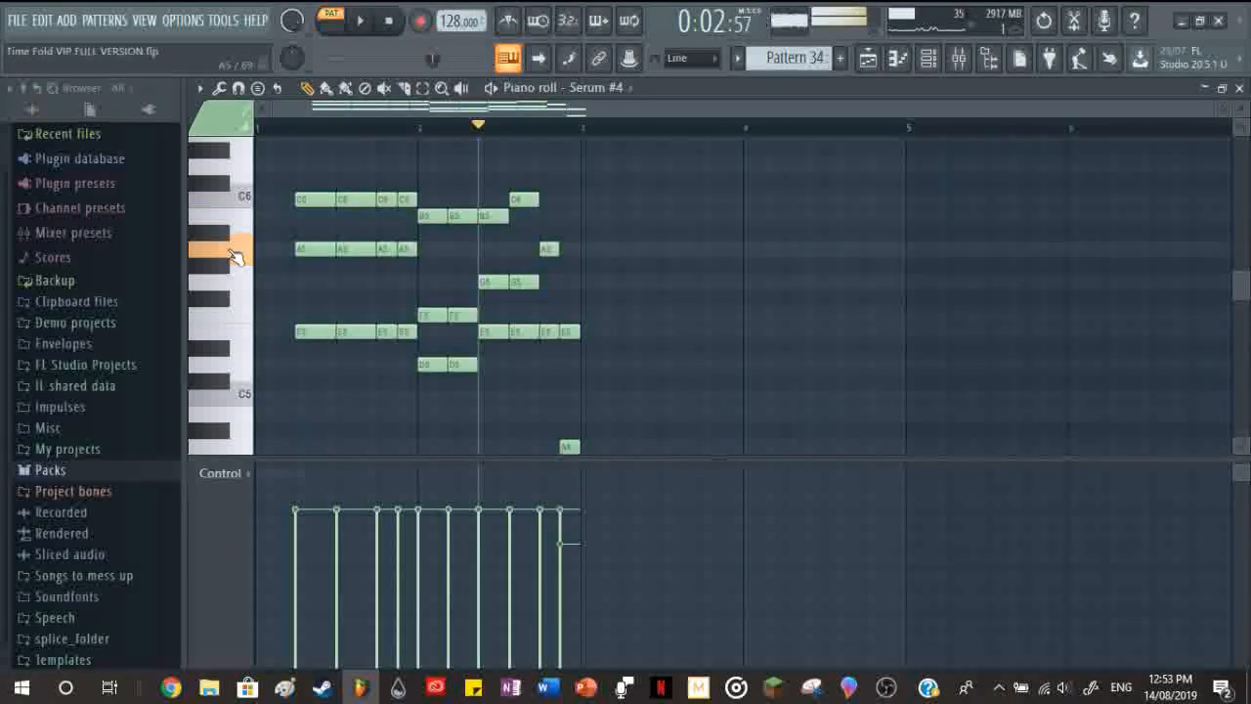
pyautogui.click(235, 336)
pyautogui.click(244, 452)
pyautogui.click(1239, 87)
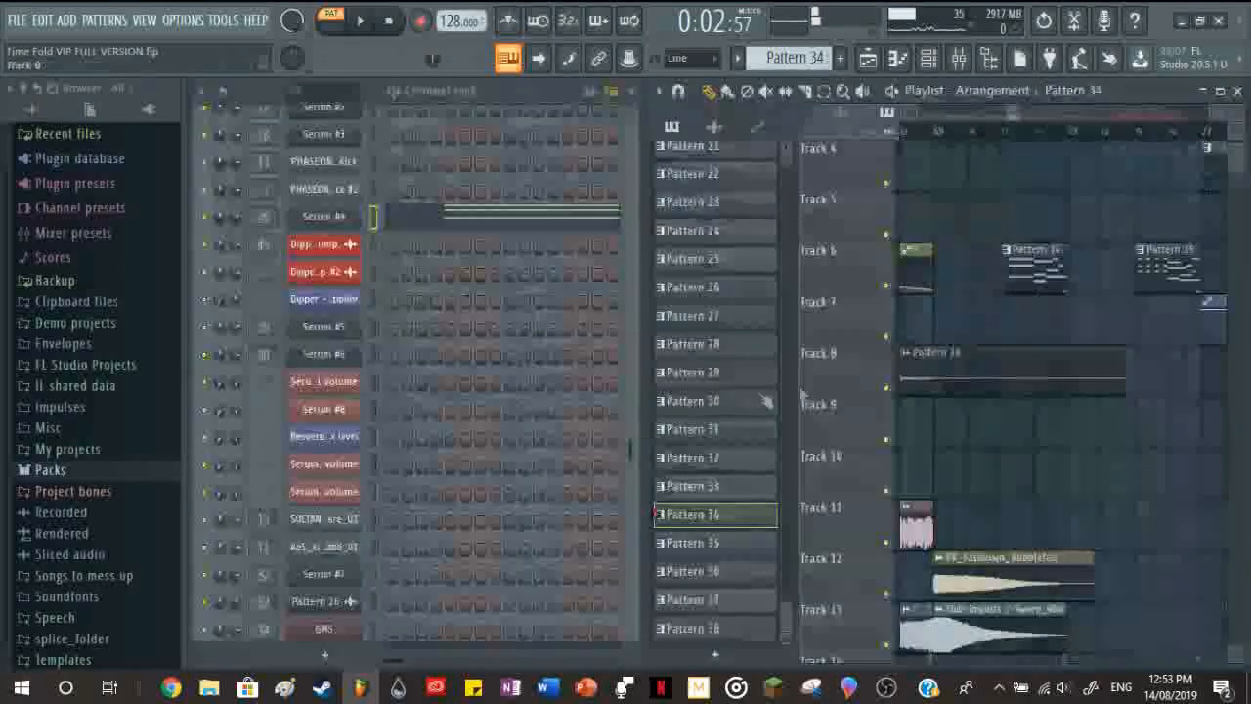
# Step: Examine the oscillator and effects settings of Serum #4 while playing the pattern, and close the plugin
pyautogui.click(323, 220)
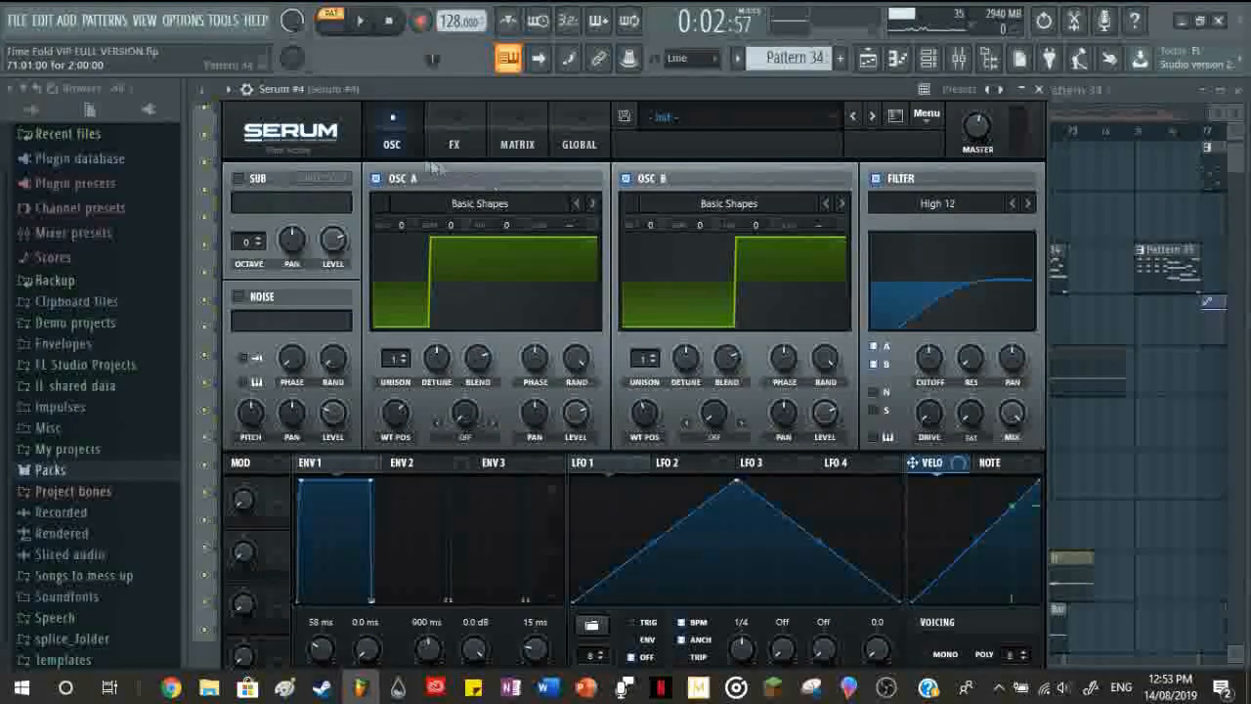
pyautogui.click(457, 142)
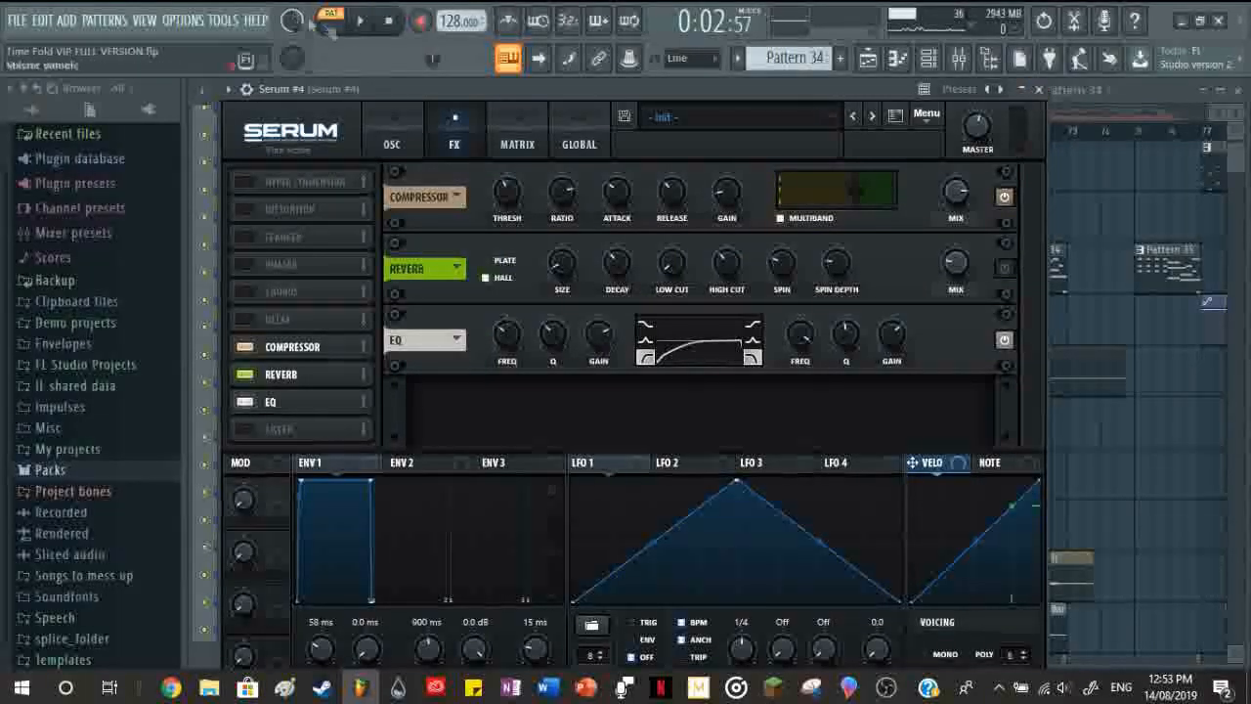
pyautogui.click(360, 19)
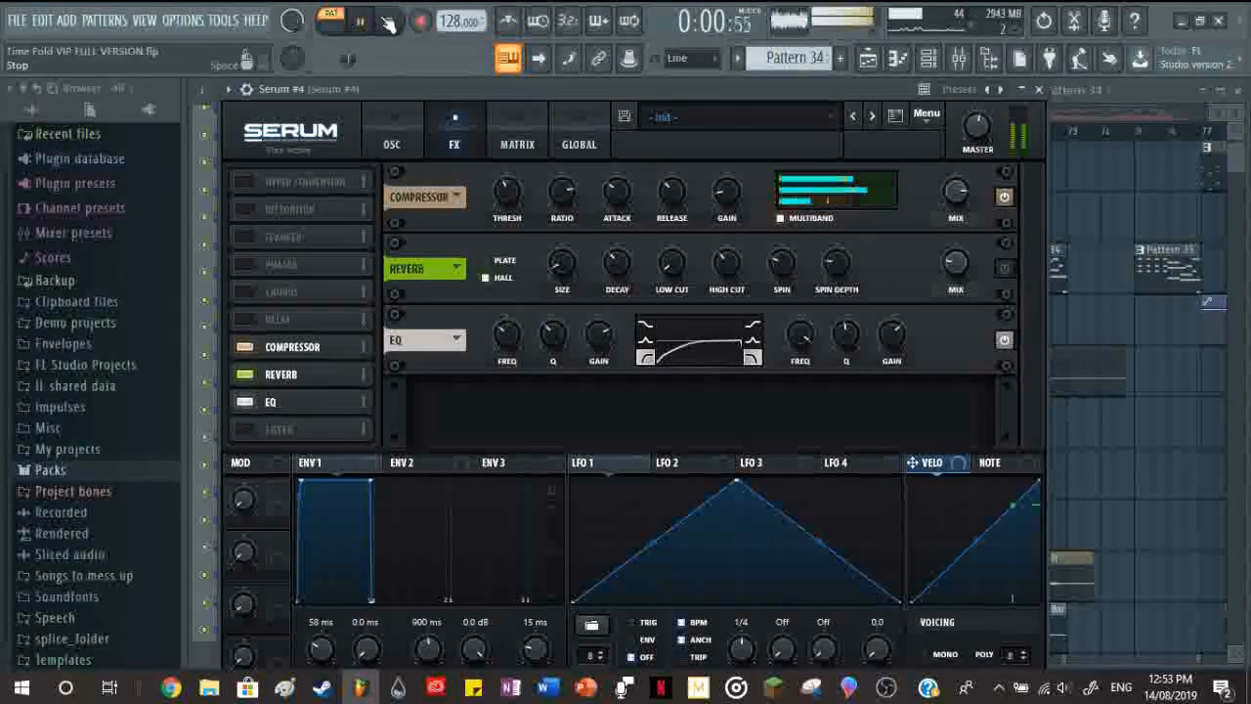
pyautogui.click(388, 21)
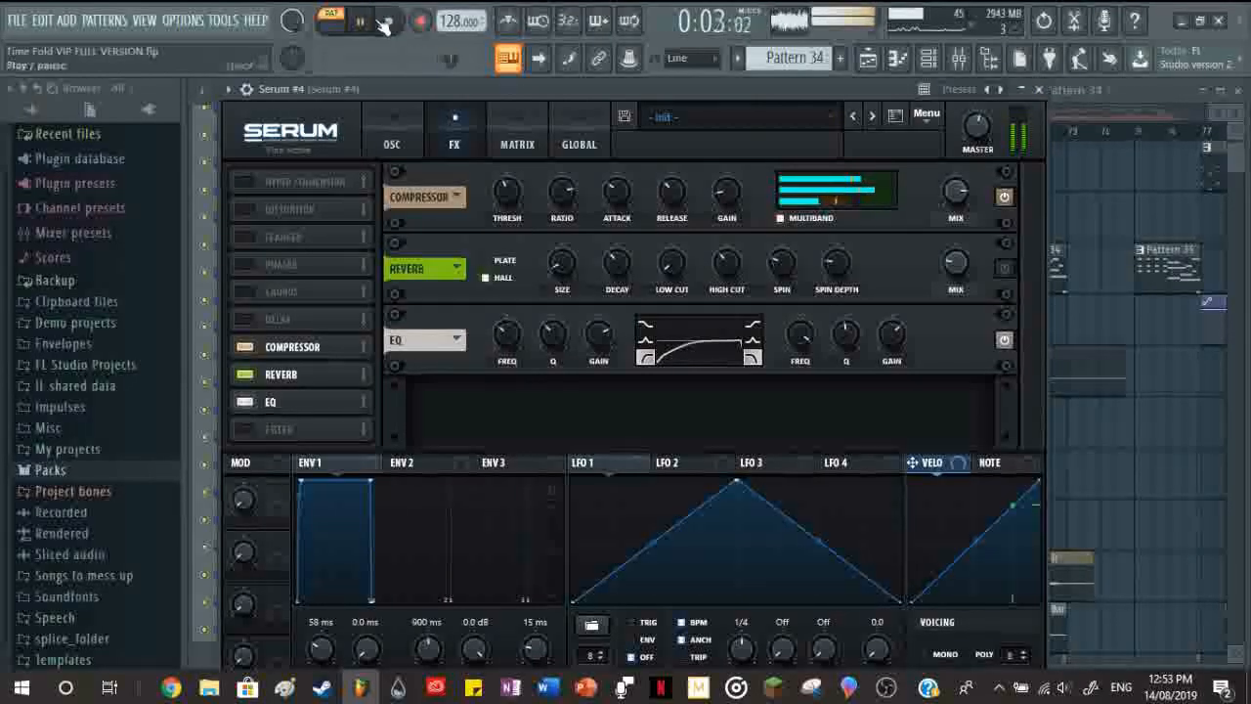
pyautogui.click(1040, 90)
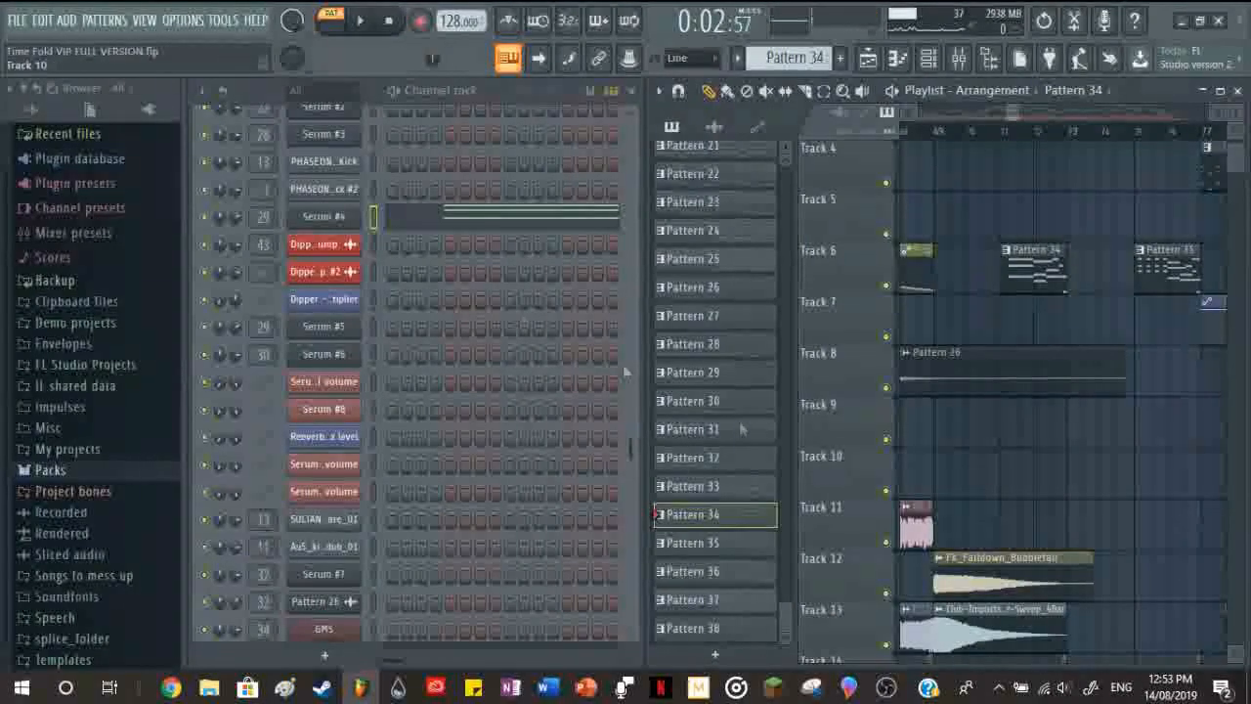
pyautogui.click(306, 223)
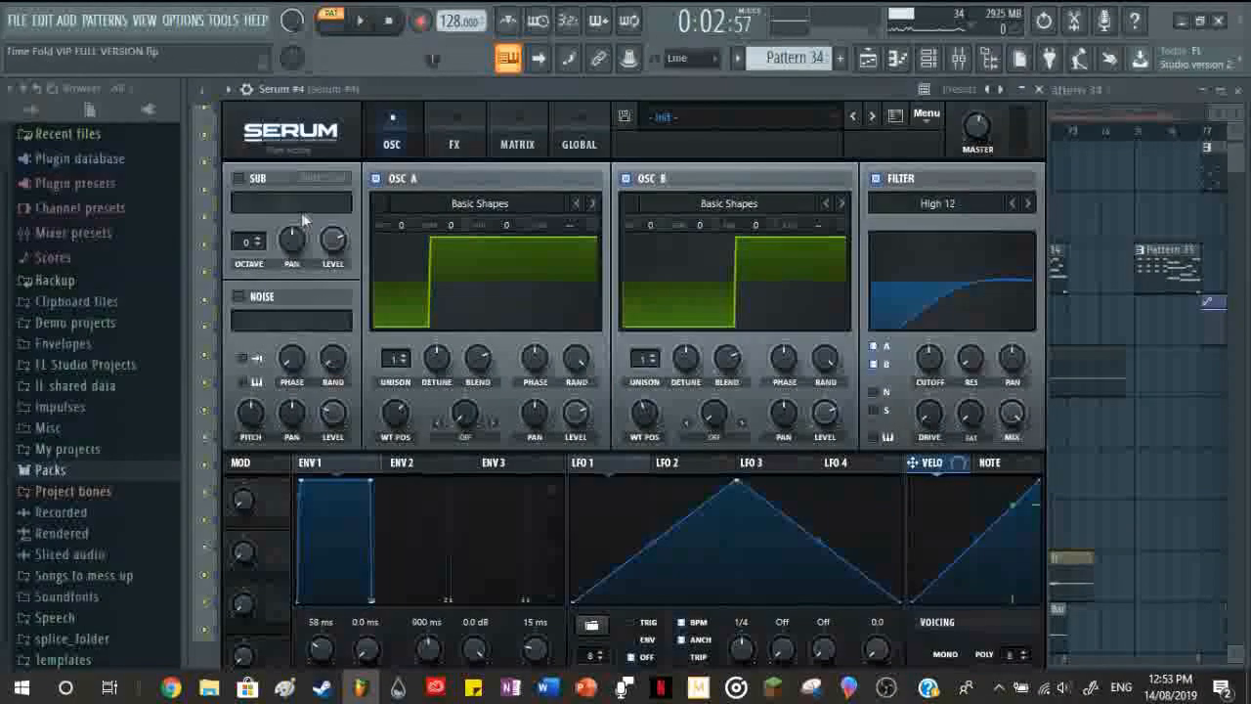
pyautogui.click(1040, 90)
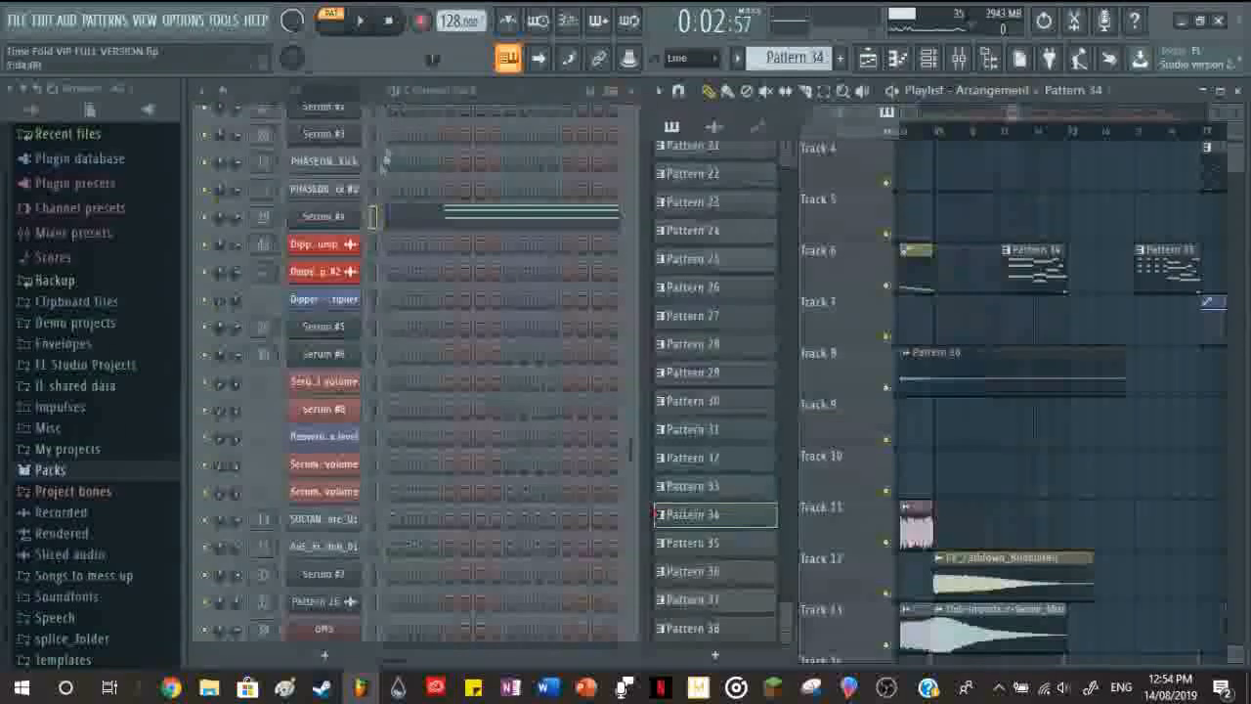
# Step: Open the mixer track of Serum #4 and examine the enlarged curve of its second Fruity parametric EQ 2
pyautogui.doubleClick(262, 217)
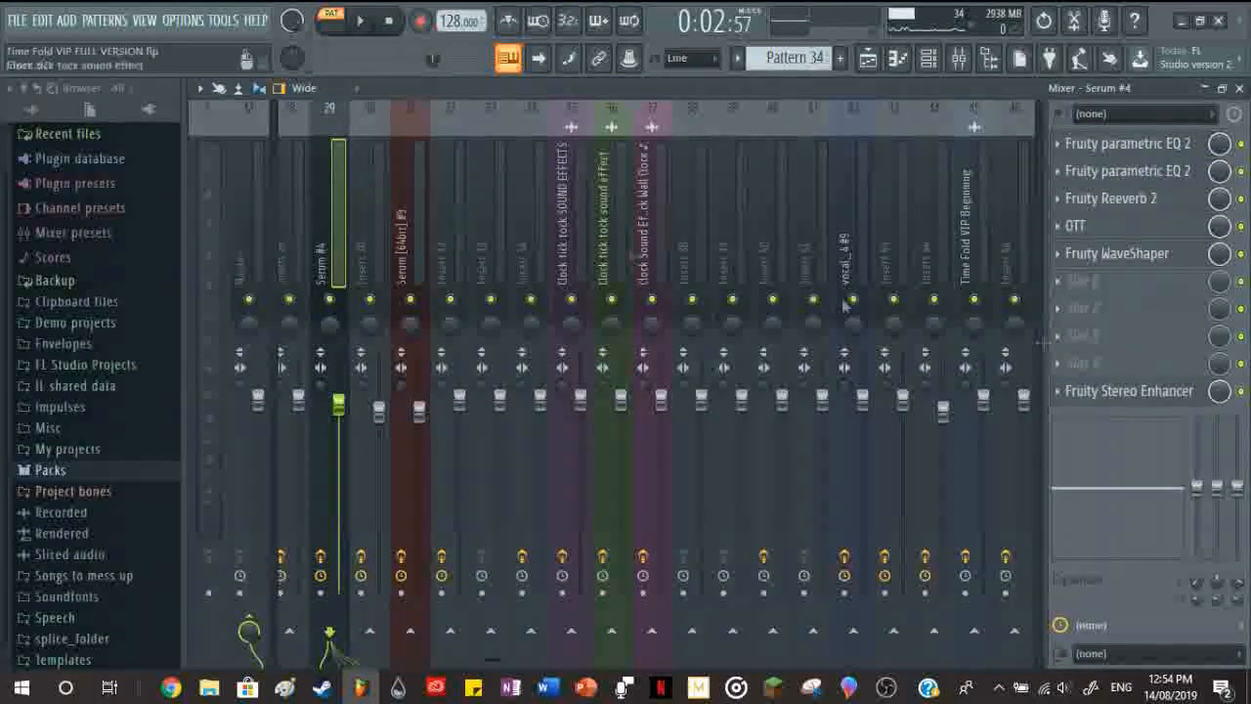
pyautogui.click(1077, 171)
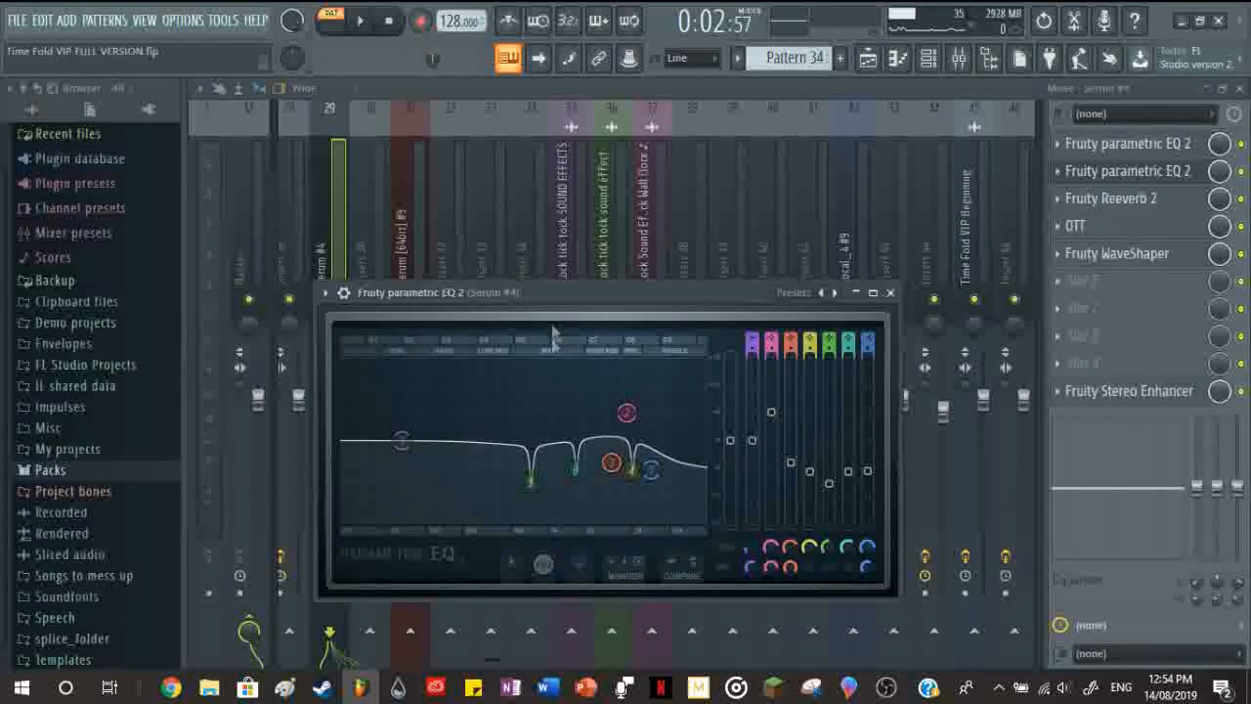
pyautogui.click(873, 292)
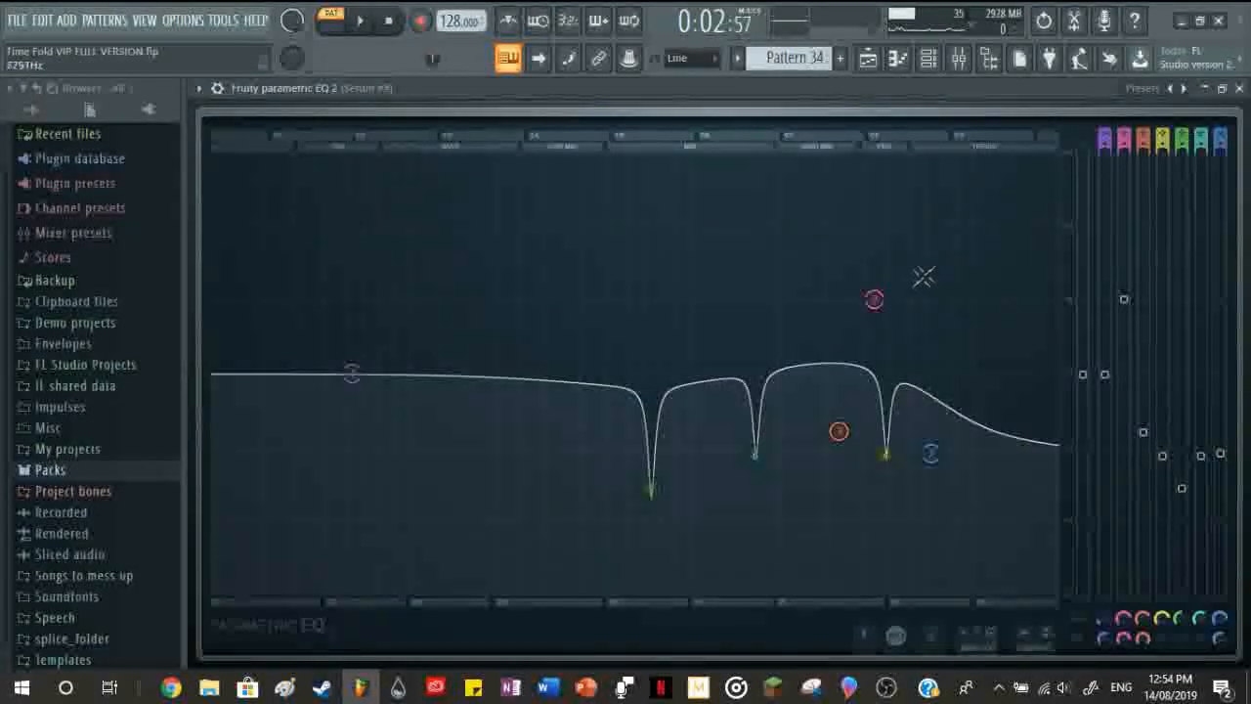
pyautogui.click(1221, 89)
pyautogui.click(890, 292)
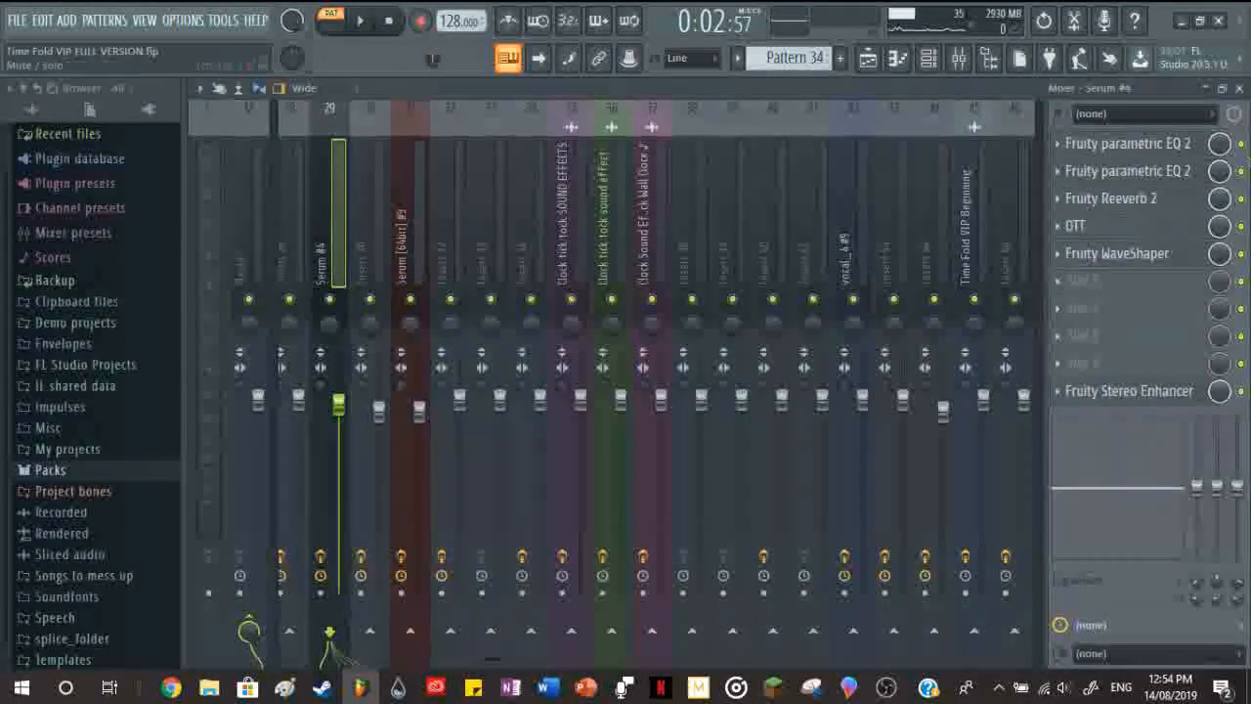
# Step: Examine the first Fruity parametric EQ 2, Fruity Reeverb 2, OTT and Fruity WaveShaper on Serum #4's mixer track, and close the mixer
pyautogui.click(1085, 143)
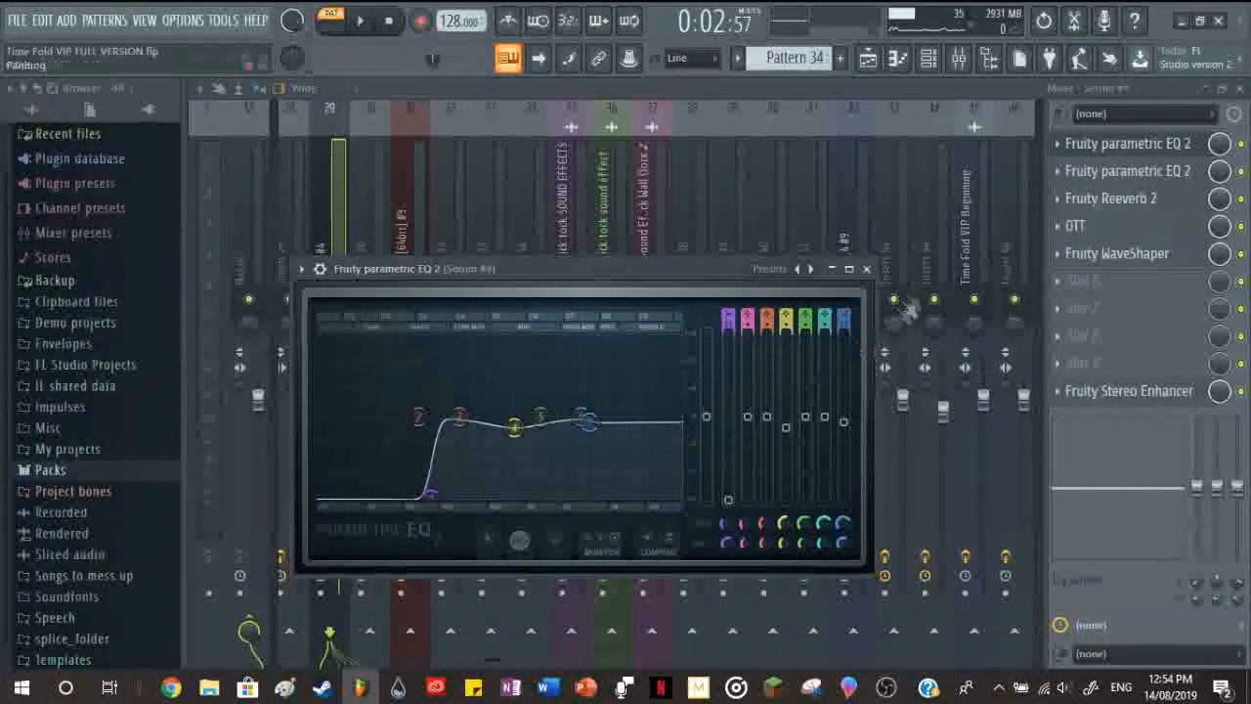
pyautogui.click(868, 274)
pyautogui.click(1134, 199)
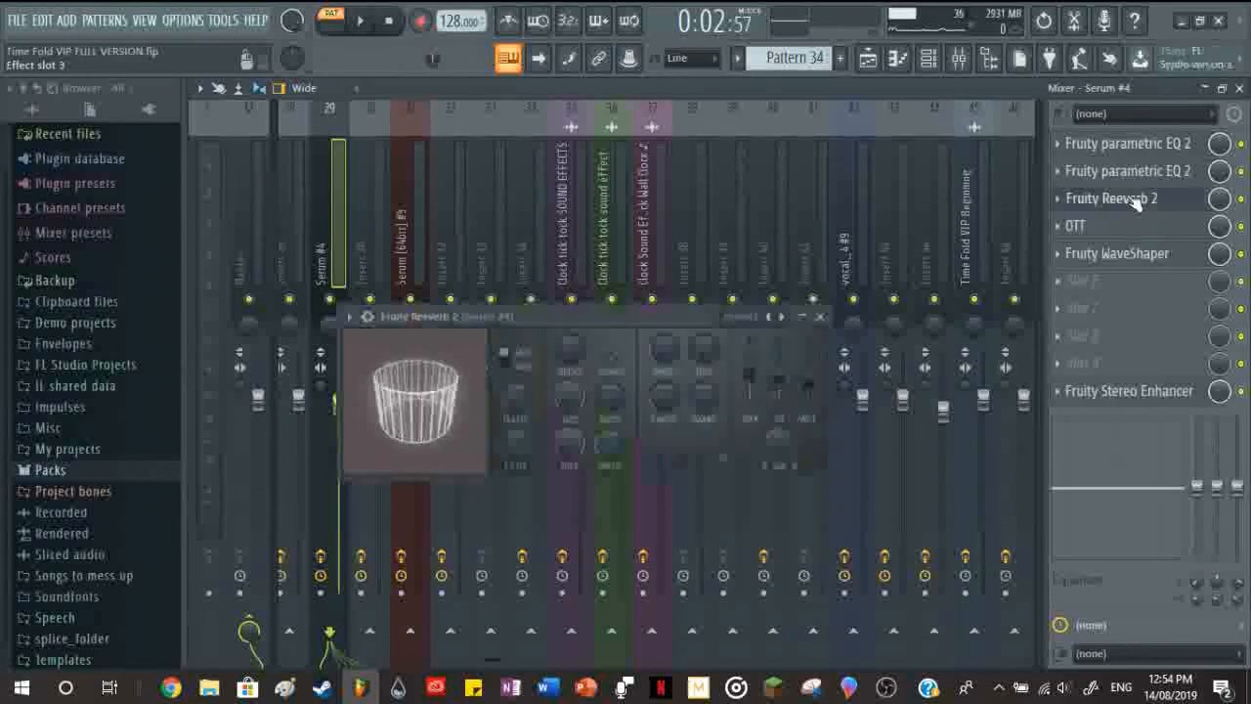
pyautogui.click(820, 318)
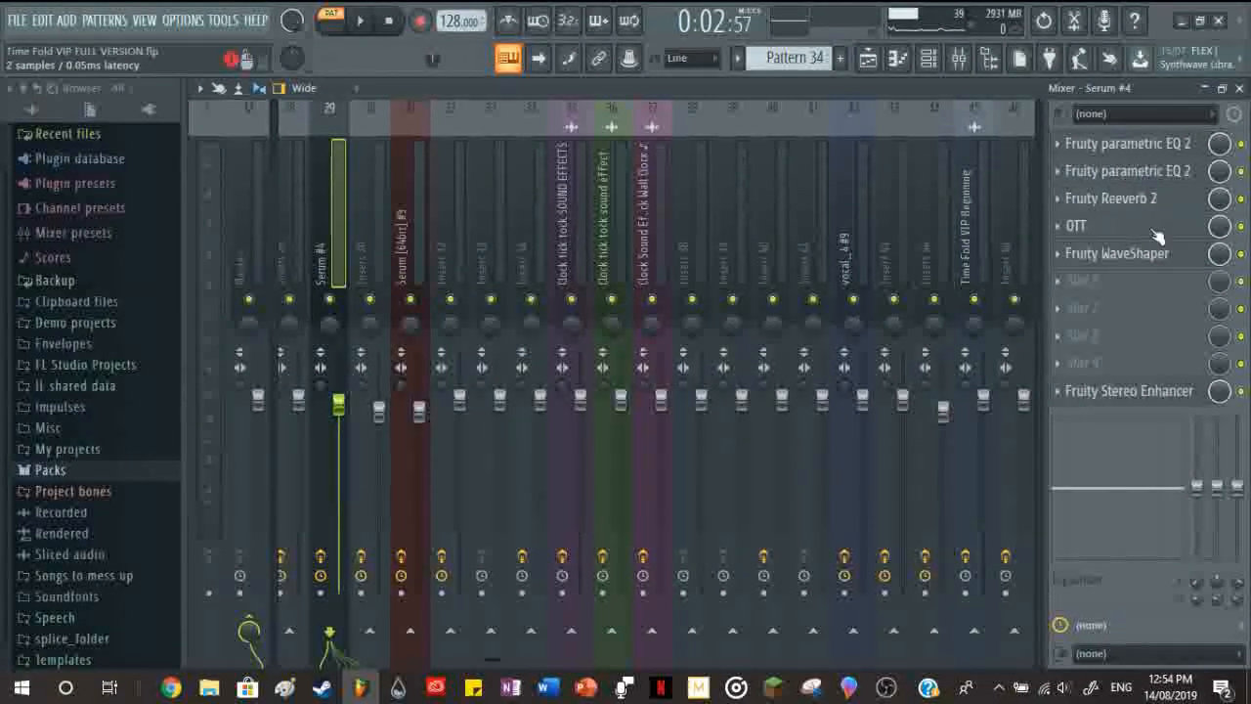
pyautogui.click(1163, 227)
pyautogui.click(623, 263)
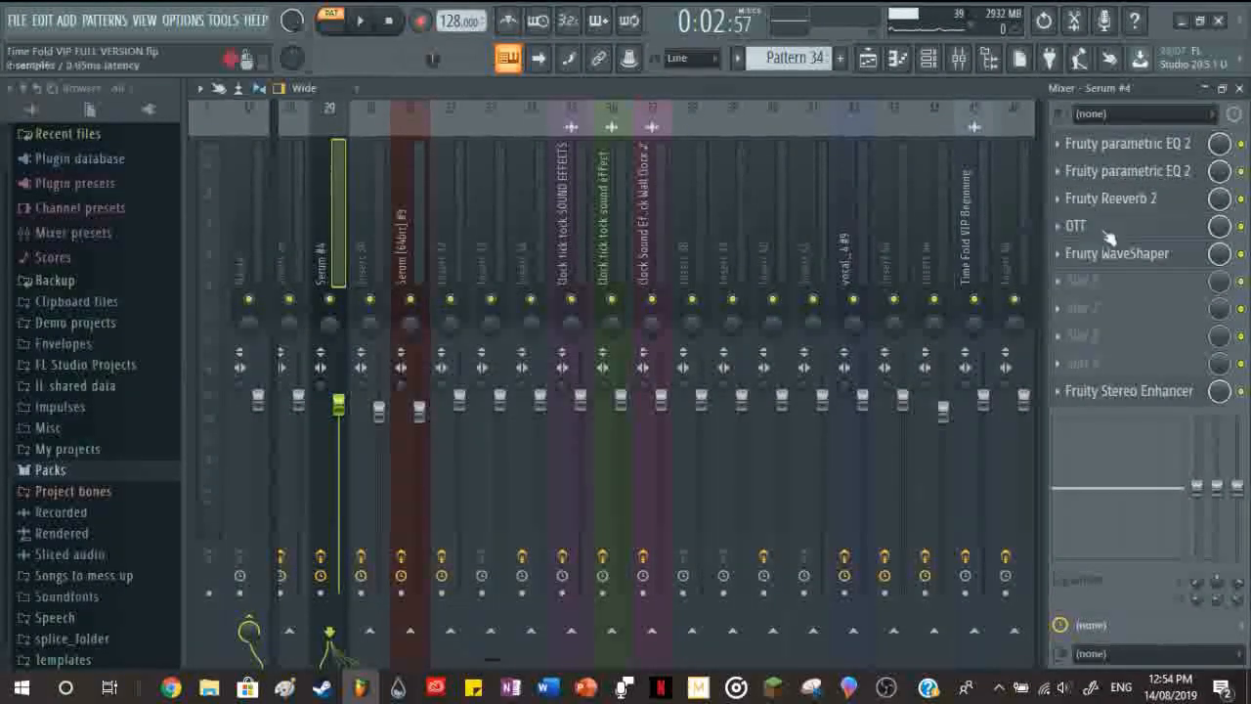
pyautogui.click(1114, 253)
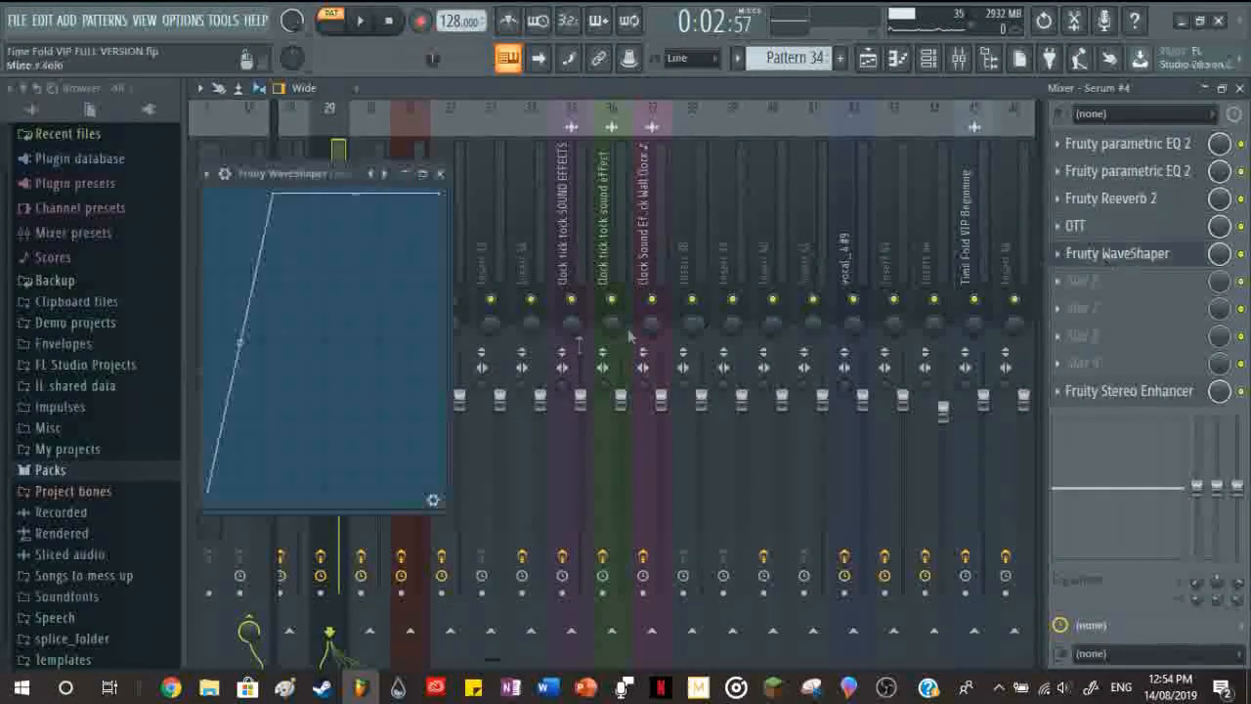
pyautogui.click(439, 174)
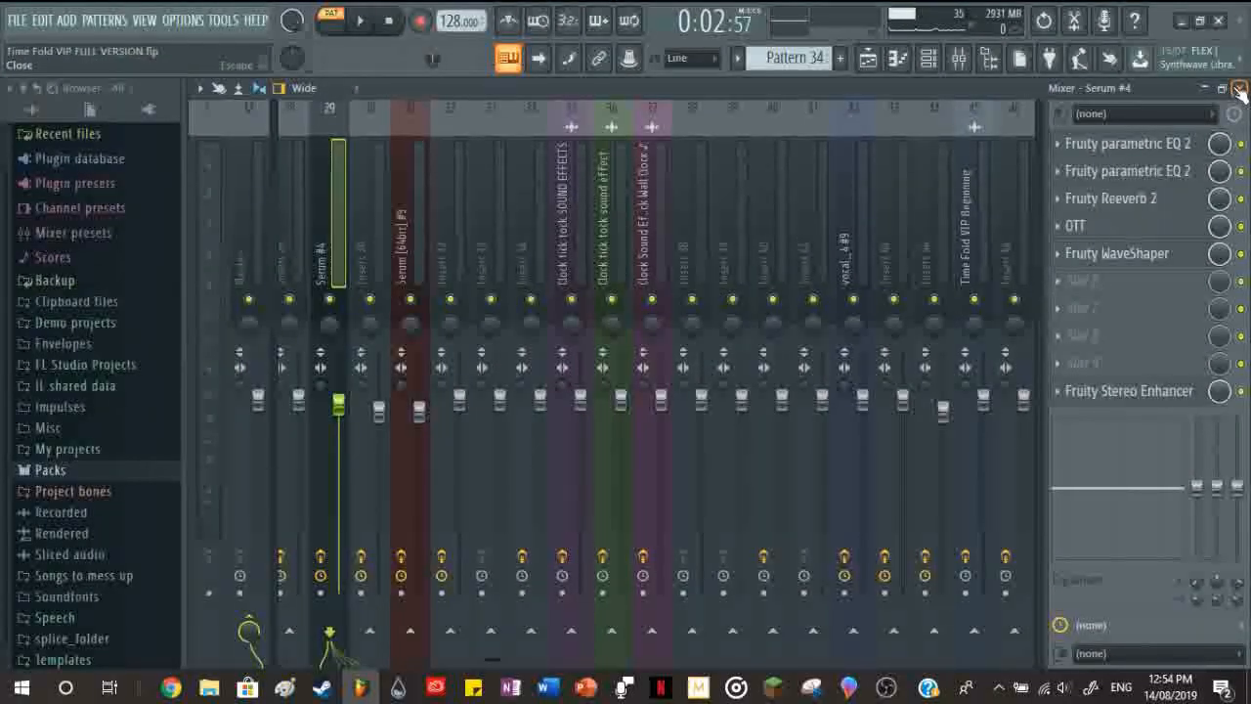
pyautogui.click(1239, 89)
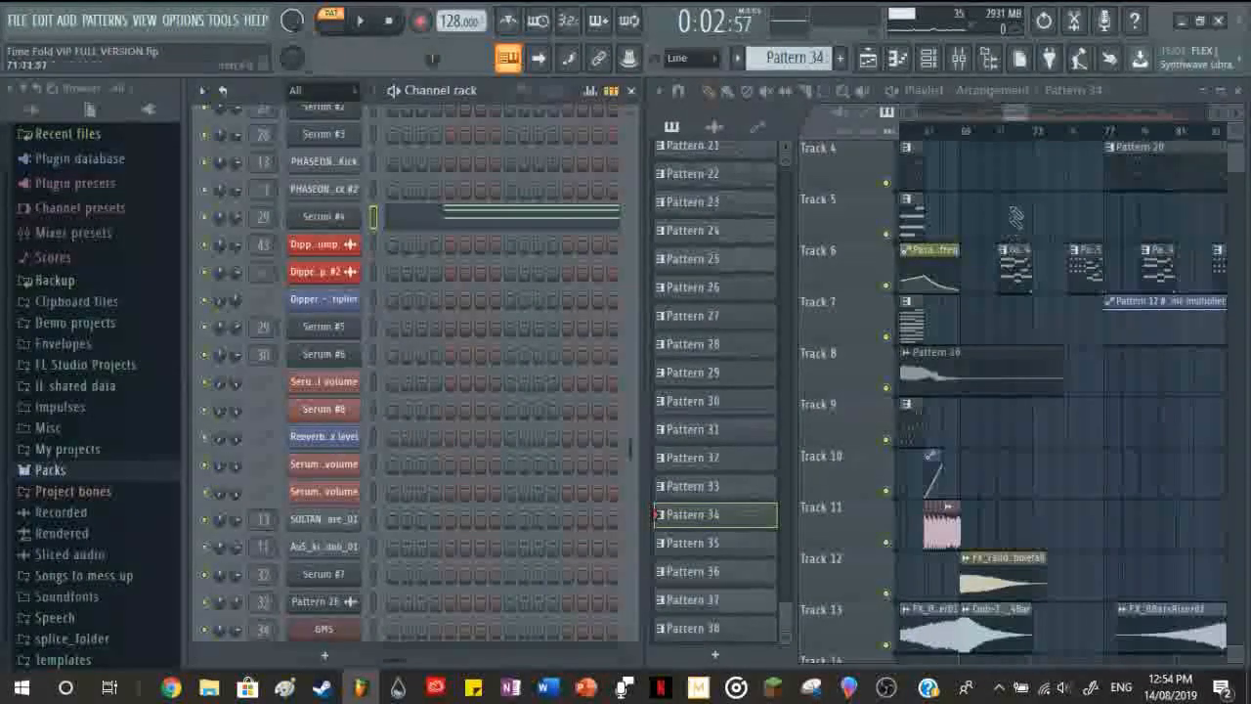
# Step: Select the Pattern 35 clip on Track 6 and open its Serum #4 notes in the piano roll
pyautogui.scroll(3, 1026, 274)
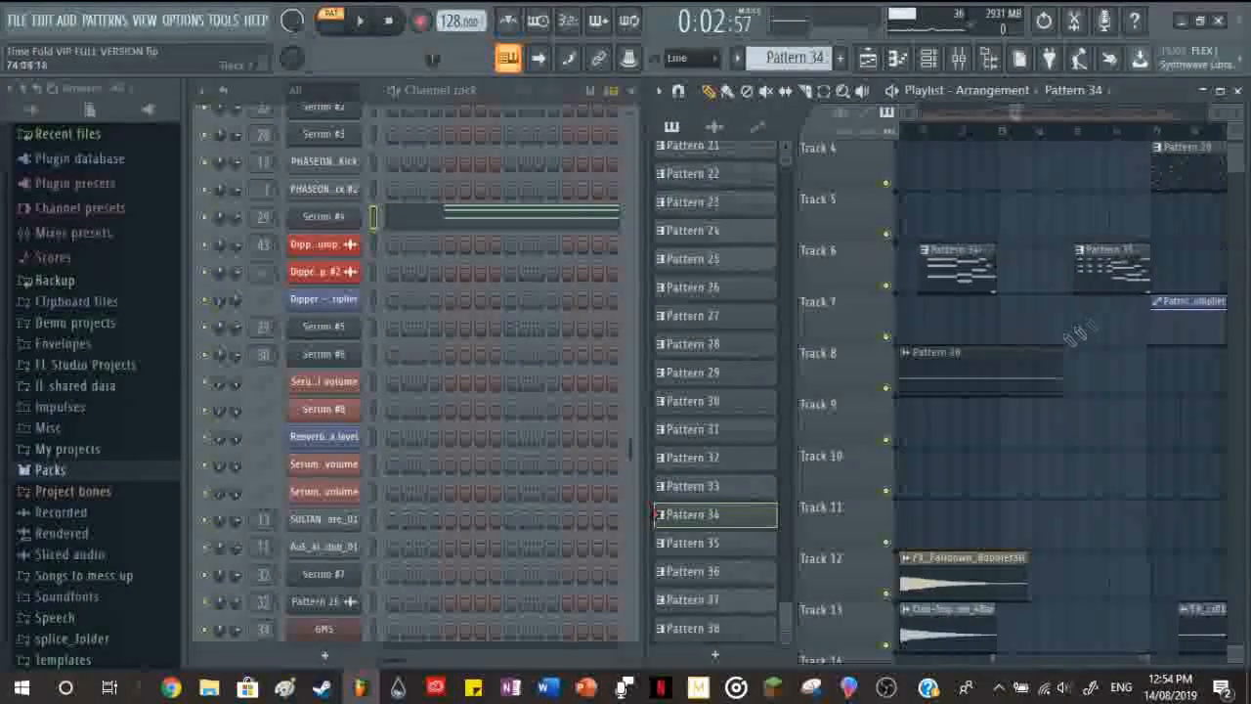
pyautogui.click(1105, 270)
pyautogui.scroll(3, 436, 315)
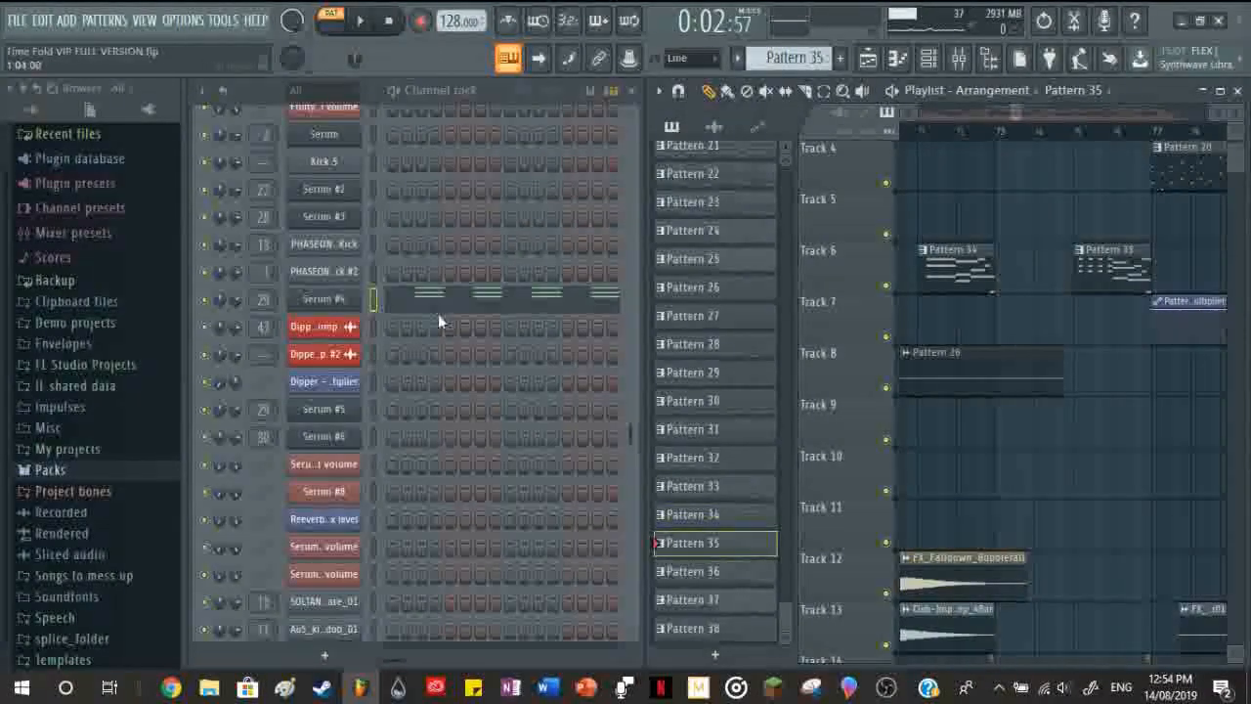
pyautogui.click(530, 308)
pyautogui.scroll(2, 533, 321)
pyautogui.scroll(-2, 371, 300)
pyautogui.scroll(2, 420, 335)
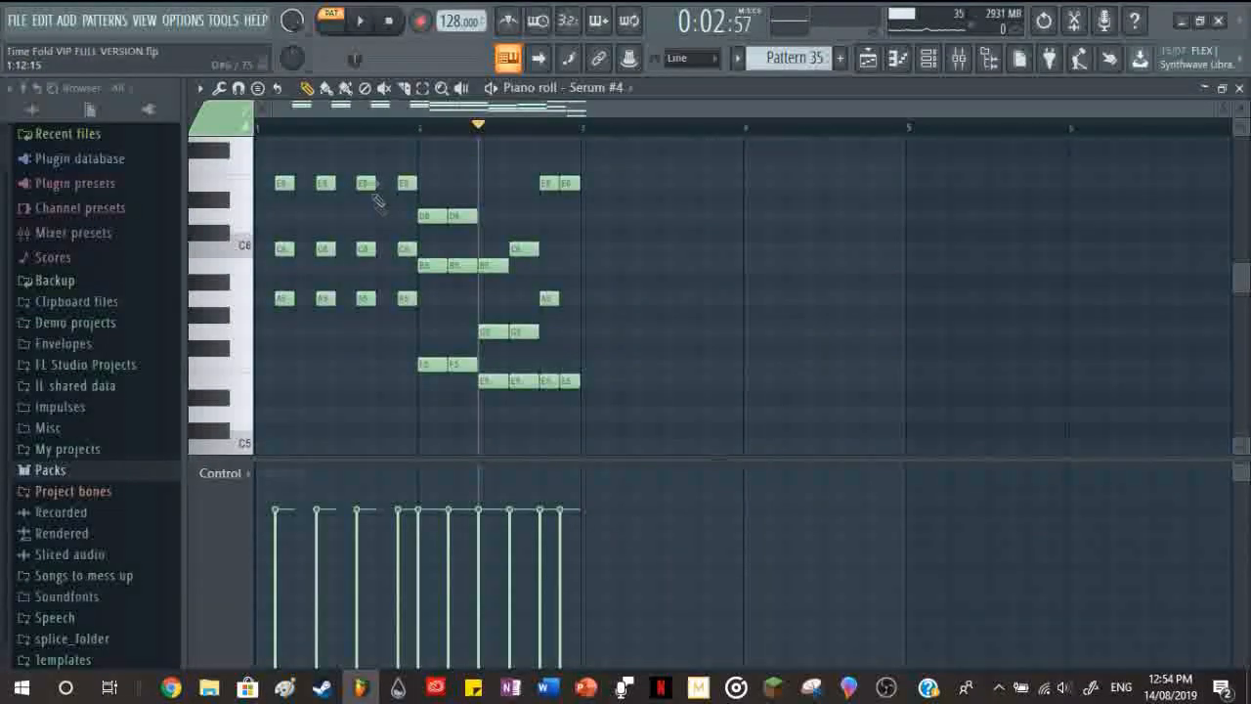
# Step: Play Pattern 35 from the start, stop it and look over its chord notes
pyautogui.press('space')
pyautogui.press('space')
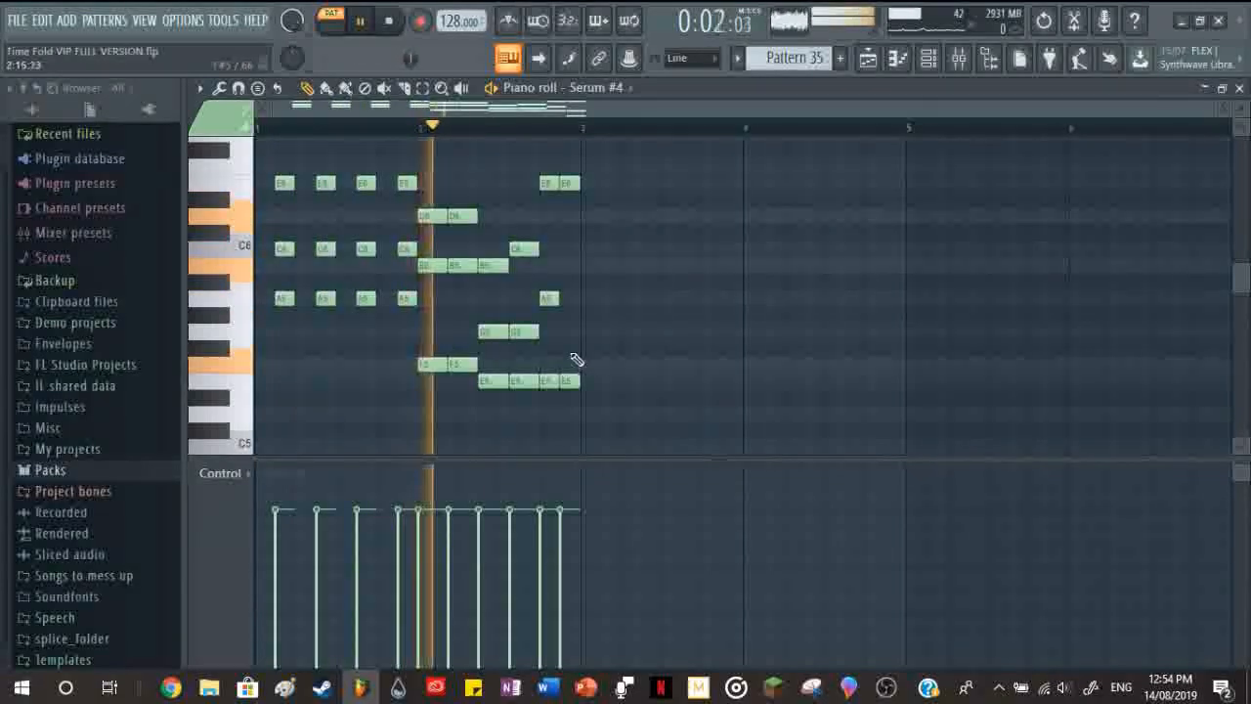
pyautogui.press('space')
pyautogui.scroll(3, 303, 262)
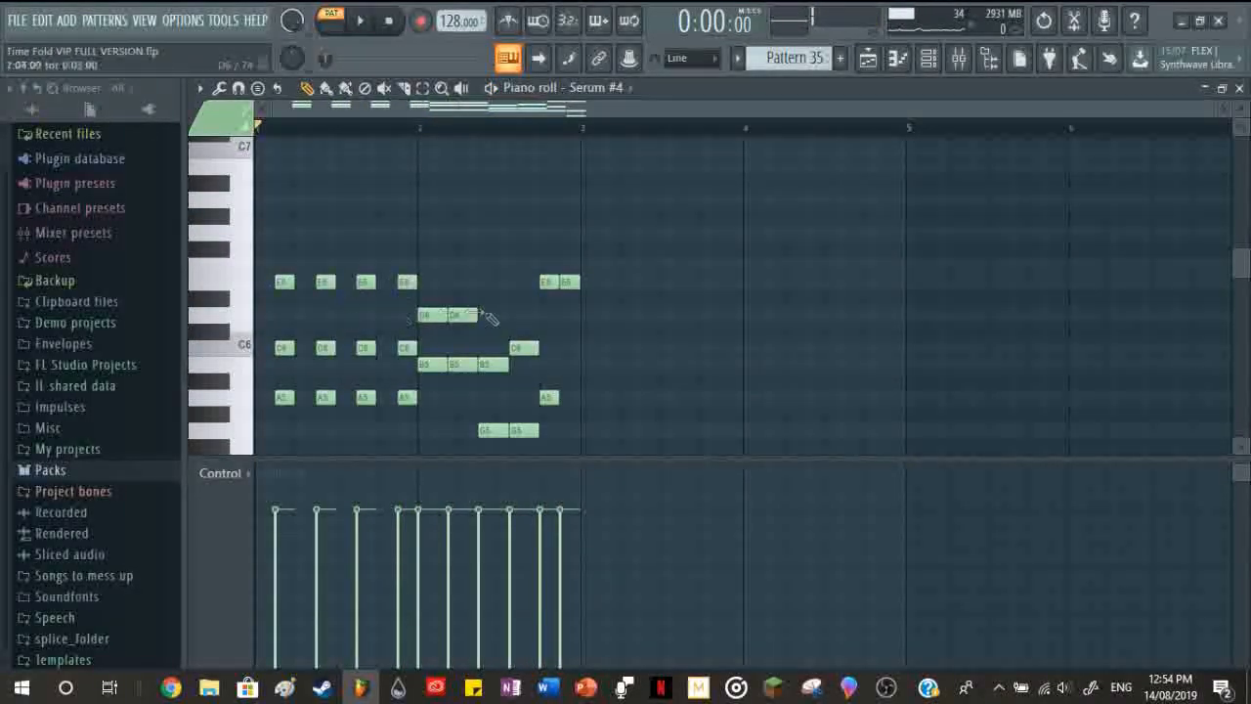
pyautogui.scroll(-3, 366, 303)
# Step: Try the first bar's four E6 notes an octave lower, play the pattern to compare, and restore them to E6
pyautogui.moveTo(273, 161); pyautogui.dragTo(446, 191)
pyautogui.hotkey('ctrl', 'Down')
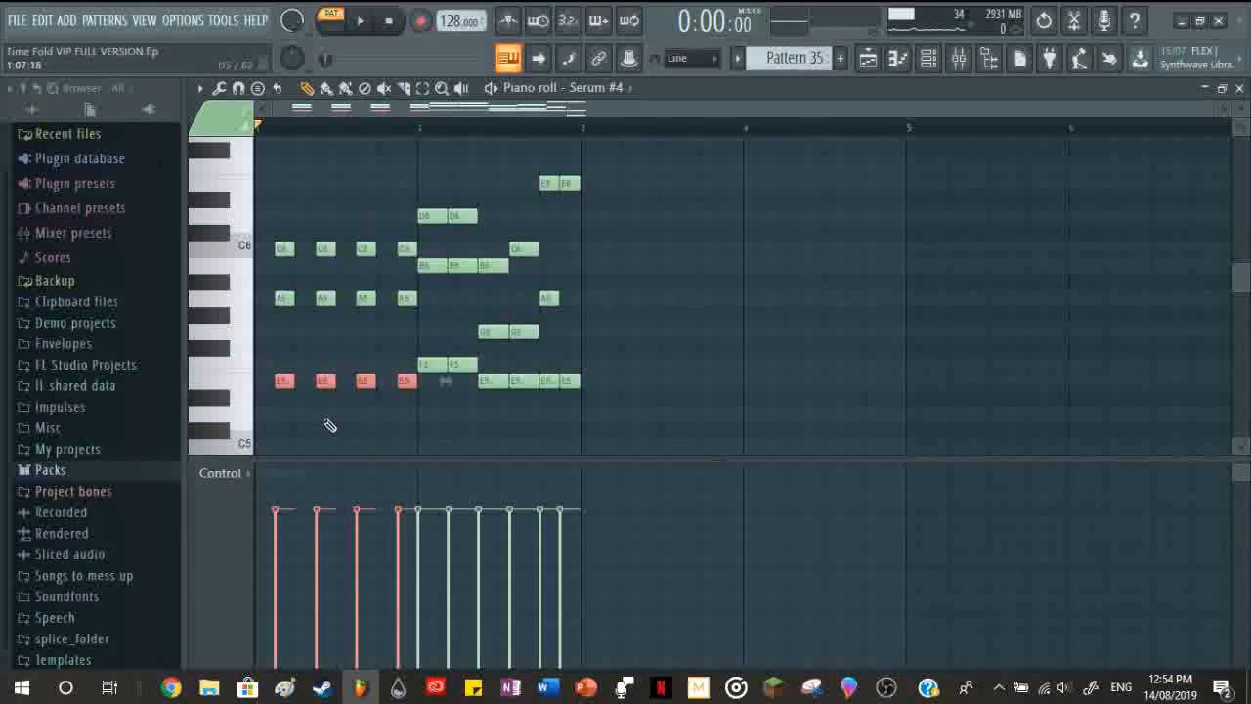
pyautogui.hotkey('ctrl', 'Up')
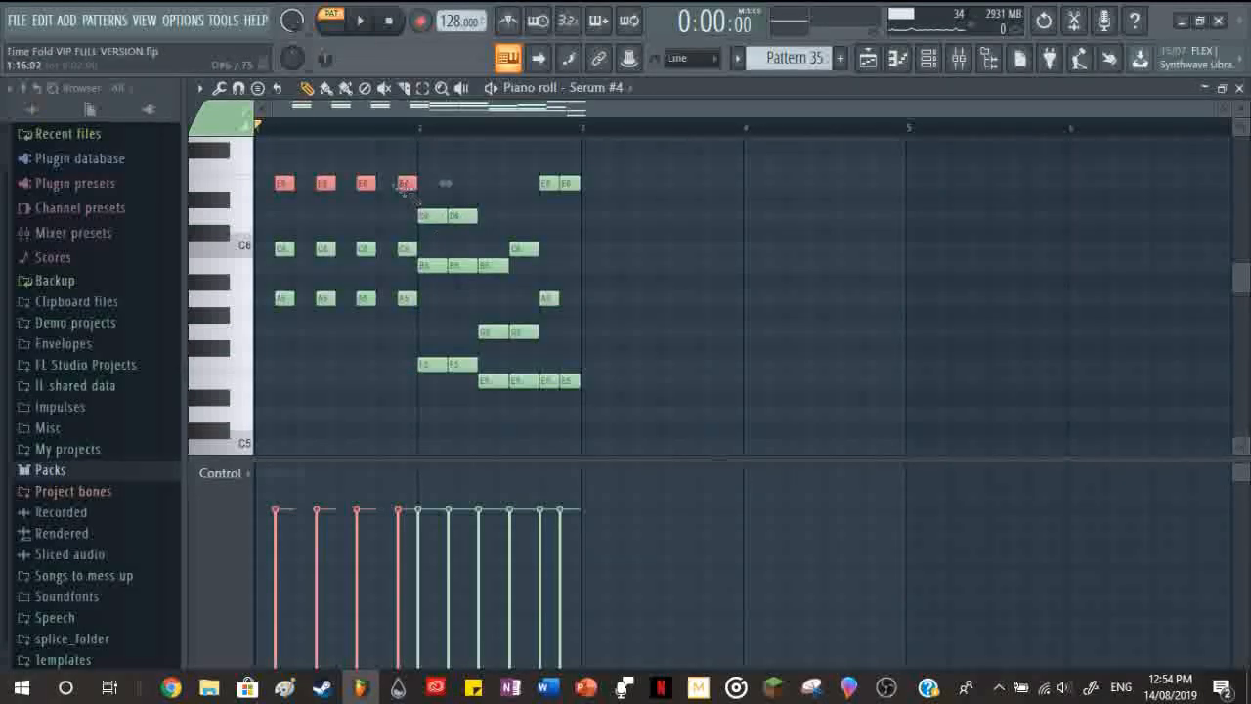
pyautogui.hotkey('ctrl', 'Down')
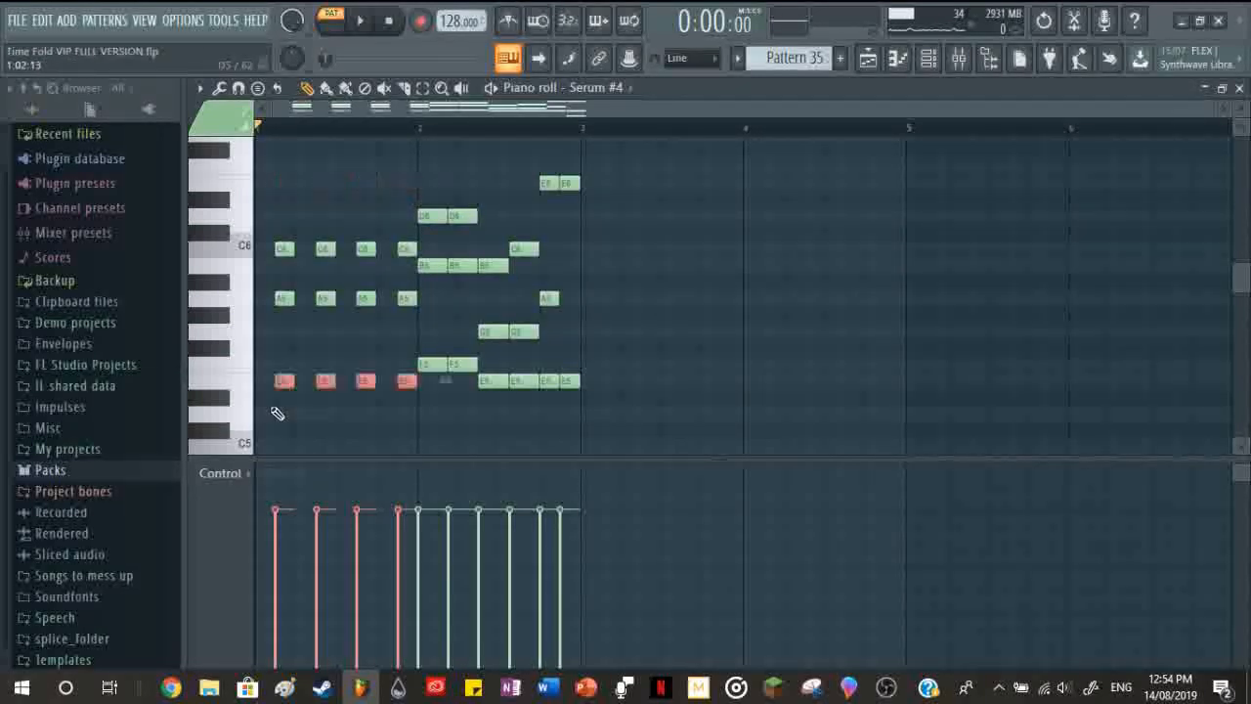
pyautogui.press('space')
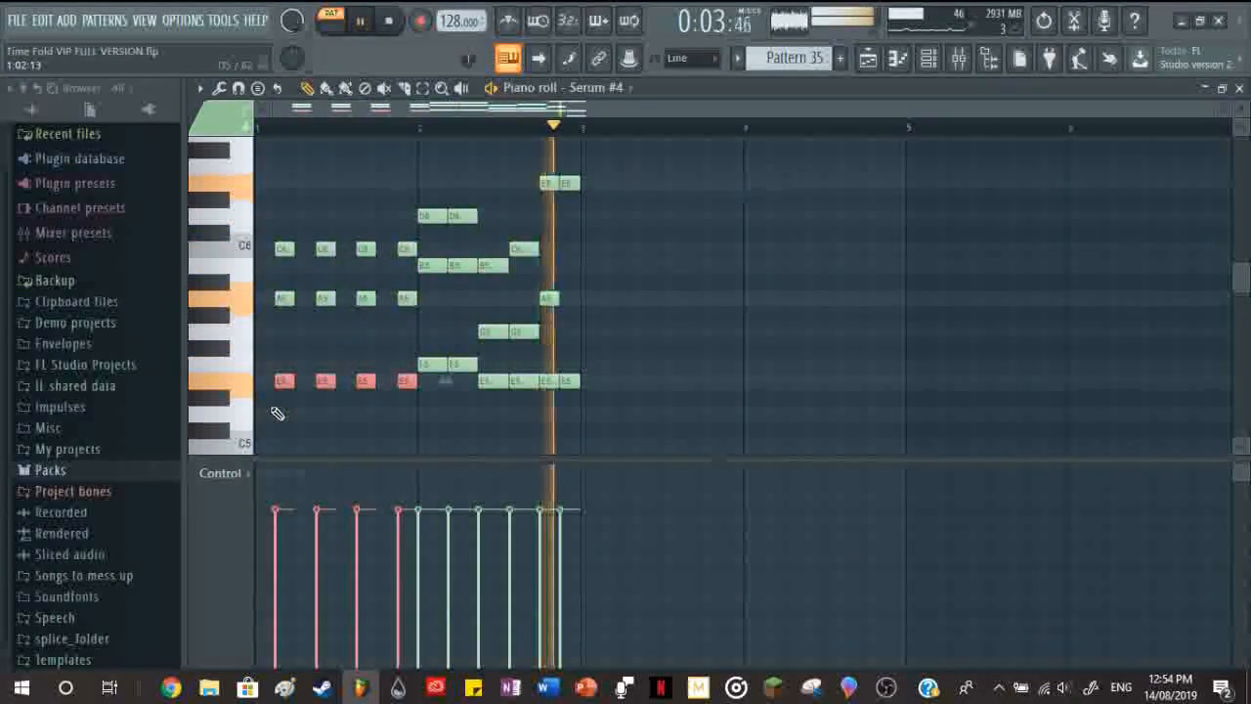
pyautogui.press('space')
pyautogui.hotkey('ctrl', 'Up')
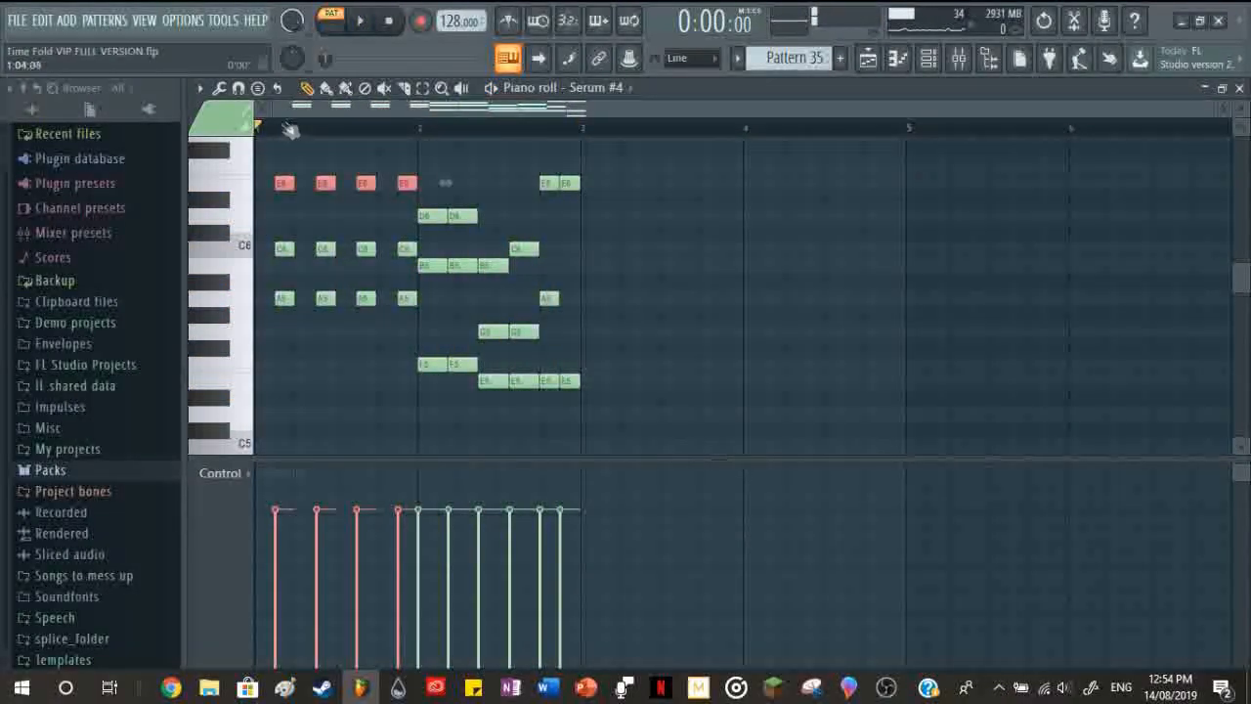
# Step: Deselect the notes, replay Pattern 35 with its original voicing, check the low A4 note ending it, and close the piano roll
pyautogui.click(428, 315)
pyautogui.press('space')
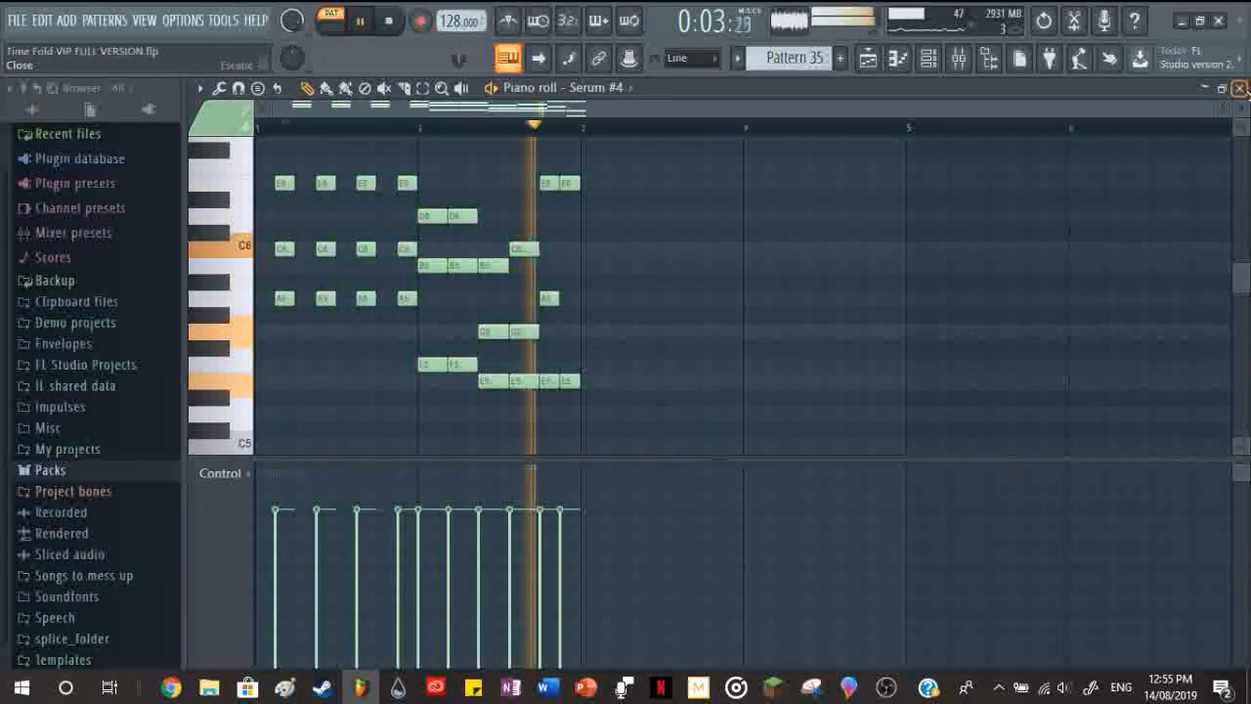
pyautogui.press('space')
pyautogui.scroll(-4, 566, 299)
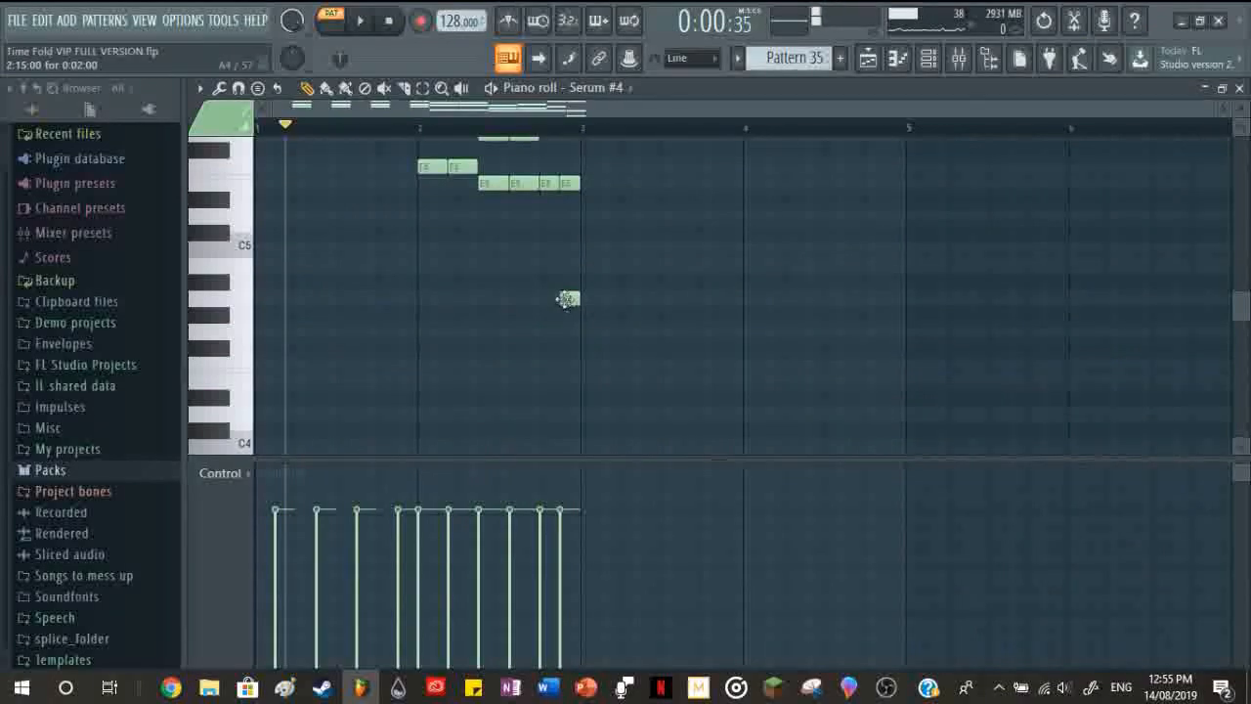
pyautogui.scroll(4, 565, 300)
pyautogui.click(1240, 88)
# Step: Review the playlist arrangement around bars 69 to 85 and play Pattern 1 from Track 1 briefly
pyautogui.scroll(-5, 944, 374)
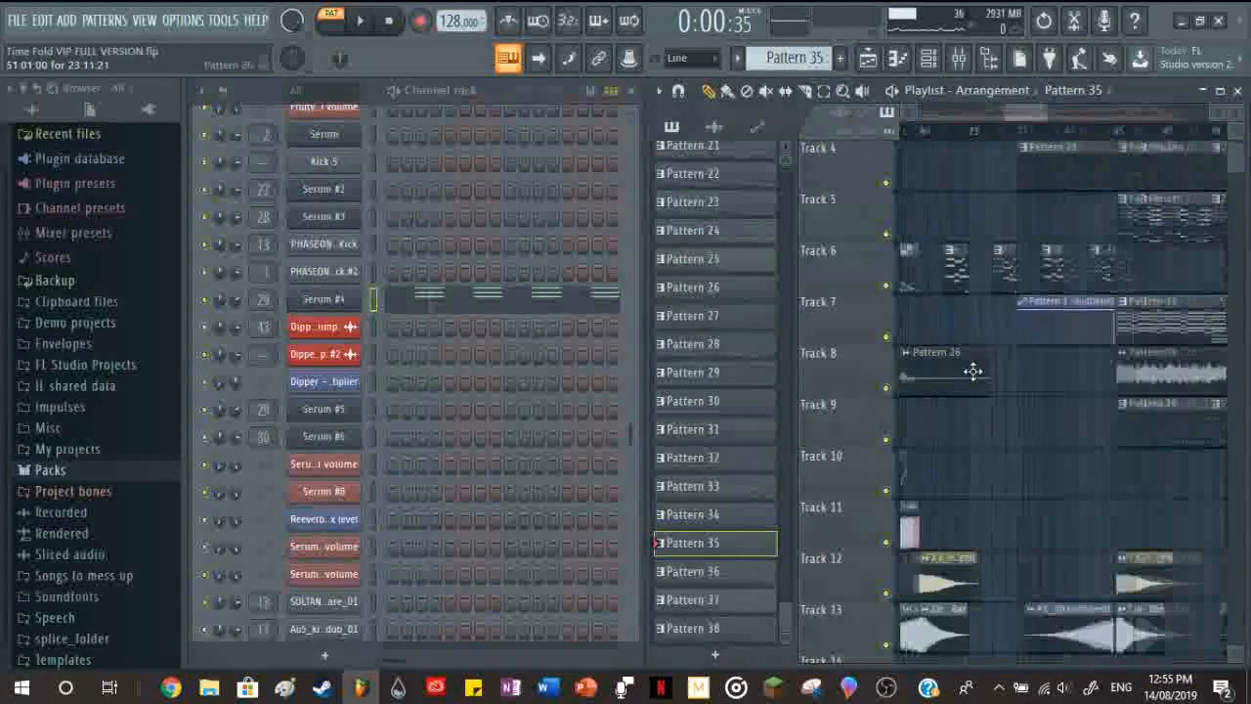
pyautogui.scroll(2, 1063, 286)
pyautogui.scroll(4, 1100, 283)
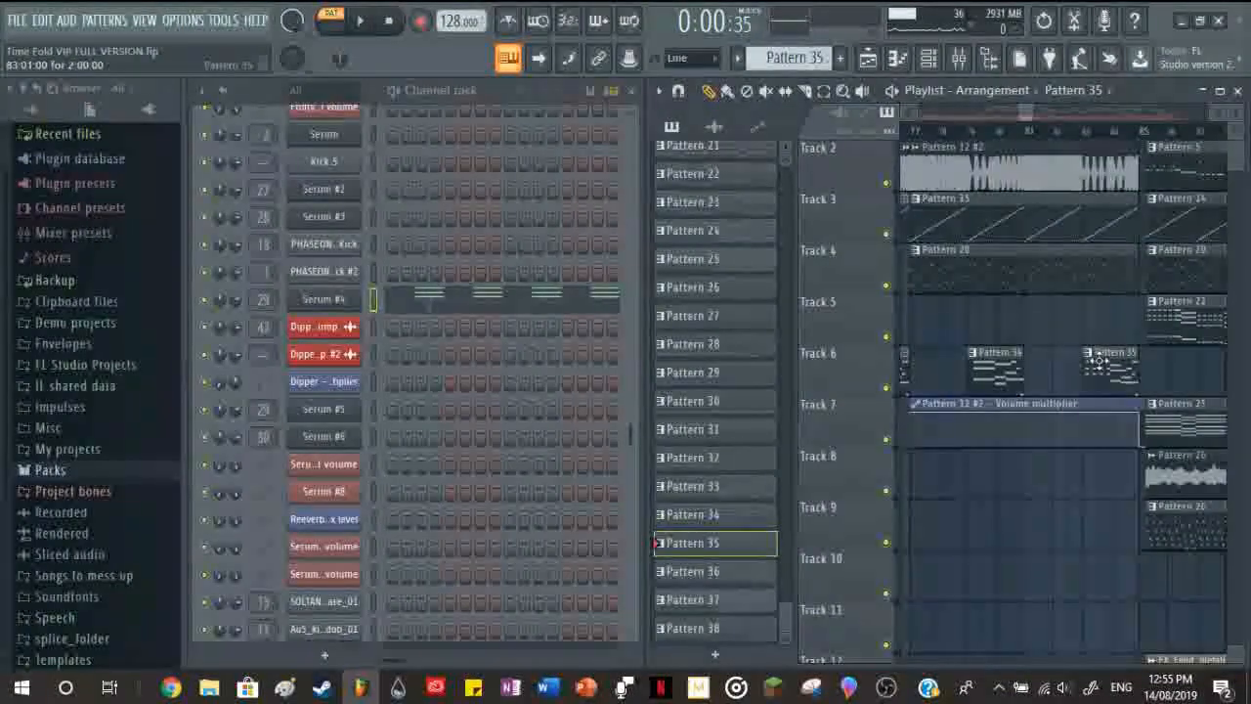
pyautogui.scroll(-6, 1099, 362)
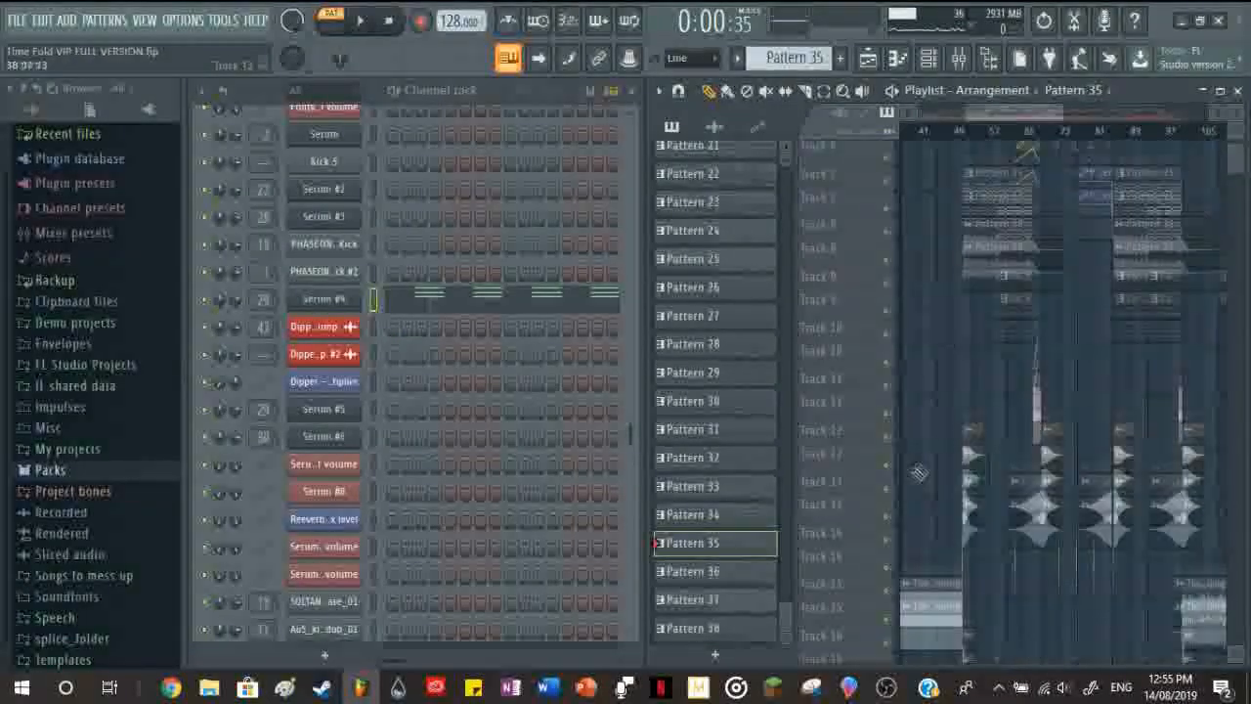
pyautogui.scroll(6, 1111, 371)
pyautogui.scroll(3, 1051, 391)
pyautogui.scroll(-2, 1016, 372)
pyautogui.scroll(2, 1007, 369)
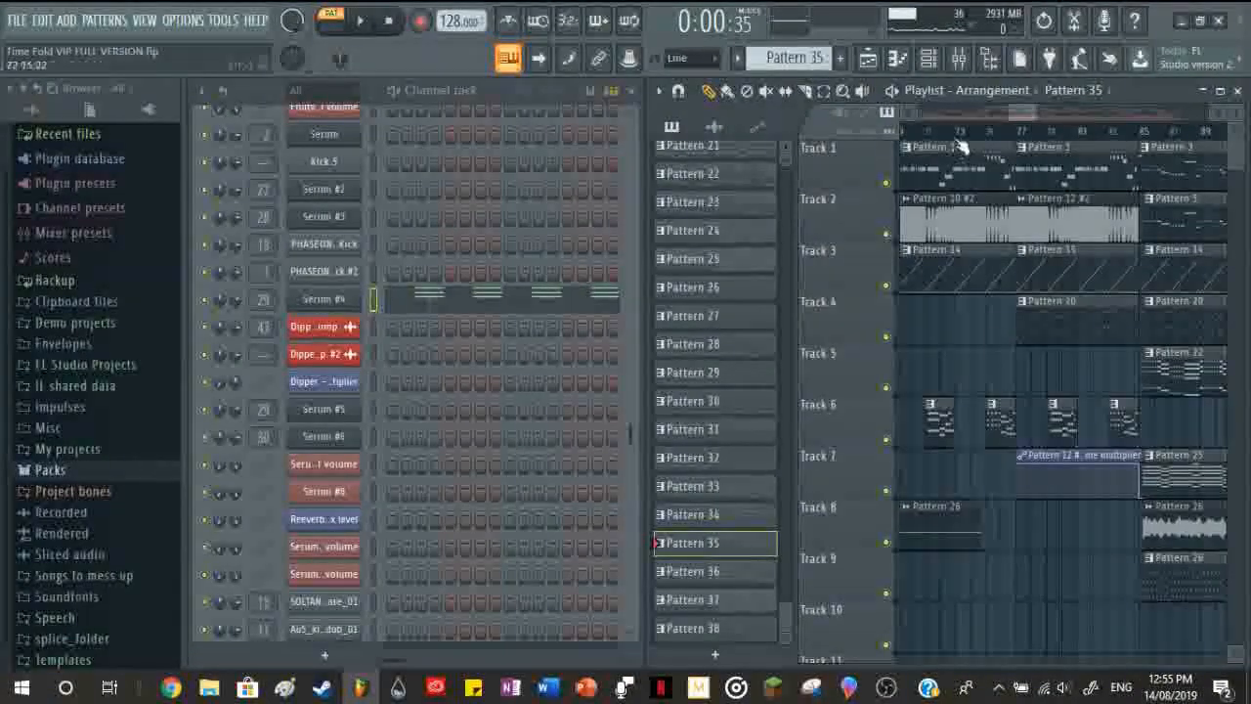
pyautogui.click(954, 166)
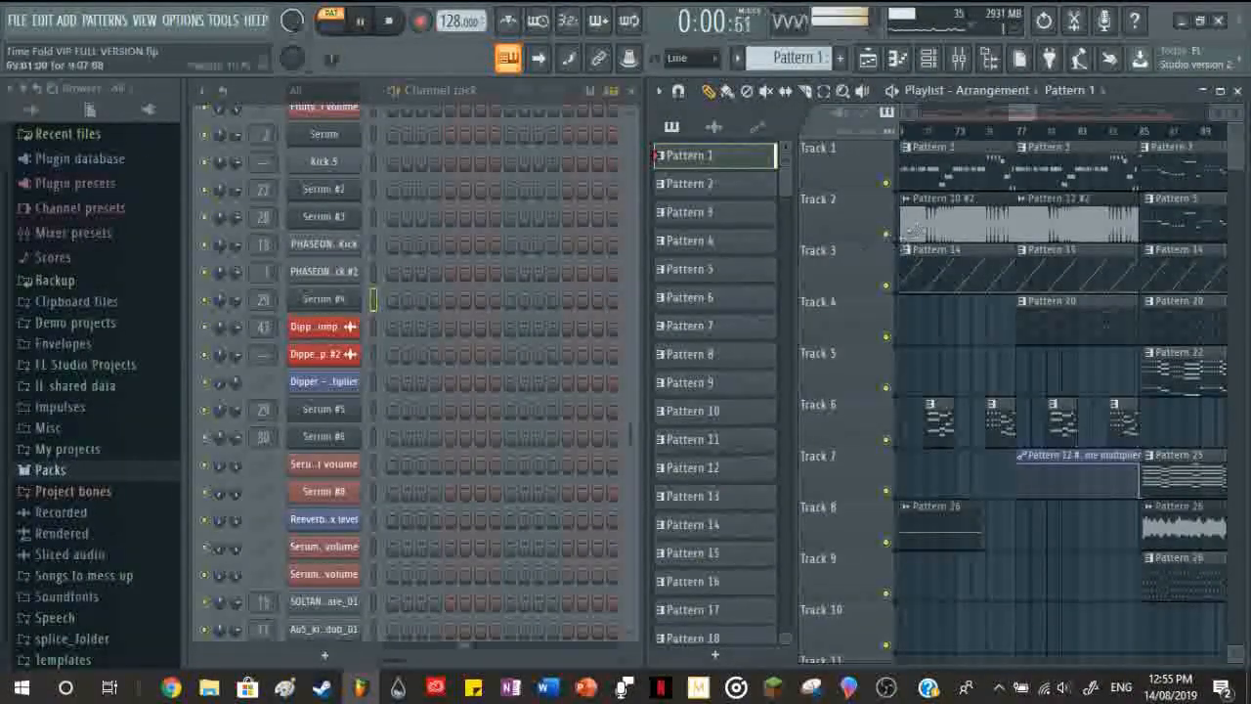
# Step: Open the sampler settings of Track 2's Pattern 12 #2 audio clip, audition its waveform, and close the window
pyautogui.click(1038, 217)
pyautogui.scroll(-5, 450, 450)
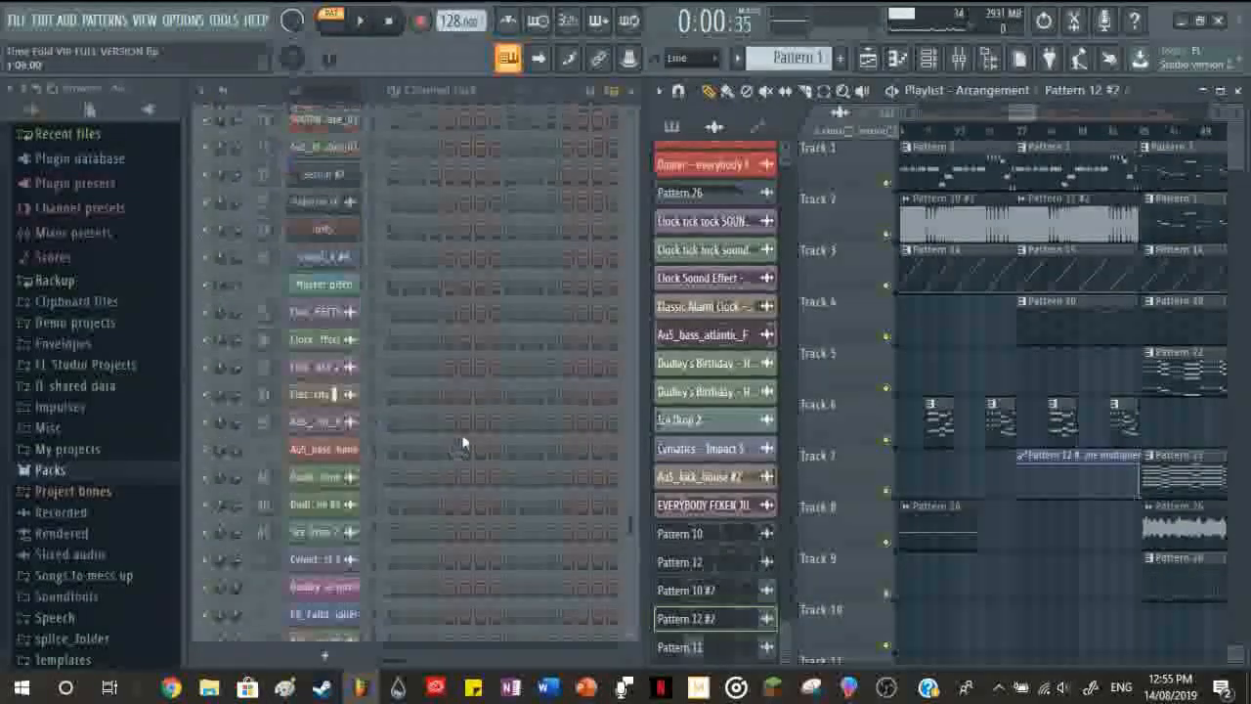
pyautogui.click(325, 549)
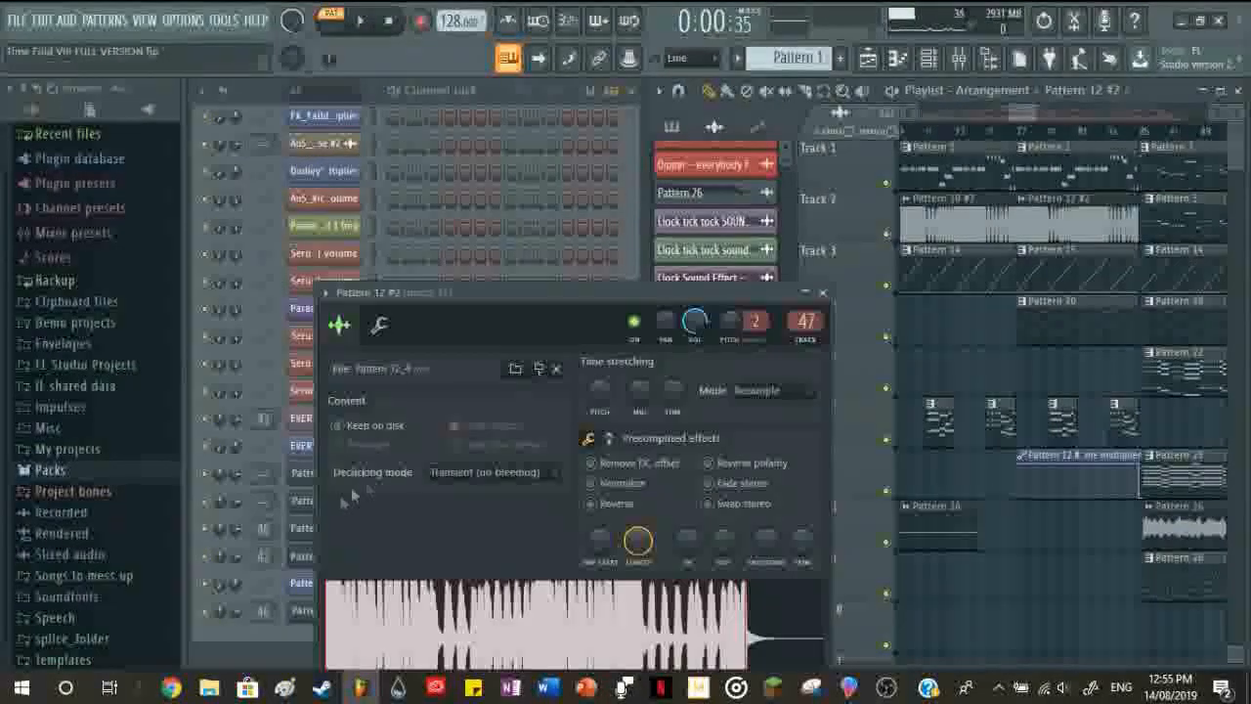
pyautogui.click(528, 634)
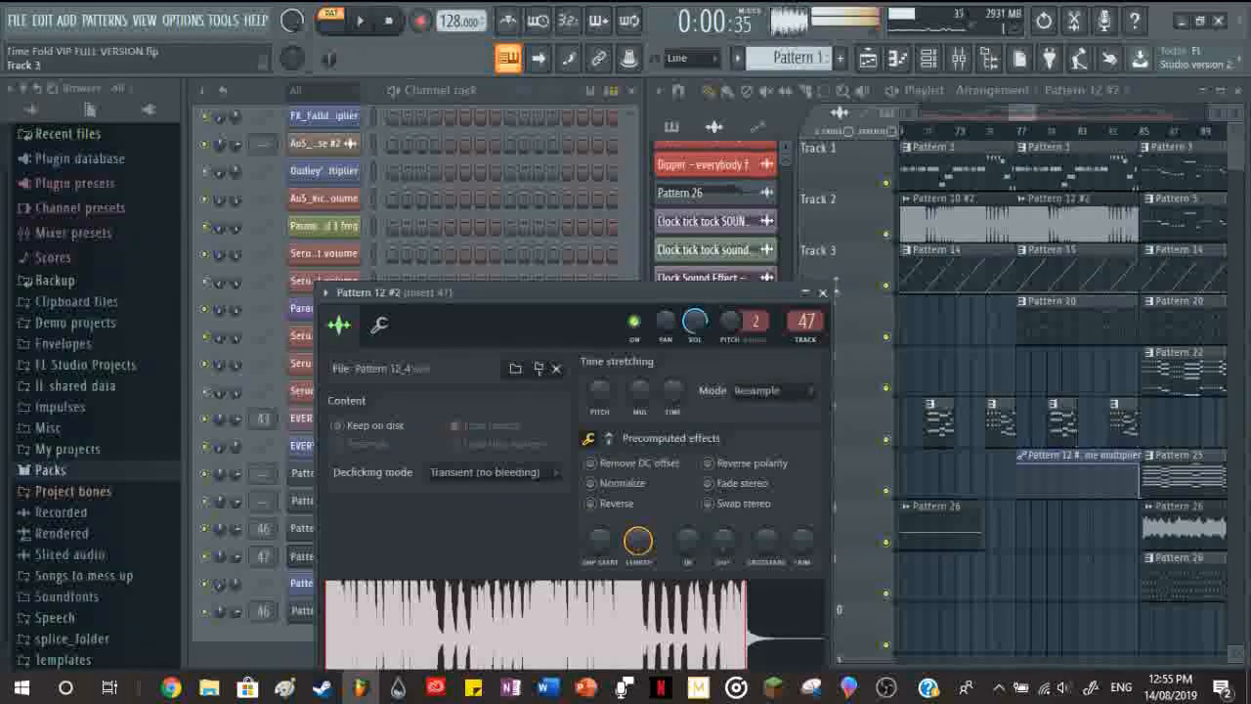
pyautogui.moveTo(599, 307); pyautogui.dragTo(574, 192)
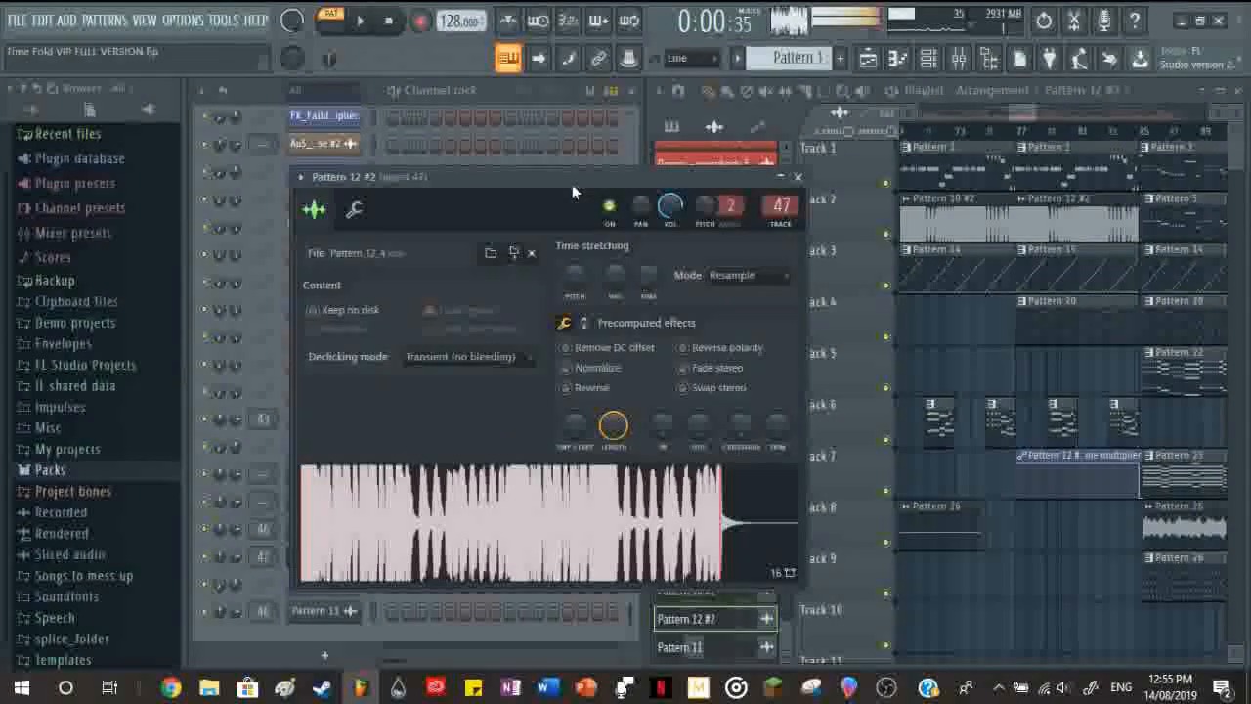
pyautogui.click(798, 177)
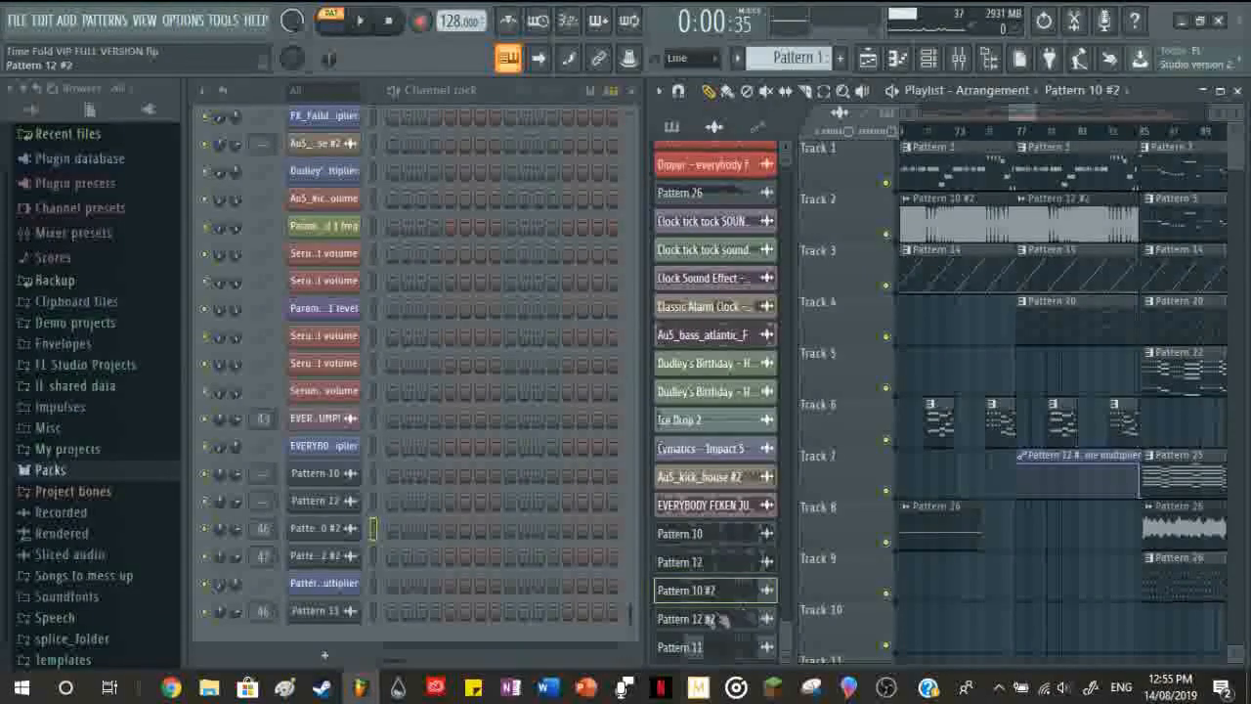
# Step: Audition the Pattern 10 #2 audio clip and the Pattern 12 #2 clip in their sampler windows, closing each one
pyautogui.click(333, 529)
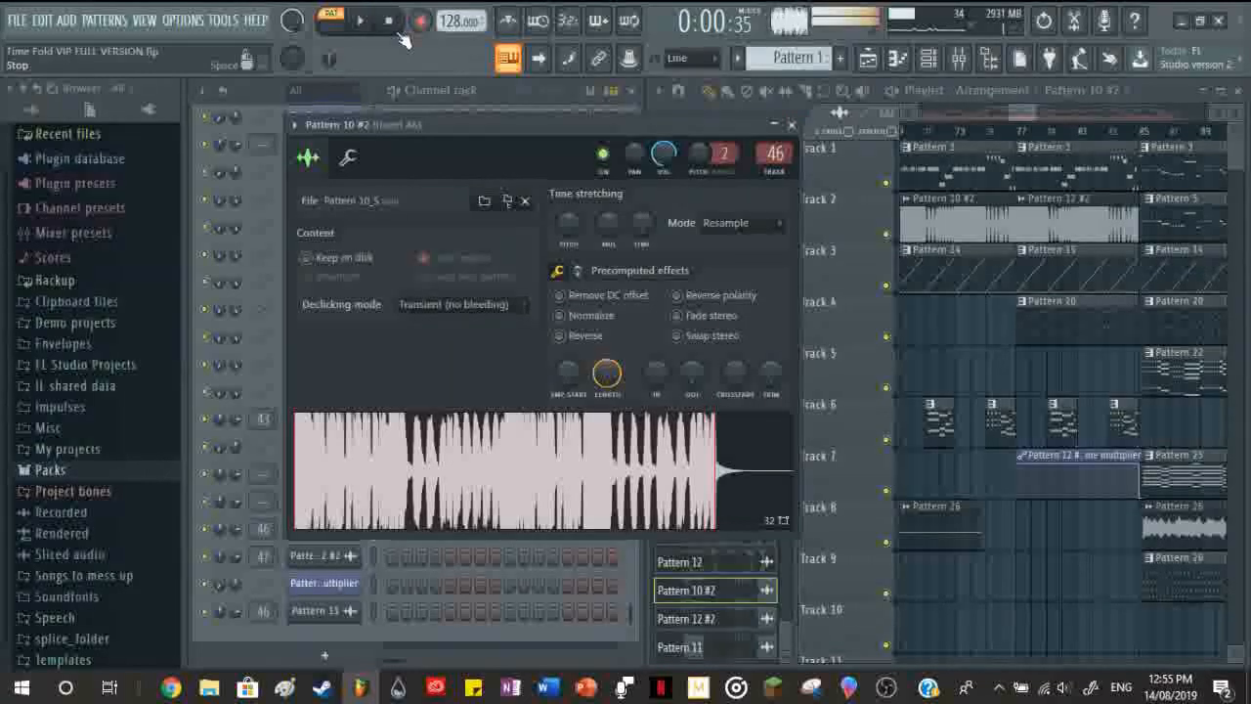
pyautogui.click(388, 20)
pyautogui.click(792, 124)
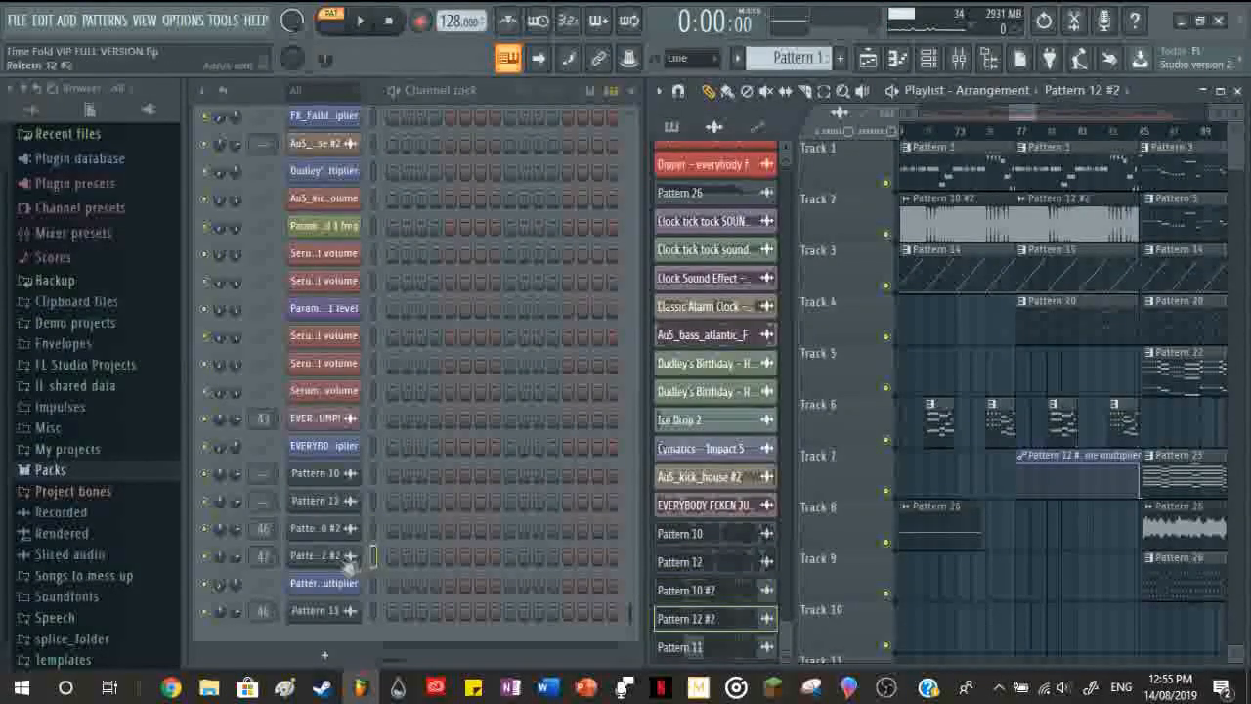
pyautogui.click(346, 557)
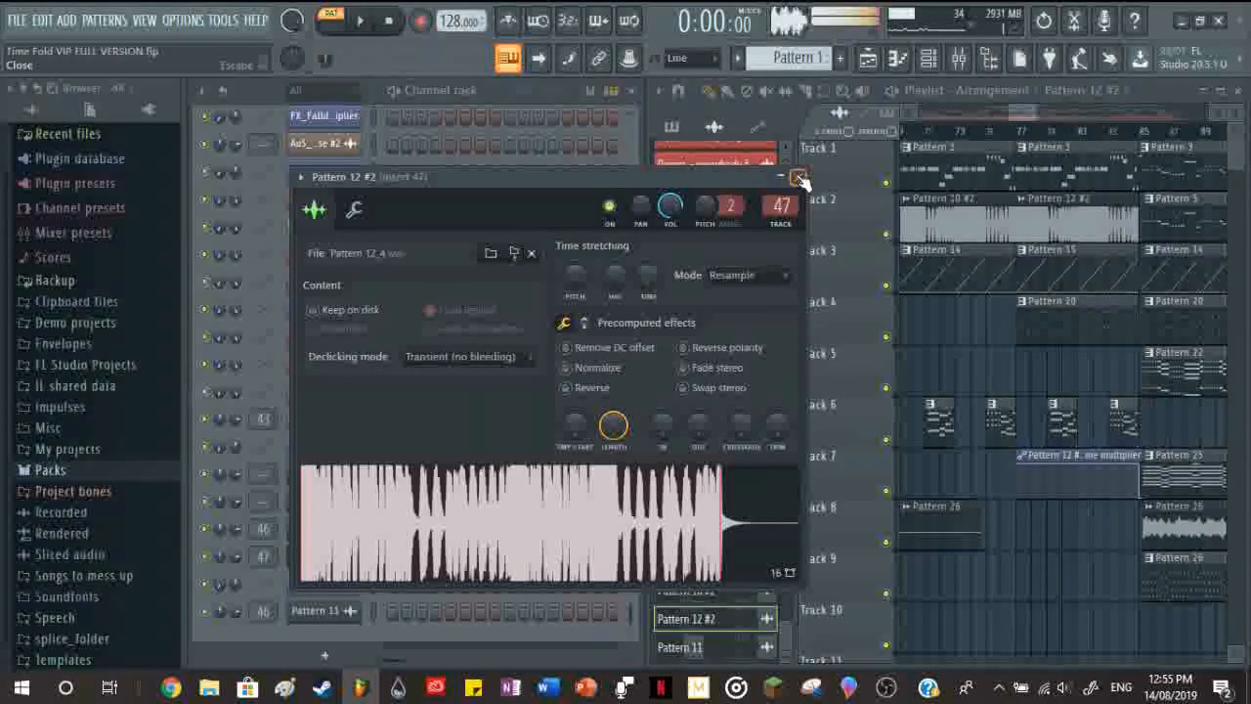
pyautogui.click(799, 179)
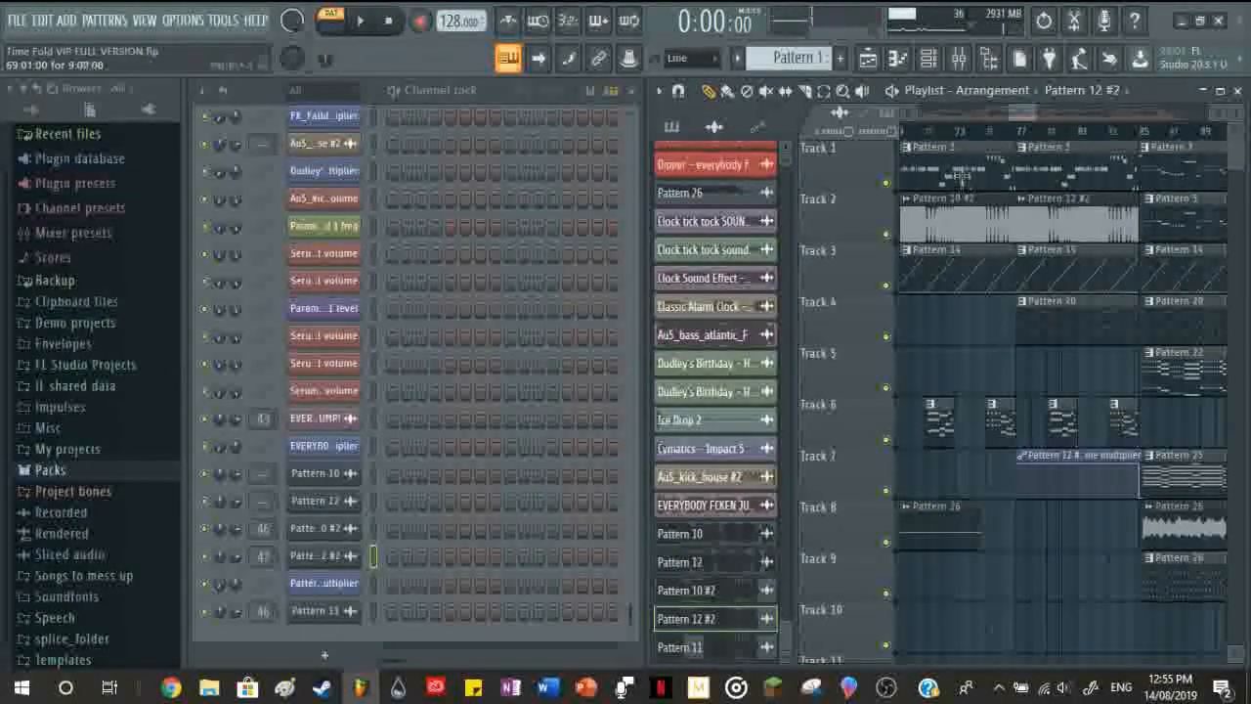
pyautogui.scroll(-3, 963, 196)
pyautogui.scroll(4, 963, 313)
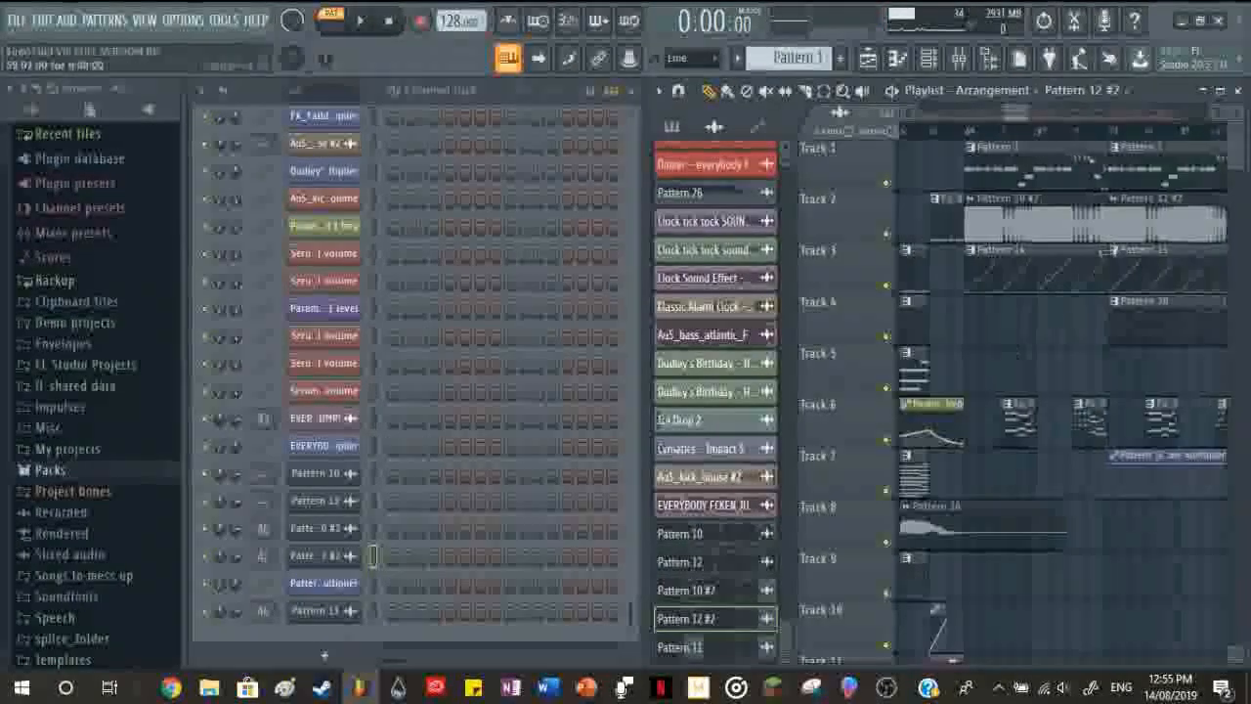
pyautogui.scroll(3, 997, 271)
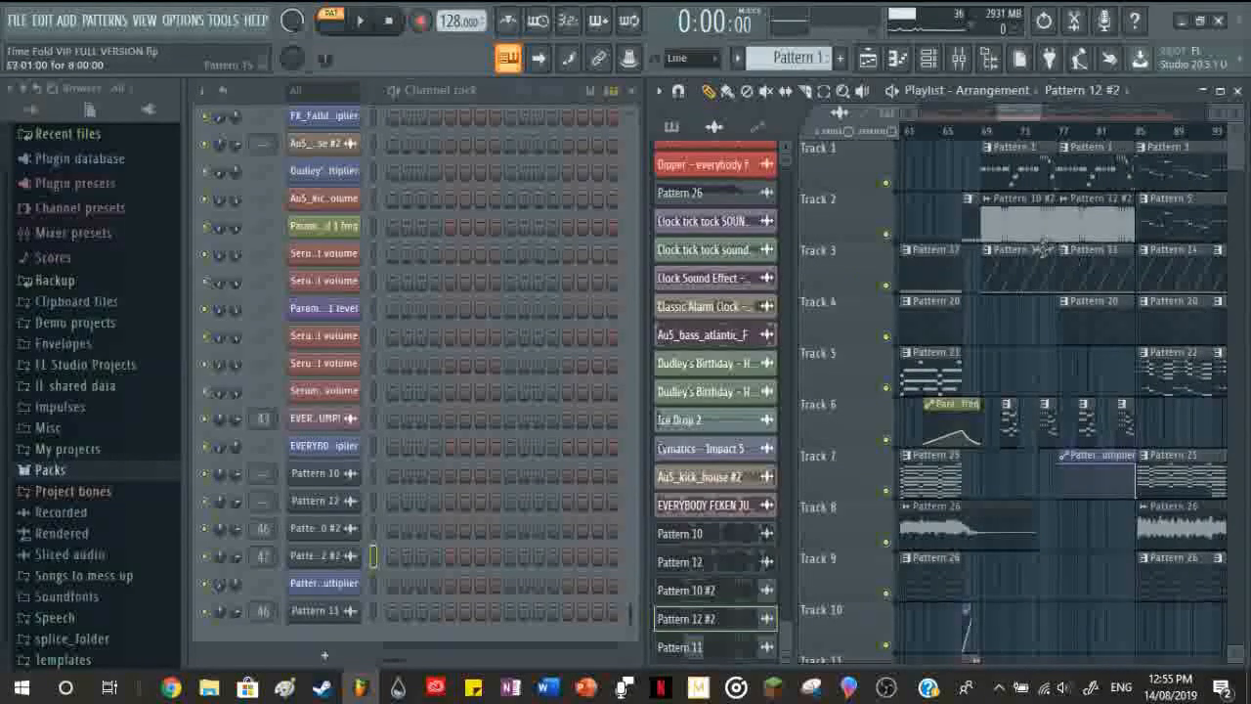
# Step: Switch to song playback, place the playhead at bar 73 and at bar 77, and review the surrounding playlist arrangement
pyautogui.scroll(-2, 1008, 236)
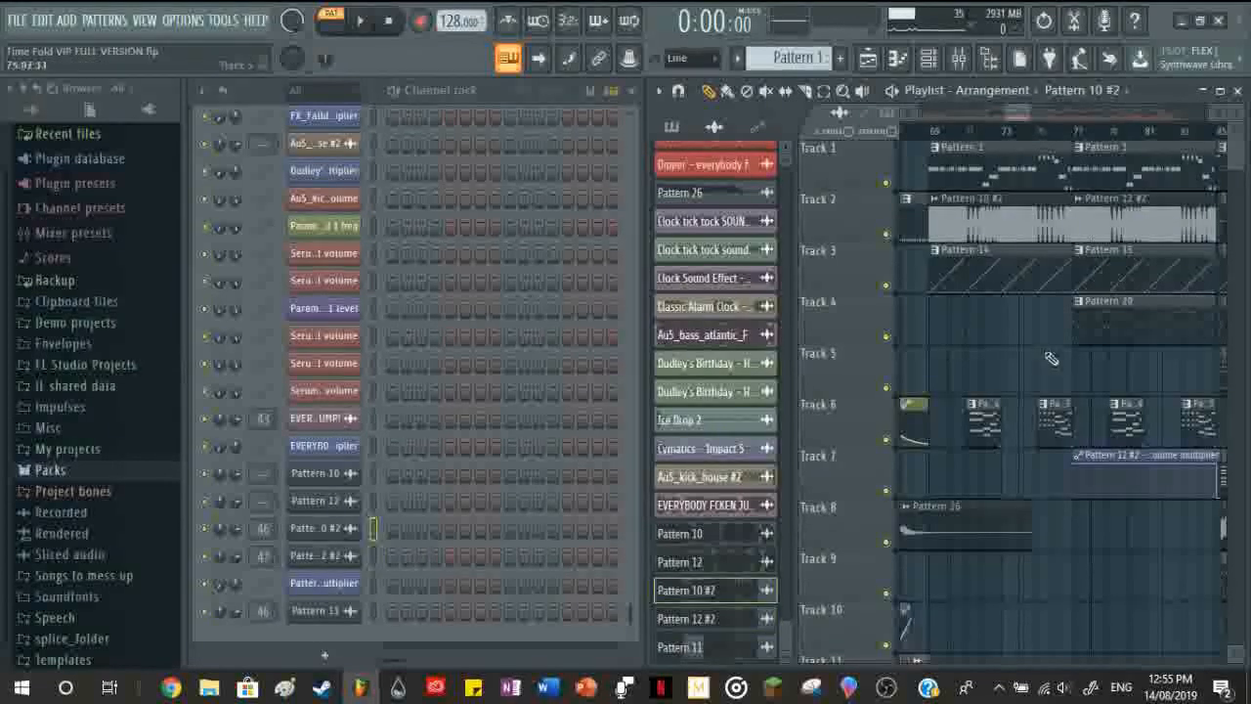
pyautogui.click(984, 130)
pyautogui.scroll(4, 1007, 140)
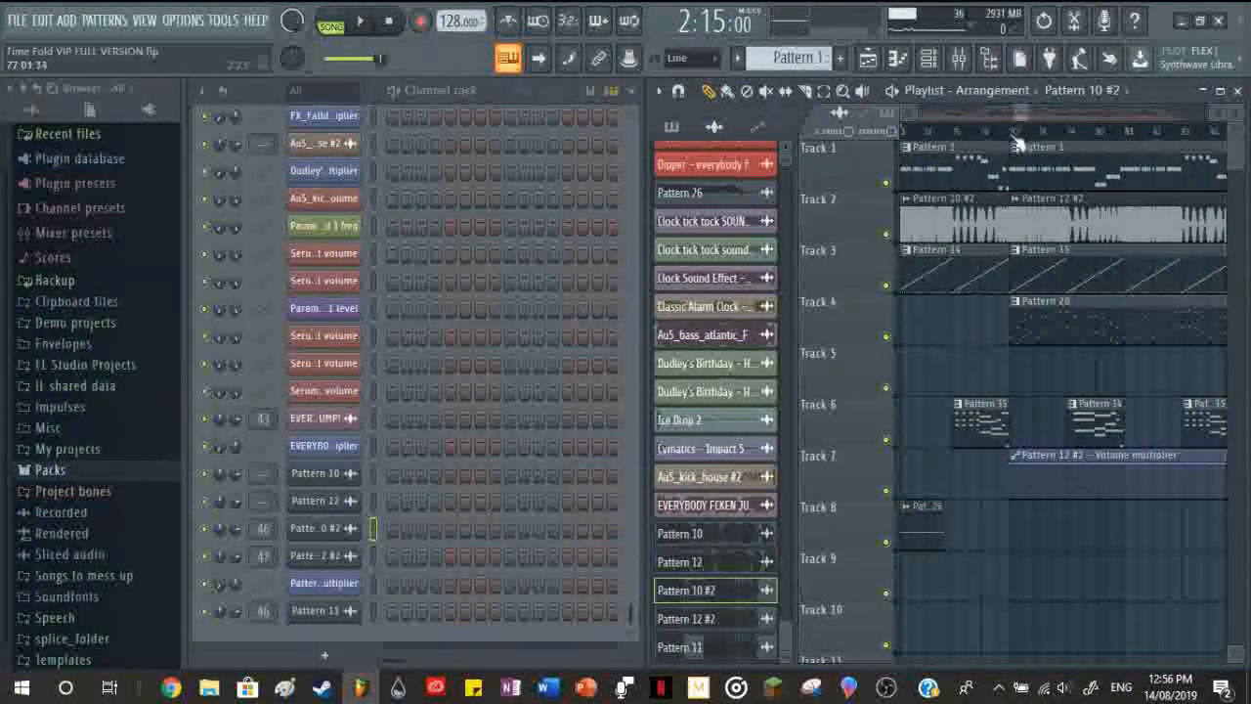
pyautogui.scroll(-5, 985, 278)
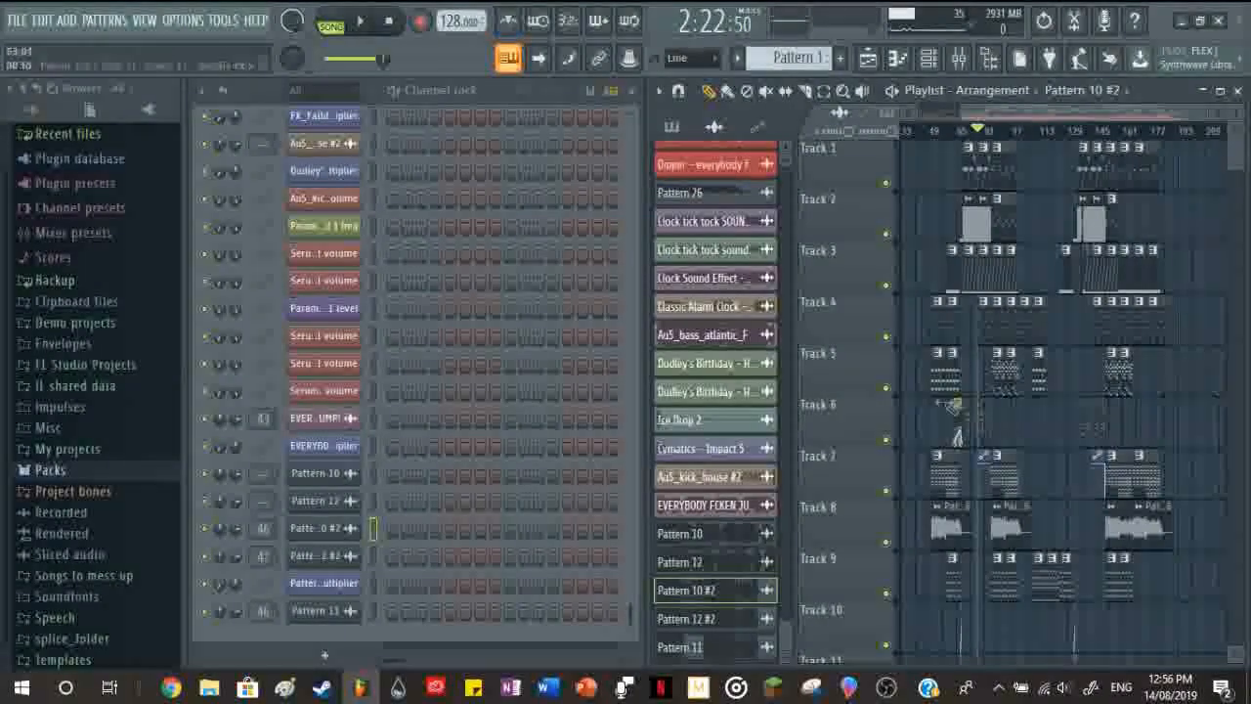
pyautogui.scroll(4, 1062, 313)
# Step: Select Pattern 15 from Track 3, play its drum sequence, and open the Au5_kick_house channel's mixer track
pyautogui.click(958, 276)
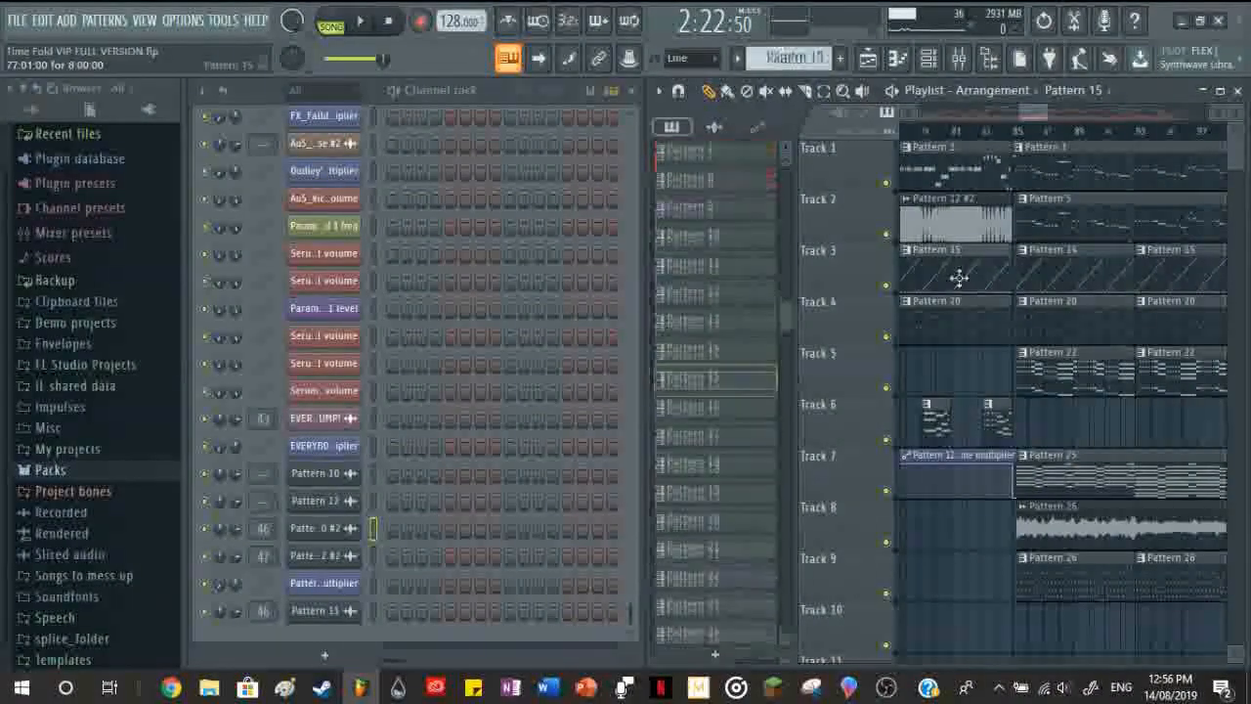
pyautogui.press('space')
pyautogui.scroll(20, 430, 344)
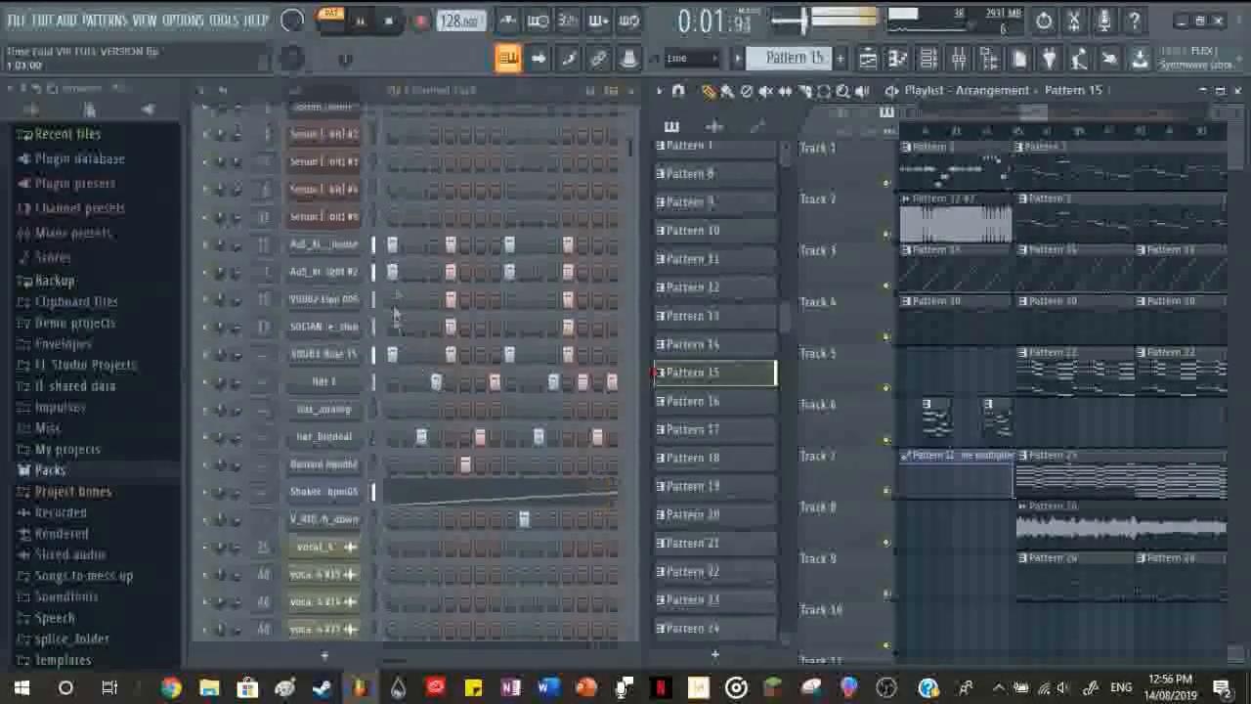
pyautogui.click(377, 246)
pyautogui.doubleClick(252, 244)
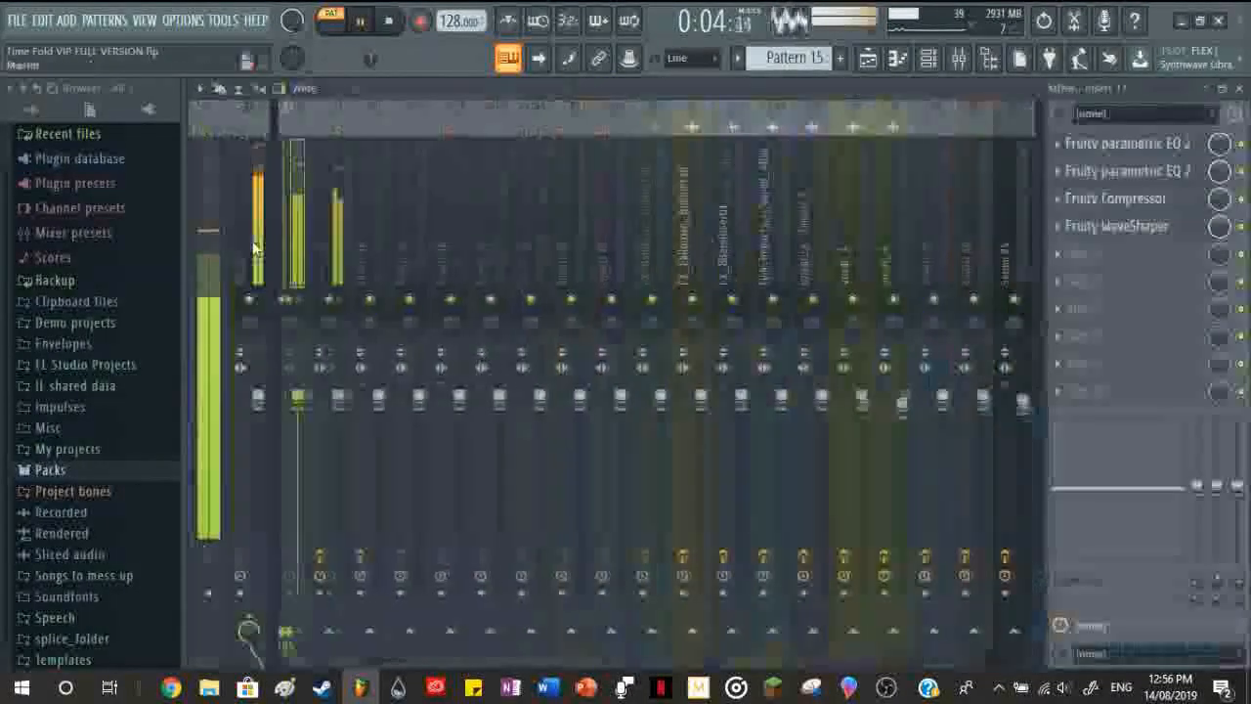
# Step: Examine the first Fruity Parametric EQ 2 on mixer Insert 11 while playing Pattern 15, and close its window
pyautogui.press('space')
pyautogui.click(1153, 145)
pyautogui.press('space')
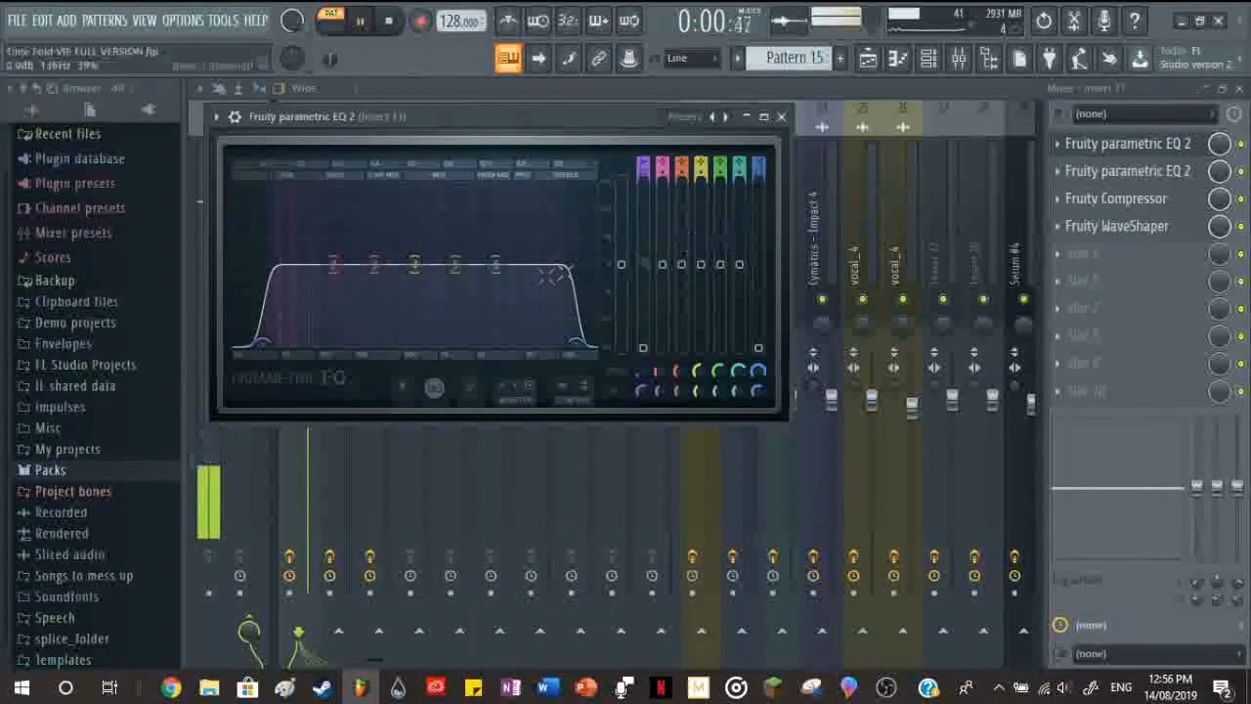
pyautogui.click(782, 116)
pyautogui.press('space')
# Step: Examine the second Fruity Parametric EQ 2 on Insert 11 during playback, and close it along with the mixer
pyautogui.click(1163, 173)
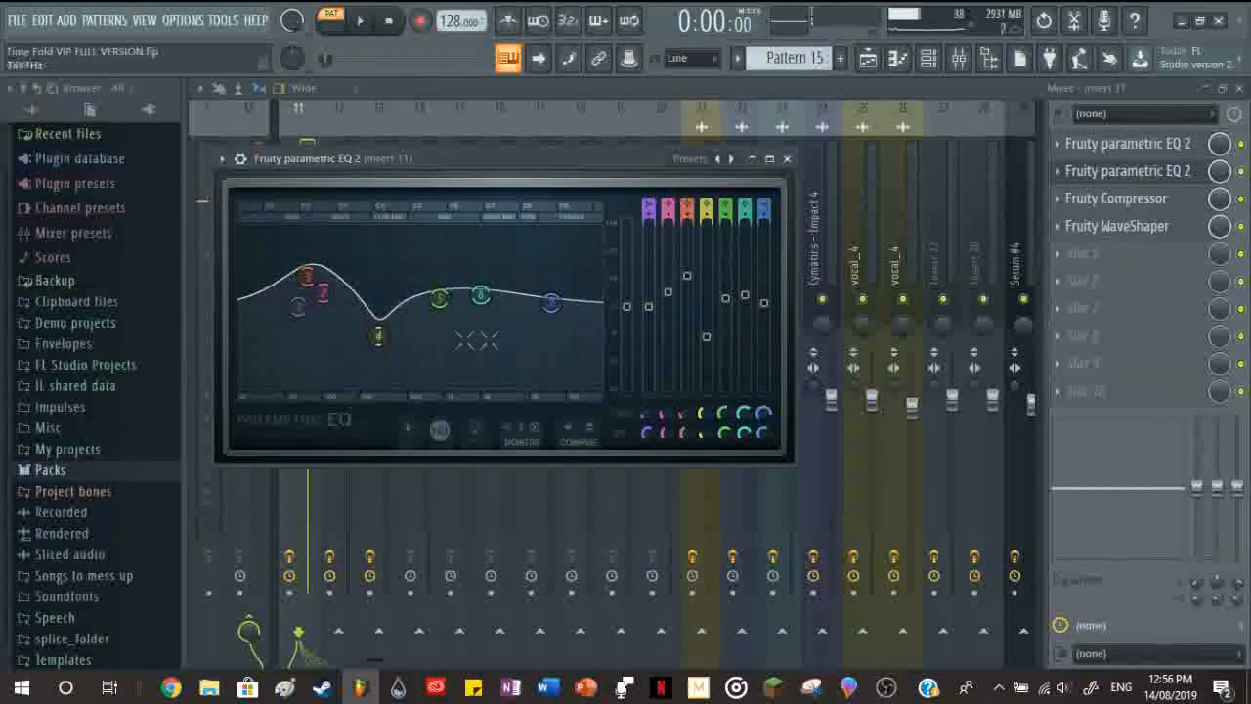
pyautogui.press('space')
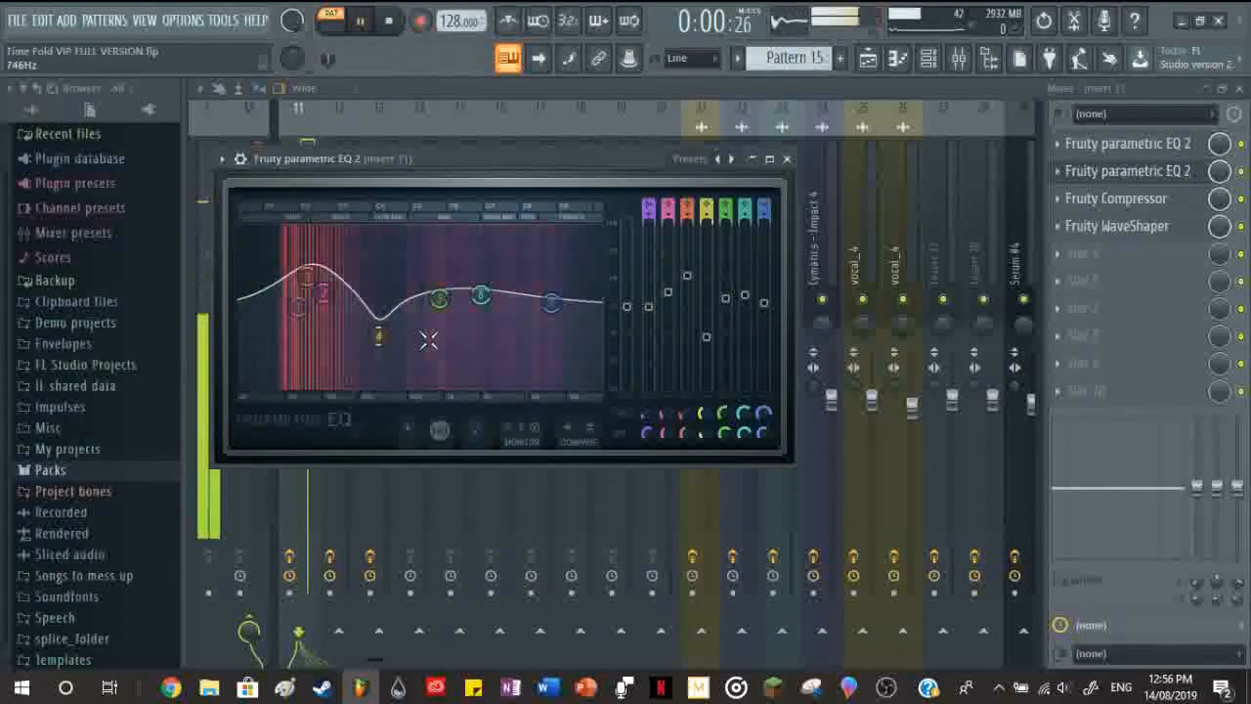
pyautogui.click(786, 158)
pyautogui.press('space')
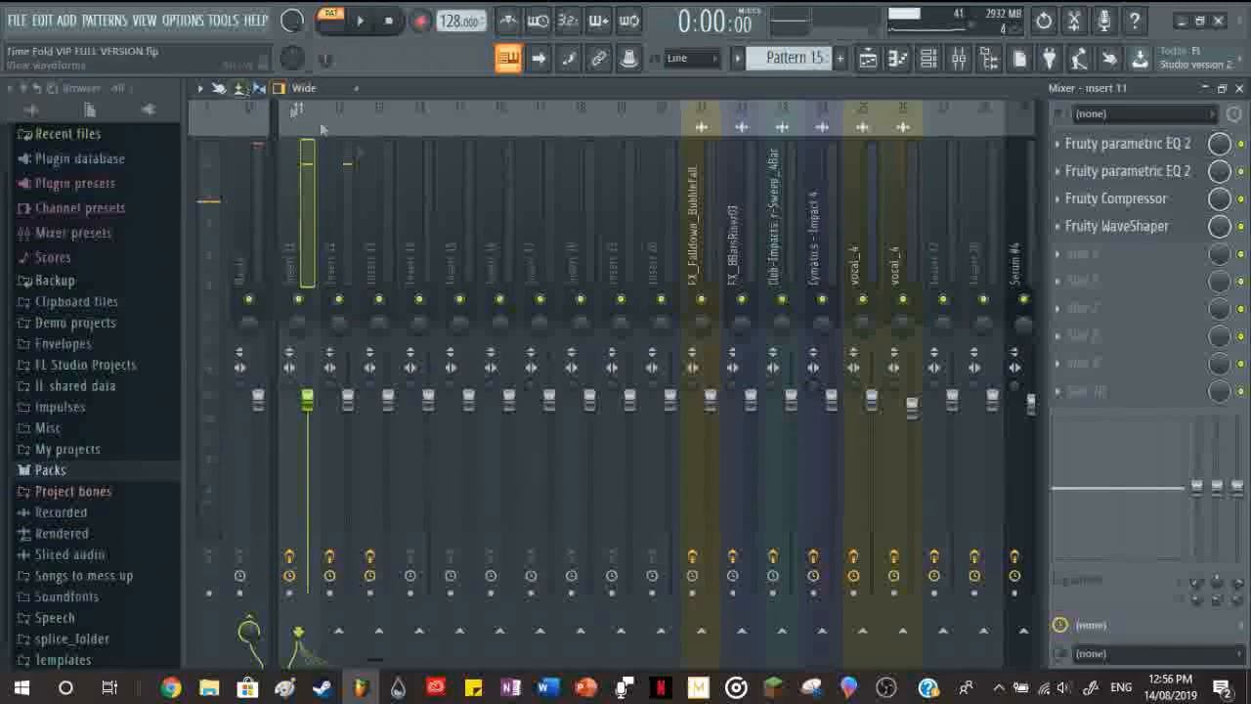
pyautogui.click(1239, 88)
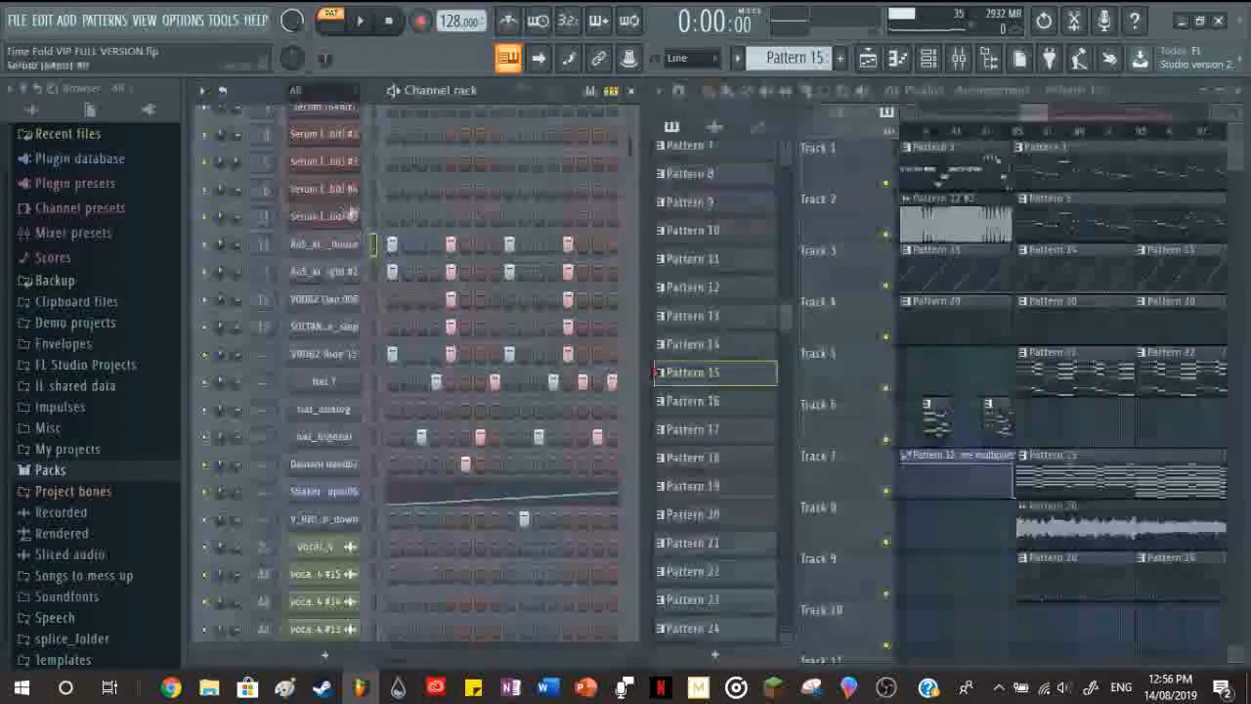
# Step: Select the second Au5 kick channel (#2) and inspect the SIDECHAIN mixer track it is routed to
pyautogui.click(373, 270)
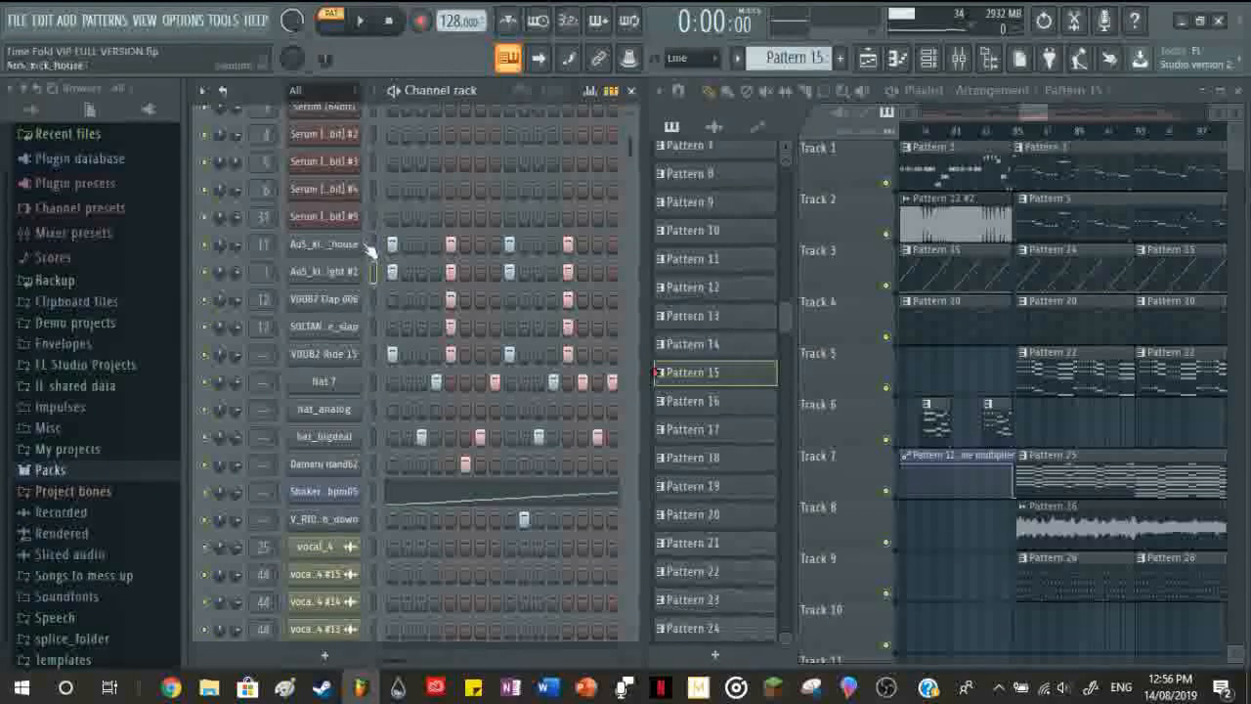
pyautogui.doubleClick(254, 274)
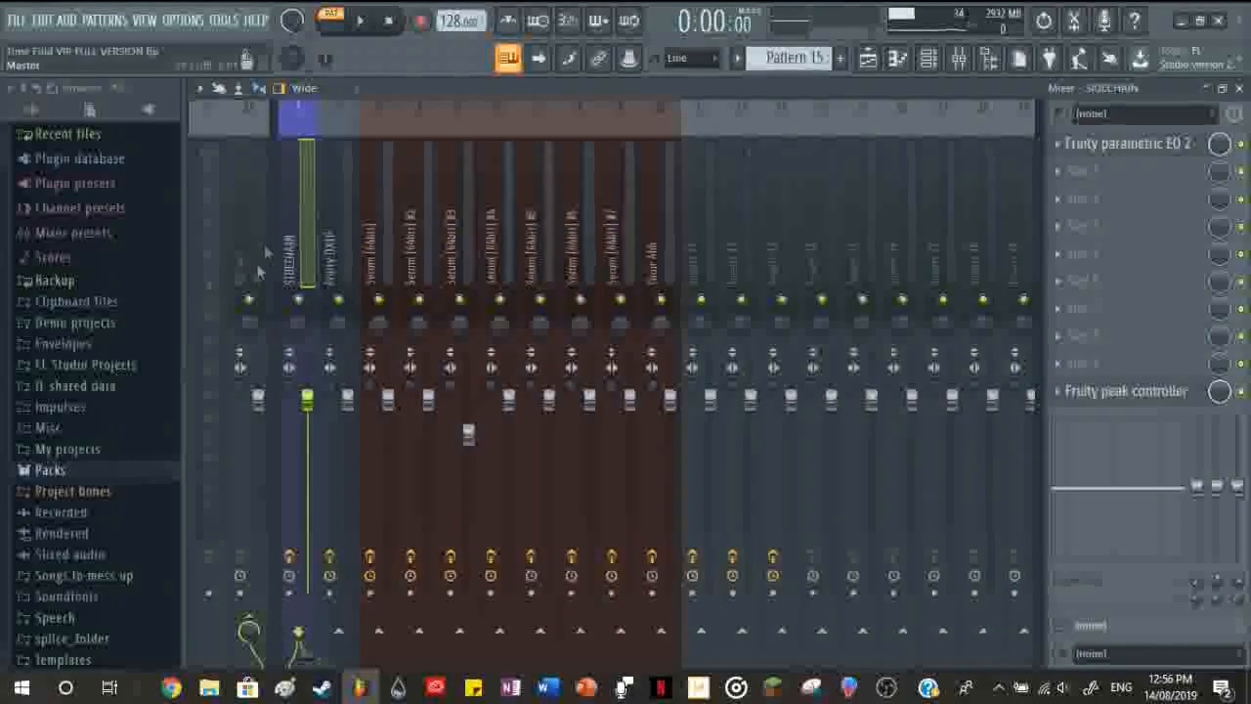
pyautogui.click(1239, 90)
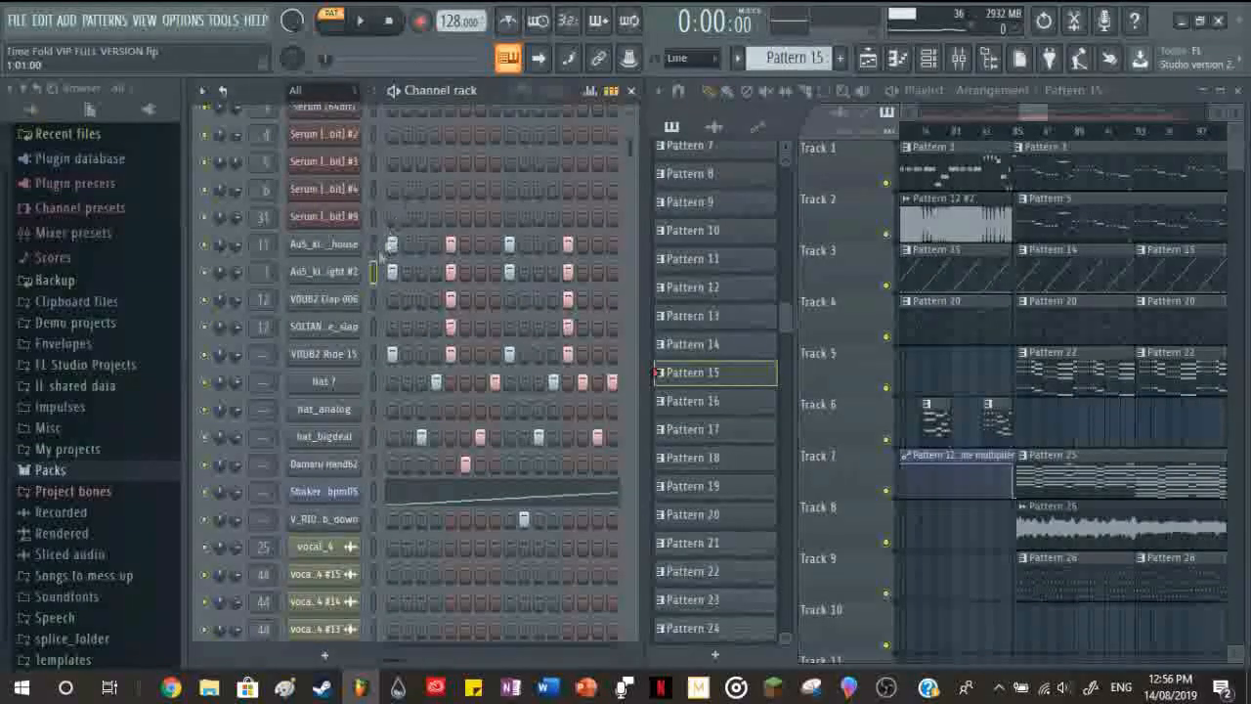
pyautogui.doubleClick(260, 272)
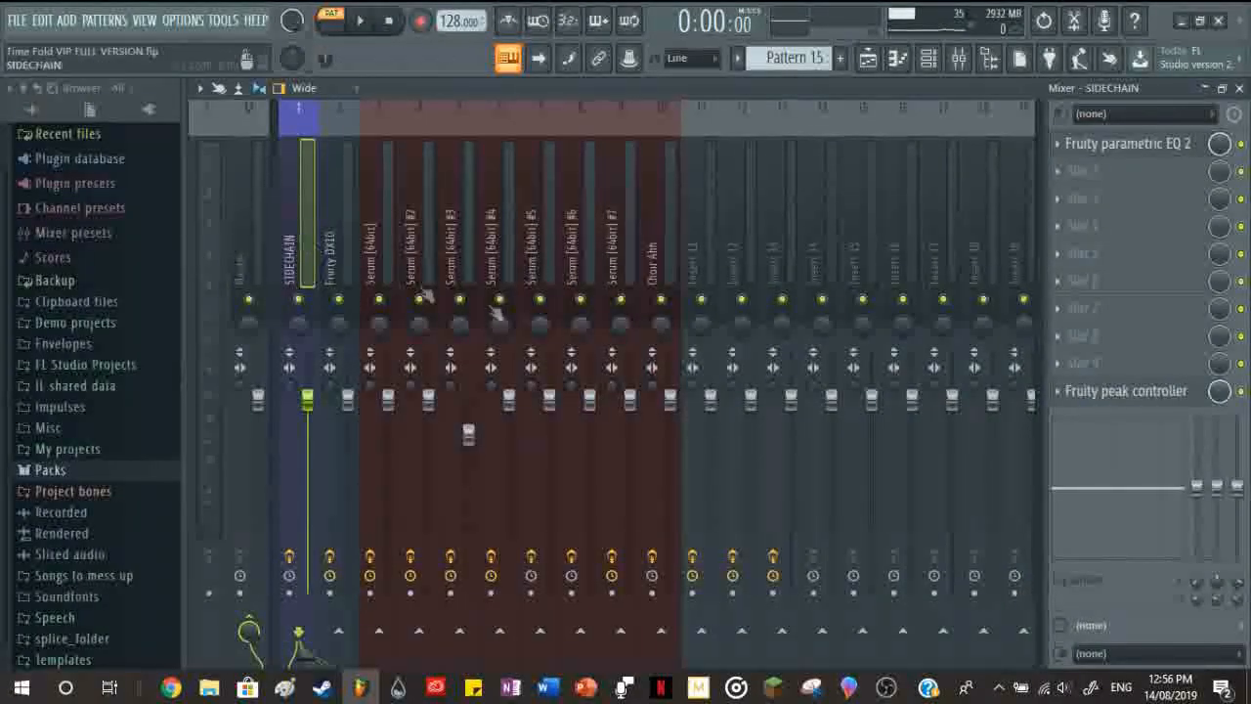
# Step: Examine the Fruity Peak Controller settings on the SIDECHAIN track, and close the plugin and the mixer
pyautogui.click(1129, 392)
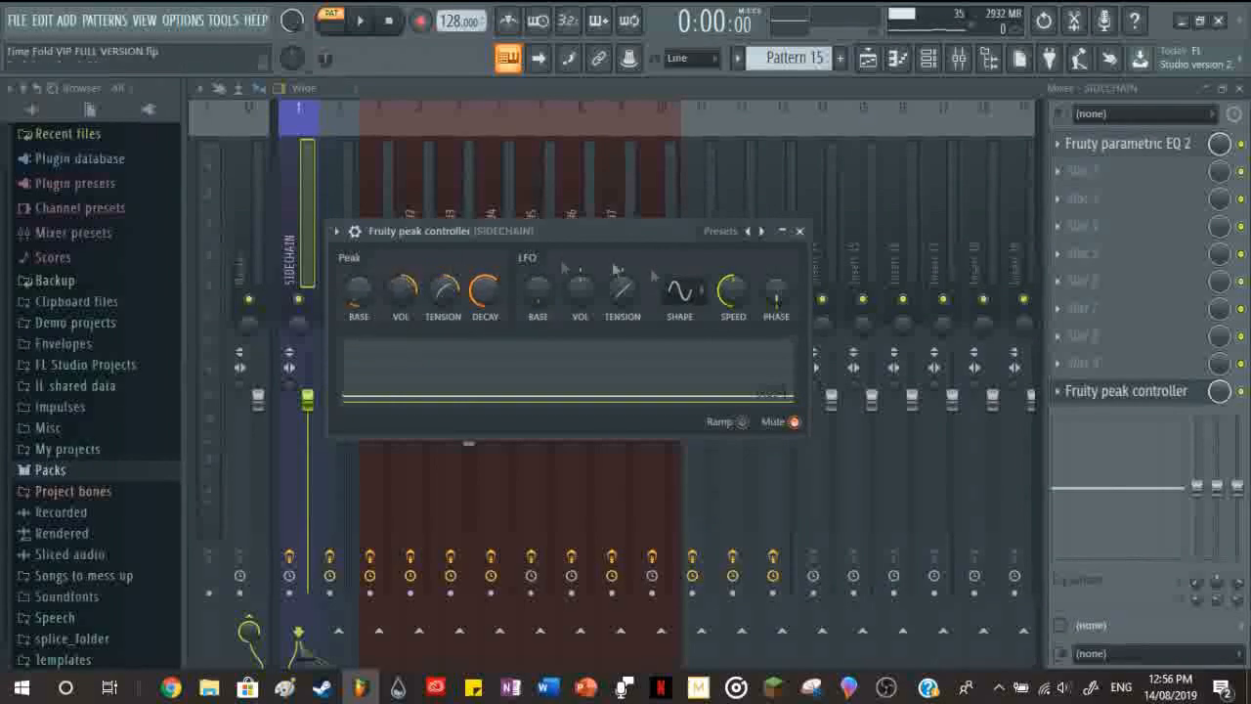
pyautogui.click(799, 231)
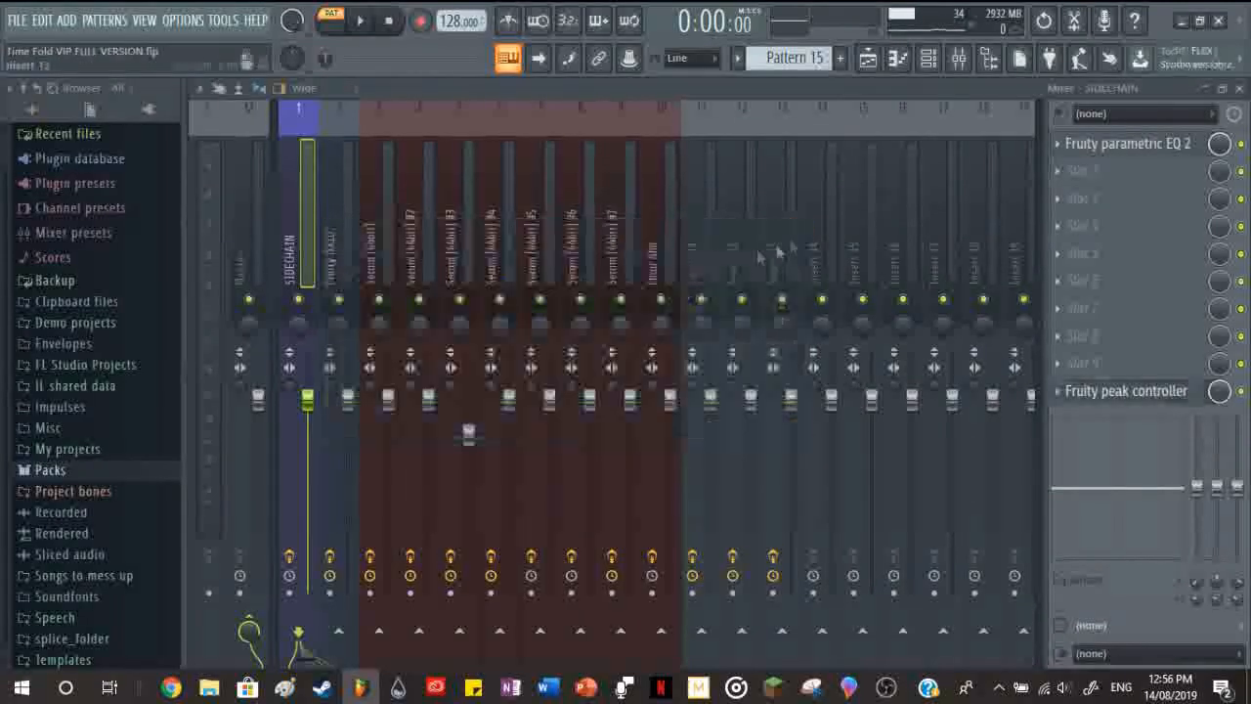
pyautogui.click(1239, 88)
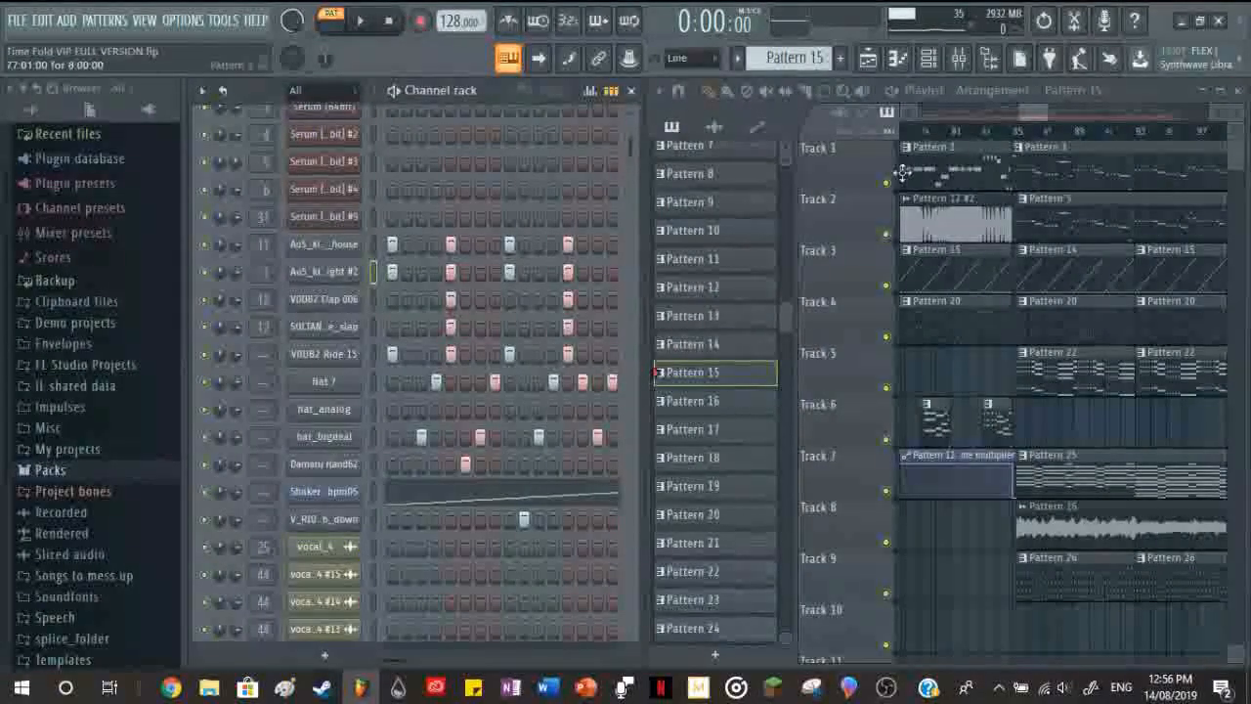
# Step: Select Pattern 1, view the Fruity DX10 notes in the piano roll, and close it
pyautogui.scroll(3, 469, 366)
pyautogui.click(393, 139)
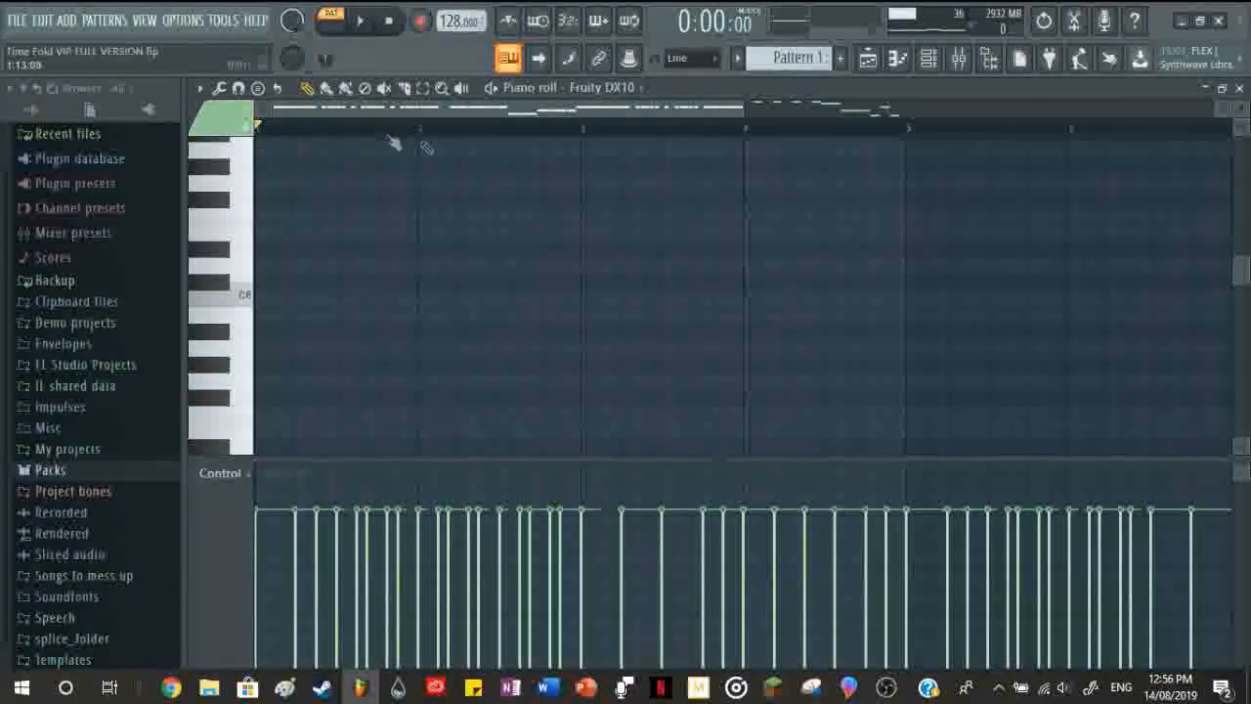
pyautogui.click(1240, 88)
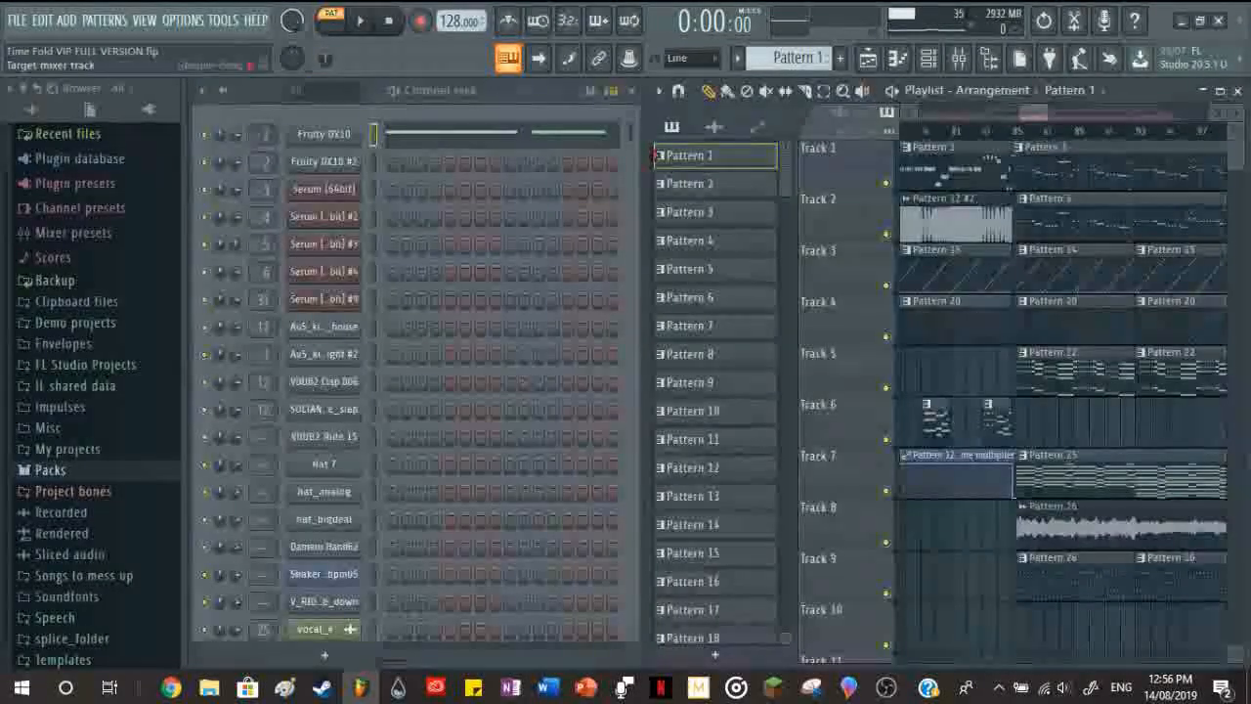
# Step: Open the Fruity Stereo Enhancer on the Fruity DX10 mixer track and bring up its volume knob's controller link settings
pyautogui.press('F9')
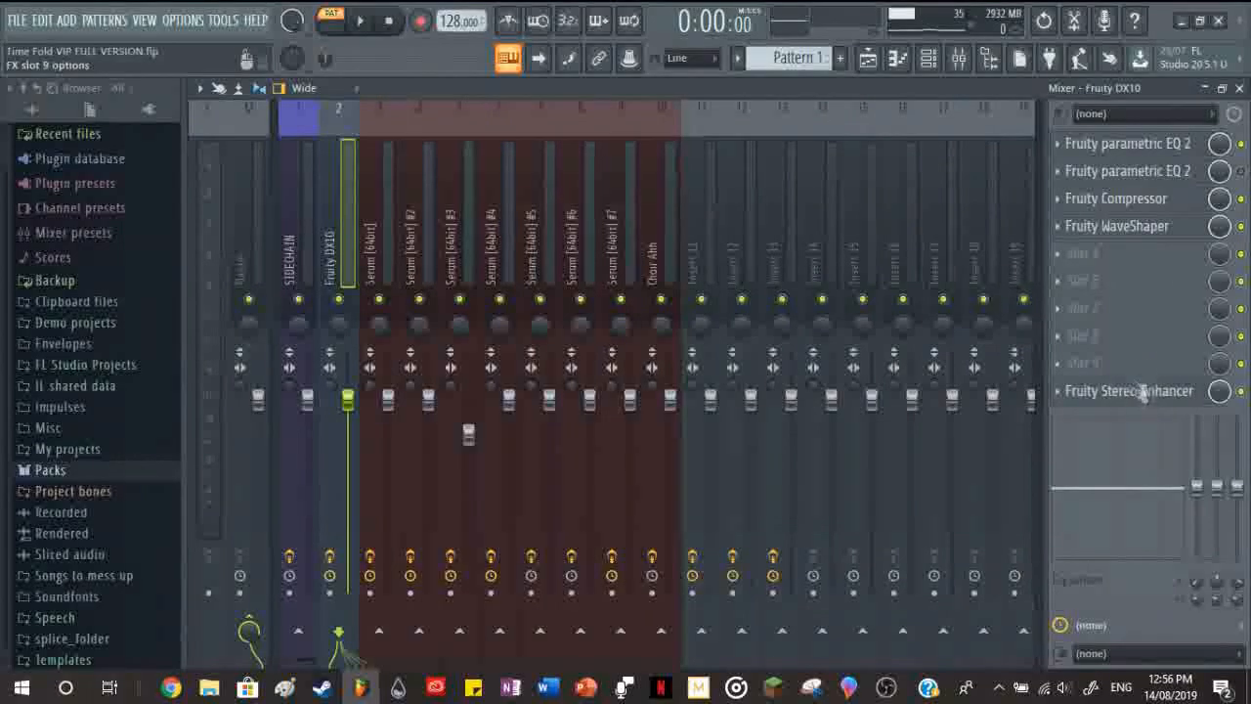
pyautogui.click(1065, 393)
pyautogui.rightClick(704, 420)
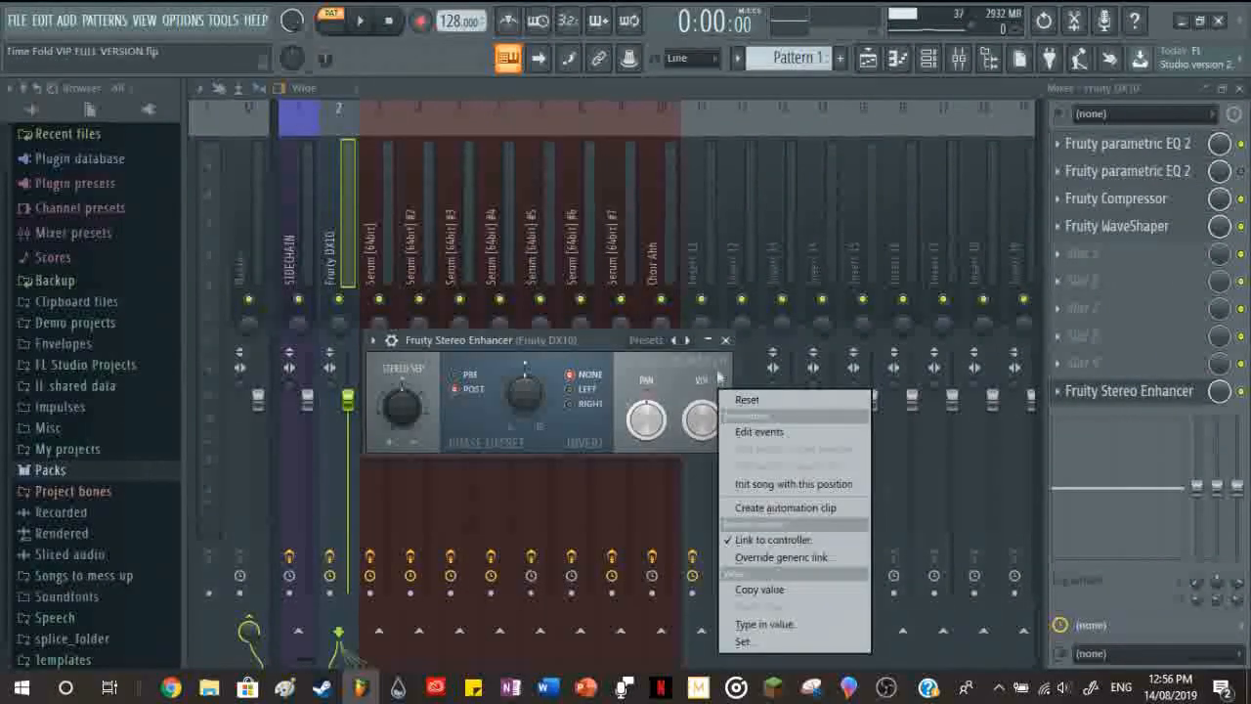
pyautogui.click(772, 540)
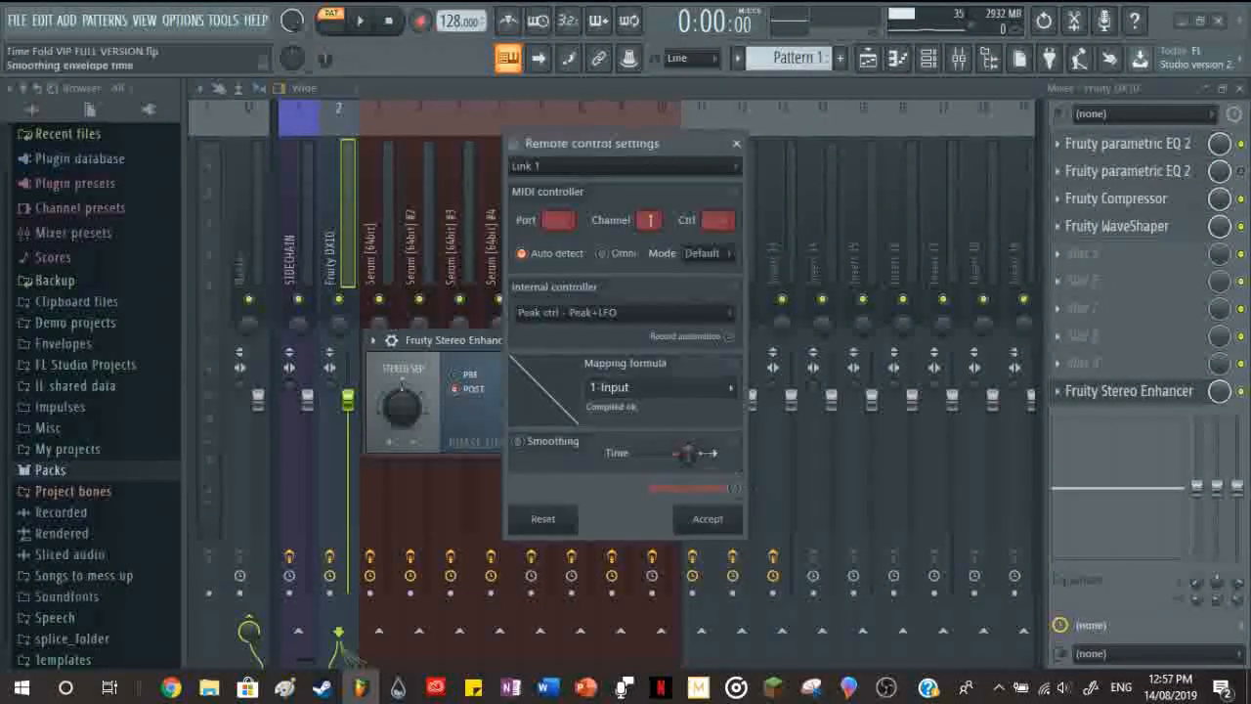
# Step: Link the volume knob to Peak ctrl - Peak+LFO with the Inverted mapping formula, accept, and close the plugin and mixer
pyautogui.click(653, 312)
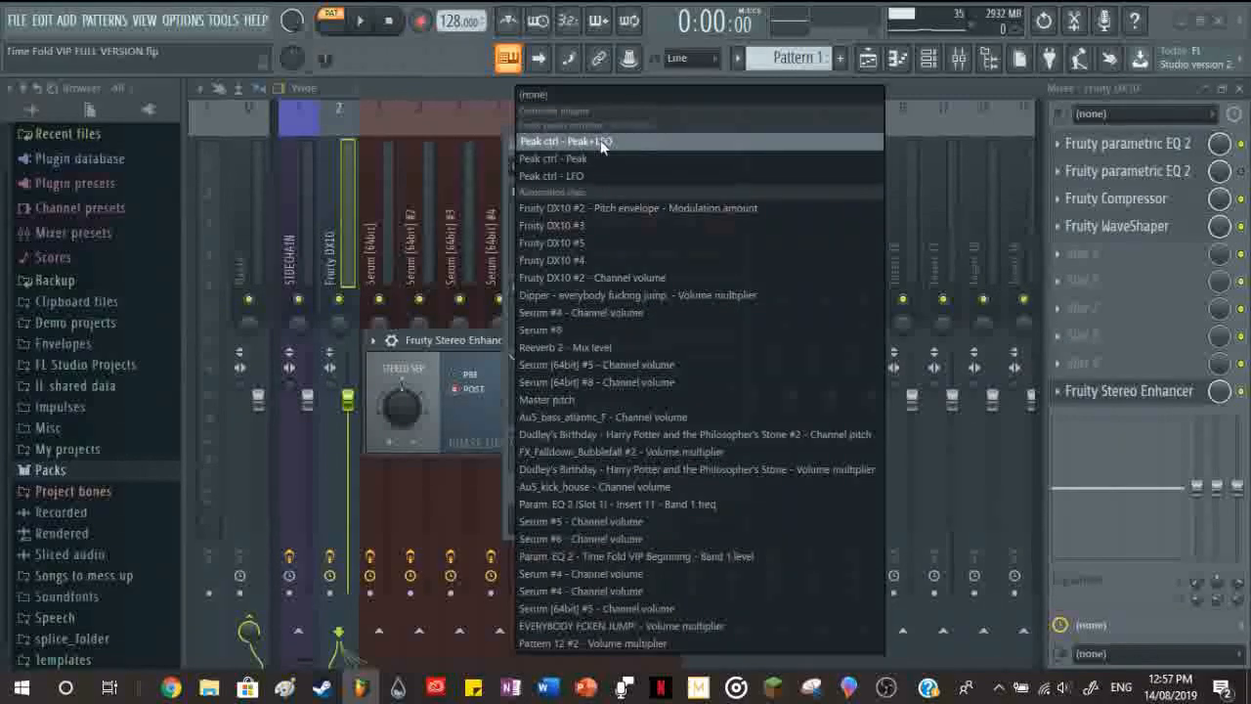
pyautogui.click(565, 142)
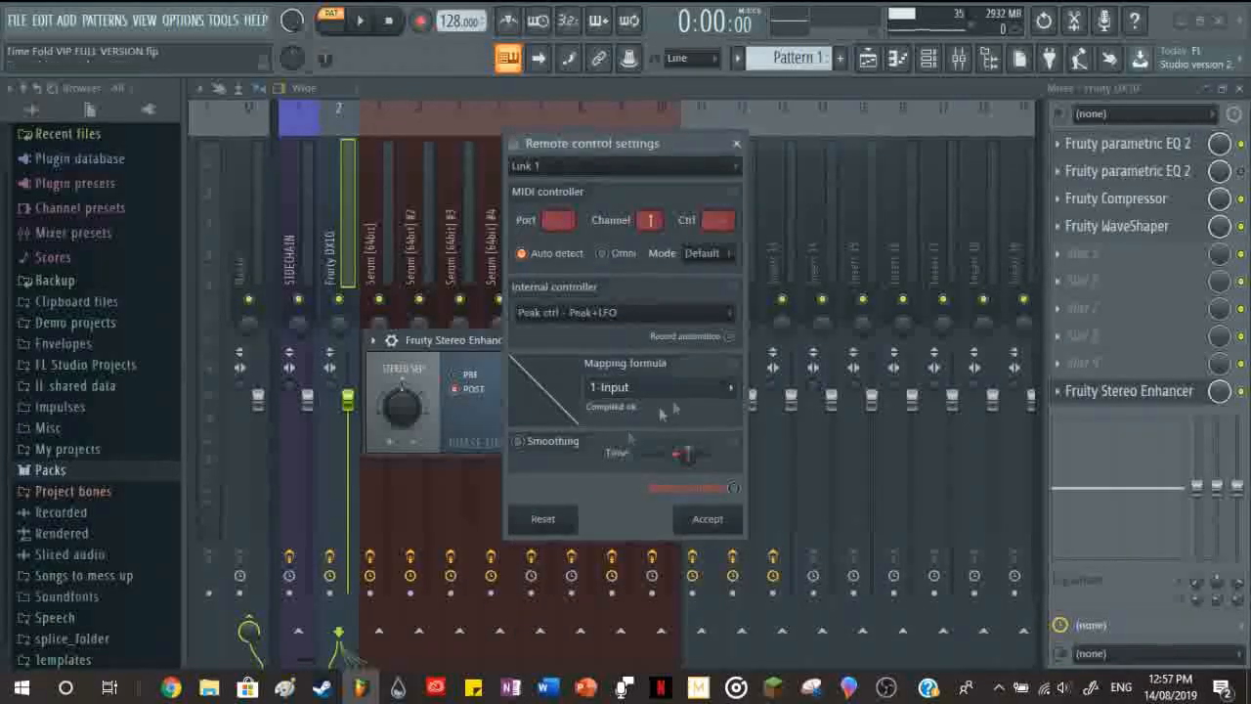
pyautogui.click(729, 385)
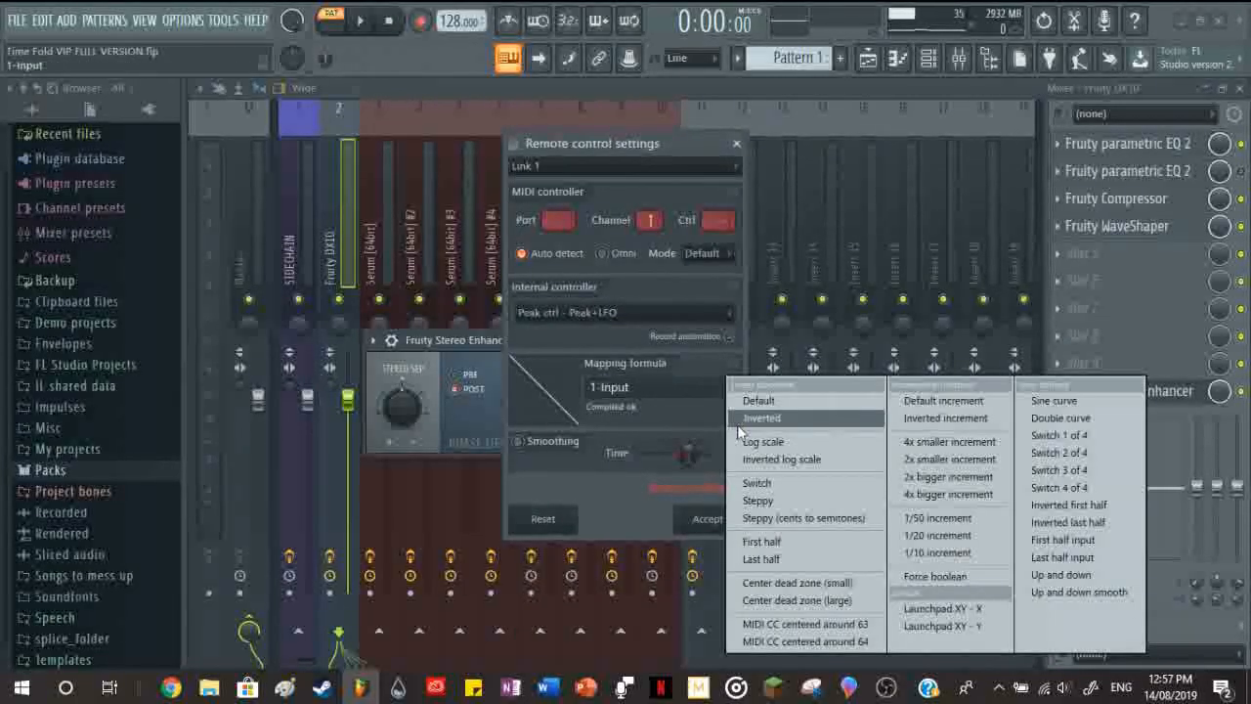
pyautogui.click(739, 420)
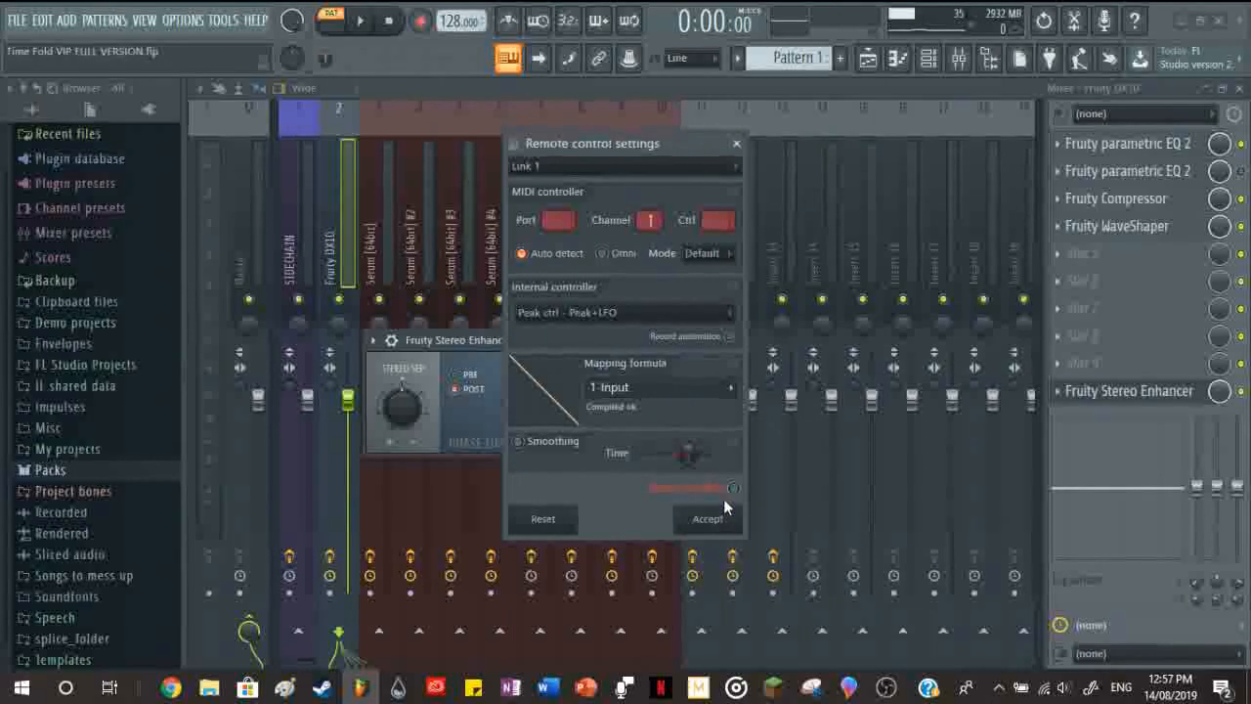
pyautogui.click(715, 521)
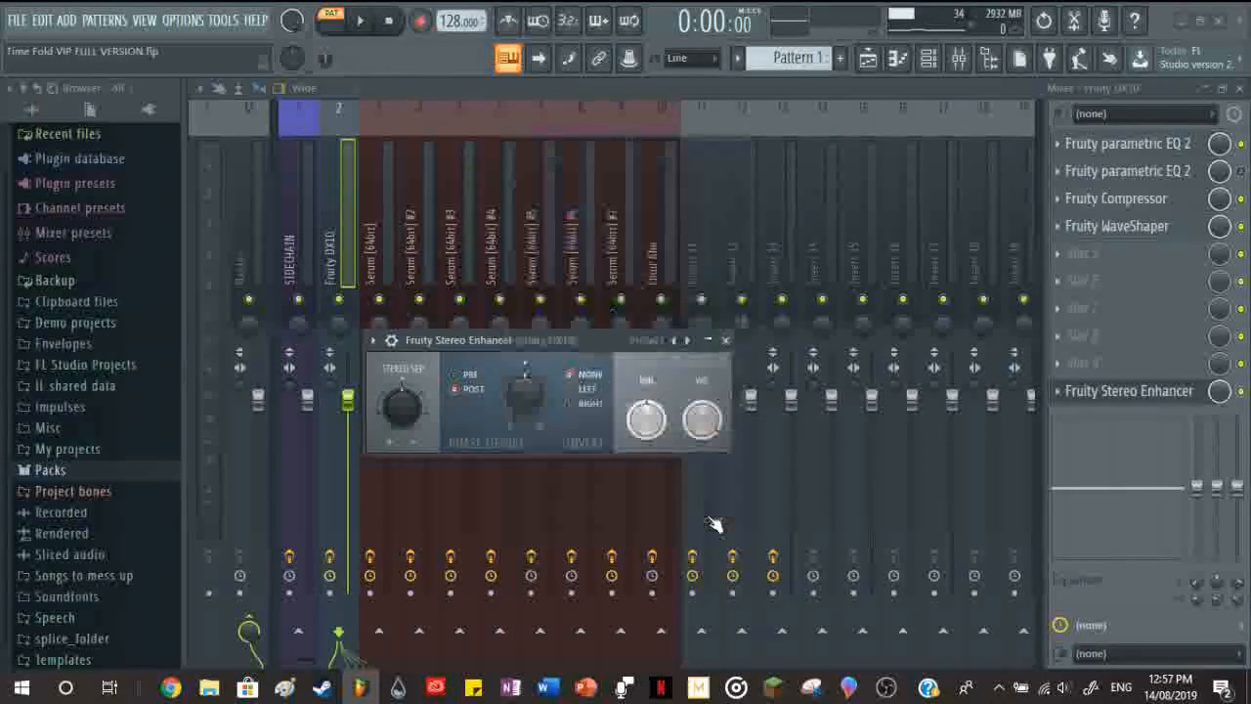
pyautogui.click(725, 339)
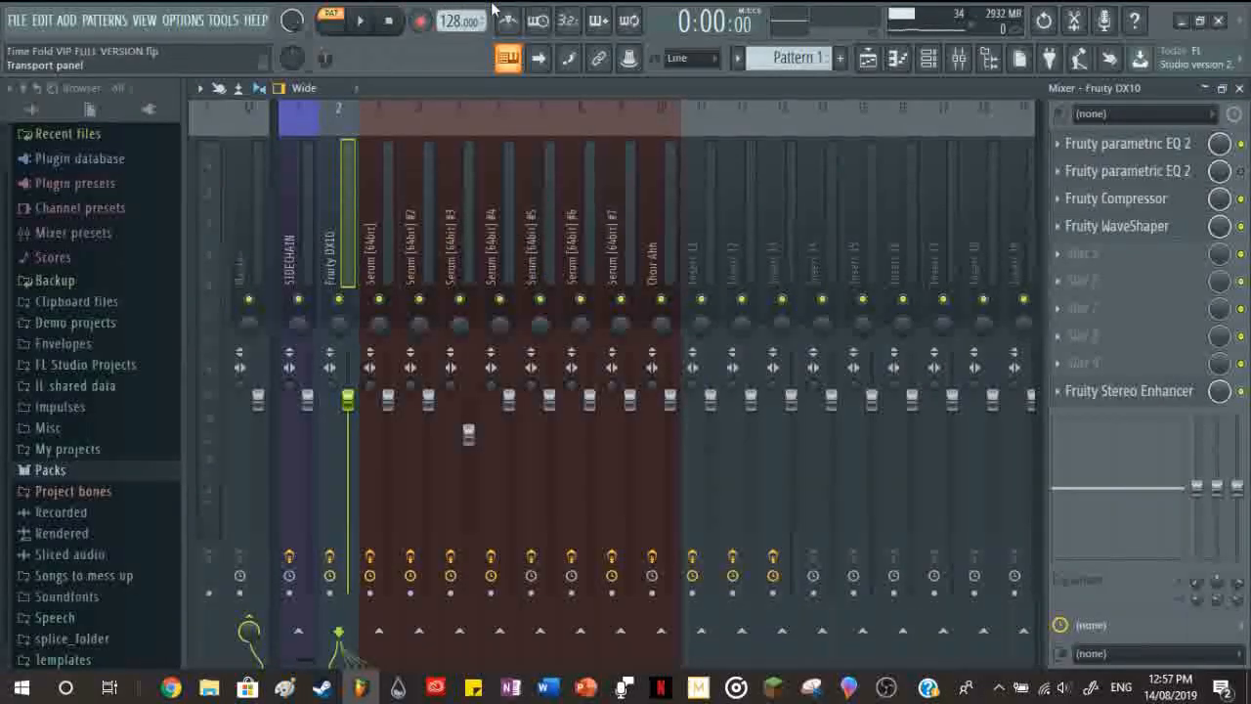
pyautogui.click(1239, 88)
# Step: Review the playlist arrangement around the Pattern 12 #2 clip and place the song playhead at bar 77
pyautogui.scroll(-3, 939, 285)
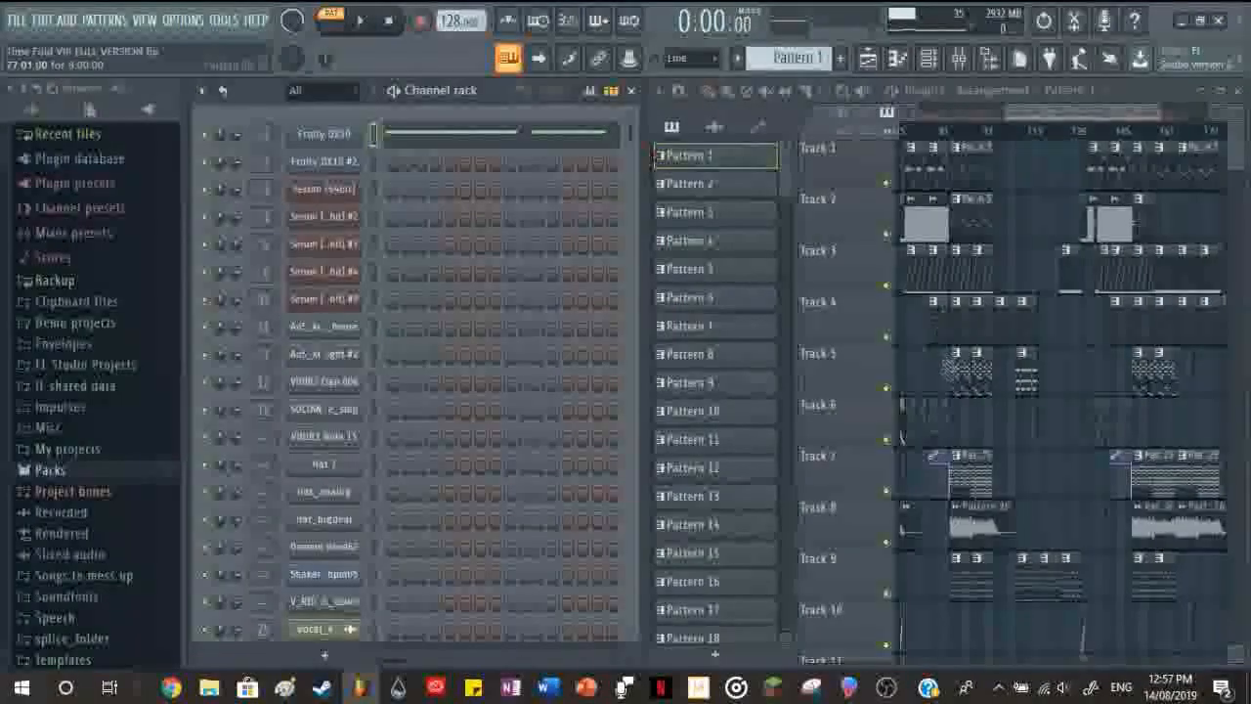
pyautogui.scroll(5, 919, 385)
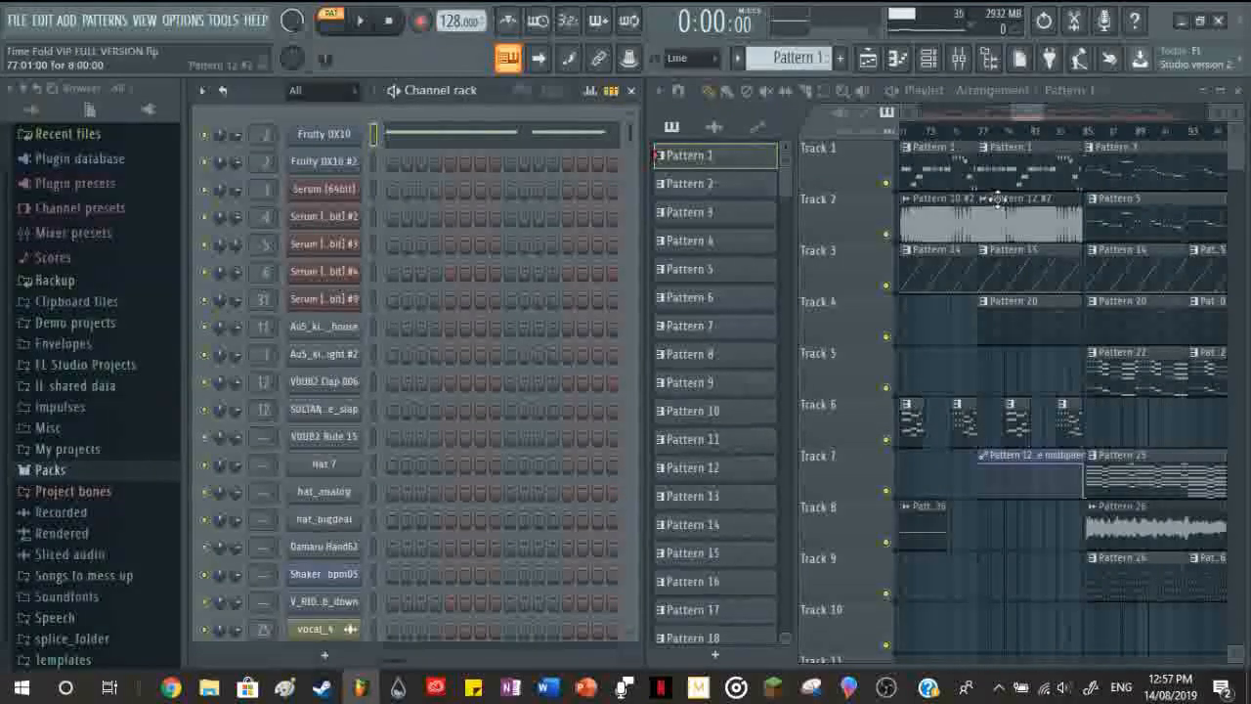
pyautogui.scroll(-3, 883, 301)
pyautogui.scroll(5, 887, 305)
pyautogui.scroll(-4, 928, 322)
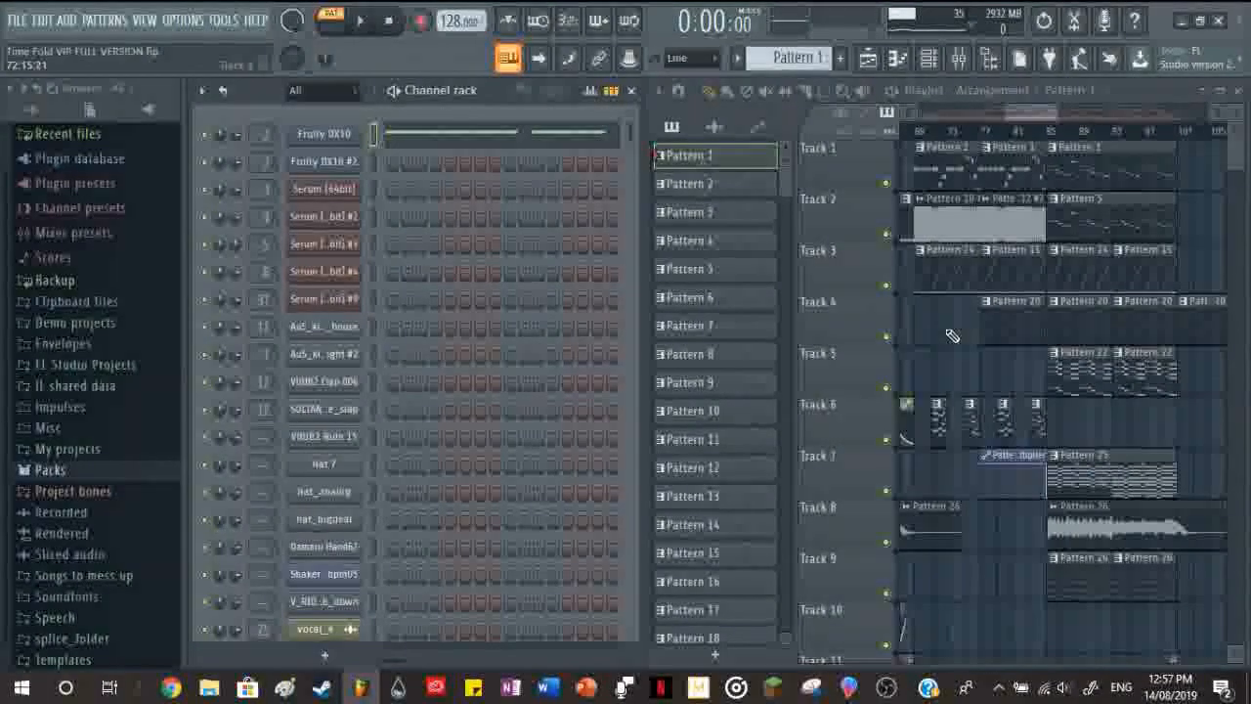
pyautogui.click(982, 130)
pyautogui.scroll(3, 1027, 159)
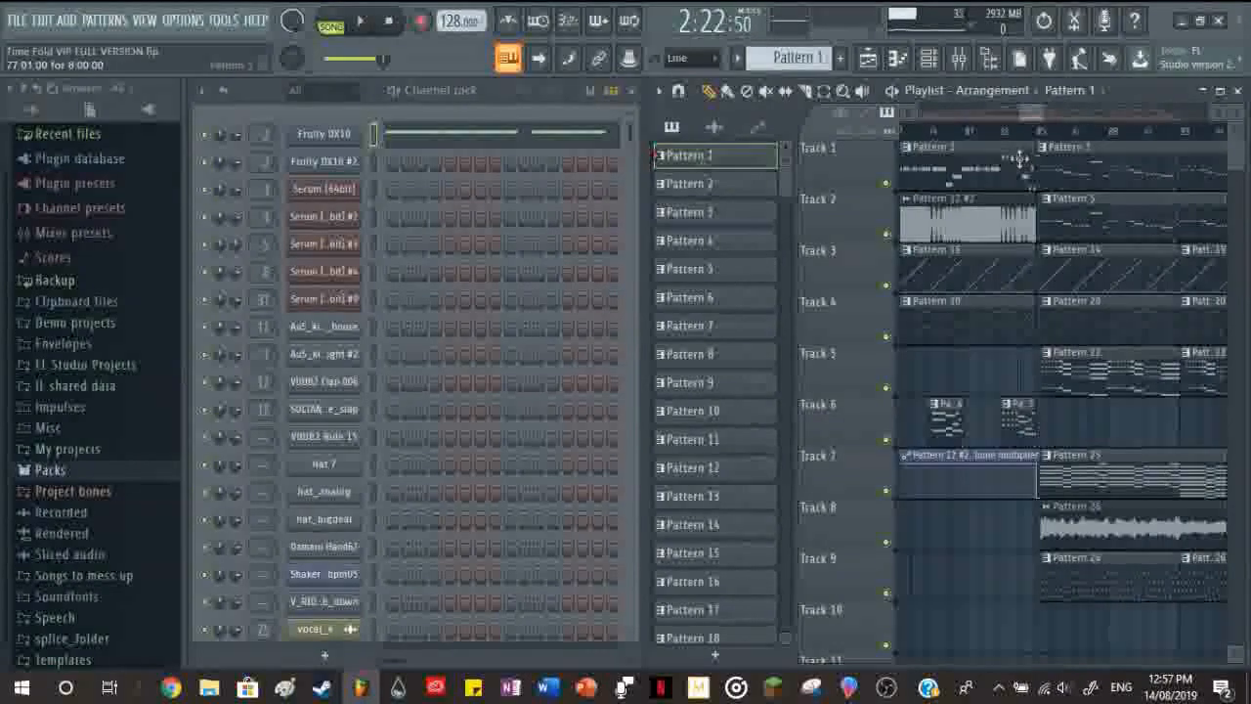
# Step: Move the song playhead to bar 80 and look over the clips around the Pattern 12 #2 section
pyautogui.click(1037, 130)
pyautogui.scroll(4, 1037, 276)
pyautogui.scroll(-5, 957, 327)
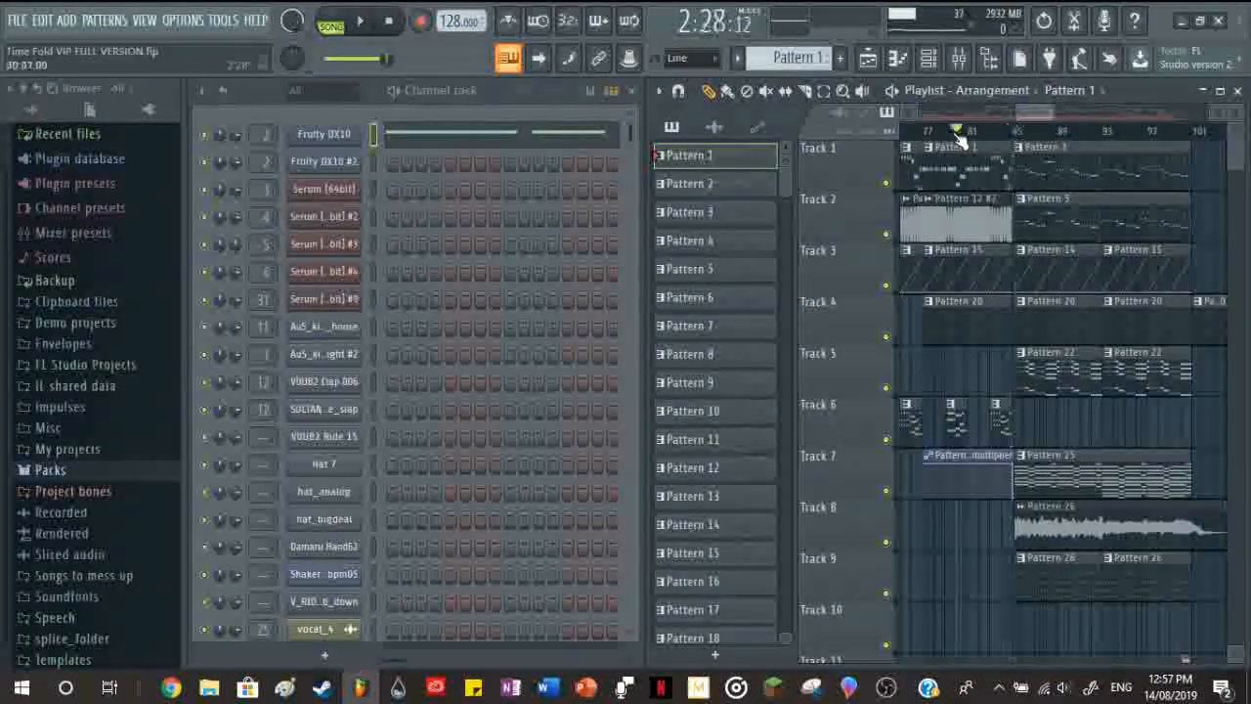
pyautogui.click(957, 131)
pyautogui.scroll(5, 949, 316)
pyautogui.scroll(-4, 963, 338)
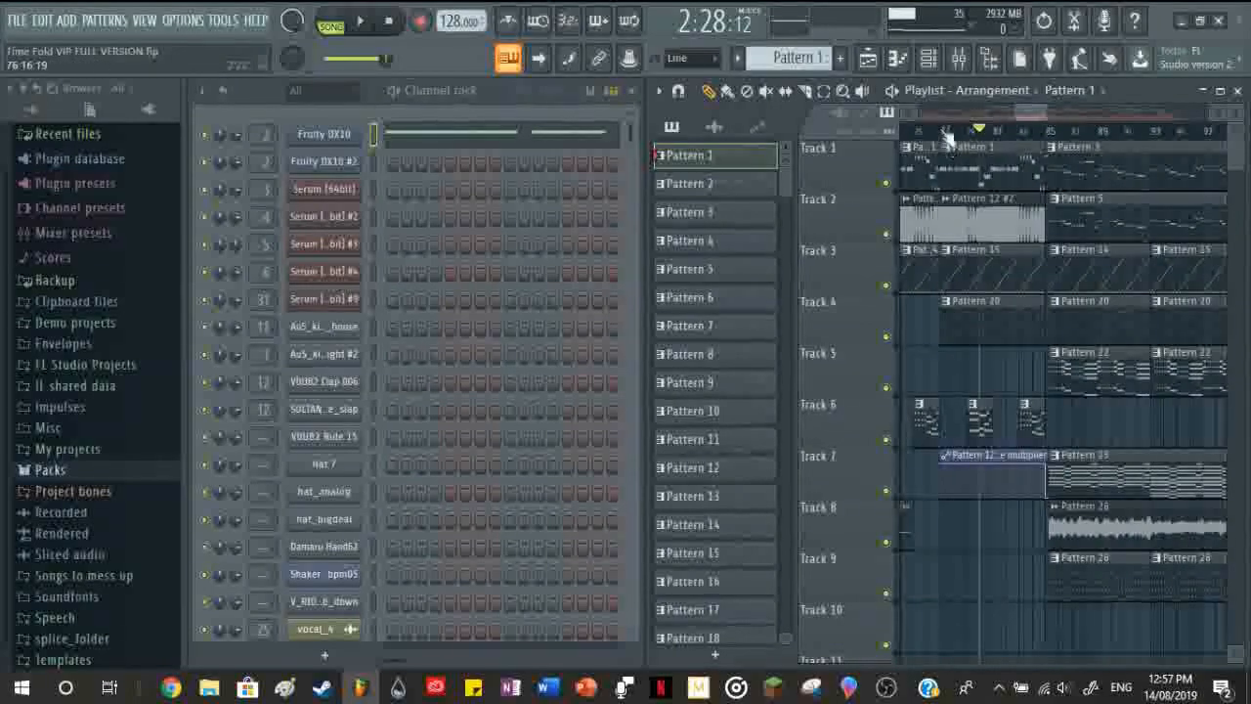
# Step: Select the Pattern 34 clip on Track 6 and find the Serum #4 channel that holds its notes
pyautogui.scroll(3, 969, 340)
pyautogui.click(1003, 455)
pyautogui.click(1005, 431)
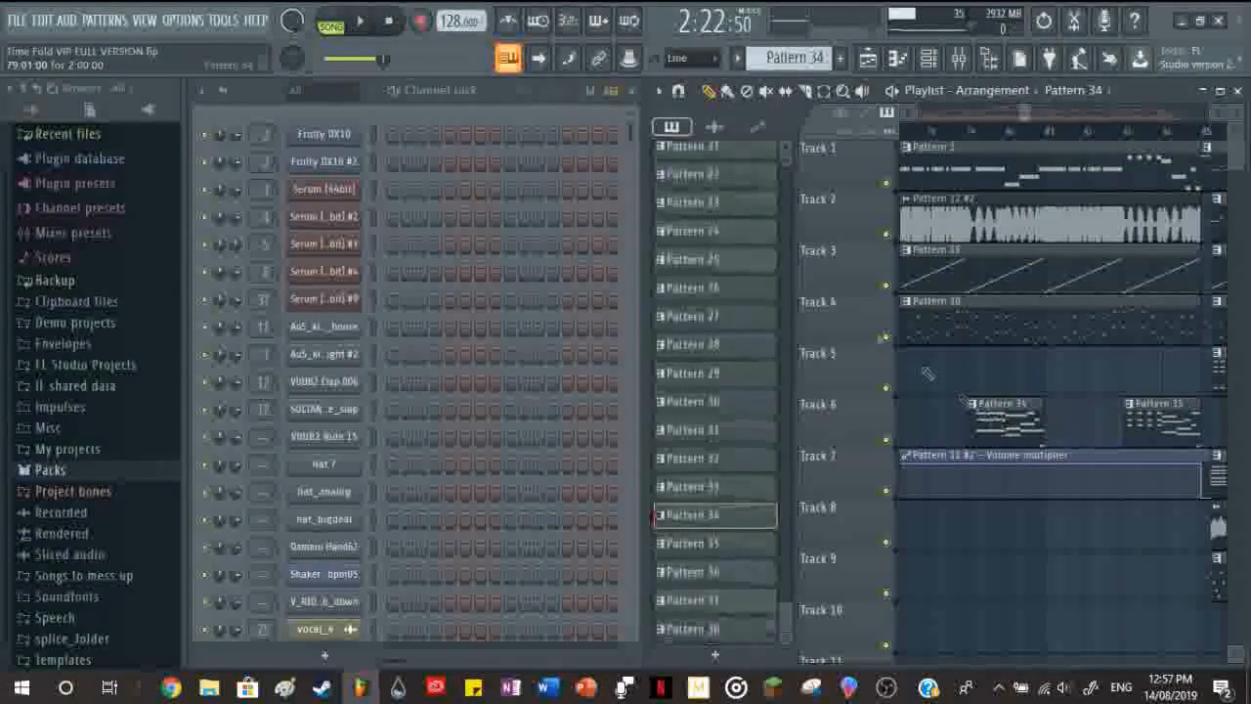
pyautogui.scroll(-10, 488, 474)
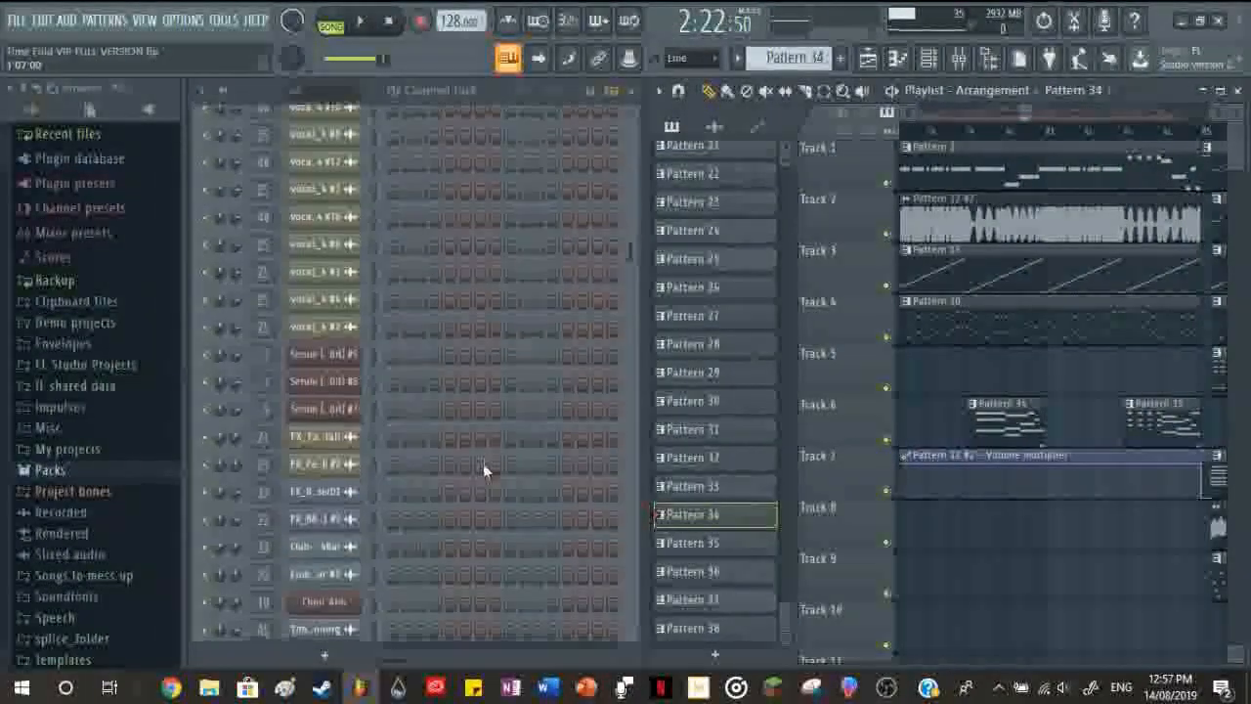
pyautogui.scroll(3, 479, 474)
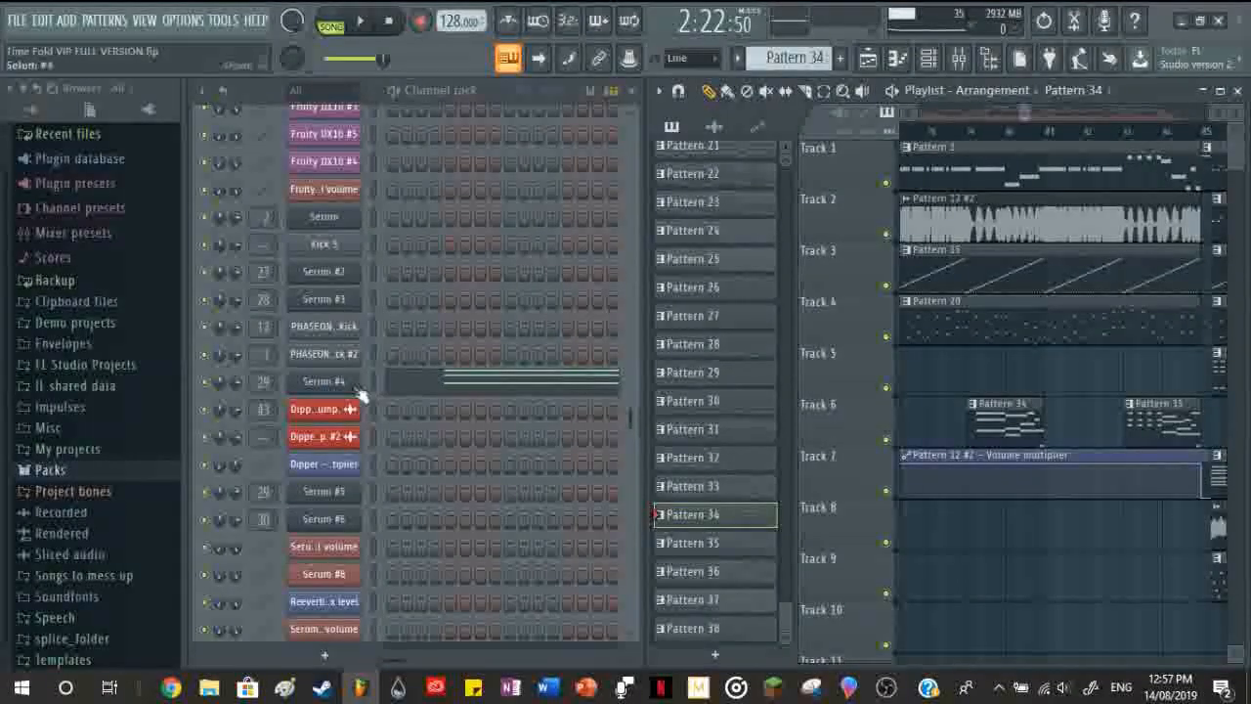
pyautogui.scroll(-5, 1041, 403)
pyautogui.scroll(2, 1041, 404)
# Step: Select the Pattern 20 clip on Track 4 and play that pattern on its own
pyautogui.click(1037, 311)
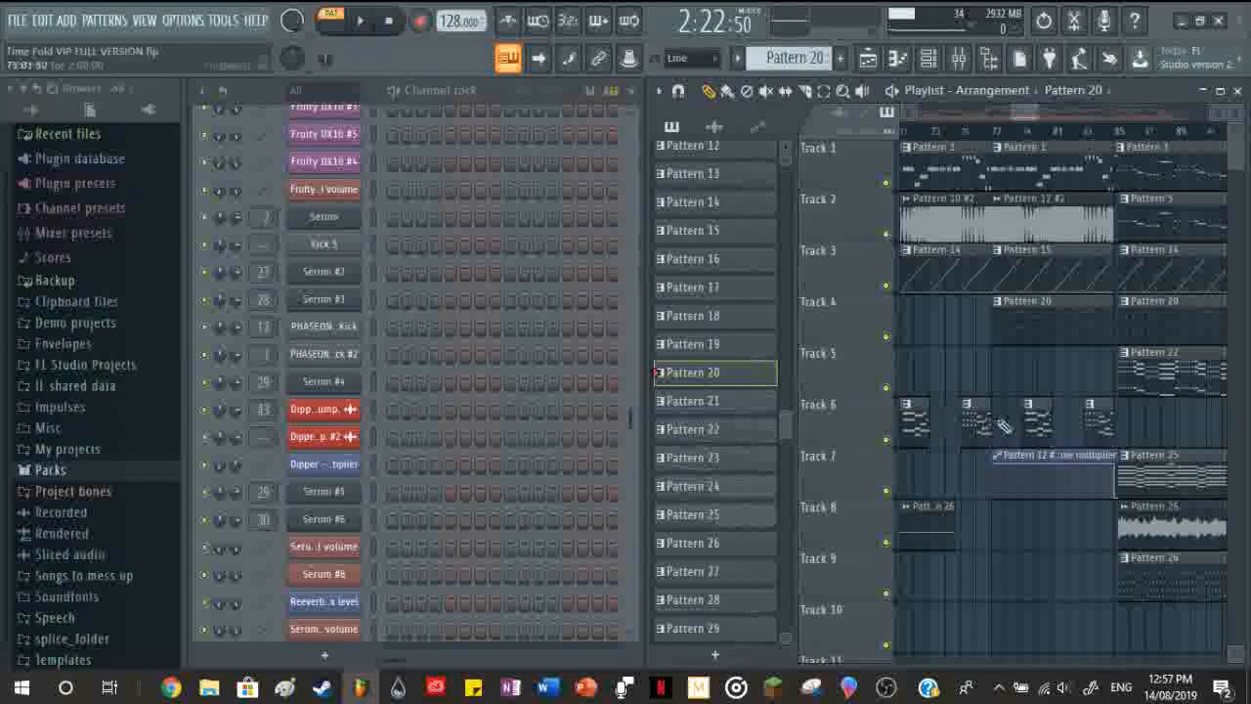
pyautogui.press('space')
pyautogui.scroll(-5, 1065, 418)
pyautogui.scroll(5, 1065, 418)
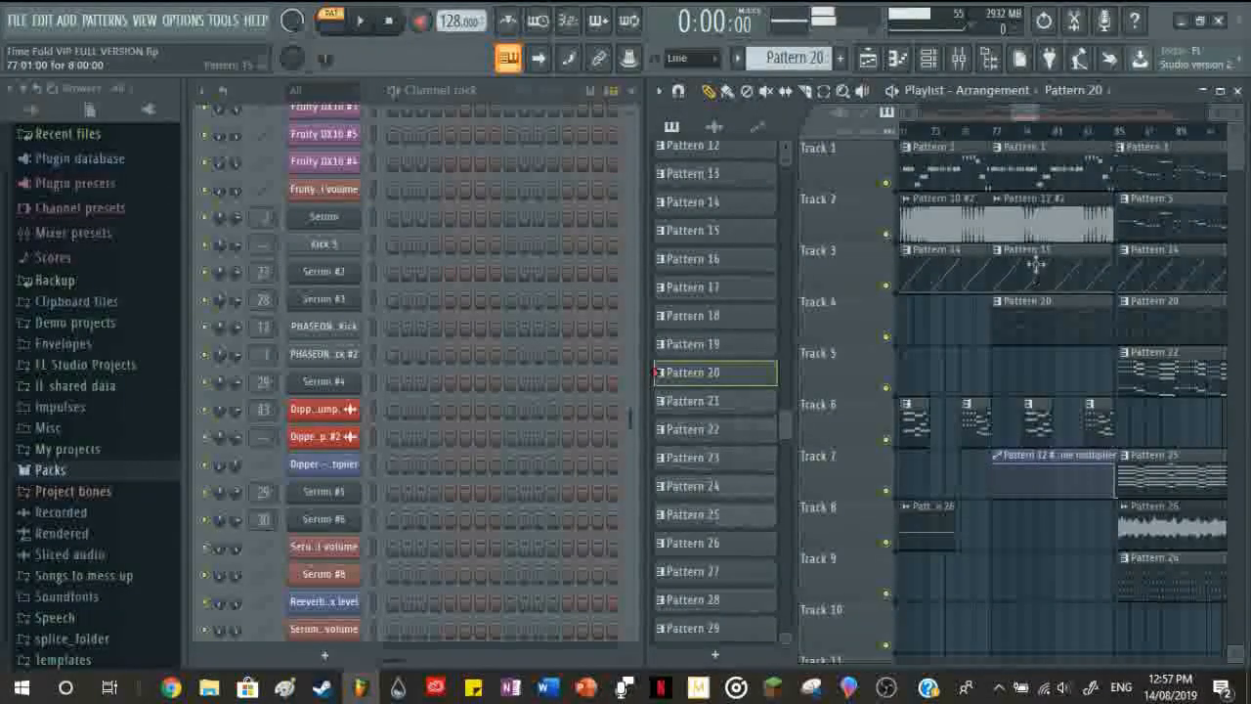
# Step: Play the song from bar 77 and look over the clips stacked in that section
pyautogui.click(999, 137)
pyautogui.scroll(-1, 1021, 451)
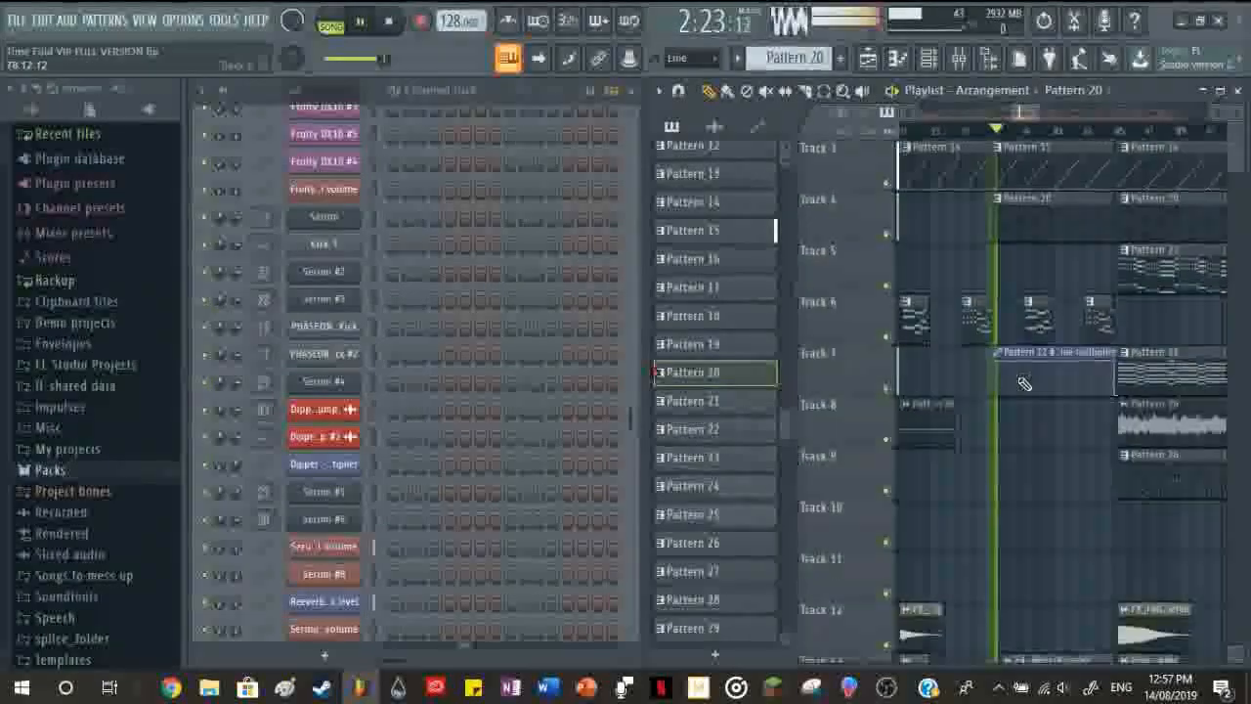
pyautogui.scroll(-4, 1021, 452)
pyautogui.scroll(2, 1021, 452)
pyautogui.scroll(4, 1021, 451)
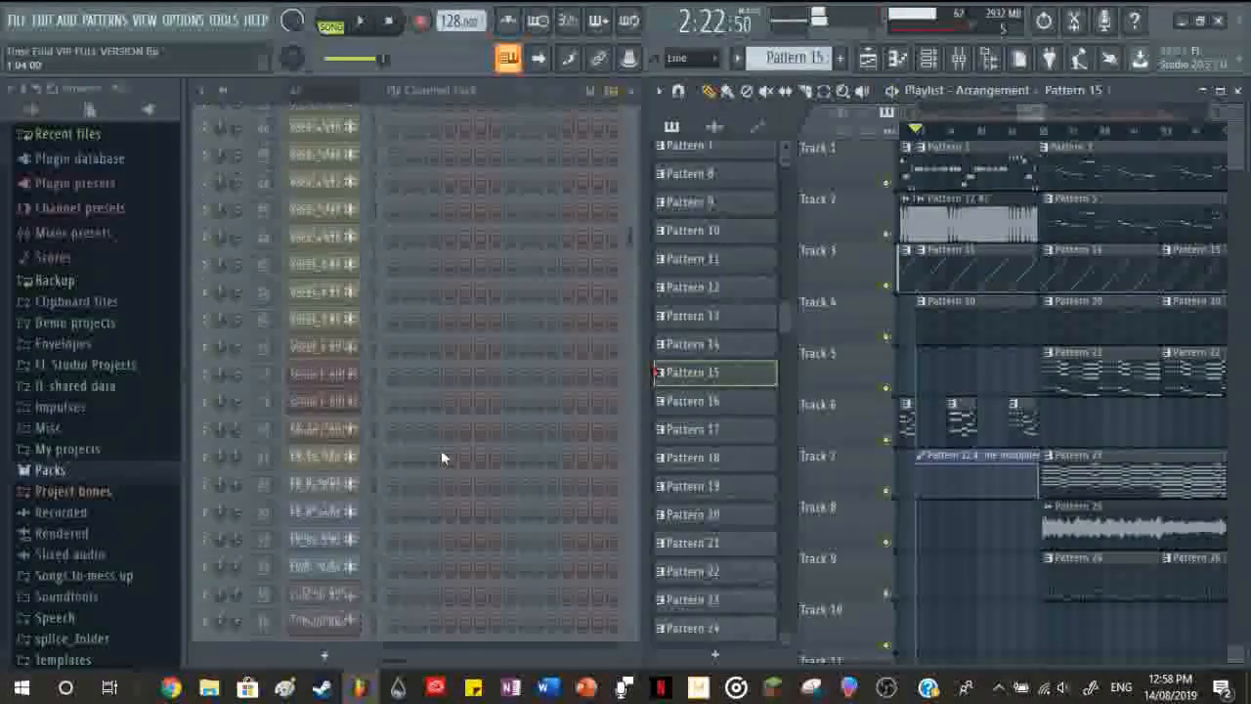
# Step: Inspect the Pattern 15 drum channels, including the Shaker-Large_Israel-122bpm05 slicer, and close its window
pyautogui.scroll(10, 442, 457)
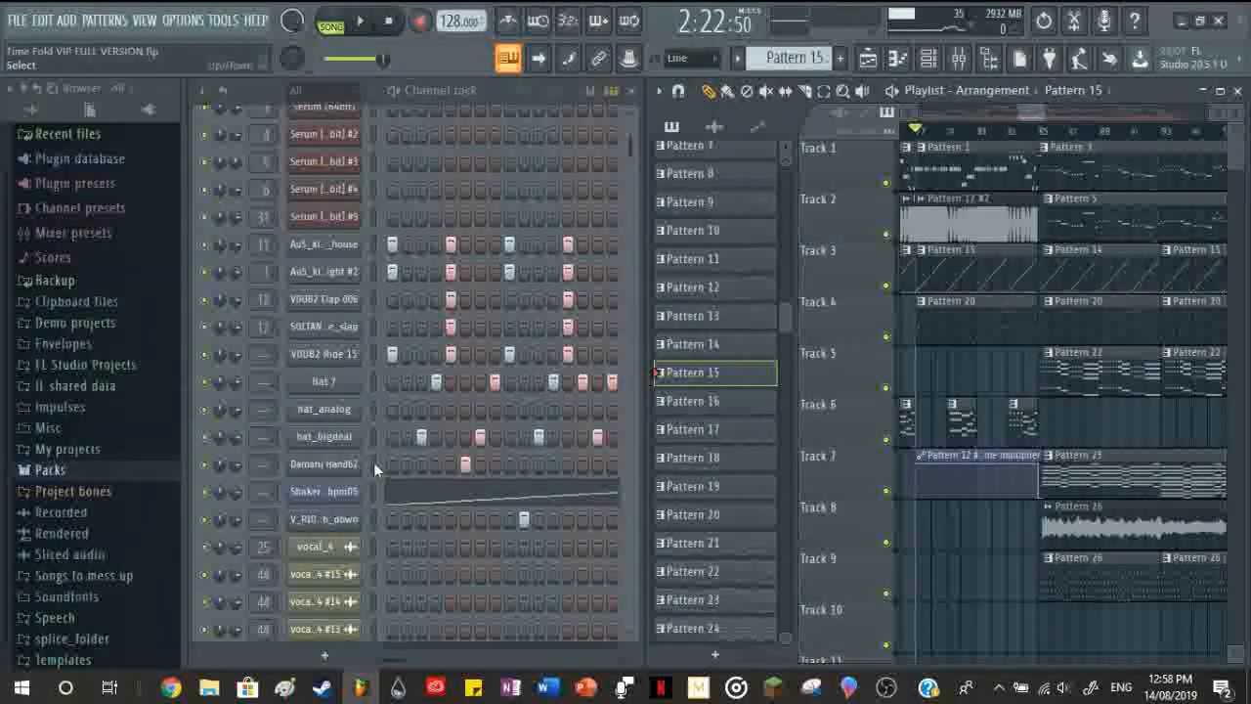
pyautogui.click(340, 494)
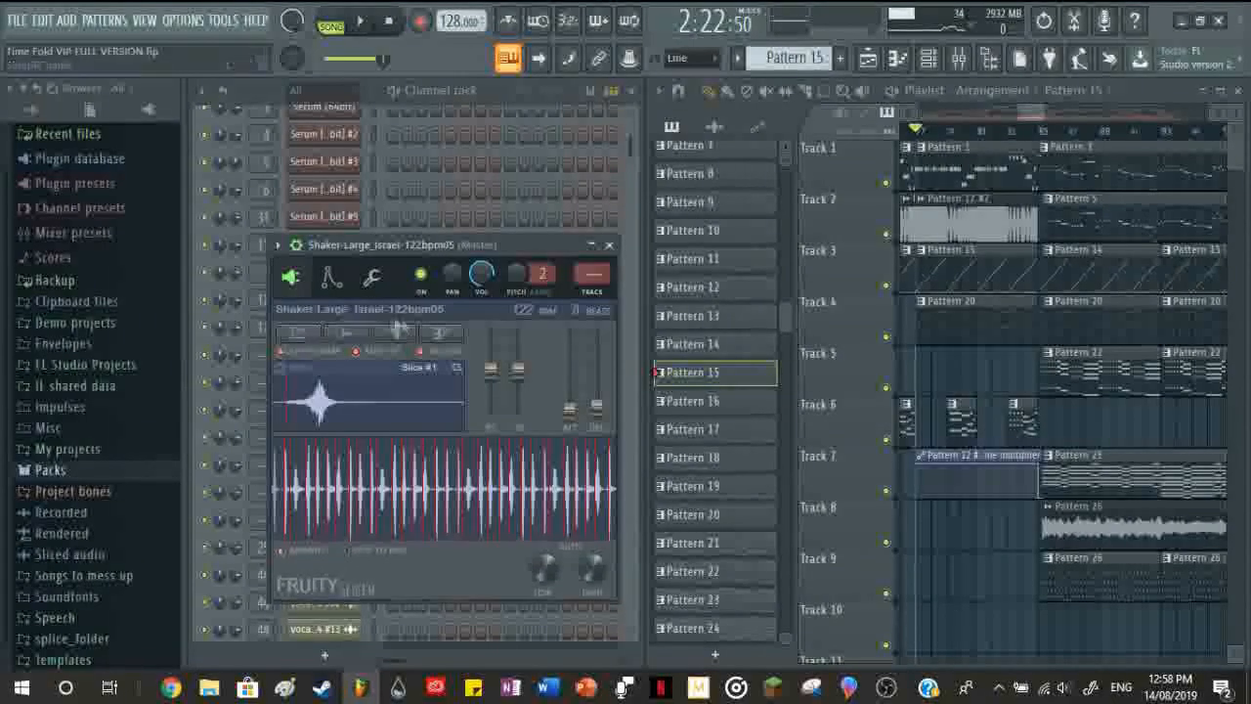
pyautogui.click(609, 246)
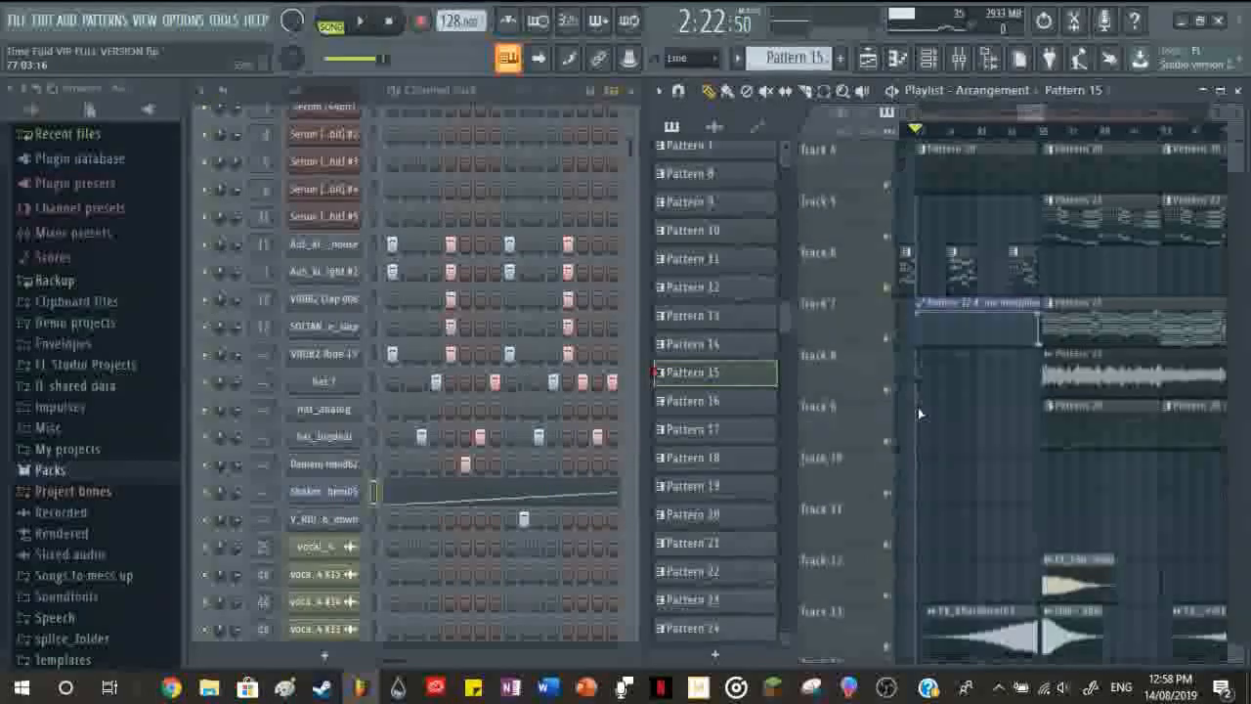
# Step: Move the song playhead to bar 85 and play the transition into the next section
pyautogui.scroll(-3, 942, 399)
pyautogui.scroll(3, 946, 401)
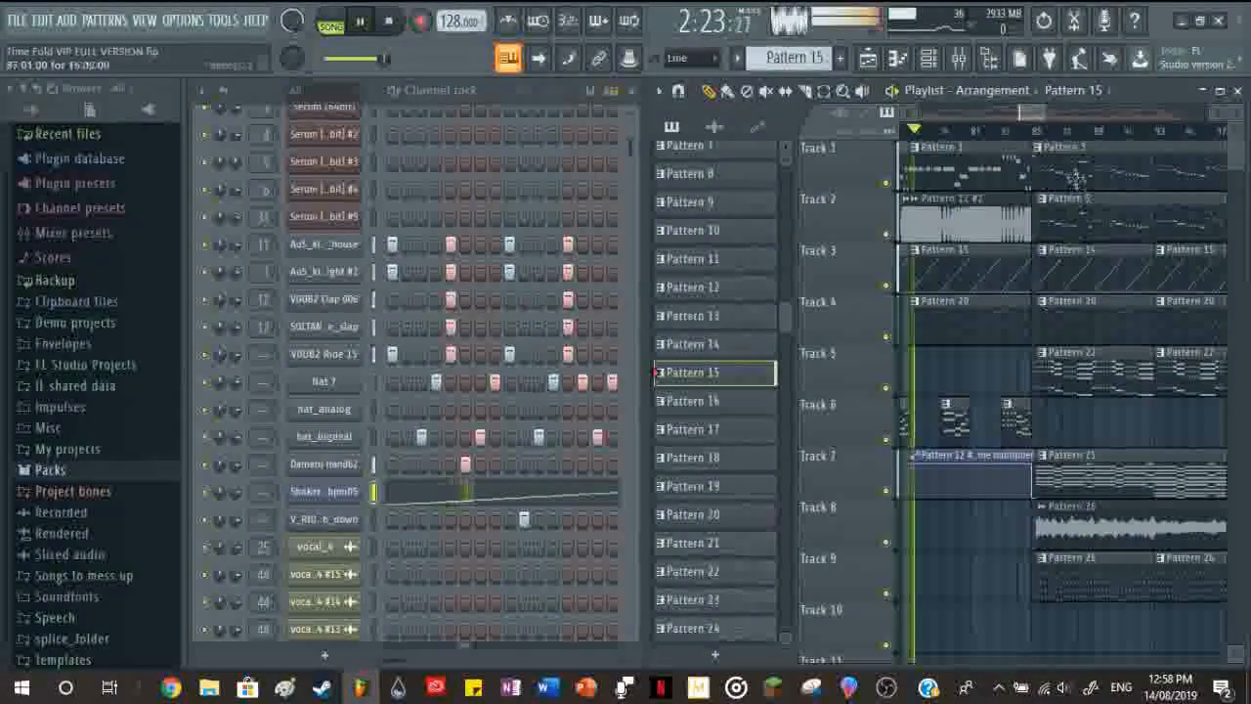
pyautogui.click(1007, 139)
pyautogui.press('space')
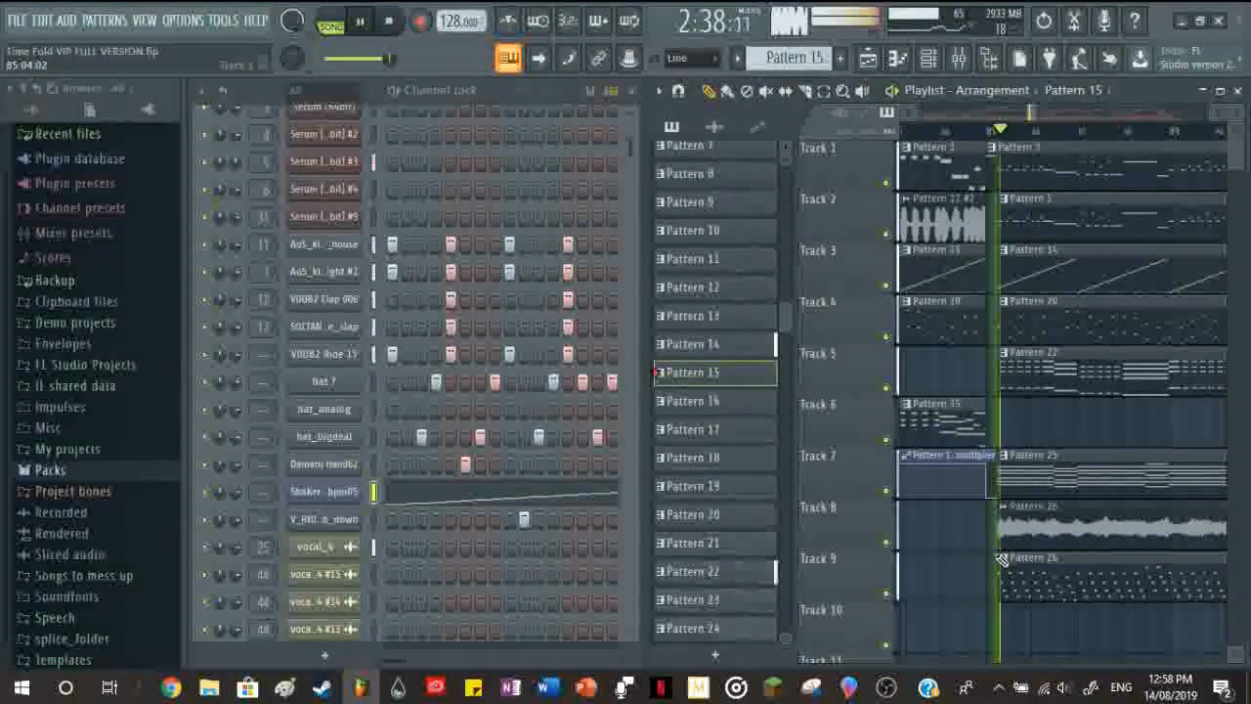
# Step: Look through the effect, vocal and automation tracks around bar 85 and play Pattern 3 on its own
pyautogui.scroll(-9, 987, 516)
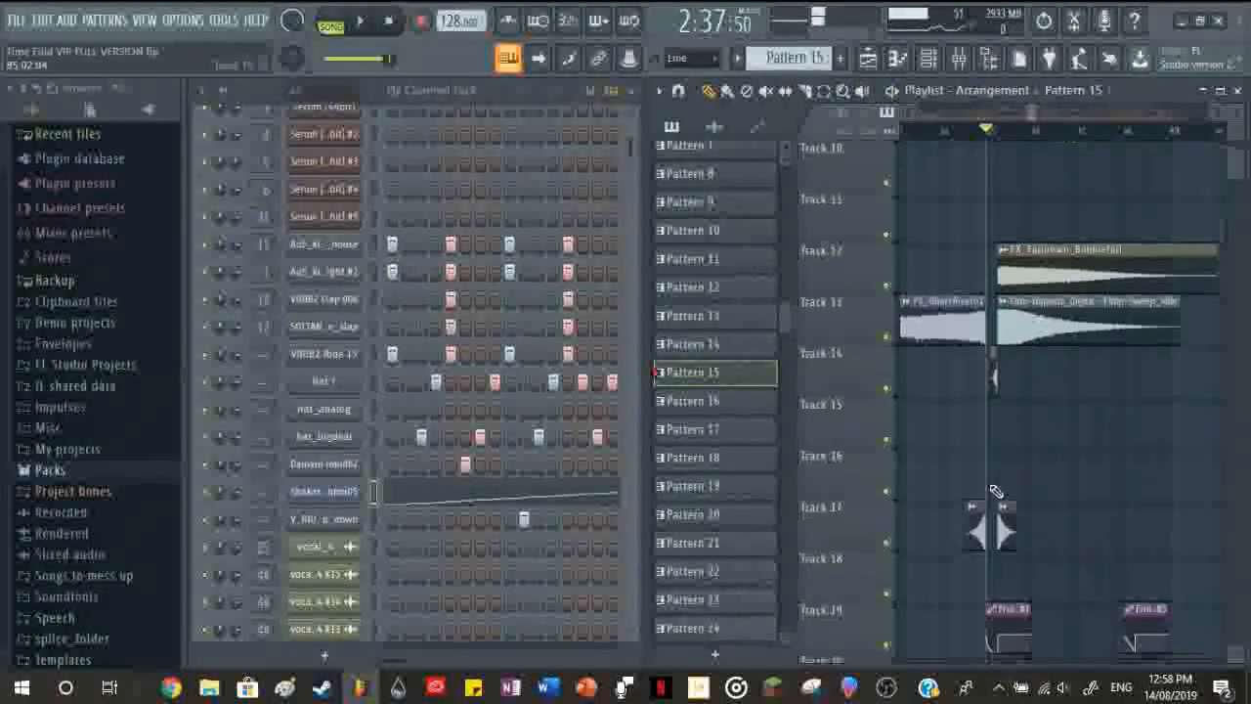
pyautogui.scroll(-9, 987, 489)
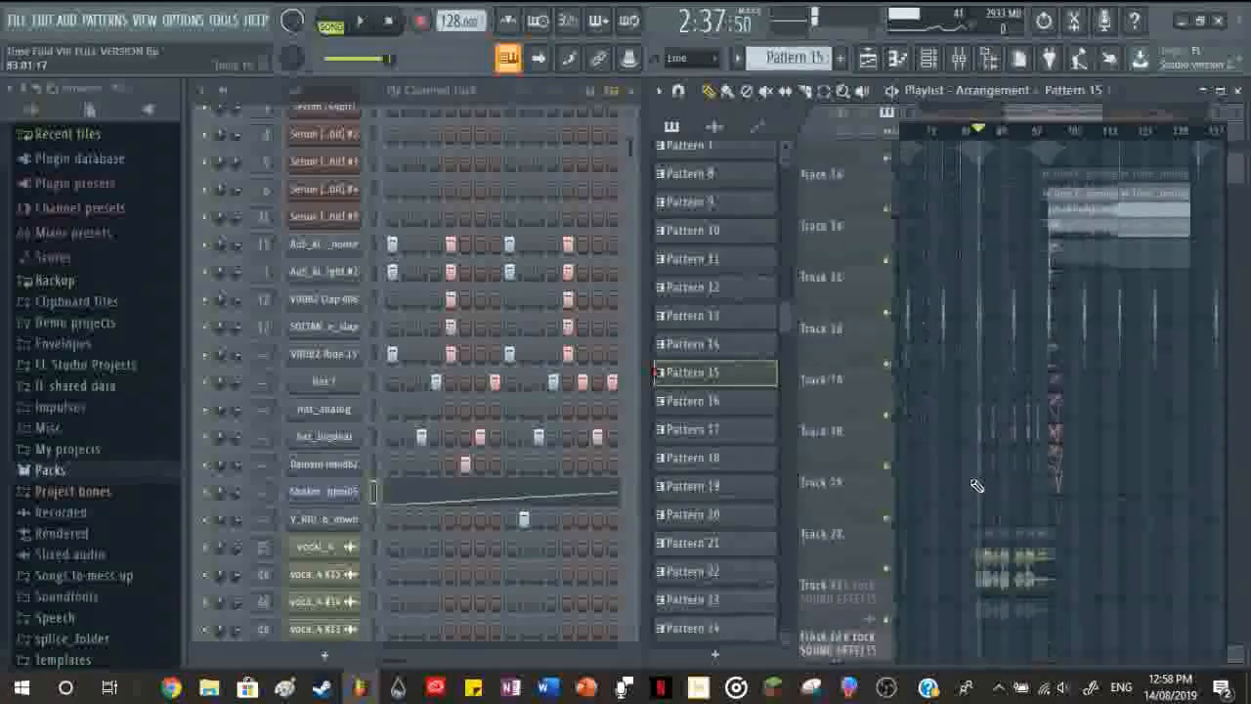
pyautogui.scroll(8, 1011, 403)
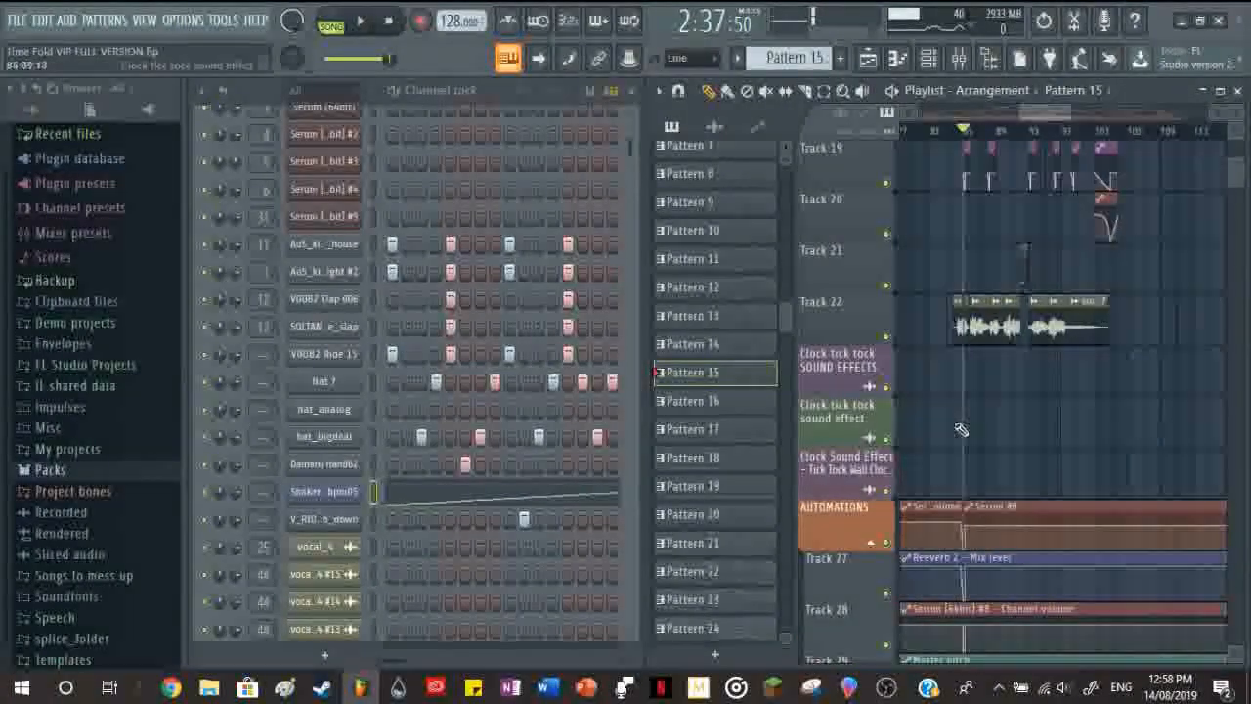
pyautogui.scroll(10, 963, 475)
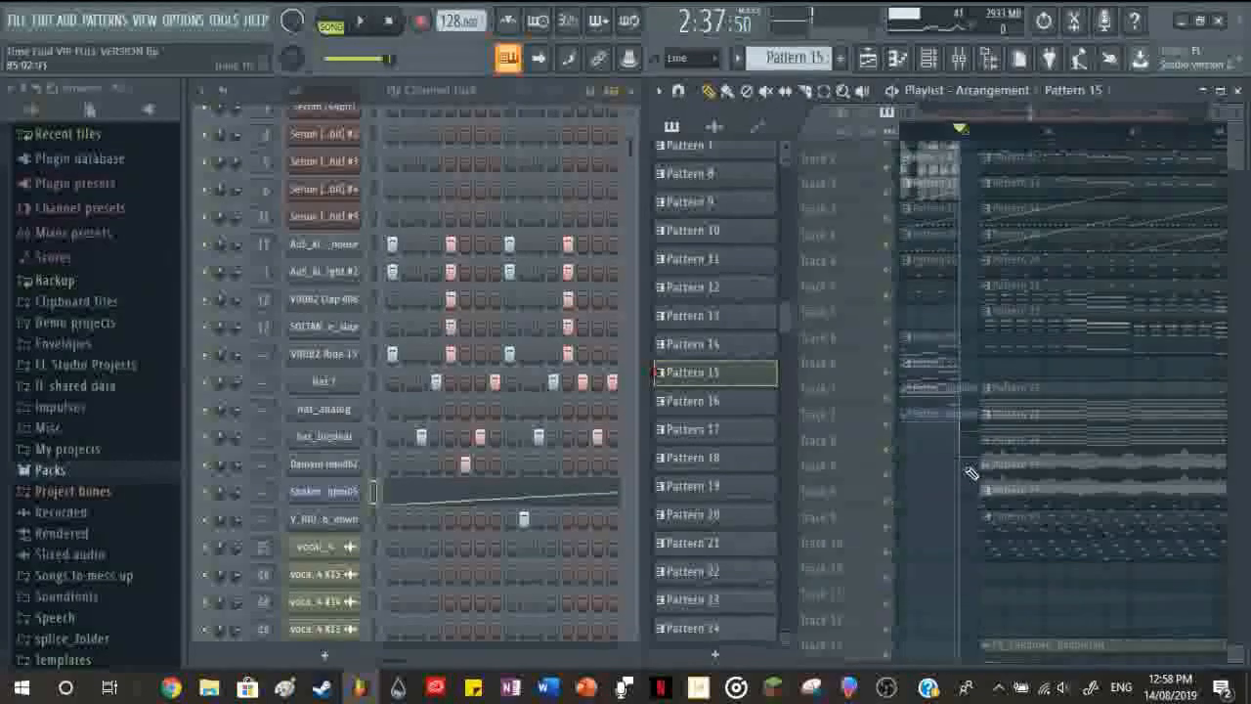
pyautogui.click(974, 177)
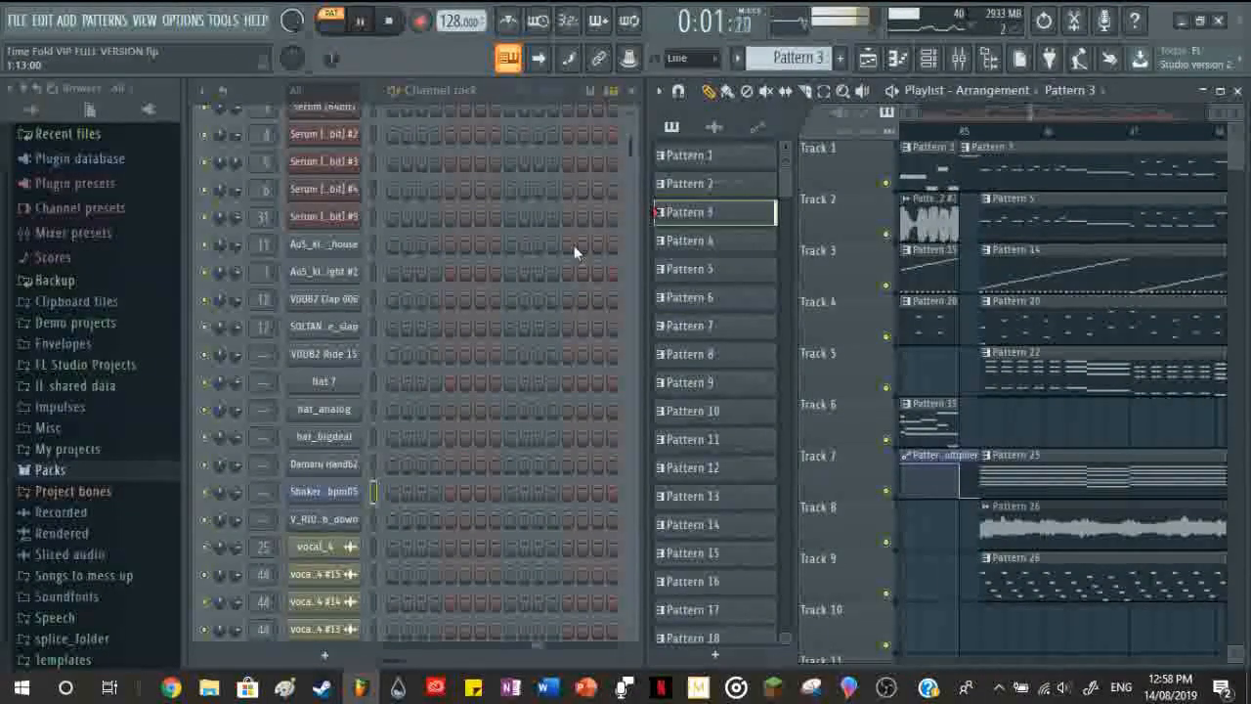
pyautogui.press('space')
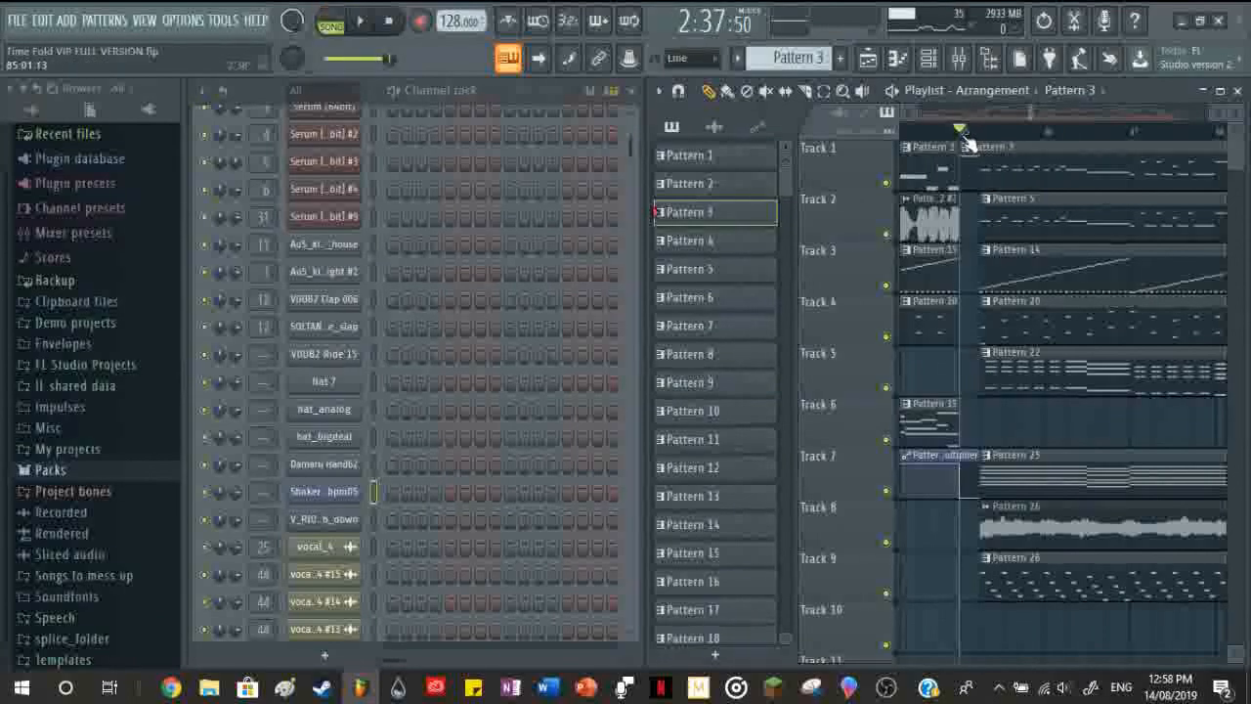
# Step: Mark the short gap before Pattern 5 at bar 85 as a time selection and select the Fruity DX10 #3 automation clip
pyautogui.moveTo(963, 133); pyautogui.dragTo(980, 131)
pyautogui.scroll(-10, 963, 483)
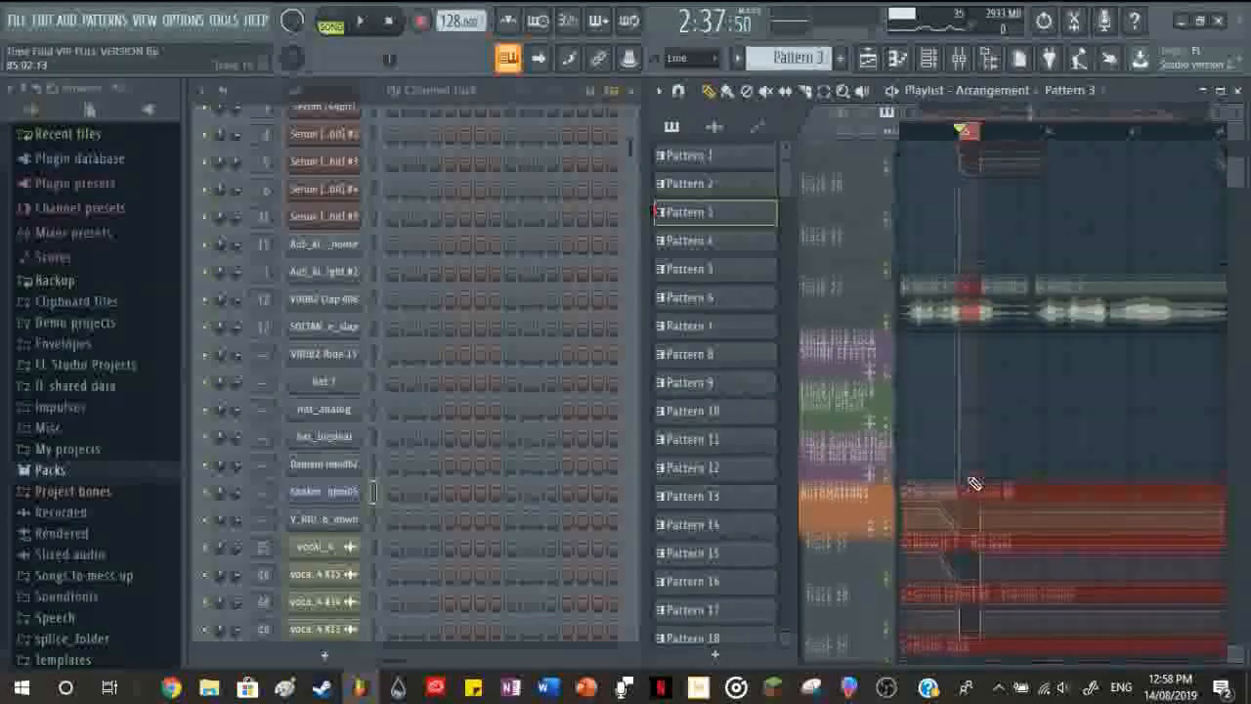
pyautogui.scroll(5, 960, 483)
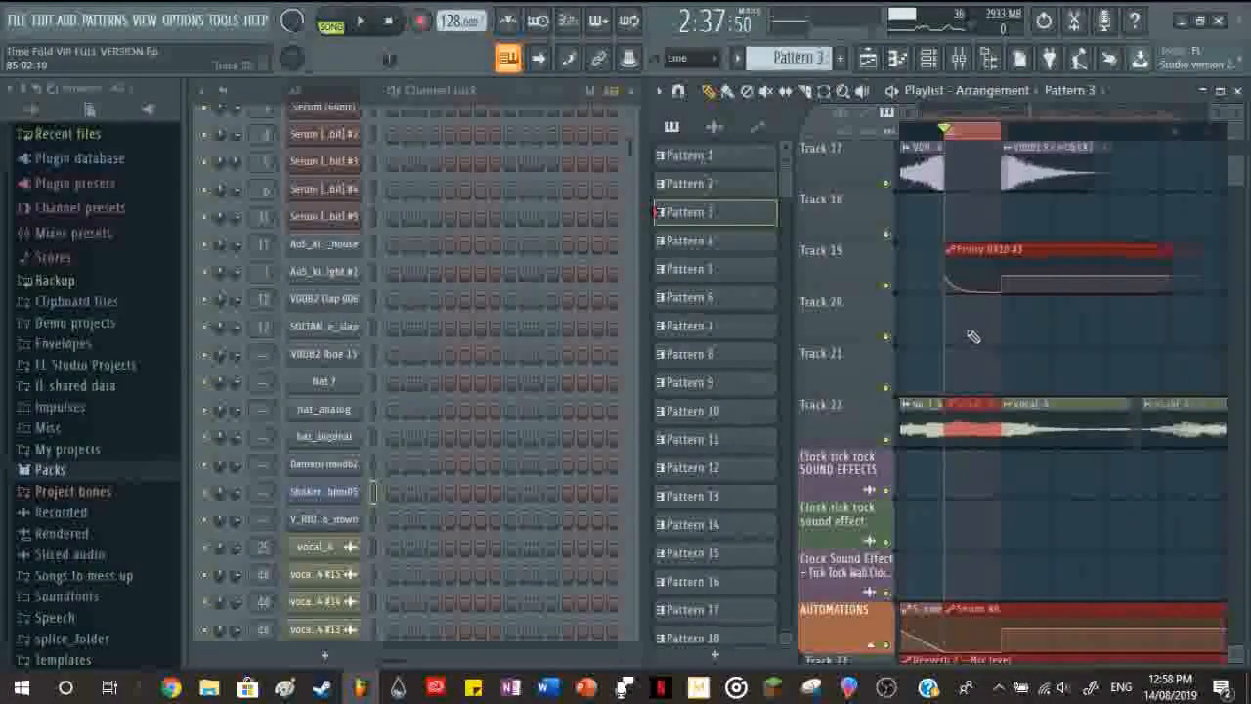
pyautogui.scroll(3, 374, 438)
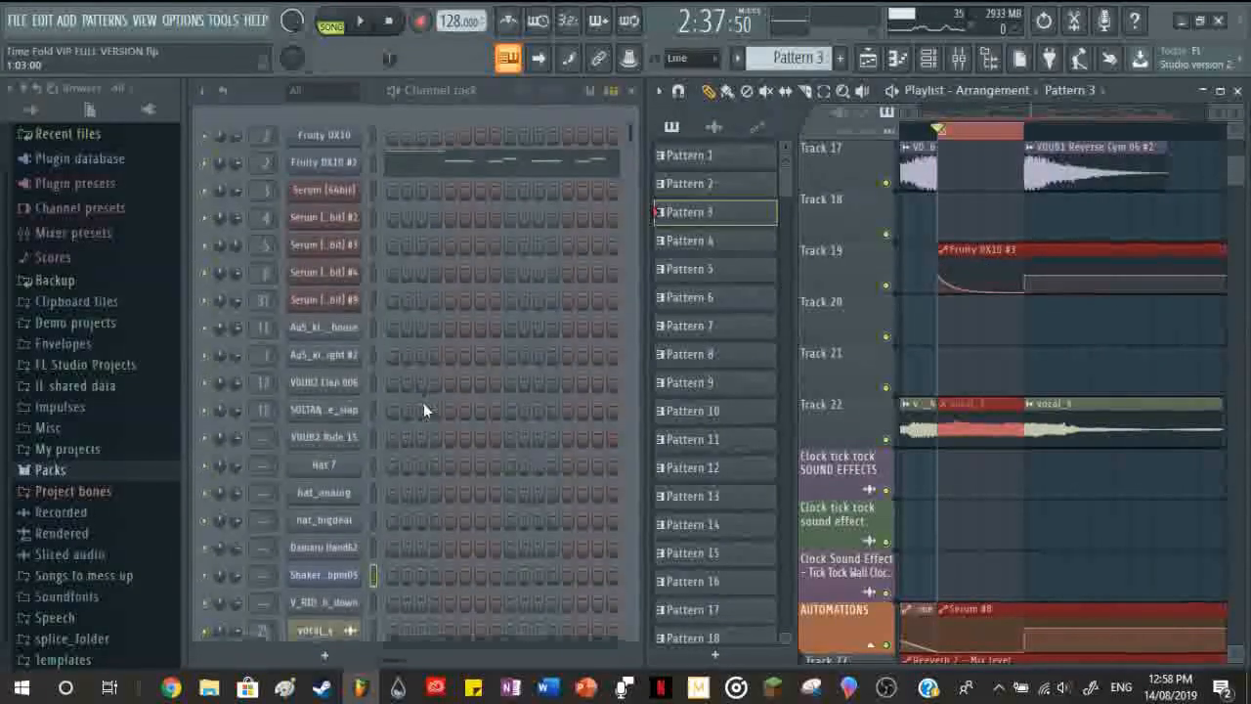
pyautogui.click(968, 249)
pyautogui.click(724, 185)
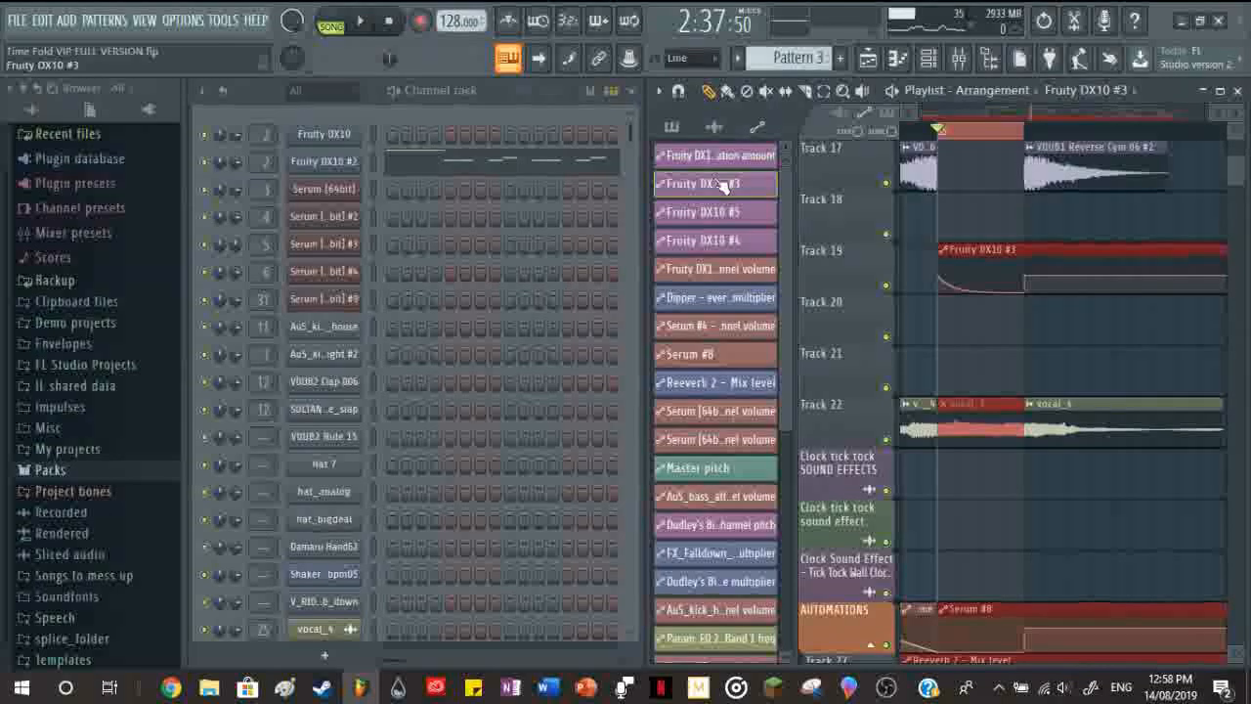
# Step: Show the pitch envelope settings of the Fruity DX10 #2 channel and play the song from the bar 85 gap
pyautogui.click(332, 162)
pyautogui.click(494, 224)
pyautogui.click(440, 223)
pyautogui.click(566, 262)
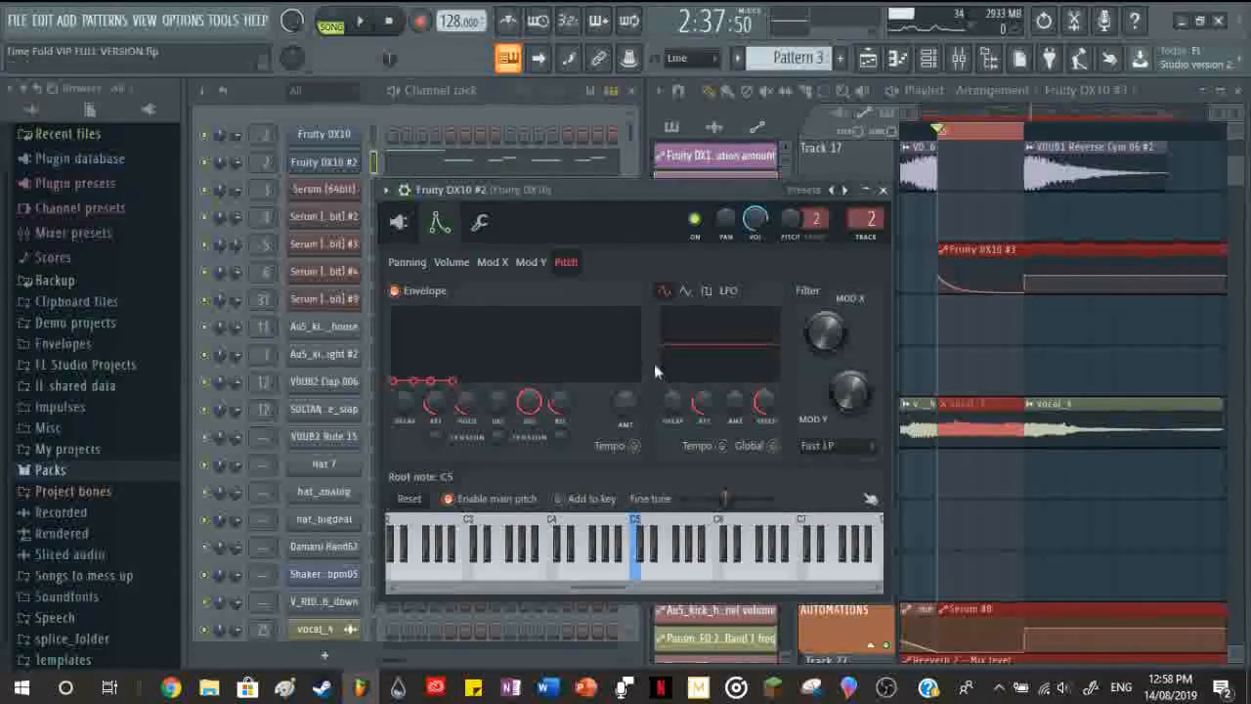
pyautogui.press('space')
pyautogui.press('space')
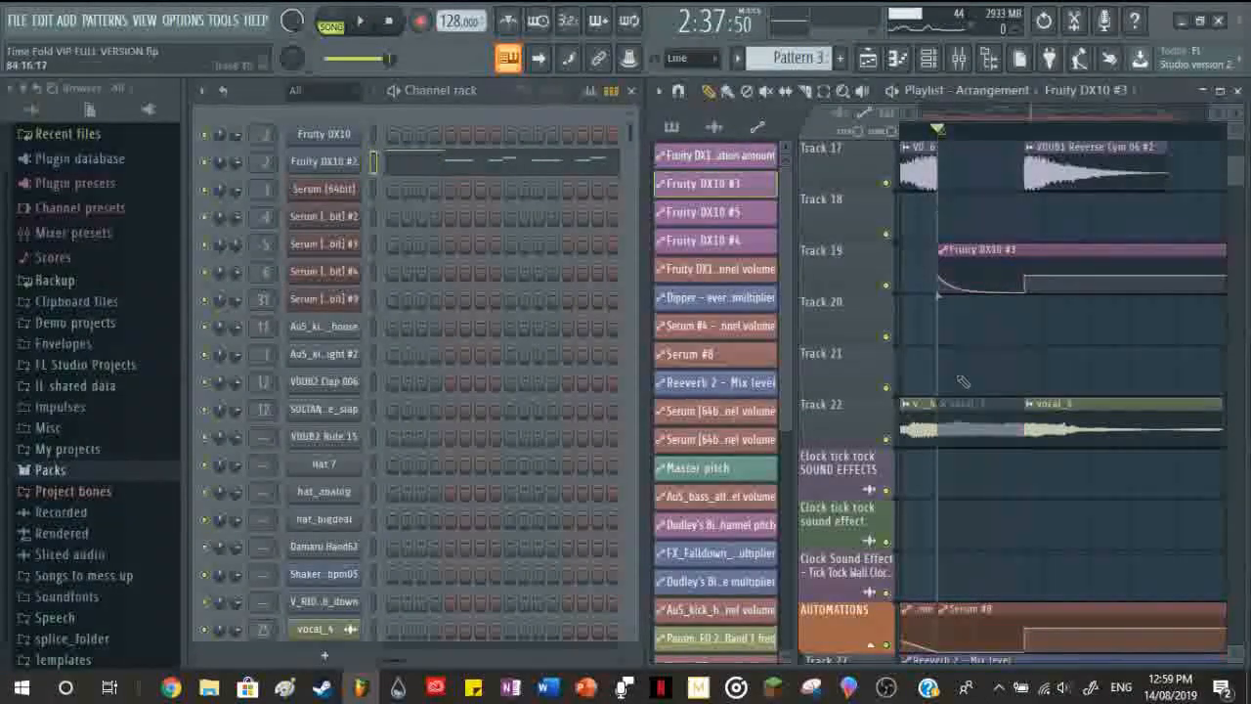
# Step: Examine the effect and channel volume automation clips that run through the bar 85 gap
pyautogui.scroll(5, 991, 480)
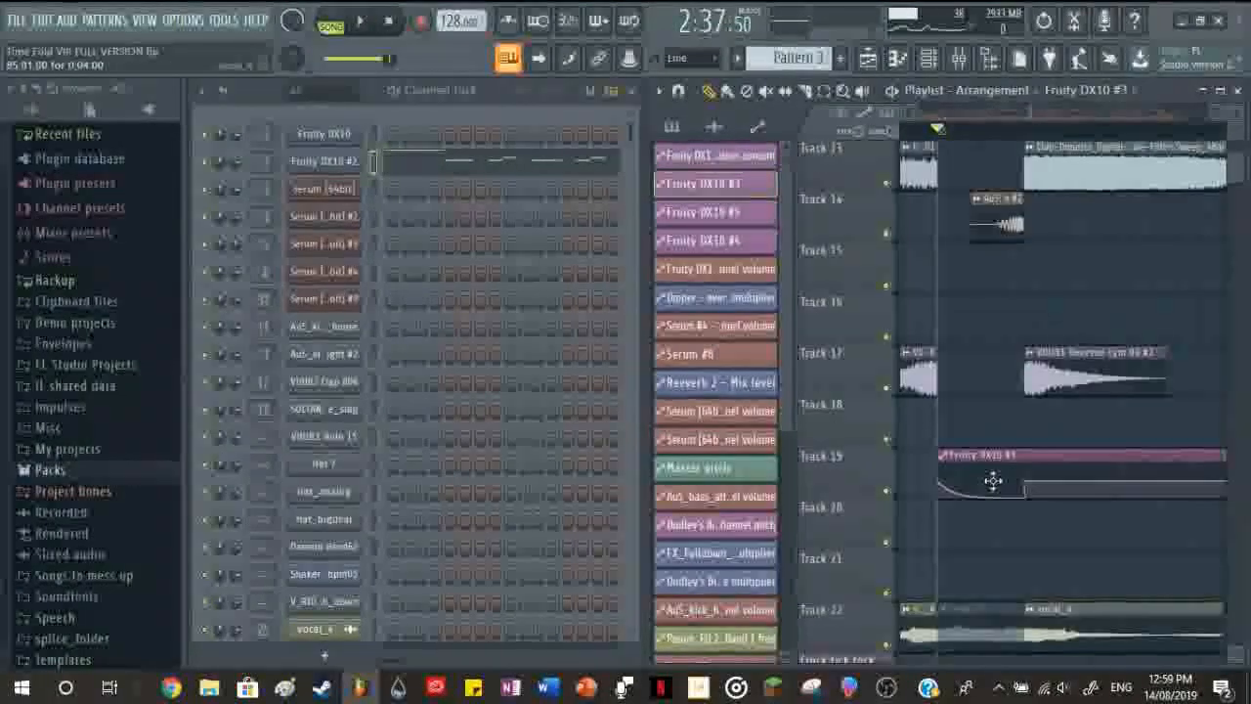
pyautogui.scroll(-6, 997, 484)
pyautogui.scroll(-3, 987, 440)
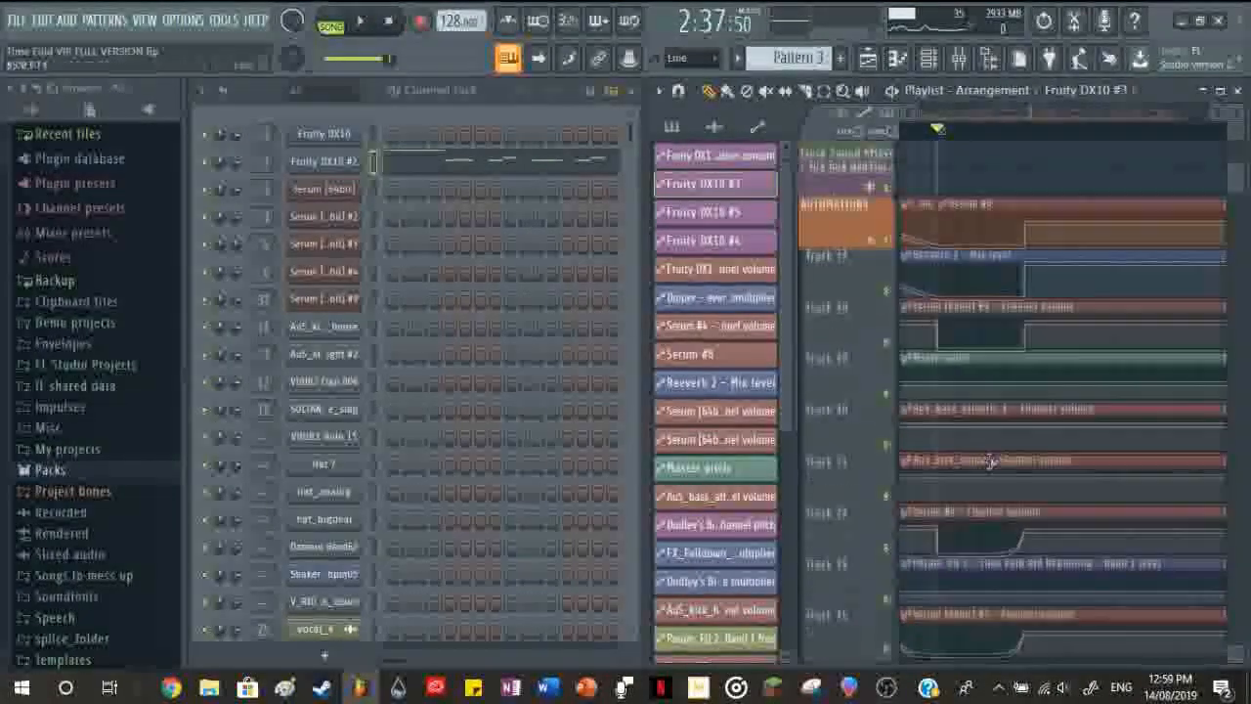
pyautogui.scroll(10, 993, 442)
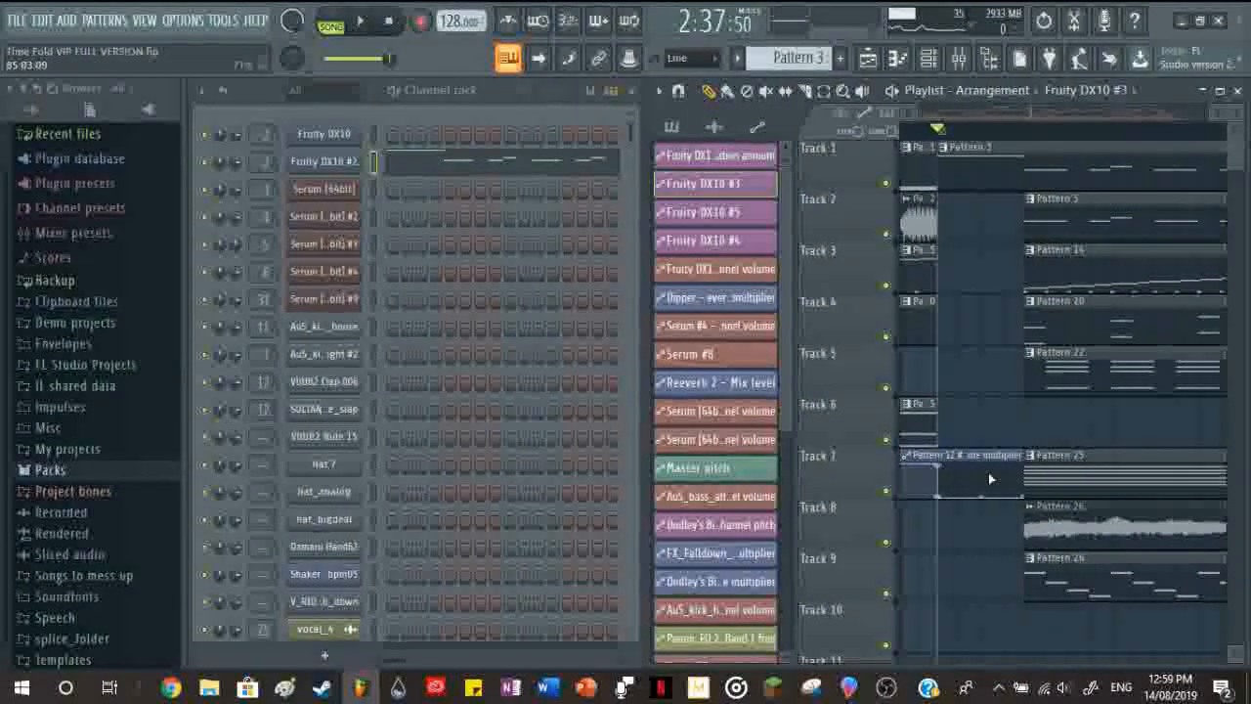
# Step: Examine the arrangement from bar 85 onward, from the Pattern 3 clip on Track 1 to the effect clips on the lower tracks
pyautogui.click(1025, 131)
pyautogui.scroll(-9, 998, 356)
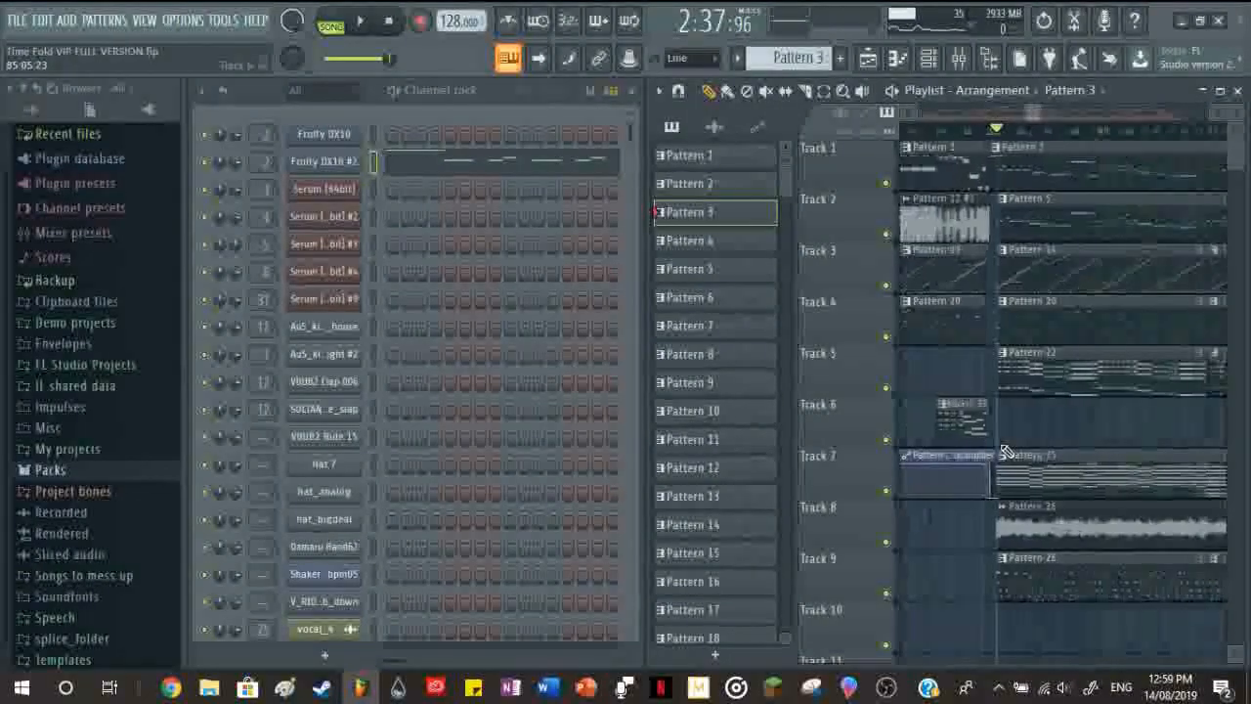
pyautogui.scroll(-3, 1013, 310)
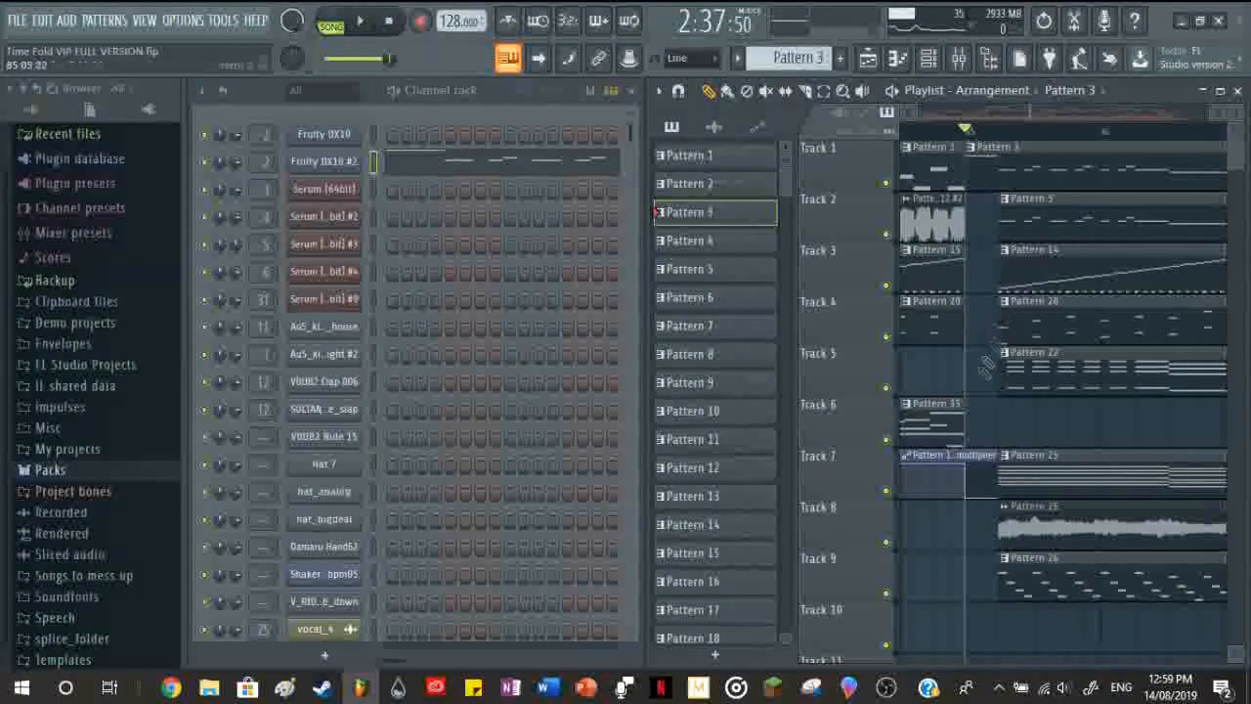
pyautogui.scroll(-6, 959, 457)
pyautogui.scroll(-6, 968, 473)
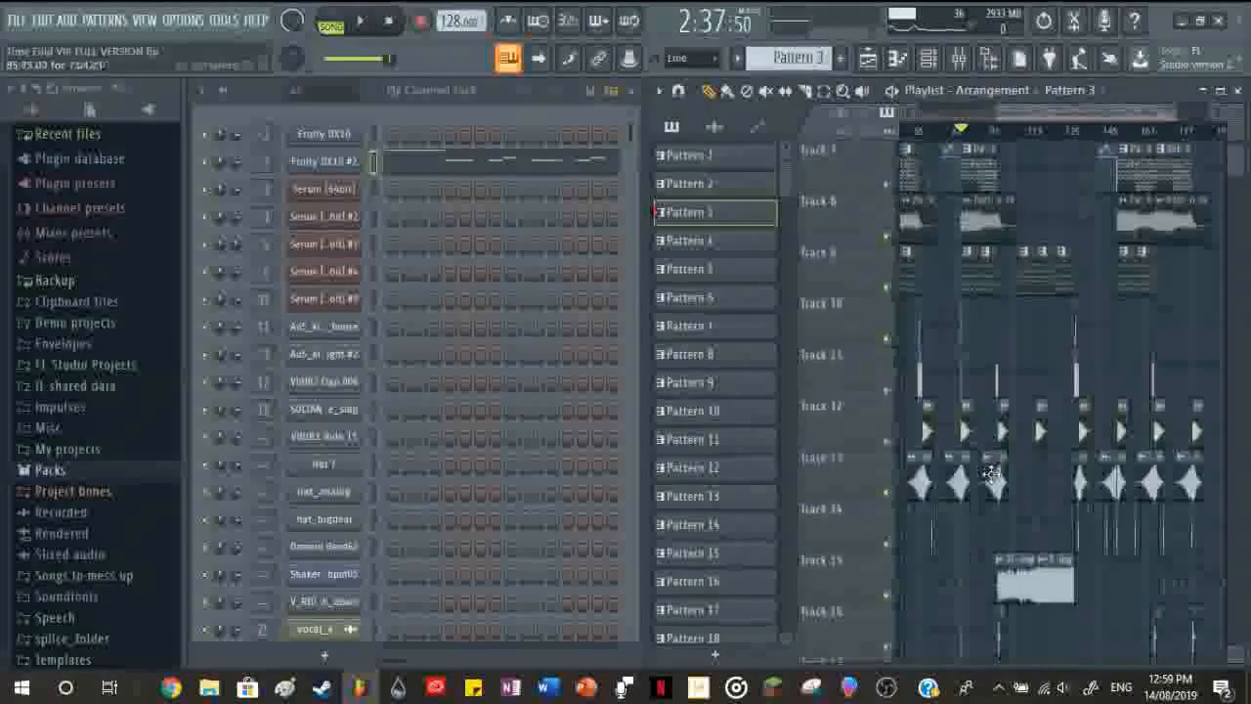
pyautogui.scroll(9, 943, 526)
pyautogui.scroll(6, 948, 524)
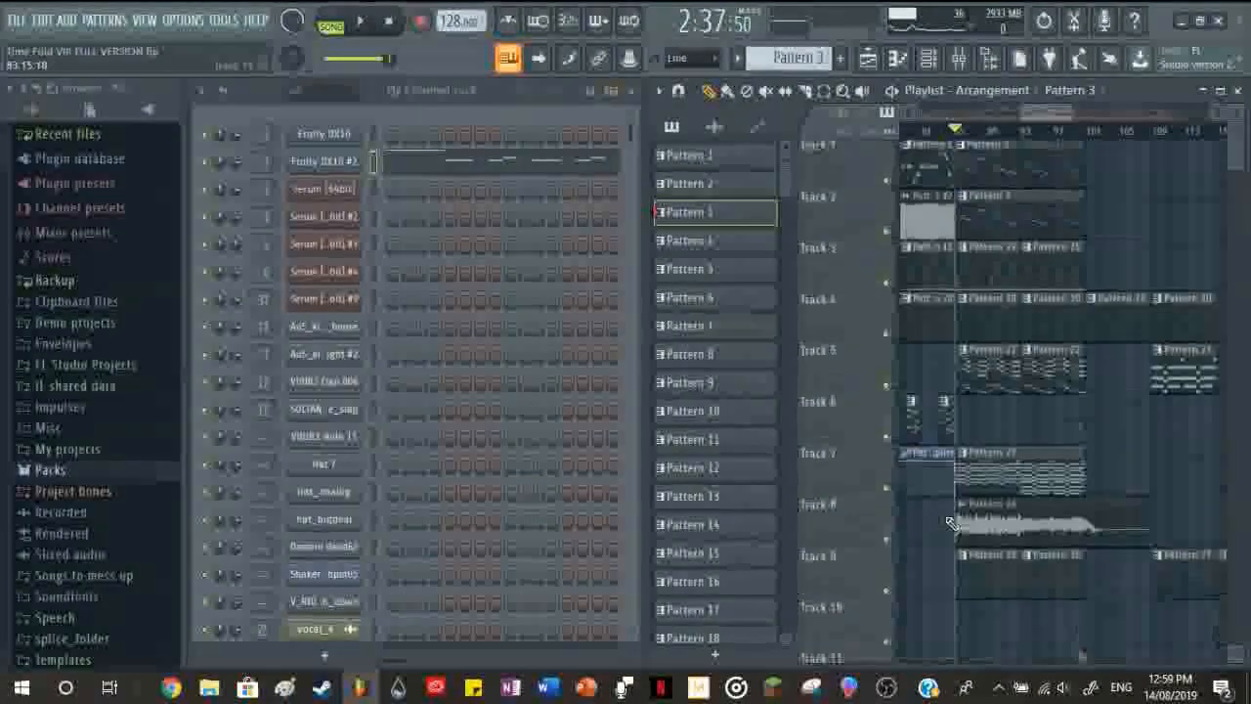
pyautogui.scroll(3, 946, 407)
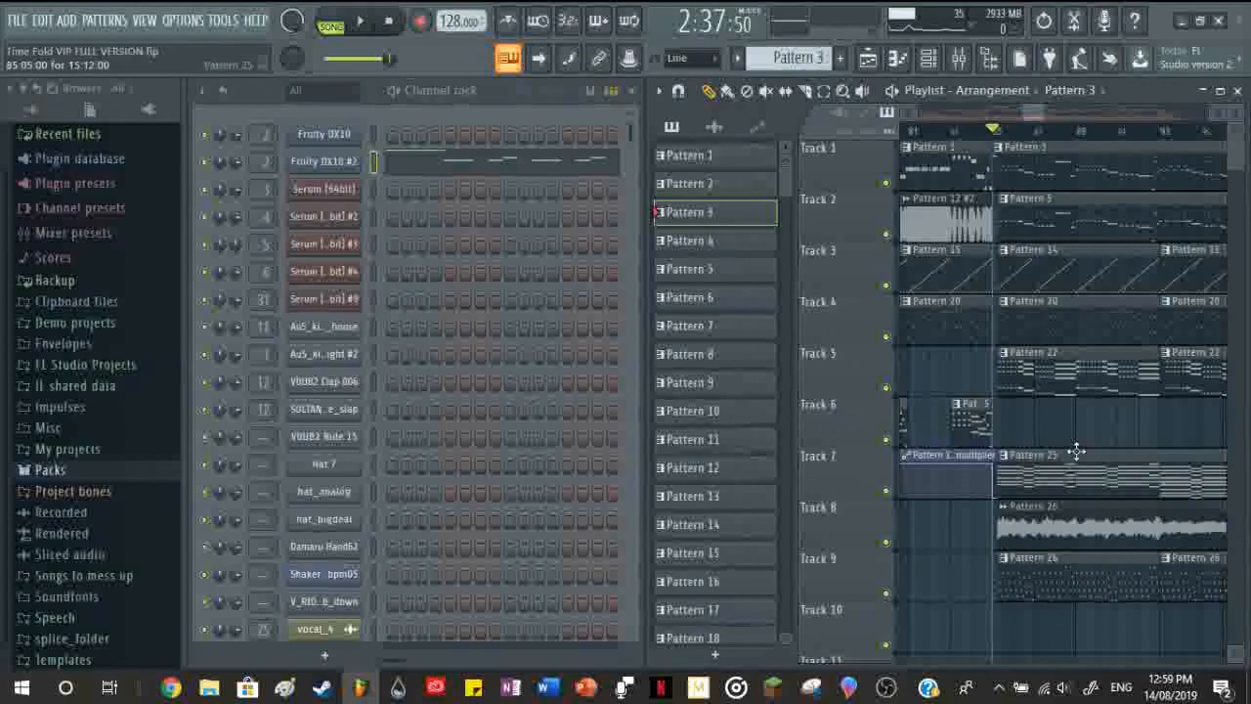
pyautogui.scroll(-9, 1077, 451)
pyautogui.scroll(6, 1036, 437)
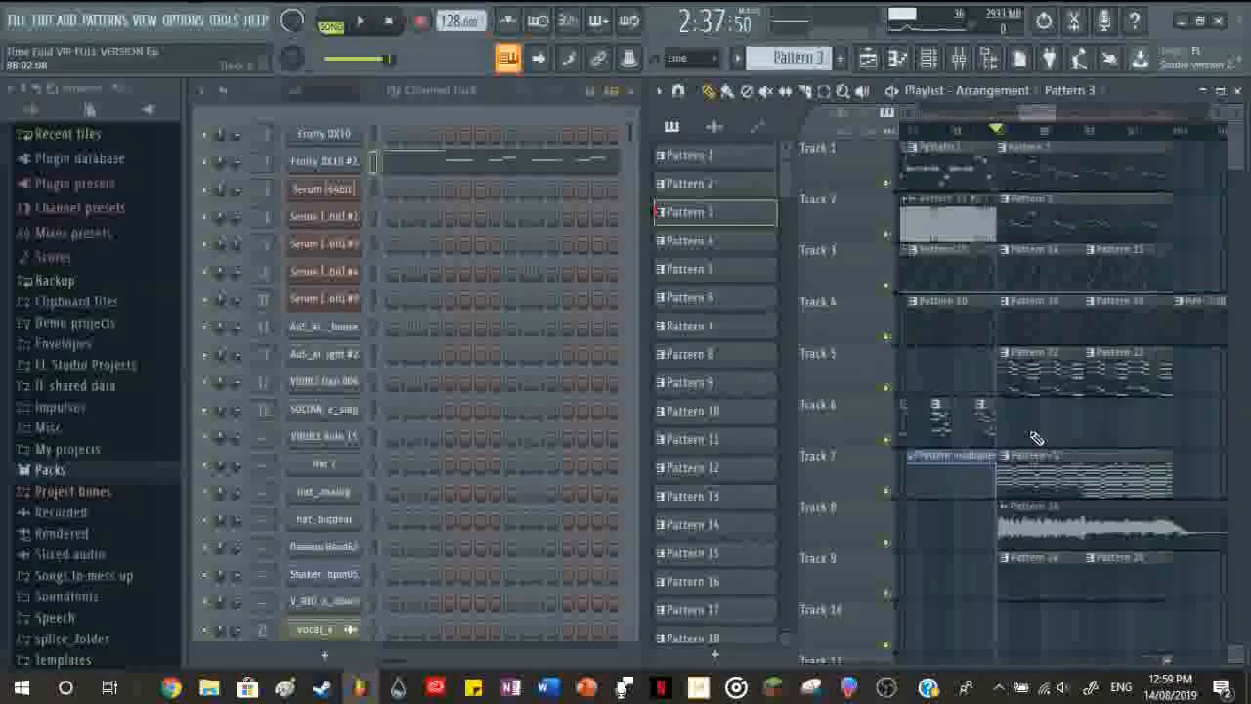
pyautogui.scroll(4, 1036, 438)
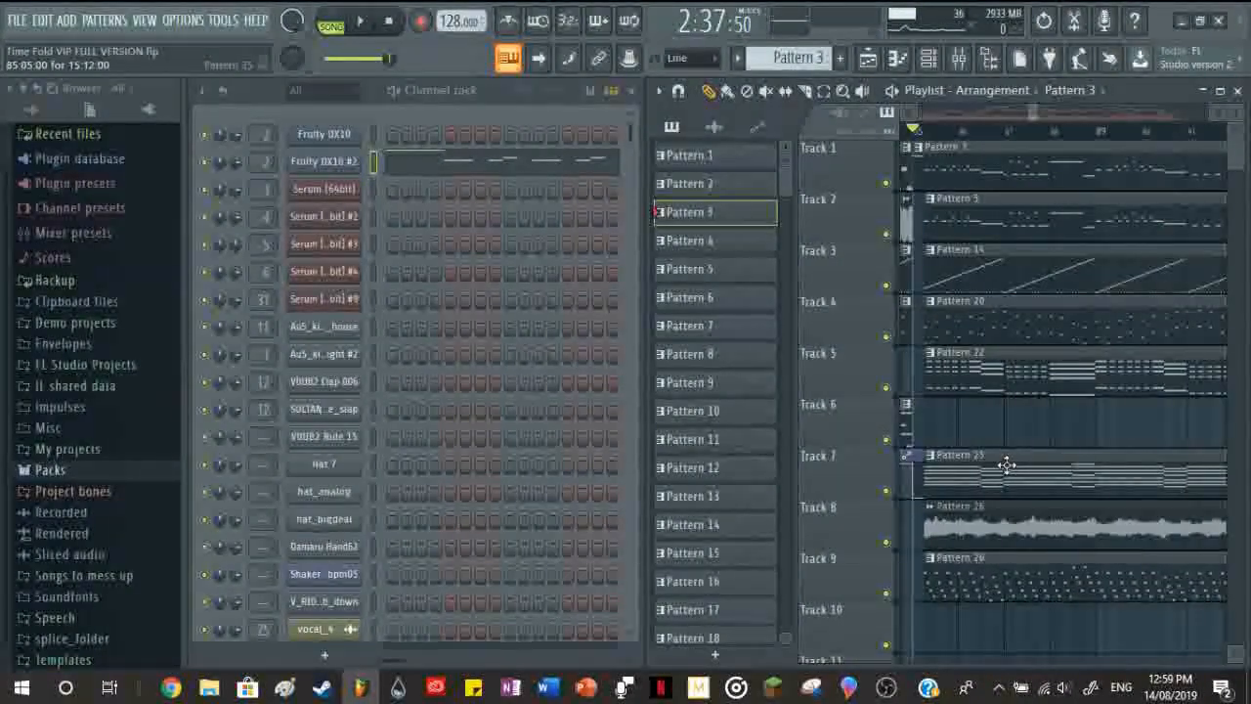
pyautogui.scroll(2, 1008, 491)
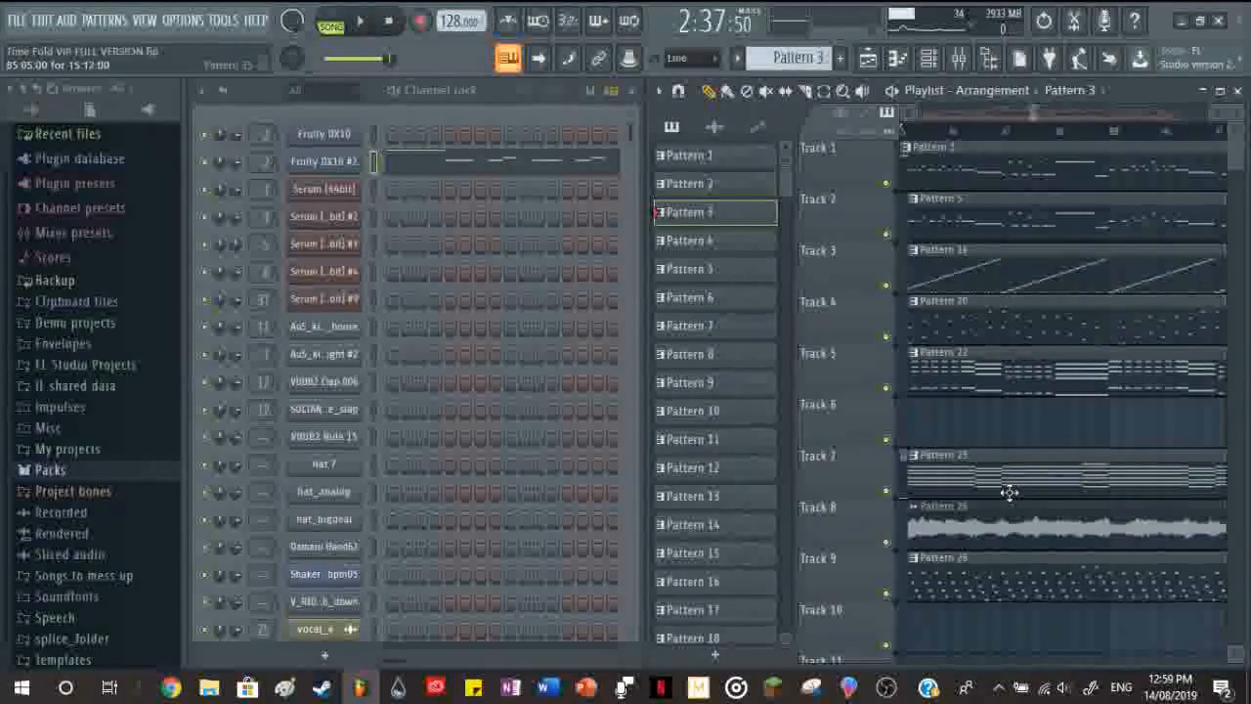
# Step: Examine the whole arrangement and the clips that start around bar 85 on Tracks 1 to 9
pyautogui.scroll(-3, 1009, 493)
pyautogui.scroll(-3, 1009, 493)
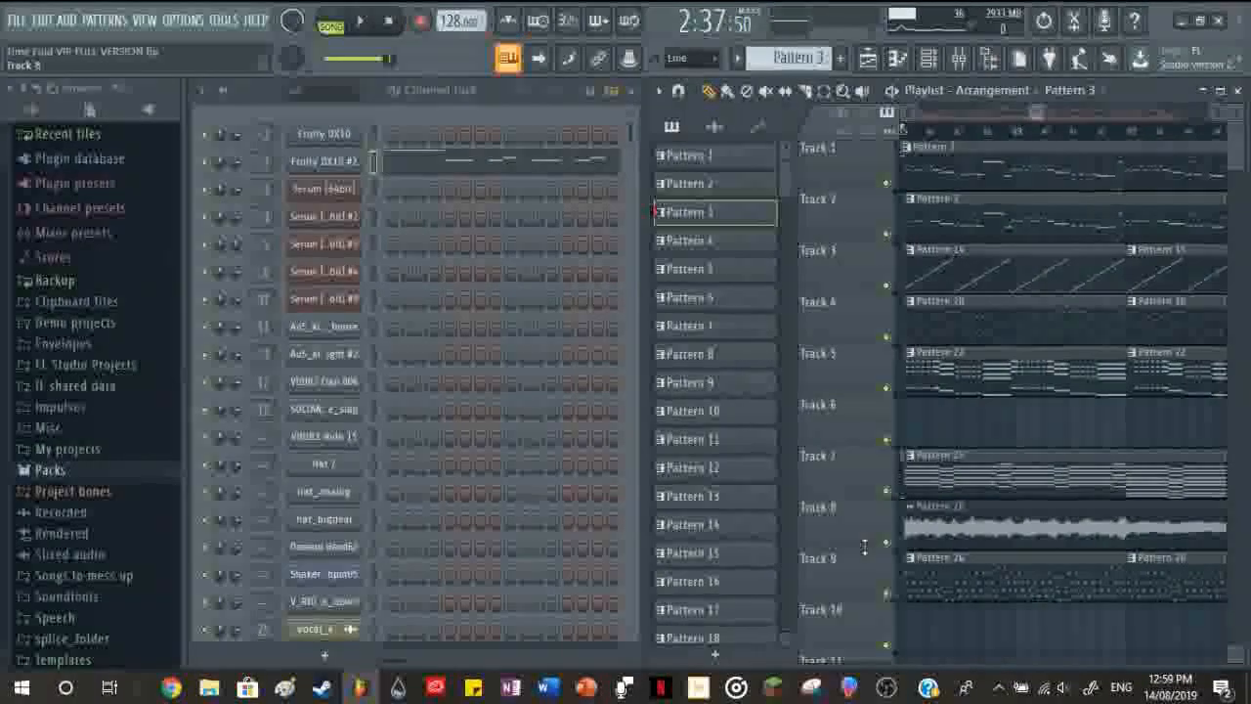
pyautogui.scroll(-6, 1047, 504)
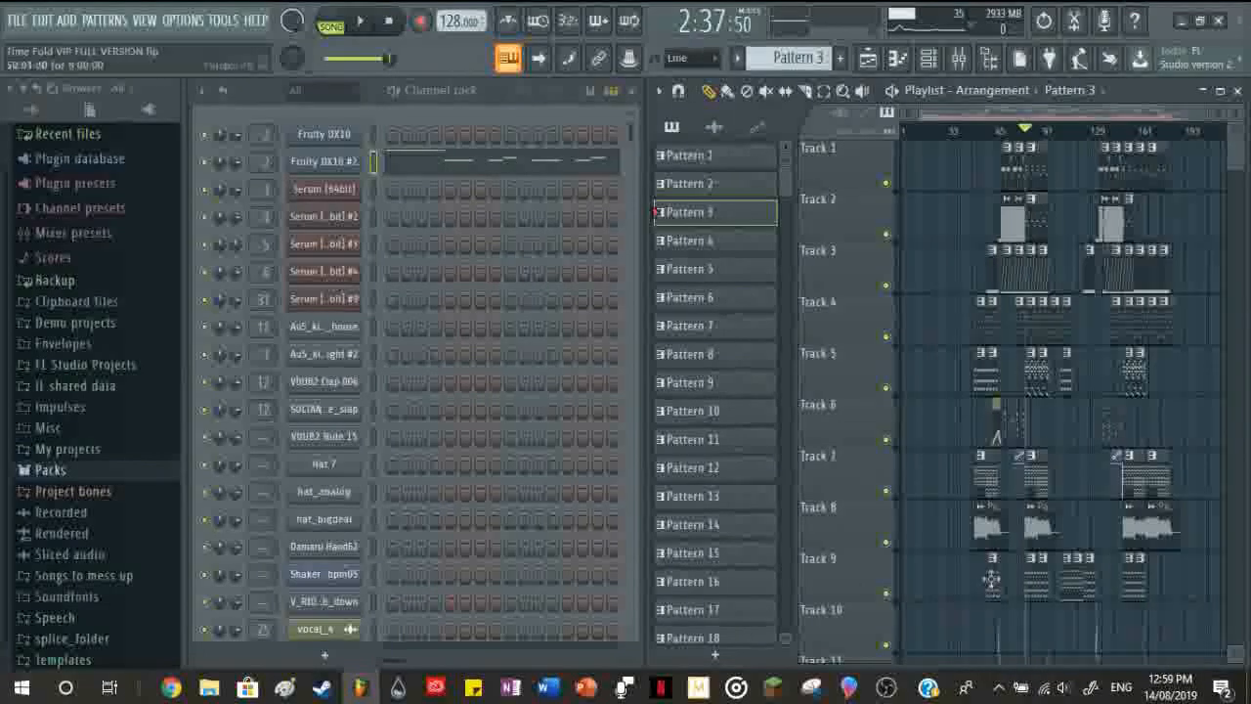
pyautogui.scroll(4, 1039, 505)
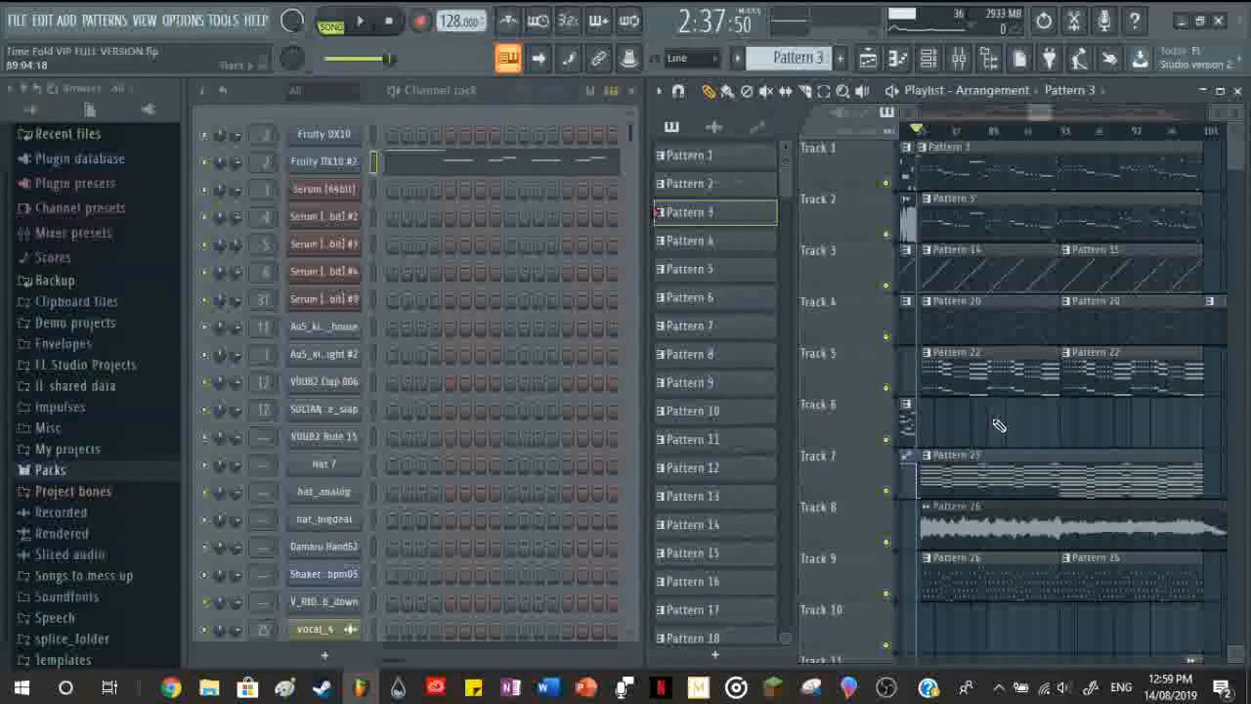
pyautogui.scroll(4, 903, 430)
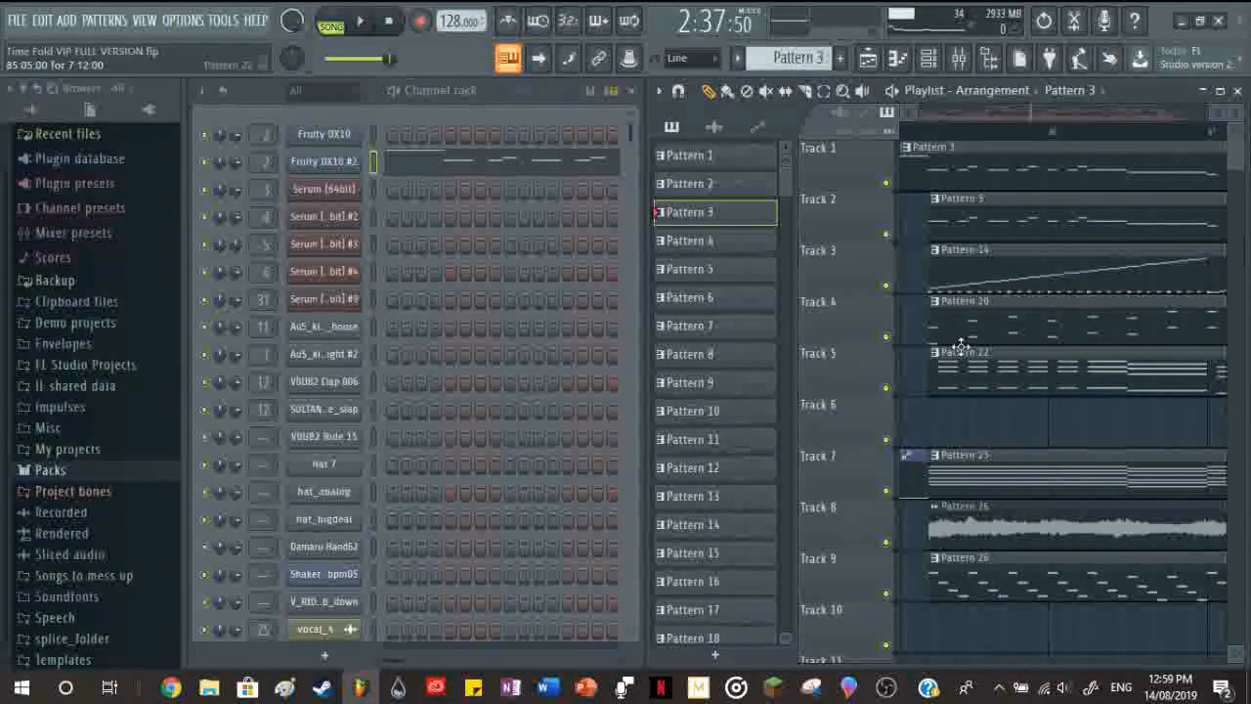
# Step: Play the song through the bar 85 section while reviewing its clips from Track 1 down to the AUTOMATIONS tracks
pyautogui.scroll(-3, 961, 350)
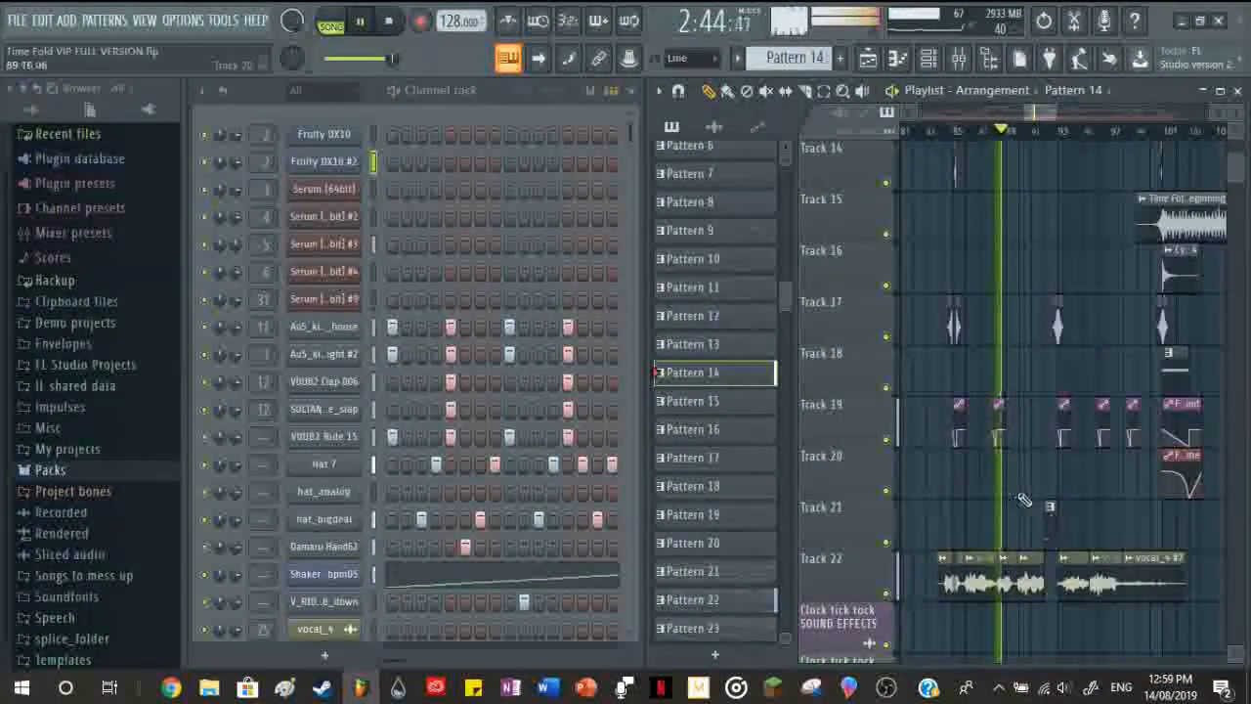
pyautogui.scroll(-4, 1023, 500)
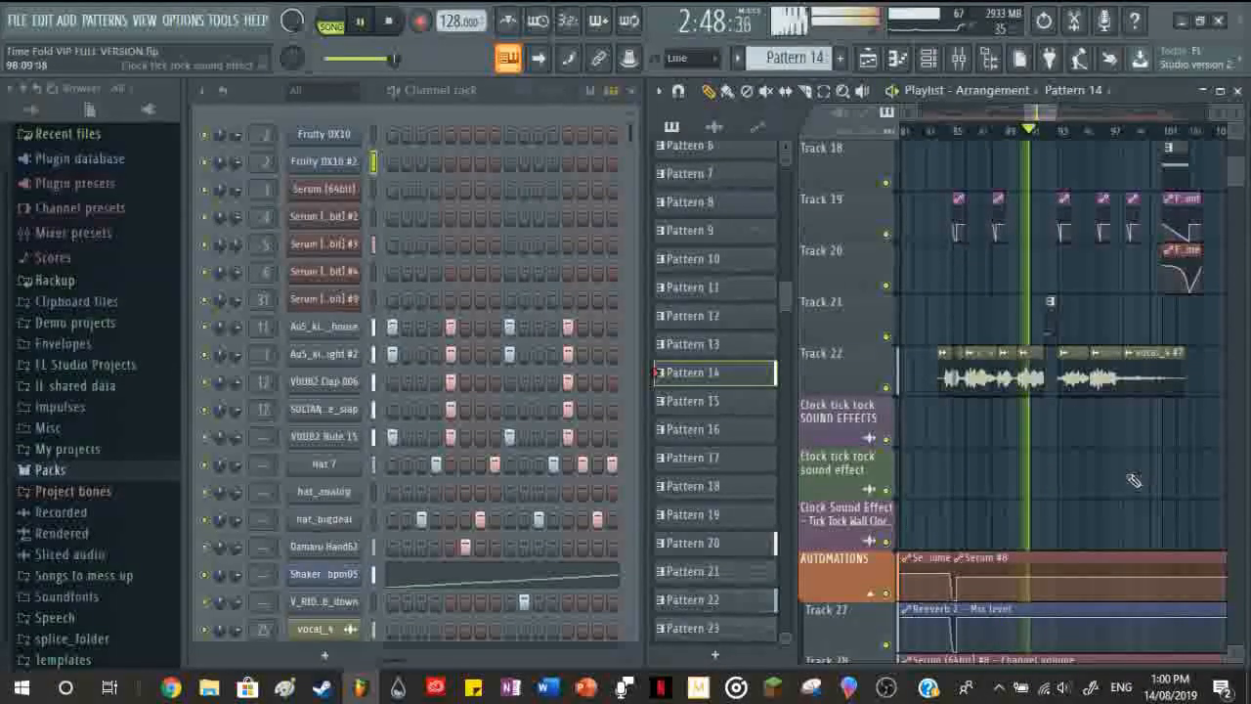
pyautogui.scroll(-4, 1085, 514)
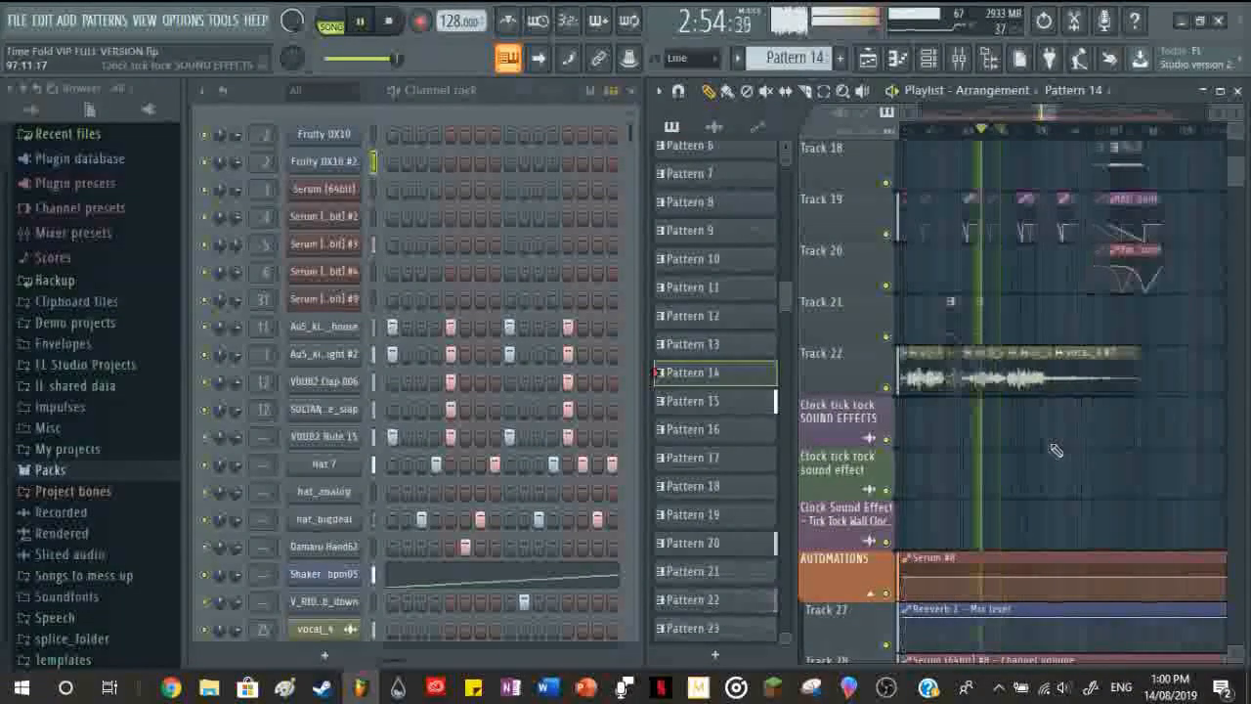
pyautogui.scroll(5, 1056, 449)
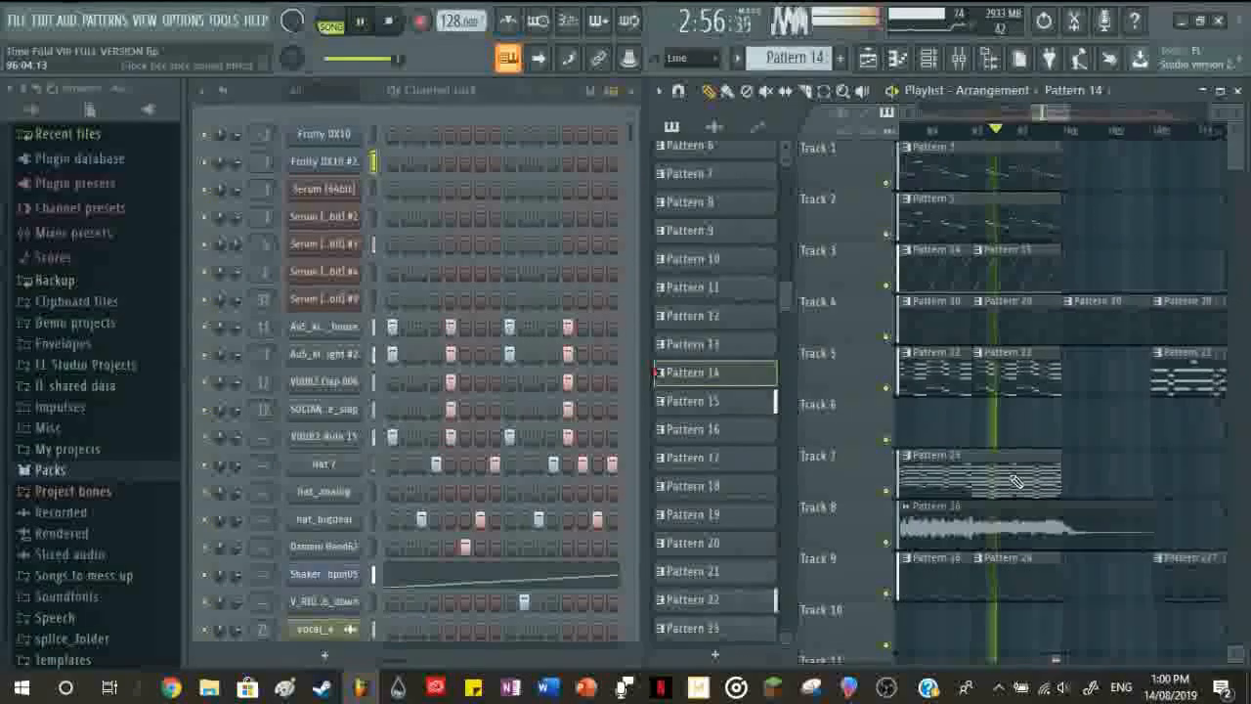
pyautogui.scroll(-2, 1017, 481)
pyautogui.scroll(2, 1017, 480)
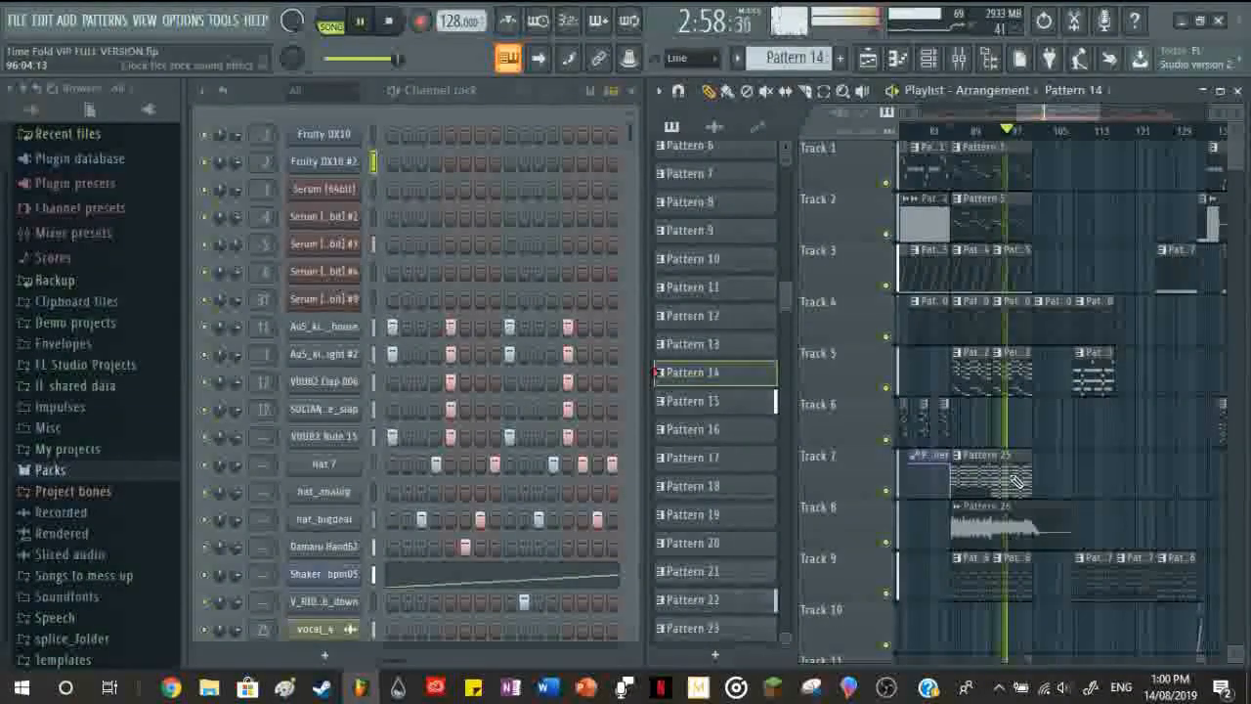
pyautogui.scroll(-2, 1008, 474)
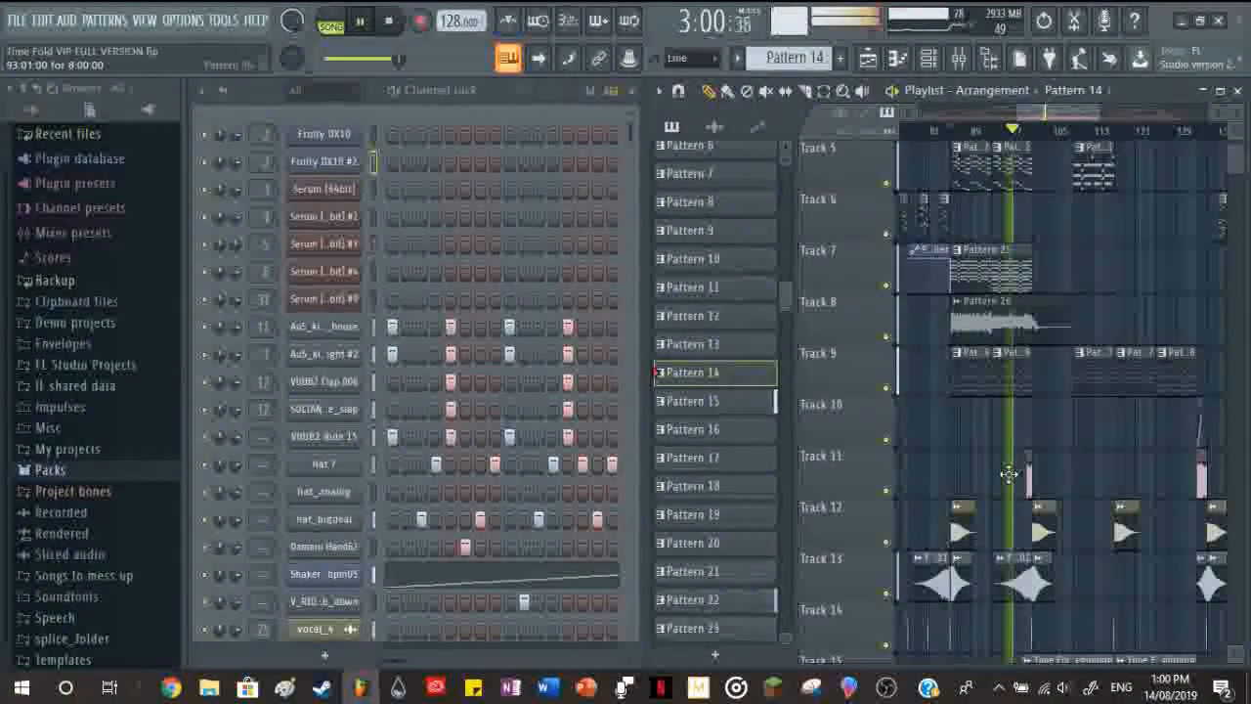
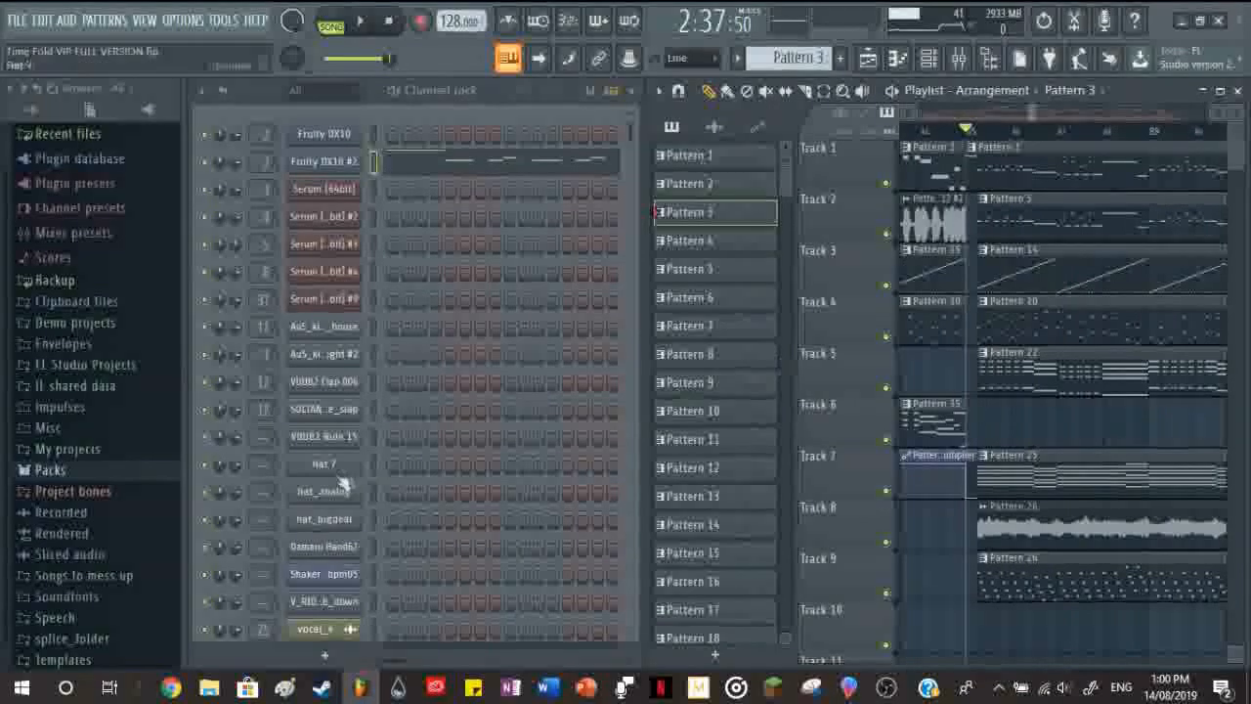
# Step: Open Pattern 3's Fruity DX10 #2 notes in the piano roll and examine the melody down to its lowest notes
pyautogui.click(494, 168)
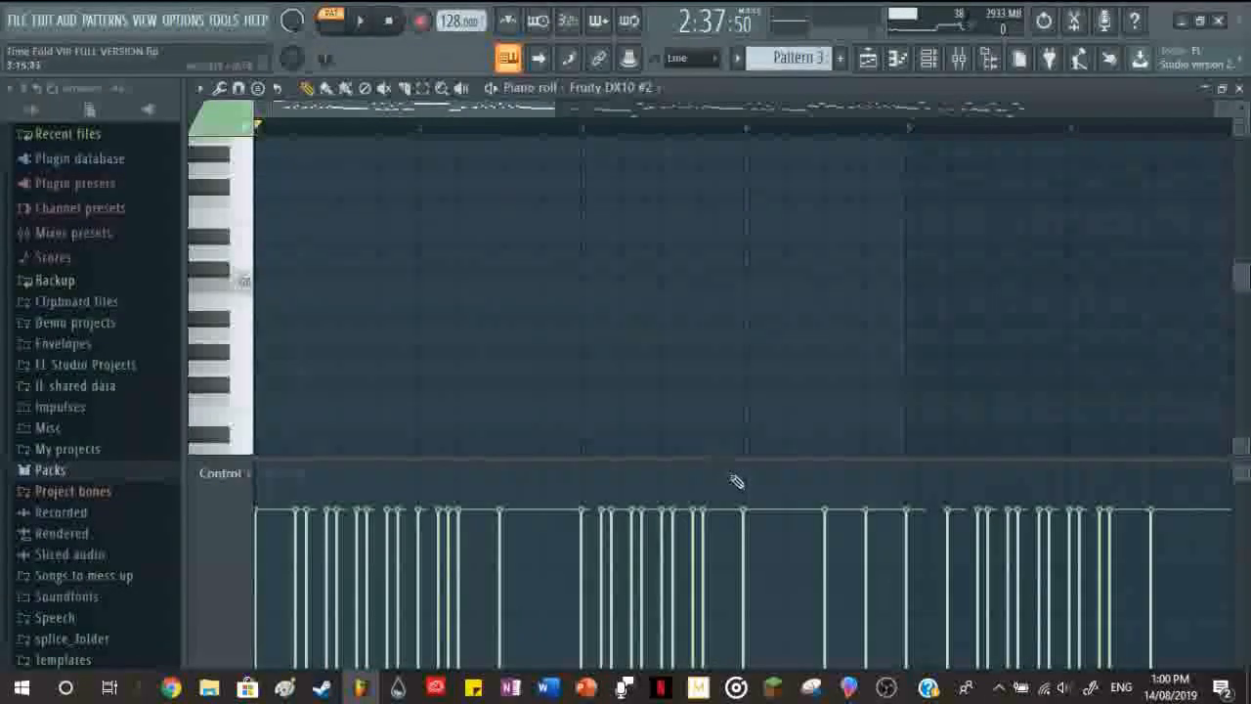
pyautogui.scroll(-12, 731, 456)
pyautogui.scroll(-3, 623, 428)
pyautogui.scroll(4, 623, 427)
pyautogui.scroll(-6, 623, 427)
pyautogui.scroll(4, 665, 319)
pyautogui.scroll(-2, 634, 402)
pyautogui.scroll(5, 633, 402)
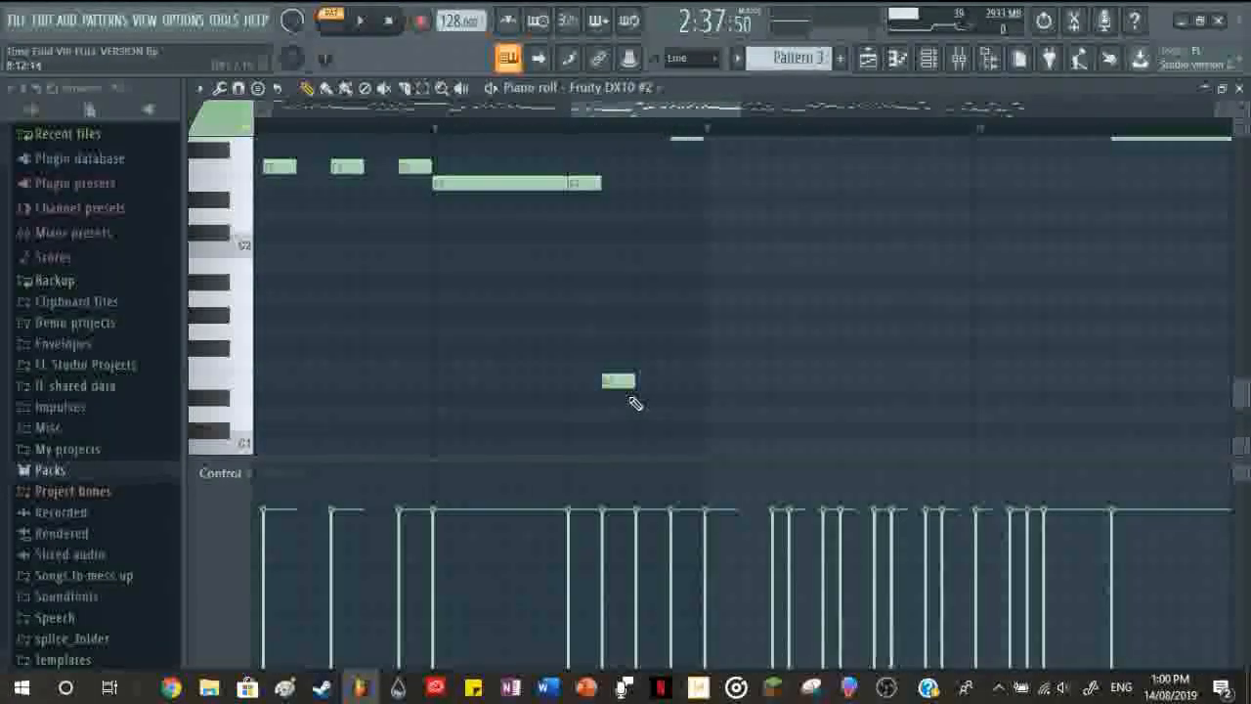
pyautogui.scroll(-5, 634, 401)
pyautogui.scroll(4, 393, 445)
pyautogui.scroll(6, 393, 446)
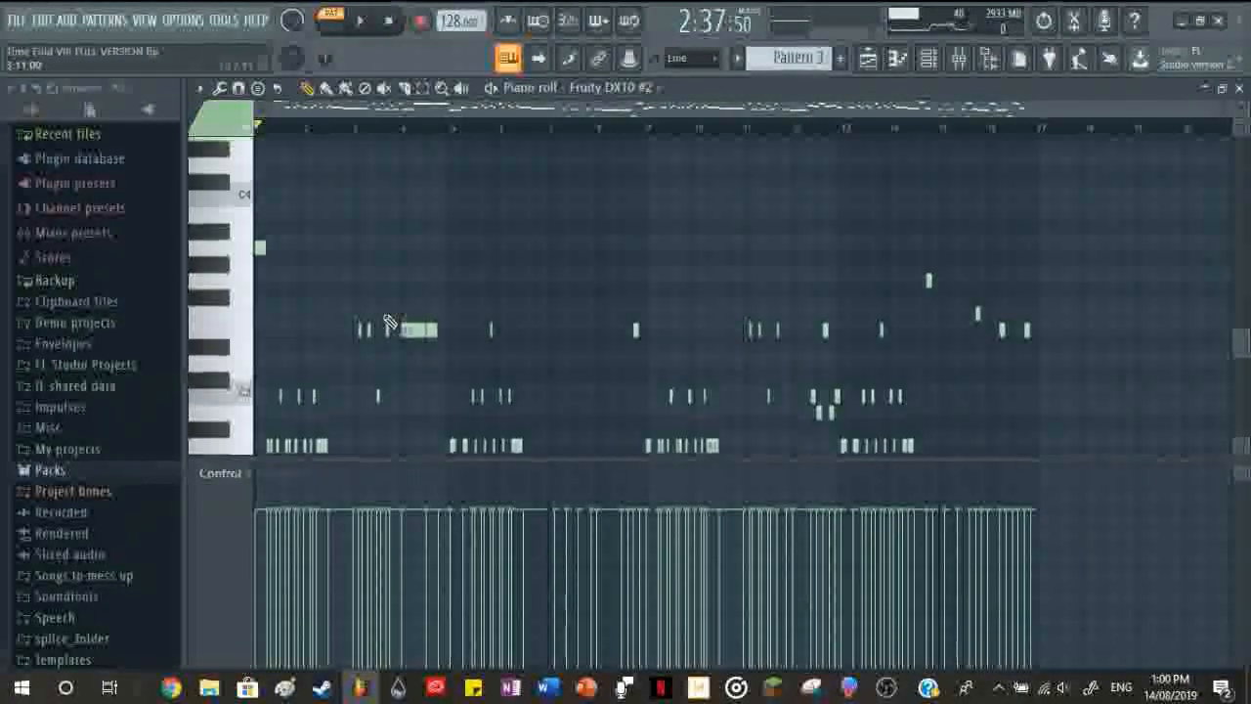
# Step: Examine the first bars of the Fruity DX10 #2 melody and play them briefly from the start
pyautogui.scroll(-2, 518, 322)
pyautogui.scroll(5, 511, 321)
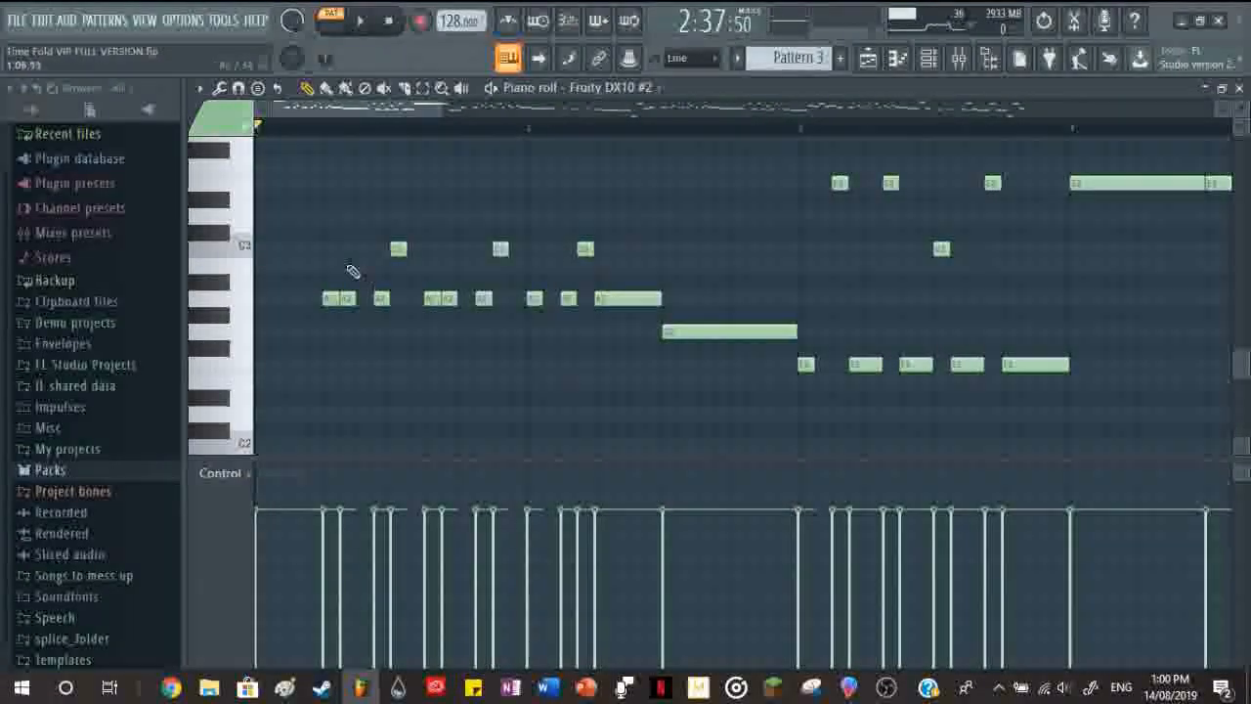
pyautogui.scroll(-3, 550, 455)
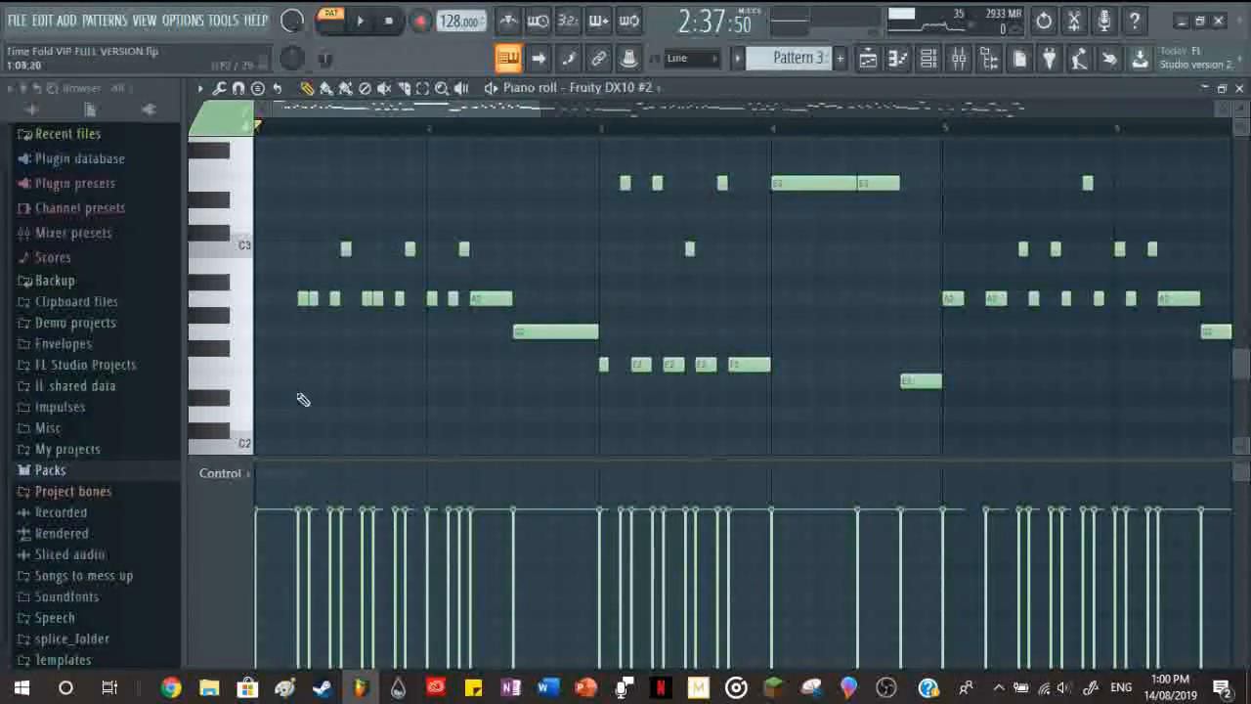
pyautogui.scroll(2, 302, 400)
pyautogui.scroll(-2, 358, 288)
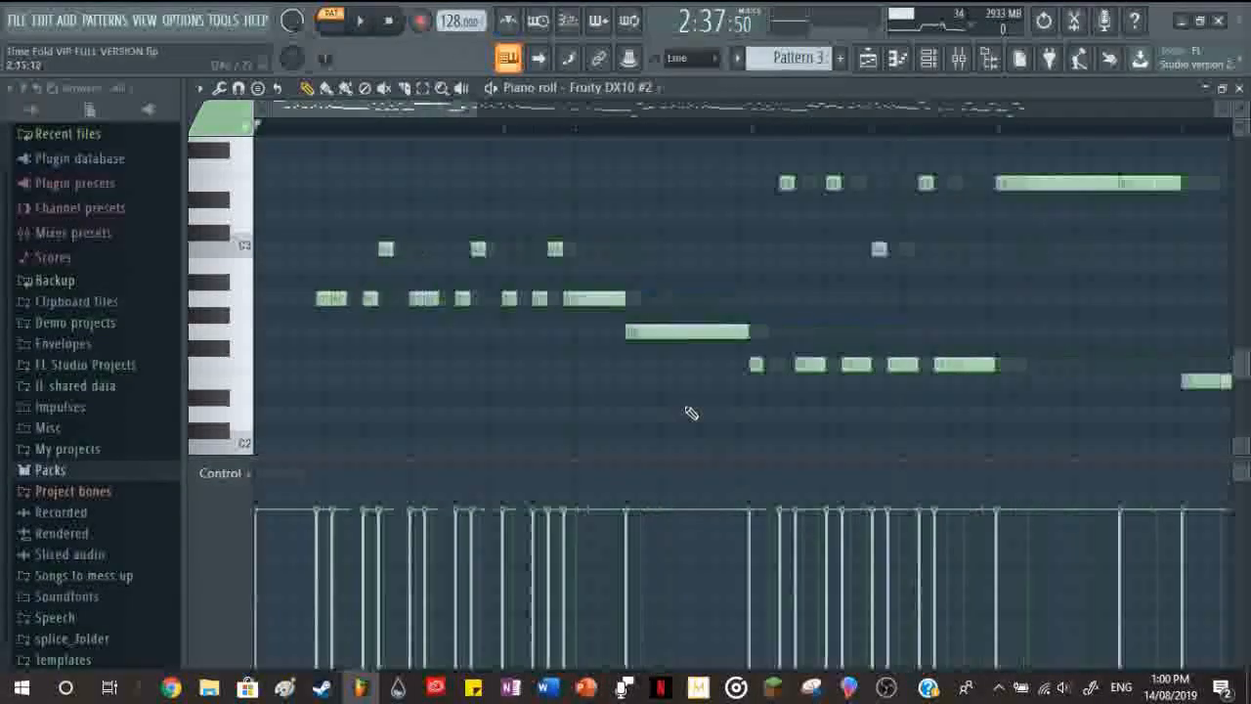
pyautogui.press('space')
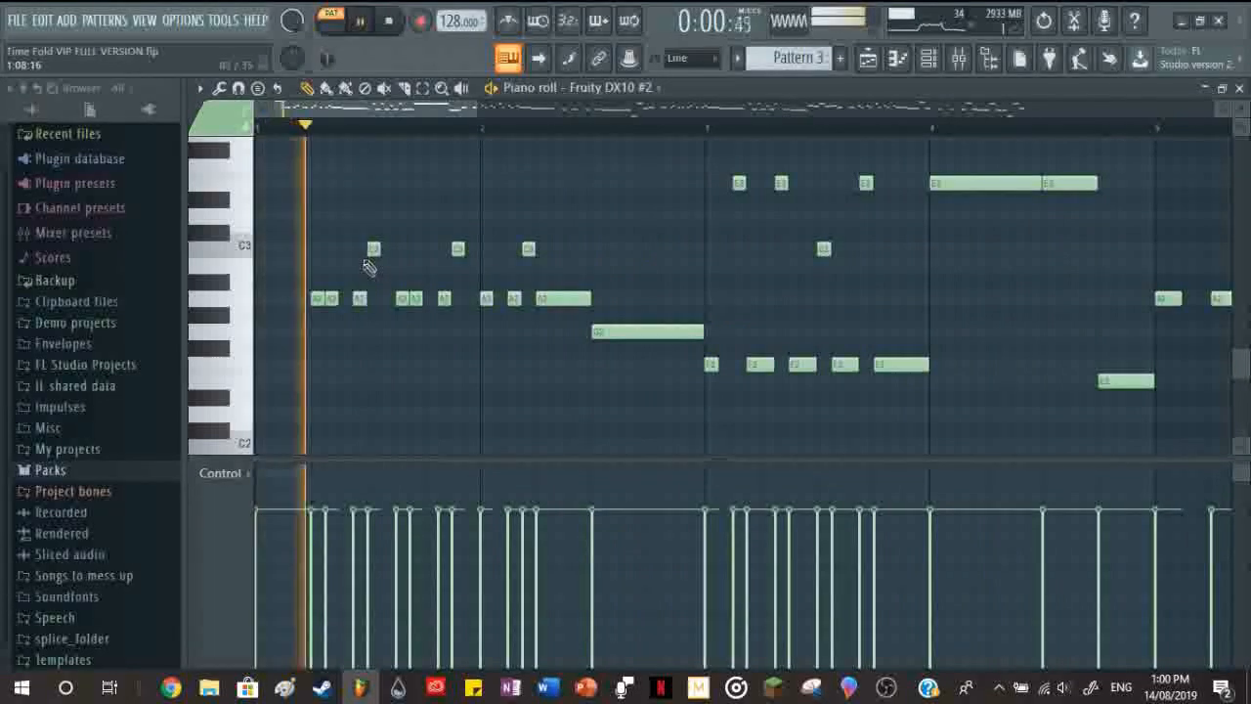
pyautogui.press('space')
# Step: Show the high note that opens Pattern 3, replay the opening of the melody and close the piano roll
pyautogui.scroll(5, 284, 243)
pyautogui.scroll(-4, 310, 341)
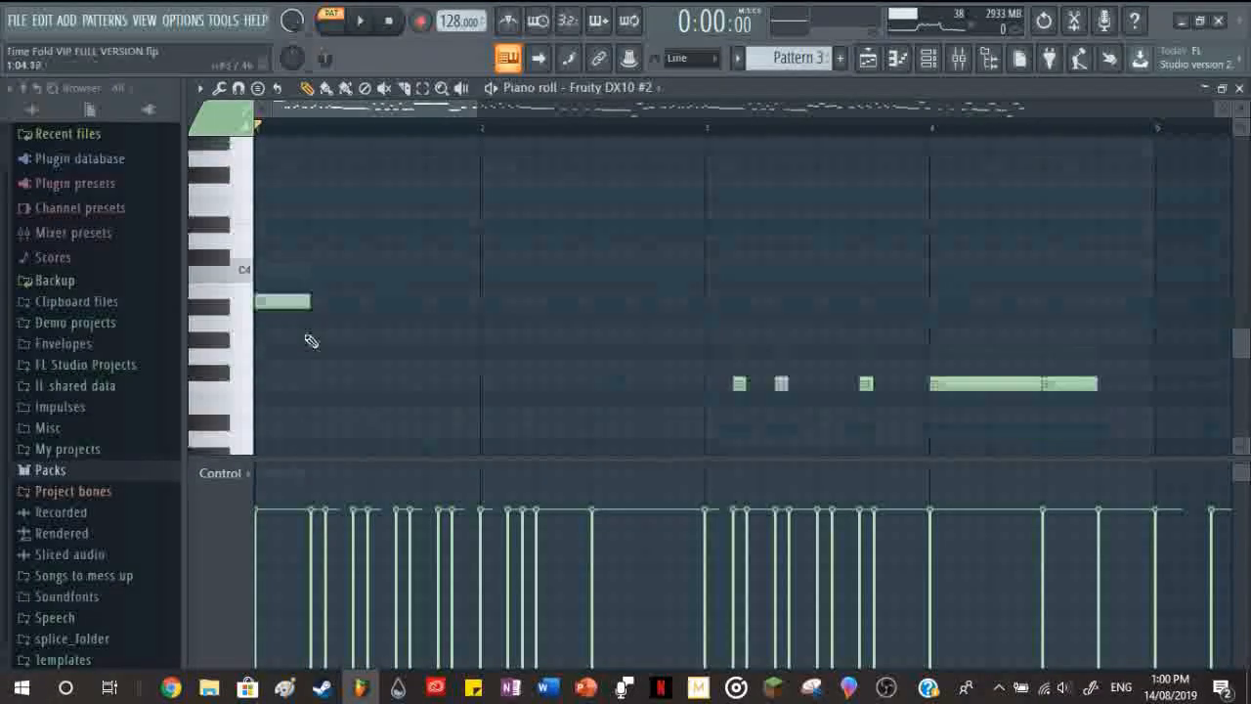
pyautogui.press('space')
pyautogui.scroll(-2, 371, 313)
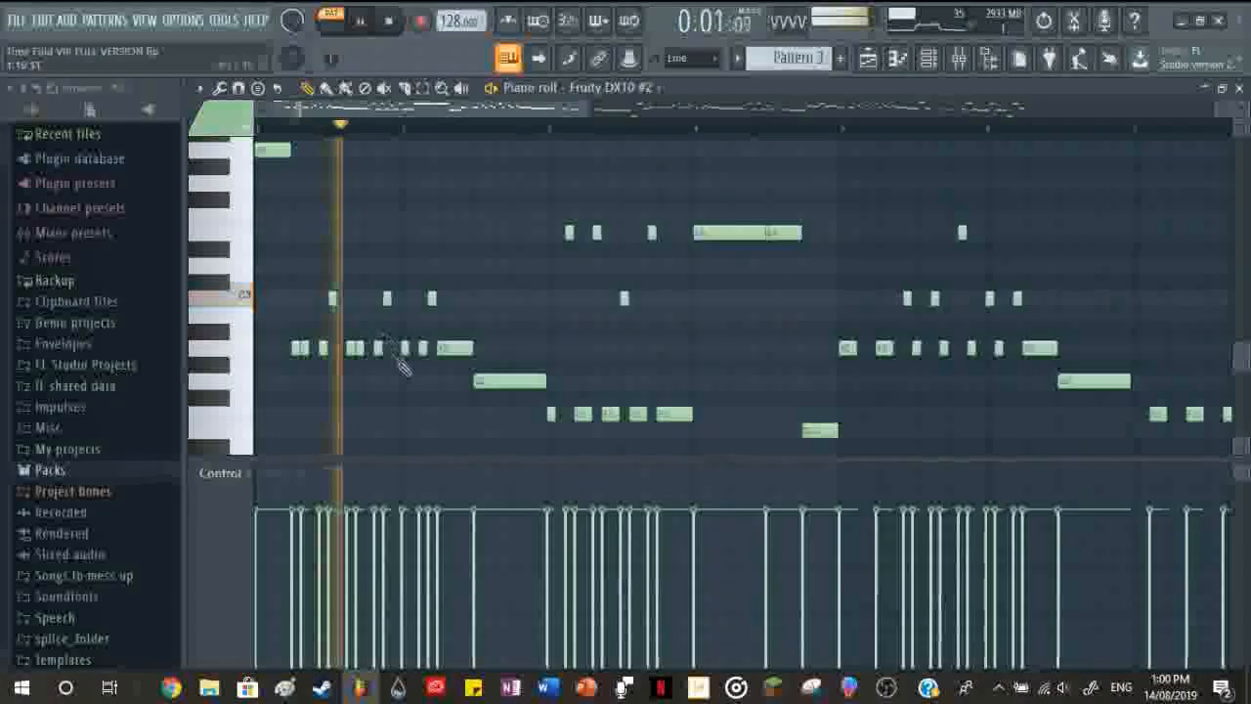
pyautogui.press('space')
pyautogui.click(1240, 88)
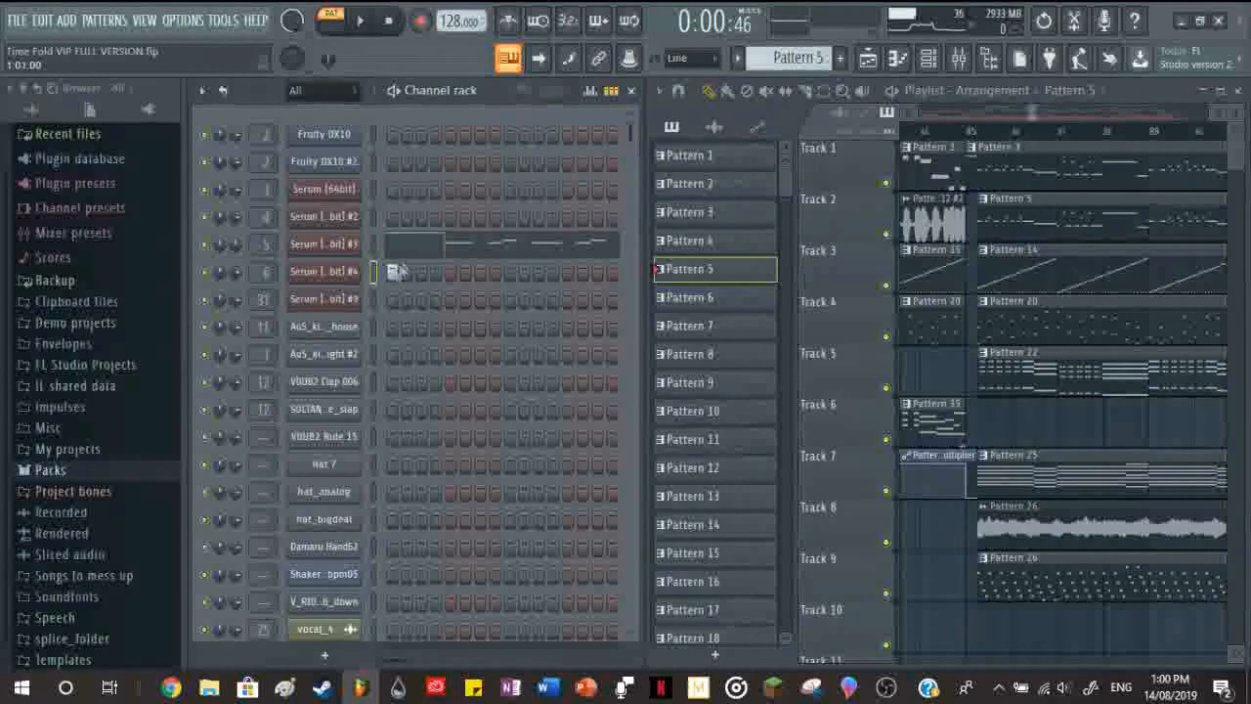
# Step: Open Pattern 5's Serum #3 notes in the piano roll and play the melody from the start
pyautogui.click(410, 250)
pyautogui.press('space')
pyautogui.scroll(5, 572, 341)
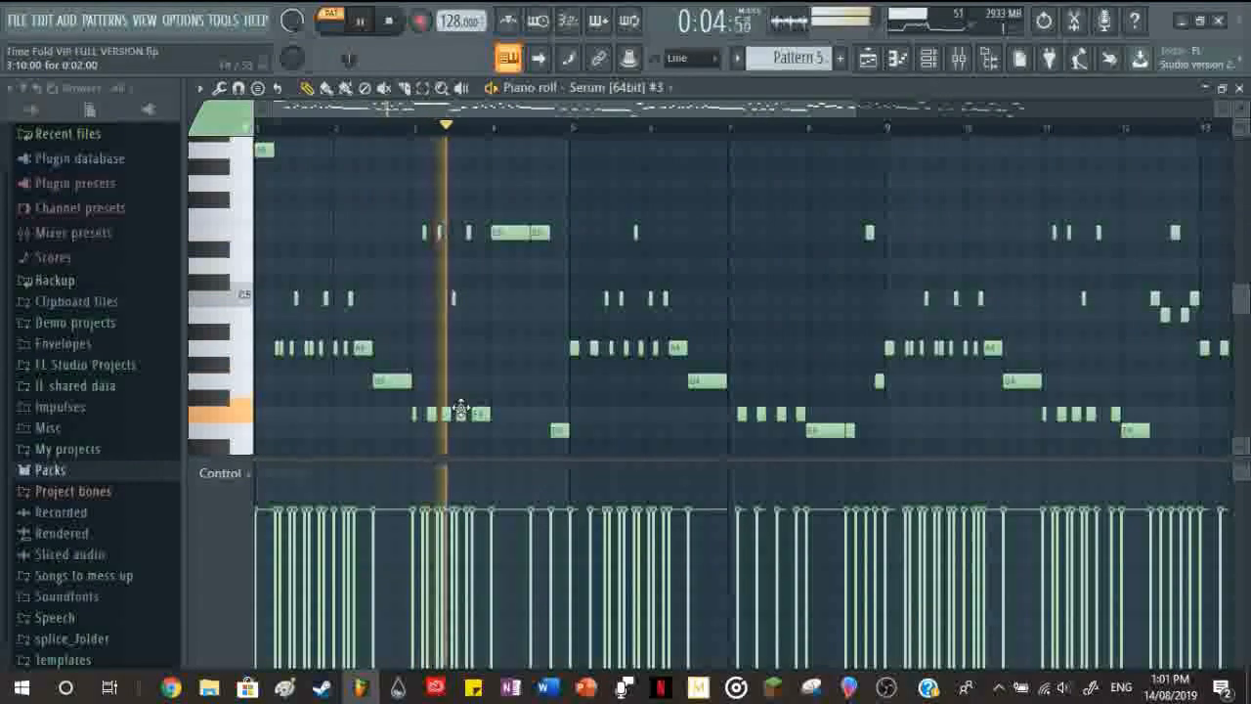
pyautogui.keyDown('ctrl'); pyautogui.scroll(4, 508, 368); pyautogui.keyUp('ctrl')
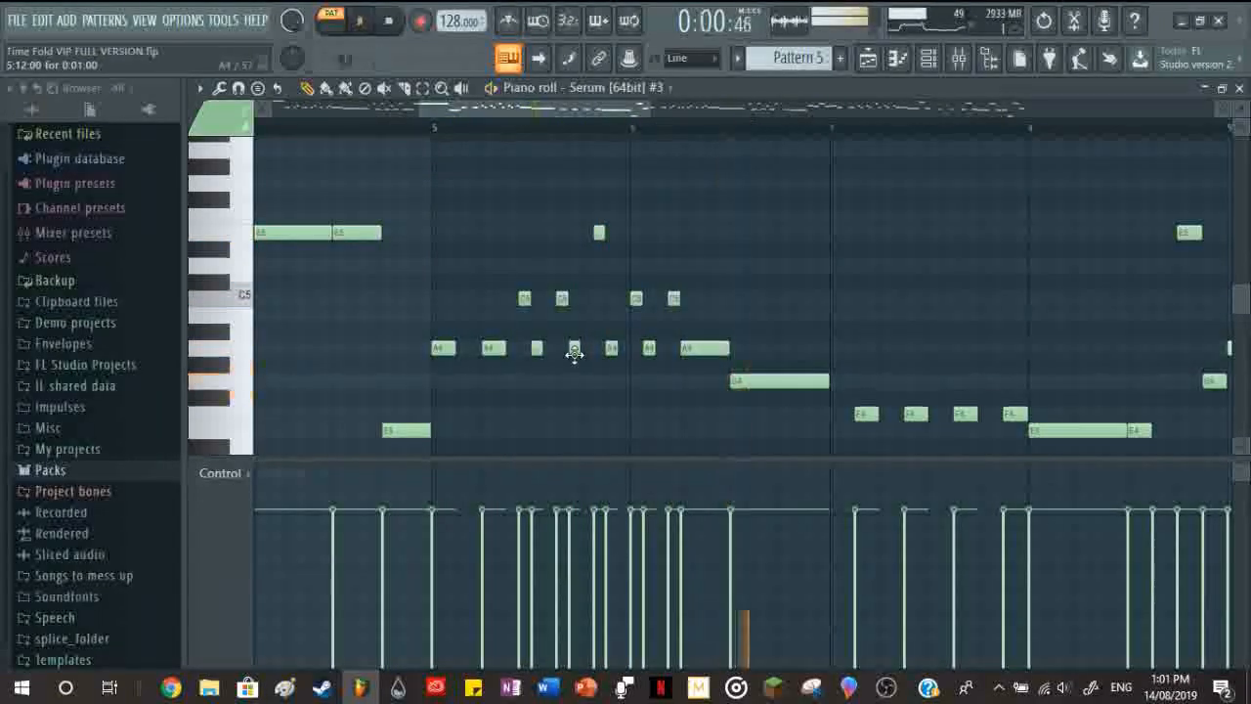
pyautogui.press('space')
pyautogui.keyDown('ctrl'); pyautogui.scroll(-6, 573, 352); pyautogui.keyUp('ctrl')
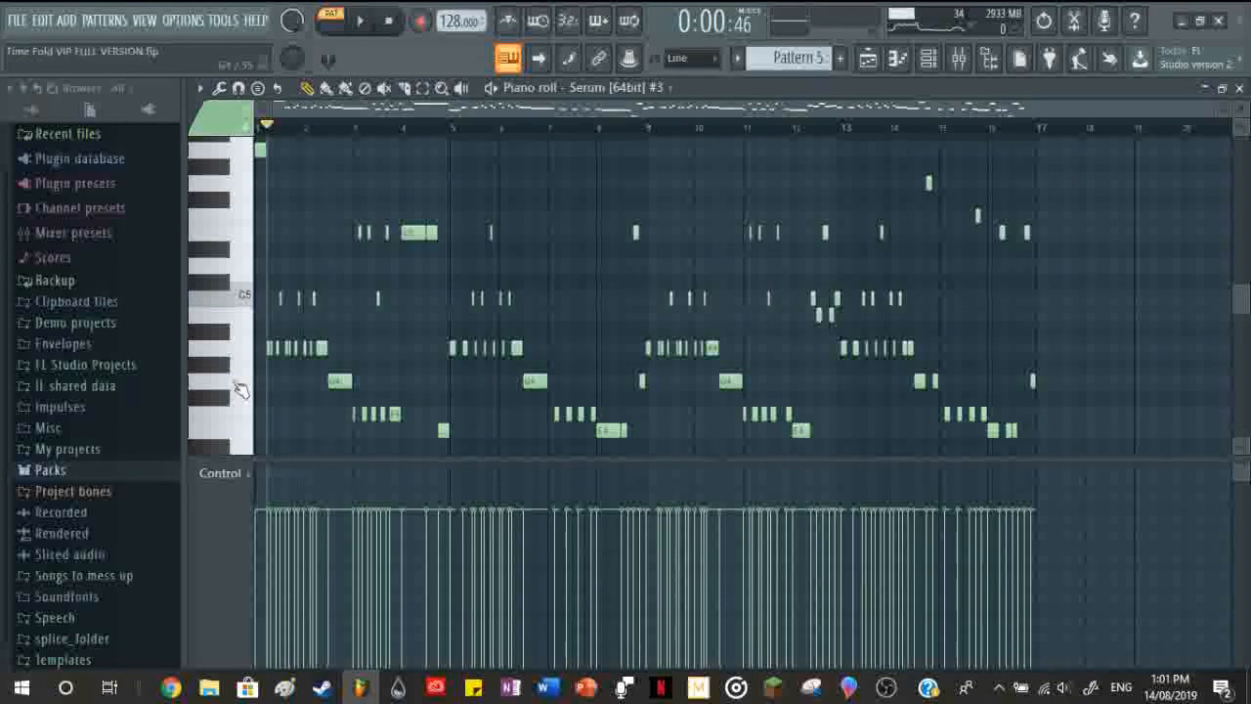
# Step: Examine the repeating phrases of the Serum #3 melody and play them from bar 5
pyautogui.keyDown('ctrl'); pyautogui.scroll(6, 368, 398); pyautogui.keyUp('ctrl')
pyautogui.keyDown('ctrl'); pyautogui.scroll(-8, 355, 349); pyautogui.keyUp('ctrl')
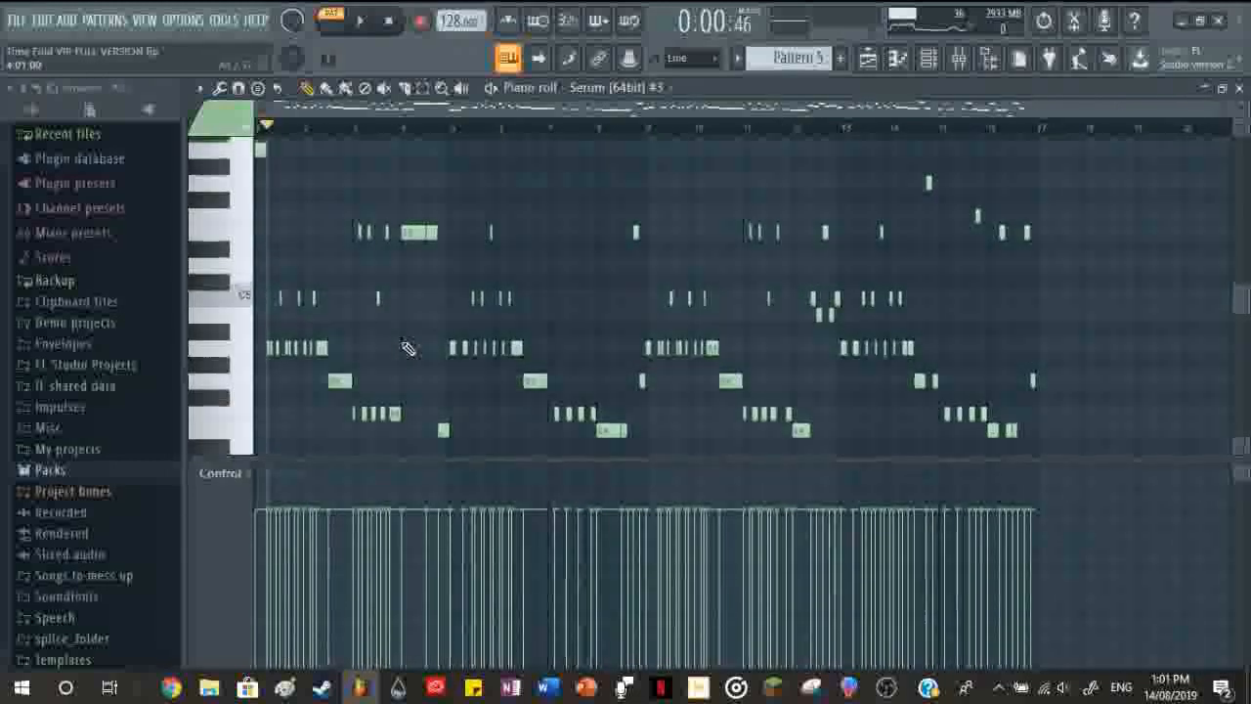
pyautogui.keyDown('ctrl'); pyautogui.scroll(4, 323, 371); pyautogui.keyUp('ctrl')
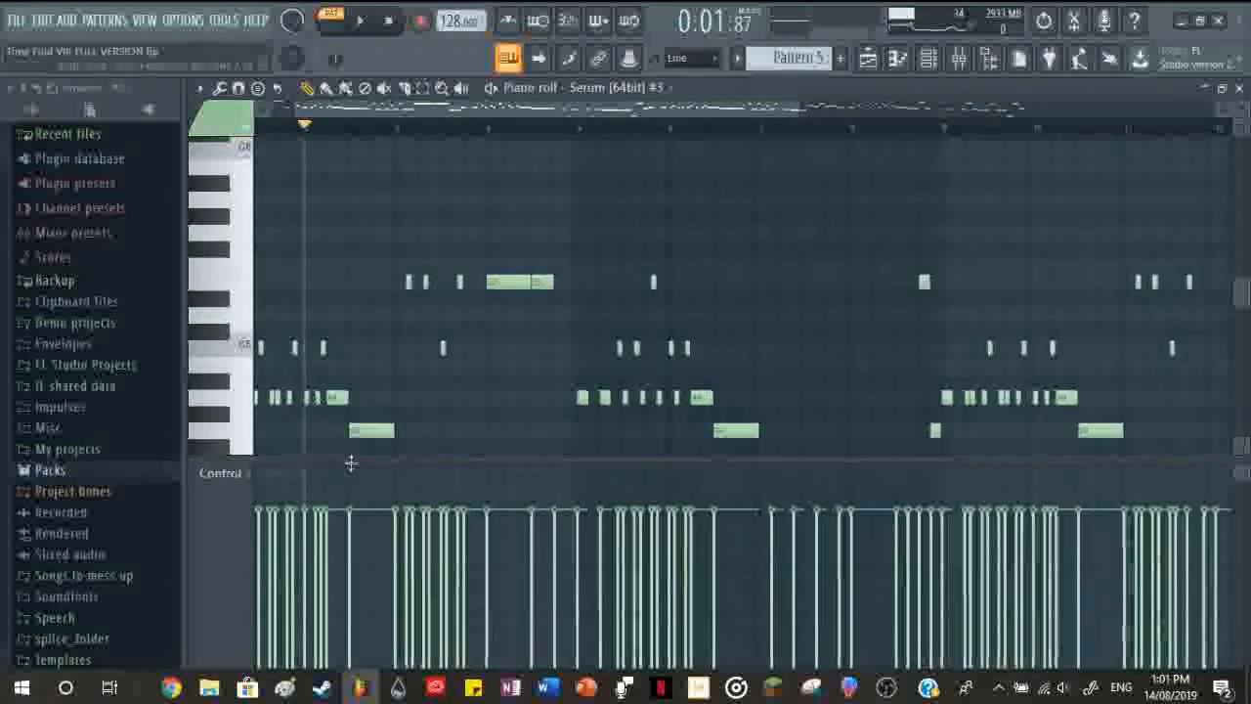
pyautogui.scroll(-3, 381, 322)
pyautogui.scroll(3, 483, 268)
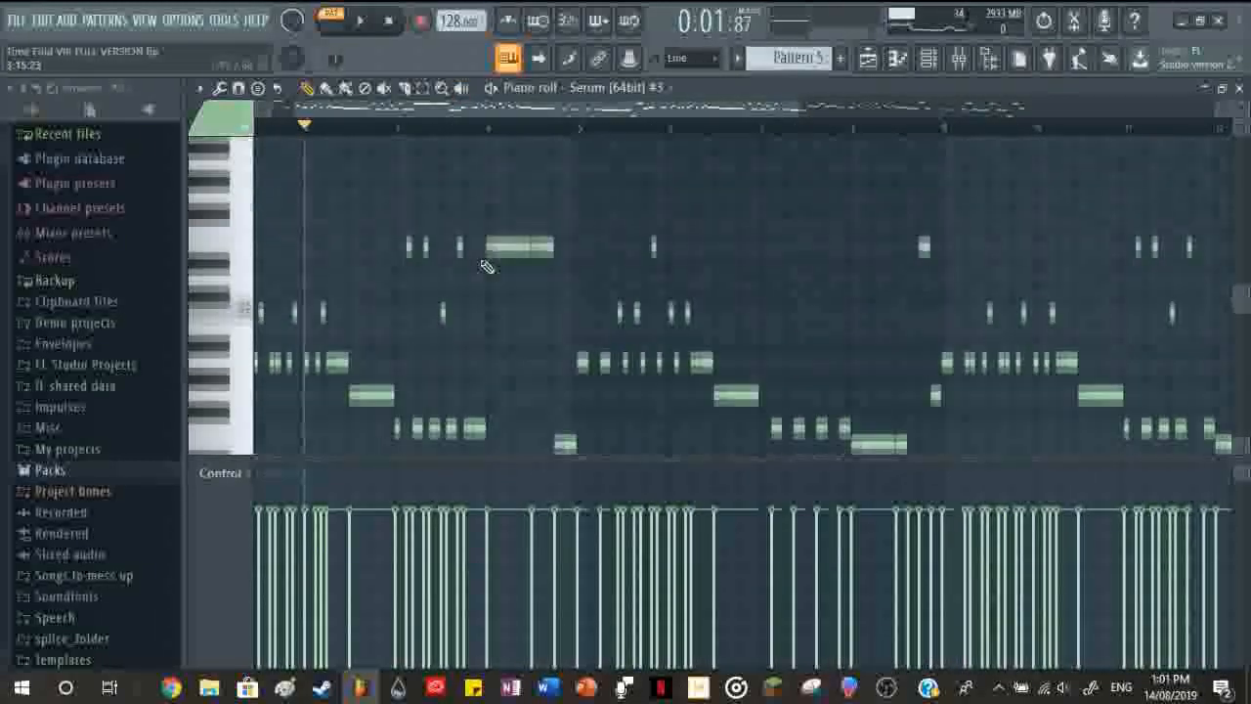
pyautogui.click(581, 125)
pyautogui.keyDown('ctrl'); pyautogui.scroll(-2, 558, 283); pyautogui.keyUp('ctrl')
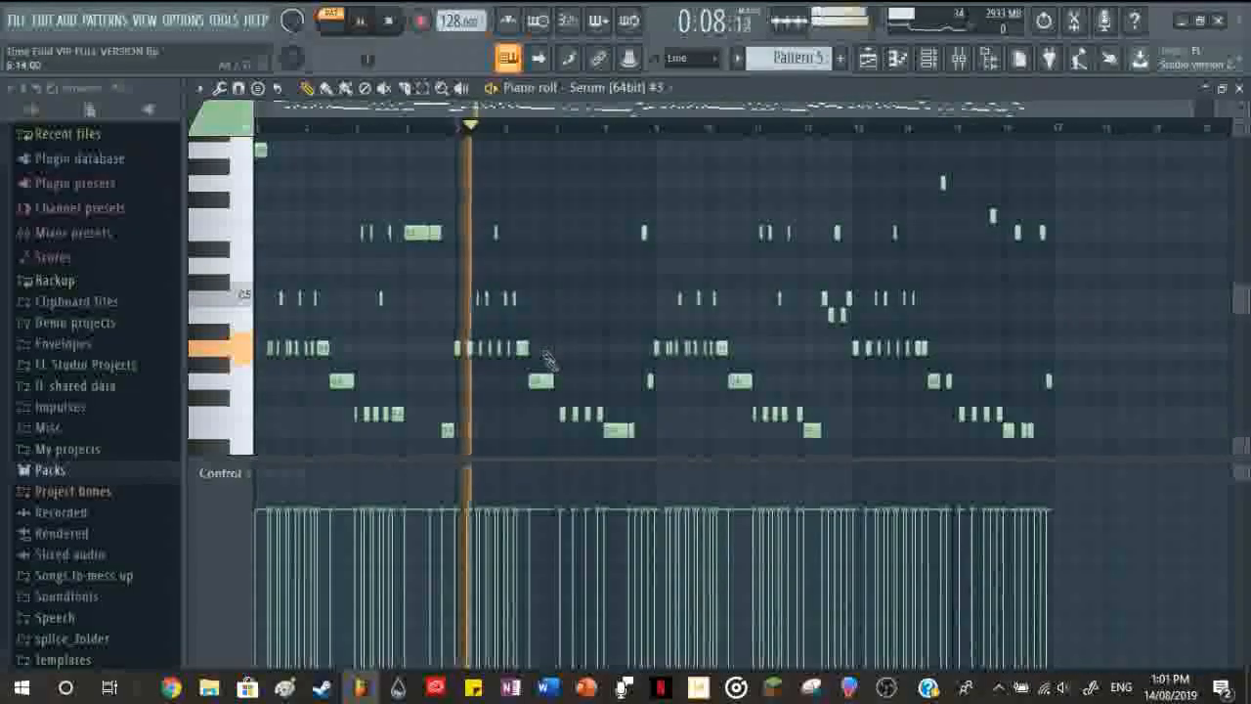
pyautogui.scroll(2, 518, 410)
pyautogui.keyDown('ctrl'); pyautogui.scroll(2, 548, 419); pyautogui.keyUp('ctrl')
pyautogui.scroll(-2, 577, 415)
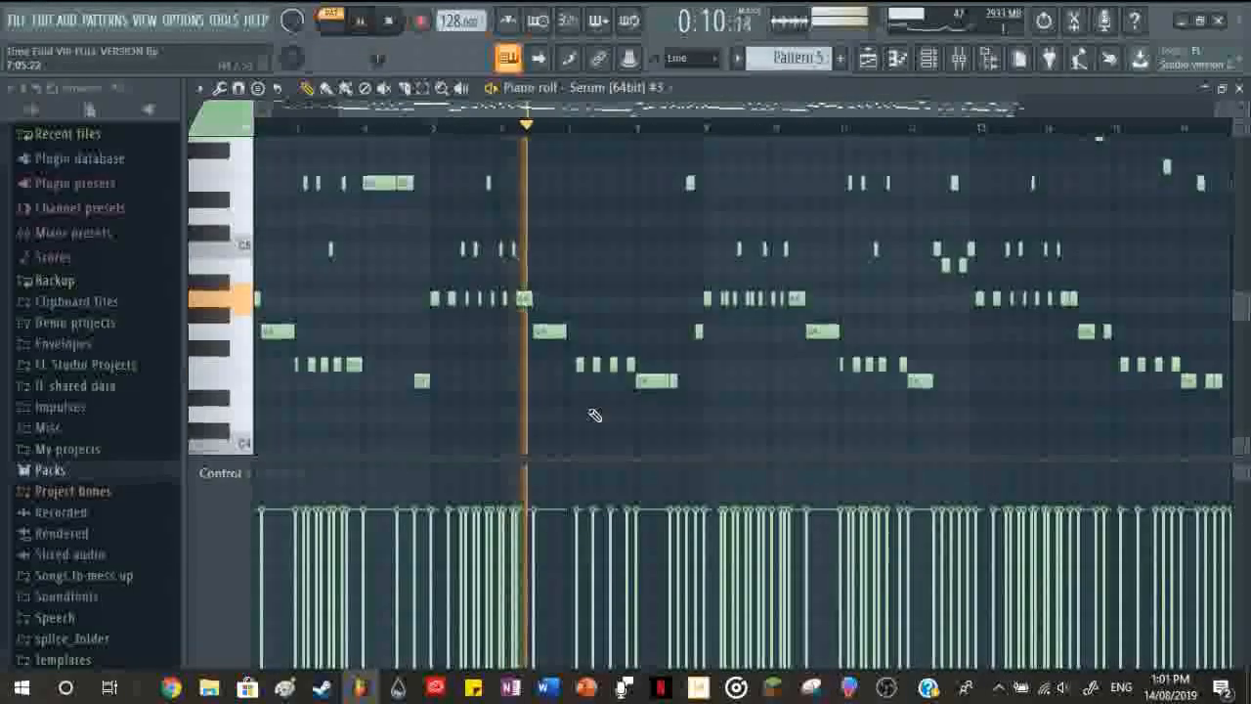
# Step: Follow playback to the low note just before bar 9, preview its key and close the piano roll
pyautogui.keyDown('ctrl'); pyautogui.scroll(-2, 592, 402); pyautogui.keyUp('ctrl')
pyautogui.keyDown('ctrl'); pyautogui.scroll(2, 751, 416); pyautogui.keyUp('ctrl')
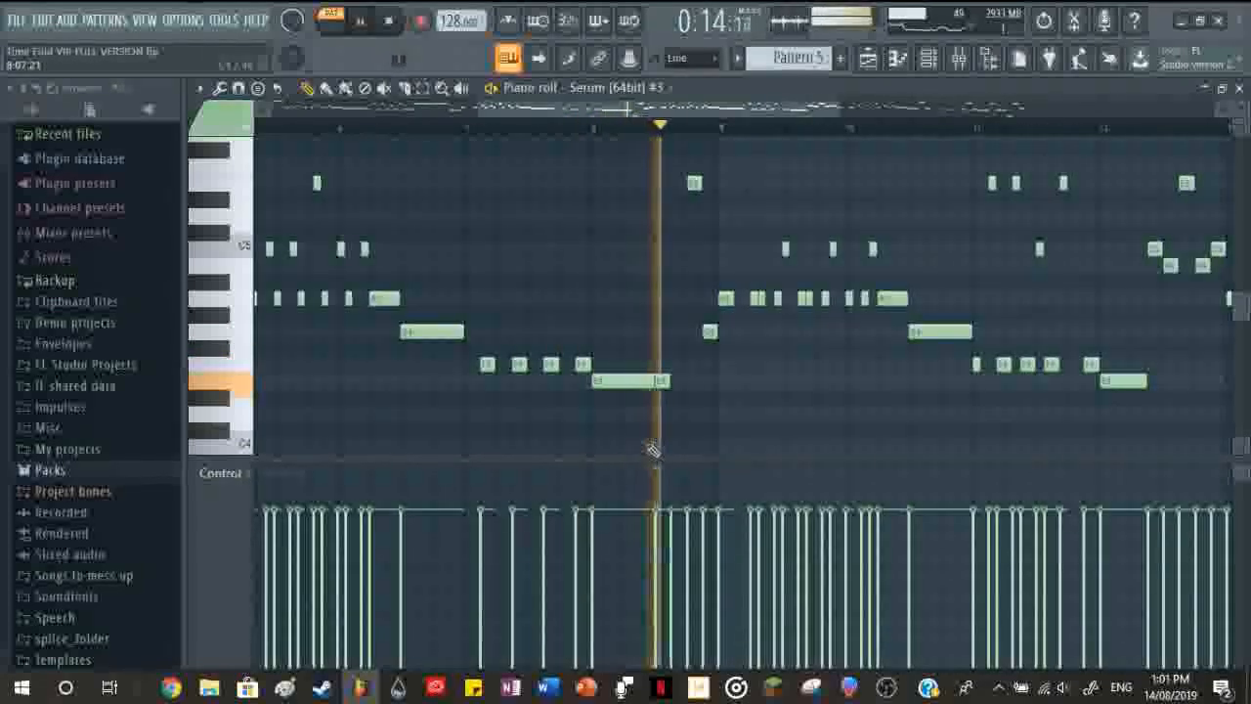
pyautogui.scroll(-4, 700, 411)
pyautogui.press('space')
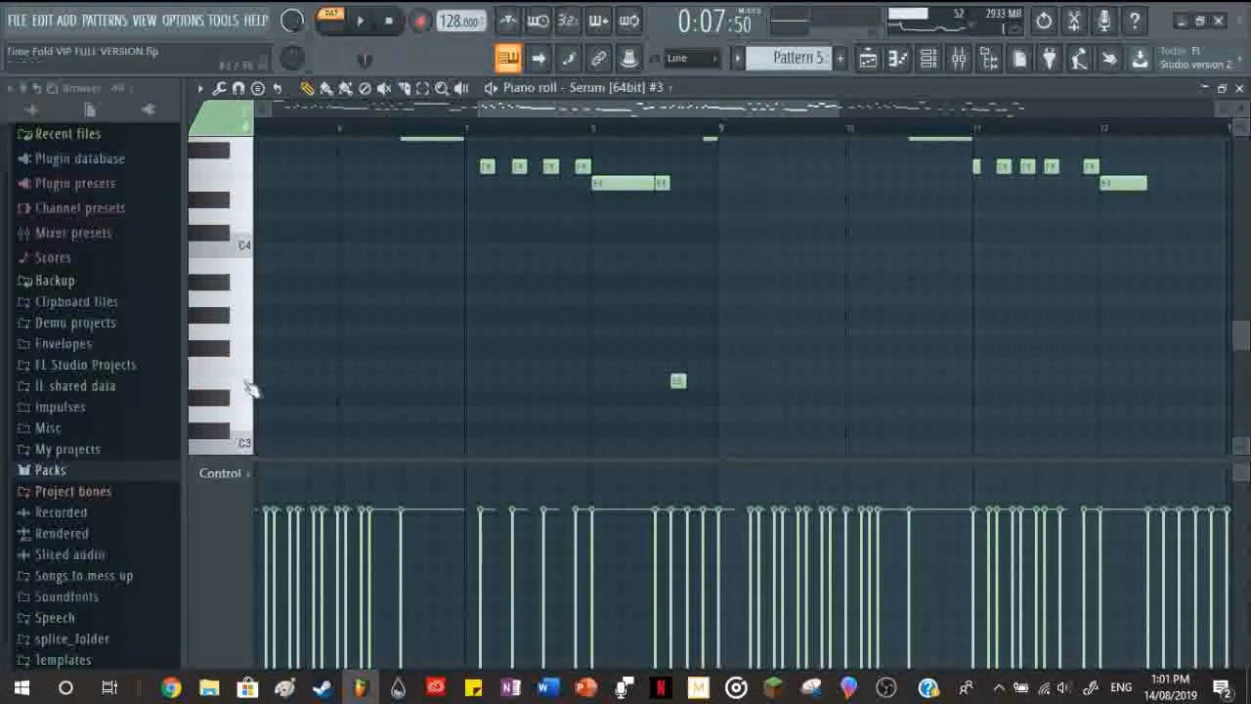
pyautogui.click(245, 386)
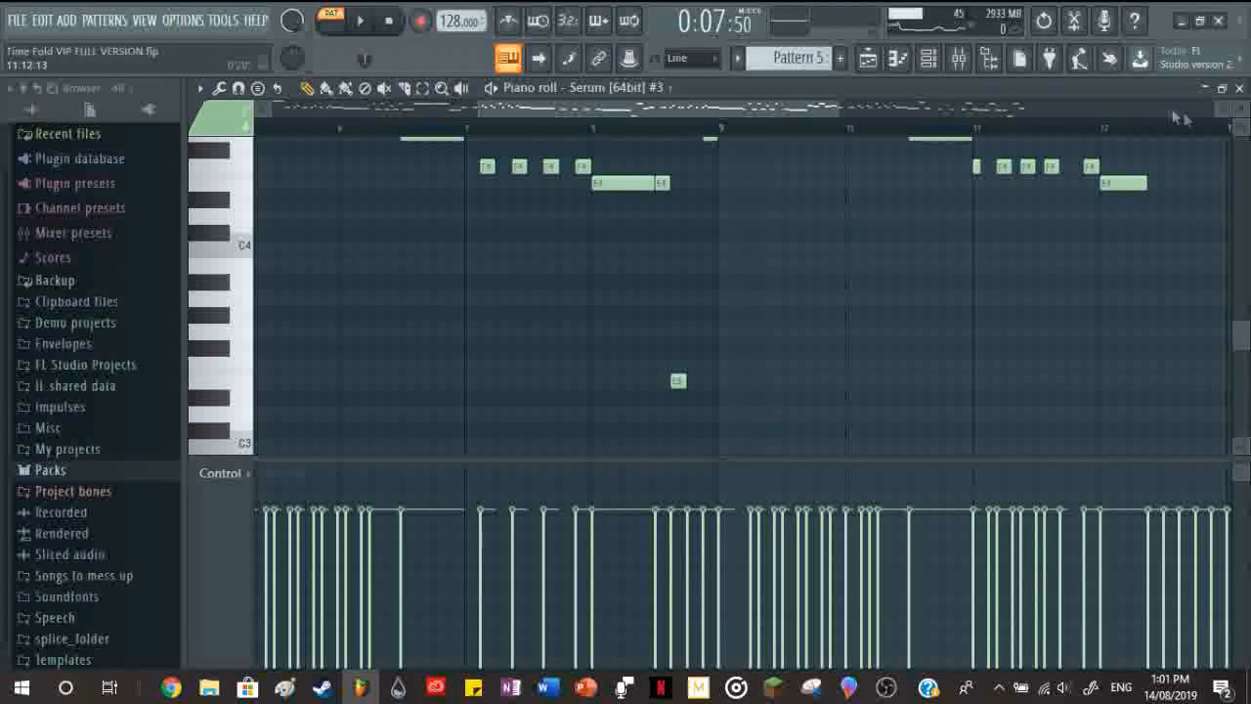
pyautogui.click(1239, 88)
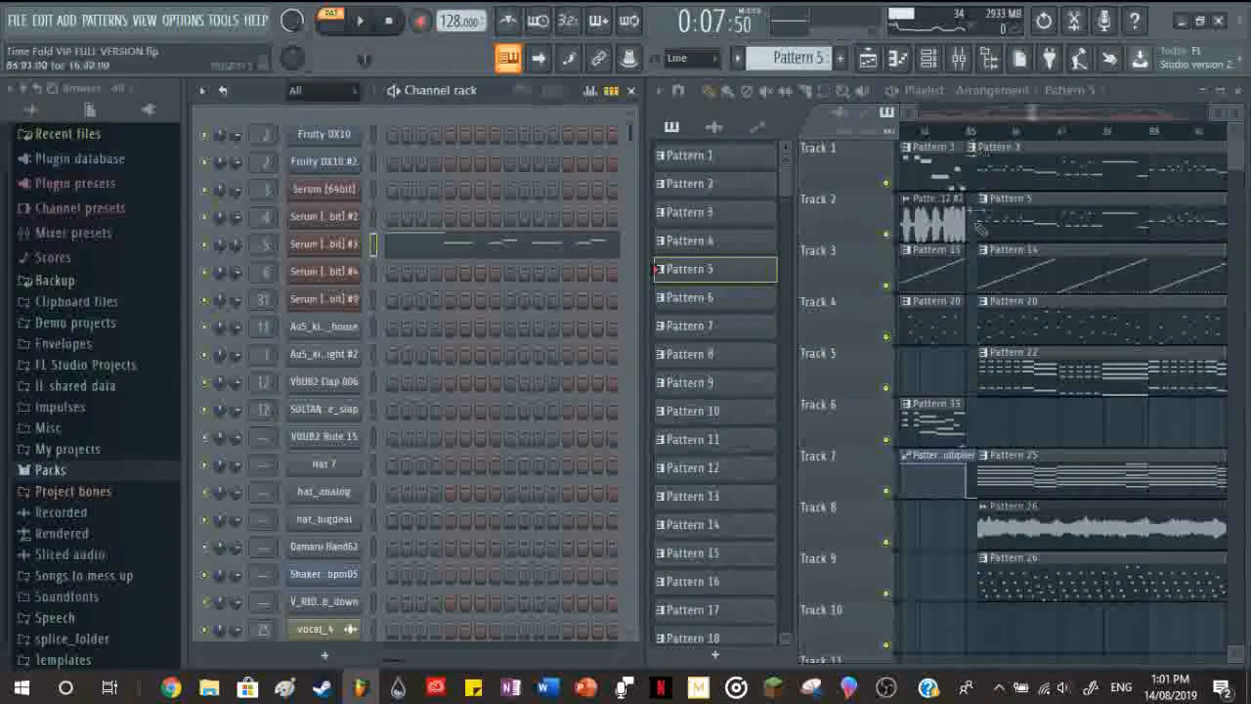
# Step: Select the Pattern 14, Pattern 20 and Pattern 22 clips in turn and locate the Serum channels holding Pattern 22's notes
pyautogui.click(1007, 285)
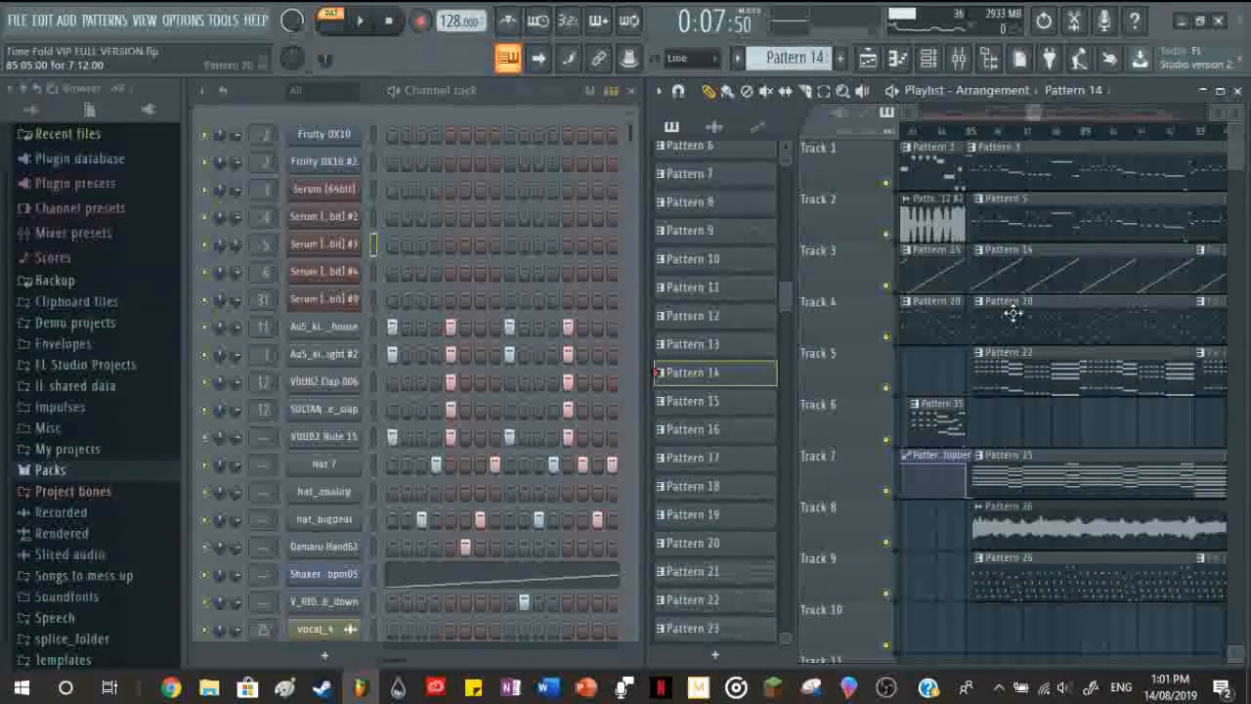
pyautogui.click(1017, 313)
pyautogui.scroll(-3, 1017, 314)
pyautogui.click(1040, 228)
pyautogui.scroll(-5, 512, 457)
pyautogui.scroll(15, 510, 456)
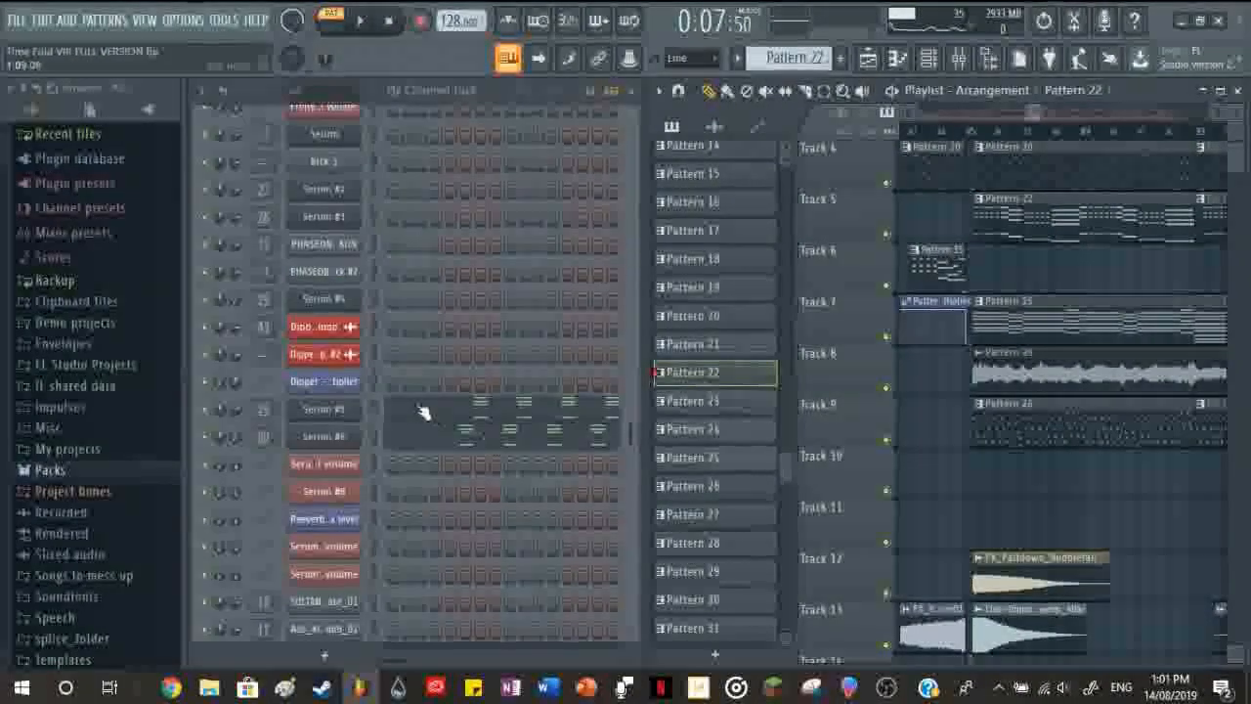
# Step: Select the Serum #6 channel and the volume automation below it, check the Pattern 25 and Pattern 26 clips, and reselect Pattern 22
pyautogui.moveTo(374, 428); pyautogui.dragTo(372, 461)
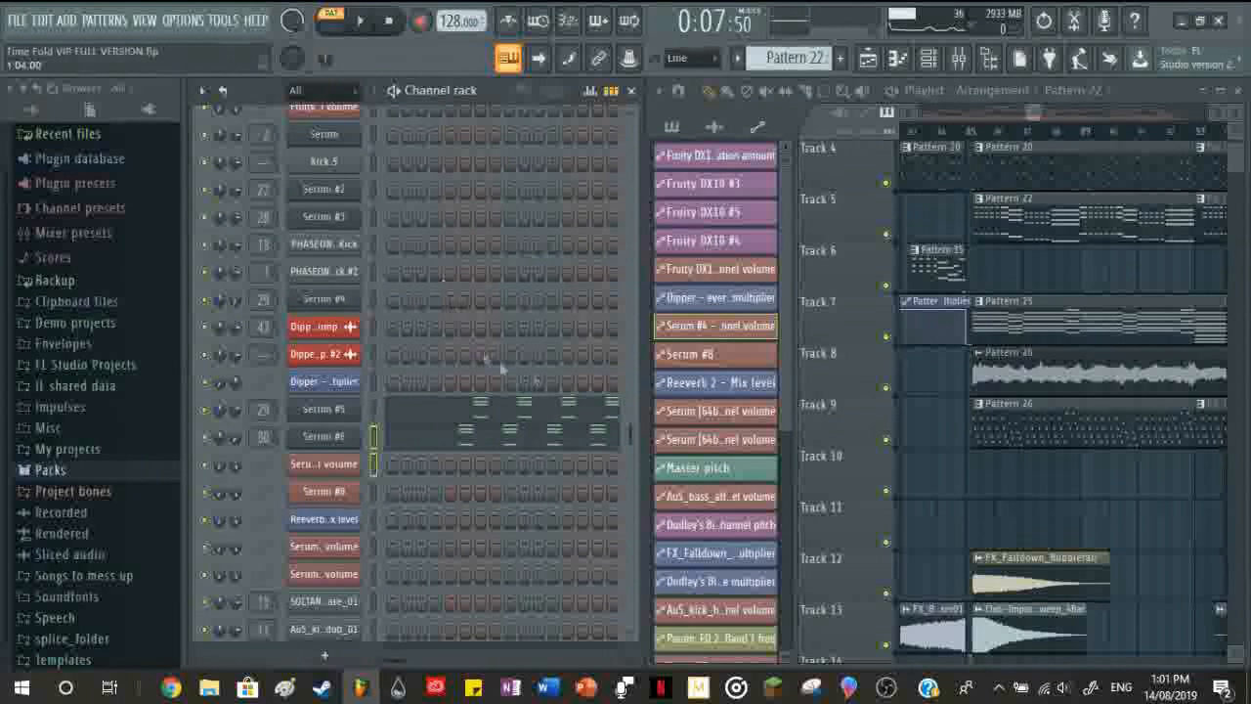
pyautogui.click(1034, 304)
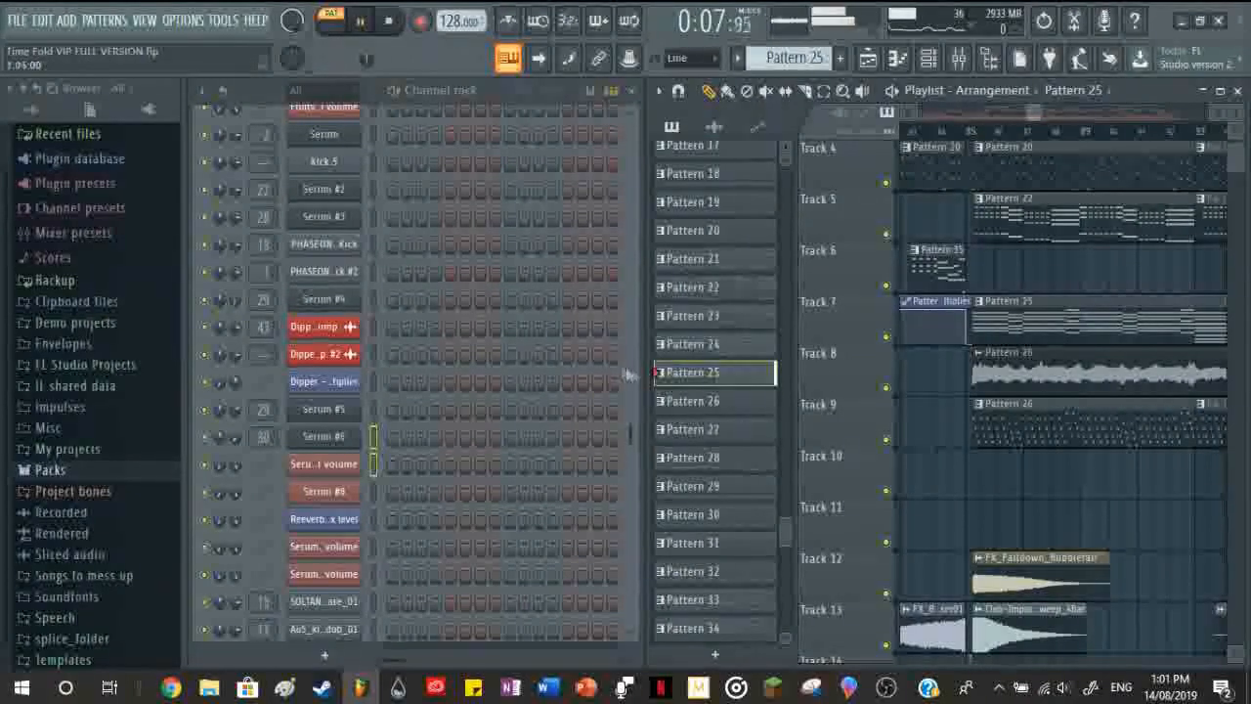
pyautogui.click(1011, 400)
pyautogui.click(1010, 200)
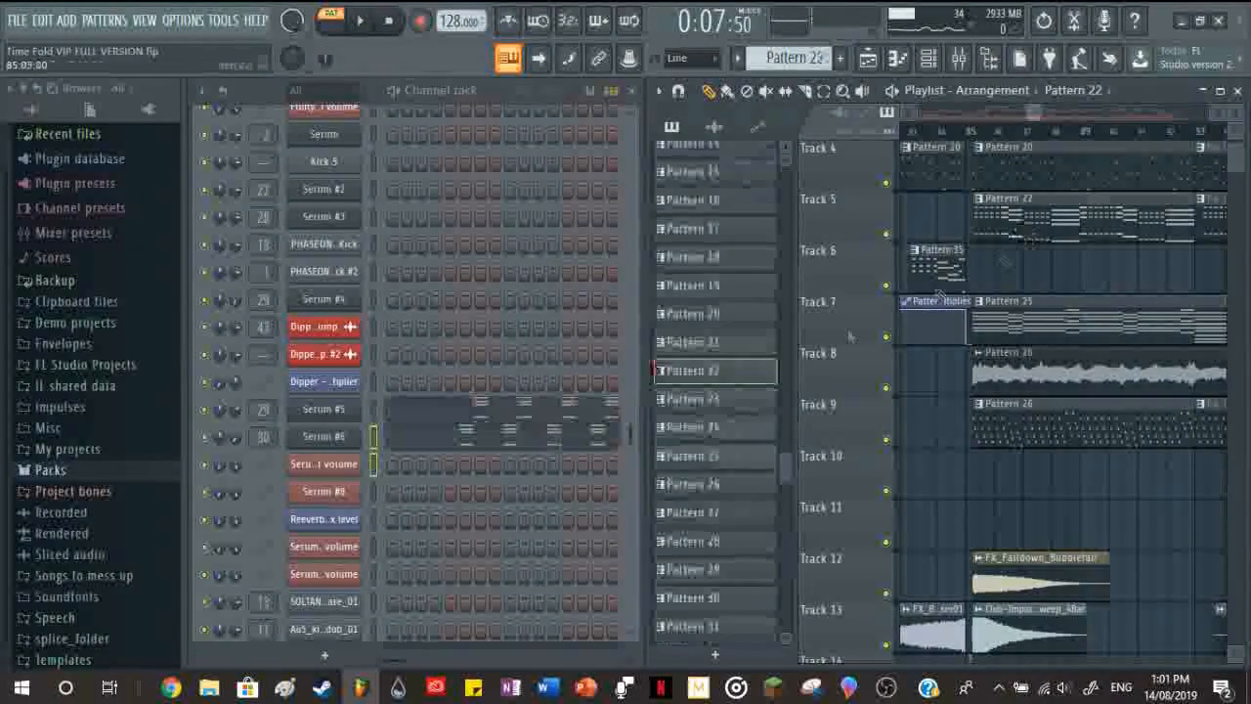
# Step: Play Pattern 22 from the start and select its Serum #5 channel
pyautogui.press('space')
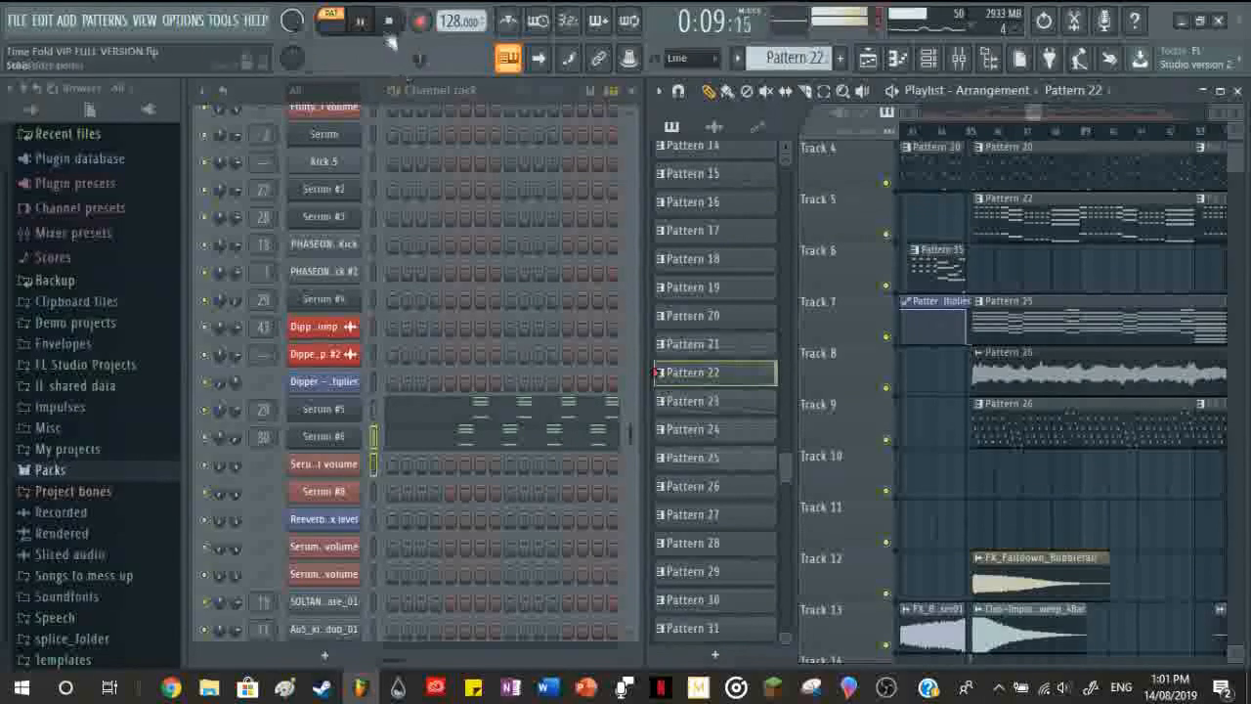
pyautogui.press('space')
pyautogui.press('space')
pyautogui.press('space')
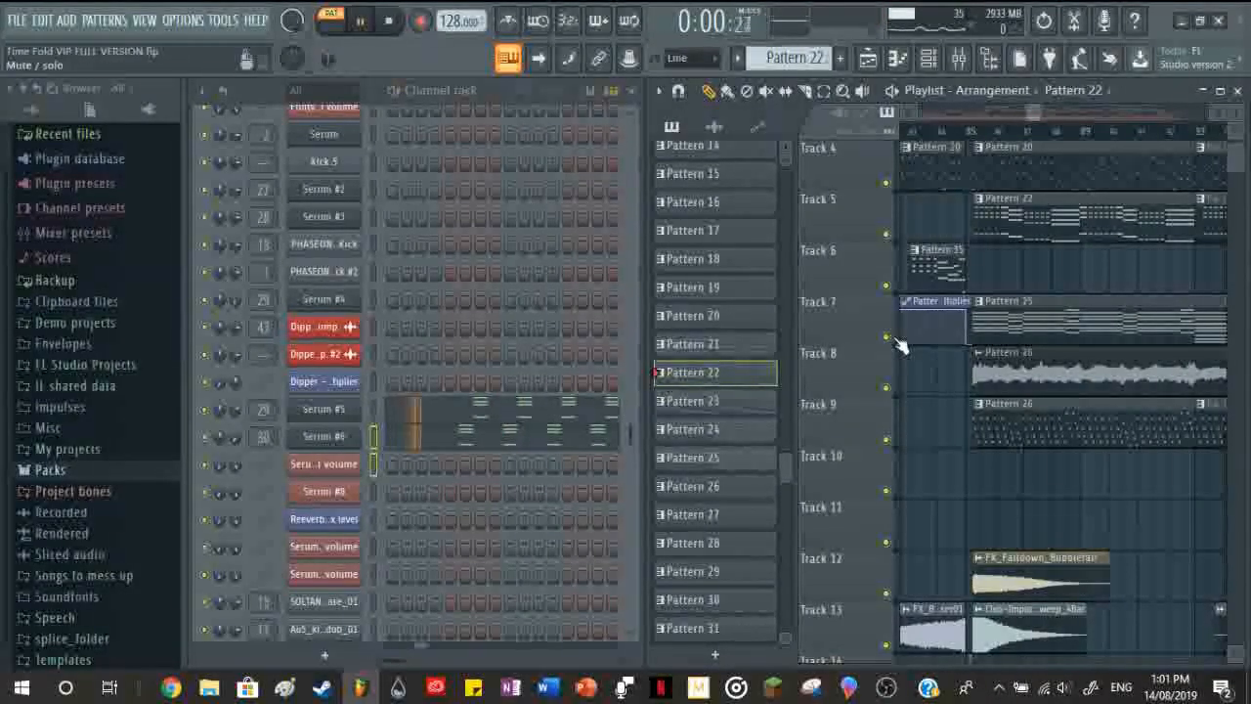
pyautogui.click(374, 412)
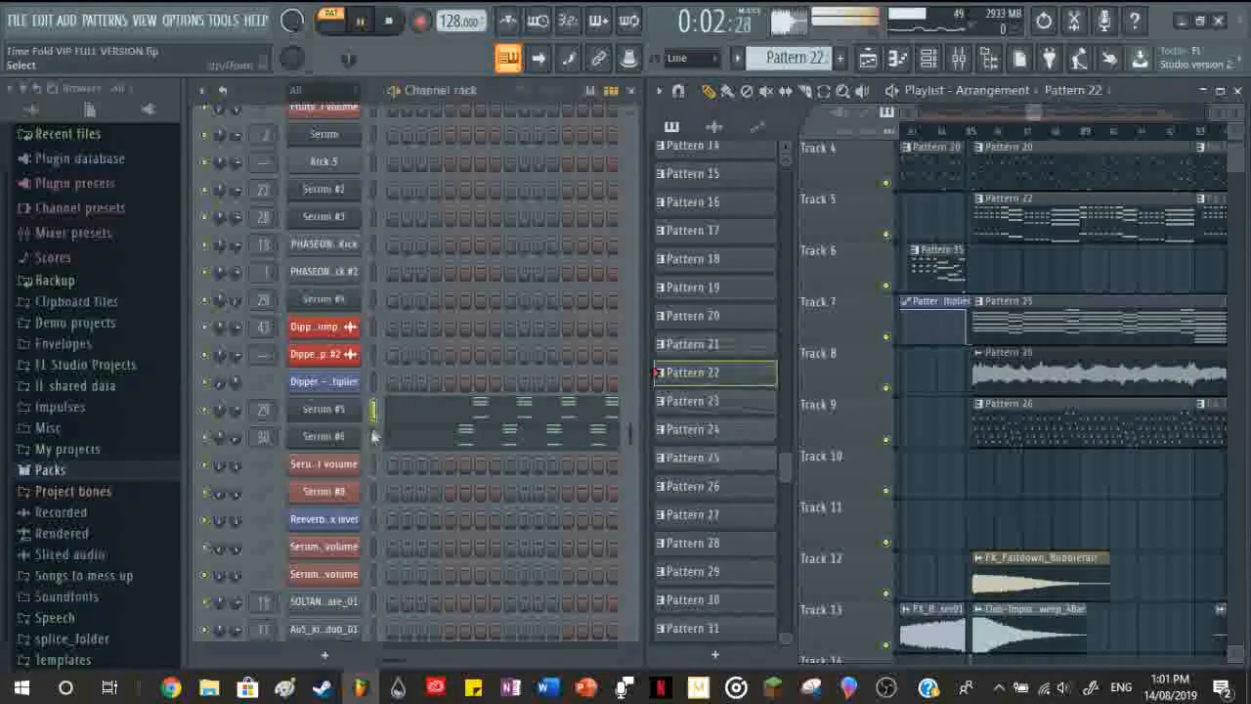
# Step: Play the arrangement briefly from around bar 87 and return to pattern mode to restart Pattern 22
pyautogui.click(1034, 130)
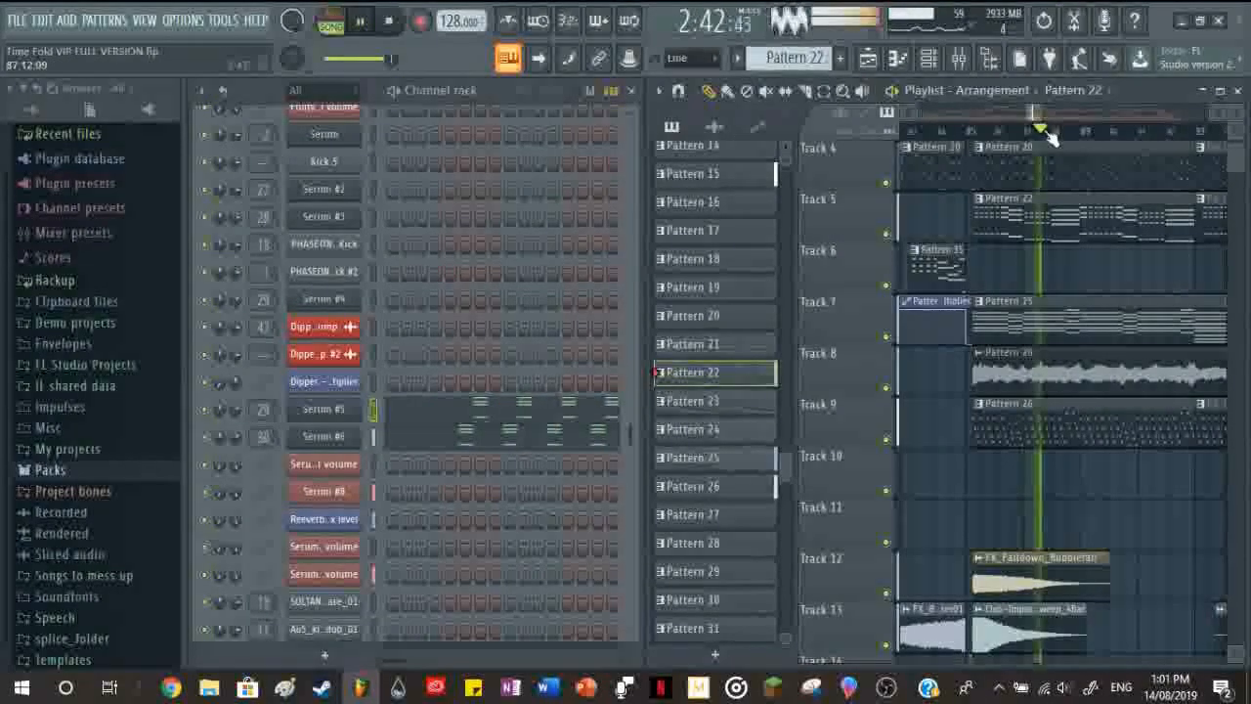
pyautogui.press('space')
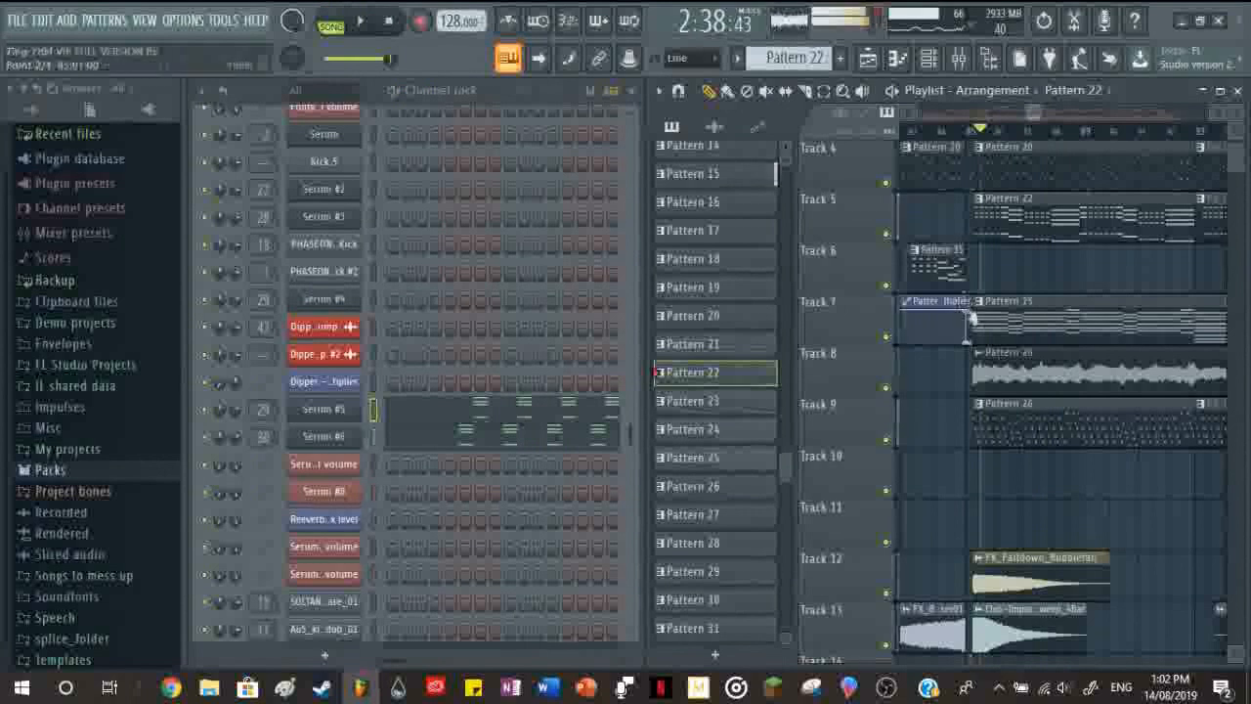
pyautogui.click(332, 21)
pyautogui.press('space')
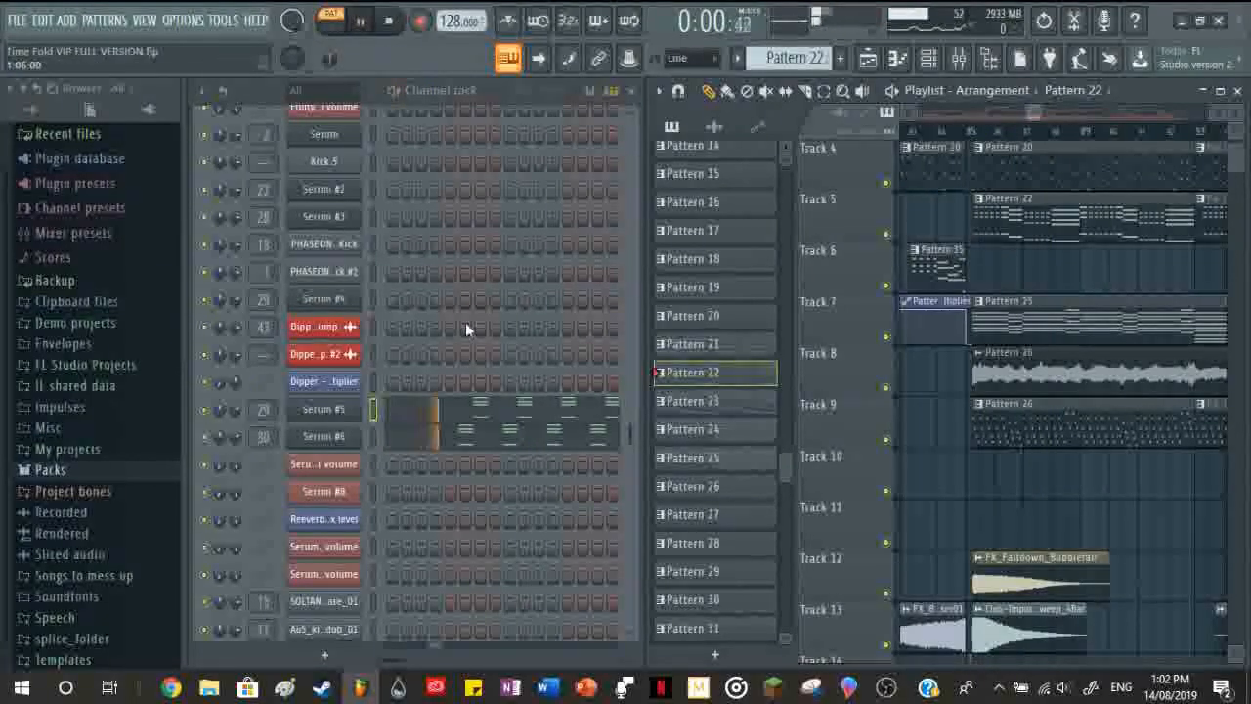
pyautogui.press('space')
# Step: Survey the playlist tracks around bar 85 while Pattern 22 plays on its own
pyautogui.scroll(-6, 977, 489)
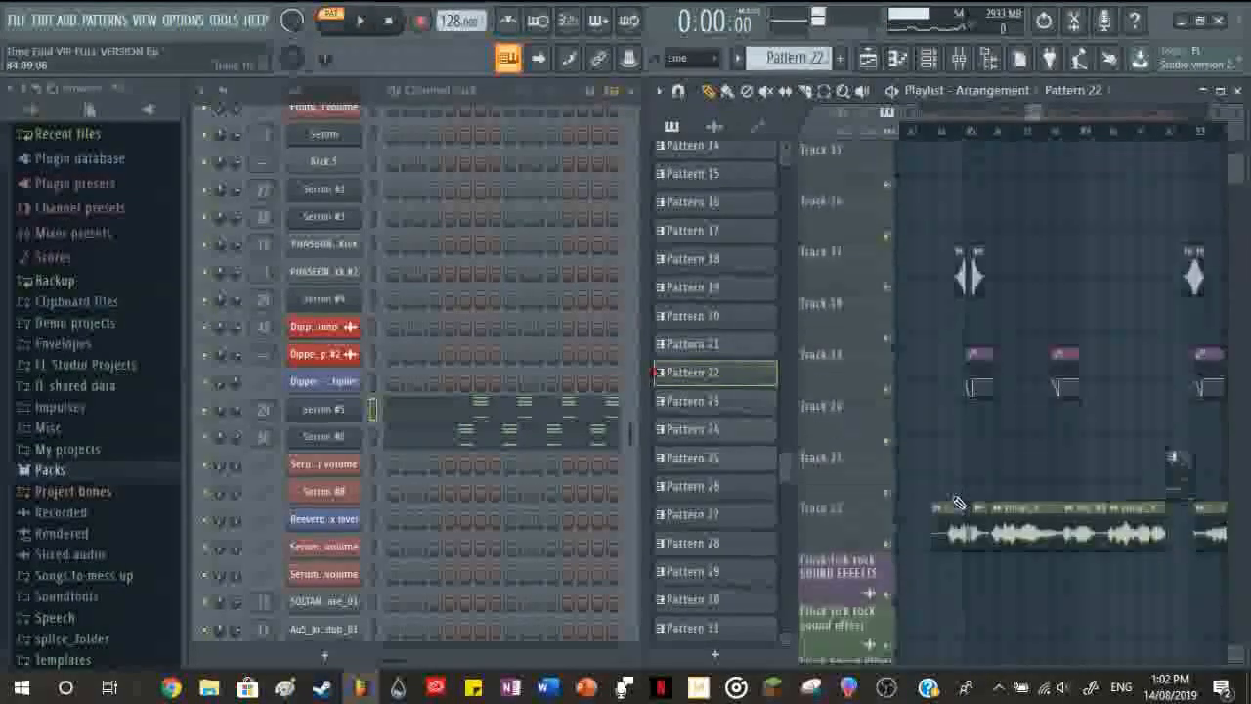
pyautogui.scroll(7, 991, 460)
pyautogui.press('space')
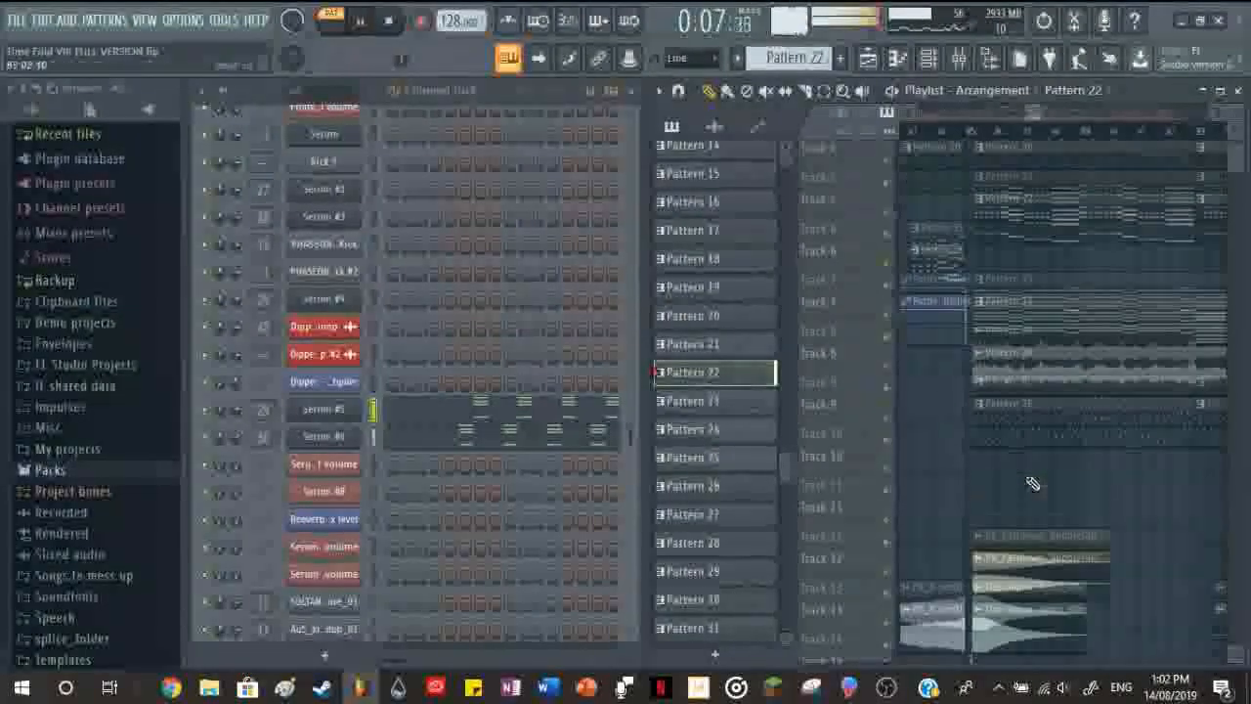
pyautogui.scroll(-1, 1017, 472)
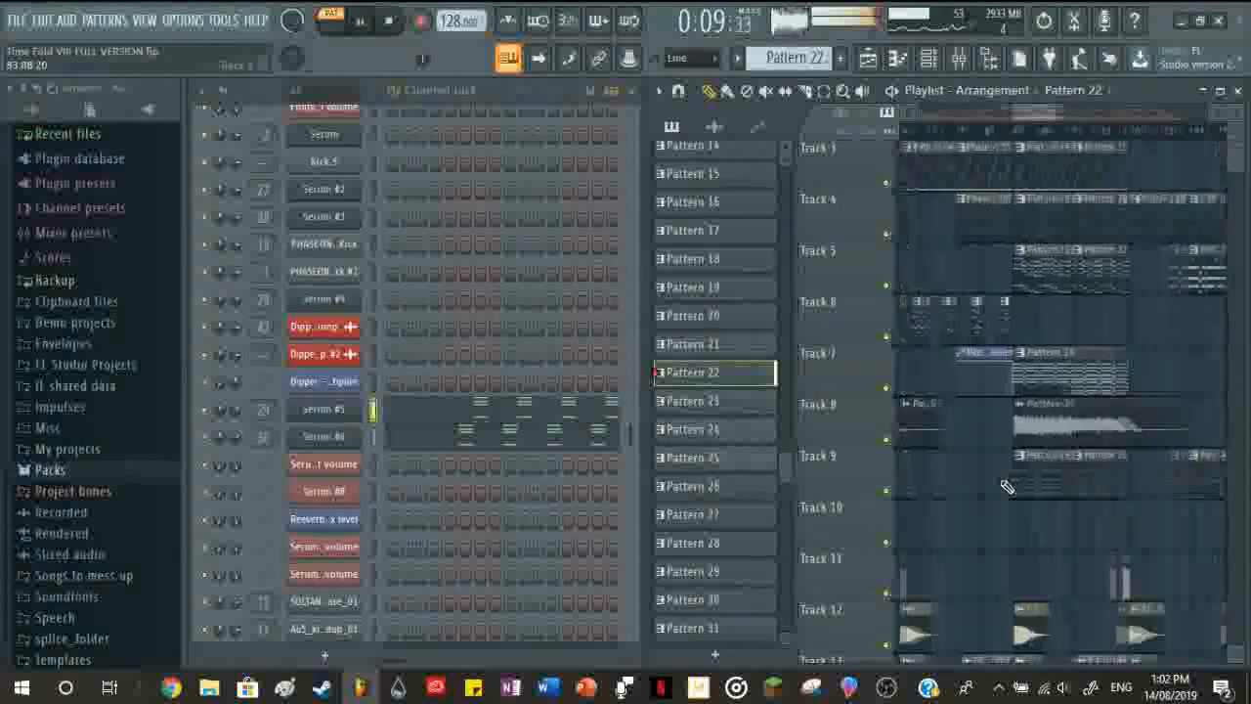
pyautogui.scroll(4, 1023, 479)
# Step: Open Pattern 22's Serum #5 notes in the piano roll and switch to Serum #6 to examine its opening chord stabs
pyautogui.click(405, 417)
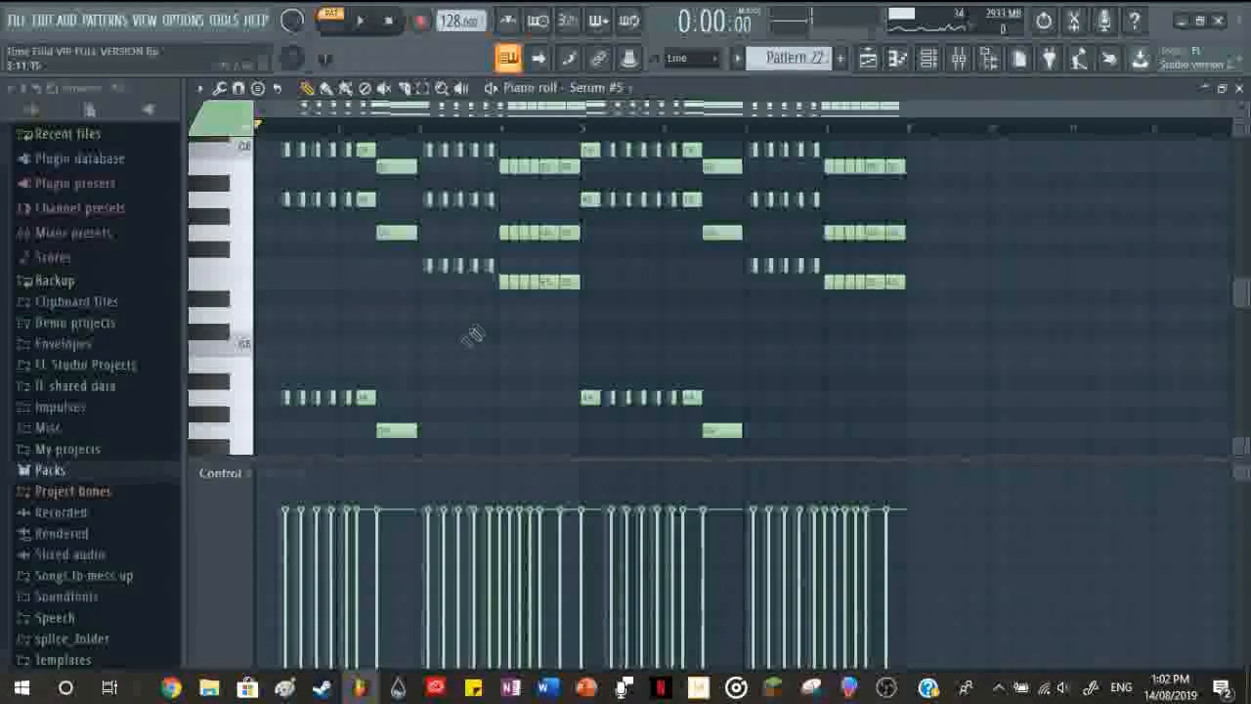
pyautogui.click(631, 89)
pyautogui.click(1114, 84)
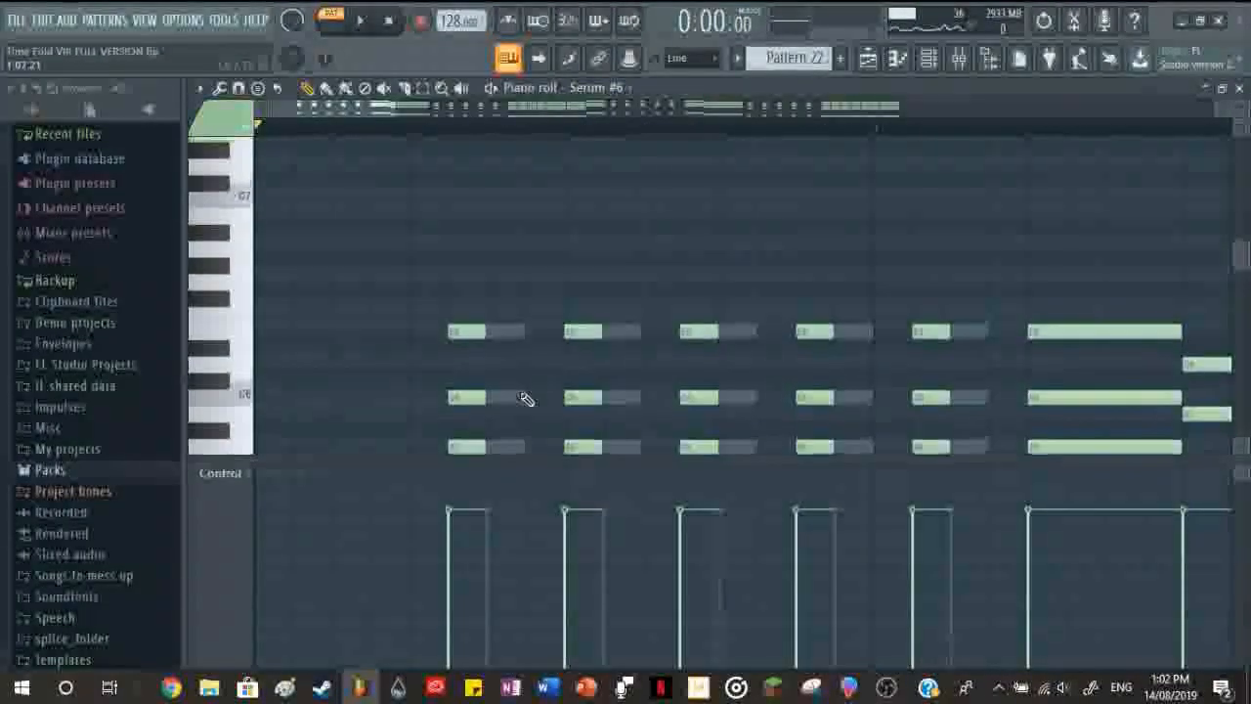
pyautogui.scroll(-4, 548, 326)
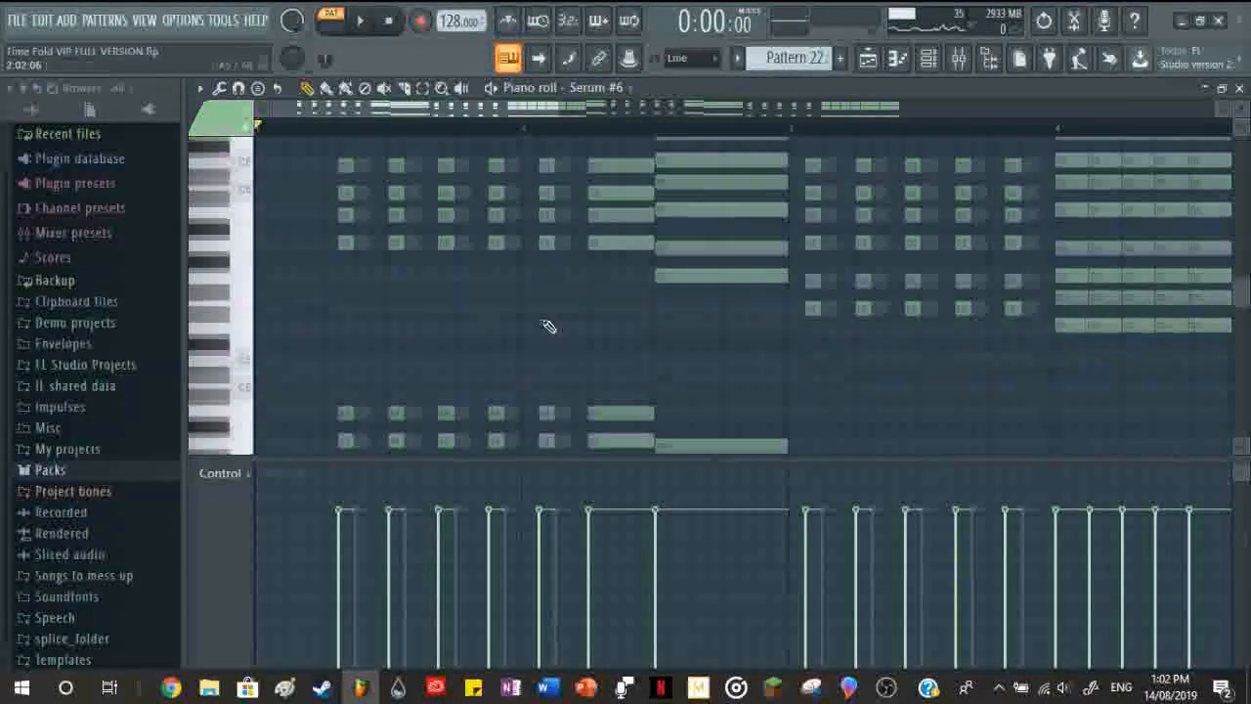
pyautogui.keyDown('ctrl'); pyautogui.scroll(3, 377, 414); pyautogui.keyUp('ctrl')
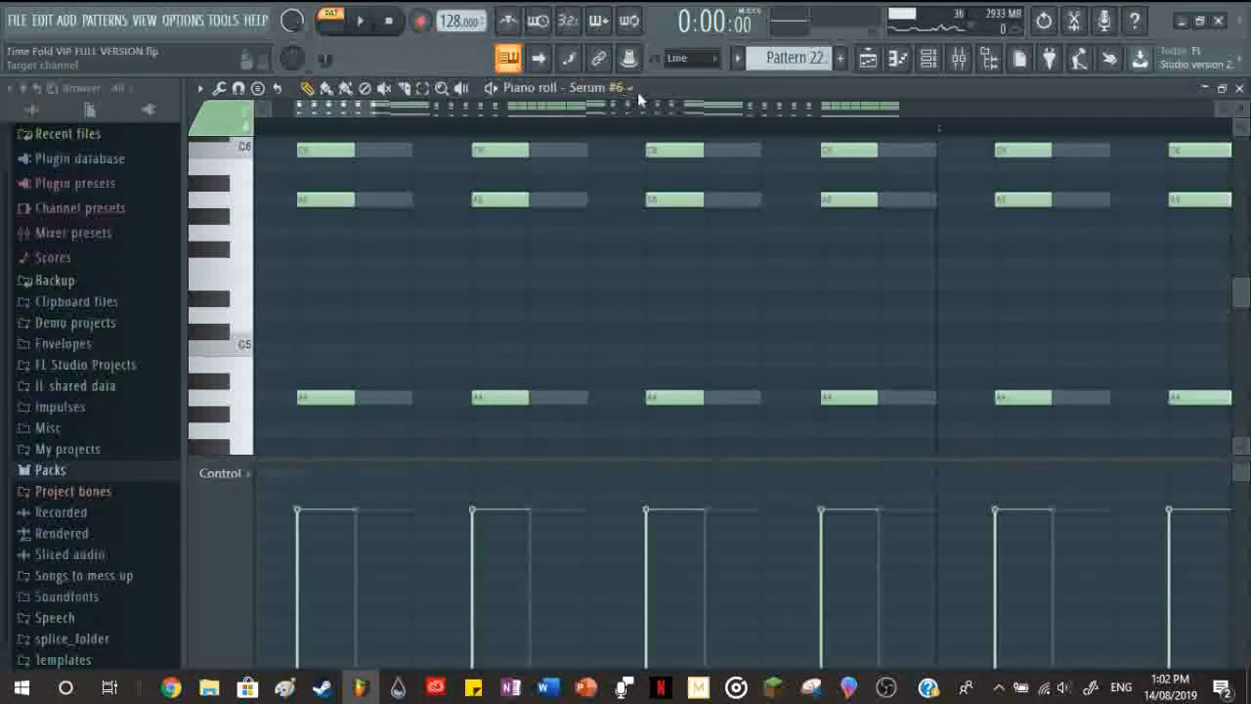
# Step: Switch the piano roll back to Serum #5 and compare its stabs with the Serum #6 ghost notes
pyautogui.click(638, 92)
pyautogui.click(1126, 66)
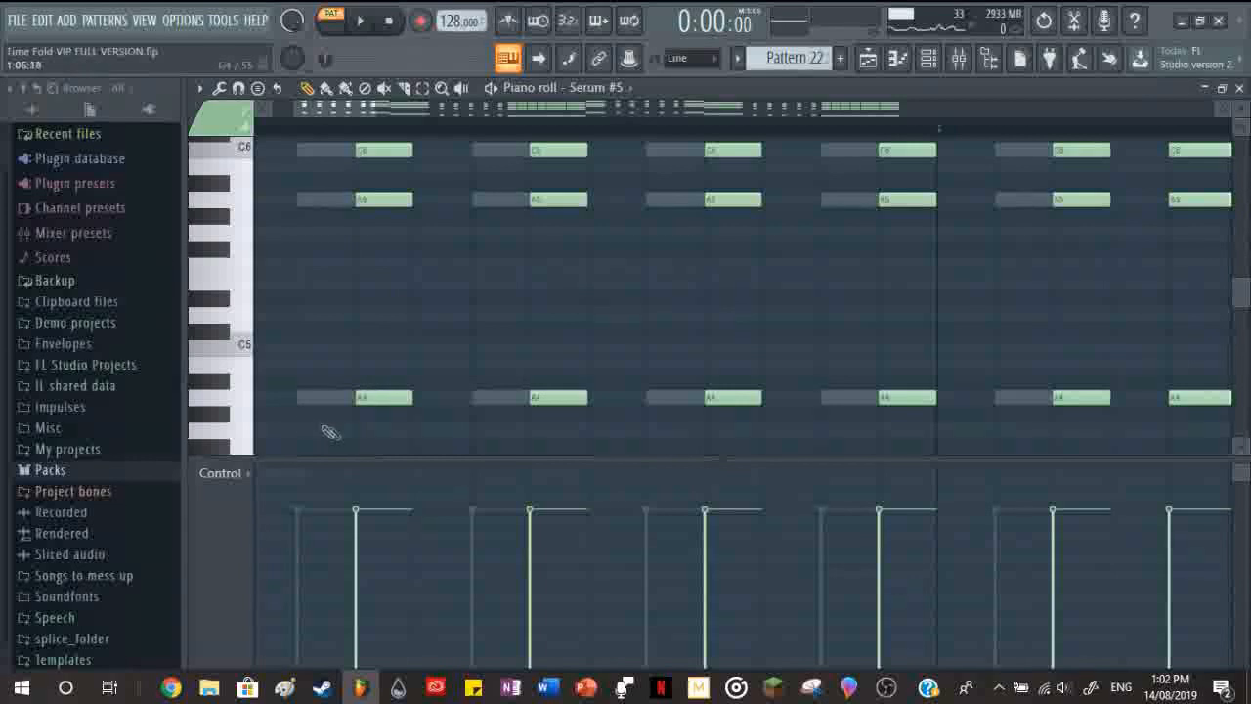
pyautogui.scroll(-1, 334, 400)
pyautogui.scroll(-3, 337, 398)
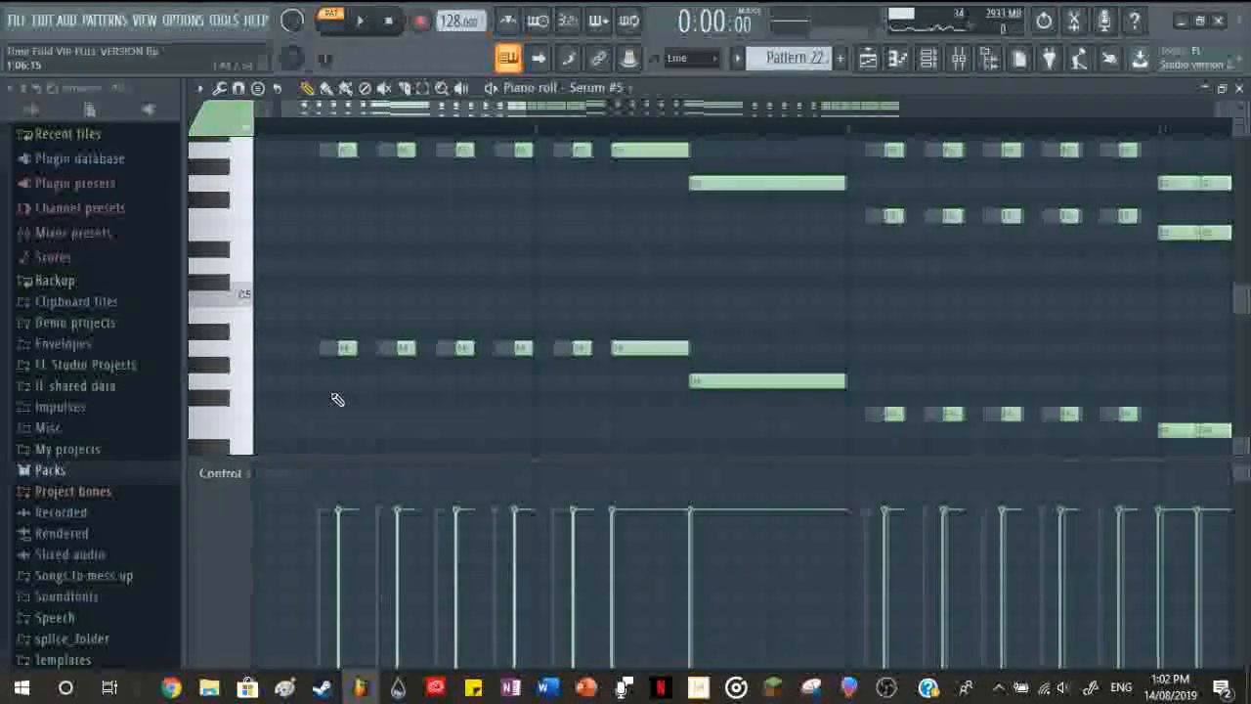
pyautogui.scroll(4, 337, 396)
pyautogui.scroll(-1, 335, 225)
pyautogui.scroll(-2, 327, 184)
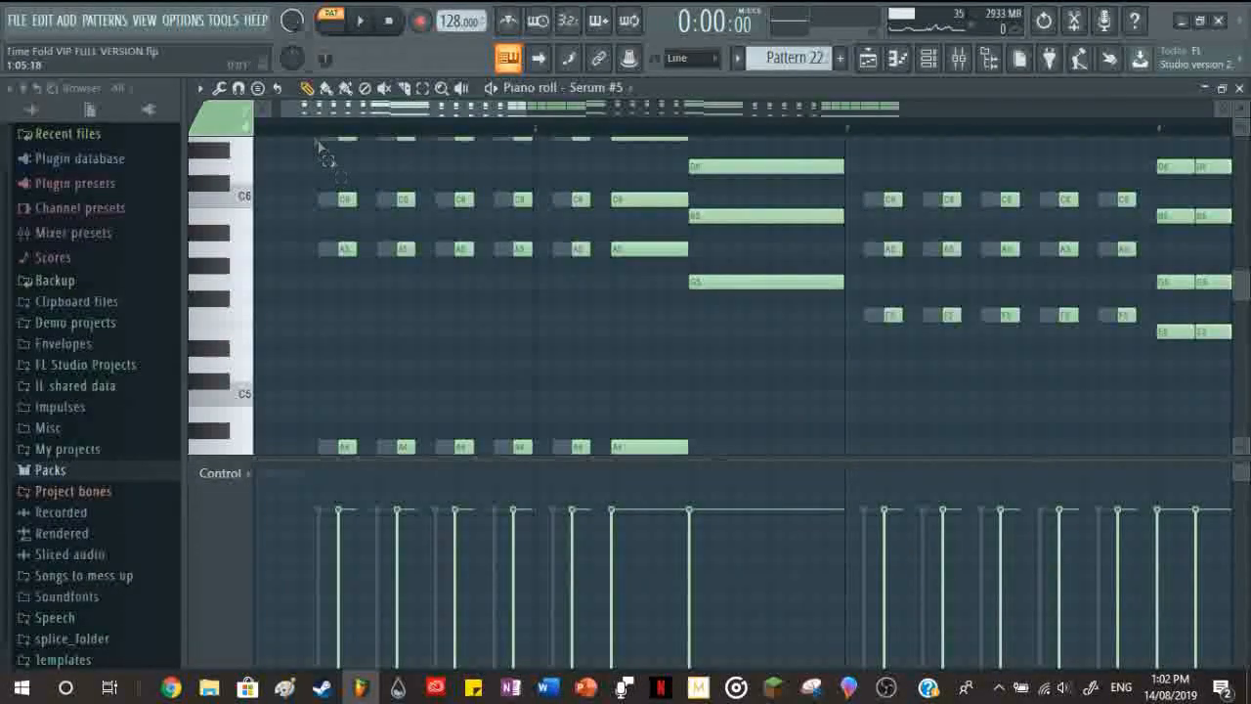
# Step: Try shifting the five opening Serum #5 stabs one step earlier onto the Serum #6 notes and play the result
pyautogui.moveTo(323, 139); pyautogui.dragTo(603, 442)
pyautogui.scroll(4, 401, 329)
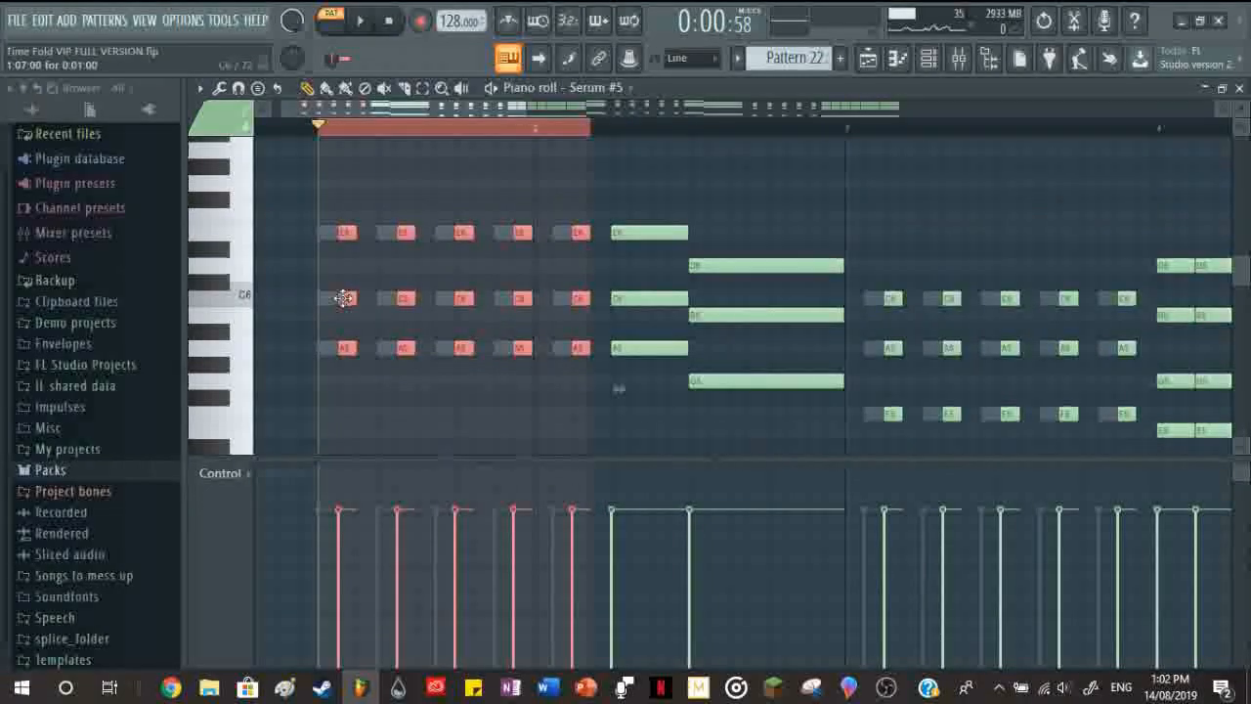
pyautogui.moveTo(343, 296); pyautogui.dragTo(326, 300)
pyautogui.press('space')
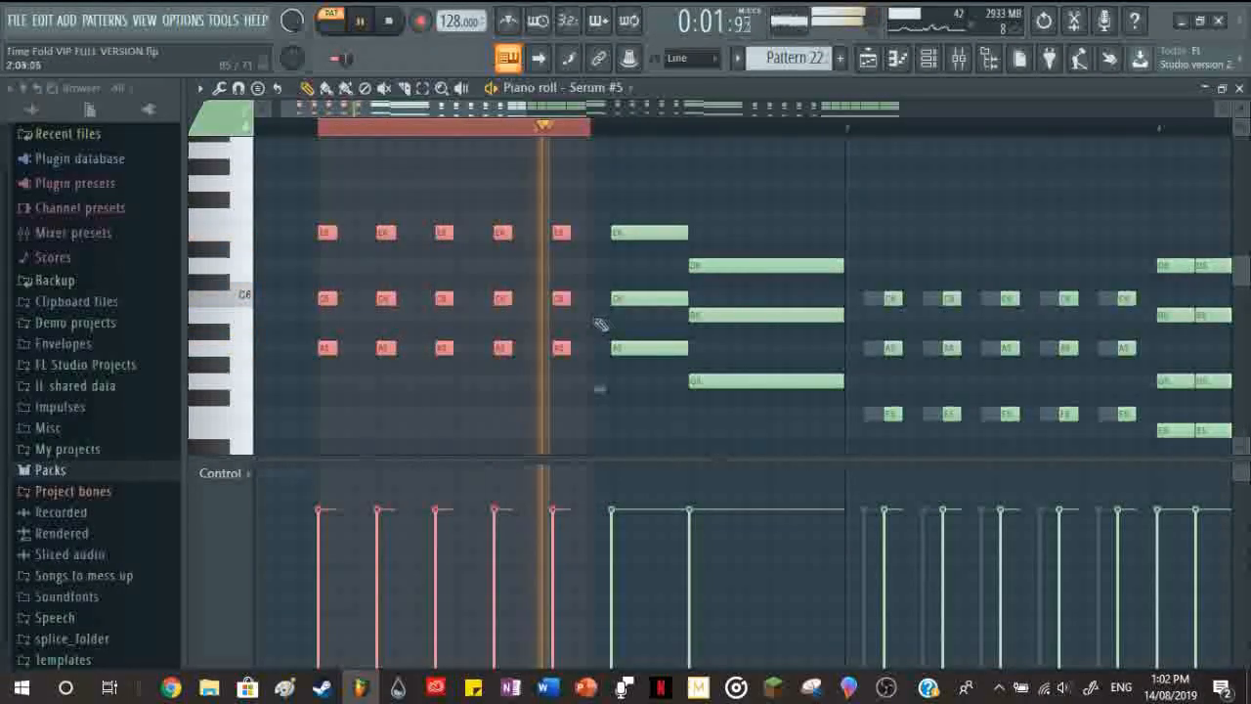
pyautogui.press('space')
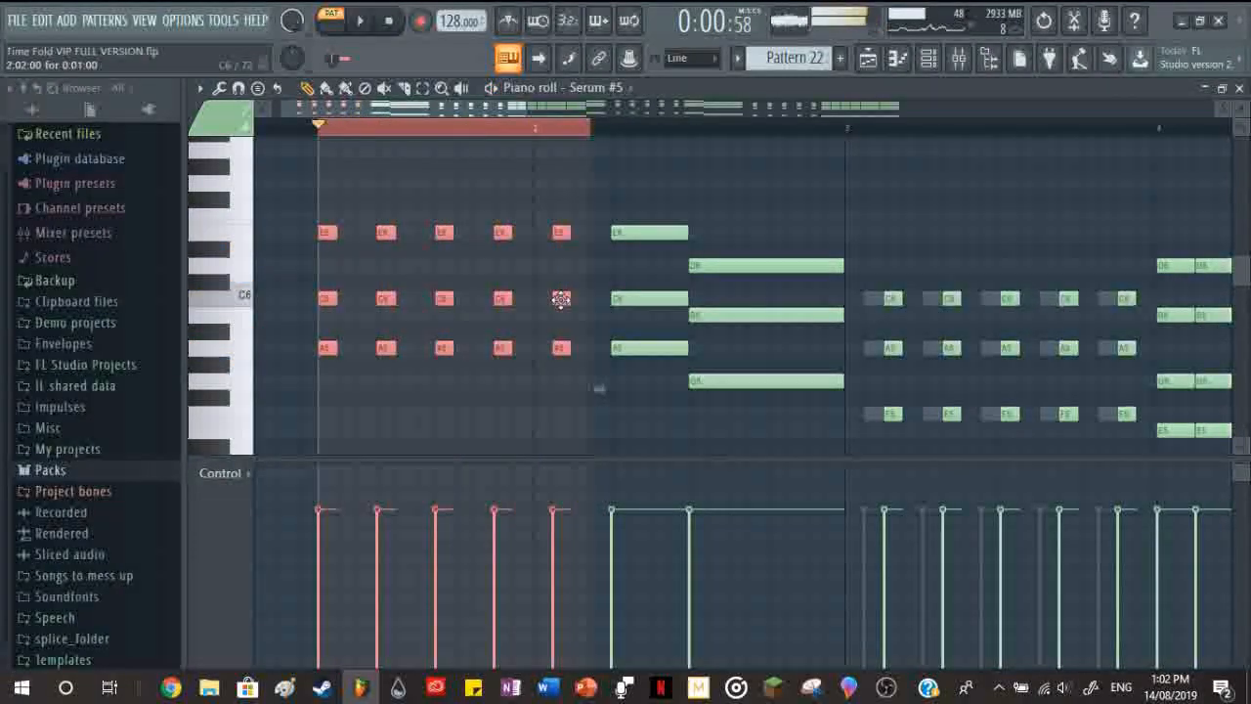
# Step: Move the five Serum #5 stabs back one step and clear the time selection
pyautogui.scroll(-6, 558, 349)
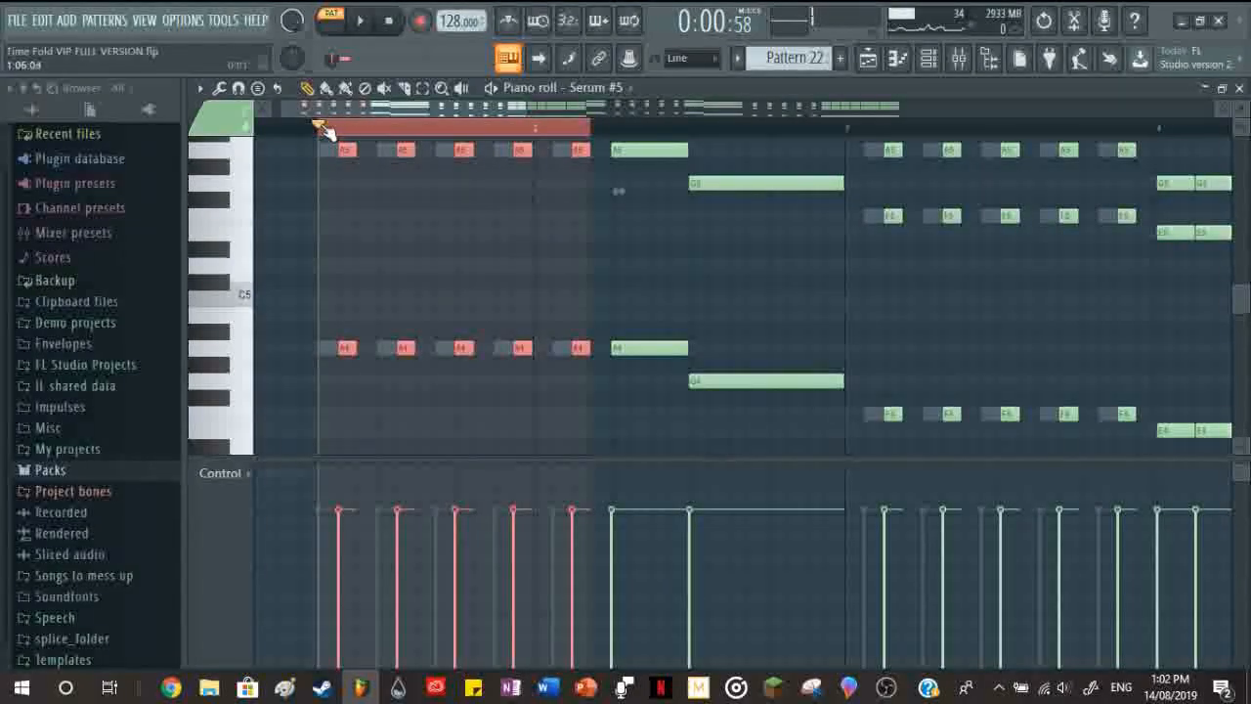
pyautogui.moveTo(329, 148); pyautogui.dragTo(349, 148)
pyautogui.click(354, 323)
# Step: Play Pattern 22 with the Serum #5 stabs alternating against Serum #6 up to the first sustained chord
pyautogui.scroll(3, 357, 322)
pyautogui.press('space')
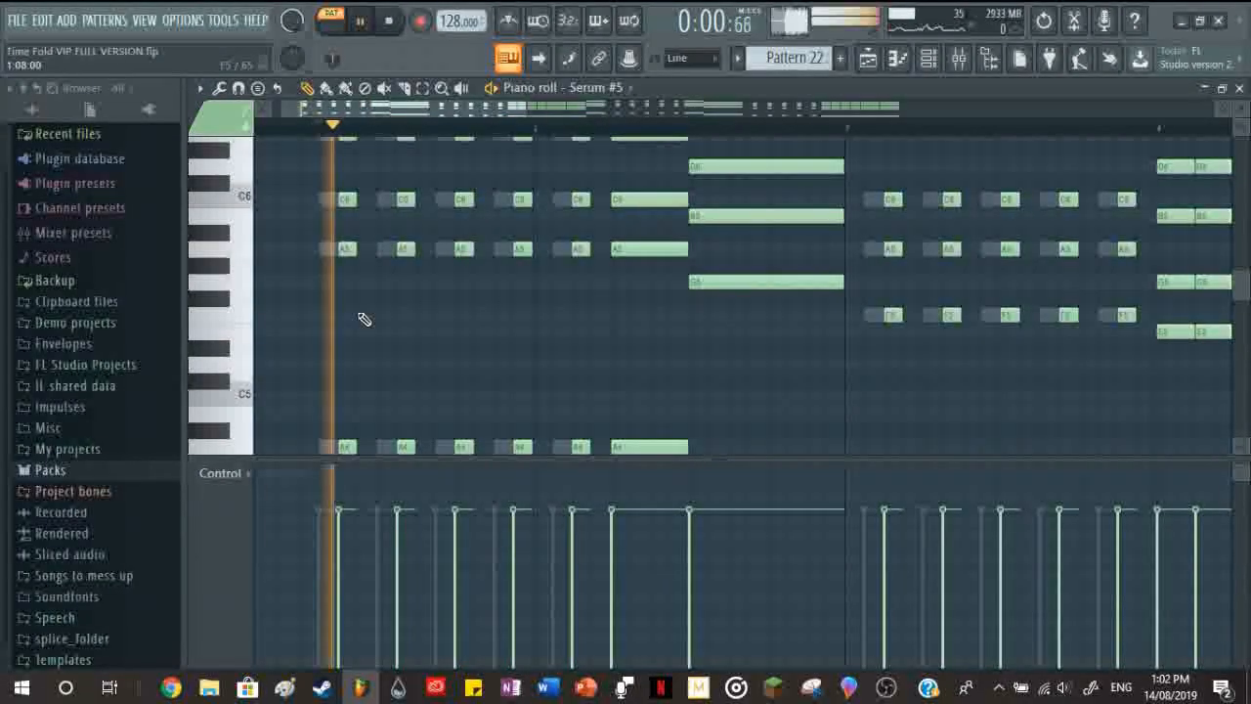
pyautogui.scroll(2, 399, 357)
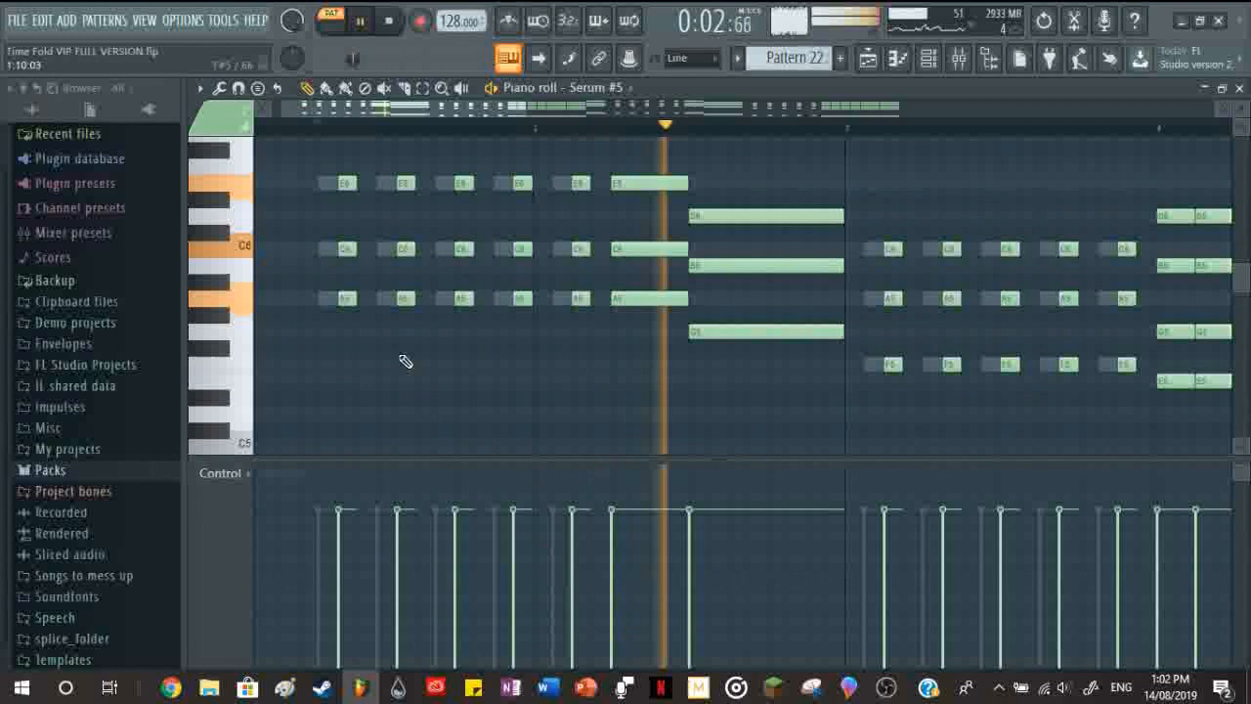
pyautogui.press('space')
# Step: Select the two sustained Serum #5 chords that follow the opening stabs, examine them and deselect them
pyautogui.moveTo(667, 160); pyautogui.dragTo(740, 391)
pyautogui.scroll(4, 592, 362)
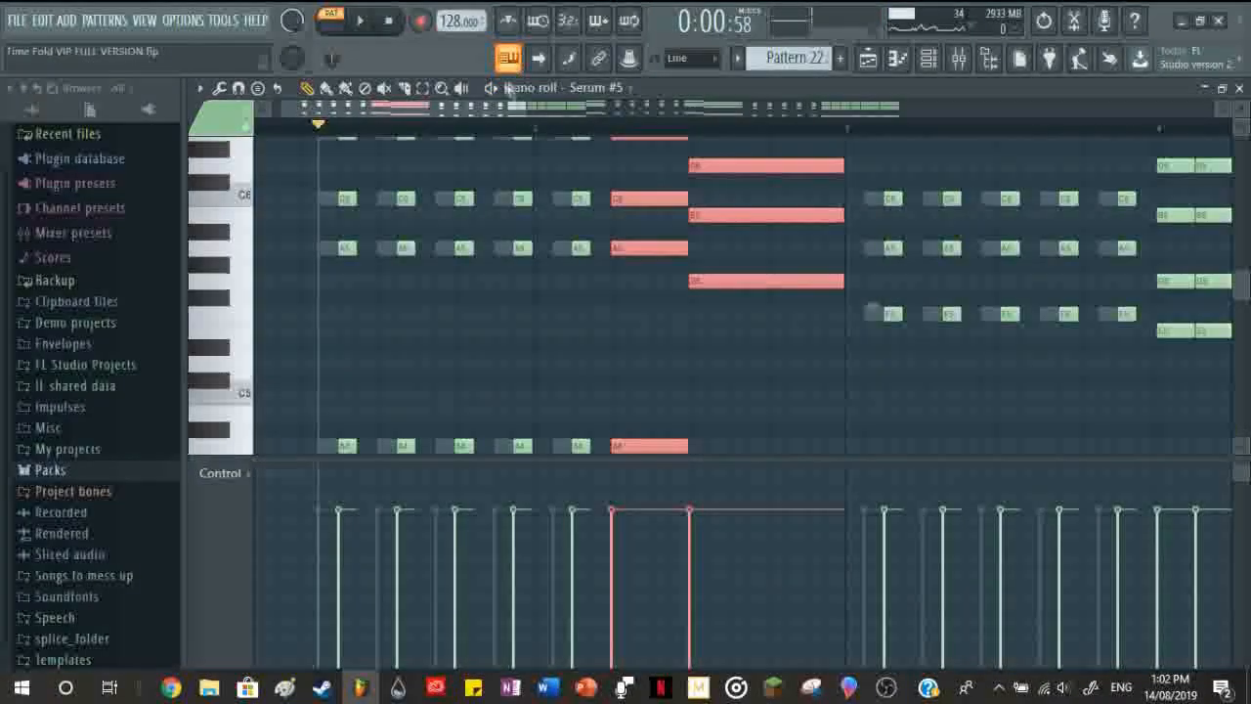
pyautogui.keyDown('ctrl'); pyautogui.click(323, 129); pyautogui.keyUp('ctrl')
pyautogui.scroll(2, 354, 289)
pyautogui.scroll(-1, 470, 264)
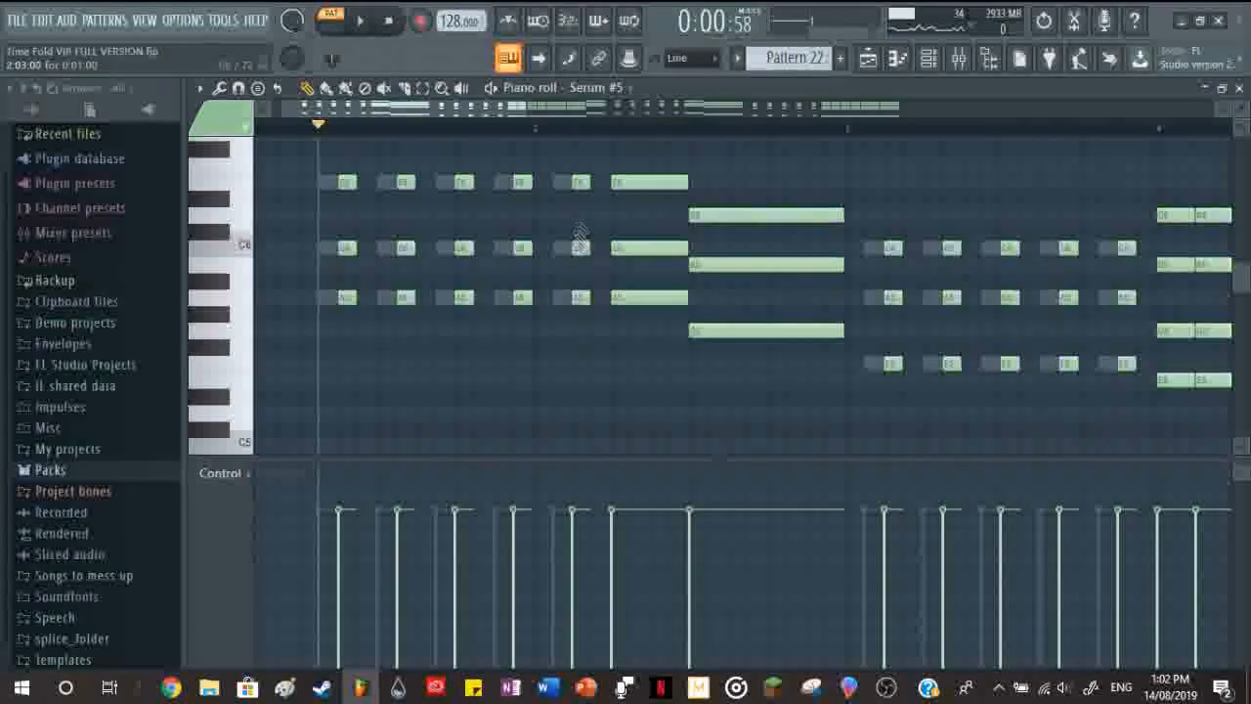
# Step: Try the five opening stabs one step earlier again, play through the sustained chords and restore the stabs' timing
pyautogui.moveTo(577, 174); pyautogui.dragTo(293, 375)
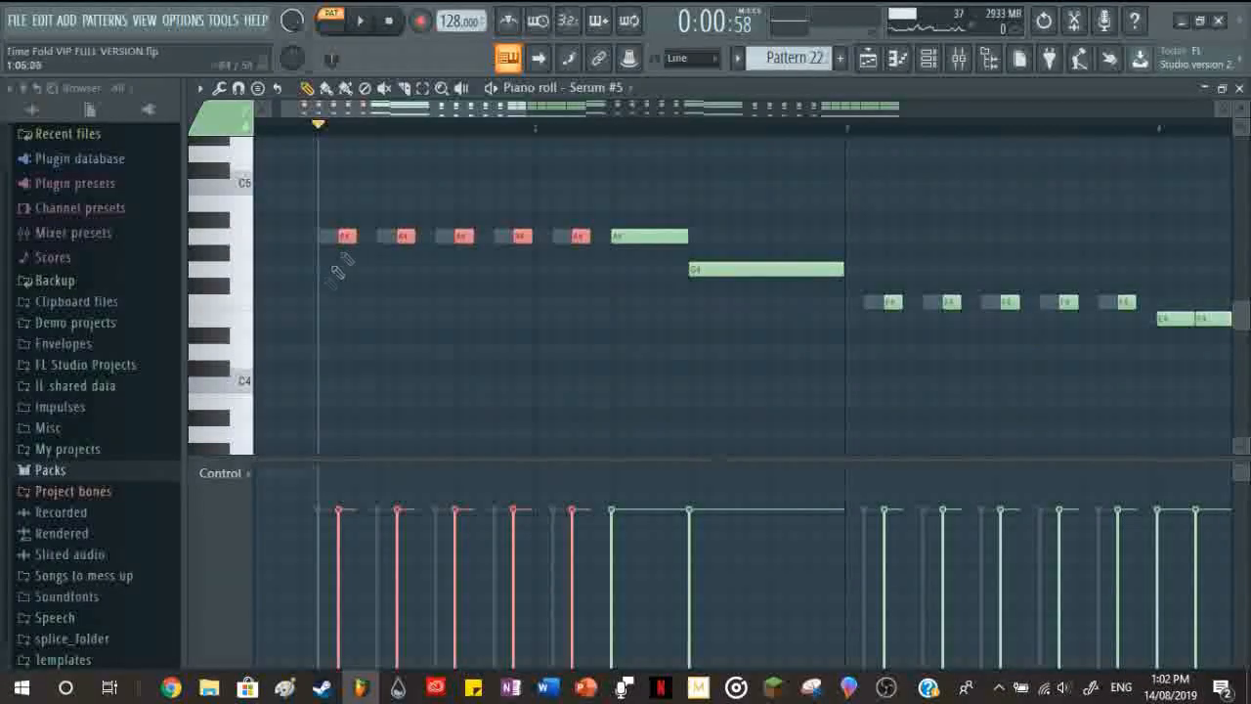
pyautogui.moveTo(346, 238); pyautogui.dragTo(326, 238)
pyautogui.press('space')
pyautogui.scroll(3, 395, 355)
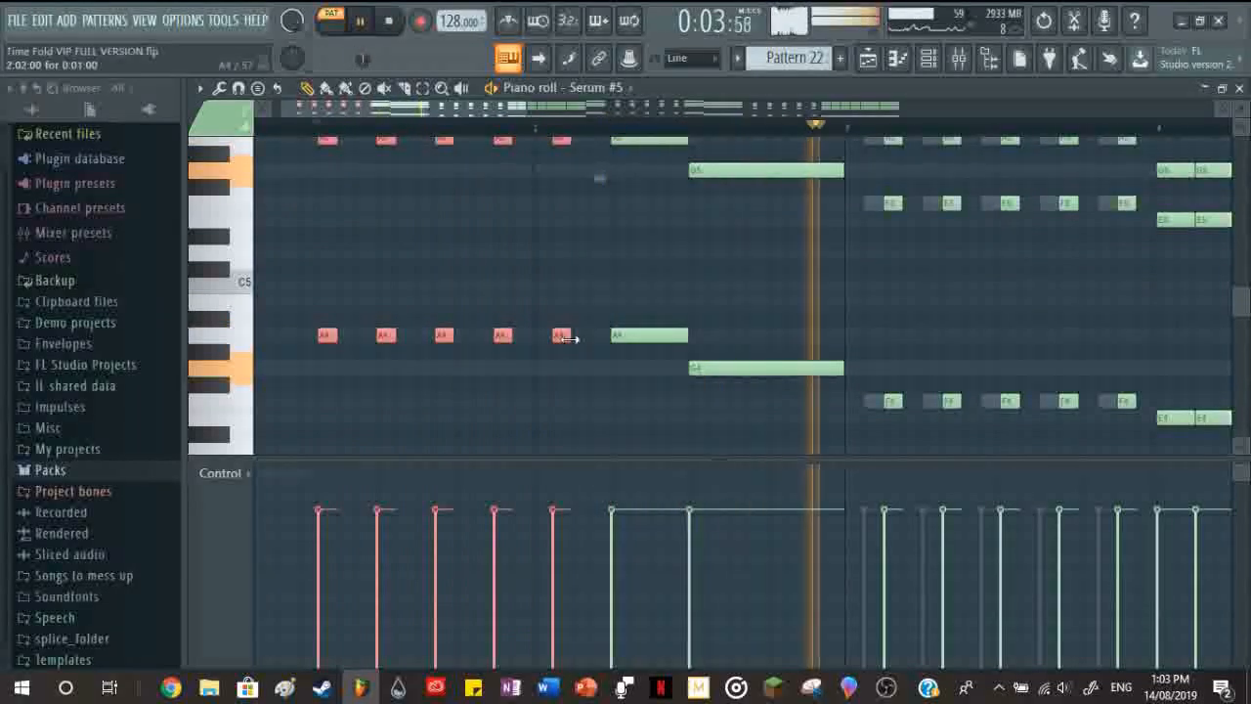
pyautogui.press('space')
pyautogui.moveTo(559, 335); pyautogui.dragTo(578, 335)
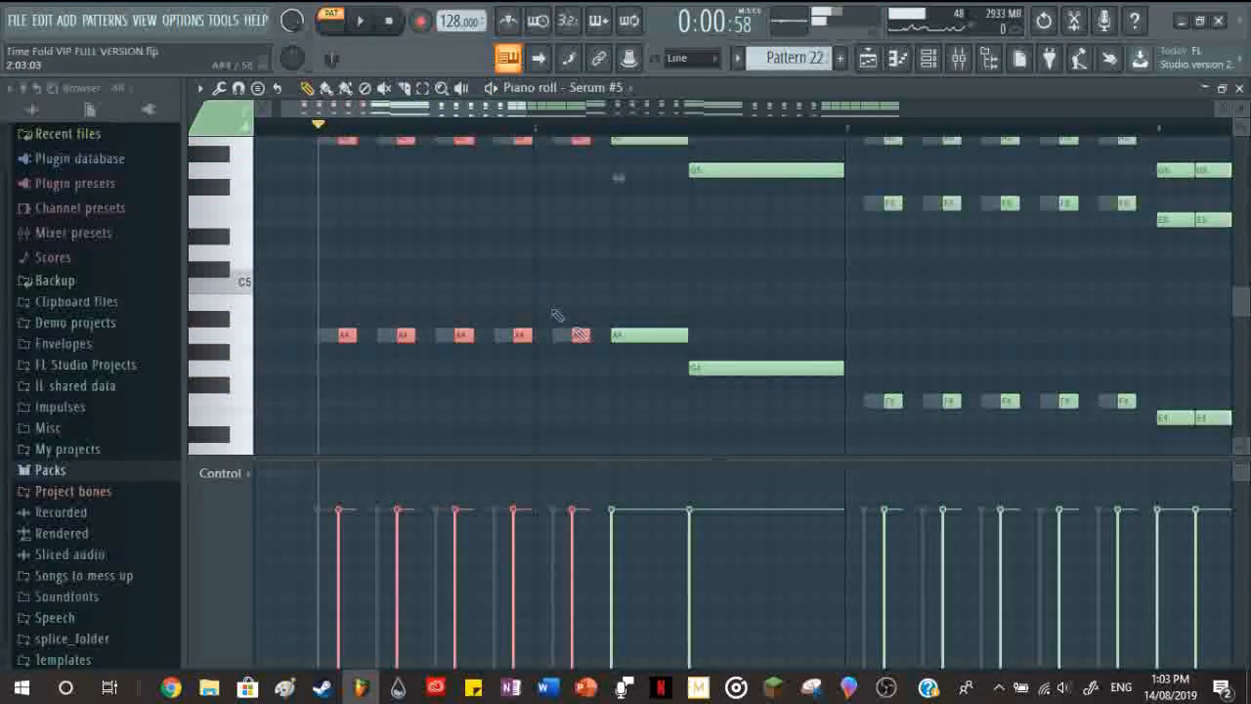
# Step: Deselect the opening stabs and review the whole Serum #5 chord pattern with playback
pyautogui.keyDown('ctrl'); pyautogui.click(327, 145); pyautogui.keyUp('ctrl')
pyautogui.scroll(9, 391, 342)
pyautogui.scroll(-6, 411, 381)
pyautogui.scroll(-2, 446, 285)
pyautogui.scroll(-3, 371, 378)
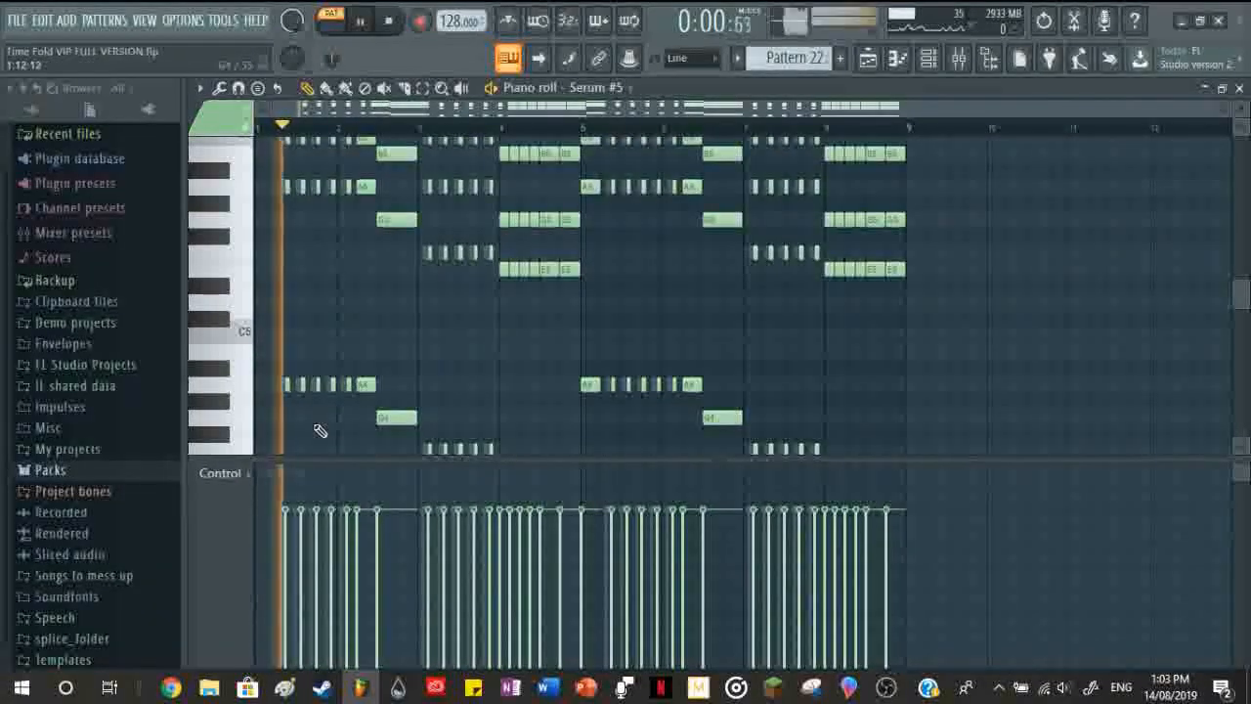
pyautogui.scroll(-2, 320, 431)
# Step: Examine the Serum #5 stabs in bar 3 and the repeated chords in bar 4
pyautogui.scroll(7, 282, 317)
pyautogui.scroll(2, 265, 343)
pyautogui.scroll(-2, 399, 391)
pyautogui.scroll(-1, 533, 347)
pyautogui.scroll(4, 567, 391)
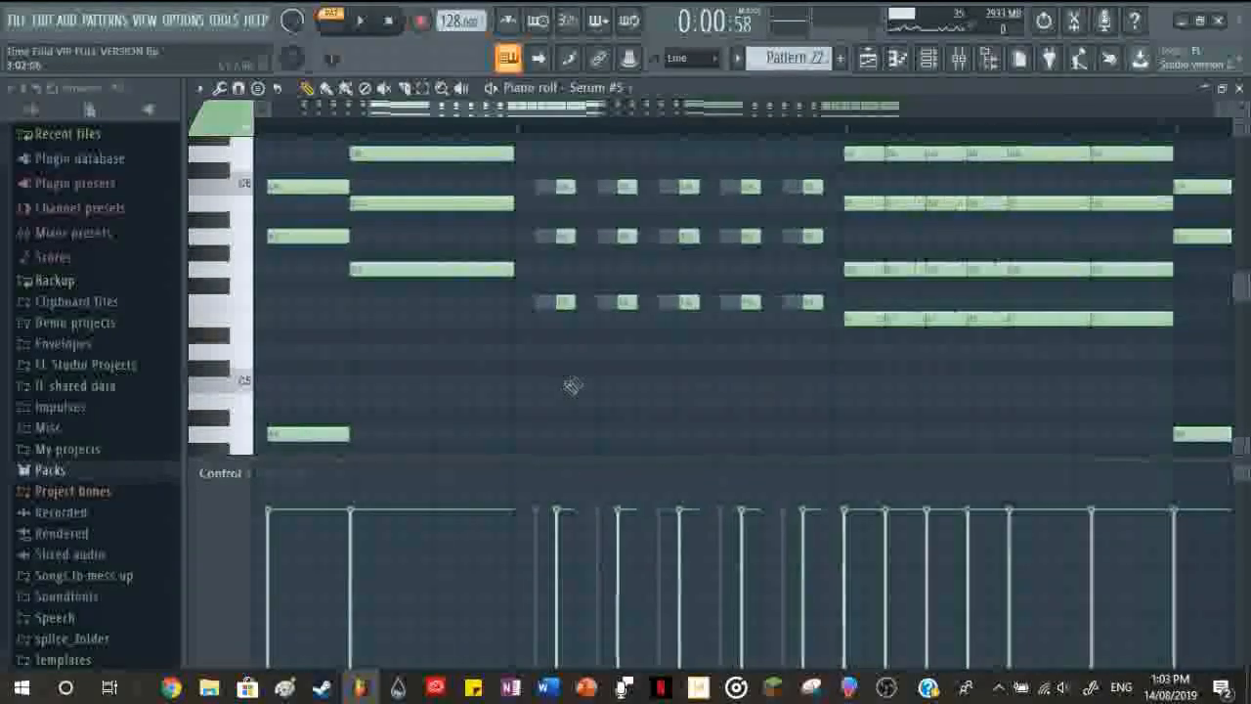
# Step: Play the Serum #5 chord pattern from its opening stabs into bar 5 while examining the complete layout
pyautogui.scroll(-5, 489, 340)
pyautogui.scroll(1, 636, 292)
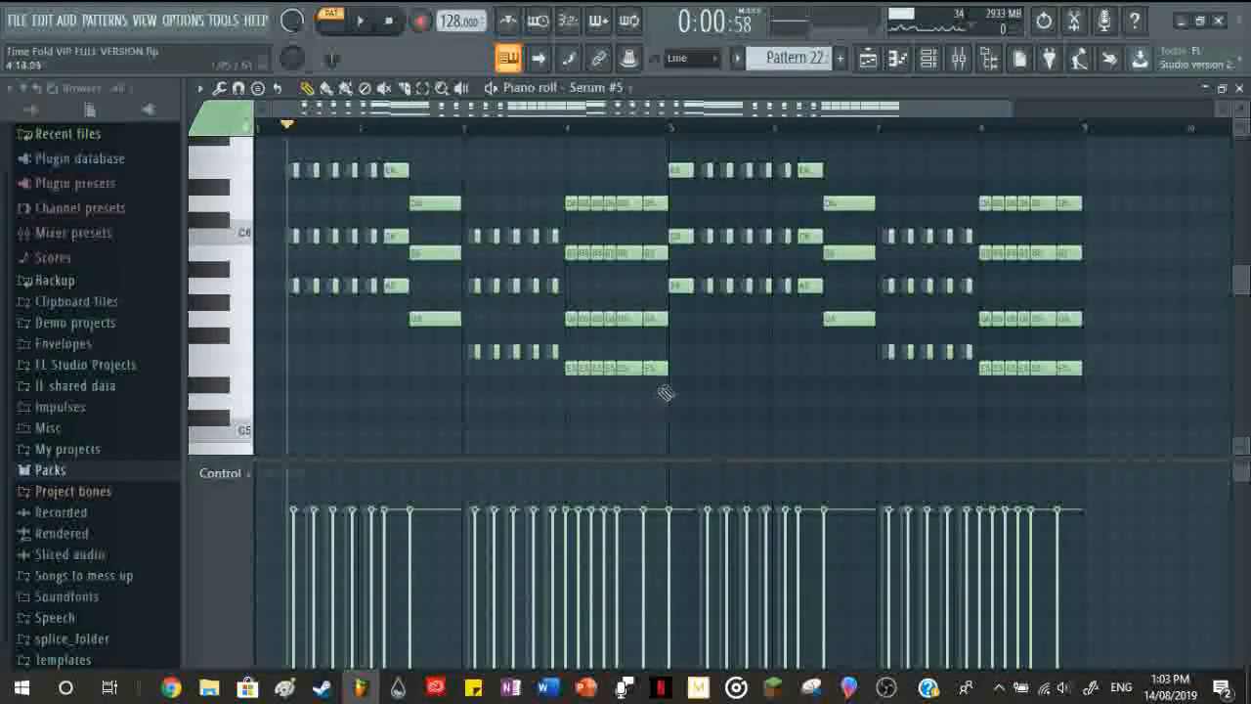
pyautogui.scroll(2, 657, 401)
pyautogui.scroll(-4, 360, 396)
pyautogui.scroll(3, 283, 411)
pyautogui.press('space')
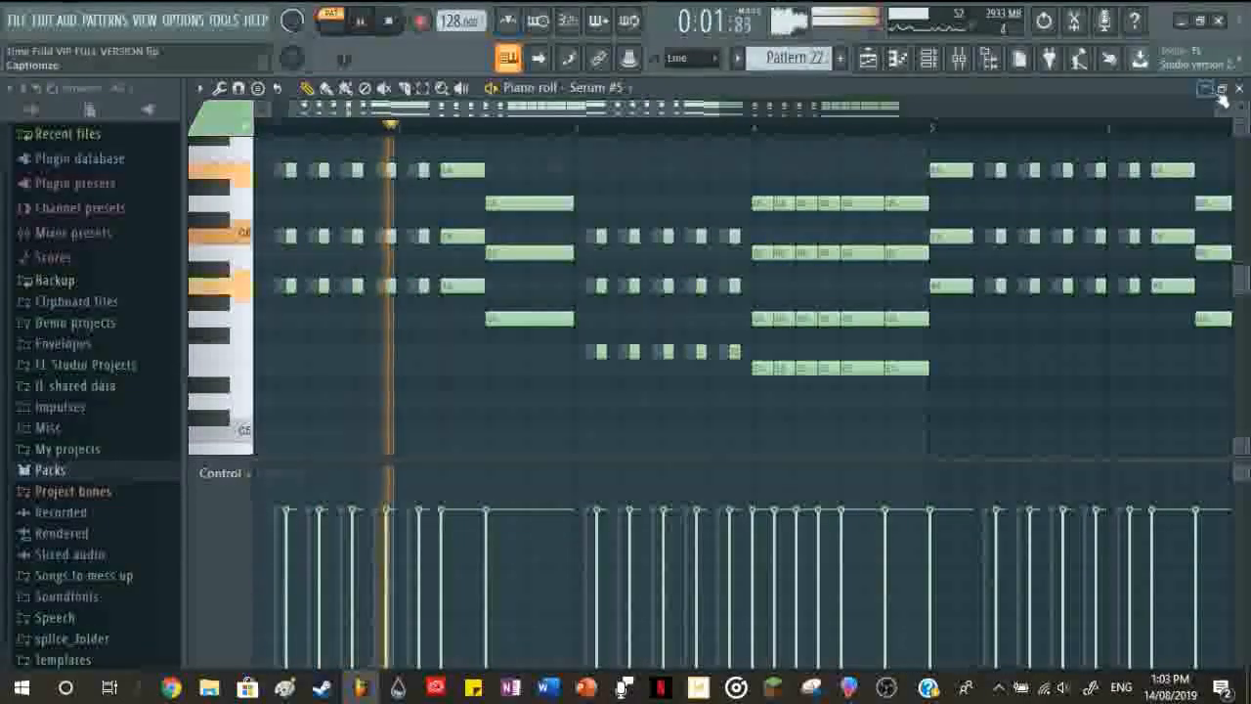
pyautogui.scroll(-2, 754, 411)
pyautogui.scroll(-1, 711, 420)
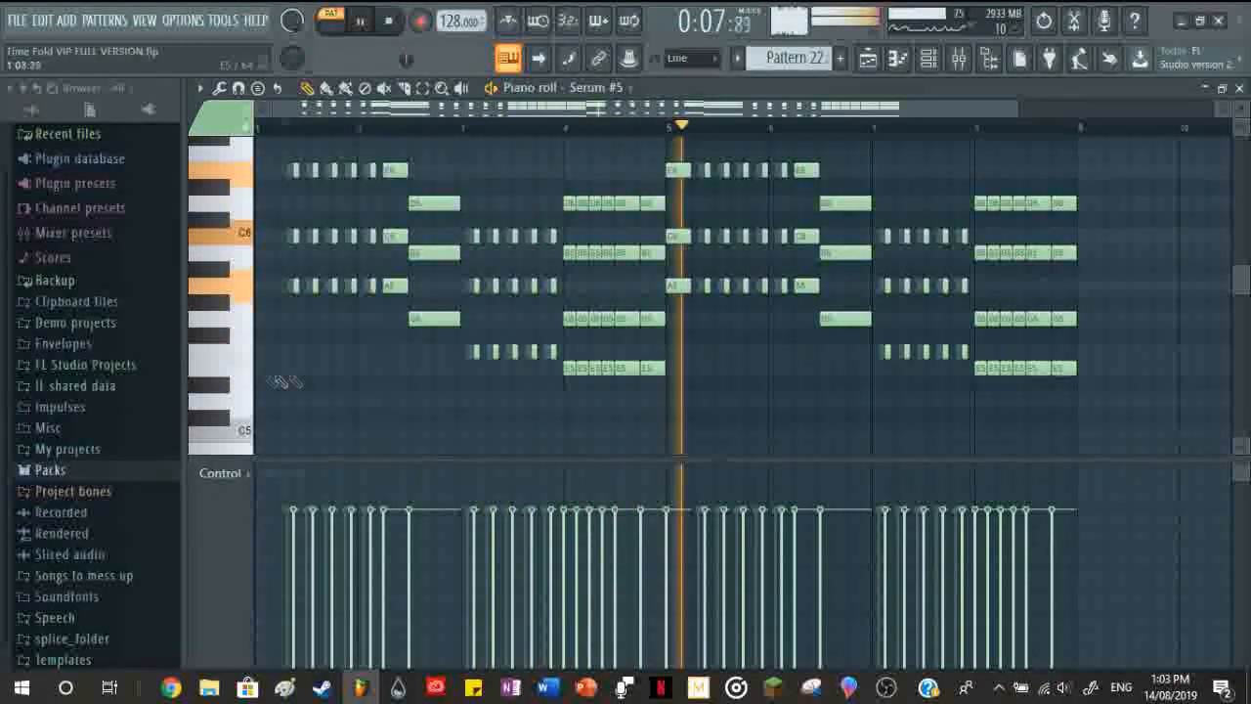
pyautogui.press('space')
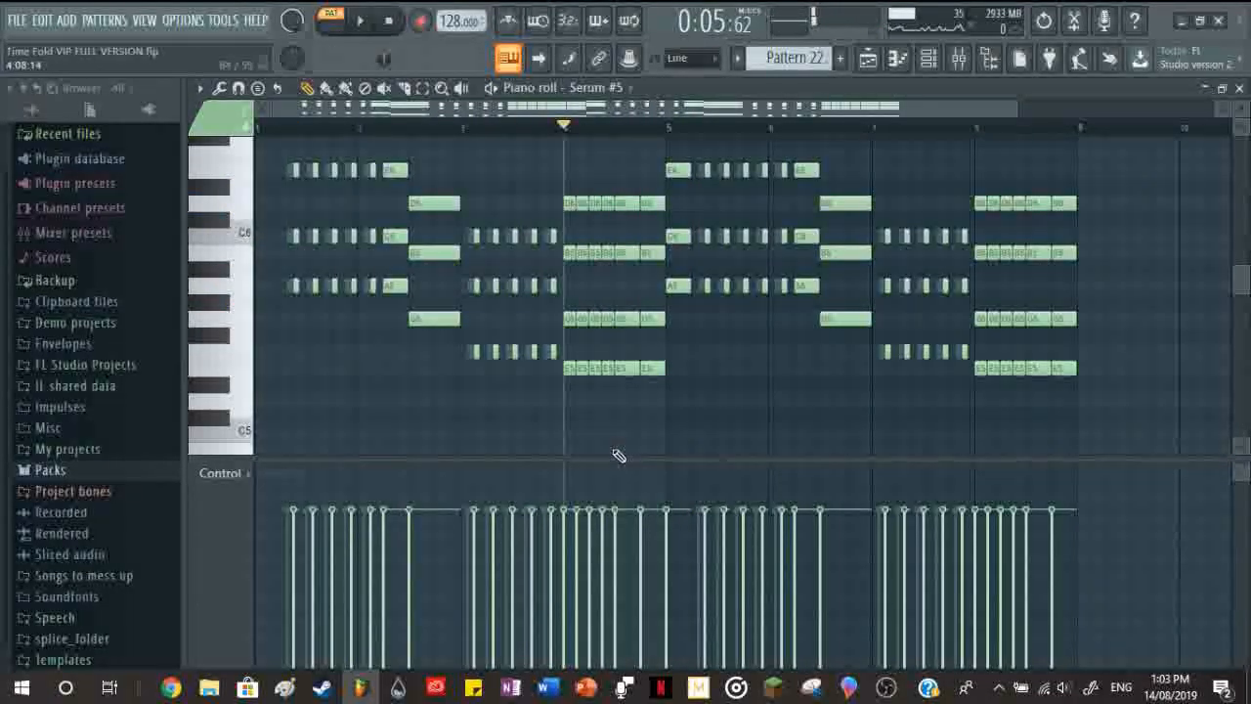
# Step: Play the Serum #5 pattern from bar 4 and follow the repeated phrase through to the bar 8 chords
pyautogui.press('space')
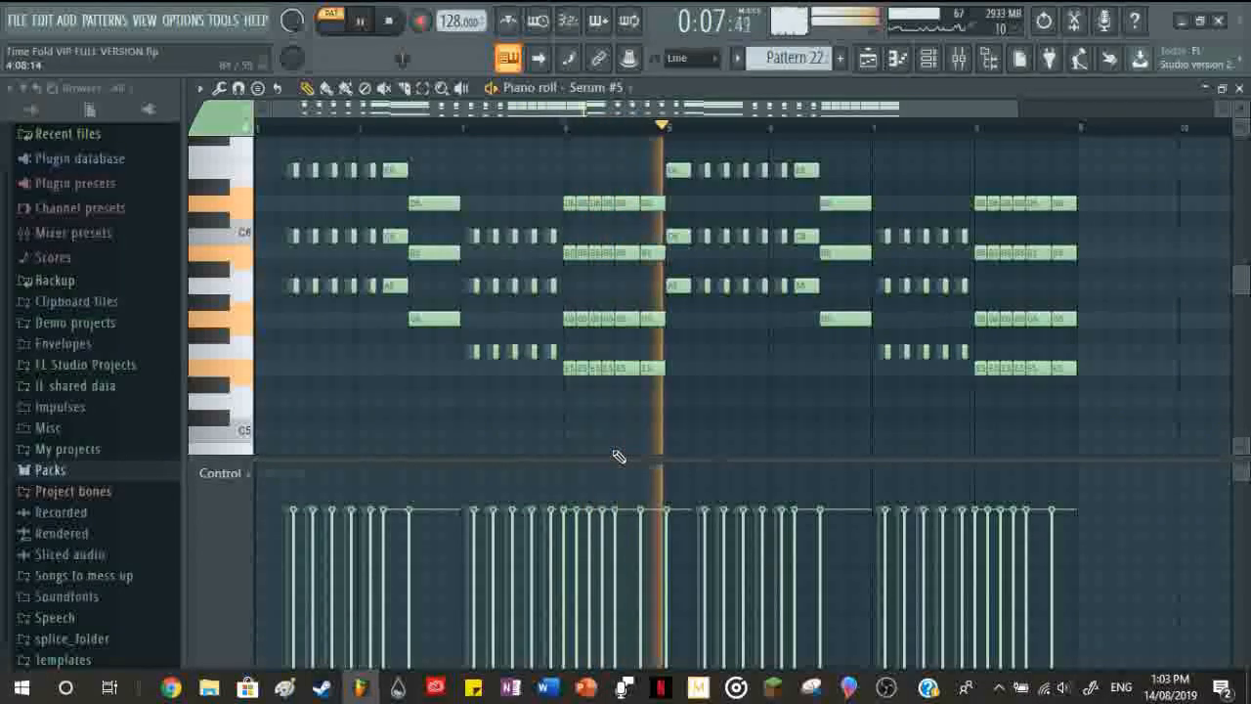
pyautogui.scroll(-1, 846, 323)
pyautogui.scroll(2, 807, 366)
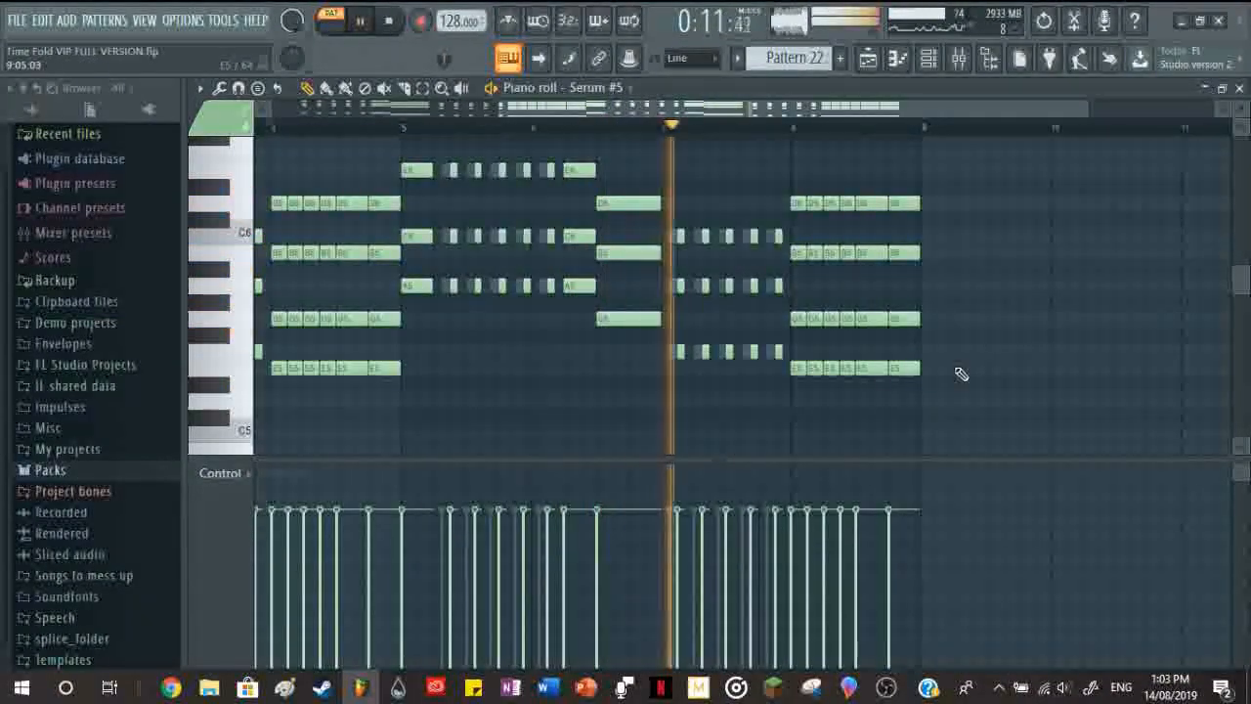
pyautogui.scroll(-2, 962, 374)
pyautogui.scroll(3, 1017, 401)
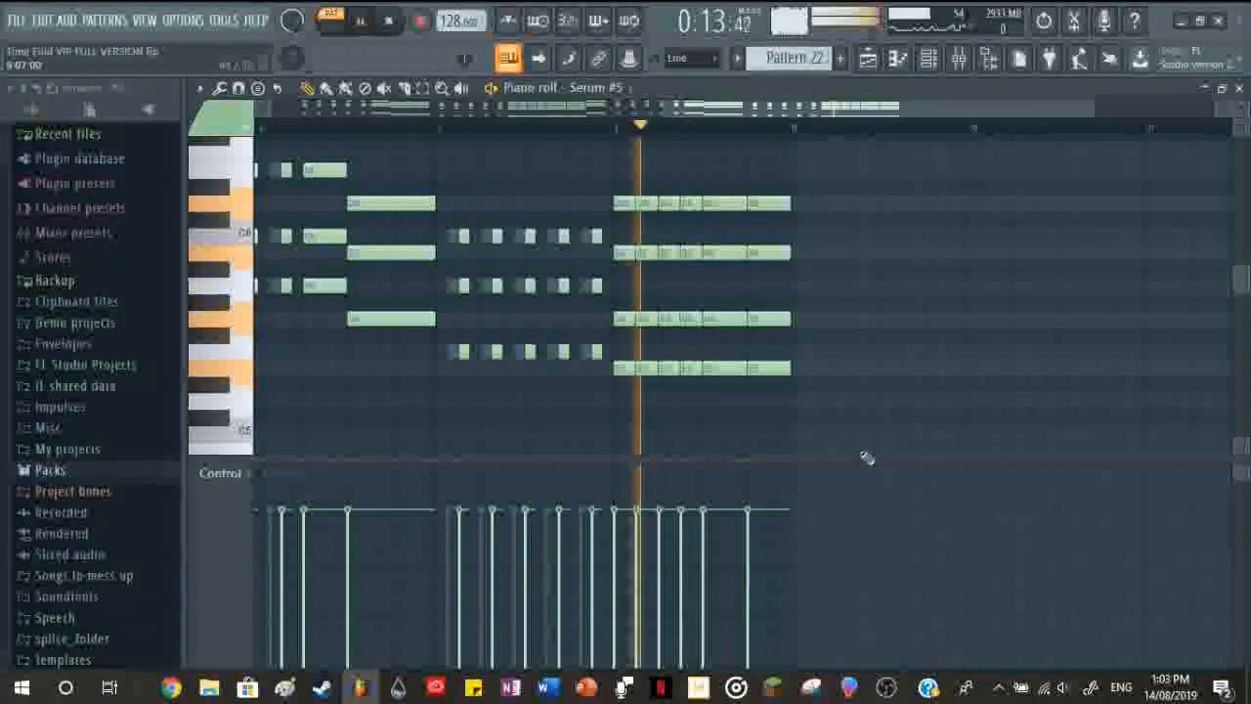
pyautogui.press('space')
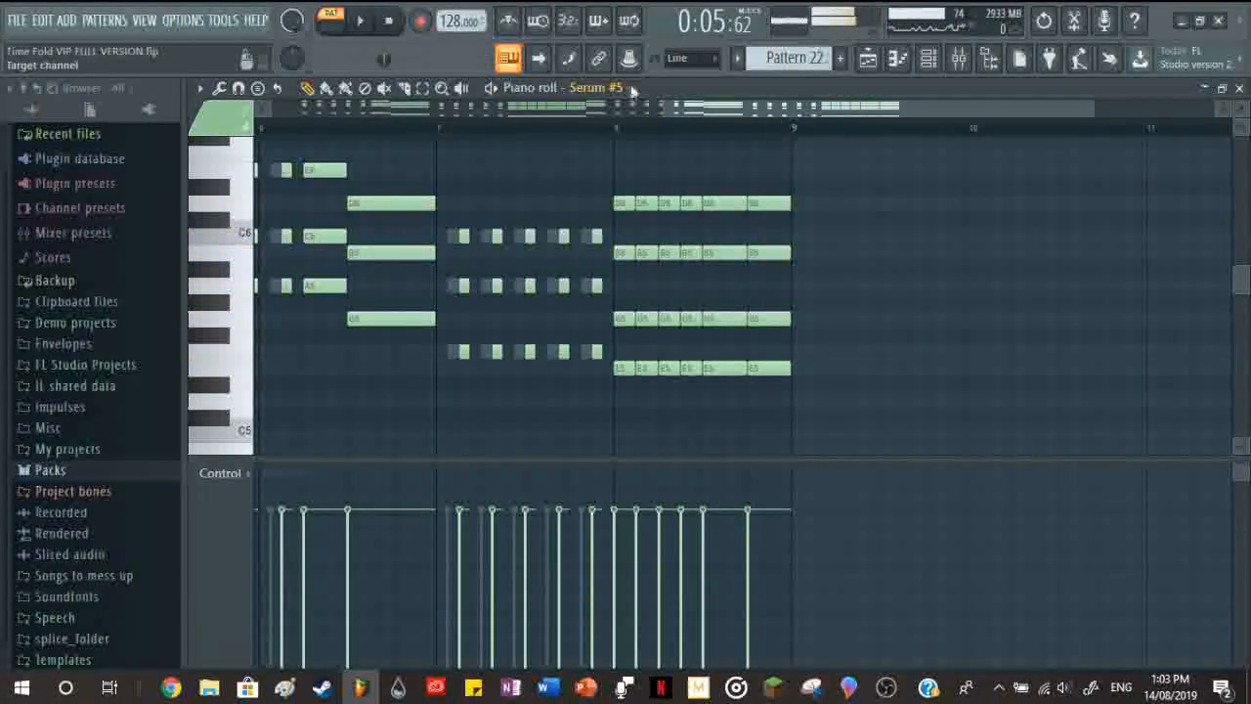
# Step: Switch the piano roll's target channel to Serum #6 and review its full chord pattern
pyautogui.click(634, 89)
pyautogui.click(1140, 66)
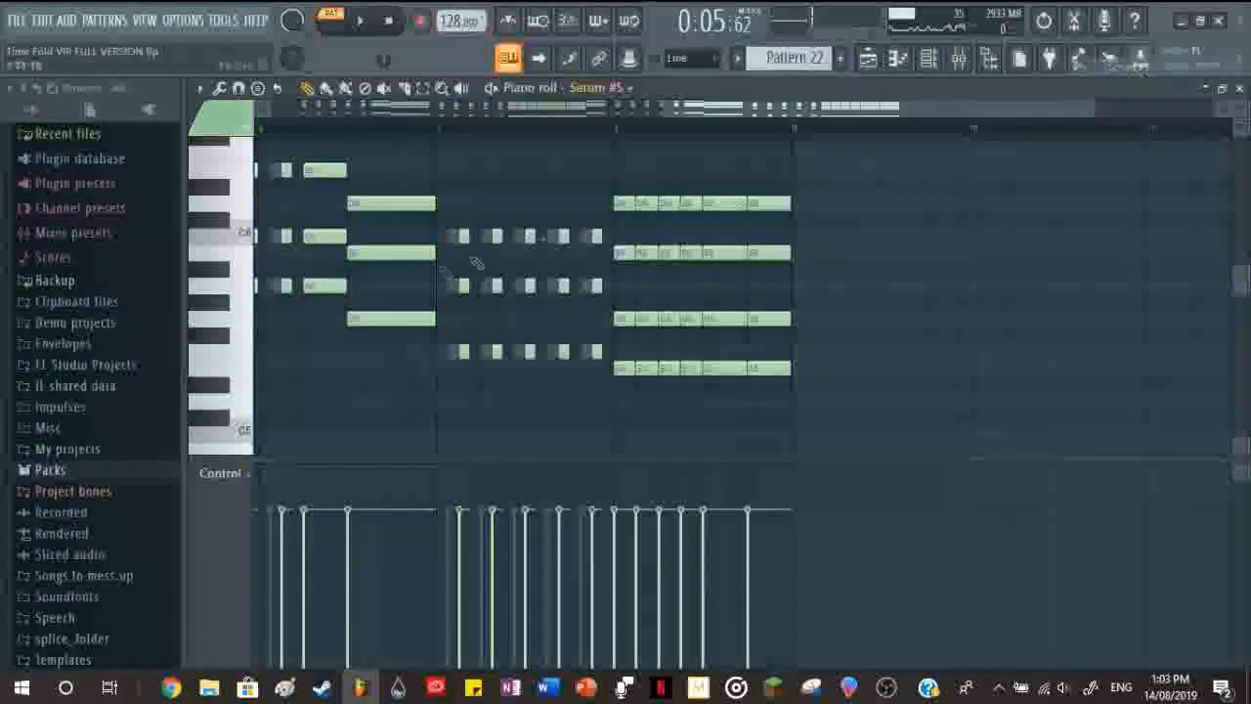
pyautogui.click(630, 98)
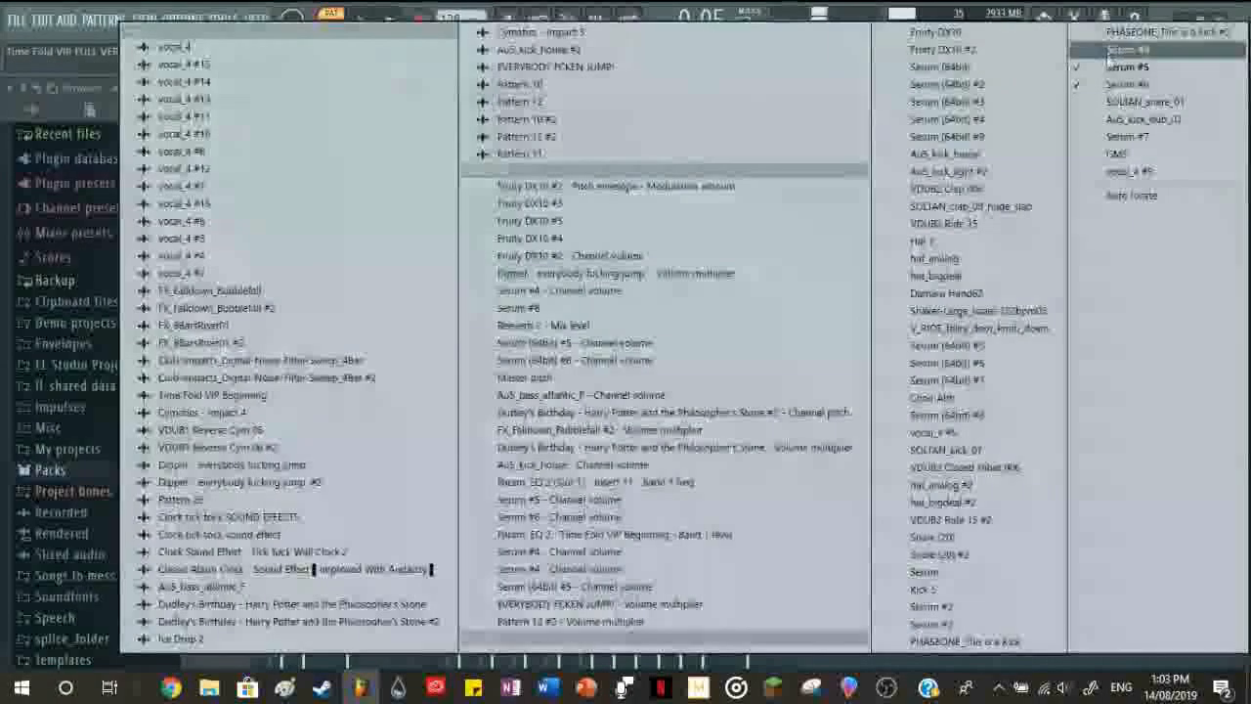
pyautogui.click(1114, 84)
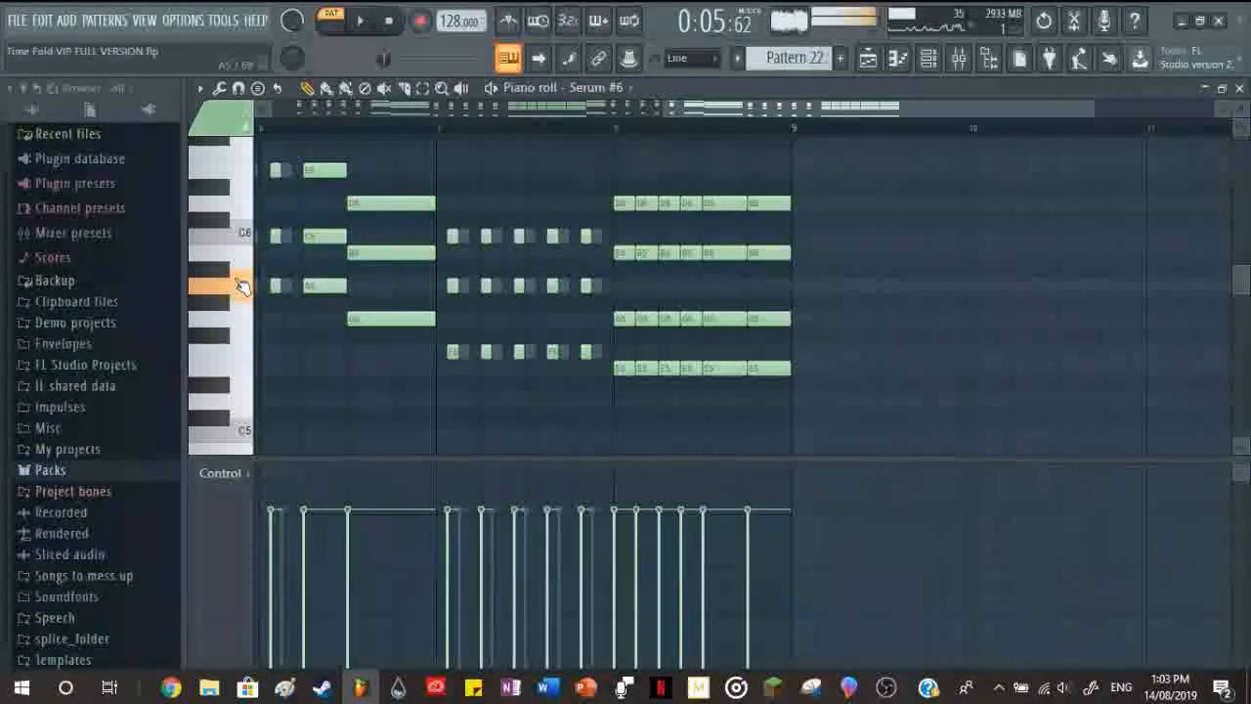
pyautogui.scroll(-3, 740, 354)
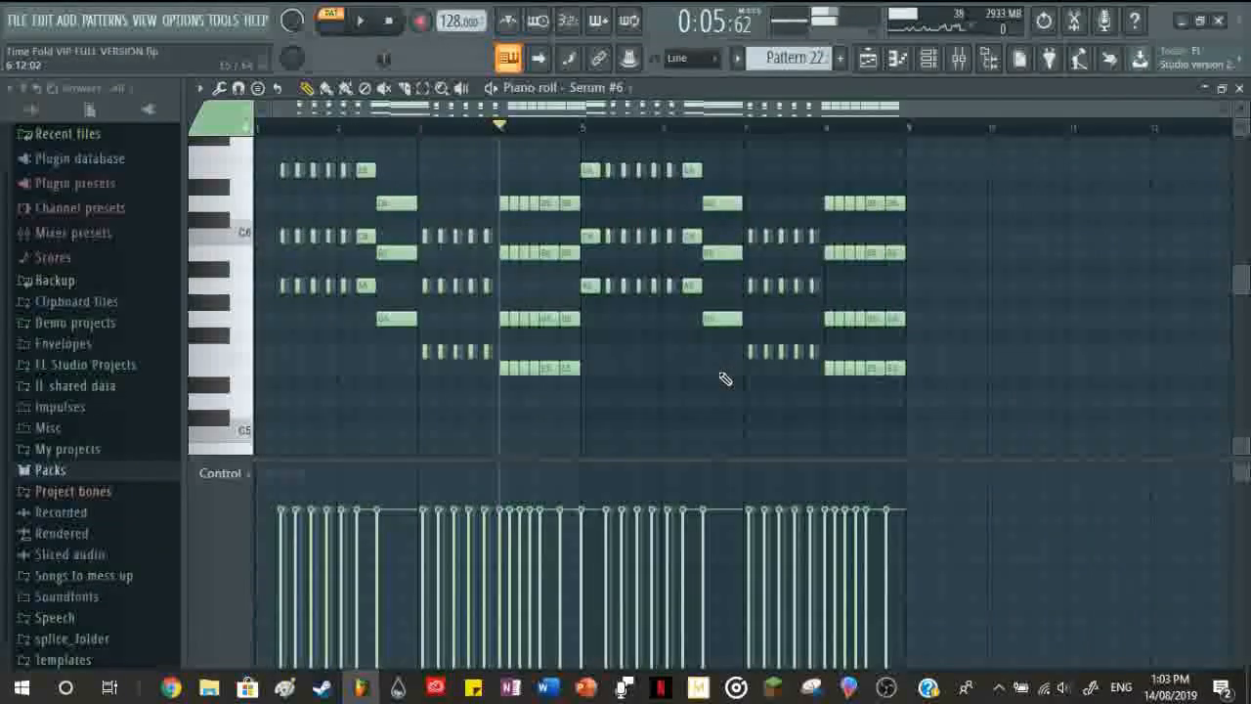
# Step: Return to the playlist arrangement and move the song position to the start of the bar 85 section
pyautogui.click(1240, 89)
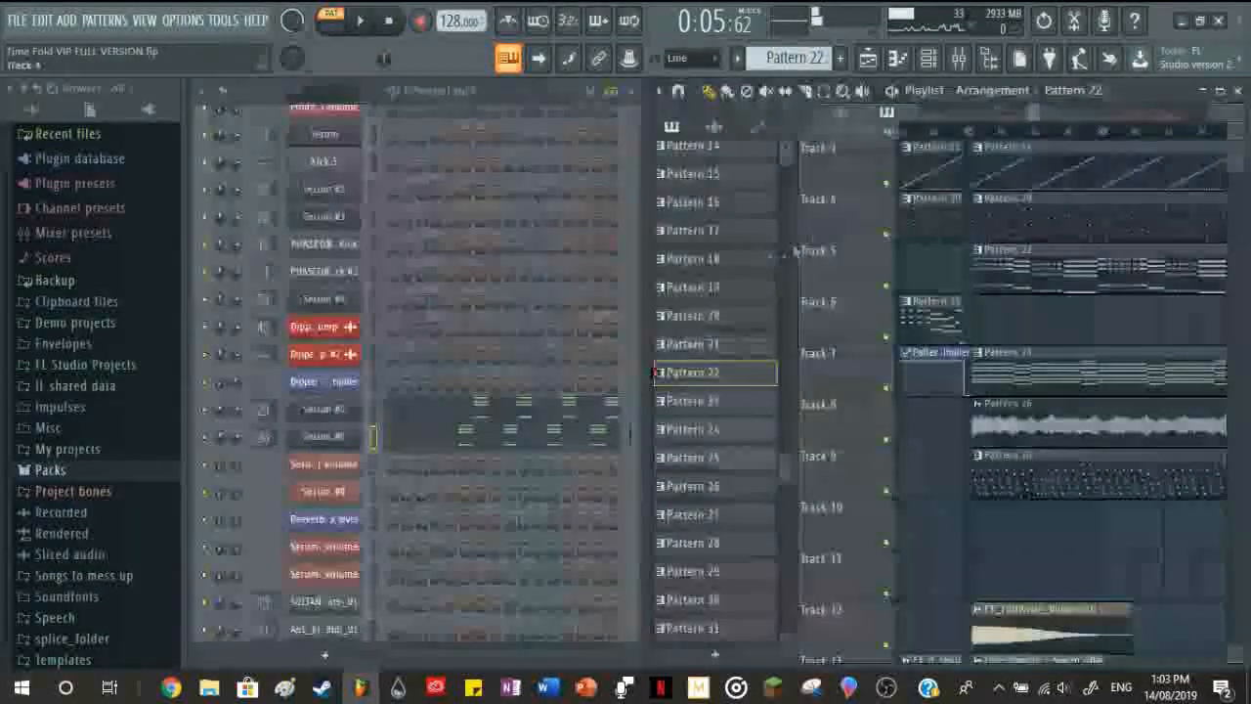
pyautogui.click(967, 133)
pyautogui.scroll(5, 958, 418)
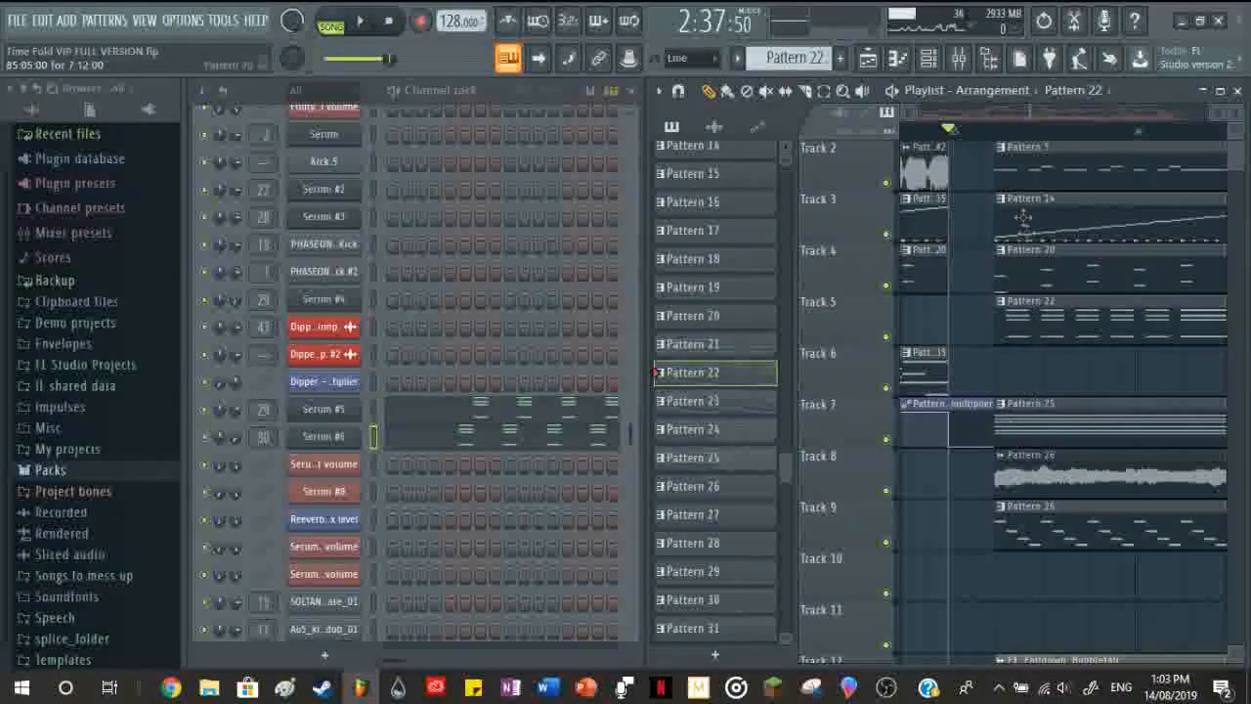
pyautogui.scroll(-5, 1013, 516)
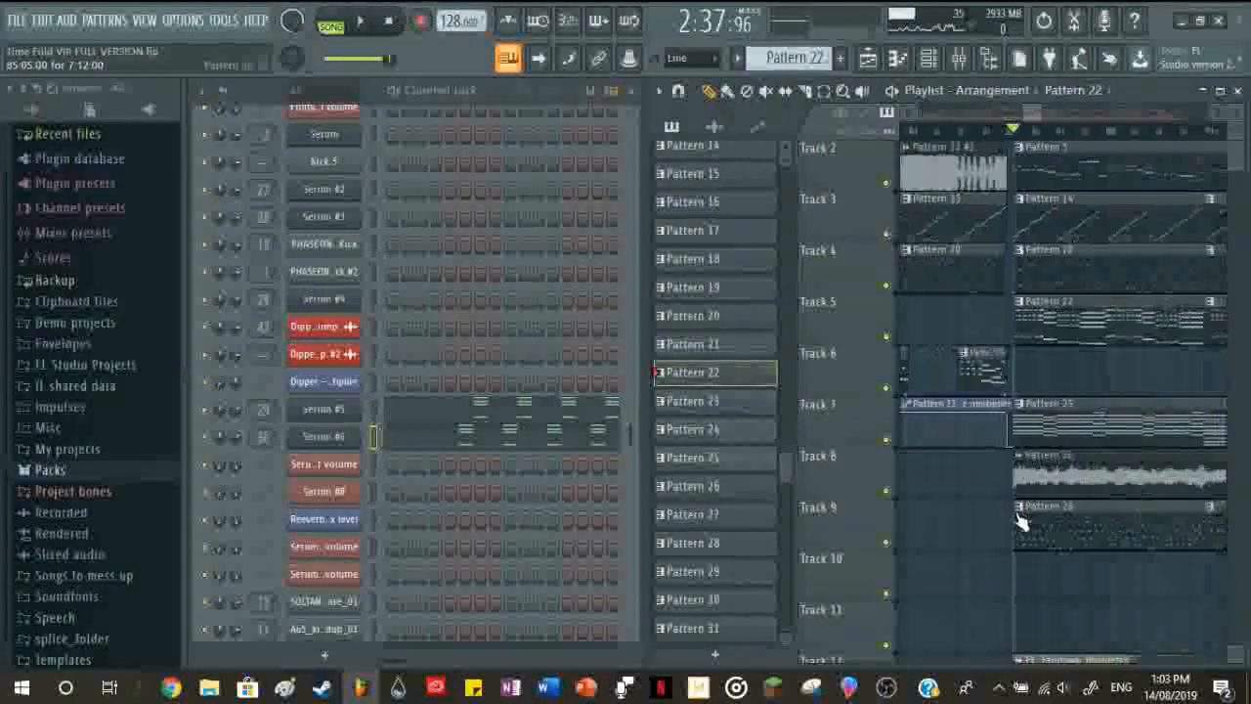
pyautogui.scroll(3, 1014, 515)
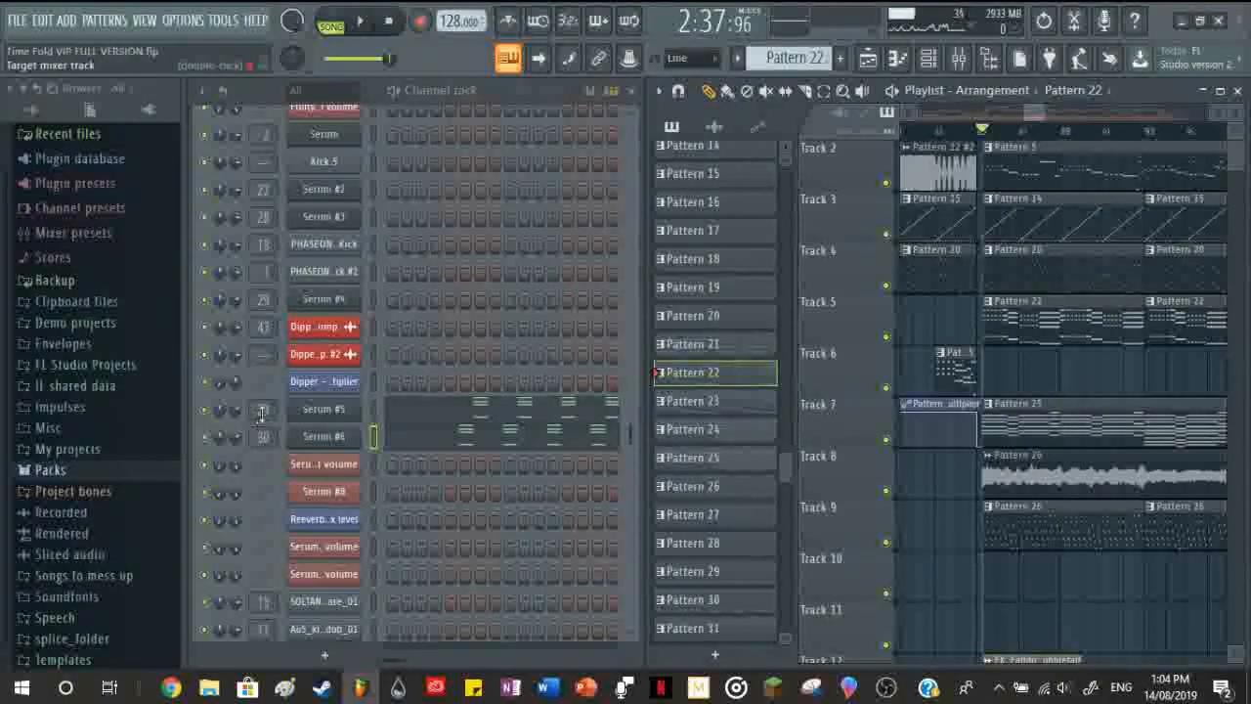
# Step: Compare the effect chains of mixer inserts 29 and 30 and inspect insert 29's second Fruity Parametric EQ 2
pyautogui.press('F9')
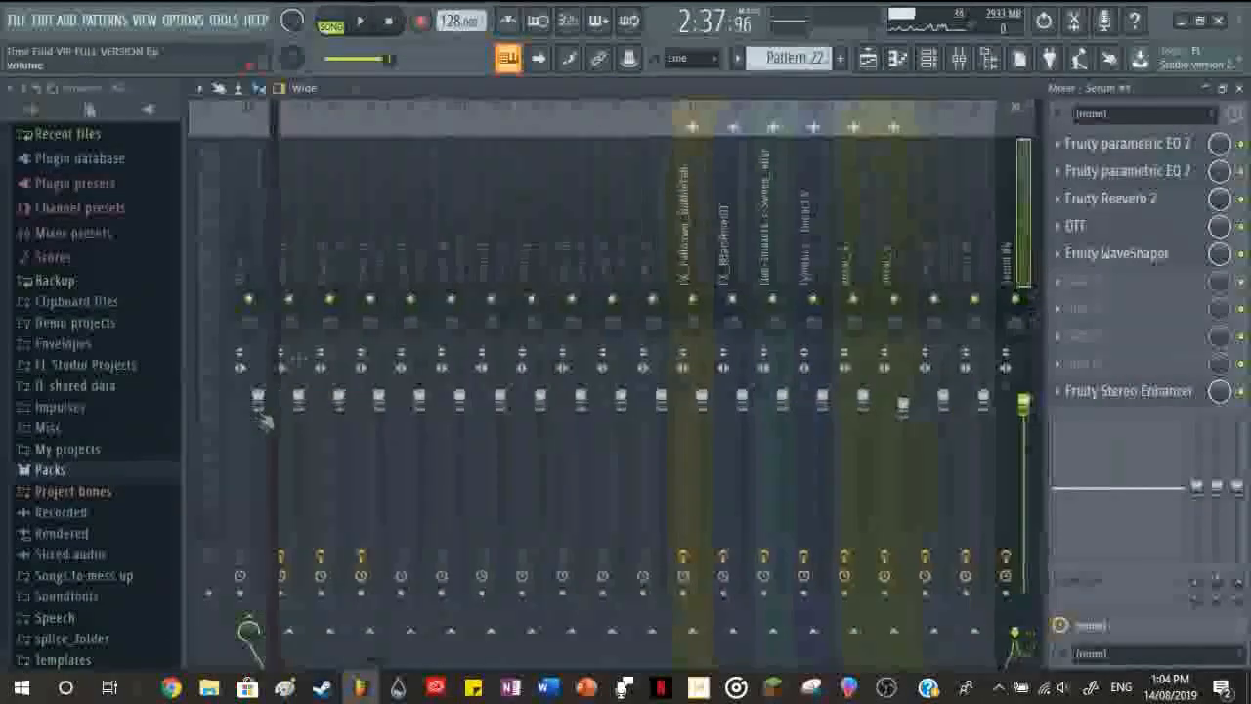
pyautogui.click(701, 216)
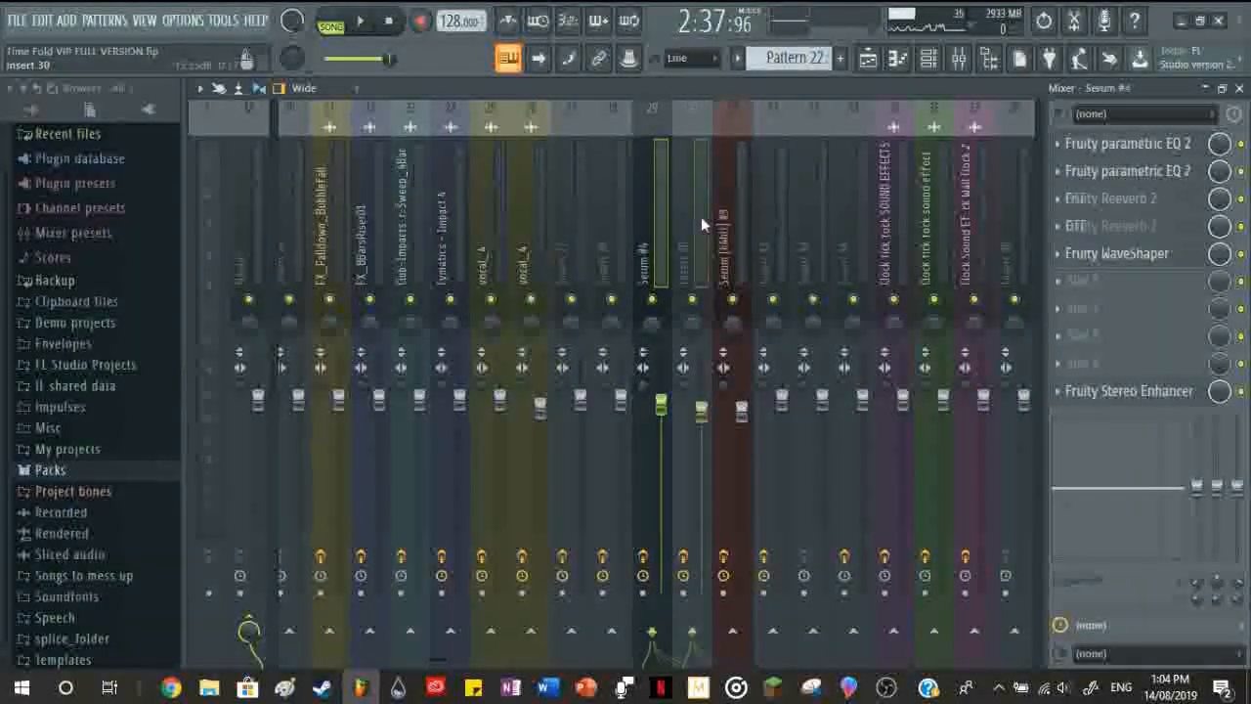
pyautogui.click(658, 221)
pyautogui.click(688, 216)
pyautogui.click(657, 232)
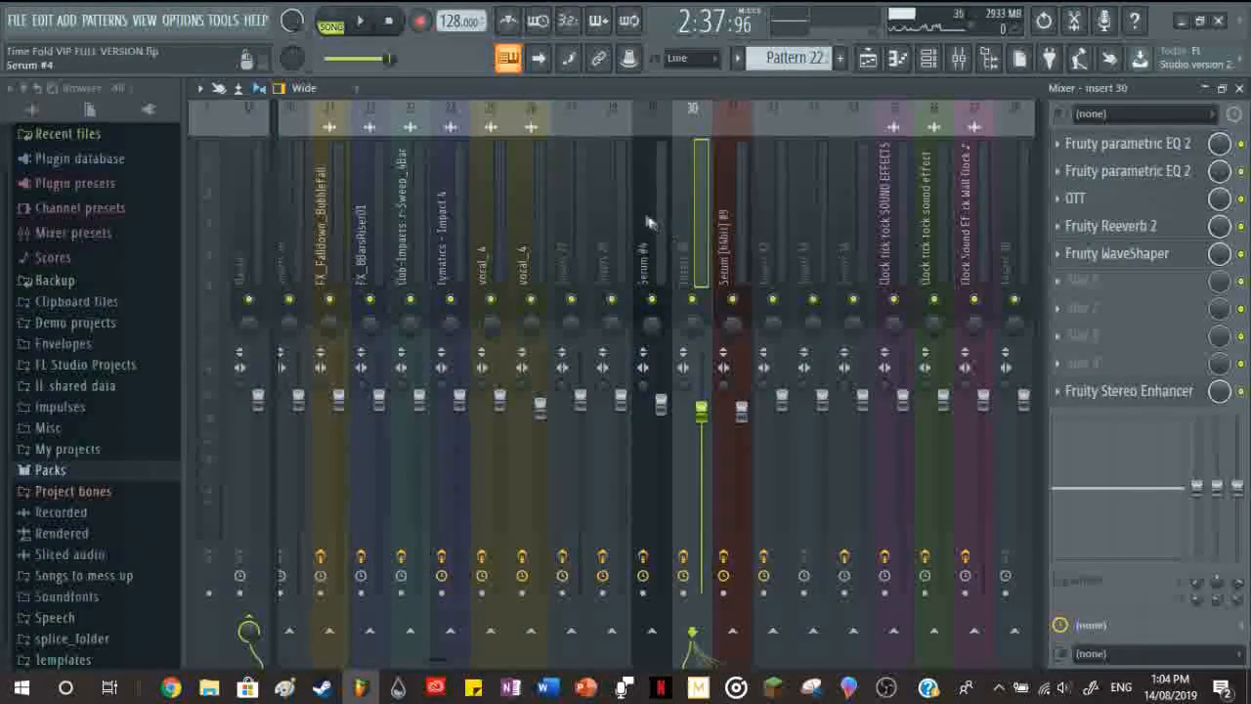
pyautogui.click(1141, 172)
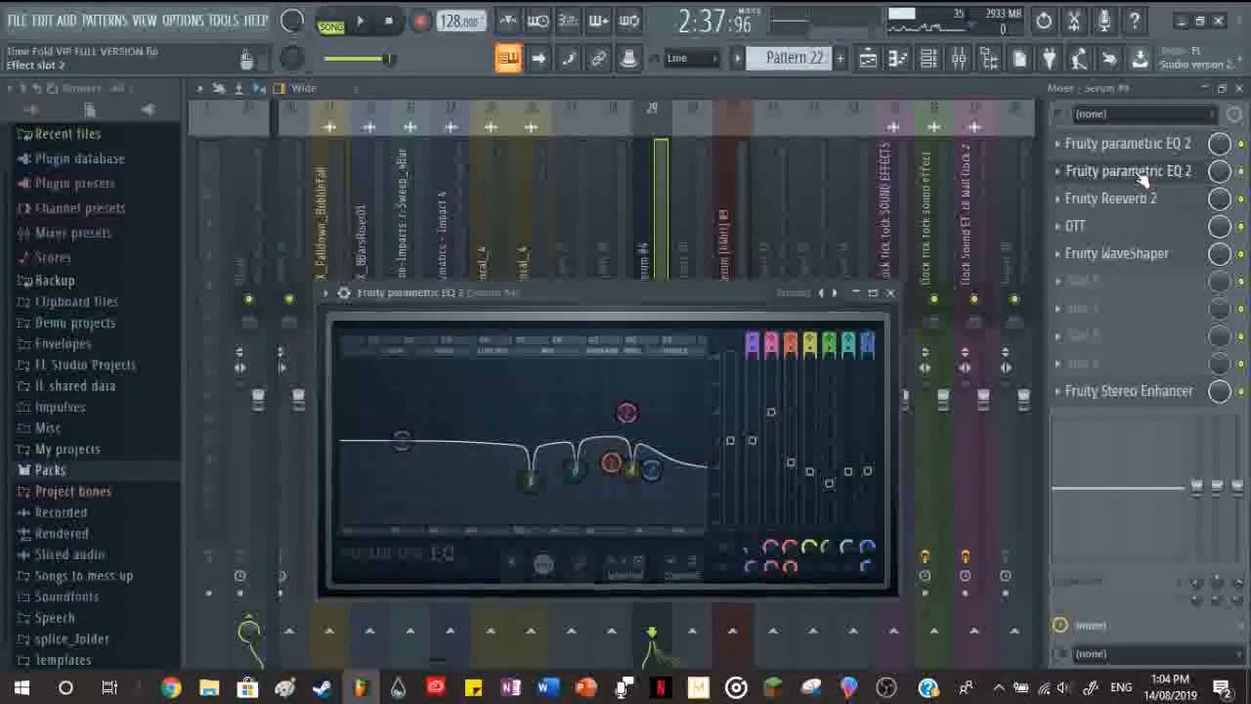
pyautogui.click(890, 294)
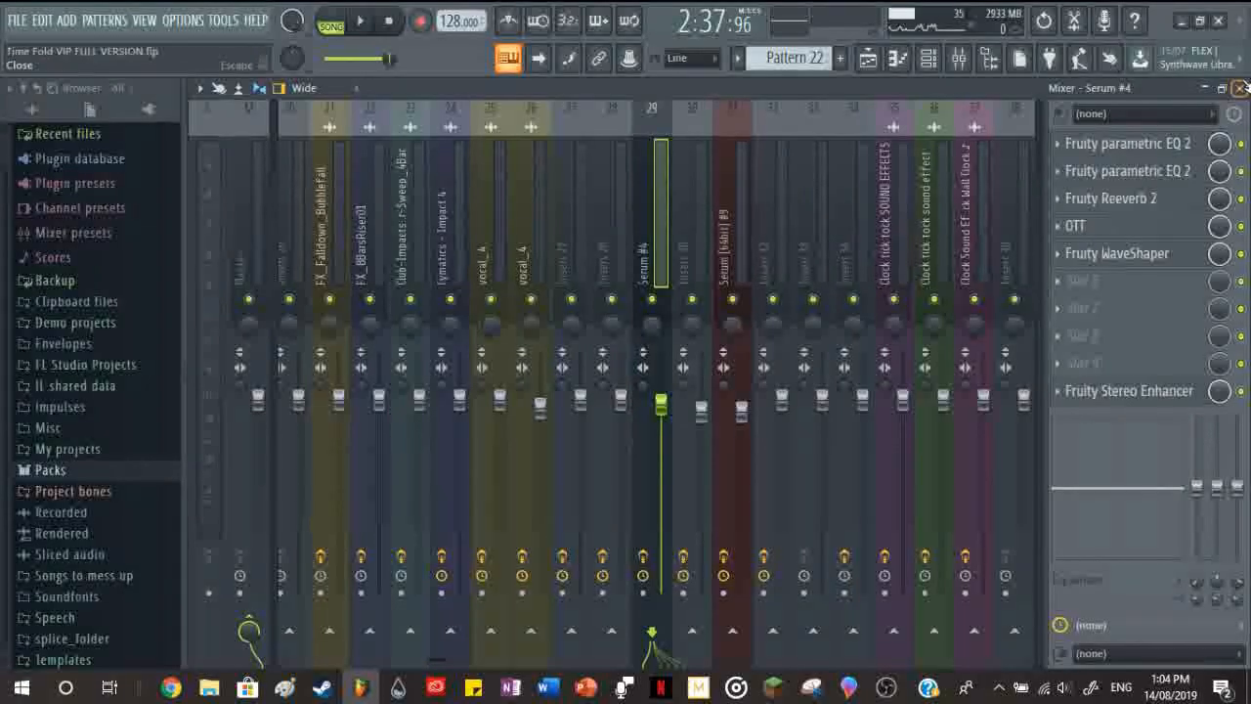
pyautogui.click(1240, 88)
# Step: Inspect the second Fruity Parametric EQ 2 on Serum #6's mixer insert 30, then close its window
pyautogui.scroll(-3, 535, 234)
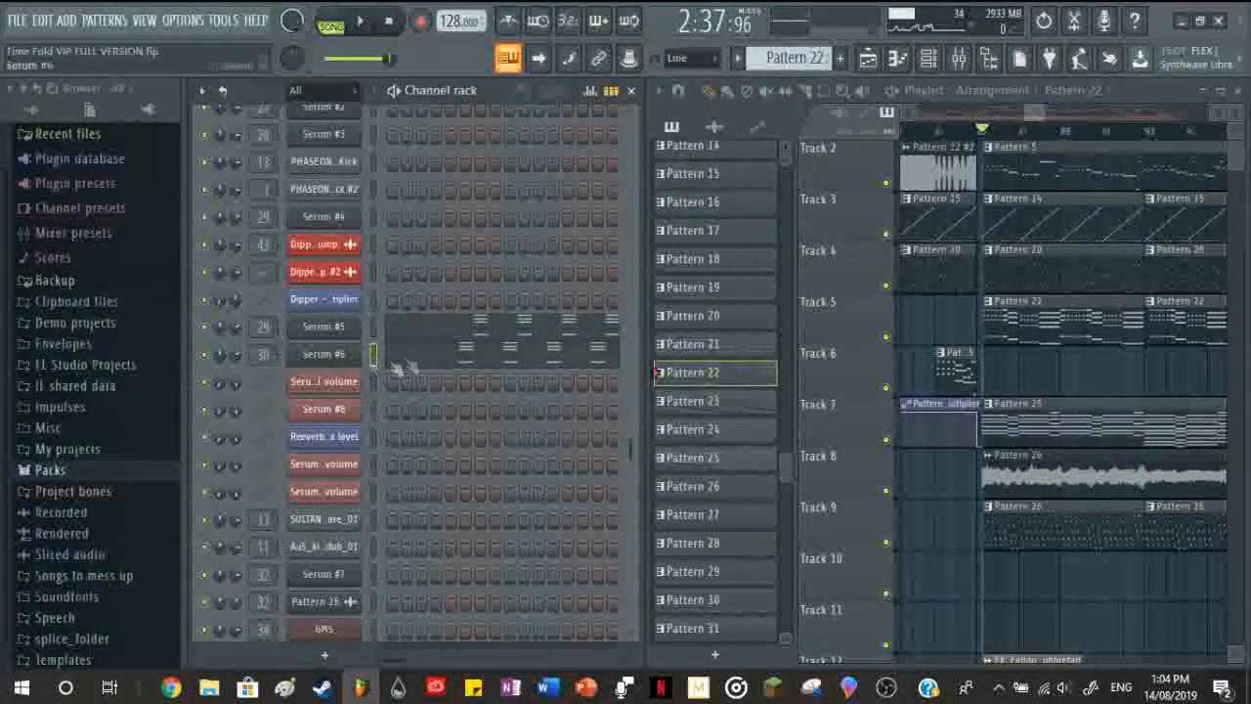
pyautogui.click(260, 355)
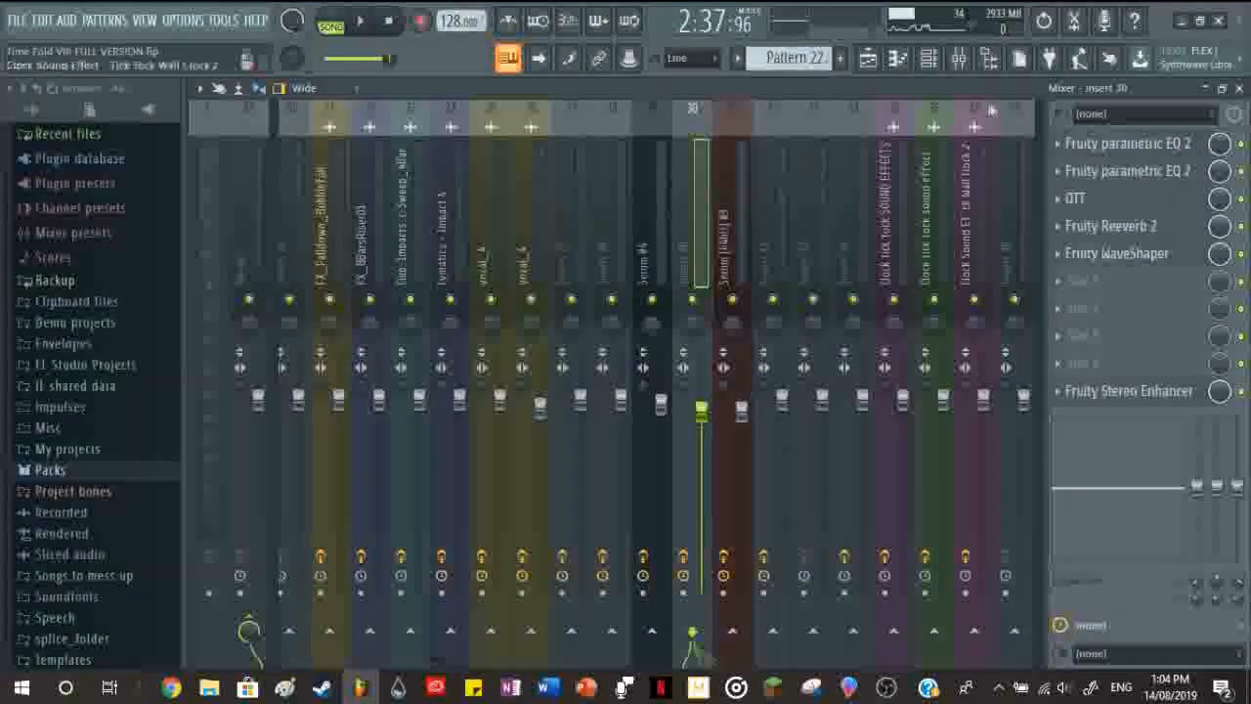
pyautogui.click(1160, 170)
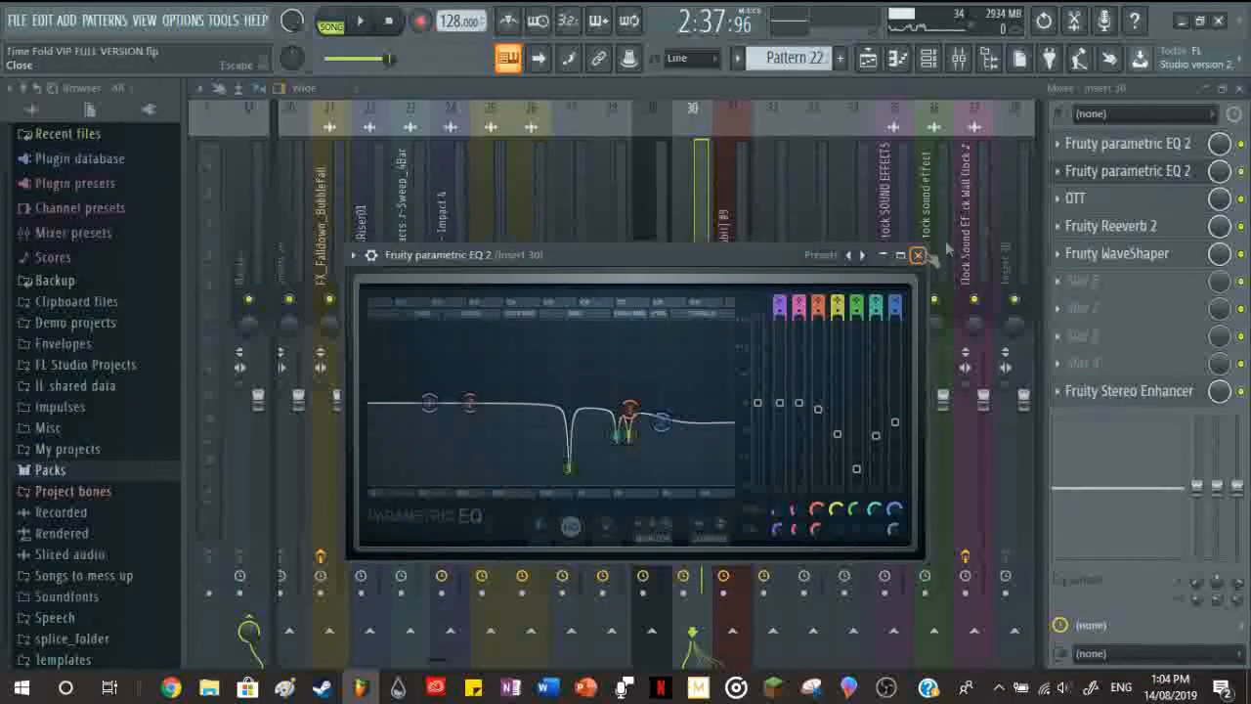
pyautogui.click(1241, 88)
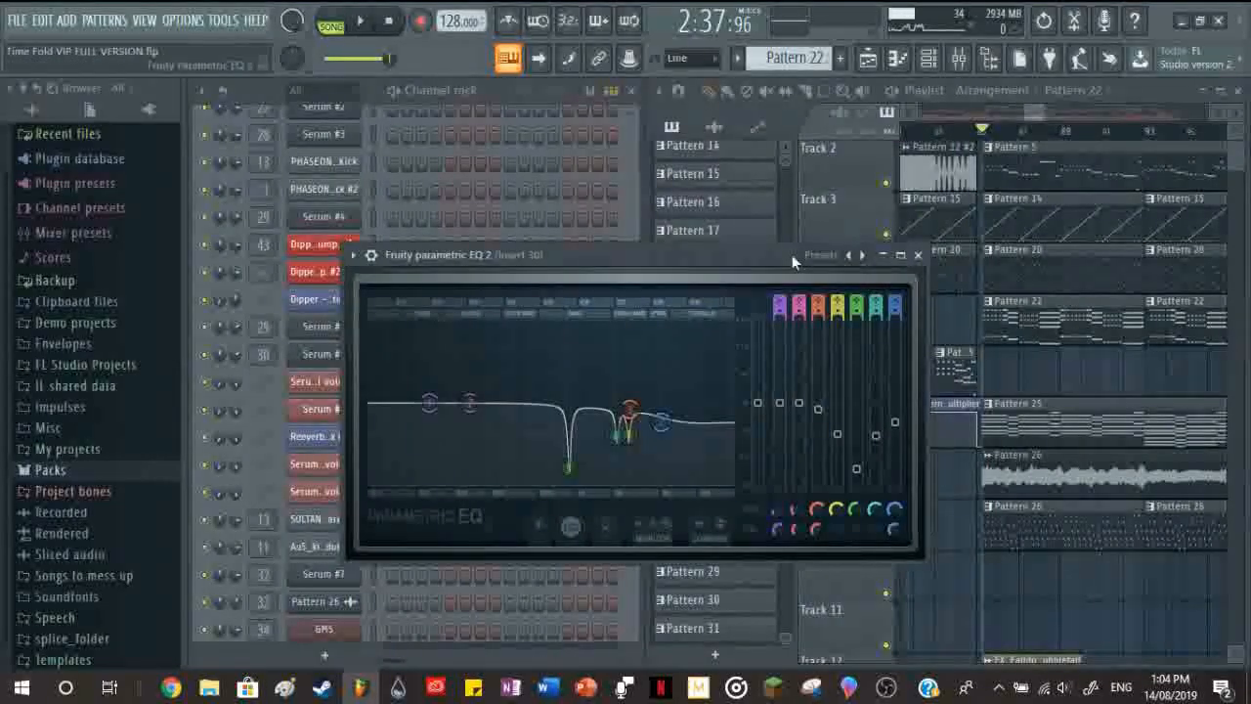
pyautogui.moveTo(792, 254); pyautogui.dragTo(650, 166)
pyautogui.click(777, 166)
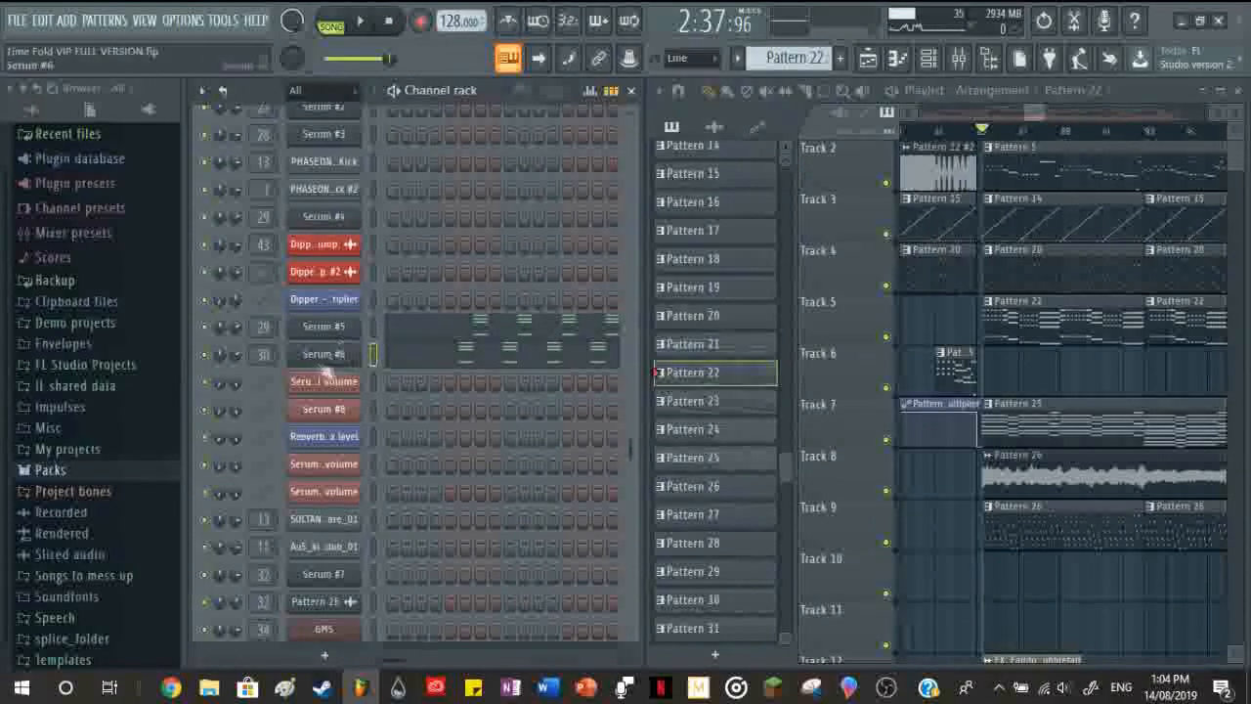
# Step: Audition Pattern 22 in pattern mode with the slot effects on mixer inserts 29 and 30 bypassed
pyautogui.doubleClick(259, 353)
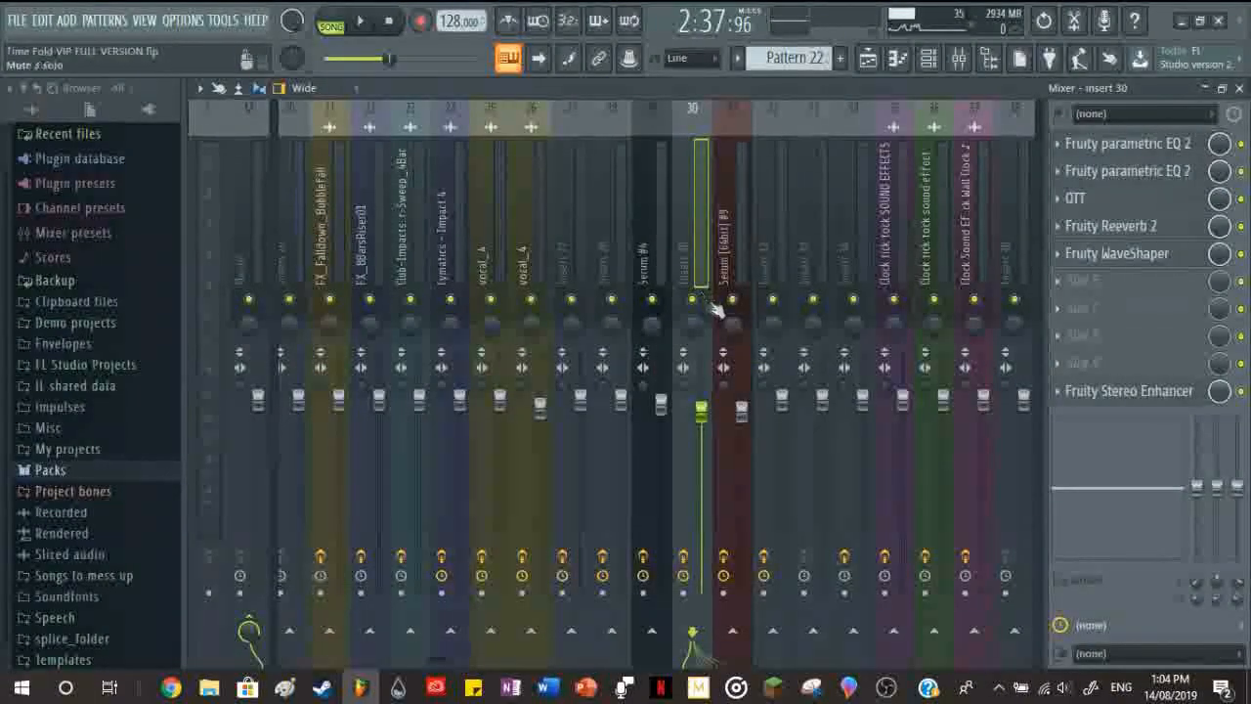
pyautogui.click(665, 269)
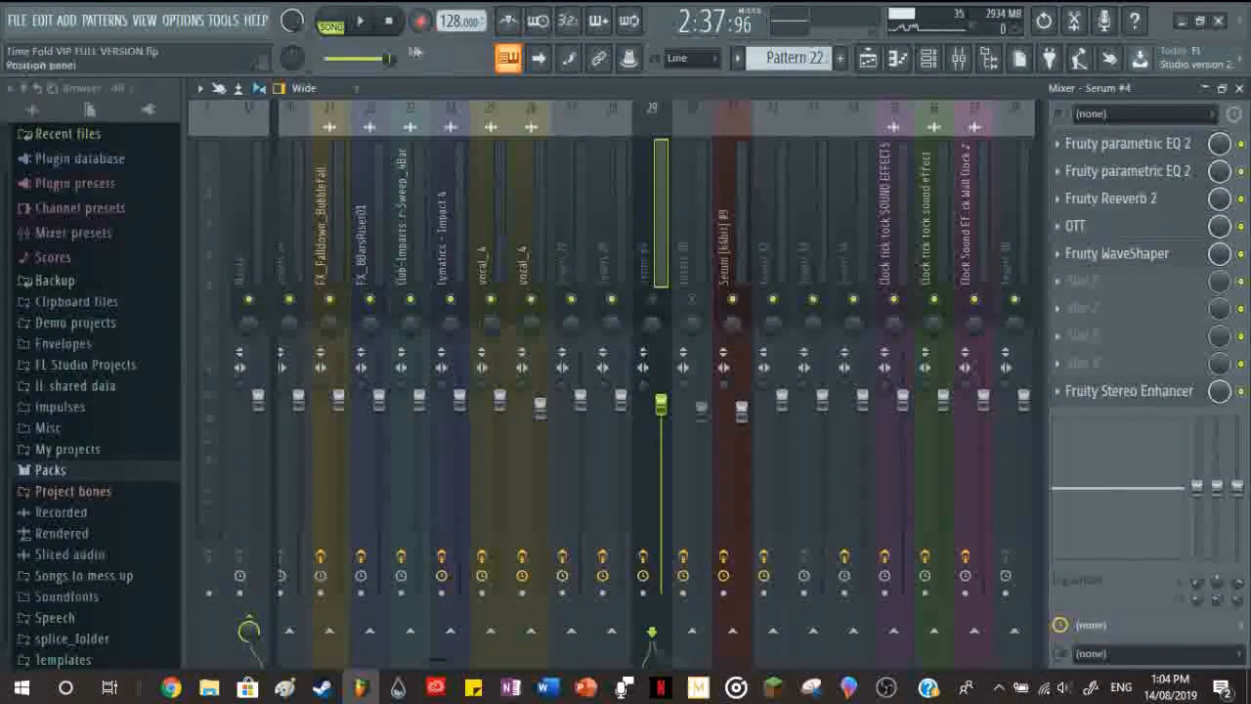
pyautogui.click(323, 19)
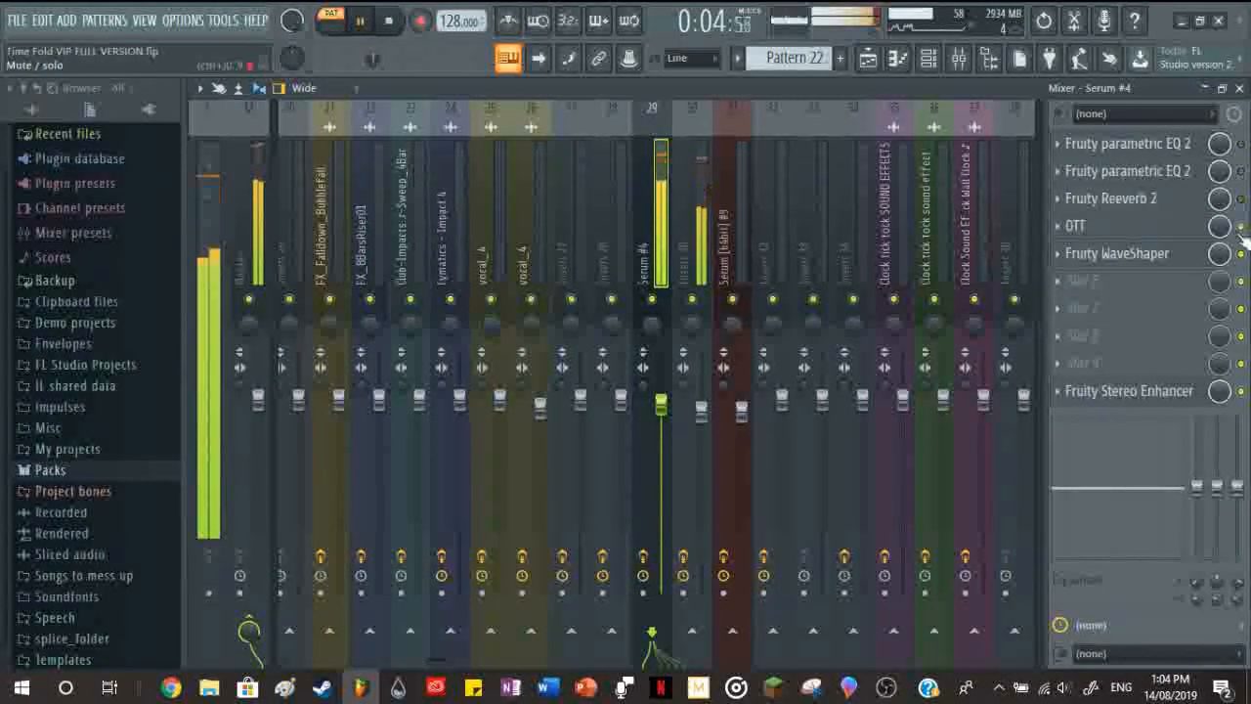
pyautogui.click(692, 250)
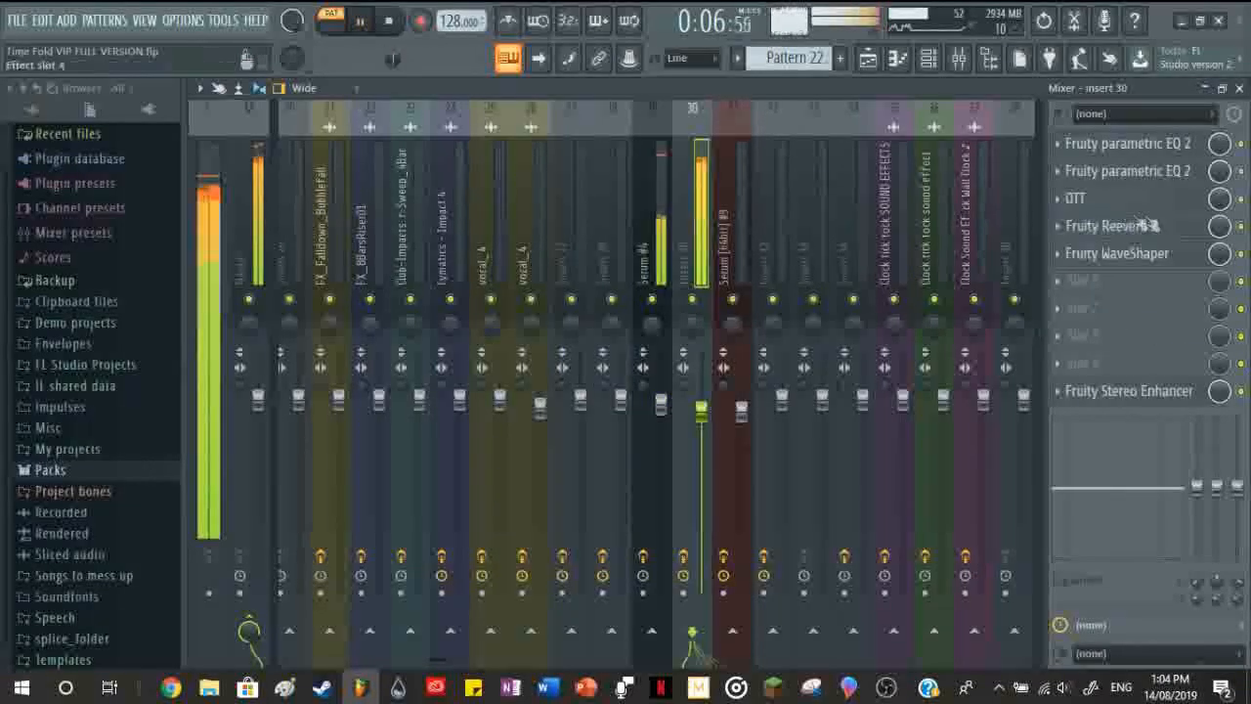
pyautogui.click(1240, 254)
pyautogui.click(1241, 227)
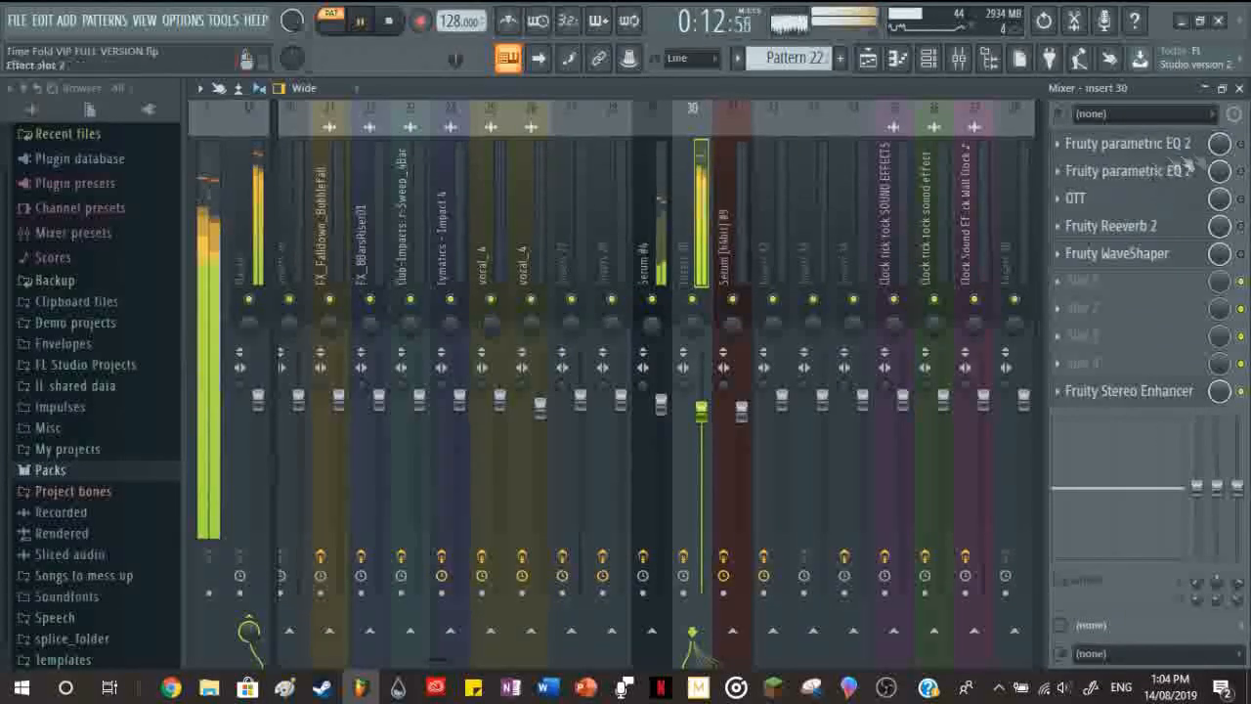
pyautogui.press('space')
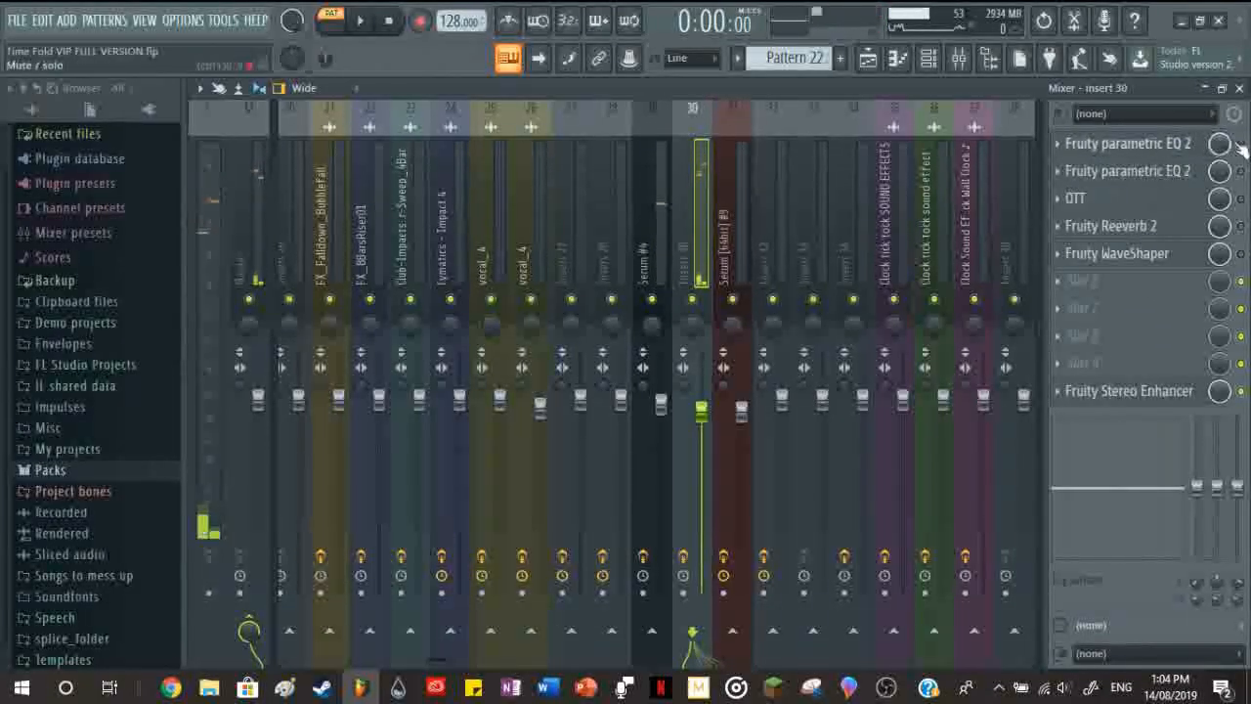
# Step: Inspect the OTT, Fruity Reeverb 2 and Fruity WaveShaper settings on mixer insert 30
pyautogui.click(1095, 198)
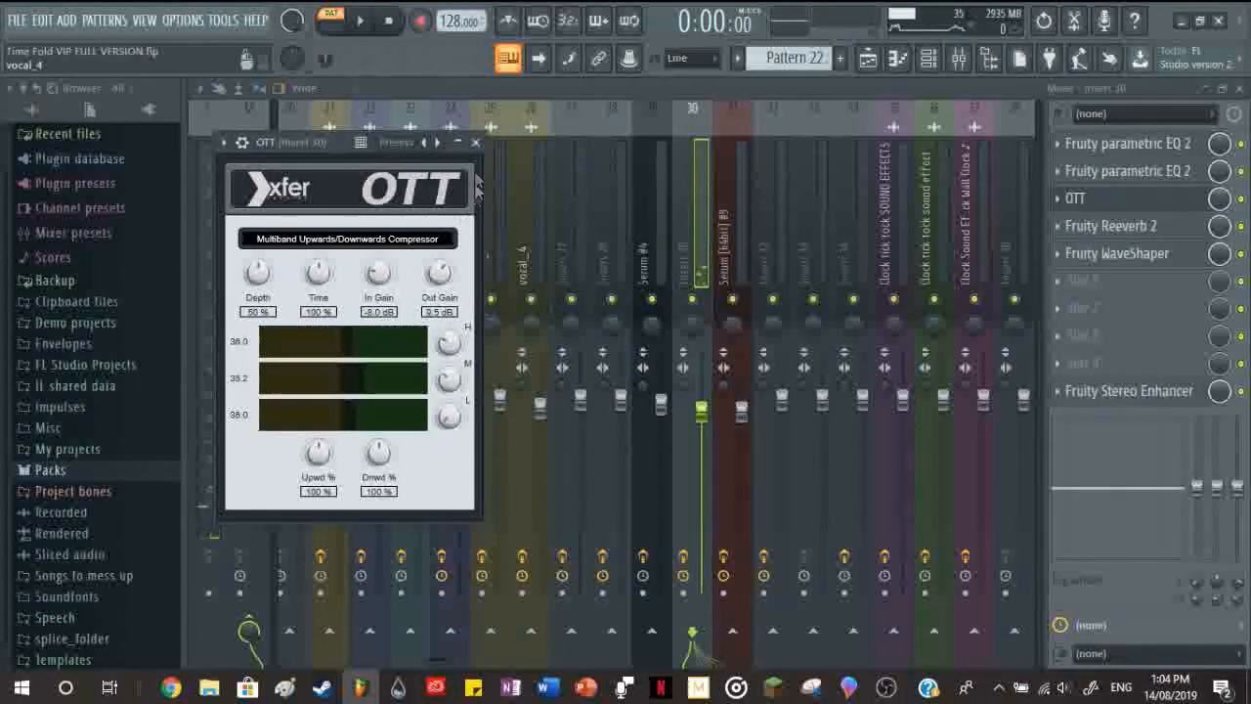
pyautogui.click(475, 142)
pyautogui.click(1114, 226)
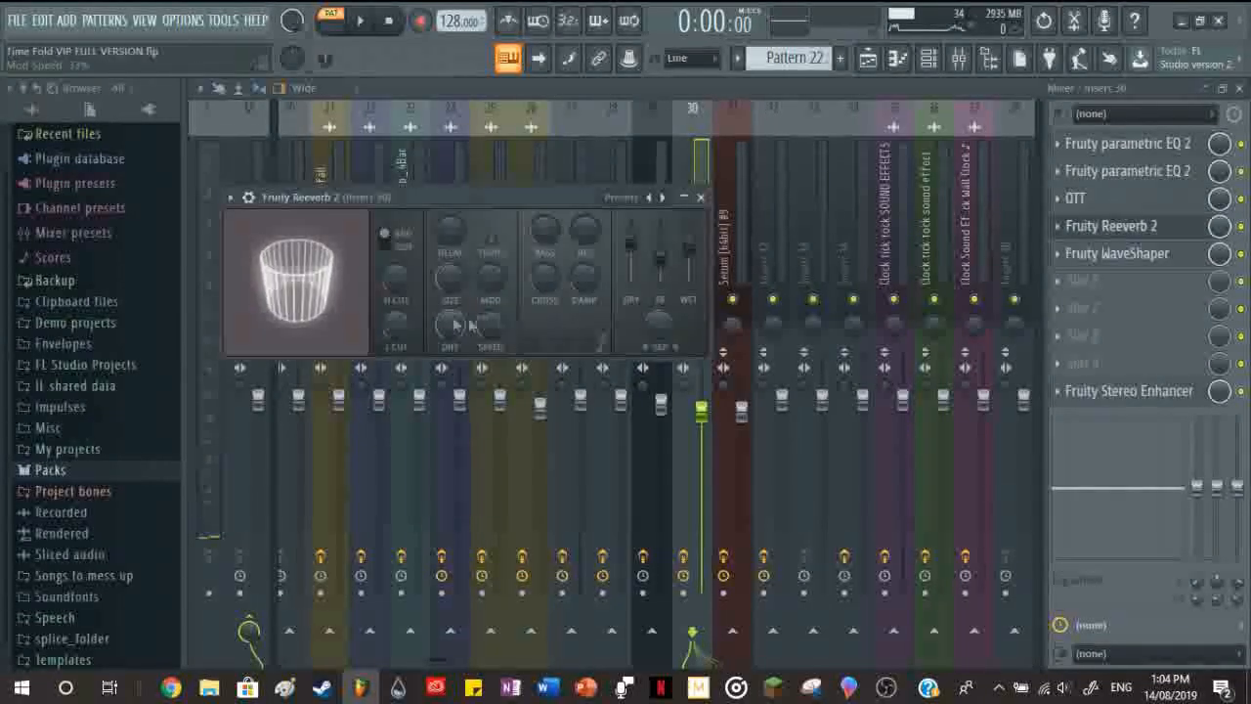
pyautogui.click(699, 197)
pyautogui.click(1114, 254)
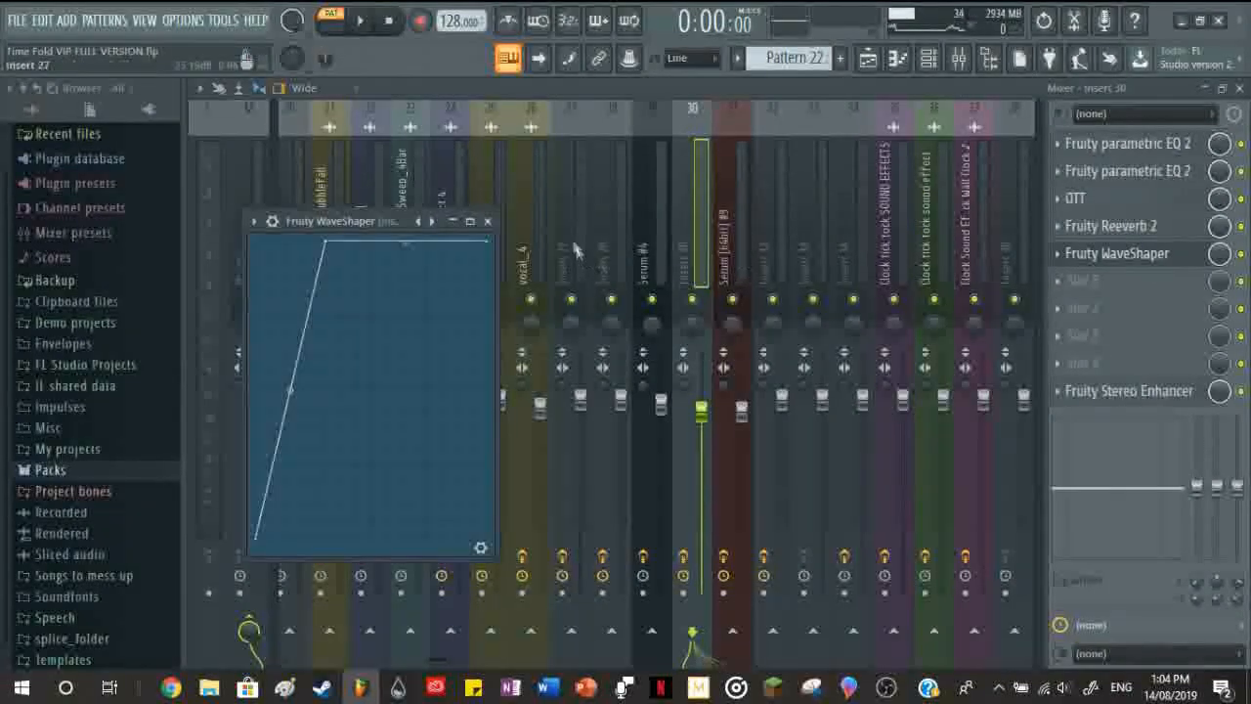
# Step: Compare the Fruity WaveShaper curves on mixer inserts 29 and 30, closing each window after viewing
pyautogui.click(663, 254)
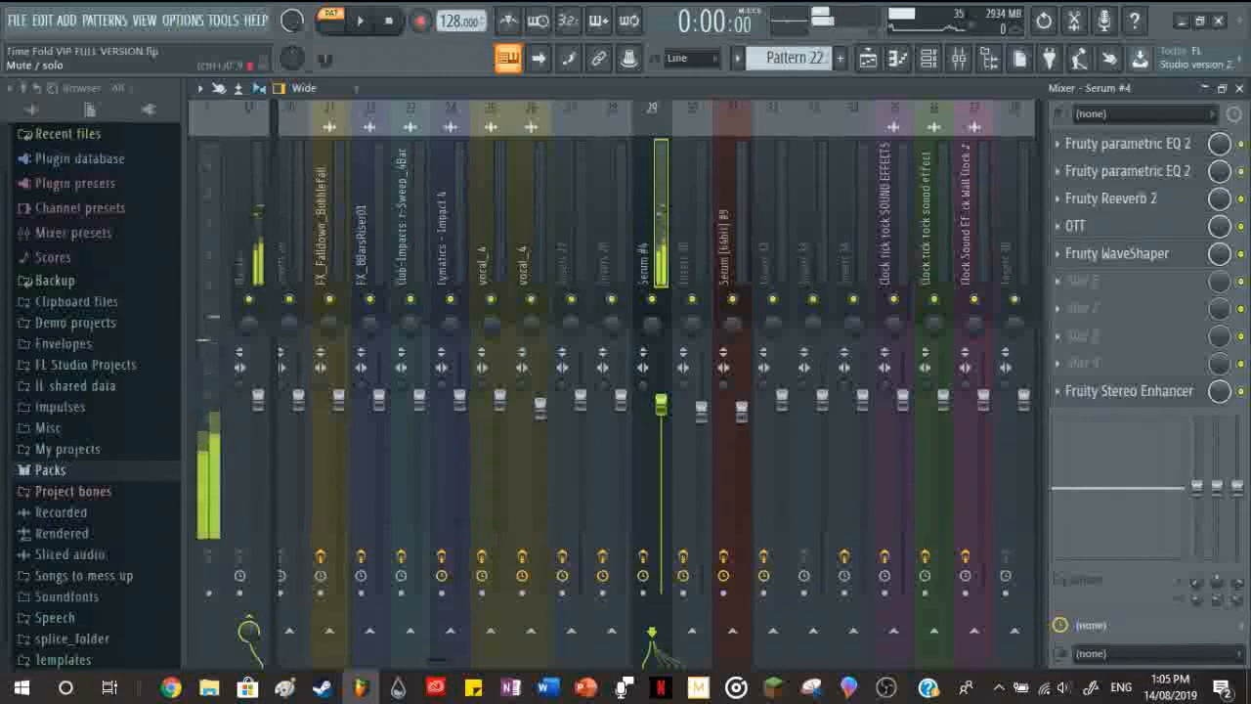
pyautogui.click(1114, 254)
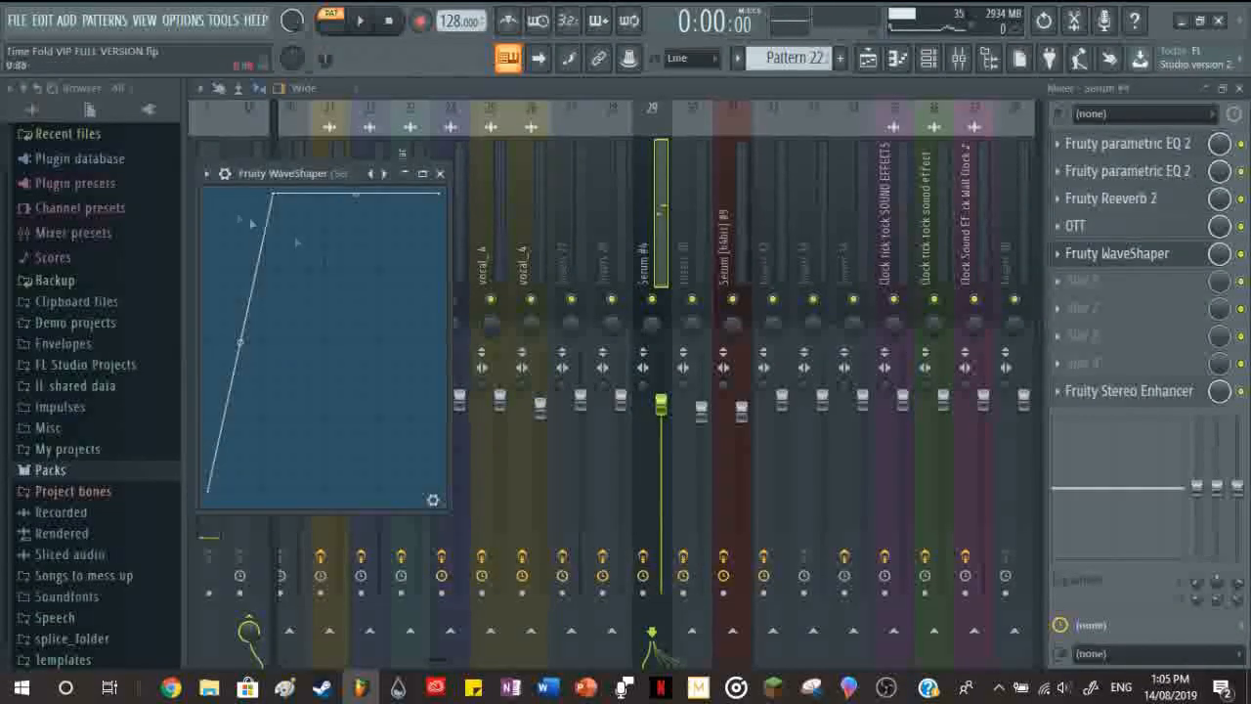
pyautogui.click(440, 173)
pyautogui.click(694, 230)
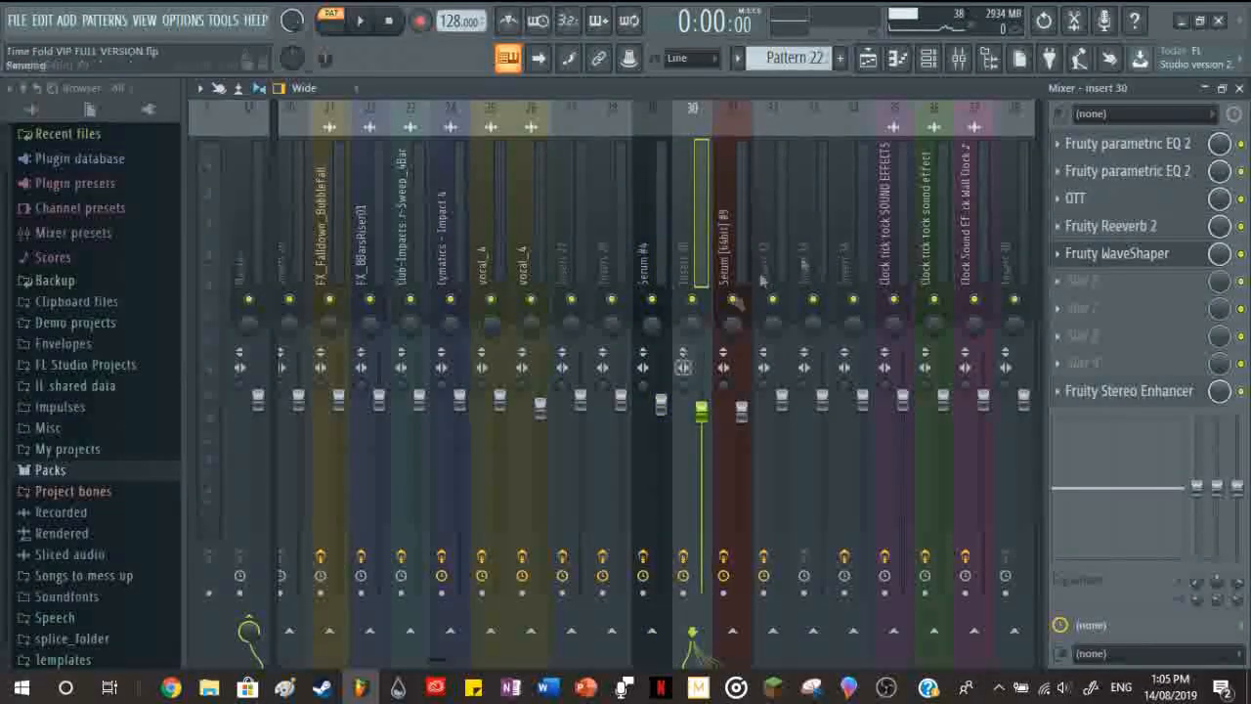
pyautogui.click(1134, 256)
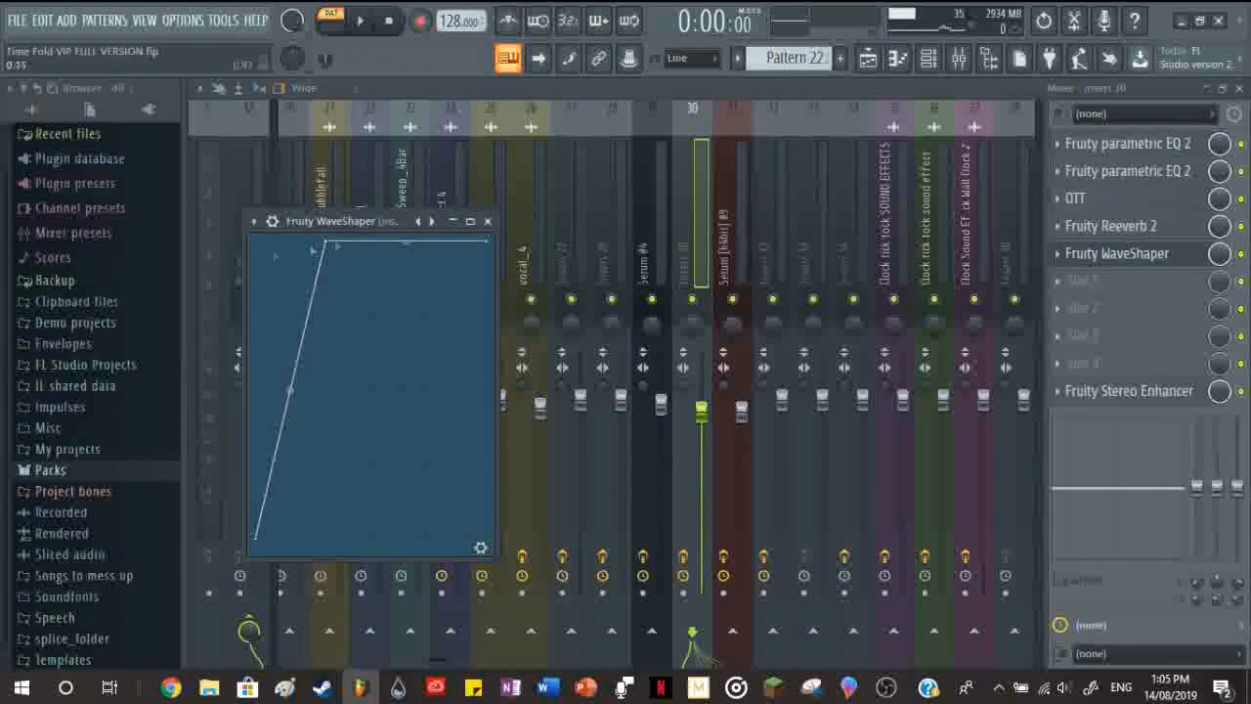
pyautogui.click(488, 223)
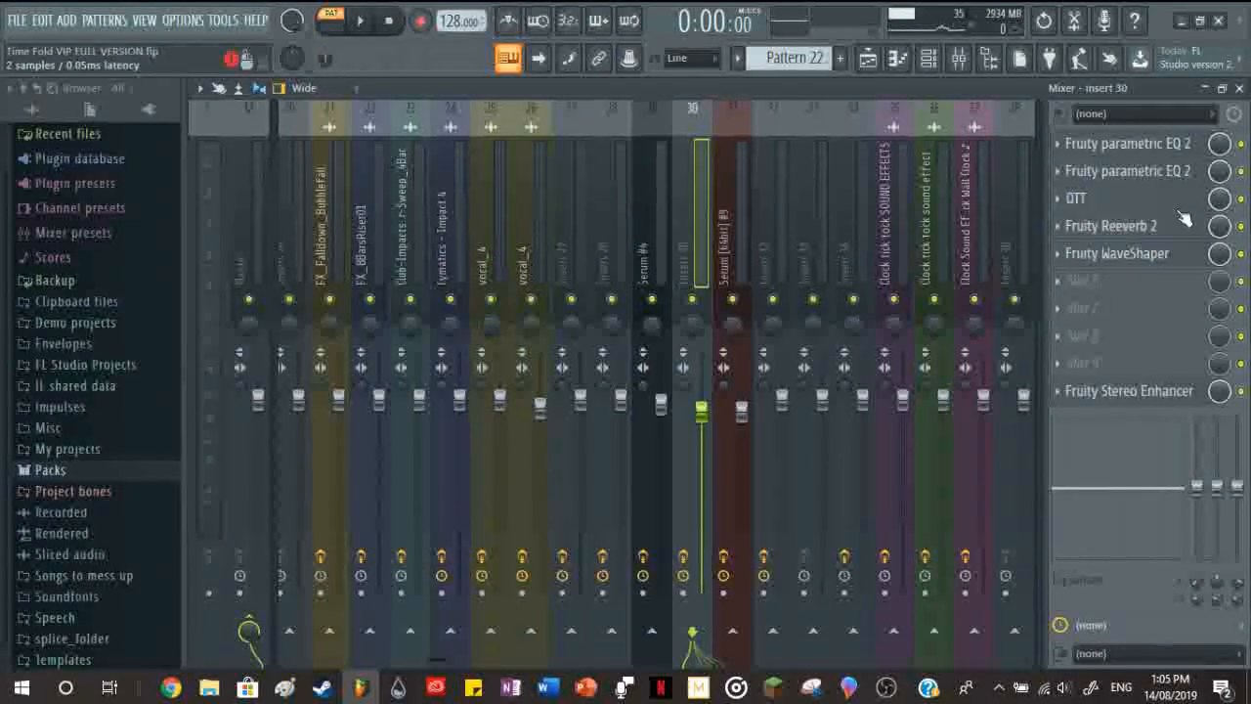
# Step: Play Pattern 22 while inspecting the second Fruity Parametric EQ 2 on mixer inserts 29 and 30
pyautogui.click(652, 206)
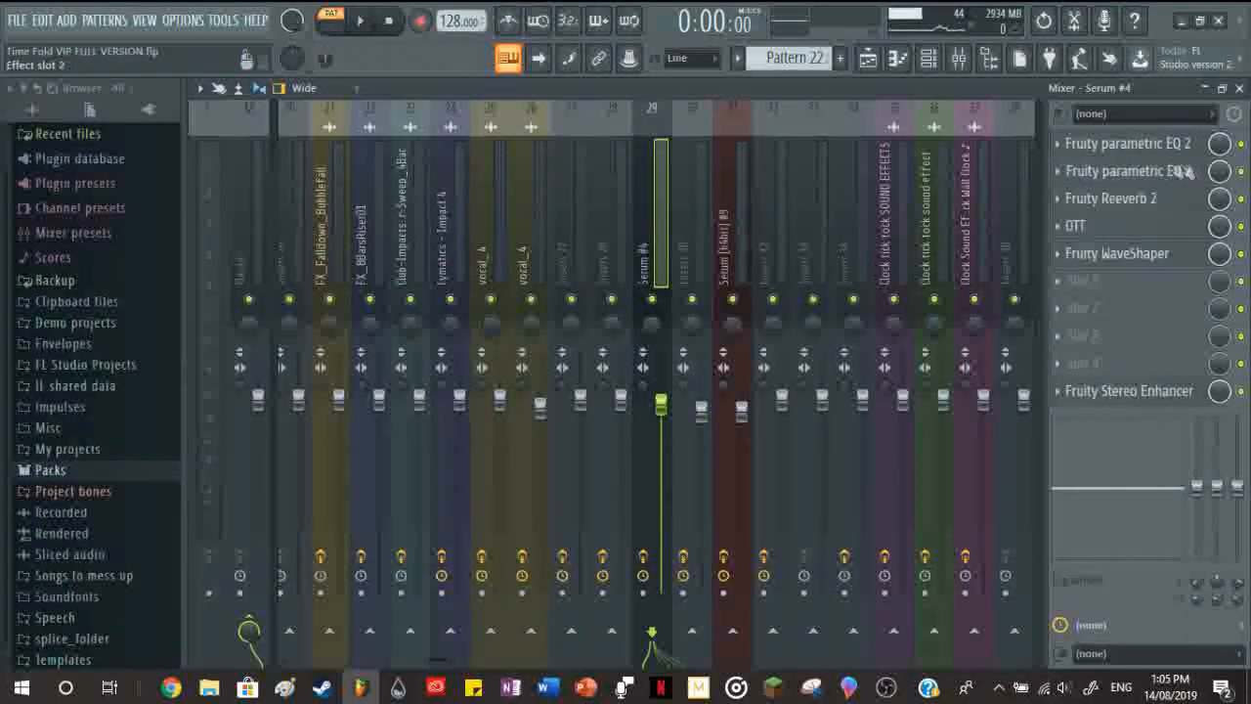
pyautogui.press('space')
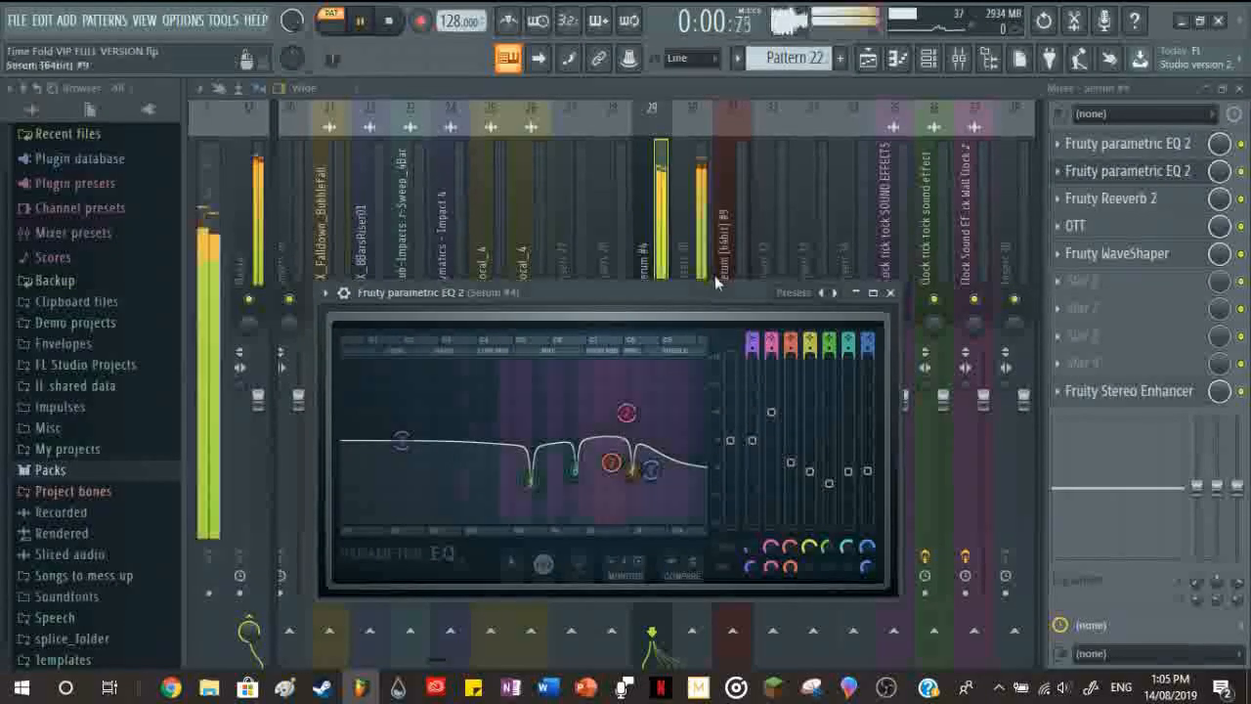
pyautogui.click(889, 292)
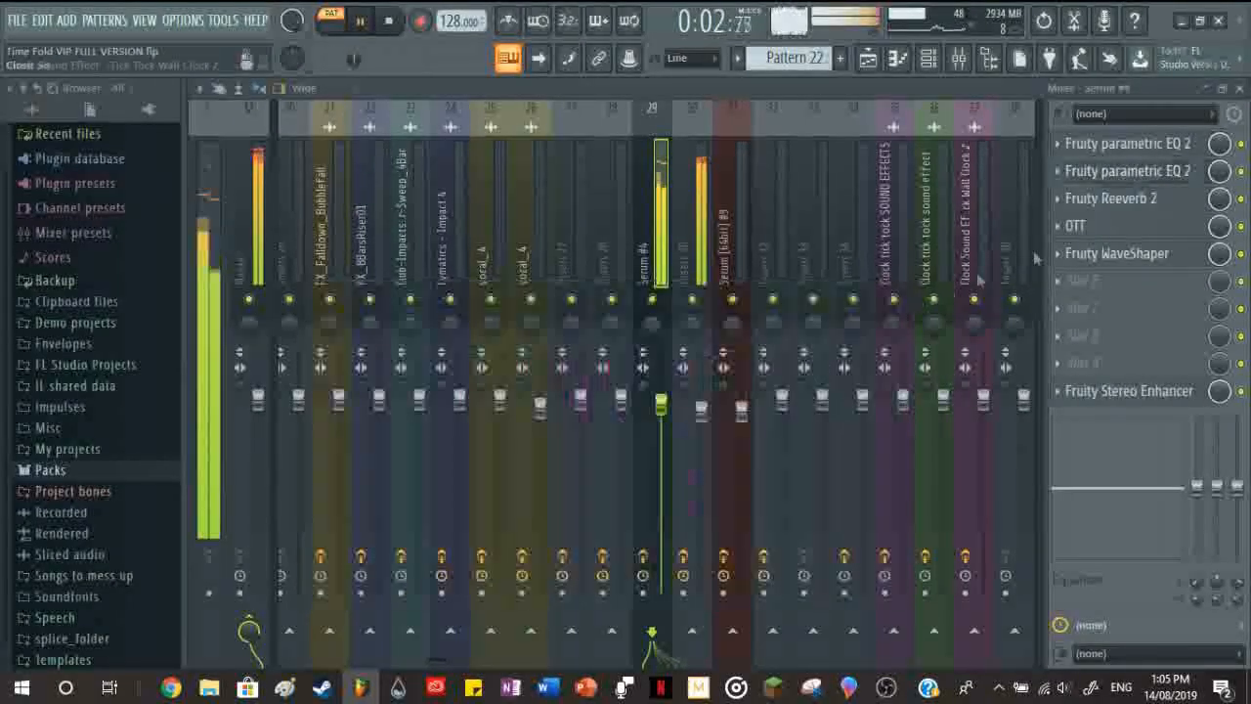
pyautogui.click(718, 230)
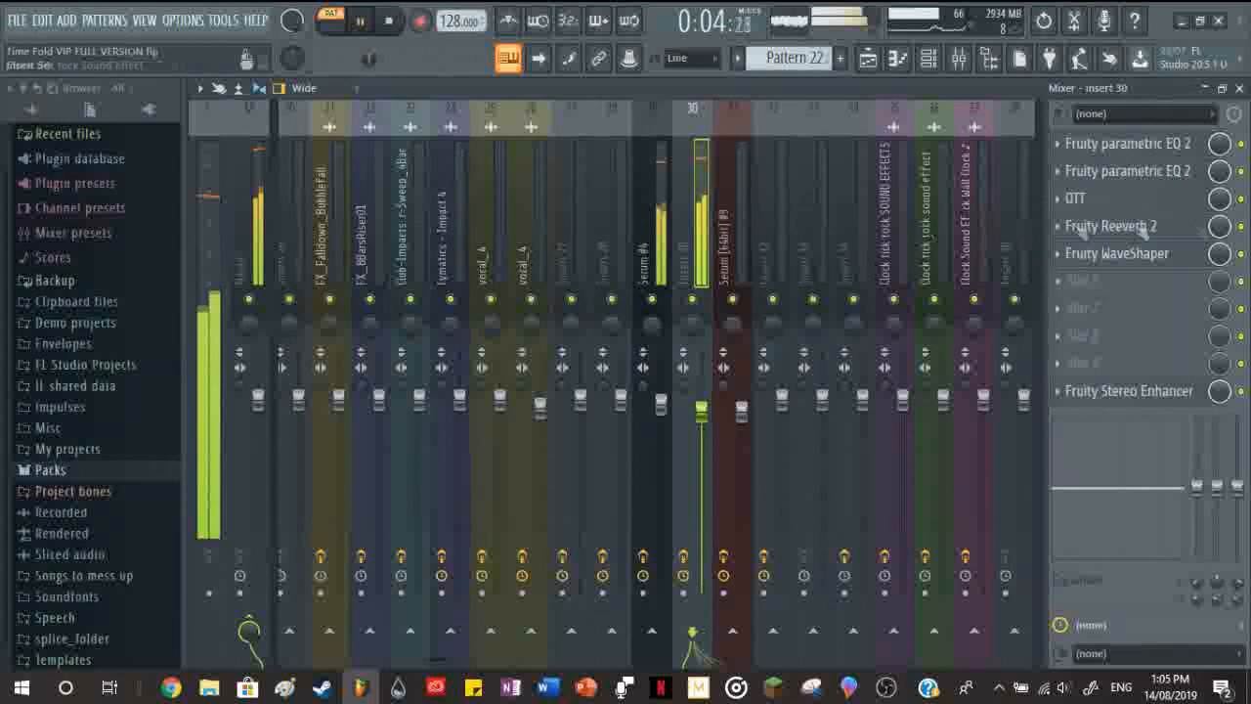
pyautogui.click(1124, 170)
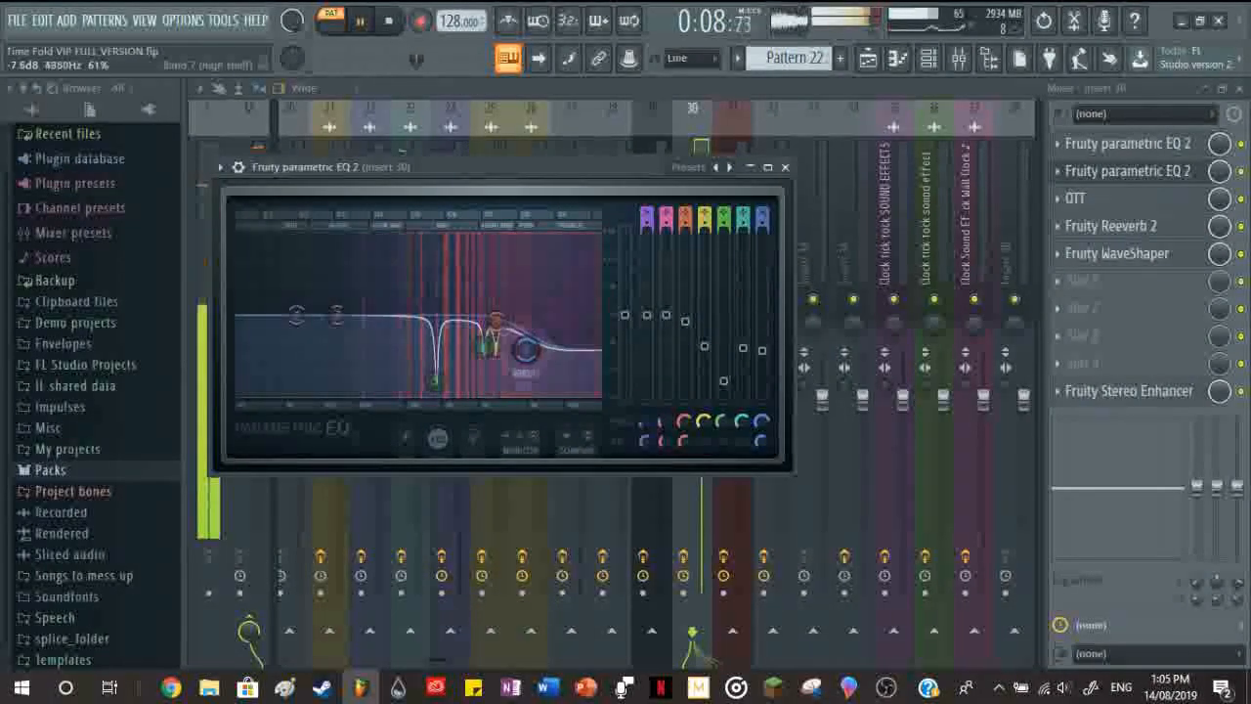
pyautogui.click(784, 167)
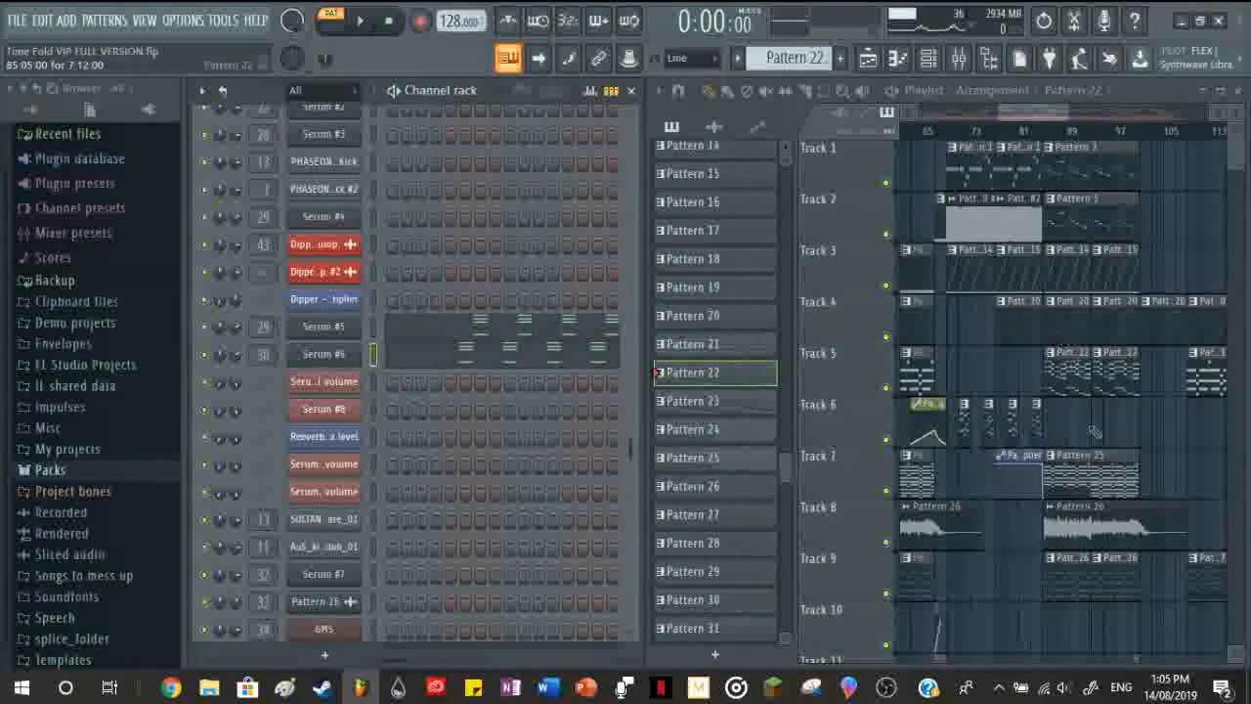
# Step: Audition Pattern 26 and the song's bar 85 section, and select Pattern 38 from its clip on Track 21
pyautogui.scroll(-2, 1161, 466)
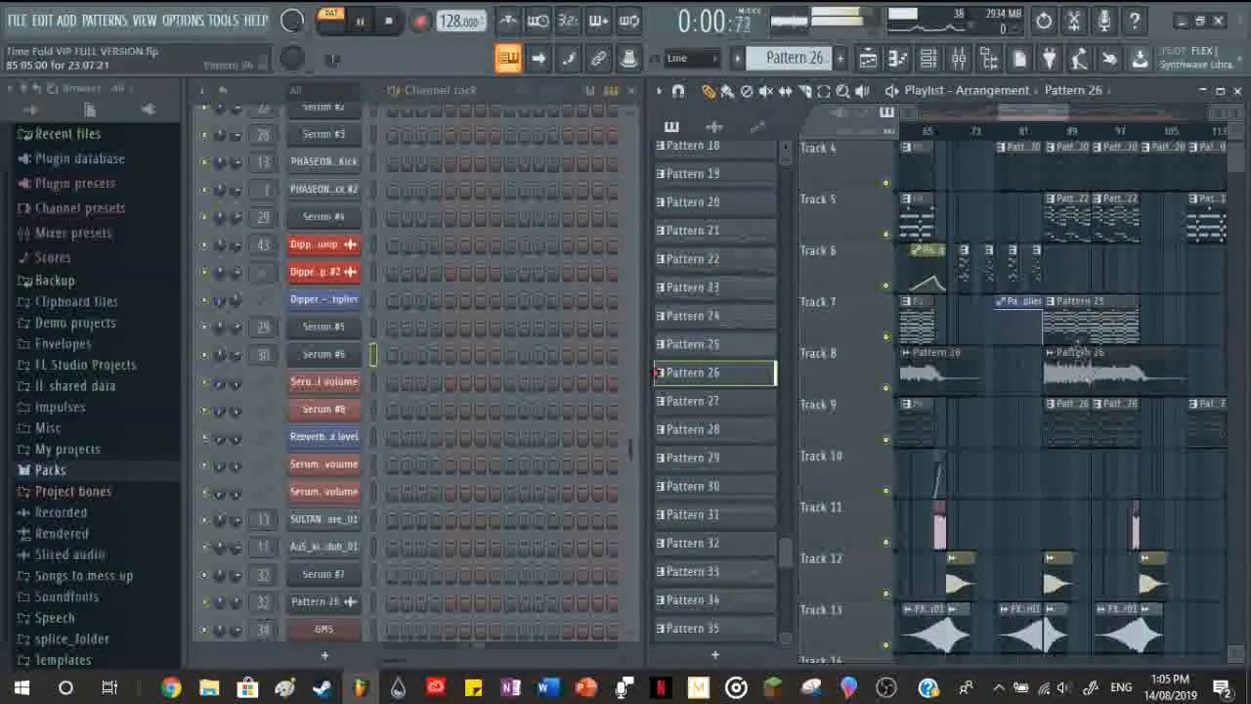
pyautogui.press('space')
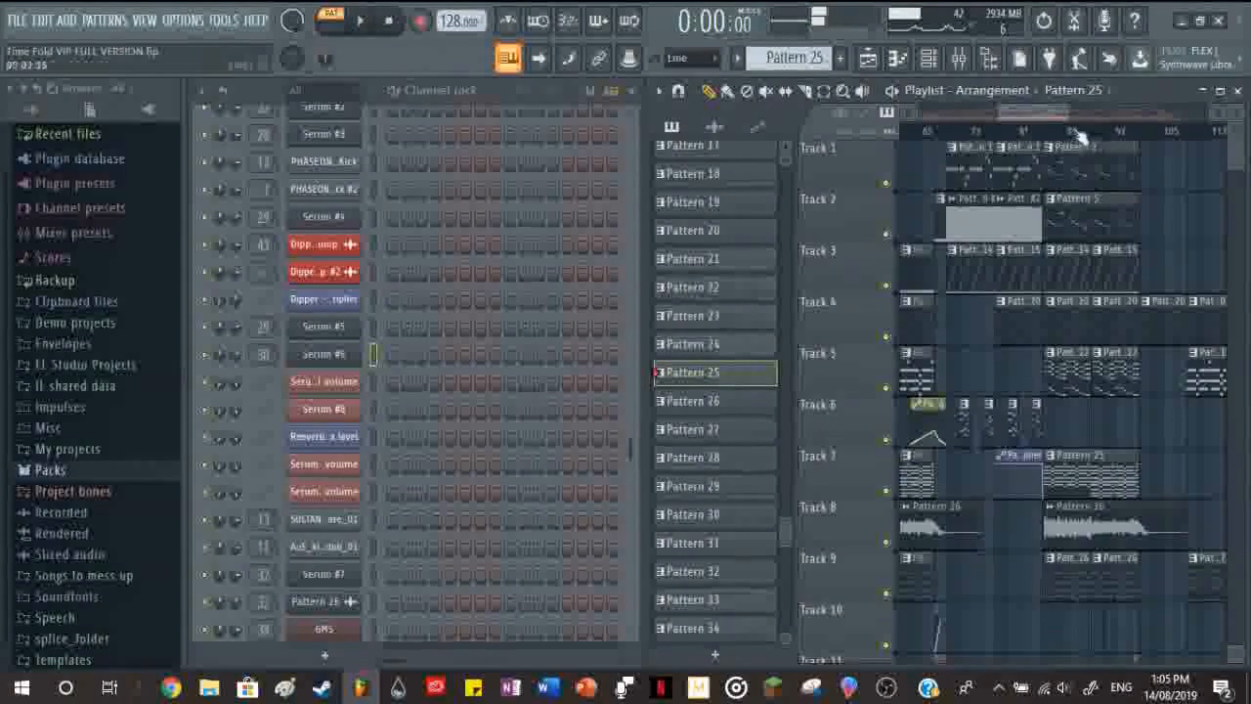
pyautogui.scroll(-5, 1080, 430)
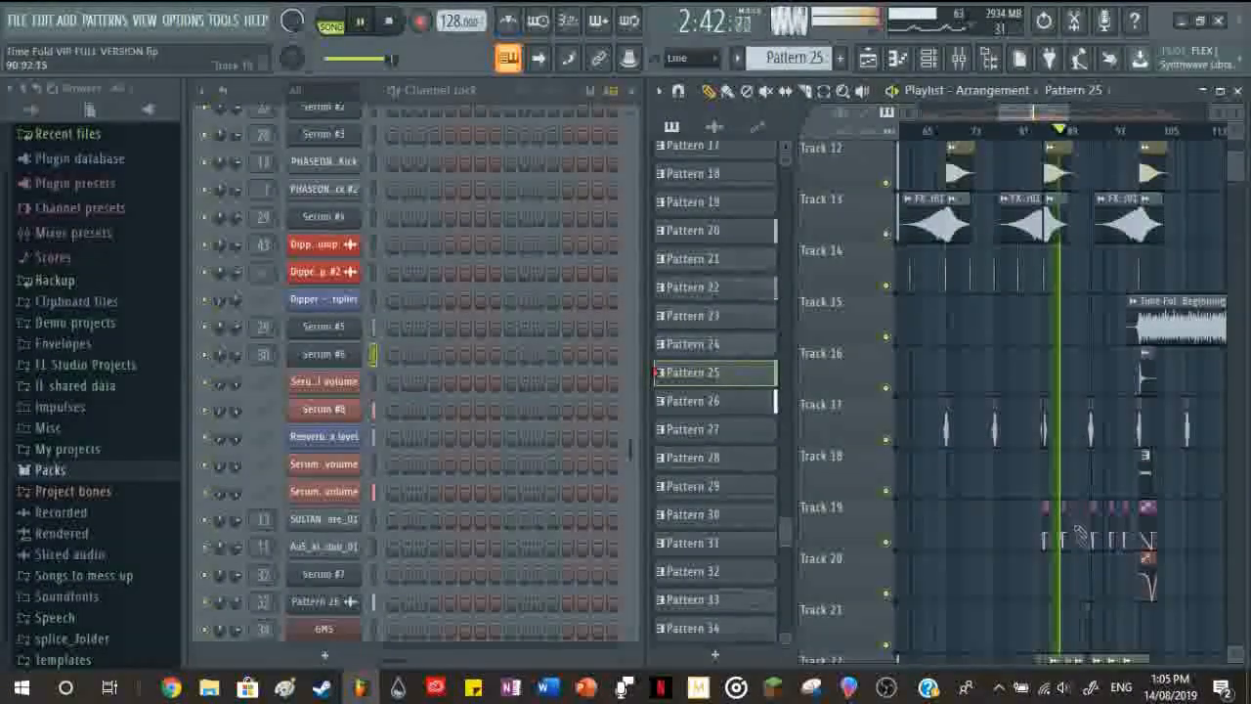
pyautogui.scroll(-3, 1075, 420)
pyautogui.press('space')
pyautogui.press('F4')
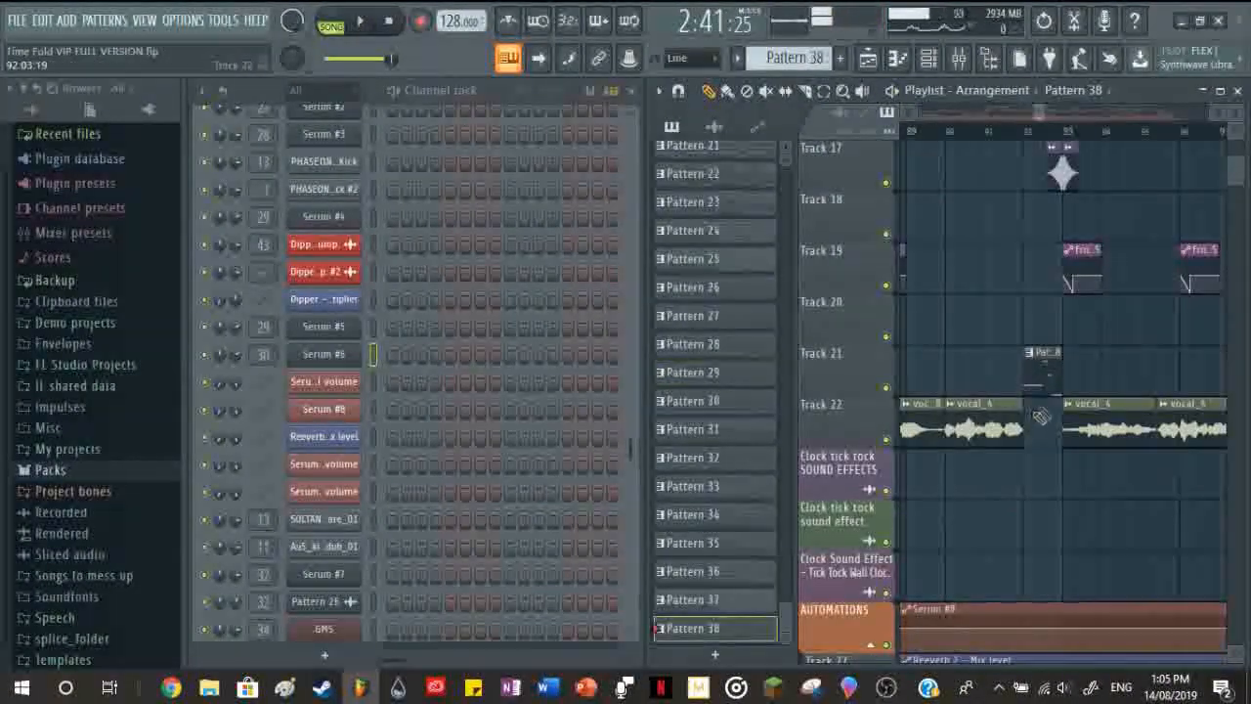
# Step: View the Fruity Slicer on channel vocal_4 #9 and open that channel's Pattern 38 notes in the piano roll
pyautogui.scroll(-5, 283, 518)
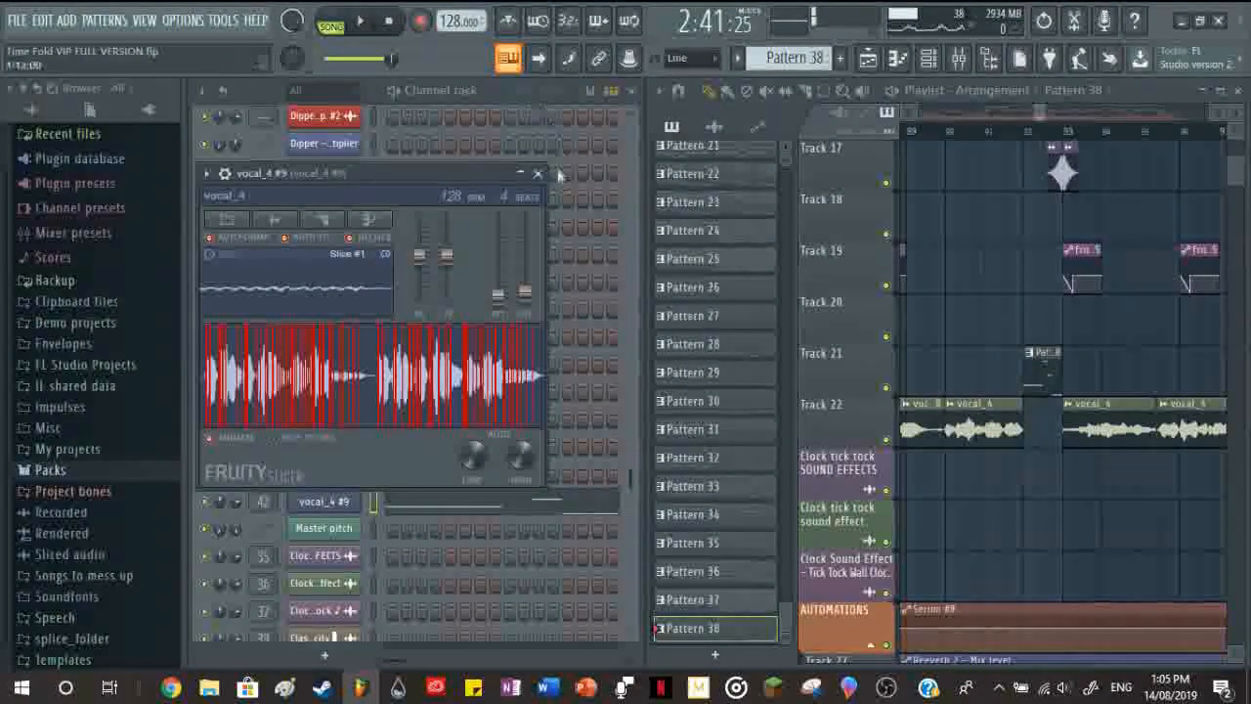
pyautogui.click(537, 173)
pyautogui.click(512, 502)
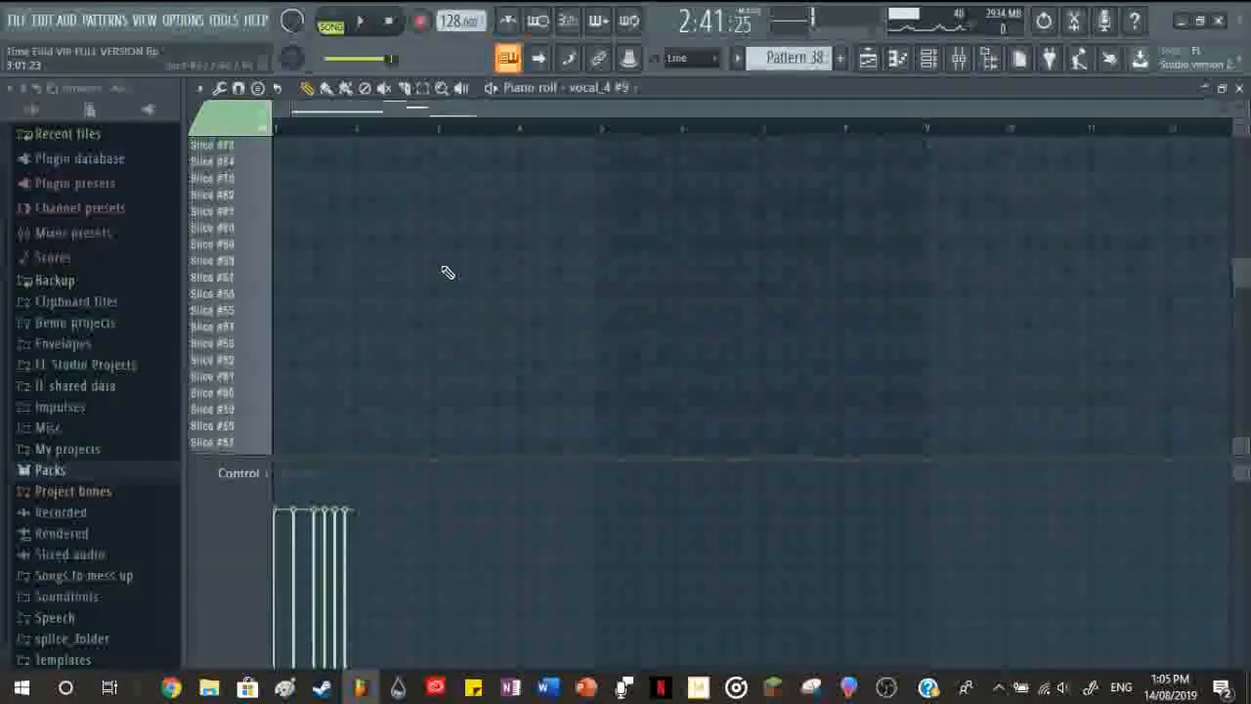
pyautogui.scroll(5, 360, 393)
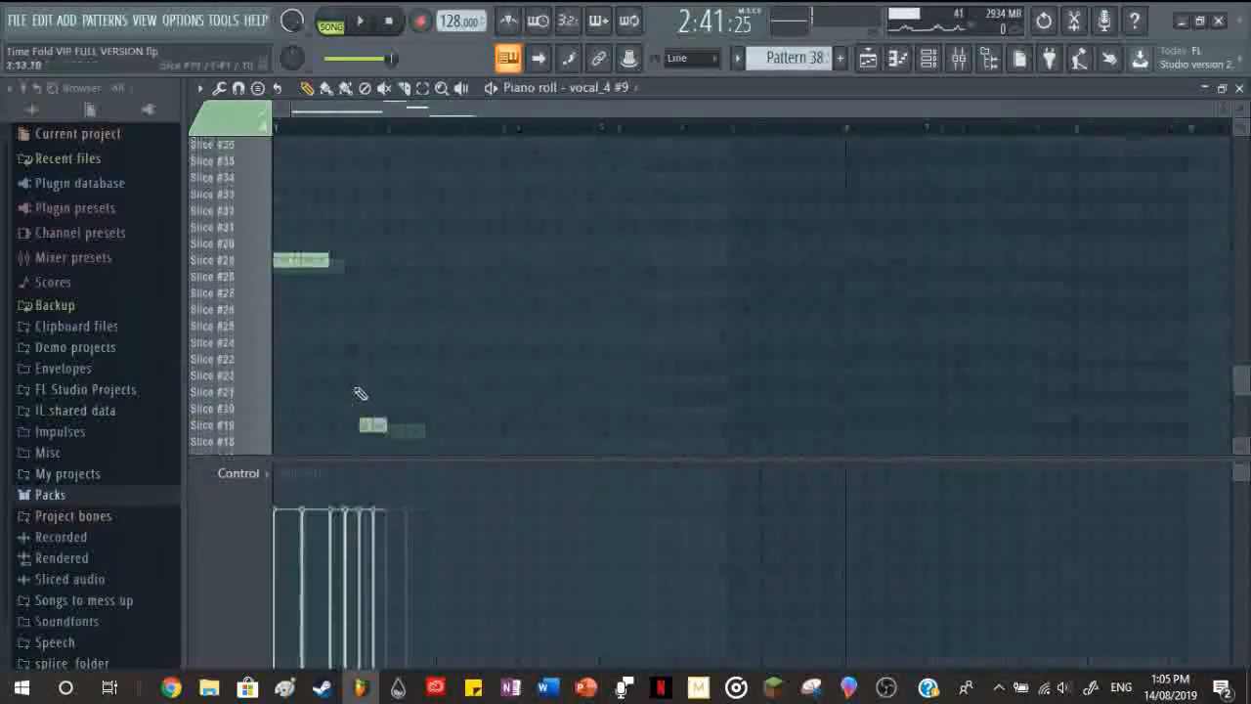
pyautogui.moveTo(475, 115); pyautogui.dragTo(303, 112)
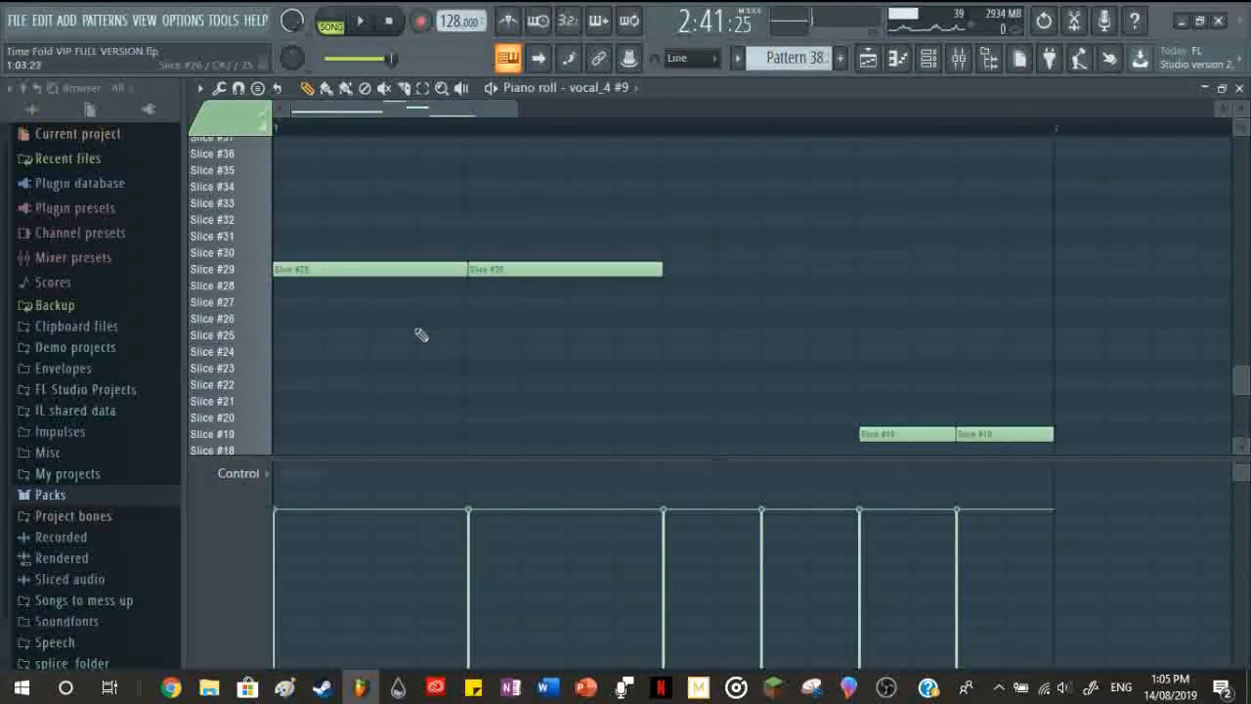
pyautogui.scroll(-2, 344, 399)
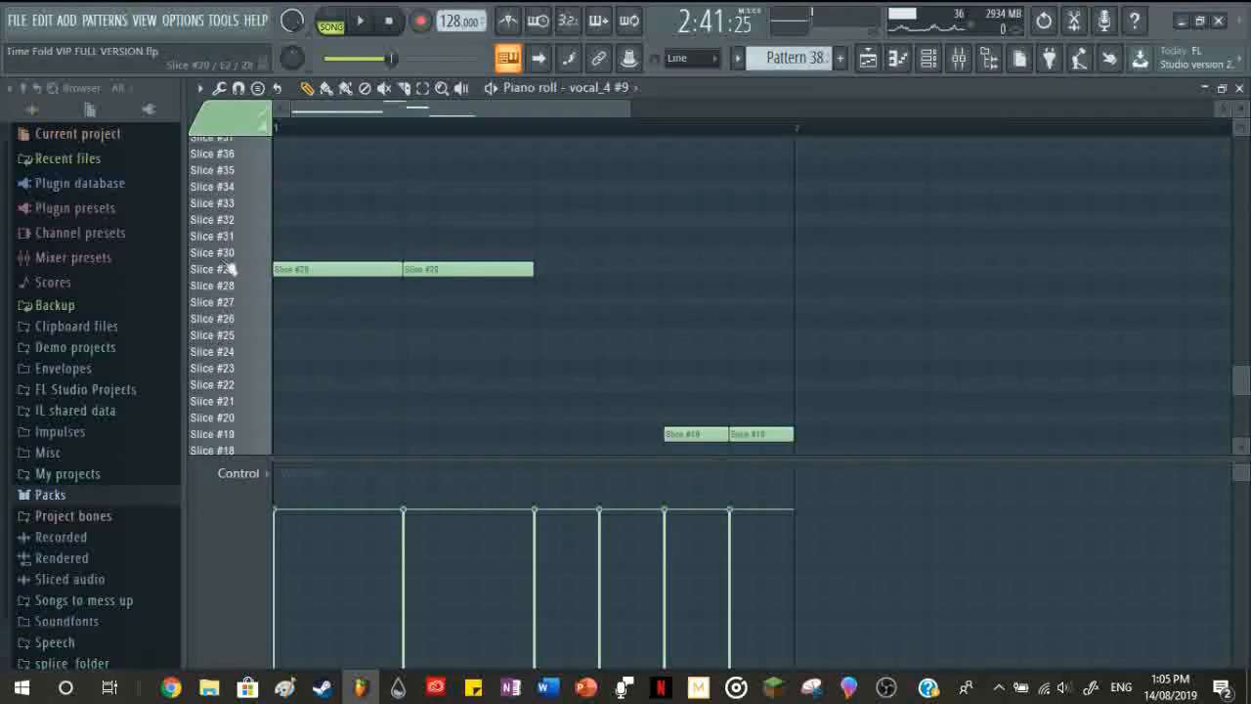
pyautogui.scroll(3, 332, 364)
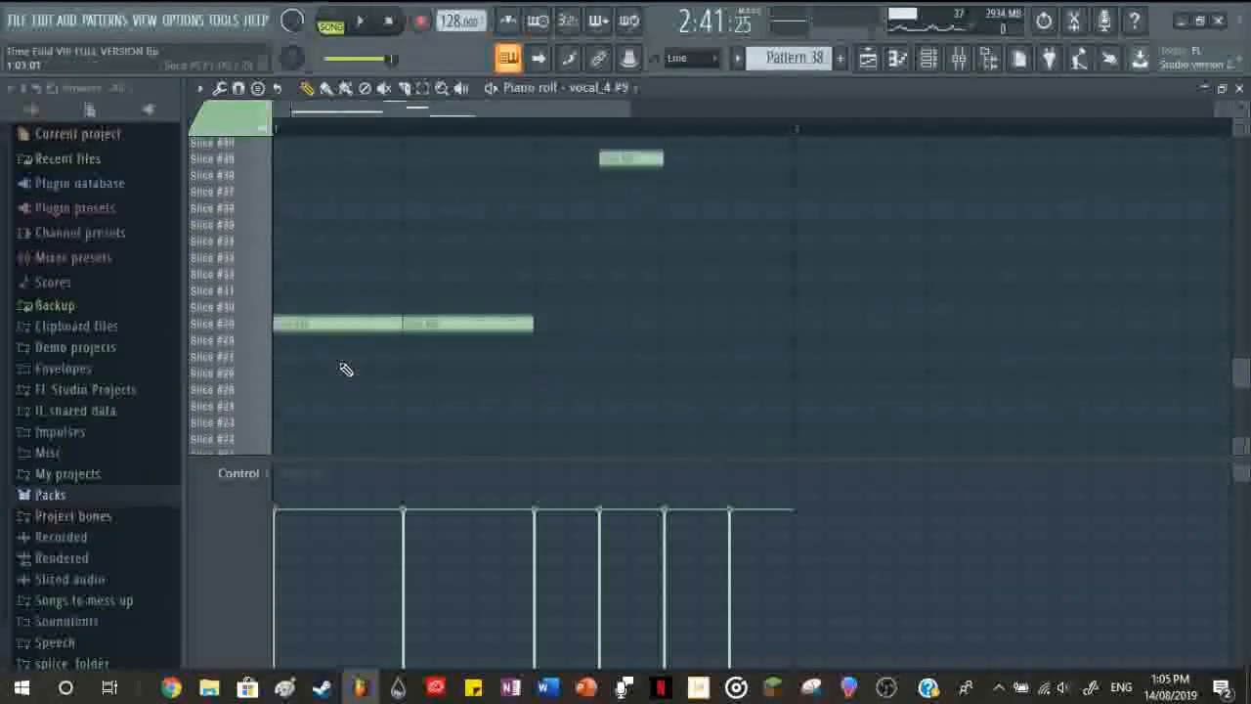
# Step: Audition vocal slices #29, #53, #39 and #19 individually on the piano roll's keyboard
pyautogui.click(266, 328)
pyautogui.click(262, 322)
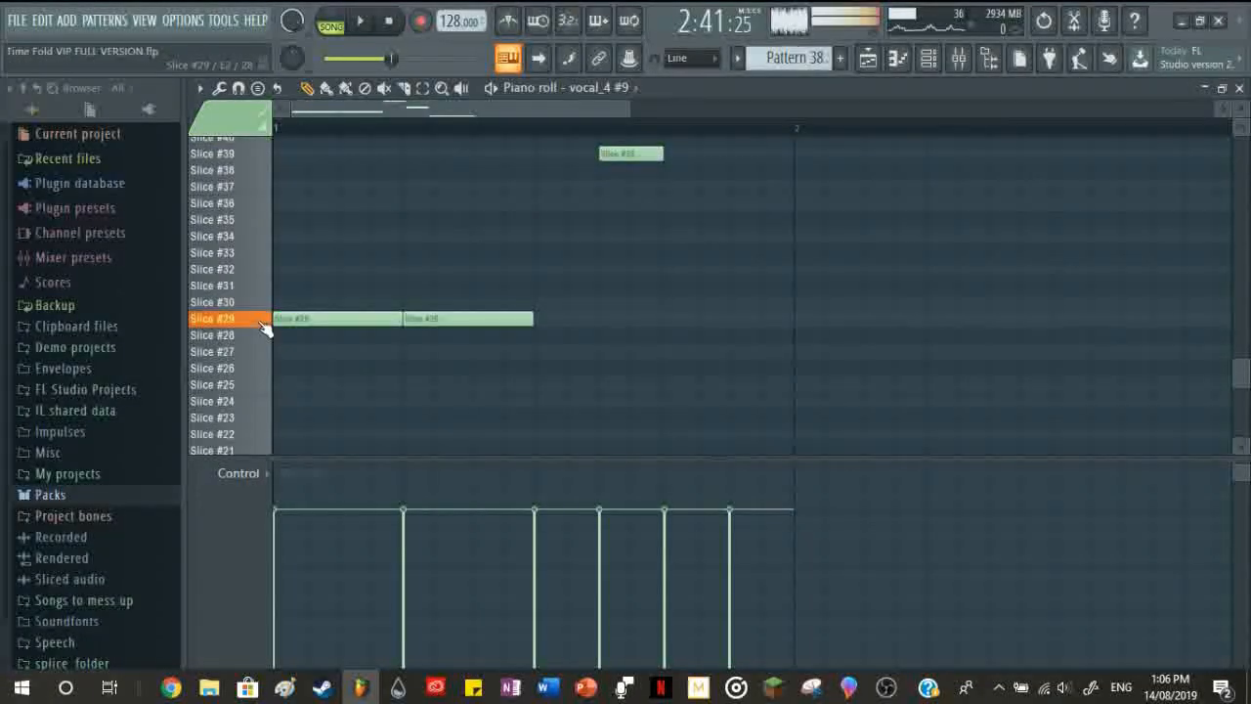
pyautogui.scroll(5, 262, 322)
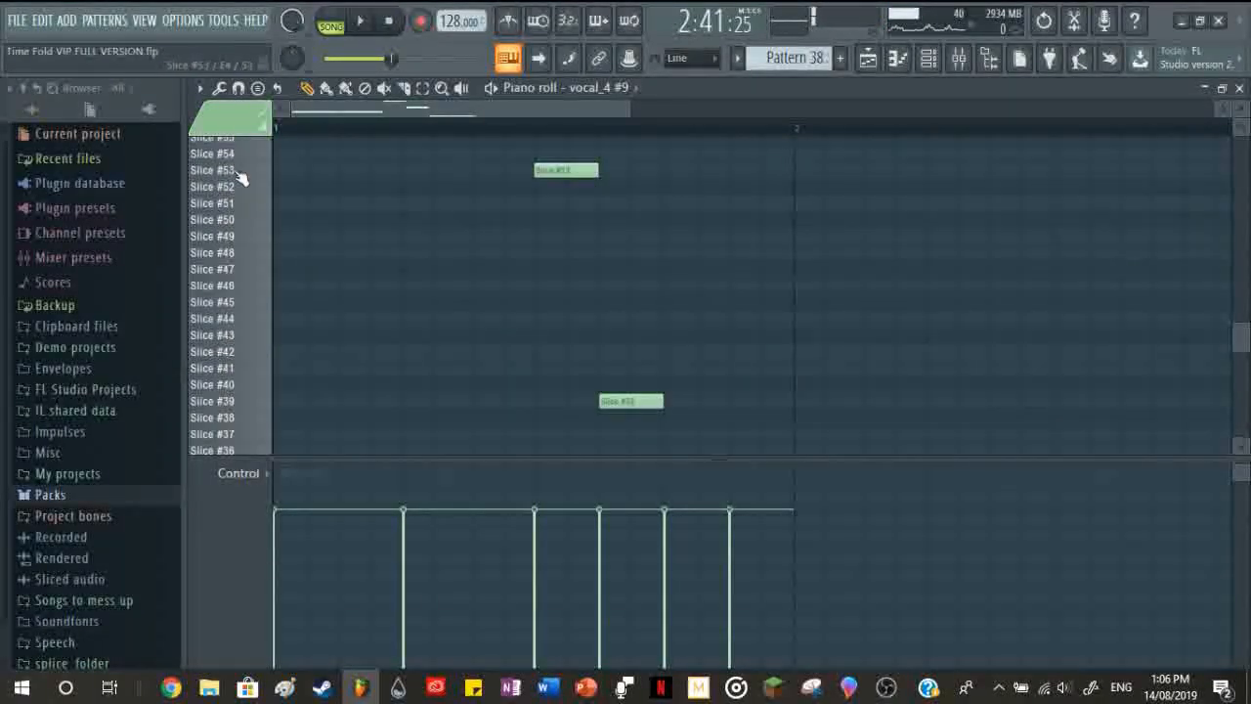
pyautogui.click(235, 171)
pyautogui.click(240, 404)
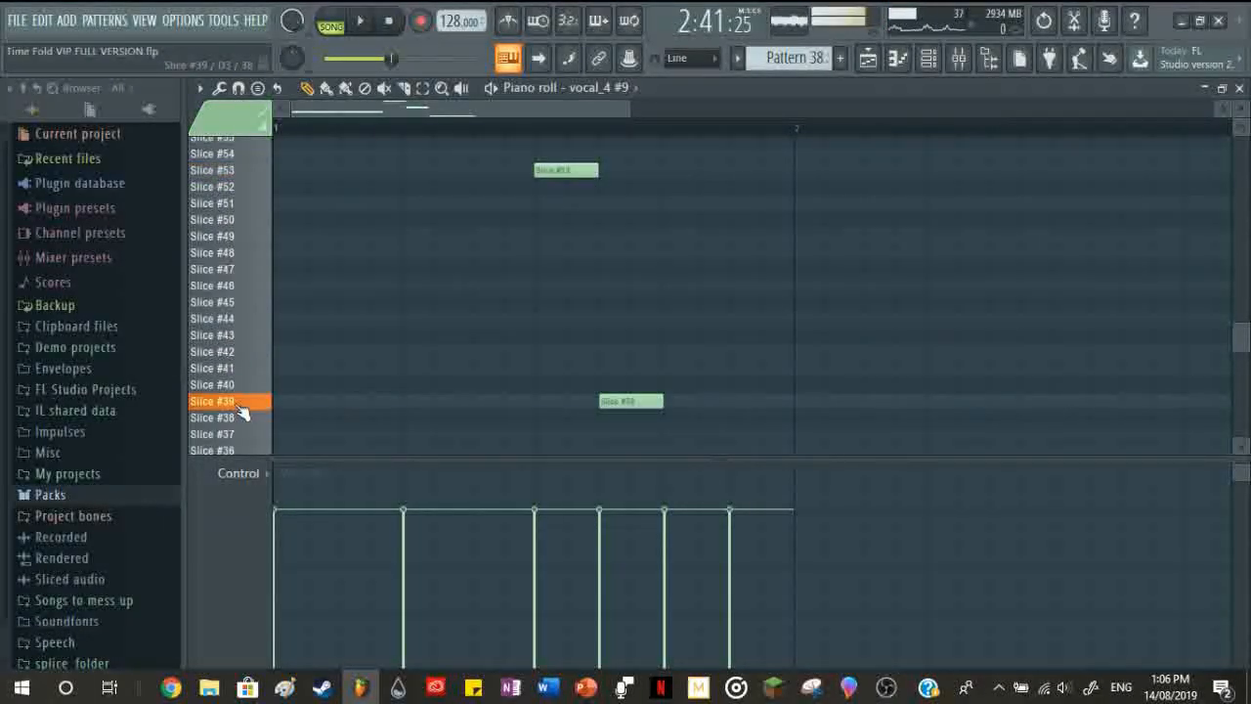
pyautogui.scroll(-8, 241, 411)
pyautogui.click(254, 291)
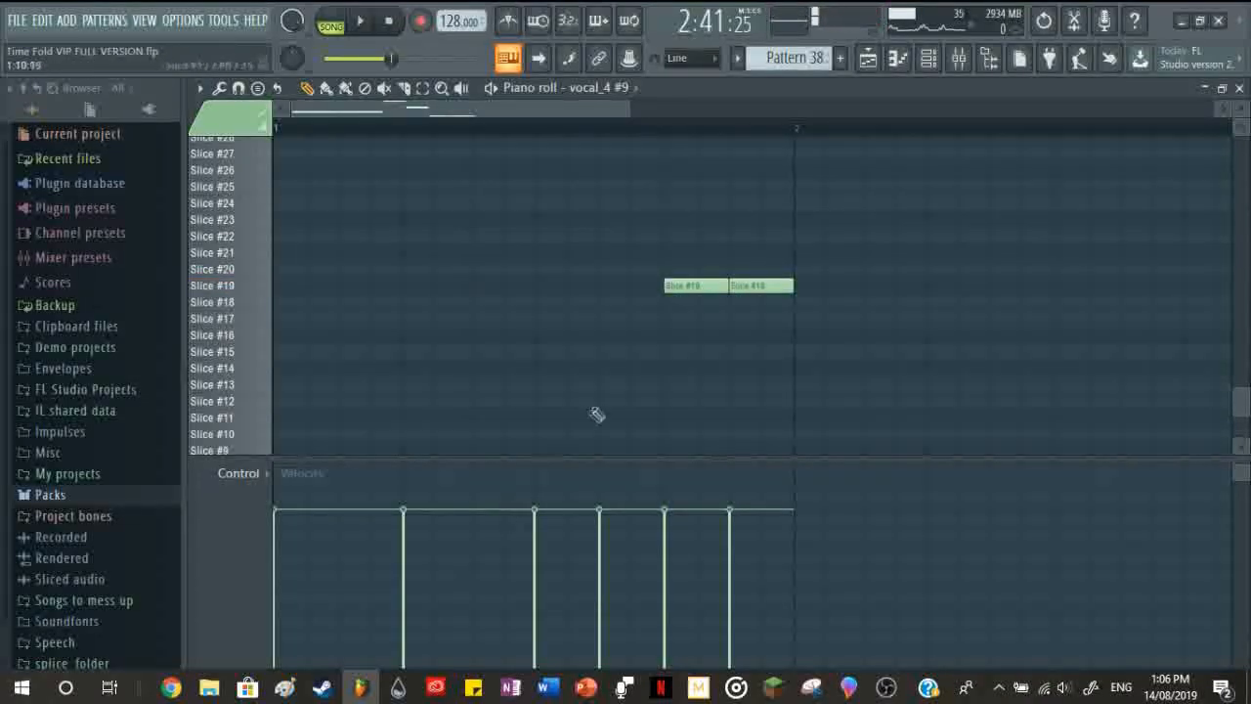
# Step: Select all the vocal slice notes and display their note fine pitch values in the control lane
pyautogui.hotkey('ctrl', 'a')
pyautogui.click(242, 475)
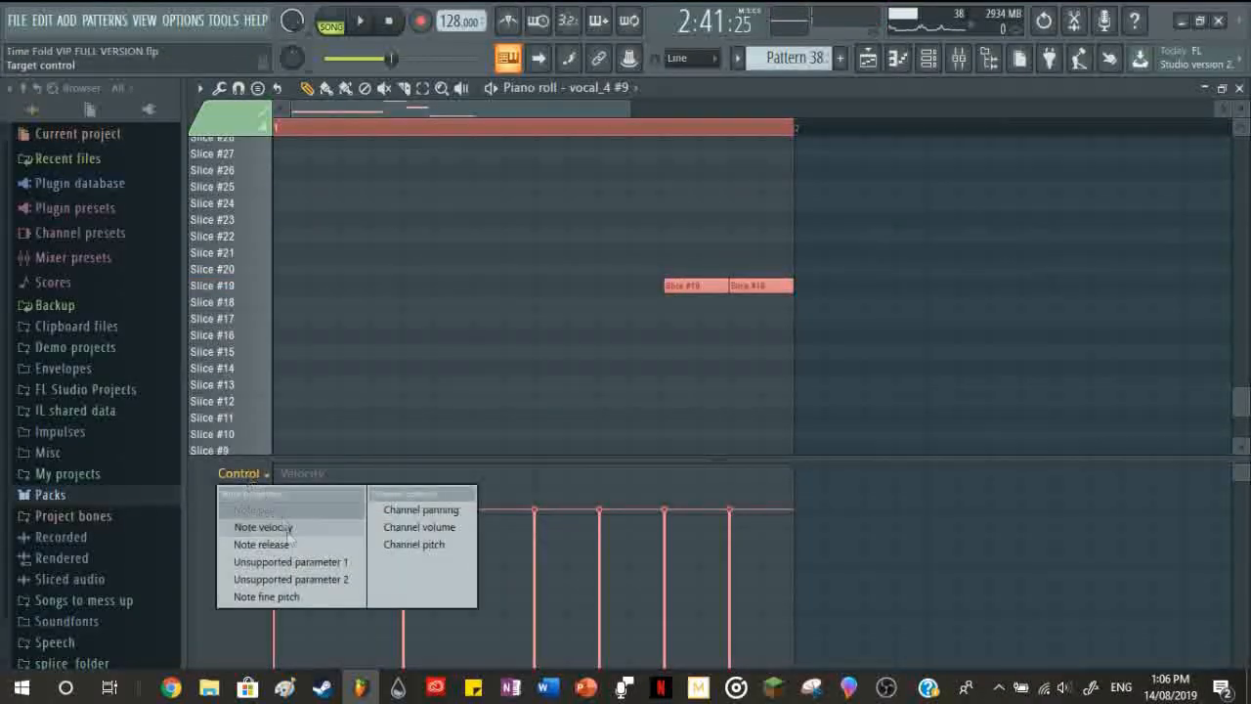
pyautogui.click(298, 598)
pyautogui.scroll(-3, 518, 438)
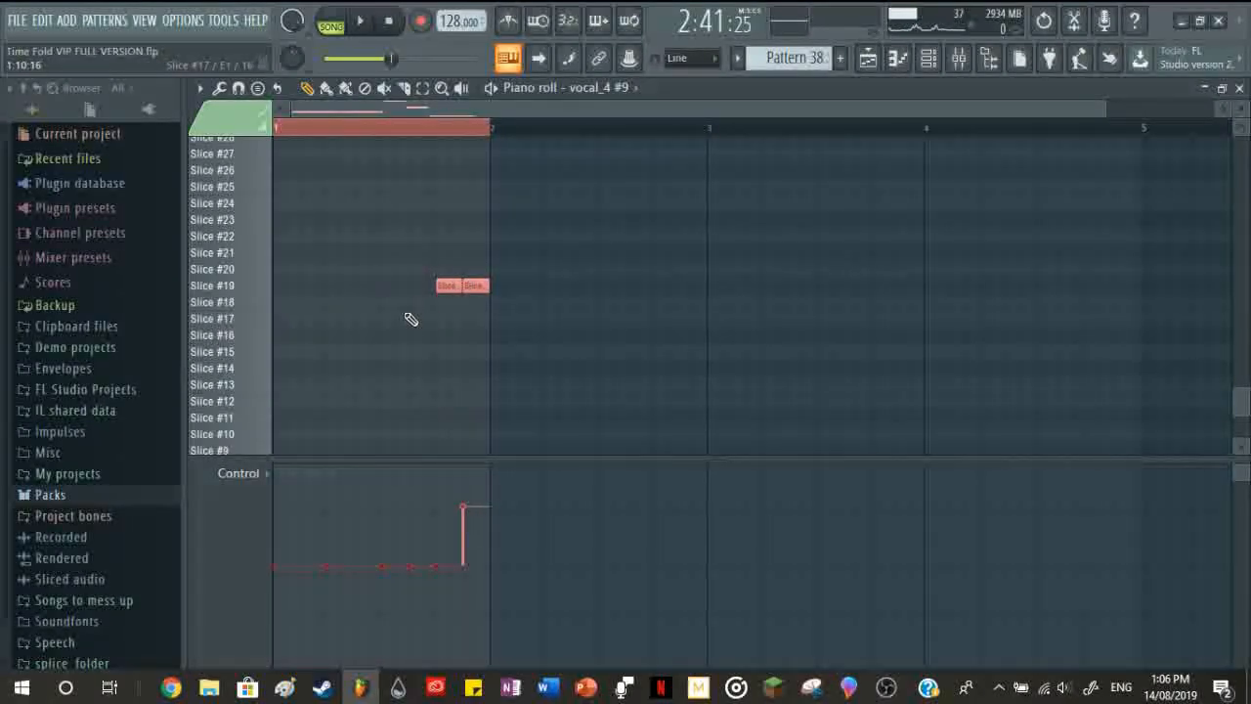
# Step: Switch to pattern mode and play Pattern 38's vocal chop, following the slice notes
pyautogui.press('l')
pyautogui.press('space')
pyautogui.scroll(2, 376, 372)
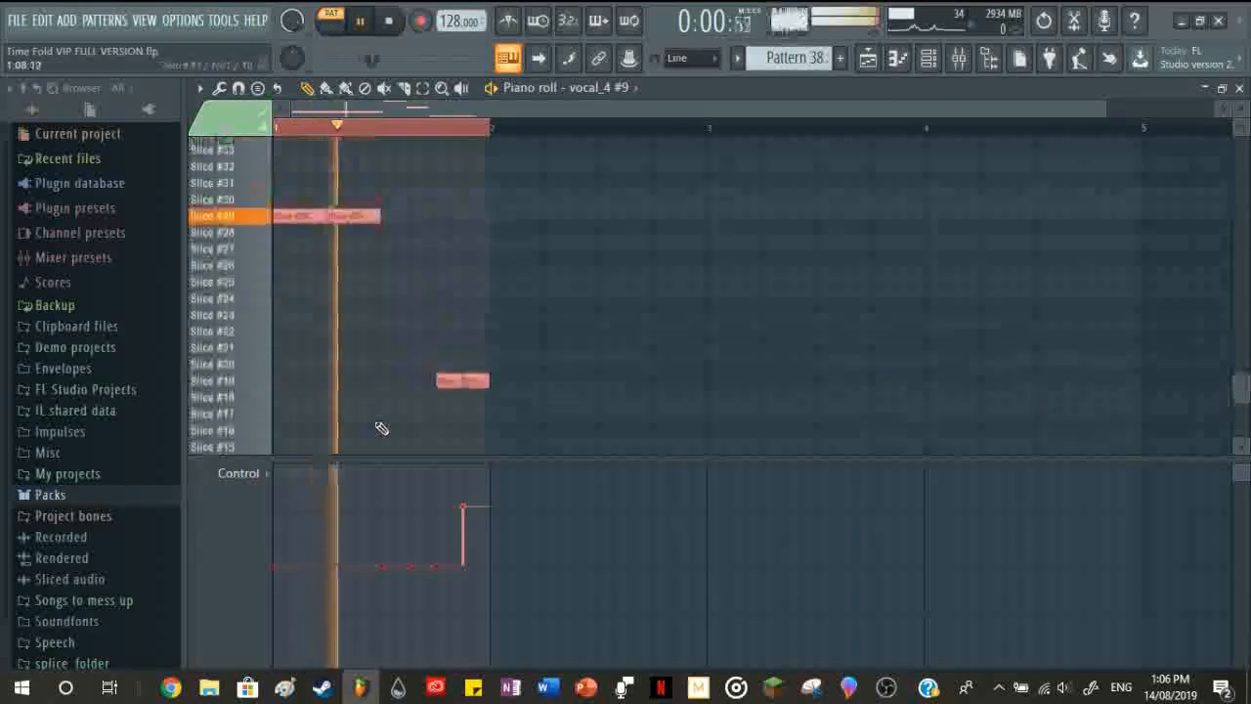
pyautogui.scroll(3, 411, 408)
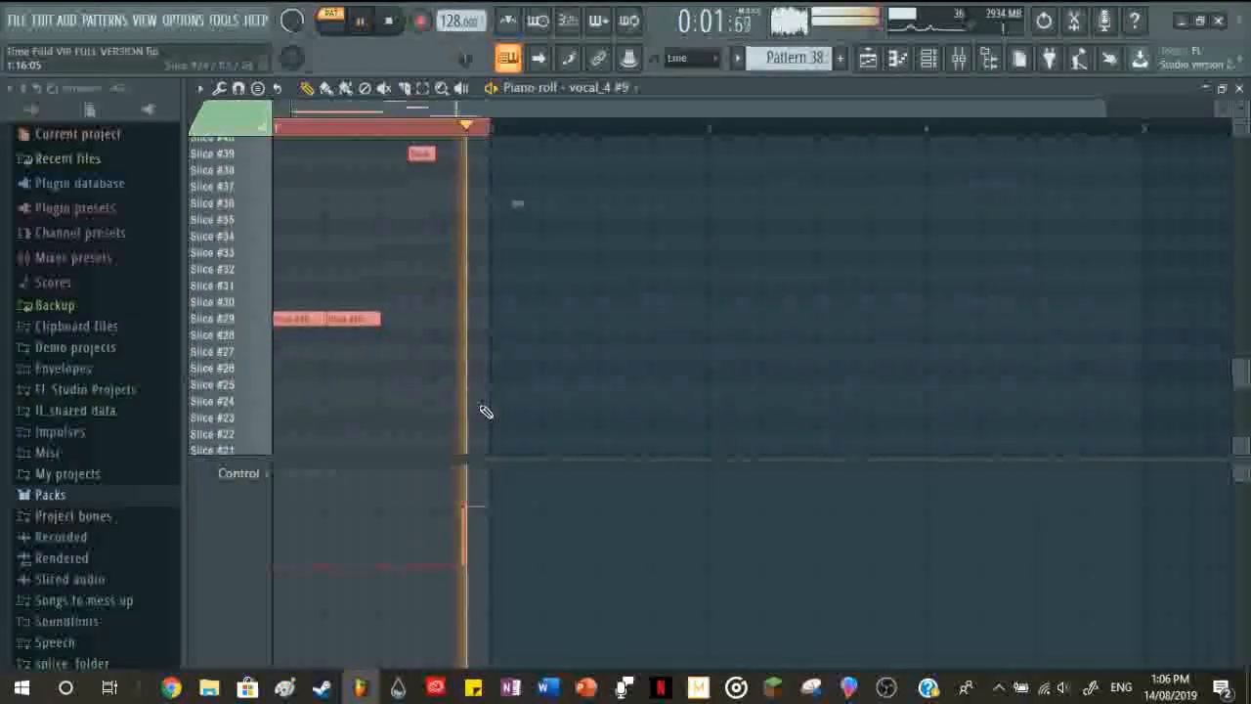
pyautogui.press('space')
# Step: Shrink the control lane to enlarge the note grid and replay the vocal chop to review its slices
pyautogui.scroll(-3, 503, 329)
pyautogui.moveTo(620, 475); pyautogui.dragTo(619, 593)
pyautogui.scroll(8, 547, 414)
pyautogui.scroll(8, 399, 217)
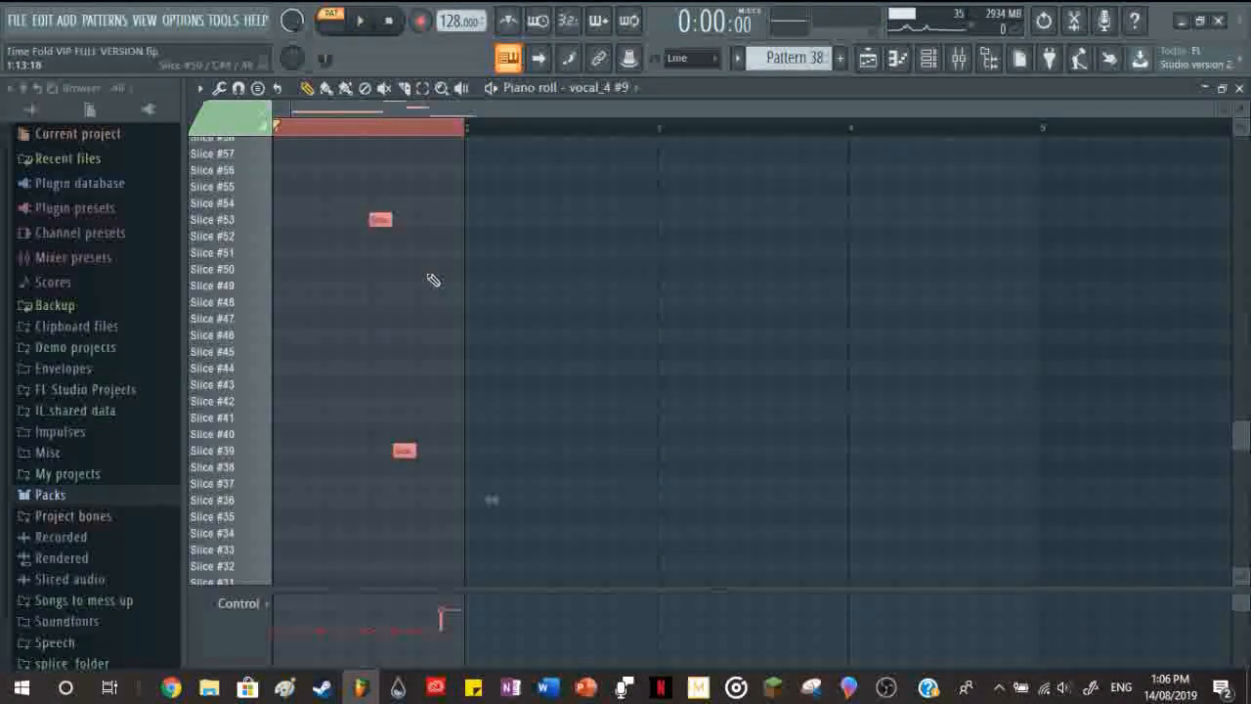
pyautogui.press('space')
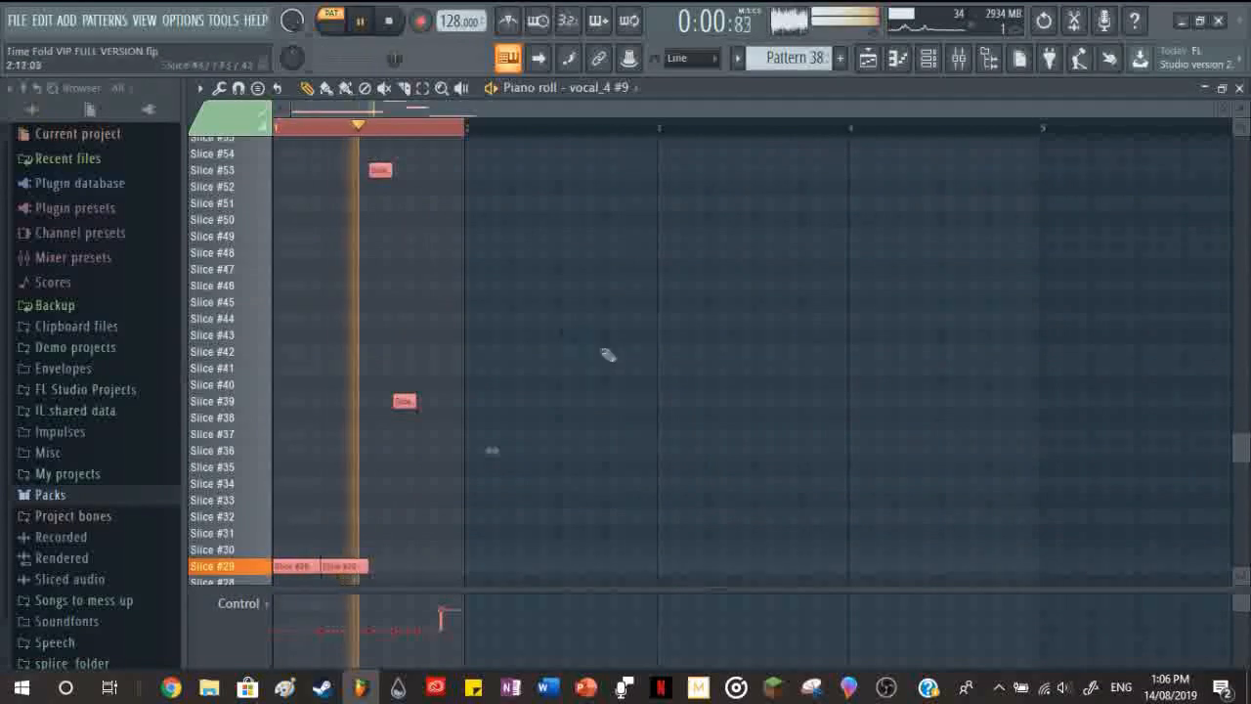
pyautogui.scroll(-10, 606, 354)
pyautogui.press('space')
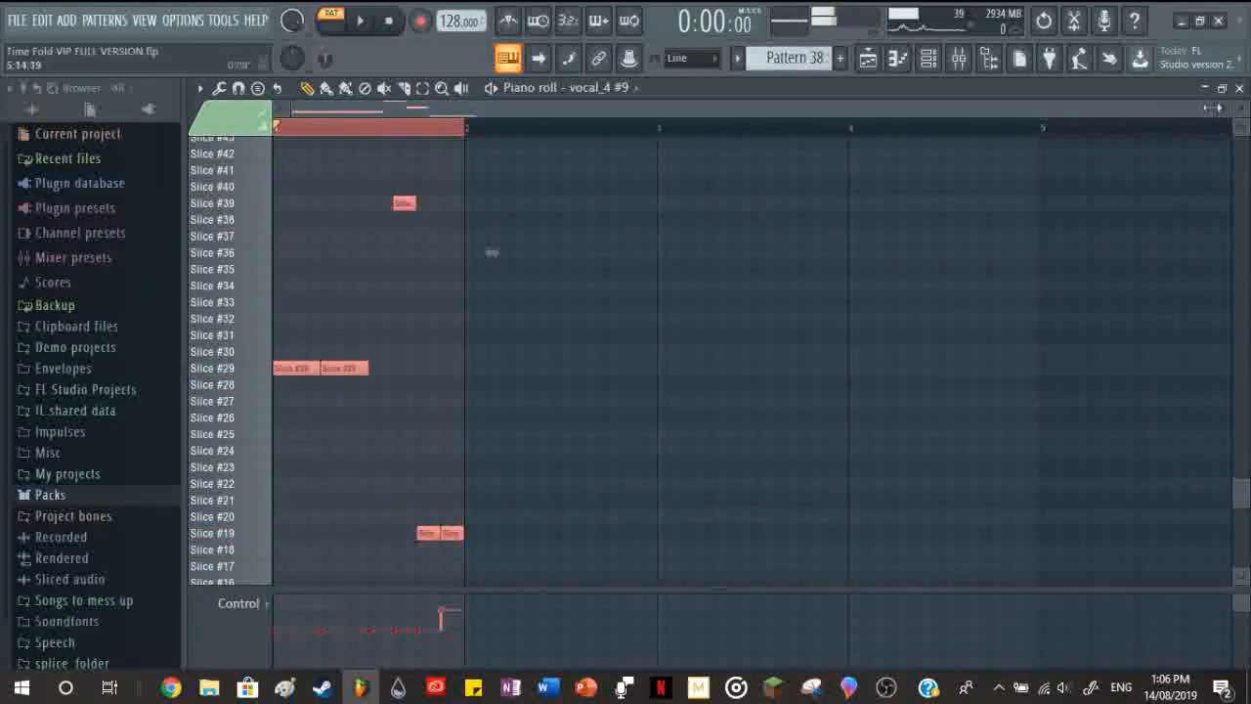
# Step: Close the piano roll, open the vocal_4 #9 mixer insert 42 and inspect its Fruity Reeverb 2 settings
pyautogui.click(1239, 87)
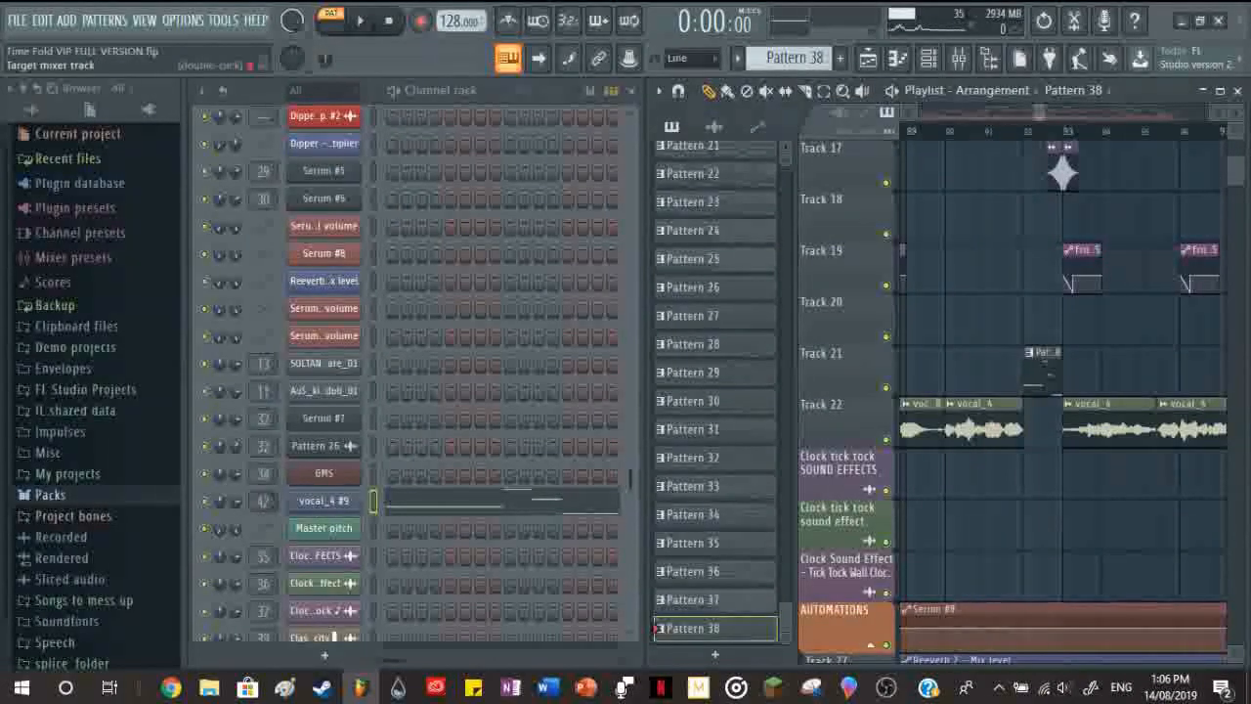
pyautogui.doubleClick(261, 502)
pyautogui.click(1114, 172)
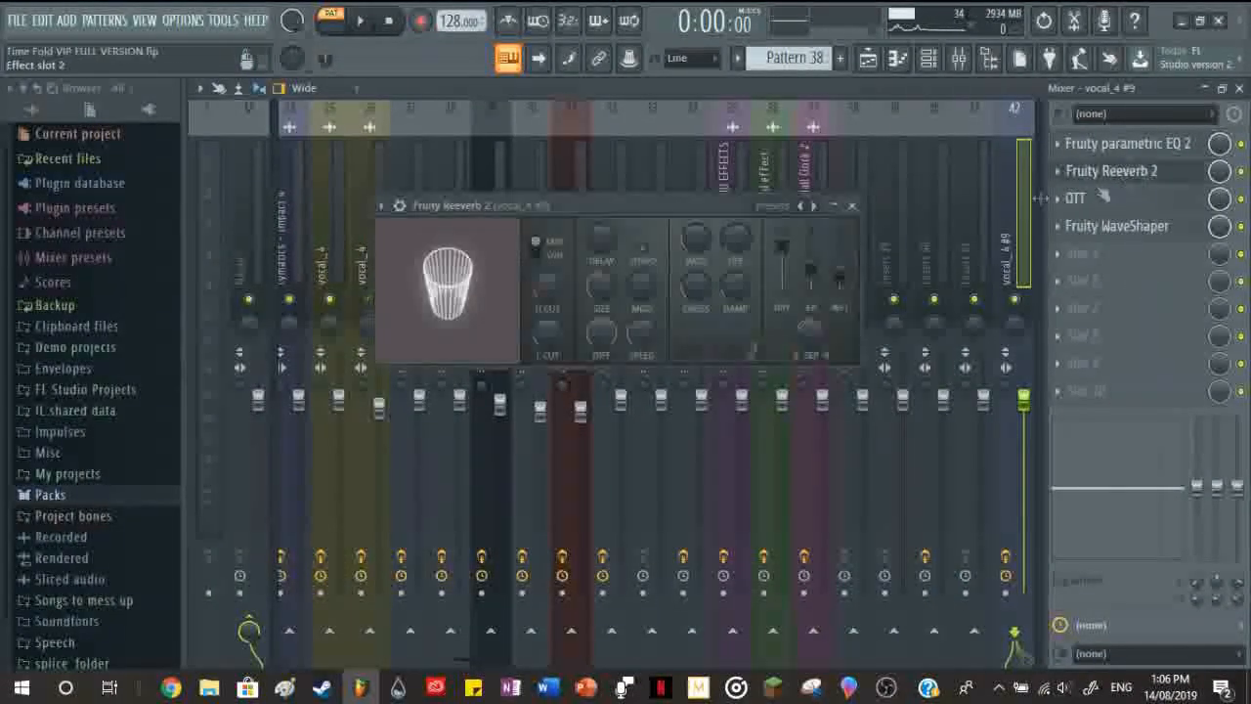
pyautogui.click(853, 206)
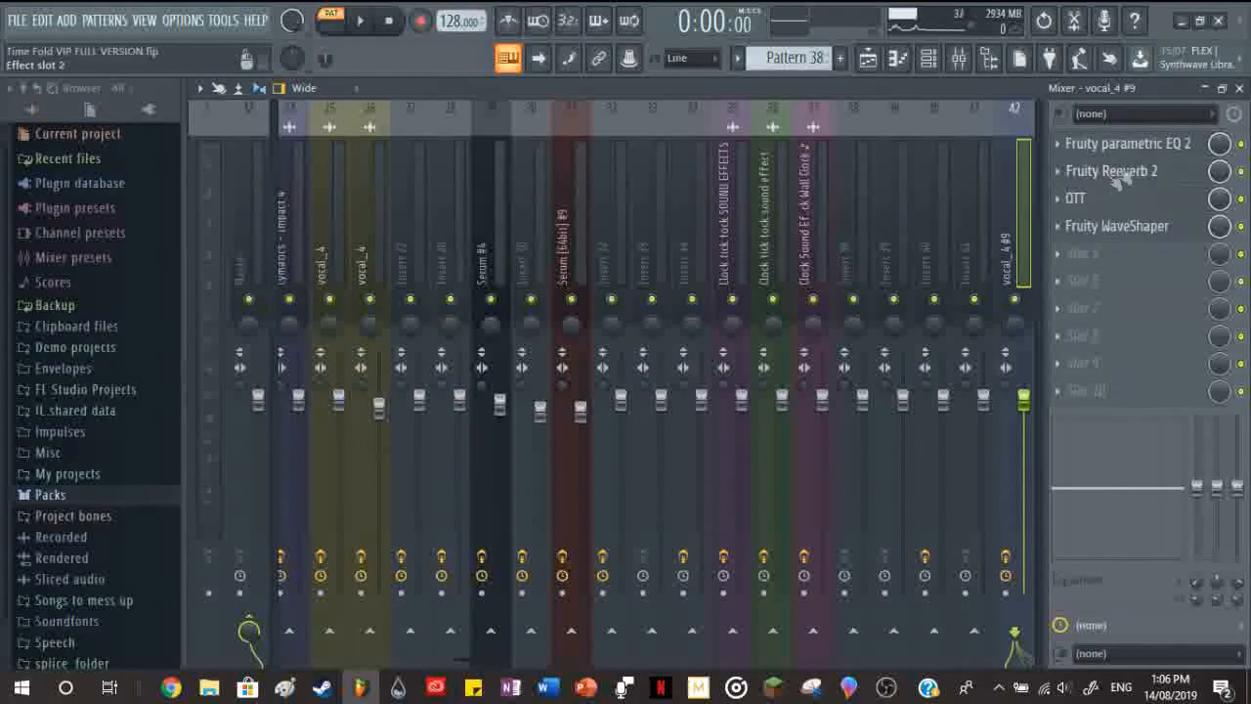
# Step: Raise the dry level of the vocal's Fruity Reeverb 2 to 100%, playing the vocal chop before and after the change
pyautogui.click(1114, 171)
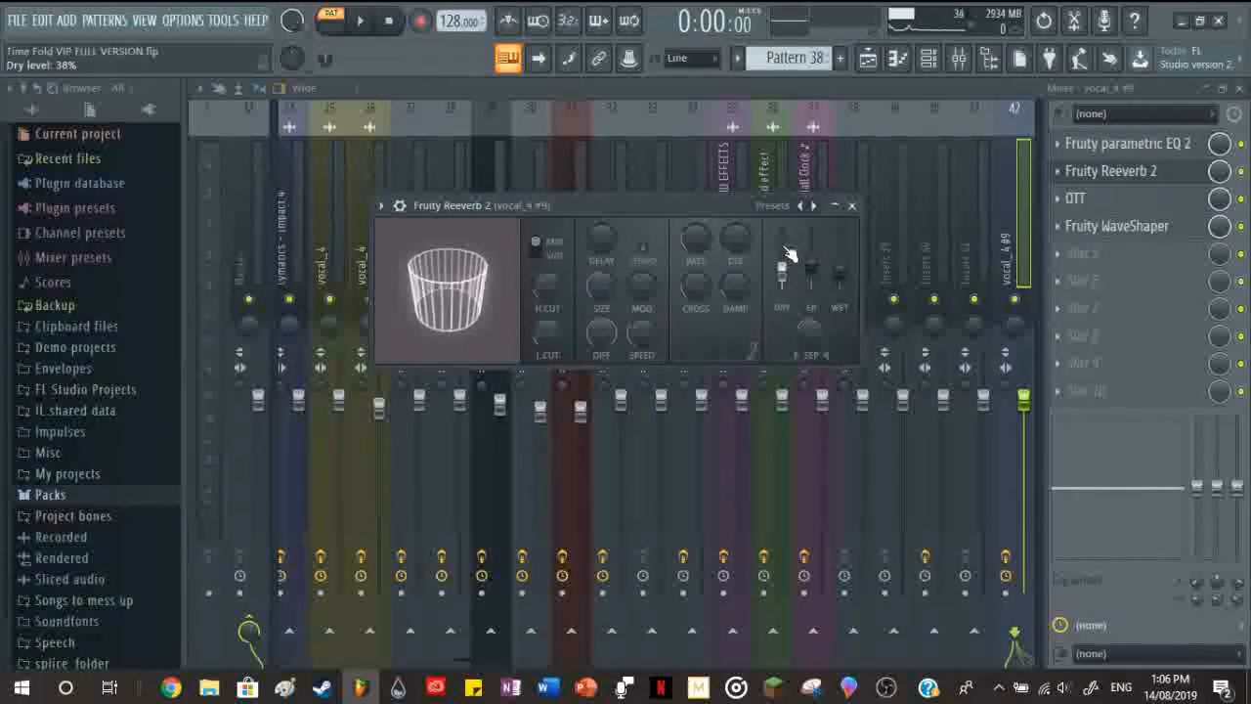
pyautogui.press('space')
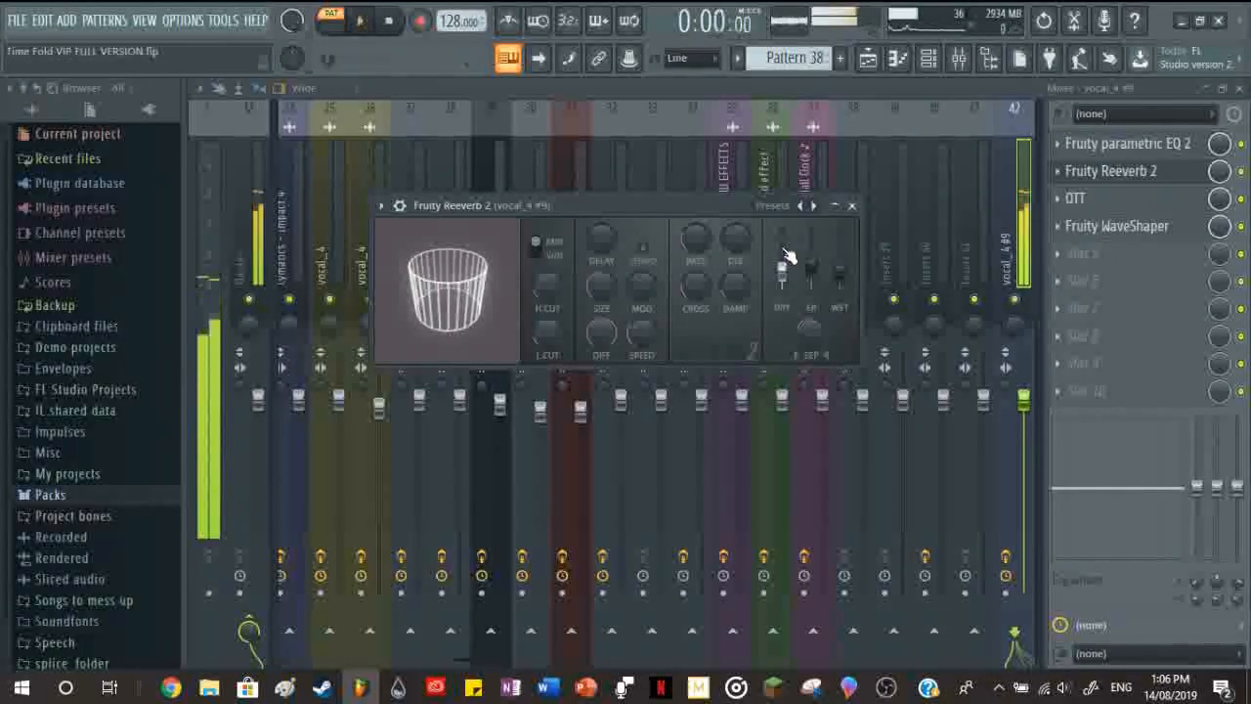
pyautogui.press('space')
pyautogui.scroll(8, 786, 251)
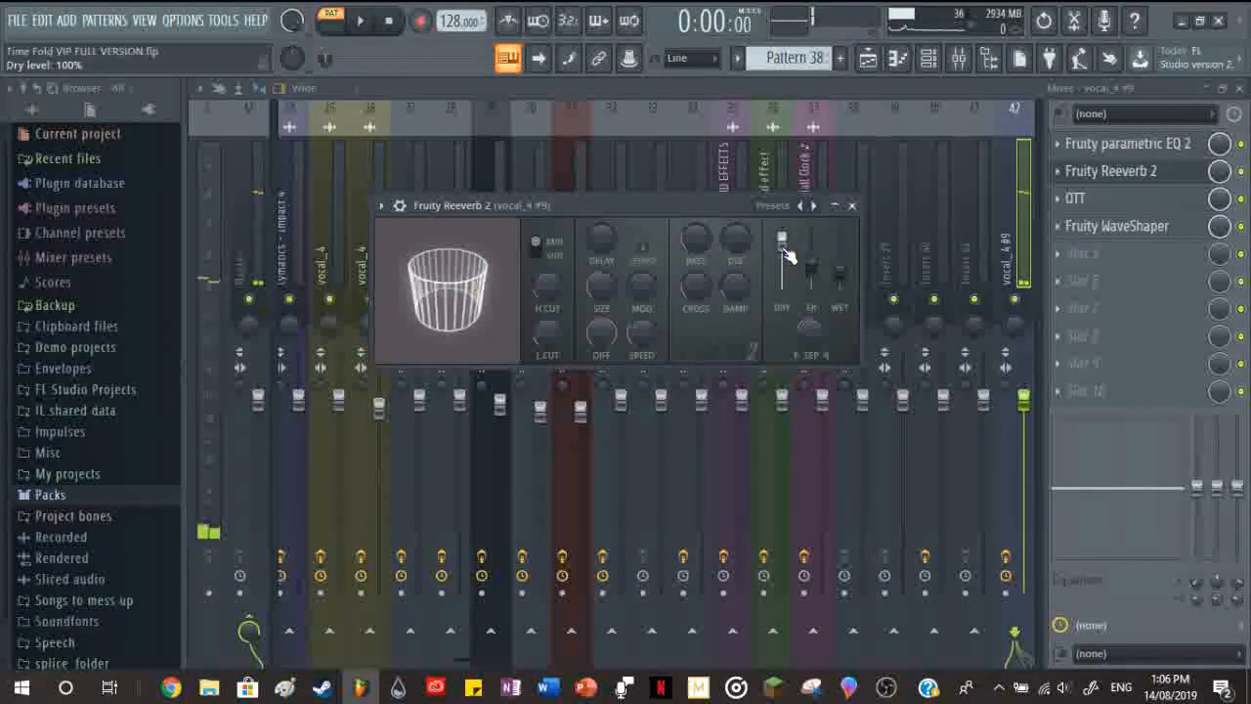
pyautogui.press('space')
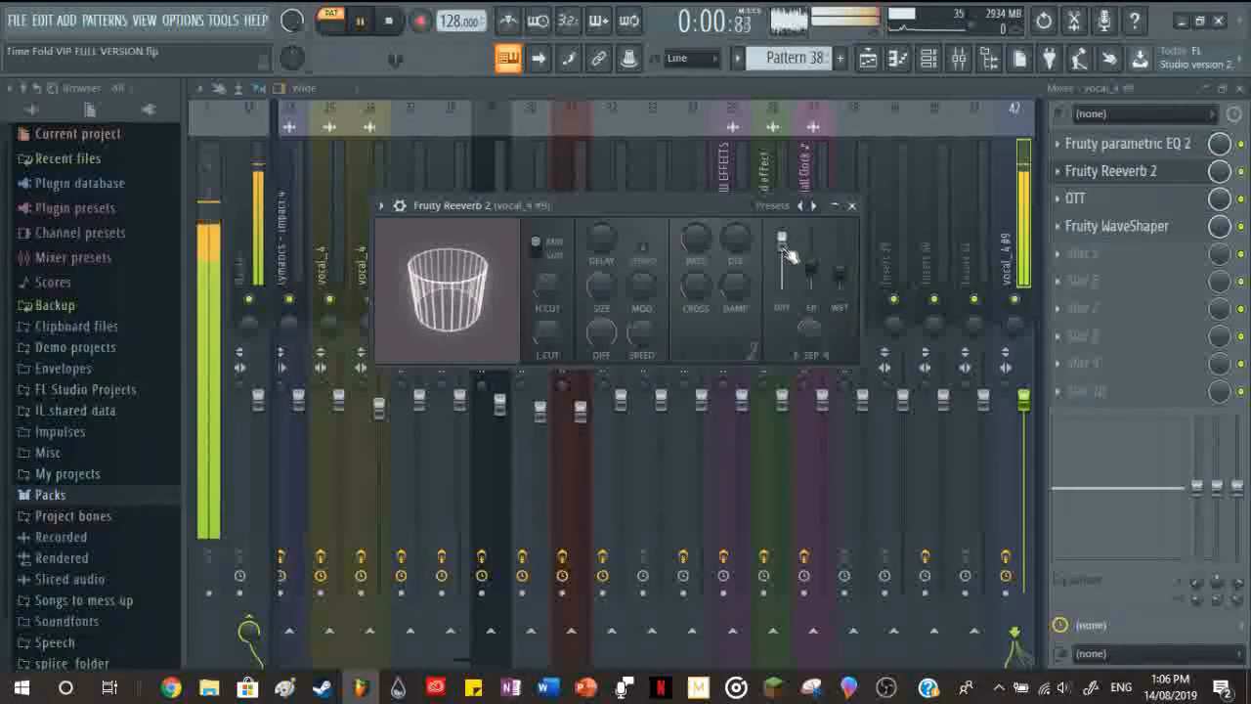
pyautogui.click(851, 206)
pyautogui.press('space')
# Step: Inspect the OTT and Fruity WaveShaper settings on the vocal_4 #9 insert and close both effects
pyautogui.click(1154, 199)
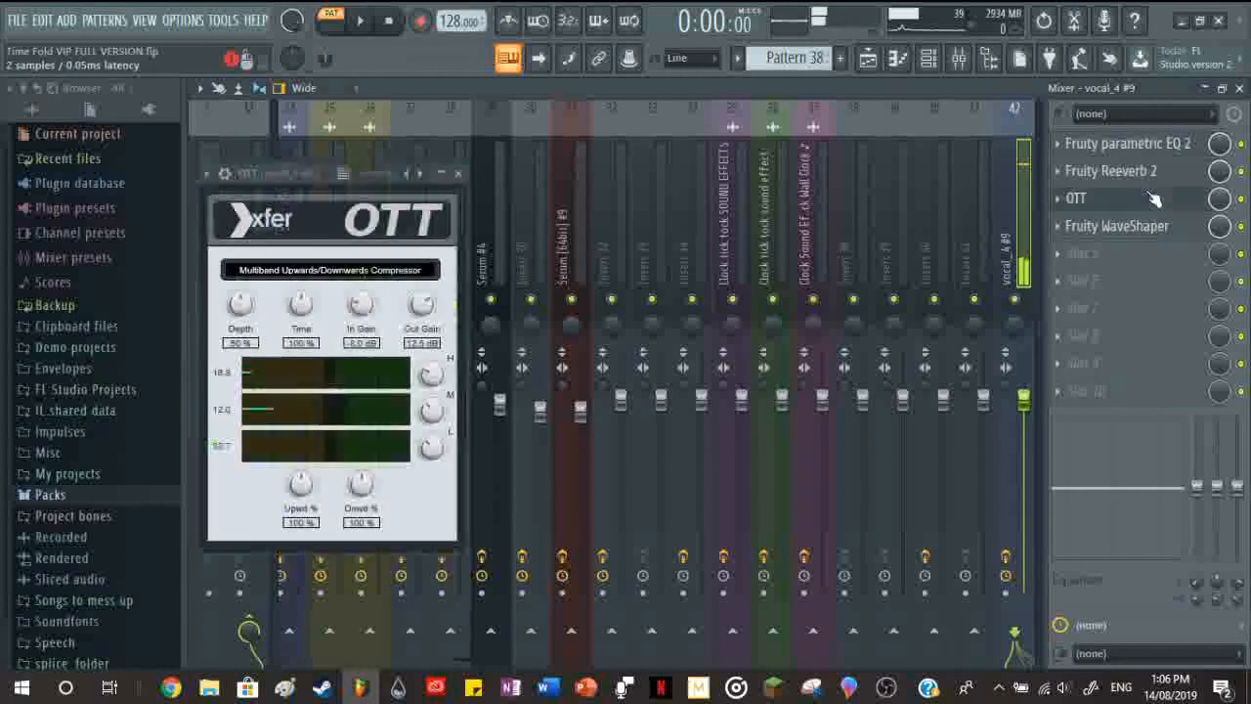
pyautogui.click(457, 173)
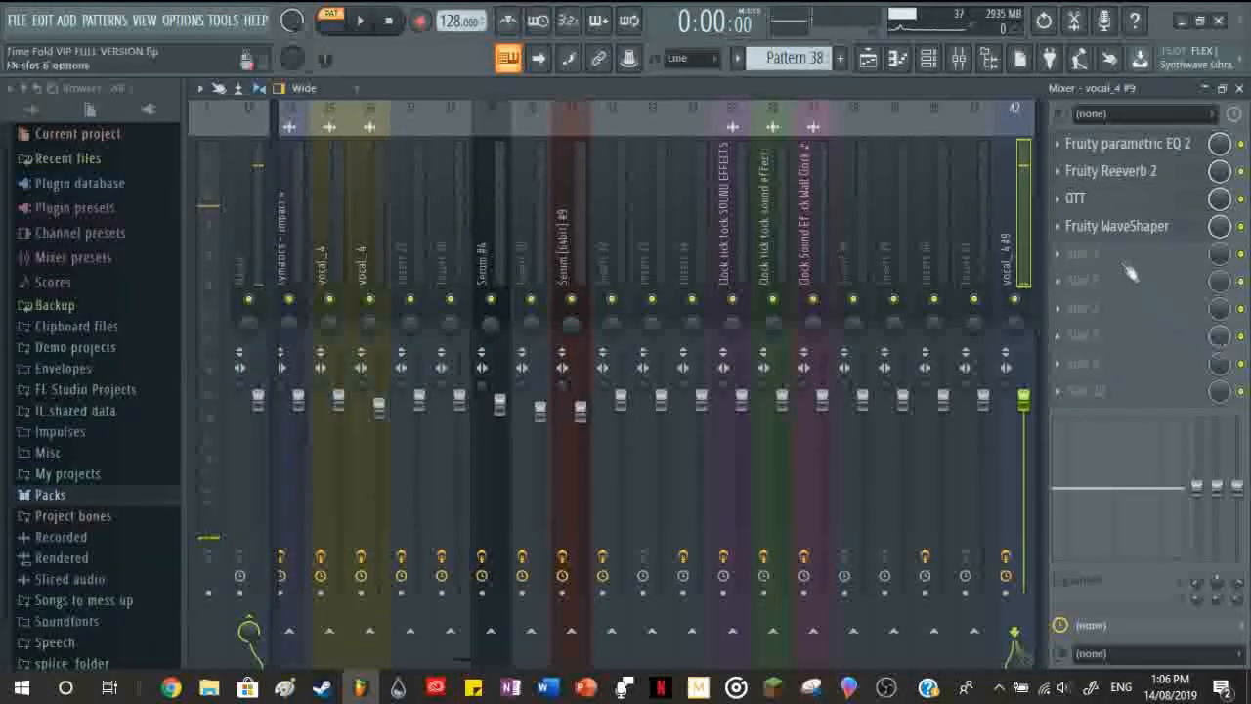
pyautogui.click(1117, 226)
pyautogui.click(464, 197)
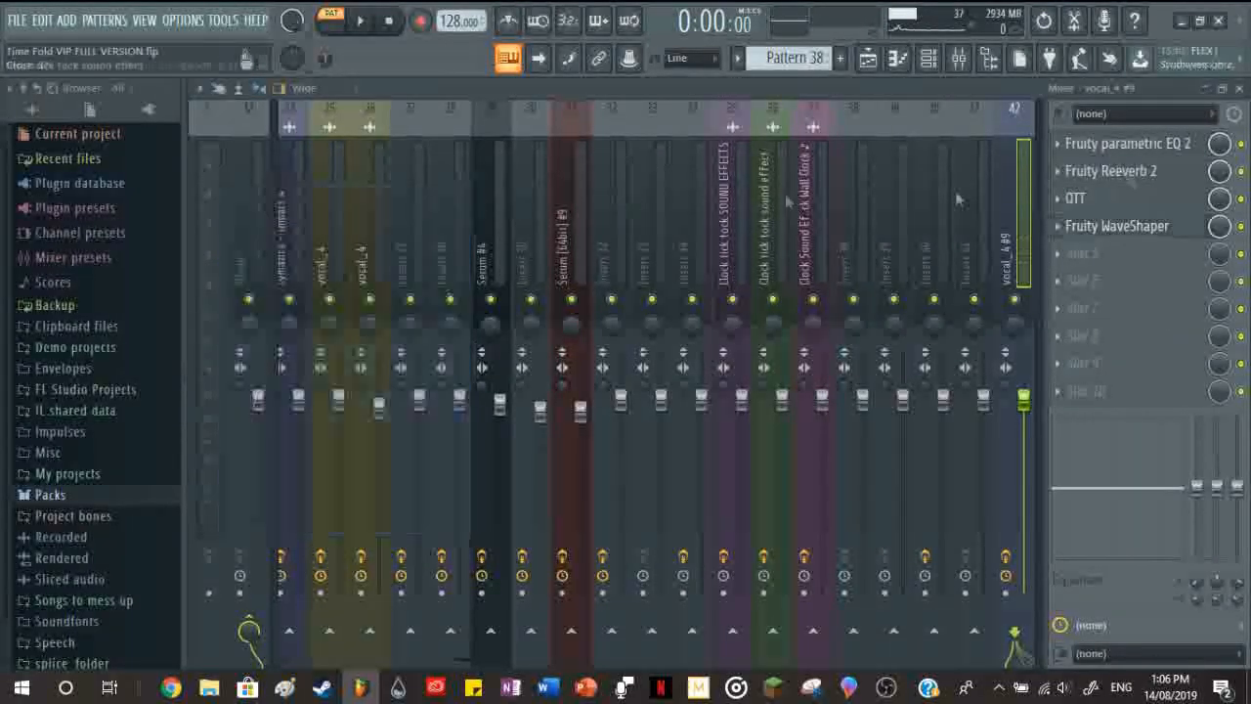
# Step: Return from the mixer to the playlist and place the song playback position at bar 85
pyautogui.press('F9')
pyautogui.scroll(-10, 1039, 513)
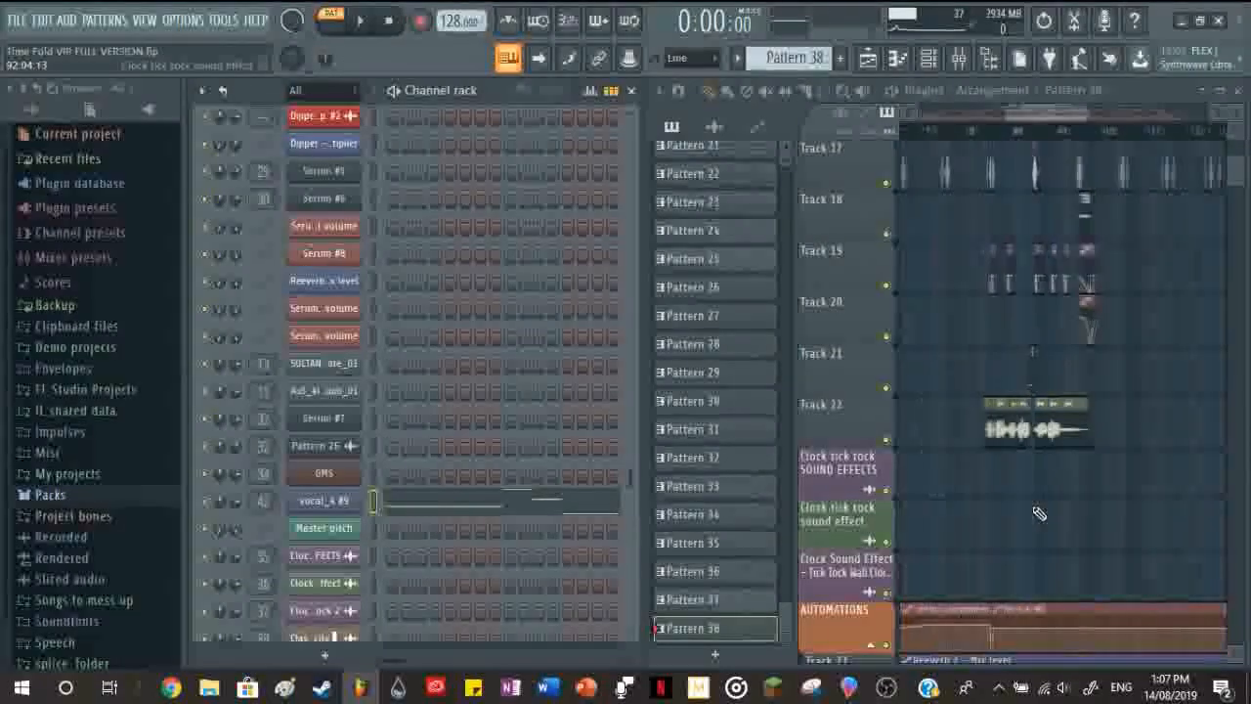
pyautogui.scroll(-7, 1039, 513)
pyautogui.scroll(4, 1039, 513)
pyautogui.scroll(4, 1016, 323)
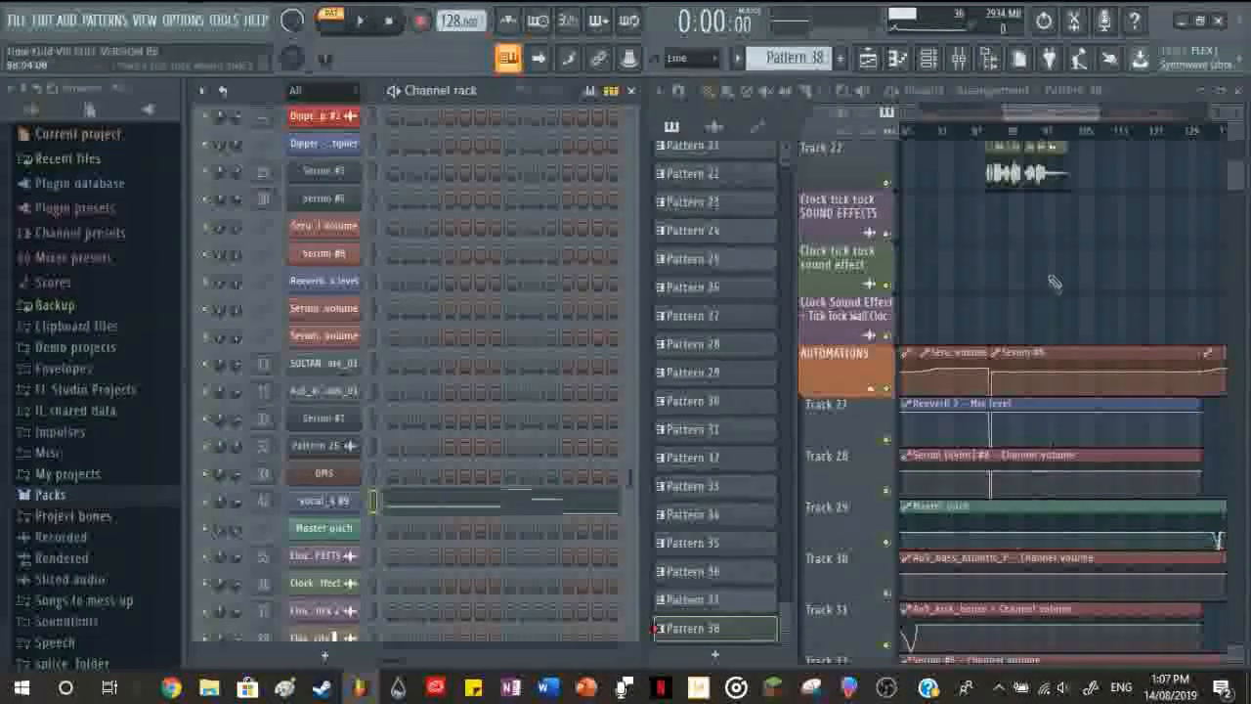
pyautogui.click(993, 131)
pyautogui.scroll(20, 1013, 314)
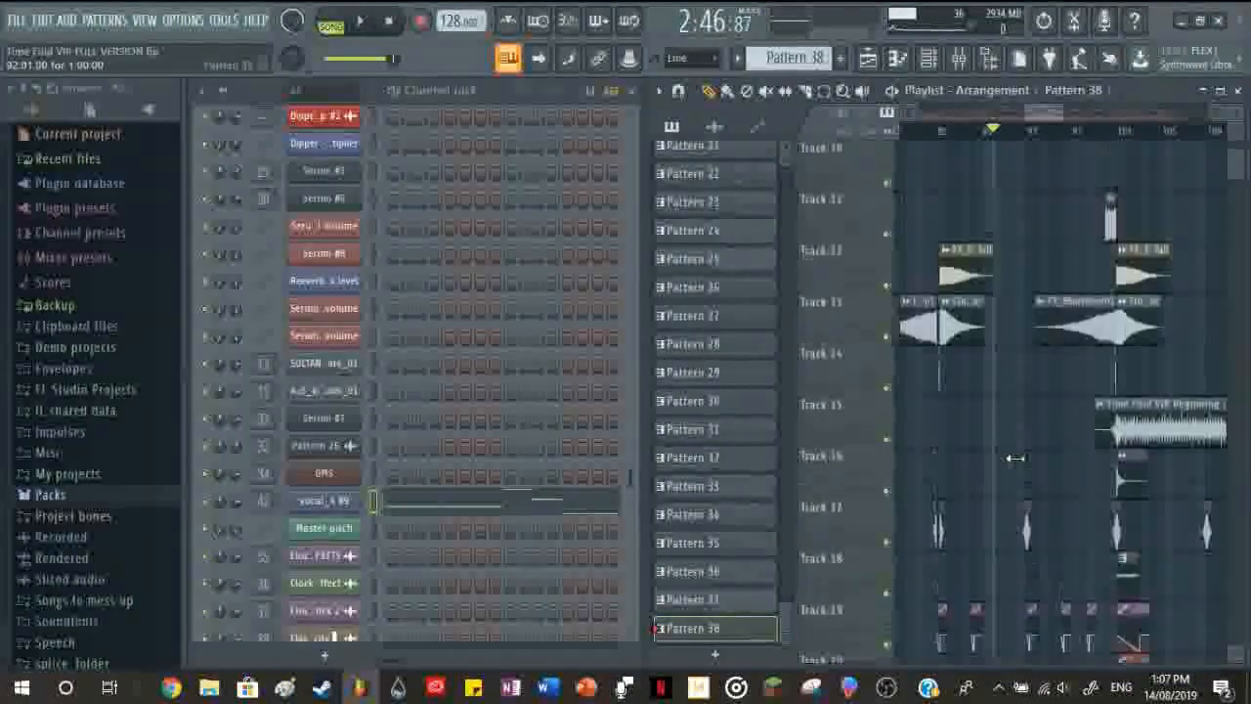
pyautogui.click(1026, 131)
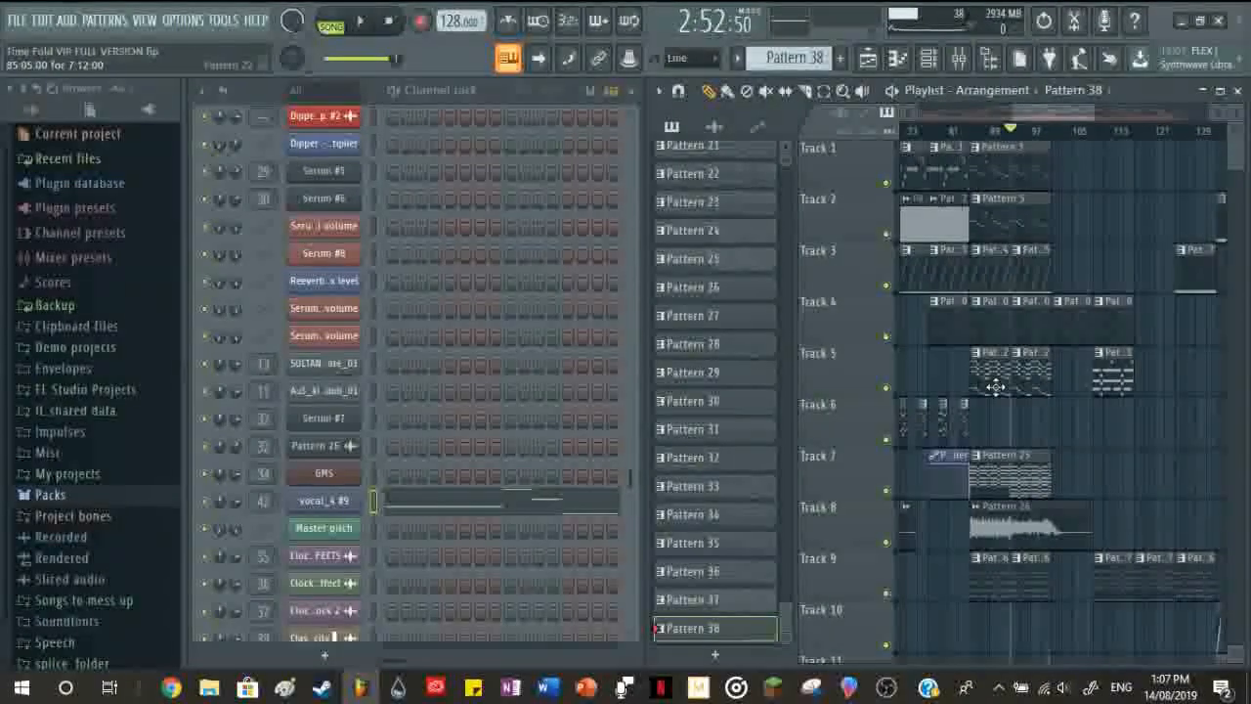
pyautogui.scroll(-5, 953, 168)
pyautogui.click(939, 131)
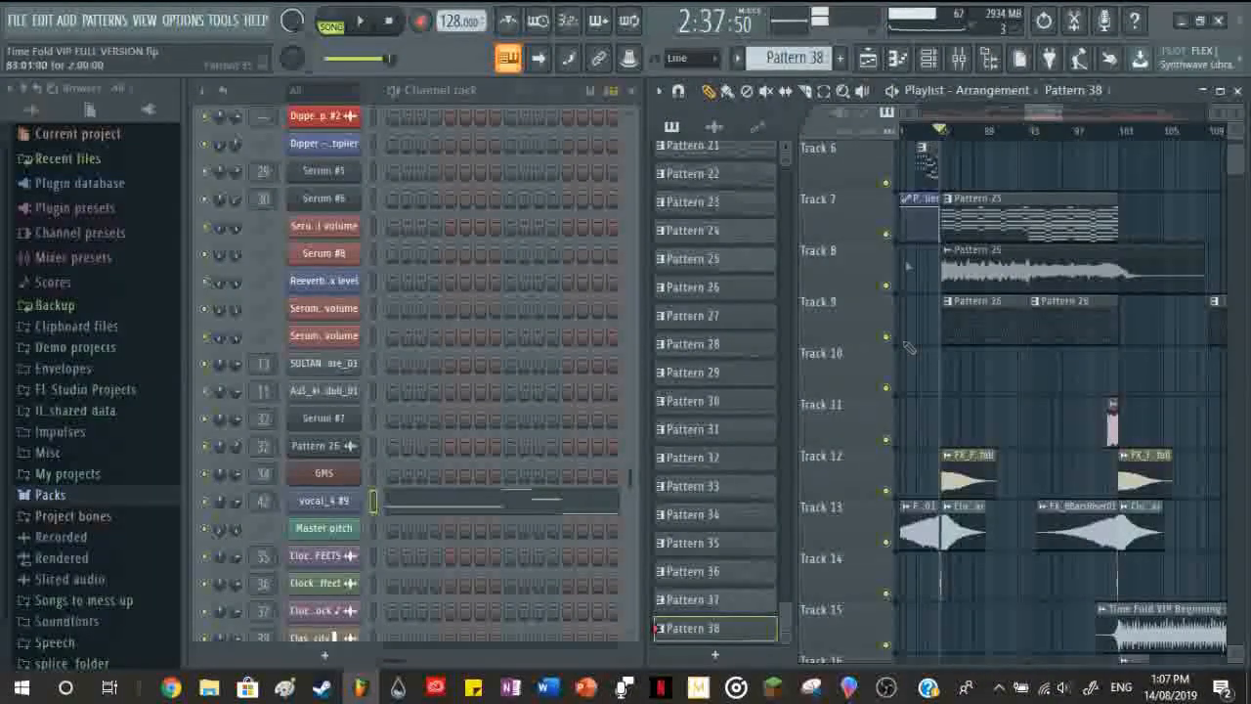
# Step: Mute vocal tracks 21 and 22 in the playlist after briefly soloing track 22
pyautogui.scroll(-12, 908, 391)
pyautogui.rightClick(887, 388)
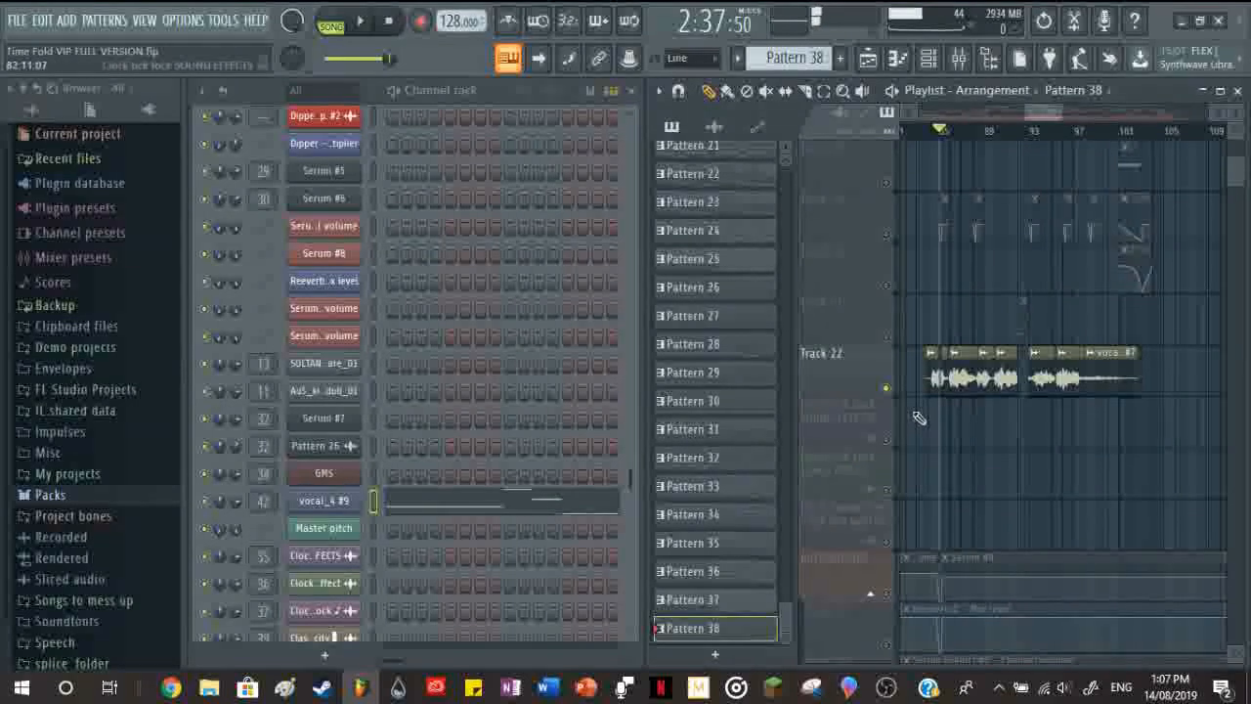
pyautogui.rightClick(887, 389)
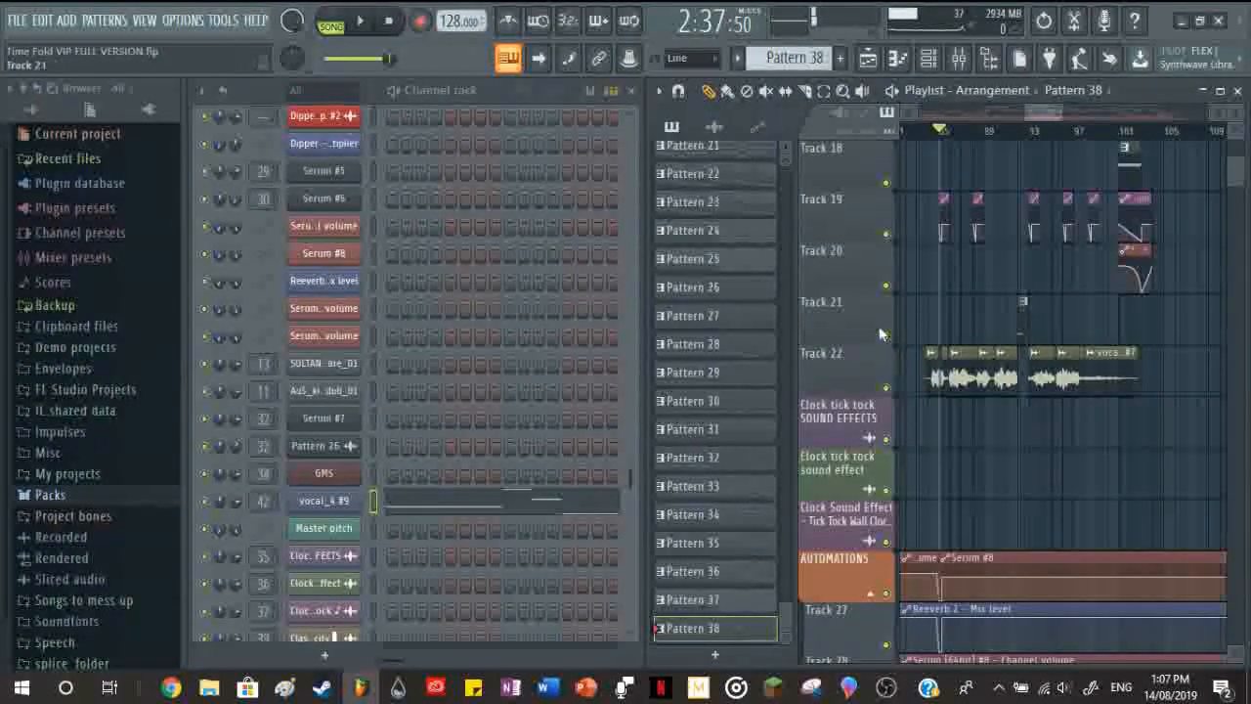
pyautogui.click(885, 391)
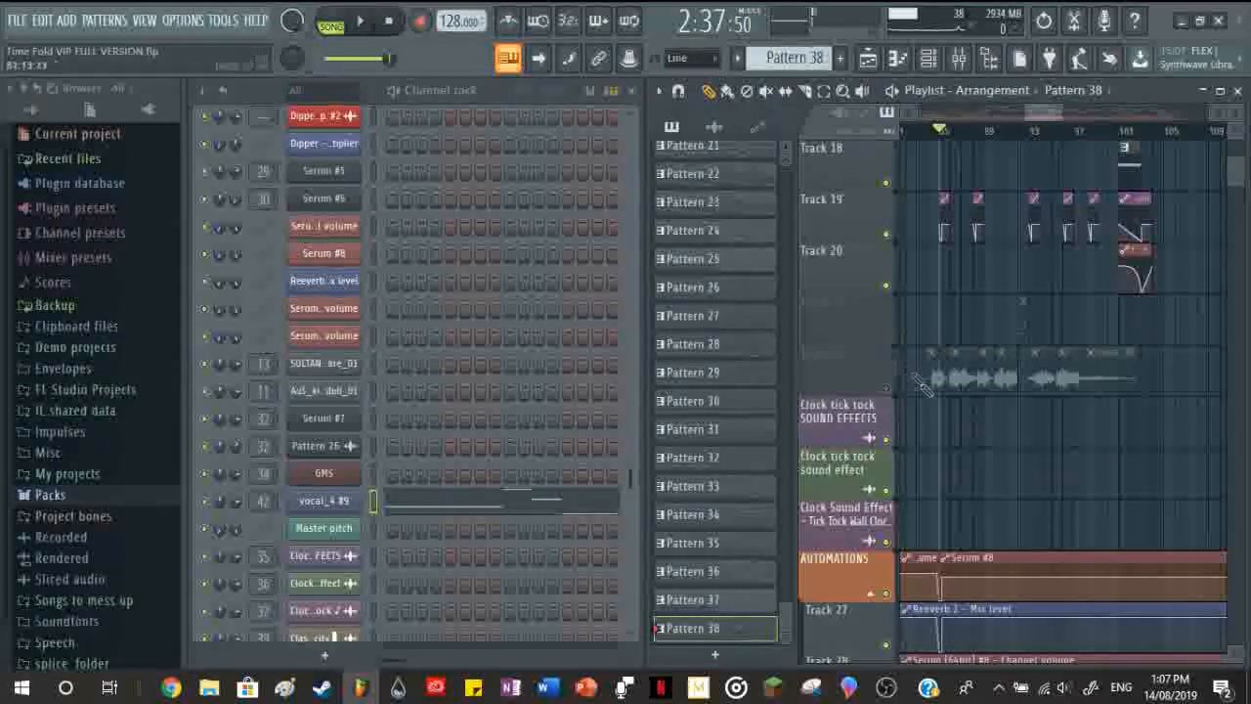
# Step: Play the song from bar 85 and follow the layered patterns across the playlist tracks
pyautogui.scroll(10, 922, 384)
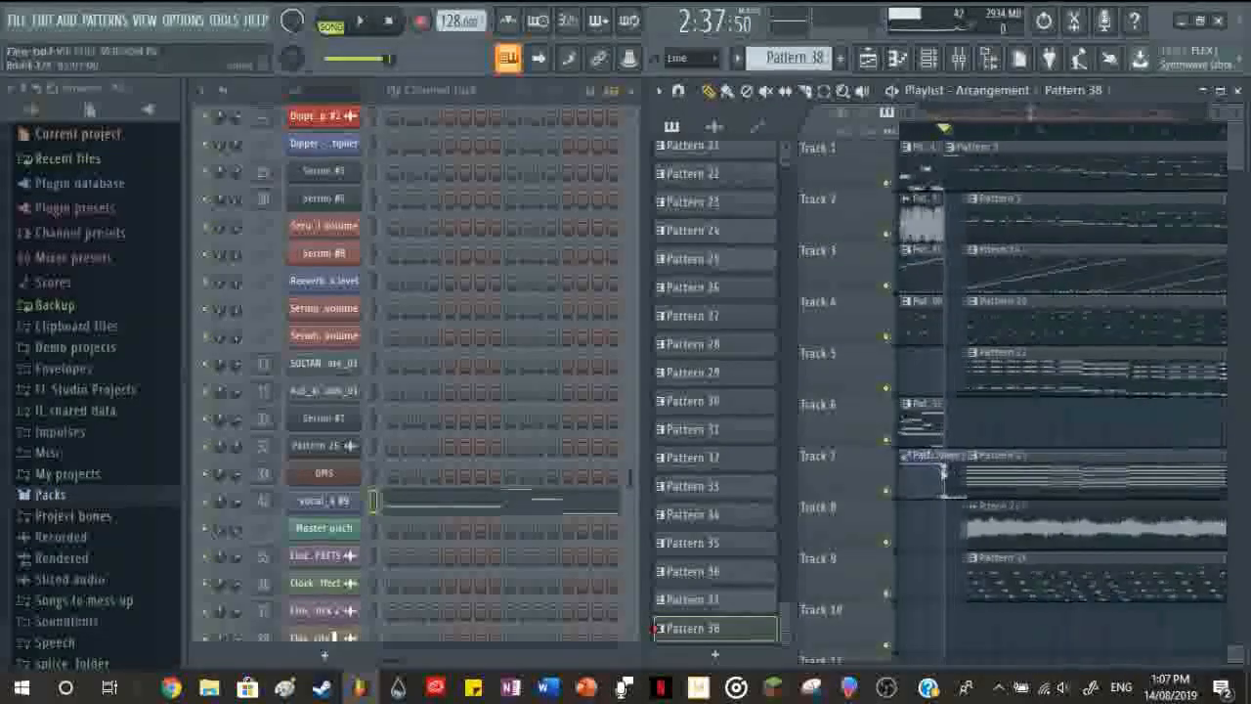
pyautogui.scroll(-5, 943, 472)
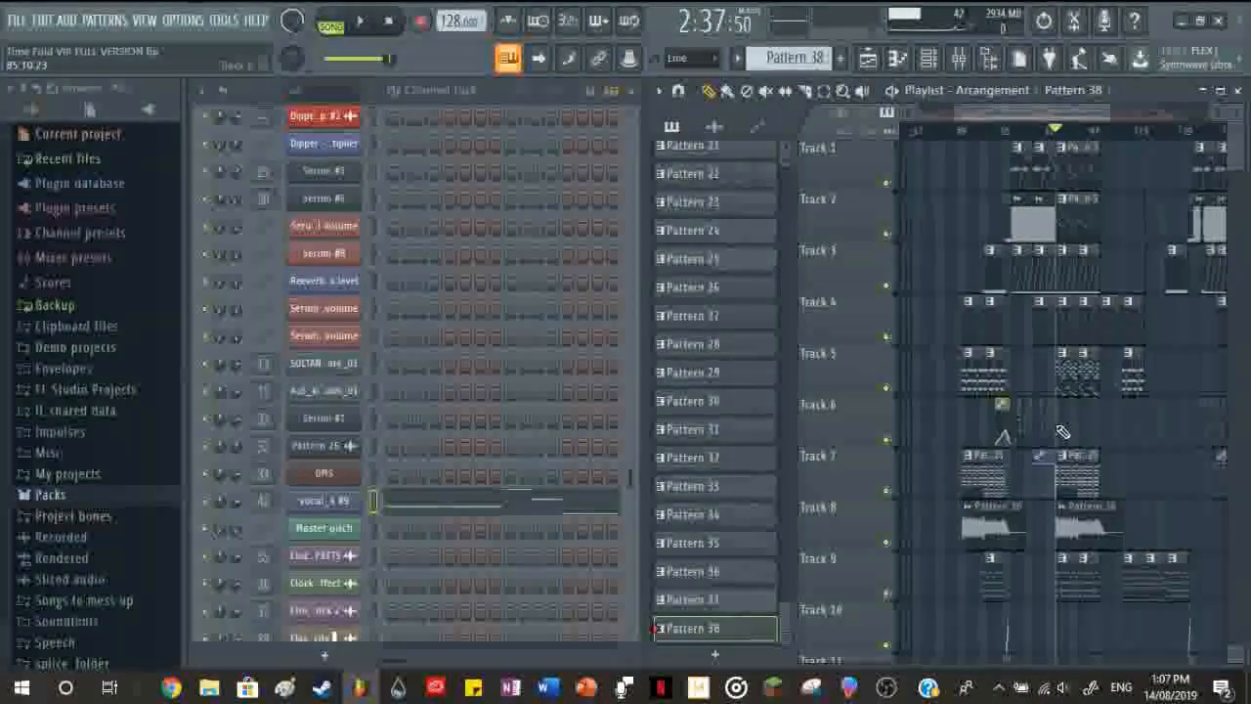
pyautogui.scroll(5, 1124, 352)
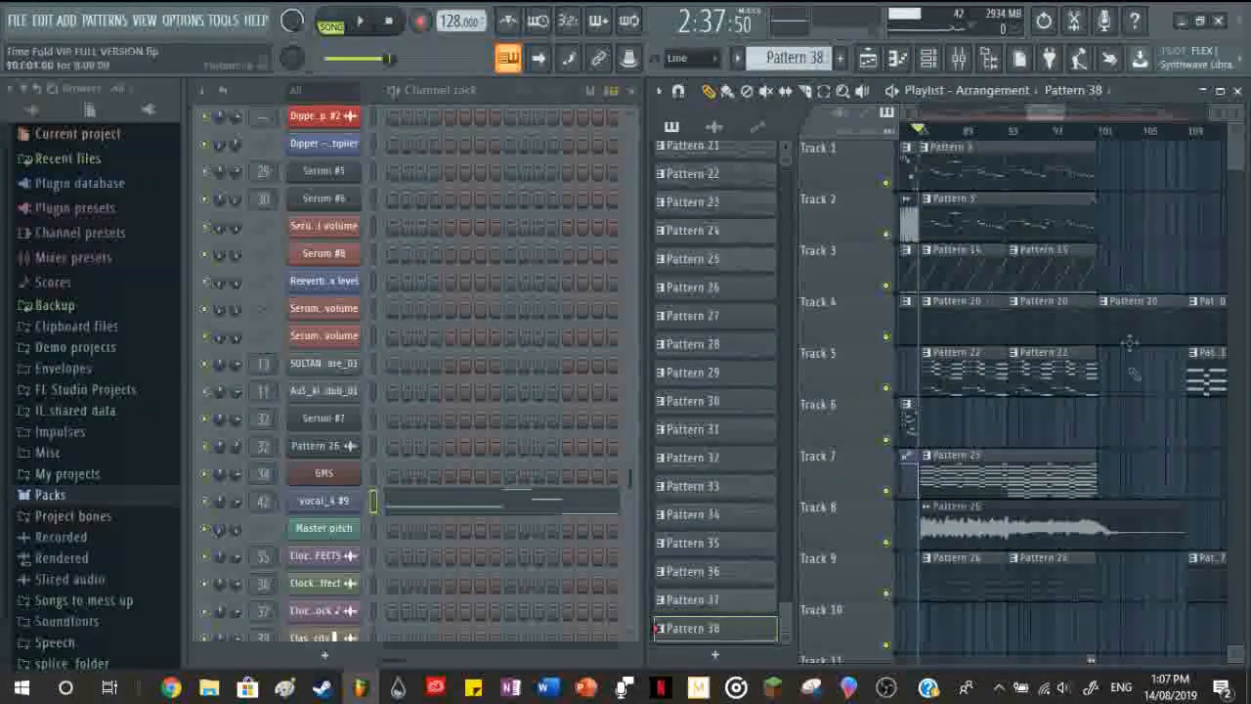
pyautogui.scroll(-3, 1007, 419)
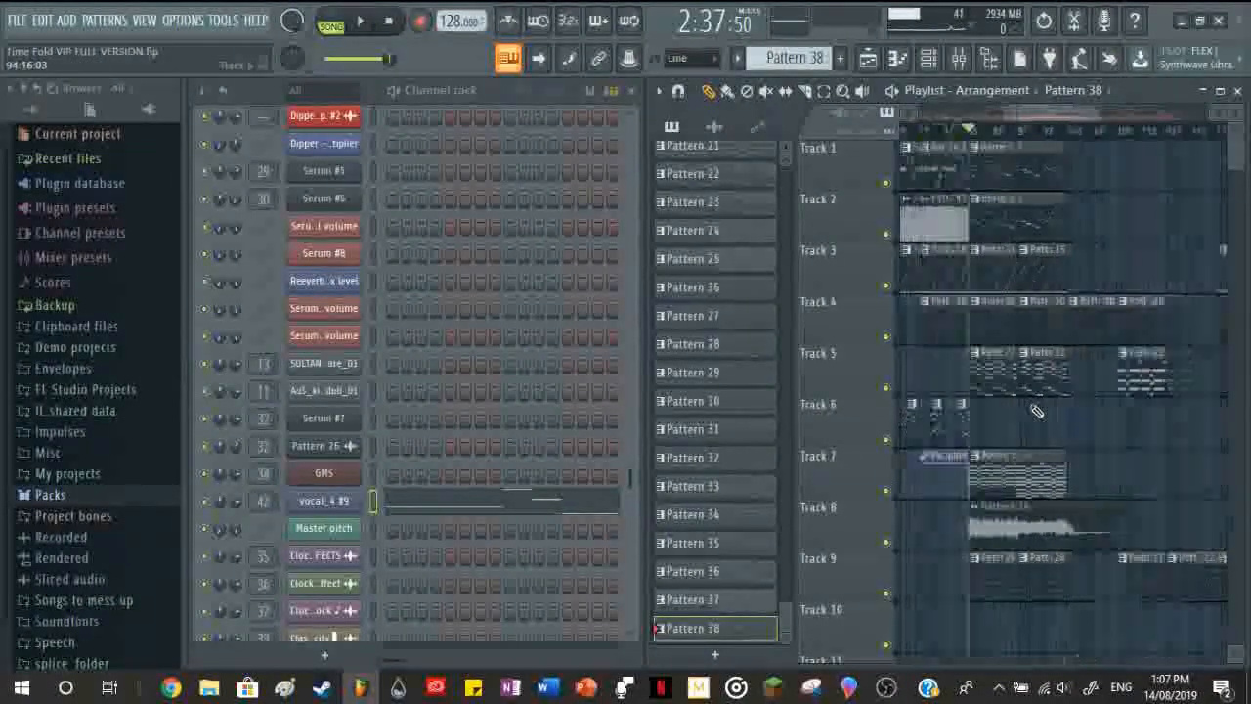
pyautogui.press('space')
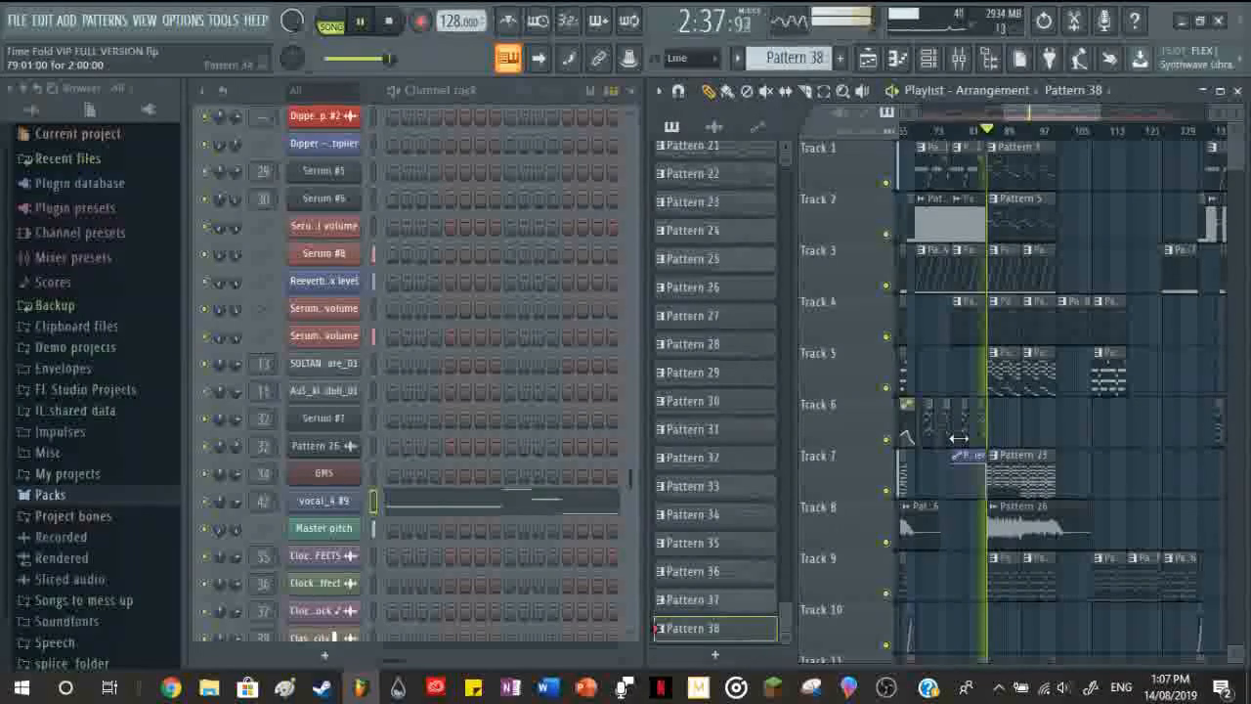
pyautogui.scroll(-3, 1036, 401)
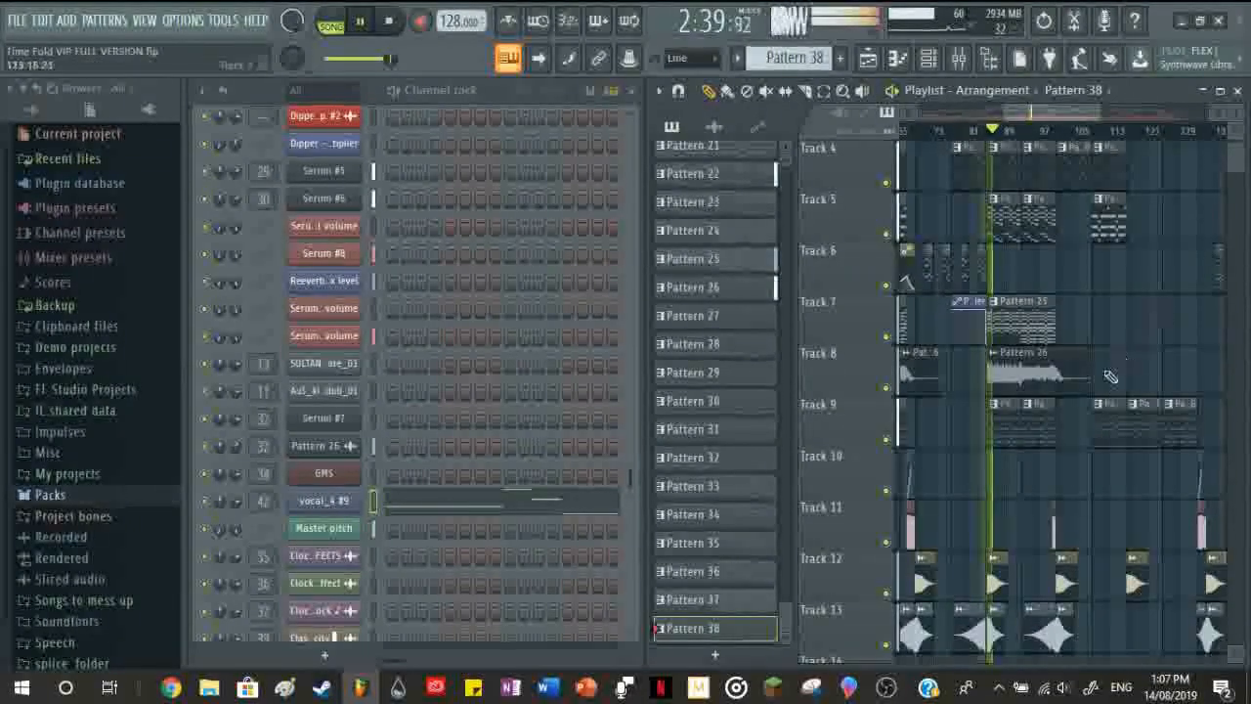
pyautogui.scroll(3, 1075, 391)
pyautogui.scroll(-2, 1073, 394)
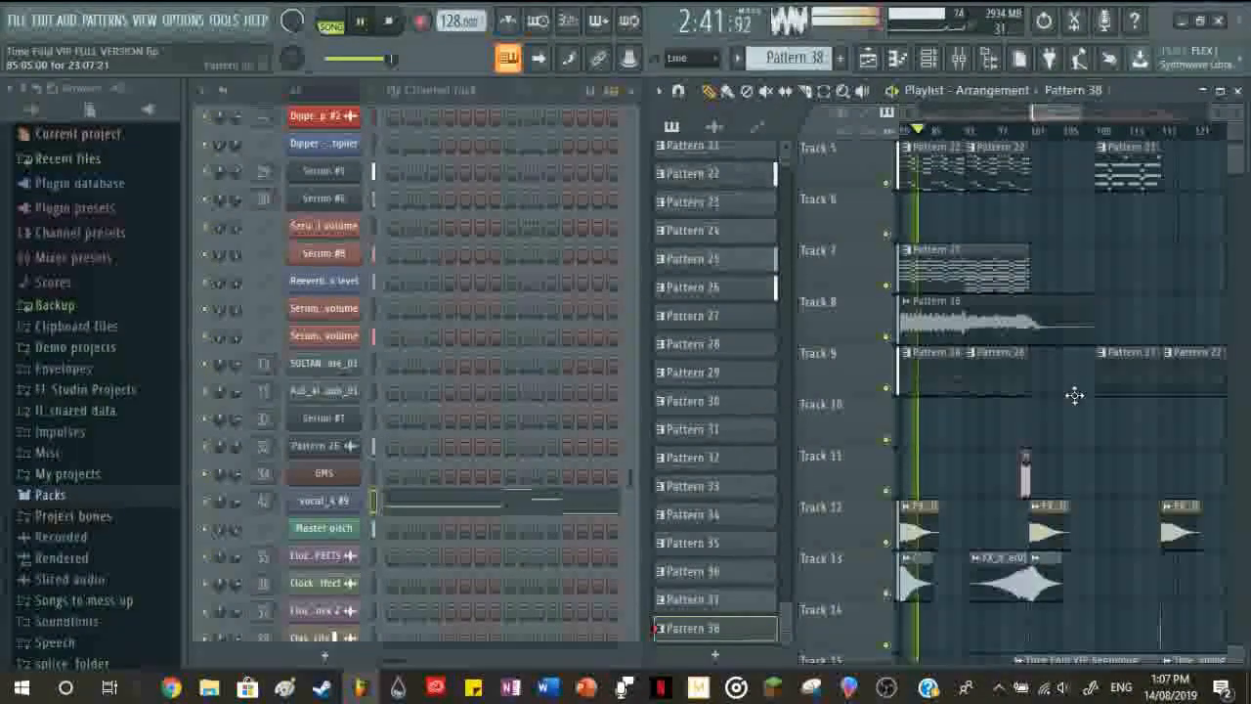
pyautogui.scroll(5, 1026, 454)
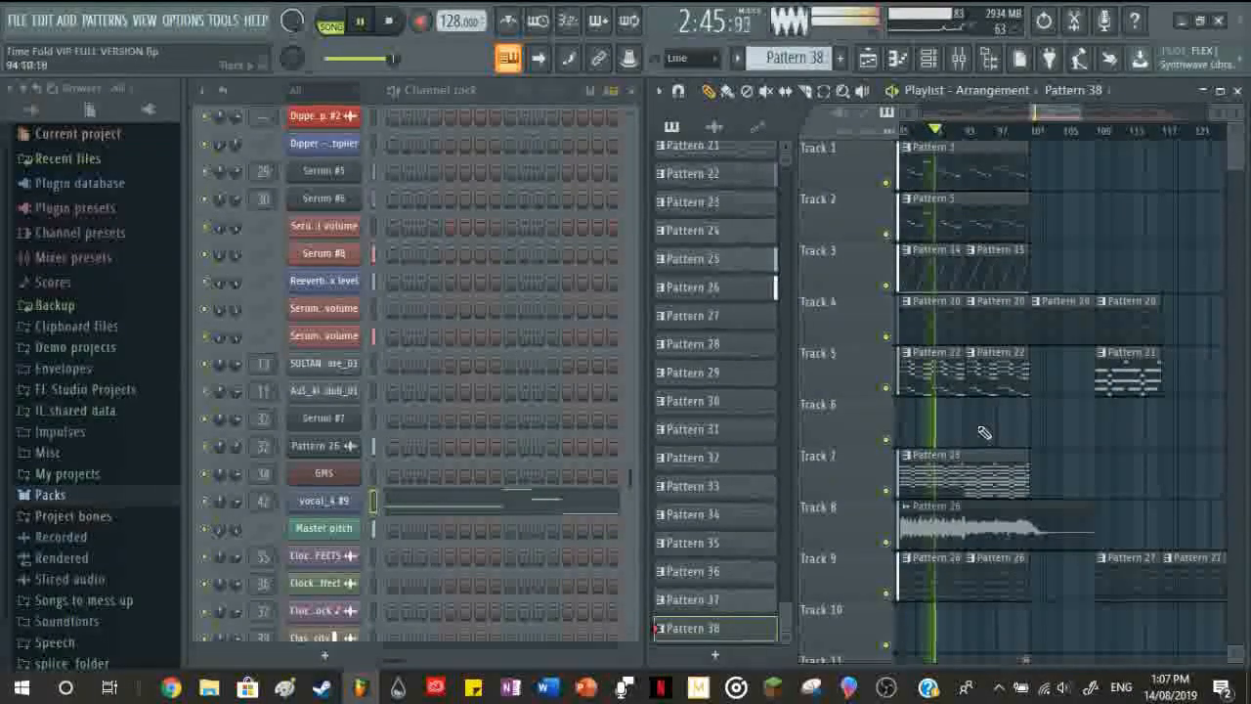
# Step: Examine Pattern 5's Serum #3 melody notes in the piano roll during playback, and close it
pyautogui.click(969, 223)
pyautogui.scroll(15, 559, 433)
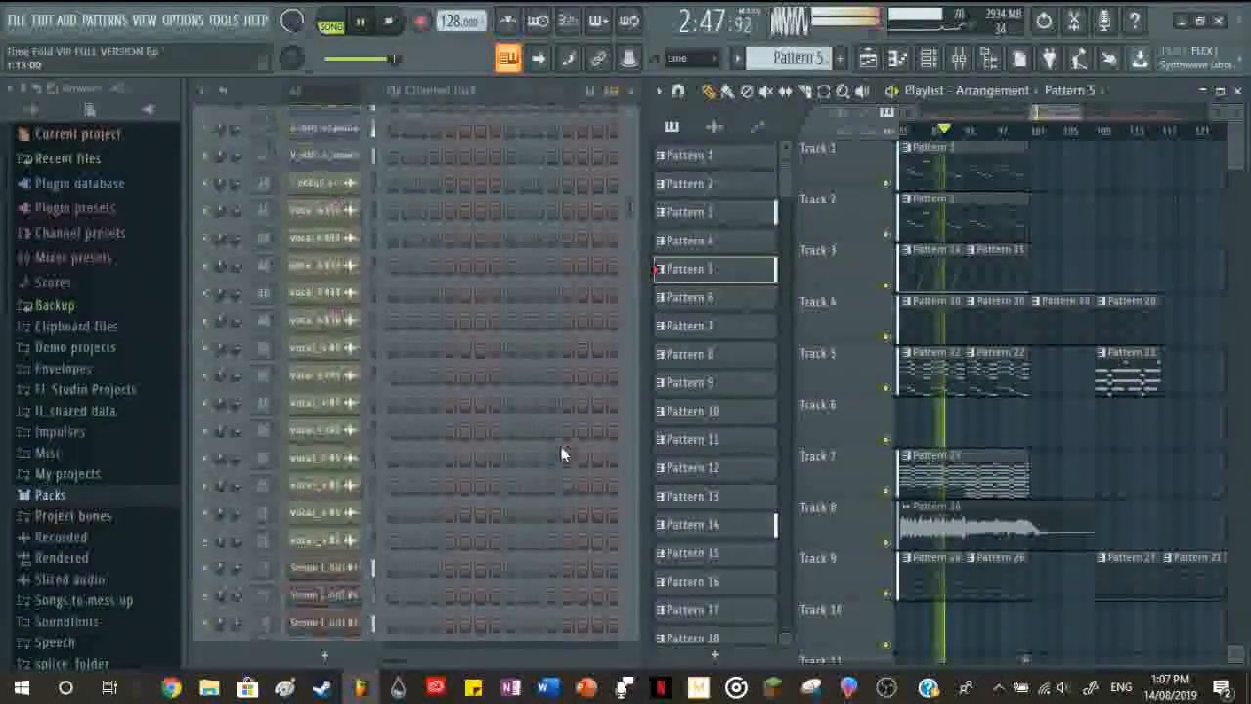
pyautogui.click(503, 246)
pyautogui.scroll(-3, 665, 417)
pyautogui.scroll(5, 703, 463)
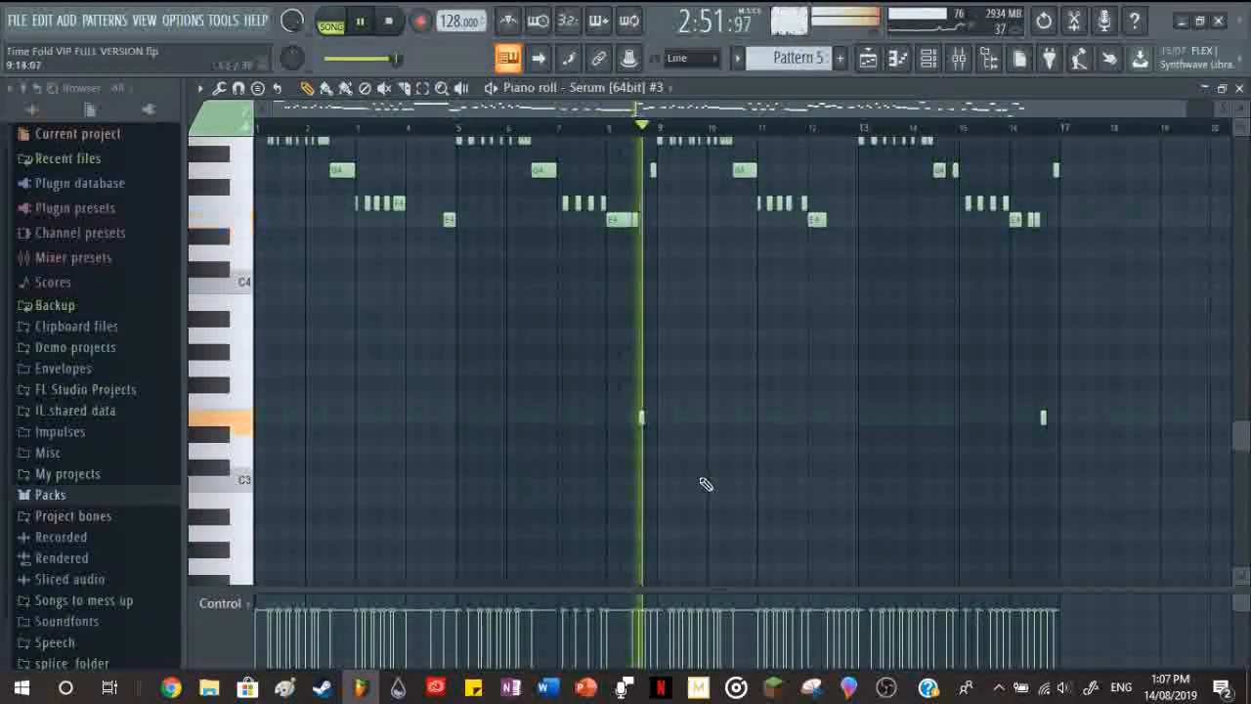
pyautogui.scroll(5, 706, 484)
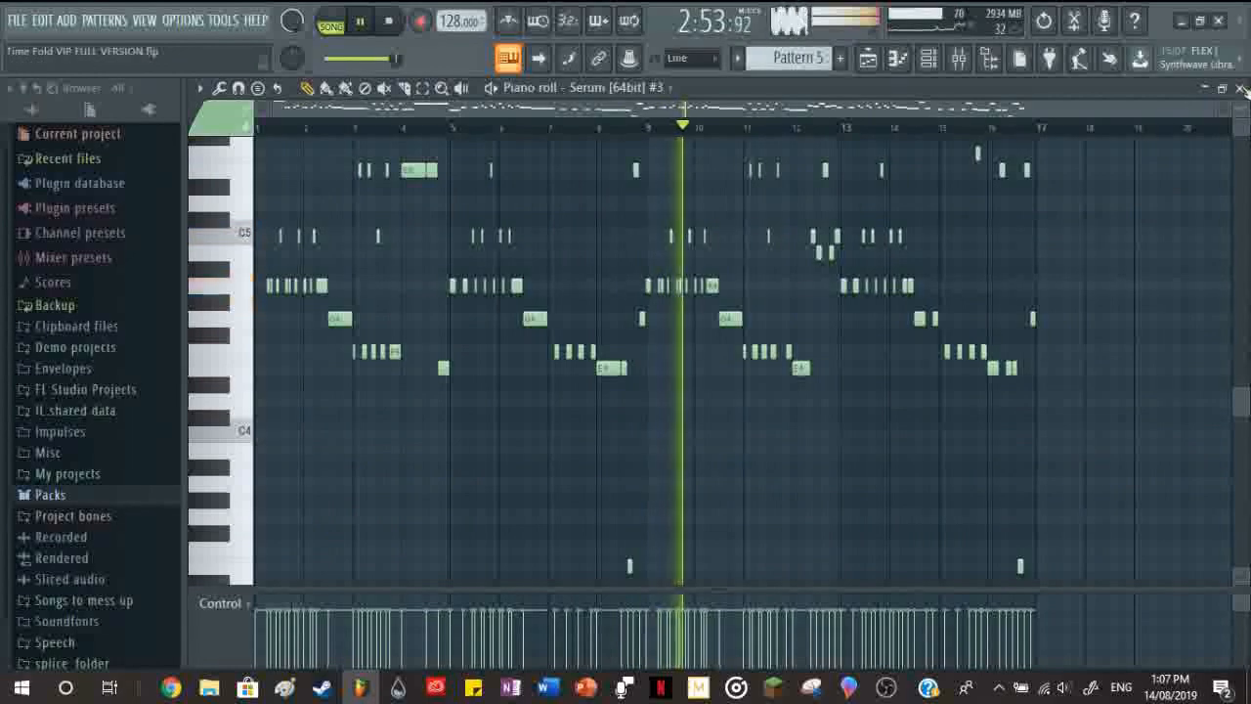
pyautogui.click(1240, 88)
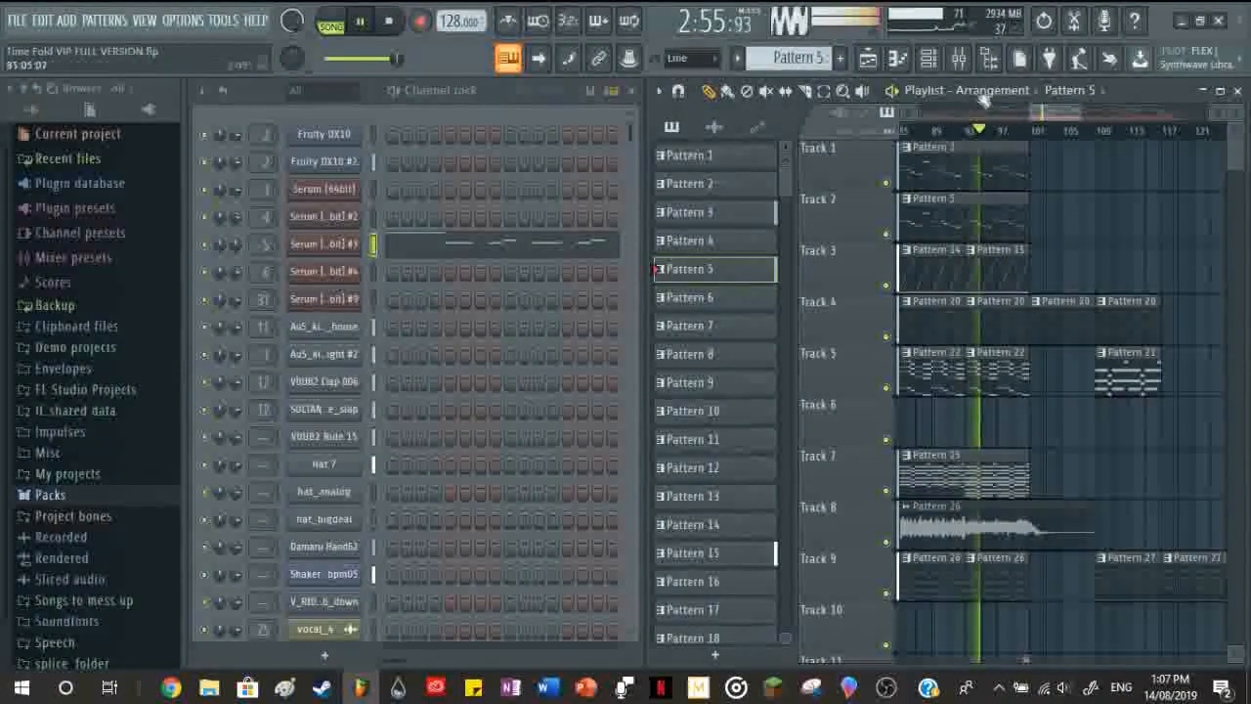
# Step: Check the mixer levels during playback and follow the arrangement past bar 101 before stopping
pyautogui.click(961, 59)
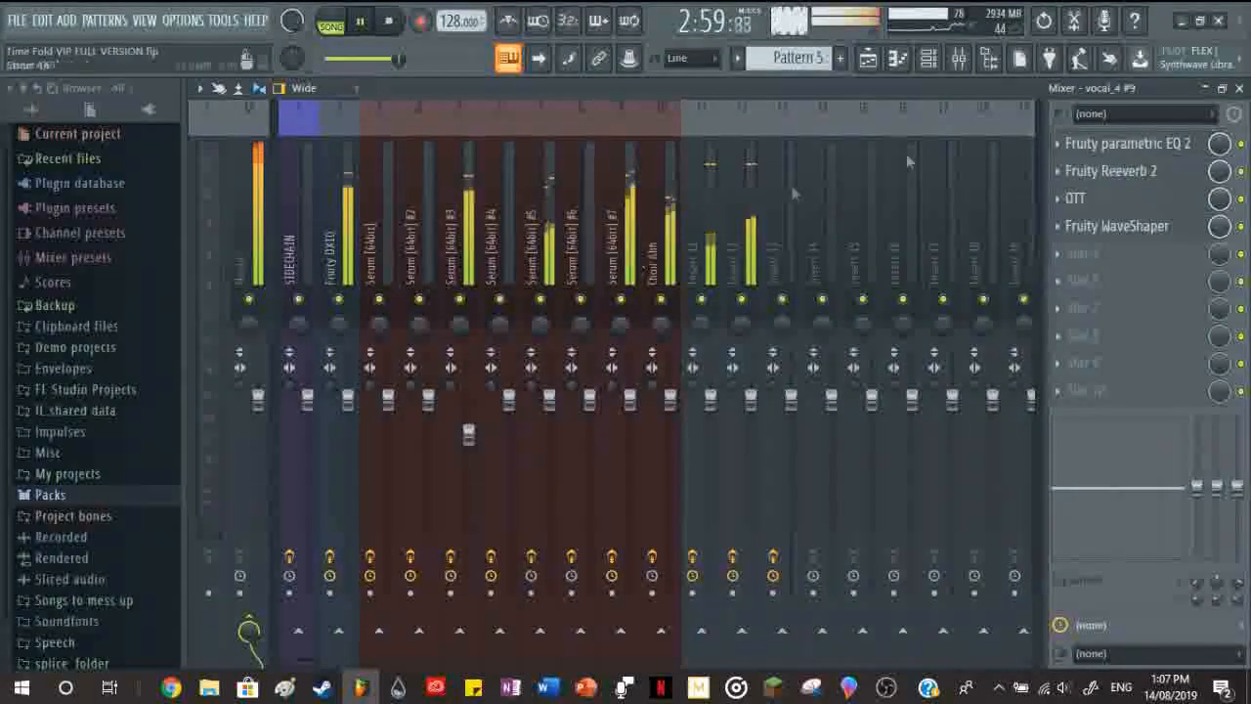
pyautogui.click(1239, 88)
pyautogui.scroll(-2, 1022, 354)
pyautogui.scroll(2, 1031, 355)
pyautogui.scroll(-4, 1028, 367)
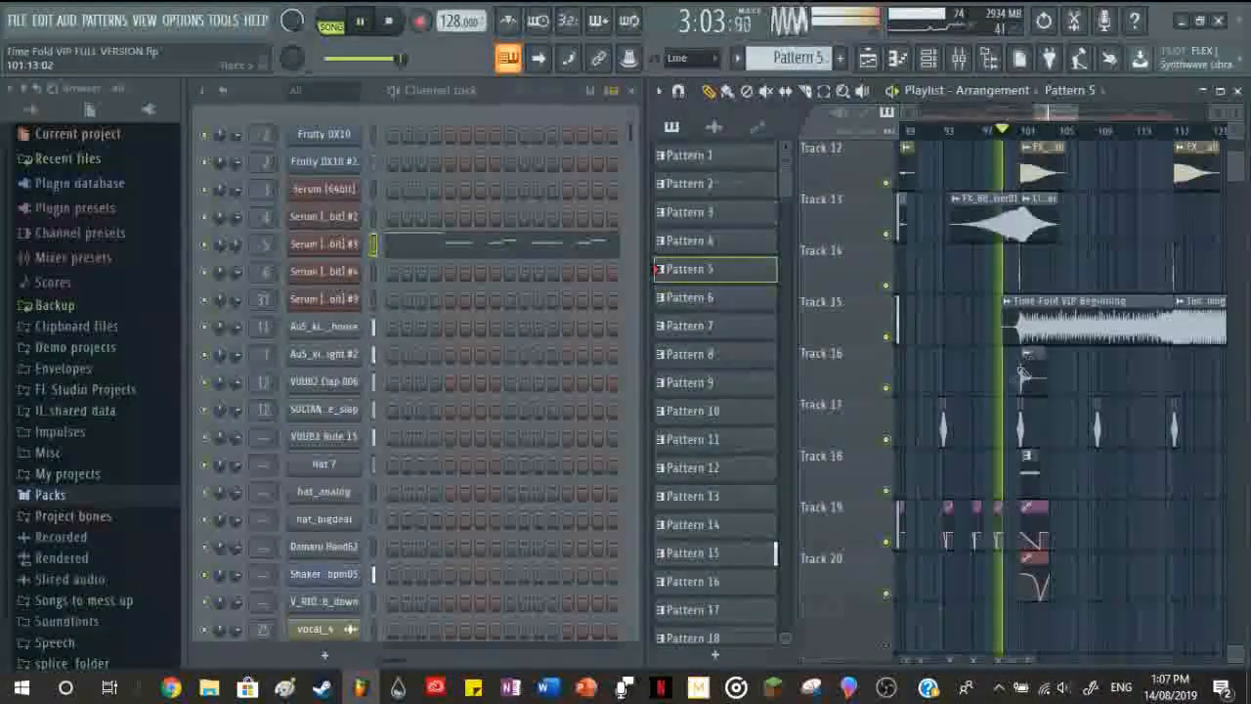
pyautogui.scroll(2, 1041, 387)
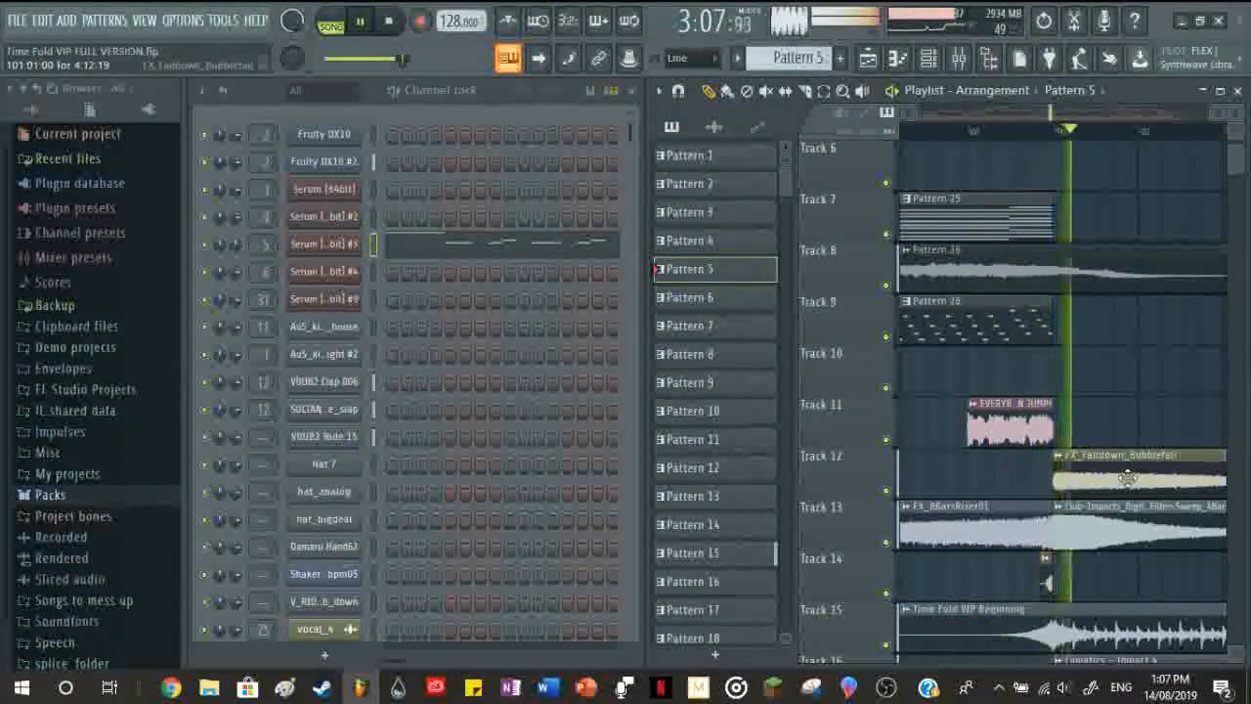
pyautogui.scroll(-3, 1130, 476)
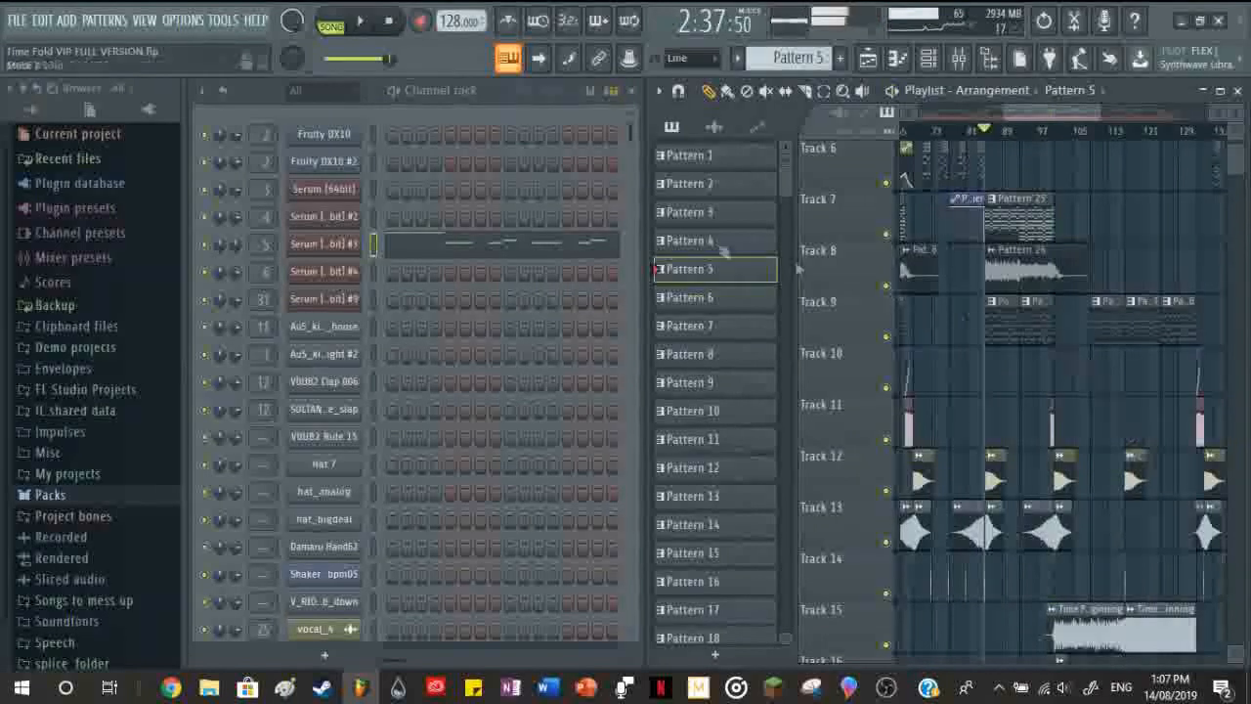
# Step: Move the playback position to bar 100 and unmute vocal tracks 21 and 22
pyautogui.click(1057, 133)
pyautogui.scroll(-2, 1065, 459)
pyautogui.scroll(3, 1079, 466)
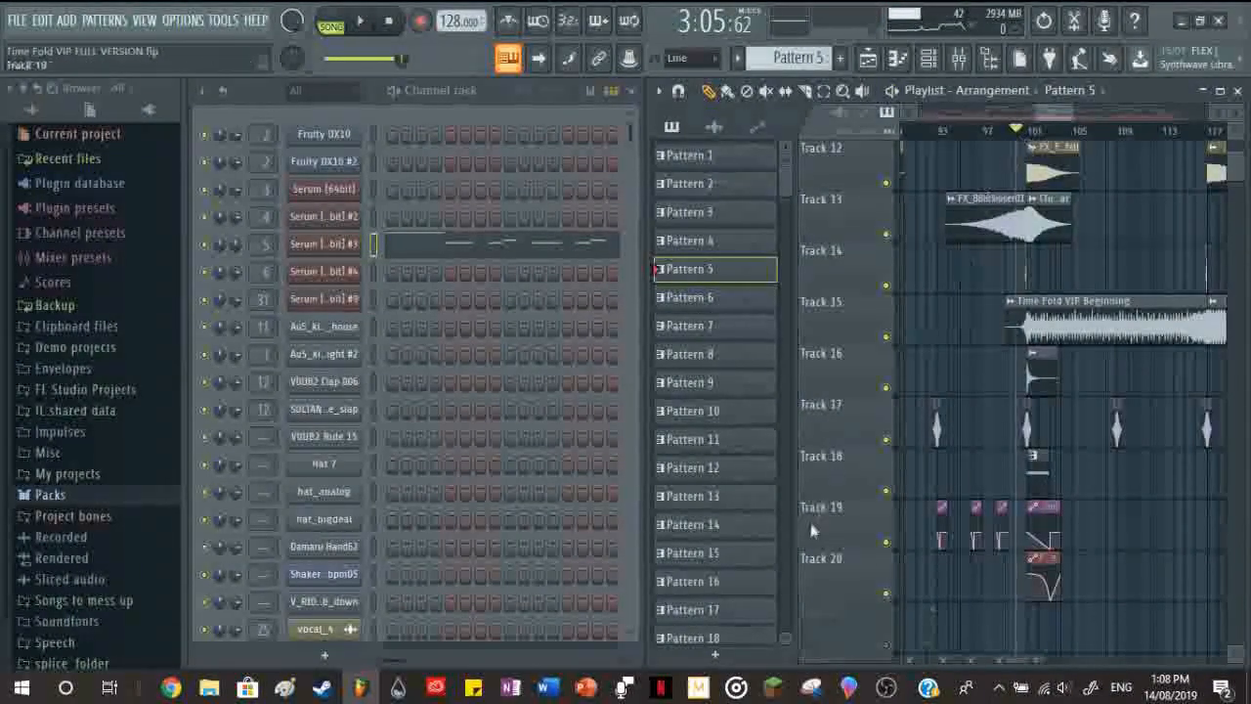
pyautogui.scroll(-3, 911, 621)
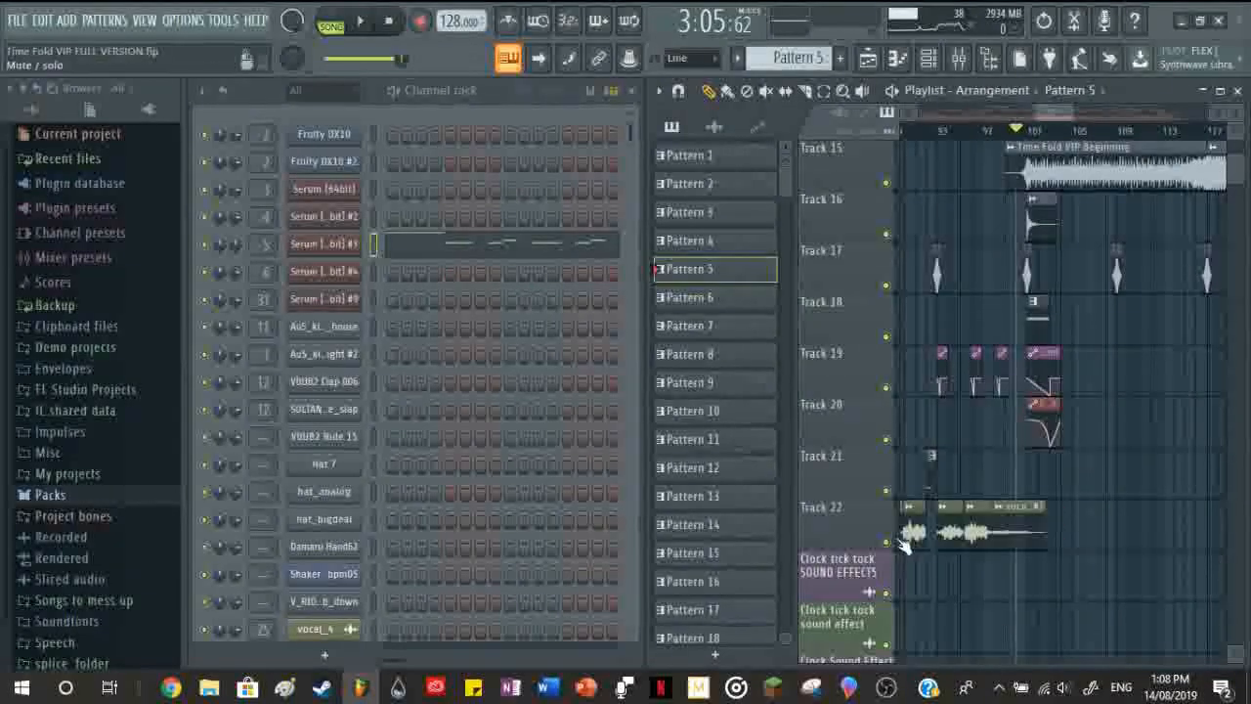
pyautogui.scroll(5, 1136, 522)
# Step: Place the playback position at bar 101 and bring the Time Fold VIP Beginning clips on track 15 into view
pyautogui.click(1036, 140)
pyautogui.scroll(-4, 996, 462)
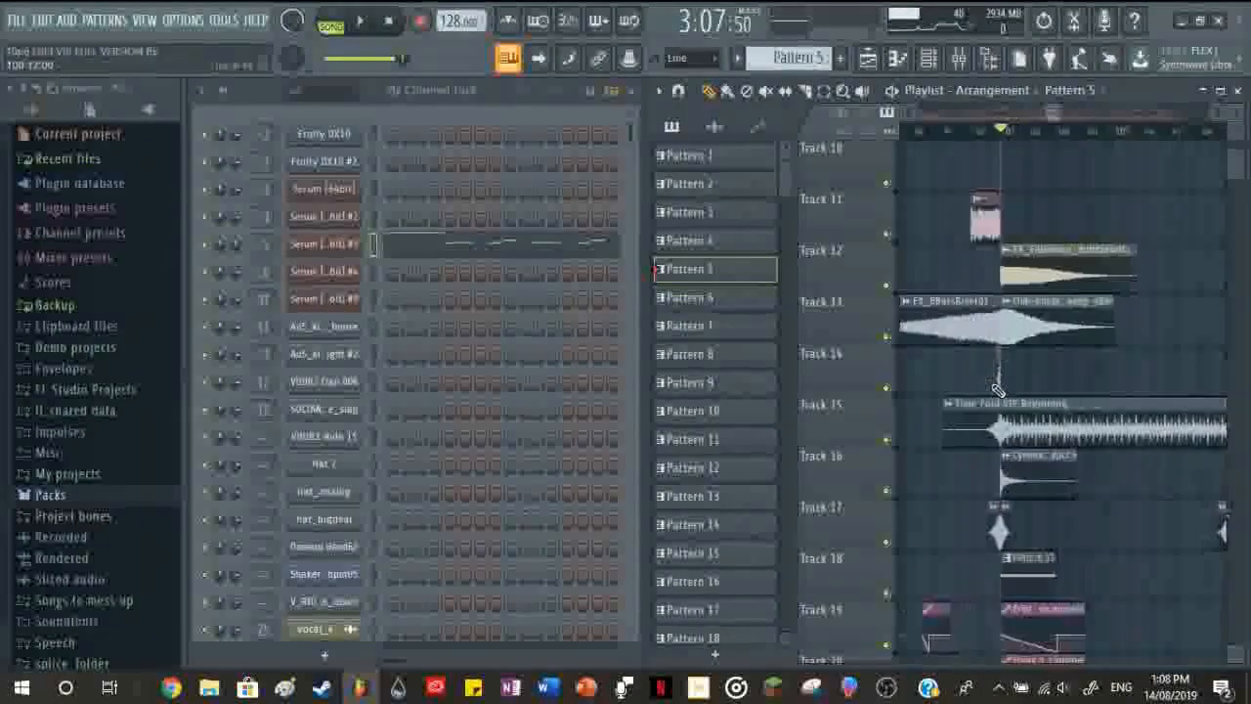
pyautogui.scroll(-2, 997, 462)
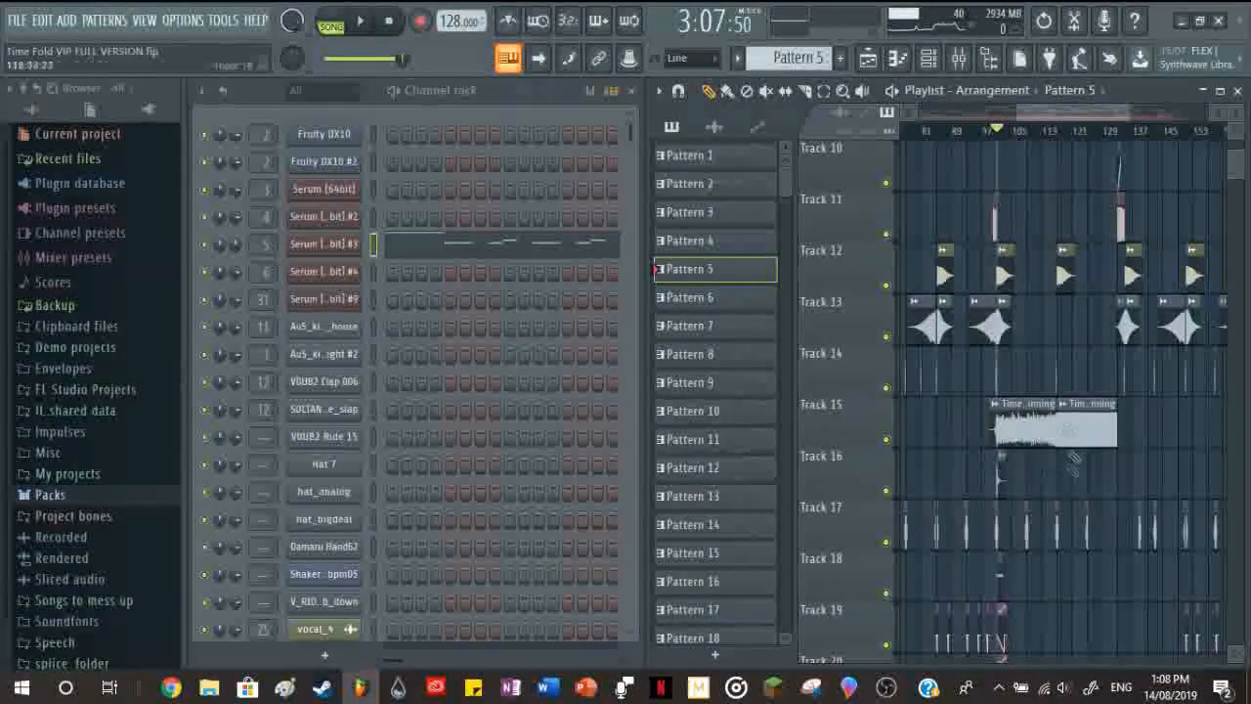
# Step: Audition Pattern 21 from track 5 and bring its Serum #6 notes in the channel rack into view
pyautogui.scroll(9, 984, 446)
pyautogui.scroll(3, 1022, 409)
pyautogui.click(1097, 362)
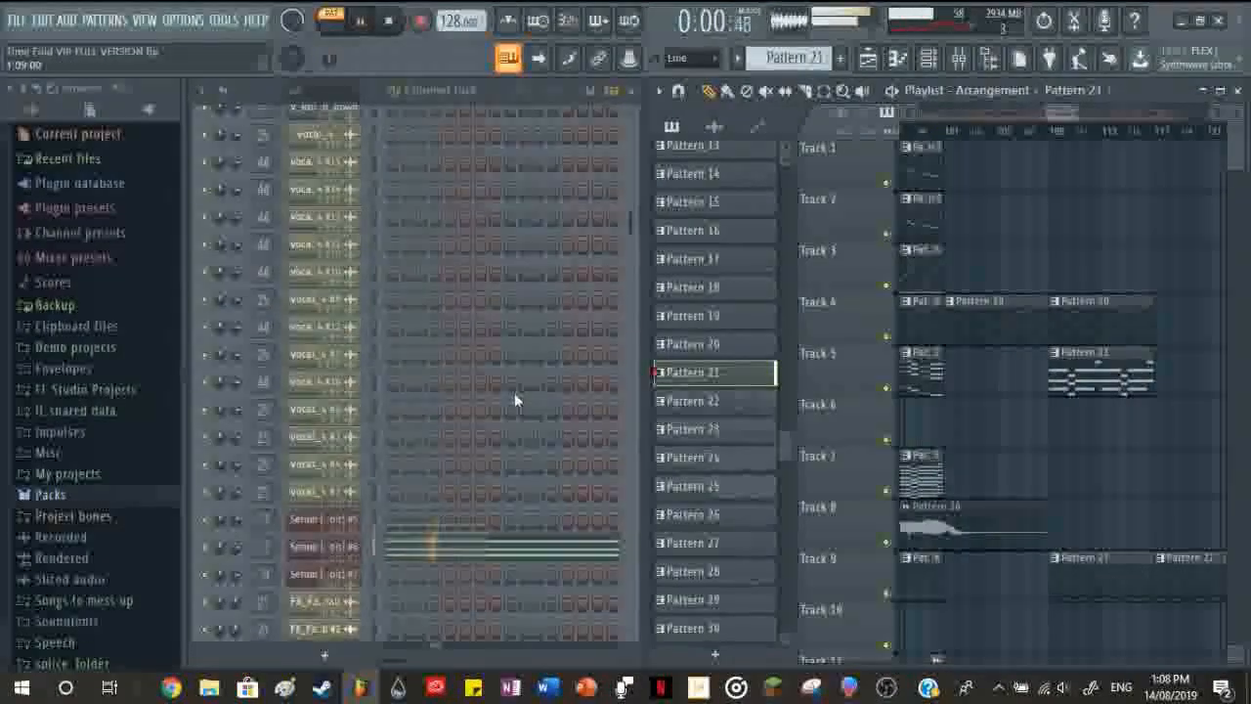
pyautogui.scroll(-3, 514, 393)
pyautogui.scroll(-3, 1081, 430)
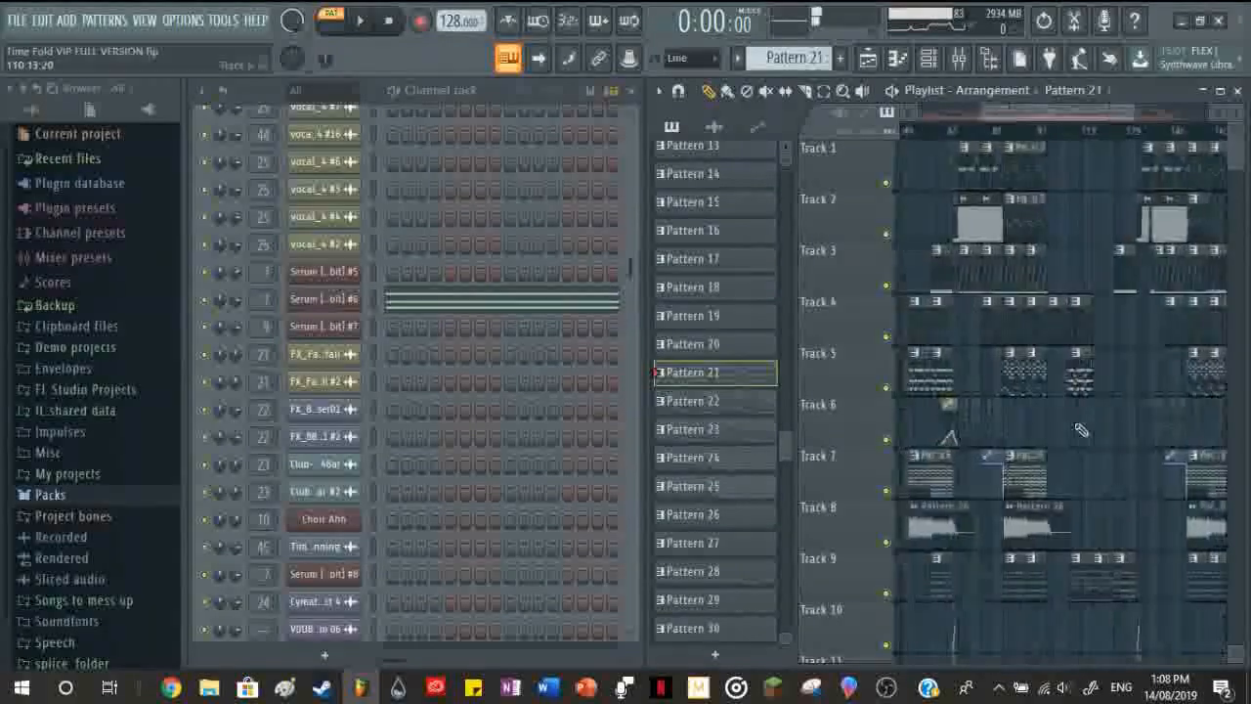
# Step: Select the Time Fold VIP Beginning clip on track 15 and look over its extent in the arrangement
pyautogui.scroll(-8, 1081, 430)
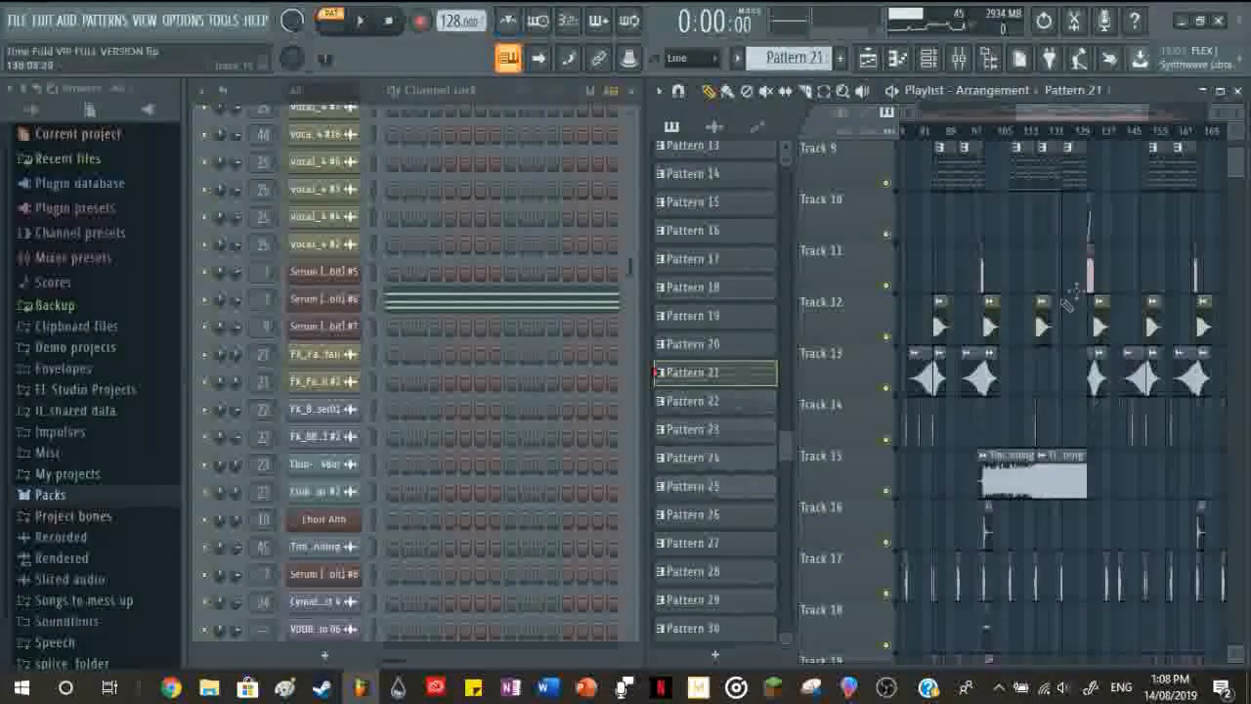
pyautogui.scroll(4, 1054, 140)
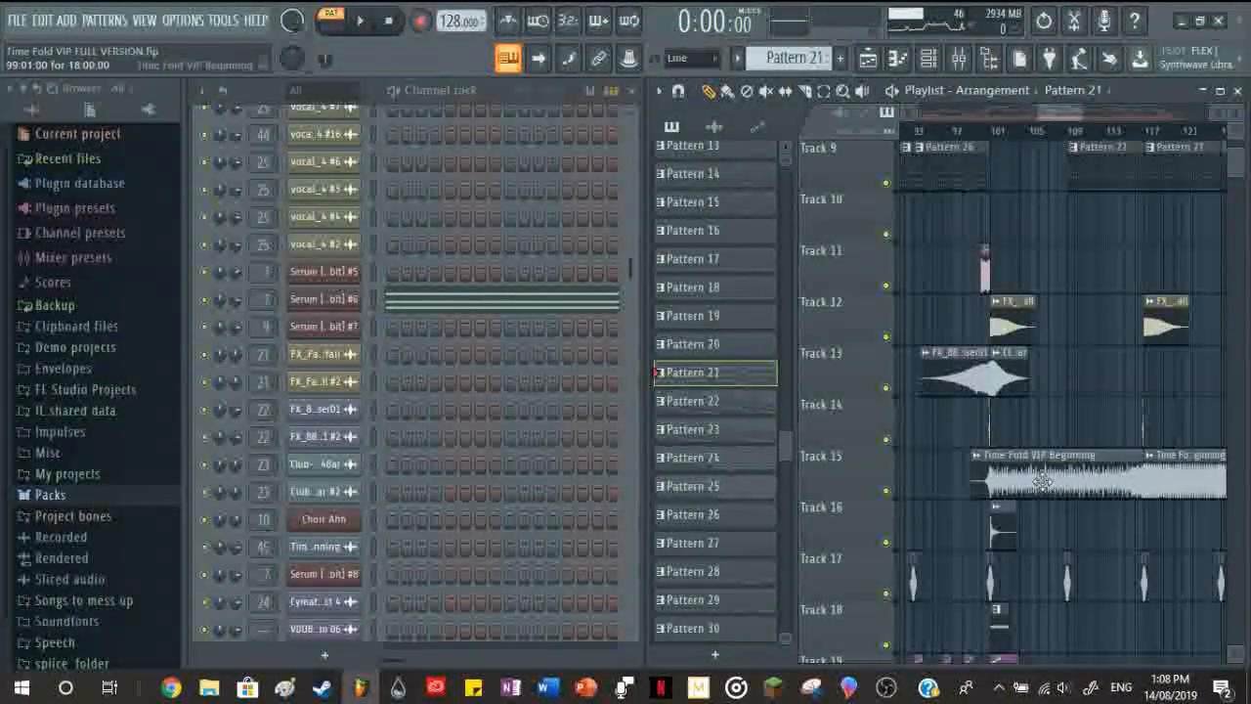
pyautogui.click(1042, 482)
pyautogui.scroll(-4, 1042, 482)
pyautogui.scroll(4, 1179, 496)
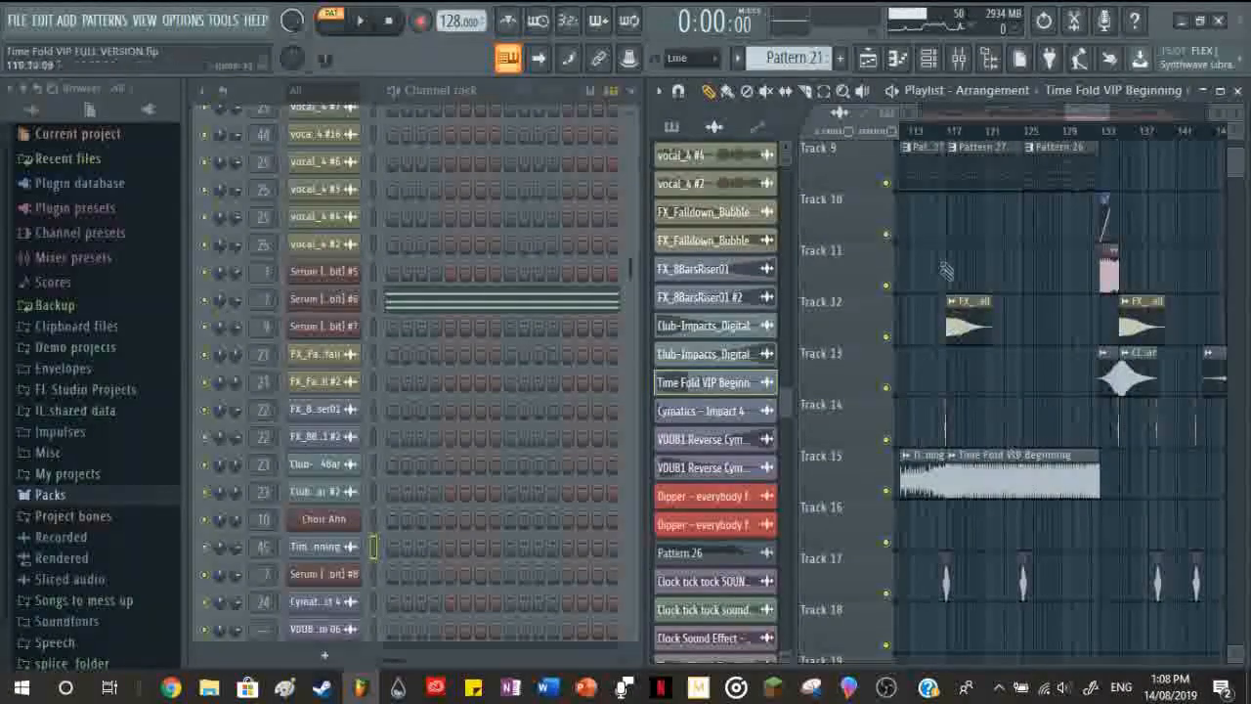
# Step: Play the arrangement from bar 117, checking the clips on the upper and effects tracks, and stop playback
pyautogui.click(952, 132)
pyautogui.press('space')
pyautogui.scroll(4, 1027, 502)
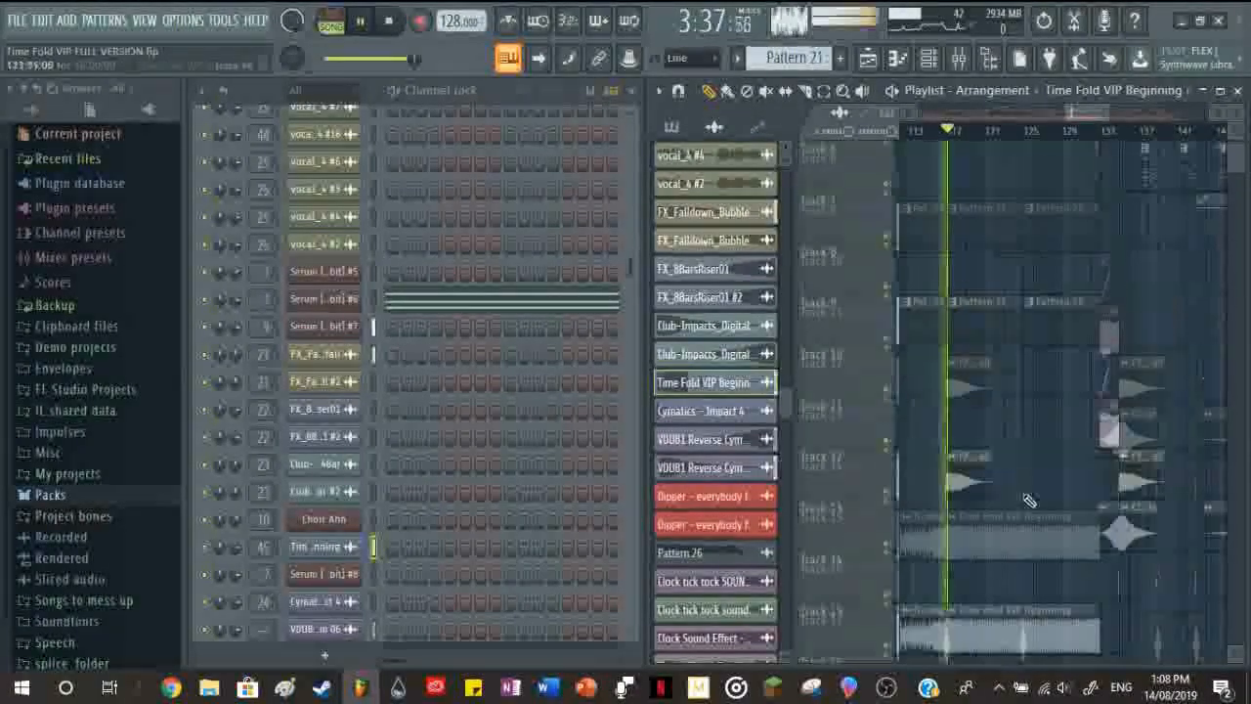
pyautogui.scroll(-3, 958, 533)
pyautogui.scroll(-1, 967, 506)
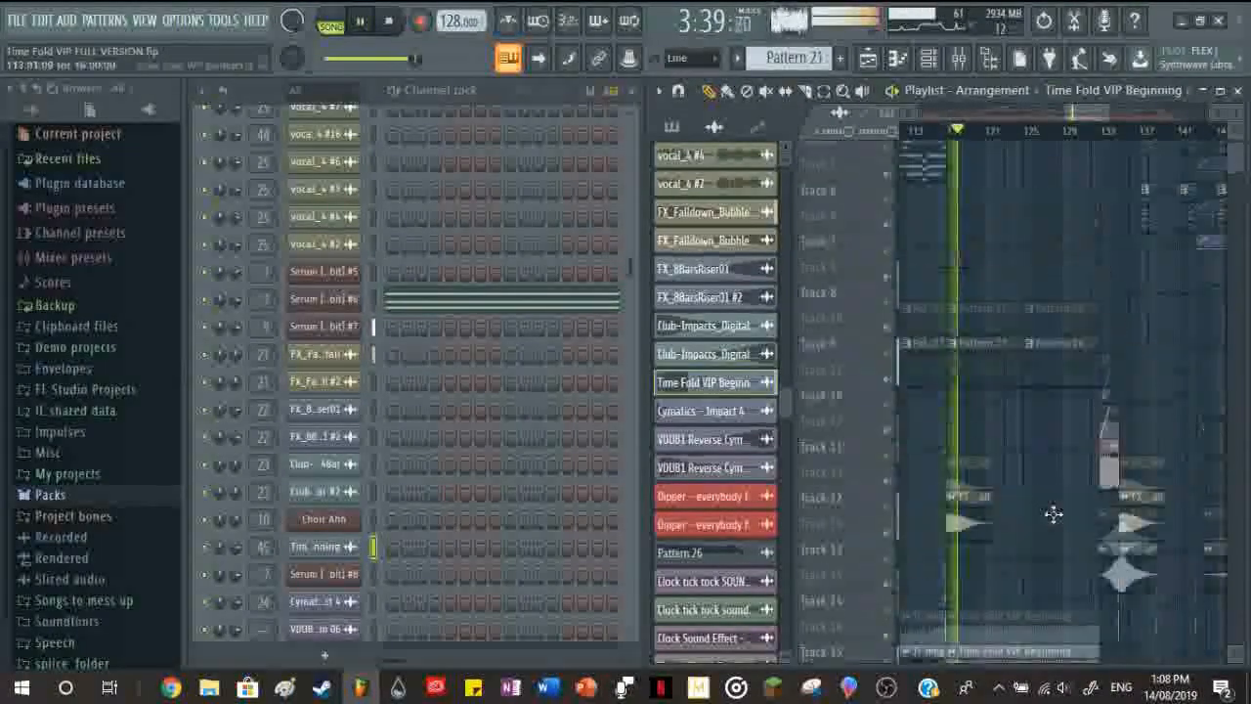
pyautogui.scroll(5, 1053, 513)
pyautogui.press('space')
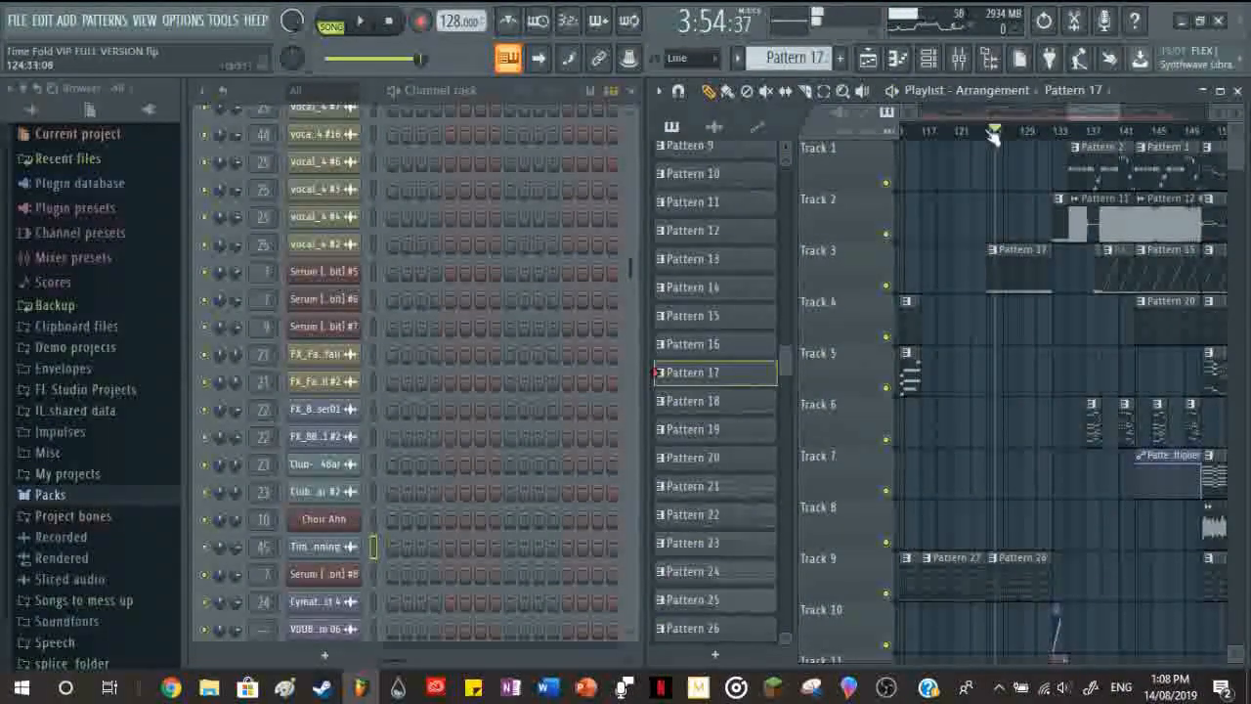
# Step: Audition Pattern 17 on its own and examine its kick, ride, hat and percussion steps in the channel rack
pyautogui.hscroll(-10, 1025, 371)
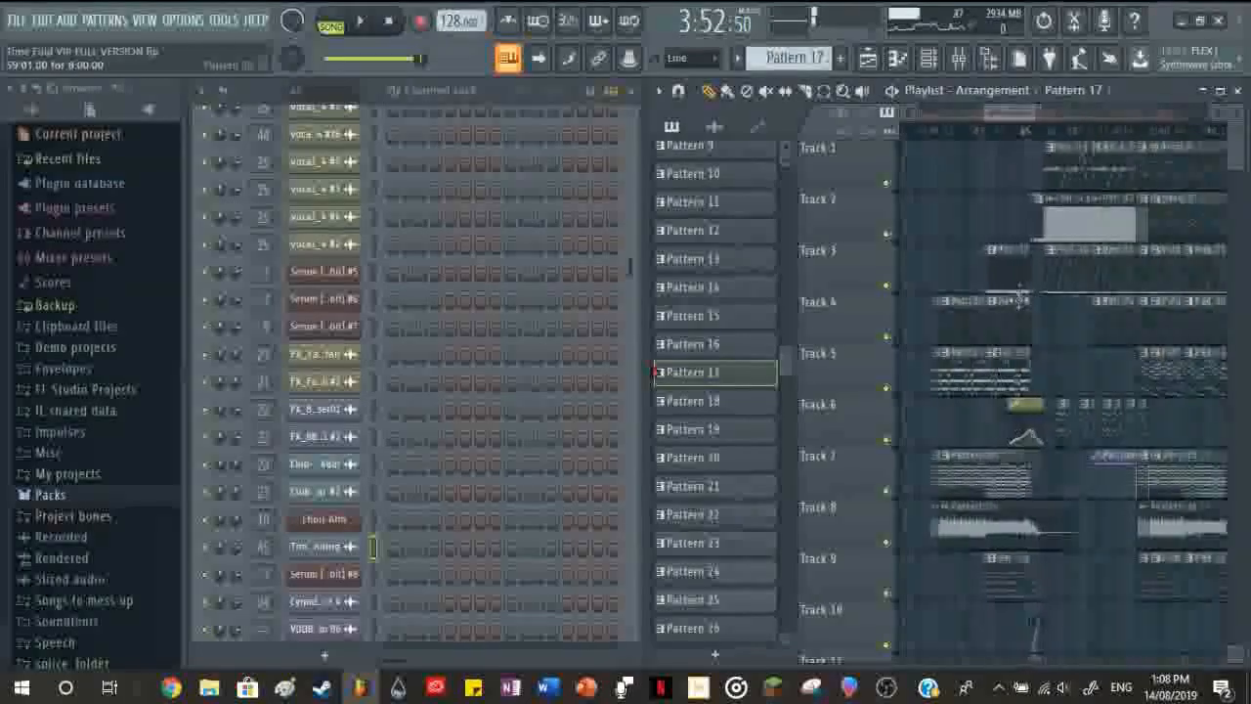
pyautogui.scroll(11, 482, 243)
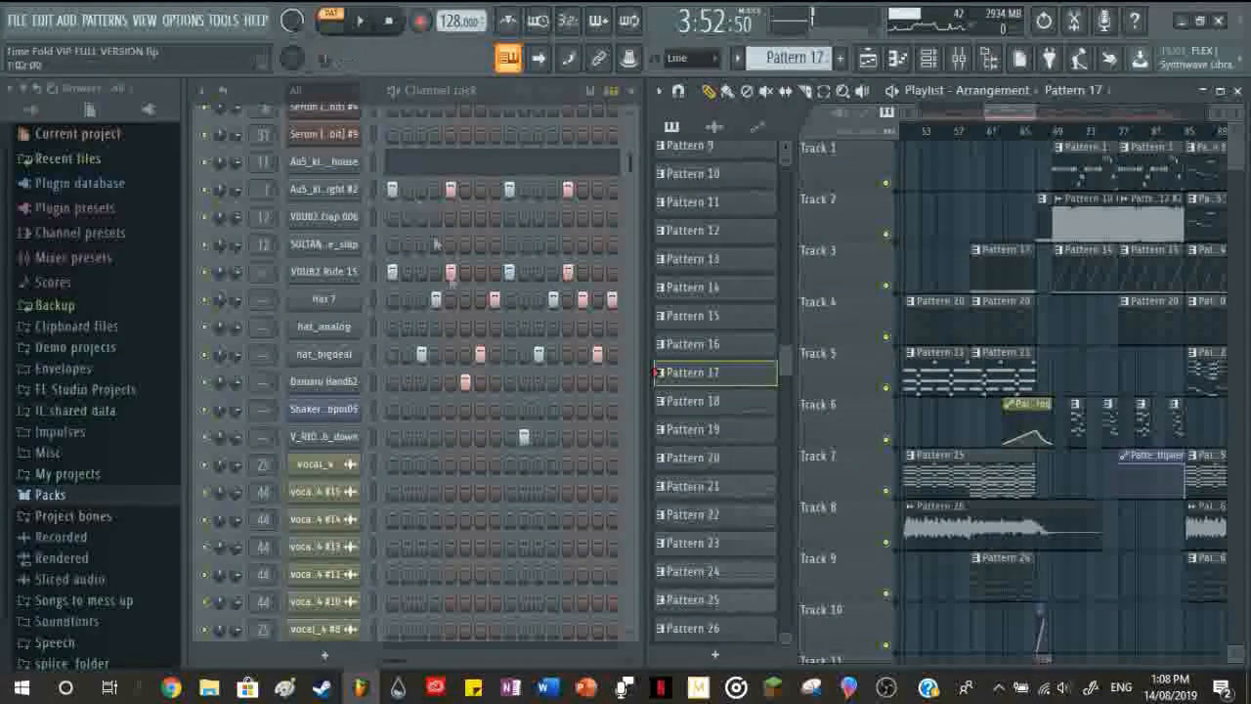
pyautogui.press('l')
pyautogui.press('space')
pyautogui.scroll(-10, 456, 306)
pyautogui.scroll(12, 455, 306)
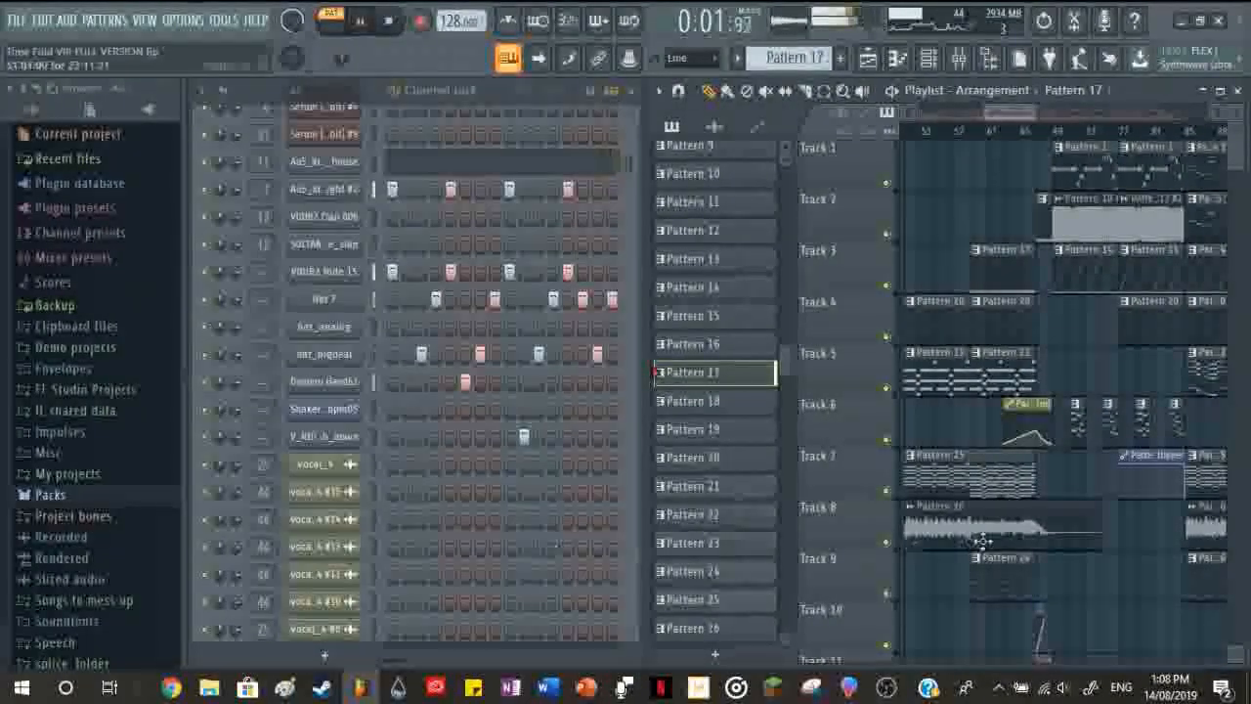
pyautogui.scroll(6, 1080, 284)
# Step: Switch back to song mode and play the arrangement from bar 125 through bar 133, stopping there
pyautogui.press('l')
pyautogui.click(1175, 131)
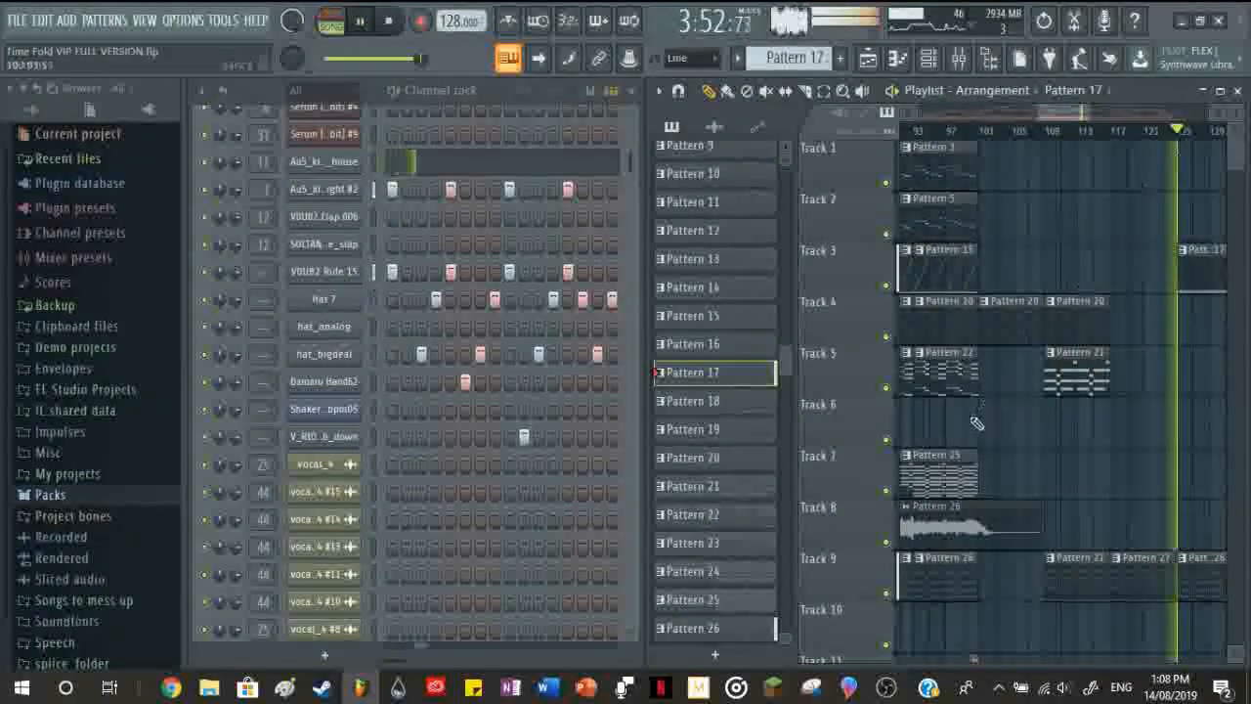
pyautogui.scroll(-3, 974, 437)
pyautogui.scroll(3, 1050, 374)
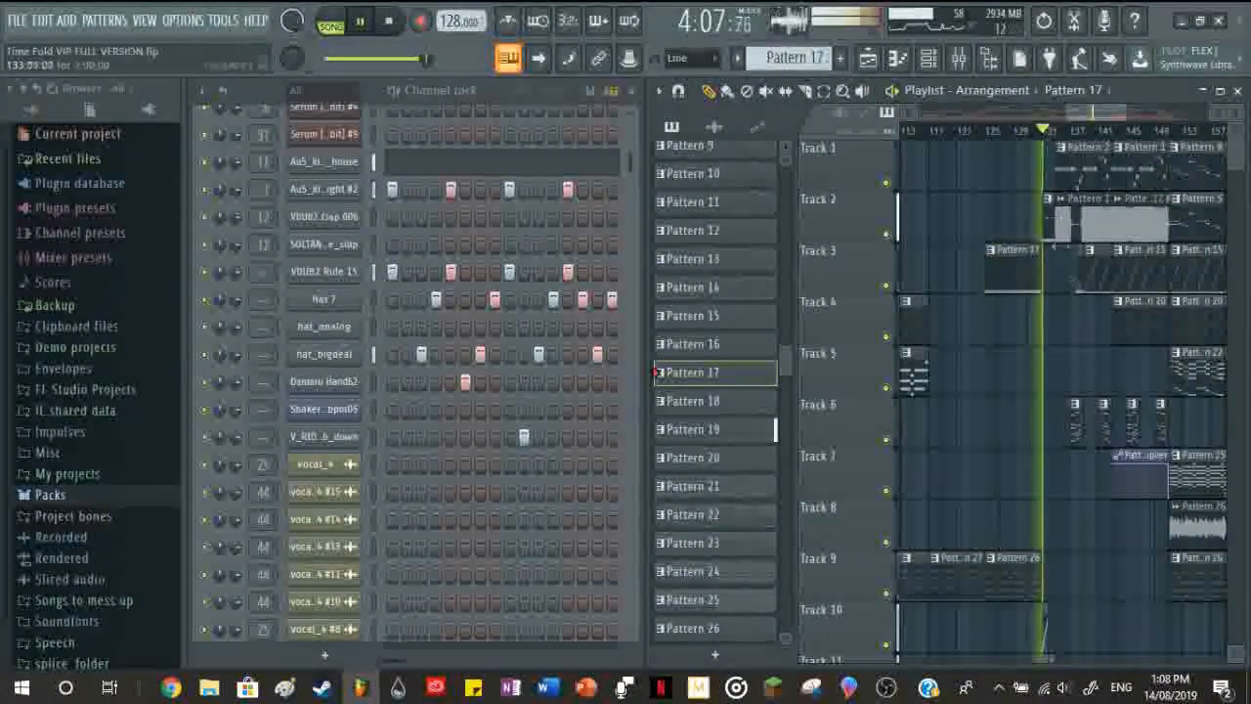
pyautogui.scroll(2, 1055, 312)
pyautogui.press('space')
pyautogui.scroll(-2, 985, 284)
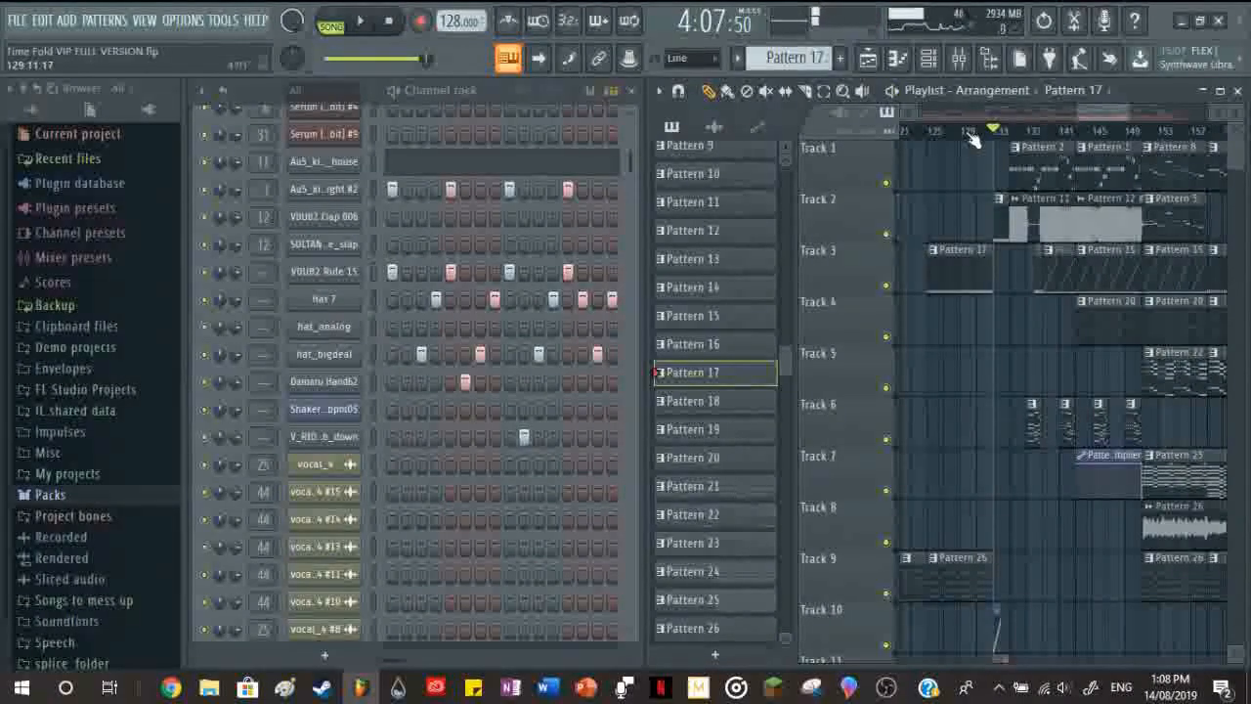
# Step: Play the transition from bar 130 while checking the vocal, riser and impact clips on tracks 10 to 15, and stop
pyautogui.click(967, 131)
pyautogui.scroll(-3, 980, 137)
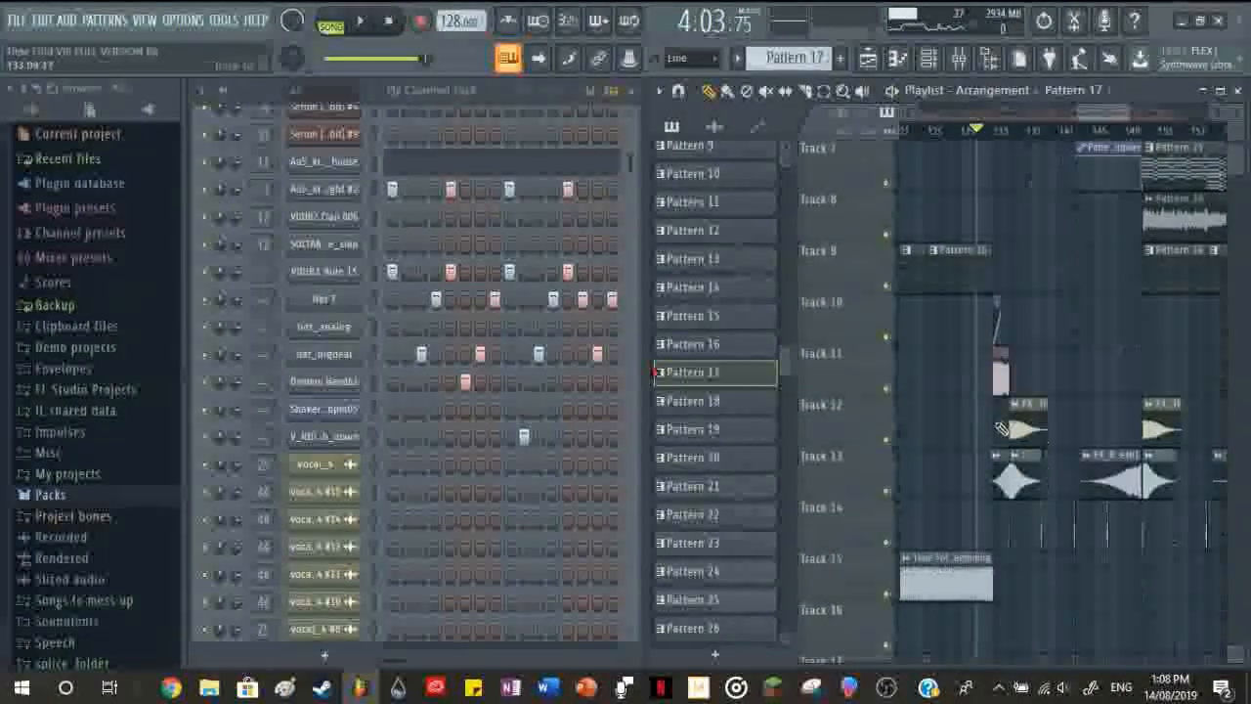
pyautogui.press('space')
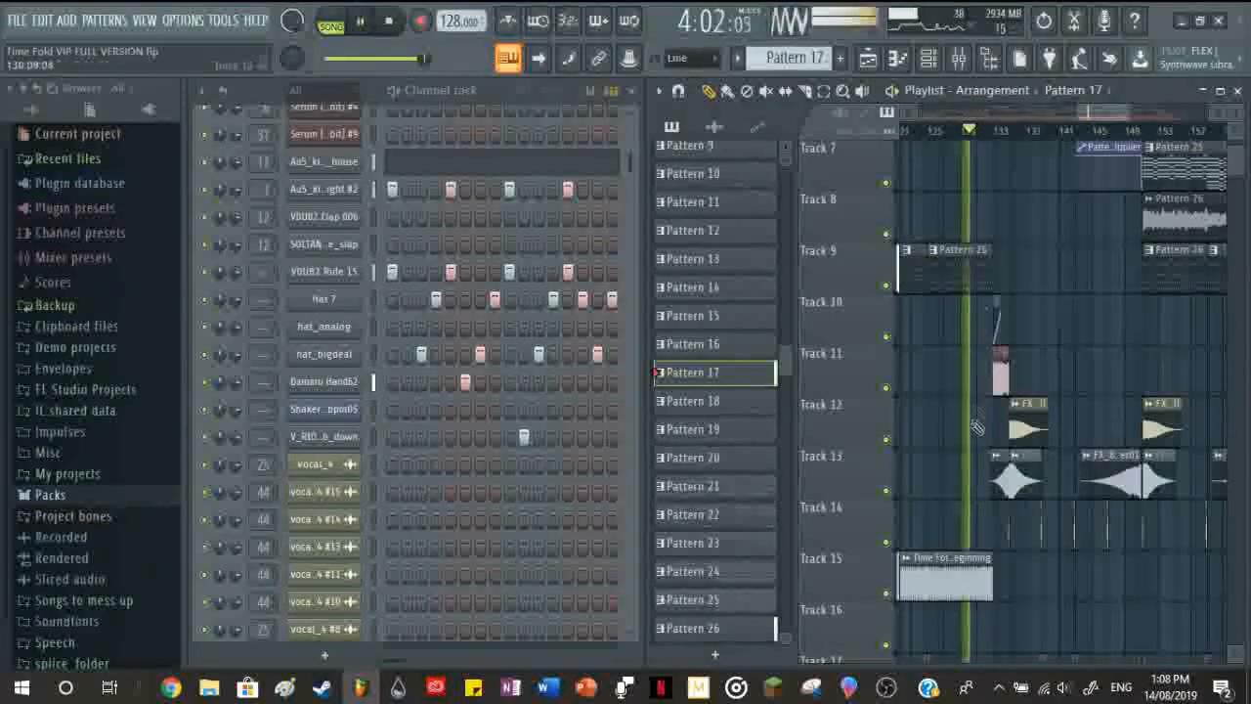
pyautogui.scroll(2, 996, 162)
pyautogui.scroll(3, 983, 528)
pyautogui.scroll(2, 1094, 528)
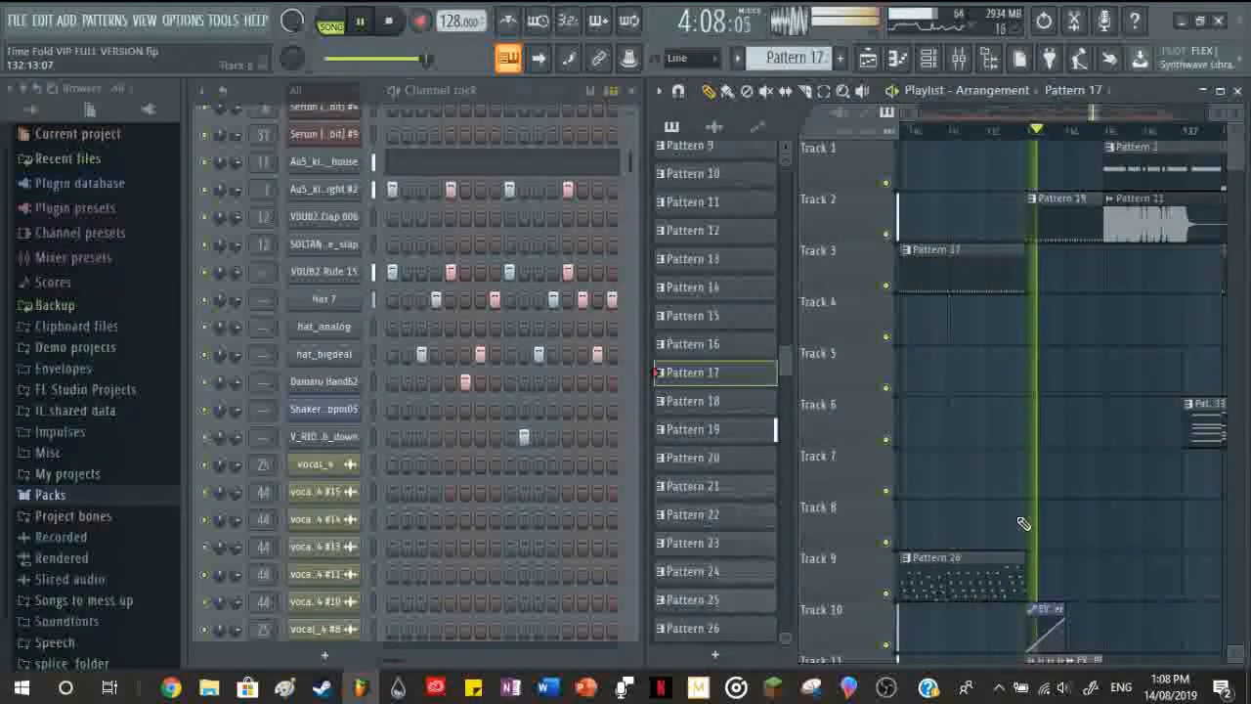
pyautogui.scroll(-3, 1023, 523)
pyautogui.scroll(3, 1078, 535)
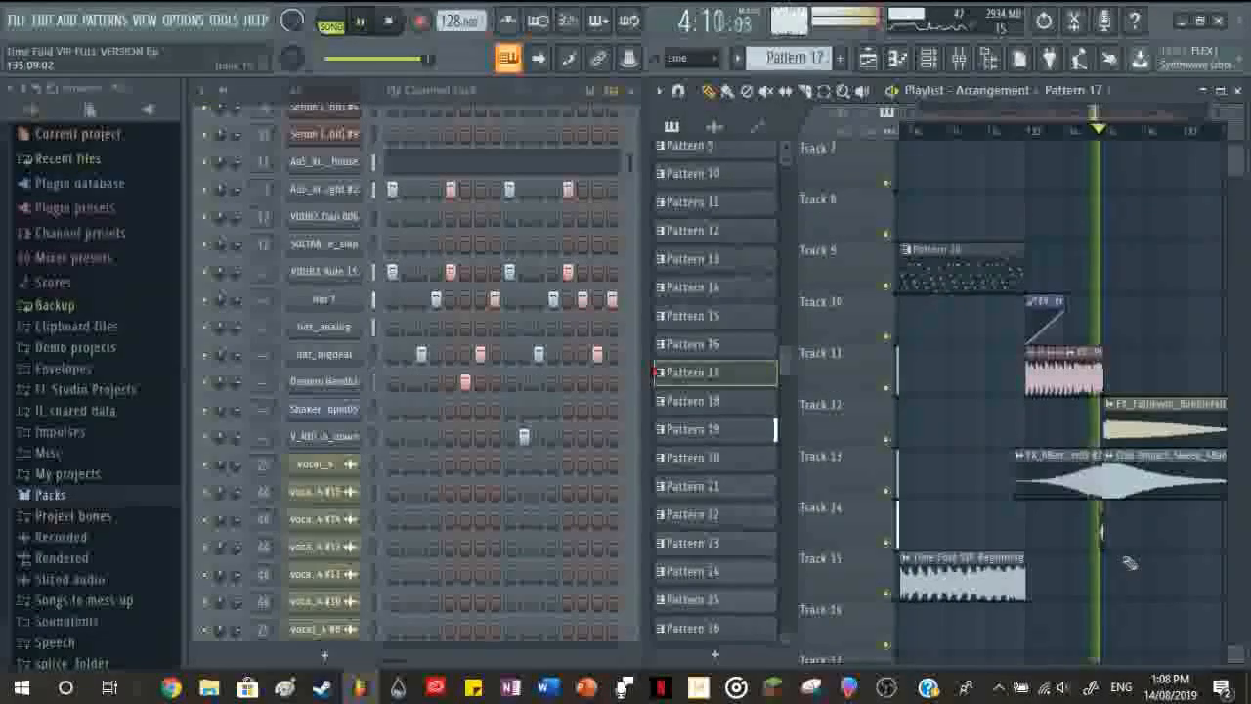
pyautogui.press('space')
pyautogui.scroll(2, 1124, 557)
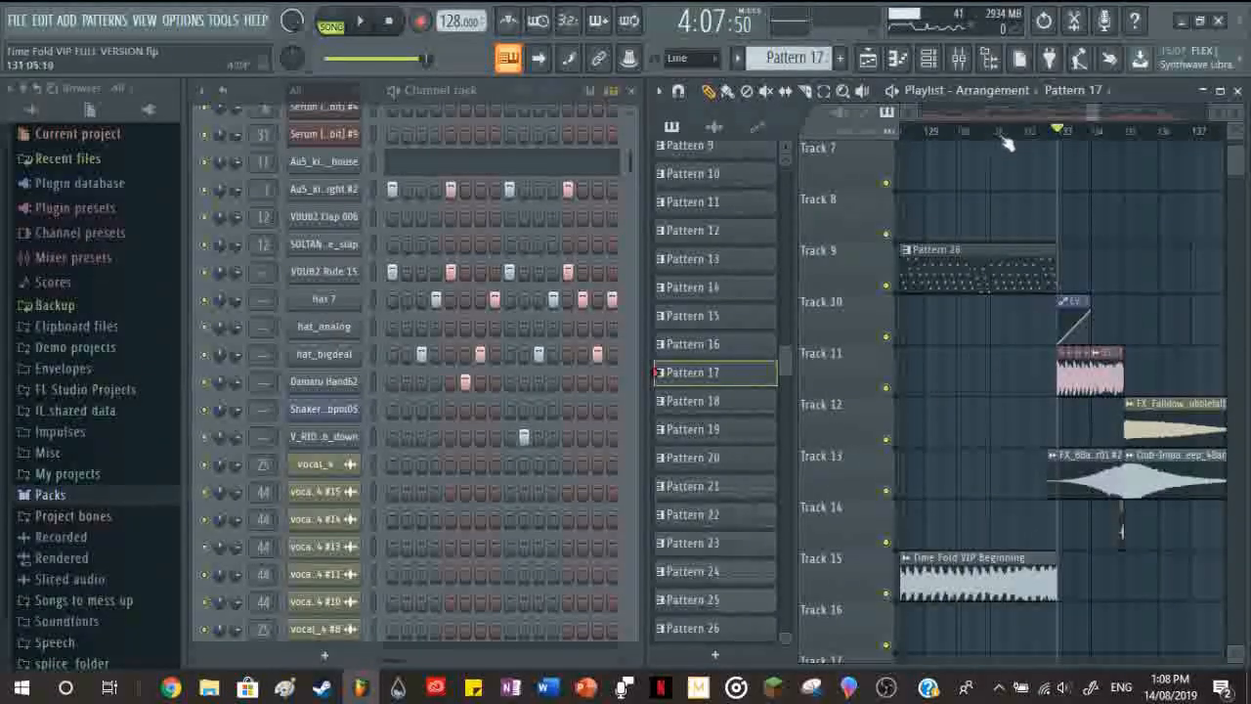
# Step: Select Pattern 19 on track 2 at bar 133 and audition its drum steps in pattern mode
pyautogui.scroll(4, 1017, 293)
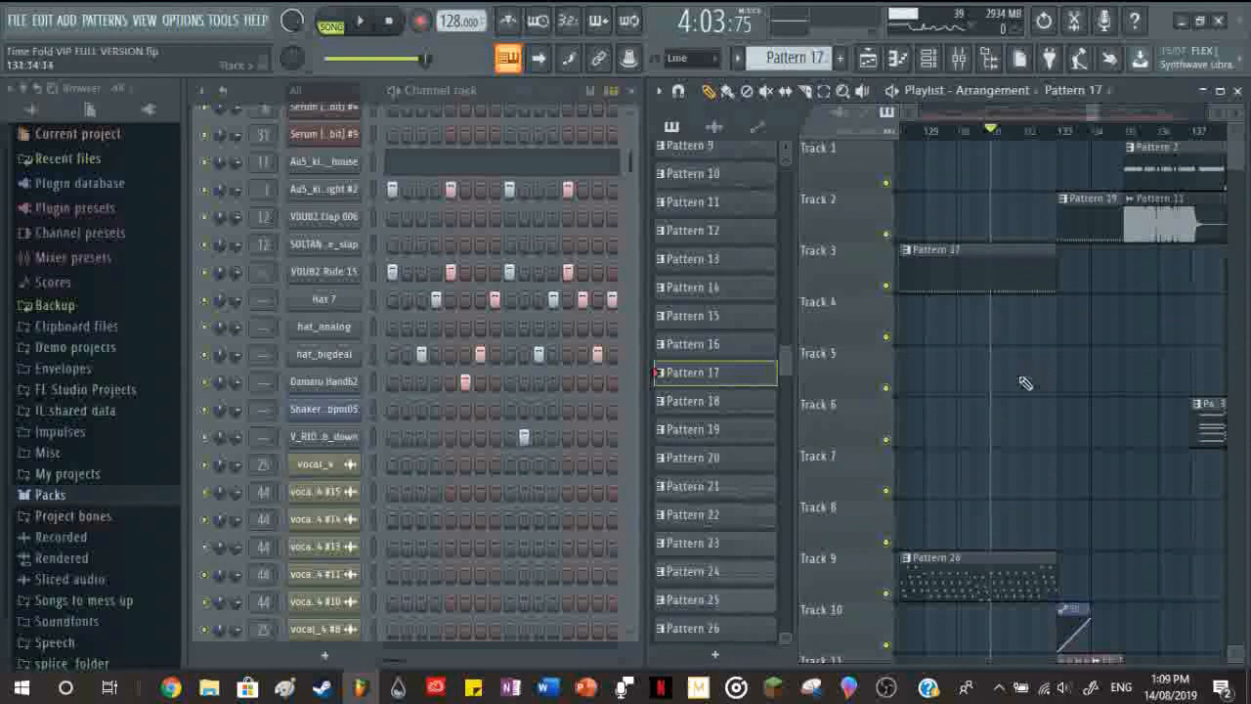
pyautogui.scroll(2, 1021, 361)
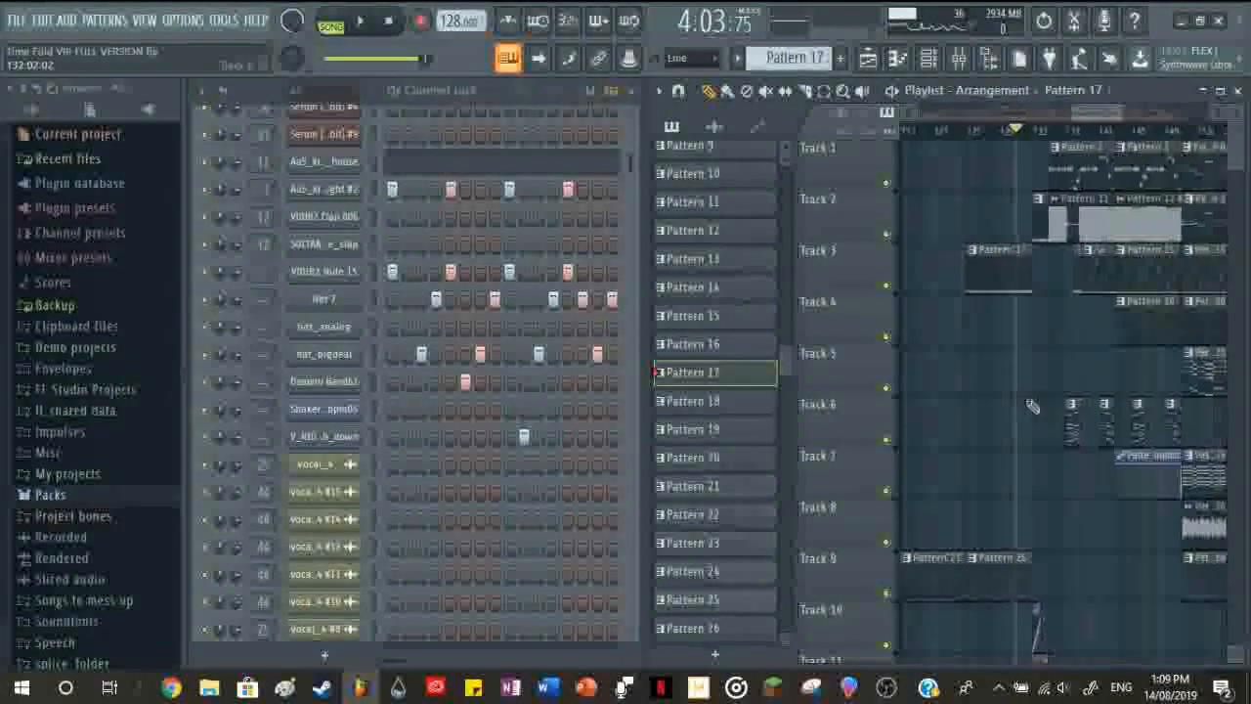
pyautogui.click(1084, 132)
pyautogui.click(1085, 199)
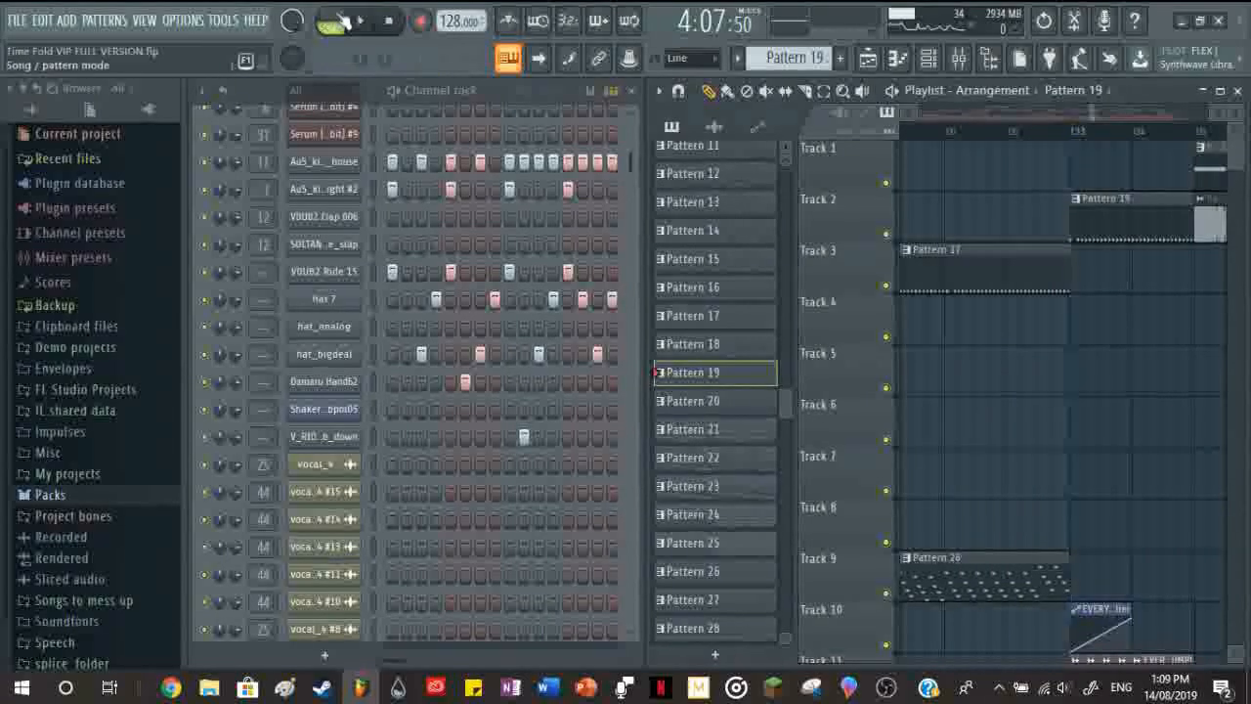
pyautogui.scroll(-2, 1167, 378)
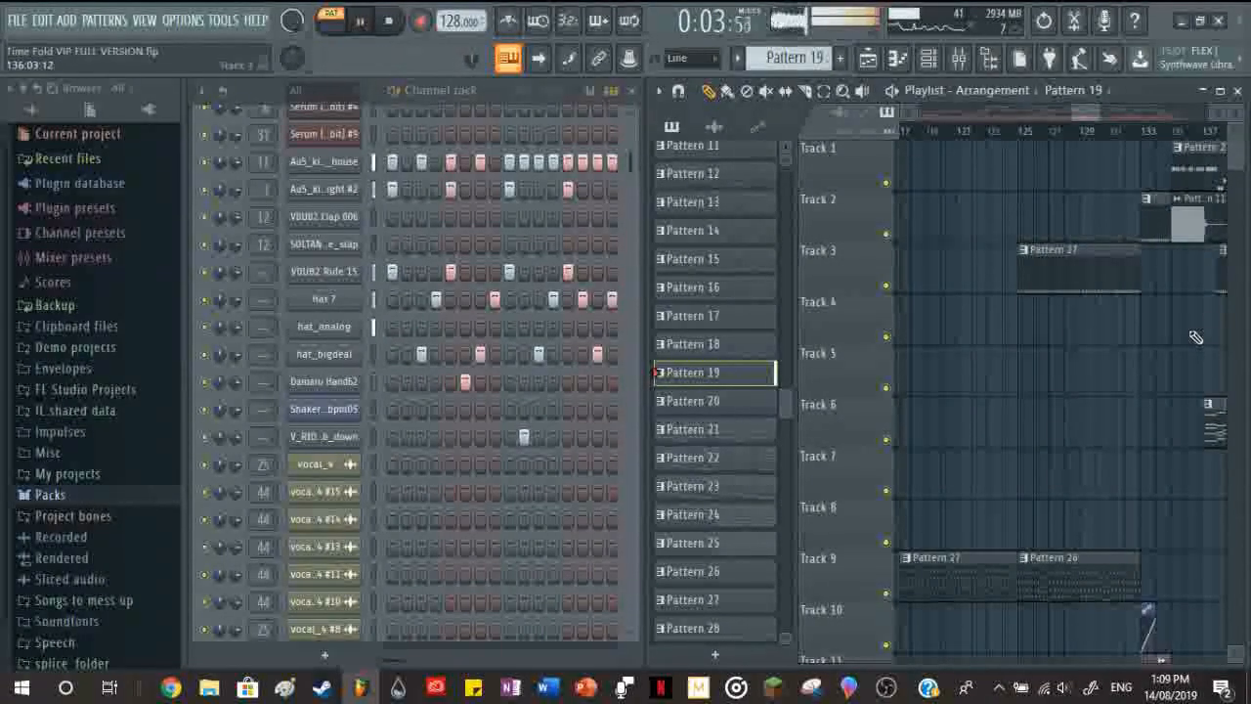
pyautogui.scroll(-1, 1194, 337)
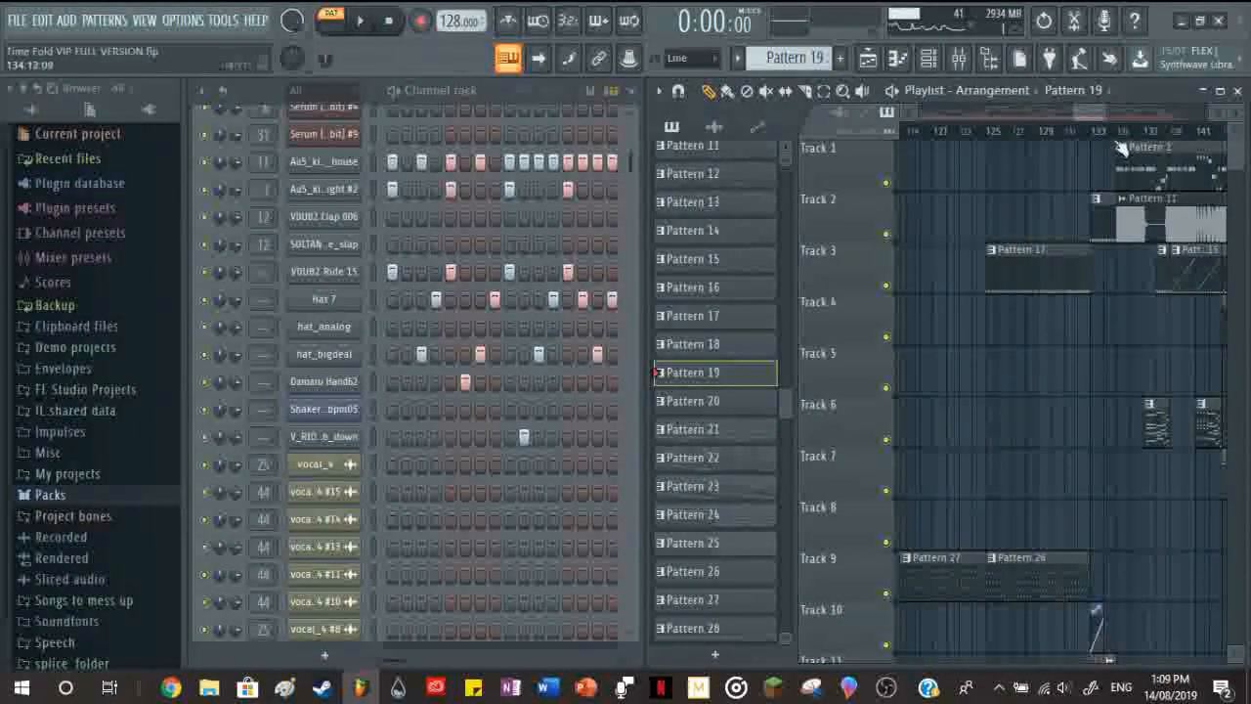
# Step: Play the song from bar 135, check the falldown and impact effects on tracks 12 and 13, and stop
pyautogui.scroll(3, 1108, 238)
pyautogui.scroll(-5, 1102, 352)
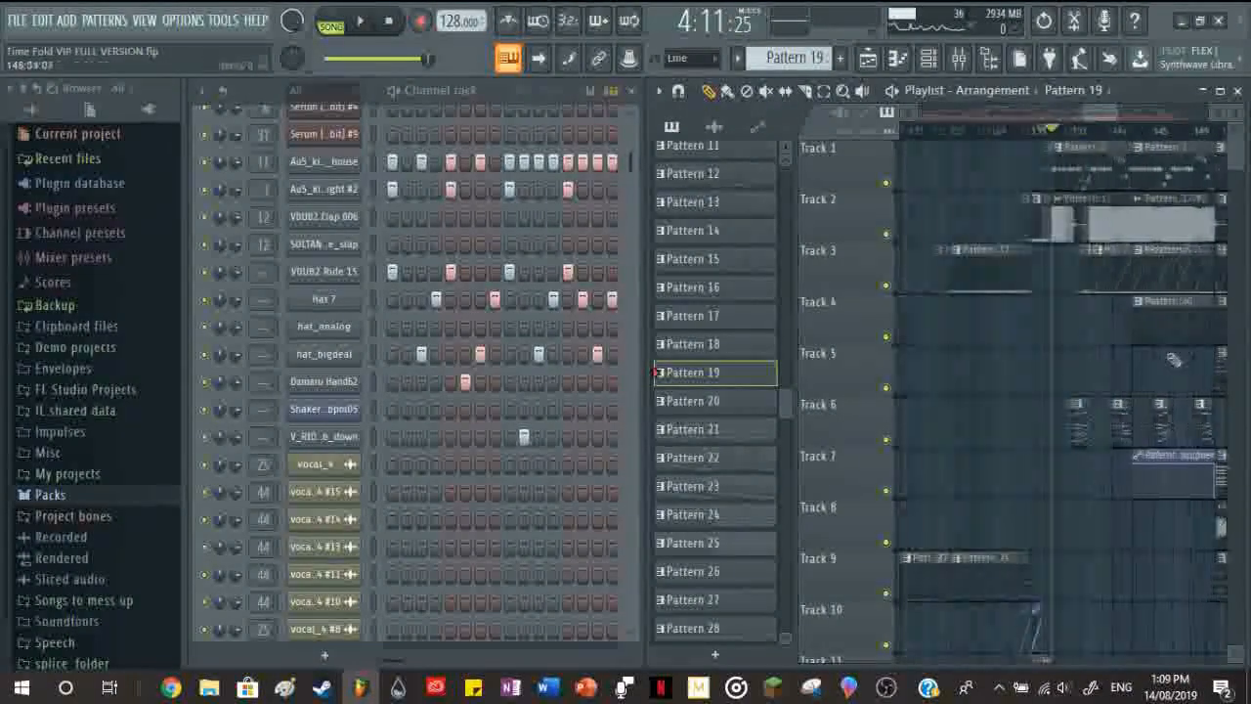
pyautogui.scroll(2, 1095, 420)
pyautogui.scroll(-3, 1002, 434)
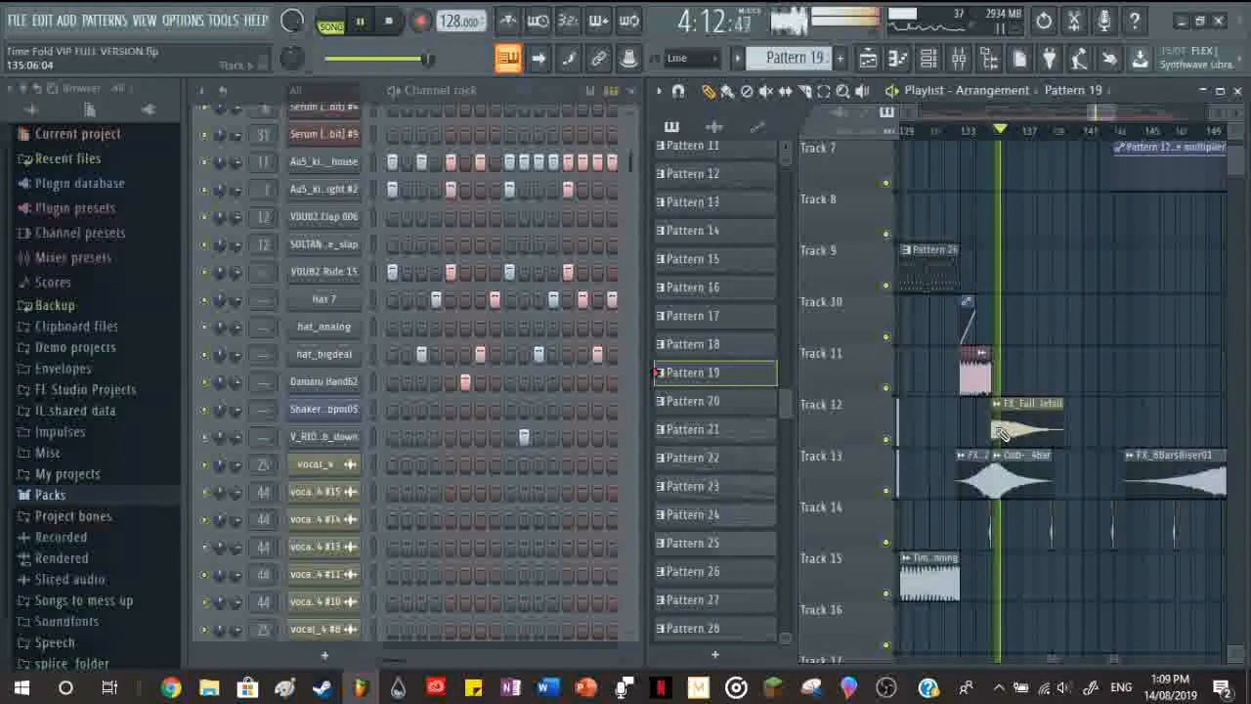
pyautogui.scroll(5, 1002, 434)
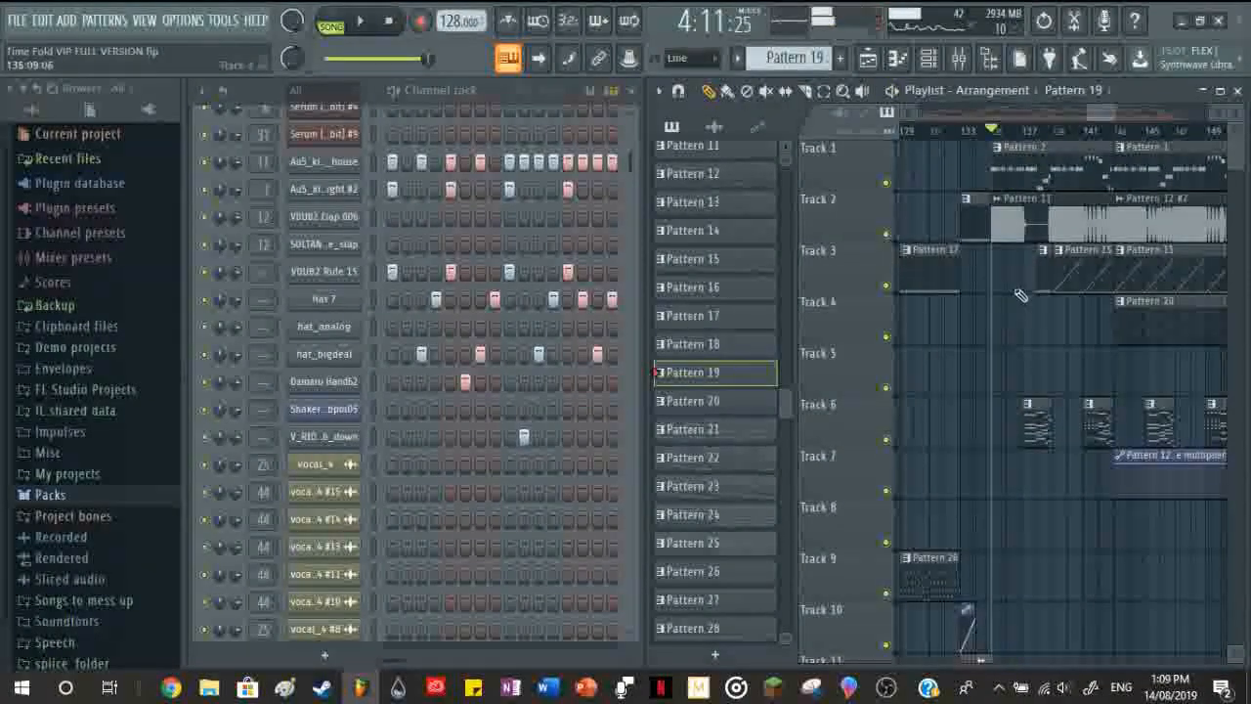
# Step: Replace the rendered Pattern 11 audio clip at bar 135 on track 2 with the Pattern 11 note clip and audition it
pyautogui.scroll(-8, 997, 419)
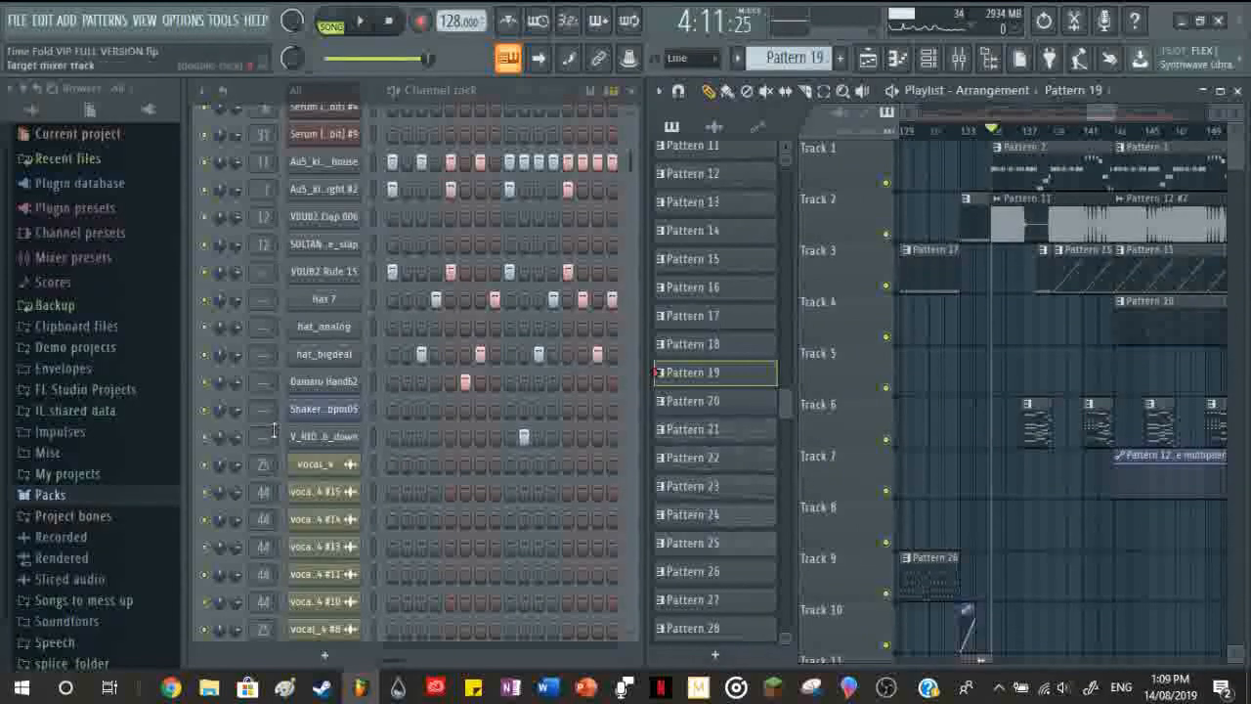
pyautogui.scroll(5, 733, 333)
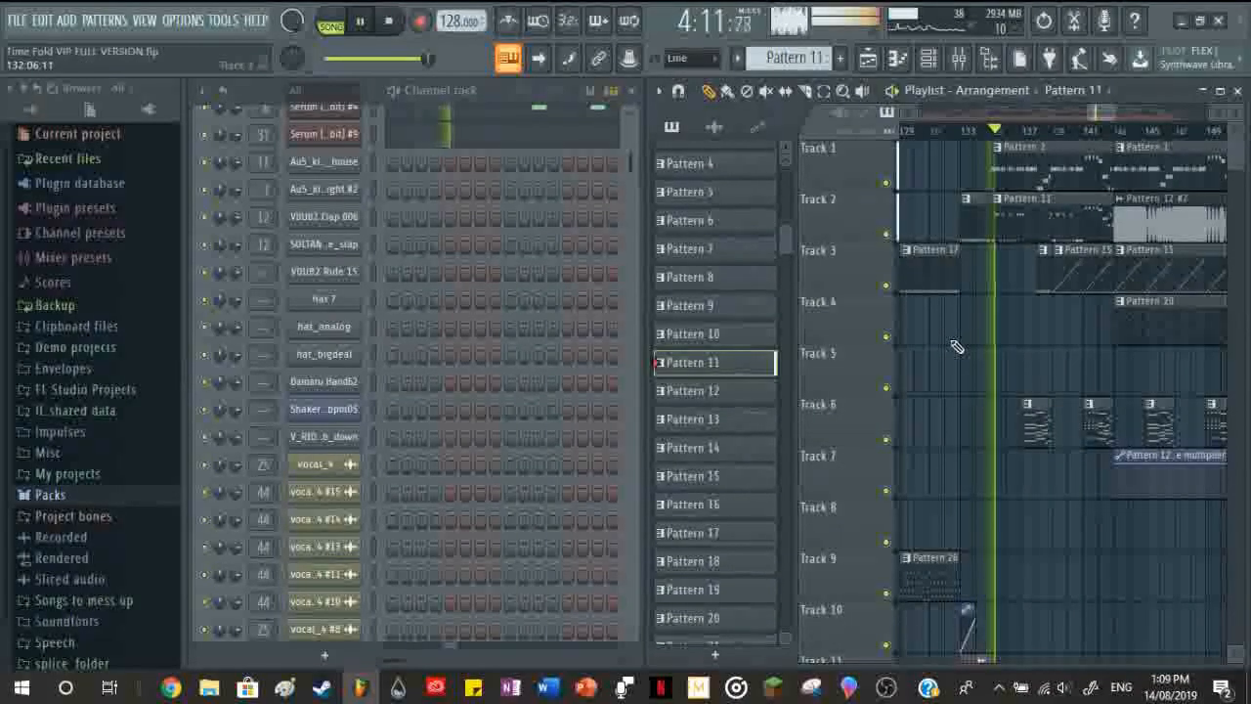
pyautogui.scroll(5, 596, 443)
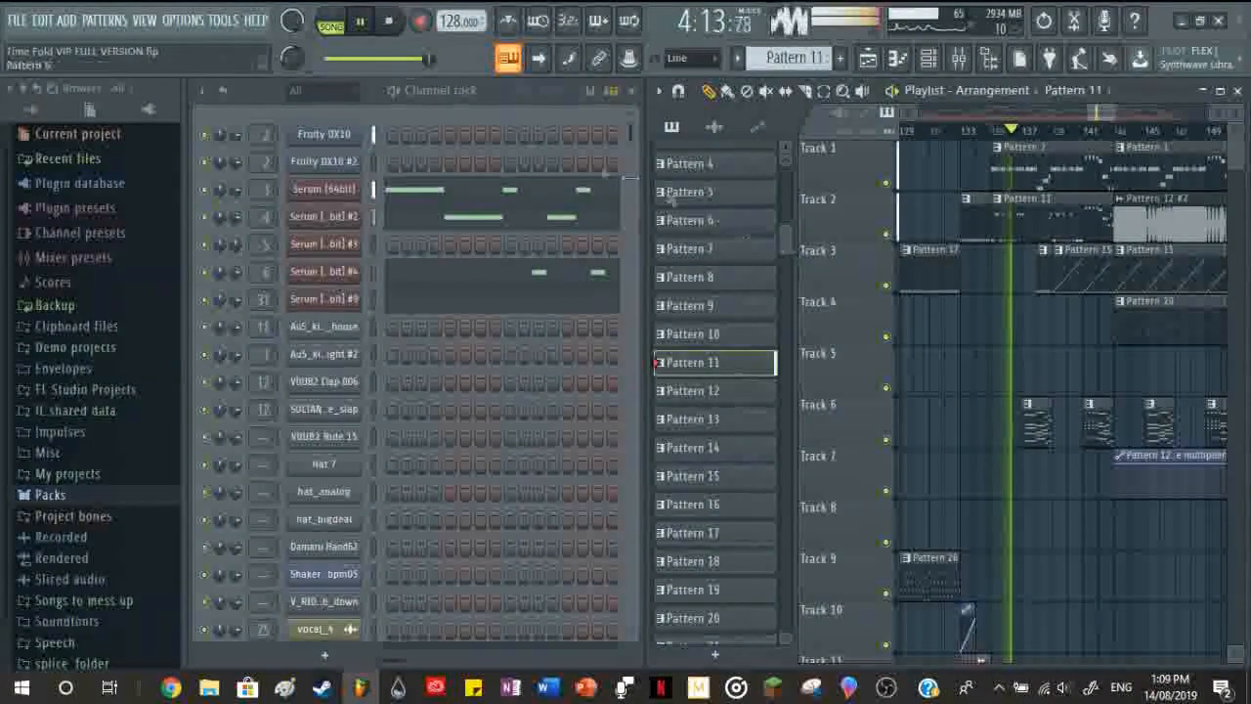
pyautogui.press('space')
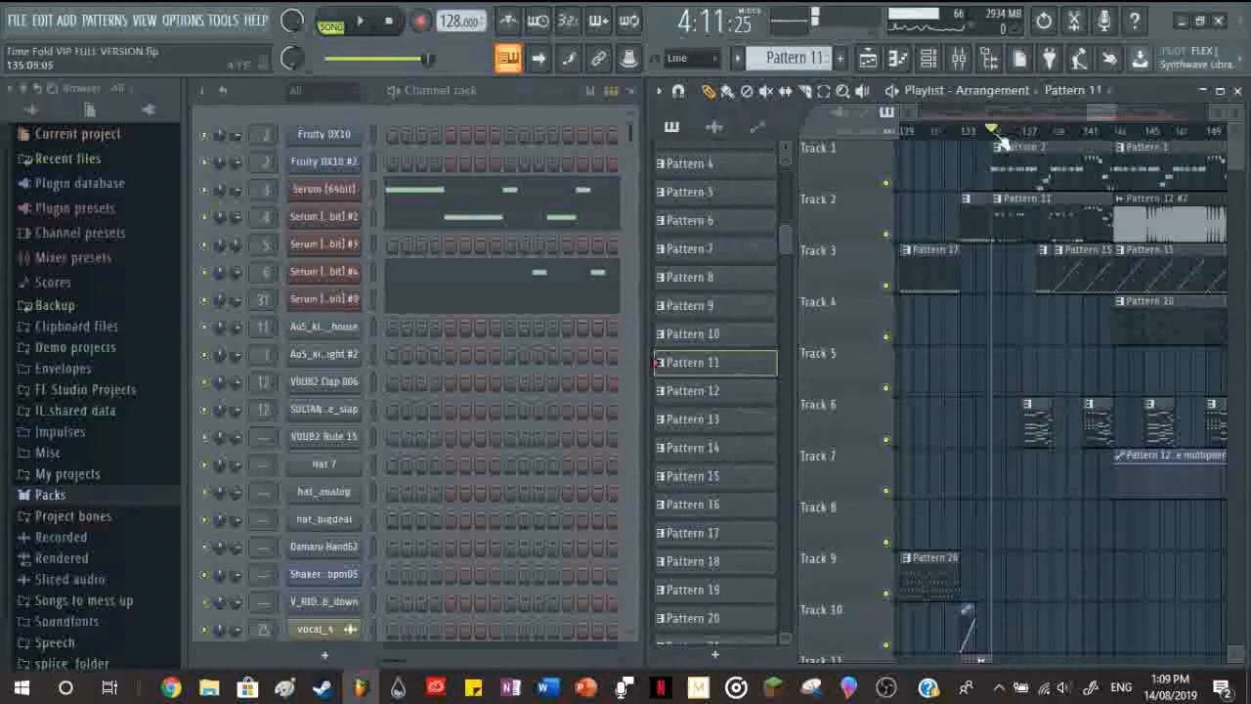
# Step: Inspect the automation clips around bar 135, including Master pitch on track 29, and the effect clips on tracks 12 and 13
pyautogui.scroll(-2, 997, 293)
pyautogui.scroll(-20, 997, 294)
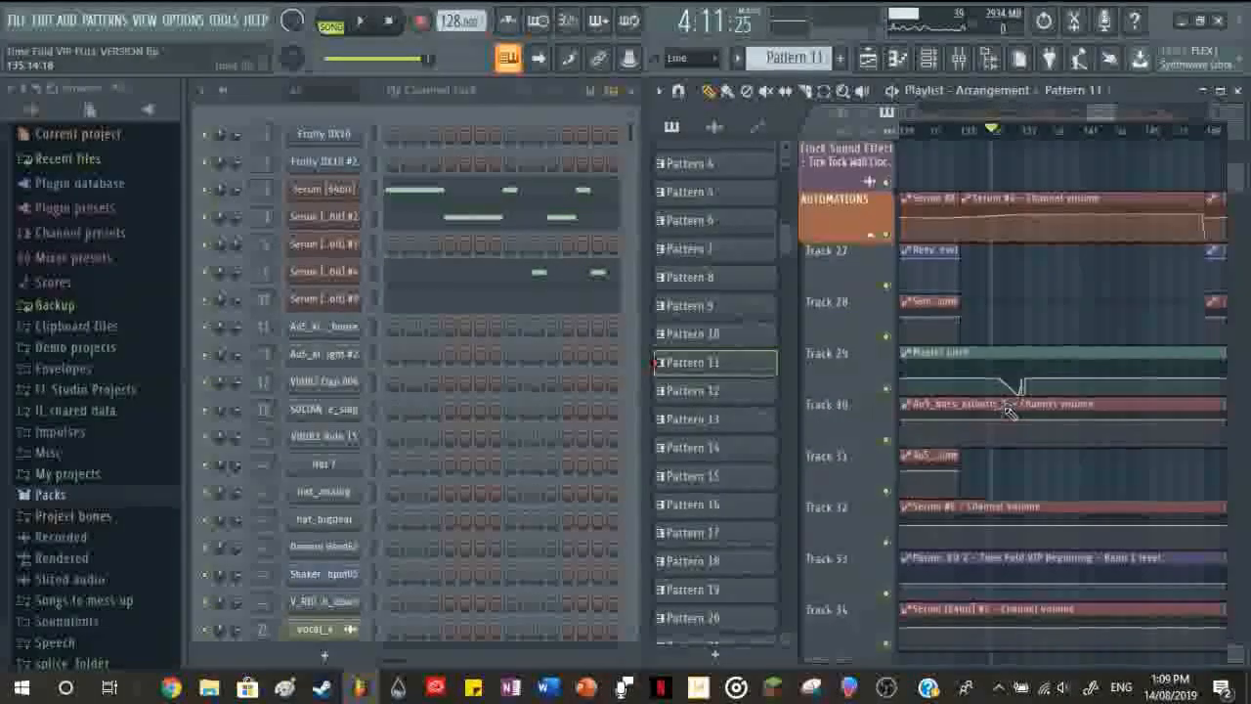
pyautogui.scroll(20, 997, 411)
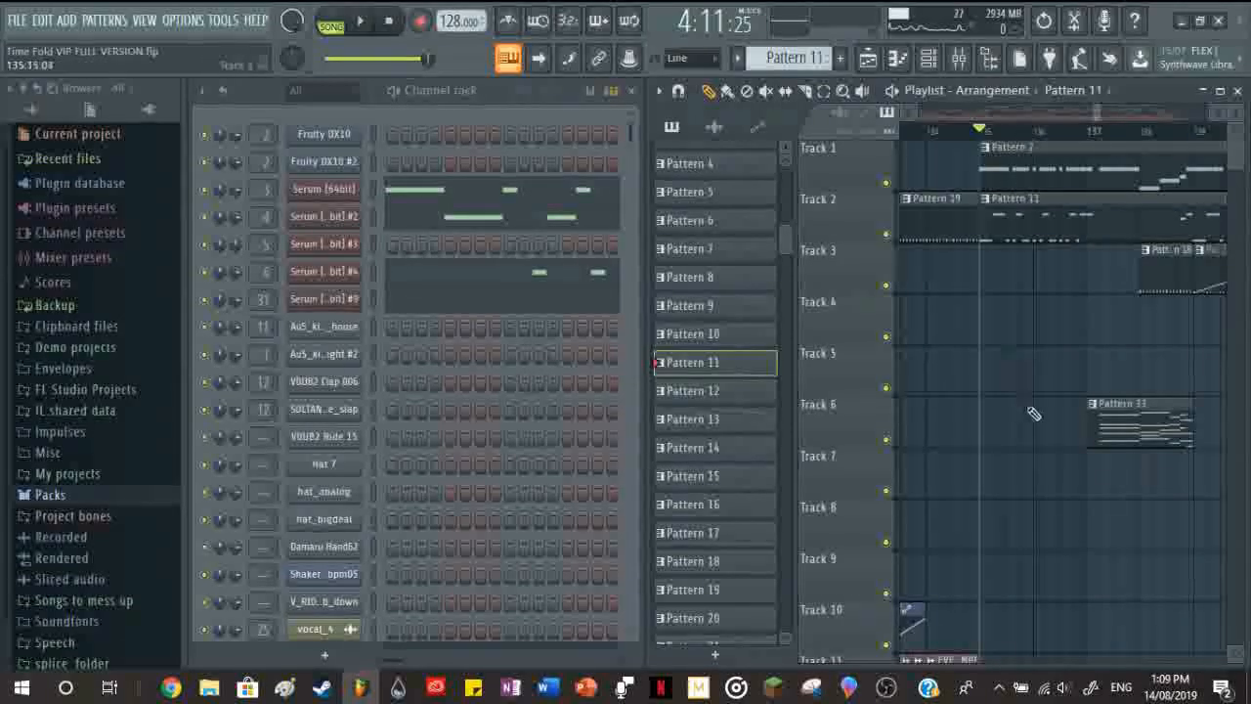
pyautogui.scroll(-5, 1034, 413)
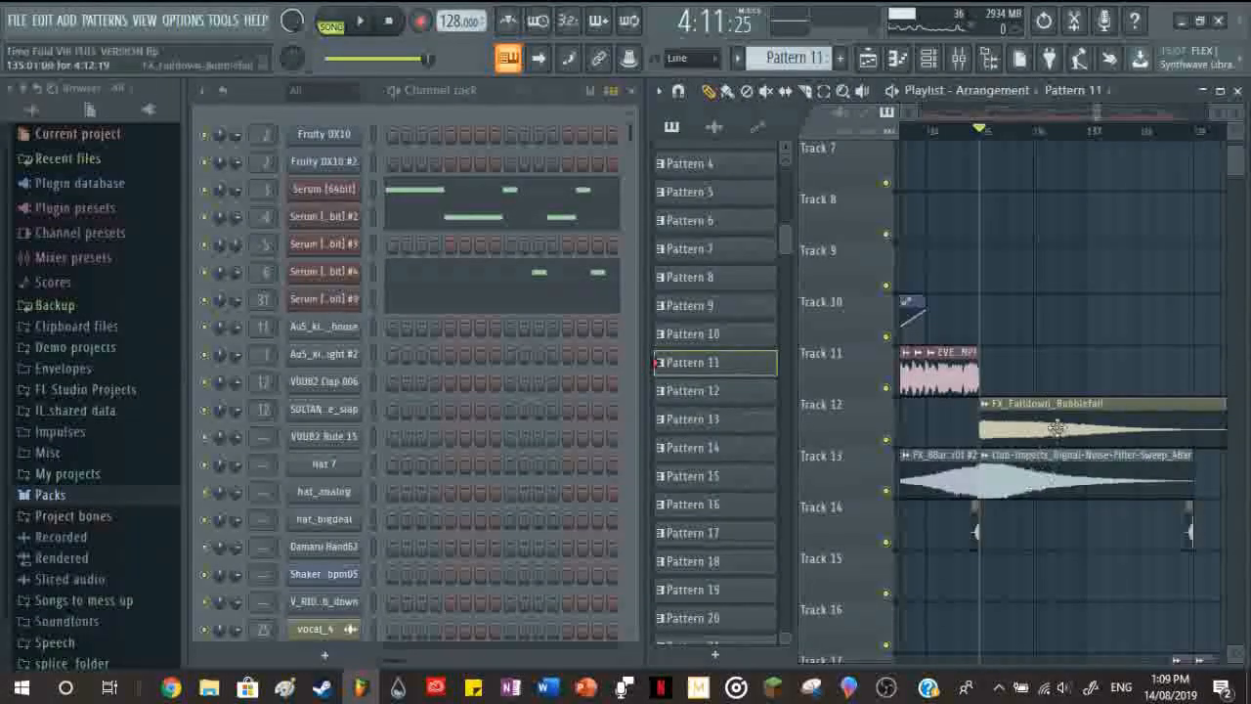
# Step: Play the arrangement in song mode from about bar 135
pyautogui.scroll(5, 1056, 427)
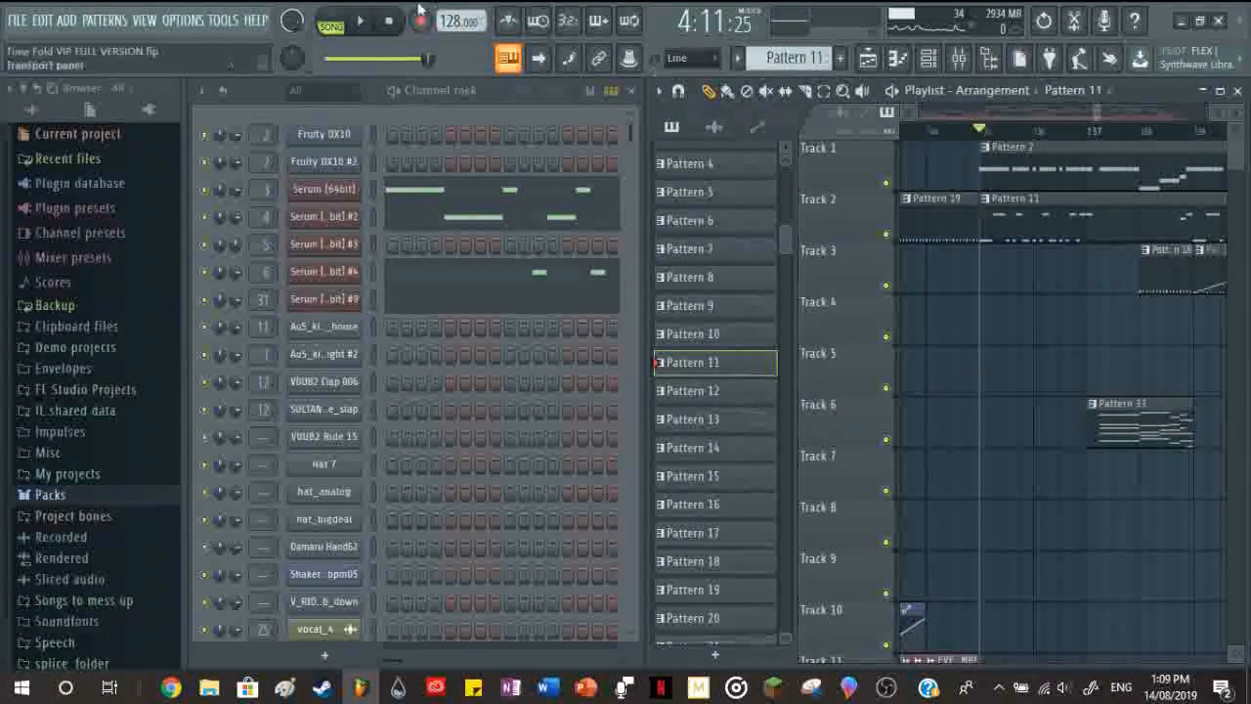
pyautogui.click(331, 20)
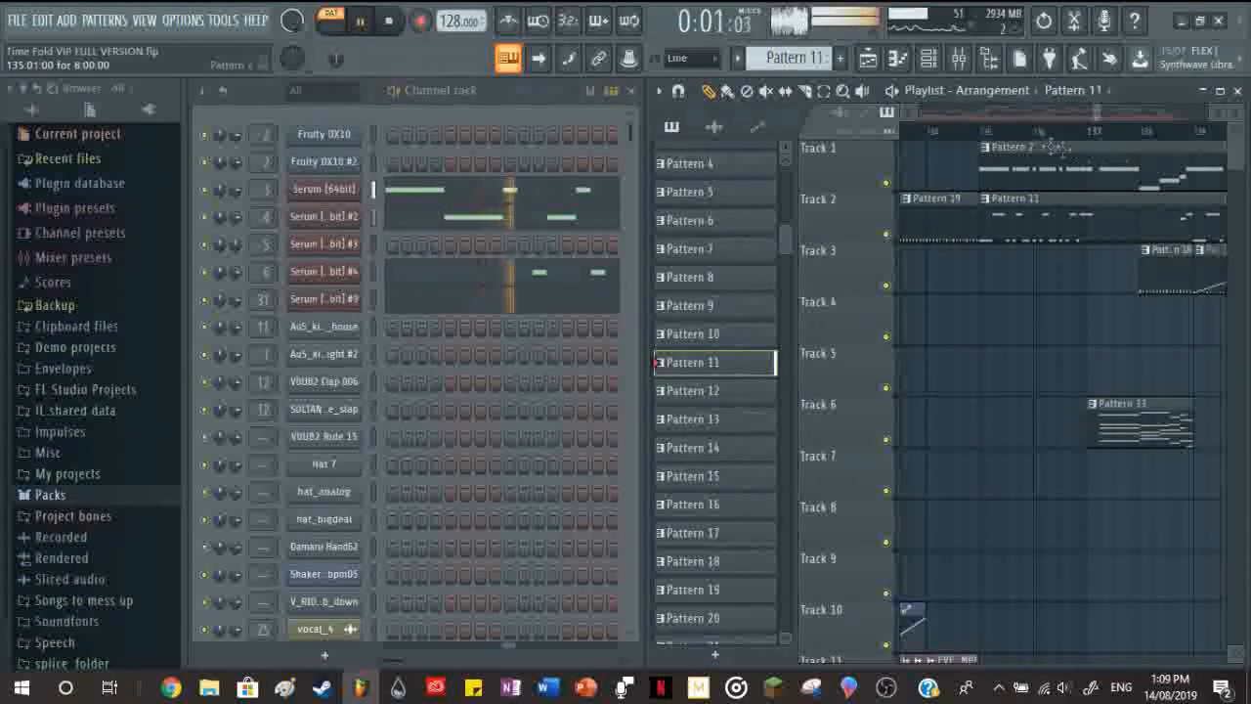
pyautogui.click(1036, 131)
pyautogui.press('space')
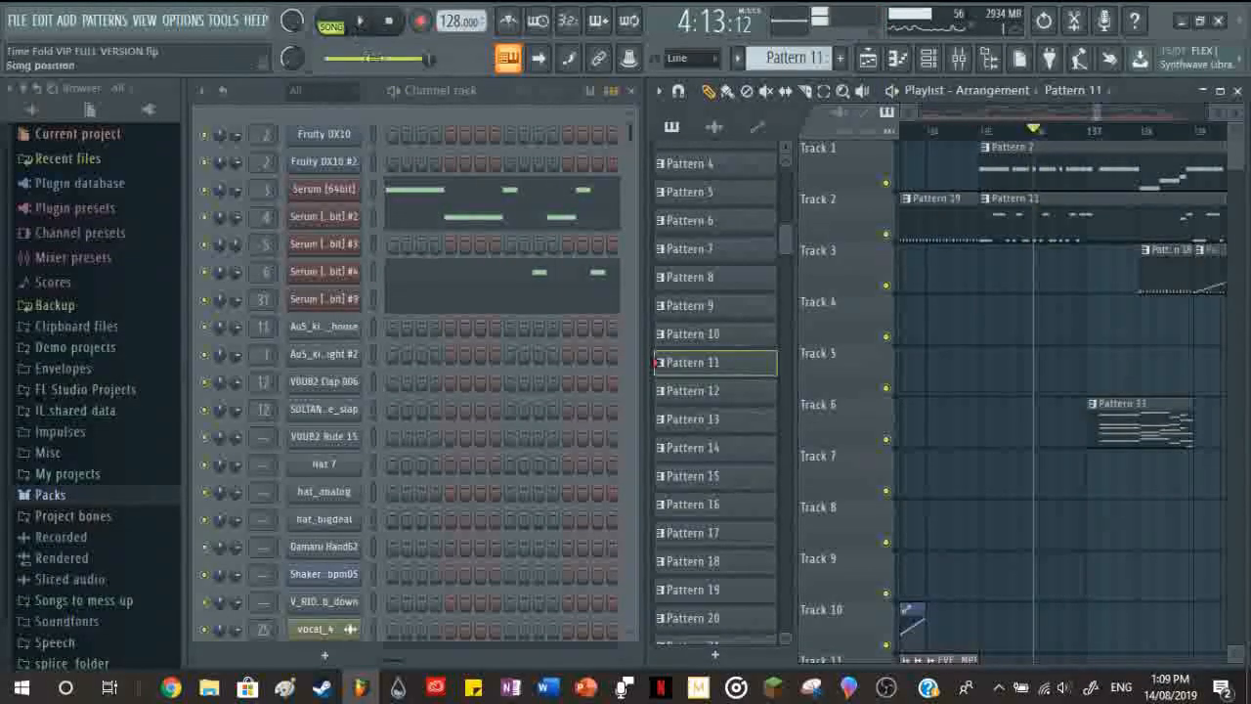
pyautogui.press('space')
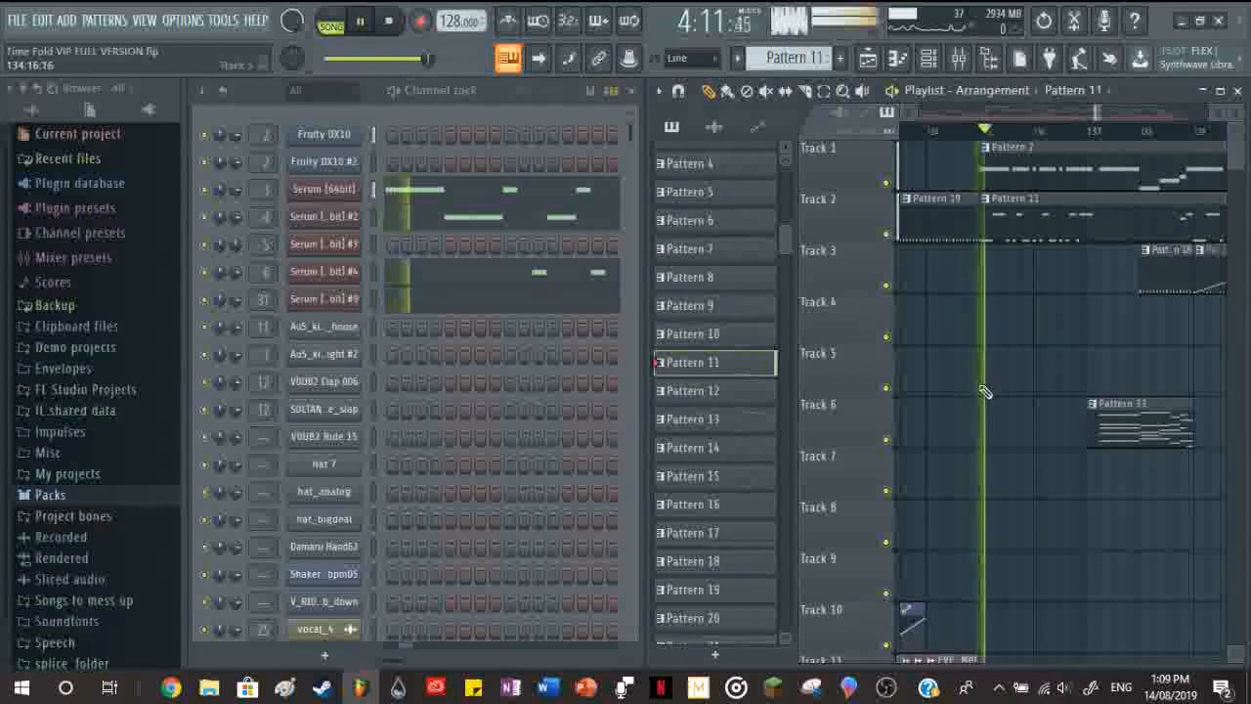
# Step: Replay the same section while examining the Master pitch automation clip on Track 29
pyautogui.scroll(-10, 909, 355)
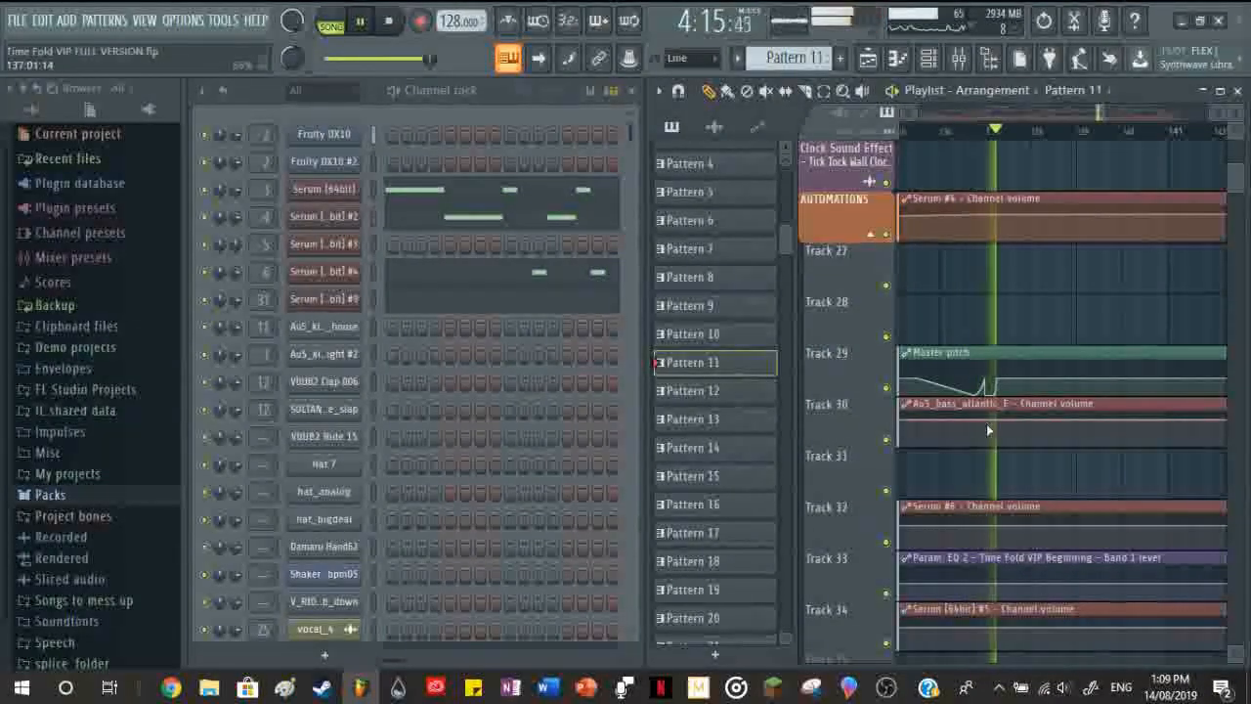
pyautogui.press('space')
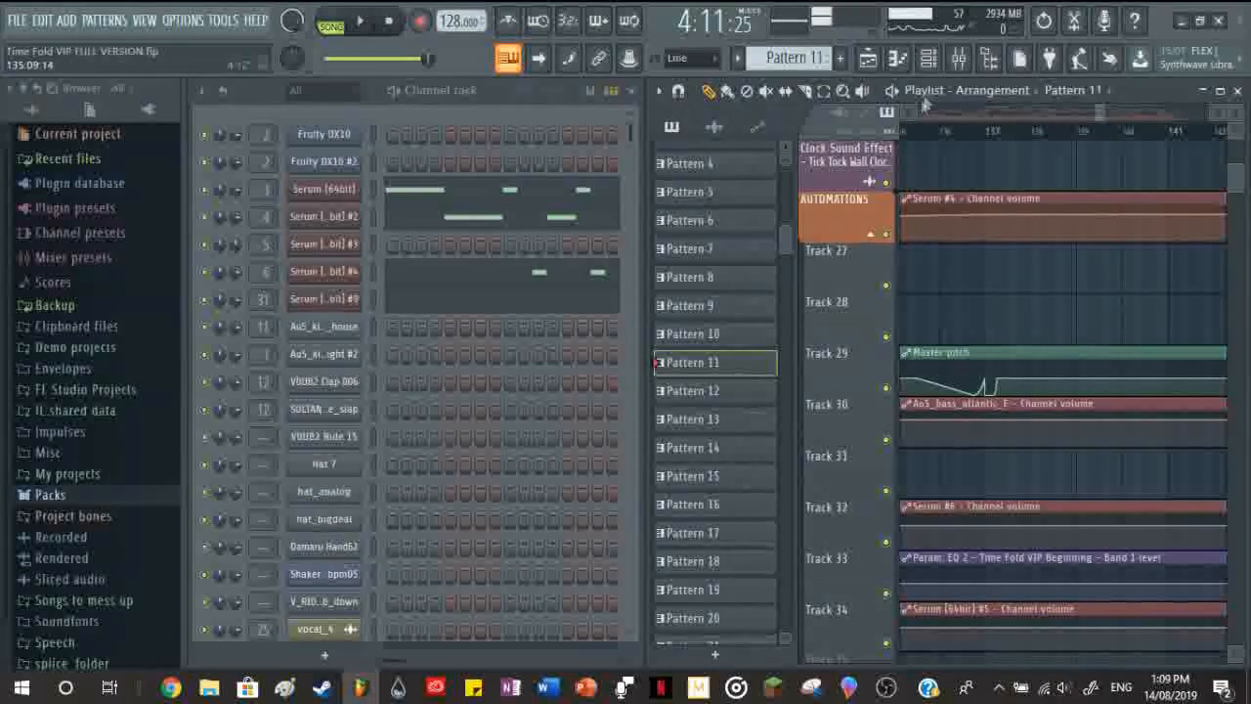
pyautogui.scroll(1, 933, 118)
pyautogui.scroll(2, 972, 325)
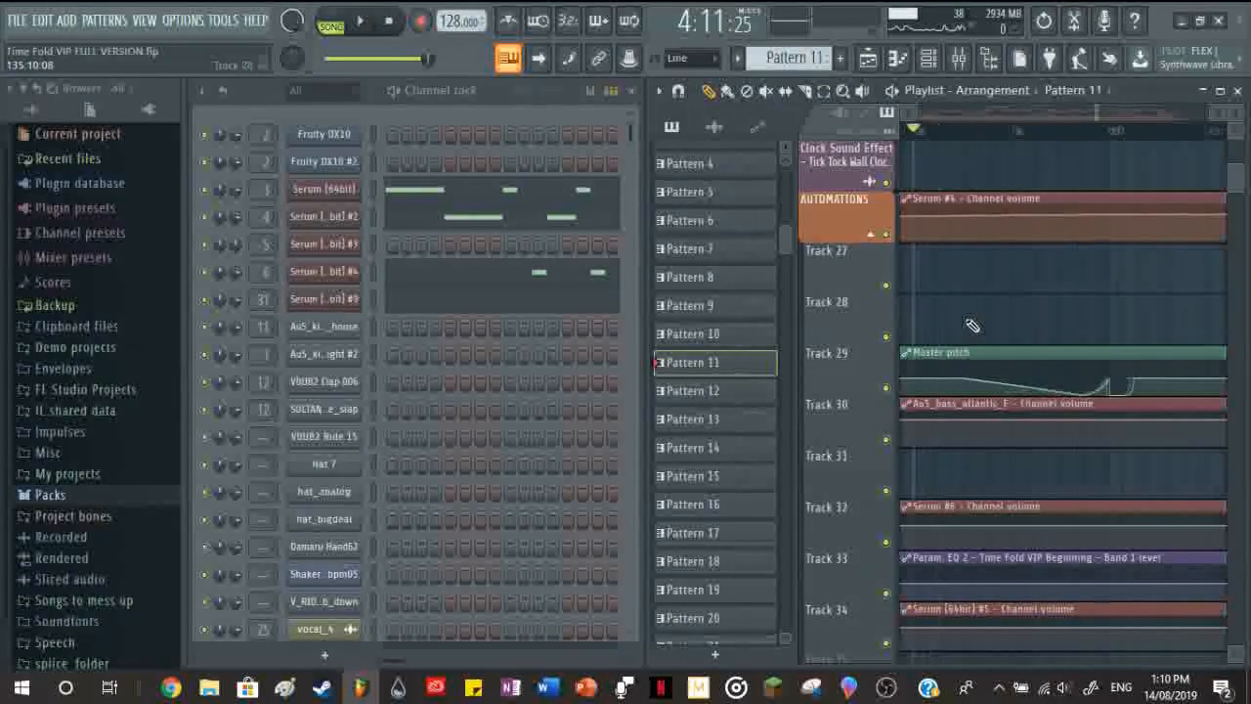
pyautogui.scroll(-2, 973, 326)
pyautogui.press('space')
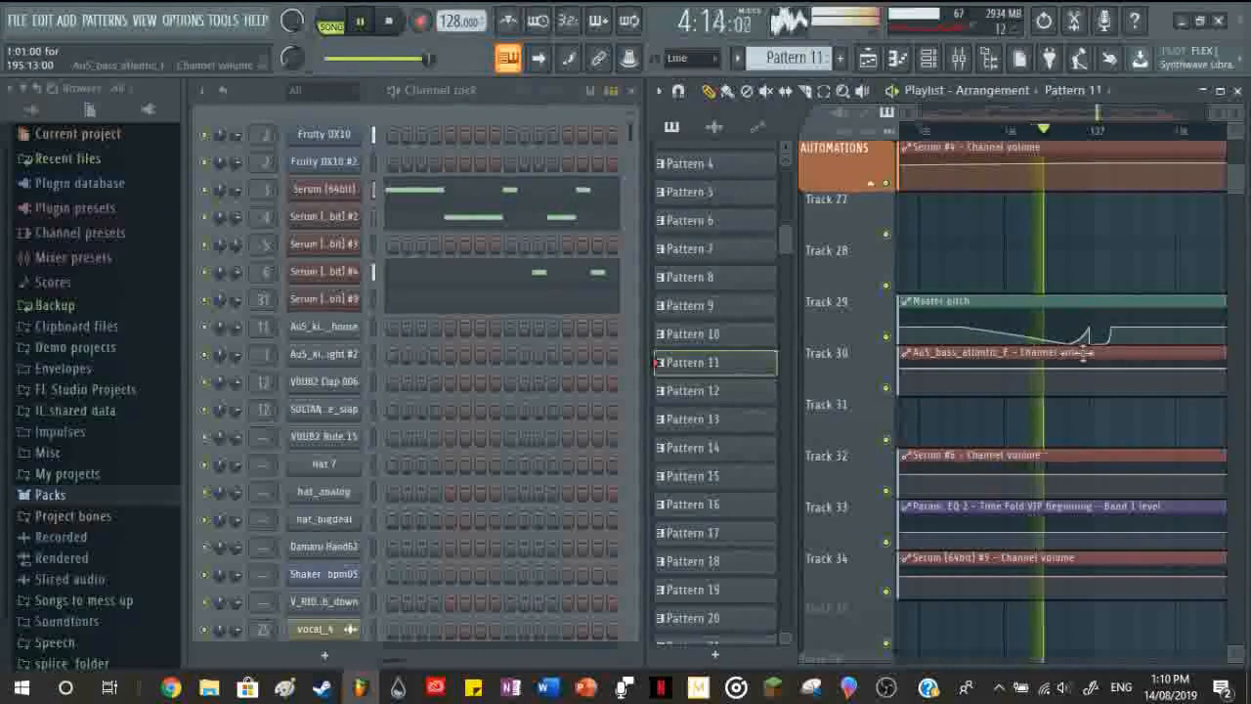
pyautogui.press('space')
# Step: Select Pattern 33 from Track 6, play it in pattern mode and open its Serum #4 notes in the piano roll
pyautogui.scroll(8, 1080, 164)
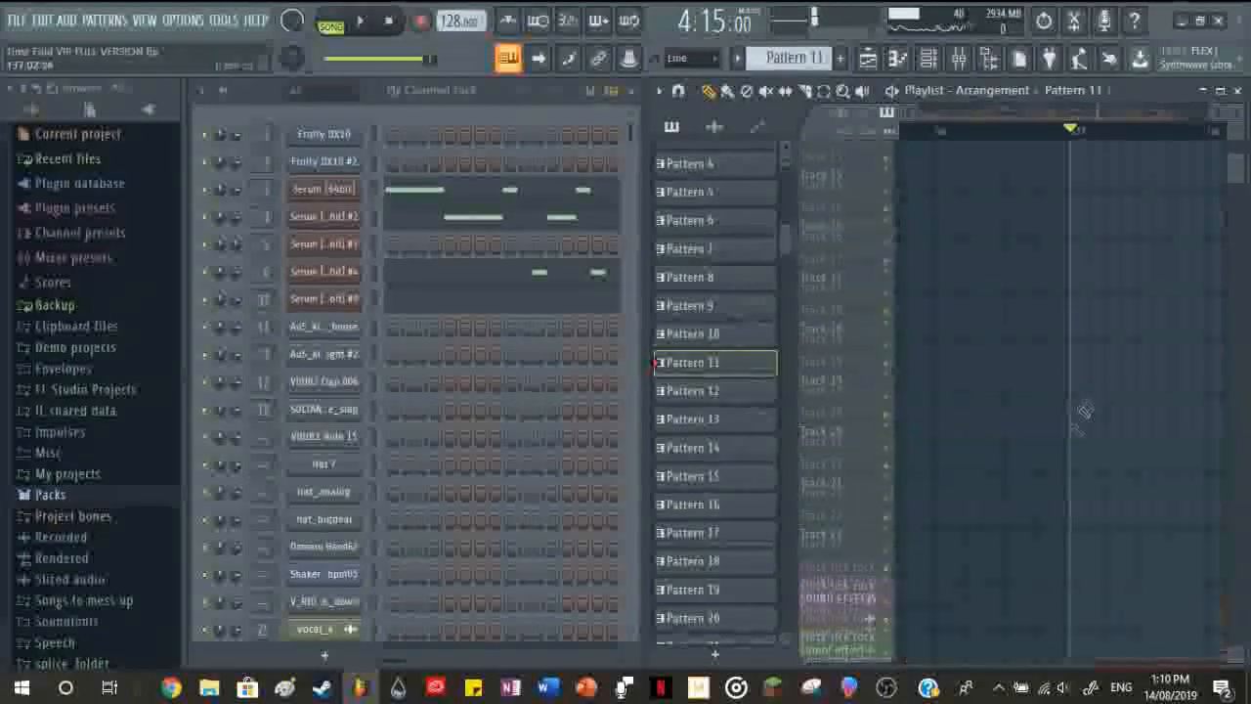
pyautogui.click(1137, 324)
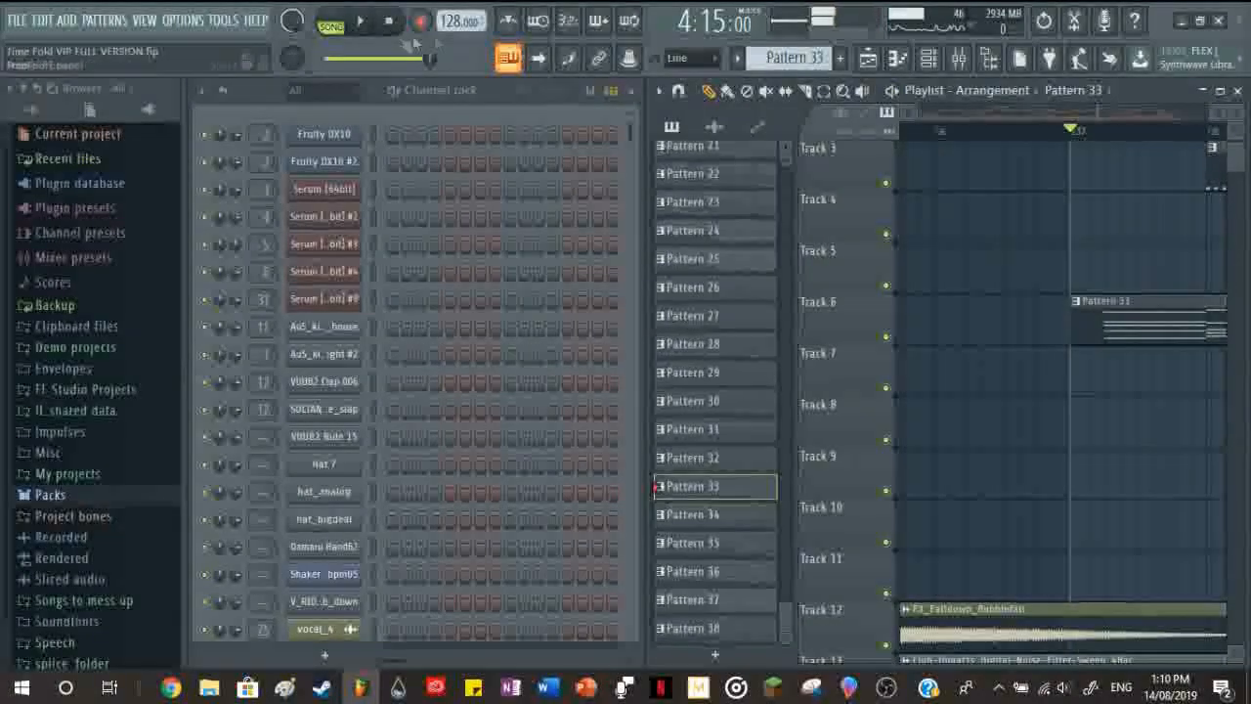
pyautogui.scroll(-2, 929, 329)
pyautogui.scroll(-10, 472, 439)
pyautogui.press('space')
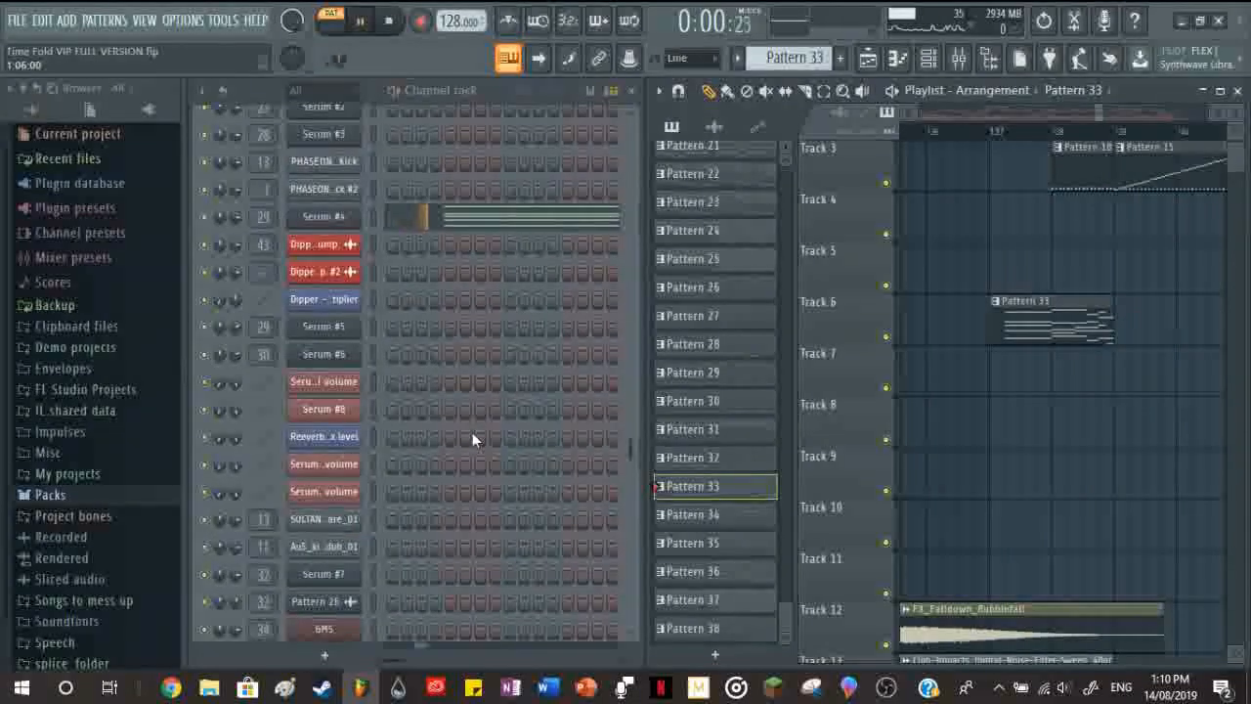
pyautogui.click(456, 223)
pyautogui.scroll(3, 499, 426)
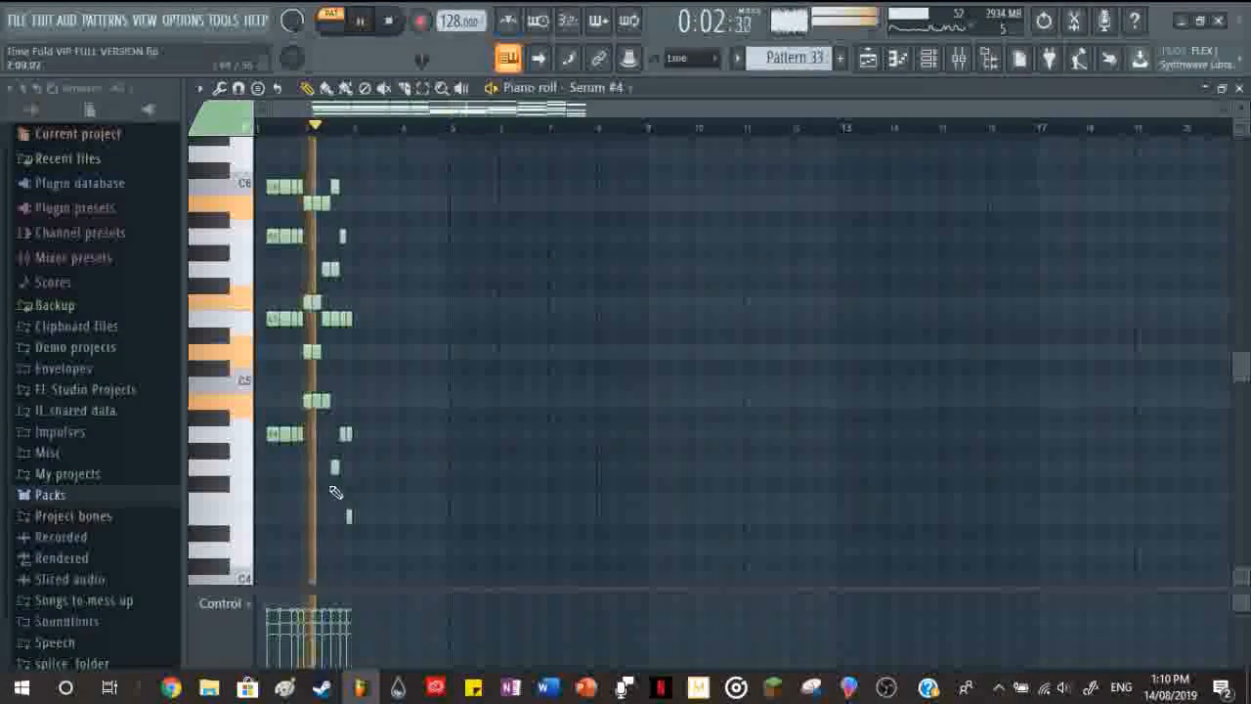
# Step: Enlarge the control lane beneath the Serum #4 notes, zoom in on the chords and stop playback
pyautogui.moveTo(427, 592); pyautogui.dragTo(438, 428)
pyautogui.scroll(6, 424, 372)
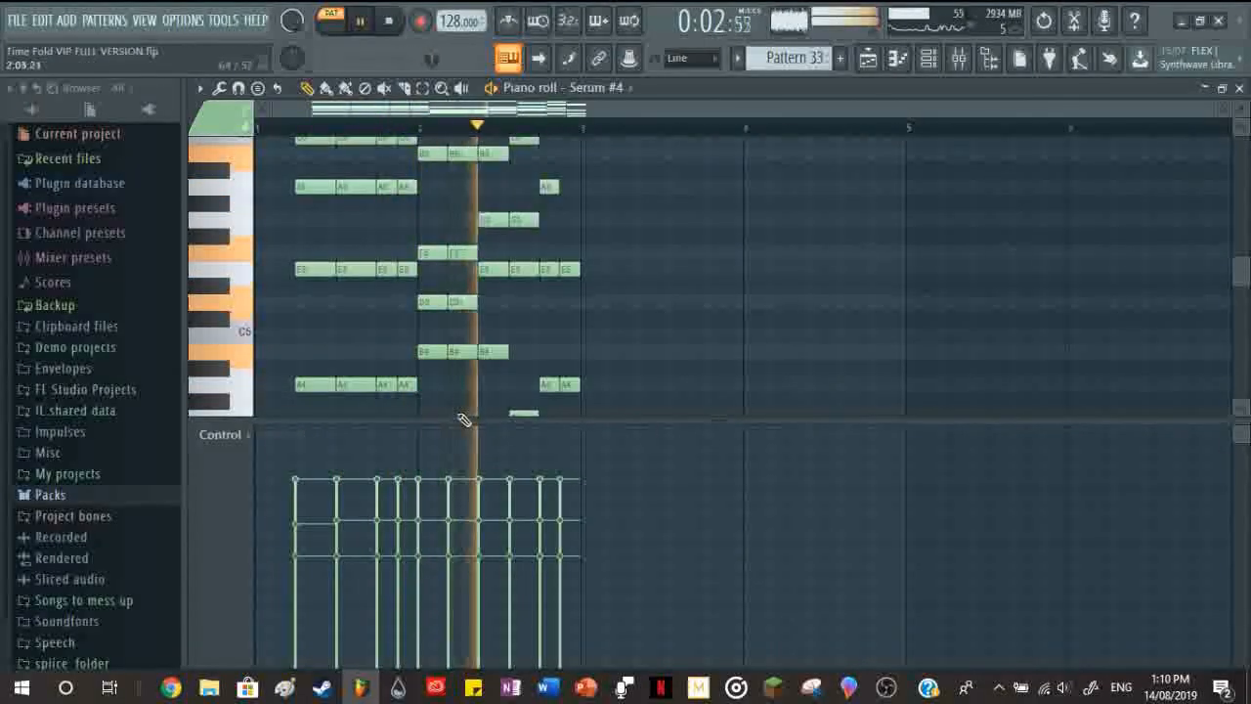
pyautogui.moveTo(455, 419); pyautogui.dragTo(456, 487)
pyautogui.press('space')
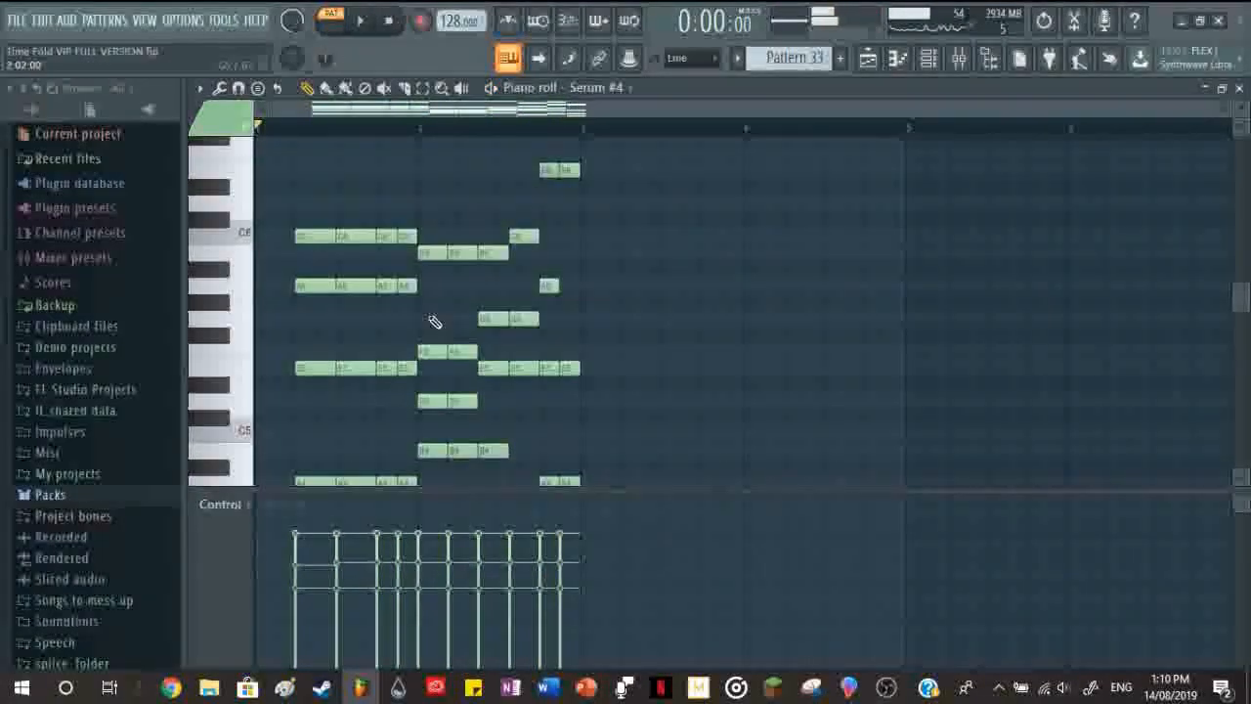
# Step: Examine how the Serum #4 chord notes of Pattern 33 are stacked across the octaves
pyautogui.scroll(2, 448, 347)
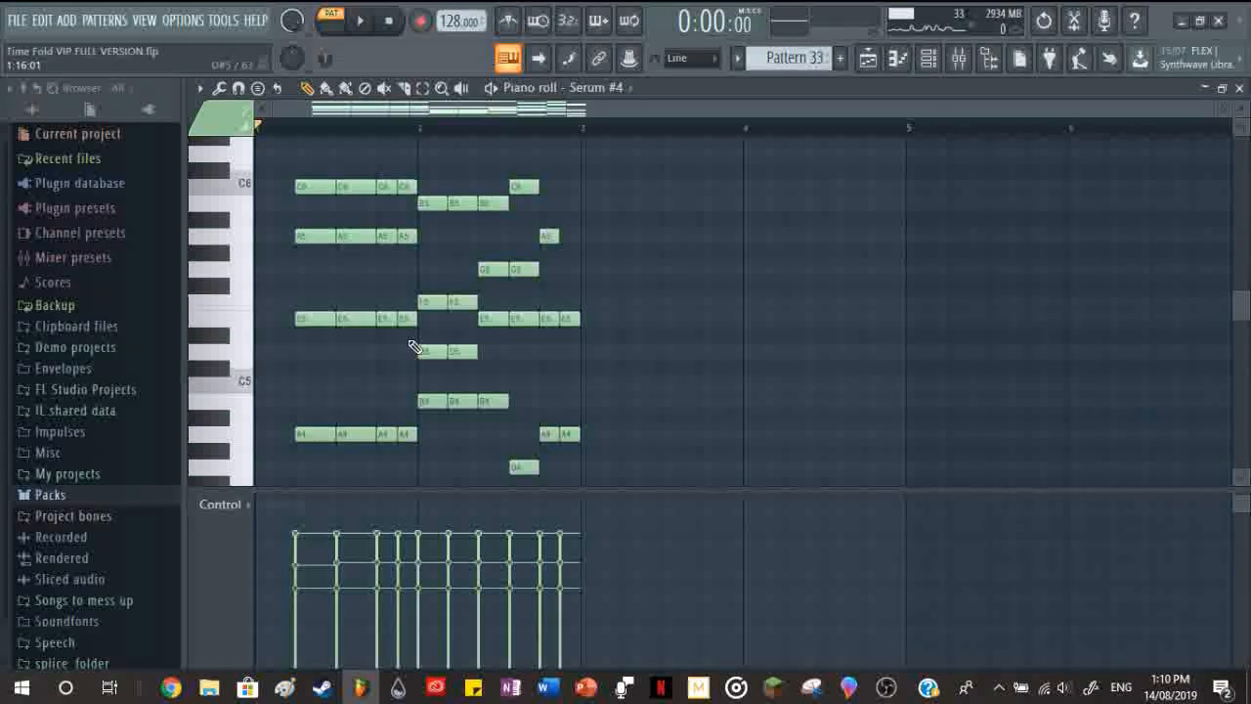
pyautogui.scroll(4, 322, 442)
pyautogui.scroll(-2, 318, 447)
pyautogui.scroll(2, 321, 445)
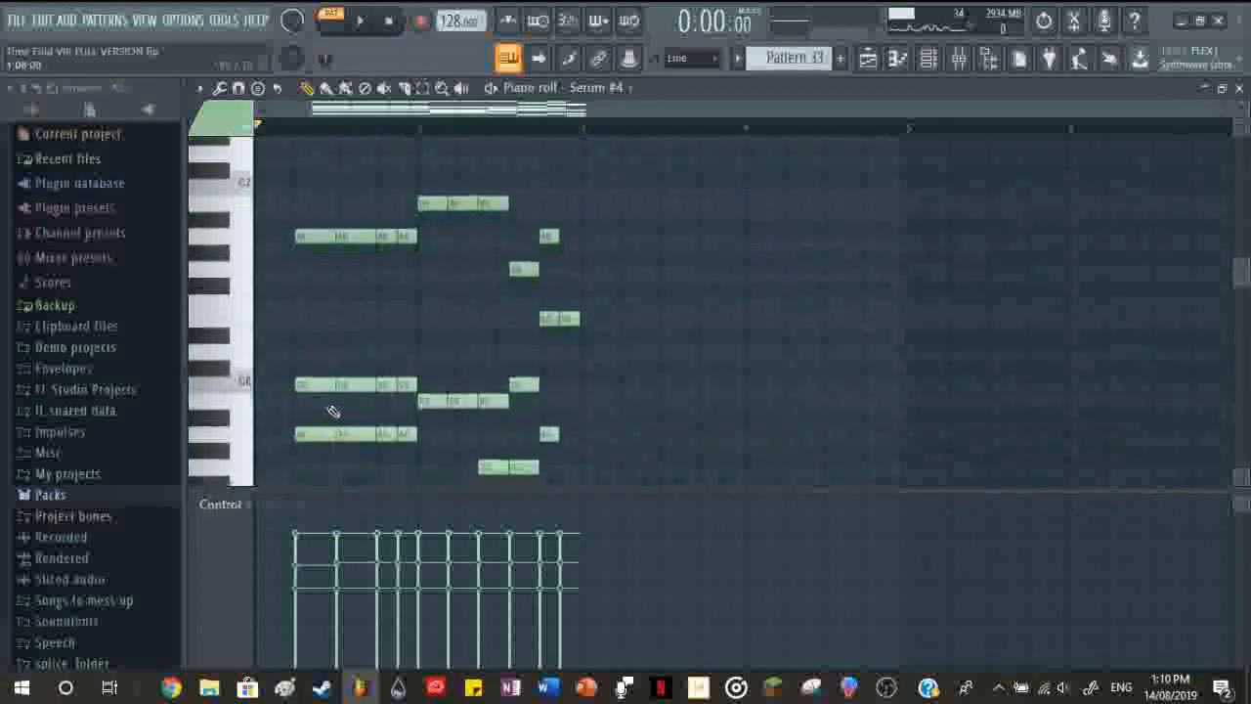
pyautogui.scroll(-3, 327, 293)
pyautogui.scroll(-2, 326, 250)
pyautogui.scroll(2, 283, 410)
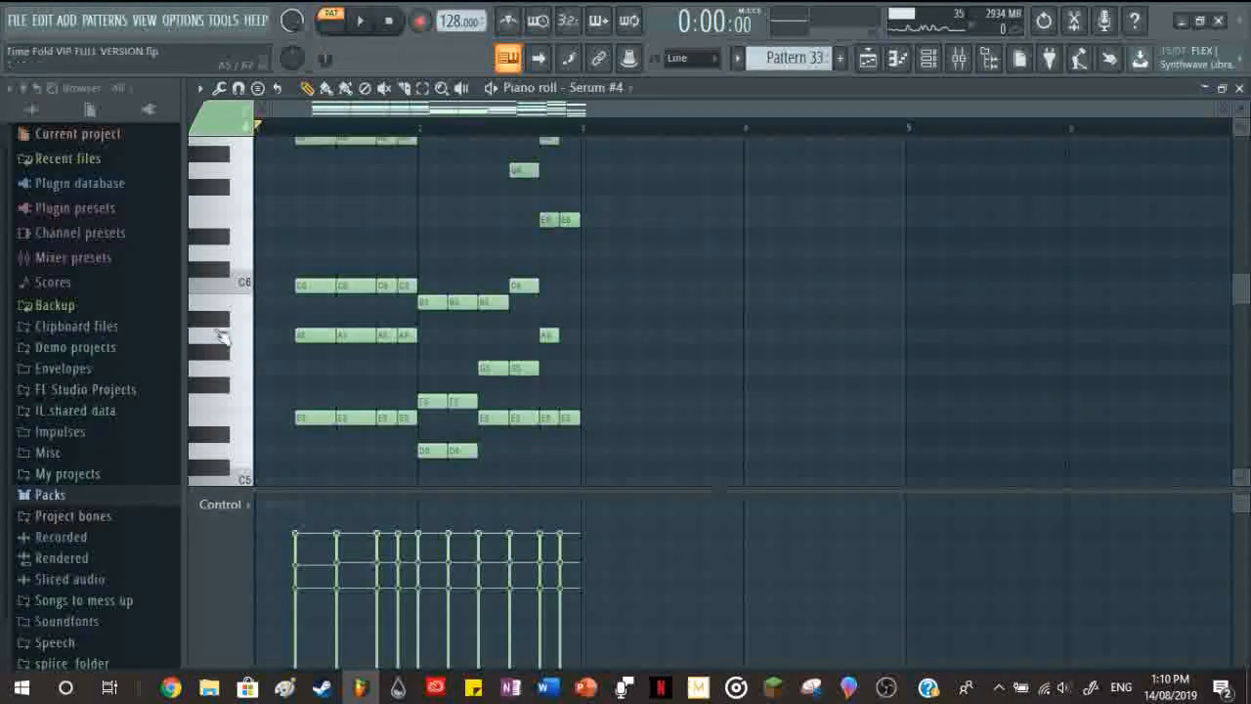
pyautogui.scroll(-2, 294, 401)
pyautogui.scroll(-1, 294, 400)
# Step: Audition the A keys in successive octaves on the piano roll keyboard
pyautogui.click(245, 446)
pyautogui.click(248, 244)
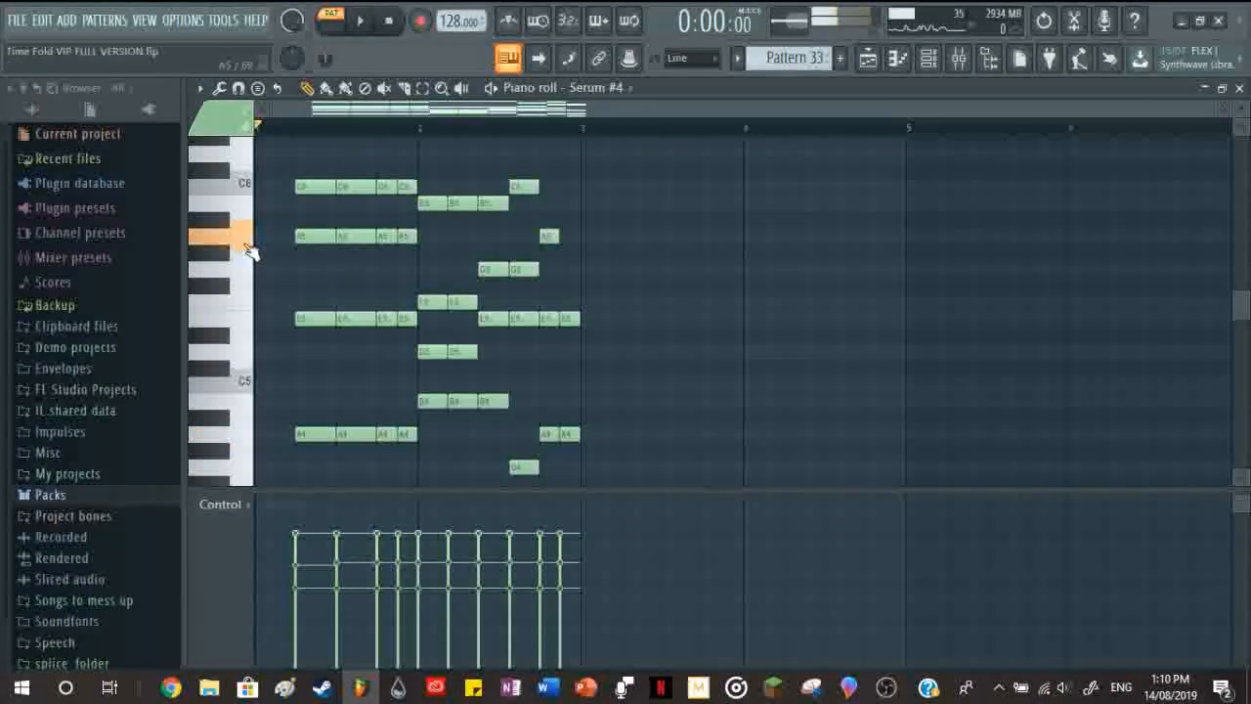
pyautogui.scroll(3, 246, 318)
pyautogui.click(234, 195)
# Step: Play Pattern 33 while following its high and low chord notes, and stop playback
pyautogui.press('space')
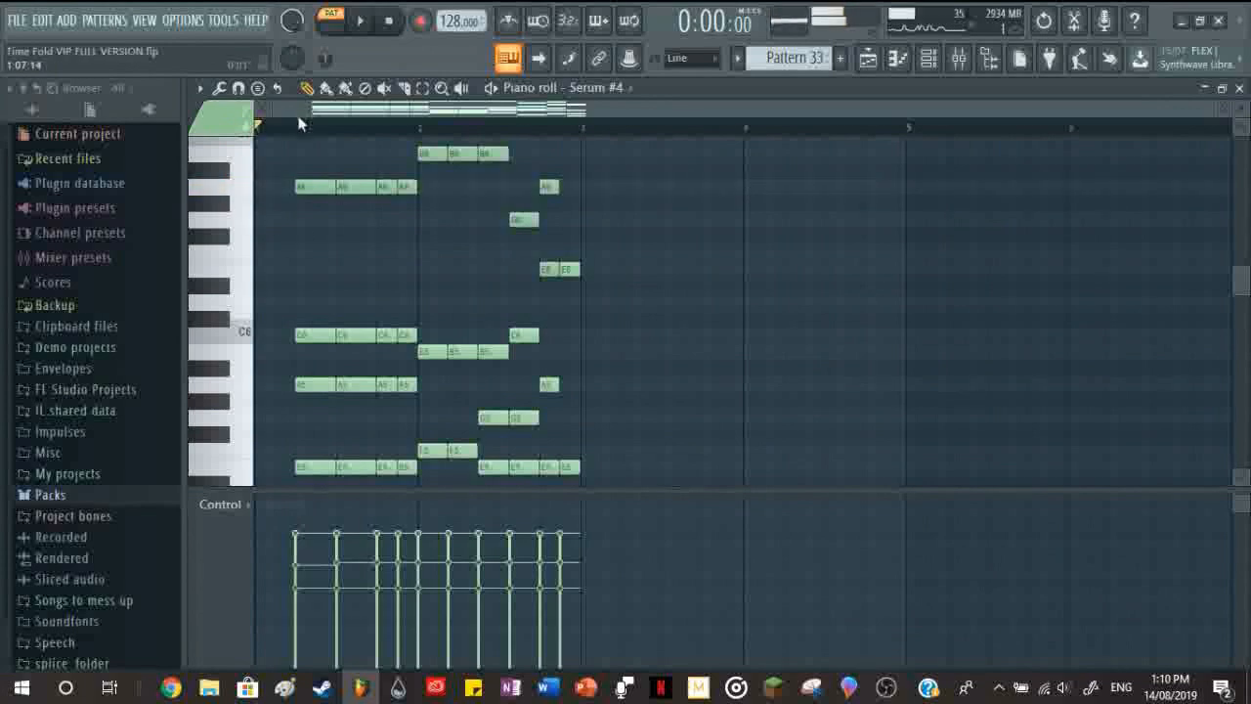
pyautogui.scroll(-4, 397, 312)
pyautogui.scroll(6, 405, 333)
pyautogui.scroll(-1, 411, 348)
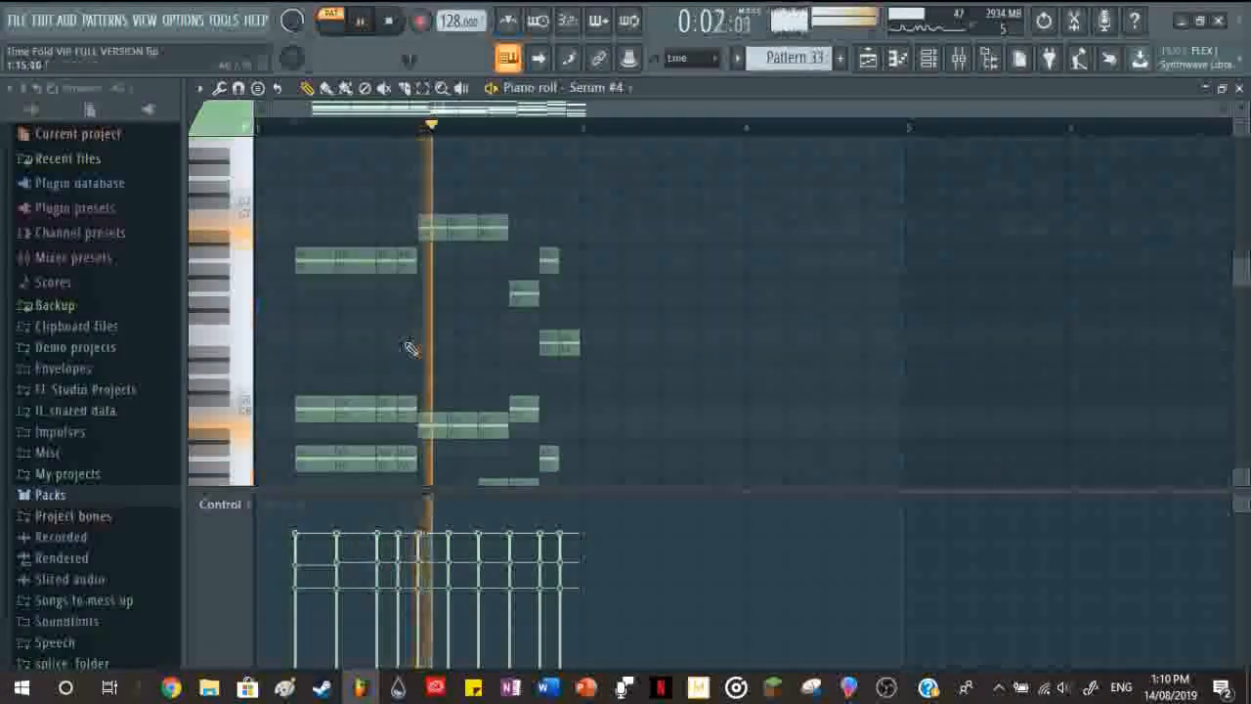
pyautogui.scroll(1, 411, 347)
pyautogui.scroll(-3, 713, 368)
pyautogui.press('space')
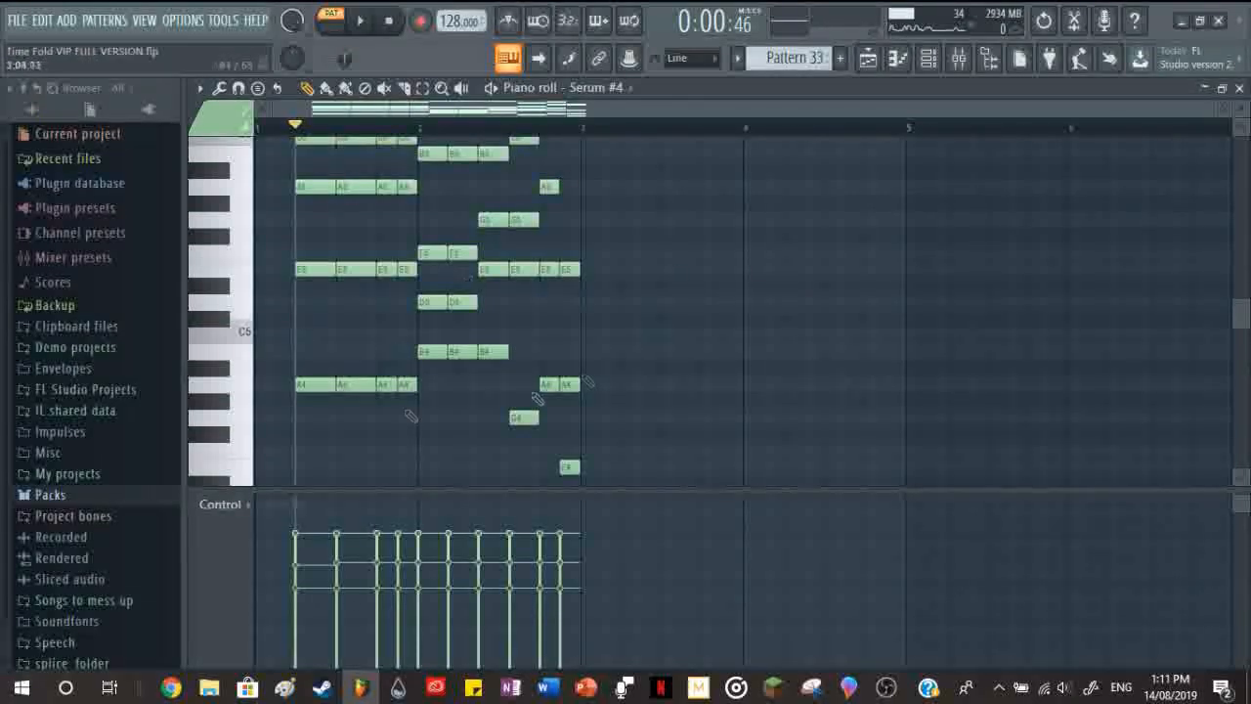
# Step: Close the piano roll and inspect the Serum #4 synth's oscillator, filter and envelope settings
pyautogui.scroll(3, 404, 405)
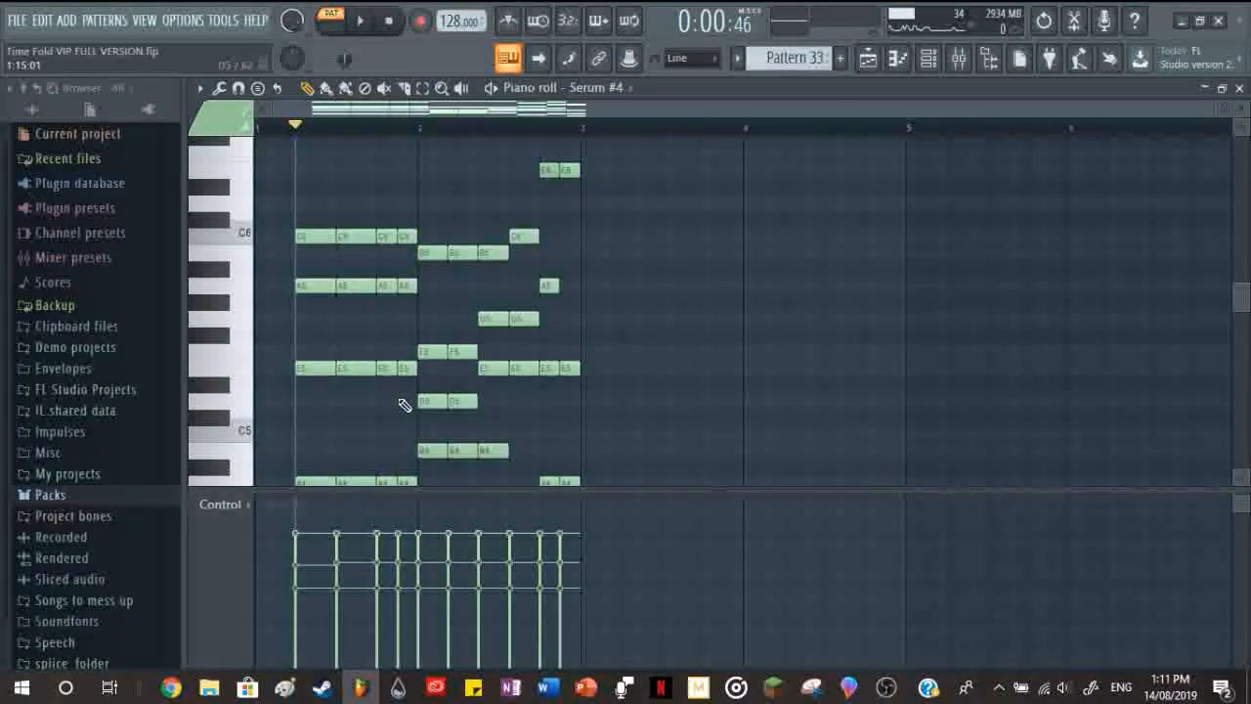
pyautogui.click(1240, 87)
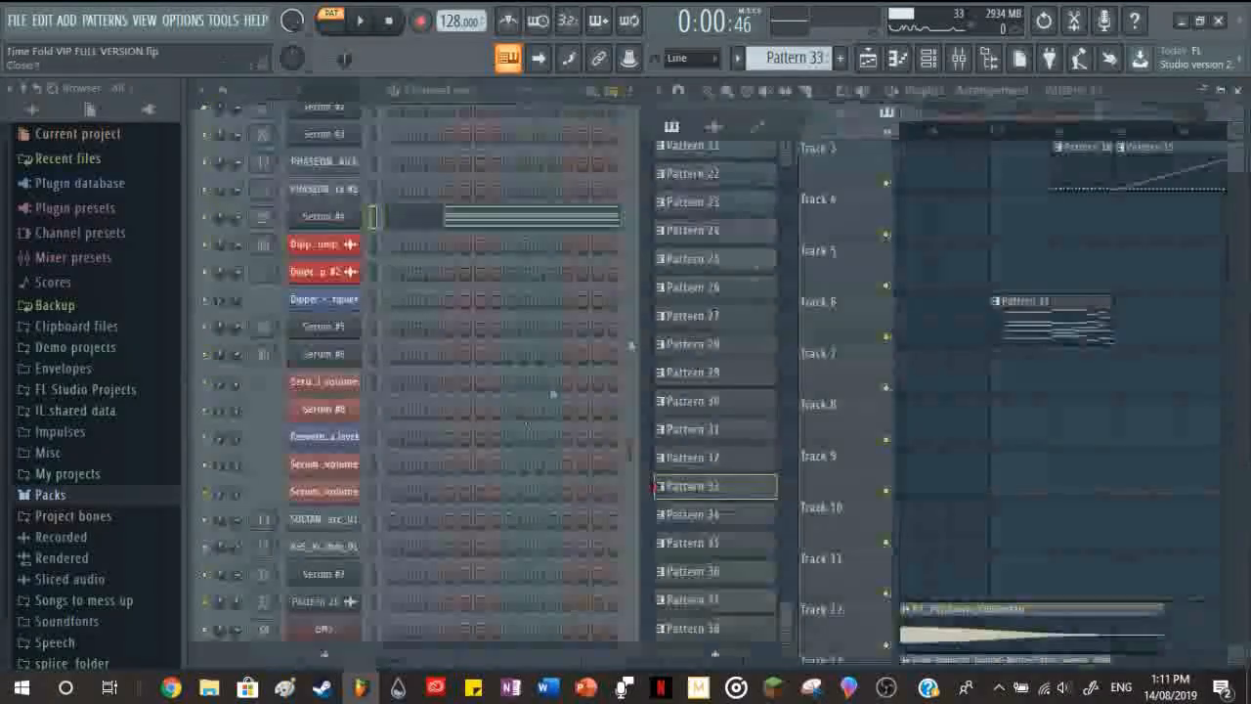
pyautogui.click(338, 209)
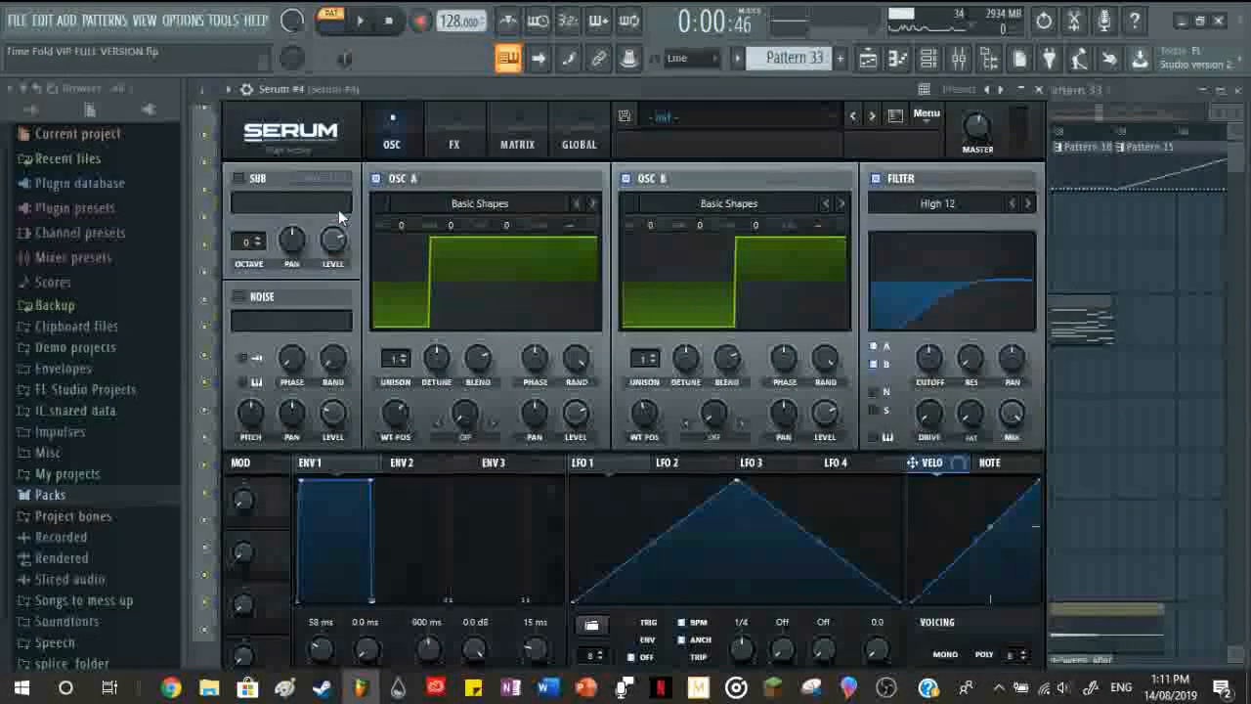
pyautogui.click(1040, 89)
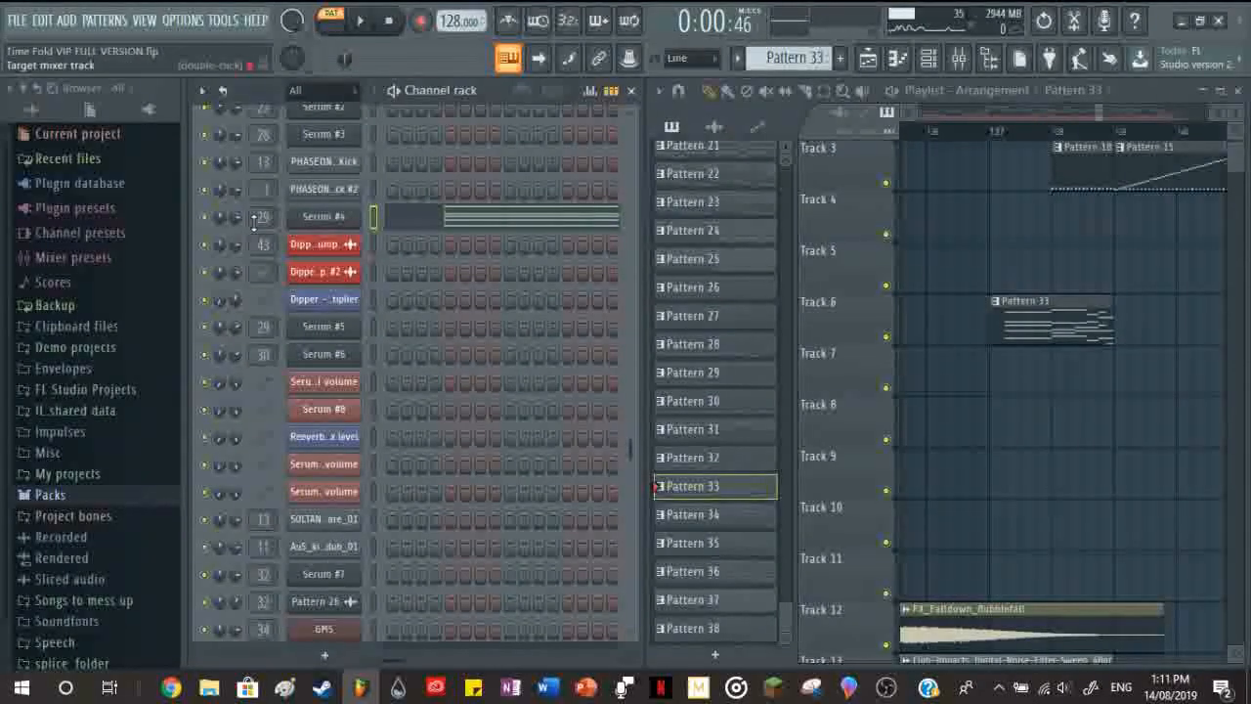
# Step: Play the arrangement from bar 138 while looking over the effect clips on the tracks below
pyautogui.scroll(-3, 968, 389)
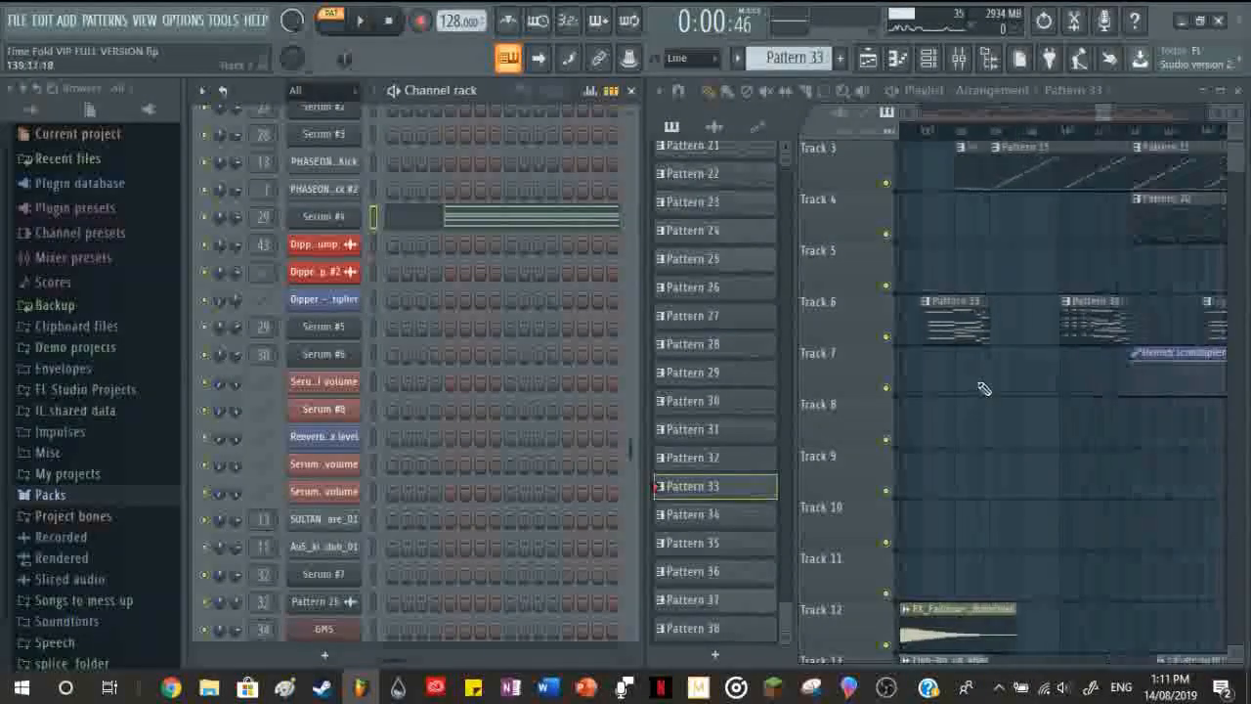
pyautogui.click(952, 134)
pyautogui.press('space')
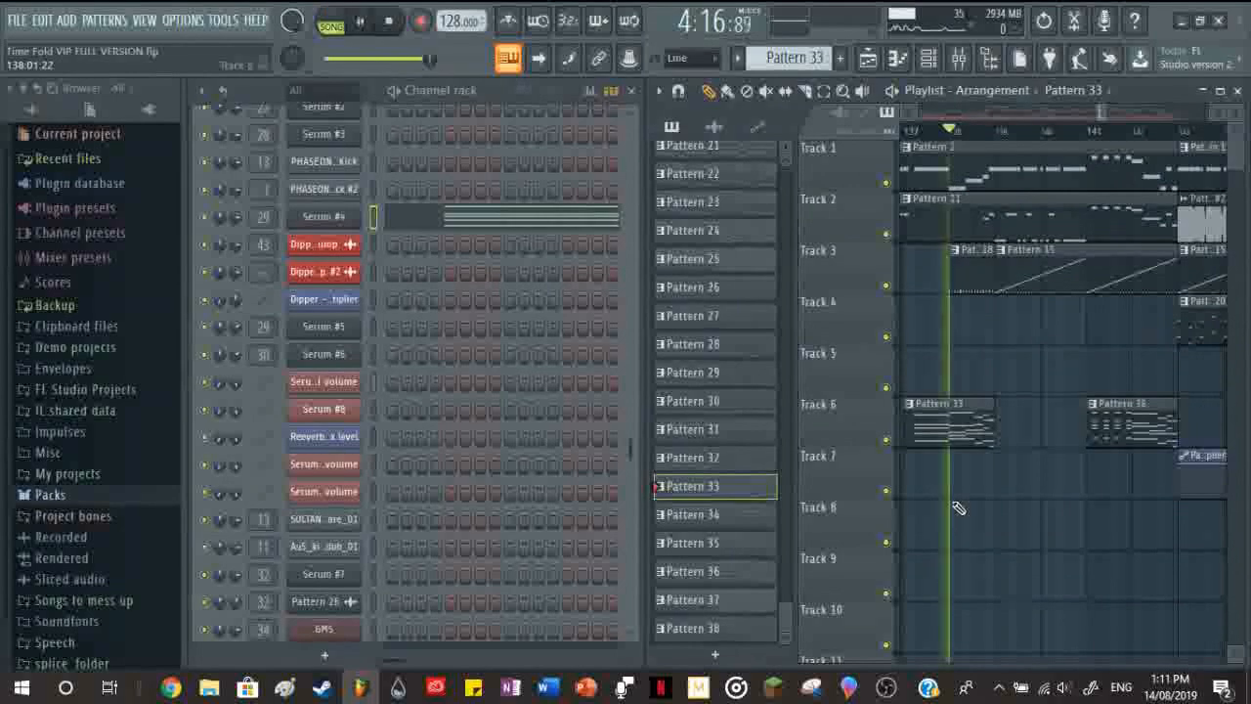
pyautogui.scroll(-3, 955, 505)
pyautogui.scroll(1, 955, 505)
pyautogui.scroll(-3, 955, 505)
pyautogui.scroll(5, 957, 508)
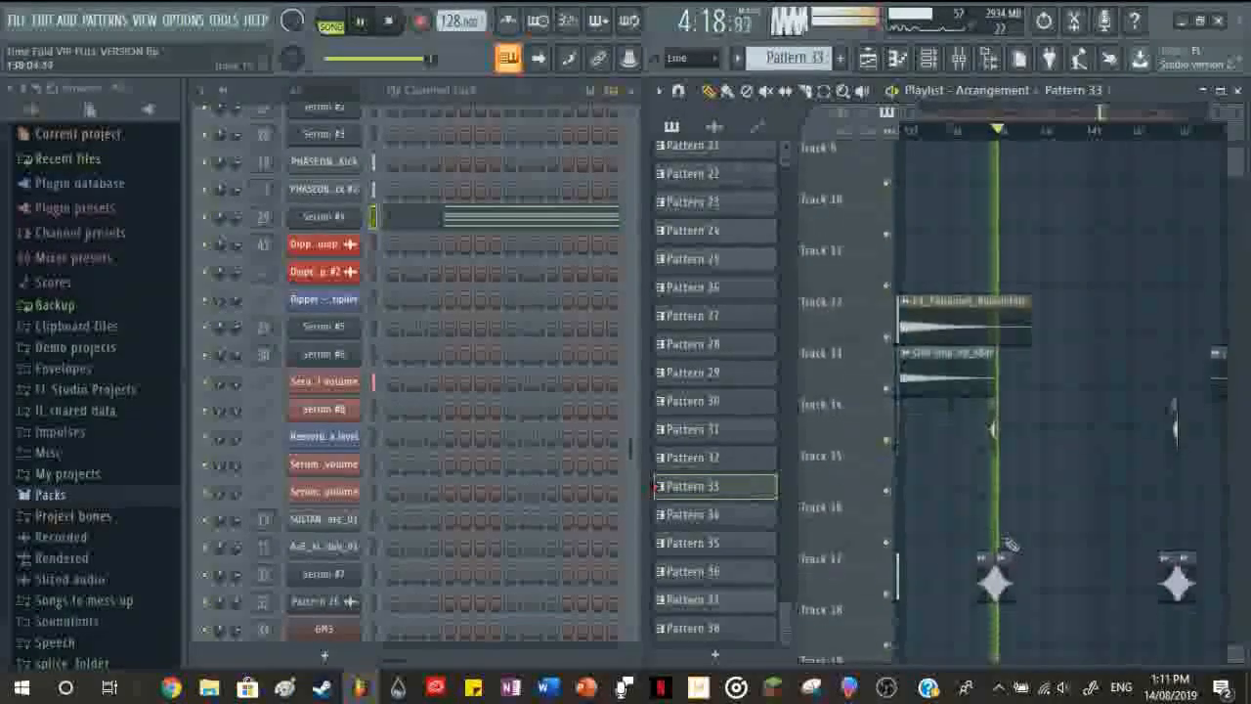
pyautogui.scroll(2, 1009, 464)
pyautogui.press('space')
# Step: Select the Pattern 11 clip on Track 2 and replay the arrangement from about bar 137
pyautogui.click(967, 209)
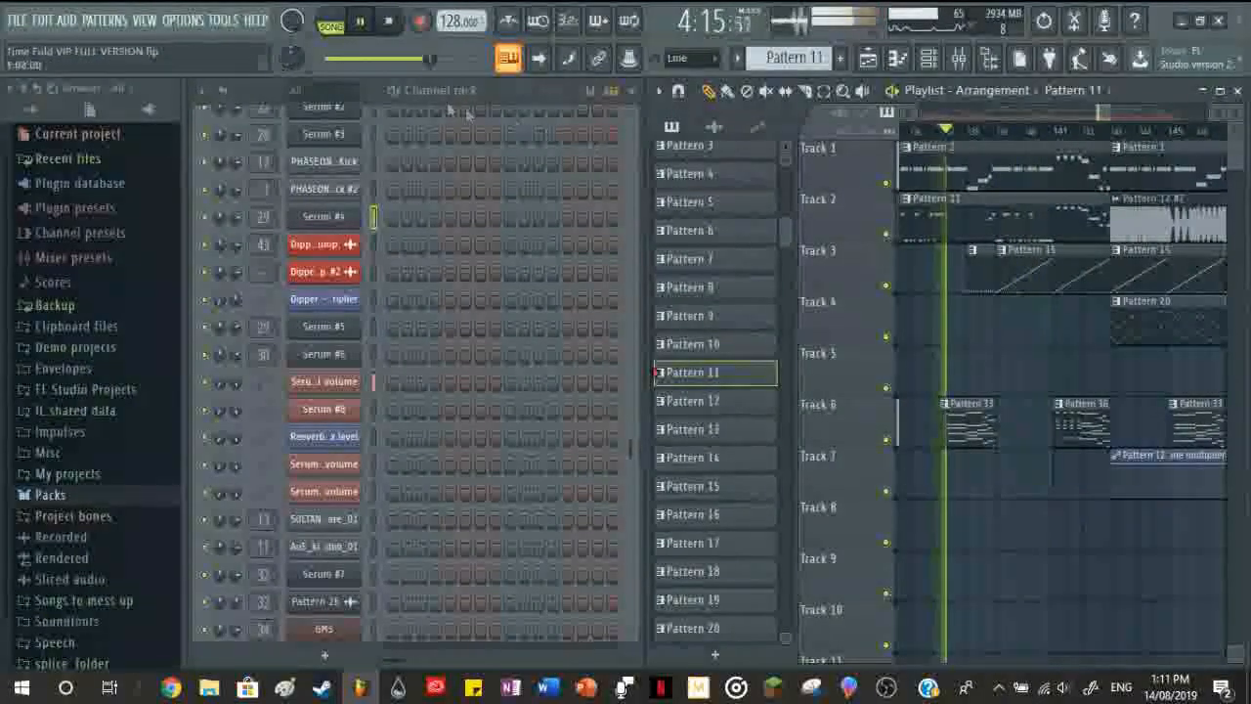
pyautogui.scroll(2, 1039, 348)
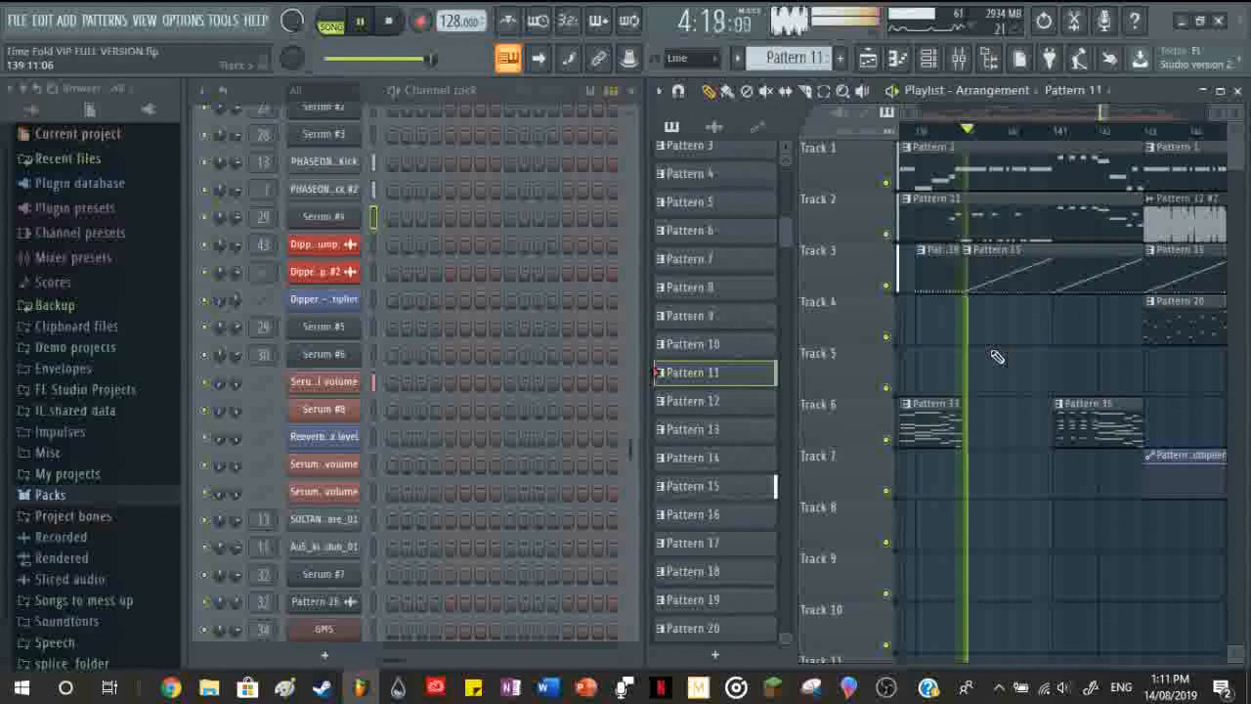
pyautogui.scroll(-2, 997, 357)
pyautogui.scroll(2, 1004, 348)
pyautogui.press('space')
# Step: Select Pattern 36 from Track 6, play it in pattern mode and open its Serum #4 notes in the piano roll
pyautogui.click(962, 132)
pyautogui.click(1049, 440)
pyautogui.click(332, 24)
pyautogui.scroll(3, 542, 392)
pyautogui.press('space')
pyautogui.click(480, 470)
# Step: Listen to Pattern 36 while examining its Serum #4 chord notes, and stop playback
pyautogui.scroll(8, 501, 342)
pyautogui.scroll(-4, 556, 361)
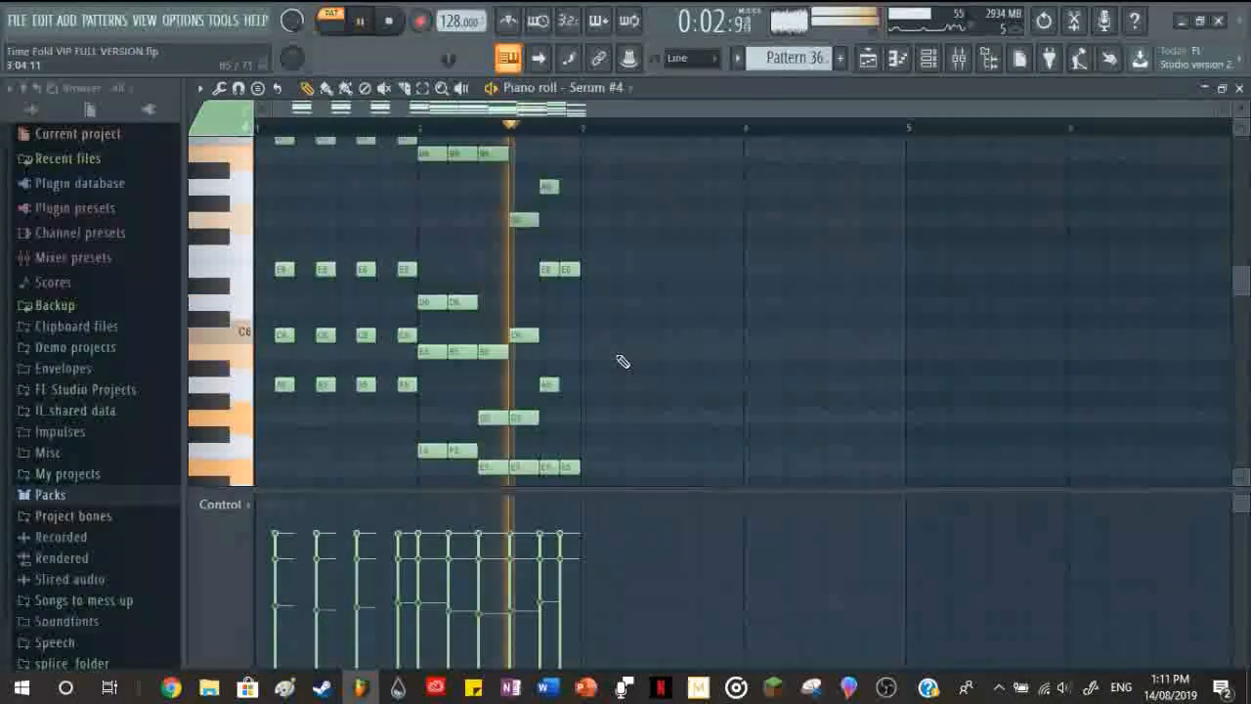
pyautogui.press('space')
pyautogui.scroll(-2, 548, 391)
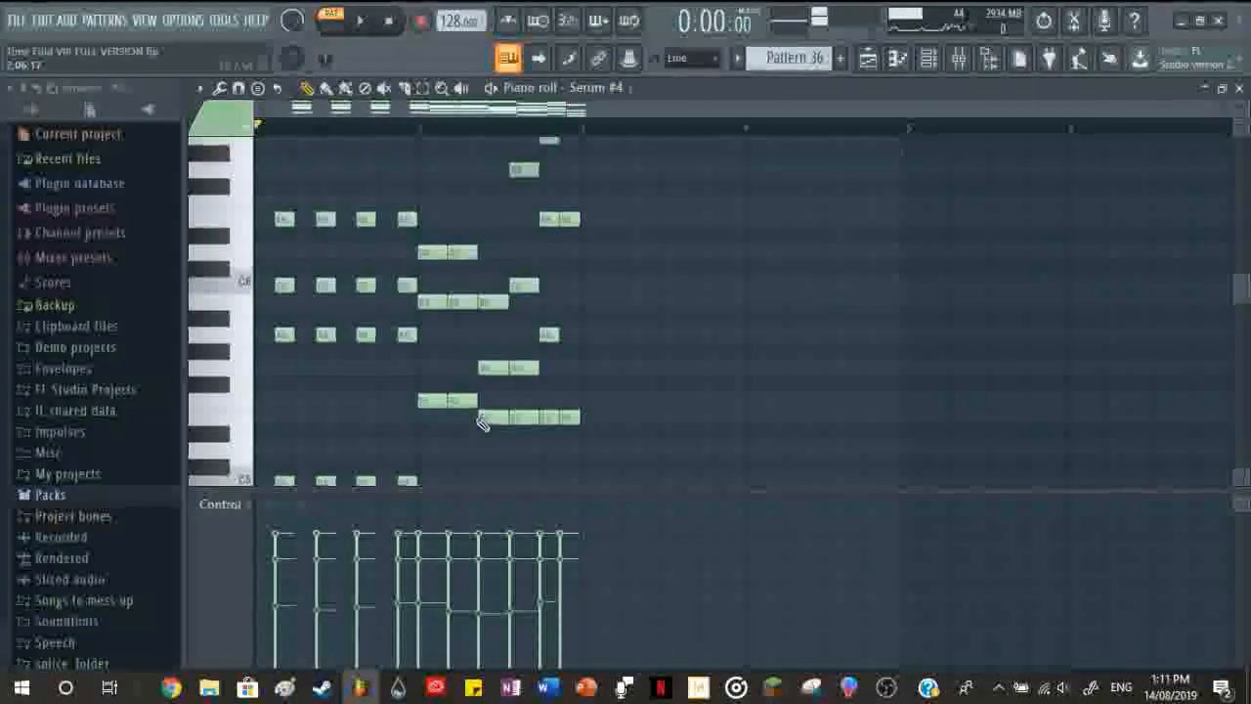
# Step: Mute the top melody notes from C7 down to G6 and the low notes from C5 down in Pattern 36's Serum #4 chords
pyautogui.scroll(2, 482, 423)
pyautogui.scroll(4, 283, 313)
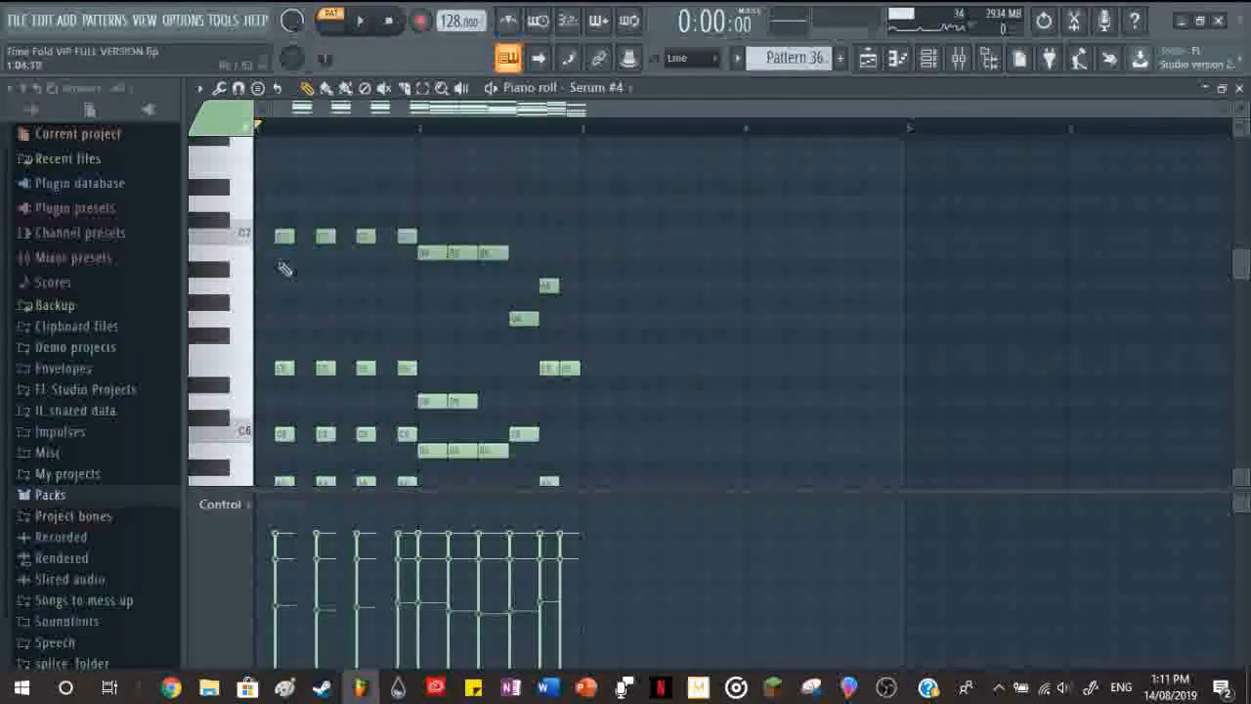
pyautogui.scroll(-2, 544, 381)
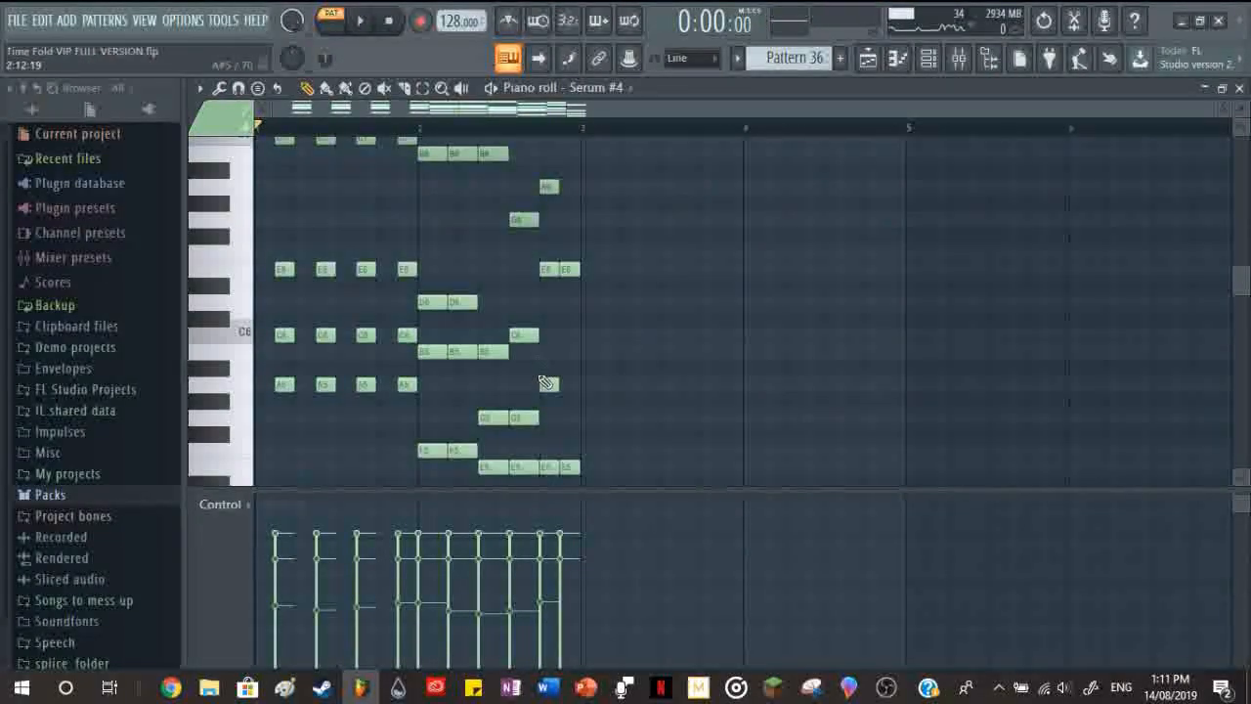
pyautogui.click(385, 88)
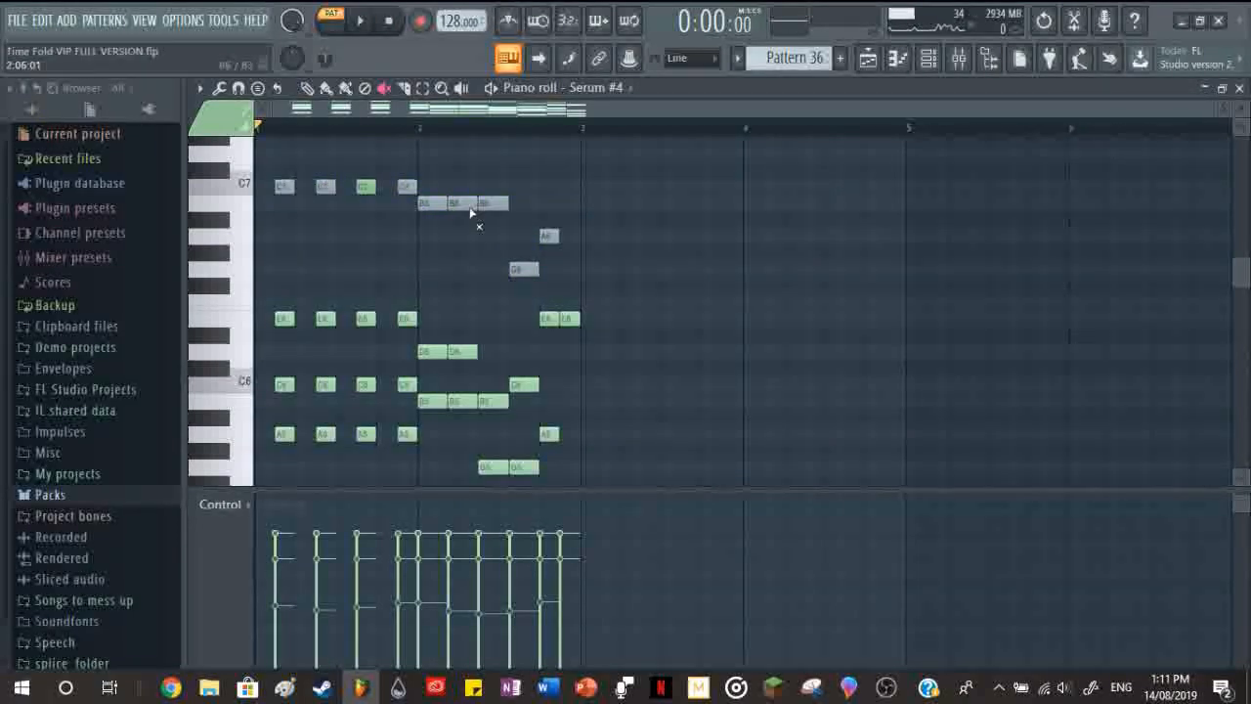
pyautogui.scroll(-5, 491, 214)
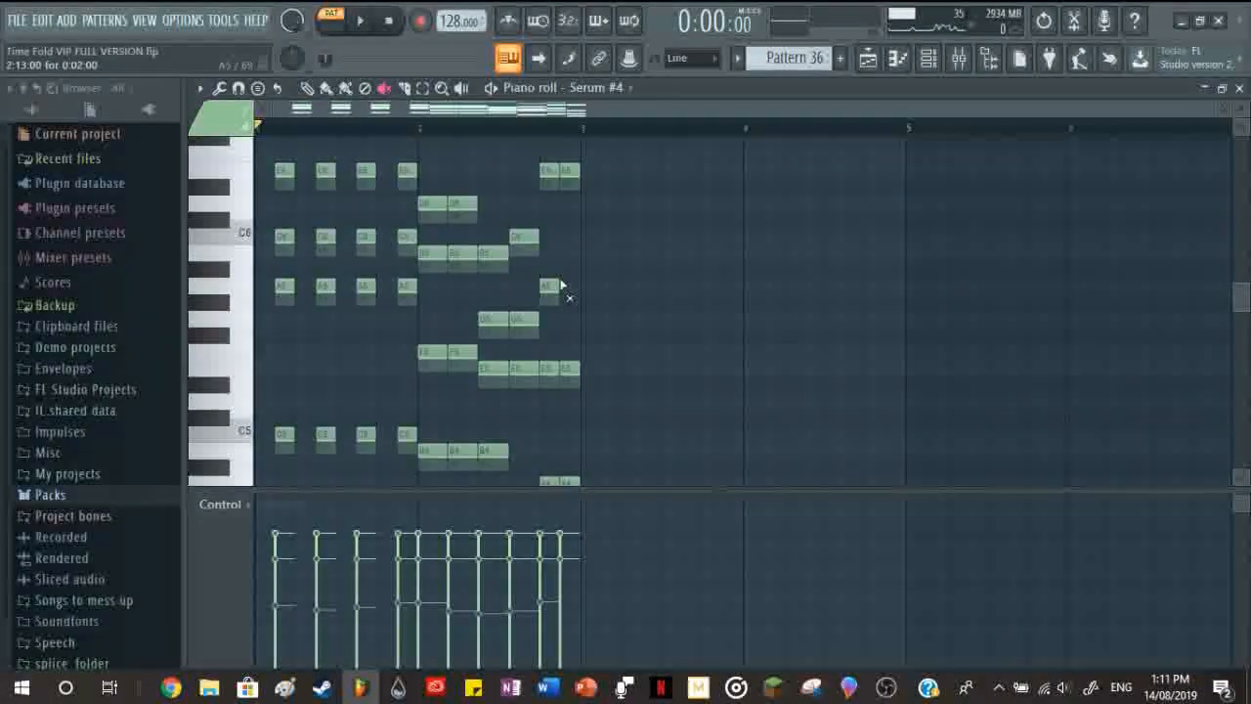
pyautogui.moveTo(284, 239); pyautogui.dragTo(503, 255)
pyautogui.scroll(10, 521, 384)
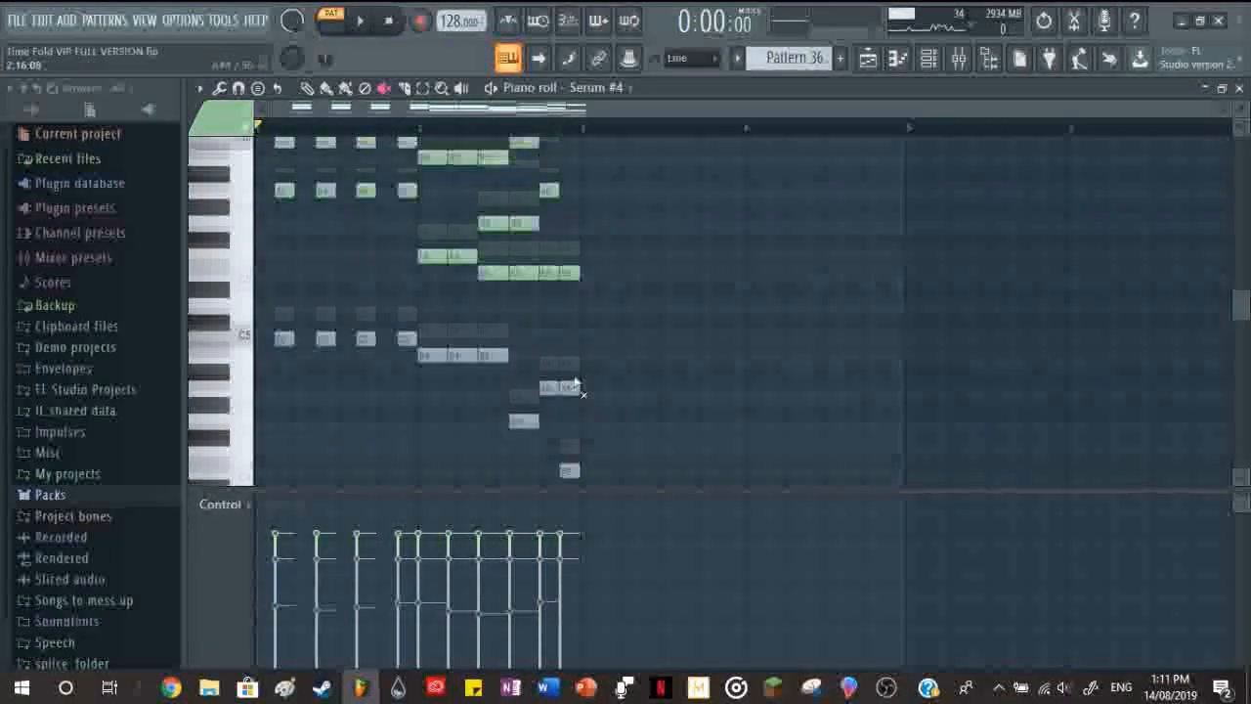
# Step: Listen to Pattern 36 with only the middle chord notes sounding, and stop playback
pyautogui.press('space')
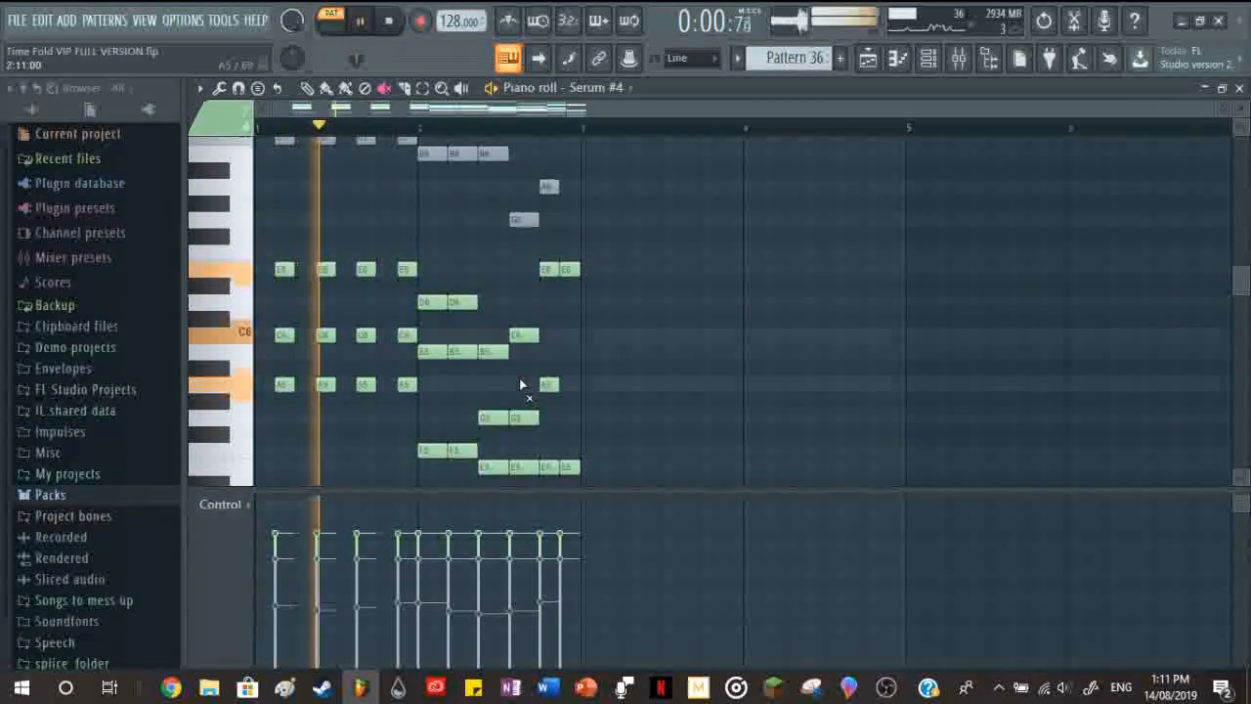
pyautogui.scroll(-4, 521, 384)
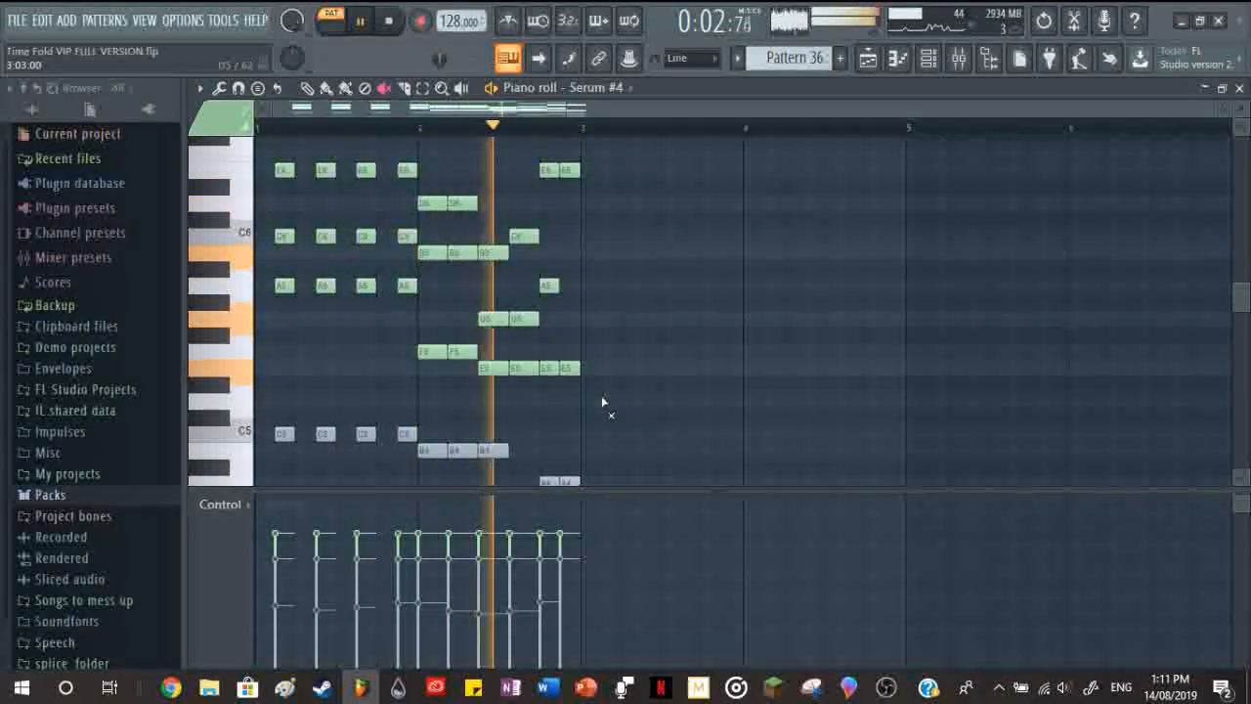
pyautogui.press('space')
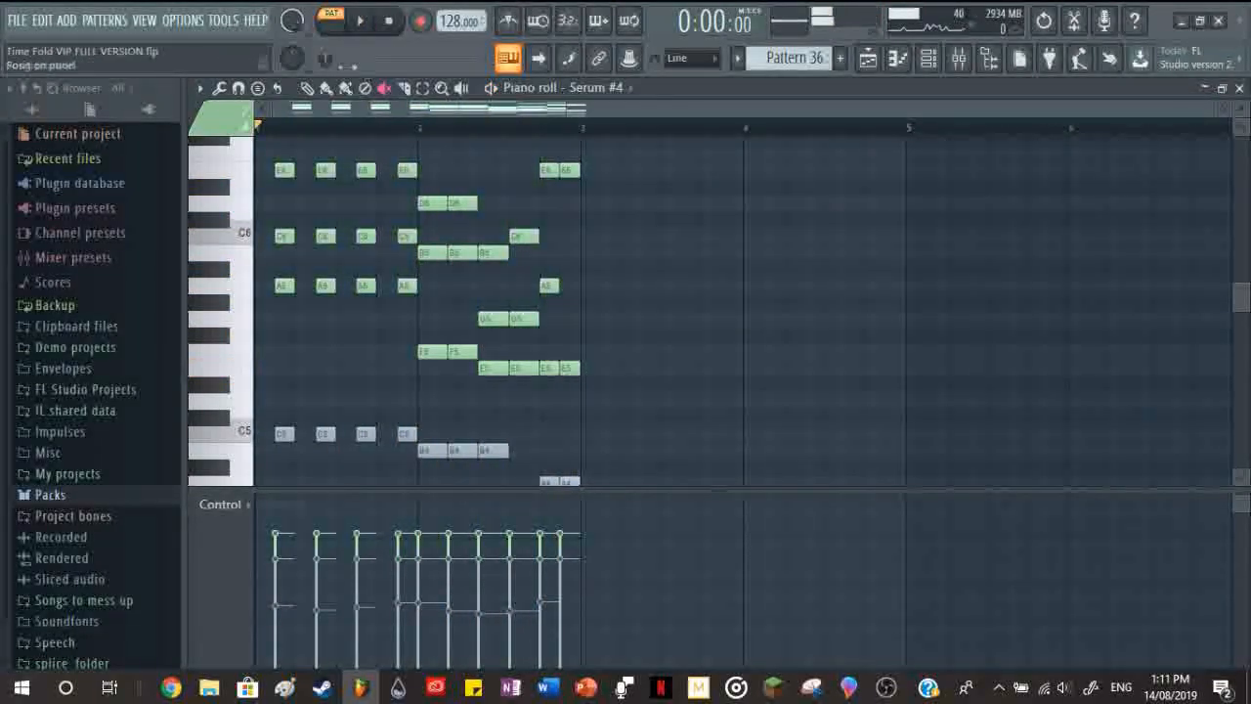
# Step: Unmute the low notes from C5 down to E4 and listen to Pattern 36 without its top melody
pyautogui.scroll(-4, 301, 440)
pyautogui.moveTo(286, 337); pyautogui.dragTo(423, 354)
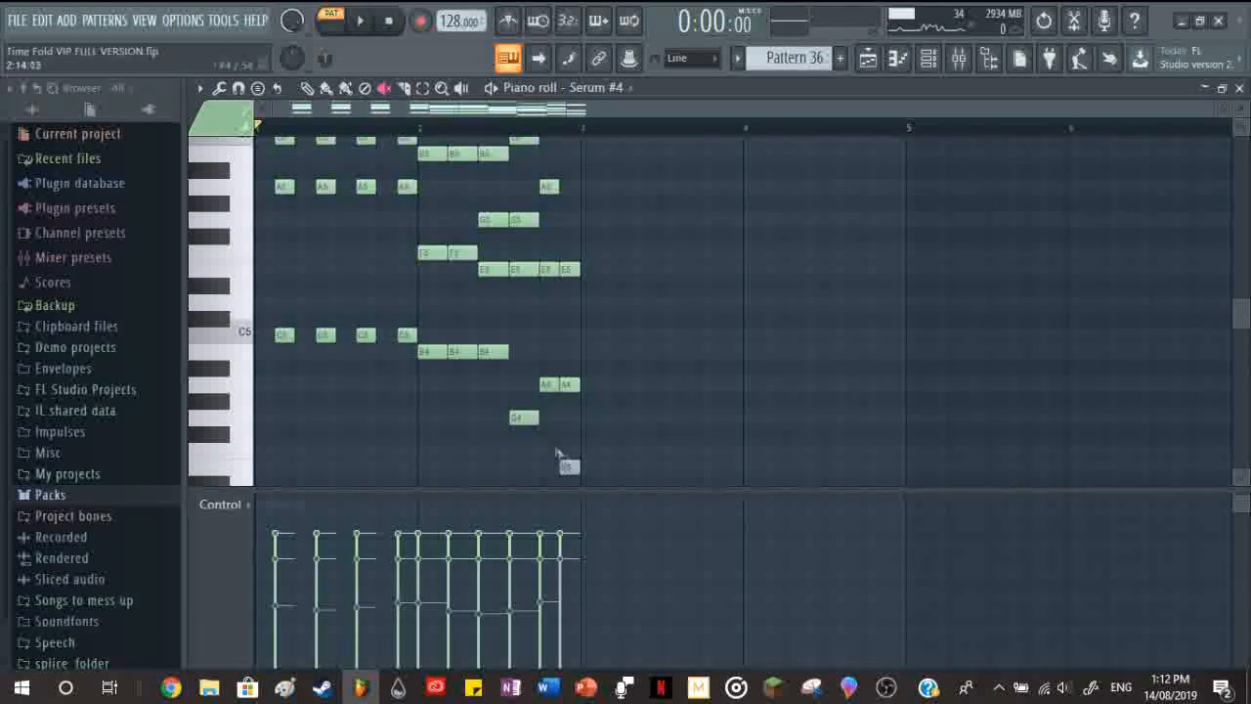
pyautogui.press('space')
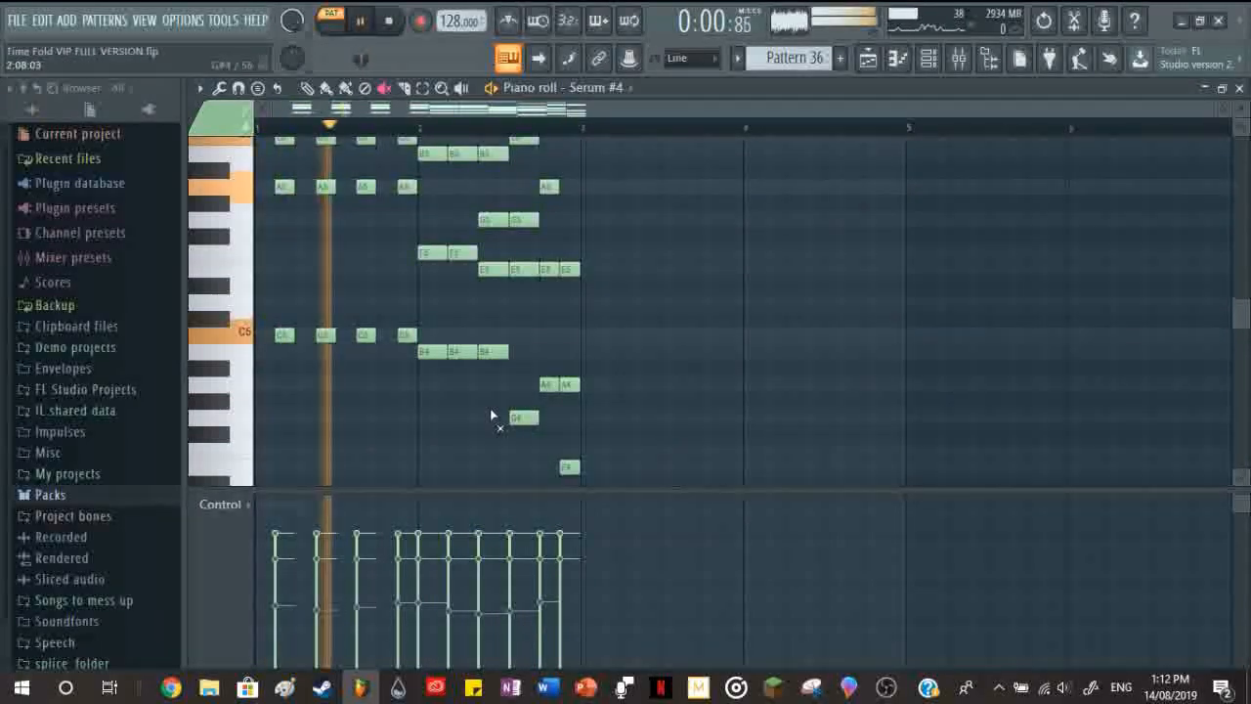
pyautogui.scroll(4, 497, 417)
pyautogui.scroll(-4, 573, 403)
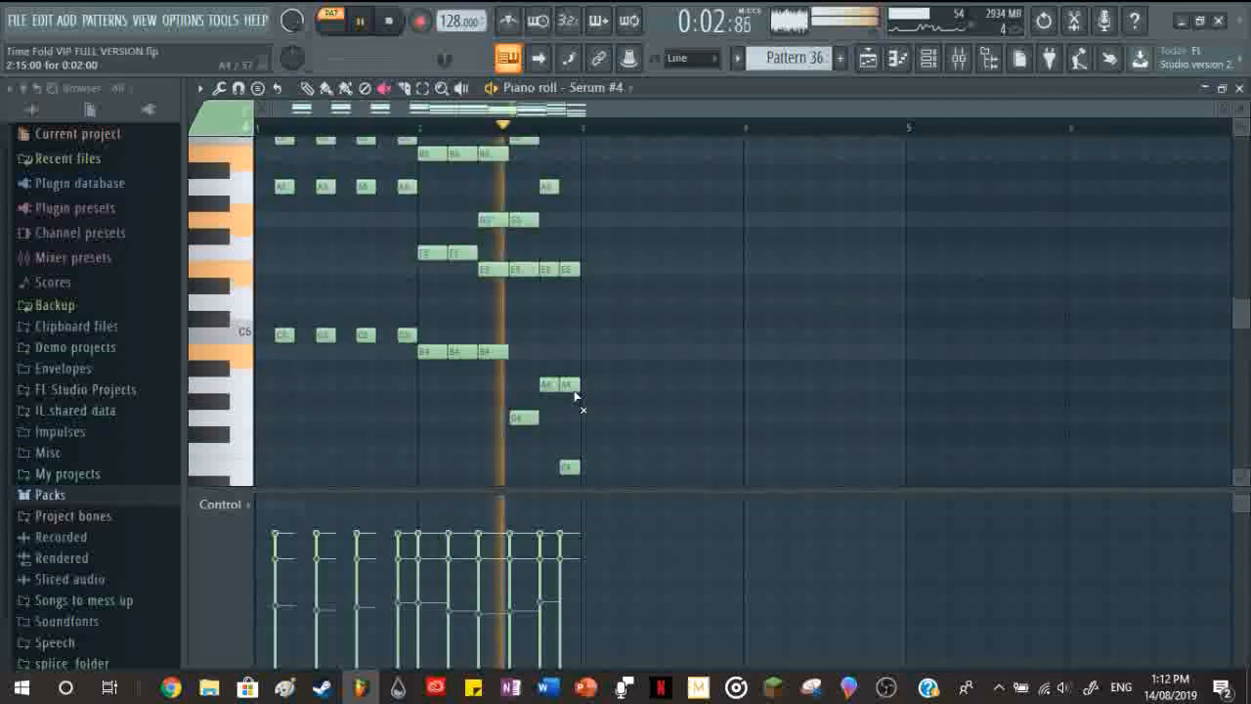
pyautogui.scroll(10, 575, 396)
pyautogui.press('space')
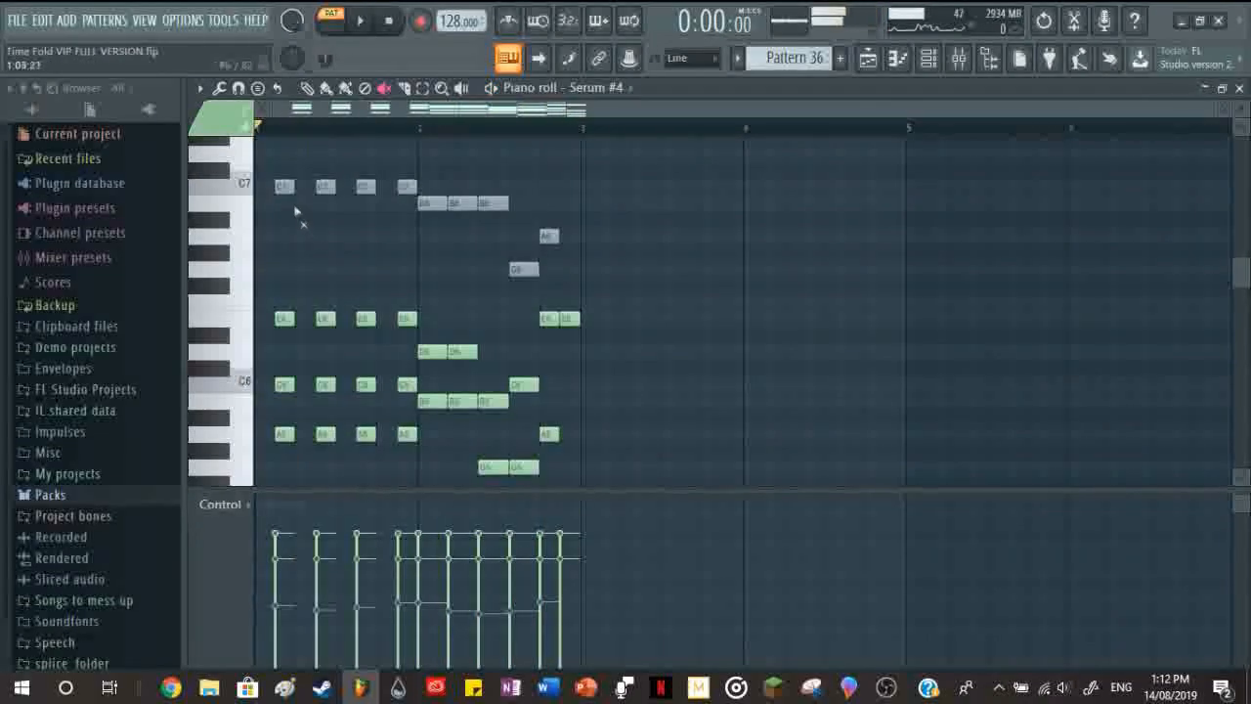
# Step: Unmute the top melody notes, return to the Draw tool and listen to the full Serum #4 chords
pyautogui.moveTo(551, 237); pyautogui.dragTo(519, 273)
pyautogui.press('space')
pyautogui.click(307, 88)
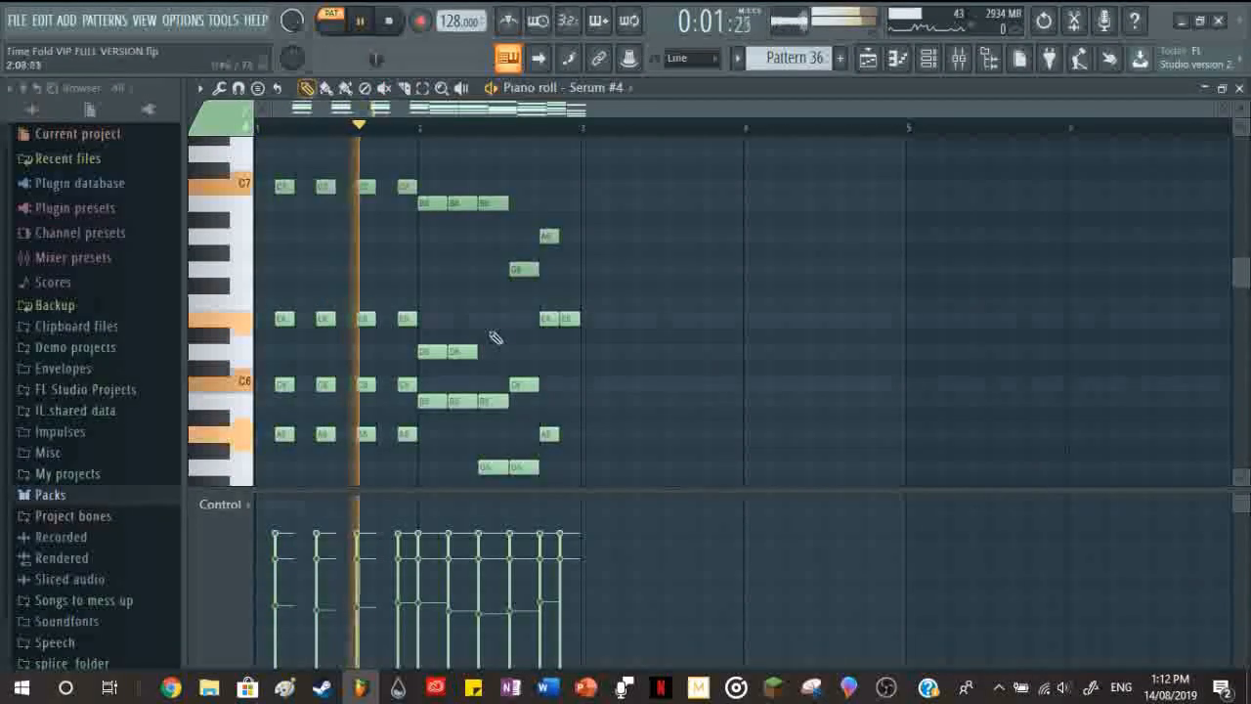
pyautogui.keyDown('ctrl'); pyautogui.click(283, 186); pyautogui.keyUp('ctrl')
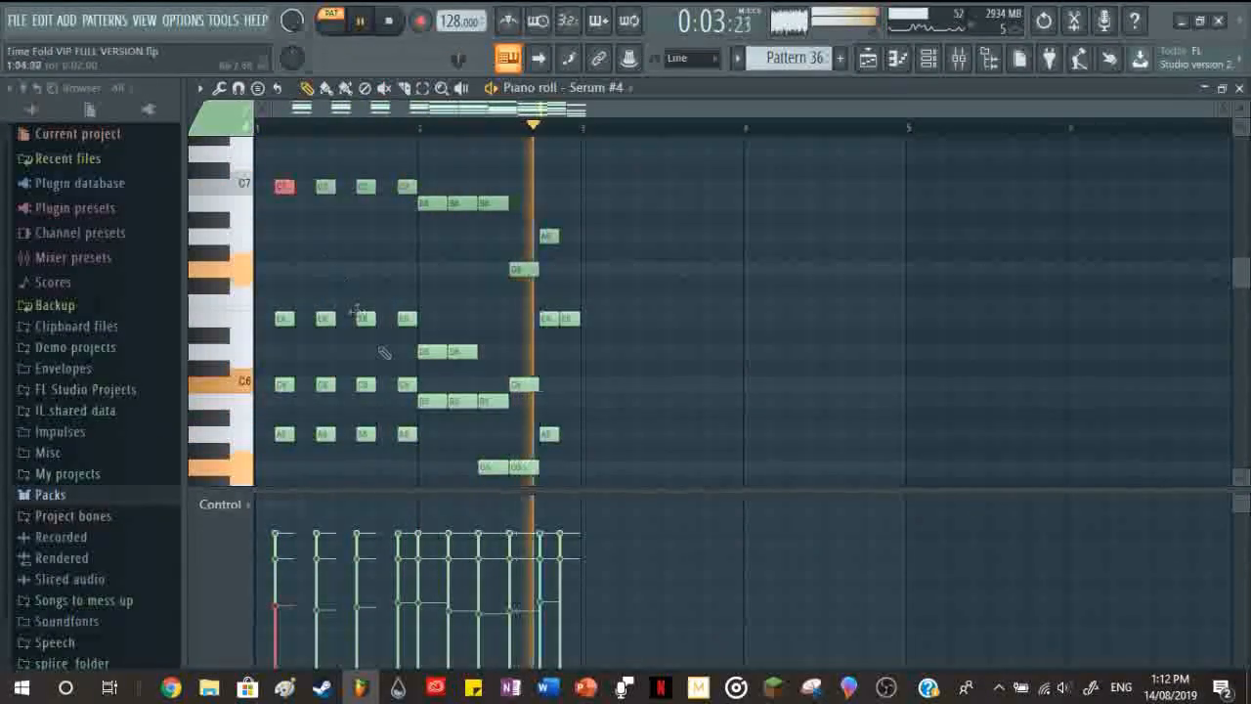
pyautogui.press('space')
# Step: Select the top melody line from C7 down to the last E6 and compare it with the lower chord notes
pyautogui.click(277, 128)
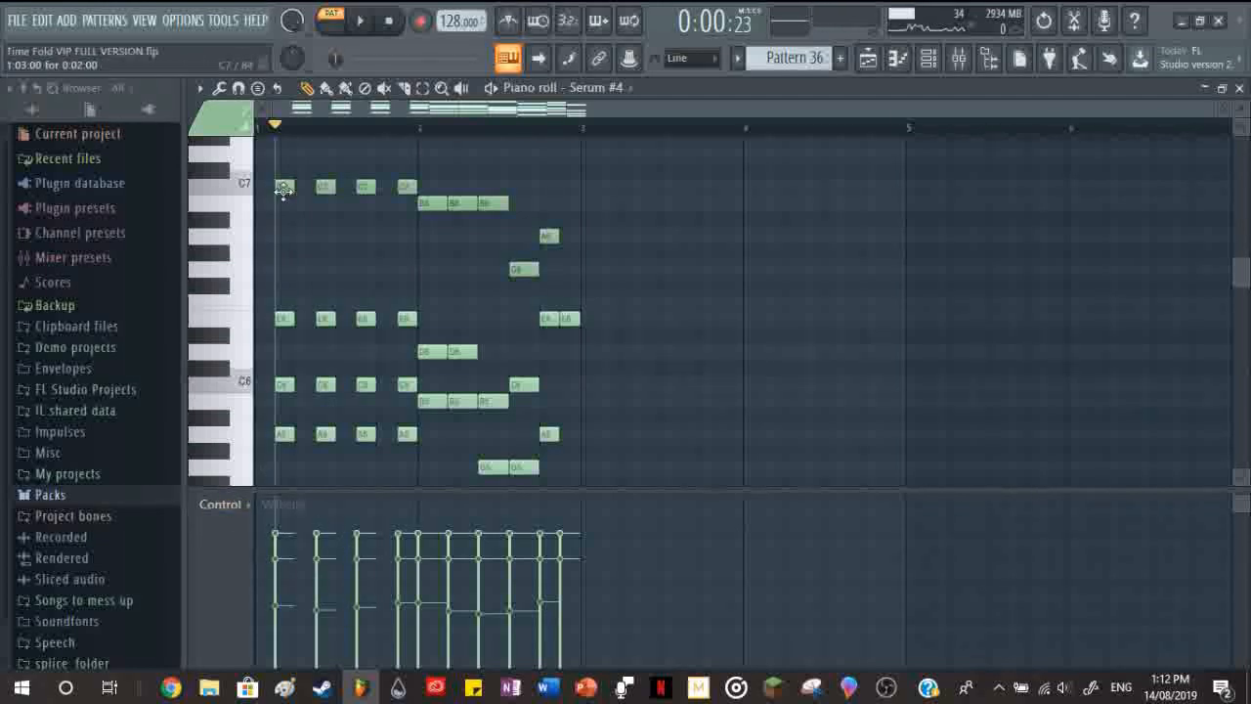
pyautogui.moveTo(280, 183); pyautogui.dragTo(620, 257)
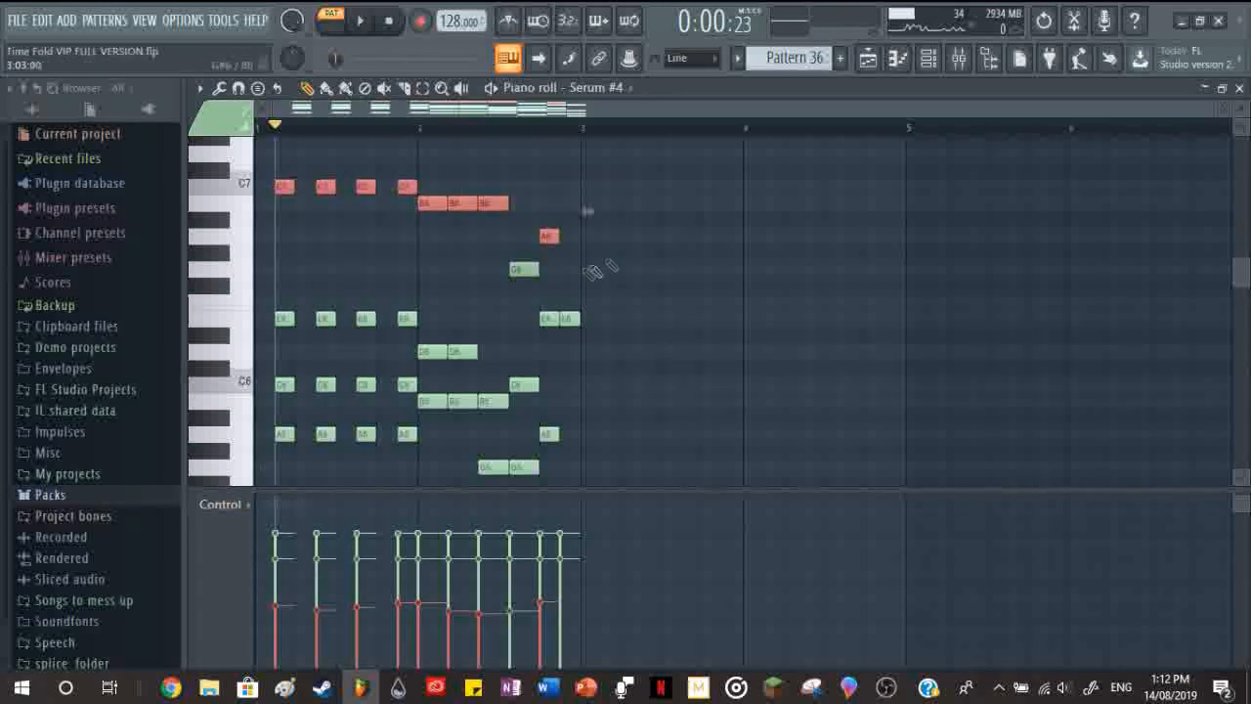
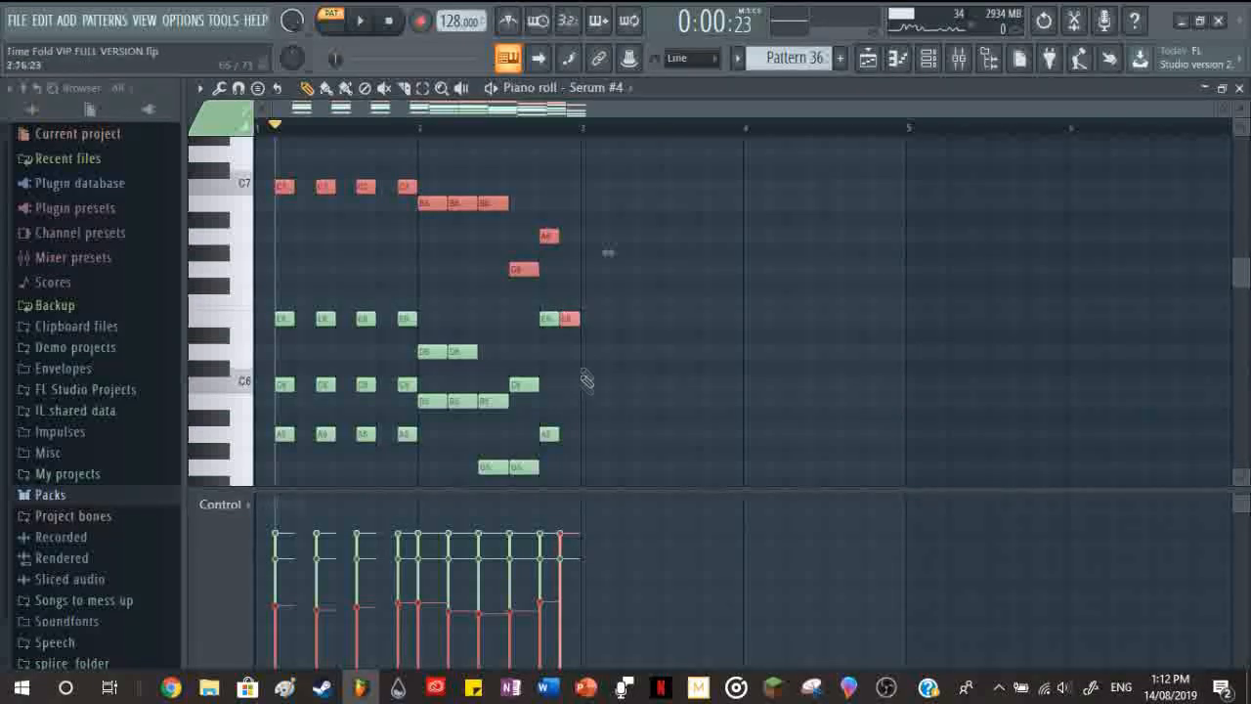
pyautogui.scroll(3, 576, 313)
pyautogui.scroll(-10, 584, 307)
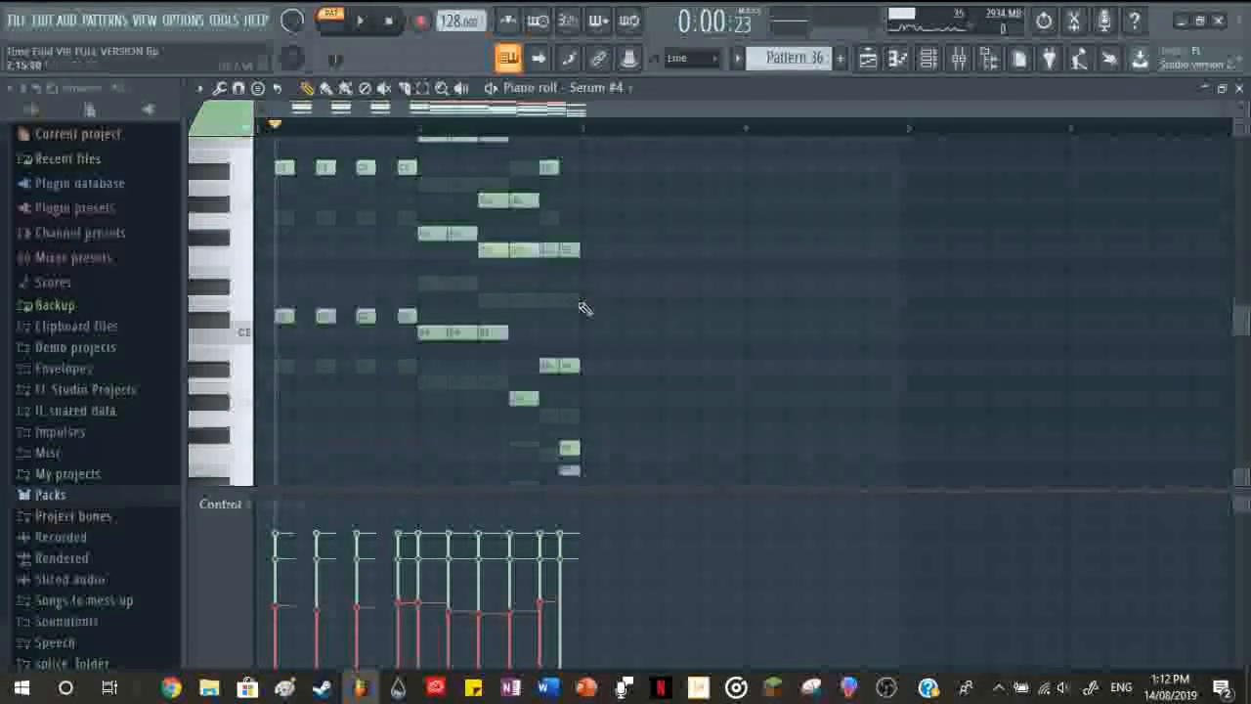
pyautogui.scroll(2, 580, 433)
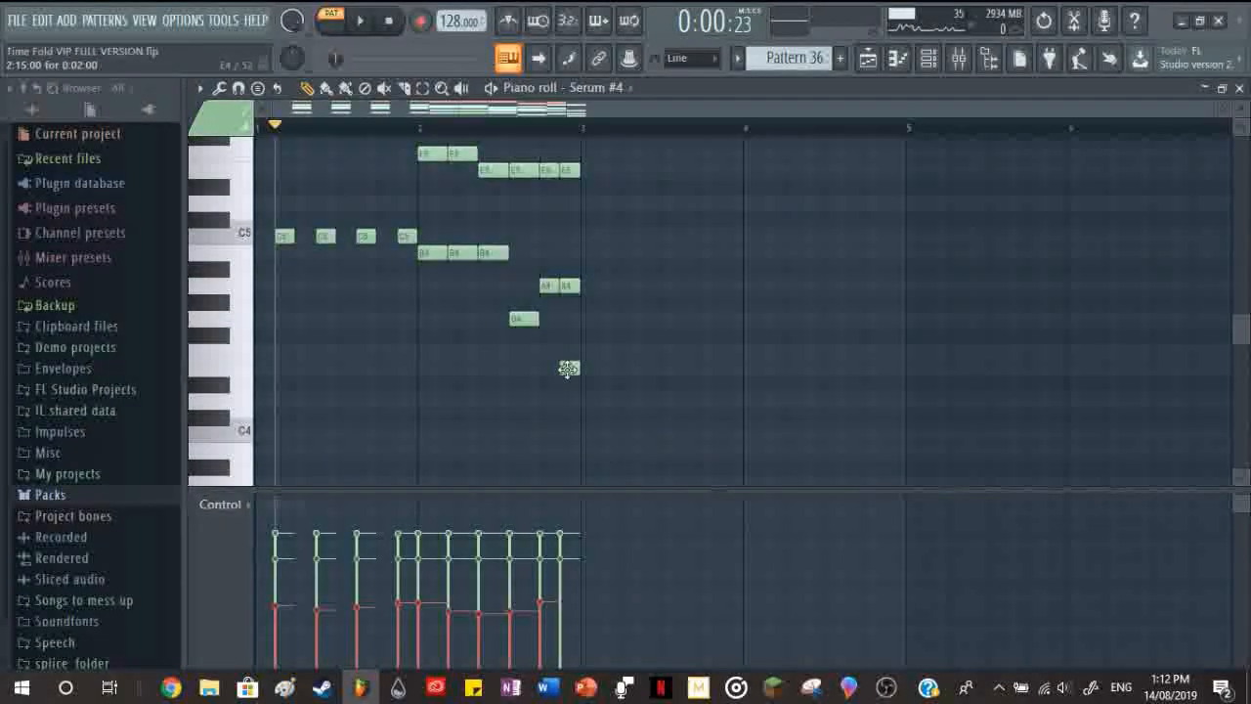
pyautogui.moveTo(566, 294); pyautogui.dragTo(566, 285)
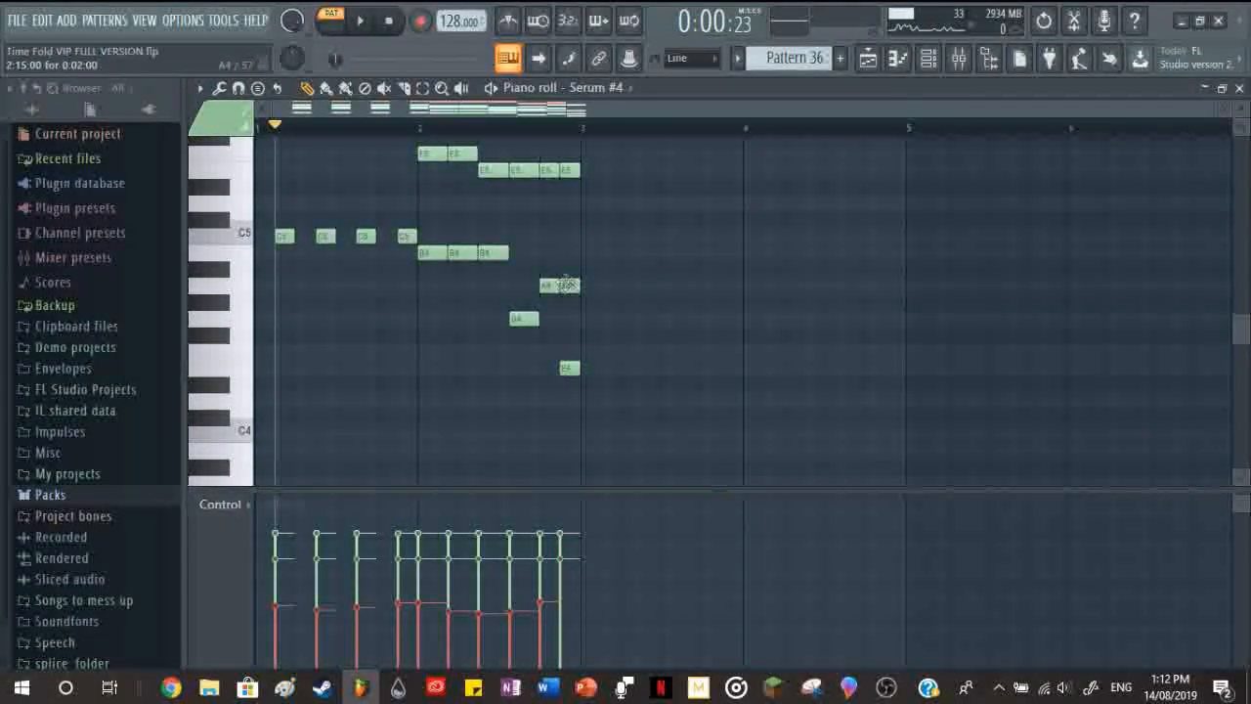
pyautogui.click(569, 171)
pyautogui.scroll(3, 592, 284)
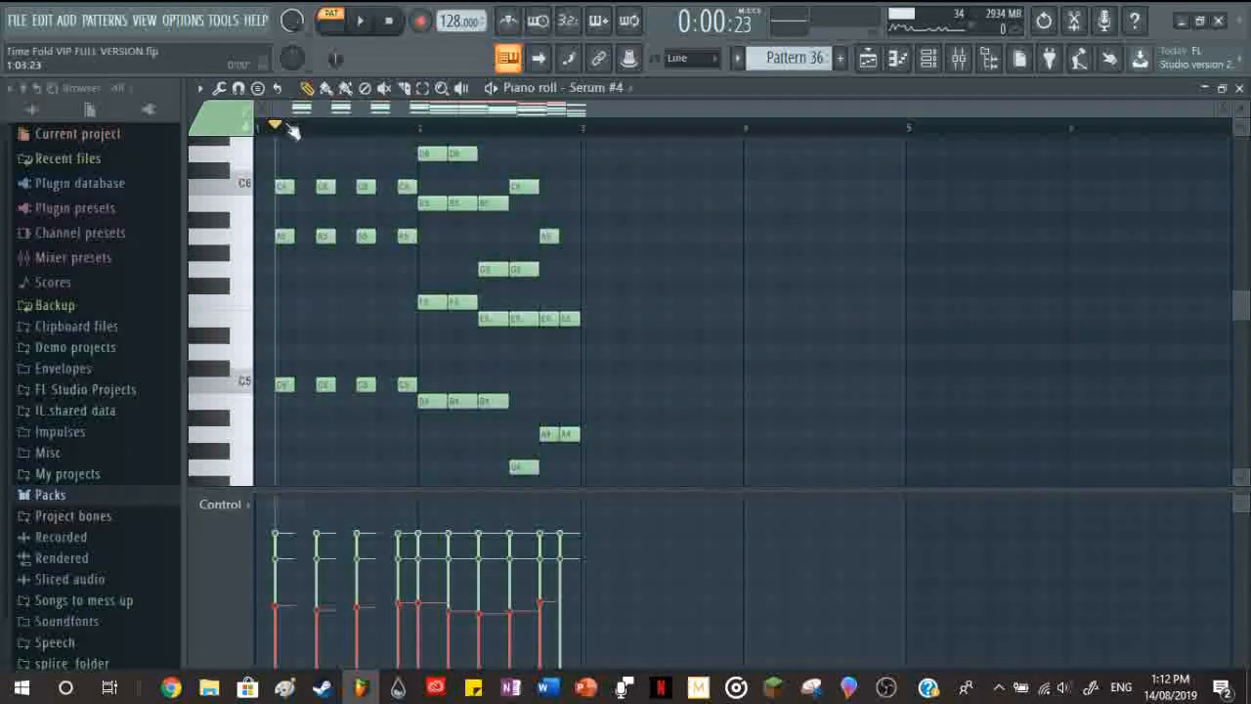
# Step: Select the low note line from C5 down to E4, and try a short F6 note above the first chord
pyautogui.click(284, 125)
pyautogui.moveTo(283, 391); pyautogui.dragTo(604, 479)
pyautogui.scroll(3, 279, 155)
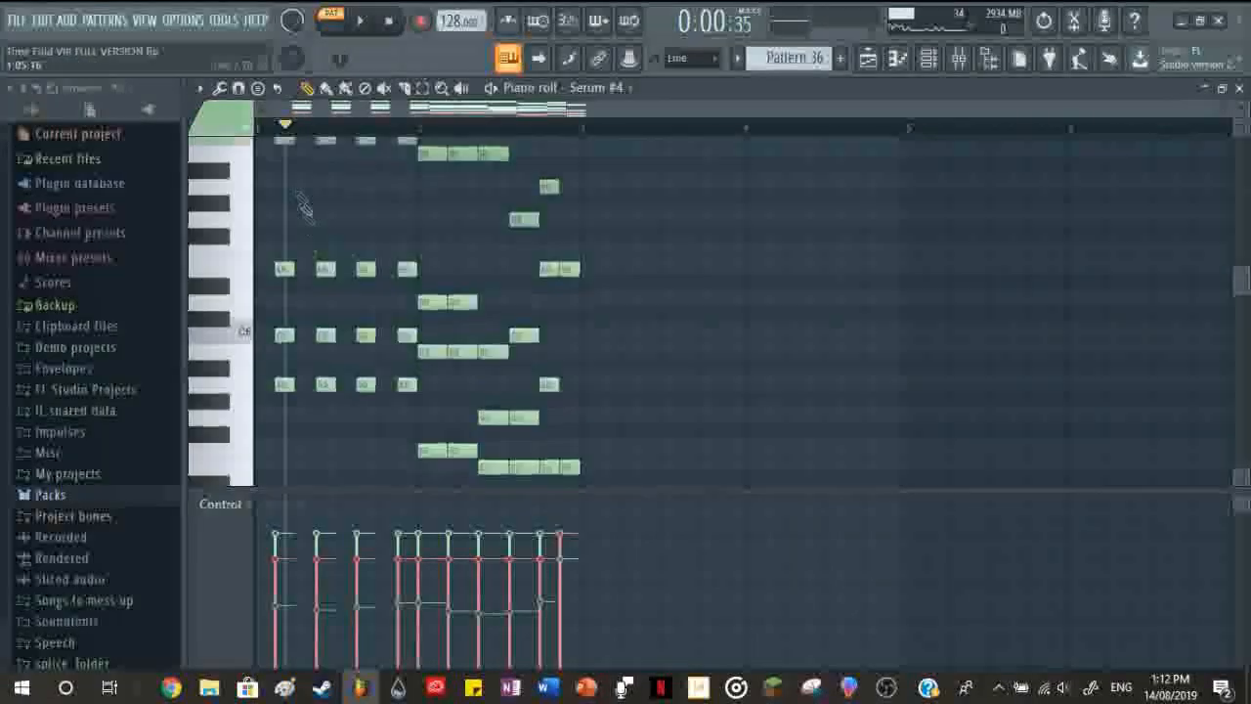
pyautogui.click(268, 127)
pyautogui.moveTo(261, 252); pyautogui.dragTo(283, 254)
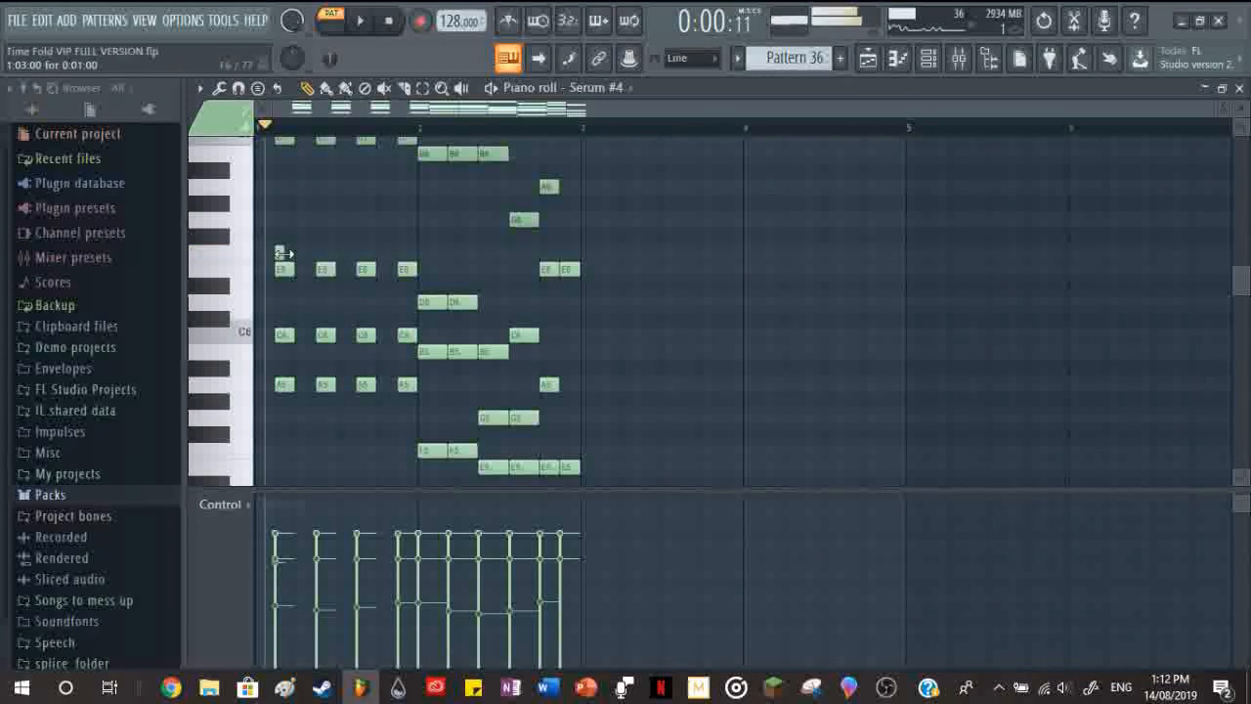
# Step: Set the arrangement's song position to bar 143 and recheck Pattern 36's Serum #4 notes in the piano roll
pyautogui.click(1239, 89)
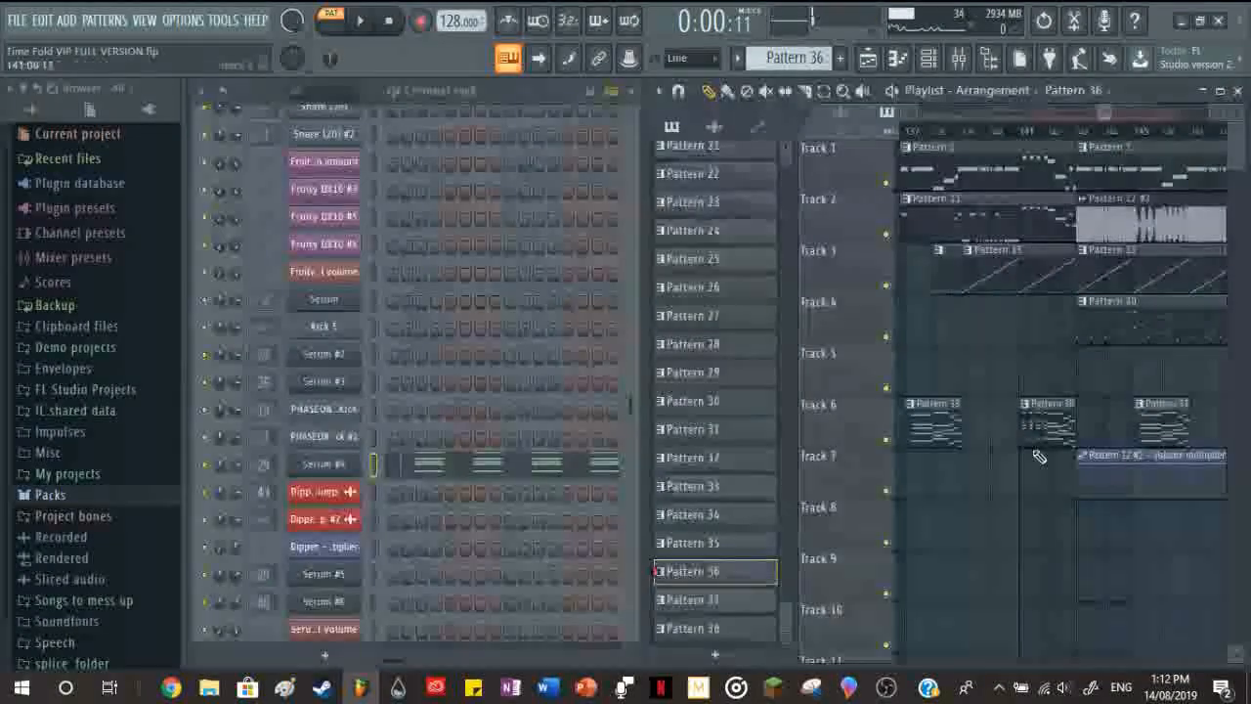
pyautogui.click(1021, 128)
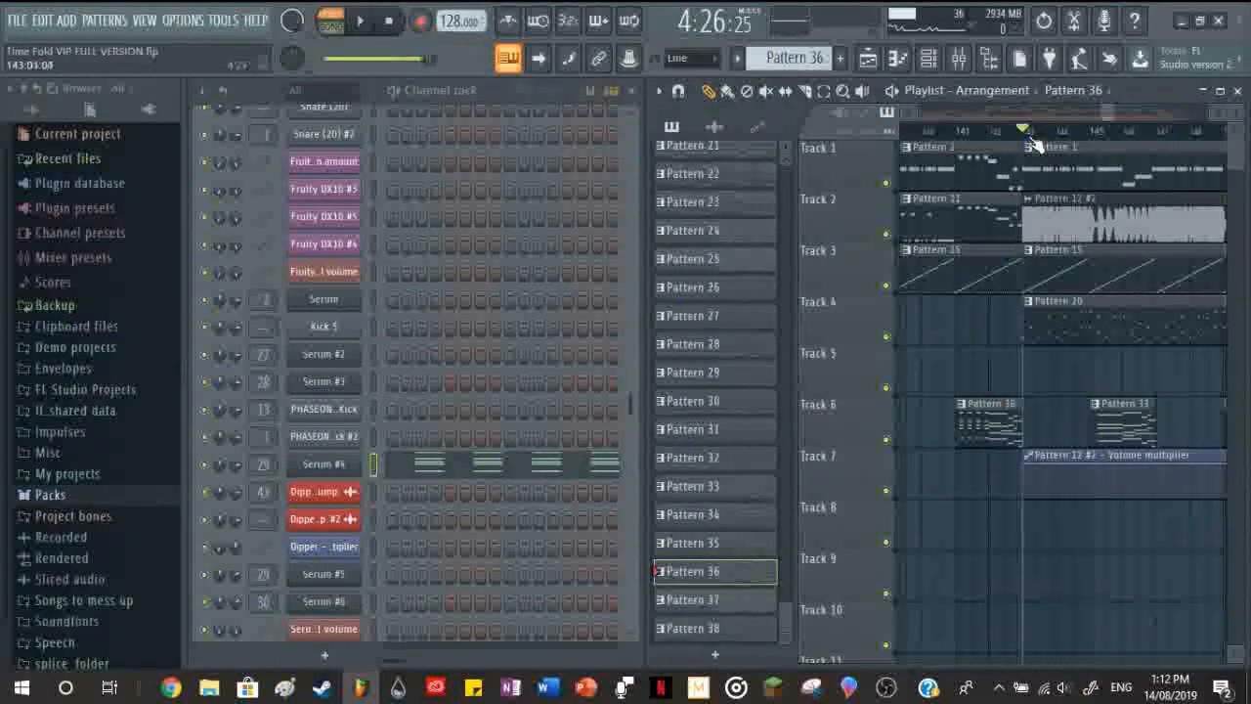
pyautogui.click(470, 482)
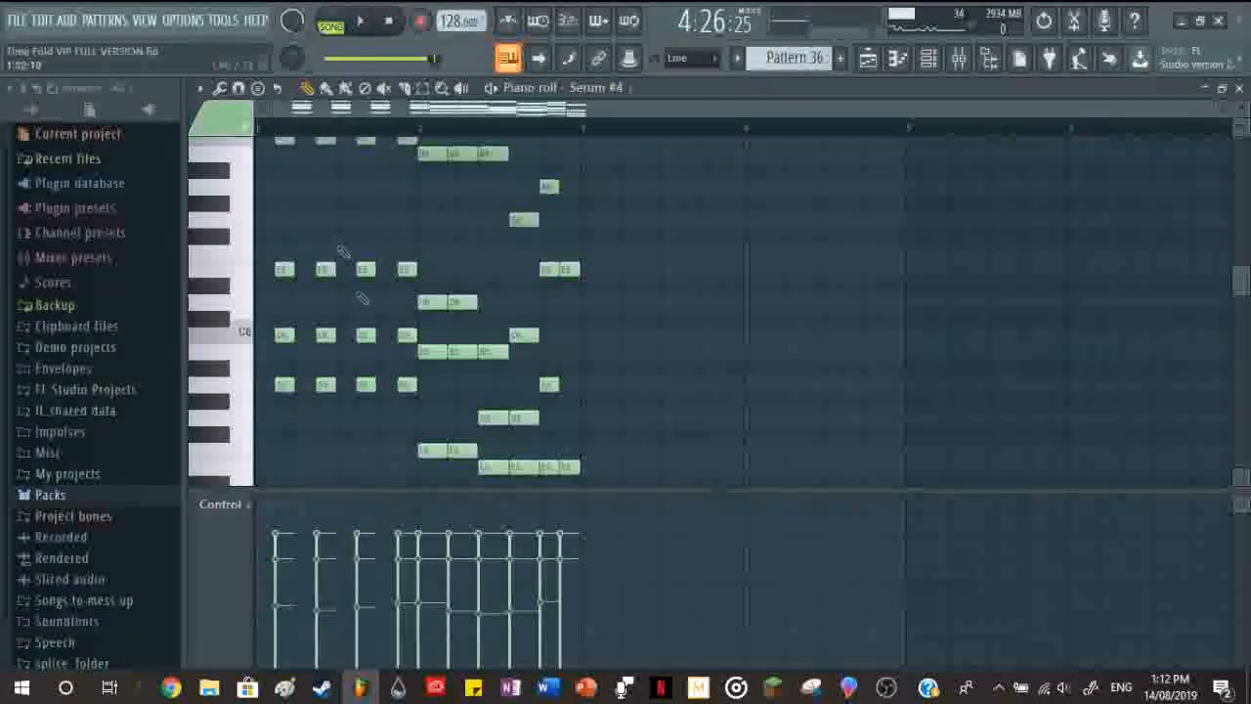
pyautogui.scroll(-1, 403, 324)
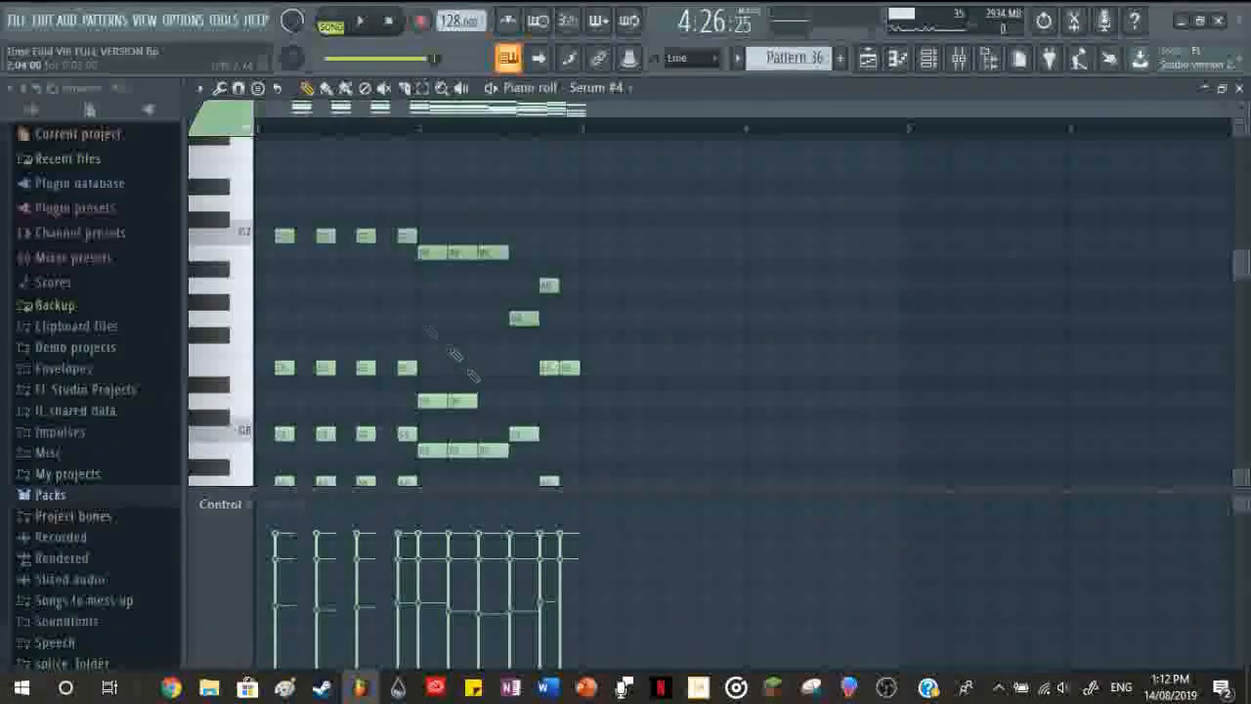
pyautogui.click(1239, 88)
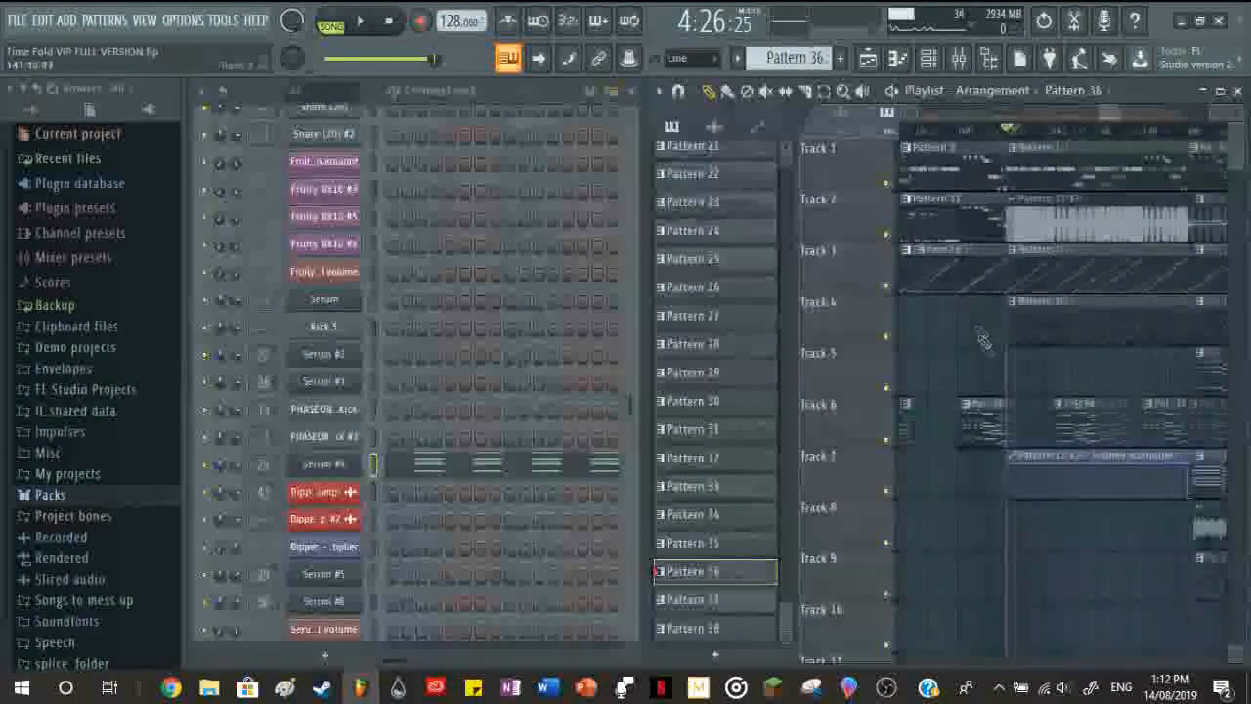
# Step: Select Pattern 11 from Track 2 and play the arrangement from bar 143
pyautogui.click(1044, 240)
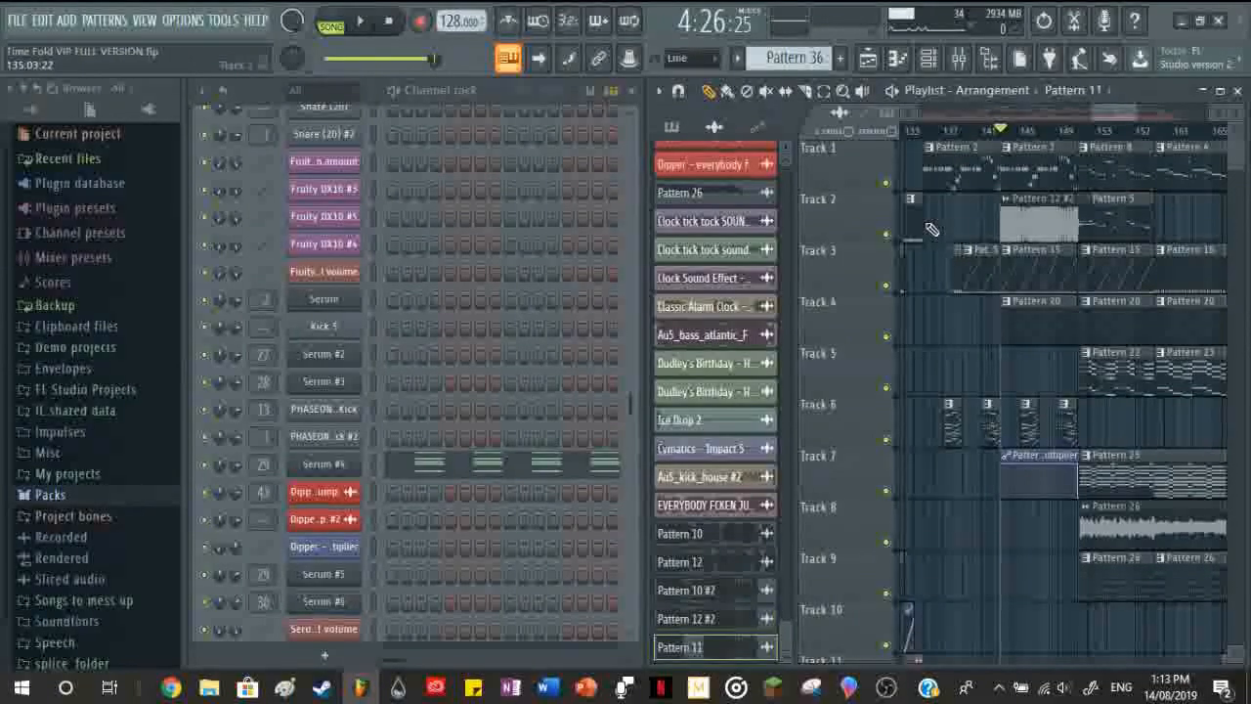
pyautogui.press('space')
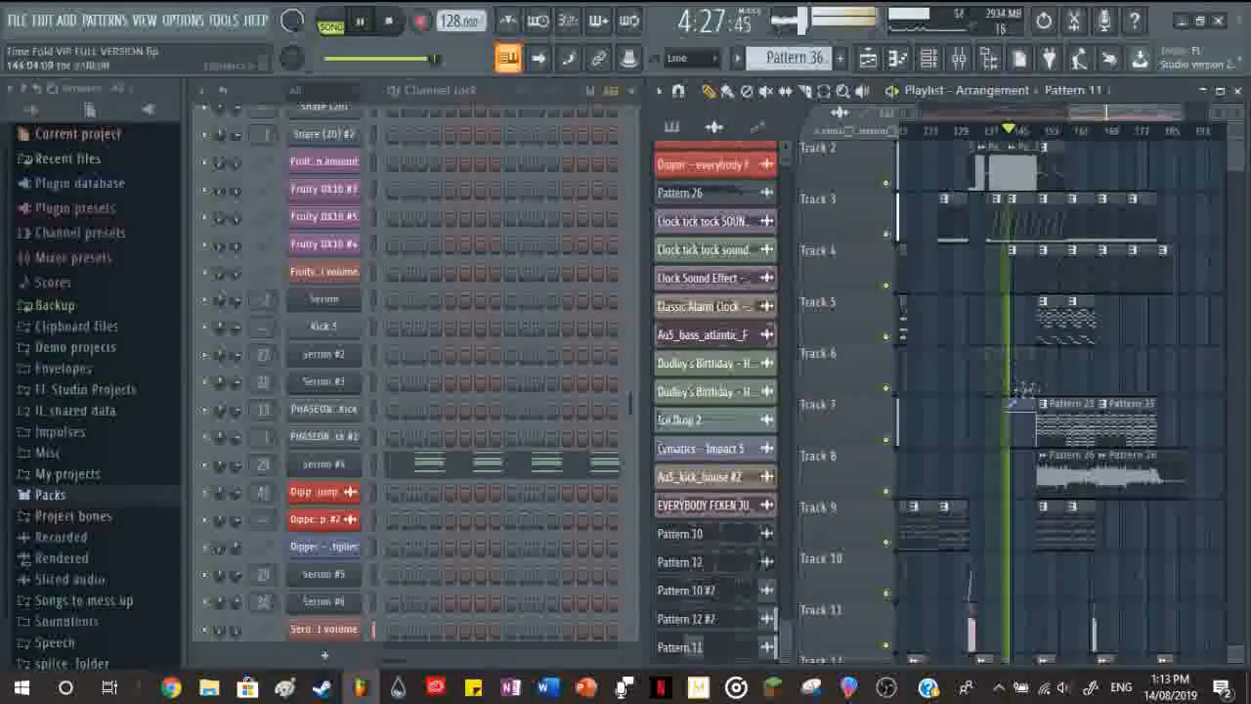
pyautogui.scroll(3, 1052, 422)
pyautogui.scroll(-2, 992, 362)
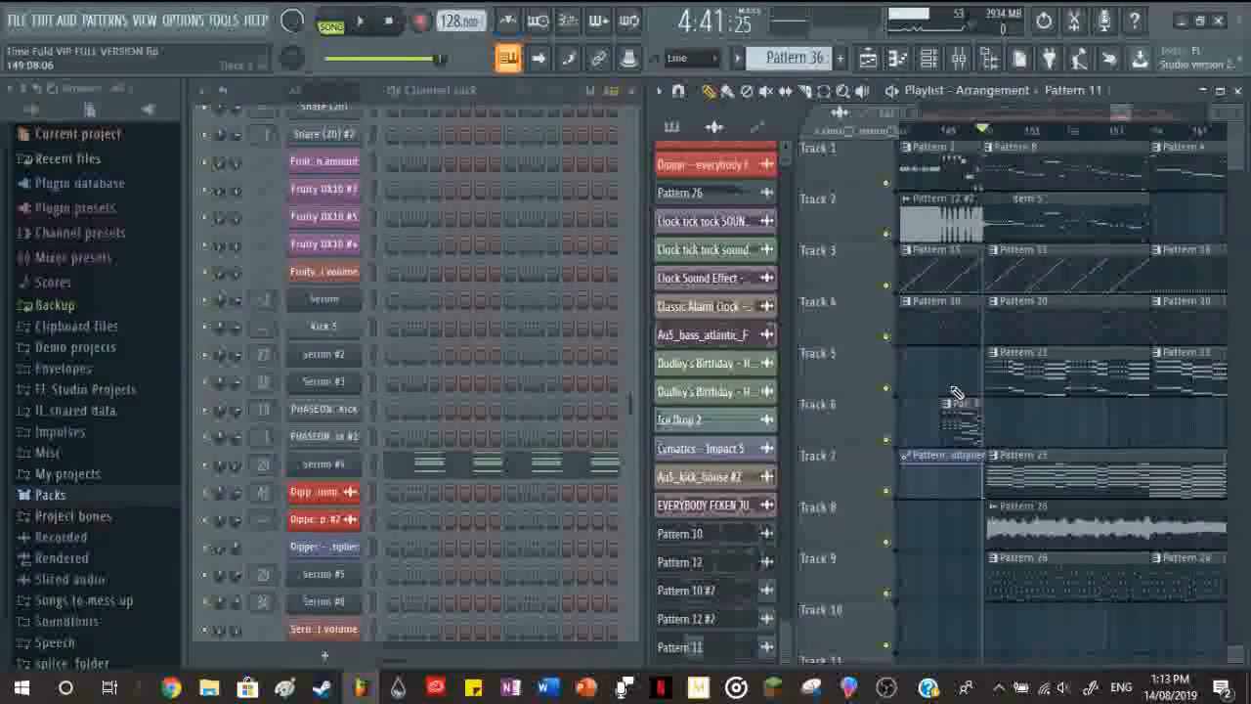
# Step: Play the arrangement from bar 151, look over the clips down to Track 22, and set the song position to bar 159
pyautogui.scroll(-4, 981, 332)
pyautogui.scroll(-2, 1007, 459)
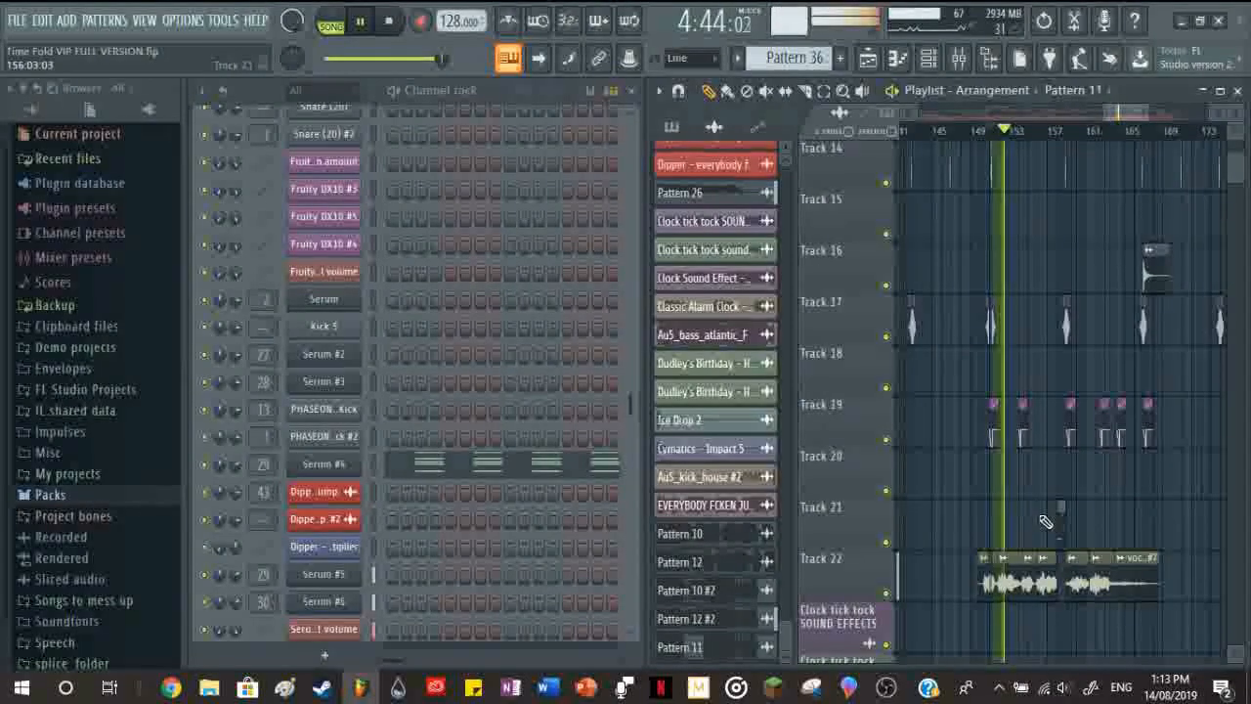
pyautogui.scroll(7, 1051, 548)
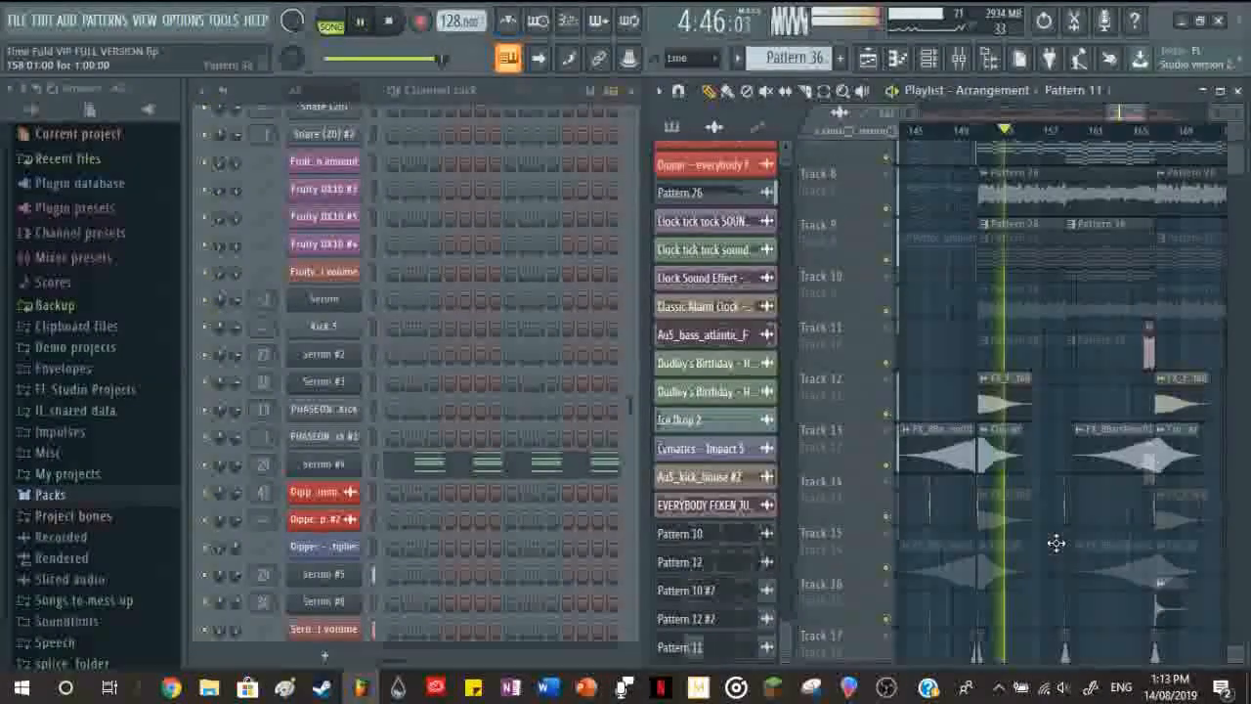
pyautogui.scroll(3, 1062, 260)
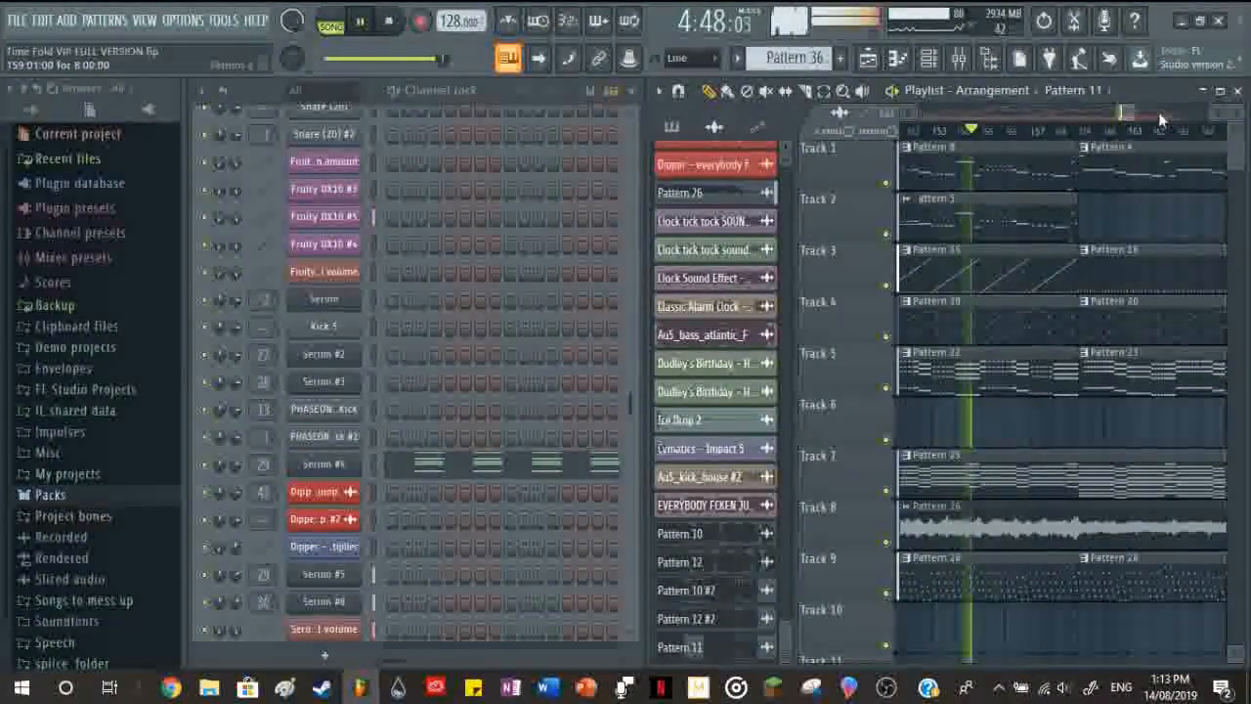
pyautogui.moveTo(1135, 113); pyautogui.dragTo(1153, 114)
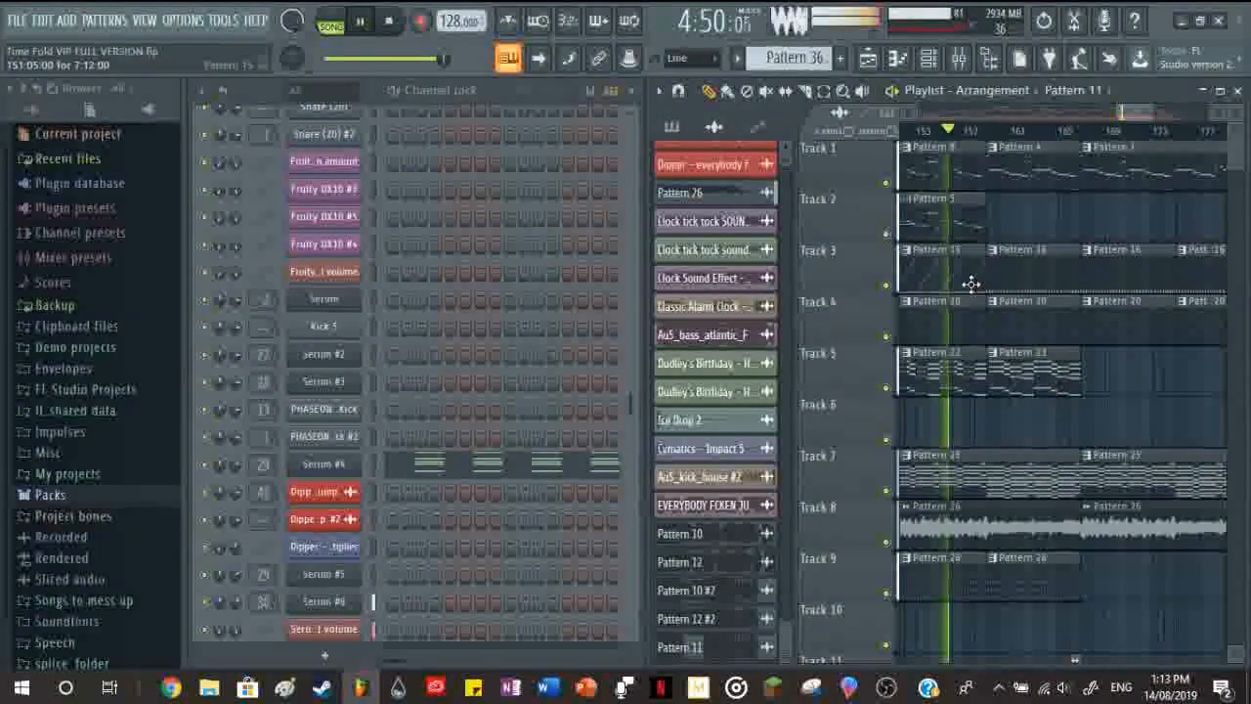
pyautogui.scroll(3, 1021, 249)
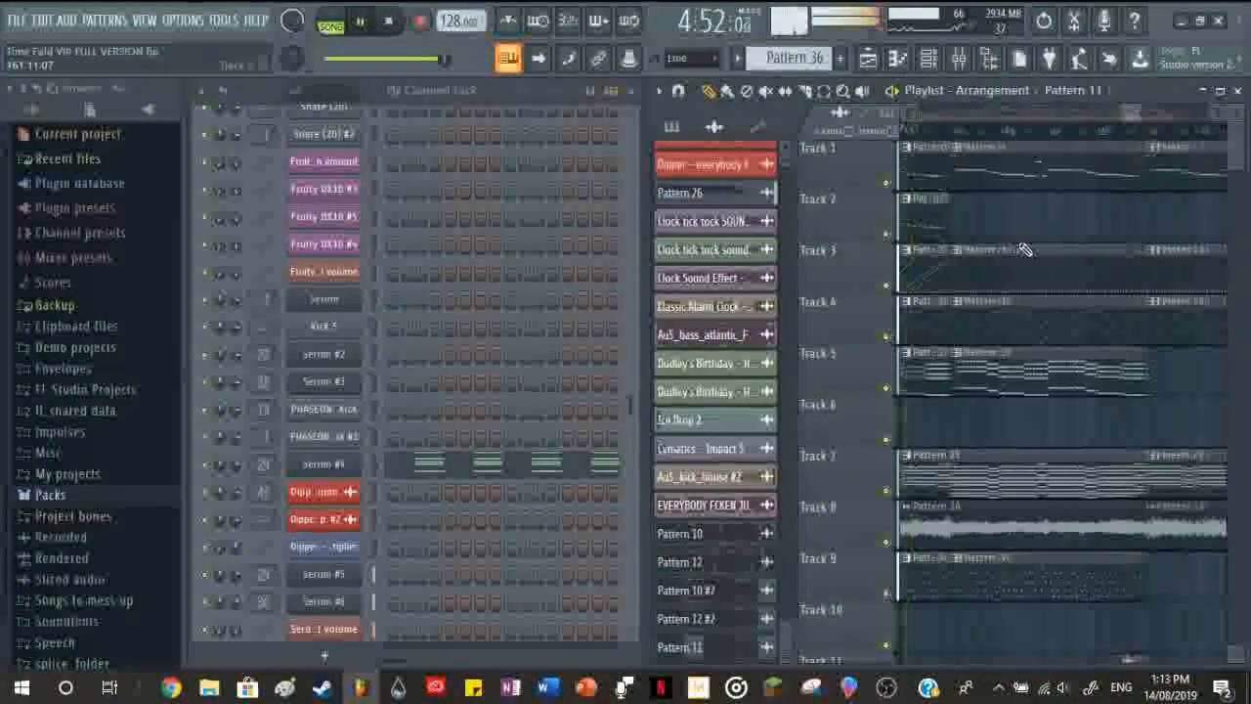
pyautogui.scroll(-4, 903, 266)
pyautogui.scroll(3, 902, 271)
pyautogui.scroll(-3, 903, 270)
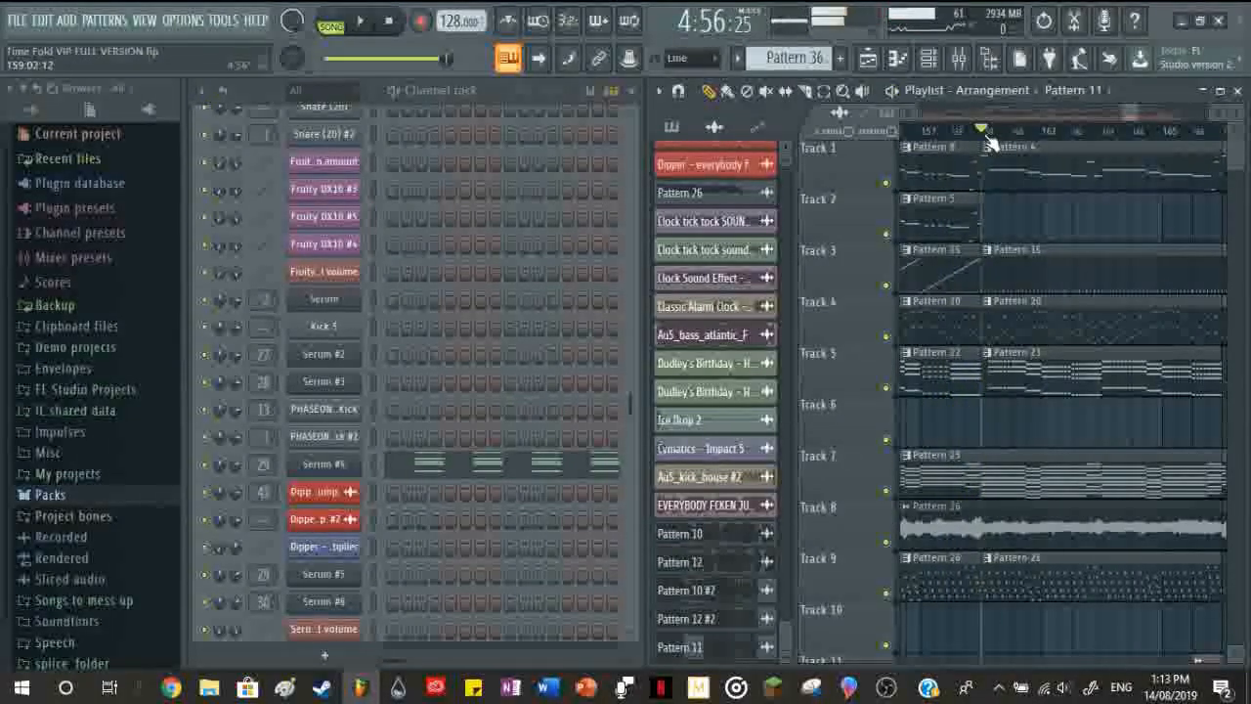
# Step: Select Pattern 16 from Track 3 and audition it while checking which channels it uses in the channel rack
pyautogui.scroll(-2, 956, 145)
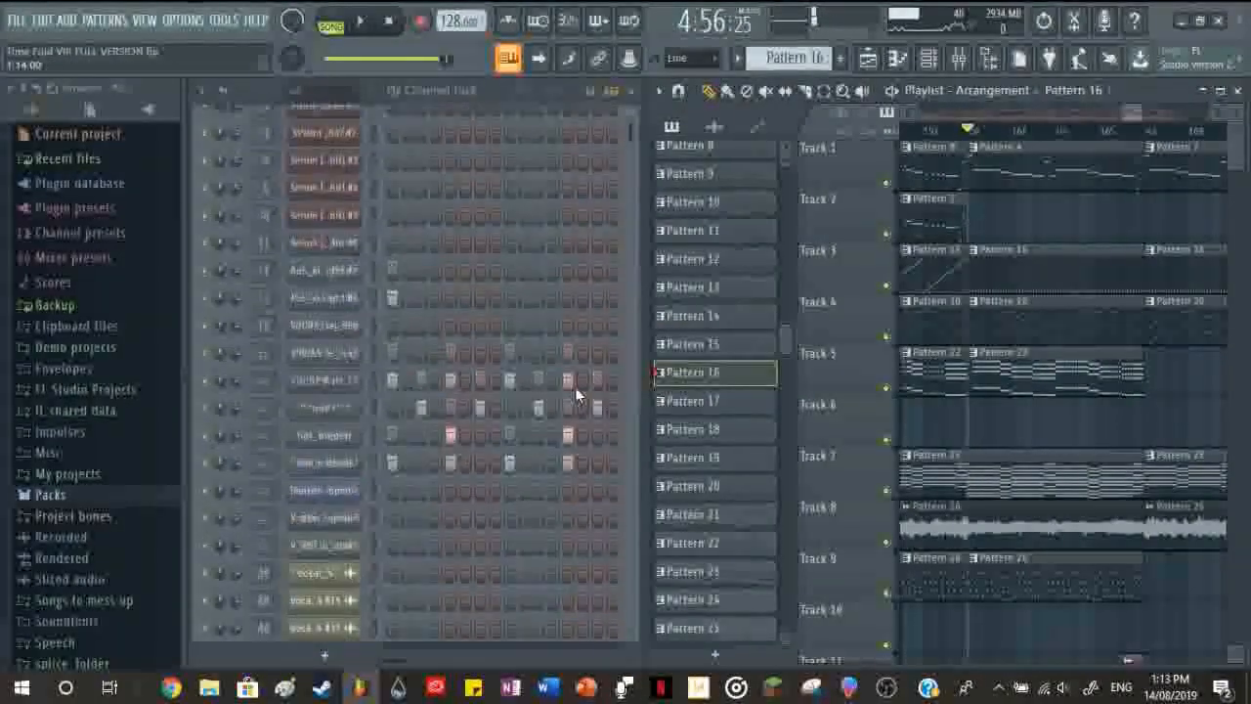
pyautogui.scroll(2, 574, 387)
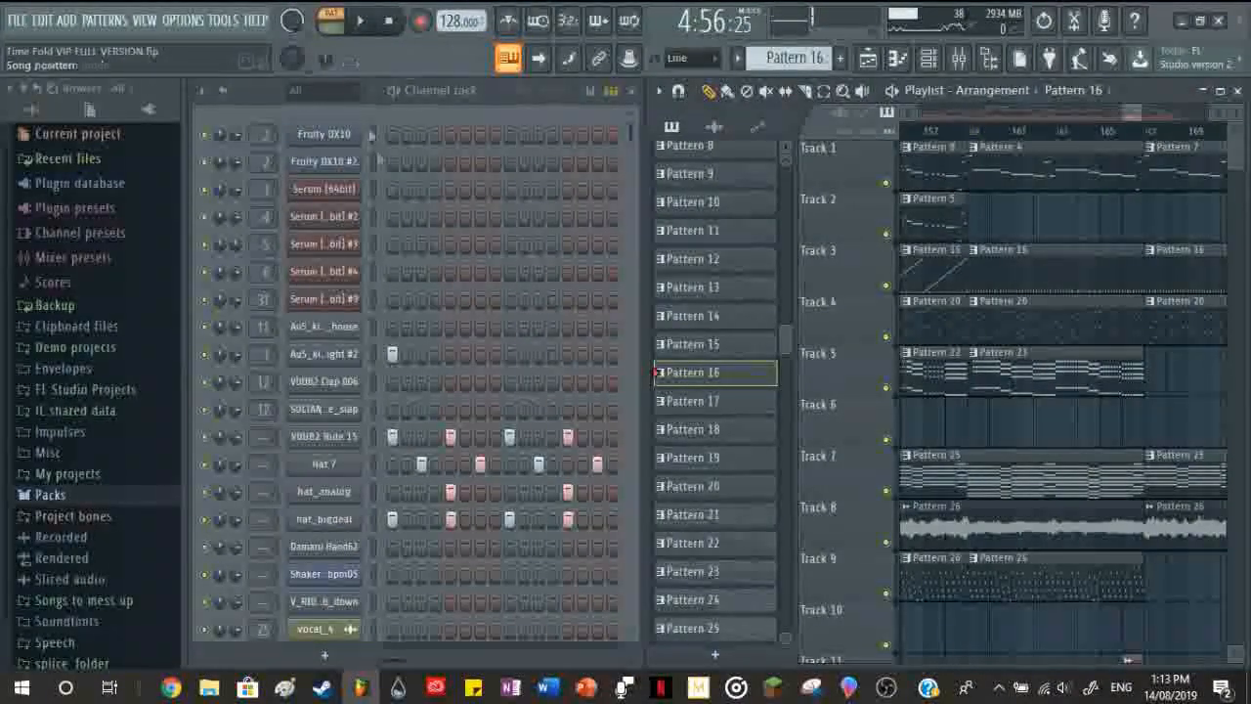
pyautogui.scroll(-15, 469, 353)
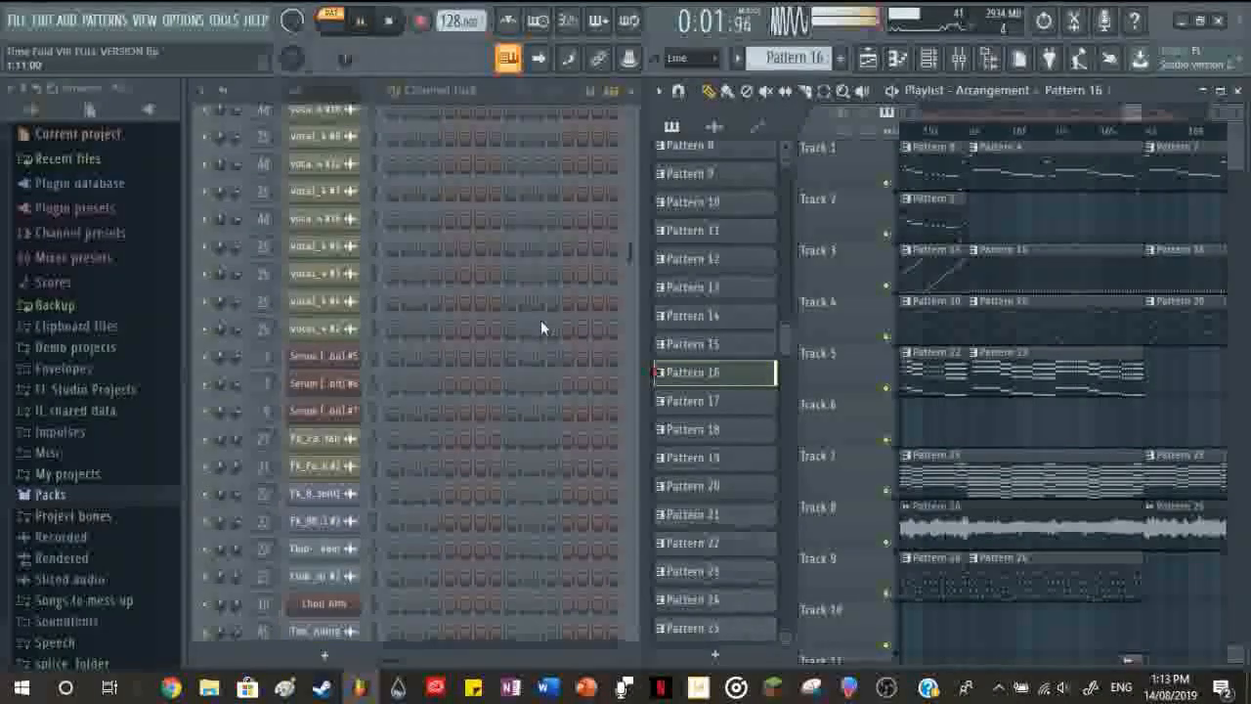
pyautogui.scroll(-6, 540, 320)
pyautogui.press('space')
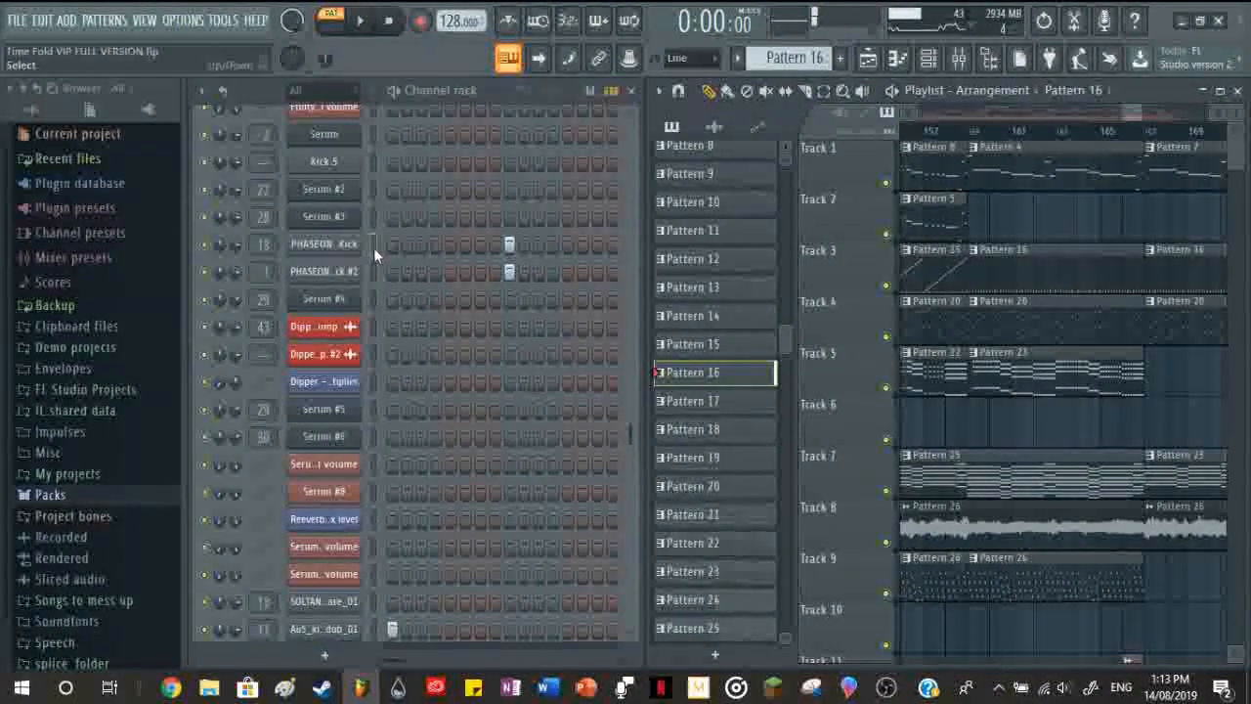
# Step: Inspect the PHASEONE_This is a Kick channel's sampler settings and waveform, and close its window
pyautogui.click(314, 251)
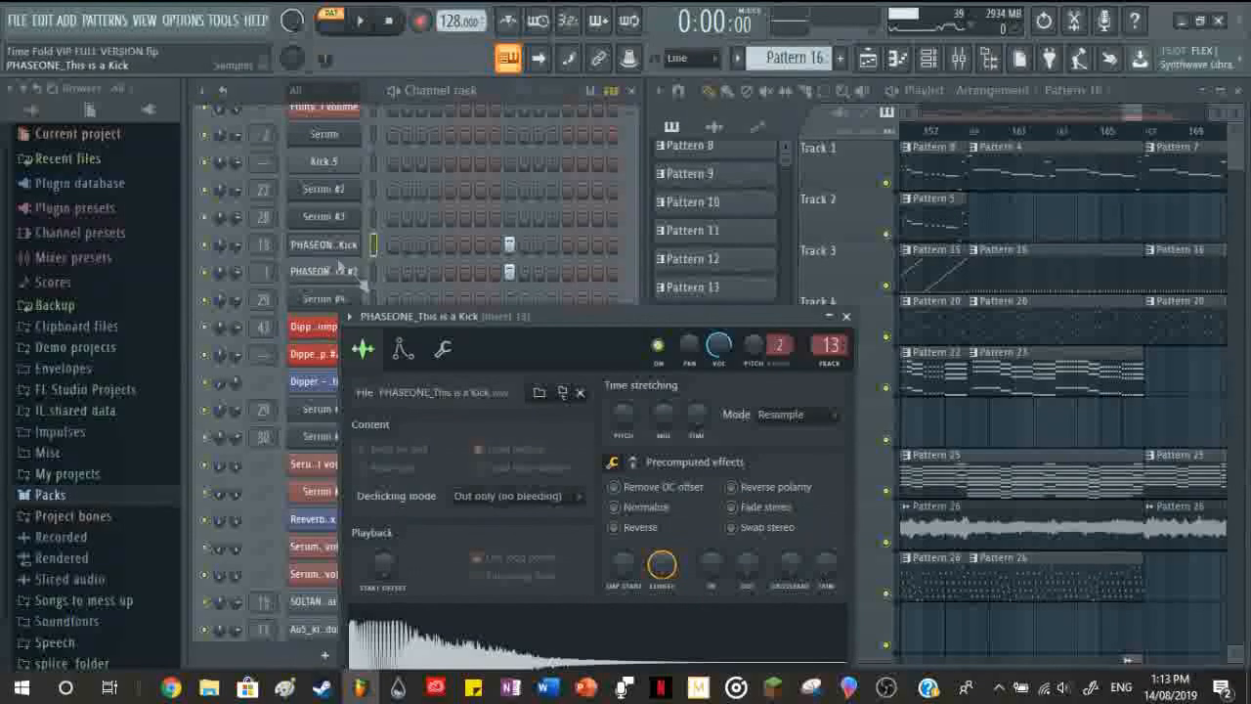
pyautogui.moveTo(555, 323); pyautogui.dragTo(577, 147)
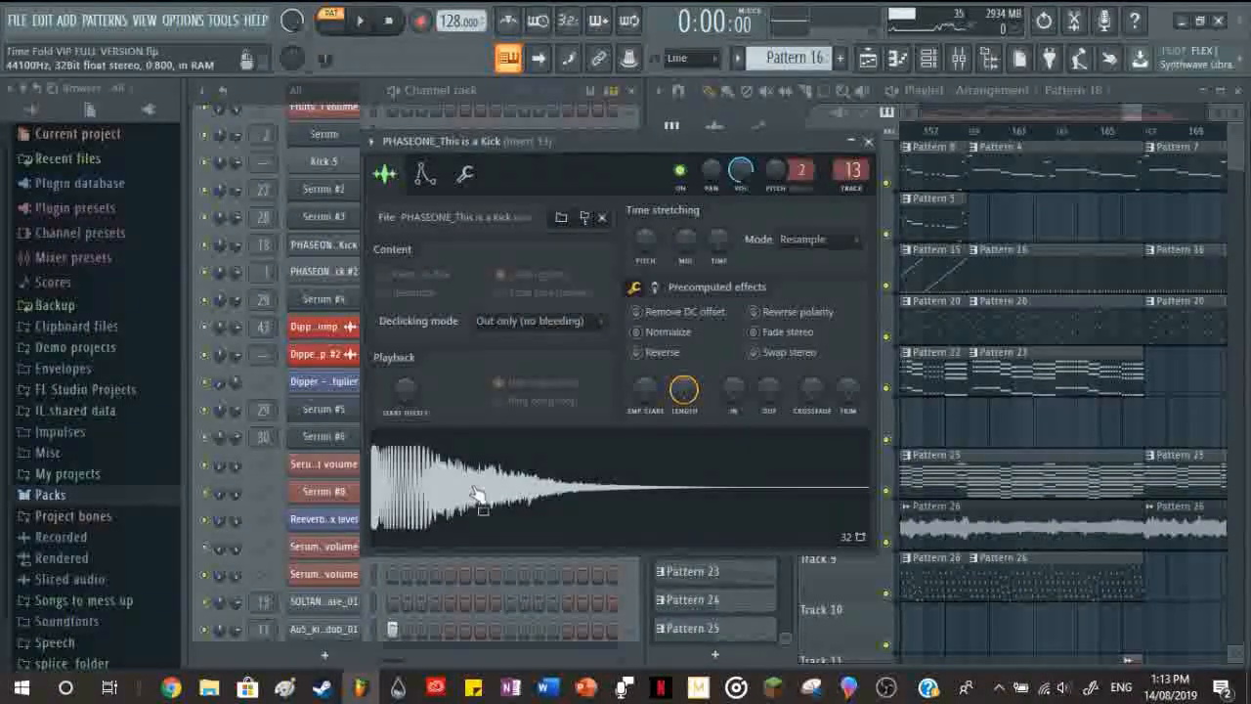
pyautogui.click(867, 144)
pyautogui.scroll(-5, 410, 298)
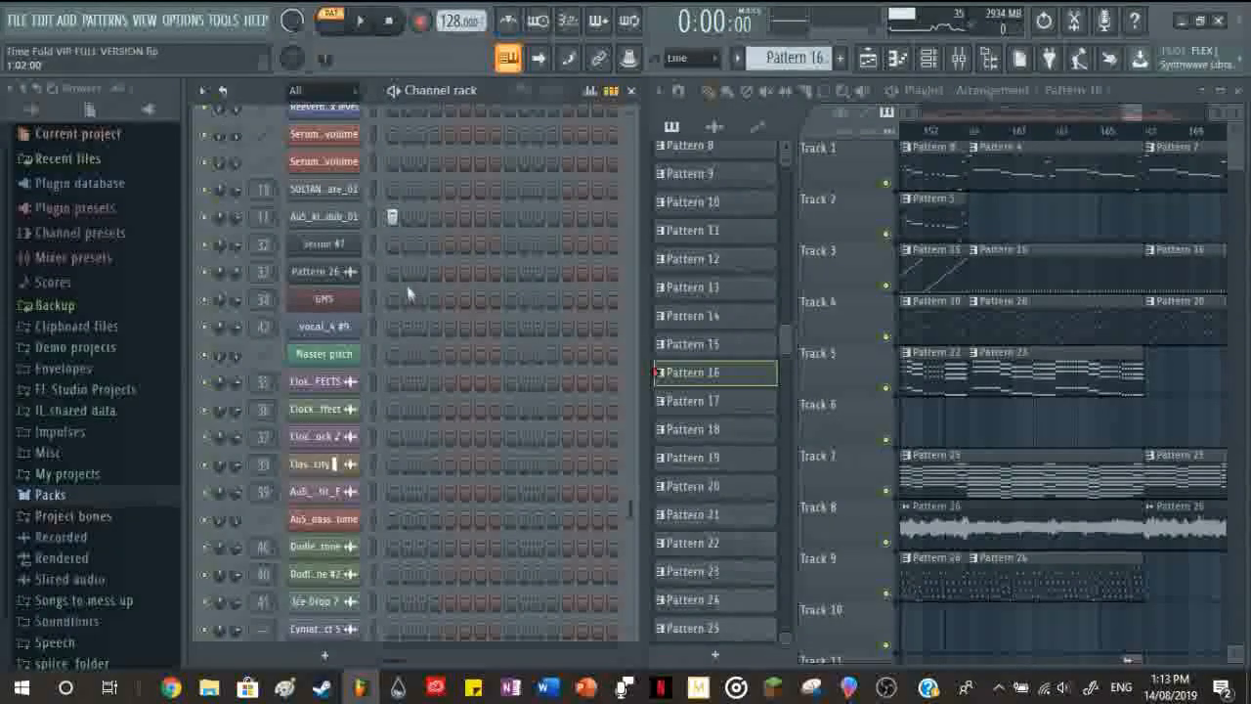
# Step: Check the mixer insert and sampler settings of the Au5_kick_dub_01 channel, and audition its sample
pyautogui.doubleClick(259, 216)
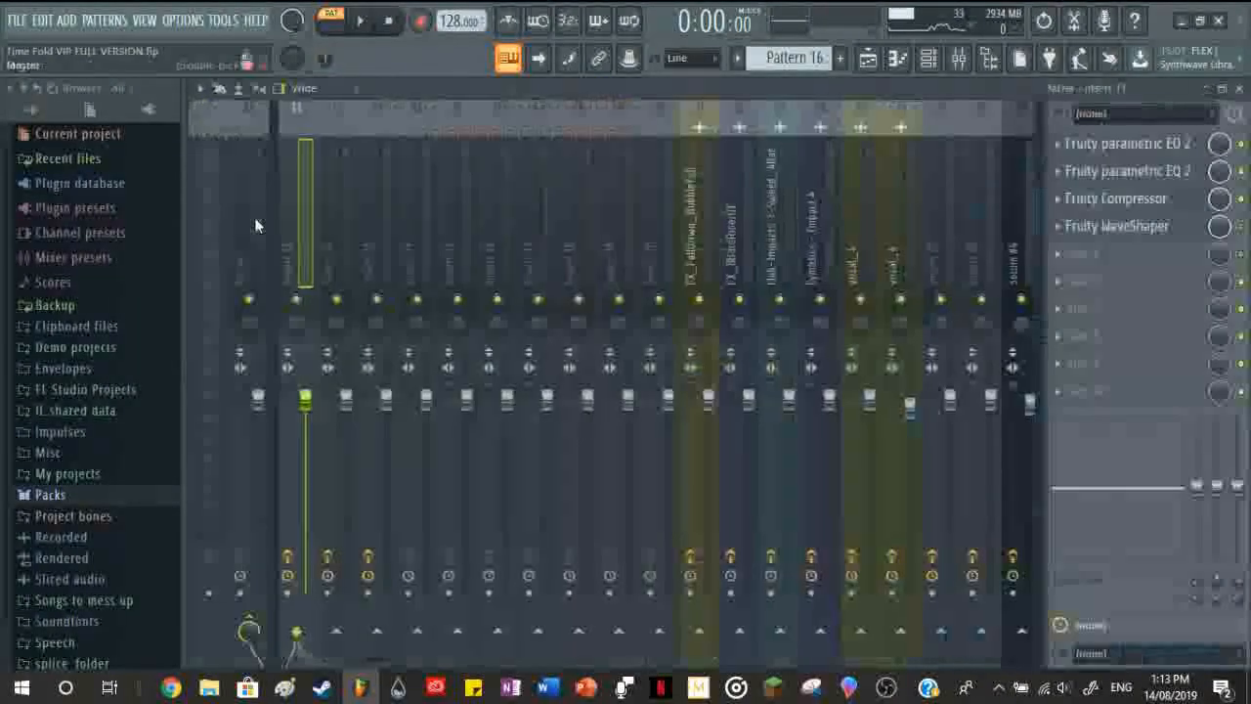
pyautogui.click(1239, 88)
pyautogui.click(318, 465)
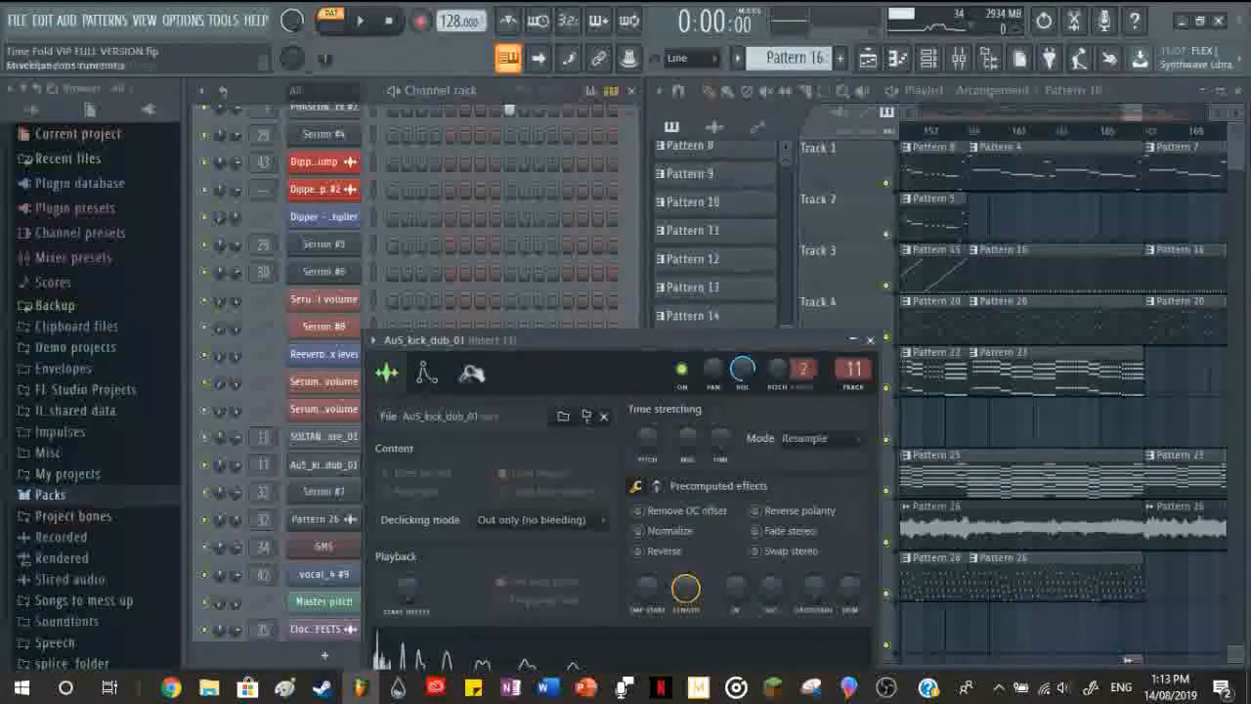
pyautogui.moveTo(702, 200); pyautogui.dragTo(662, 260)
pyautogui.click(631, 314)
pyautogui.scroll(4, 516, 211)
pyautogui.scroll(-4, 518, 217)
pyautogui.click(489, 563)
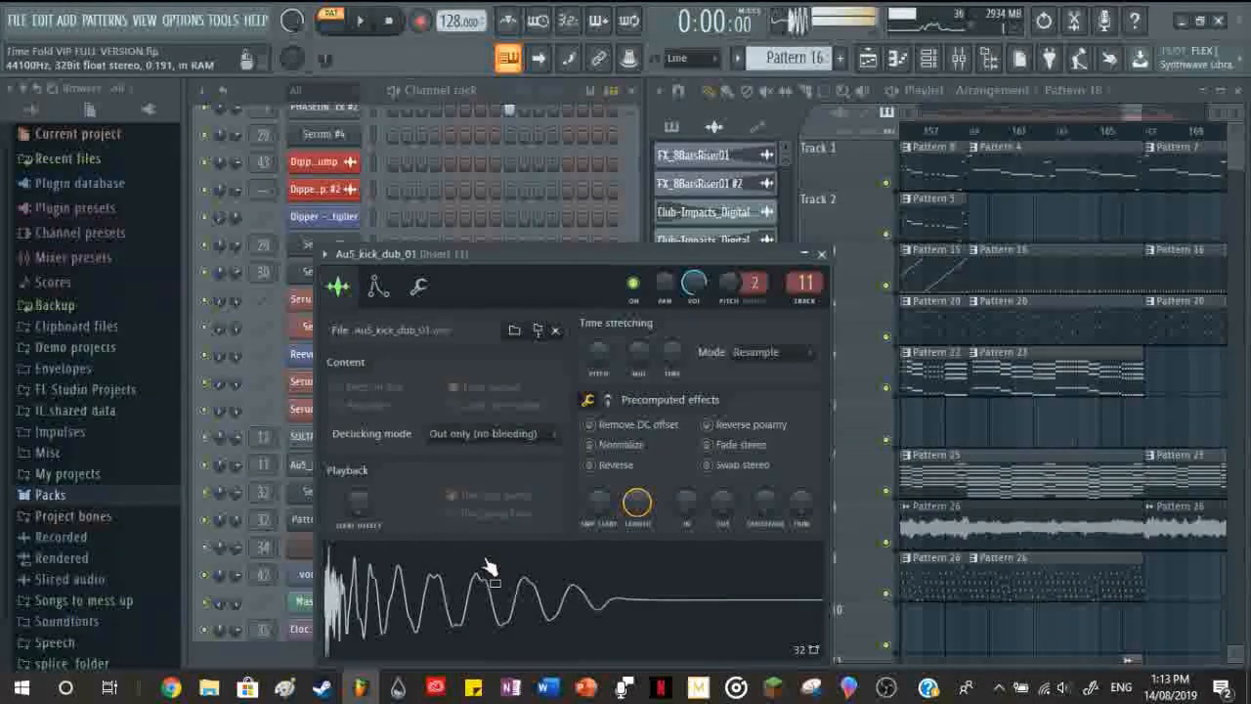
pyautogui.click(821, 254)
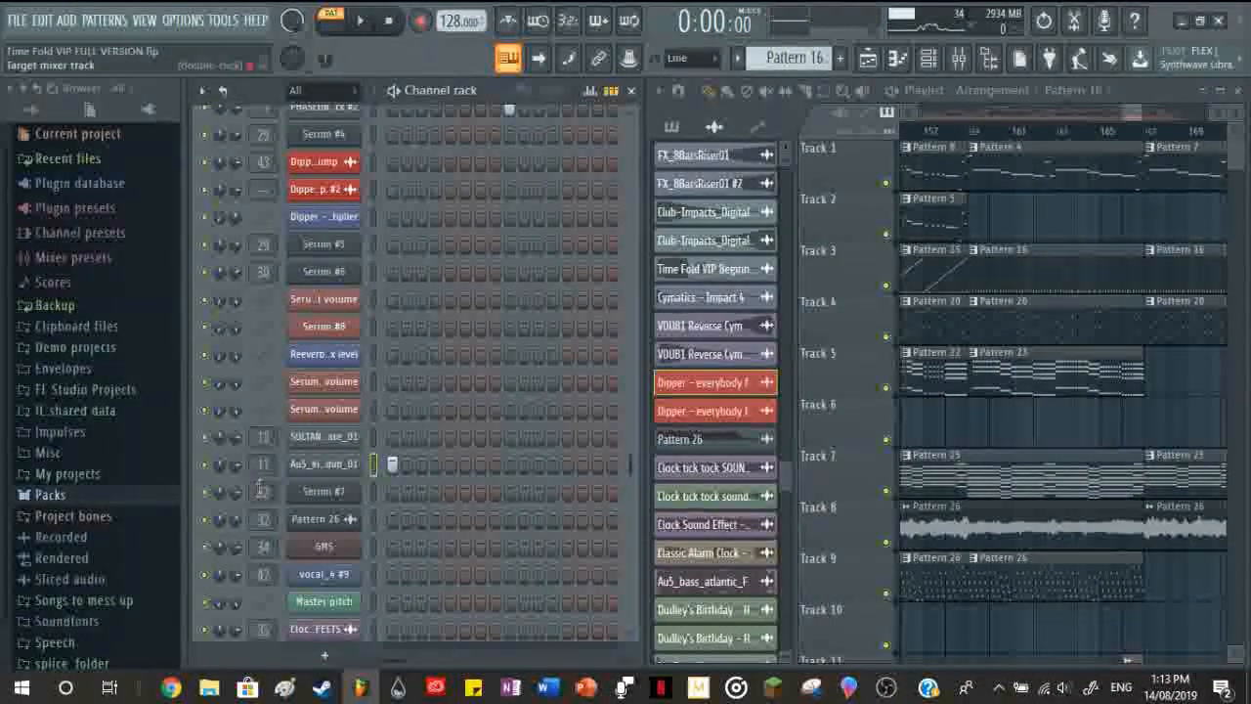
# Step: Play Pattern 16 and examine the two Fruity Parametric EQ 2 curves on mixer insert 11, closing them and the mixer
pyautogui.doubleClick(262, 463)
pyautogui.press('space')
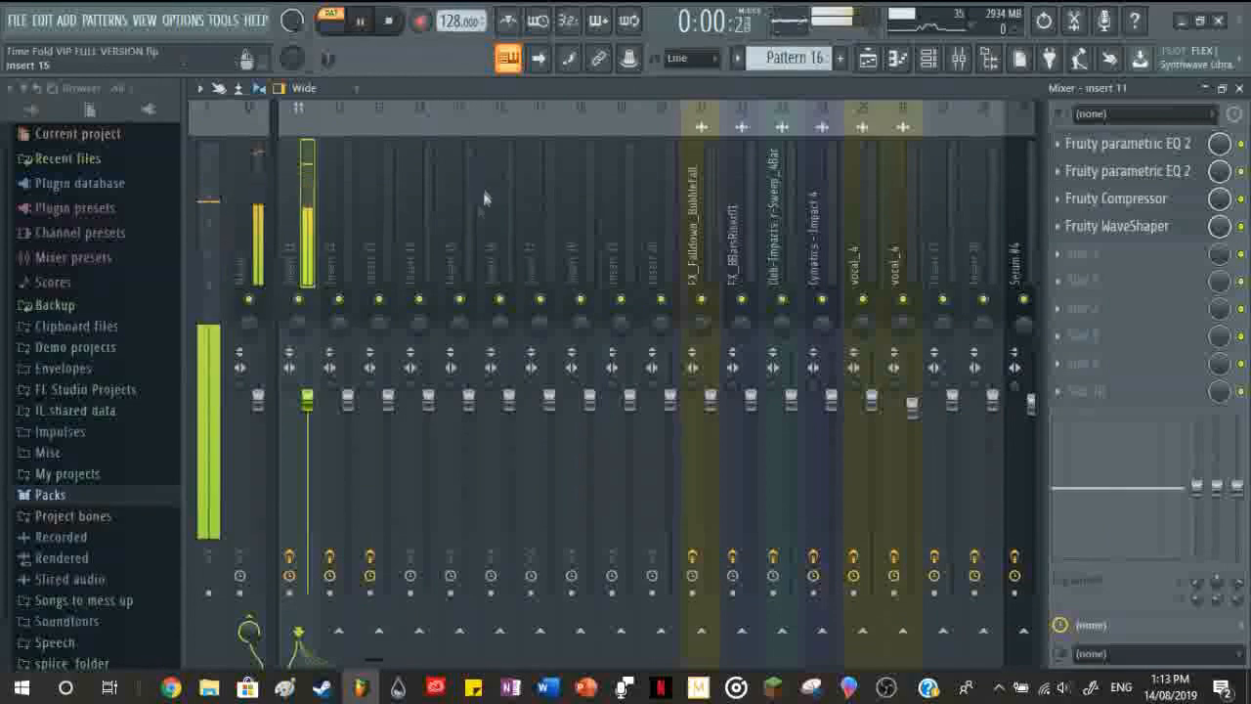
pyautogui.click(1149, 147)
pyautogui.click(1153, 174)
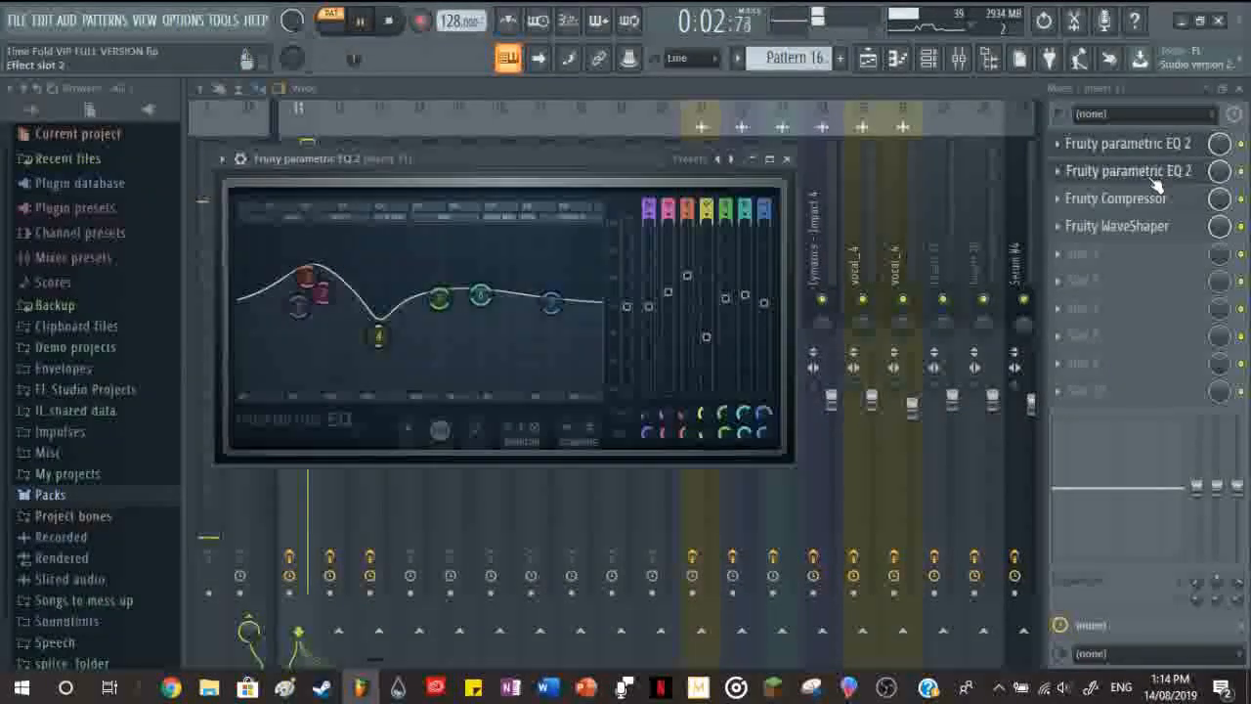
pyautogui.click(787, 158)
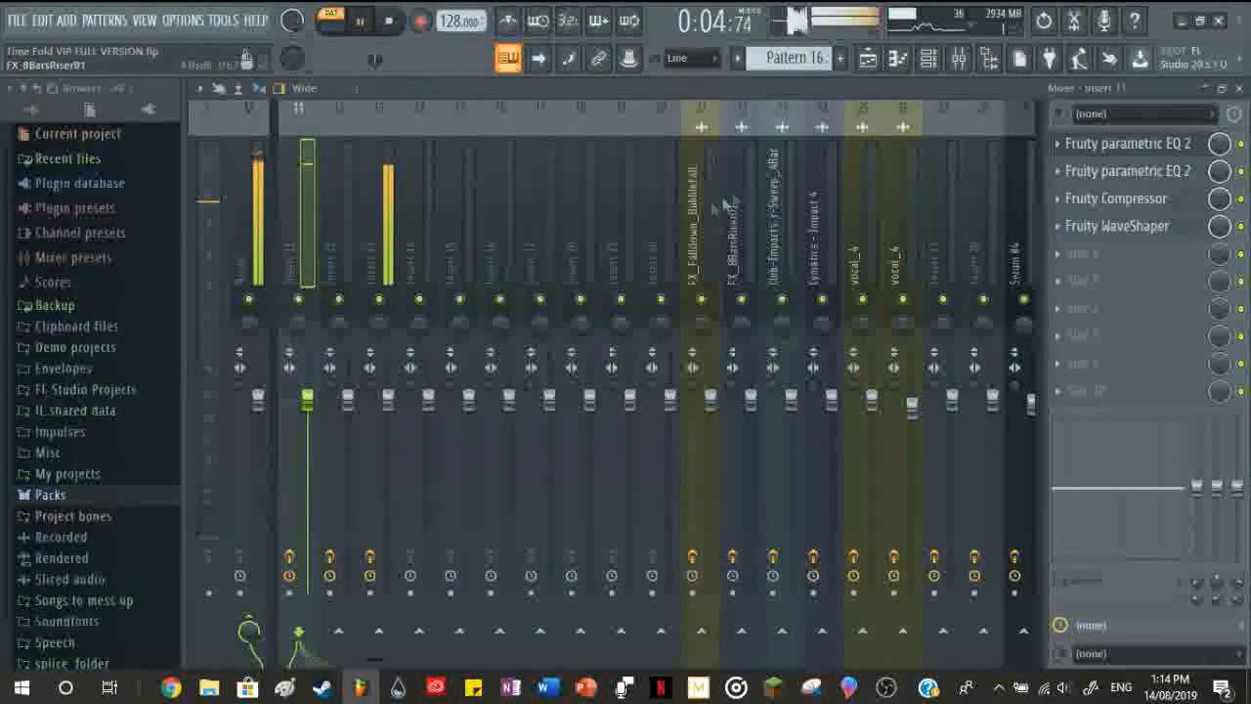
pyautogui.click(1239, 89)
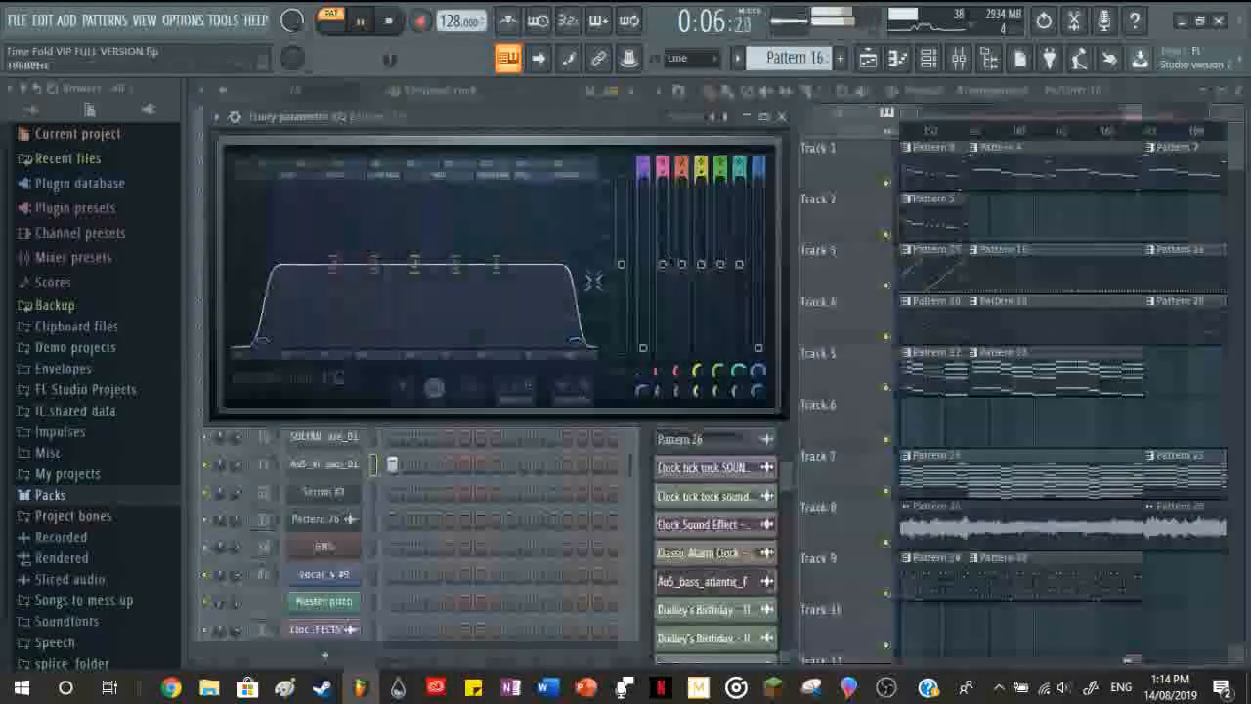
pyautogui.click(785, 119)
# Step: Stop Pattern 16's playback, return to song mode and select Pattern 4 from Track 1
pyautogui.scroll(5, 466, 490)
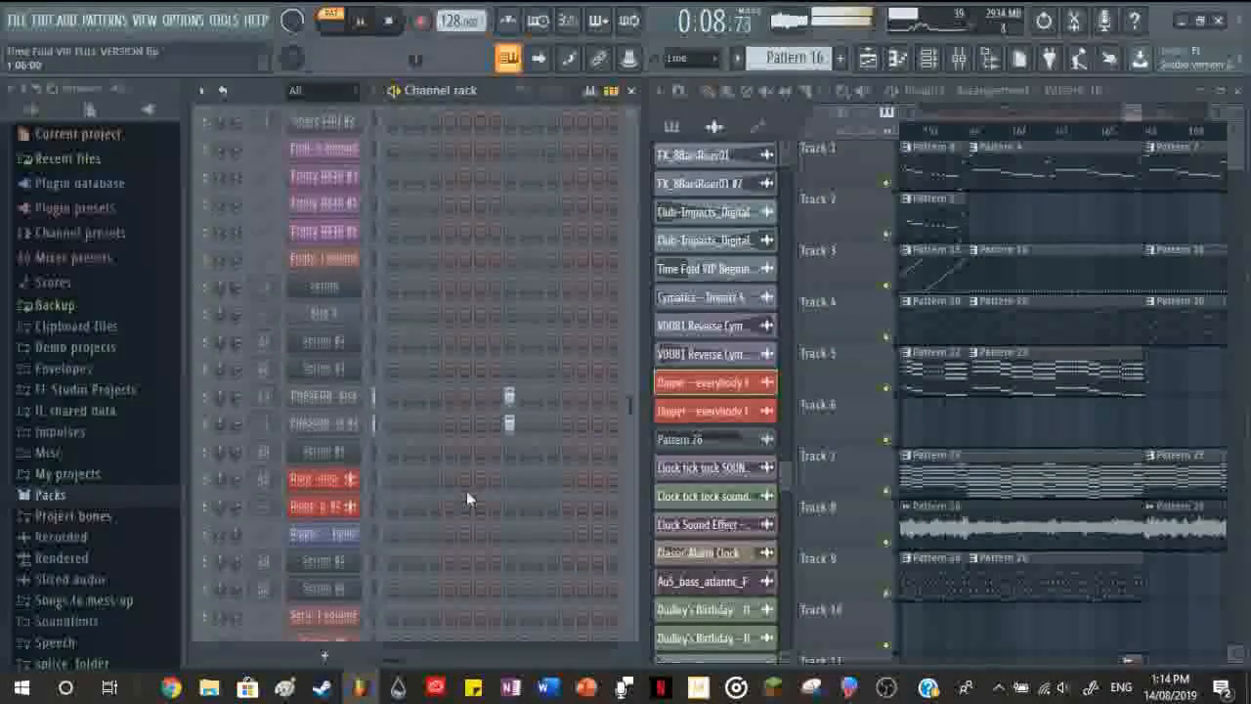
pyautogui.scroll(-3, 1094, 285)
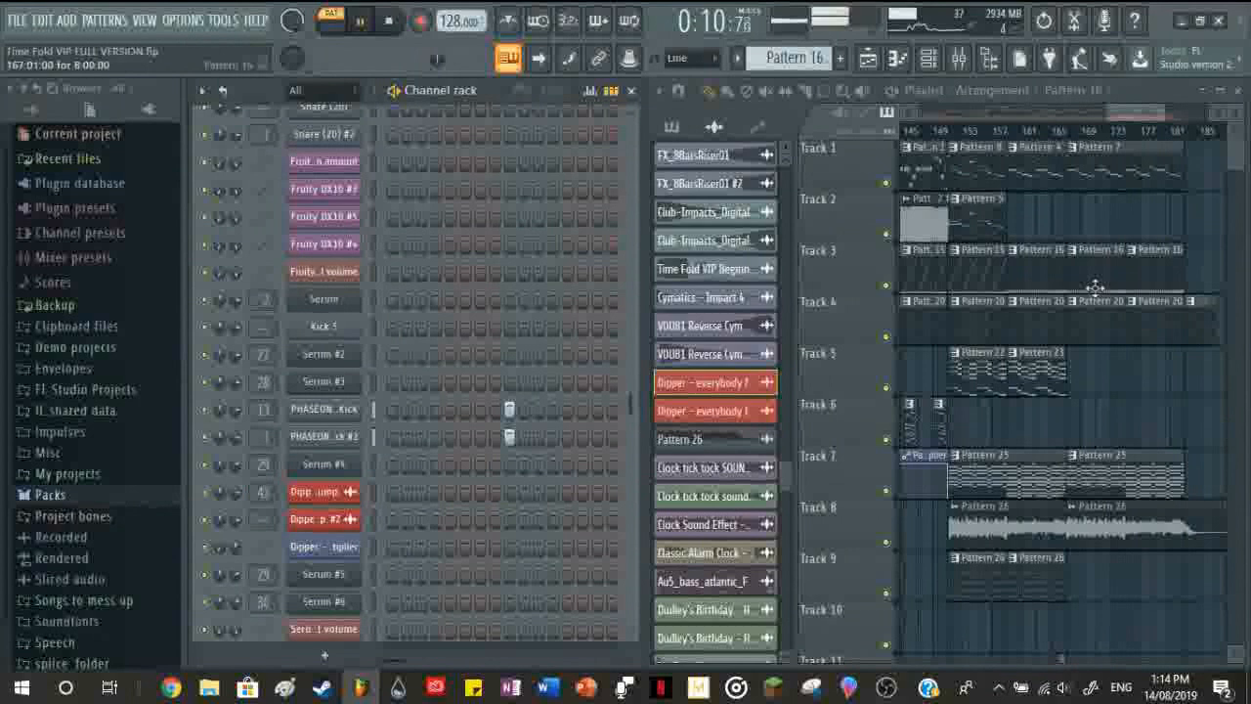
pyautogui.scroll(2, 1087, 267)
pyautogui.click(1052, 152)
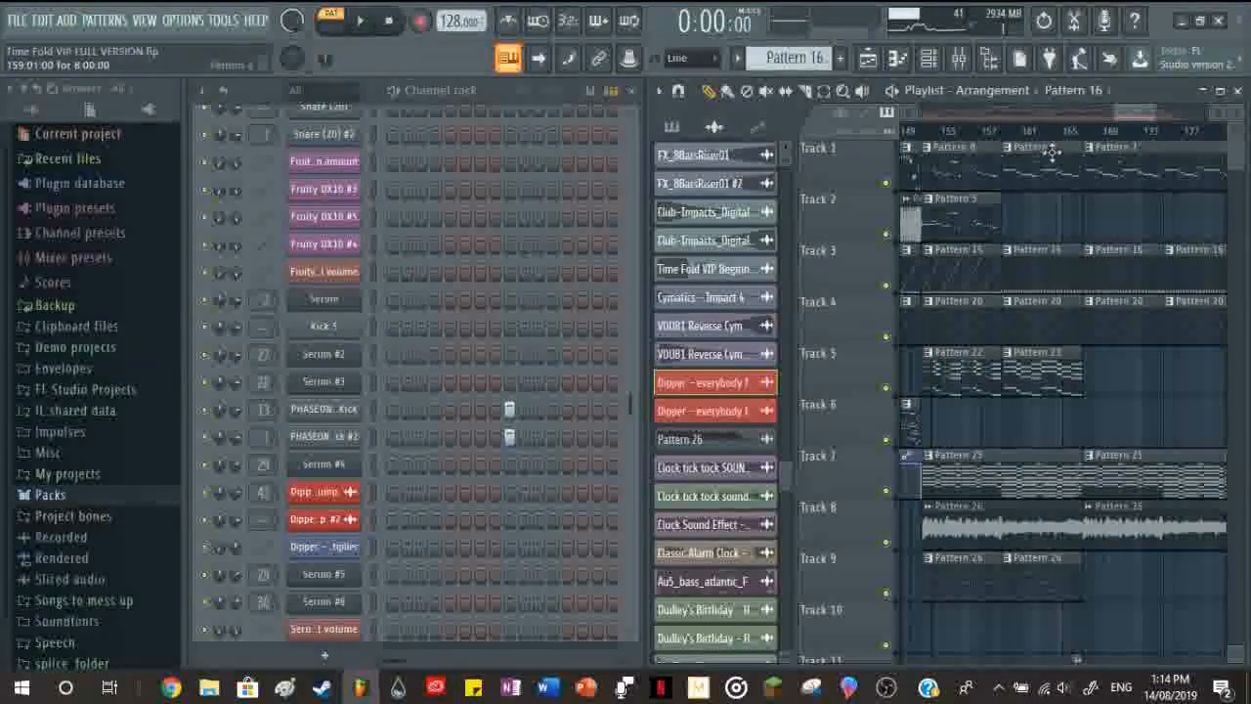
pyautogui.press('space')
pyautogui.click(997, 350)
pyautogui.click(1036, 156)
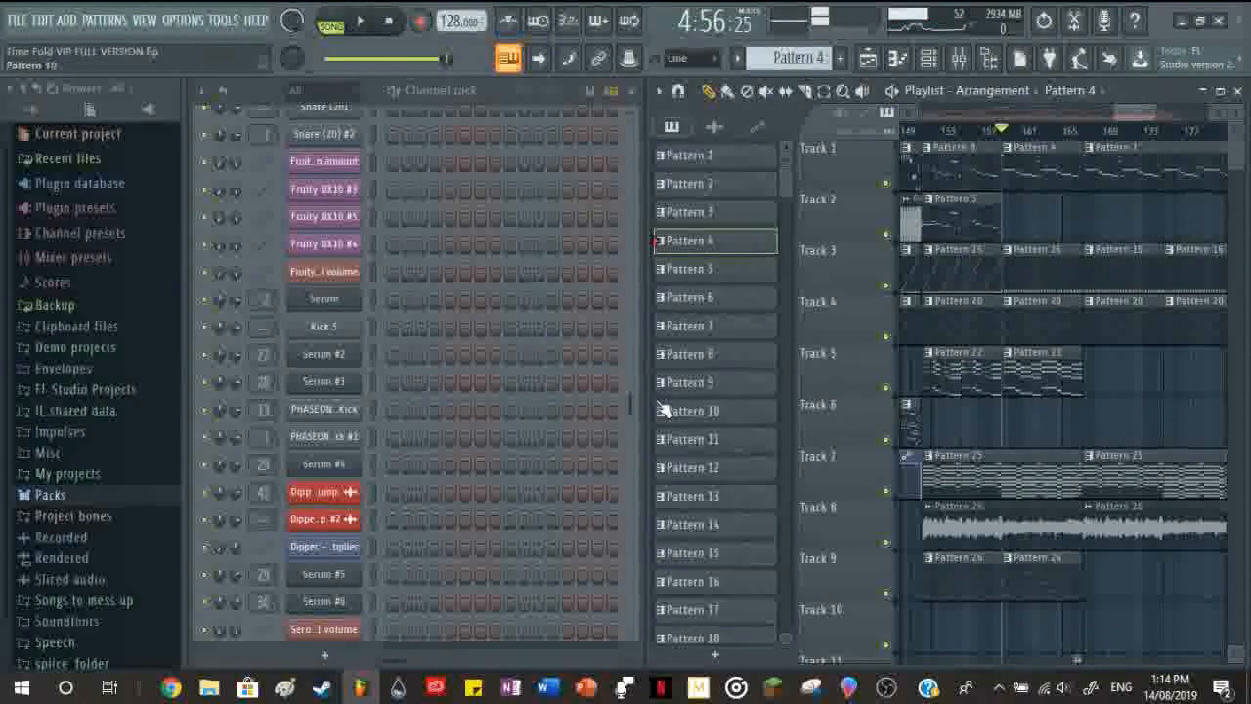
# Step: Check Pattern 7 and return to Pattern 4, opening its Fruity DX10 #2 notes in the piano roll with playback from bar 159
pyautogui.scroll(10, 424, 473)
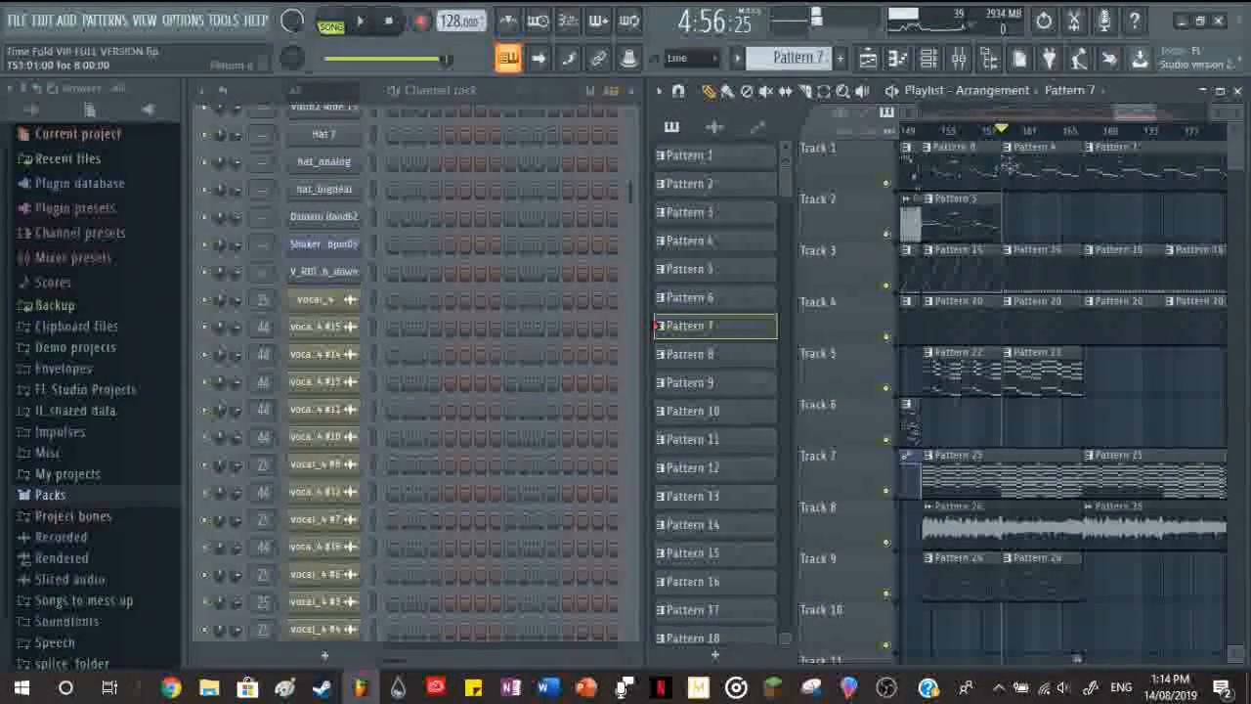
pyautogui.click(992, 184)
pyautogui.click(1038, 170)
pyautogui.scroll(10, 542, 321)
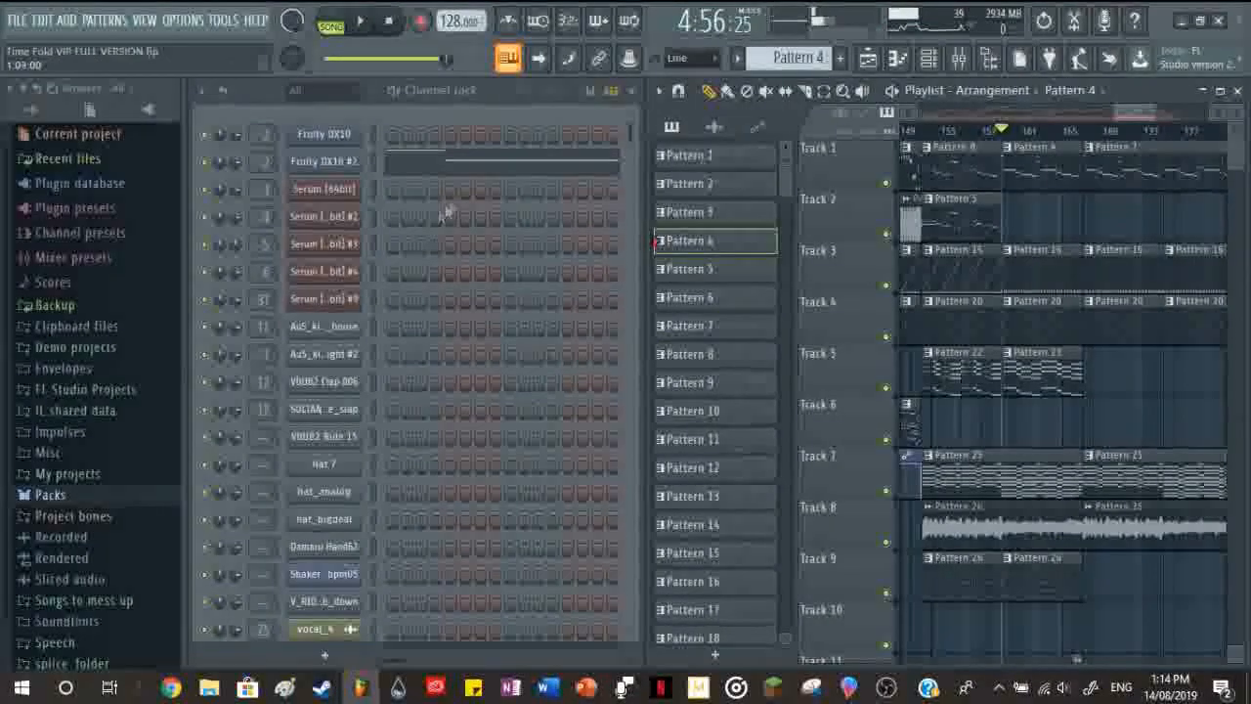
pyautogui.click(442, 162)
pyautogui.press('space')
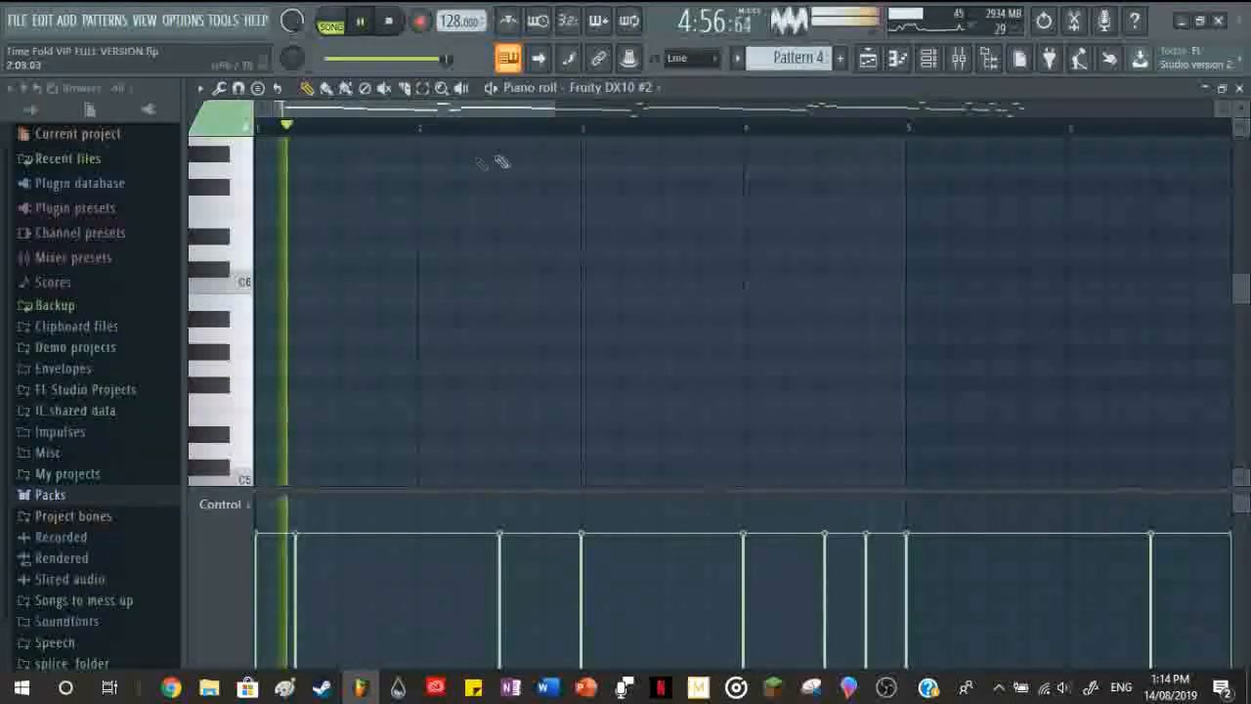
# Step: Examine the whole Fruity DX10 #2 note line while it plays, close the piano roll and stop the arrangement
pyautogui.scroll(-4, 592, 342)
pyautogui.scroll(-9, 592, 355)
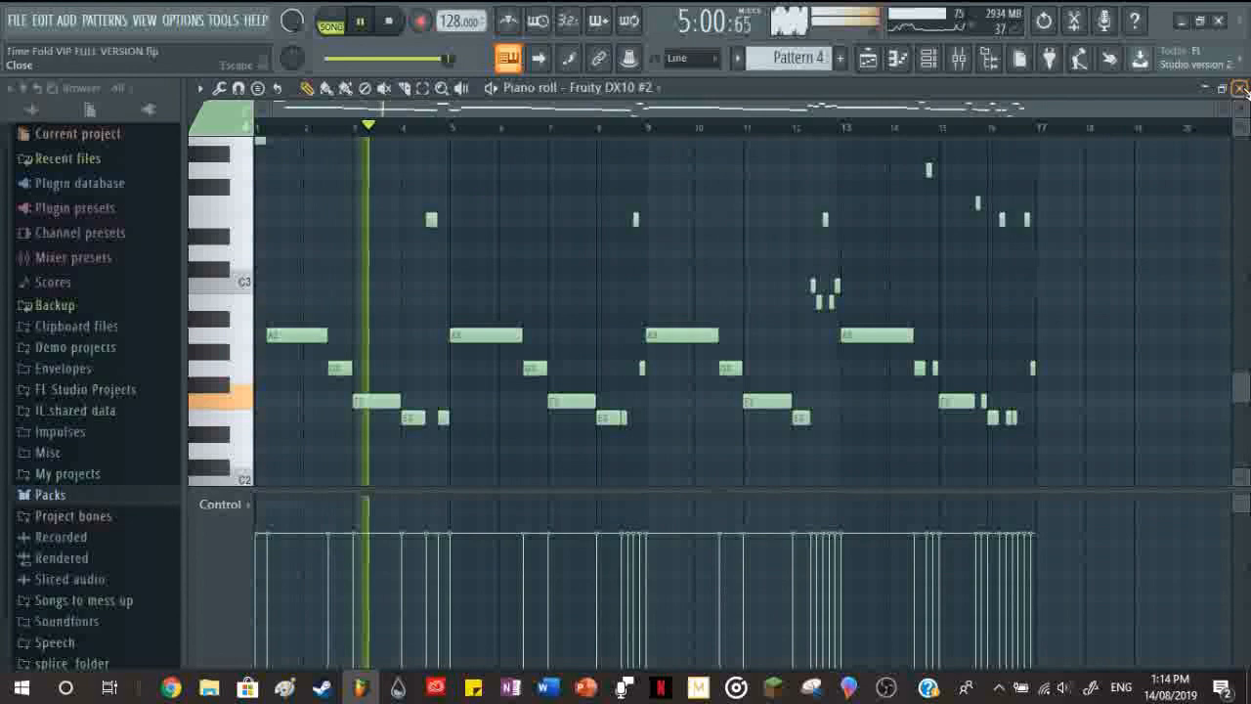
pyautogui.scroll(-2, 875, 394)
pyautogui.scroll(4, 785, 436)
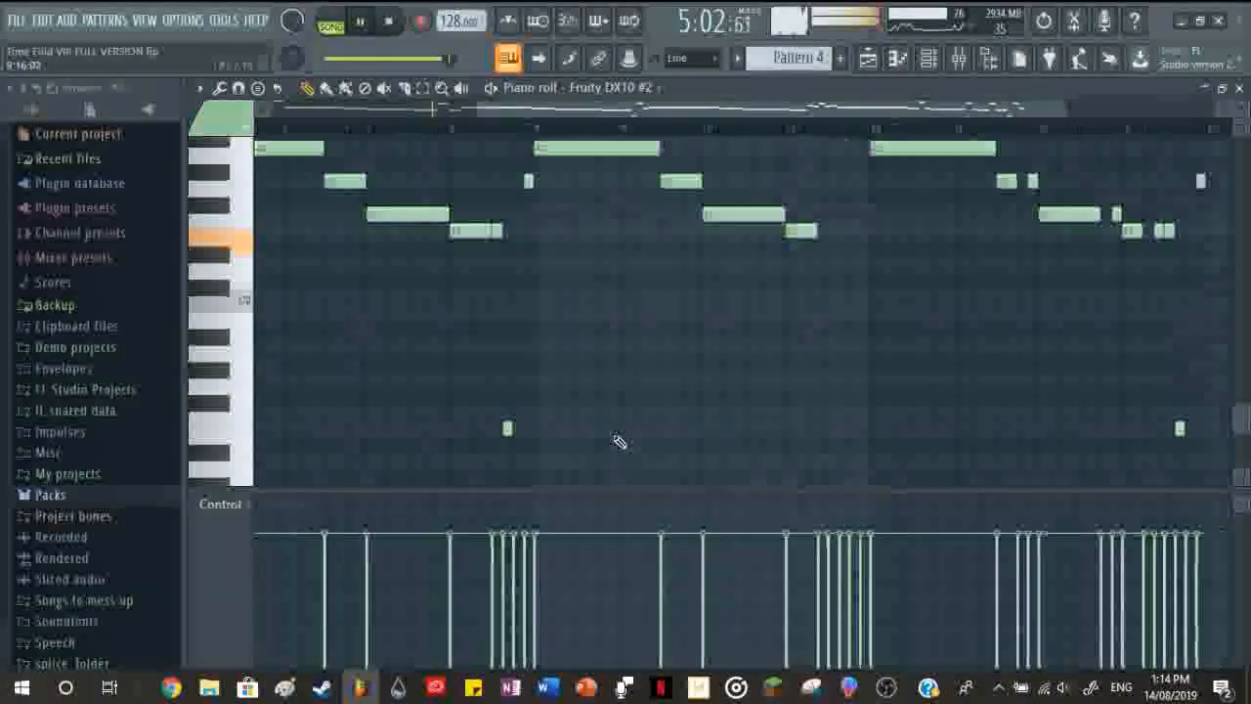
pyautogui.scroll(-2, 546, 458)
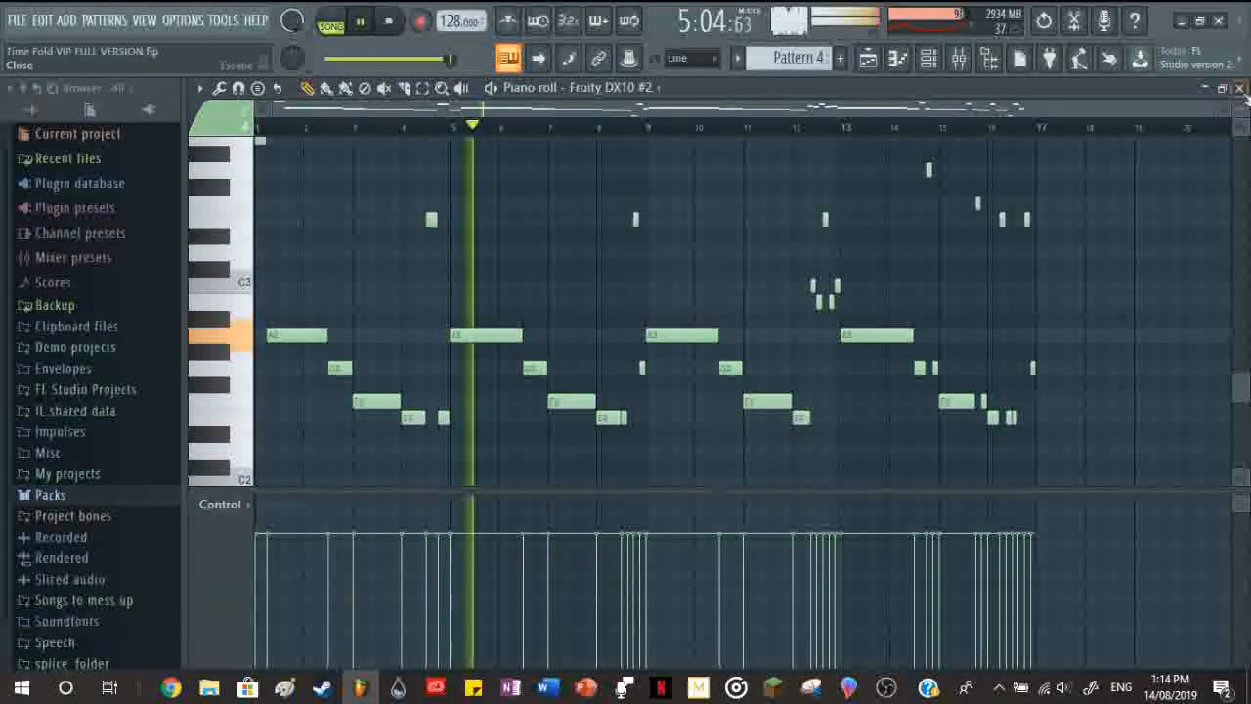
pyautogui.click(1238, 89)
pyautogui.scroll(-5, 1075, 244)
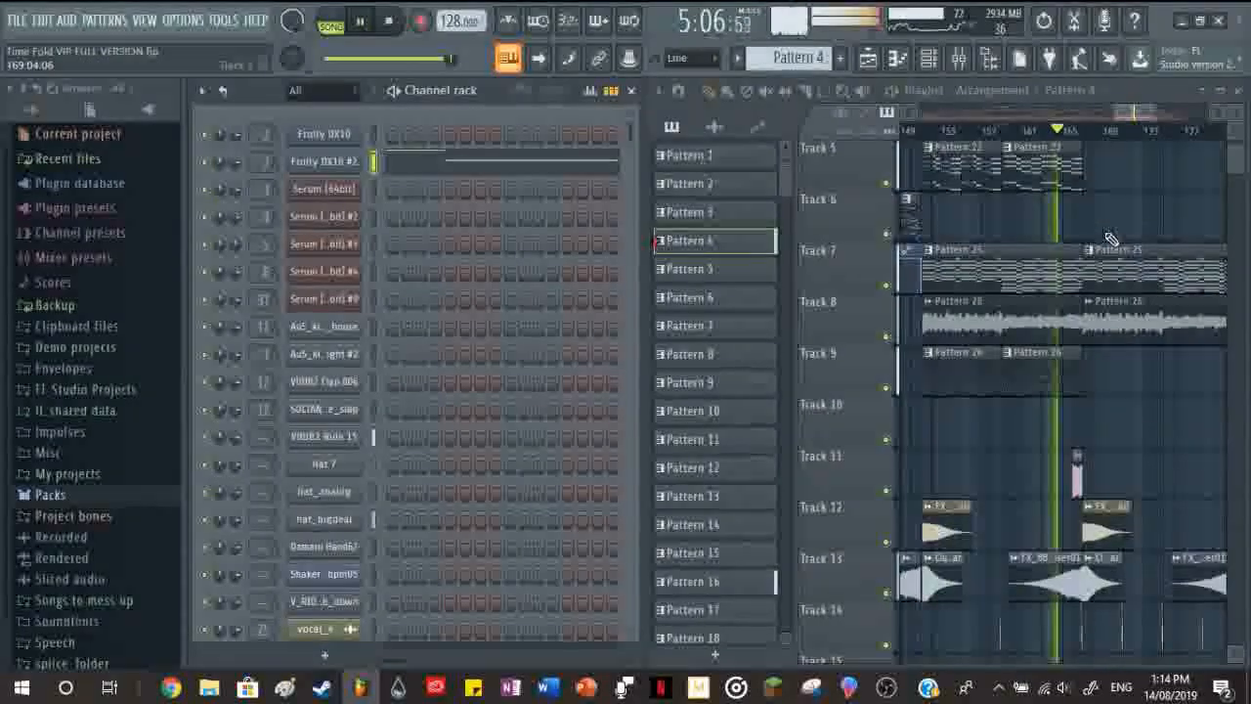
pyautogui.press('space')
pyautogui.scroll(4, 1046, 273)
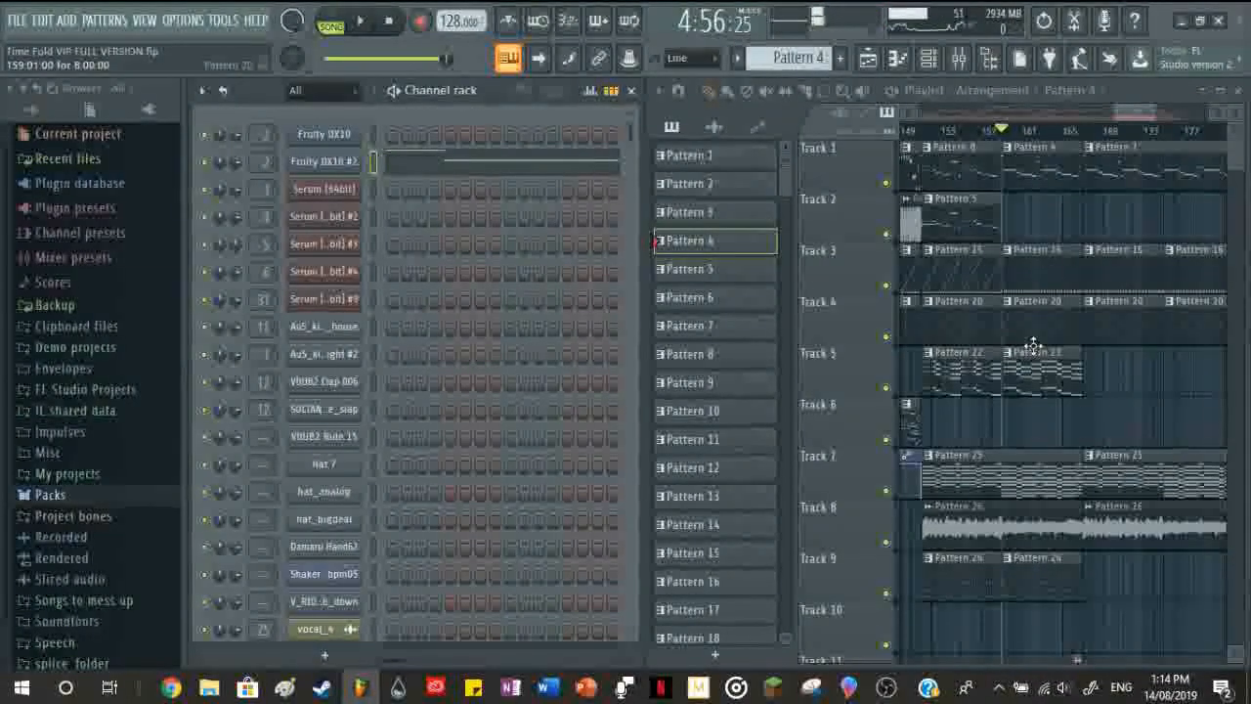
# Step: Audition Pattern 20 from Track 4 while checking its channels, and select Pattern 23 from Track 5
pyautogui.scroll(-2, 997, 322)
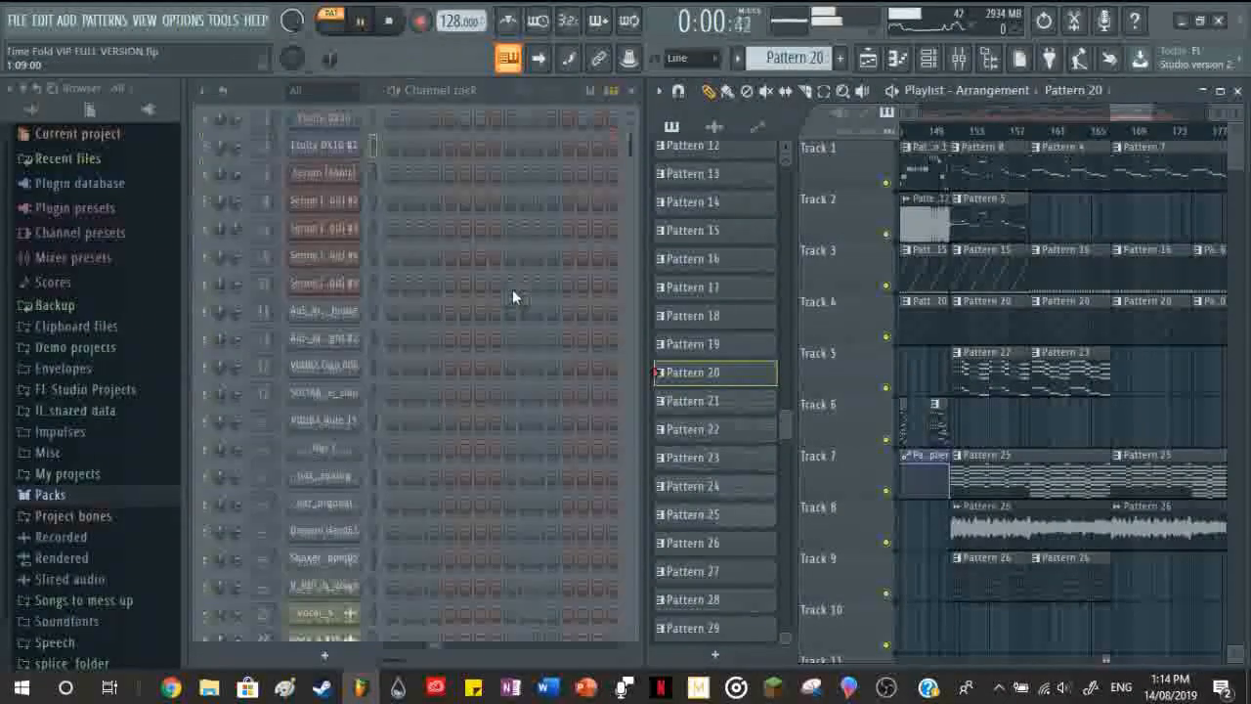
pyautogui.scroll(-5, 512, 290)
pyautogui.press('space')
pyautogui.click(1004, 380)
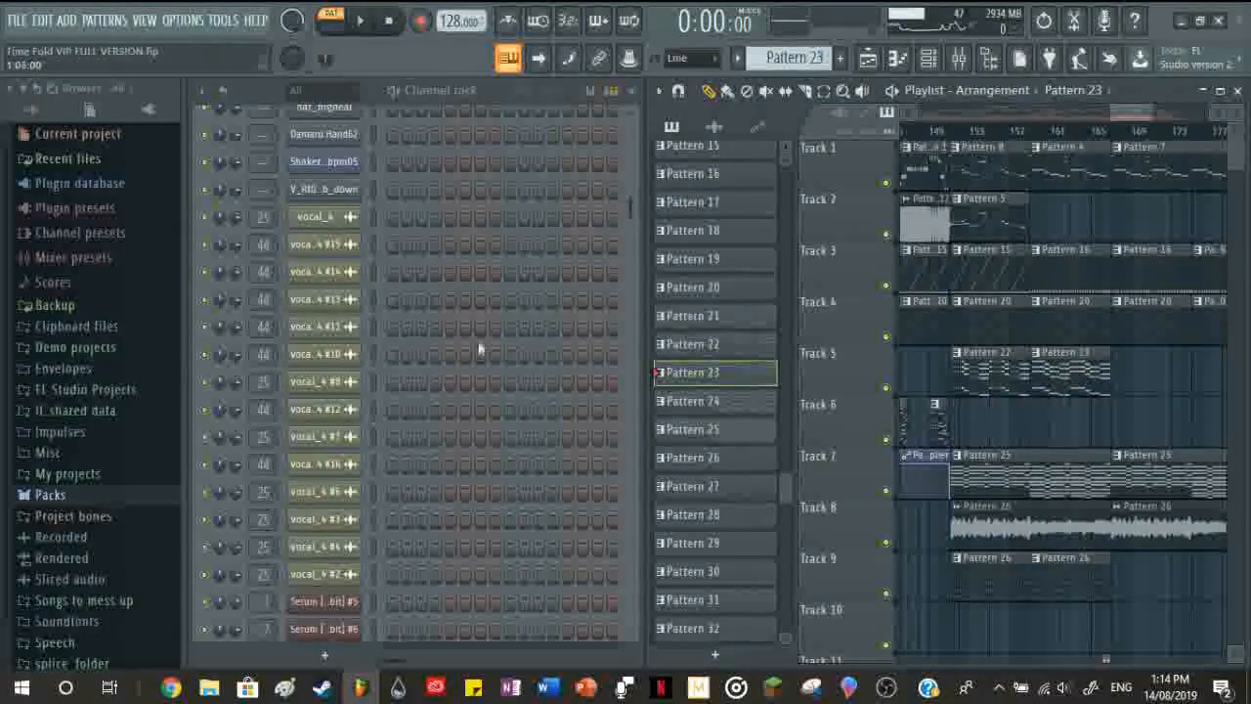
# Step: Open Pattern 23's Serum #5 notes in the piano roll and look over the chord progression from its start
pyautogui.scroll(-10, 479, 349)
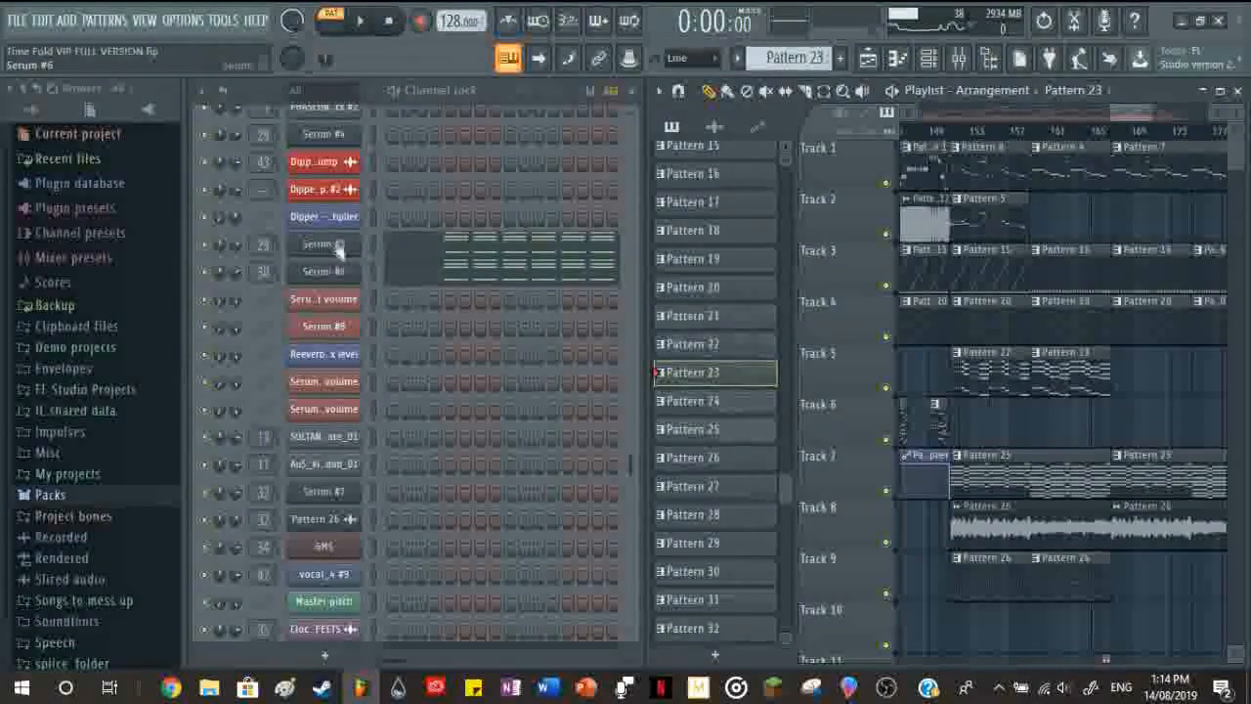
pyautogui.click(447, 251)
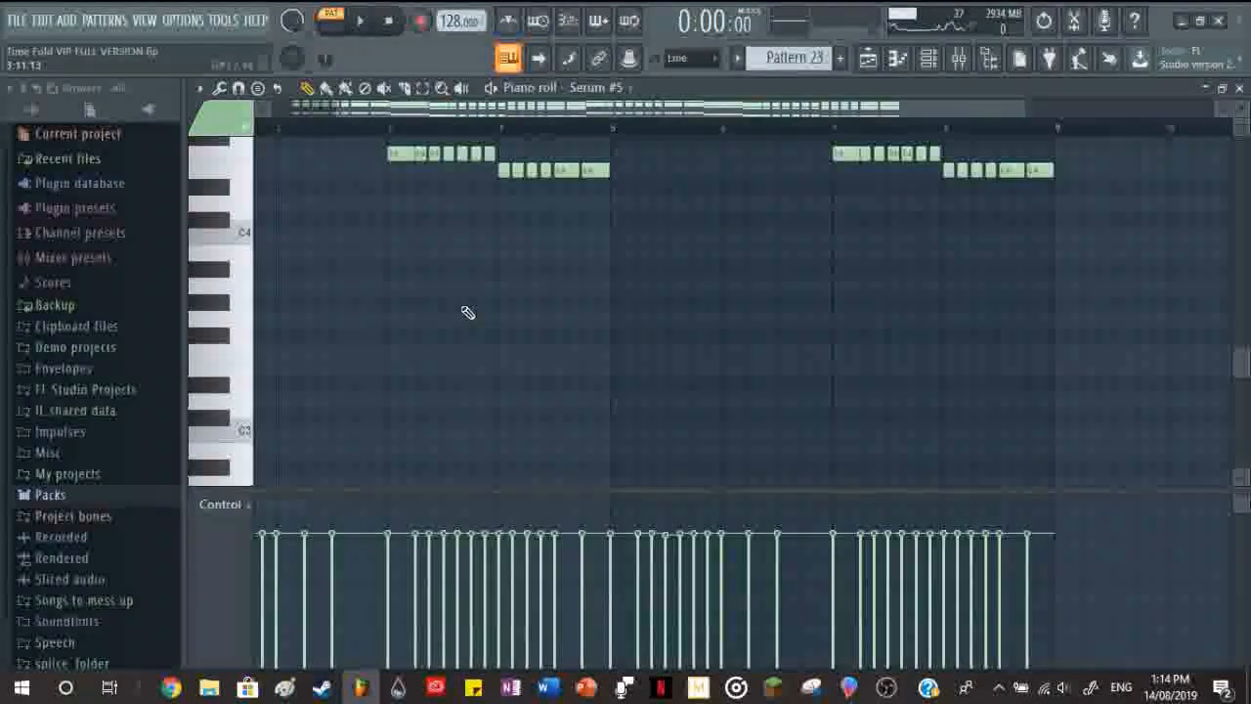
pyautogui.scroll(-2, 469, 313)
pyautogui.scroll(5, 260, 416)
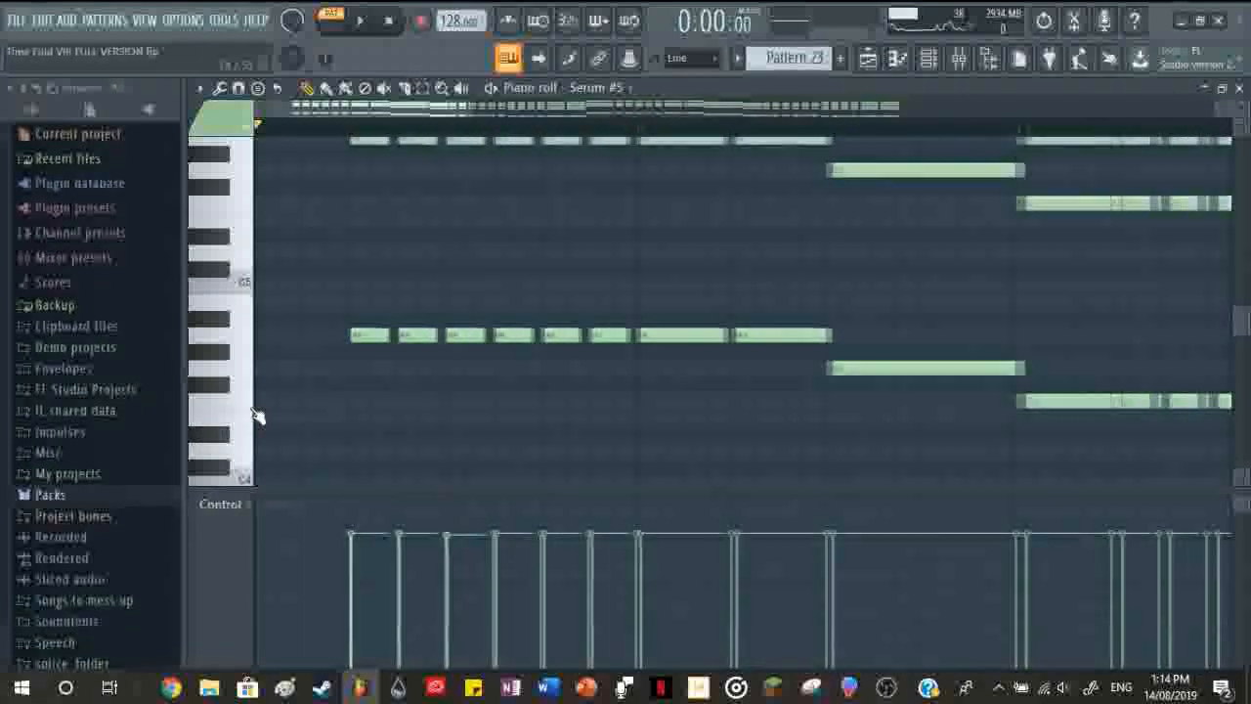
pyautogui.scroll(5, 367, 402)
pyautogui.scroll(-2, 372, 402)
pyautogui.scroll(-4, 367, 293)
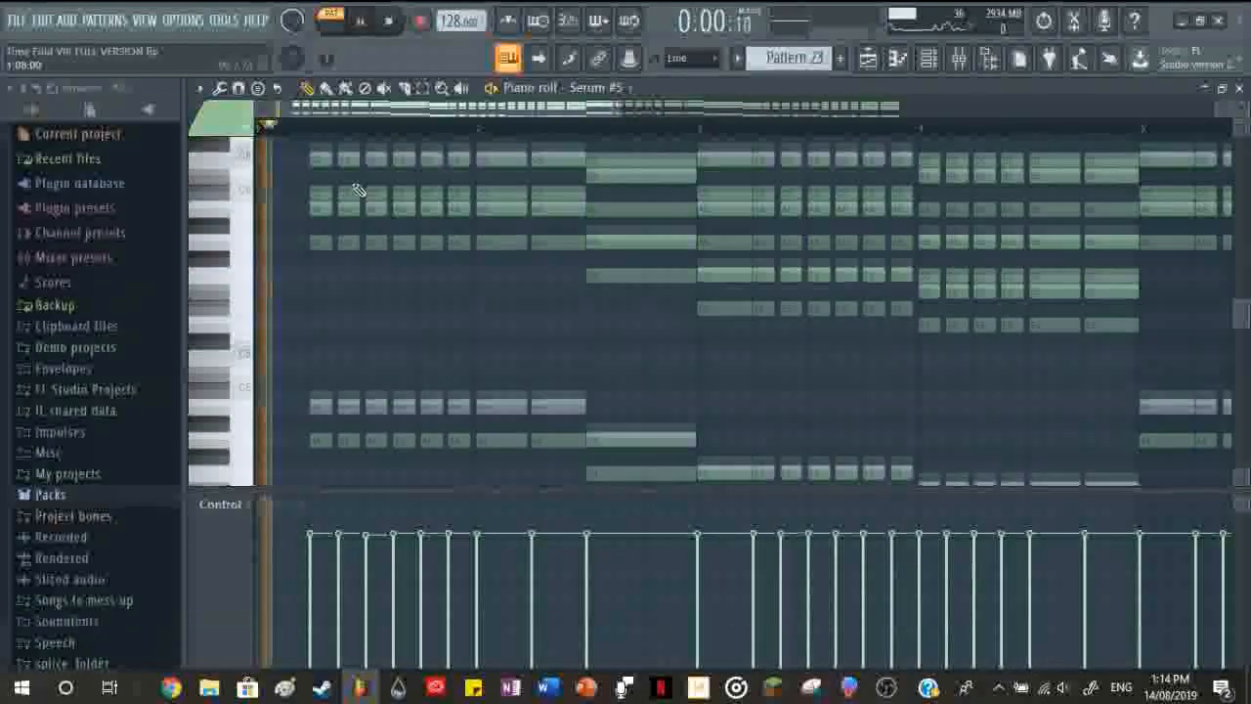
# Step: Play Pattern 23 while following its Serum #5 chords across the piano roll, and stop playback
pyautogui.press('space')
pyautogui.scroll(2, 369, 269)
pyautogui.scroll(-3, 380, 318)
pyautogui.scroll(4, 381, 318)
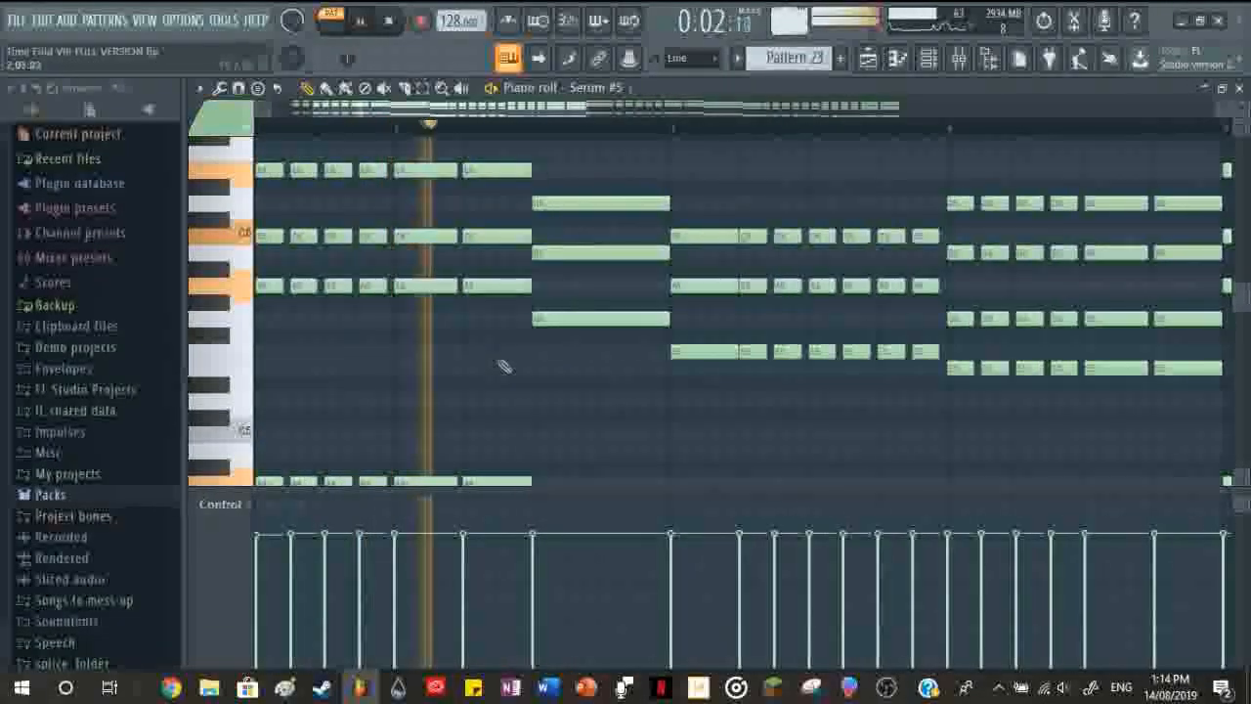
pyautogui.scroll(-4, 495, 361)
pyautogui.scroll(3, 518, 361)
pyautogui.scroll(-2, 592, 416)
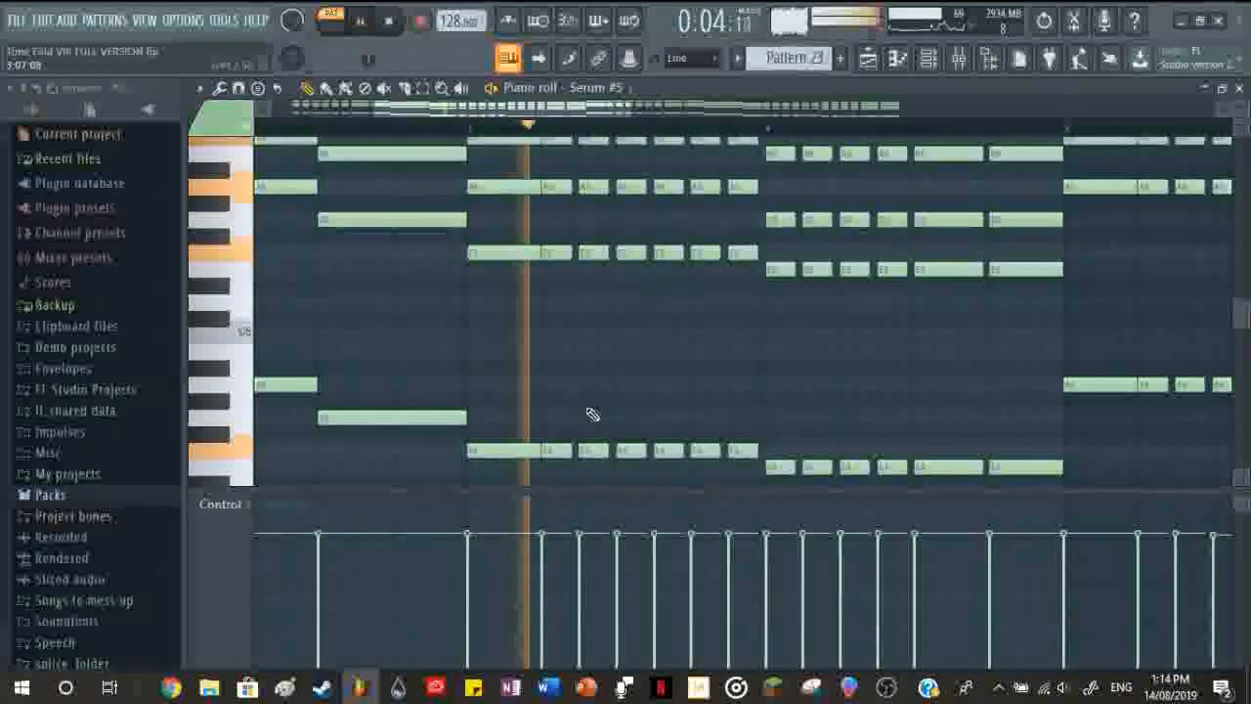
pyautogui.scroll(-4, 609, 416)
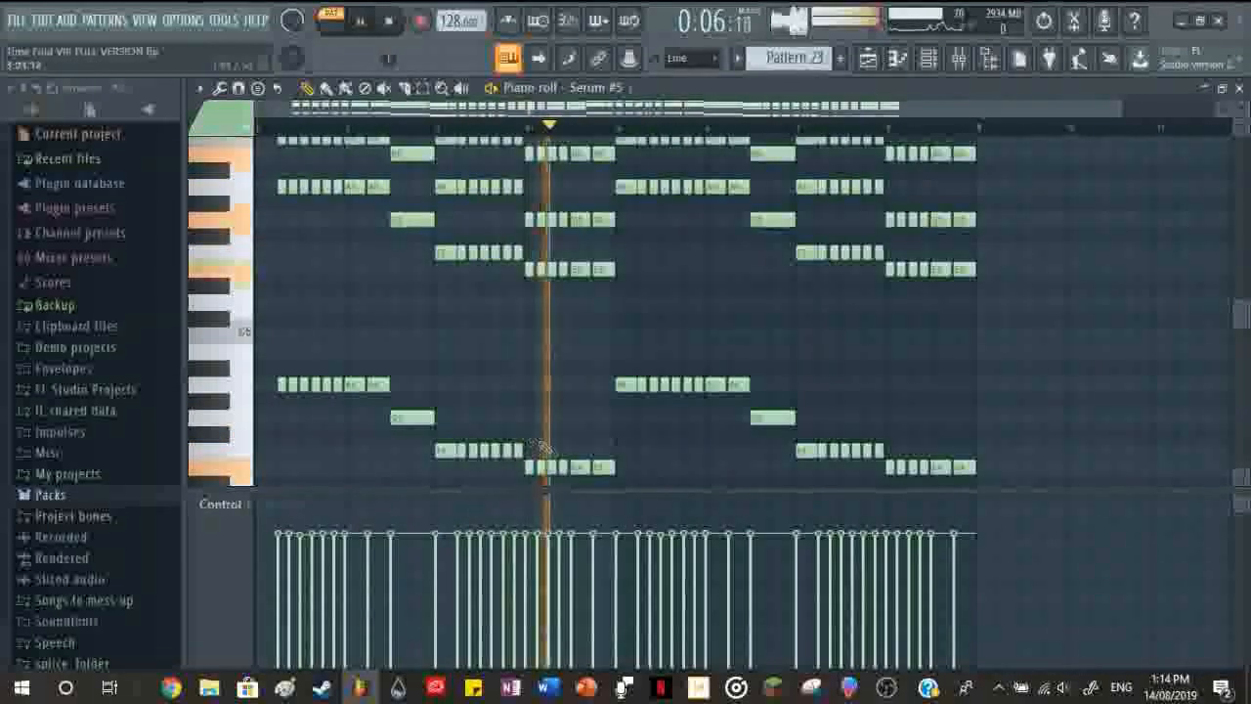
pyautogui.scroll(2, 557, 452)
pyautogui.scroll(-2, 558, 453)
pyautogui.press('space')
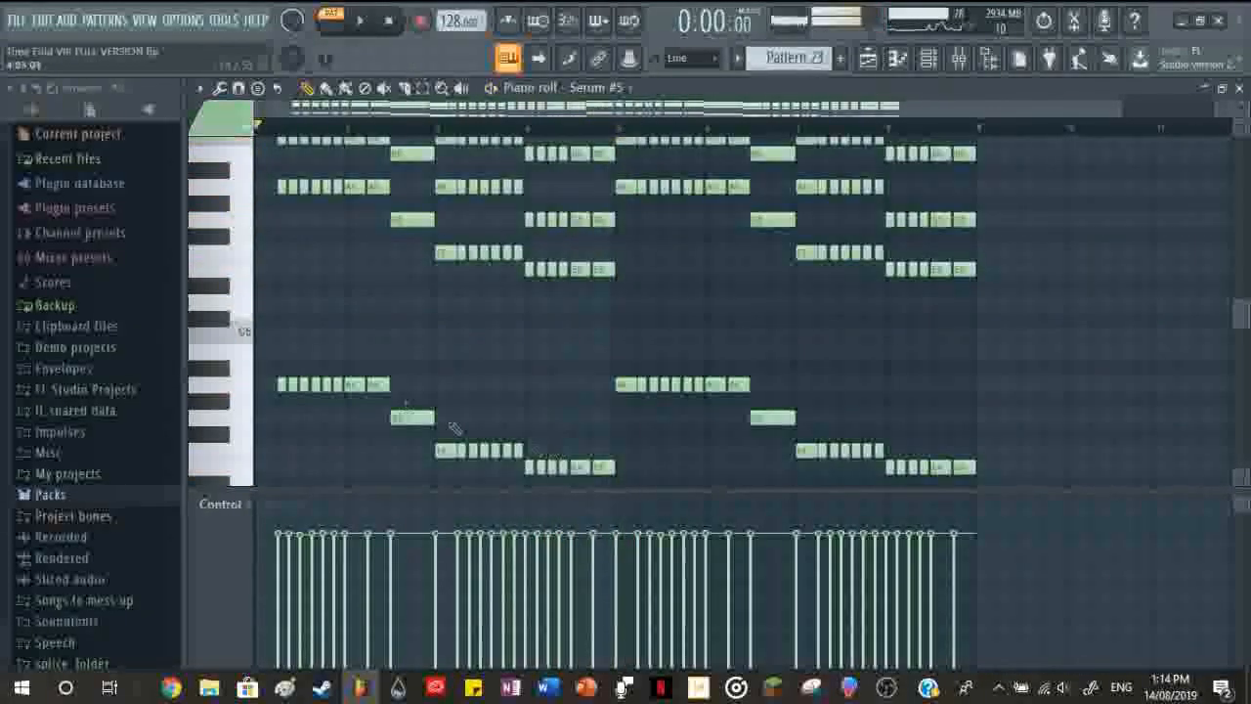
# Step: Examine the Serum #5 chord voicings and note spacing across the octaves, finishing on the first repeated chord
pyautogui.scroll(2, 215, 376)
pyautogui.scroll(-2, 229, 378)
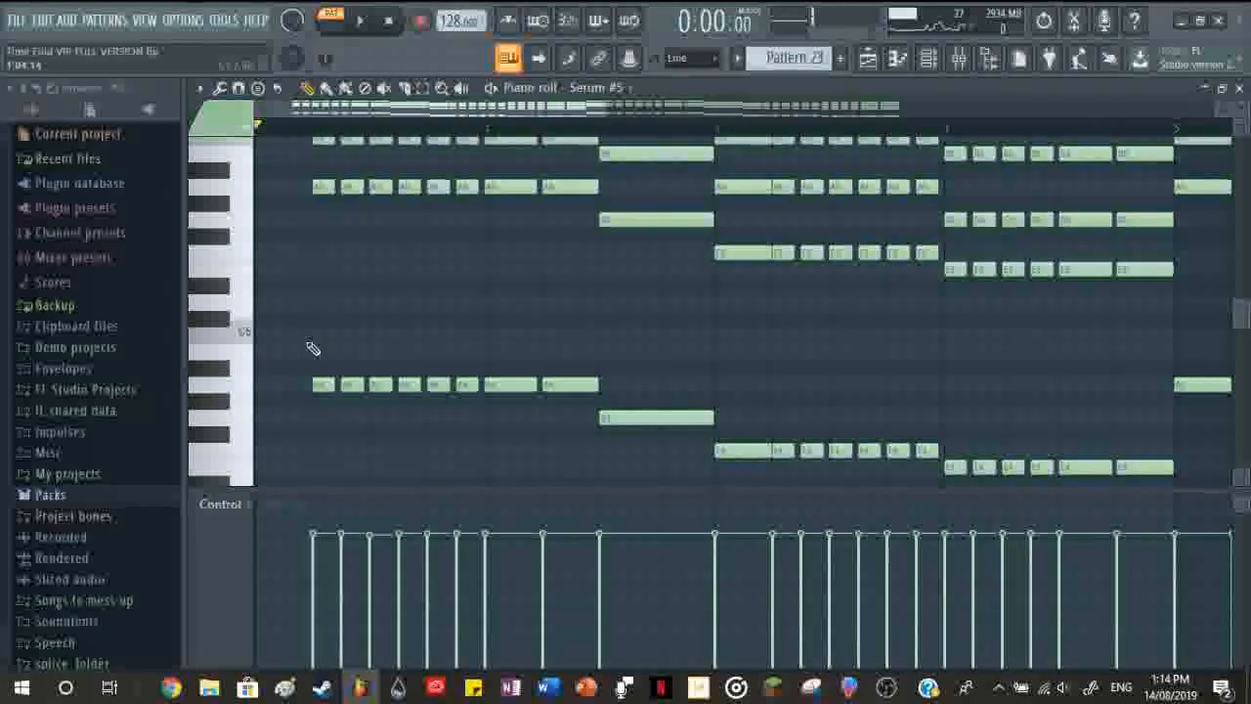
pyautogui.scroll(-2, 448, 293)
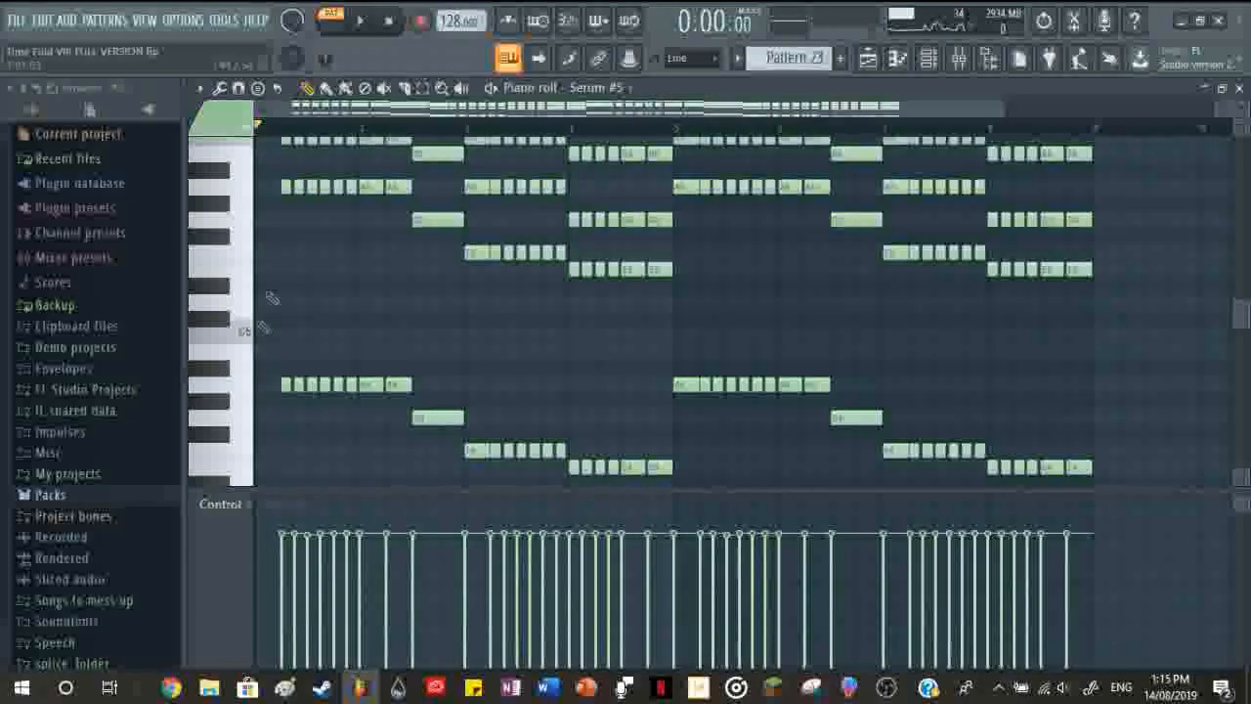
pyautogui.scroll(2, 634, 368)
pyautogui.scroll(-2, 626, 376)
pyautogui.scroll(-3, 545, 383)
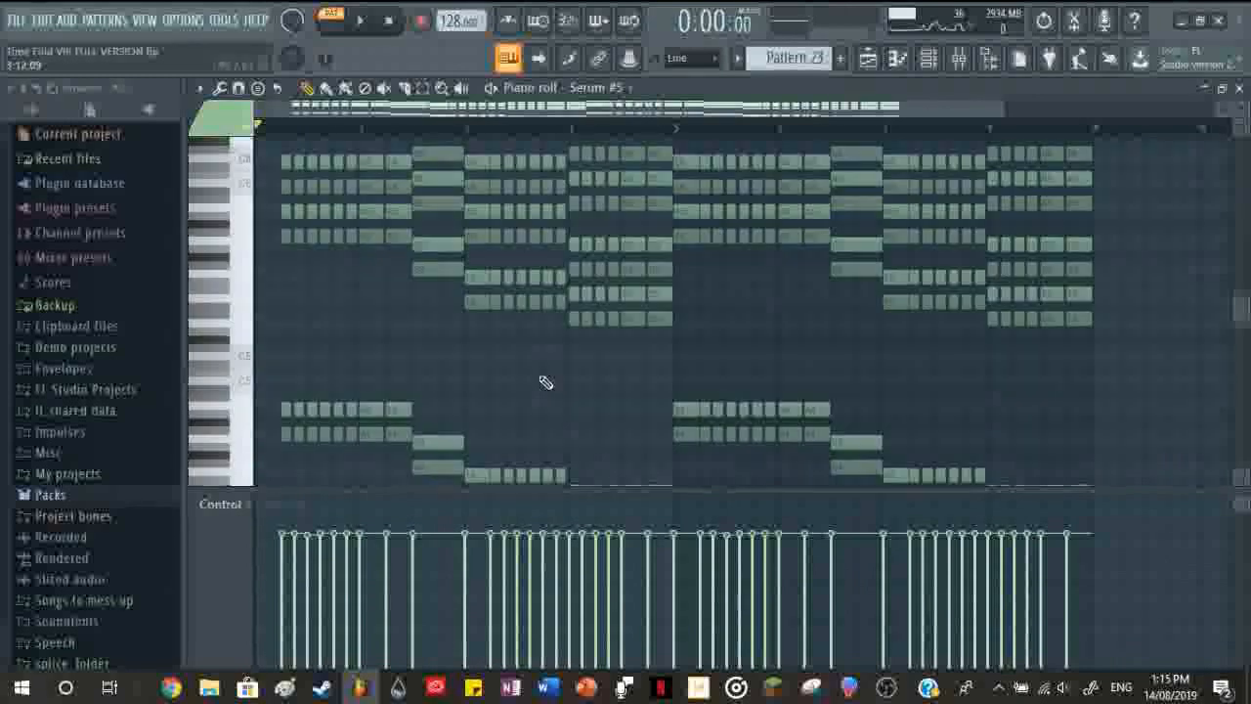
pyautogui.scroll(3, 433, 455)
pyautogui.scroll(-3, 359, 434)
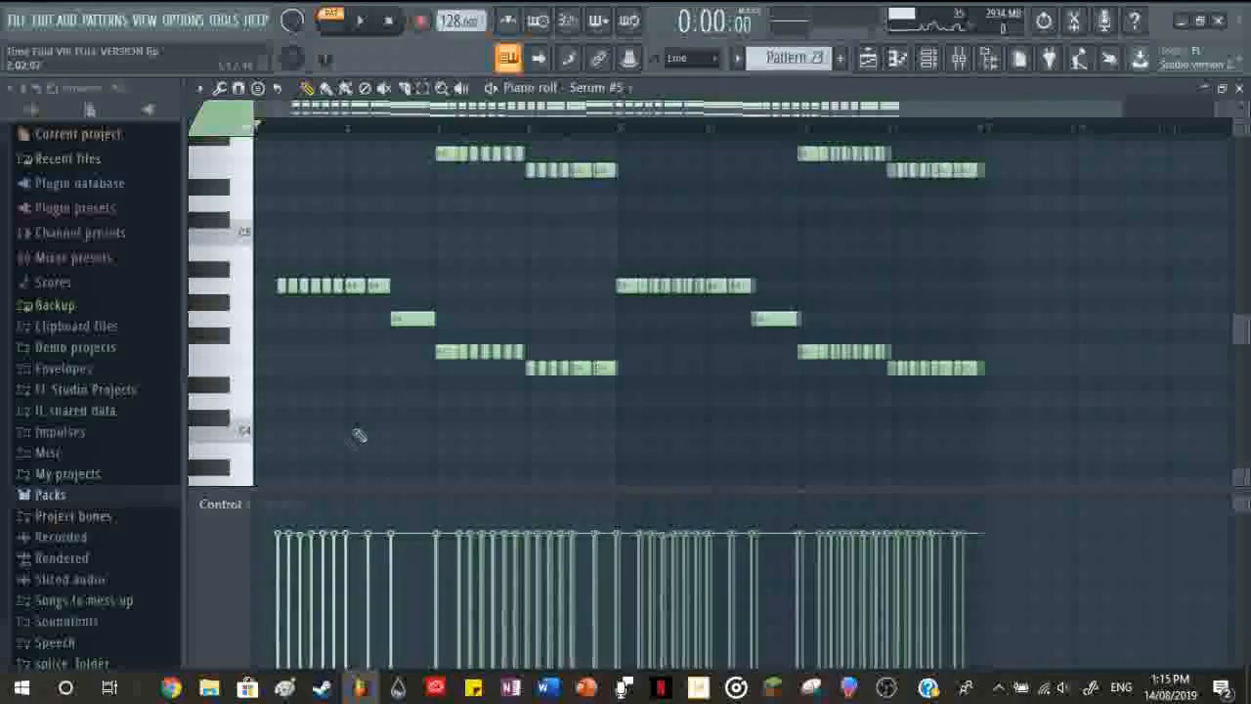
pyautogui.scroll(4, 206, 481)
pyautogui.scroll(3, 351, 310)
pyautogui.scroll(2, 343, 216)
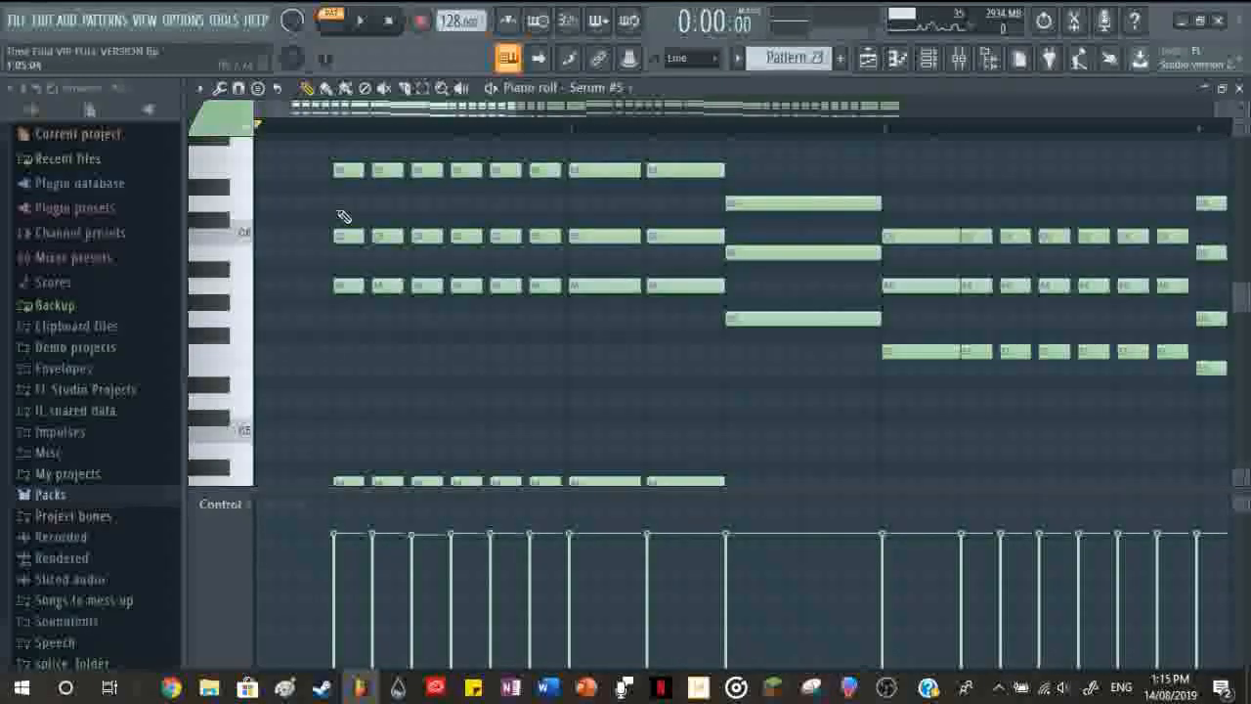
# Step: Lengthen the first run of repeated Serum #5 chords until the notes touch, audition it and close the piano roll
pyautogui.moveTo(337, 166); pyautogui.dragTo(635, 469)
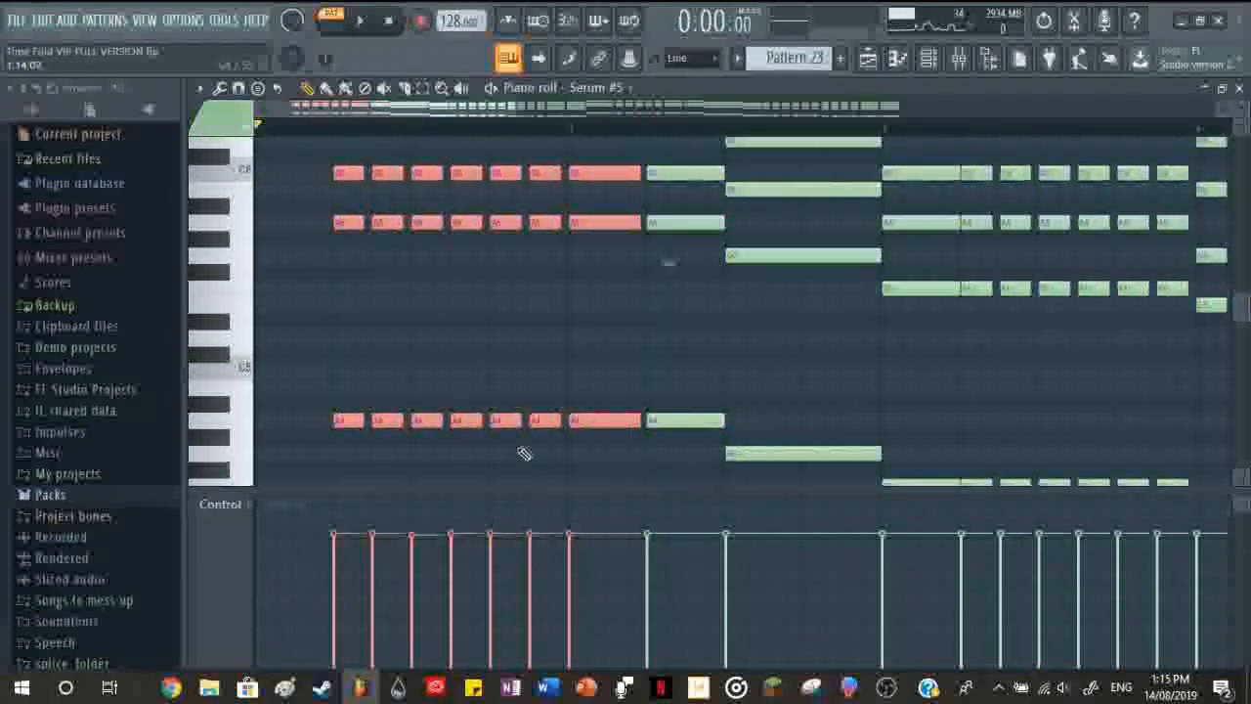
pyautogui.scroll(3, 528, 449)
pyautogui.scroll(4, 645, 416)
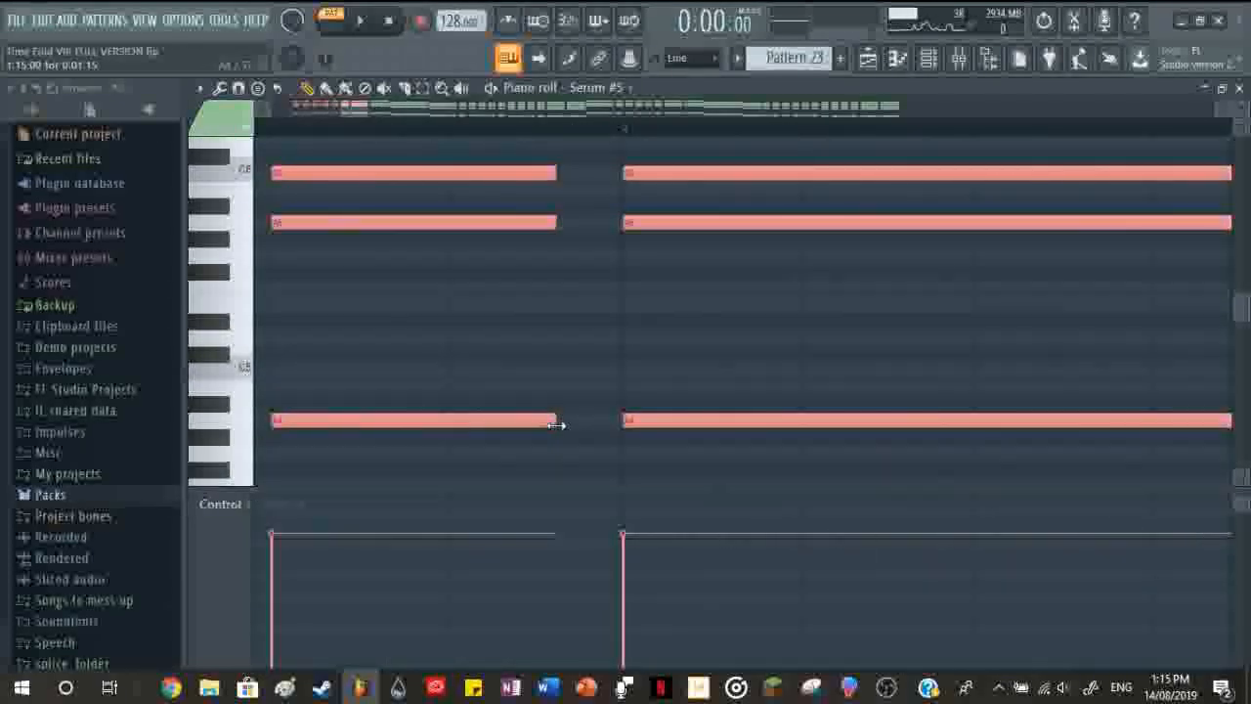
pyautogui.moveTo(556, 424); pyautogui.dragTo(630, 424)
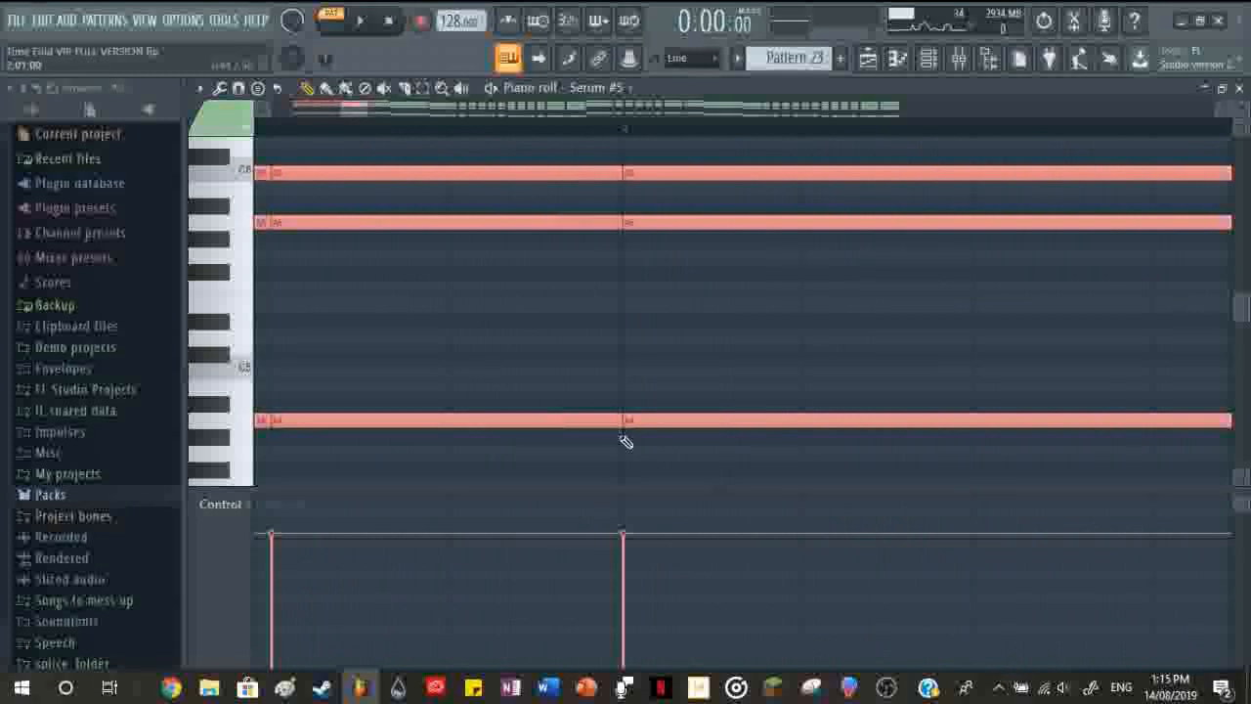
pyautogui.scroll(-5, 626, 442)
pyautogui.press('space')
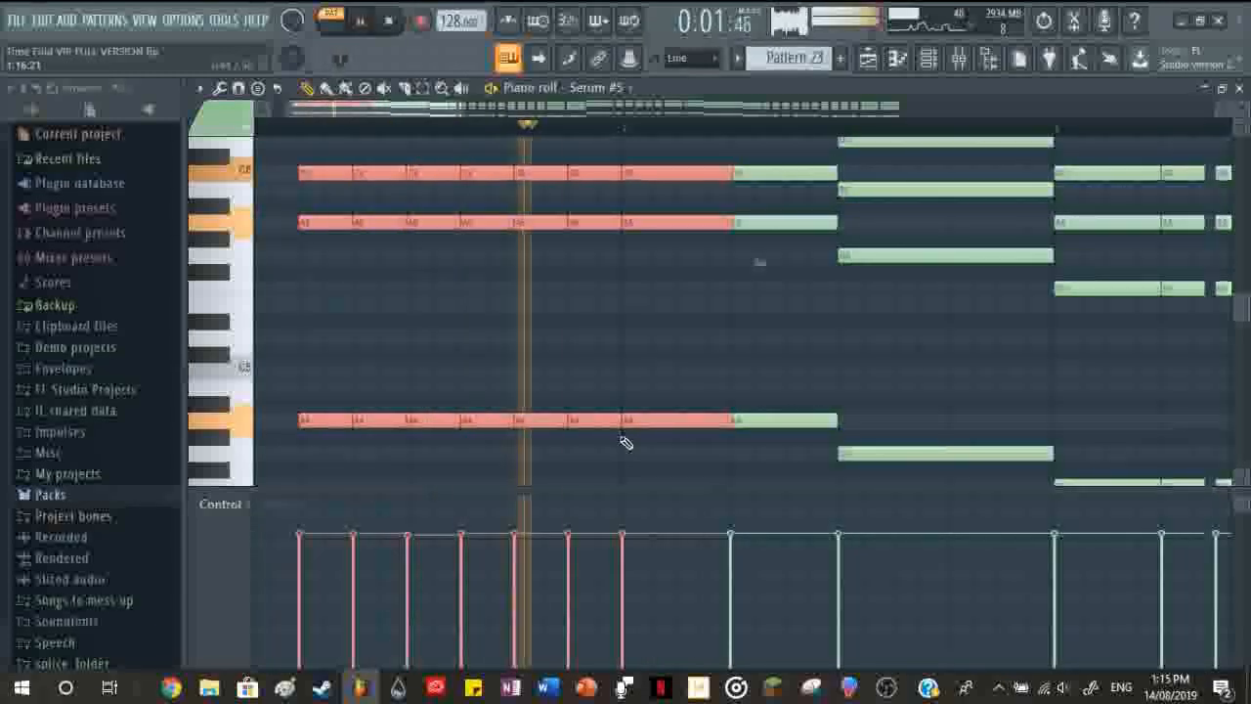
pyautogui.press('space')
pyautogui.press('F7')
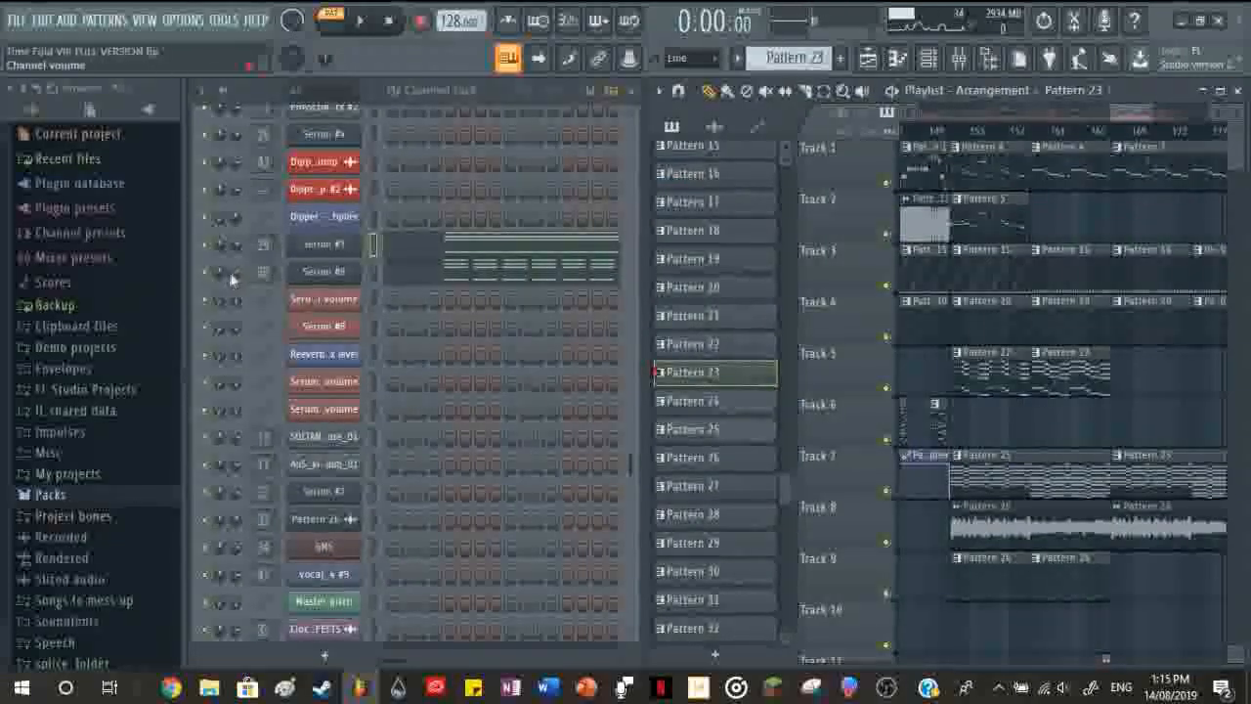
# Step: Reopen the Serum #5 notes, audition the first chord run and shorten its C6, A5 and A4 notes to leave gaps between repeats
pyautogui.click(421, 253)
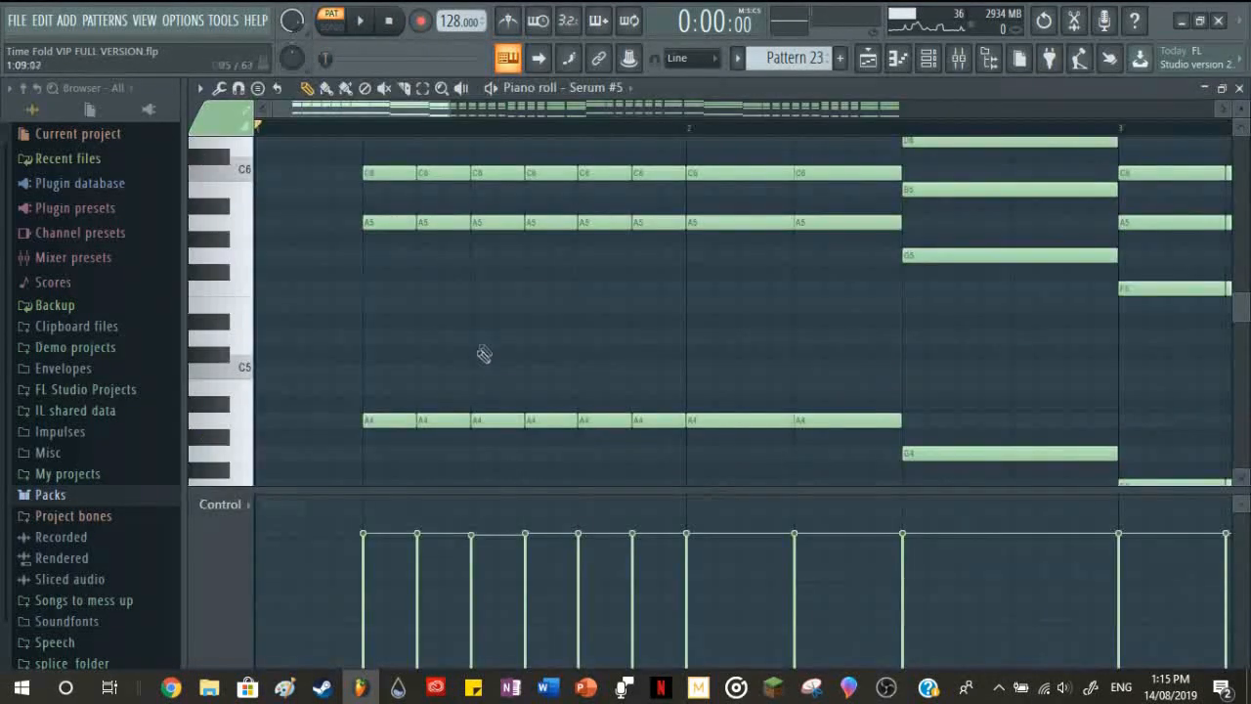
pyautogui.moveTo(391, 134); pyautogui.dragTo(759, 450)
pyautogui.press('space')
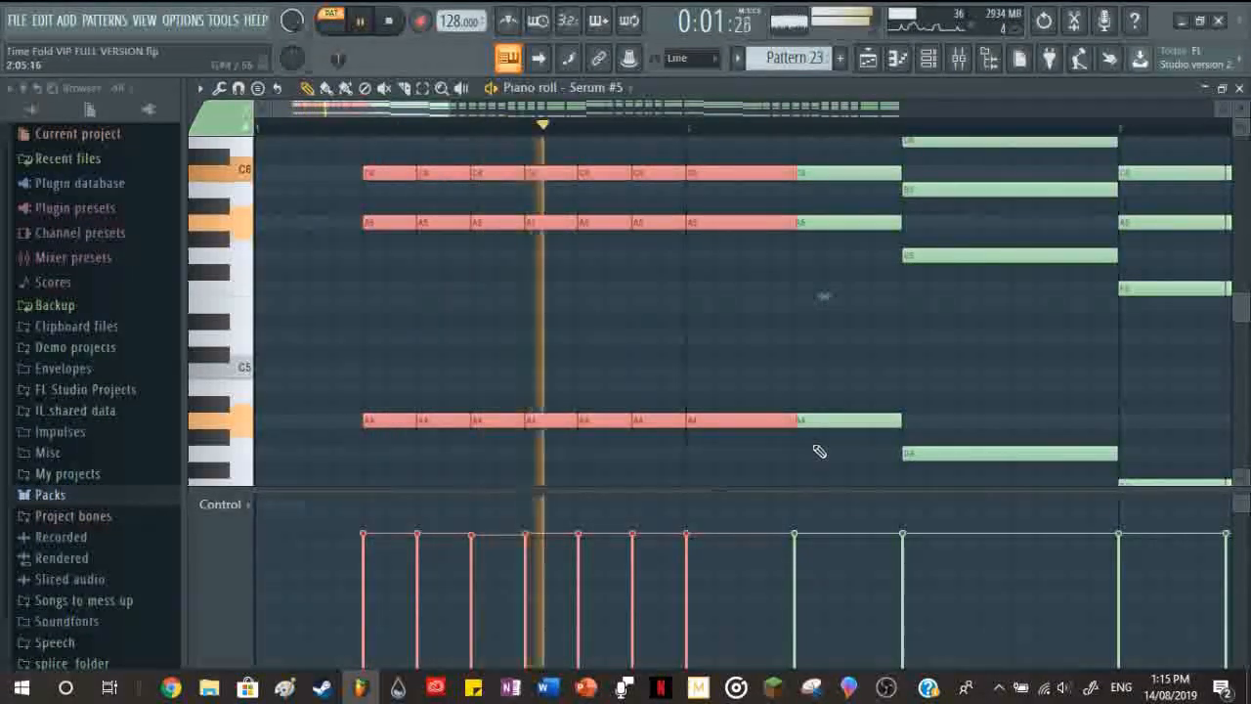
pyautogui.keyDown('ctrl'); pyautogui.scroll(2, 831, 451); pyautogui.keyUp('ctrl')
pyautogui.press('space')
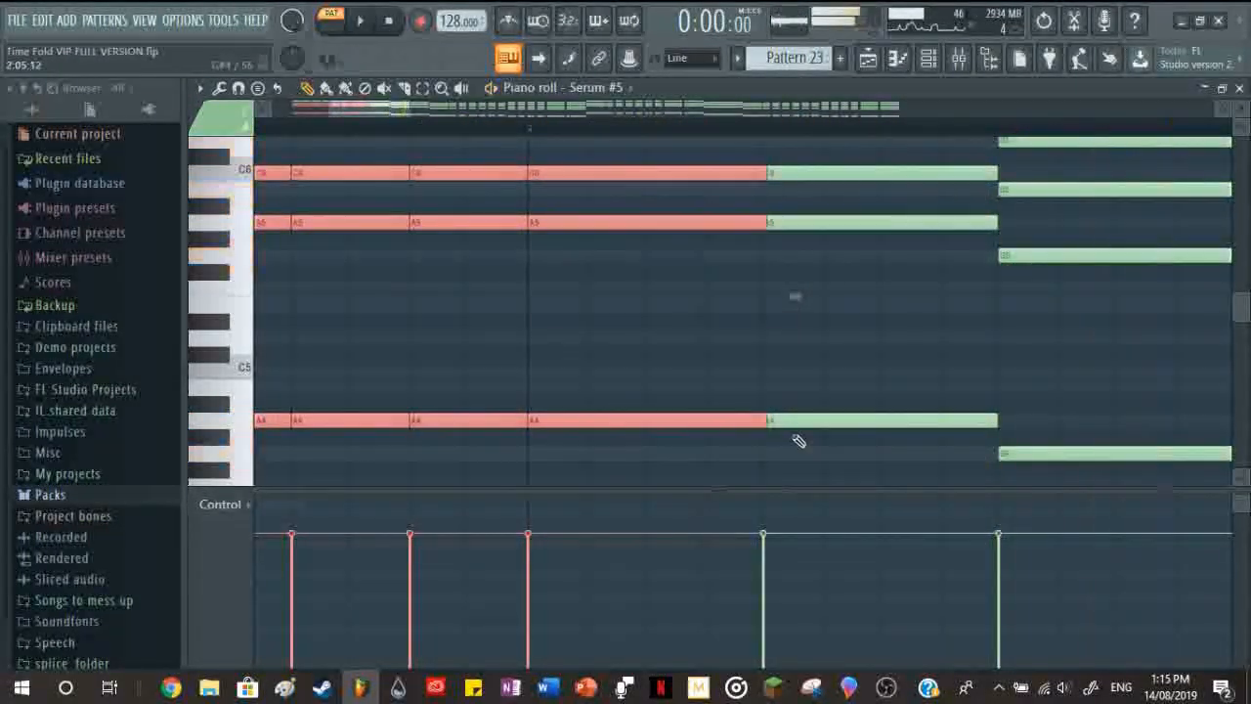
pyautogui.keyDown('ctrl'); pyautogui.scroll(3, 761, 437); pyautogui.keyUp('ctrl')
pyautogui.moveTo(769, 421); pyautogui.dragTo(702, 420)
pyautogui.keyDown('ctrl'); pyautogui.scroll(-3, 707, 442); pyautogui.keyUp('ctrl')
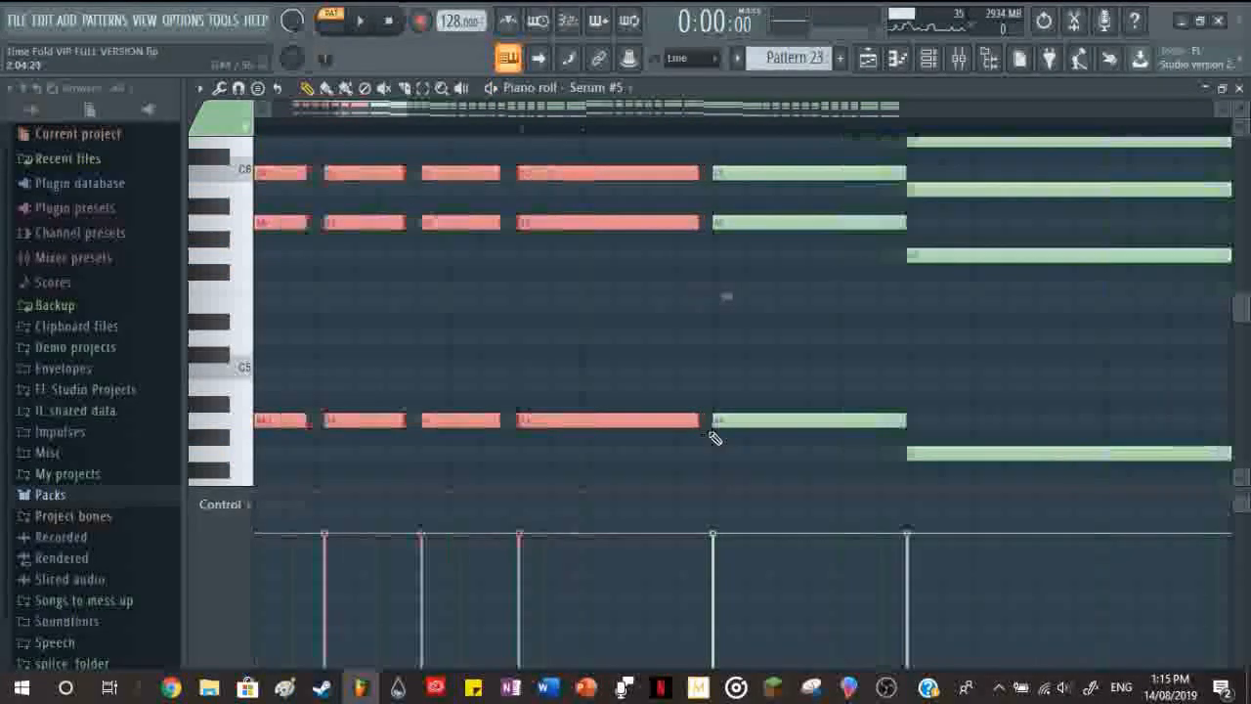
pyautogui.keyDown('ctrl'); pyautogui.scroll(-5, 668, 438); pyautogui.keyUp('ctrl')
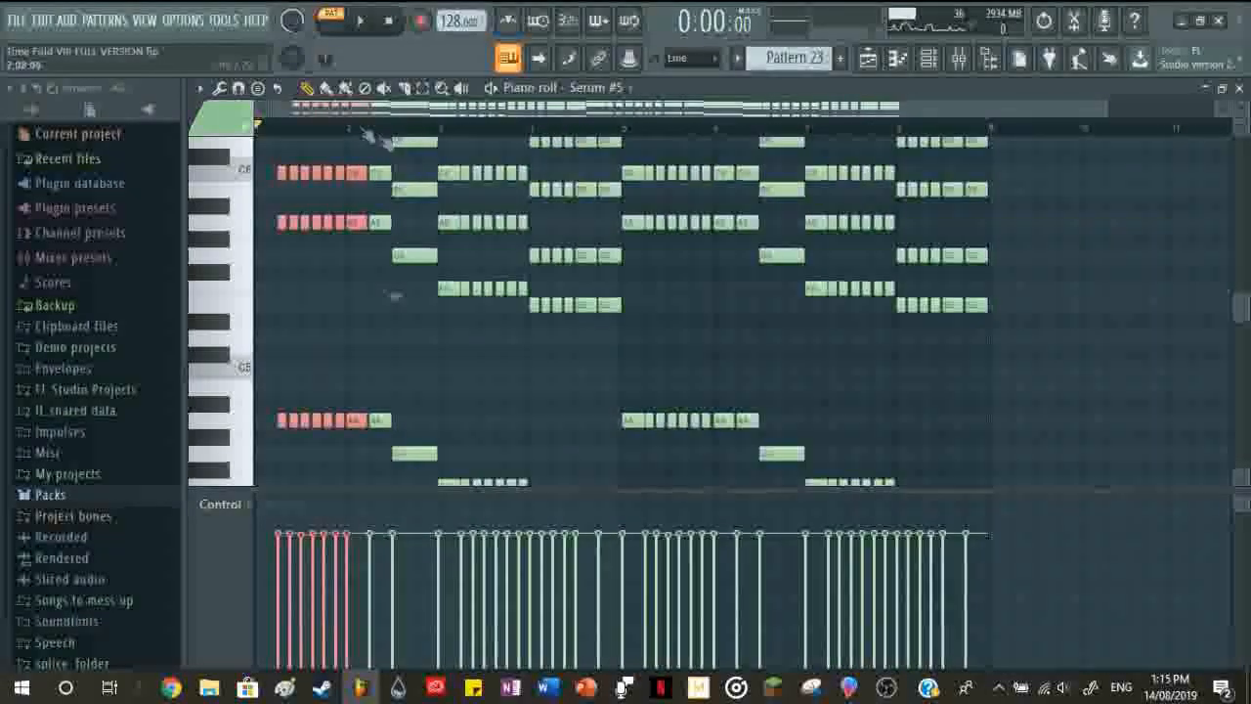
# Step: Set the playback position to bar 2, deselect the notes and shorten the E6 note there to 0:03:17, matching its chord
pyautogui.click(350, 130)
pyautogui.keyDown('ctrl'); pyautogui.click(304, 358); pyautogui.keyUp('ctrl')
pyautogui.keyDown('ctrl'); pyautogui.scroll(5, 303, 357); pyautogui.keyUp('ctrl')
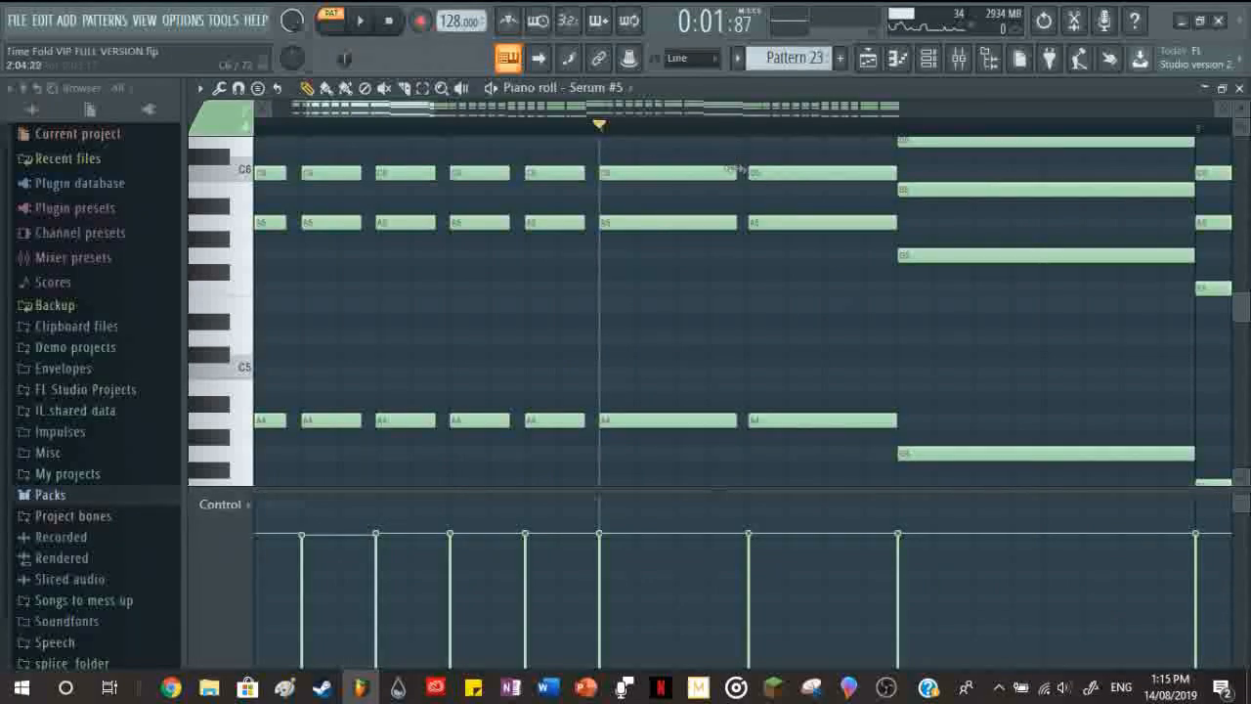
pyautogui.keyDown('ctrl'); pyautogui.scroll(2, 729, 326); pyautogui.keyUp('ctrl')
pyautogui.scroll(5, 742, 414)
pyautogui.scroll(-5, 776, 411)
pyautogui.scroll(4, 759, 342)
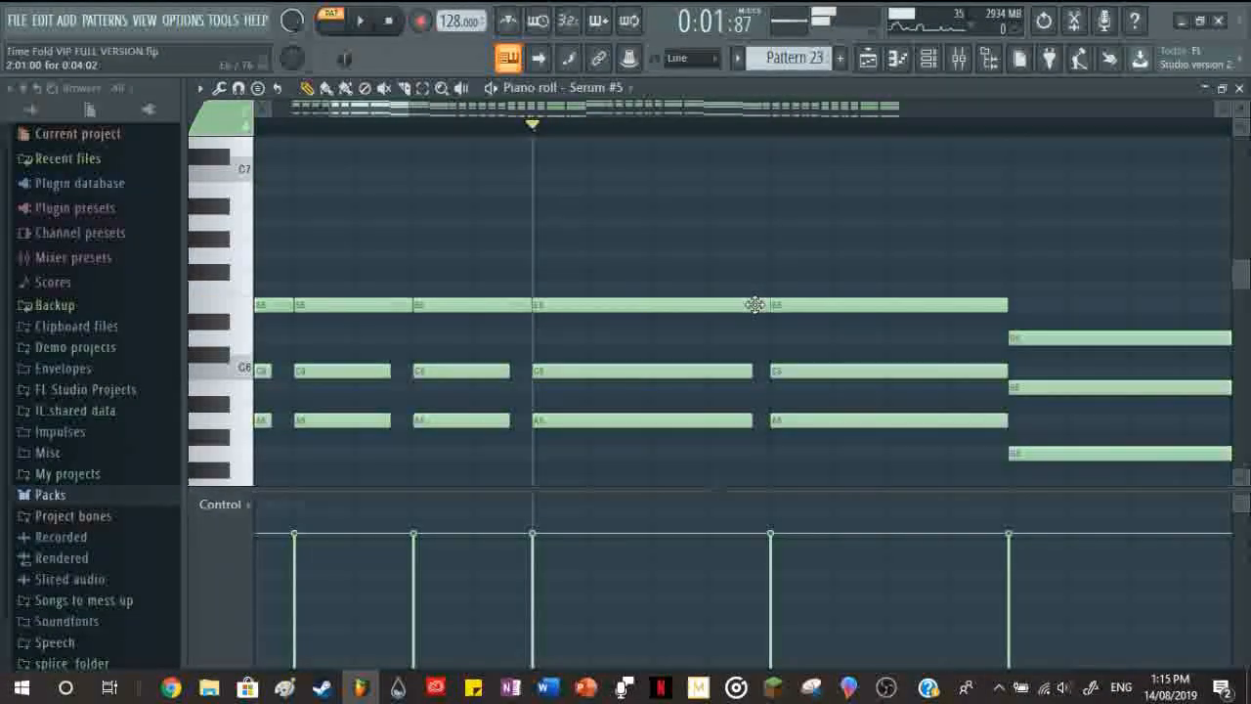
pyautogui.moveTo(769, 304)
pyautogui.mouseDown()
pyautogui.moveTo(760, 283)
pyautogui.moveTo(772, 286)
pyautogui.mouseUp()
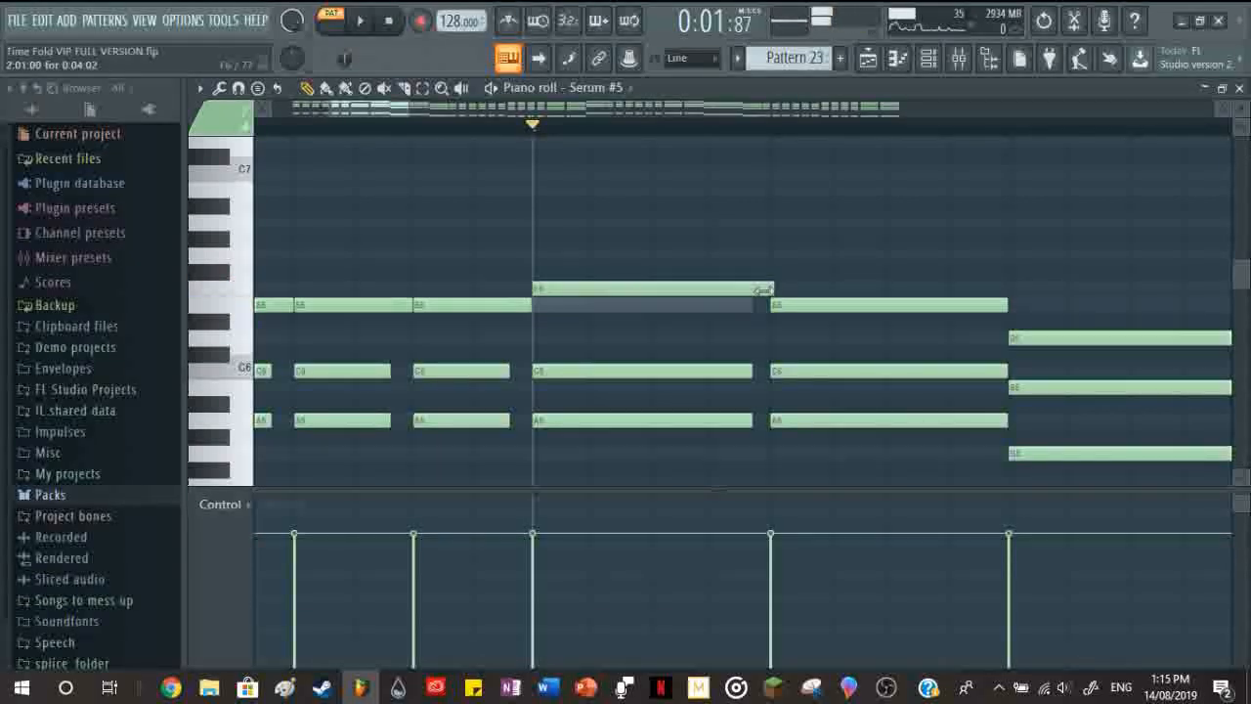
pyautogui.scroll(4, 768, 289)
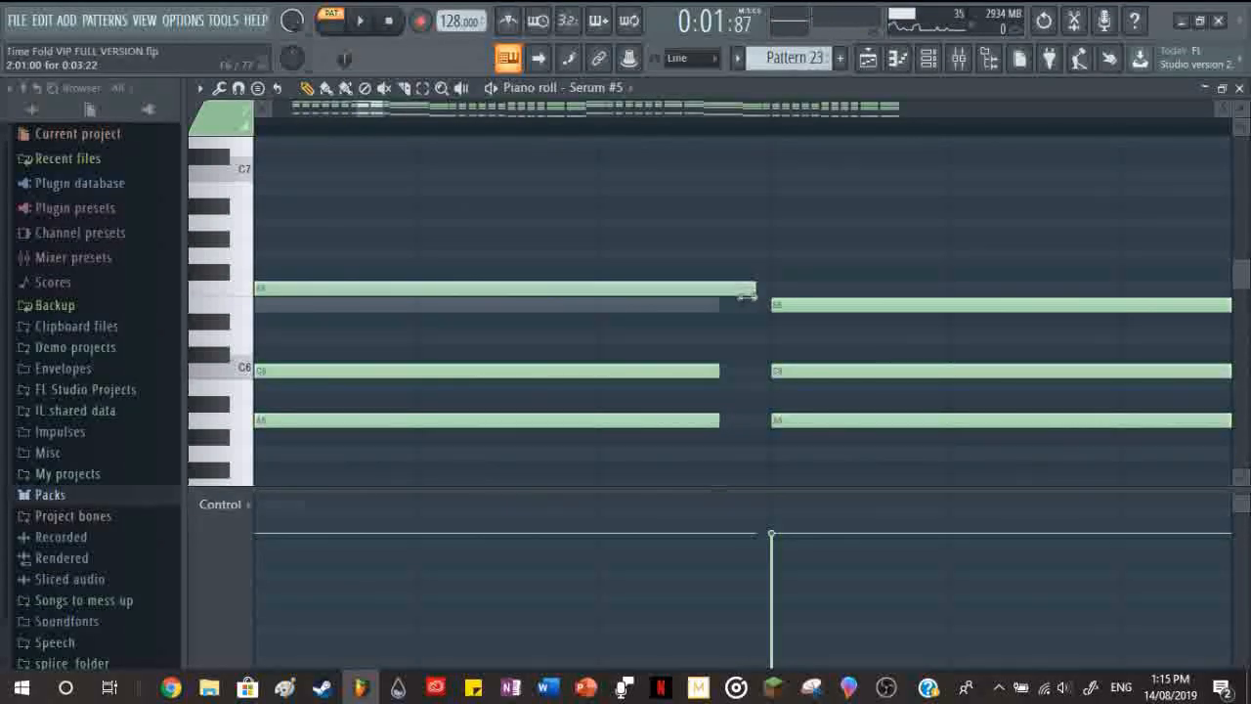
pyautogui.scroll(-8, 720, 326)
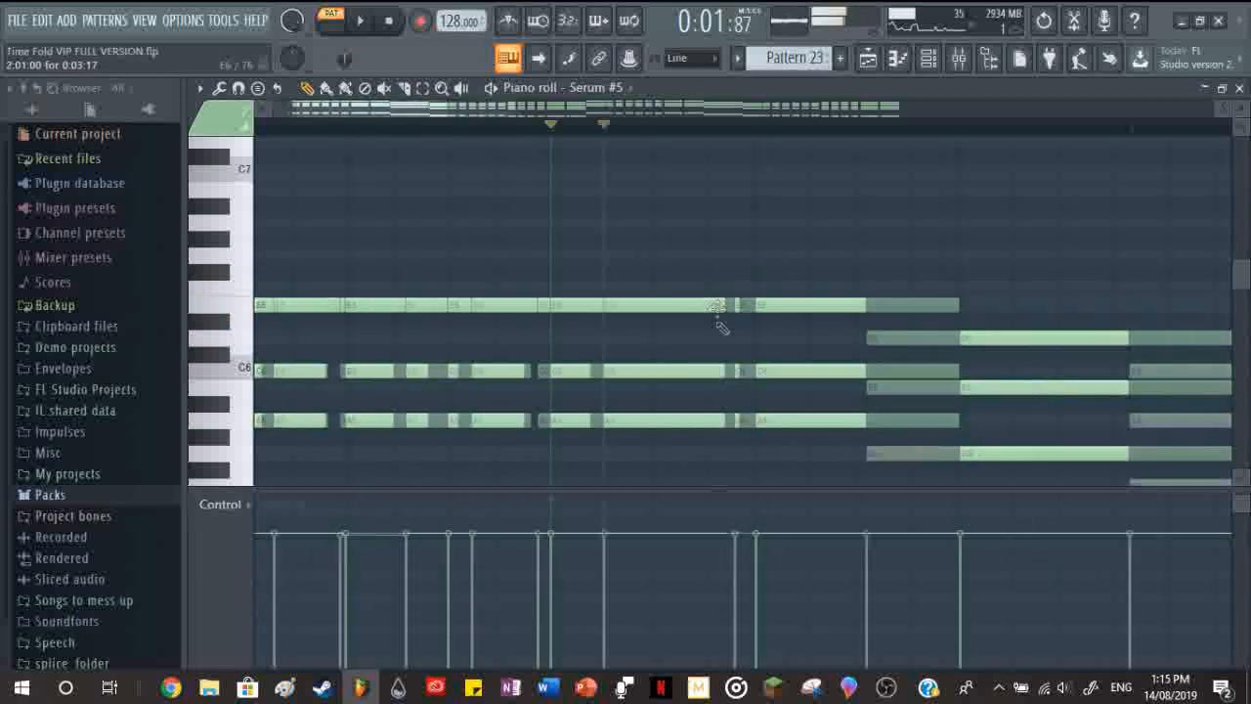
# Step: Shorten the repeated E6 notes before bar 2 to end together with the other notes of their chords
pyautogui.press('space')
pyautogui.scroll(2, 274, 383)
pyautogui.press('space')
pyautogui.moveTo(382, 231); pyautogui.dragTo(648, 313)
pyautogui.scroll(3, 673, 337)
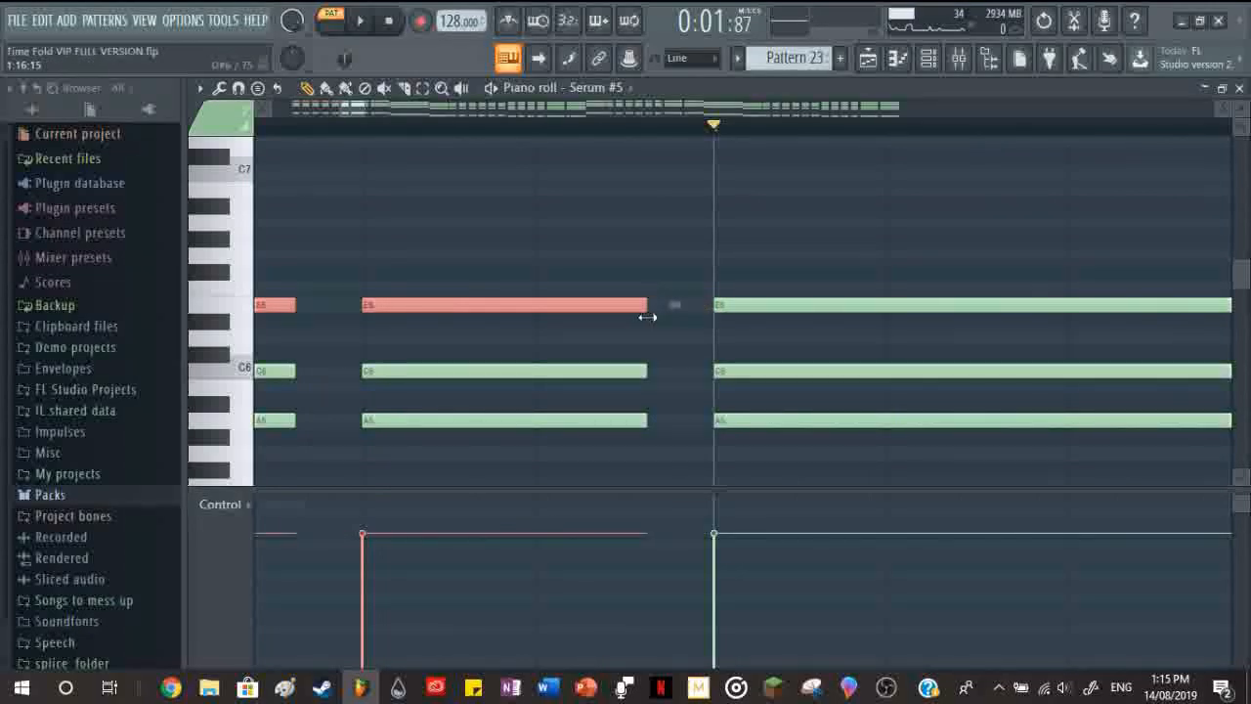
pyautogui.scroll(-4, 674, 354)
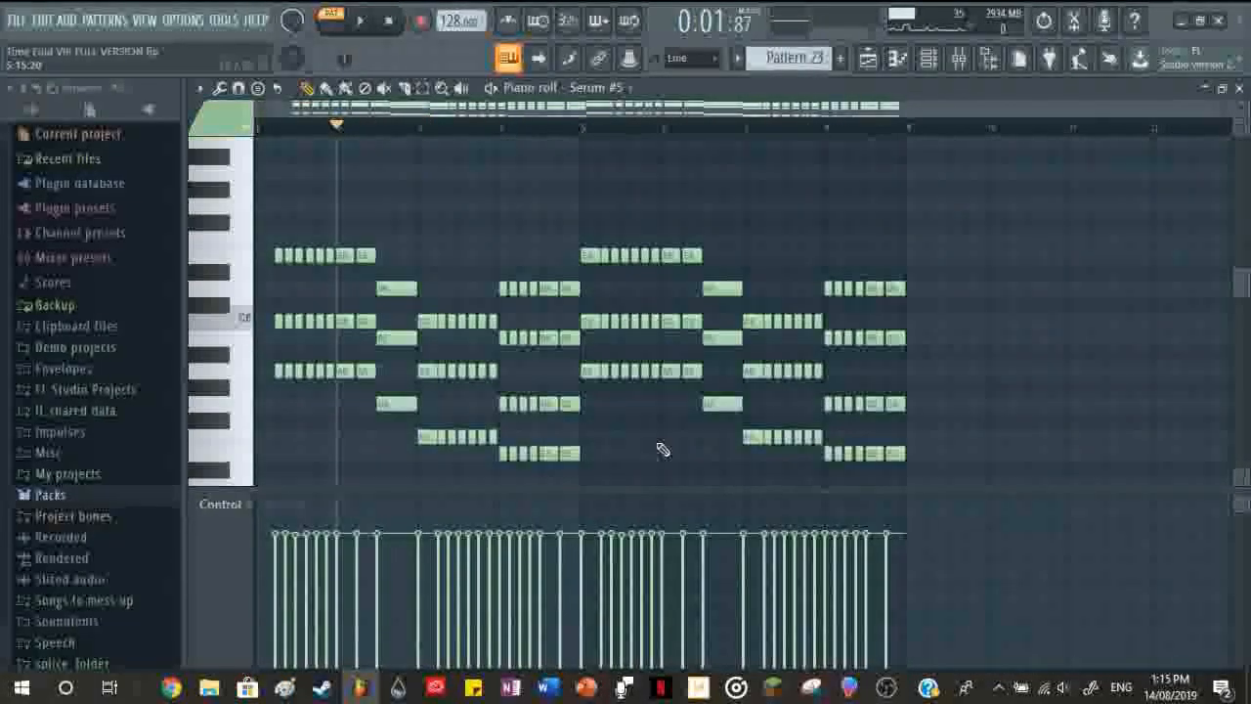
# Step: Play Pattern 23 from bar 5 while viewing its chords, close the piano roll and stop playback
pyautogui.scroll(-4, 661, 448)
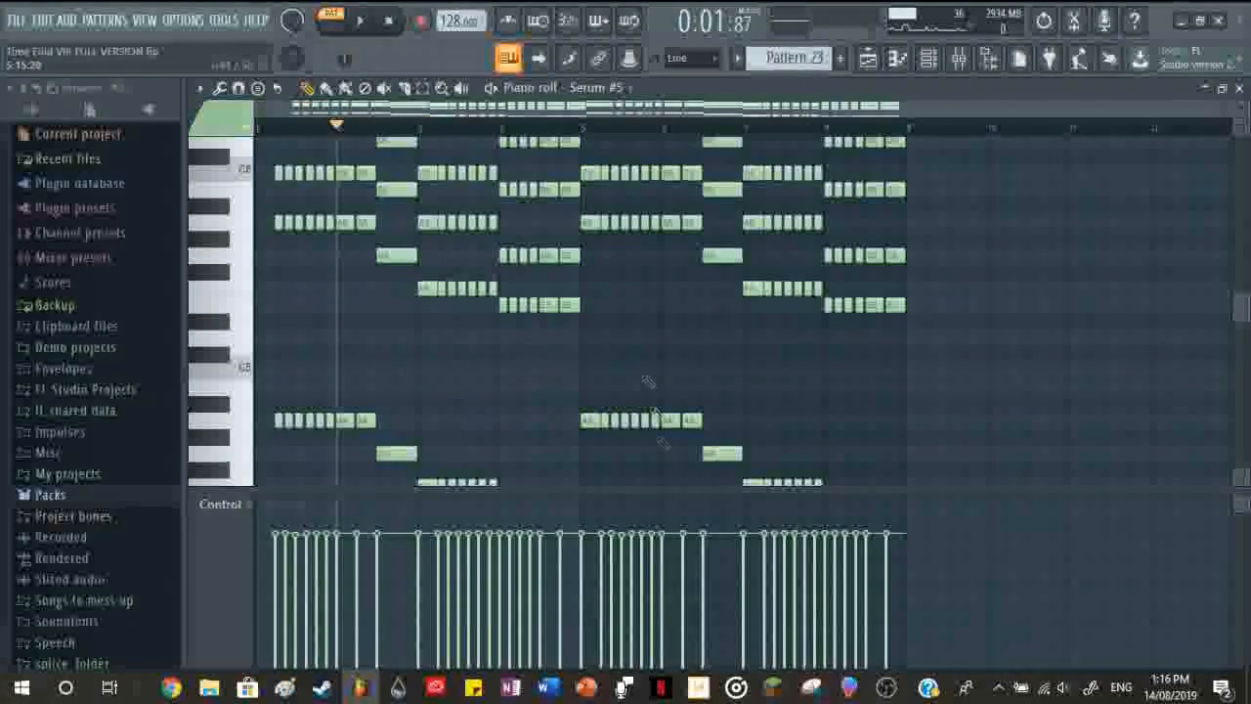
pyautogui.click(575, 128)
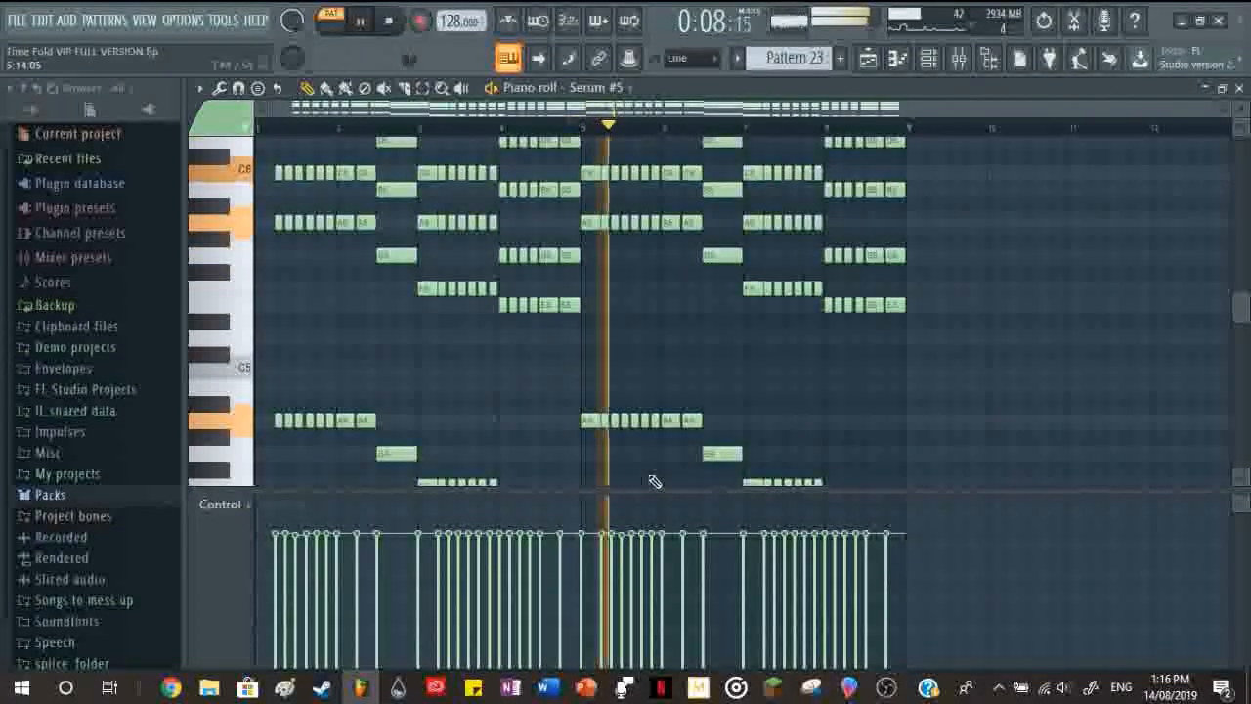
pyautogui.scroll(5, 655, 481)
pyautogui.scroll(-3, 655, 479)
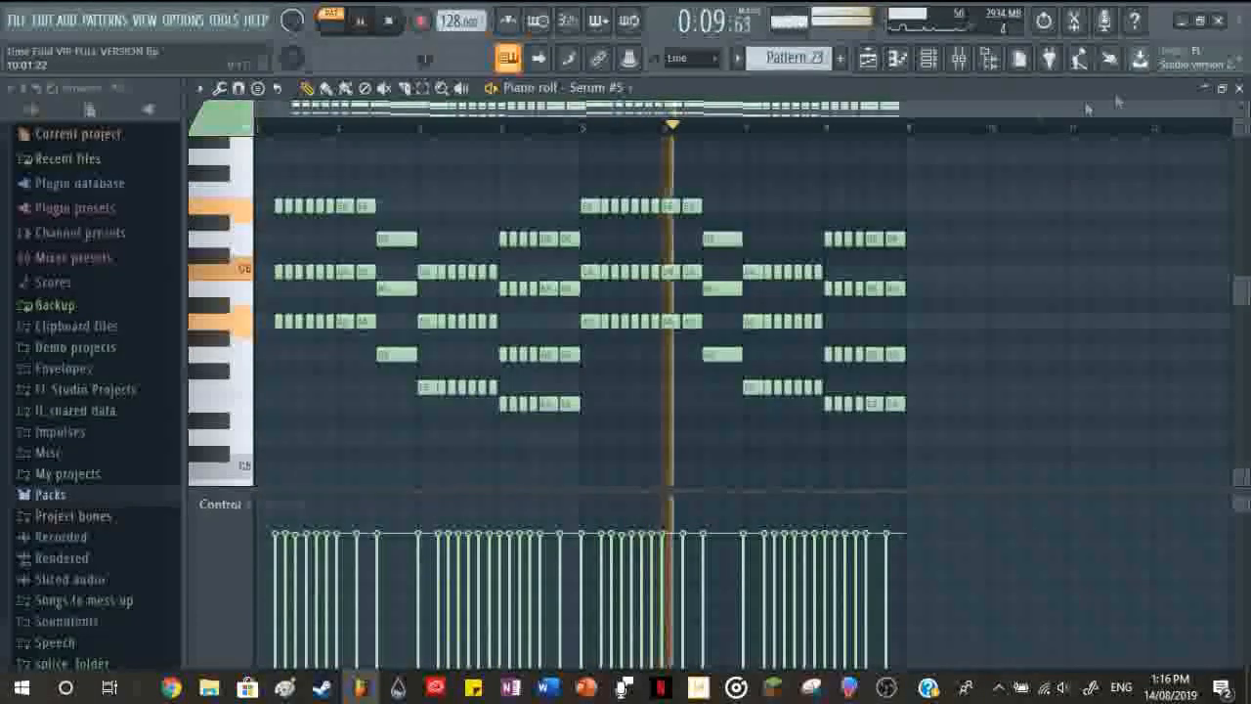
pyautogui.click(1240, 89)
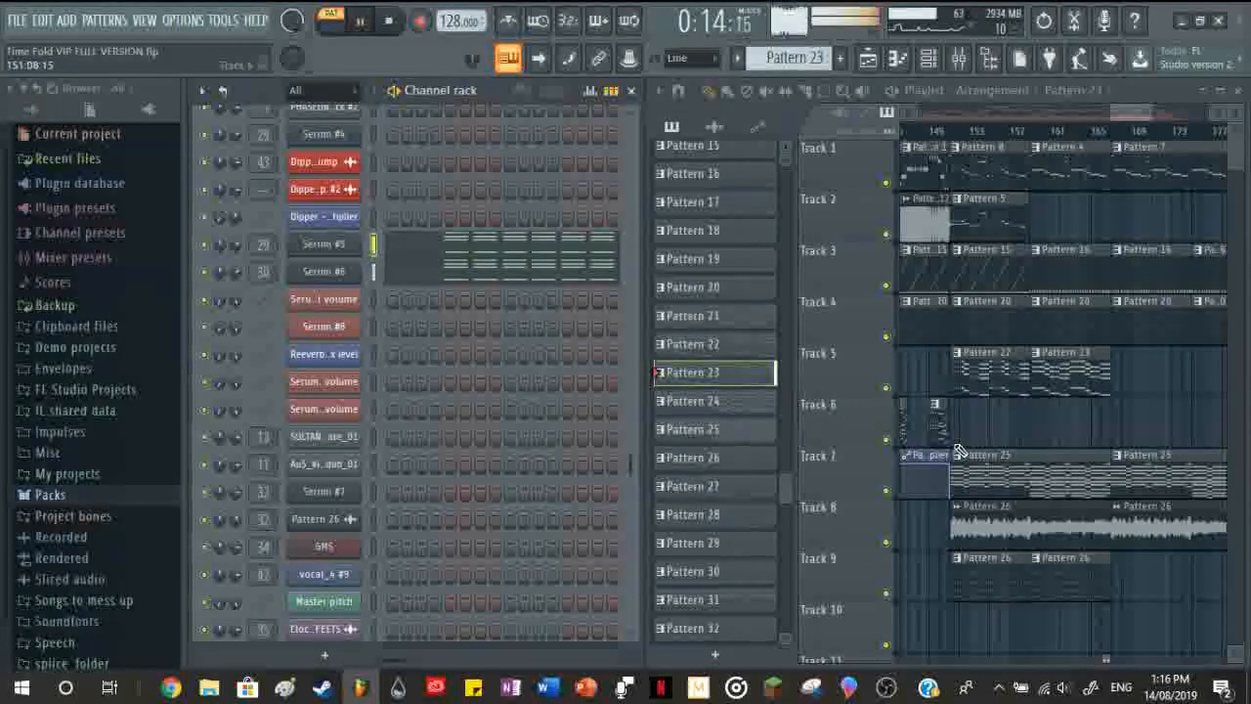
pyautogui.press('space')
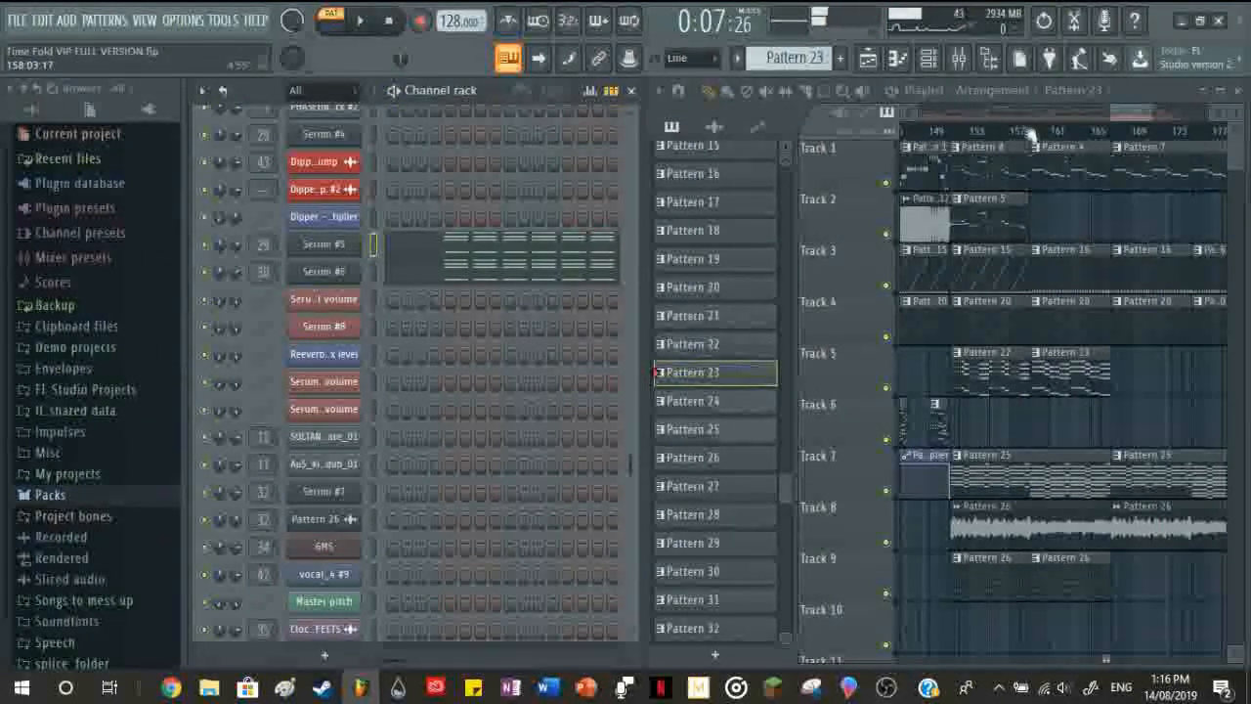
# Step: Play the arrangement from about bar 158 while viewing its lower tracks through Track 22, and stop playback
pyautogui.click(1030, 130)
pyautogui.scroll(-6, 1039, 499)
pyautogui.scroll(5, 1039, 499)
pyautogui.press('space')
pyautogui.scroll(2, 1039, 498)
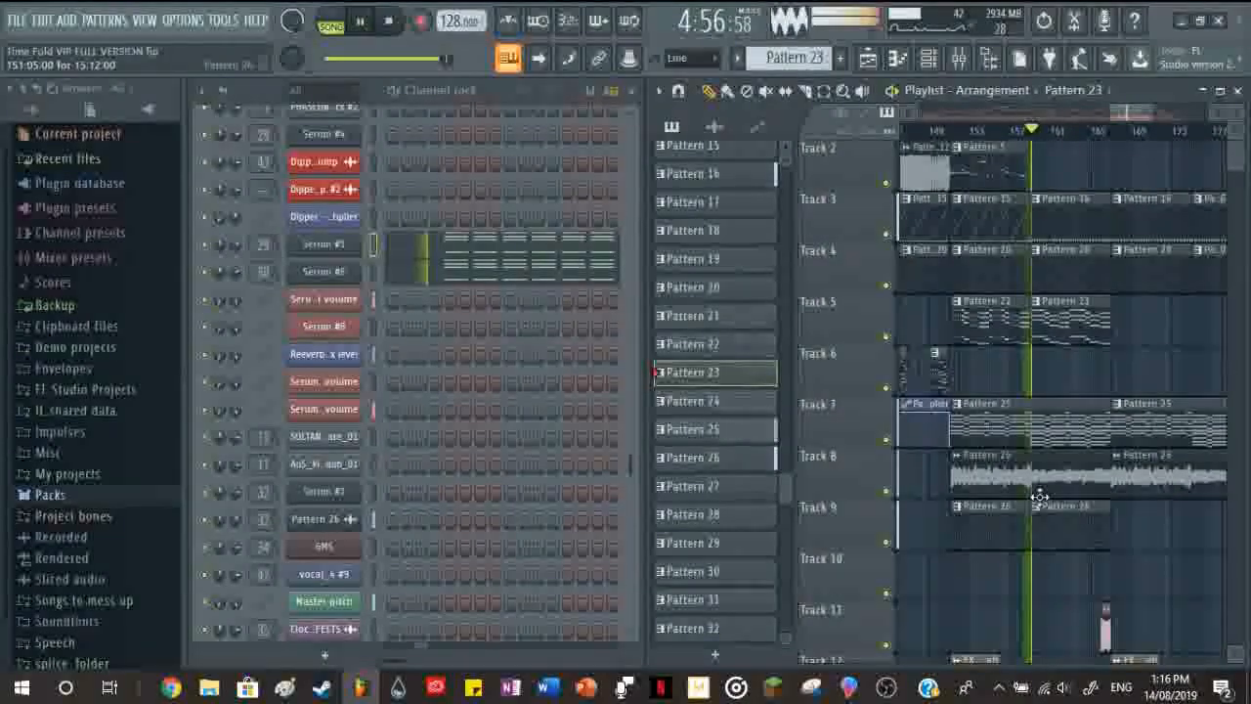
pyautogui.scroll(-6, 1156, 444)
pyautogui.scroll(-7, 1157, 444)
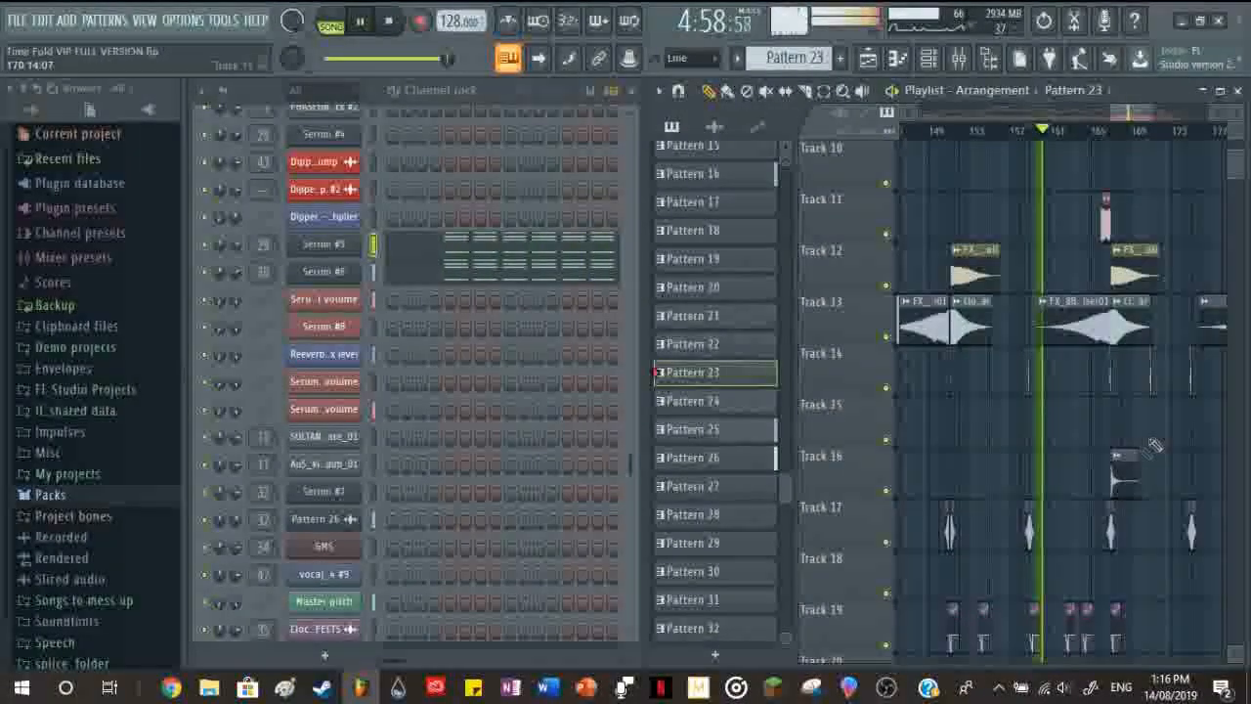
pyautogui.scroll(-3, 1120, 583)
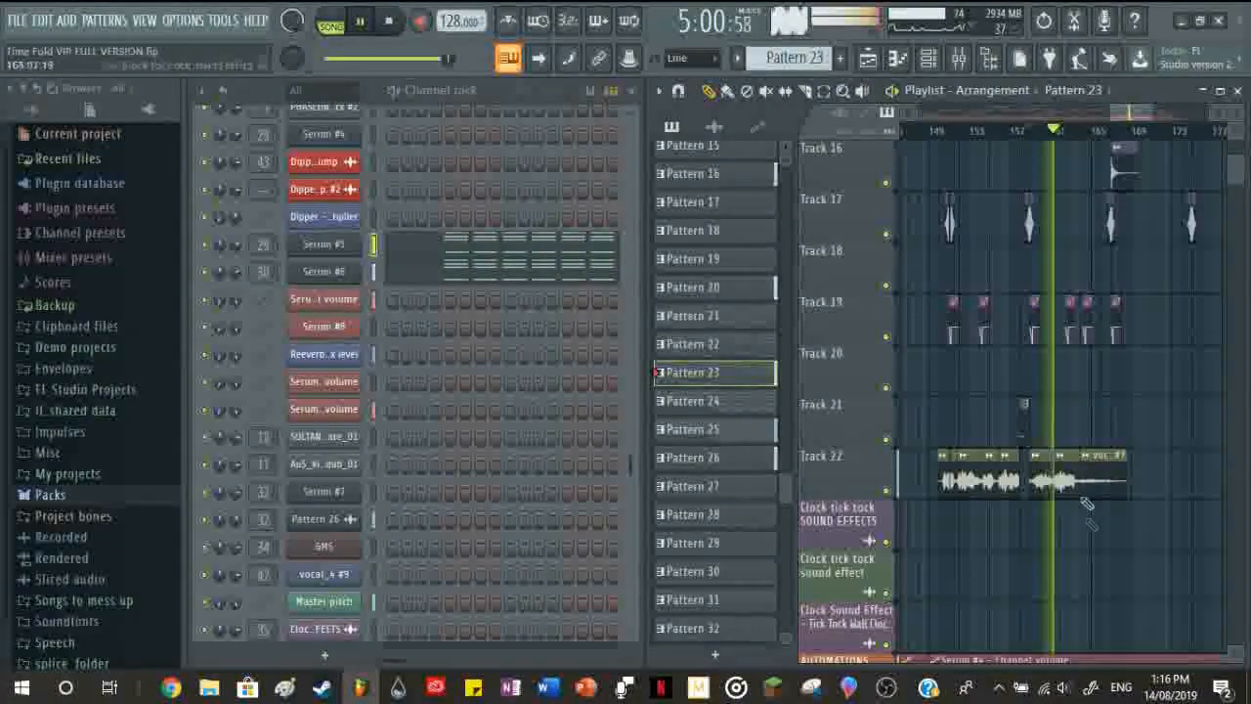
pyautogui.scroll(5, 1081, 479)
pyautogui.press('space')
# Step: Pick the Fruity DX10 #5 automation clip, solo Track 19 and play it from around bar 162
pyautogui.click(1029, 300)
pyautogui.scroll(3, 1023, 426)
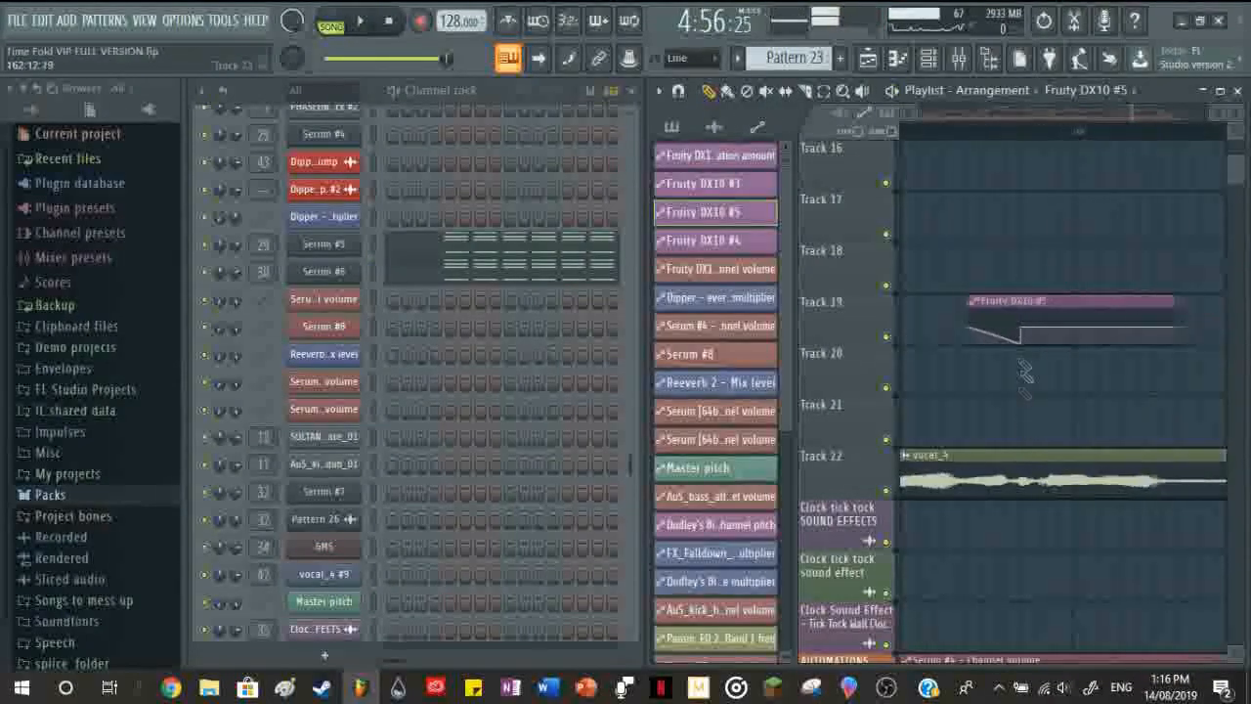
pyautogui.click(1005, 132)
pyautogui.scroll(15, 1006, 365)
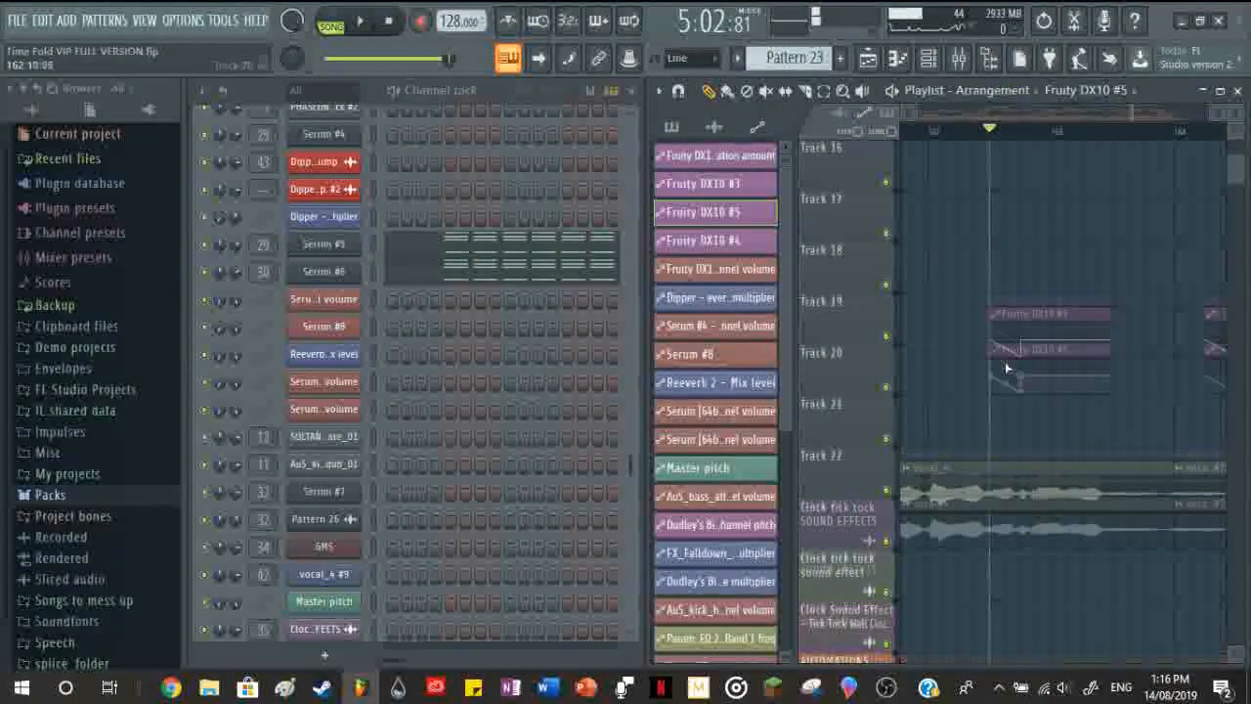
pyautogui.scroll(-14, 868, 283)
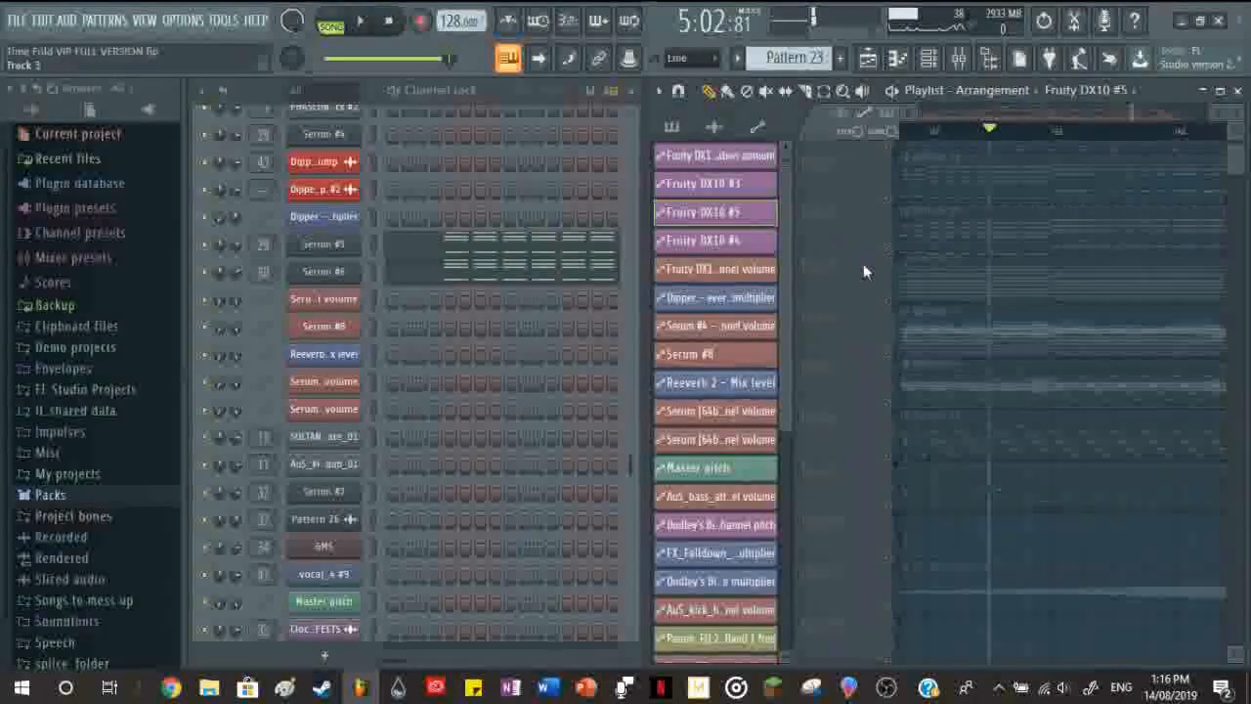
pyautogui.rightClick(885, 389)
pyautogui.press('space')
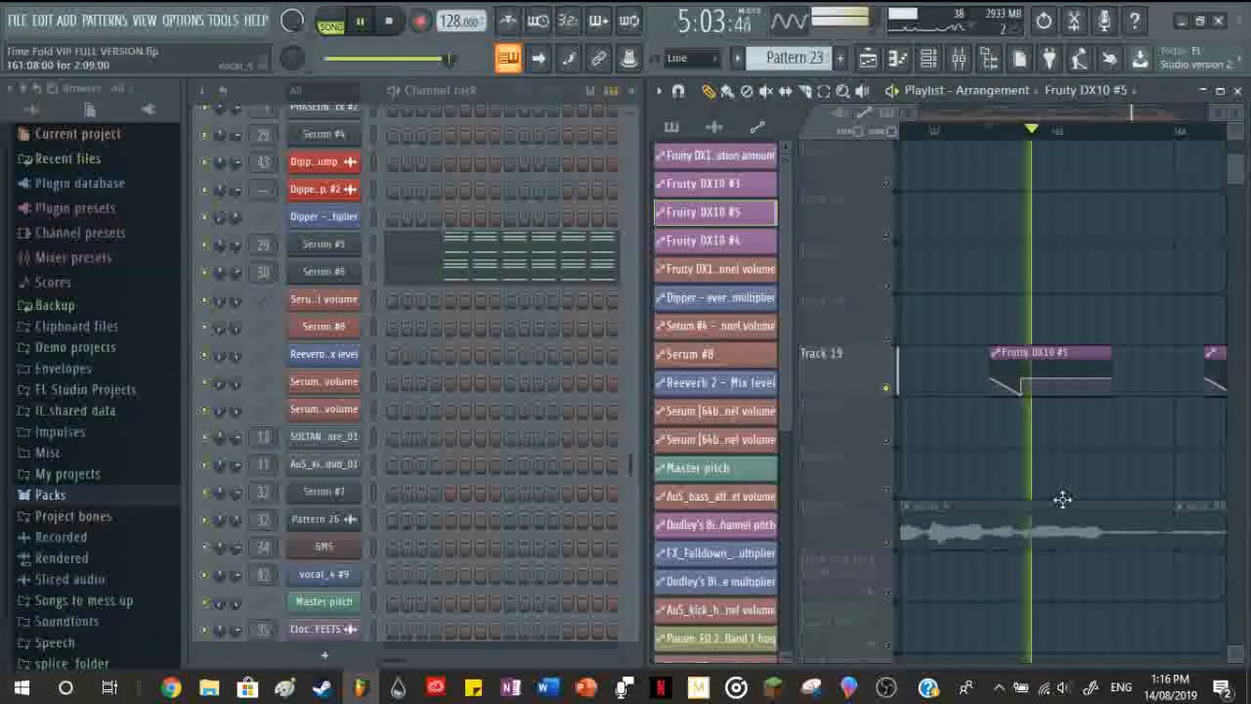
# Step: Examine the repeated automation clips on the soloed Track 19 during playback, and stop playback
pyautogui.scroll(-4, 1070, 484)
pyautogui.scroll(4, 1114, 483)
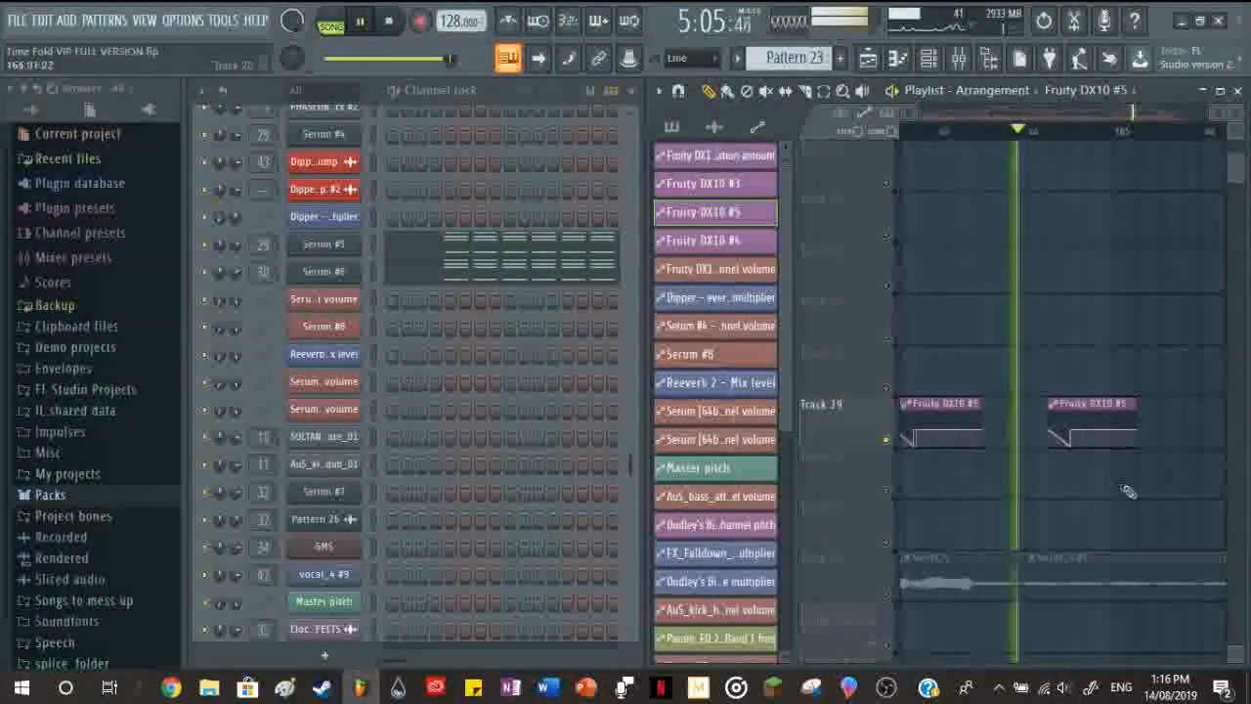
pyautogui.scroll(10, 1129, 491)
pyautogui.scroll(-8, 1129, 491)
pyautogui.scroll(-4, 1171, 485)
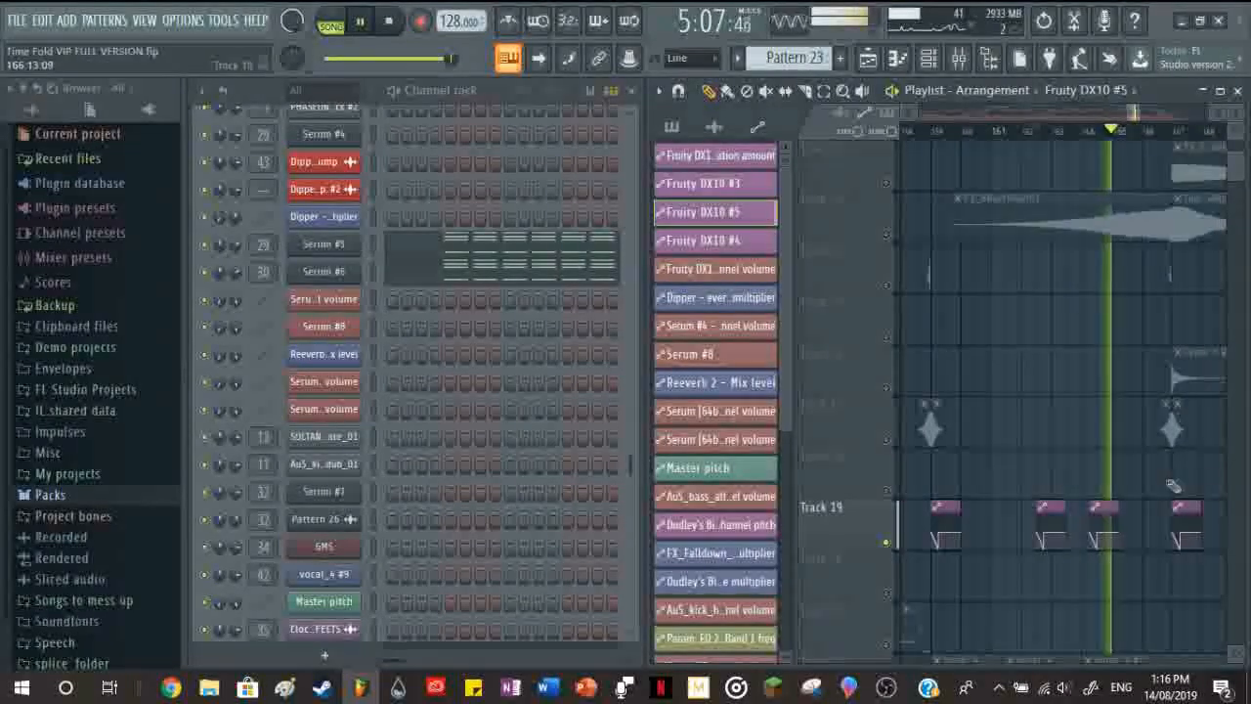
pyautogui.scroll(8, 1236, 514)
pyautogui.scroll(-10, 1238, 516)
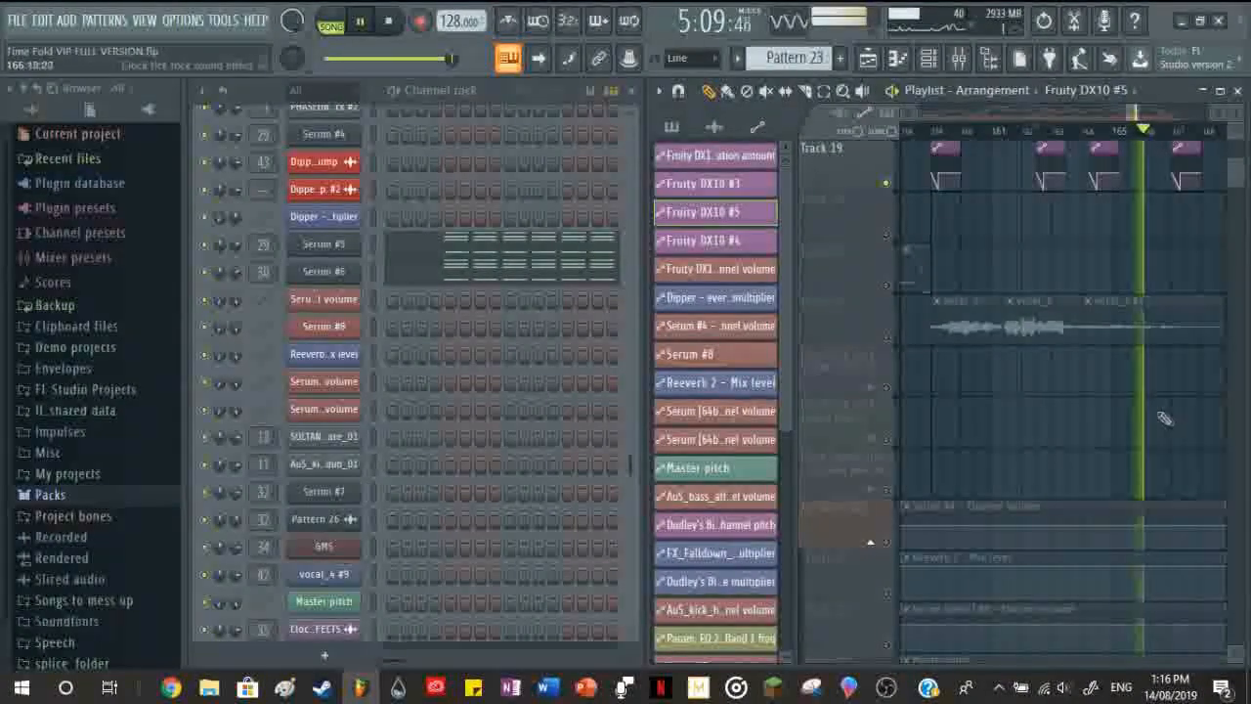
pyautogui.scroll(-3, 1154, 401)
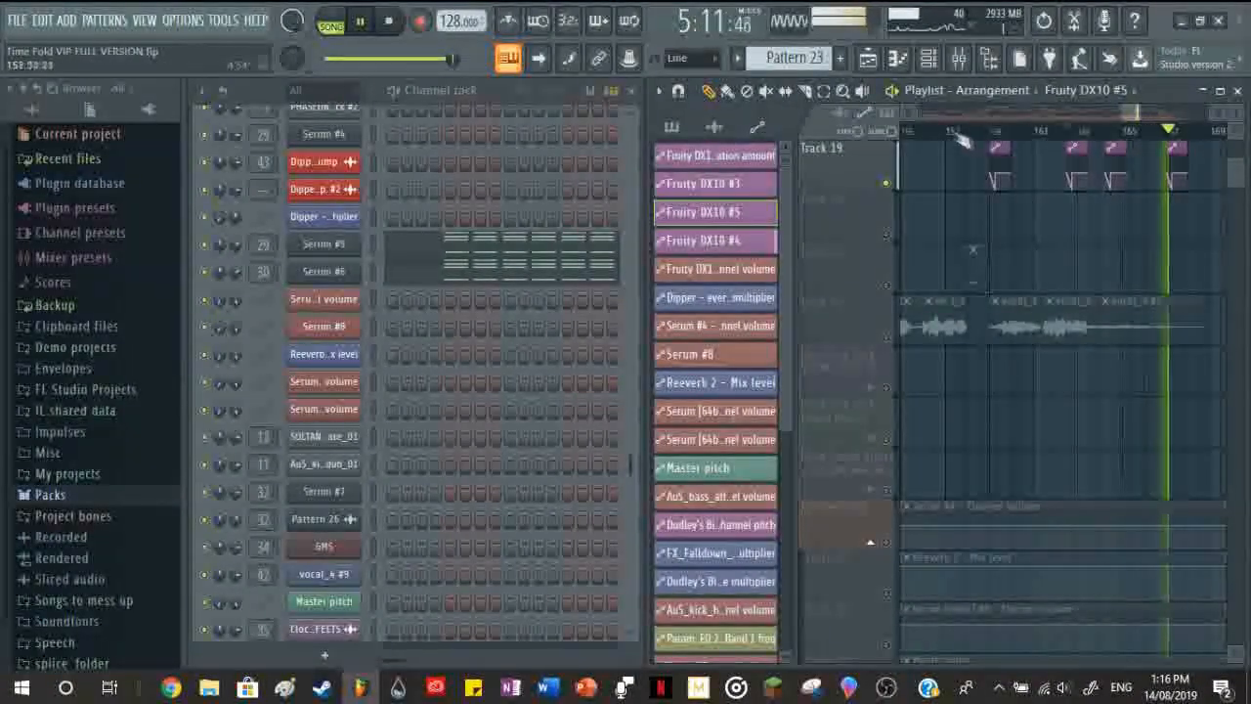
pyautogui.scroll(-1, 1167, 313)
pyautogui.scroll(11, 1143, 327)
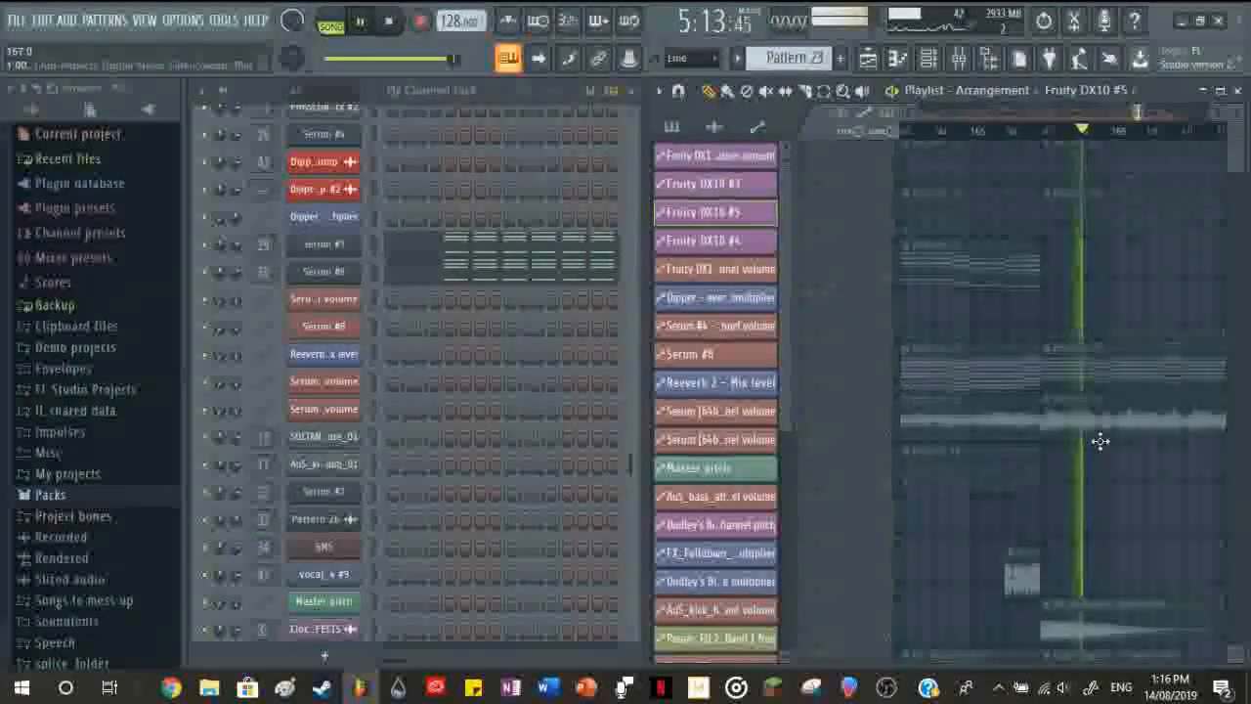
pyautogui.scroll(-5, 1099, 440)
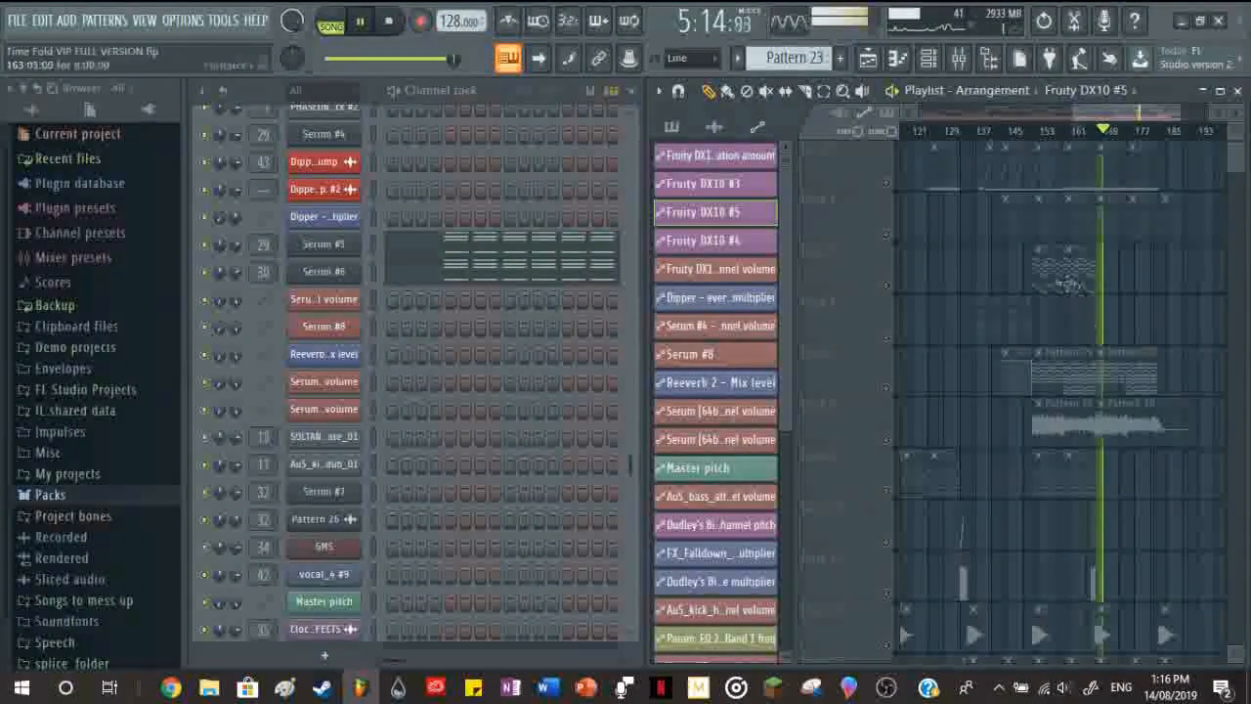
pyautogui.press('space')
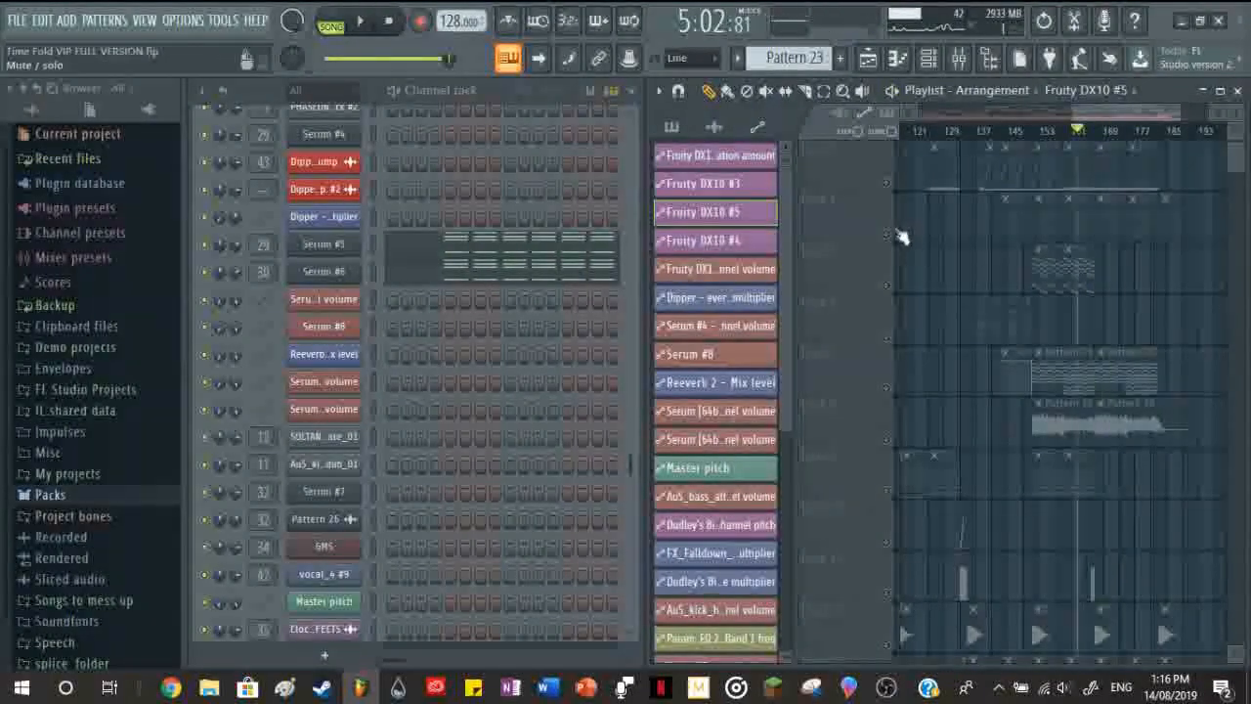
# Step: Unsolo Track 19 and play the full arrangement from bar 165 into the section at bar 167, stopping there
pyautogui.scroll(-2, 894, 239)
pyautogui.scroll(4, 1103, 473)
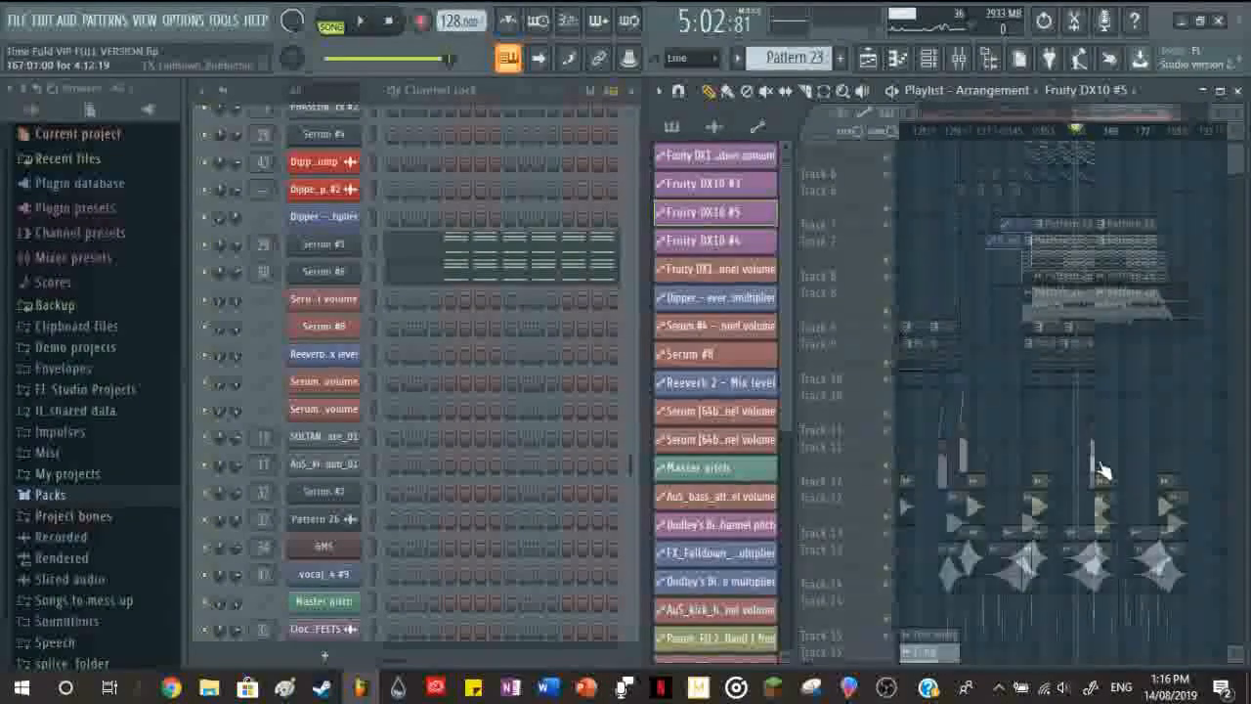
pyautogui.scroll(2, 1104, 467)
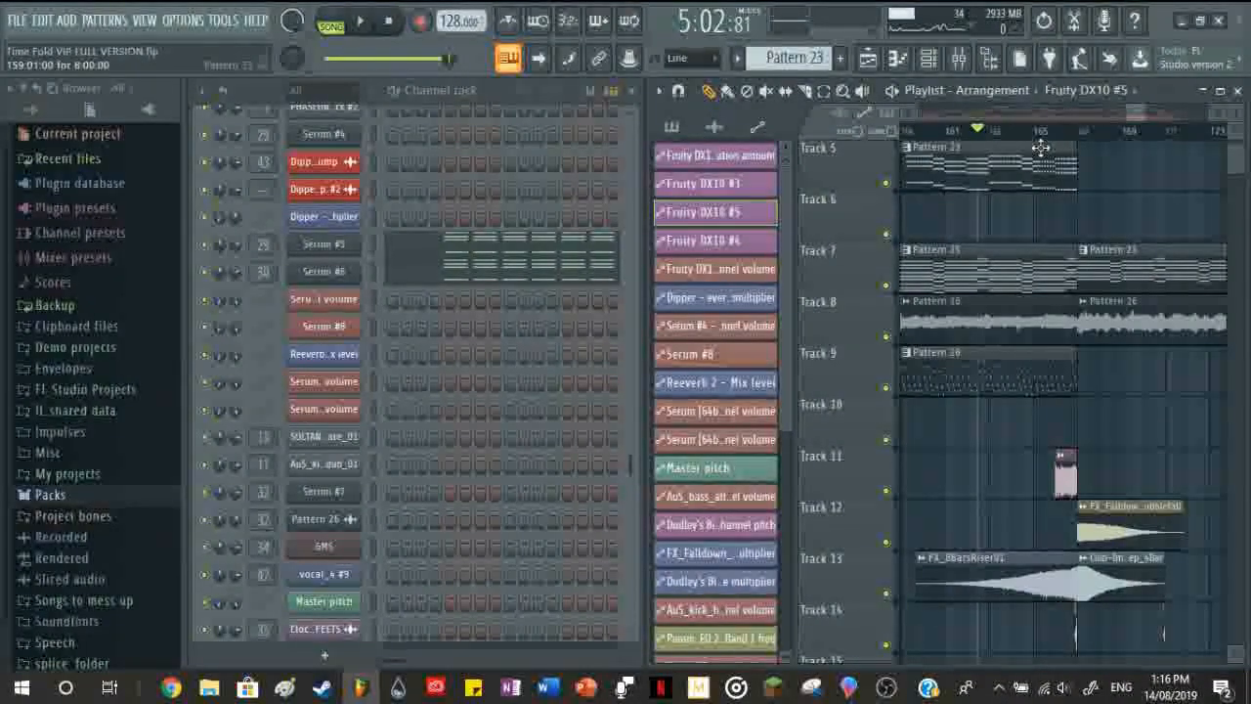
pyautogui.scroll(3, 978, 385)
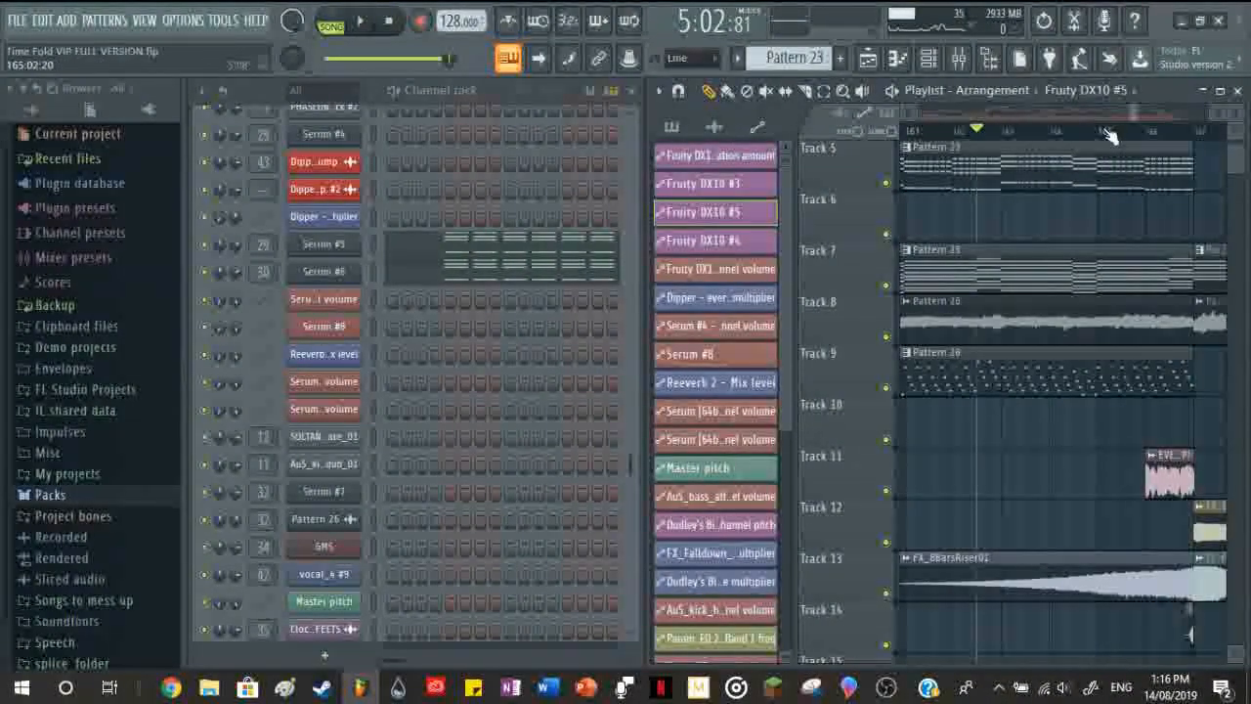
pyautogui.click(1108, 133)
pyautogui.press('space')
pyautogui.scroll(-3, 987, 408)
pyautogui.scroll(-12, 987, 409)
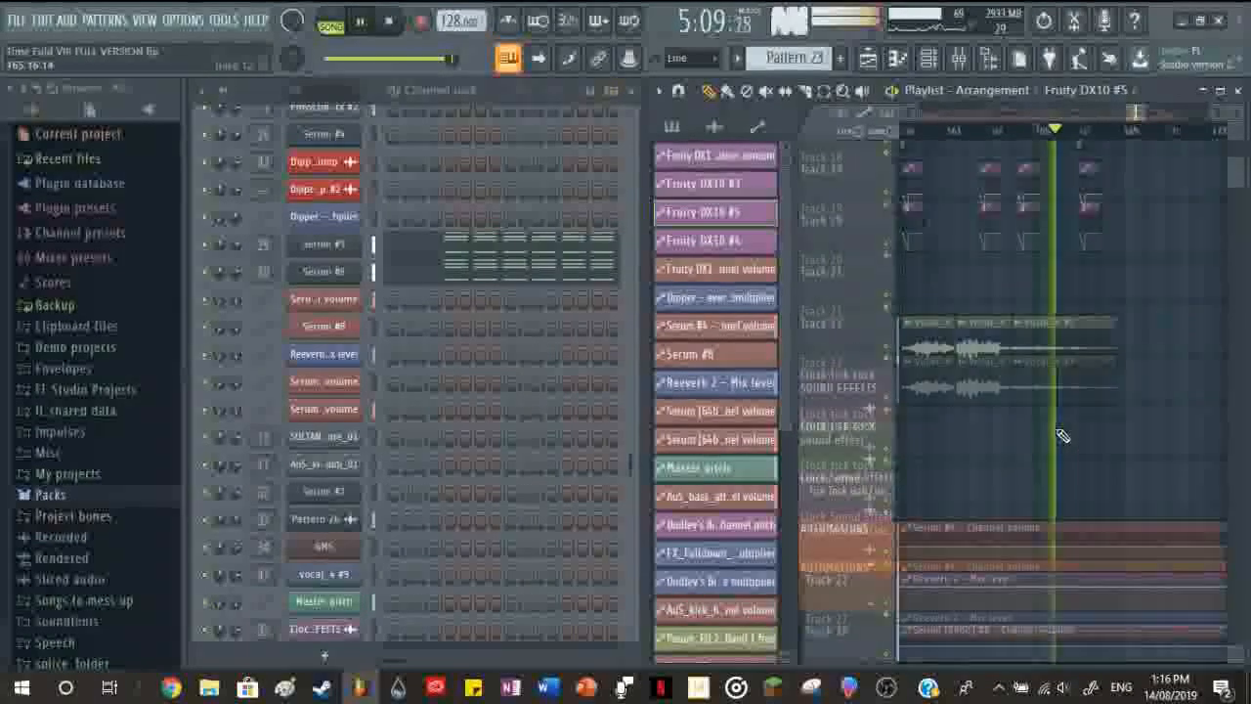
pyautogui.scroll(10, 1063, 435)
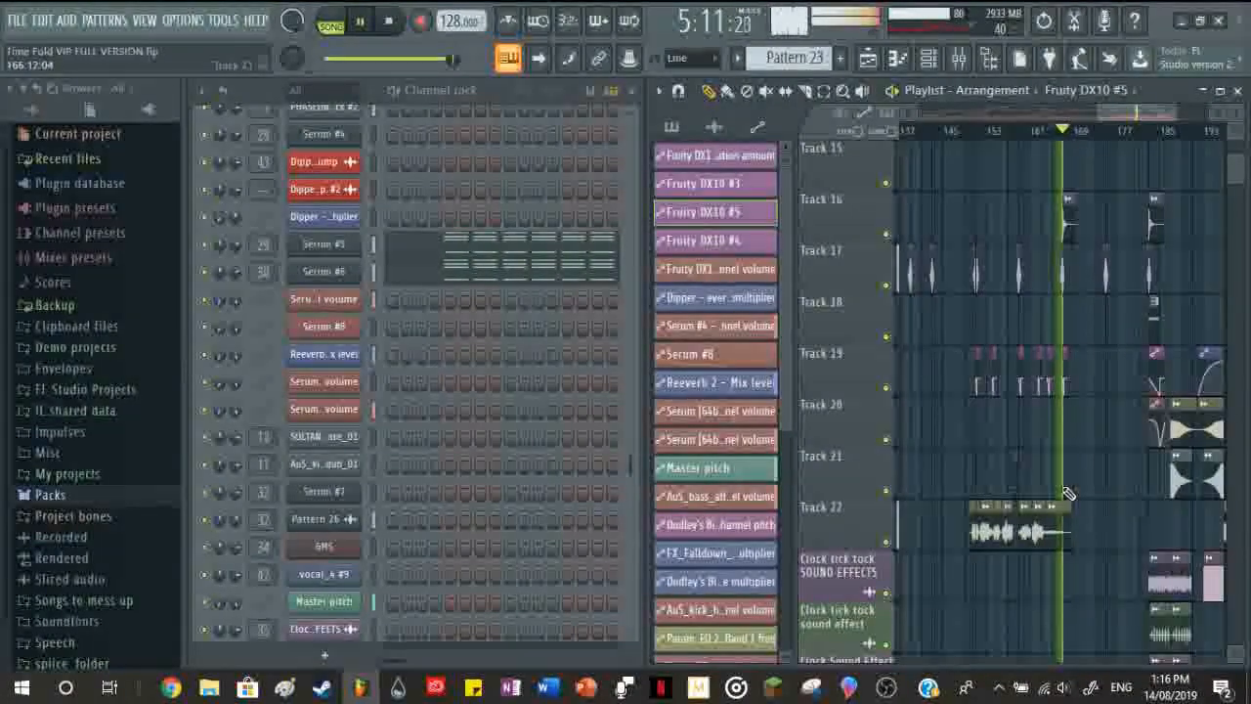
pyautogui.press('space')
# Step: Select the vocal_4 clip on Track 22 and open its mixer insert 25 from the channel rack
pyautogui.scroll(-7, 1075, 494)
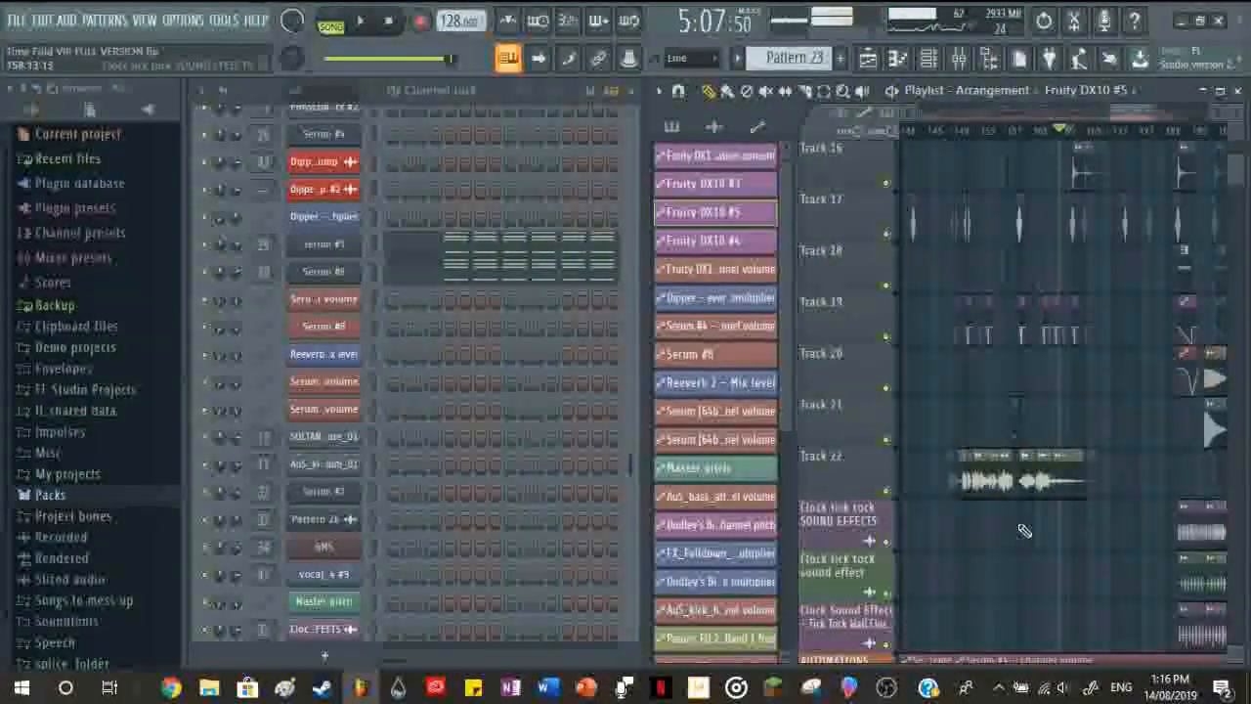
pyautogui.click(1096, 489)
pyautogui.scroll(10, 505, 473)
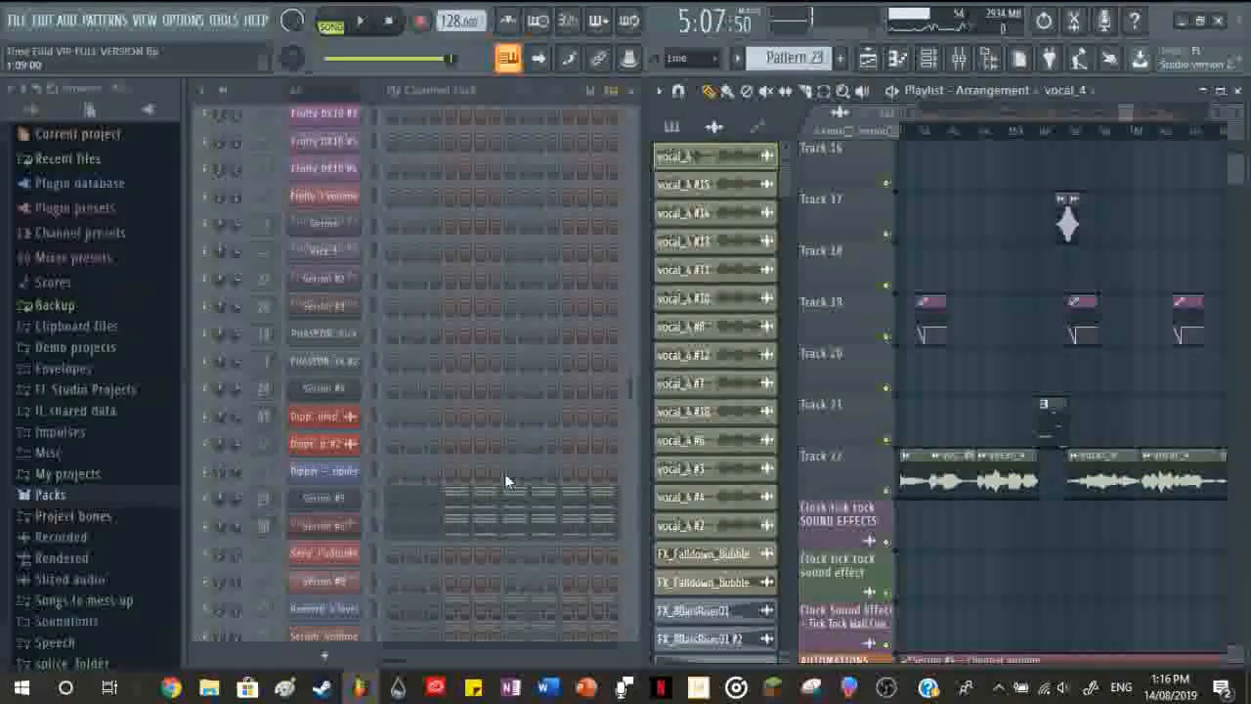
pyautogui.scroll(8, 540, 397)
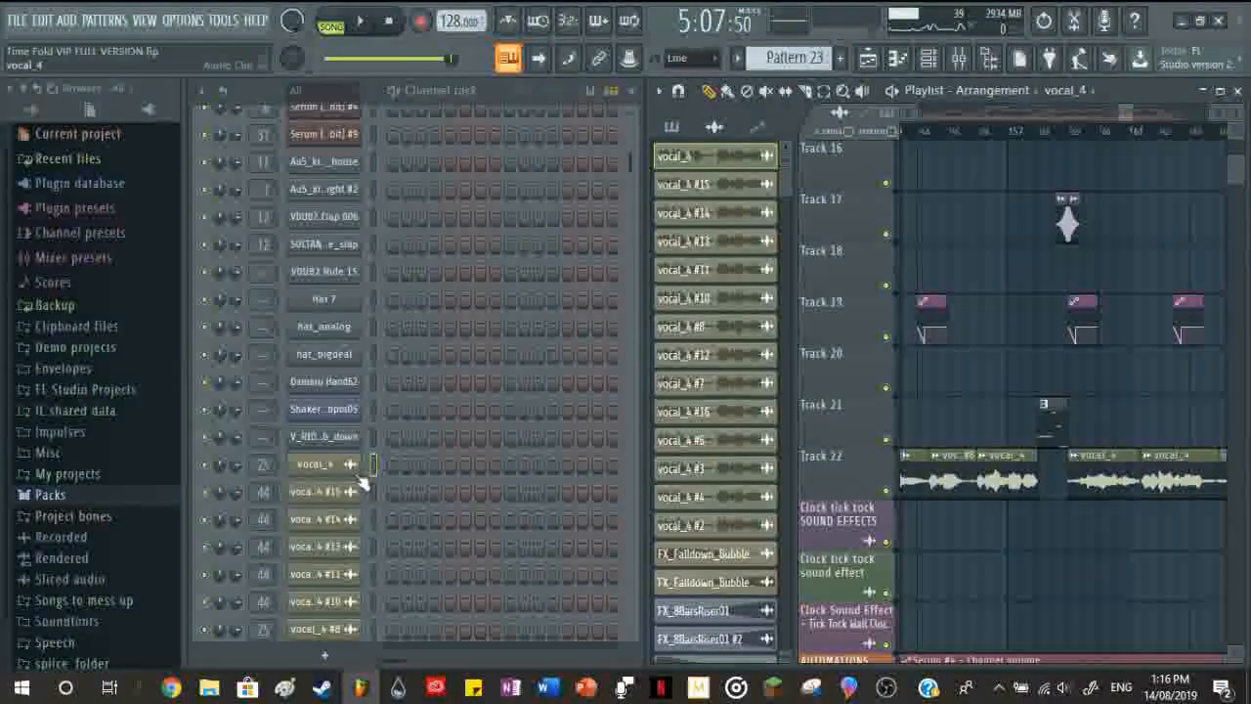
pyautogui.doubleClick(263, 463)
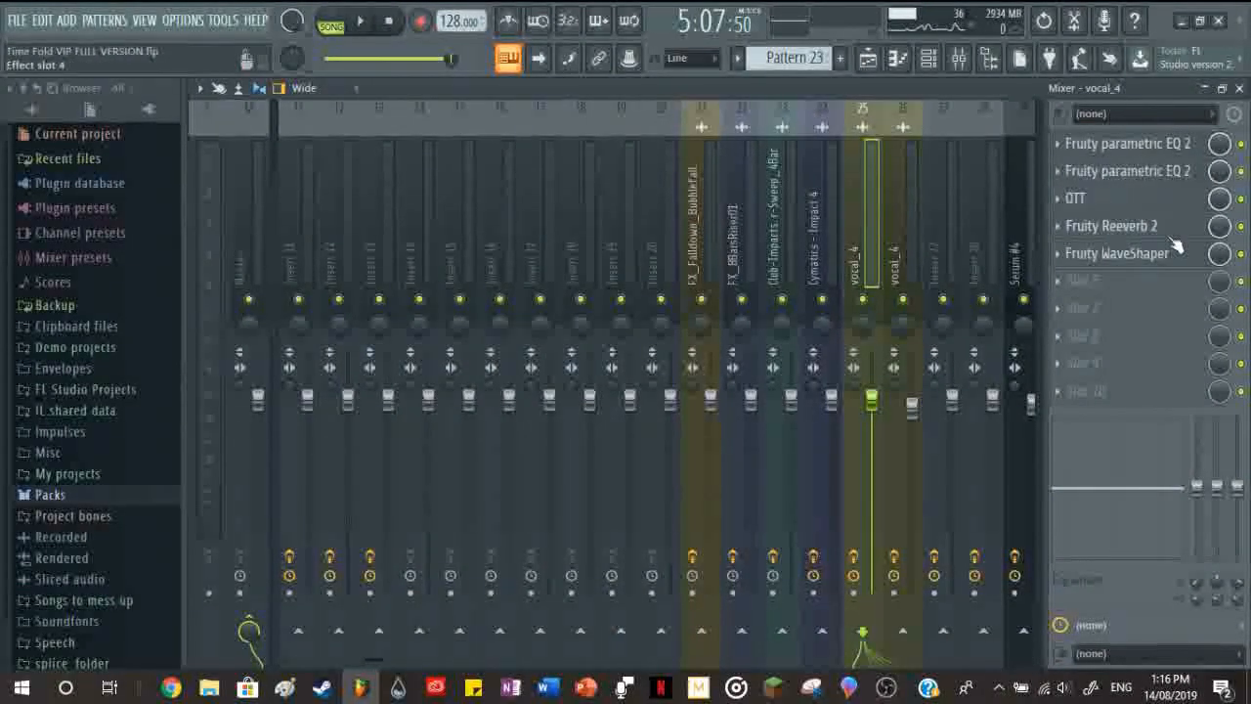
# Step: Inspect the Fruity Reeverb 2, Fruity WaveShaper and OTT settings on the vocal_4 insert and close the mixer
pyautogui.click(1098, 238)
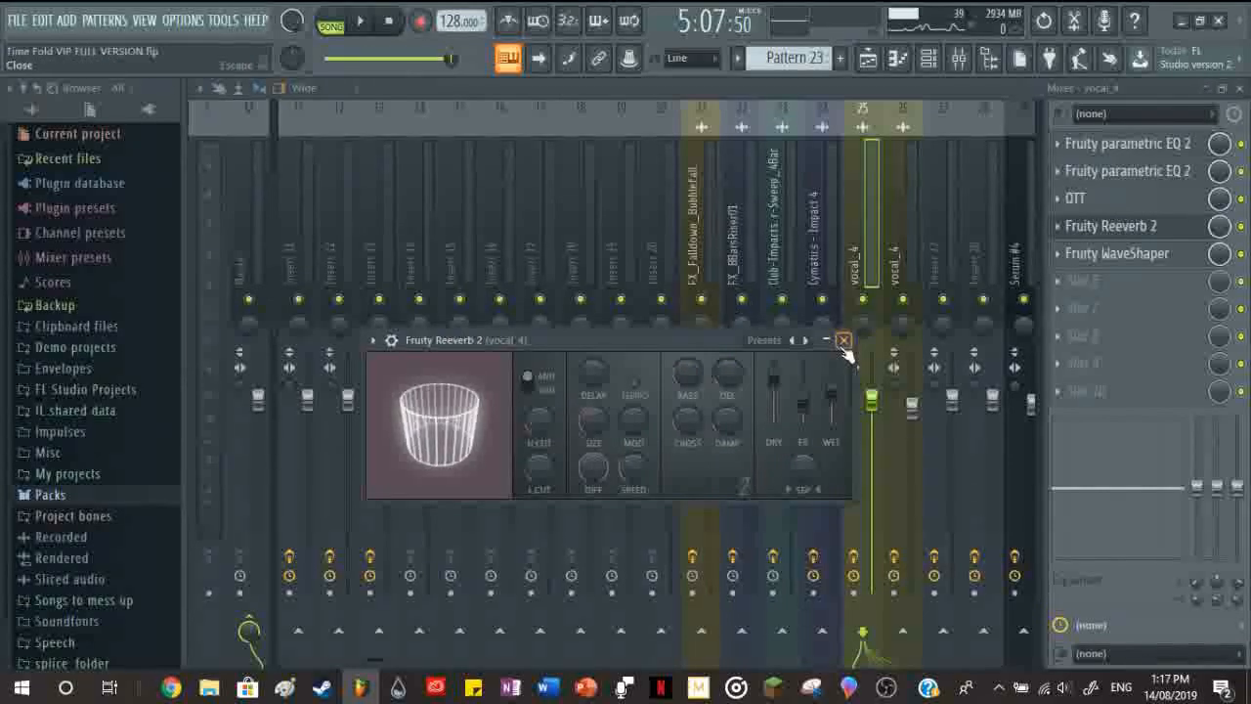
pyautogui.click(846, 338)
pyautogui.click(1132, 255)
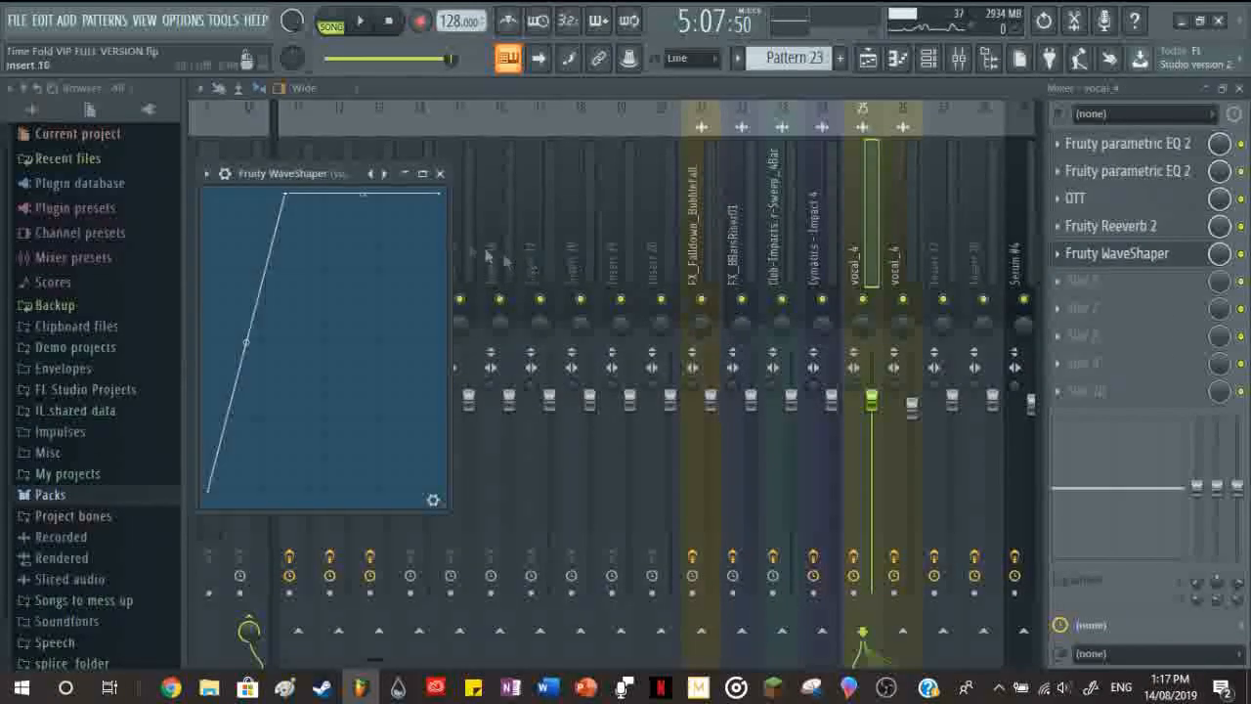
pyautogui.click(440, 175)
pyautogui.click(1131, 200)
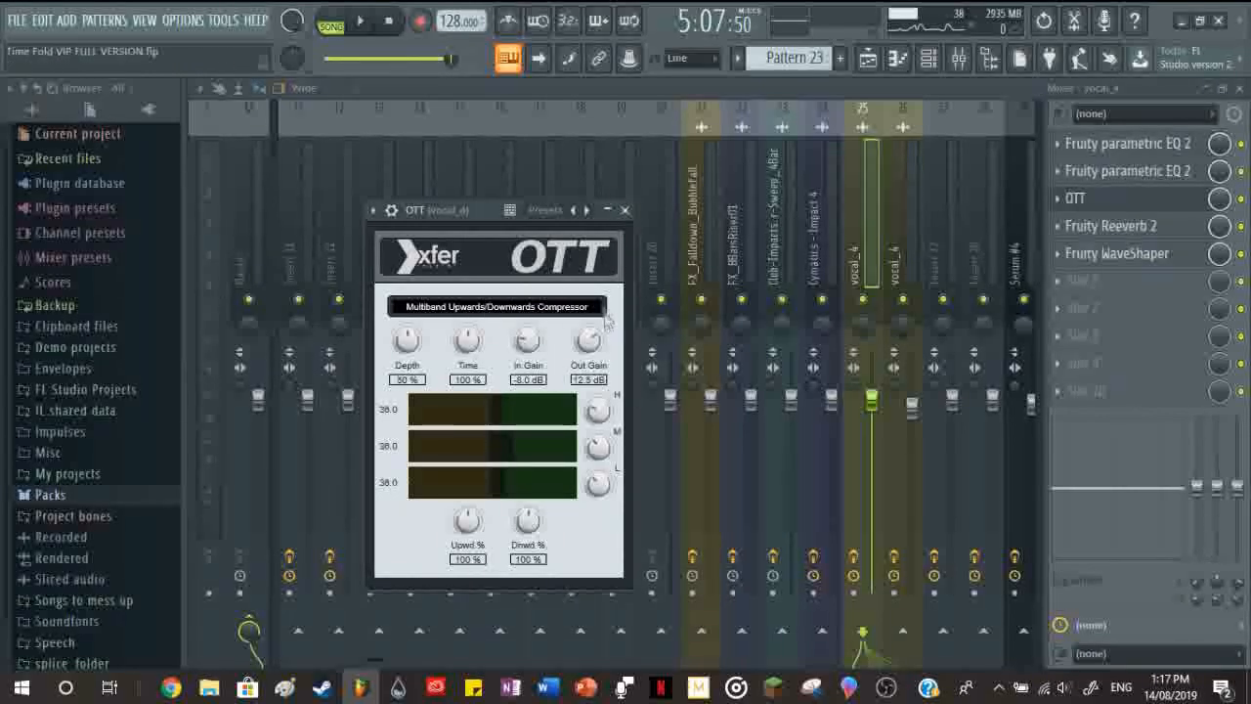
pyautogui.click(624, 209)
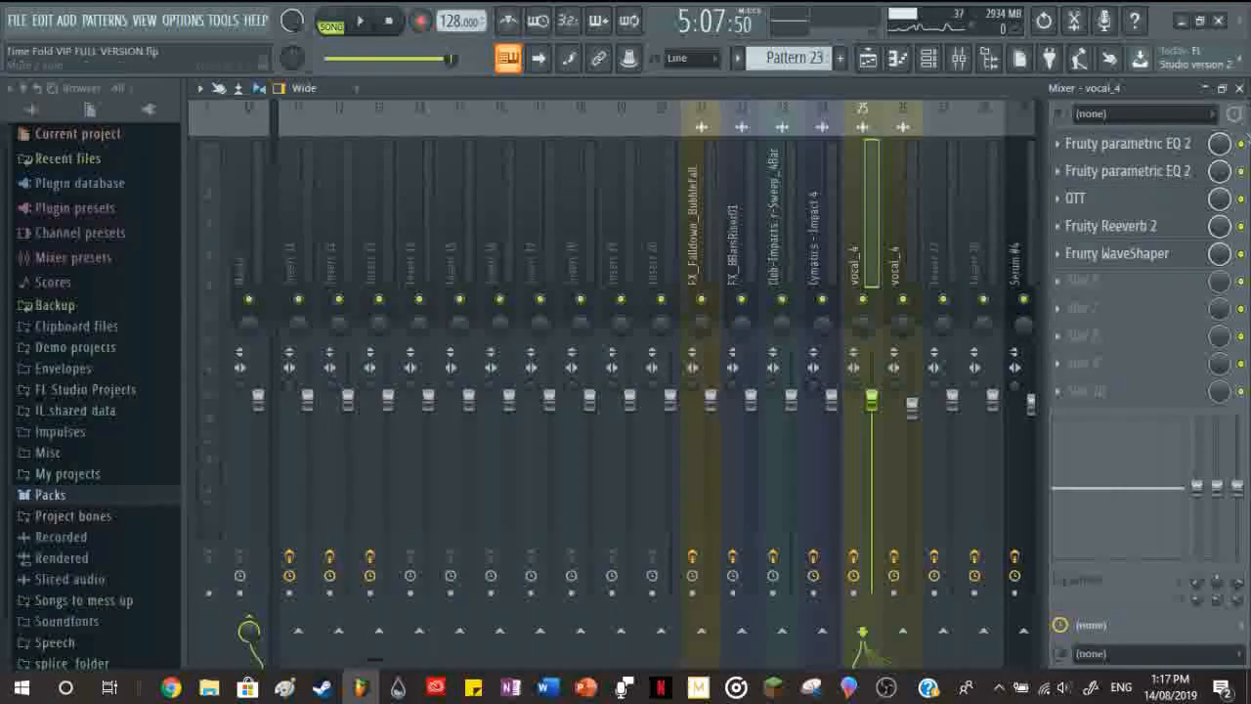
pyautogui.click(1240, 88)
# Step: Solo the vocals on Track 22 and play the first vocal section from about bar 38
pyautogui.scroll(-4, 888, 452)
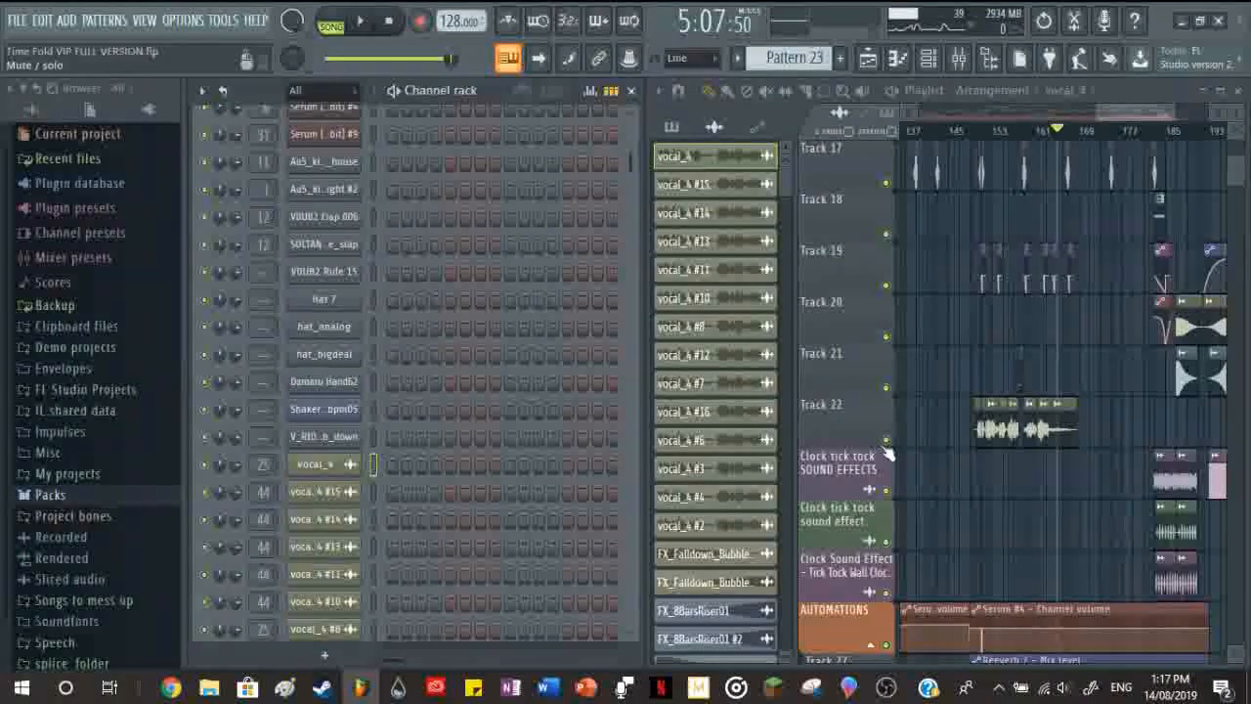
pyautogui.rightClick(886, 442)
pyautogui.scroll(-4, 975, 434)
pyautogui.click(956, 131)
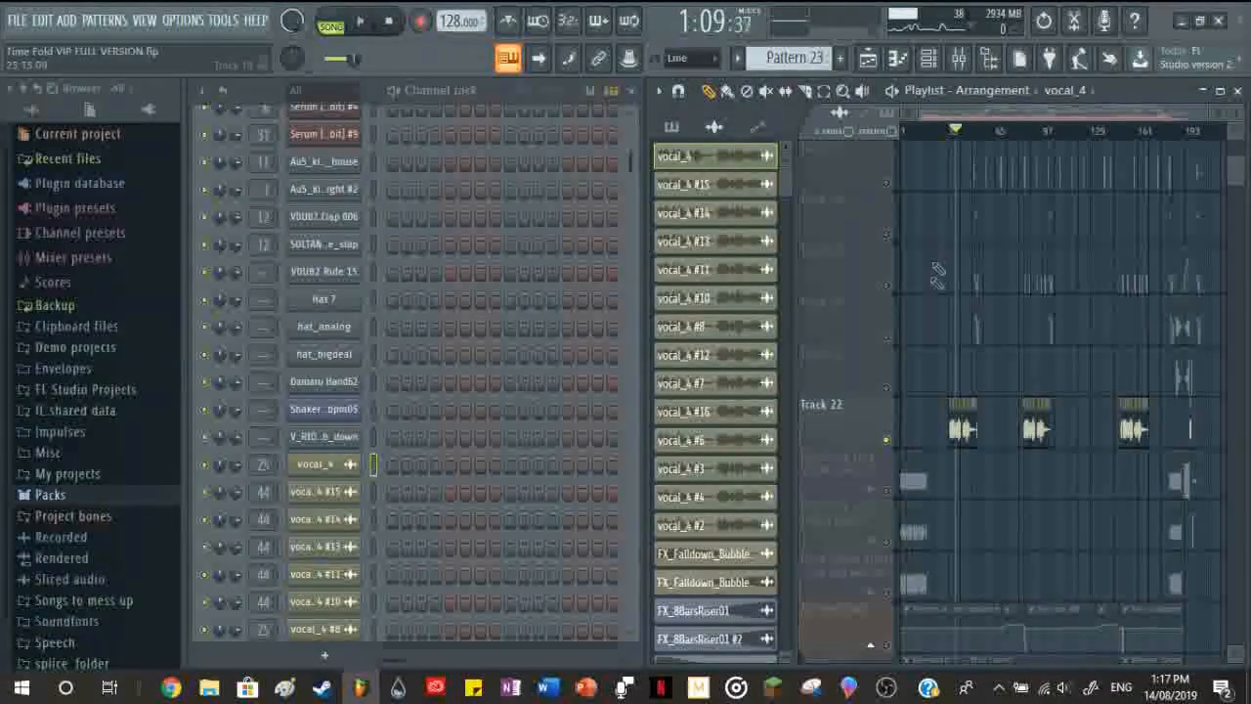
pyautogui.press('space')
pyautogui.scroll(6, 946, 488)
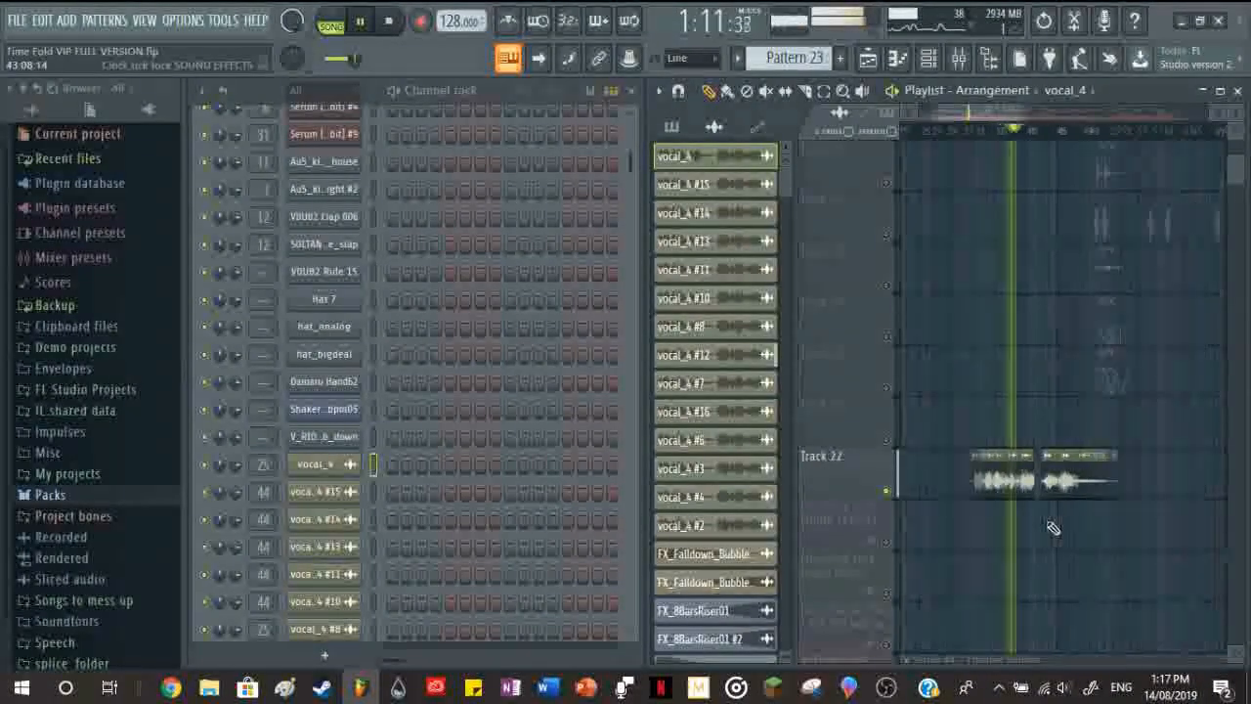
pyautogui.scroll(-6, 1055, 525)
# Step: Play the last vocal section on the soloed Track 22 from bar 153 and stop playback
pyautogui.click(1137, 143)
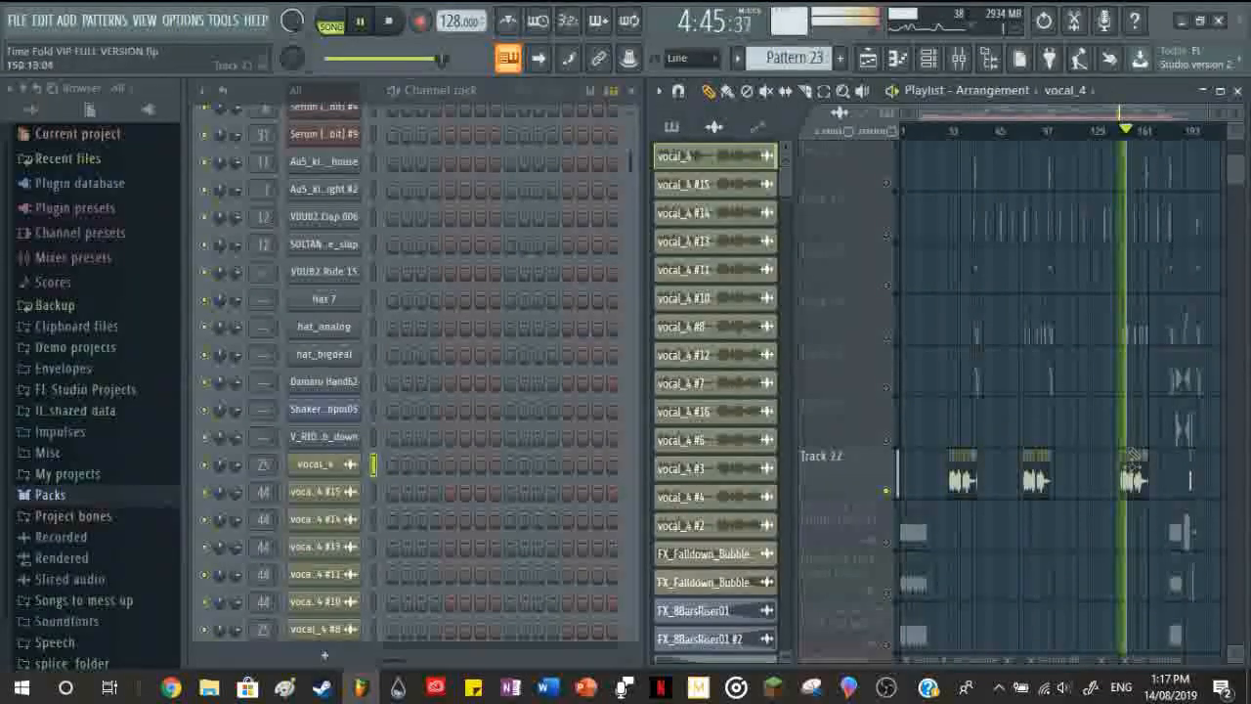
pyautogui.scroll(3, 1075, 565)
pyautogui.press('space')
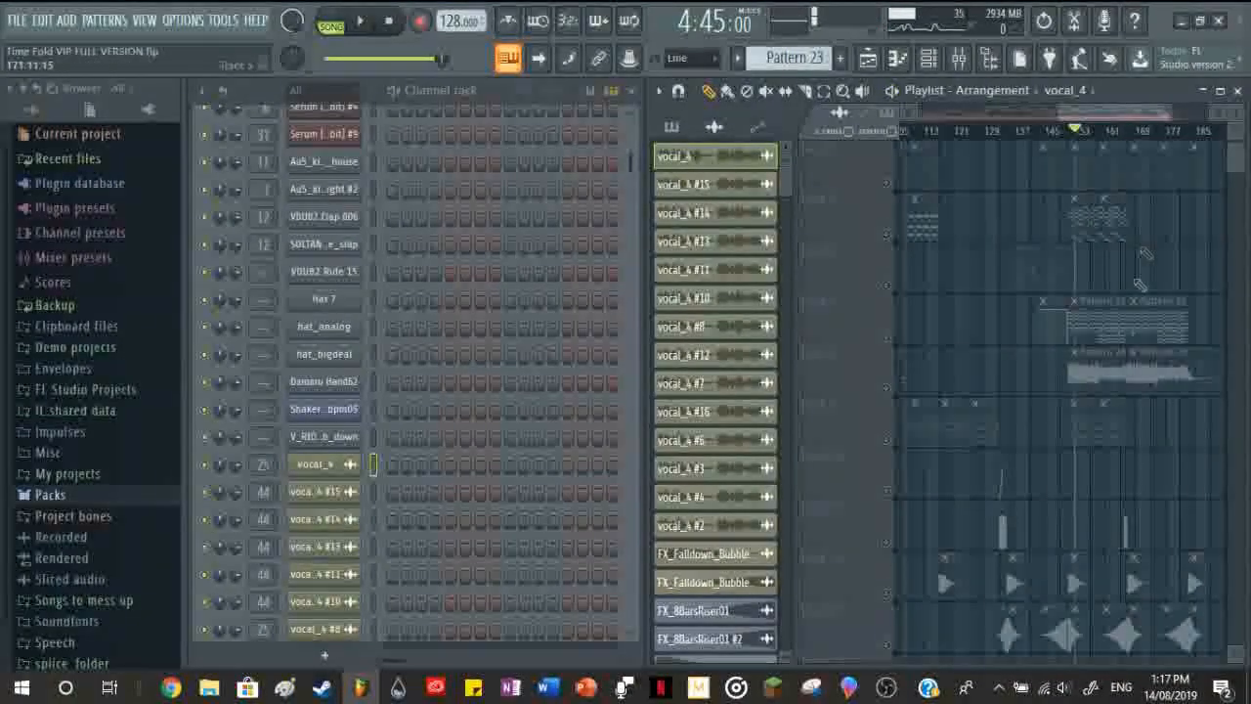
# Step: Unsolo Track 22 and play the full mix from bar 153 with the vocal clips in view
pyautogui.scroll(3, 1050, 335)
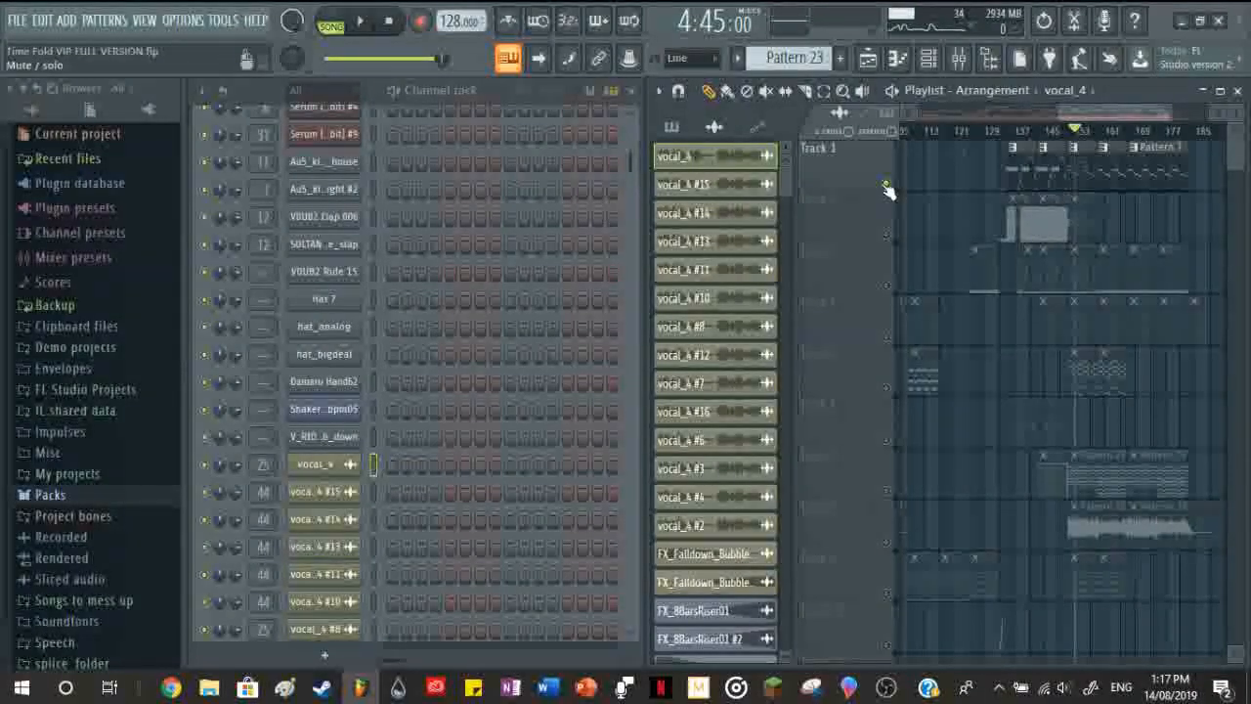
pyautogui.scroll(-8, 1122, 580)
pyautogui.scroll(4, 1093, 367)
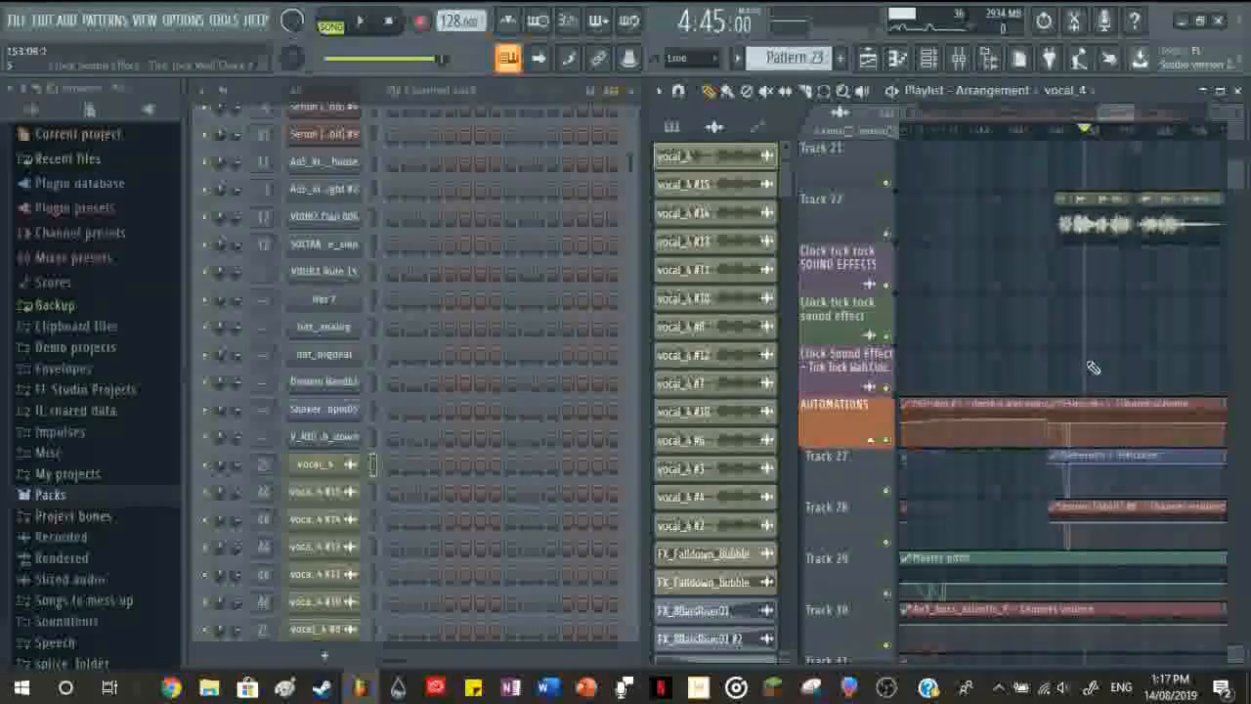
pyautogui.scroll(3, 1015, 391)
pyautogui.press('space')
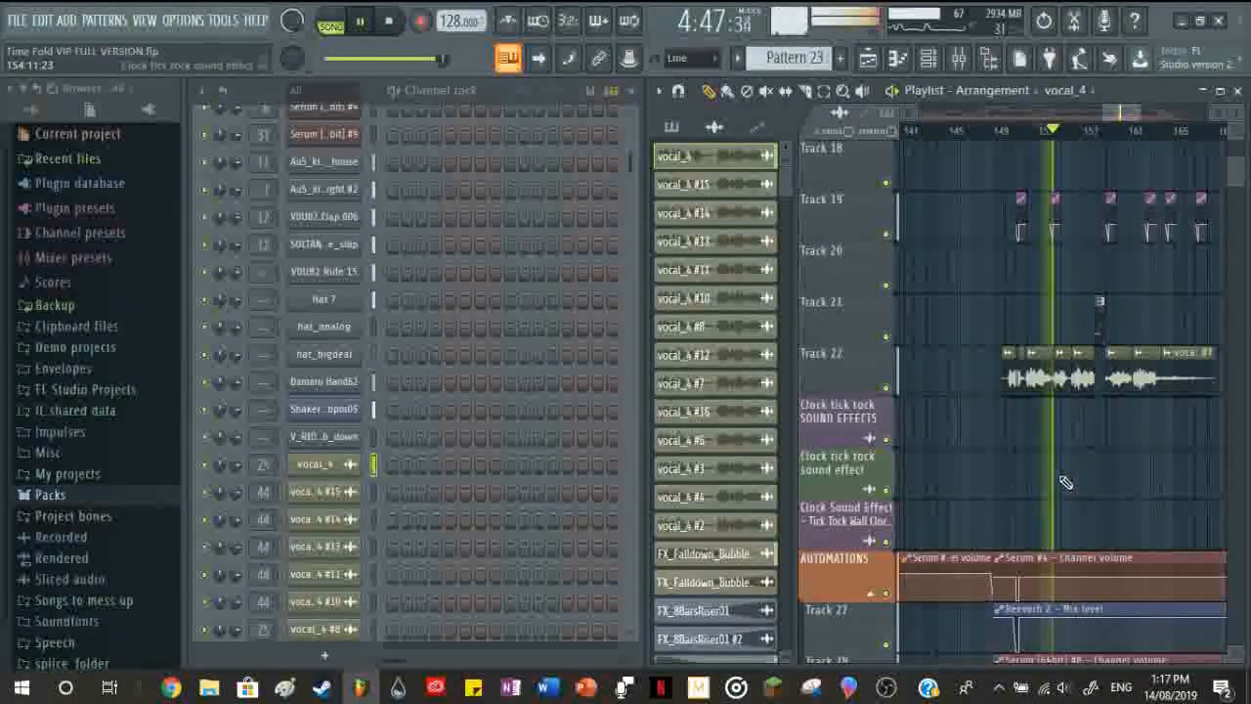
# Step: Follow the Track 22 vocal clips through the final vocal section and stop playback
pyautogui.scroll(-2, 1068, 477)
pyautogui.scroll(2, 1134, 432)
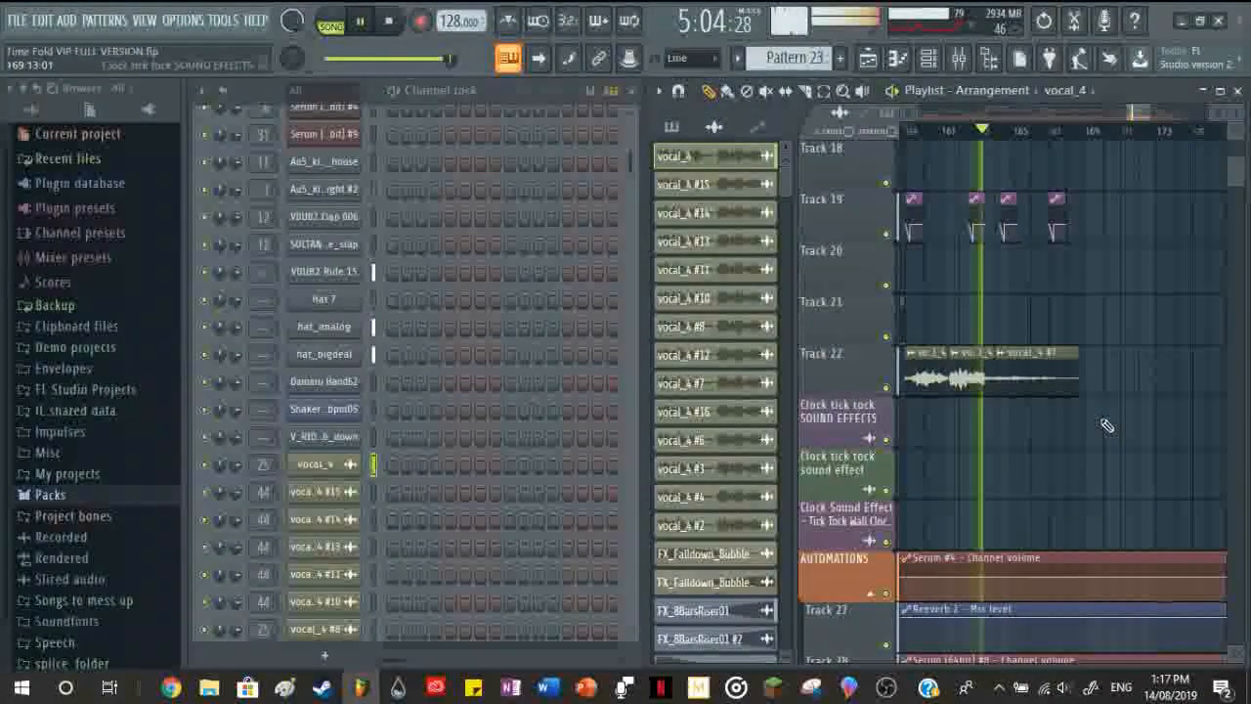
pyautogui.press('space')
pyautogui.scroll(3, 1079, 438)
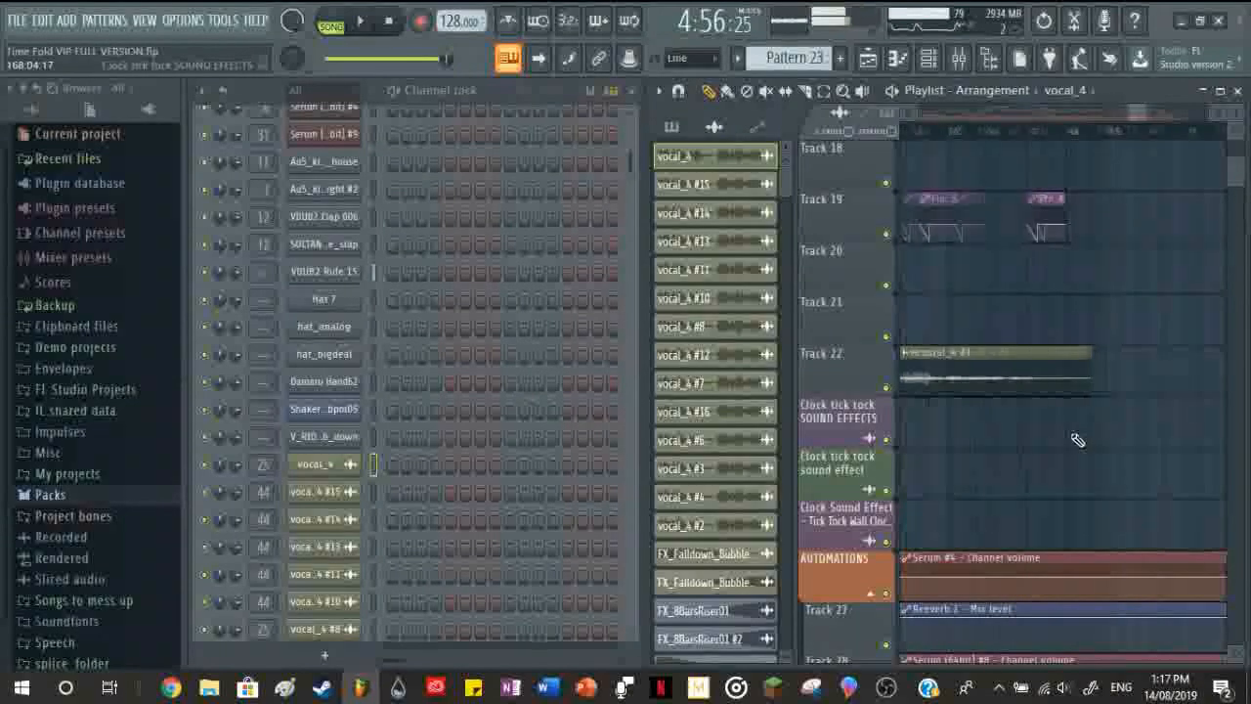
pyautogui.scroll(-7, 1069, 447)
pyautogui.scroll(7, 1065, 449)
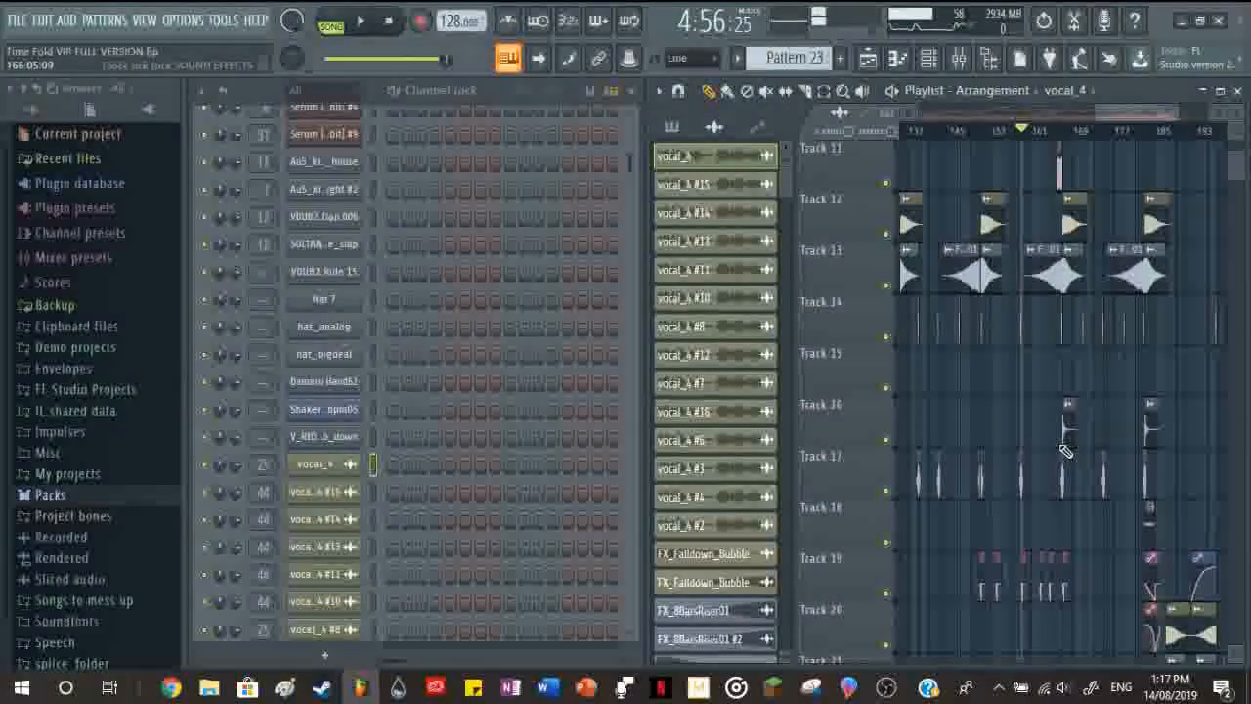
# Step: Move the playback position to bar 167 and play the section that follows the last vocals
pyautogui.click(1057, 133)
pyautogui.scroll(10, 1034, 365)
pyautogui.click(1066, 131)
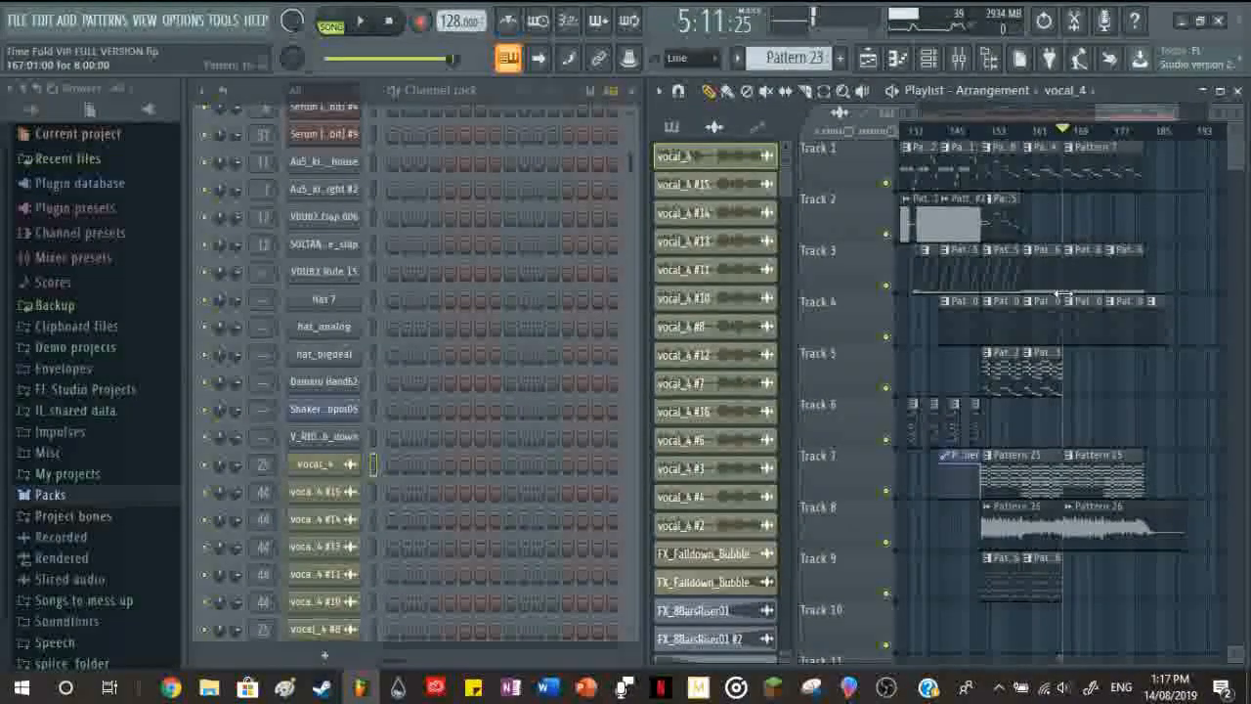
pyautogui.press('space')
pyautogui.scroll(-13, 1105, 453)
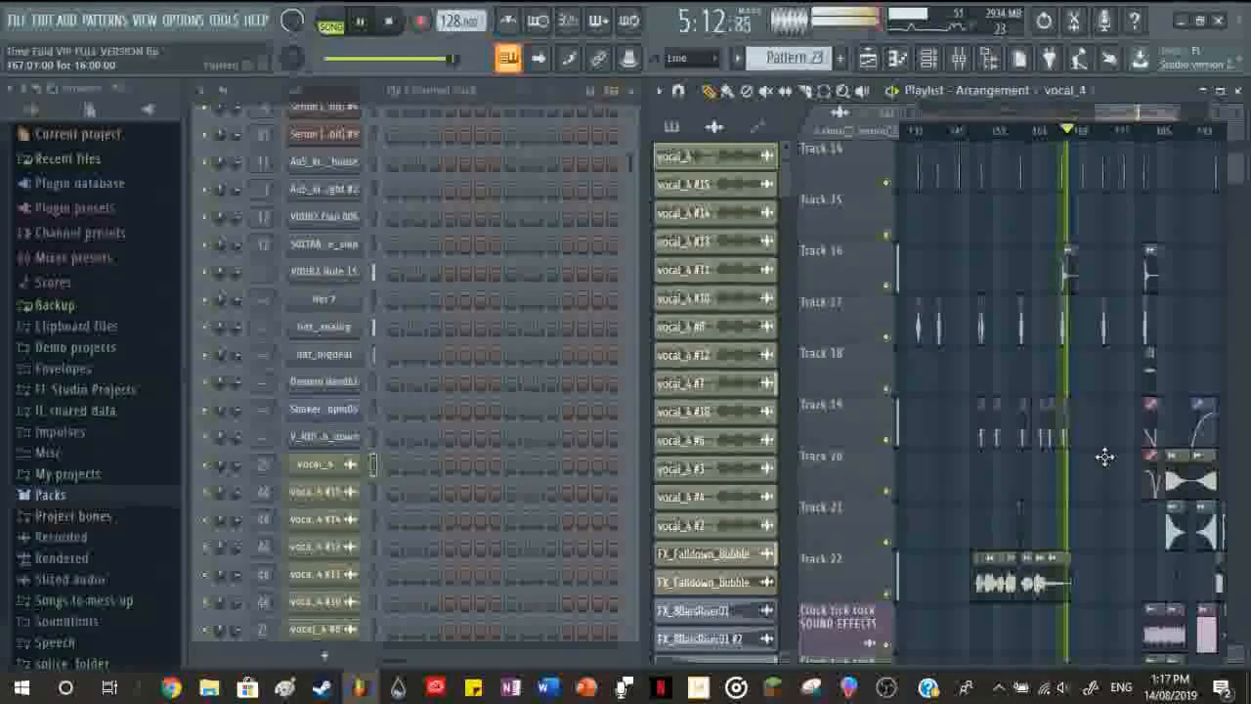
# Step: Select the Cymatics - Impact 4 clip on Track 16, check its sampler channel and close it
pyautogui.scroll(1, 1090, 479)
pyautogui.click(1019, 265)
pyautogui.scroll(-5, 412, 470)
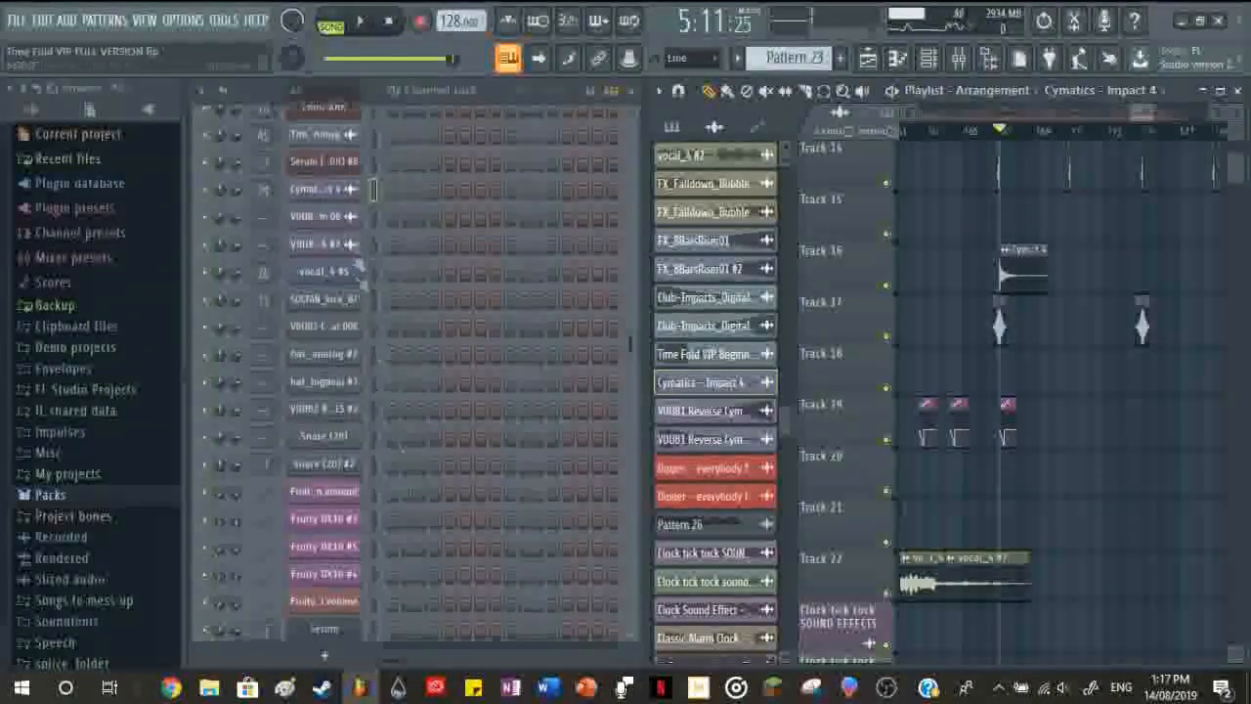
pyautogui.click(339, 190)
pyautogui.click(451, 538)
pyautogui.click(727, 198)
pyautogui.scroll(-5, 1196, 458)
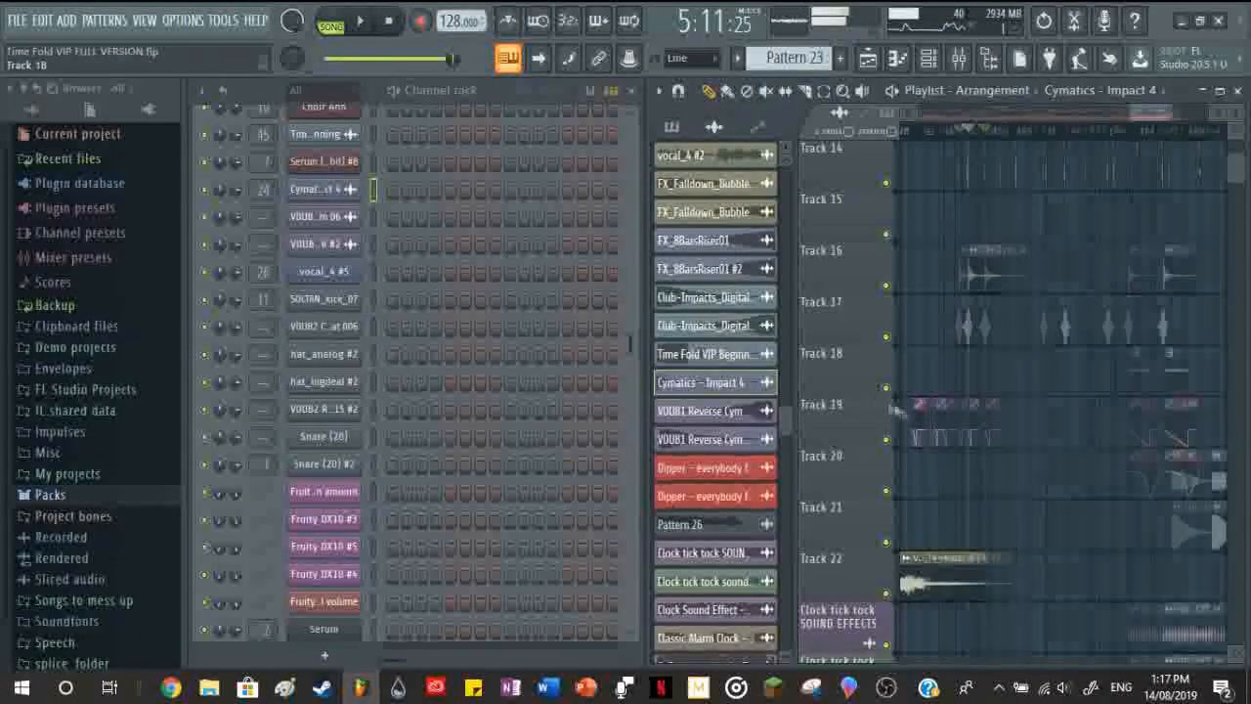
# Step: Inspect the sampler settings of VDUB1 Reverse Cym 06 and its reversed copy, the two adjoining Track 17 clips, and close both windows
pyautogui.scroll(5, 1196, 457)
pyautogui.click(964, 379)
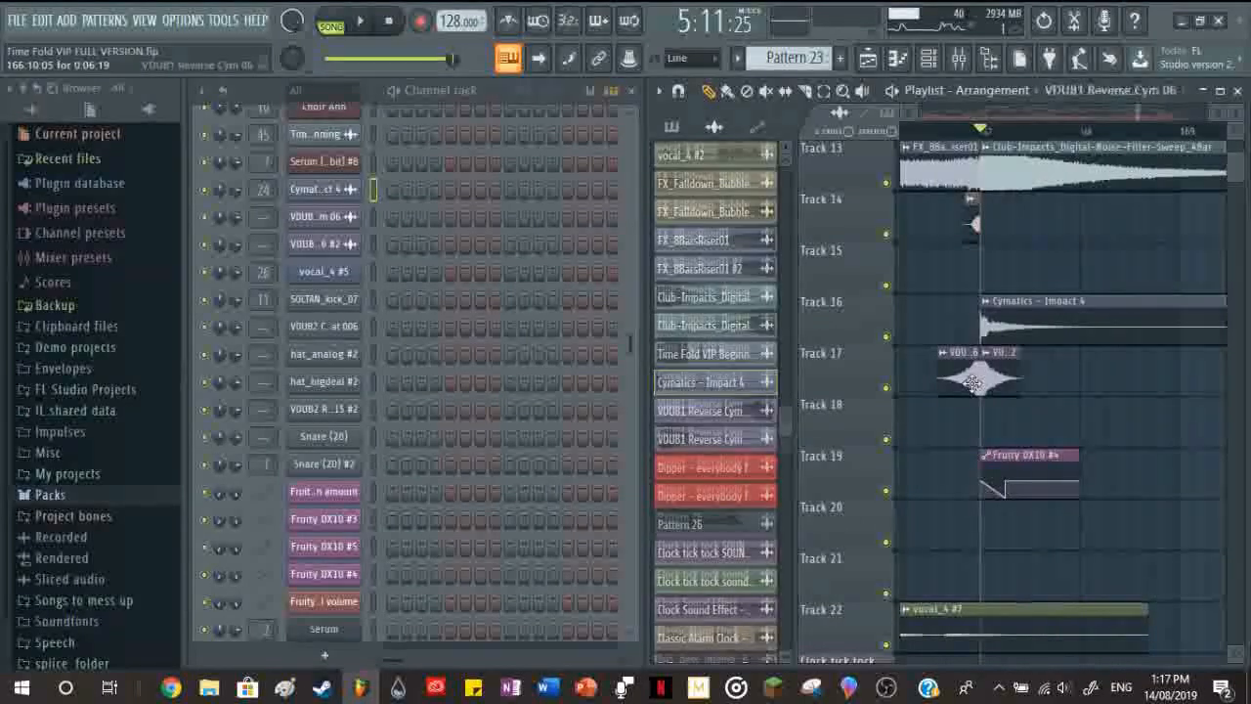
pyautogui.click(337, 219)
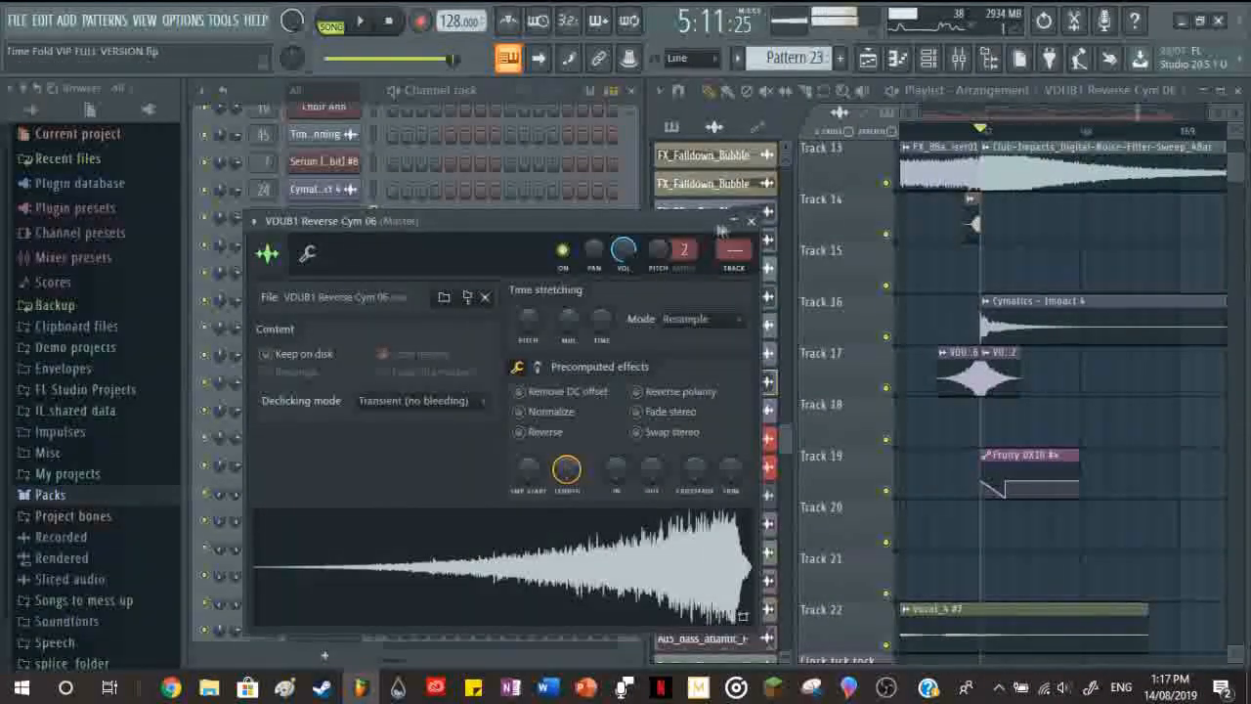
pyautogui.click(751, 221)
pyautogui.click(316, 247)
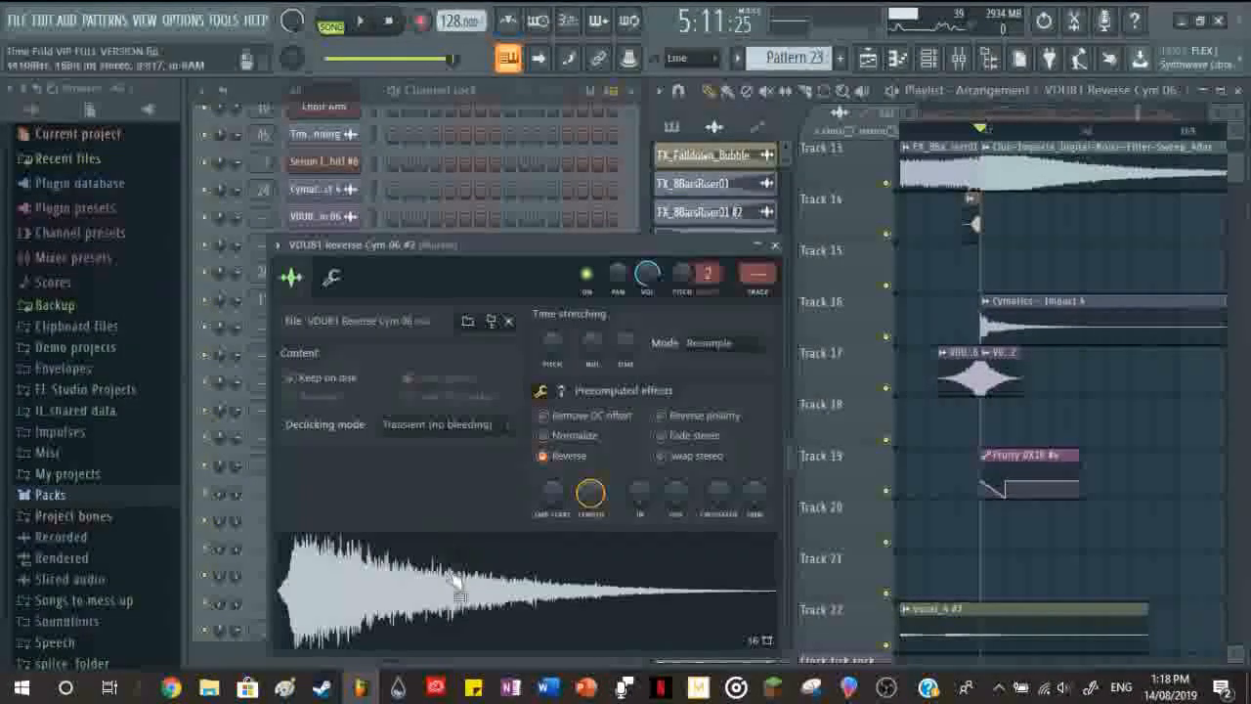
pyautogui.click(775, 245)
# Step: Play the full mix from bar 167 while surveying the clips and automations across the tracks
pyautogui.press('space')
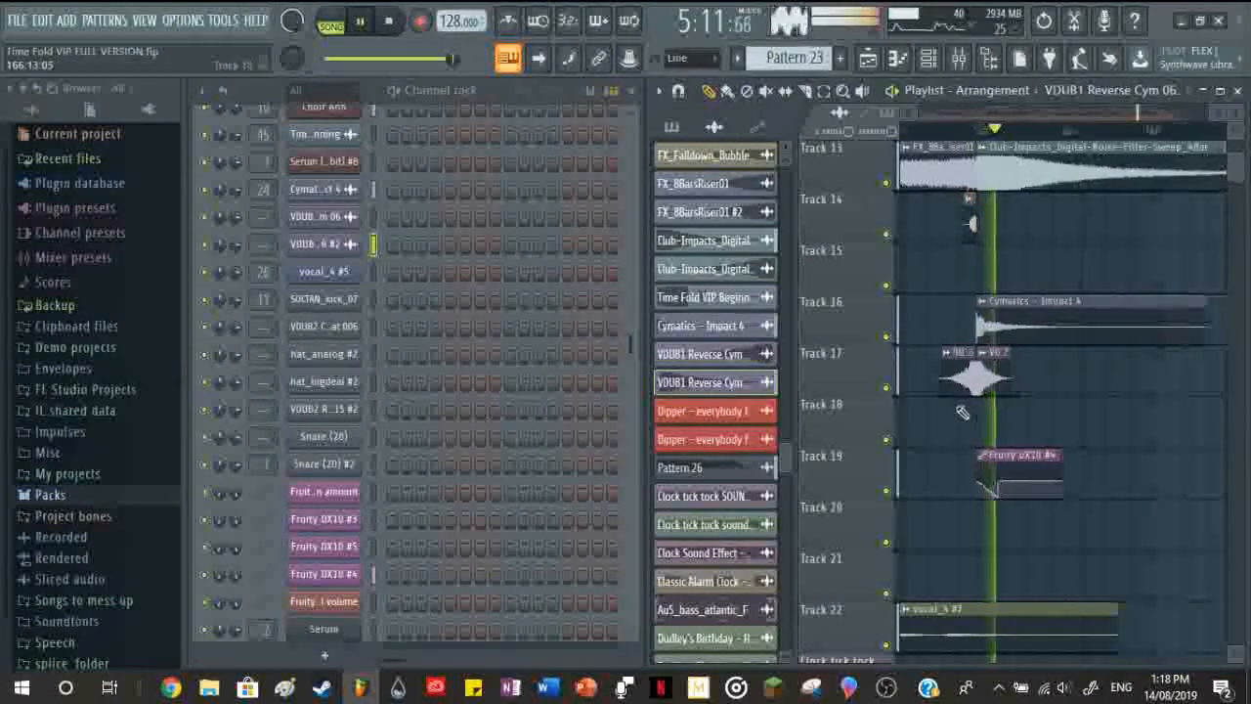
pyautogui.scroll(-3, 1002, 434)
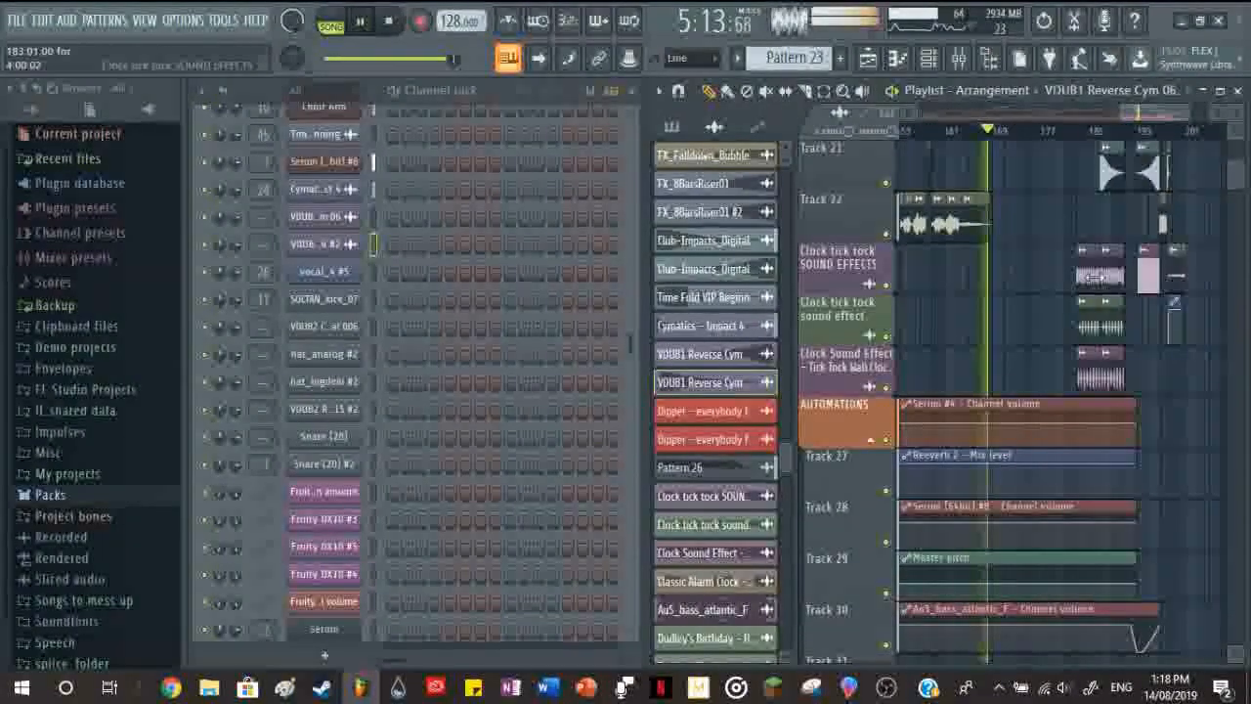
pyautogui.scroll(3, 1017, 411)
pyautogui.scroll(-3, 1012, 419)
pyautogui.scroll(5, 1004, 426)
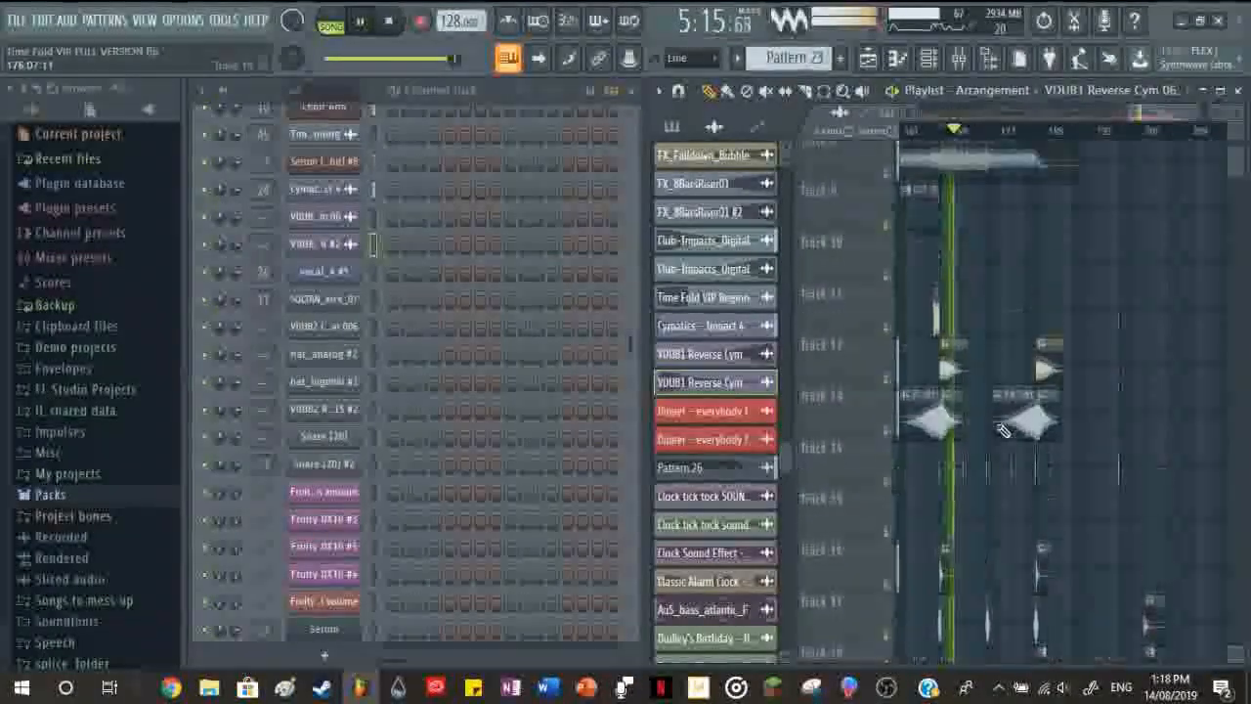
pyautogui.scroll(4, 985, 418)
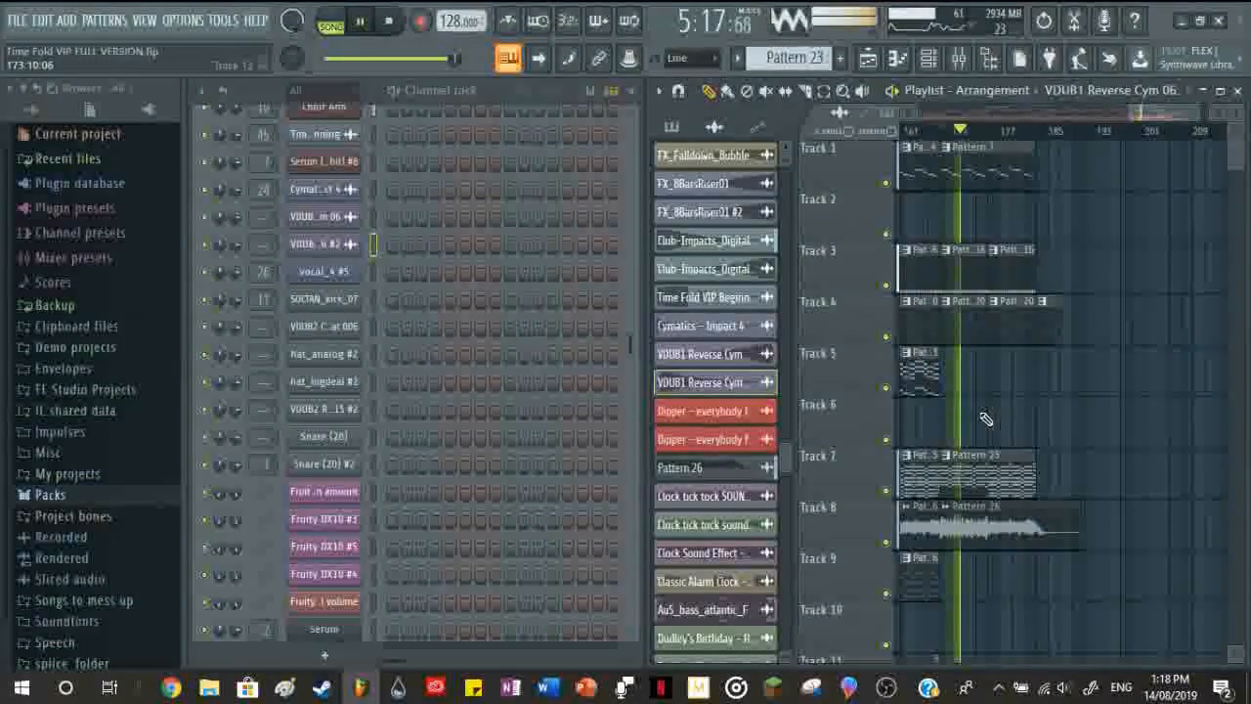
# Step: During playback, select the patterns on Tracks 3 and 4 and Pattern 7 on Track 1 to review their channels and notes
pyautogui.click(958, 334)
pyautogui.scroll(4, 489, 402)
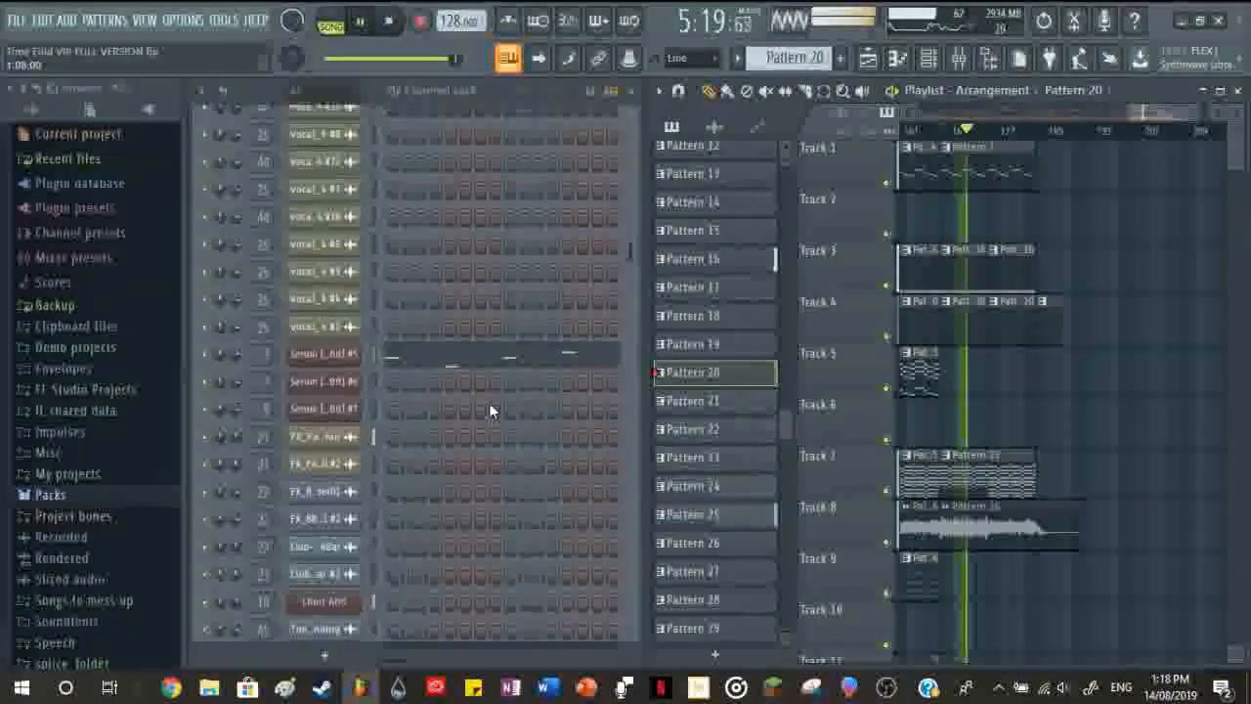
pyautogui.click(965, 277)
pyautogui.click(967, 327)
pyautogui.click(967, 171)
pyautogui.scroll(5, 475, 429)
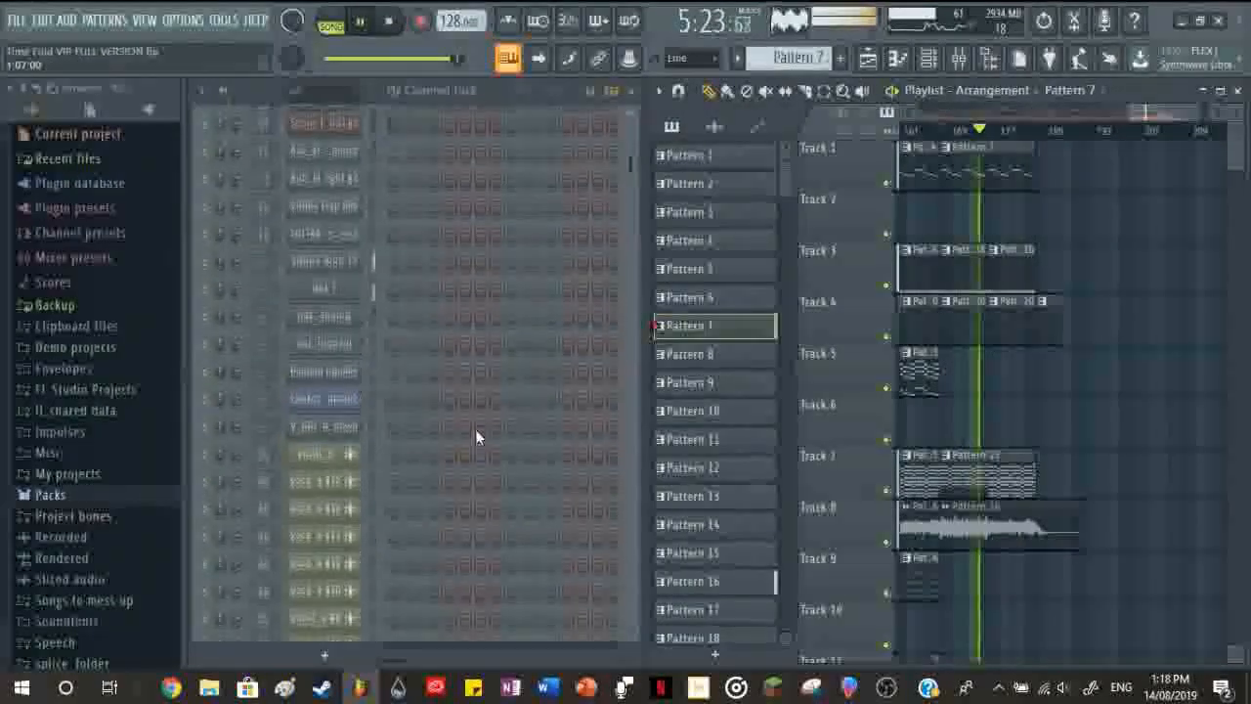
pyautogui.scroll(-2, 943, 430)
pyautogui.scroll(2, 943, 430)
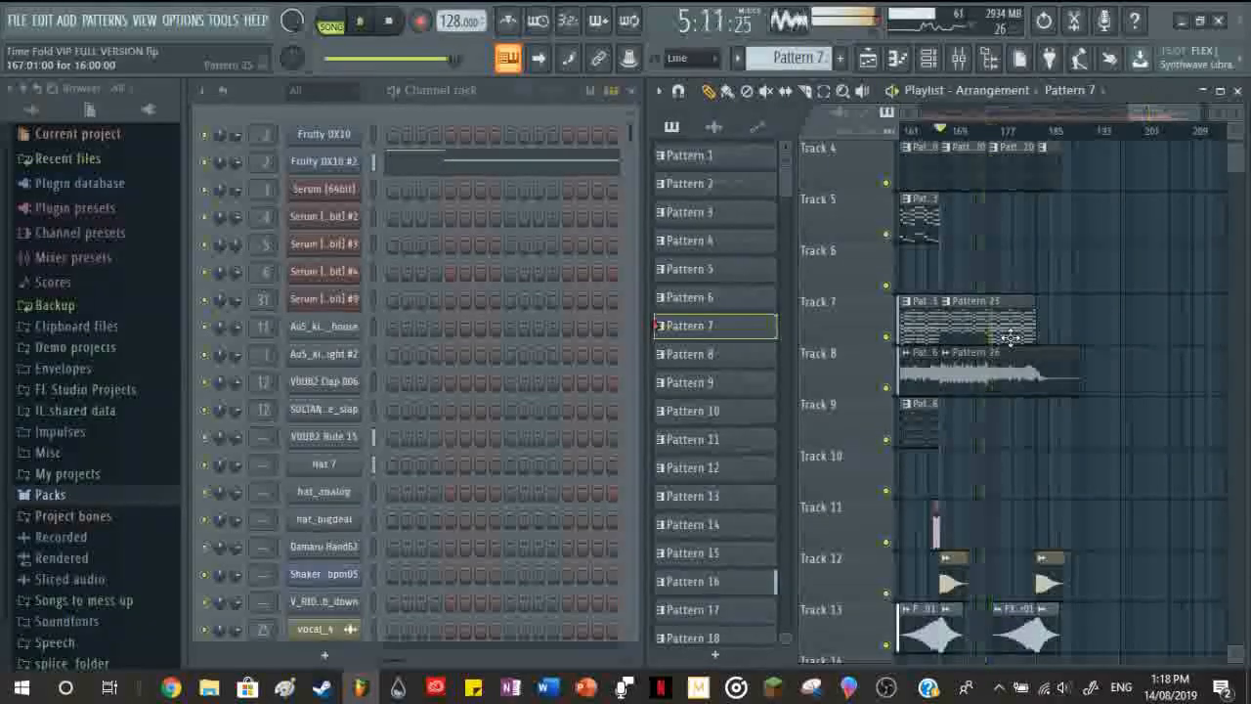
# Step: Open Pattern 25's Choir Ahh chords in the piano roll and review them with playback positioned at bar 8 of the pattern
pyautogui.scroll(-12, 459, 347)
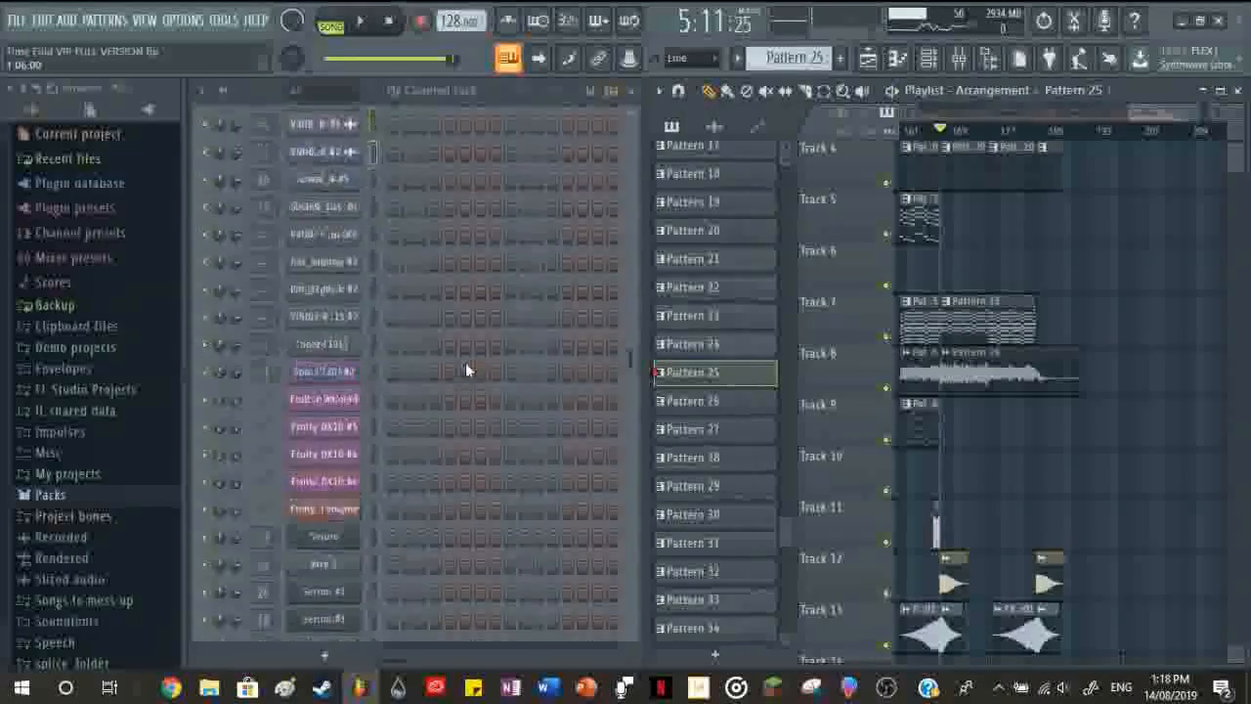
pyautogui.click(475, 344)
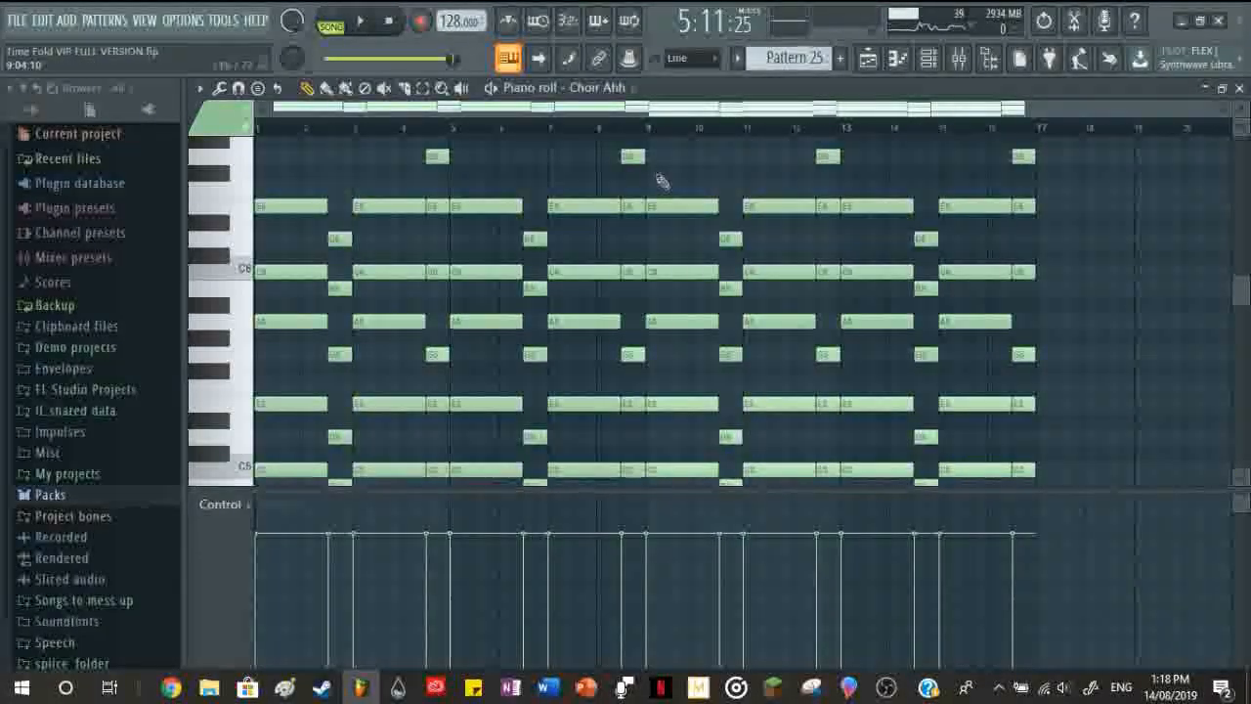
pyautogui.click(602, 128)
pyautogui.scroll(-6, 606, 199)
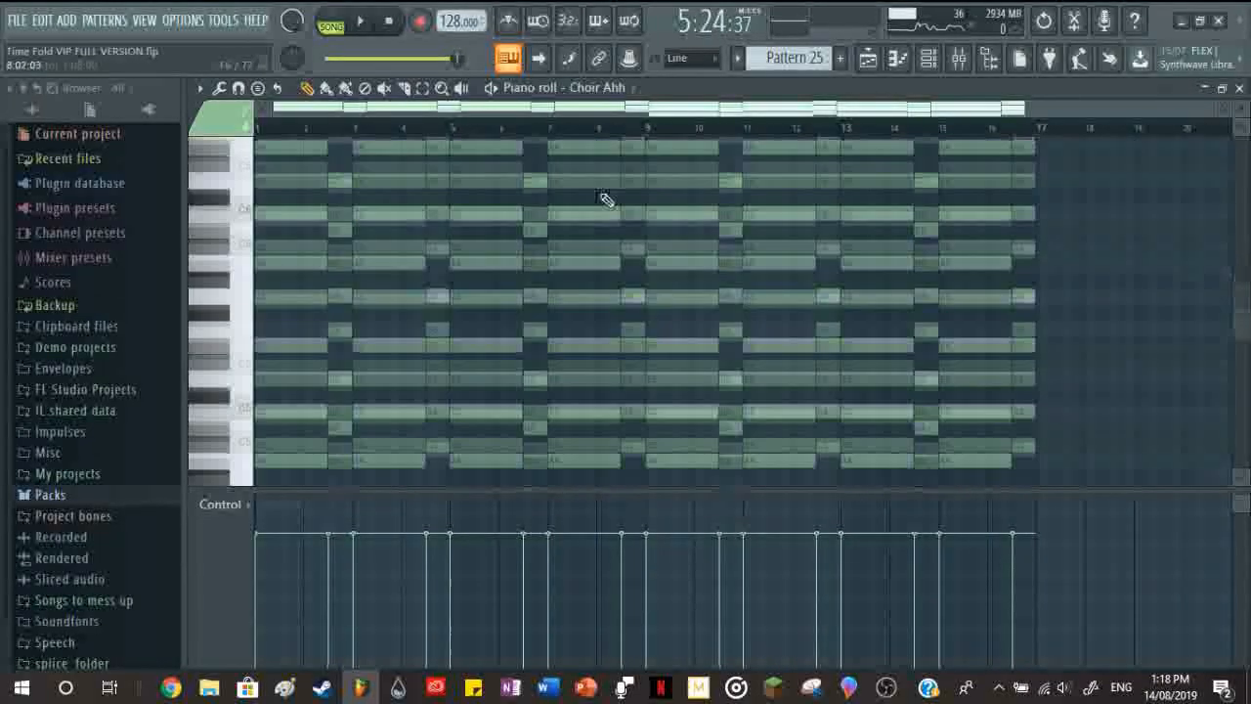
pyautogui.press('space')
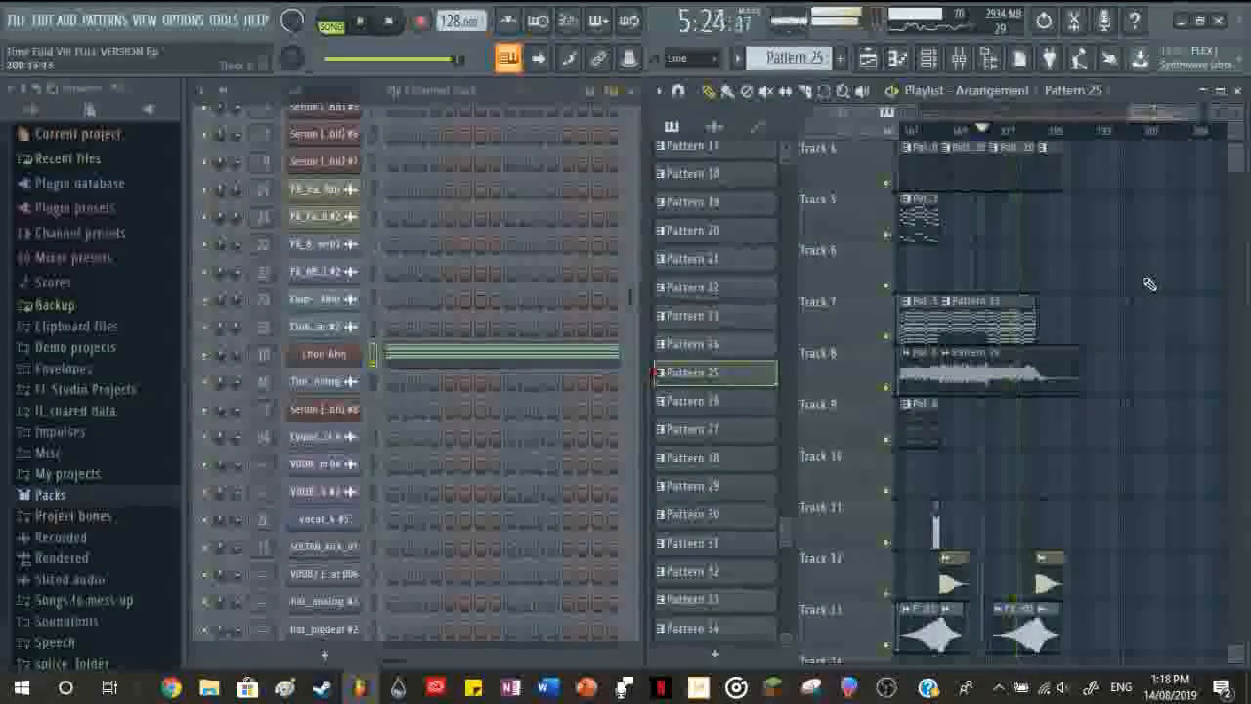
# Step: Play the transition from bar 183 with the effect clips on Tracks 16 to 22 in view, and stop playback
pyautogui.hscroll(-3, 1144, 280)
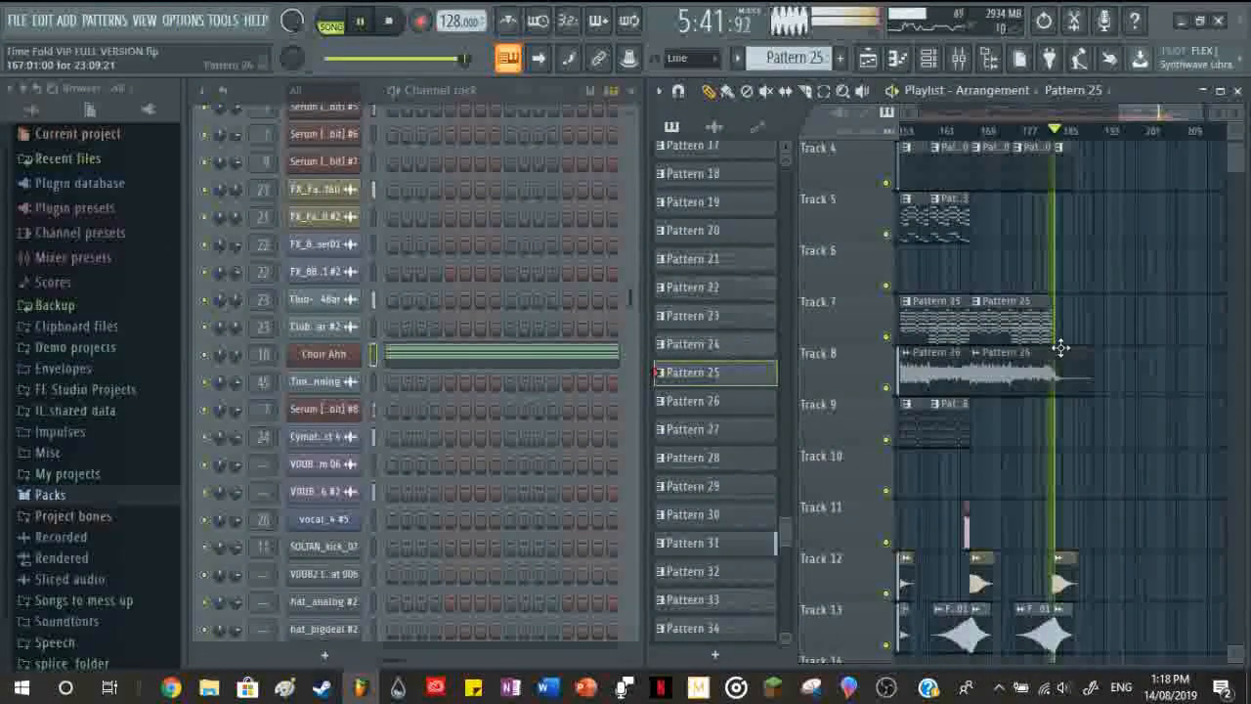
pyautogui.scroll(-10, 1061, 348)
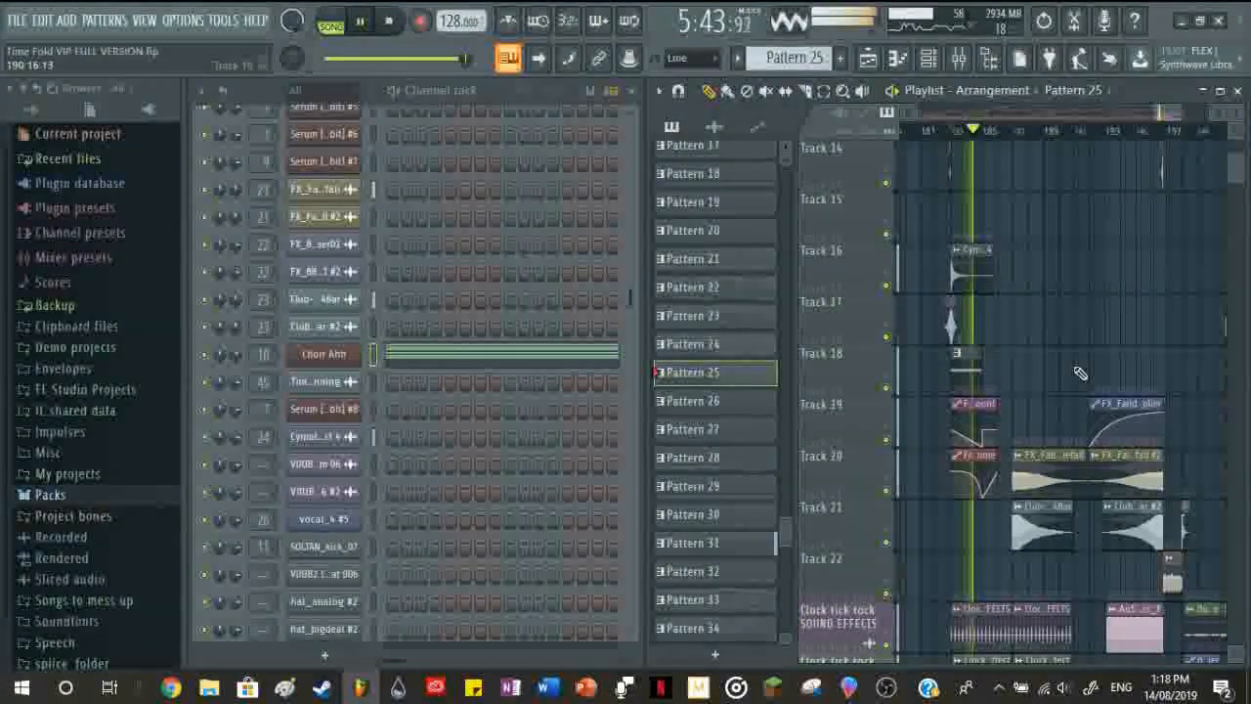
pyautogui.press('space')
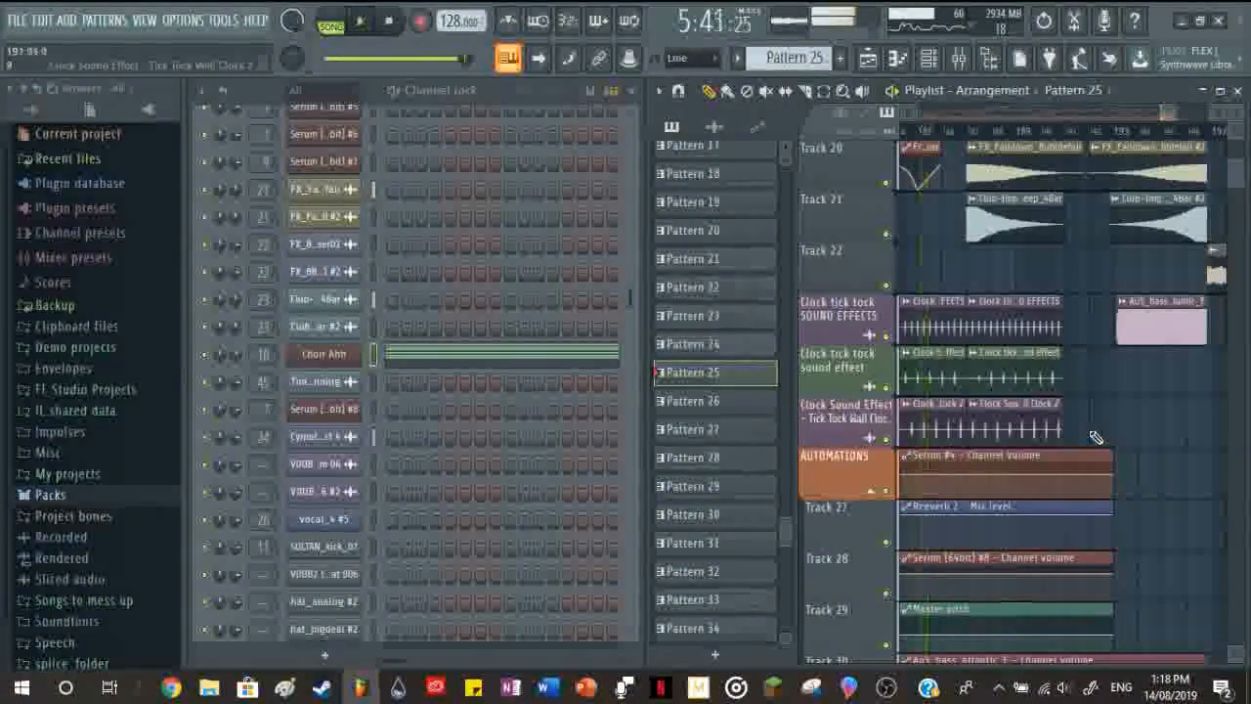
# Step: Play the clock tick tock and falldown effects section from about bar 189 and stop playback
pyautogui.scroll(5, 1095, 437)
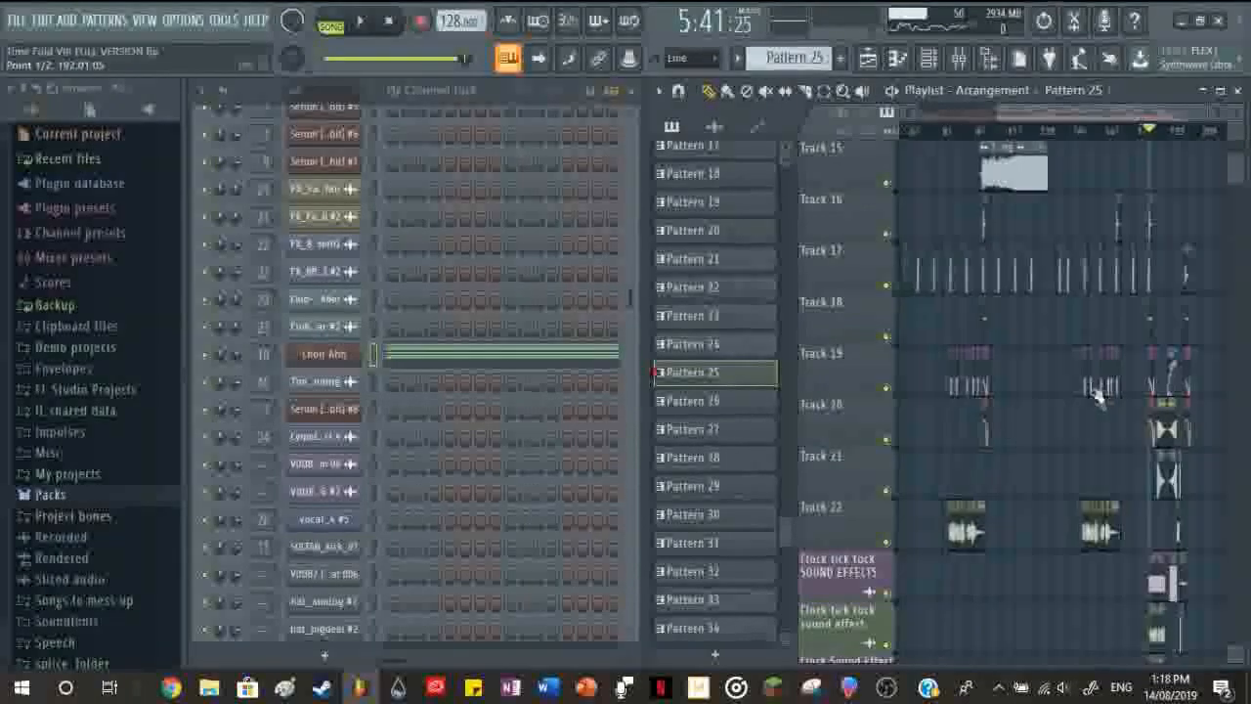
pyautogui.scroll(3, 1196, 415)
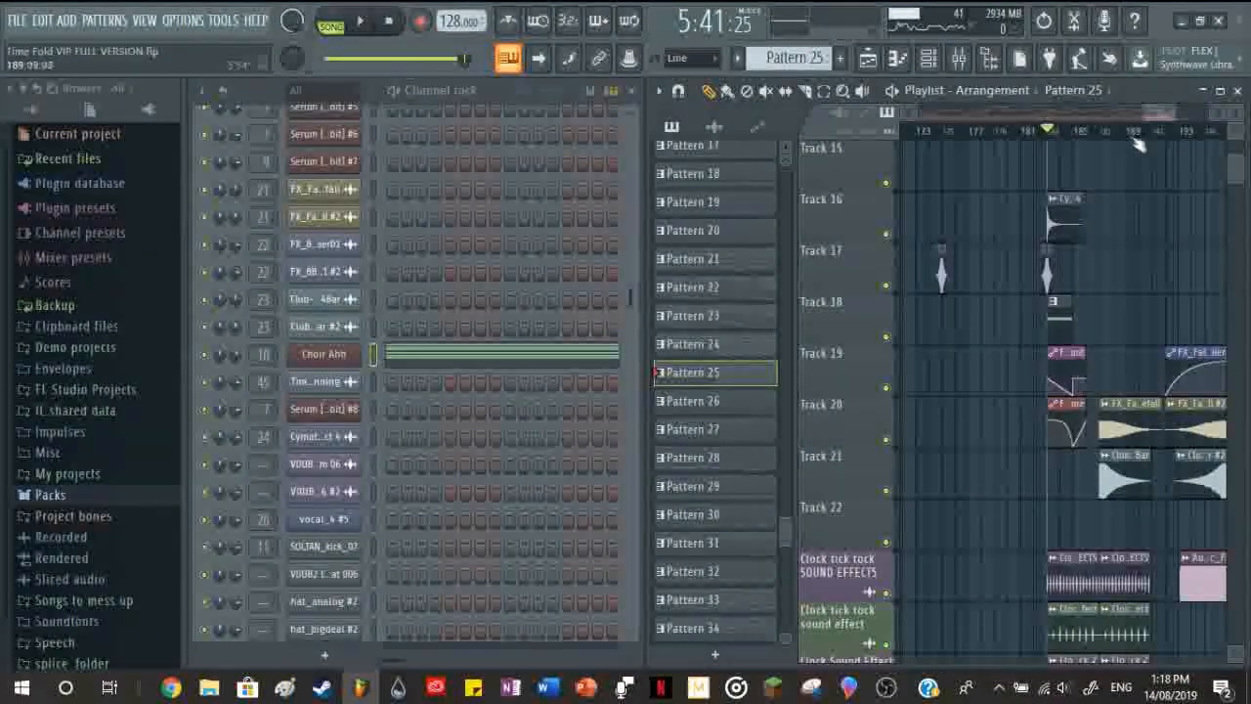
pyautogui.press('space')
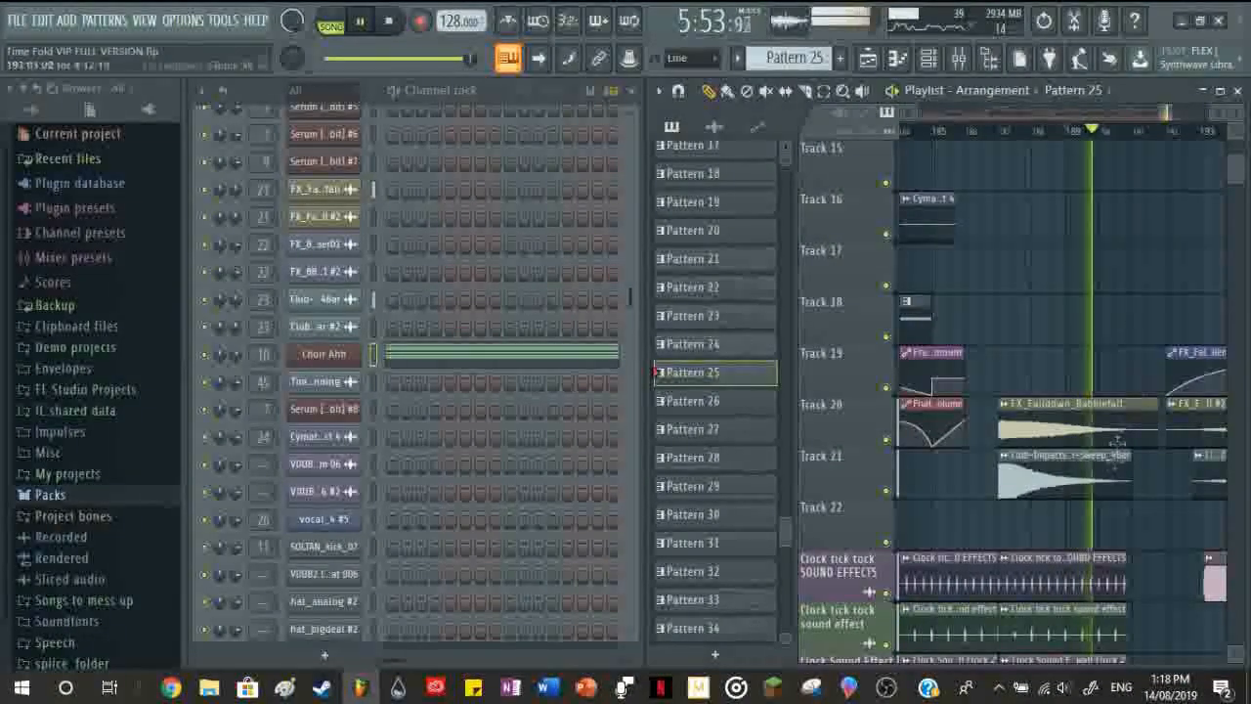
pyautogui.scroll(3, 1156, 539)
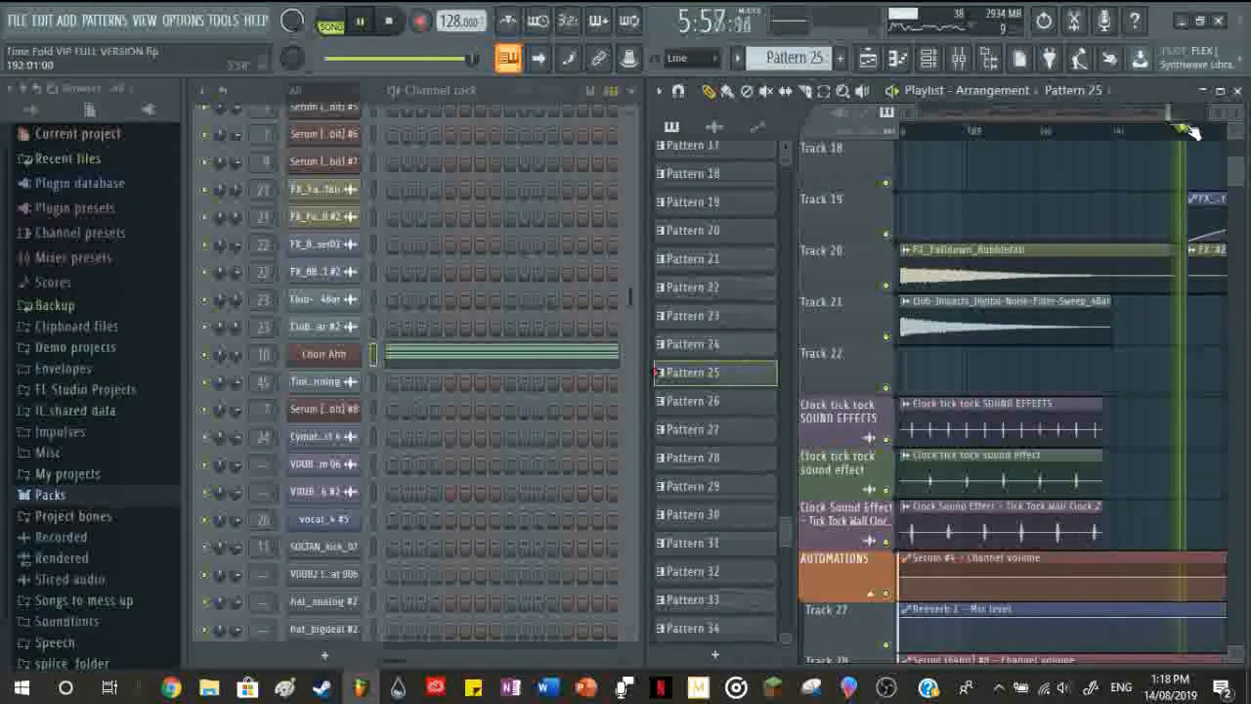
pyautogui.press('space')
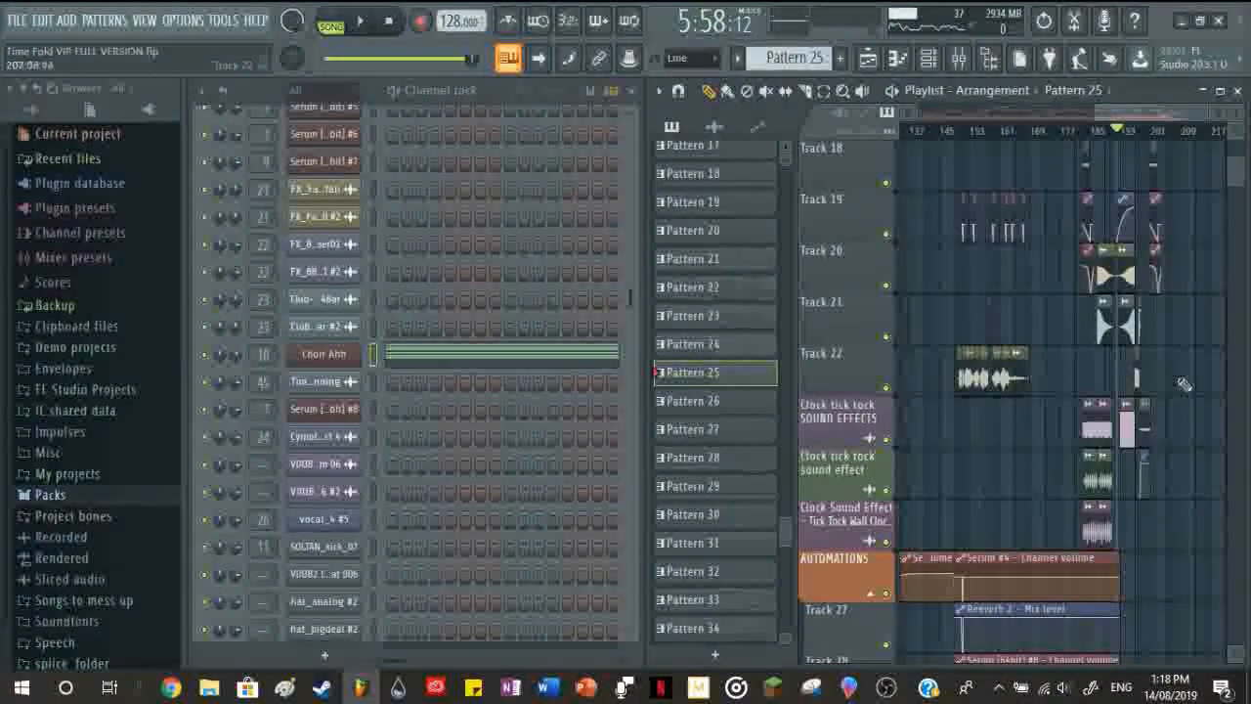
# Step: Play the riser section from bar 192 and select the Au5_bass_atlantic_F clip on the Clock tick tock SOUND EFFECTS track
pyautogui.scroll(3, 1144, 411)
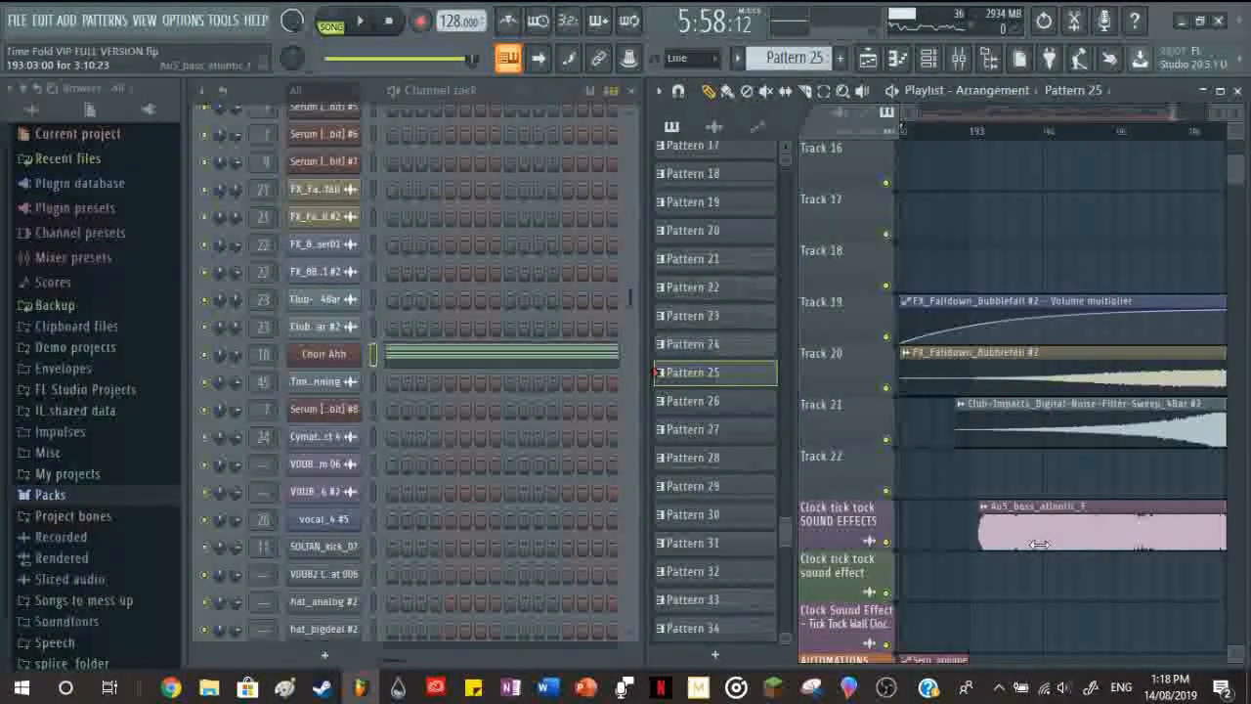
pyautogui.scroll(-3, 1039, 544)
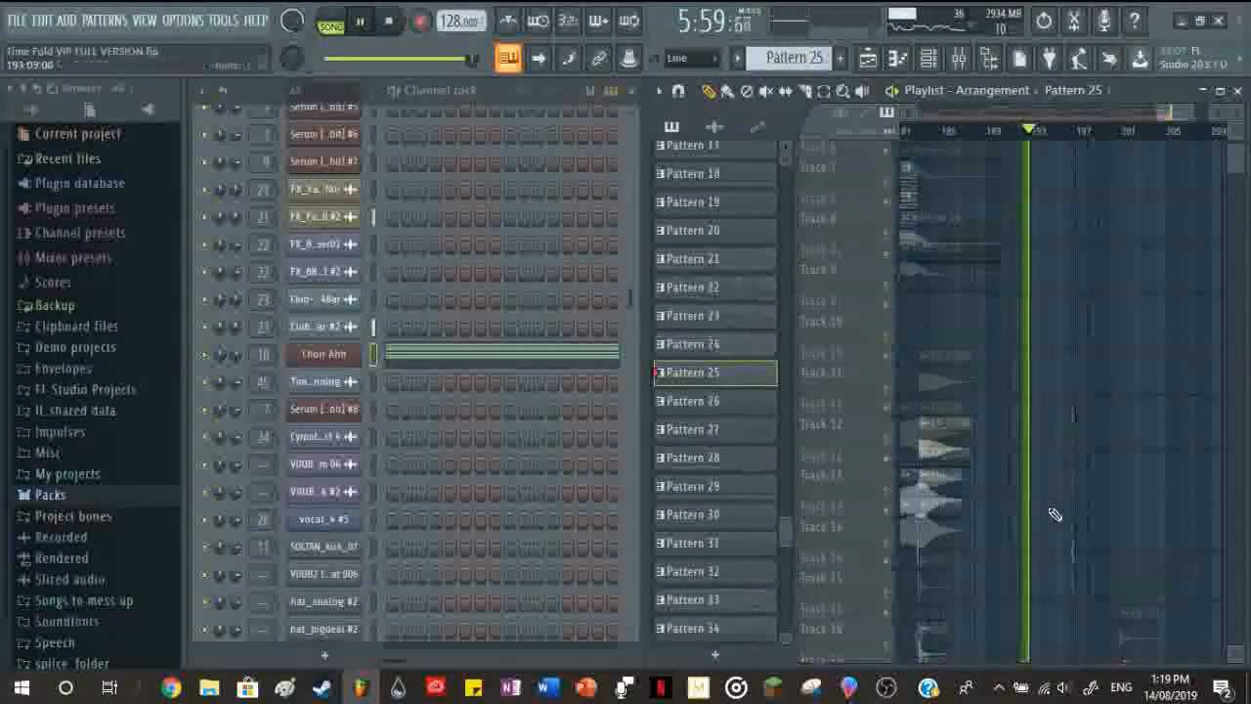
pyautogui.scroll(4, 1055, 515)
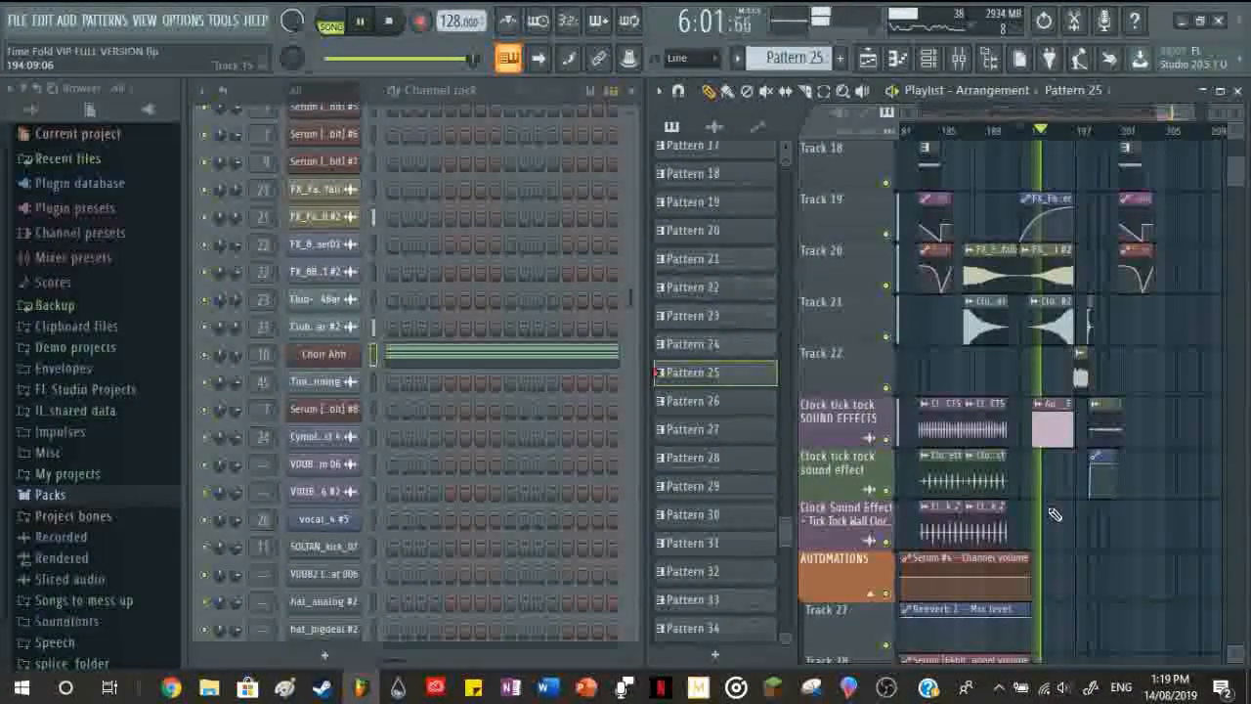
pyautogui.scroll(3, 1083, 479)
pyautogui.click(1040, 420)
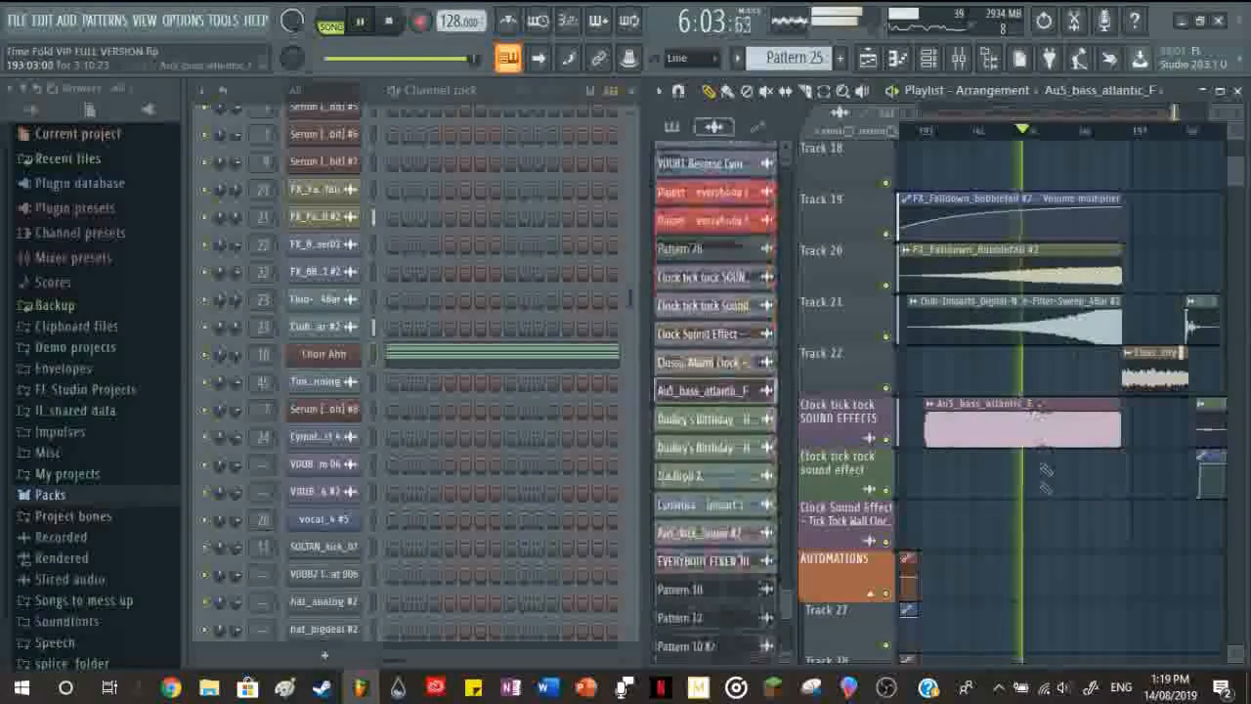
pyautogui.scroll(3, 1156, 489)
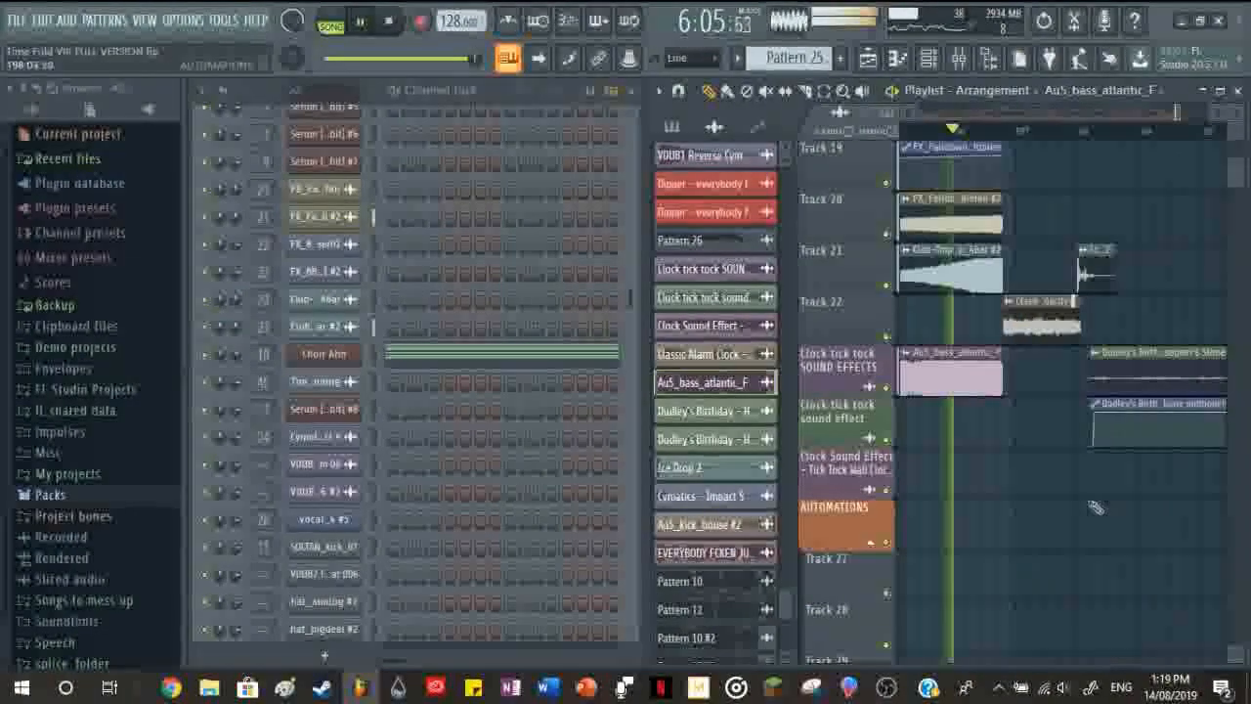
pyautogui.scroll(2, 1012, 503)
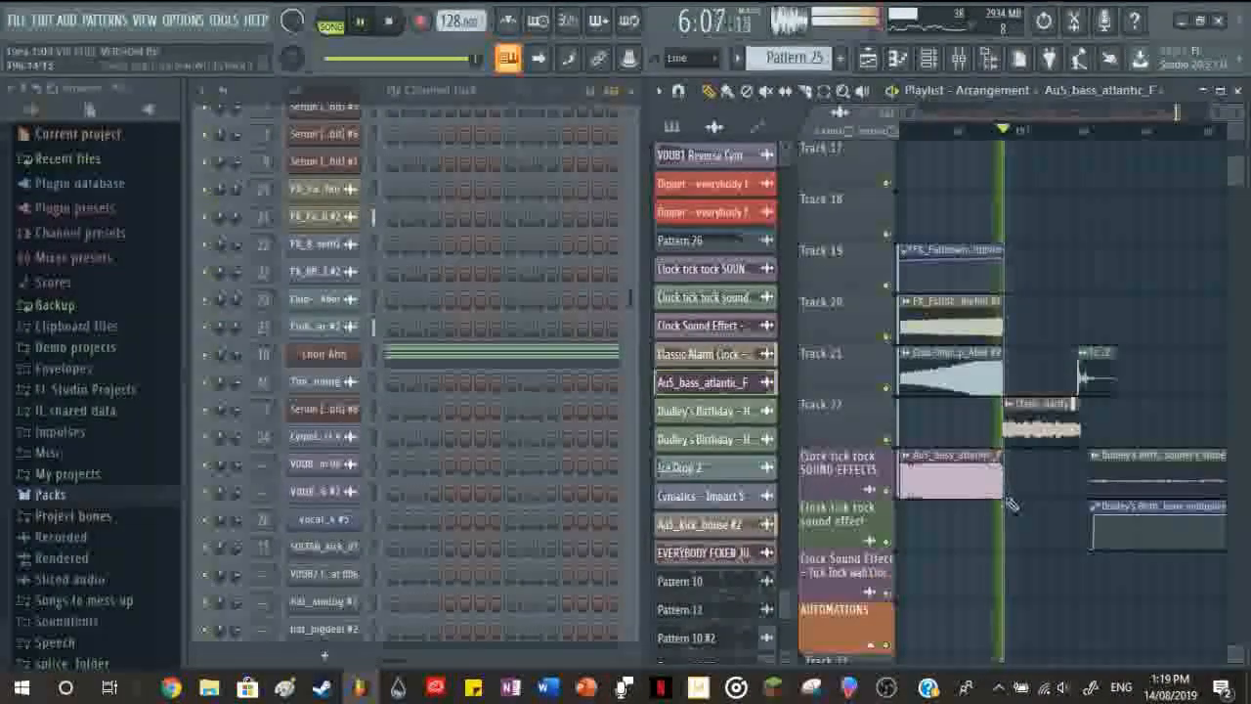
# Step: Stop playback, select the Classic Alarm Clock clip on Track 22 and audition its sample from its channel
pyautogui.click(1025, 430)
pyautogui.press('space')
pyautogui.scroll(-10, 439, 478)
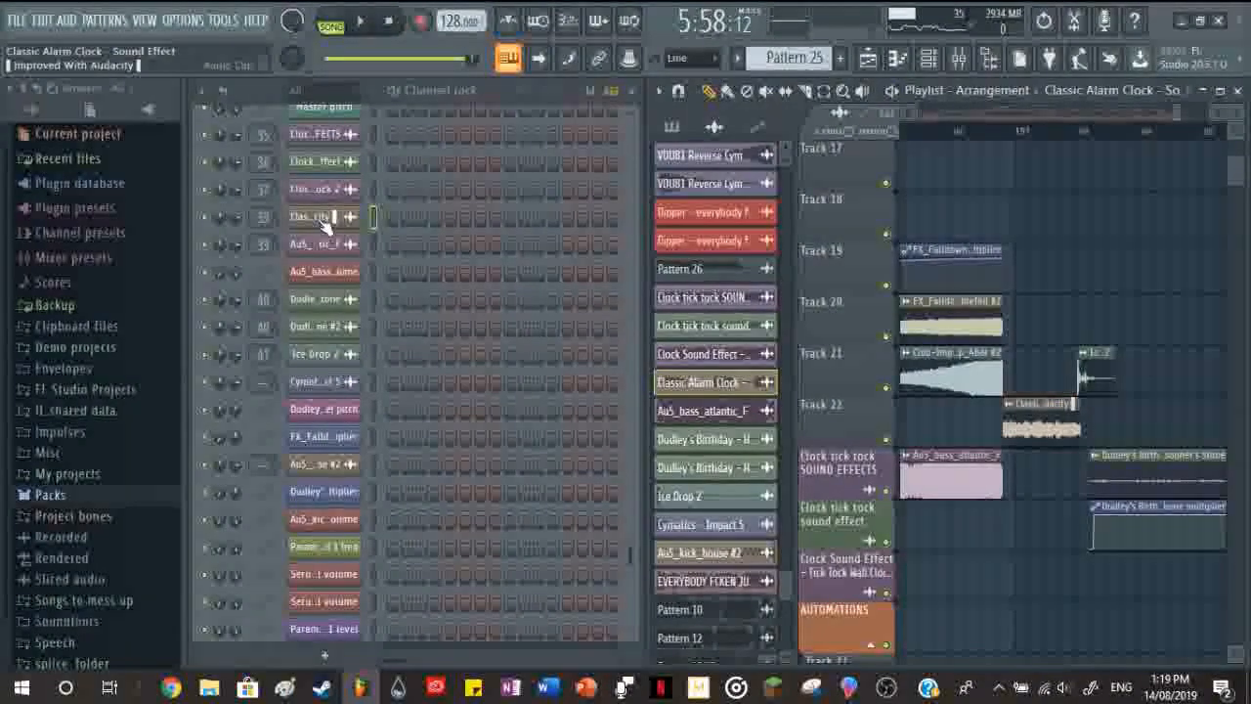
pyautogui.click(331, 216)
pyautogui.click(727, 198)
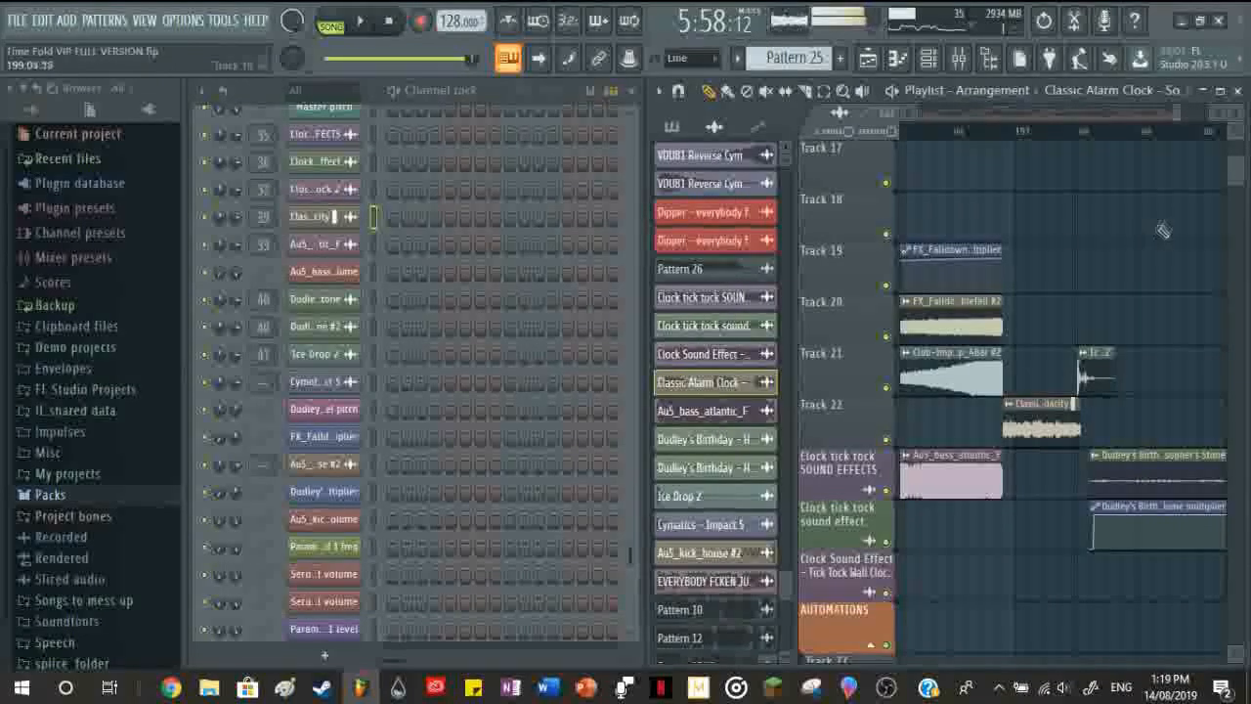
# Step: Play briefly from bar 198, select the Ice Drop 2 clip on Track 21 and review its channel settings
pyautogui.click(1076, 133)
pyautogui.press('space')
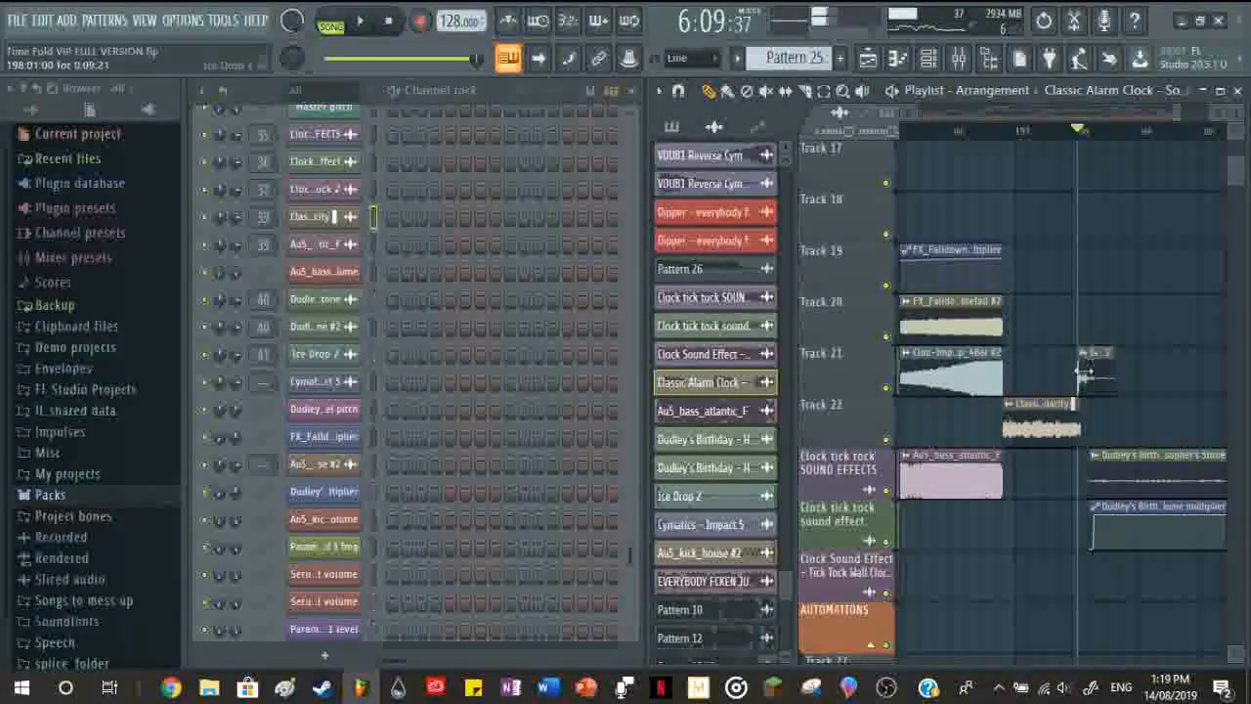
pyautogui.scroll(10, 465, 384)
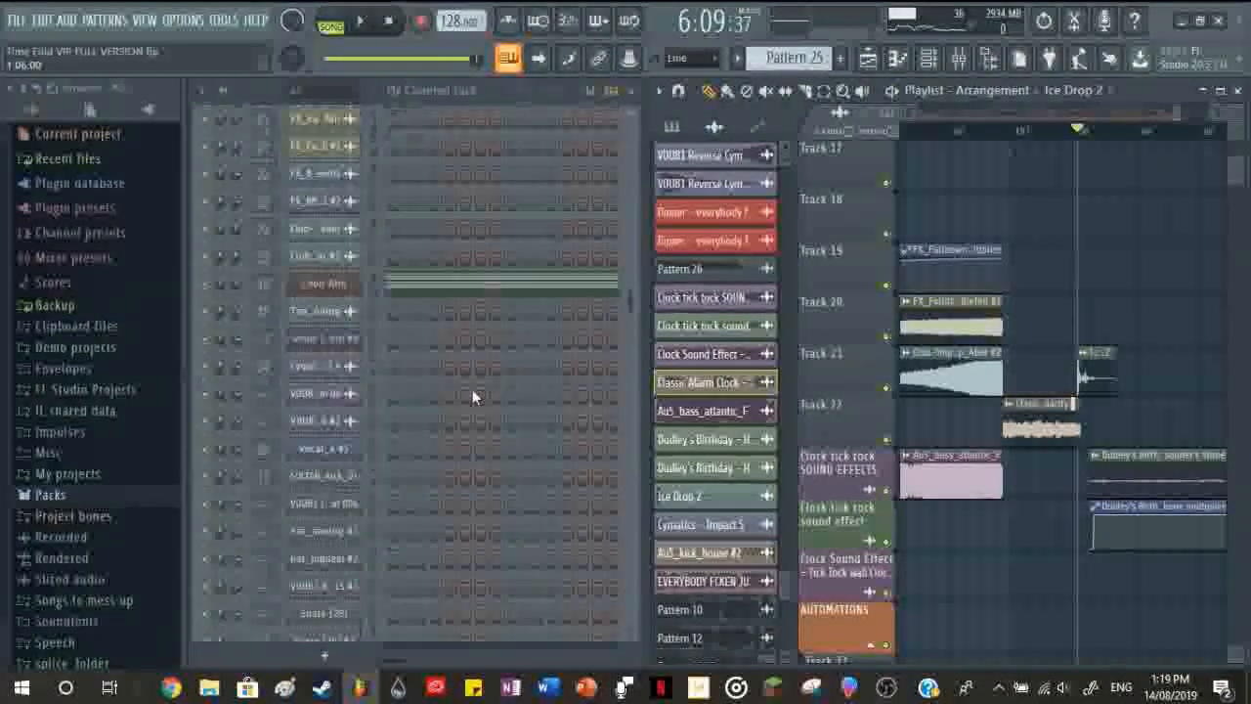
pyautogui.scroll(-3, 446, 404)
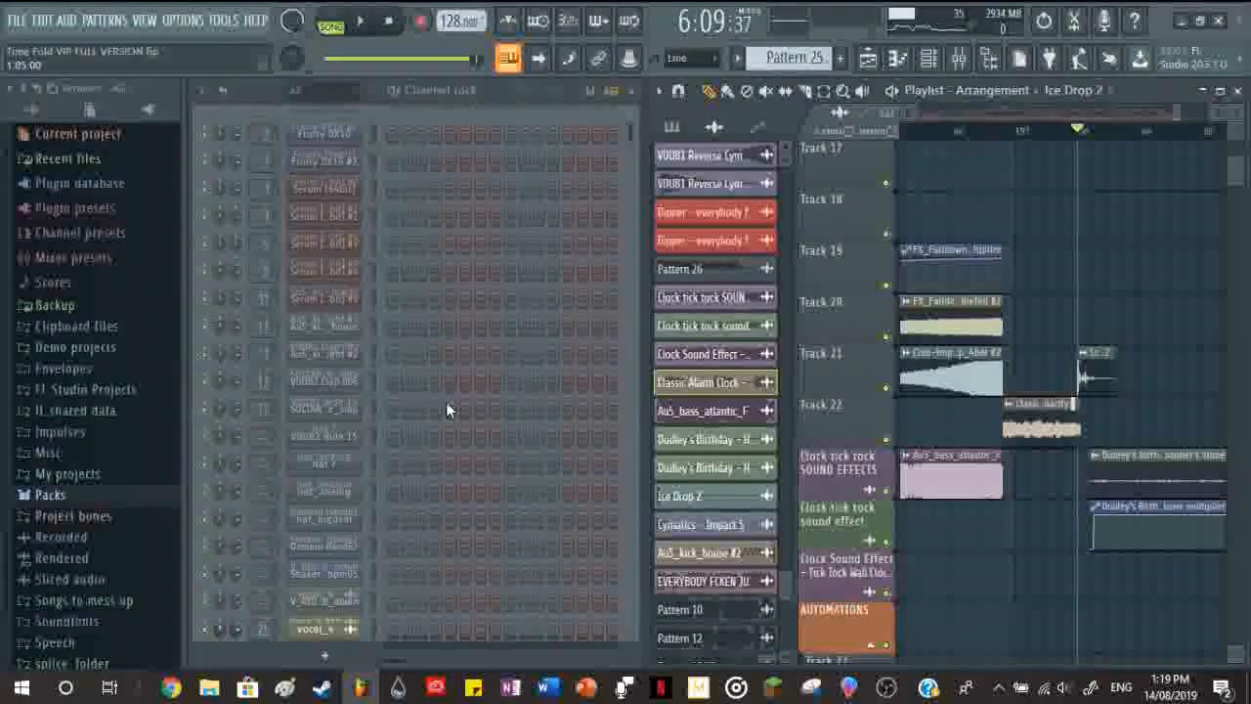
pyautogui.scroll(-10, 446, 404)
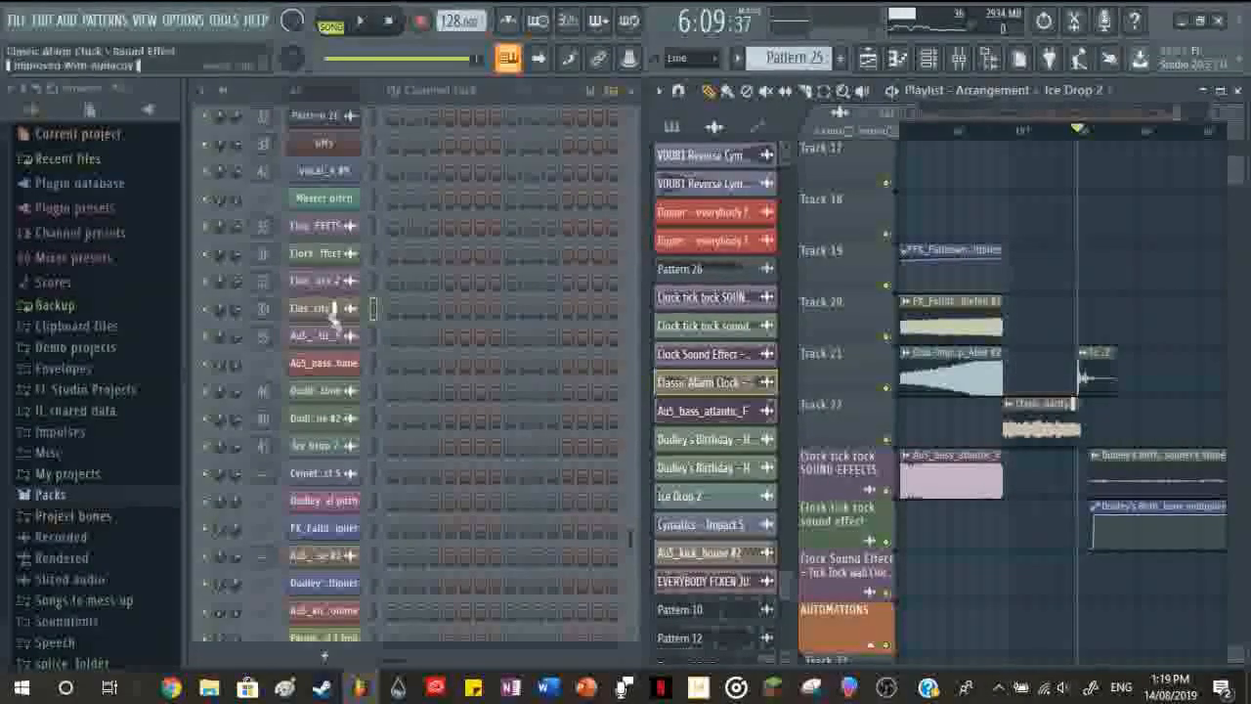
pyautogui.click(1091, 377)
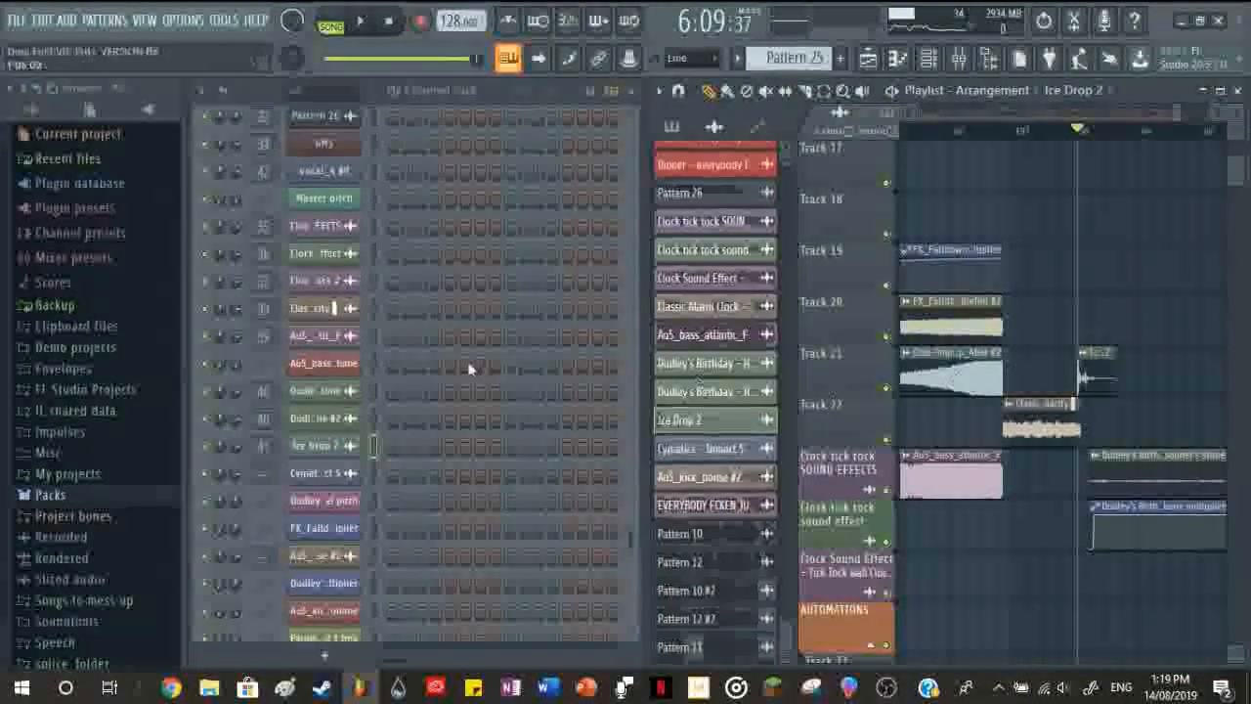
pyautogui.click(318, 448)
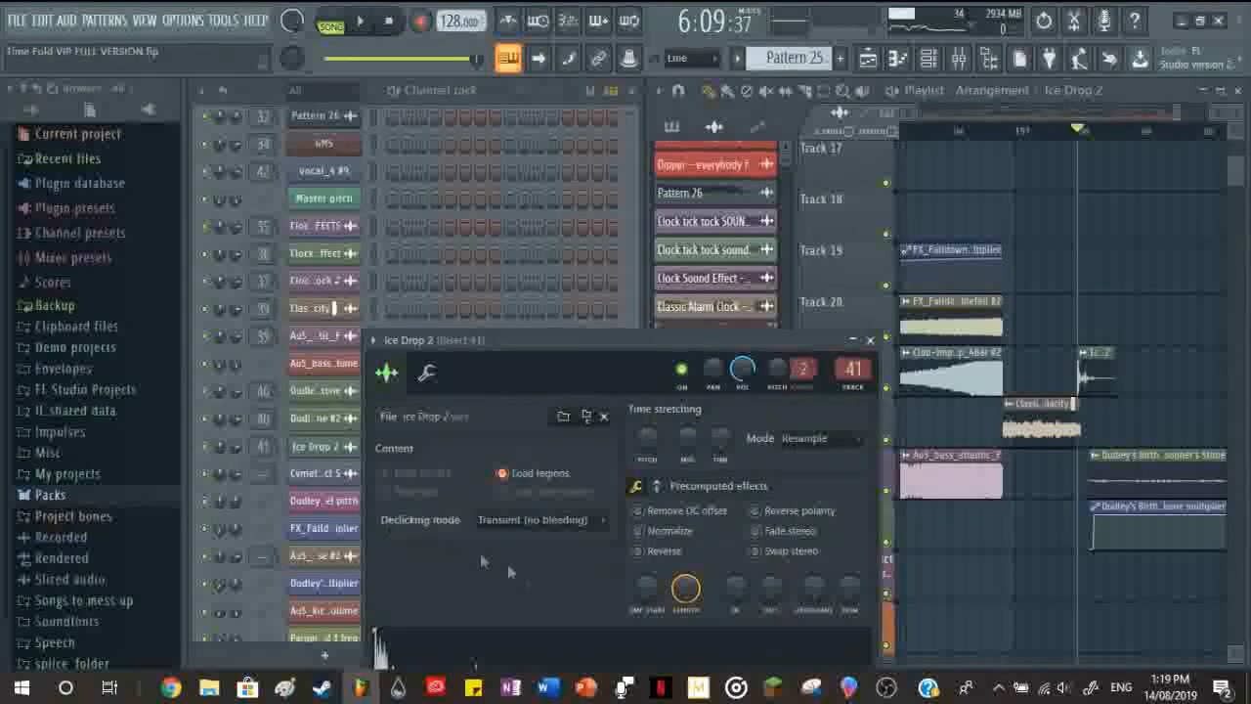
pyautogui.click(870, 340)
# Step: Select the Dudley's Birthday clip on the Clock tick tock SOUND EFFECTS track, play the ending from bar 198 past the Cymatics impact, and stop
pyautogui.click(1149, 470)
pyautogui.scroll(-3, 1120, 470)
pyautogui.scroll(2, 1114, 481)
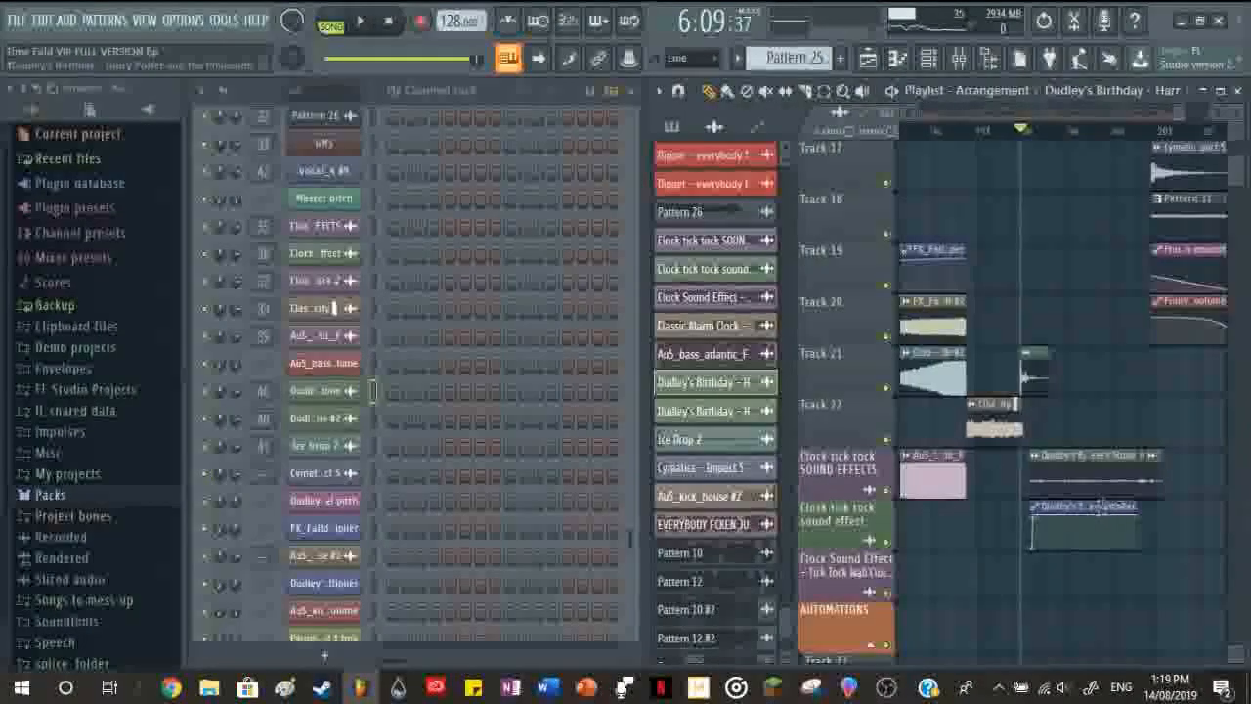
pyautogui.press('space')
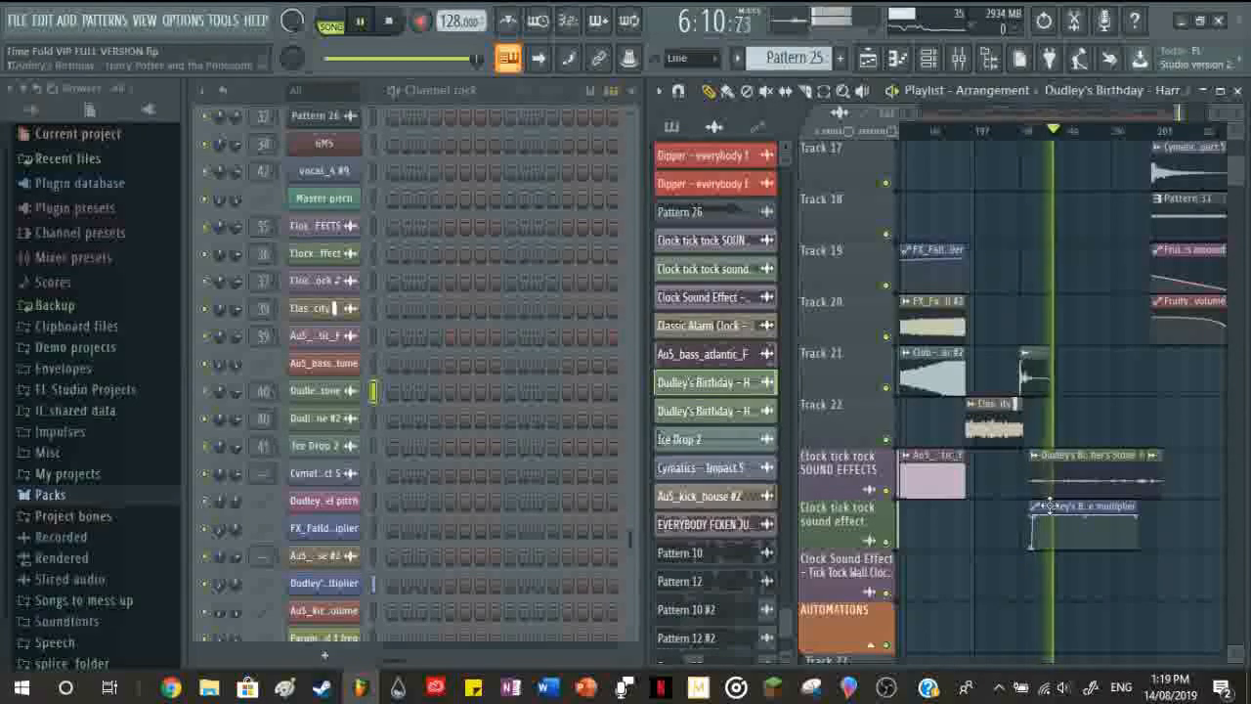
pyautogui.scroll(1, 1181, 526)
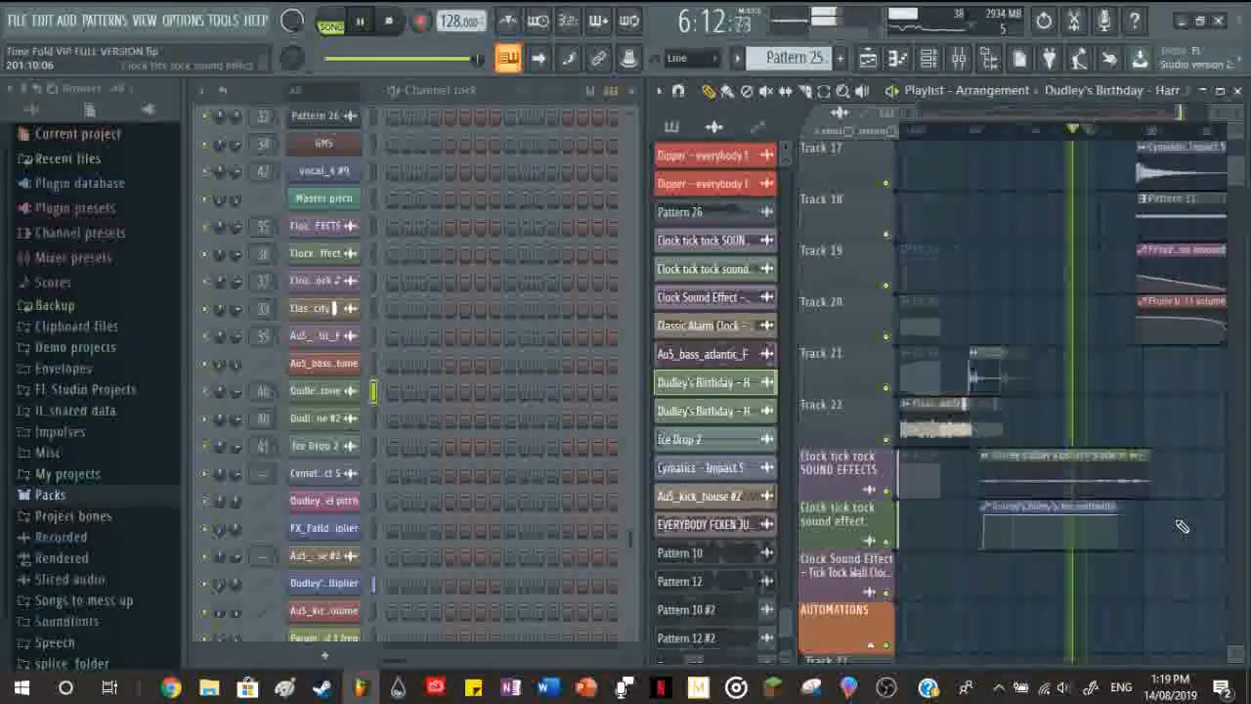
pyautogui.scroll(2, 1180, 526)
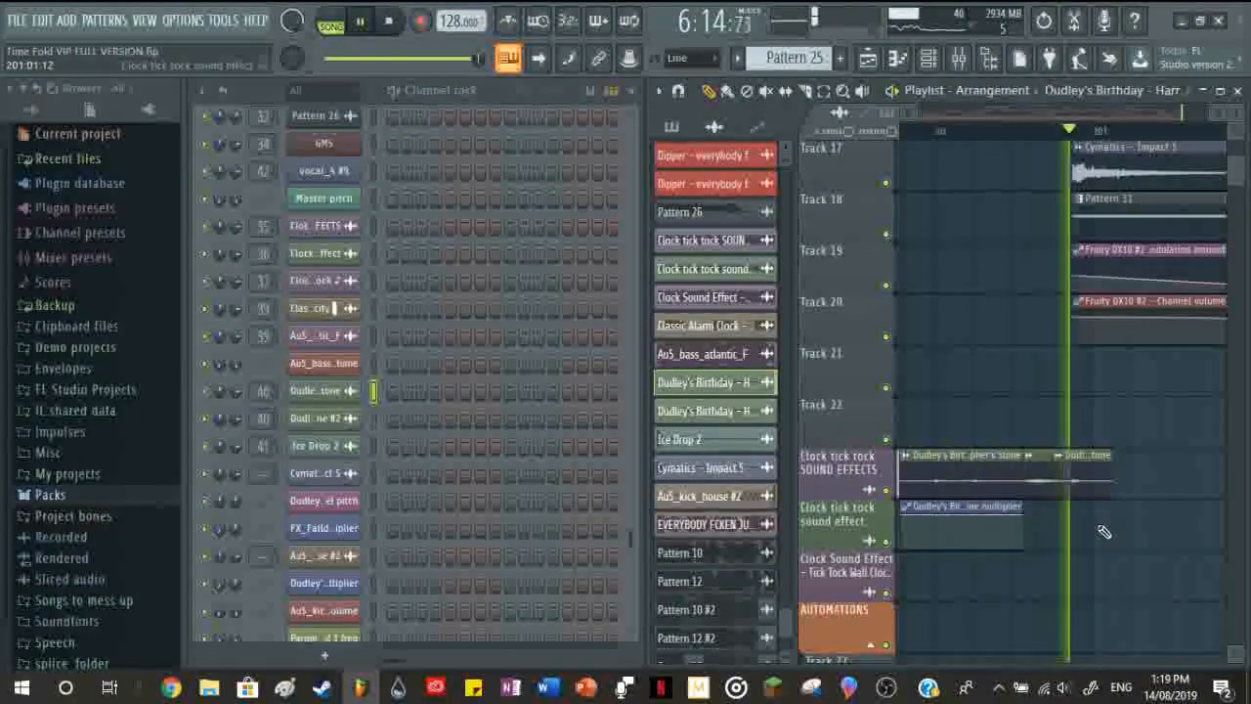
pyautogui.scroll(-3, 1102, 531)
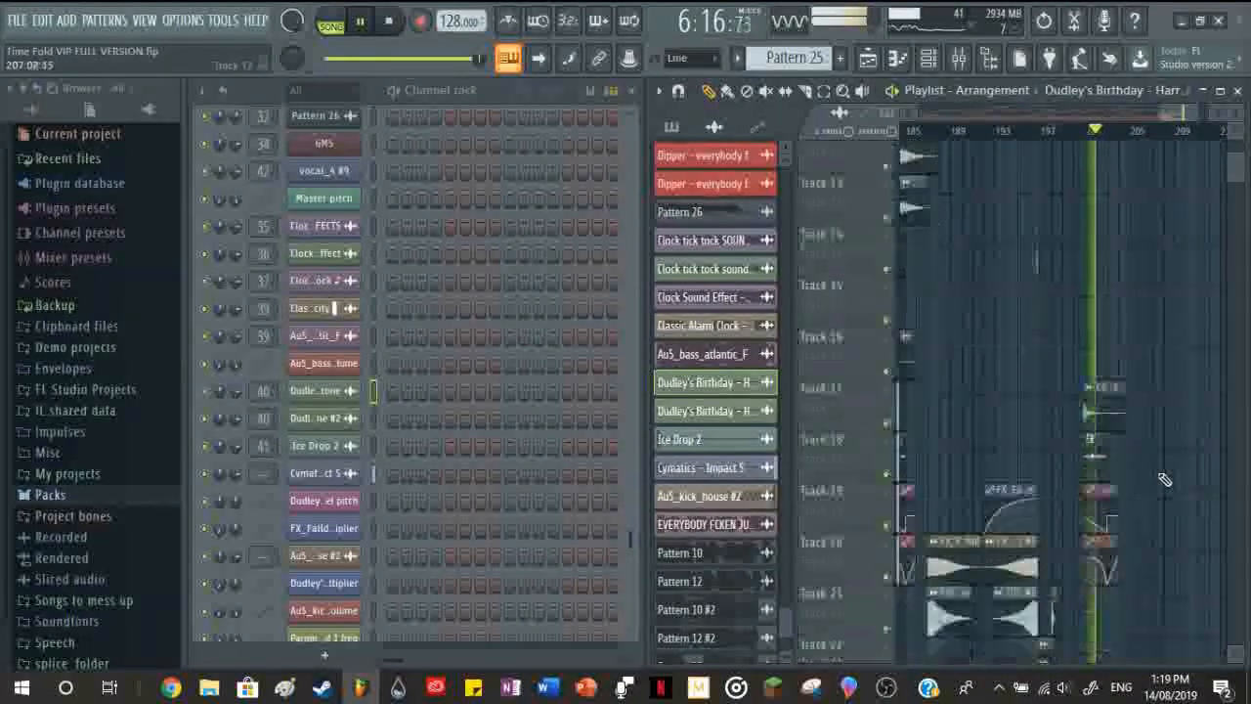
pyautogui.scroll(2, 1154, 474)
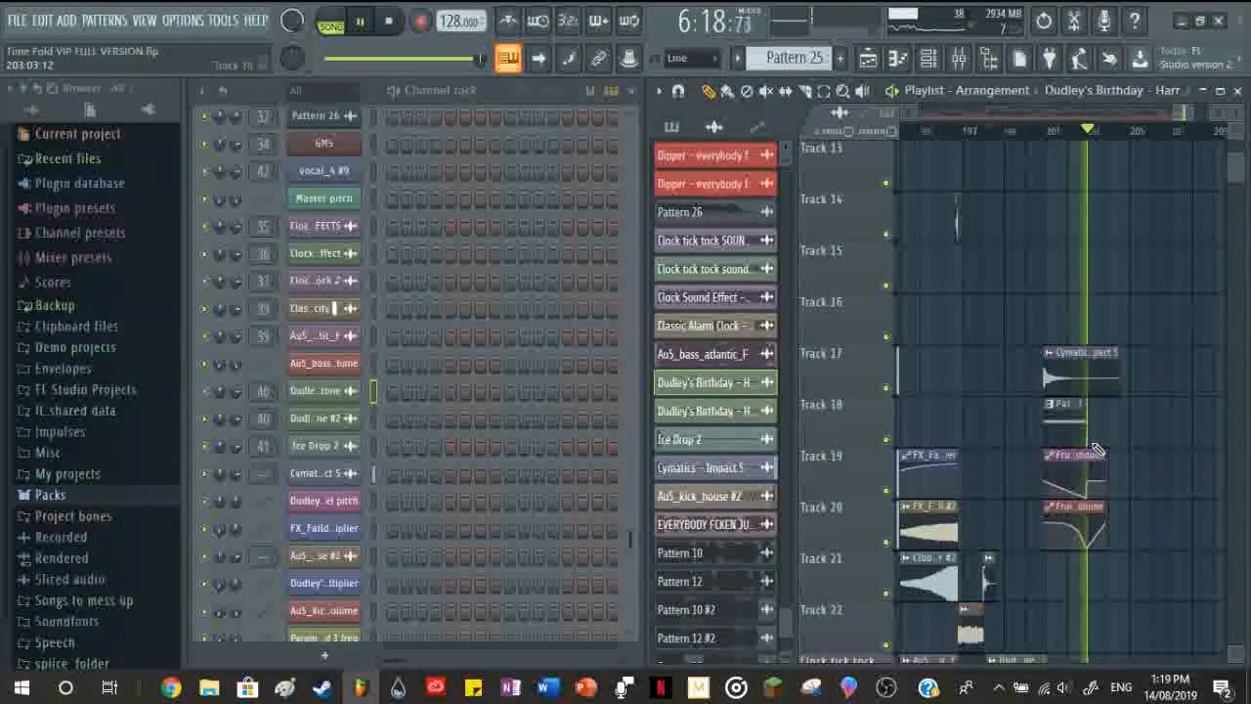
pyautogui.press('space')
# Step: Inspect the Fruity Parametric EQ 2 and Fruity WaveShaper on the Dudley's Birthday channel's mixer insert 40, and return to the playlist
pyautogui.scroll(-4, 1078, 481)
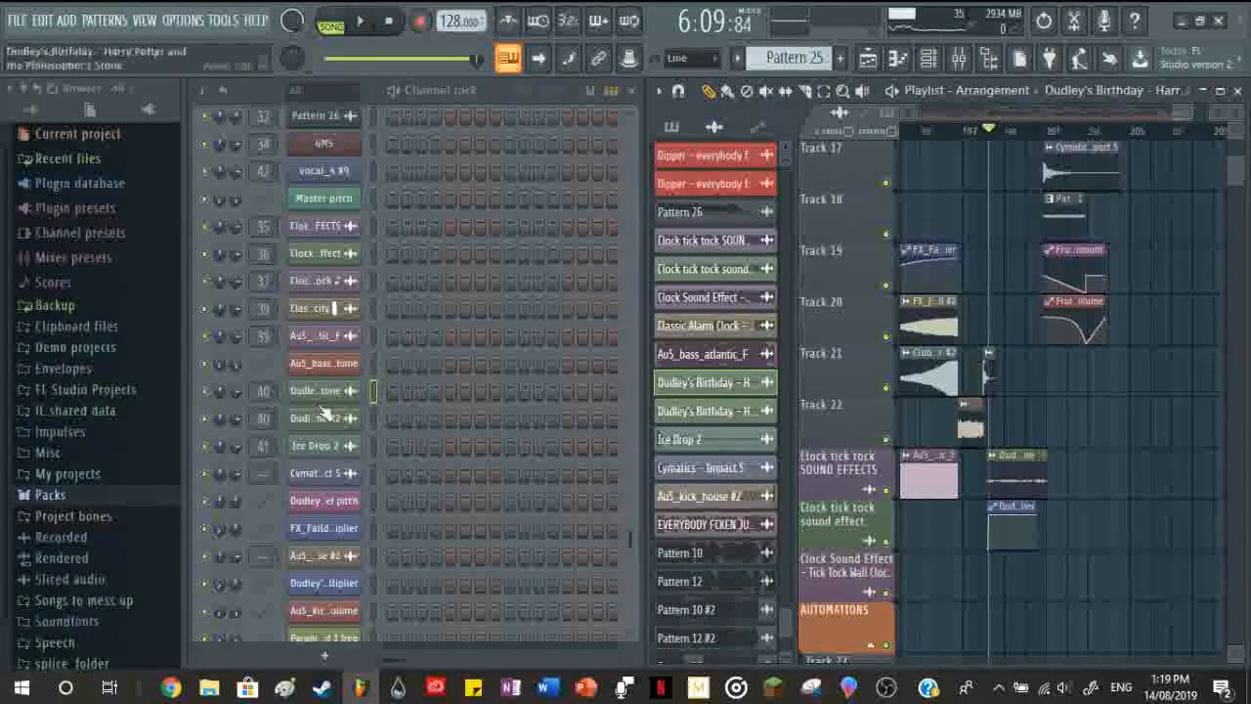
pyautogui.doubleClick(262, 392)
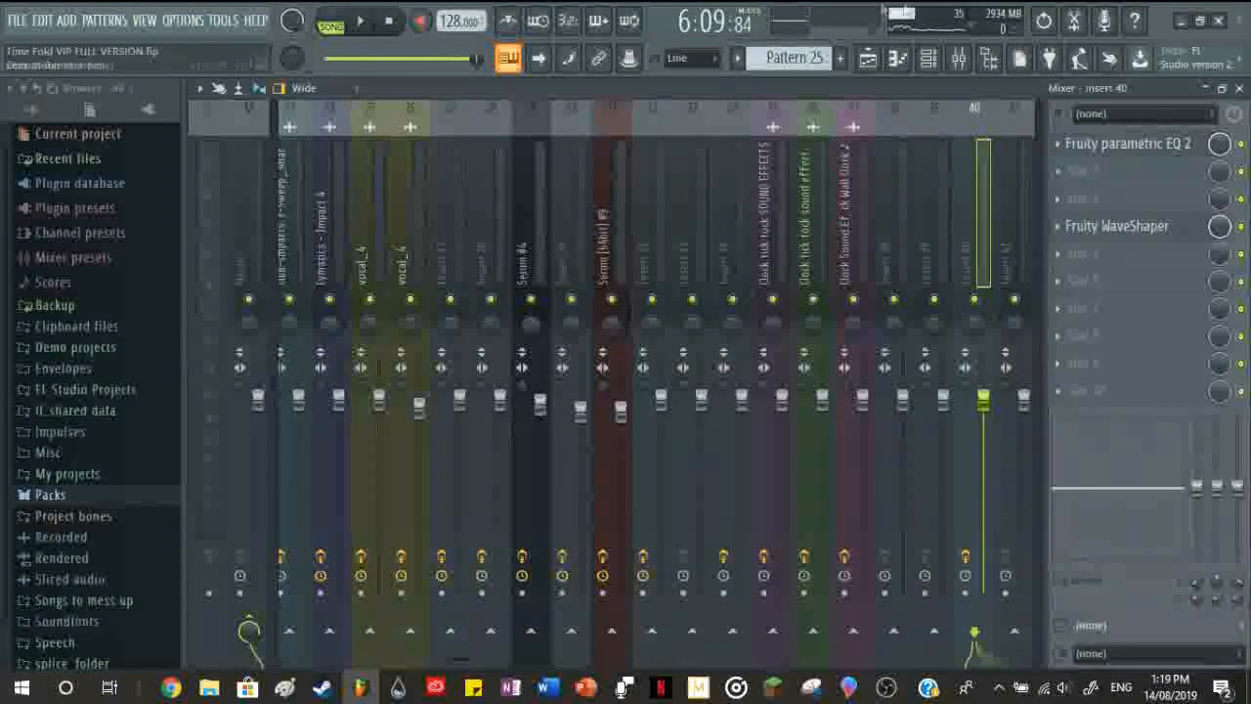
pyautogui.click(1175, 142)
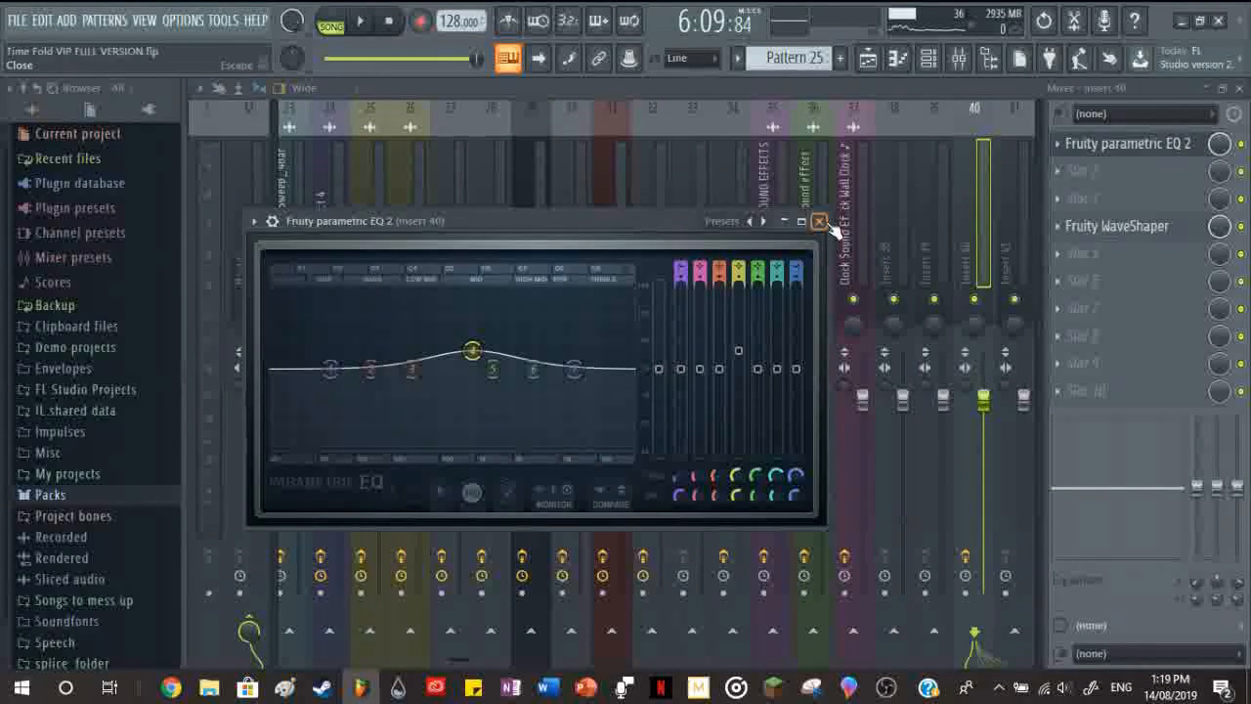
pyautogui.click(819, 222)
pyautogui.click(1115, 228)
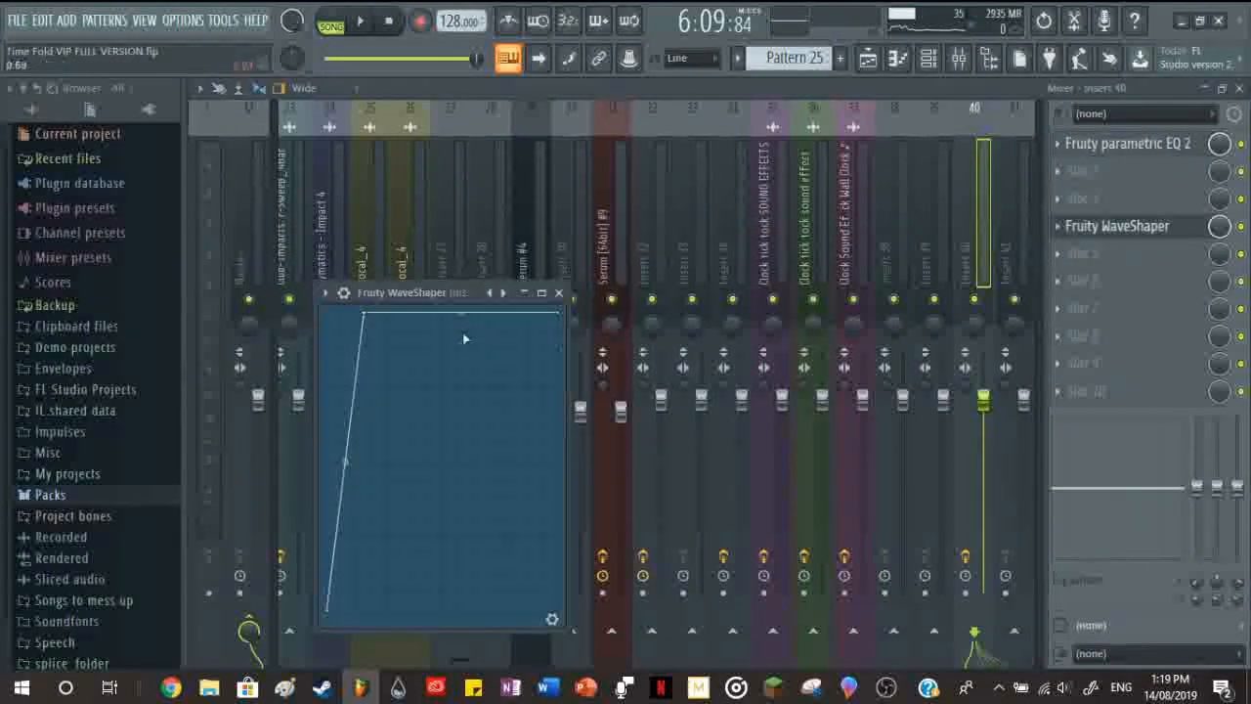
pyautogui.click(560, 295)
pyautogui.click(1238, 87)
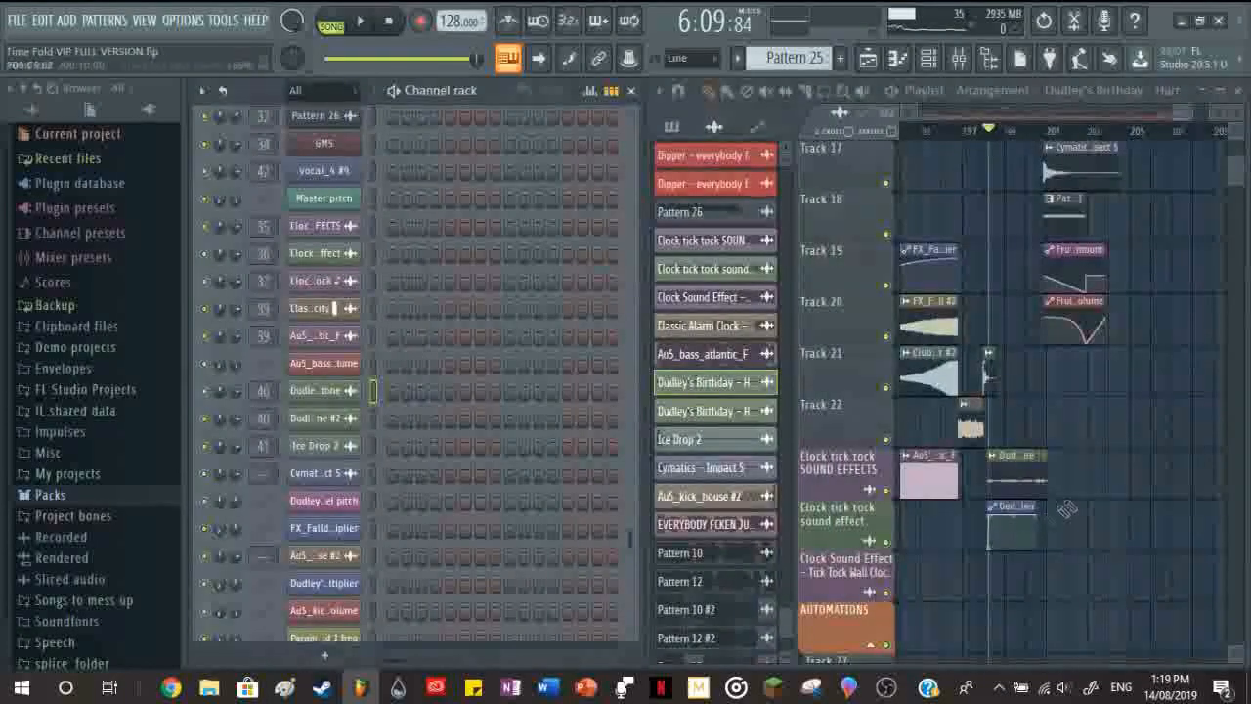
# Step: Review the Dudley's Birthday #2 channel's time-stretching pitch, audition its sample and close the channel settings
pyautogui.scroll(3, 1039, 512)
pyautogui.scroll(3, 1018, 470)
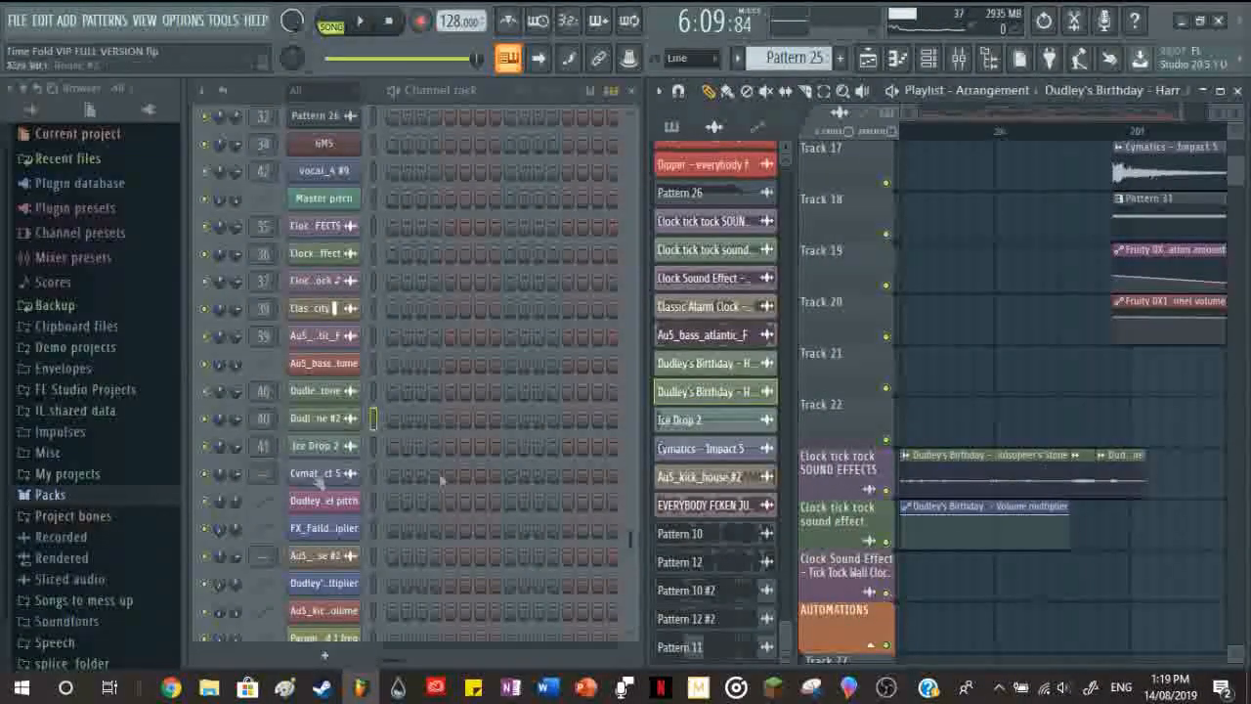
pyautogui.click(313, 418)
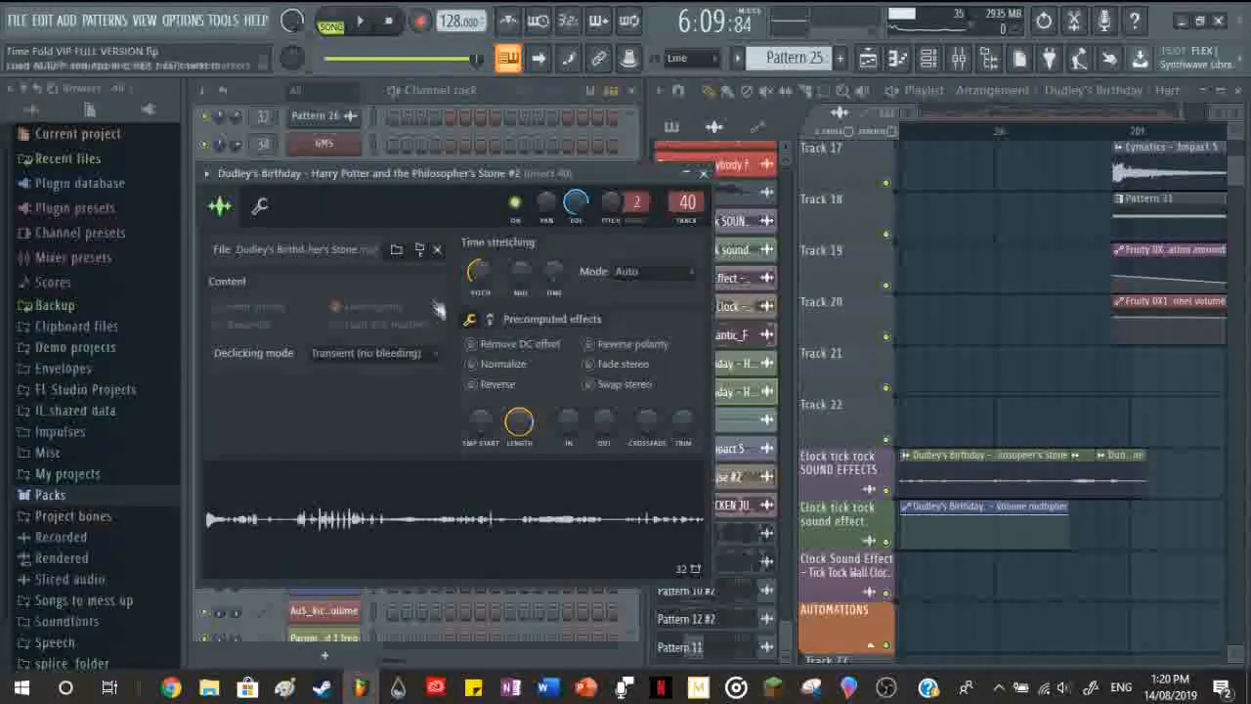
pyautogui.click(482, 279)
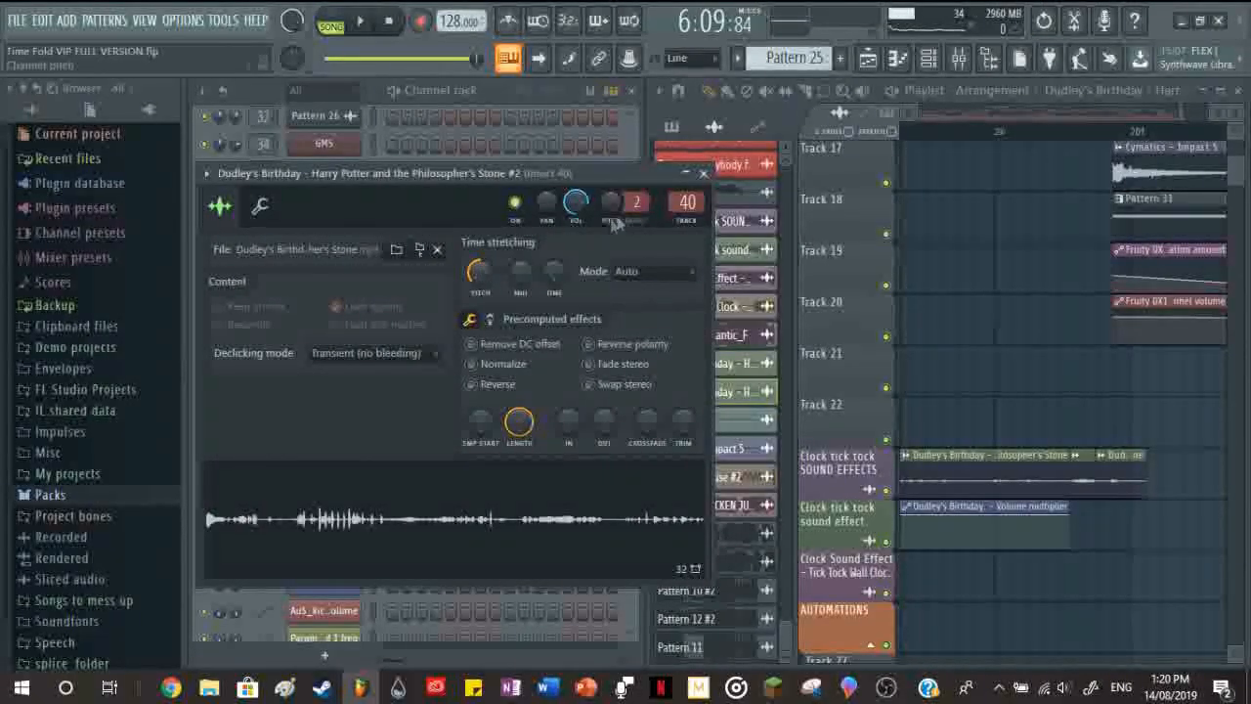
pyautogui.click(362, 509)
pyautogui.click(706, 175)
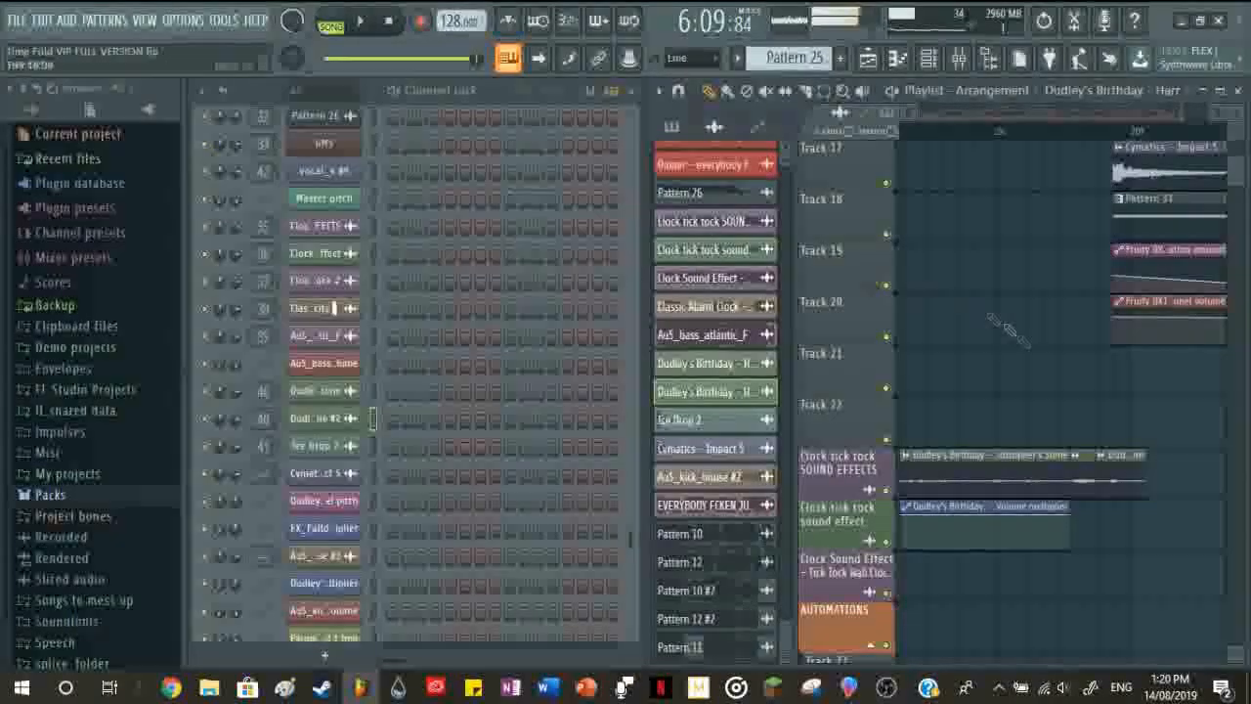
# Step: Position playback in bar 200 at the Dudley's Birthday #2 slice and play it briefly
pyautogui.click(1061, 132)
pyautogui.scroll(2, 1099, 354)
pyautogui.scroll(2, 1036, 293)
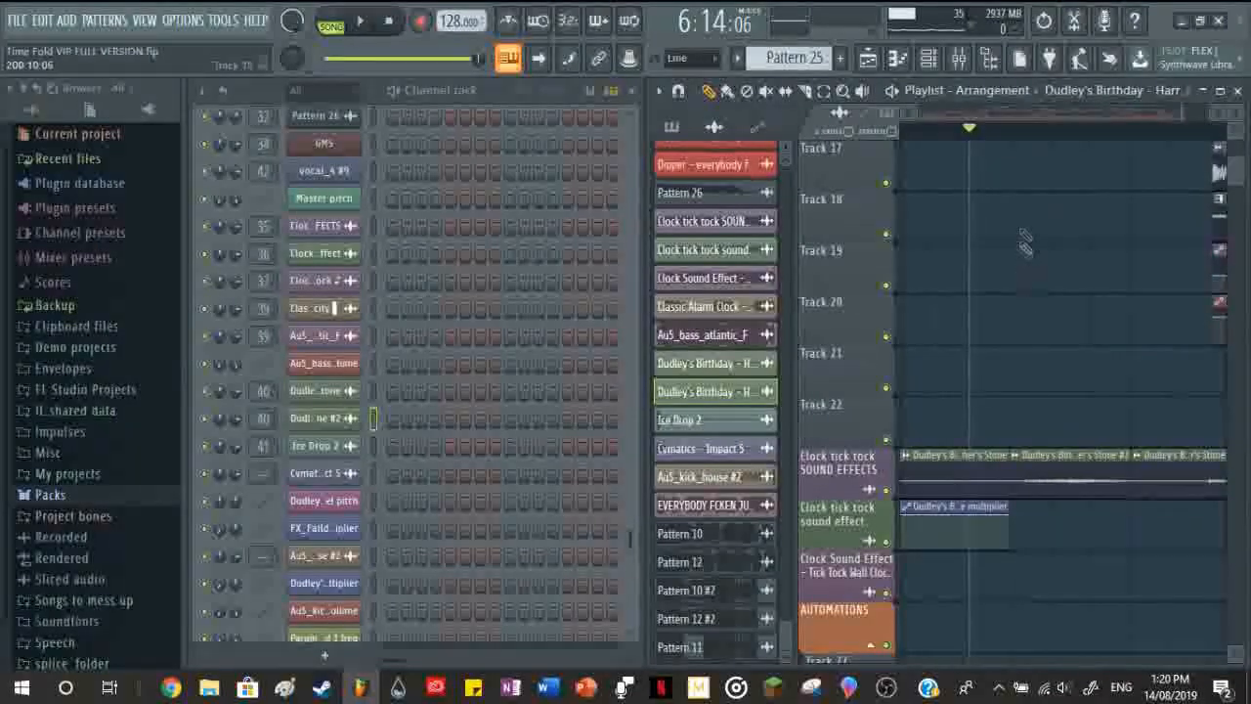
pyautogui.press('space')
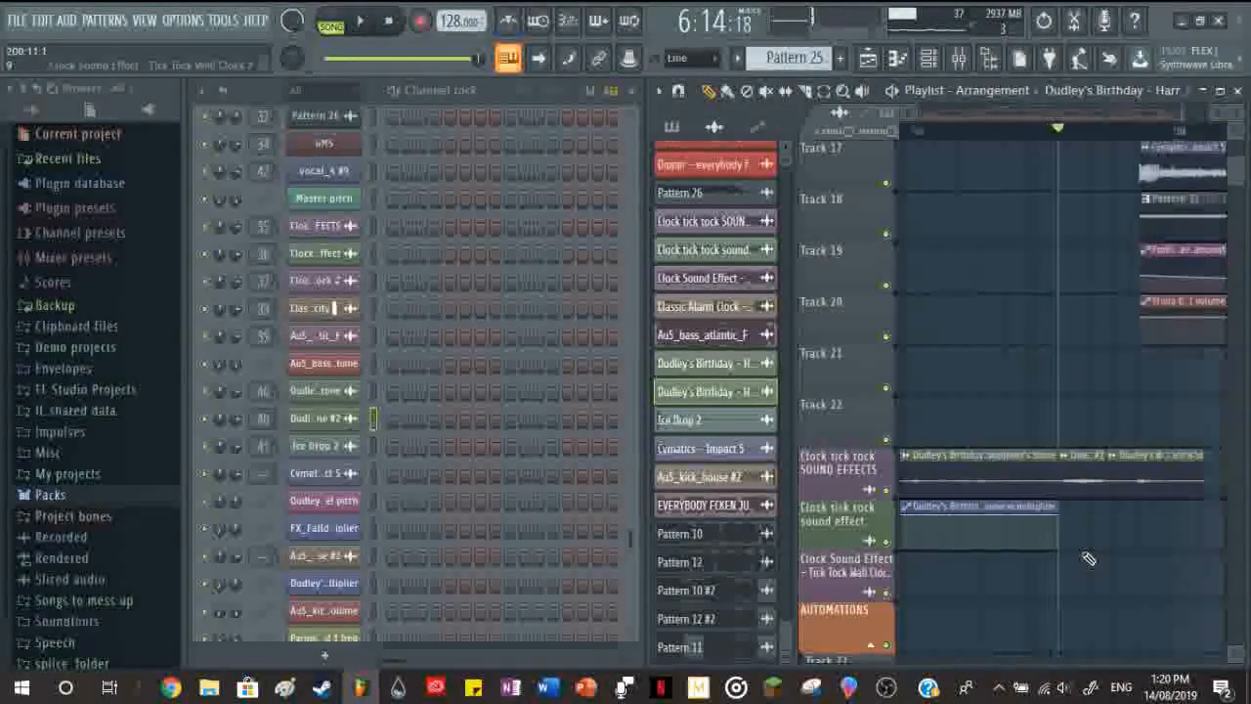
pyautogui.press('space')
# Step: Play the last Dudley's Birthday slice into the closing impact from about bar 201 and stop playback
pyautogui.scroll(-1, 1109, 383)
pyautogui.scroll(-4, 1125, 475)
pyautogui.scroll(3, 1131, 496)
pyautogui.click(1126, 133)
pyautogui.press('space')
pyautogui.scroll(-4, 1095, 428)
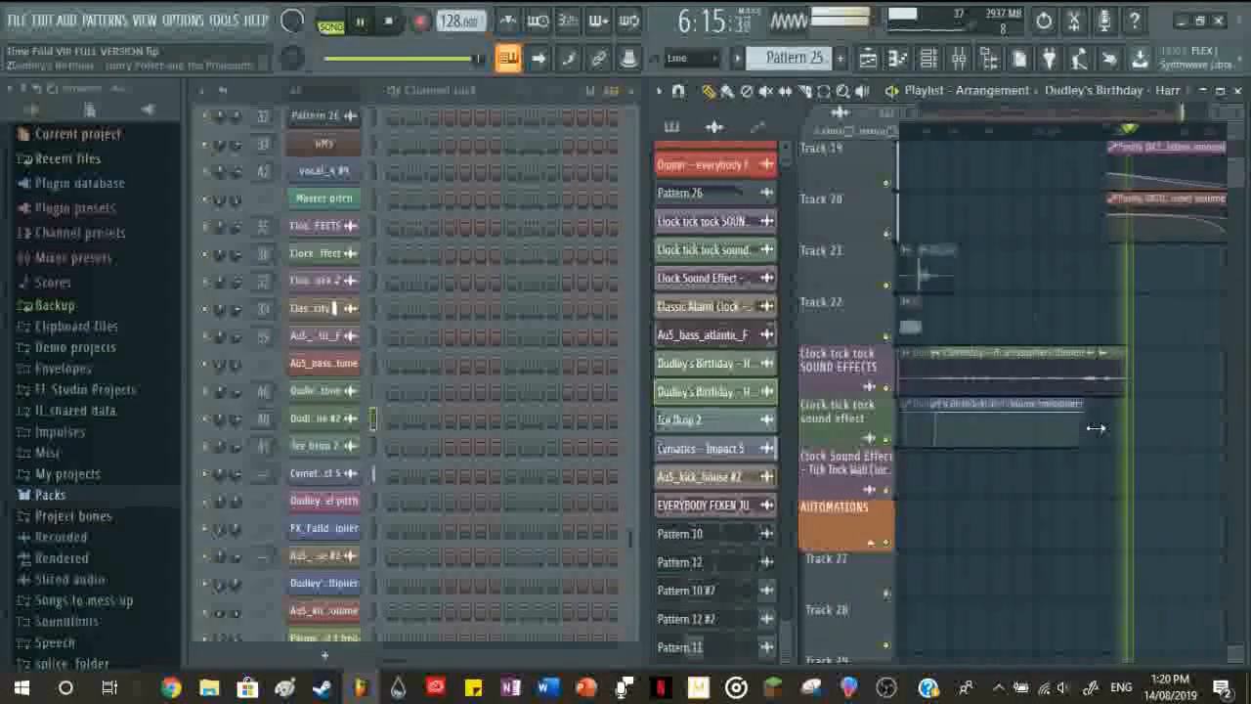
pyautogui.press('space')
# Step: Review the whole arrangement from the upper tracks down to the automation clips on Tracks 27 to 34
pyautogui.scroll(5, 1112, 551)
pyautogui.scroll(5, 1112, 551)
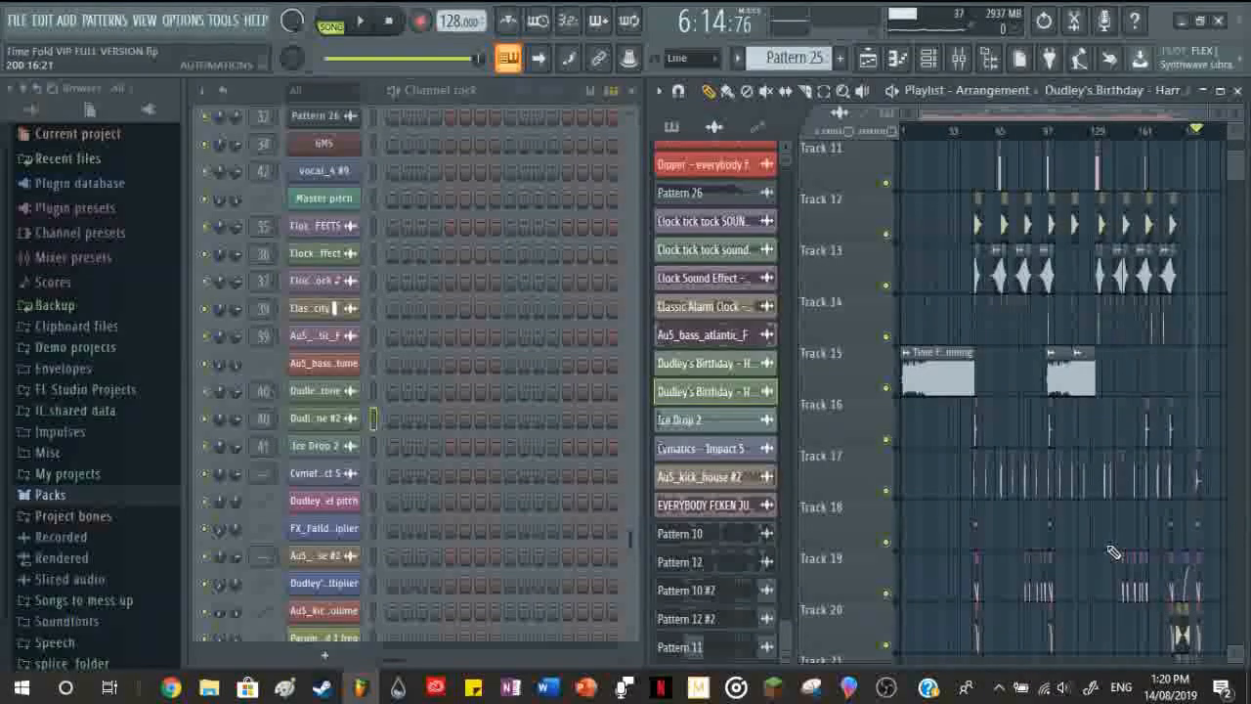
pyautogui.scroll(-5, 1113, 551)
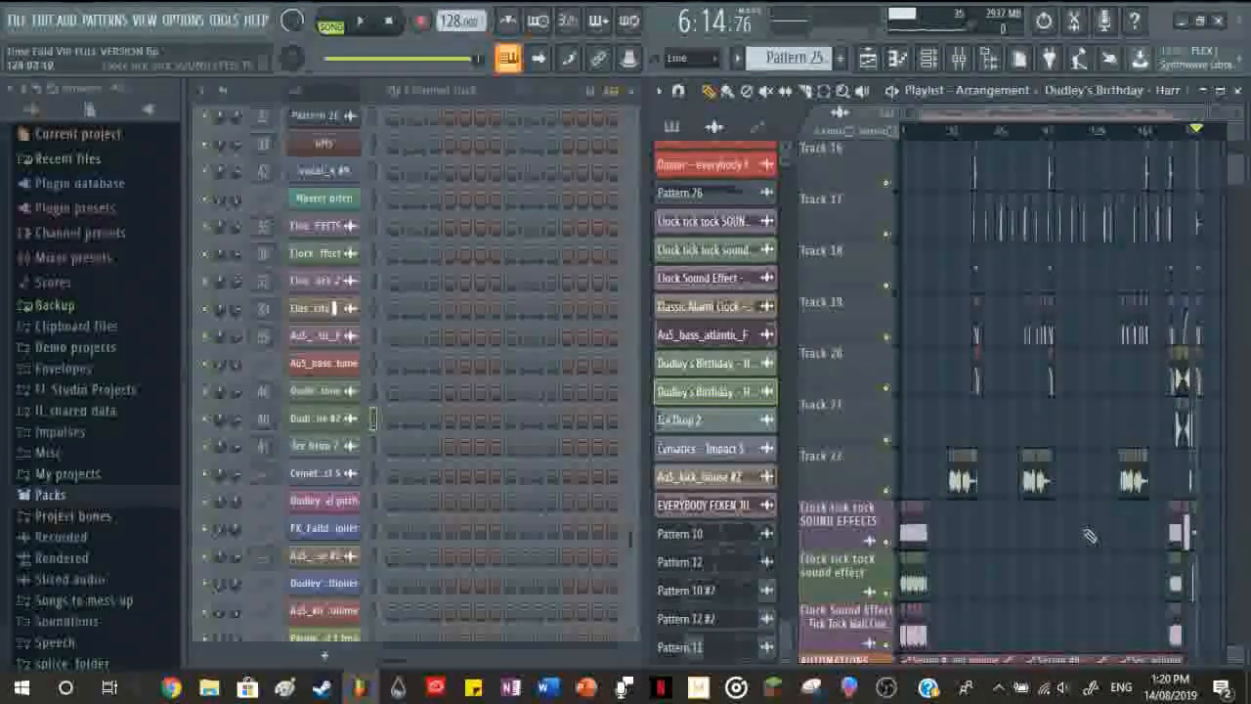
pyautogui.scroll(3, 1089, 536)
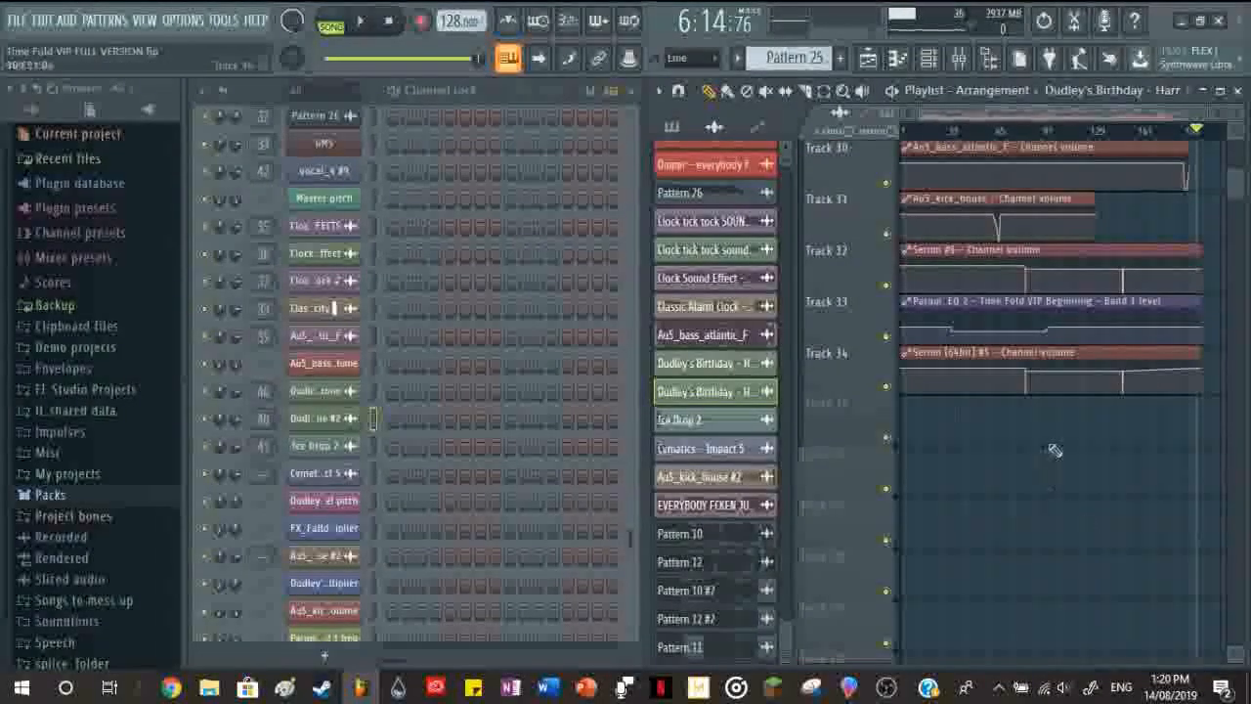
pyautogui.scroll(3, 1054, 451)
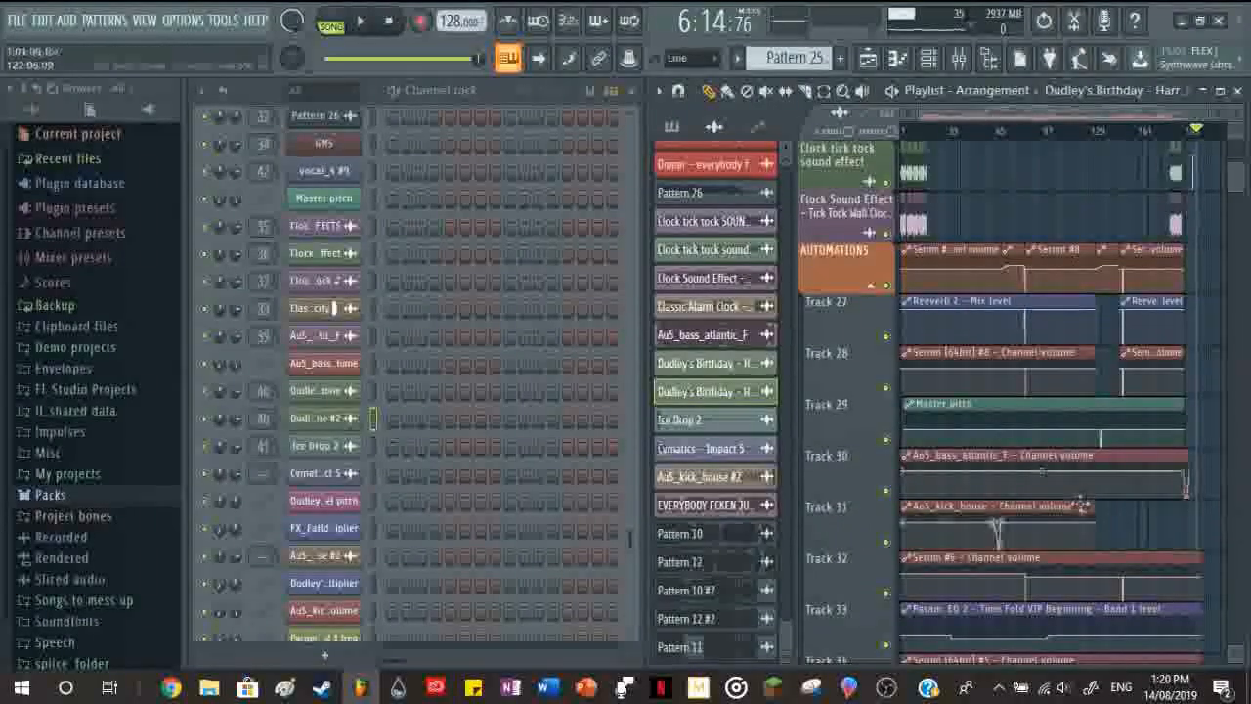
pyautogui.scroll(3, 1079, 501)
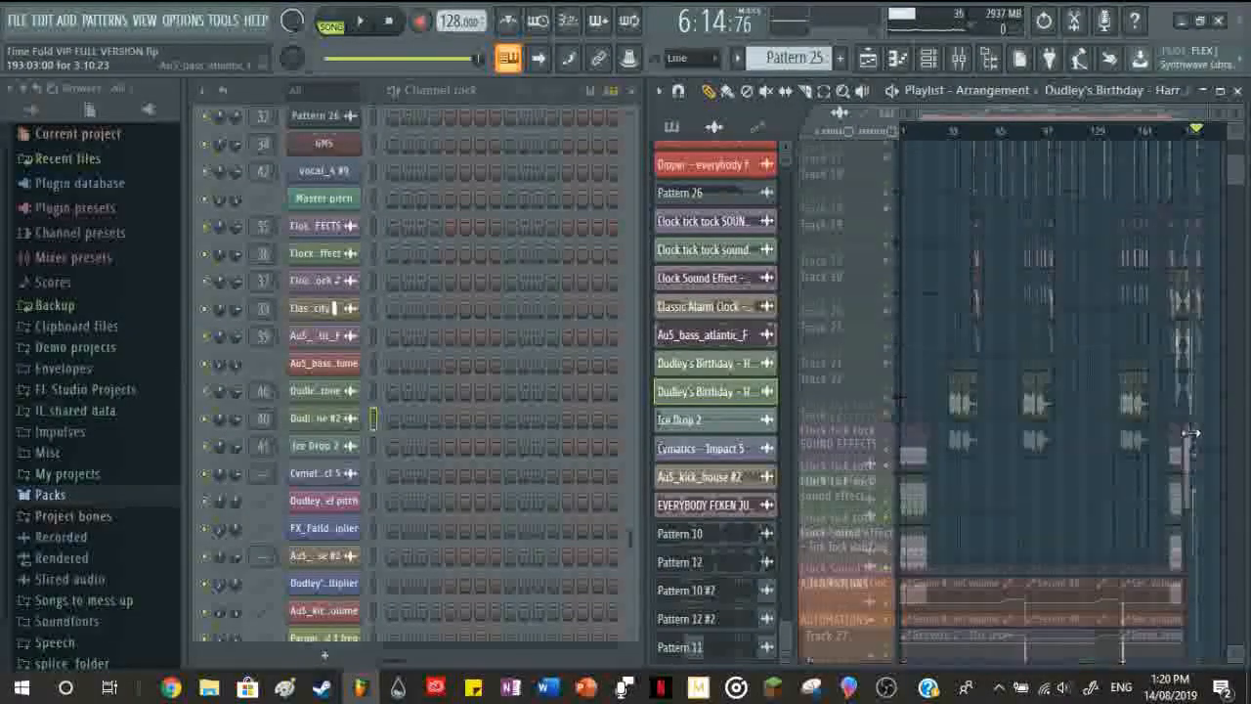
pyautogui.scroll(3, 1191, 433)
# Step: Save the Time Fold VIP FULL VERSION project
pyautogui.click(16, 19)
pyautogui.click(32, 104)
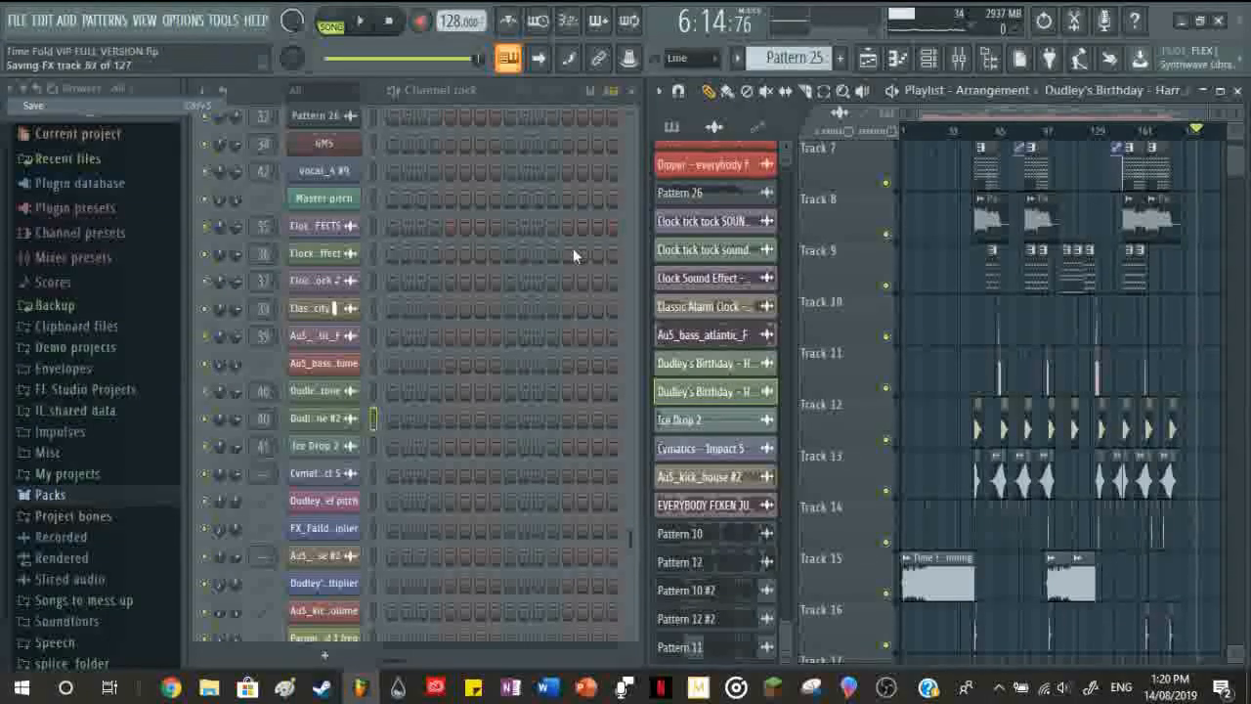
pyautogui.scroll(-1, 922, 447)
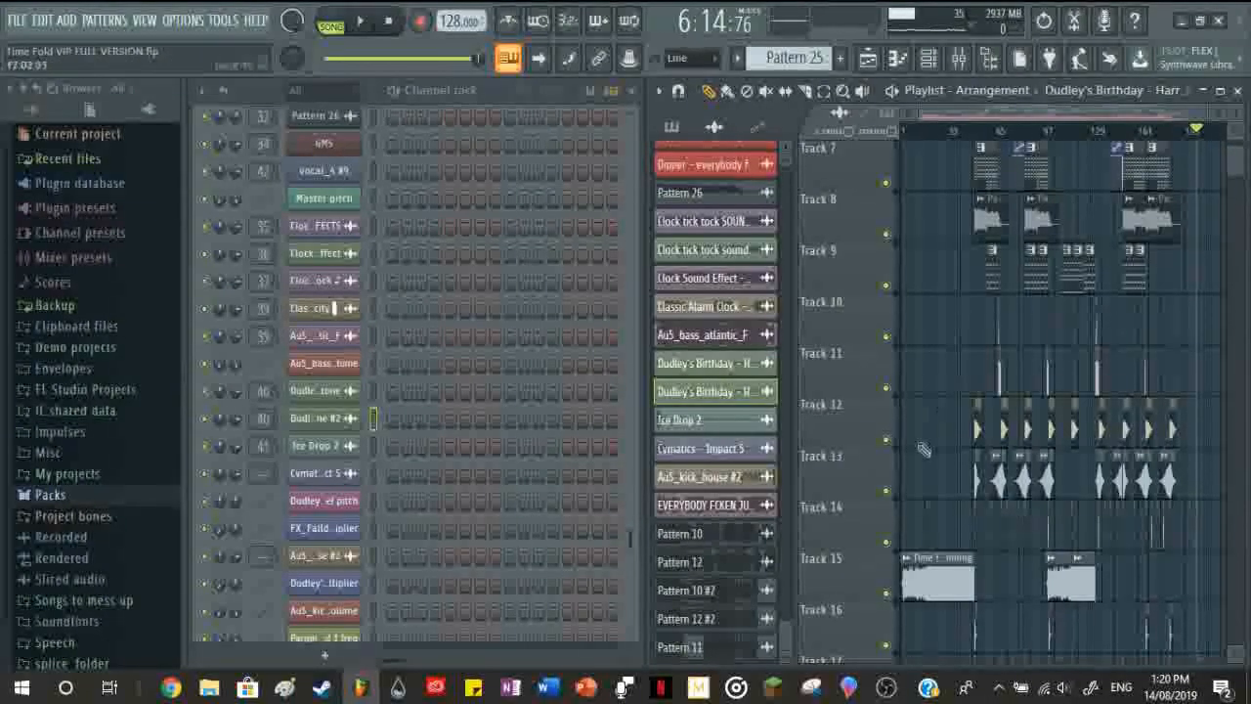
# Step: Start opening another project and save the pending changes to Time Fold VIP FULL VERSION
pyautogui.click(1076, 526)
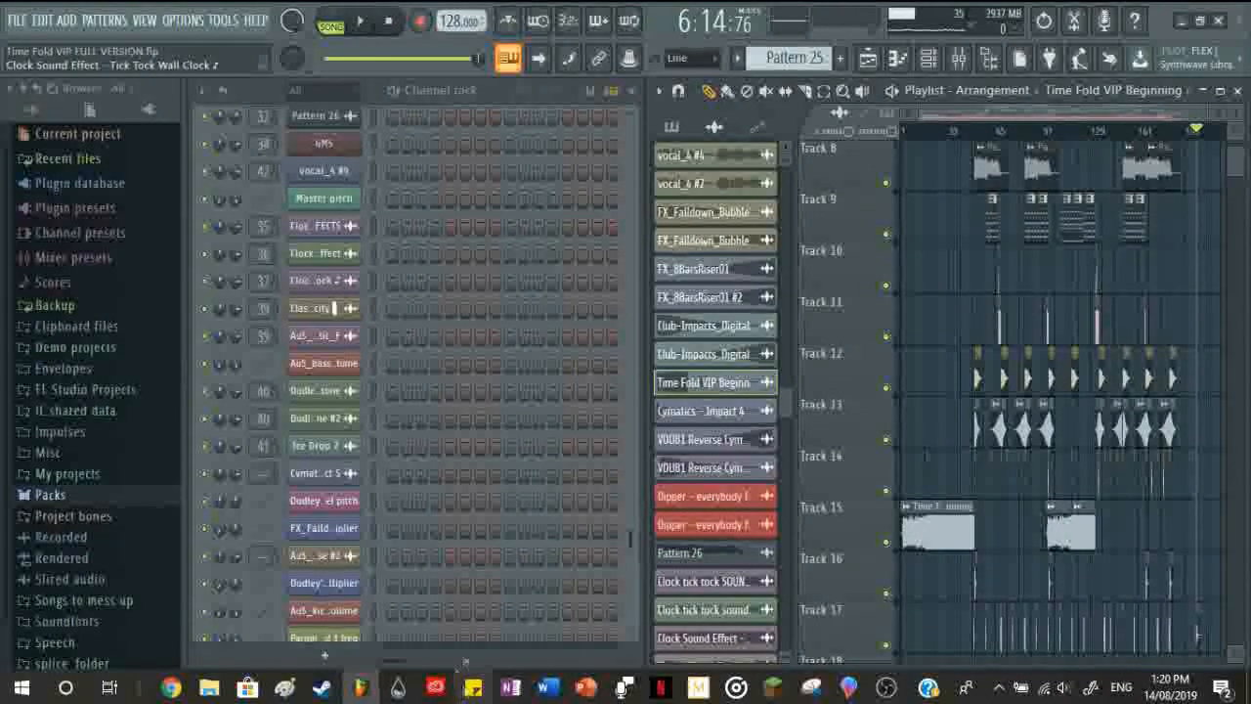
pyautogui.click(17, 20)
pyautogui.click(35, 81)
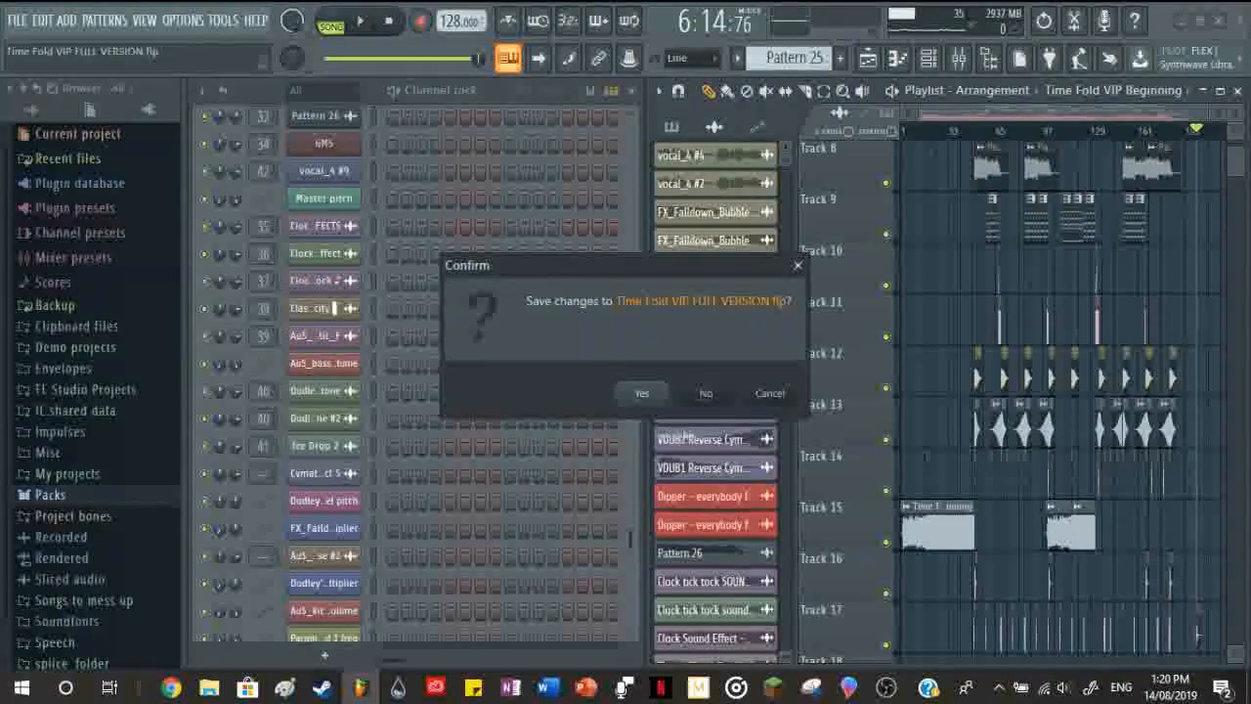
pyautogui.click(640, 393)
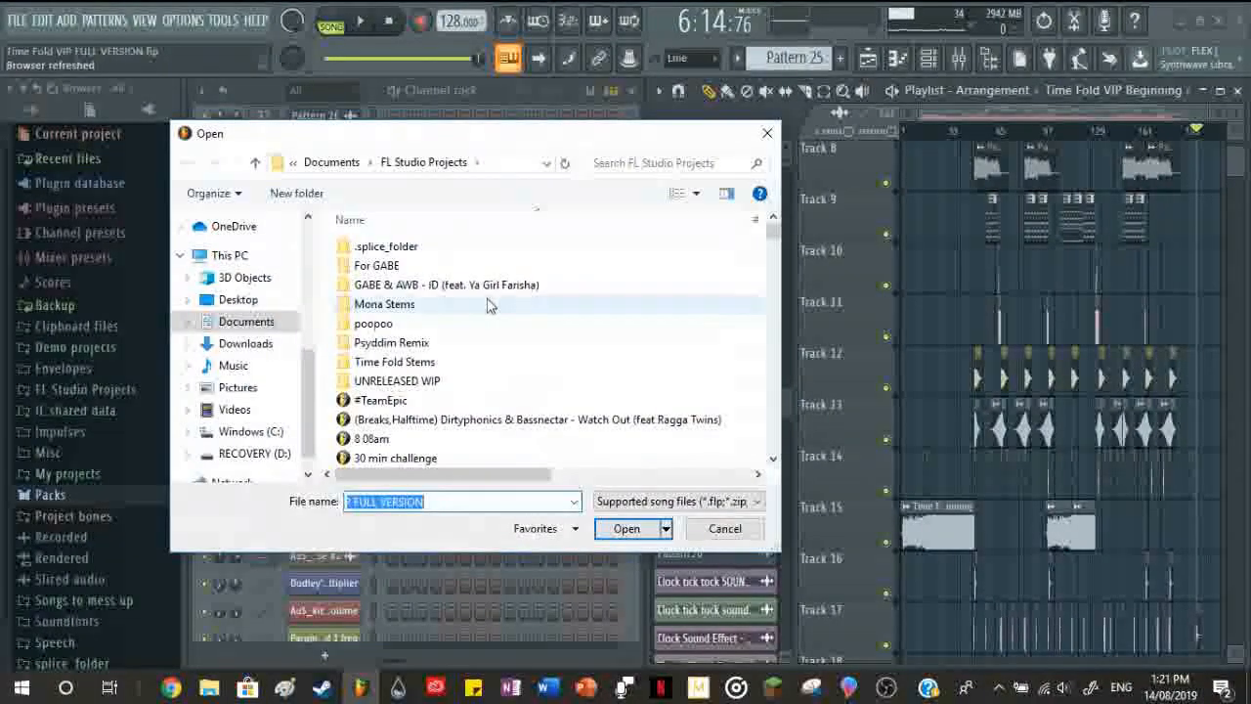
# Step: Browse the FL Studio Projects folder and open the project untitled new tune
pyautogui.scroll(-6, 527, 332)
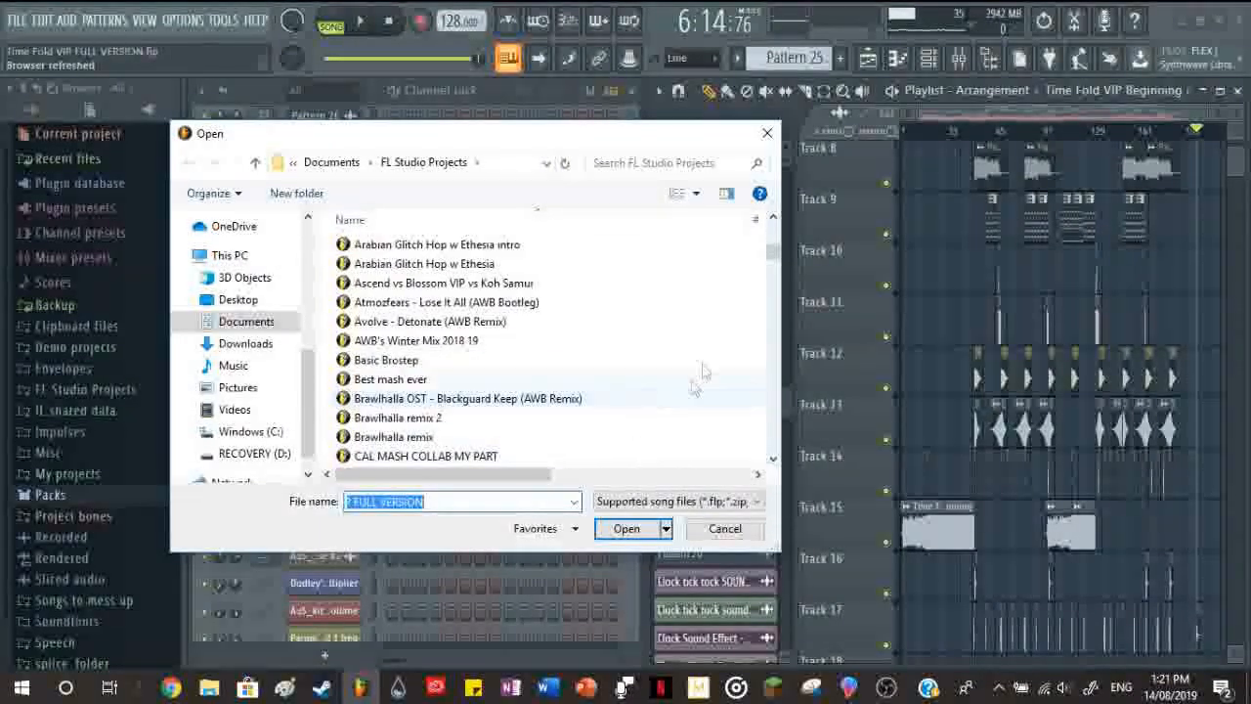
pyautogui.scroll(-4, 713, 335)
pyautogui.scroll(-20, 737, 386)
pyautogui.scroll(10, 737, 386)
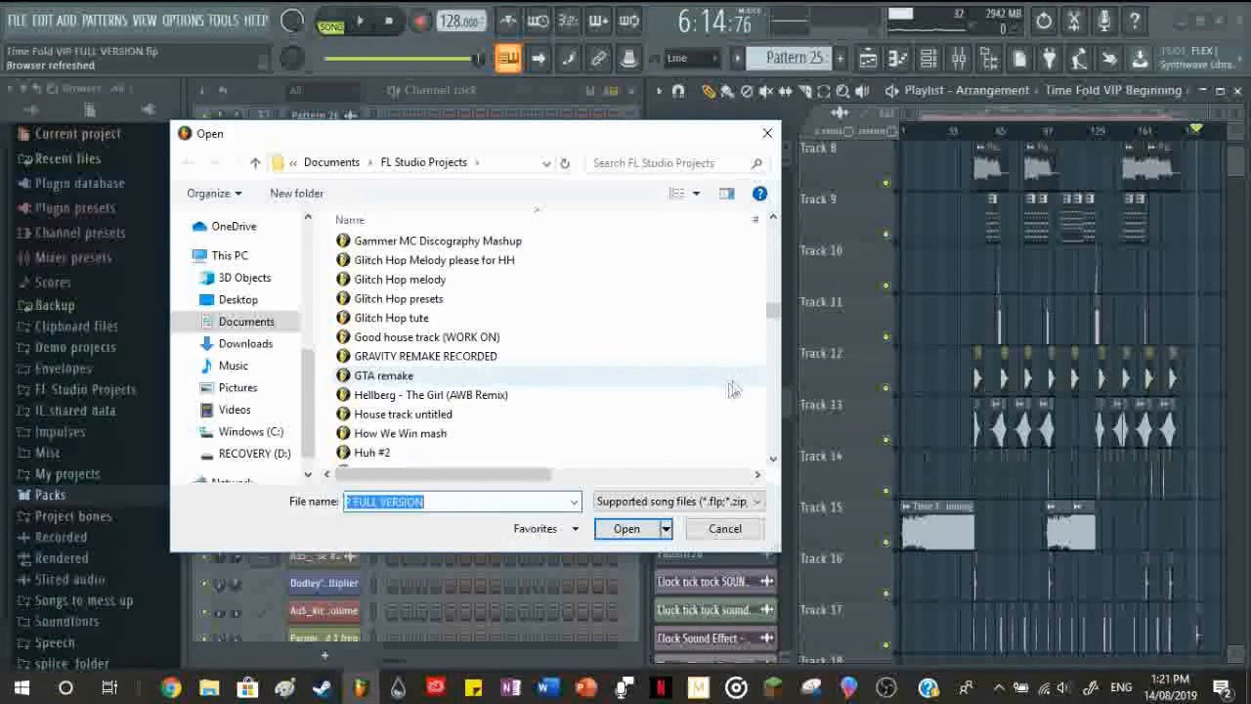
pyautogui.scroll(-15, 733, 389)
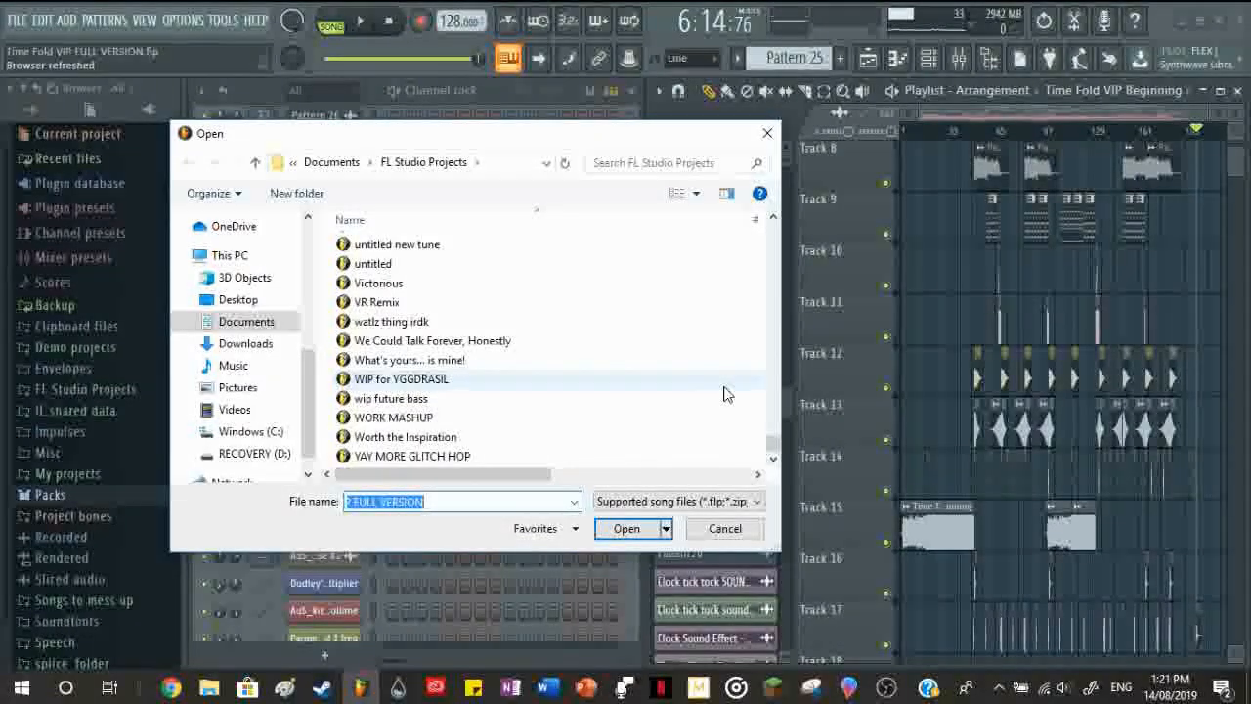
pyautogui.scroll(5, 636, 435)
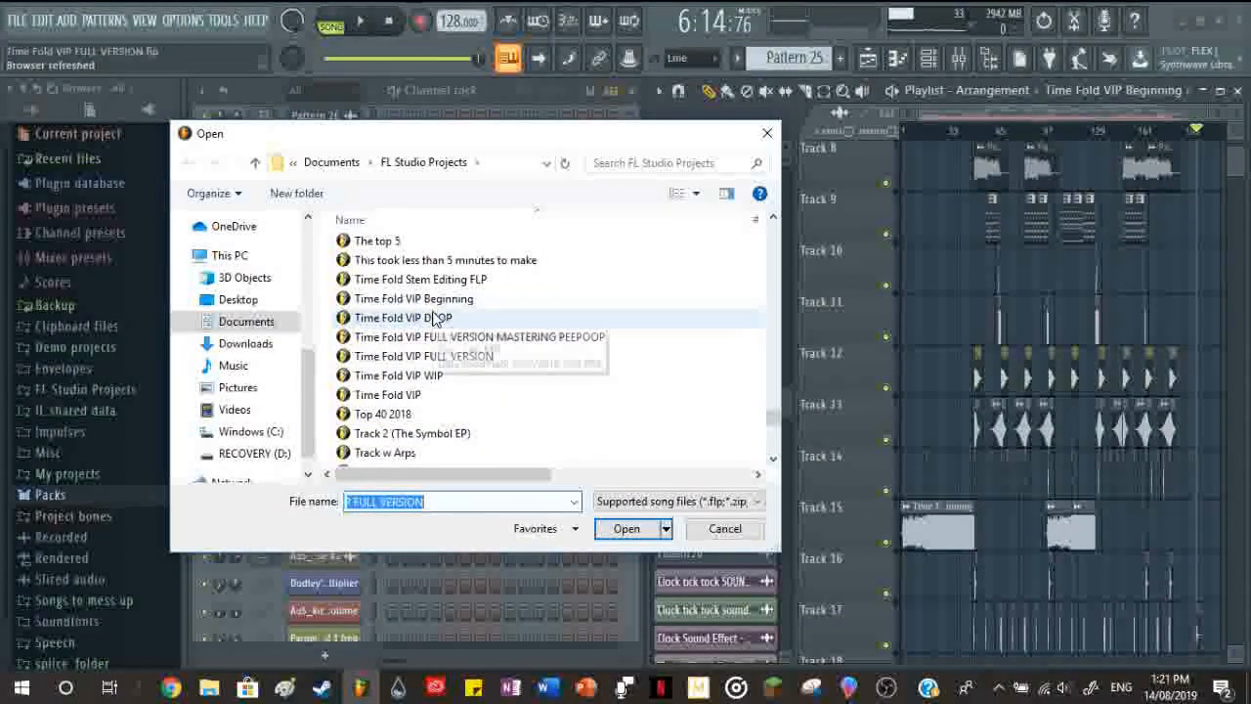
pyautogui.click(411, 379)
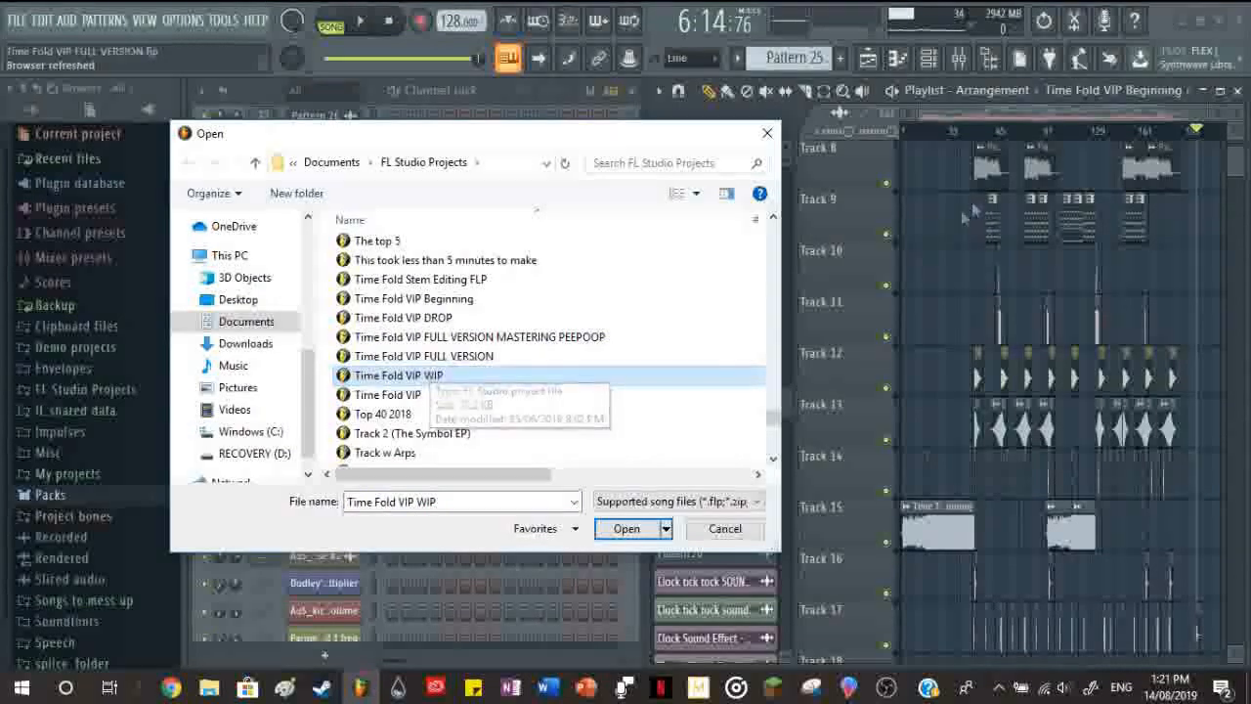
pyautogui.doubleClick(433, 302)
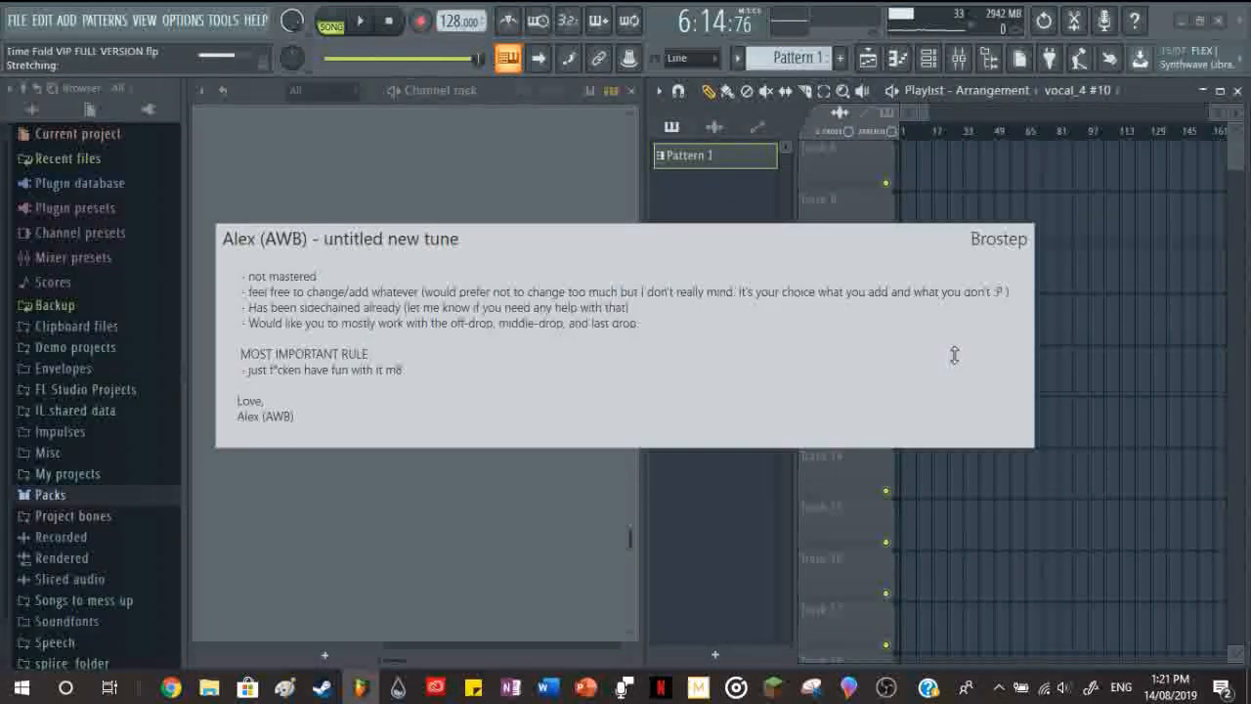
# Step: Check the running recording in OBS, then dismiss the missing-samples report in FL Studio
pyautogui.click(885, 688)
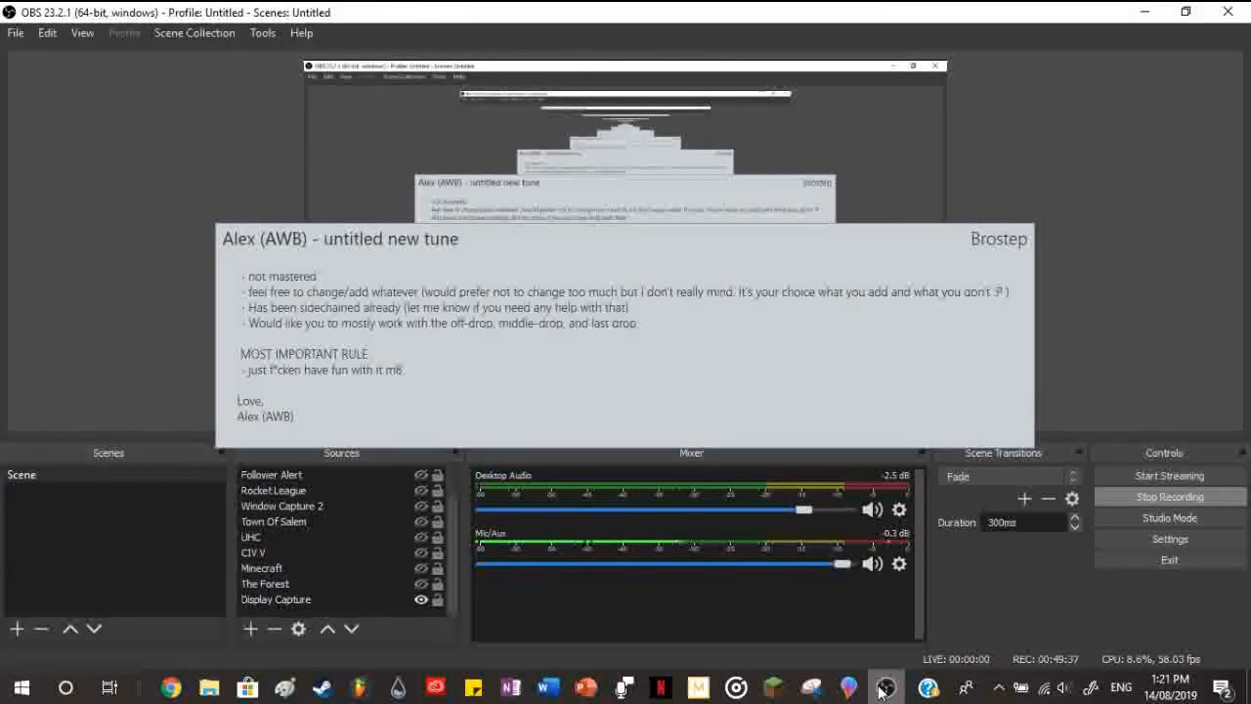
pyautogui.click(884, 689)
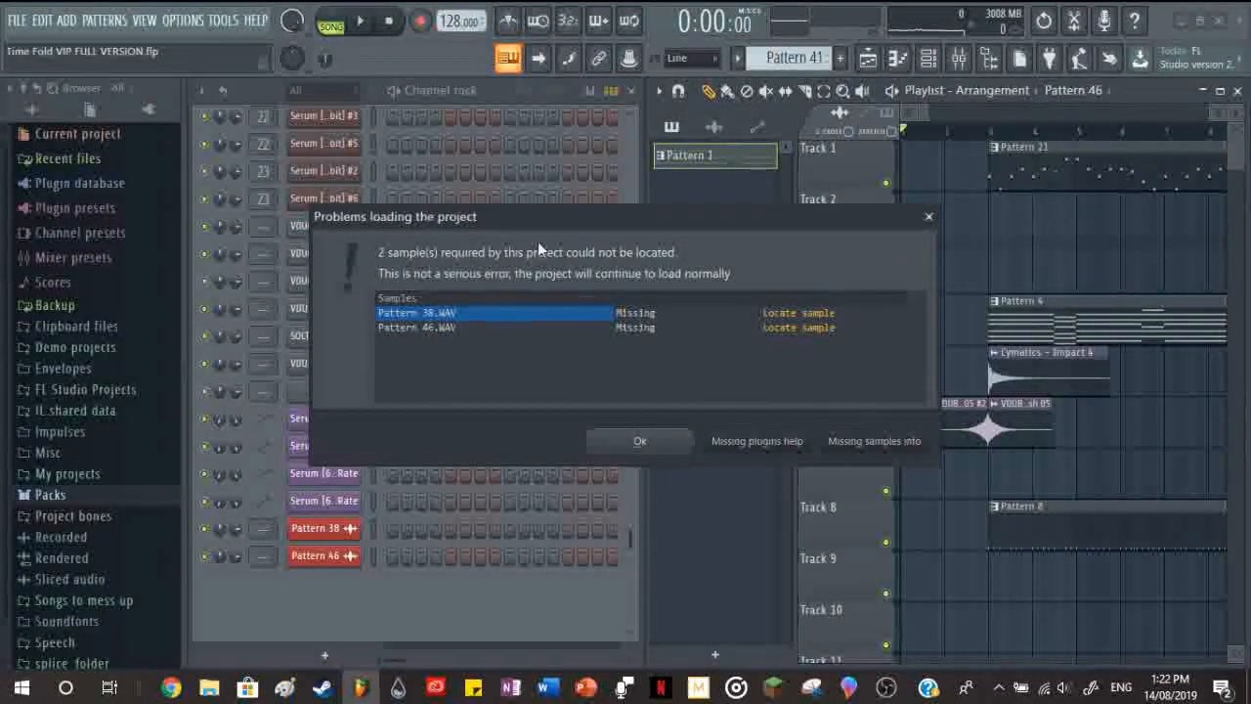
pyautogui.click(658, 440)
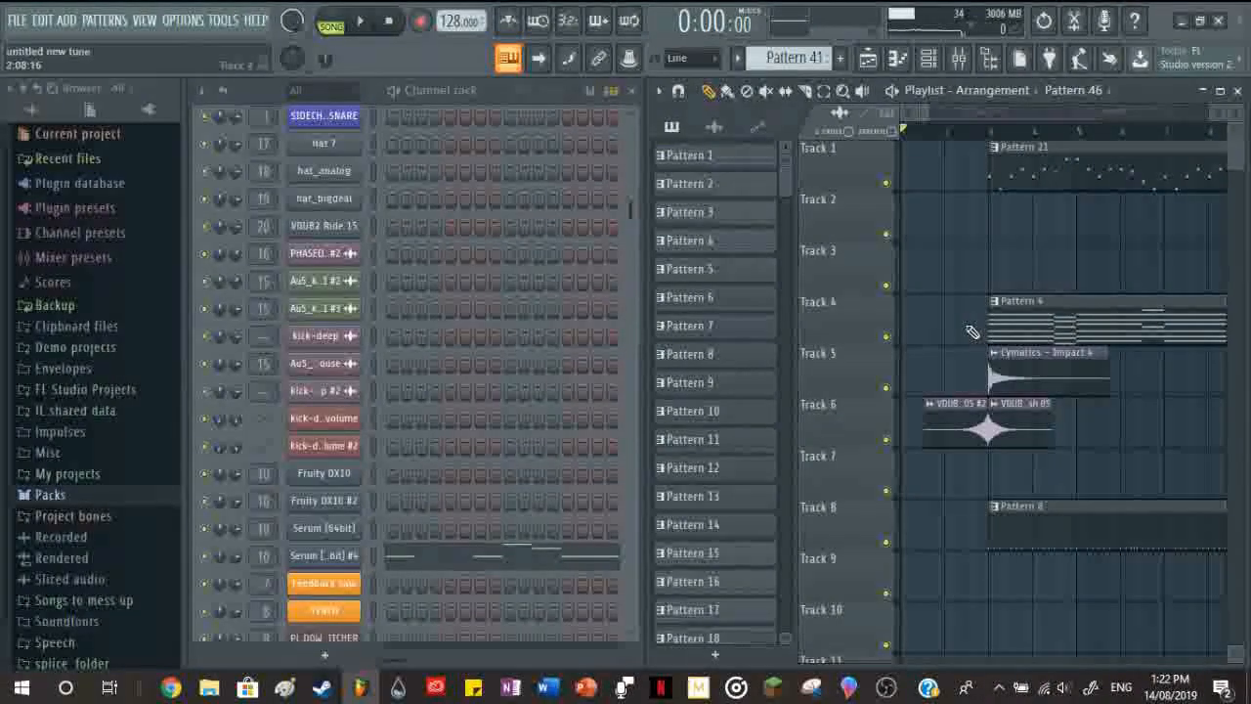
# Step: Play Pattern 21 from Track 1 on its own, followed by the song's opening from about bar 4
pyautogui.scroll(-5, 964, 391)
pyautogui.scroll(5, 961, 398)
pyautogui.scroll(5, 958, 400)
pyautogui.hscroll(-5, 973, 122)
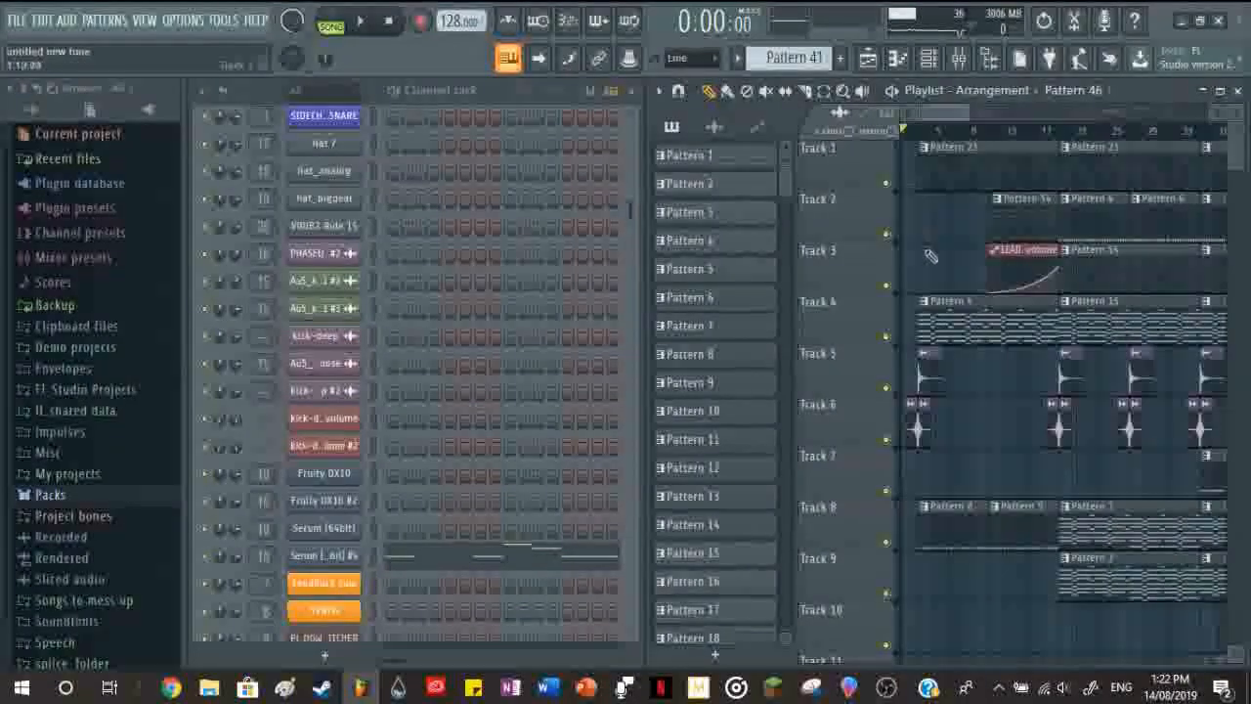
pyautogui.click(983, 173)
pyautogui.scroll(5, 524, 278)
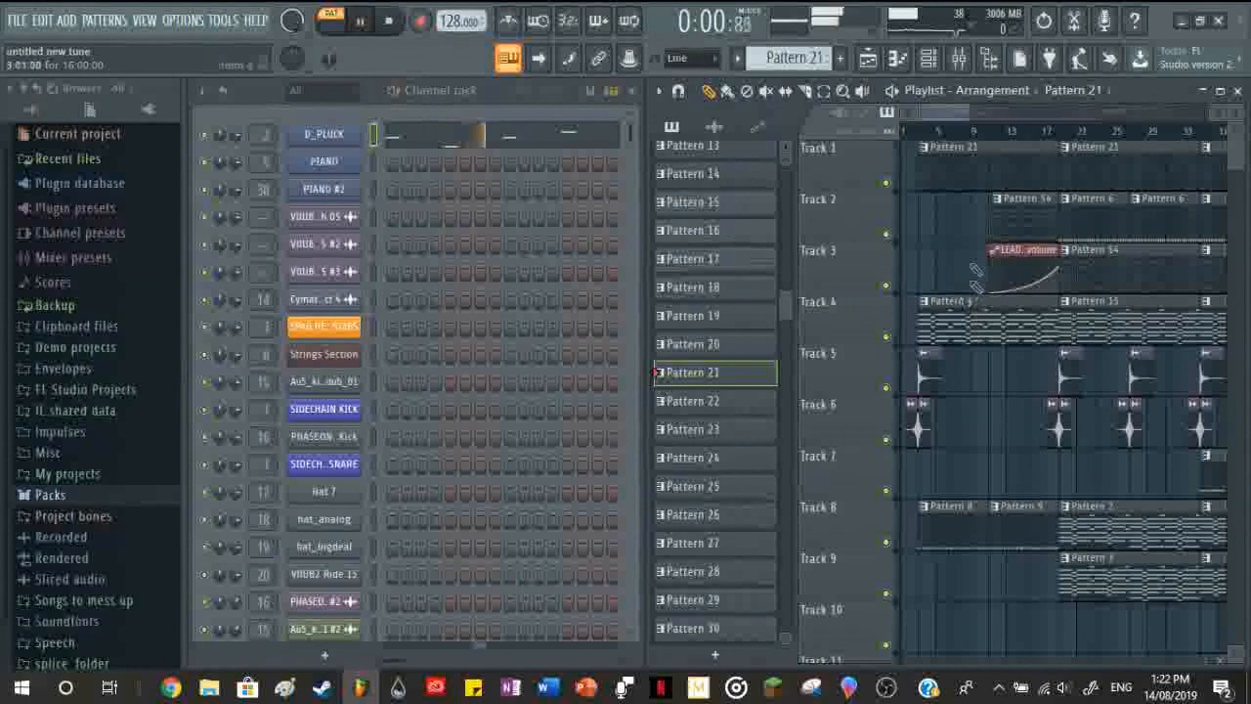
pyautogui.click(928, 139)
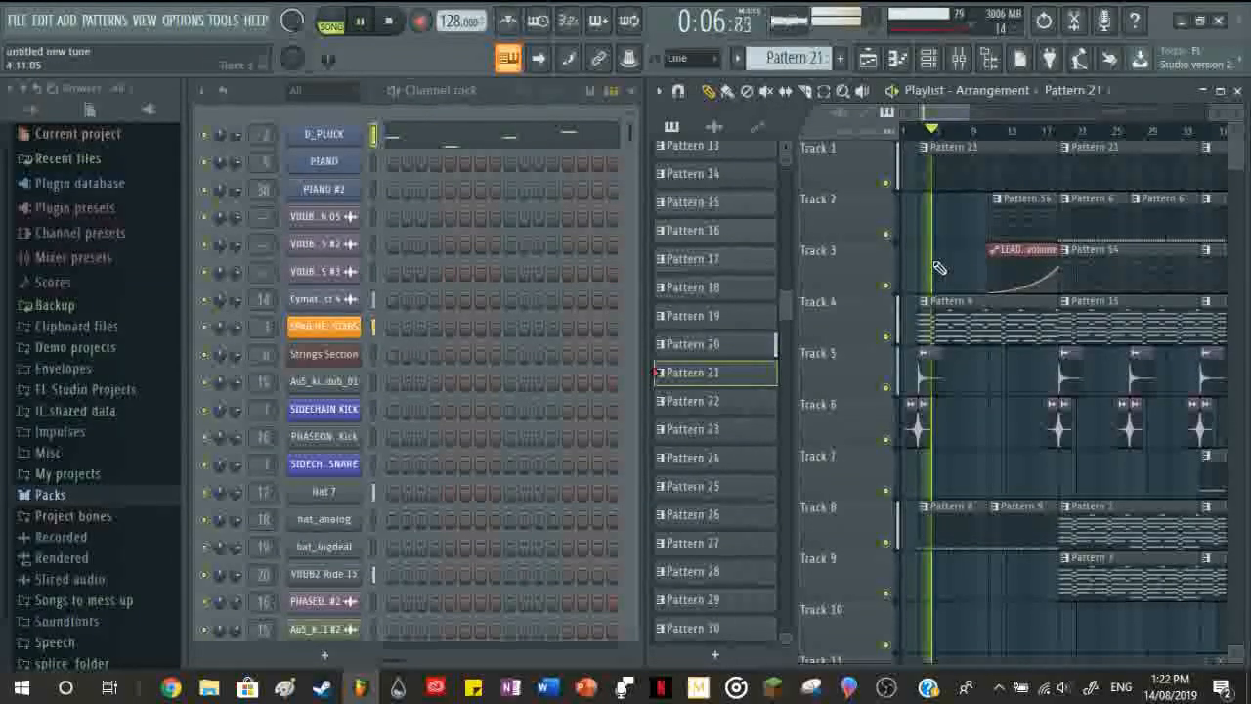
# Step: Select Pattern 4 on Track 4, play it on its own in pattern mode and stop playback
pyautogui.click(936, 323)
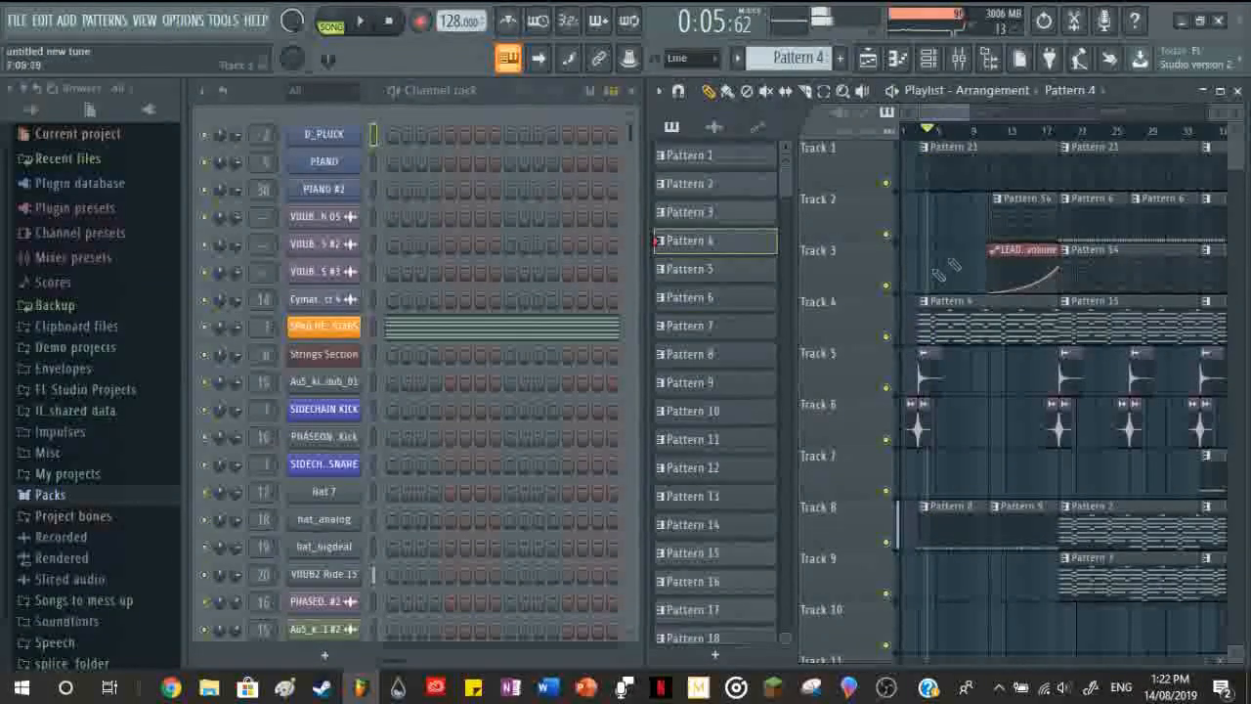
pyautogui.click(372, 330)
pyautogui.press('space')
pyautogui.press('space')
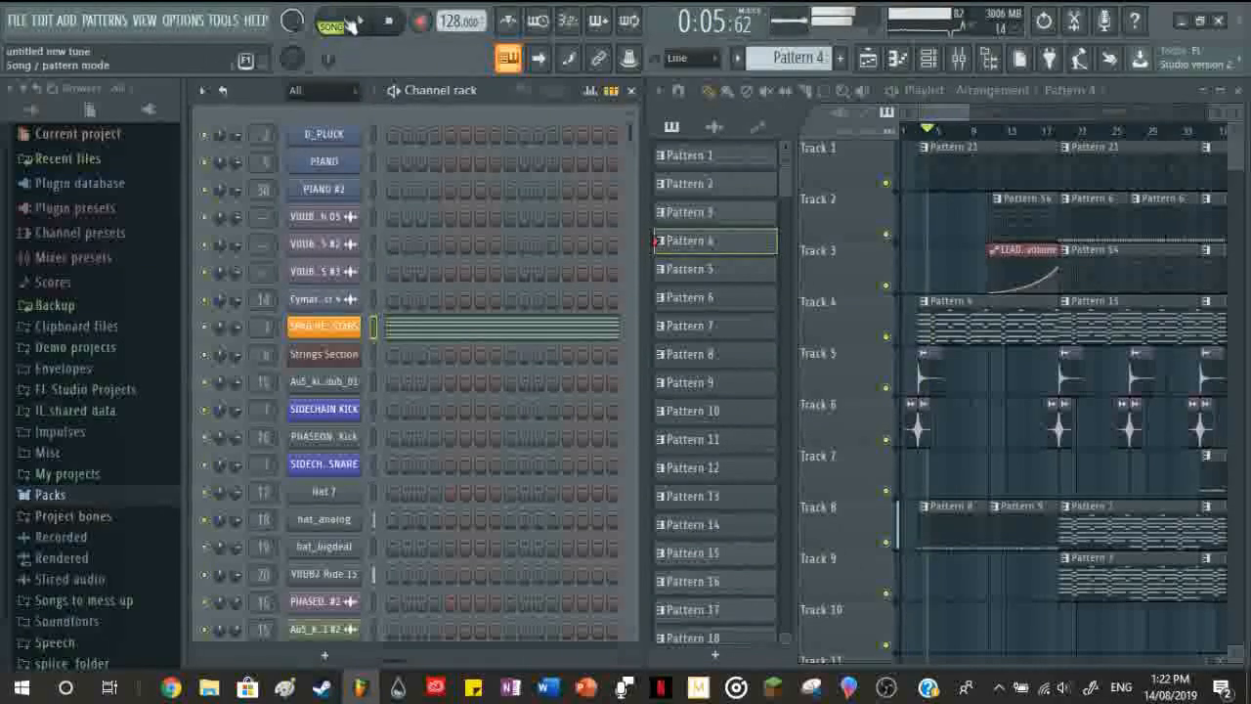
pyautogui.press('space')
pyautogui.scroll(-2, 972, 445)
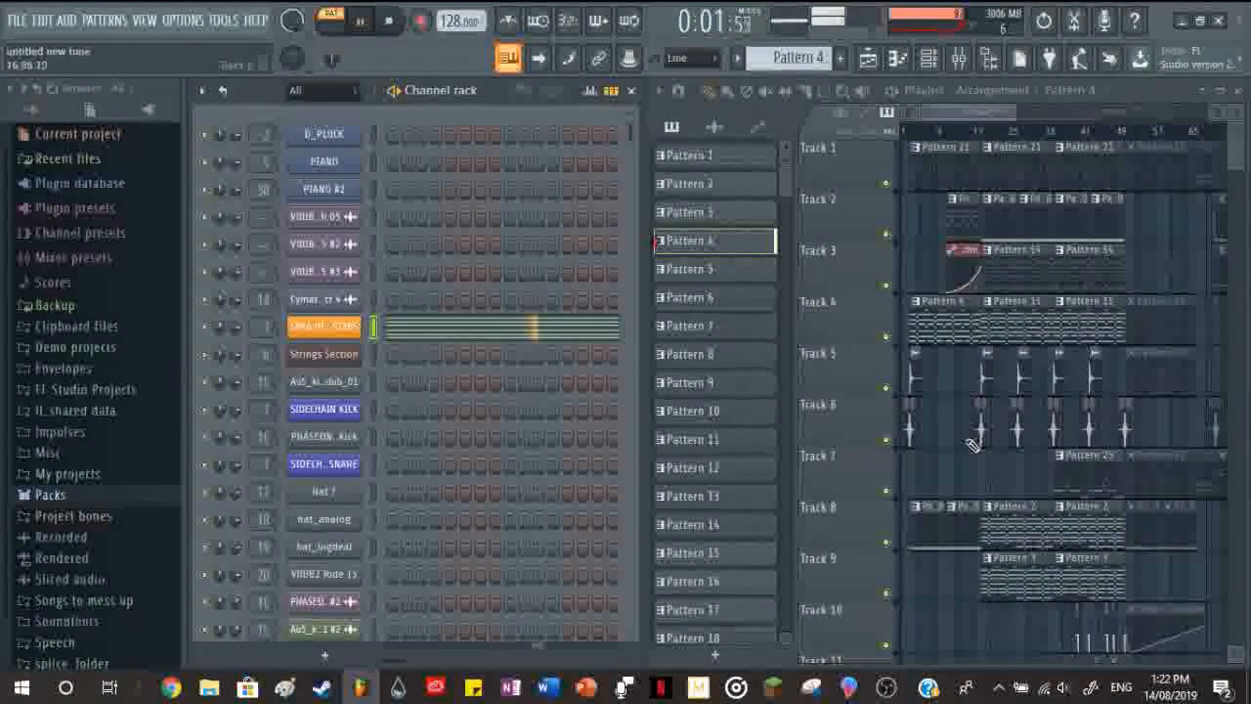
pyautogui.press('space')
# Step: Position song playback at about bar 18 and review the arrangement across Tracks 1 to 15
pyautogui.scroll(-5, 944, 382)
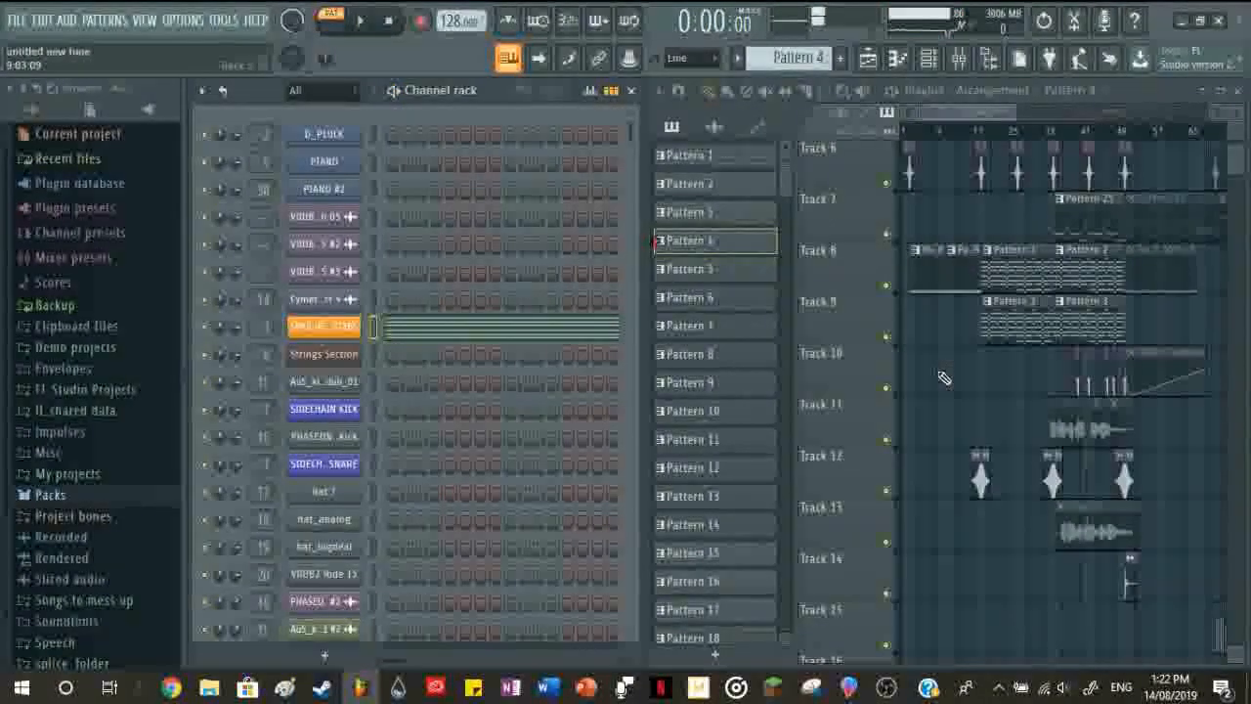
pyautogui.scroll(3, 946, 379)
pyautogui.click(983, 133)
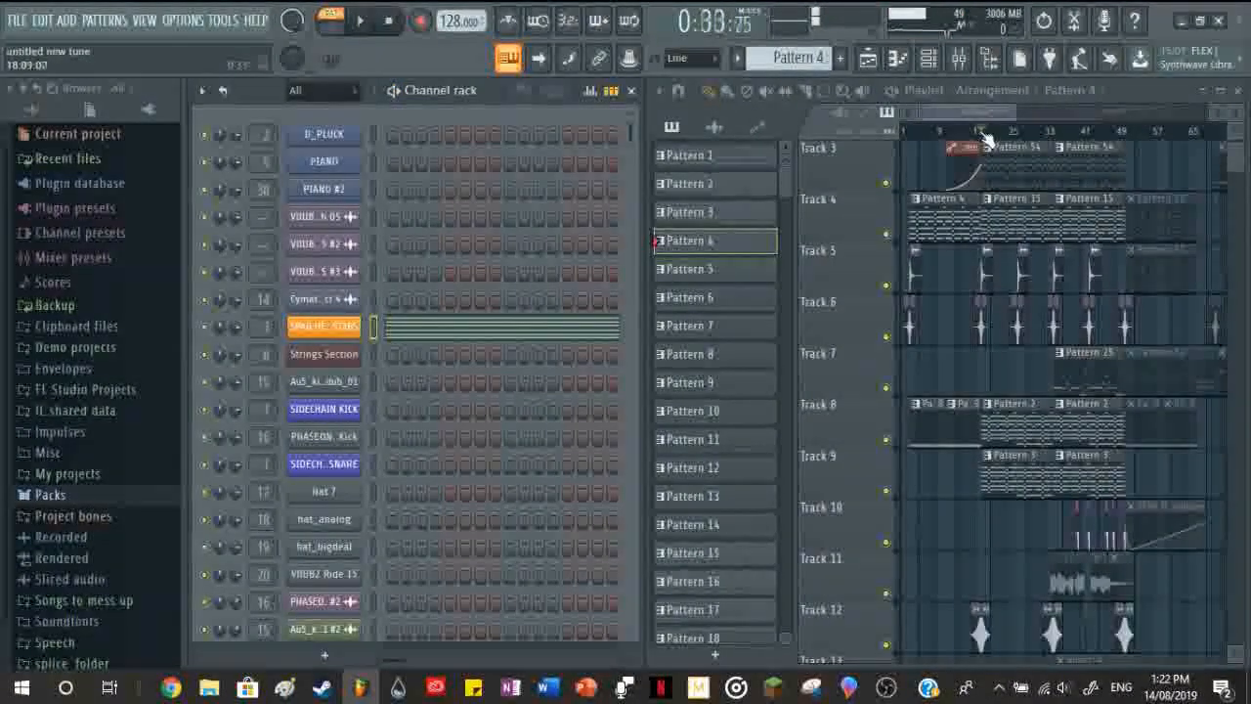
pyautogui.scroll(2, 920, 512)
pyautogui.scroll(-7, 920, 514)
pyautogui.scroll(7, 920, 514)
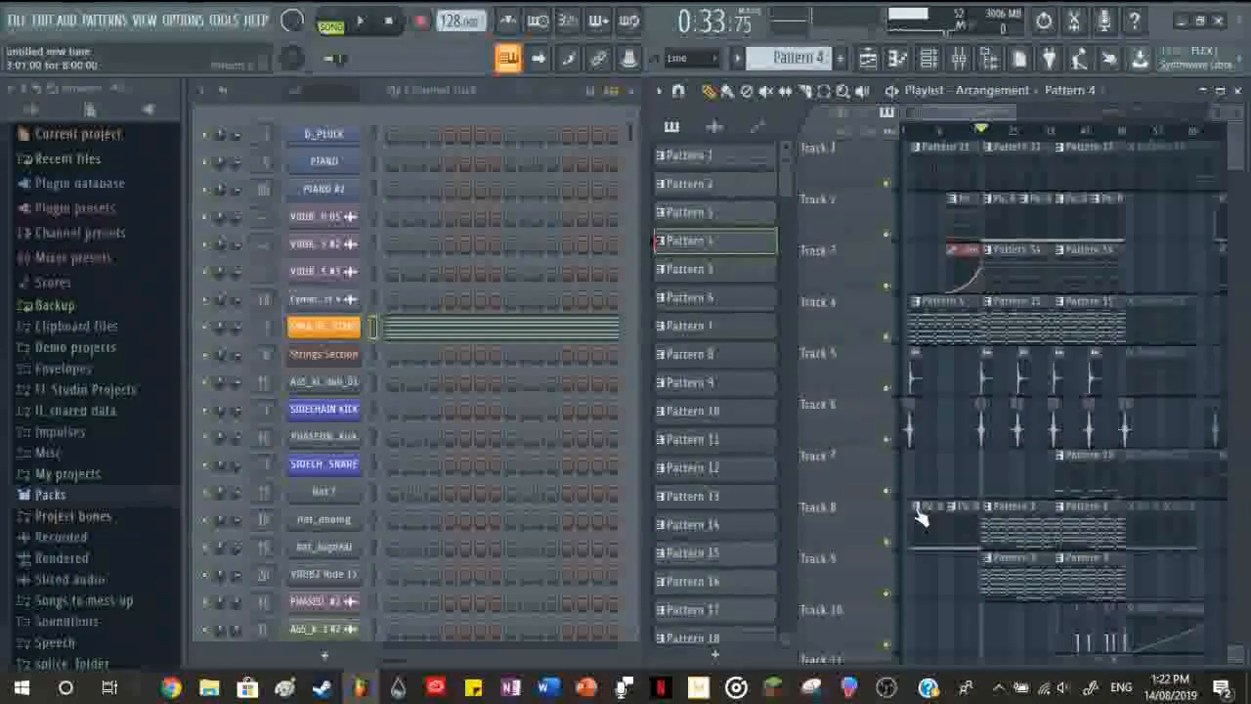
# Step: Select Pattern 54 on Track 2 and play it on its own in pattern mode
pyautogui.scroll(3, 951, 289)
pyautogui.click(955, 207)
pyautogui.press('space')
pyautogui.press('space')
pyautogui.click(333, 24)
pyautogui.press('space')
# Step: Find the LEAD channel, inspect its Serum patch during playback, close it and stop playback
pyautogui.scroll(-10, 438, 364)
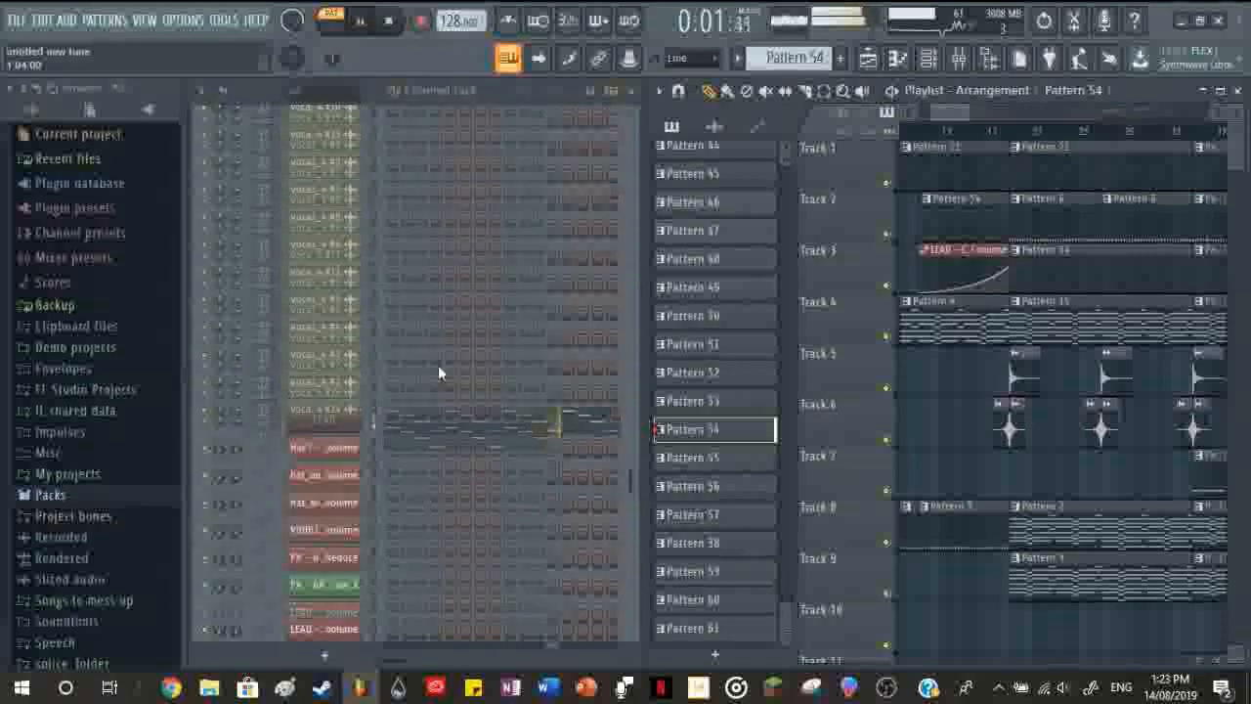
pyautogui.scroll(8, 437, 361)
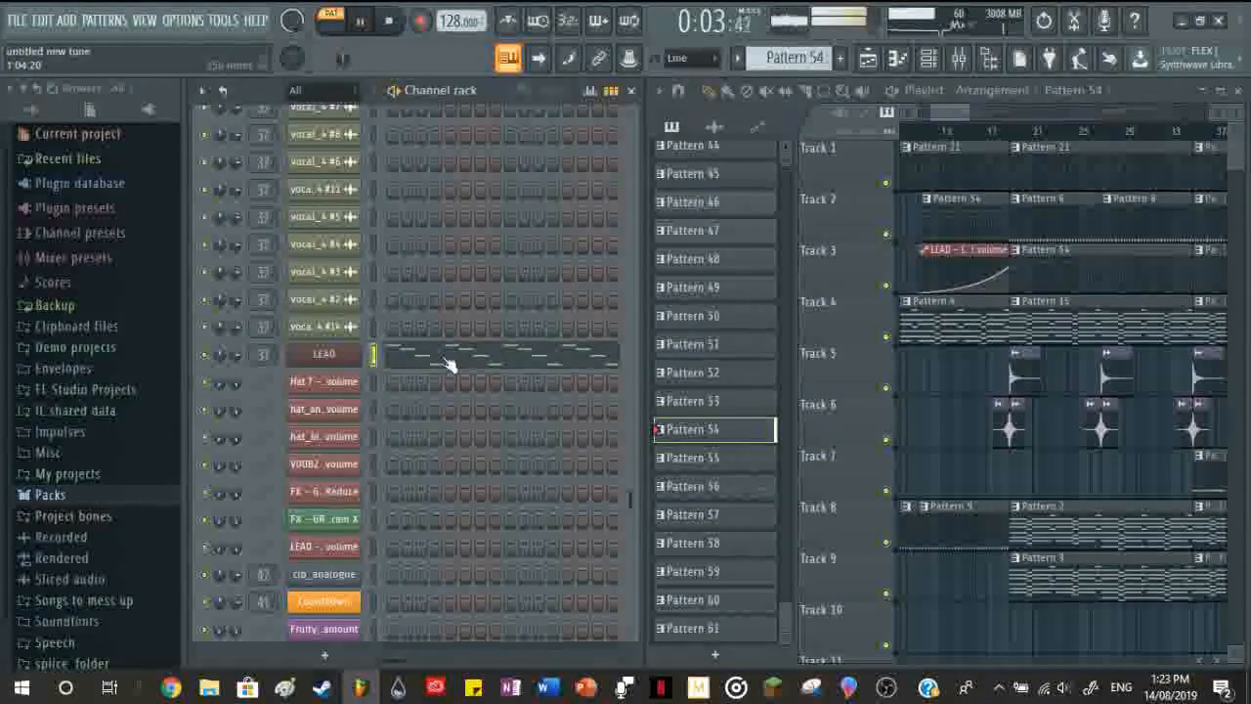
pyautogui.click(338, 360)
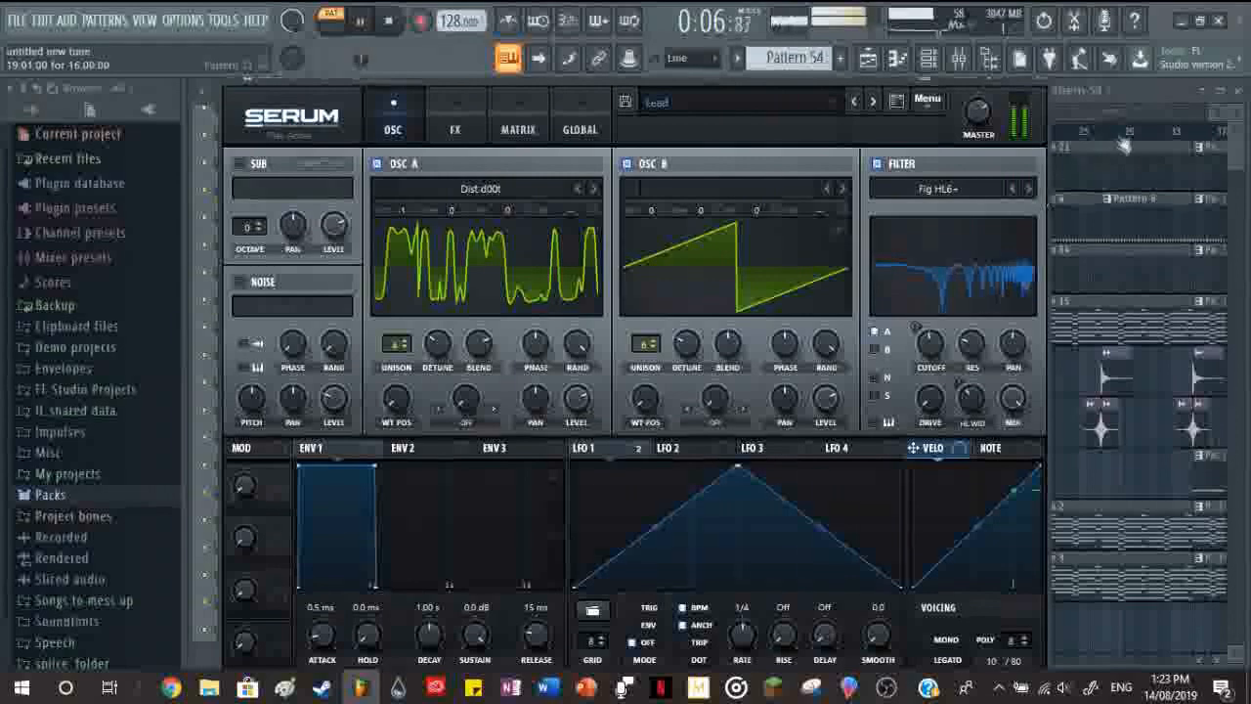
pyautogui.click(1038, 79)
pyautogui.press('space')
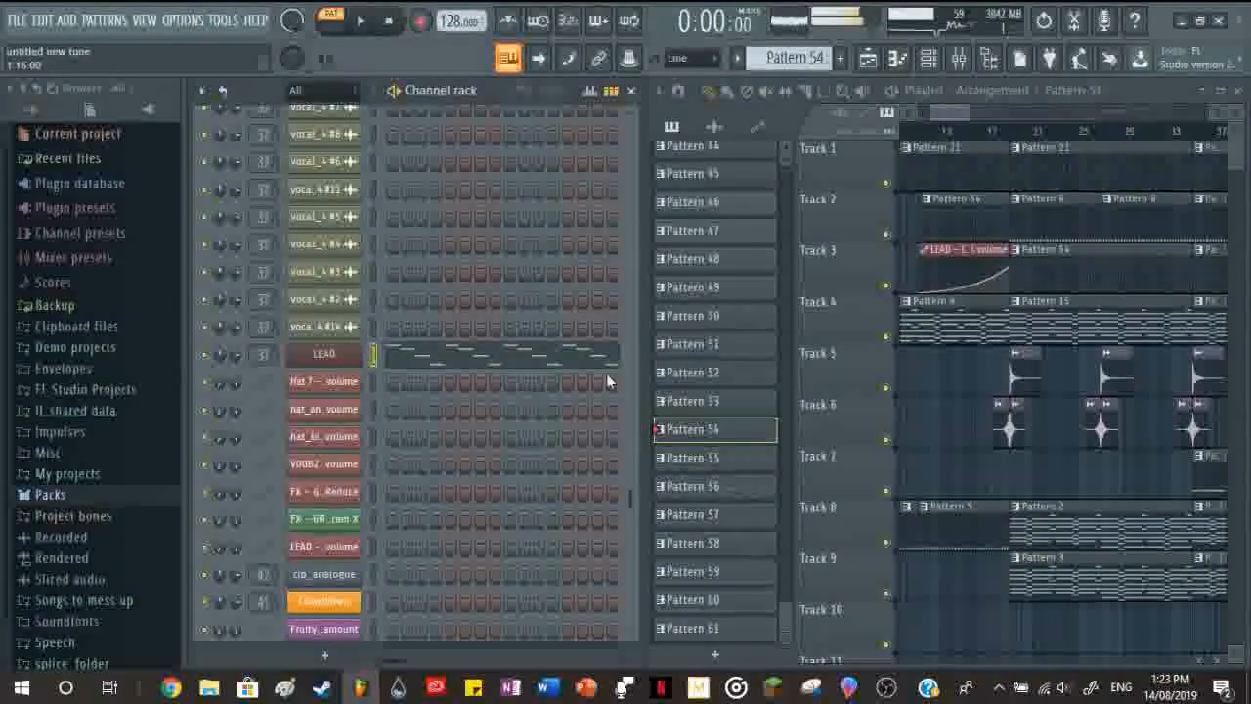
# Step: Examine the LEAD arpeggio of Pattern 54 in the piano roll, sound its individual notes and play the pattern
pyautogui.click(530, 358)
pyautogui.scroll(-3, 220, 202)
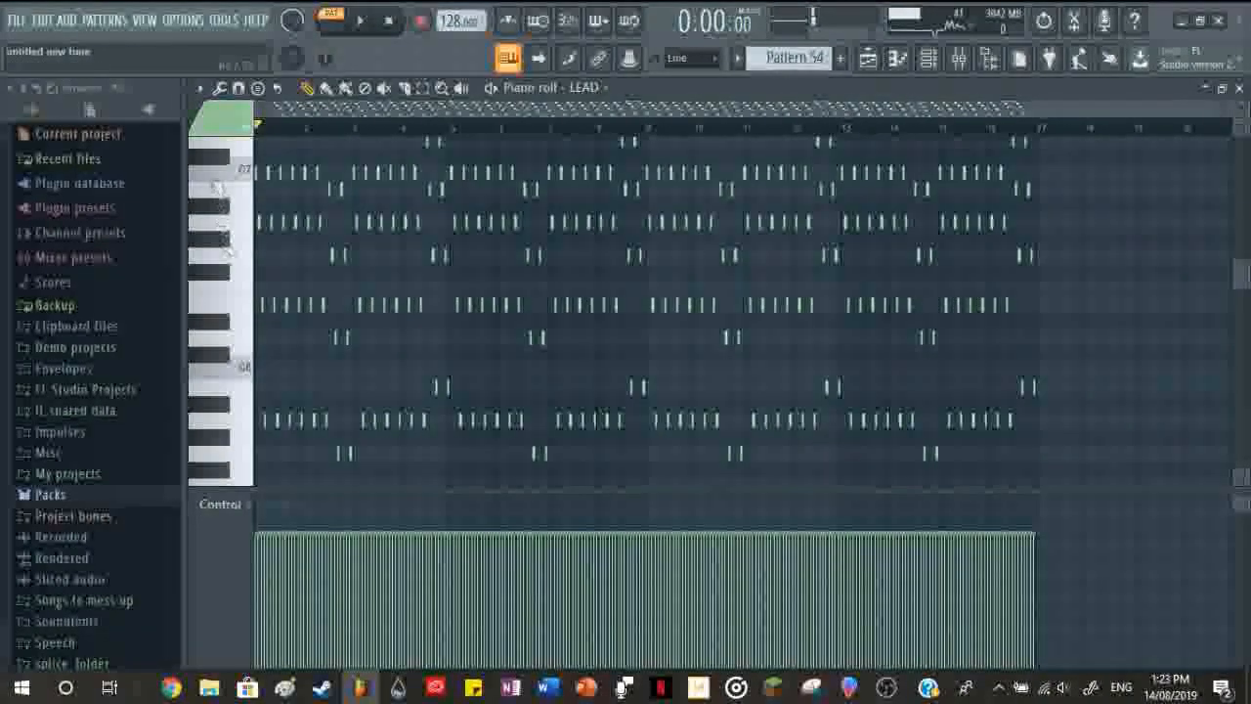
pyautogui.scroll(3, 237, 184)
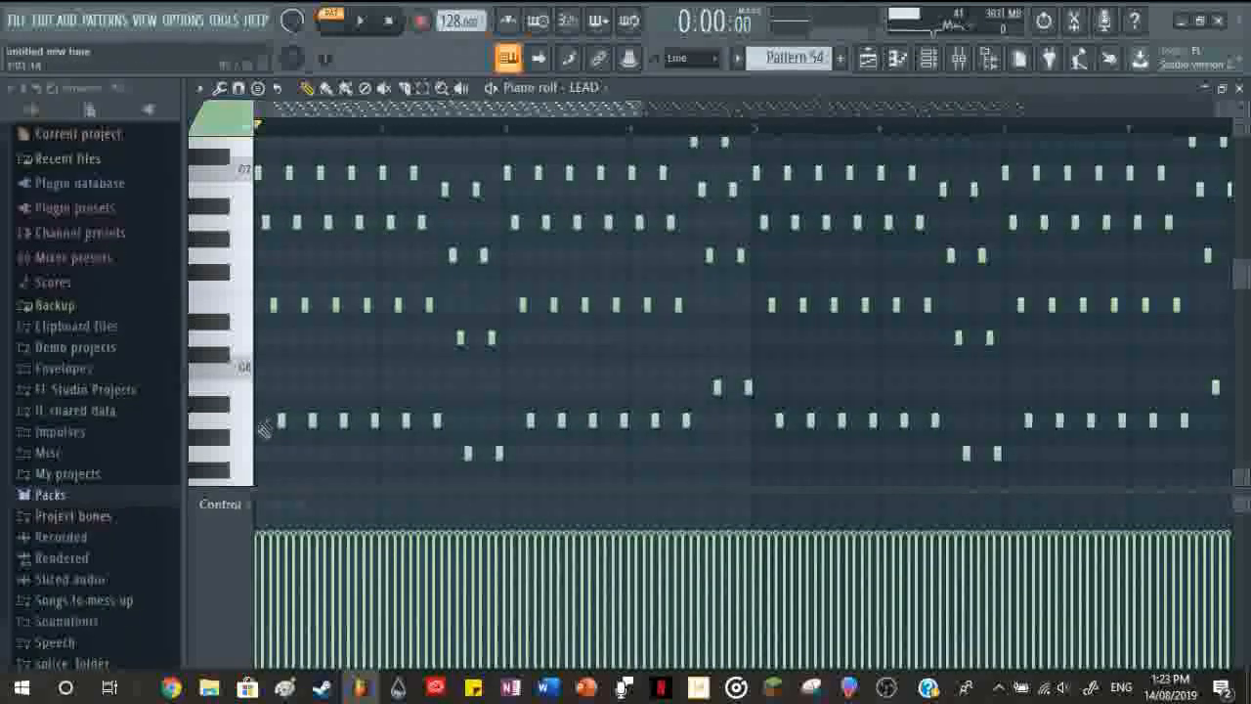
pyautogui.click(238, 428)
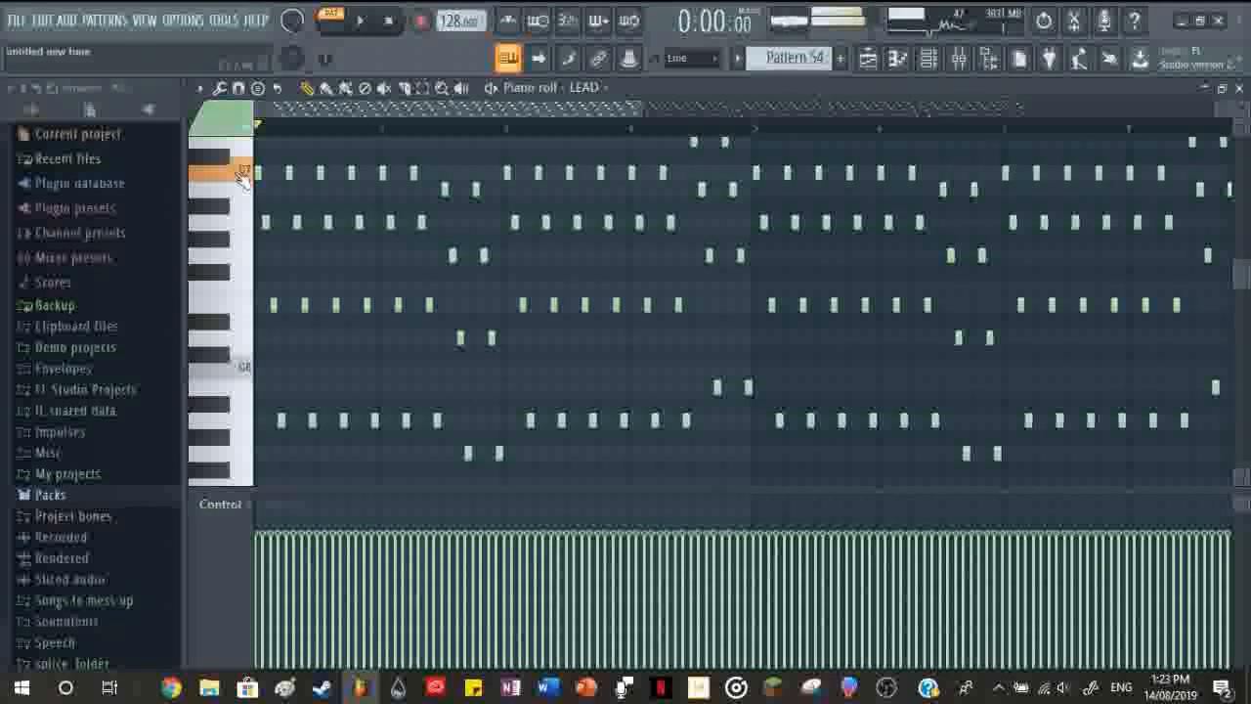
pyautogui.click(241, 227)
pyautogui.click(236, 313)
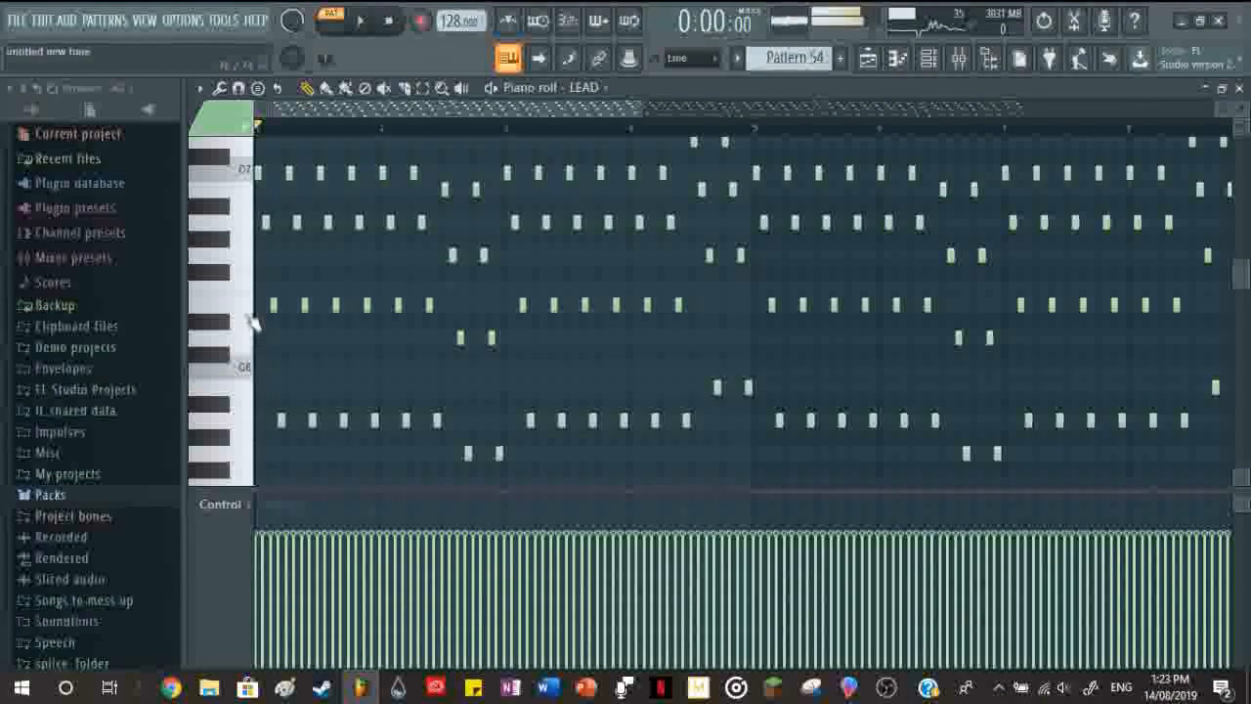
pyautogui.press('space')
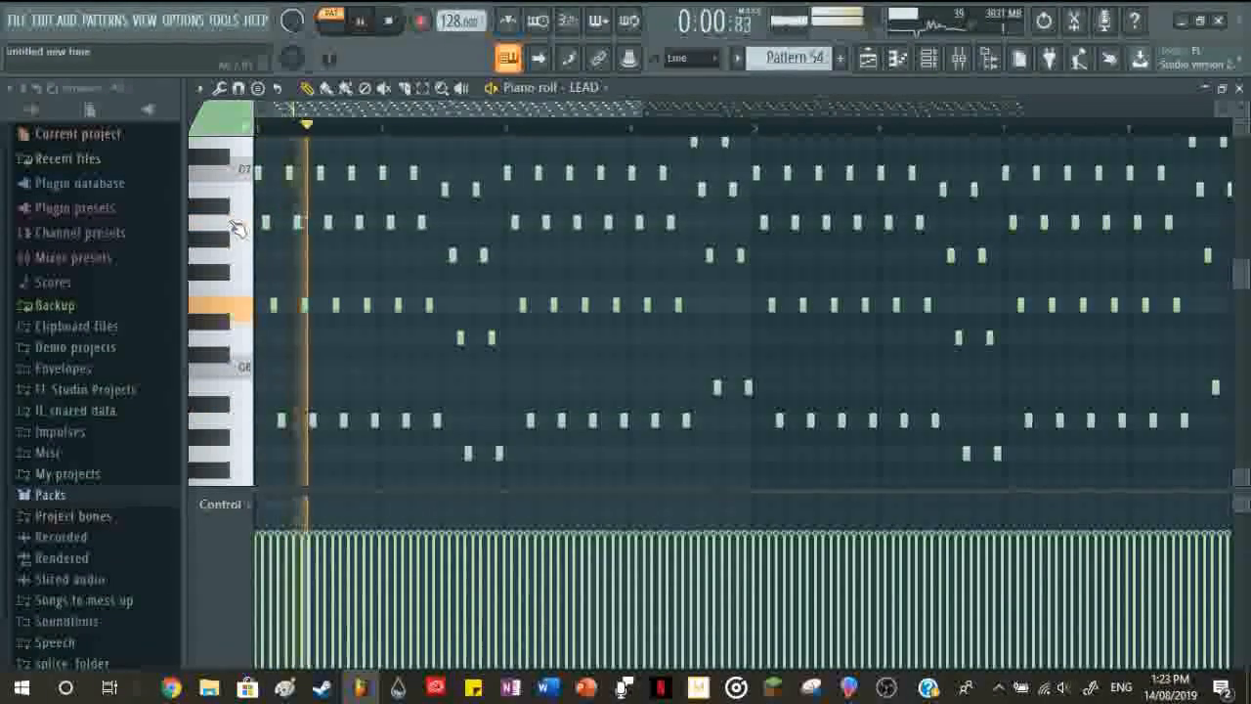
# Step: Inspect the Fruity Multiband Compressor and OTT effects on the lead's Serum mixer insert while Pattern 54 plays
pyautogui.click(1239, 88)
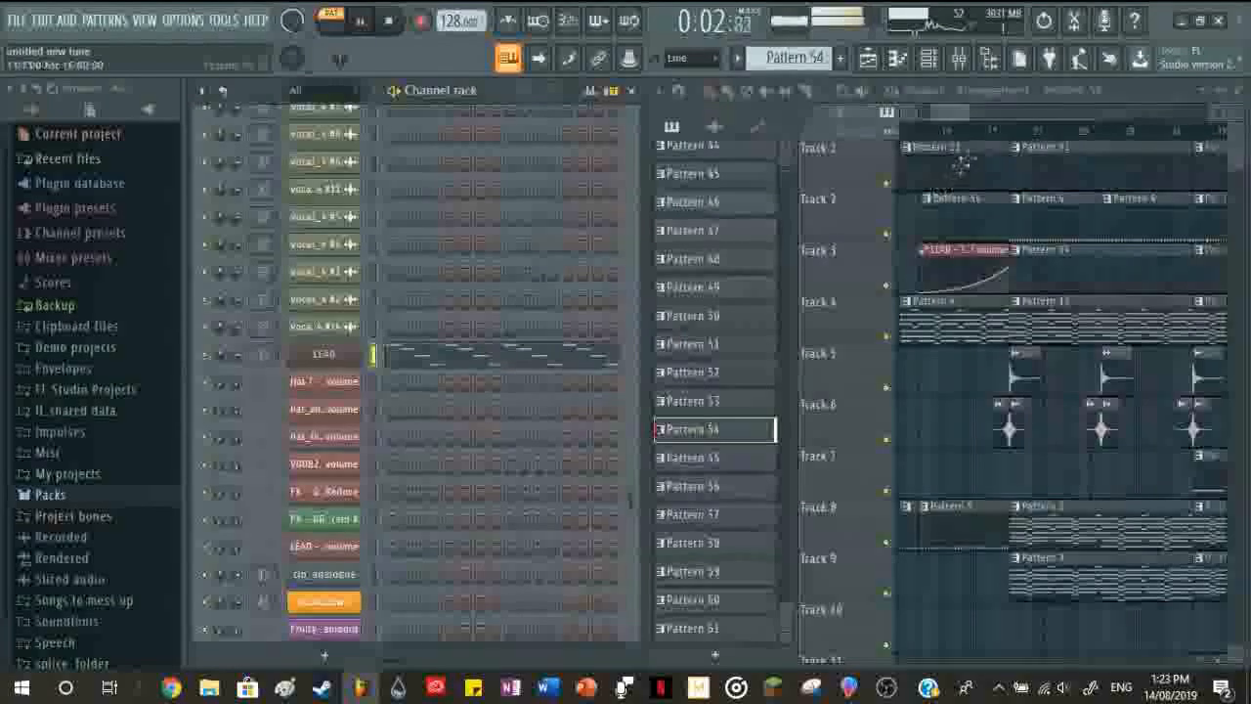
pyautogui.click(959, 57)
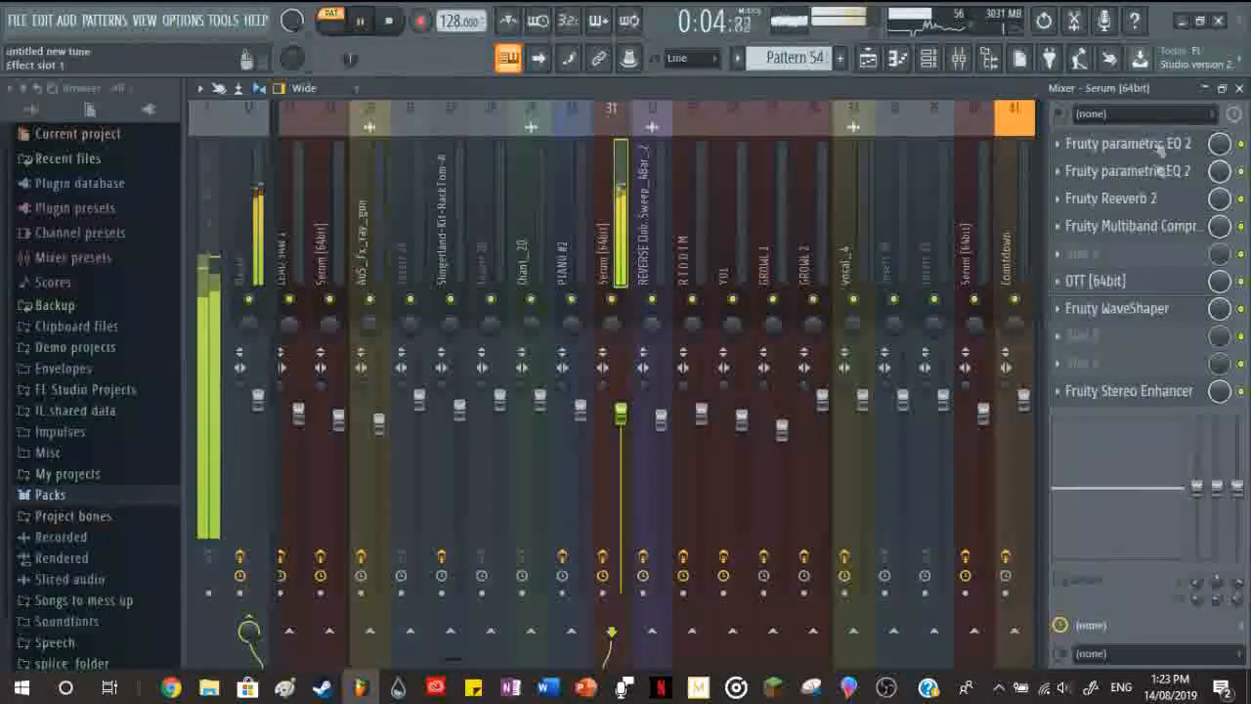
pyautogui.click(1144, 225)
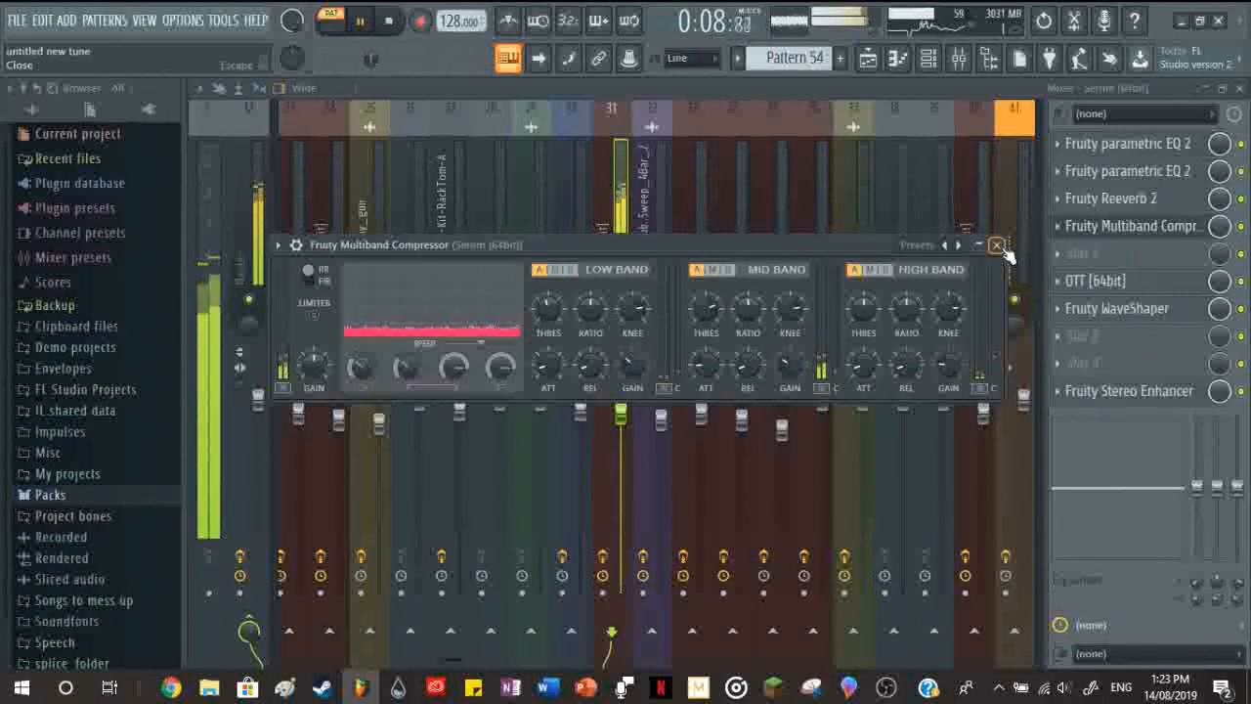
pyautogui.click(996, 246)
pyautogui.click(1094, 281)
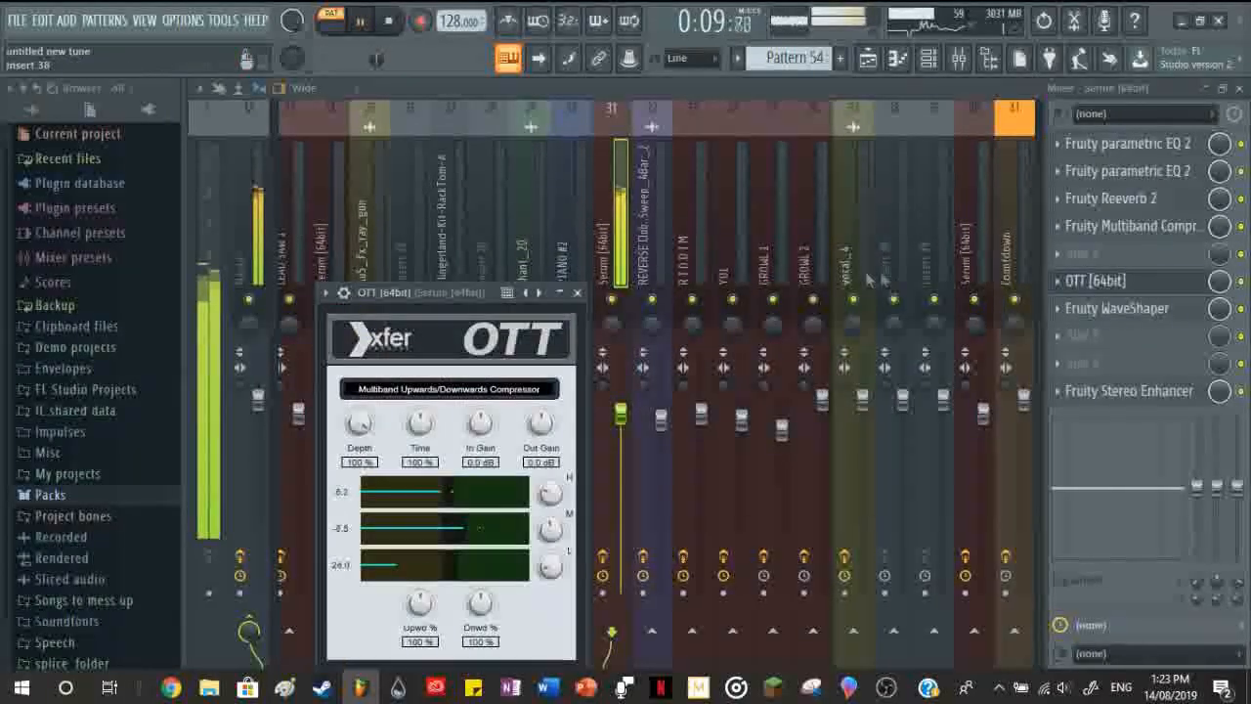
pyautogui.click(577, 294)
pyautogui.scroll(-5, 778, 252)
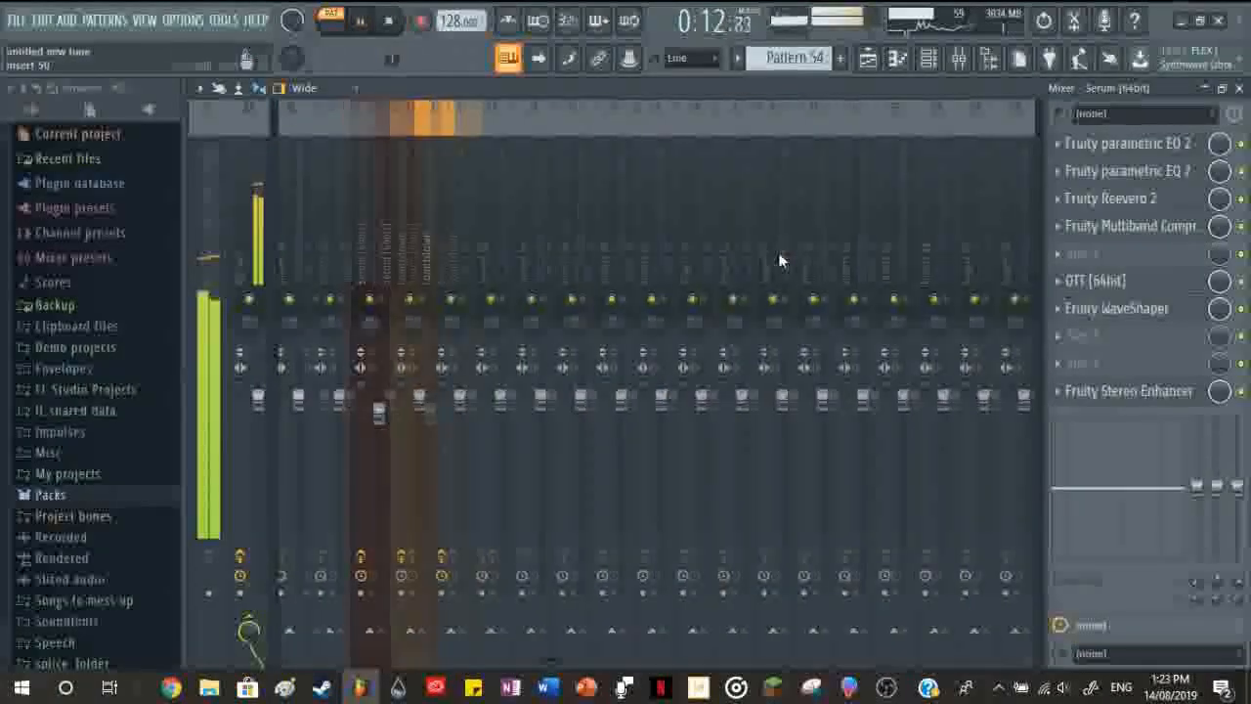
# Step: Leave the mixer, select Pattern 6 on Track 2, play it and find its drum channels in the channel rack
pyautogui.scroll(10, 778, 252)
pyautogui.click(1240, 89)
pyautogui.scroll(-6, 1020, 269)
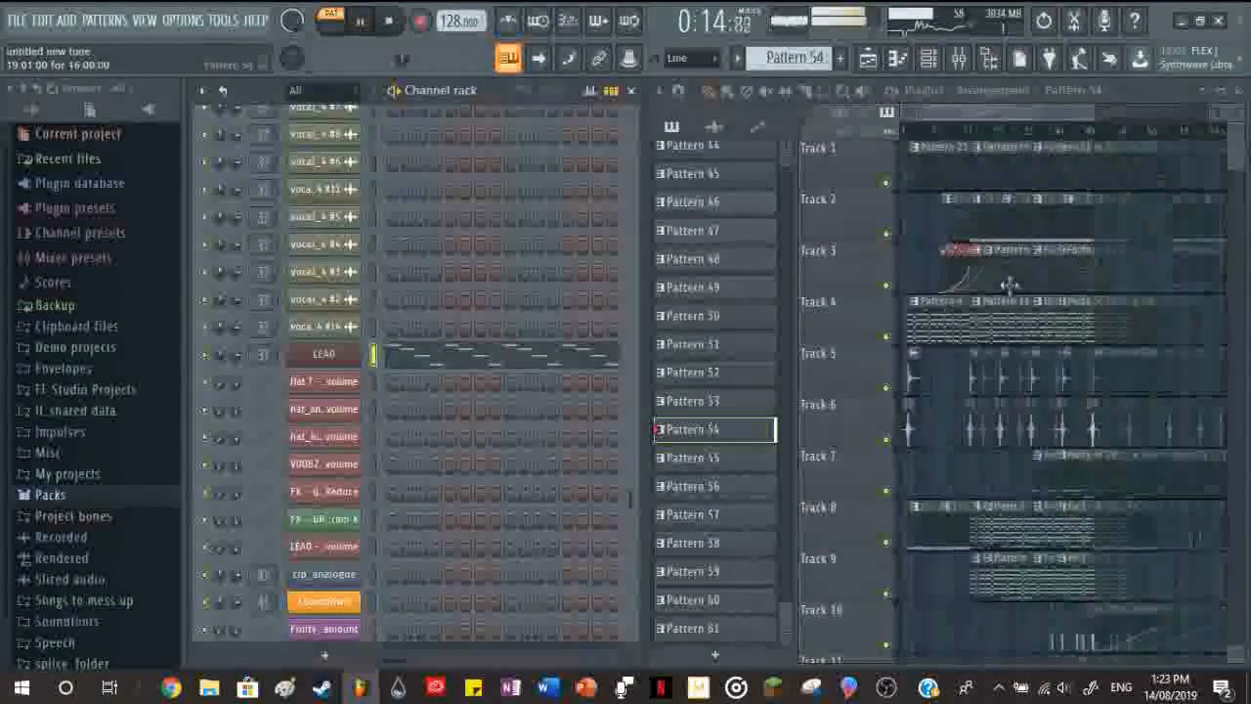
pyautogui.scroll(3, 885, 362)
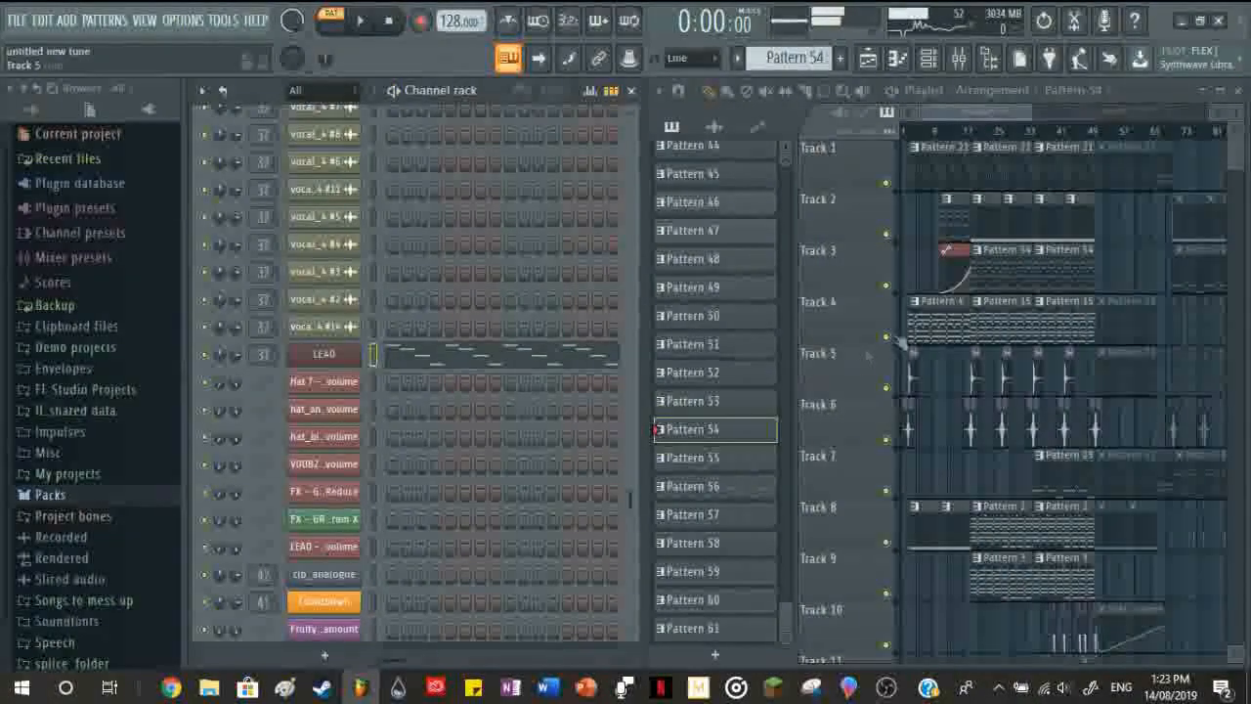
pyautogui.scroll(2, 946, 376)
pyautogui.click(1046, 210)
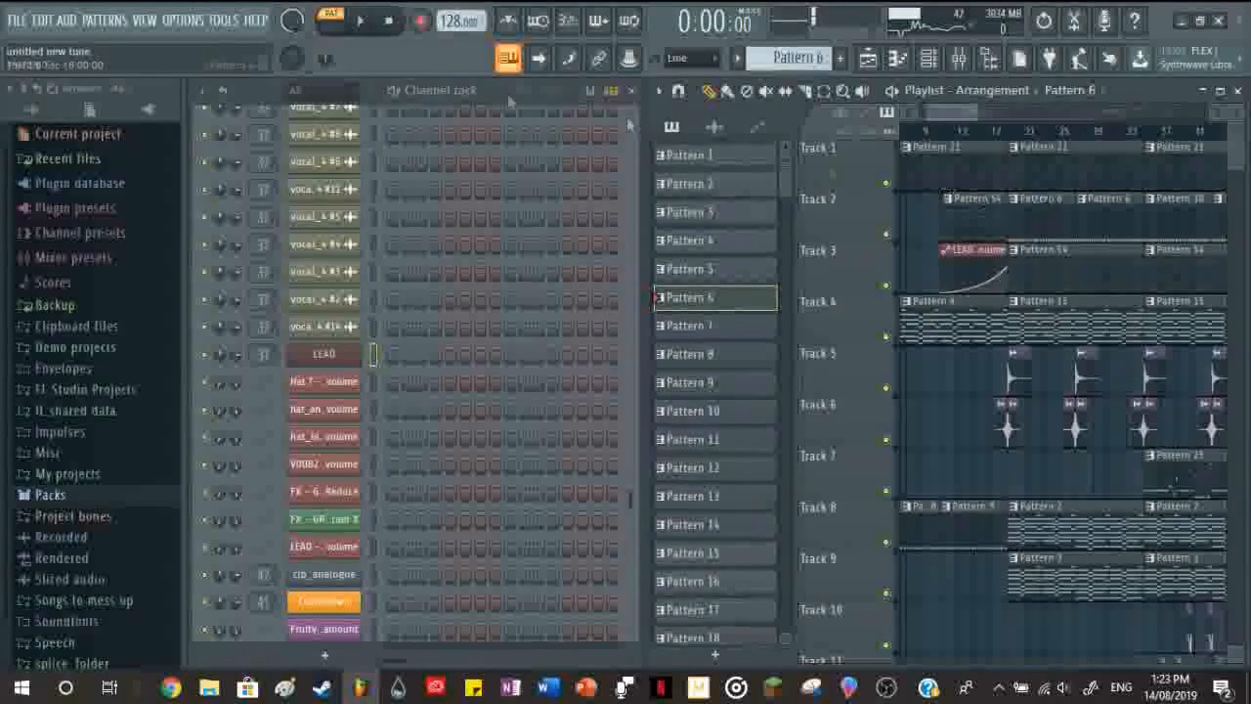
pyautogui.click(361, 20)
pyautogui.scroll(10, 478, 296)
pyautogui.scroll(10, 504, 385)
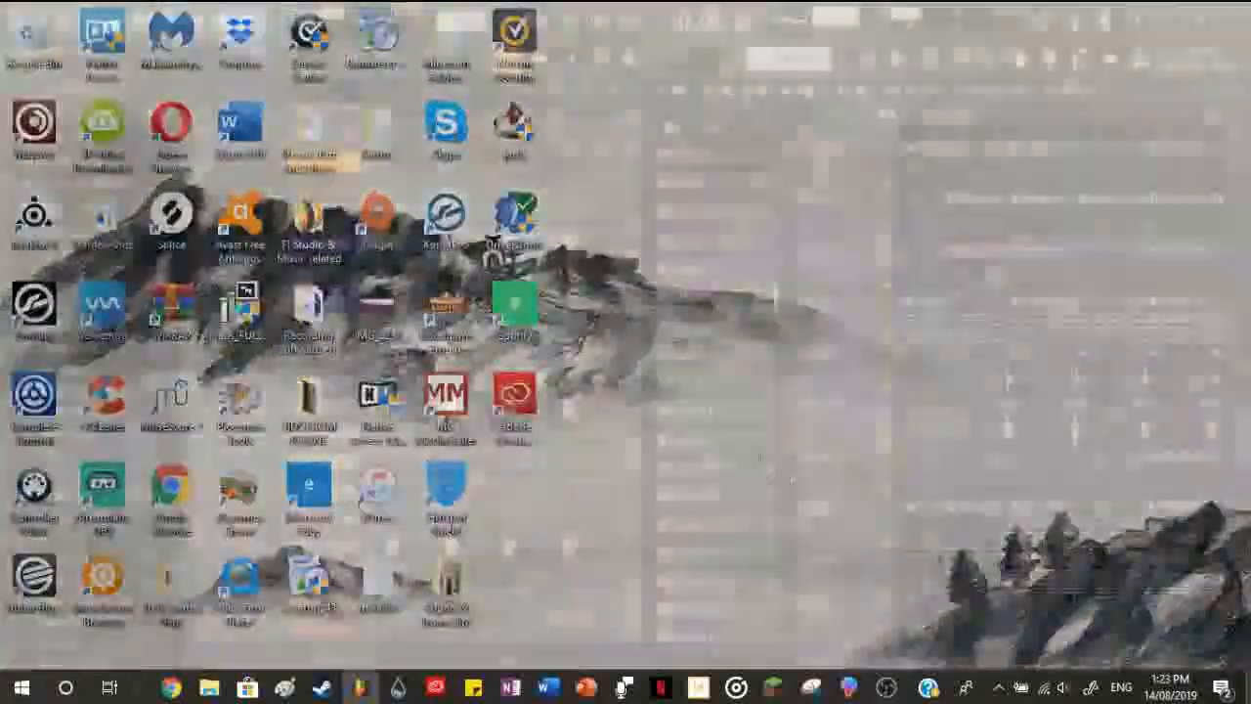
pyautogui.scroll(-5, 487, 364)
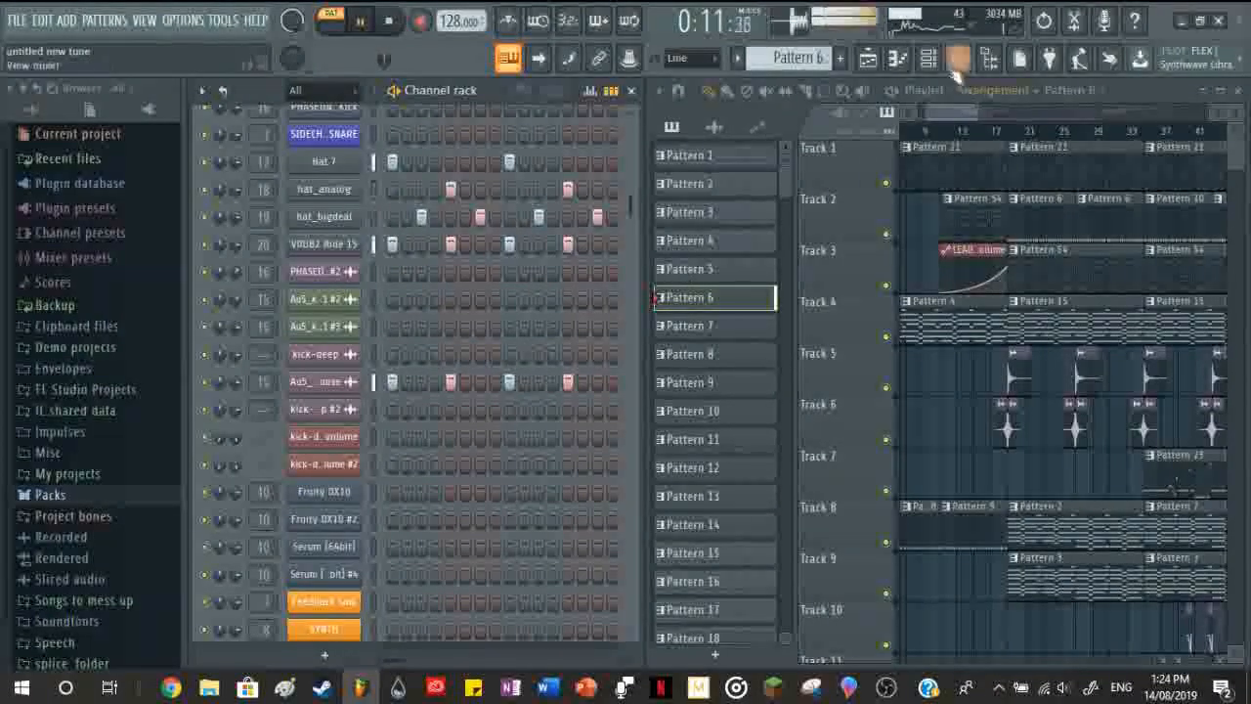
# Step: Examine Pattern 6's Hat 7 notes in the piano roll during playback, then stop playback and close the piano roll
pyautogui.click(907, 65)
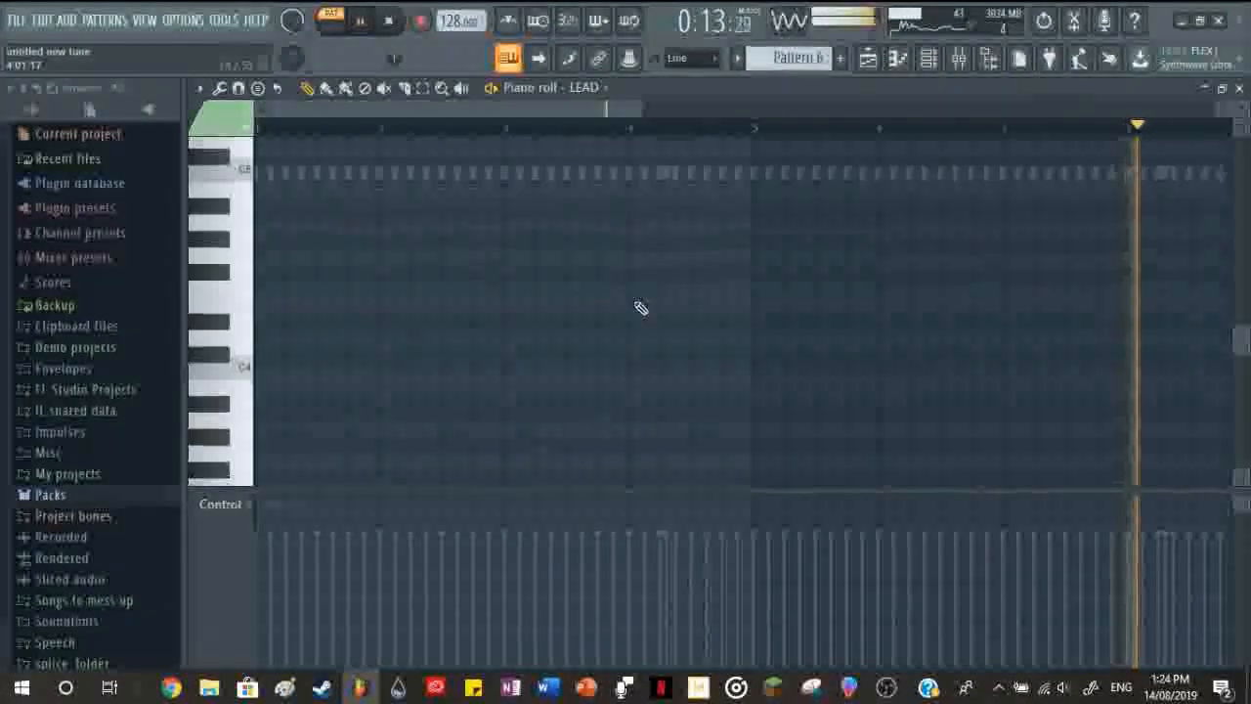
pyautogui.scroll(3, 640, 307)
pyautogui.scroll(-3, 640, 307)
pyautogui.scroll(-3, 643, 310)
pyautogui.scroll(3, 642, 311)
pyautogui.click(605, 90)
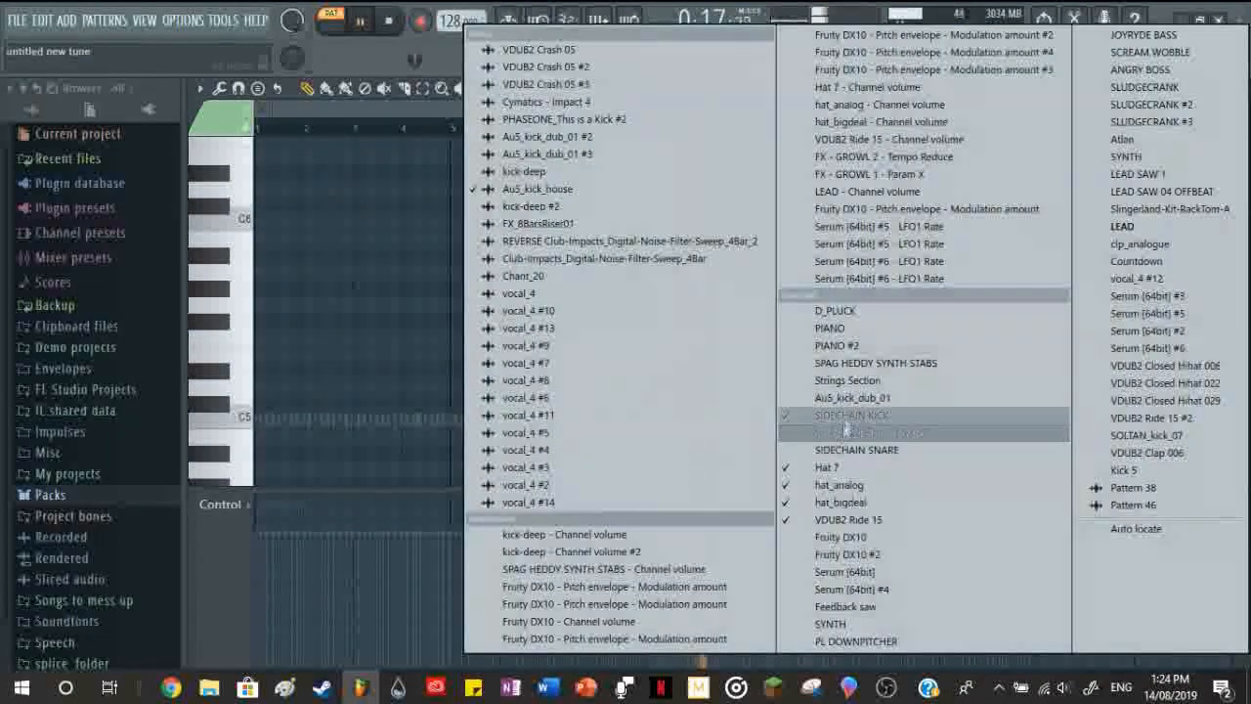
pyautogui.click(843, 467)
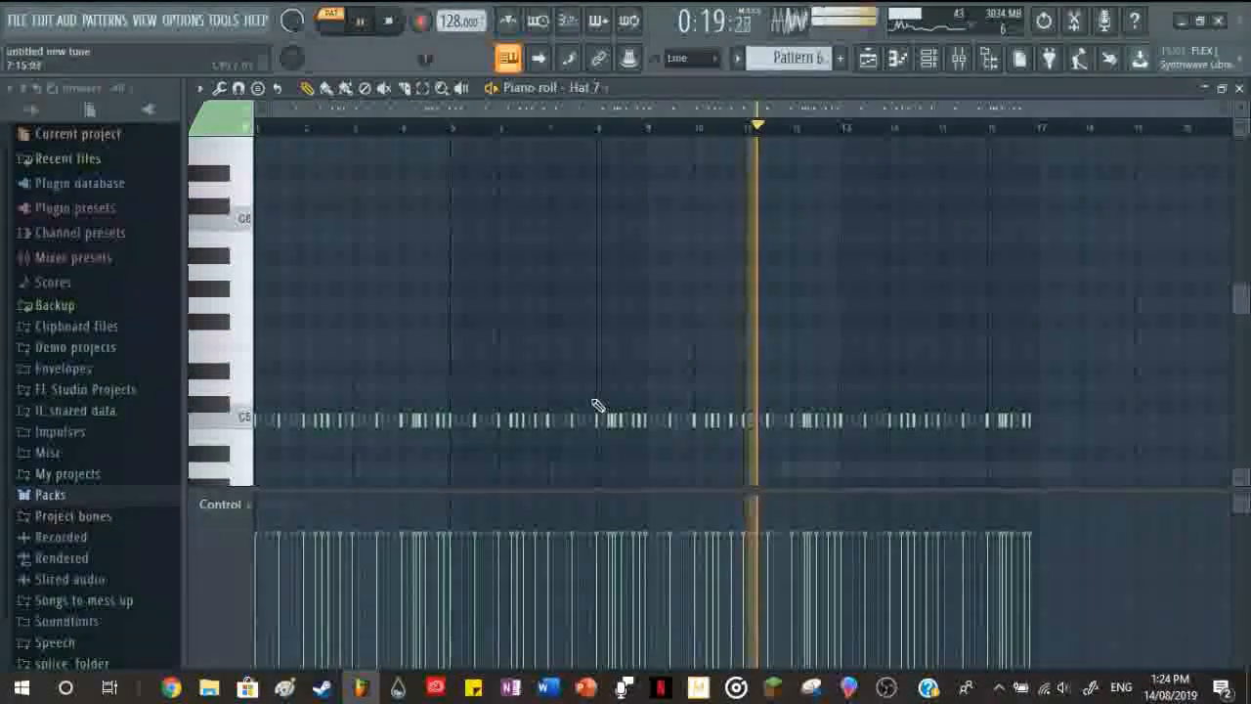
pyautogui.scroll(-2, 824, 453)
pyautogui.keyDown('ctrl'); pyautogui.scroll(3, 851, 441); pyautogui.keyUp('ctrl')
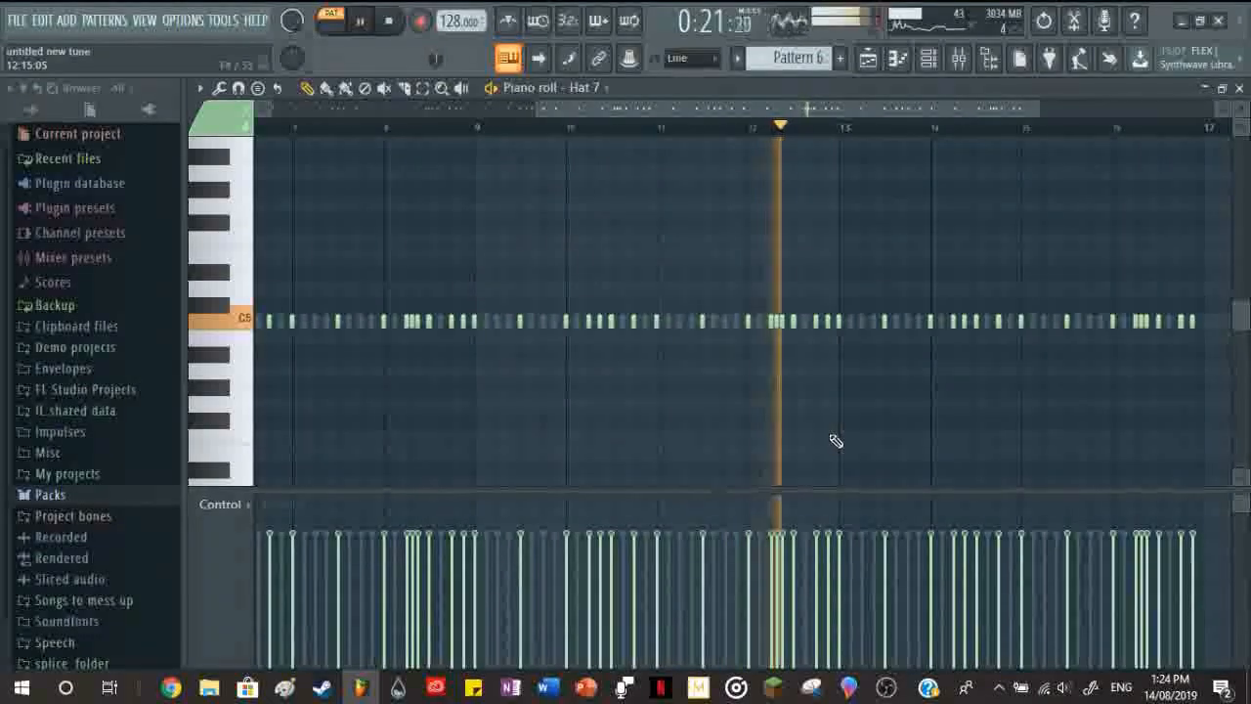
pyautogui.press('space')
pyautogui.press('F7')
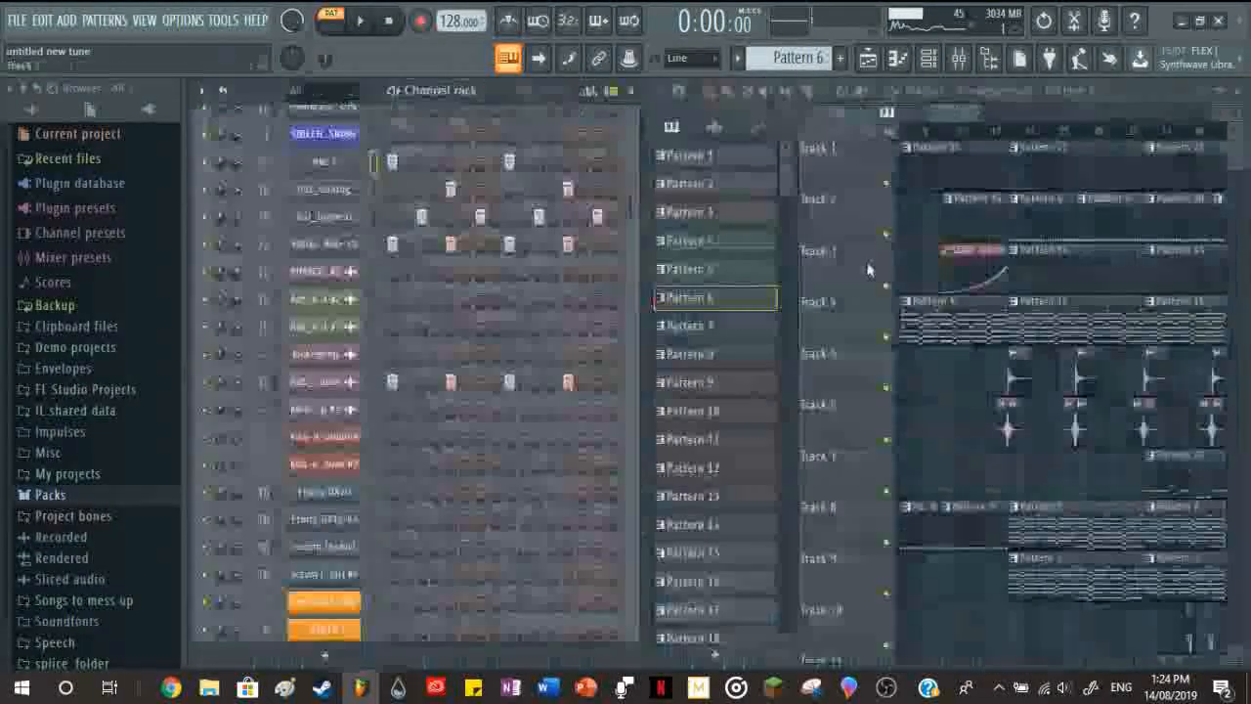
# Step: Select Pattern 25 on Track 7 and view the volume envelope of its Fruity DX10 #2 channel, then close the plugin
pyautogui.scroll(-4, 1031, 446)
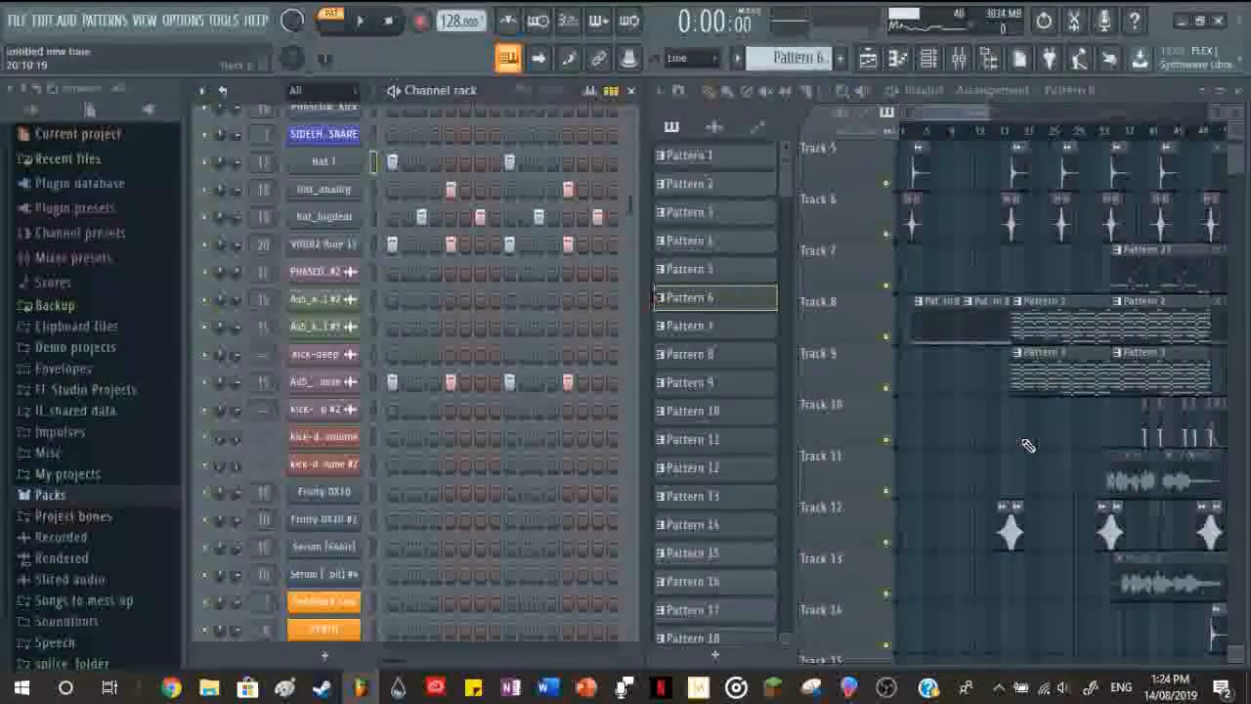
pyautogui.click(1139, 275)
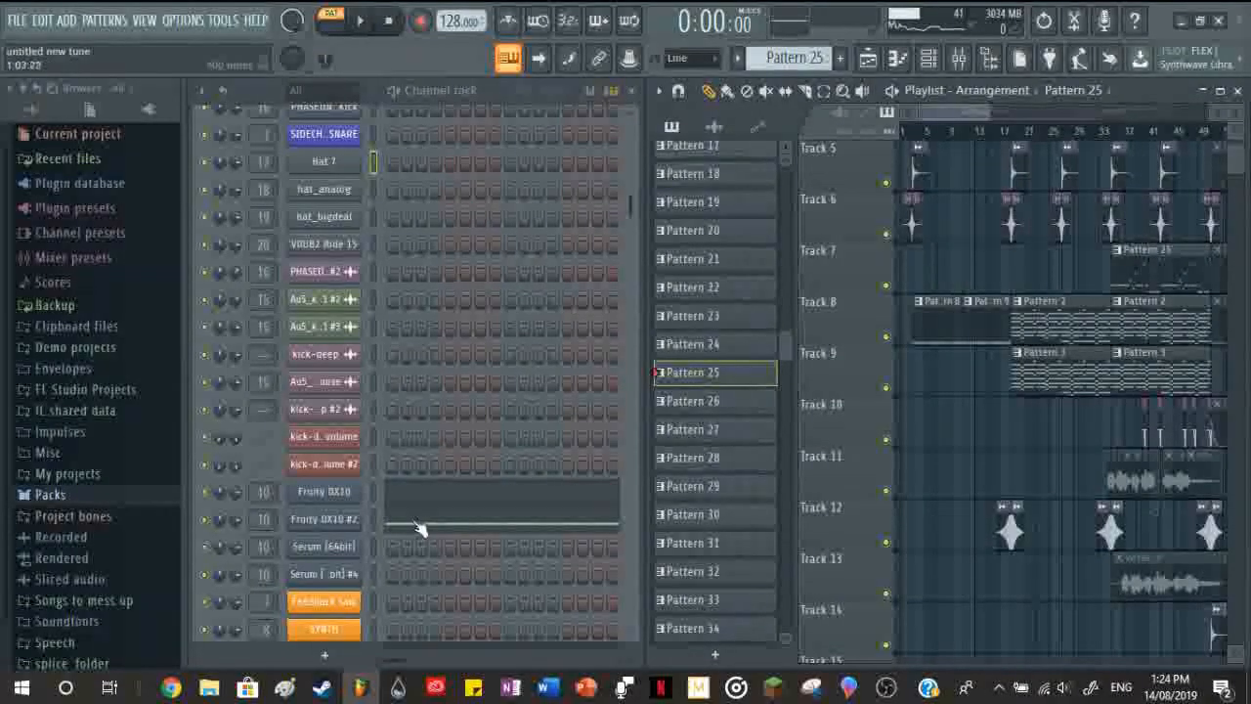
pyautogui.click(337, 535)
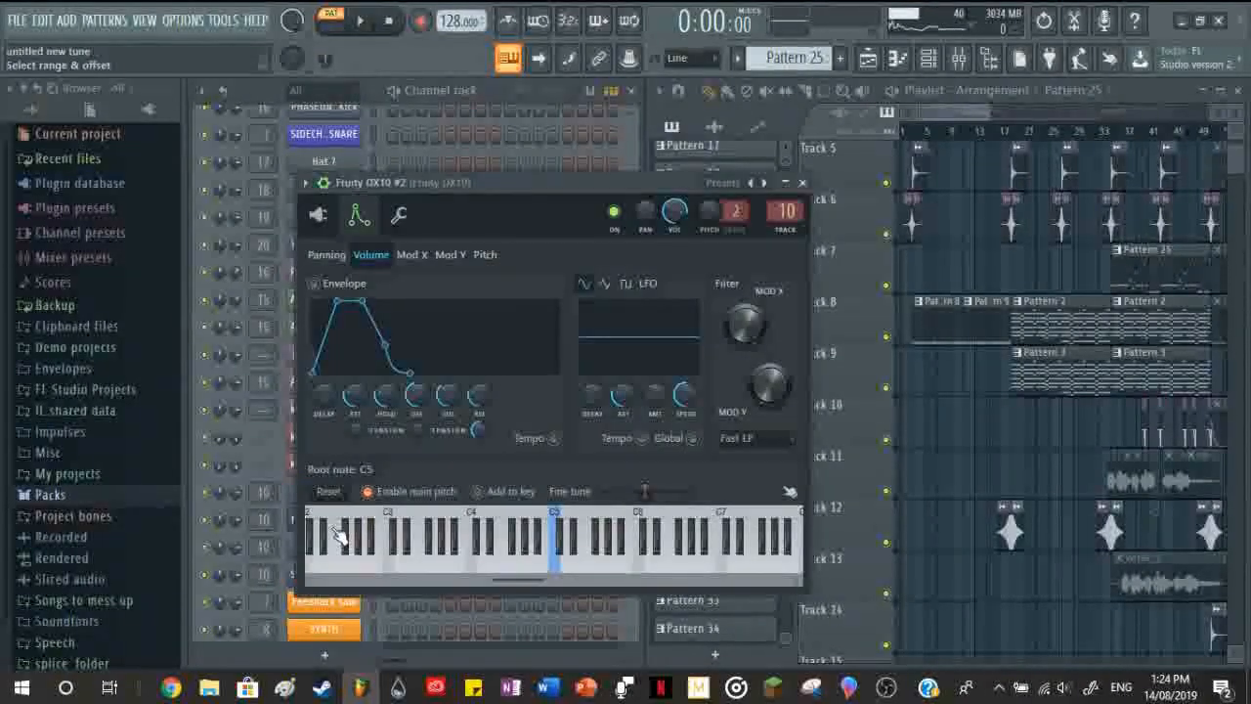
pyautogui.click(804, 184)
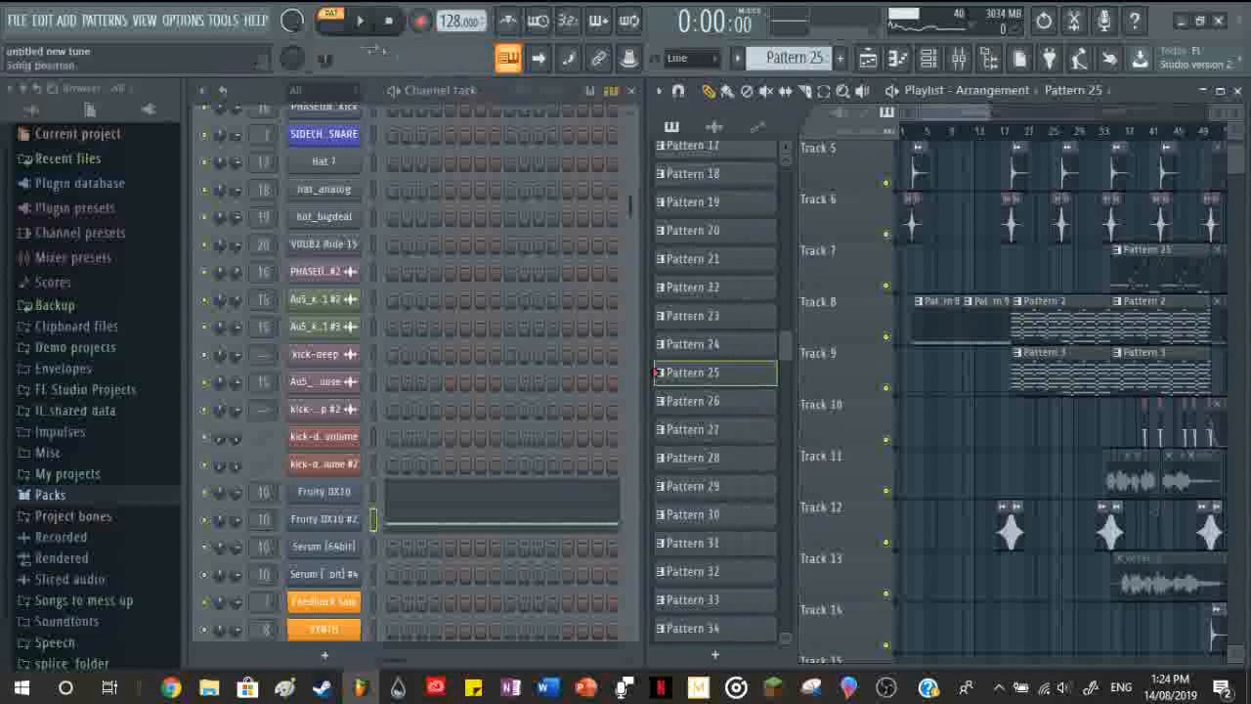
# Step: Play Pattern 25 and inspect the pitch envelope of Fruity DX10 #2, then close the plugin window
pyautogui.press('space')
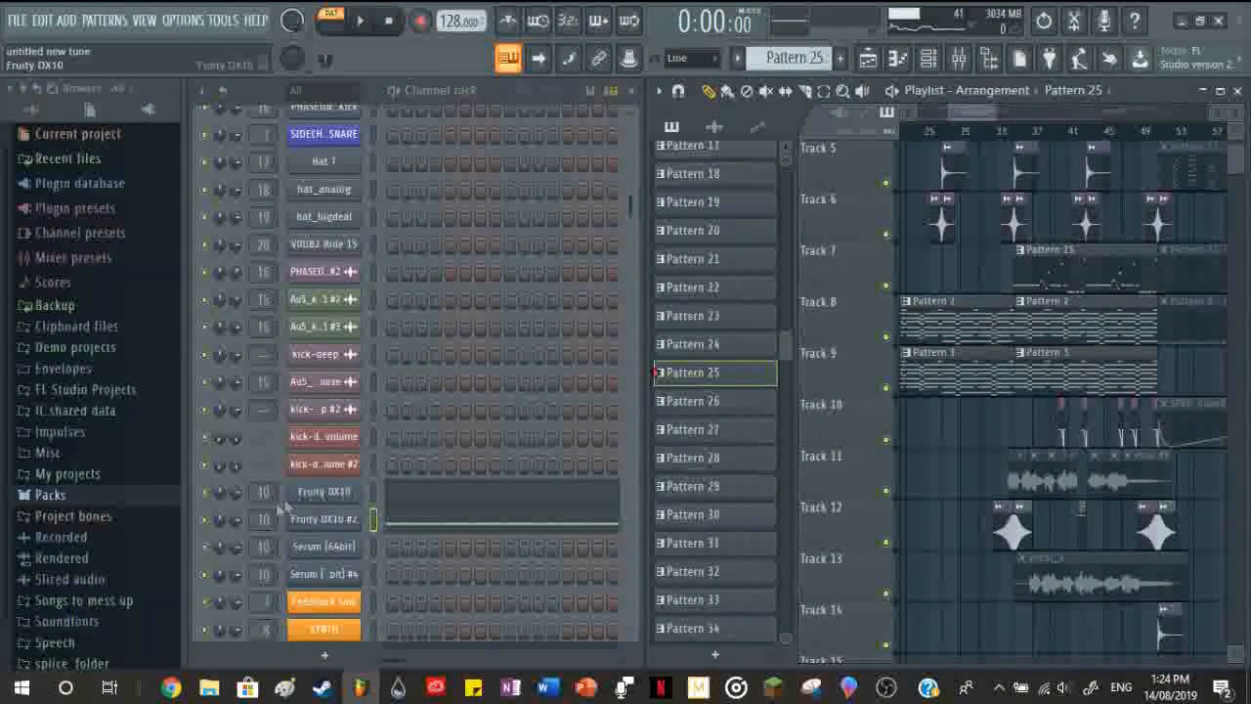
pyautogui.click(347, 521)
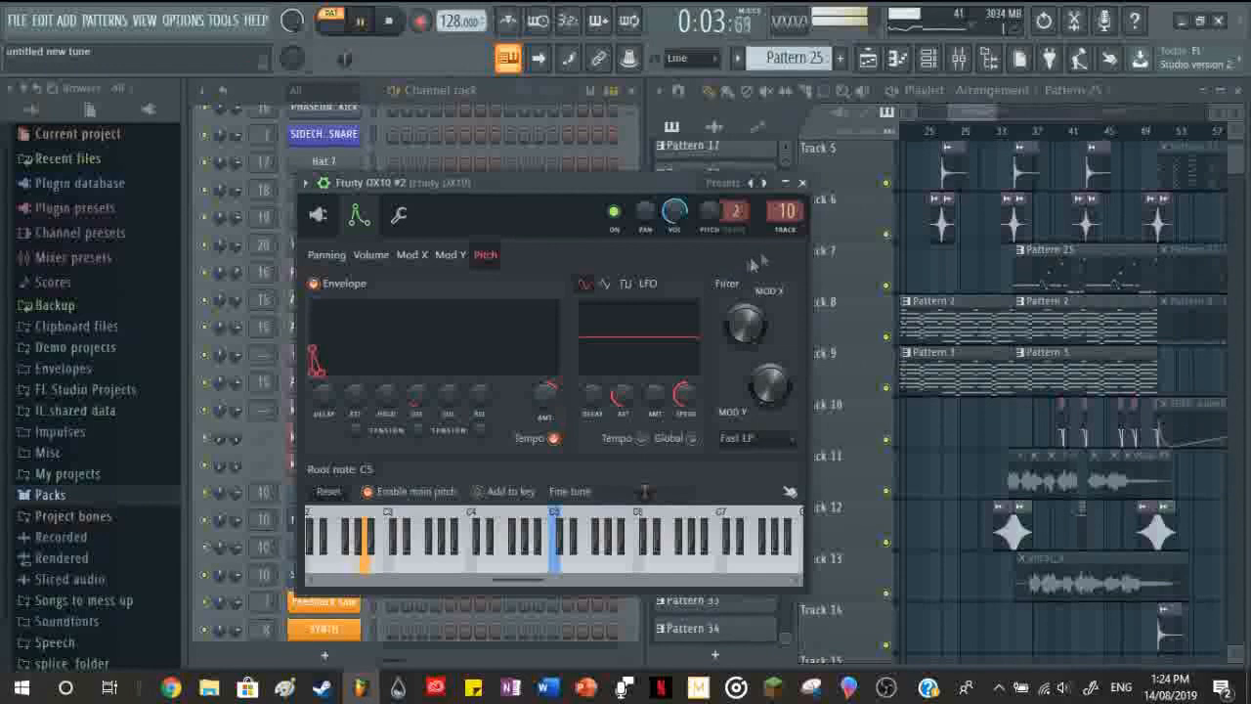
pyautogui.click(803, 182)
# Step: Switch to song mode and look over the full channel list and the whole playlist arrangement
pyautogui.scroll(4, 1039, 196)
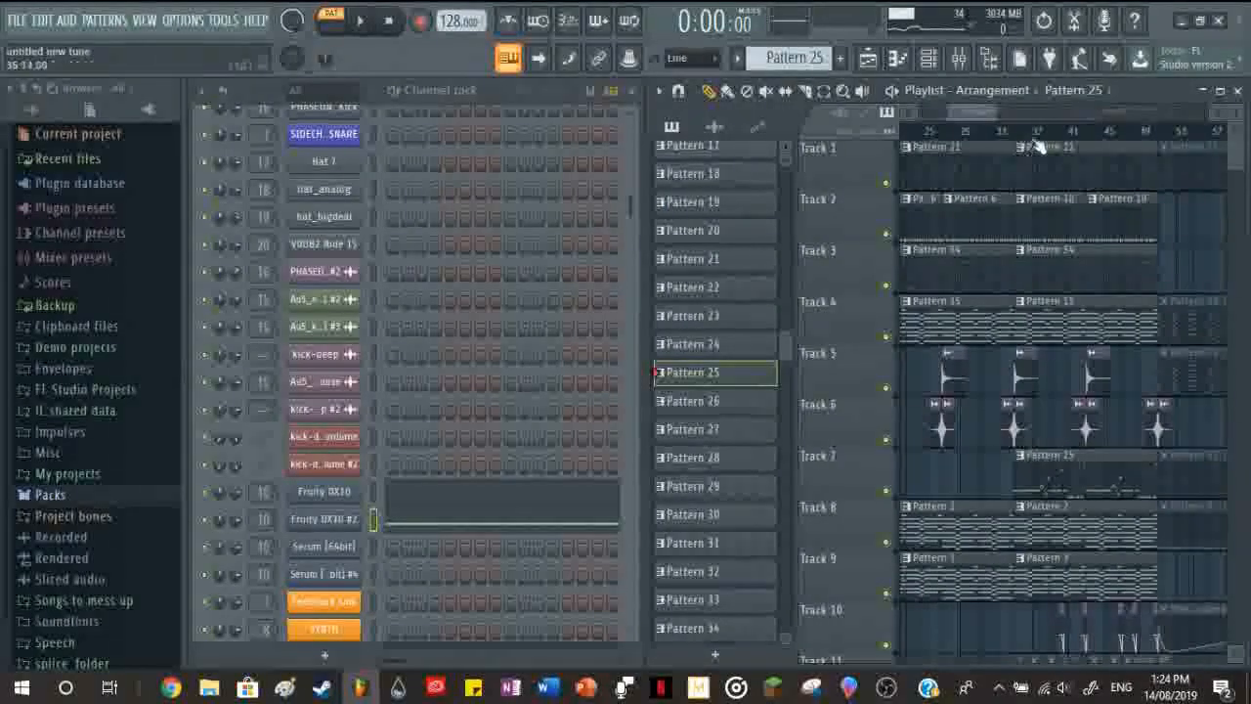
pyautogui.hscroll(2, 1033, 506)
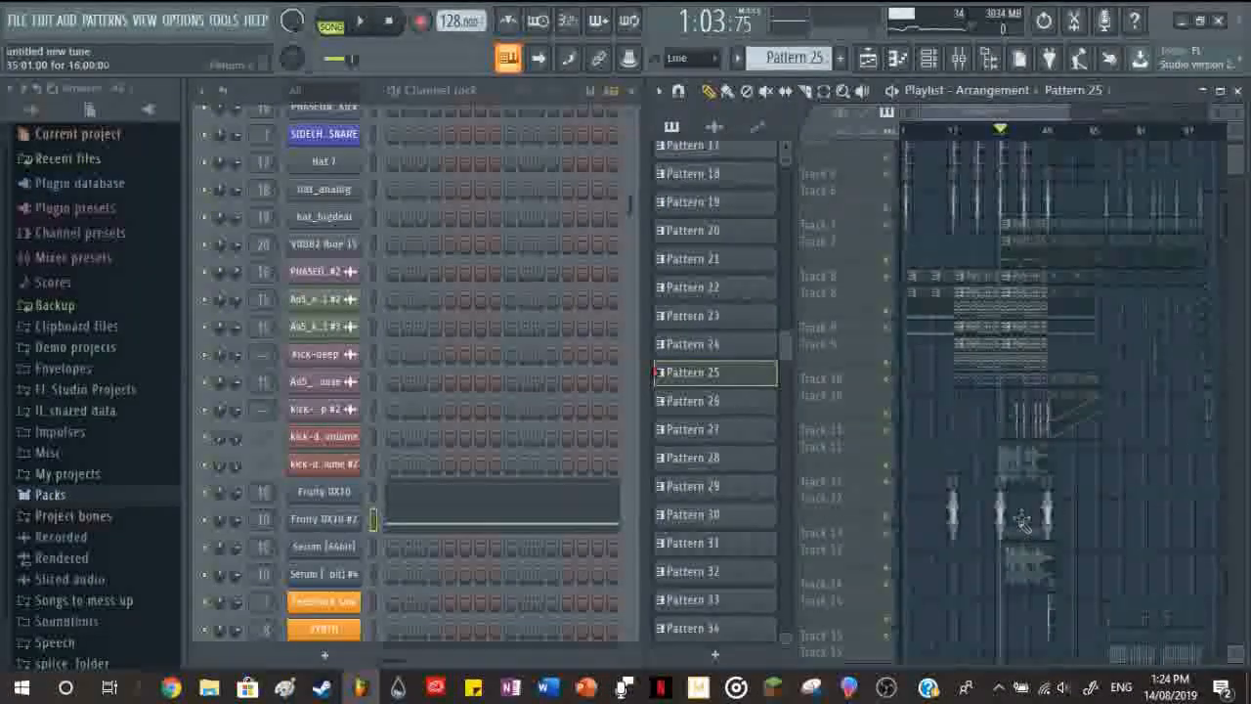
pyautogui.scroll(-3, 497, 463)
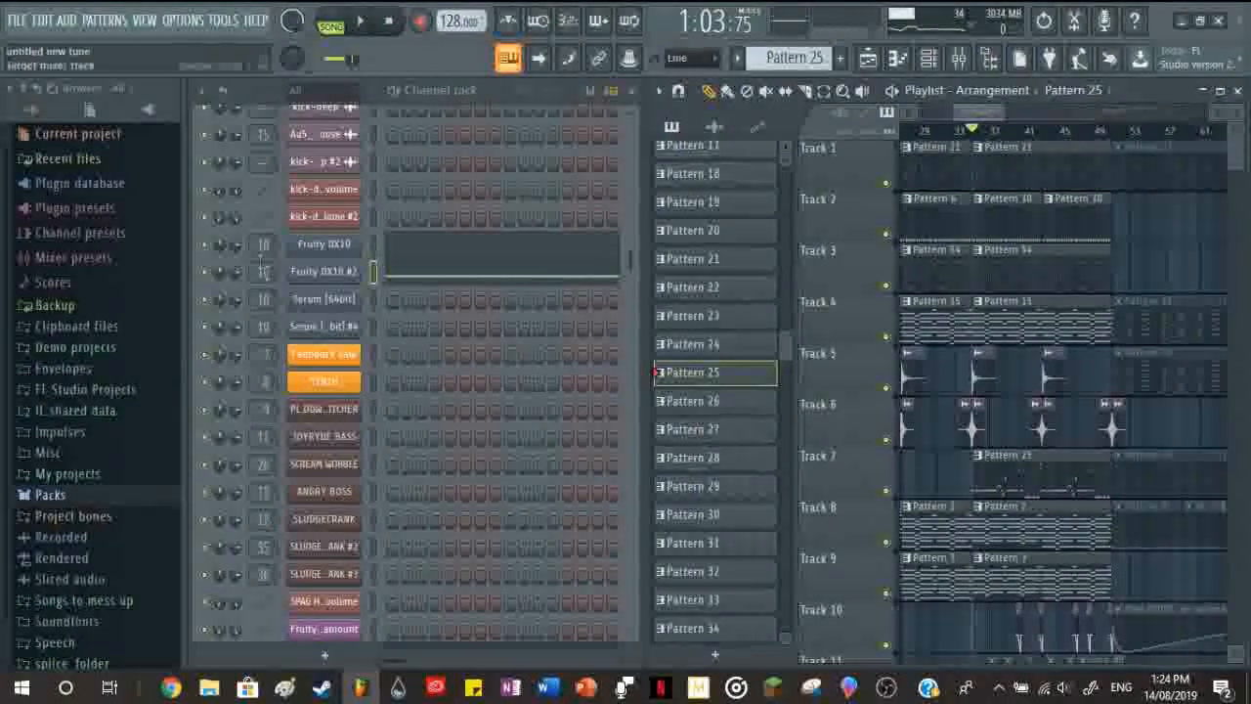
pyautogui.scroll(-10, 480, 473)
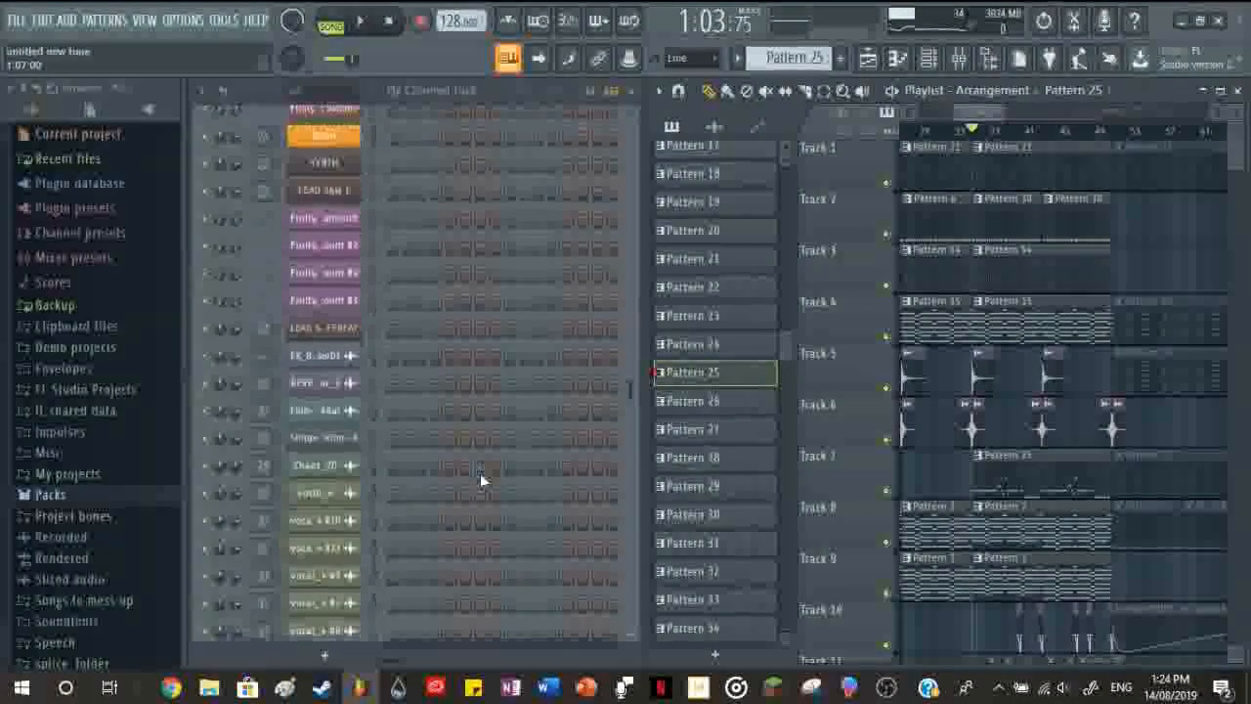
pyautogui.scroll(-10, 480, 473)
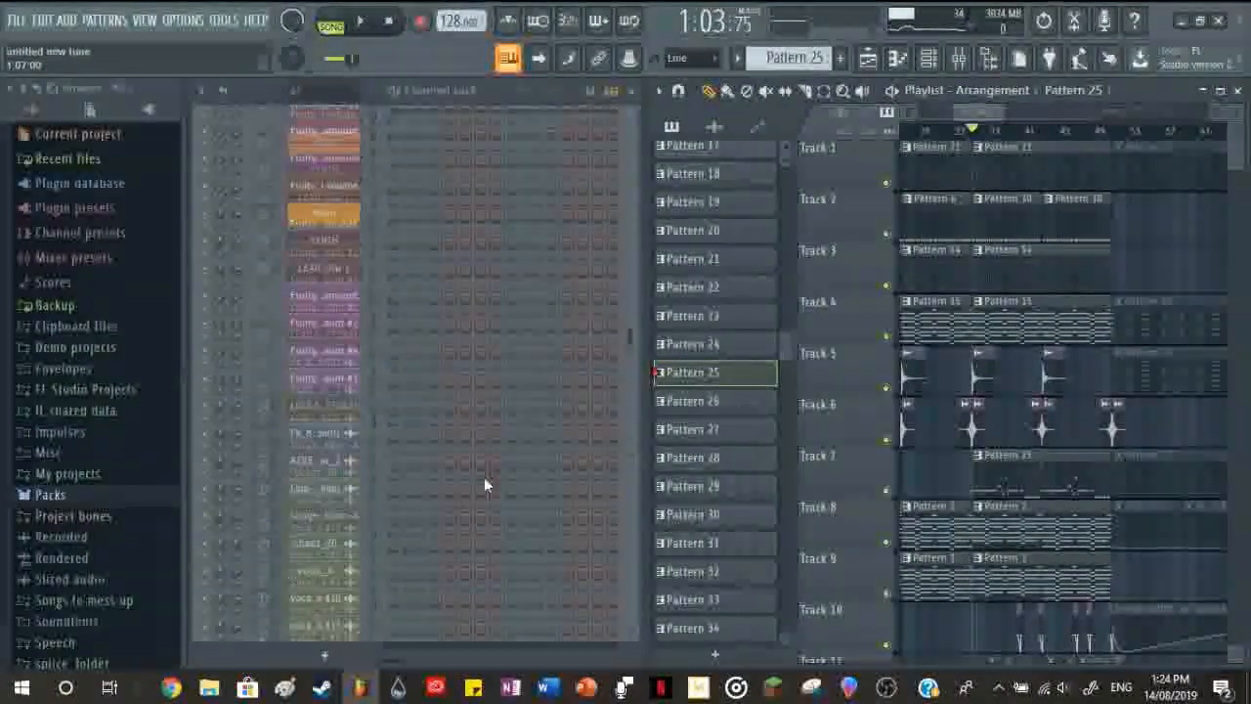
pyautogui.scroll(-10, 483, 485)
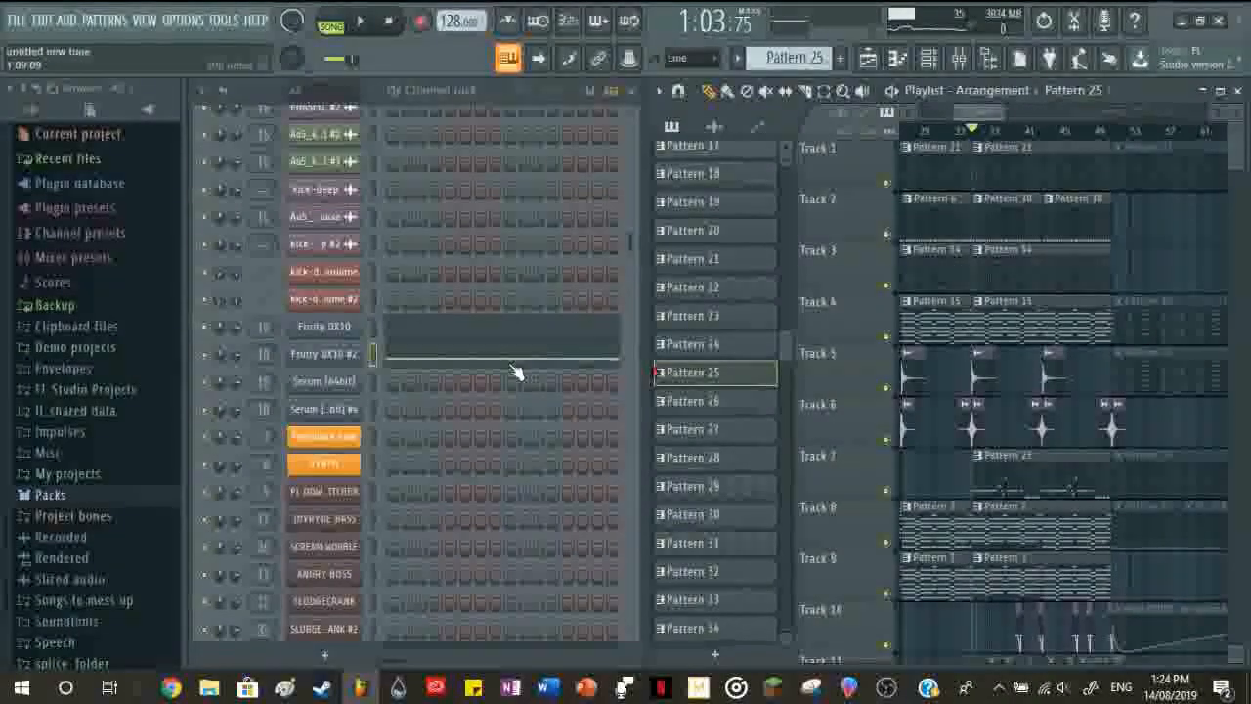
pyautogui.scroll(5, 507, 381)
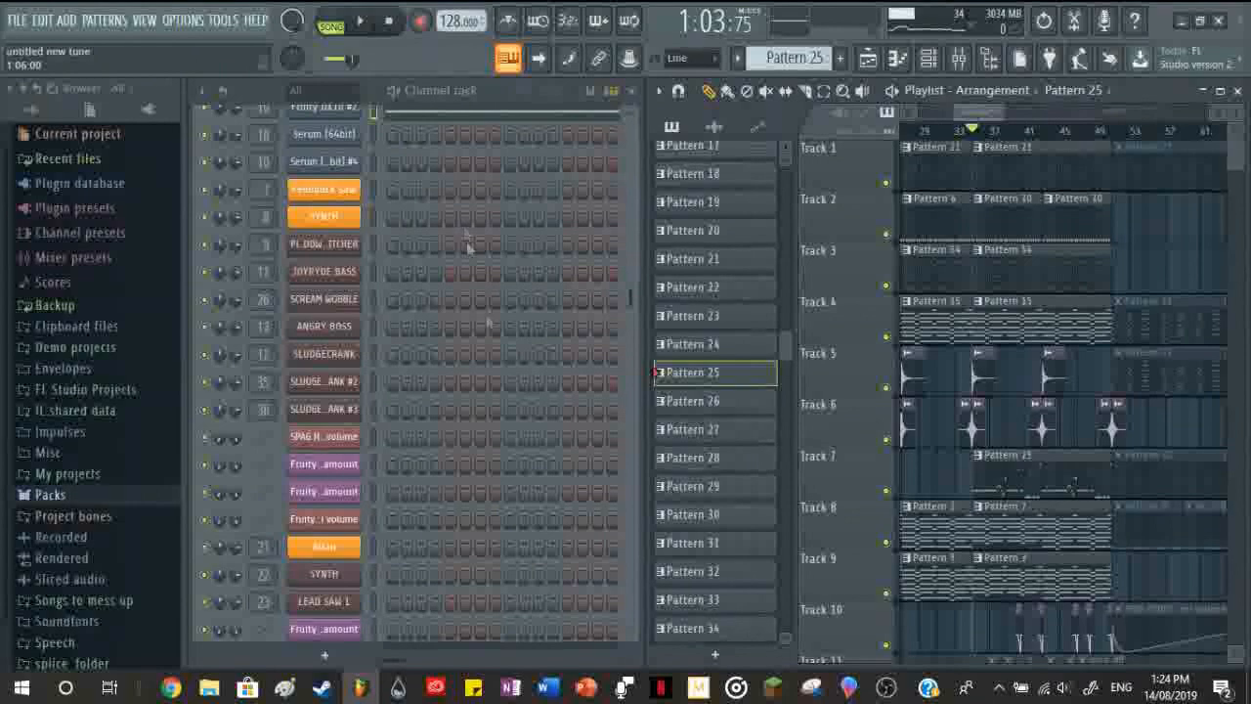
pyautogui.scroll(-10, 506, 389)
pyautogui.scroll(15, 500, 394)
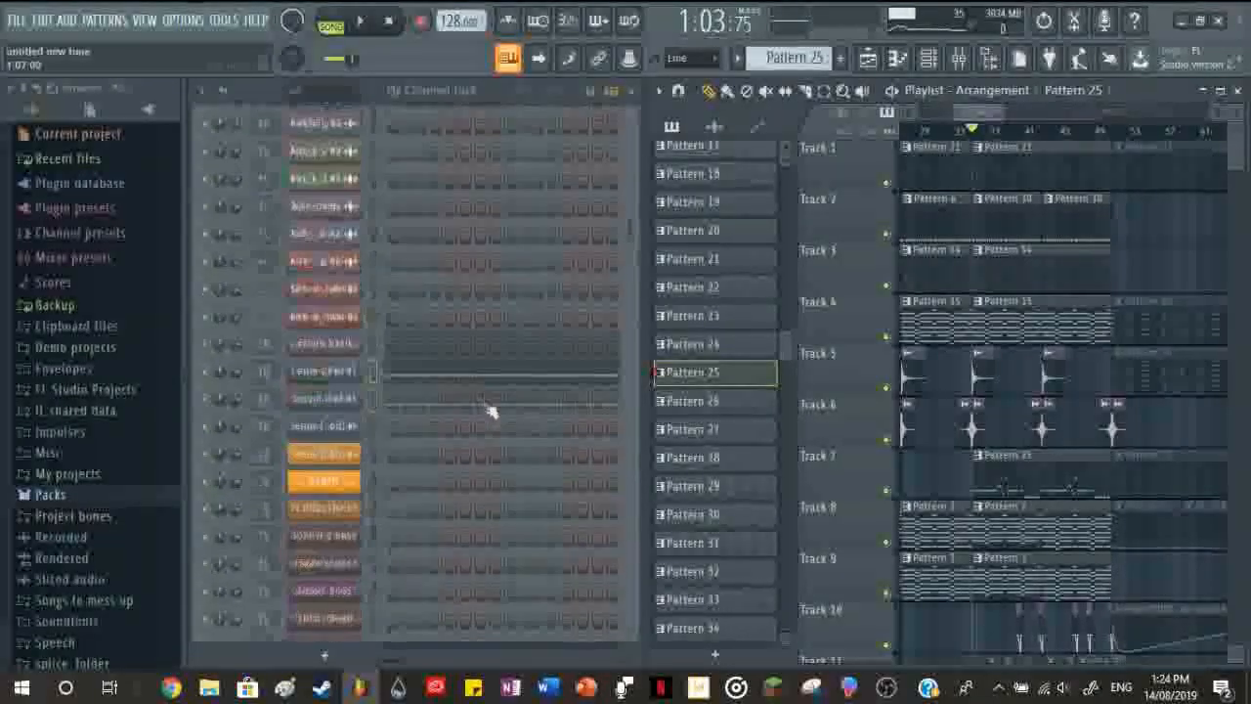
pyautogui.scroll(5, 484, 406)
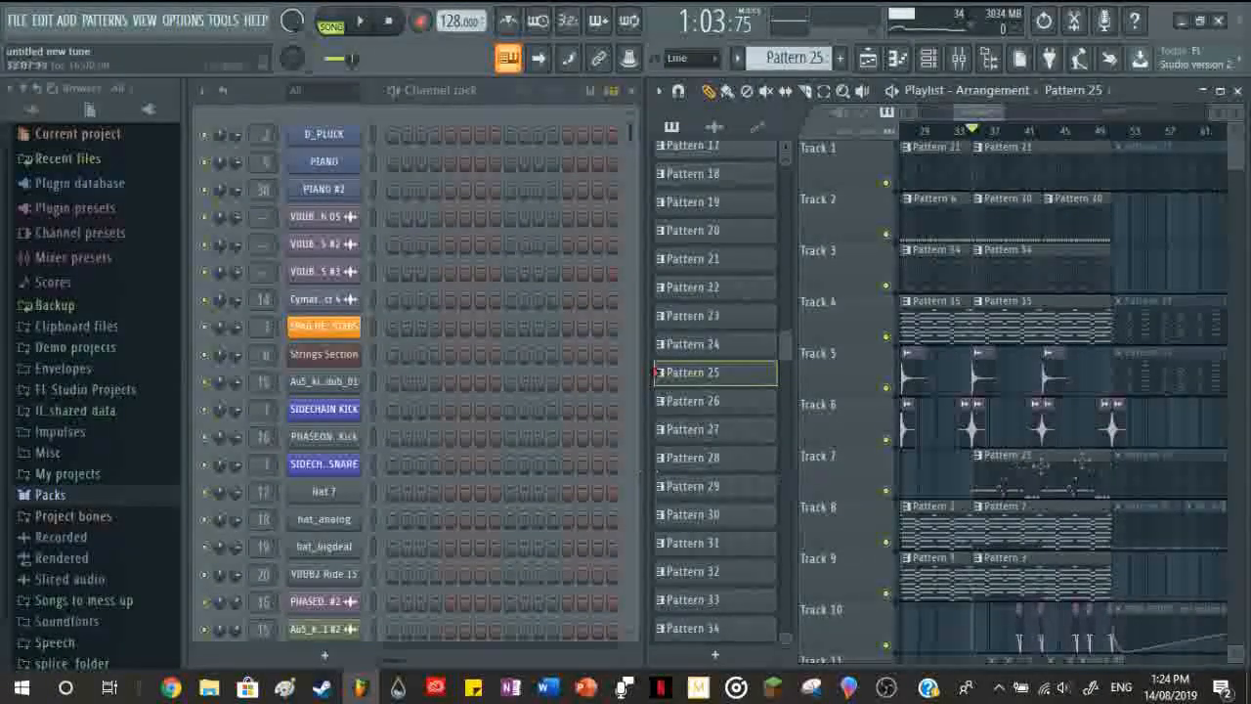
pyautogui.scroll(-5, 1077, 451)
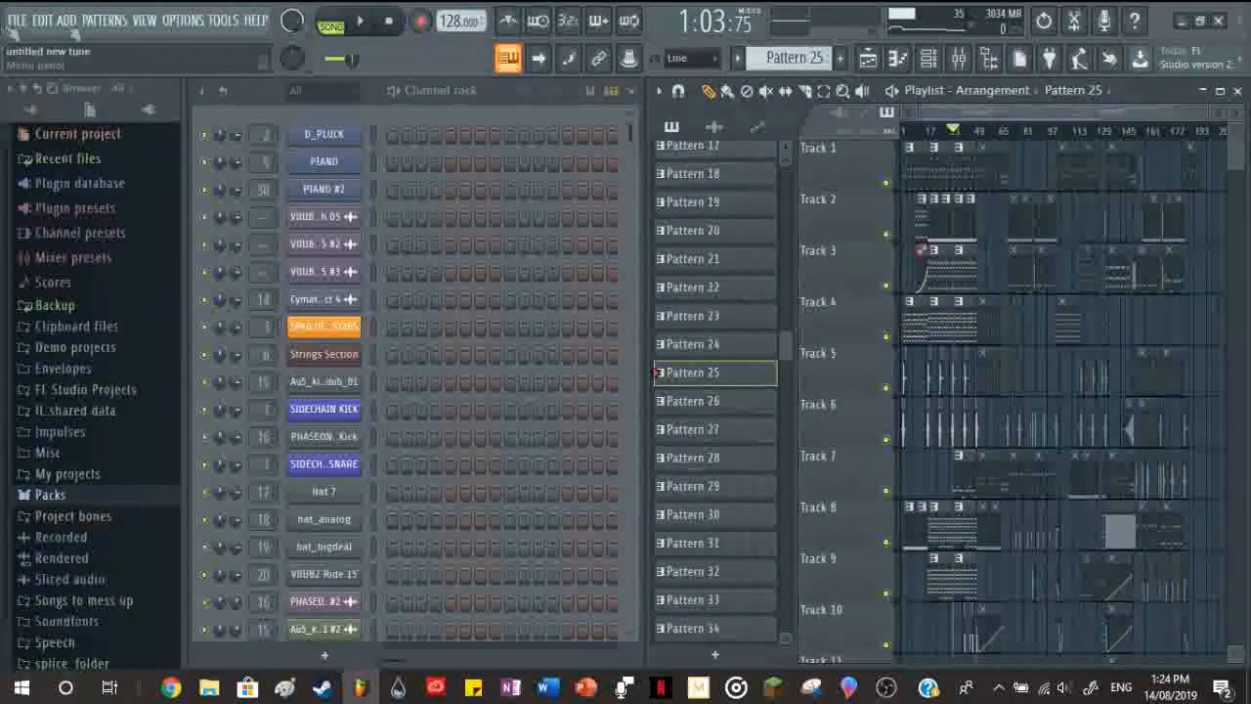
# Step: Open the Time Fold VIP DROP project from the FL Studio Projects folder
pyautogui.click(18, 20)
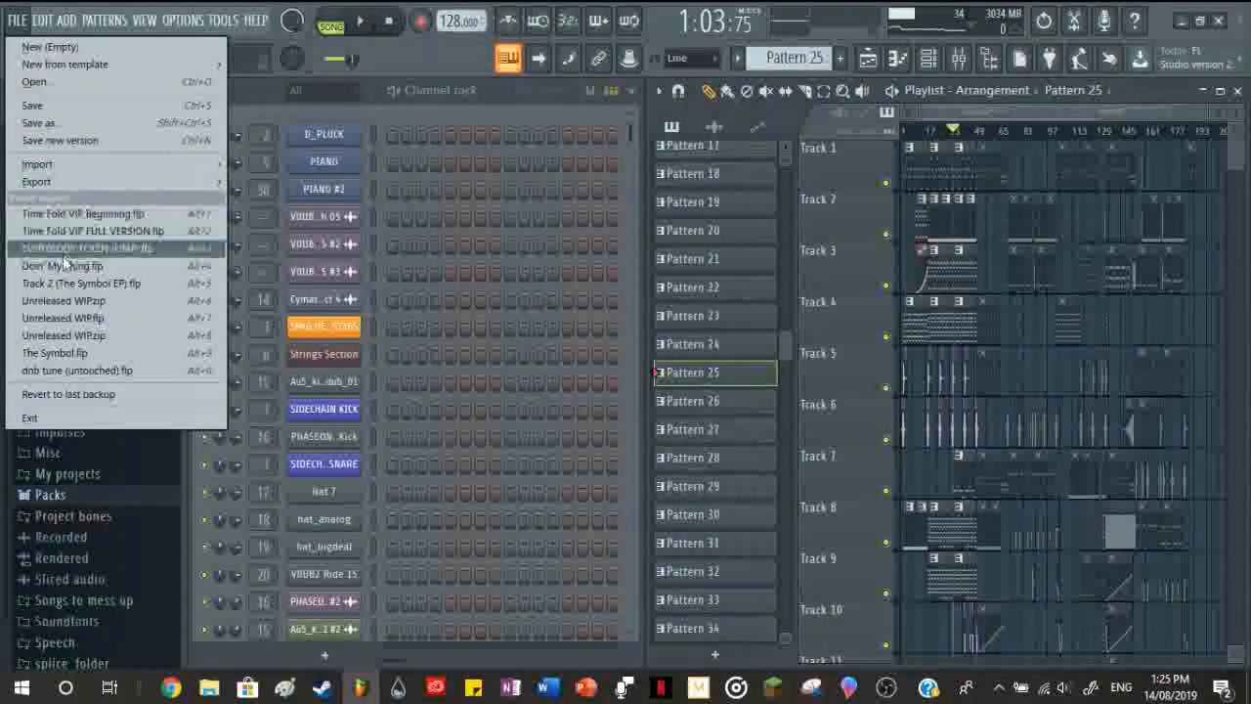
pyautogui.click(57, 86)
pyautogui.click(700, 401)
pyautogui.scroll(-4, 555, 411)
pyautogui.scroll(-20, 556, 411)
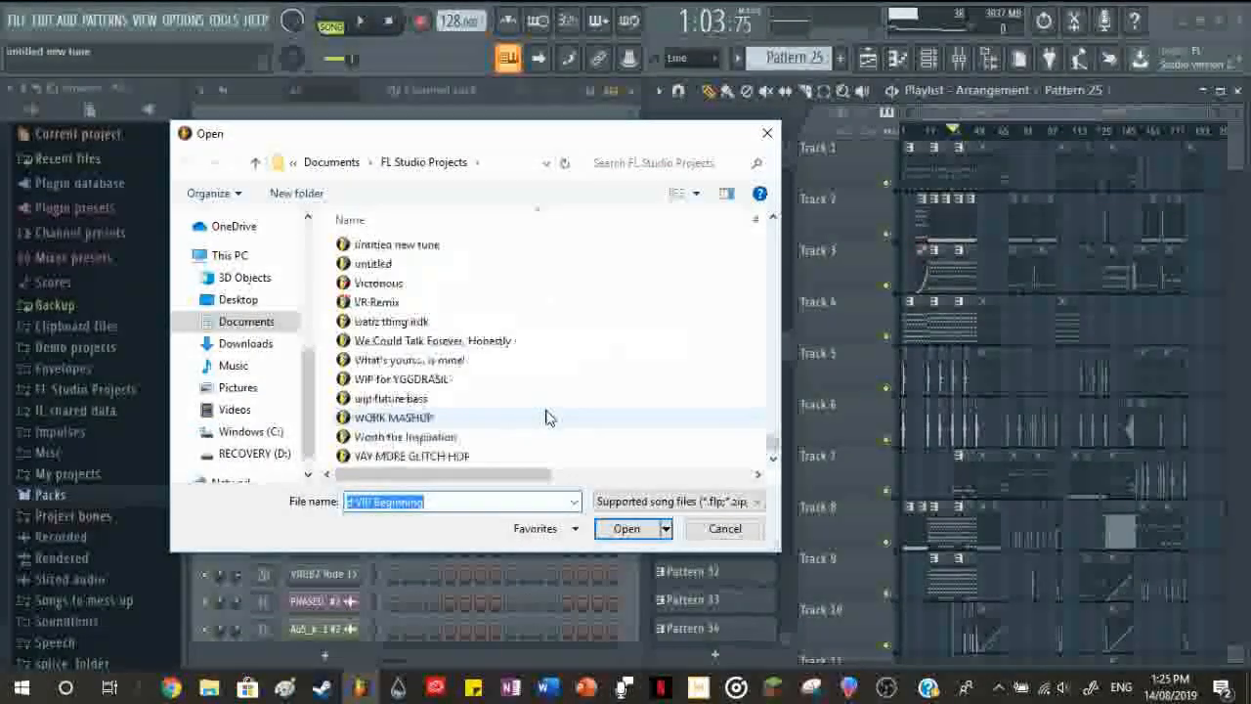
pyautogui.scroll(5, 547, 418)
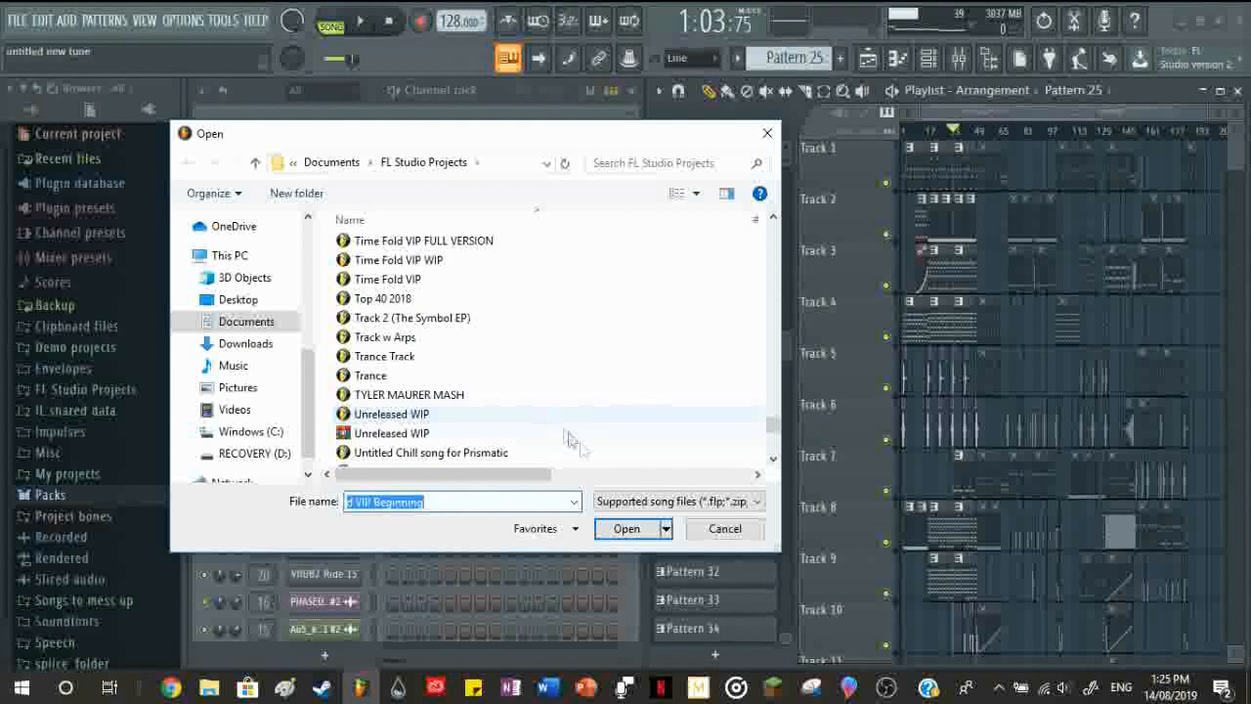
pyautogui.scroll(2, 572, 440)
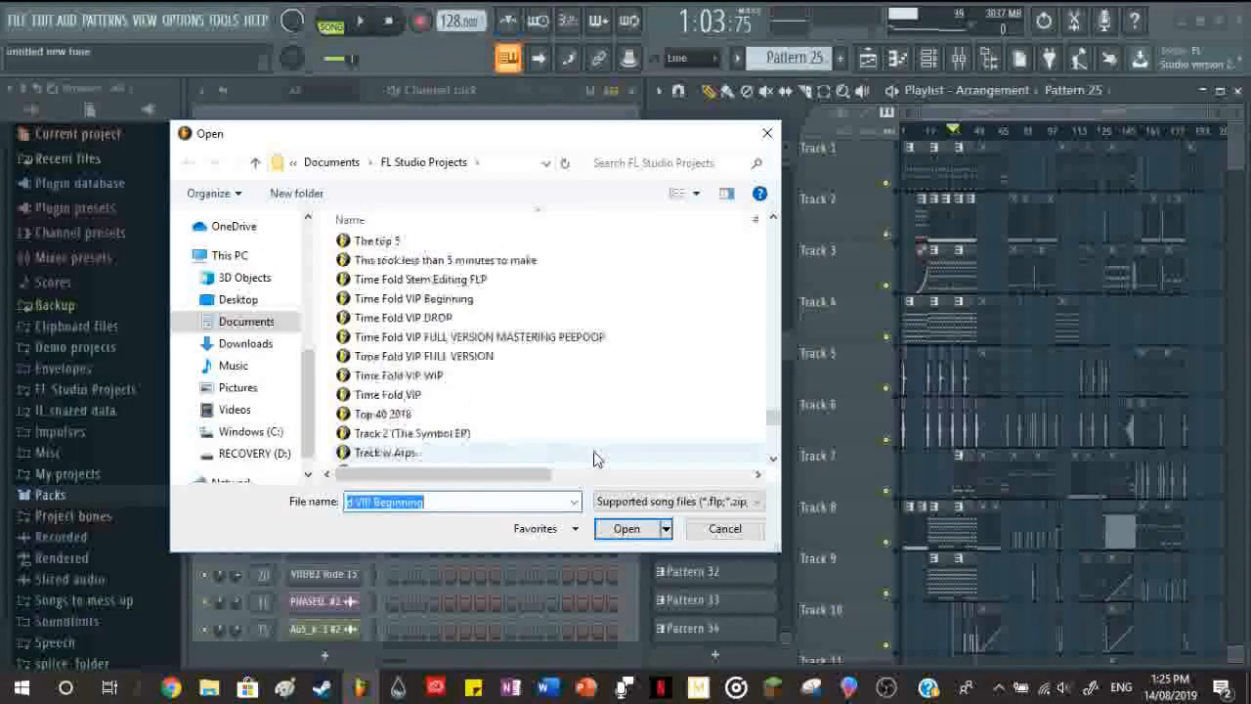
pyautogui.click(459, 318)
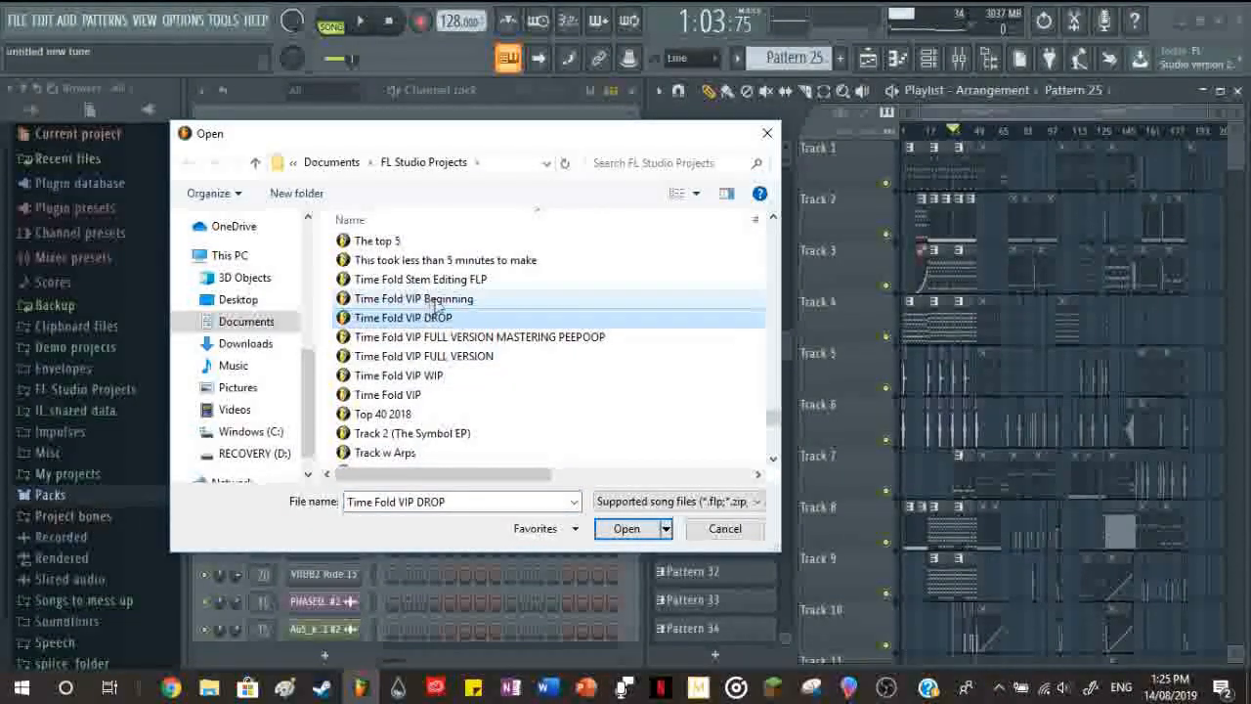
pyautogui.click(627, 528)
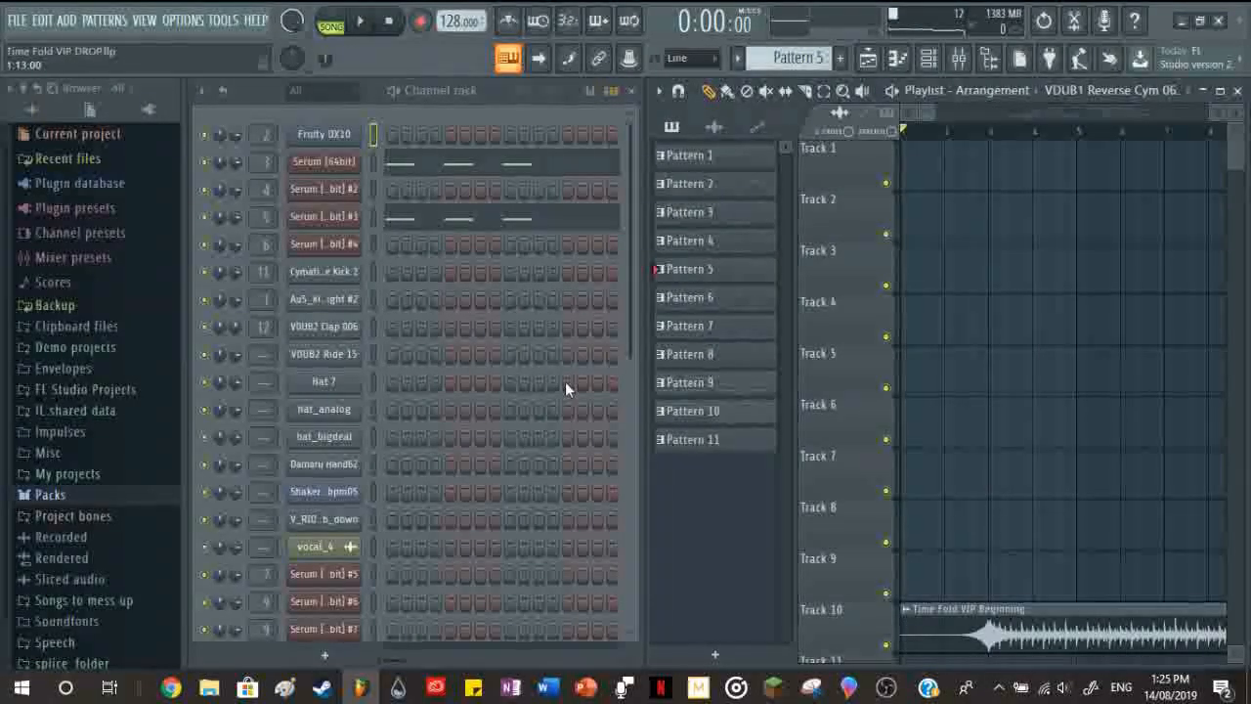
# Step: Survey the drop arrangement, select the Time Fold VIP Beginning clip on Track 10 and play the song from about bar 21
pyautogui.scroll(-10, 1081, 426)
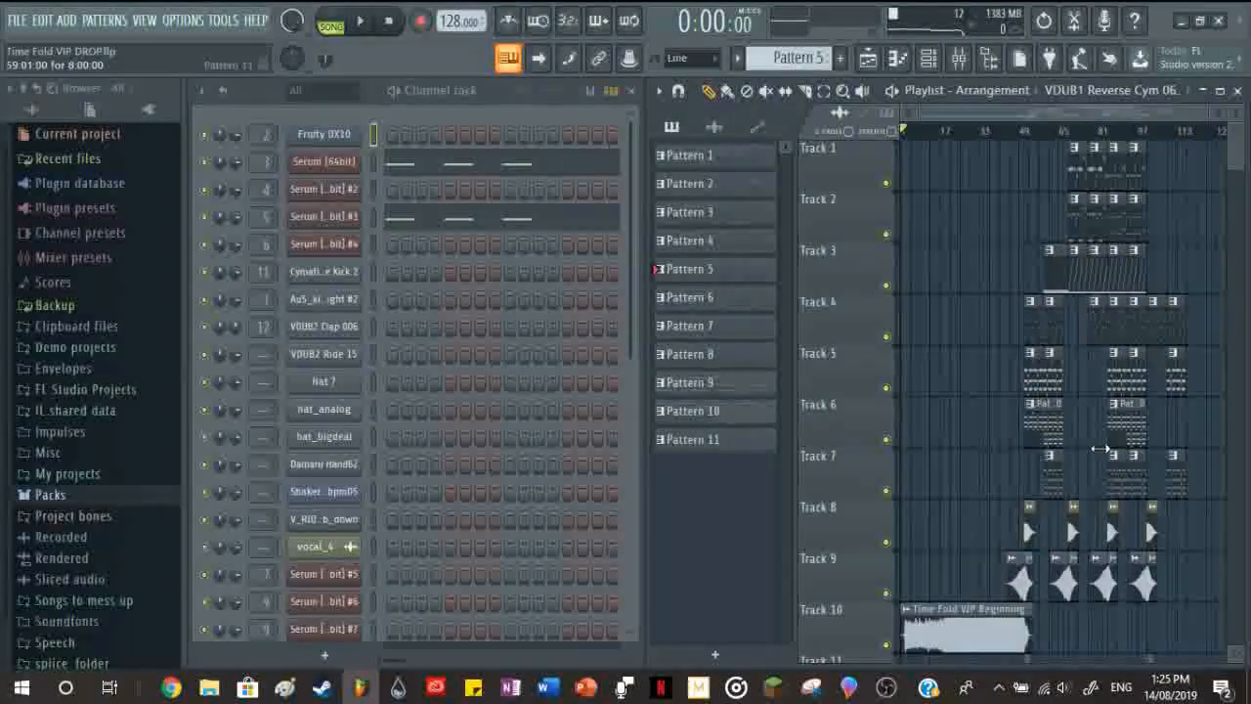
pyautogui.scroll(-8, 1104, 446)
pyautogui.scroll(7, 1069, 491)
pyautogui.click(948, 586)
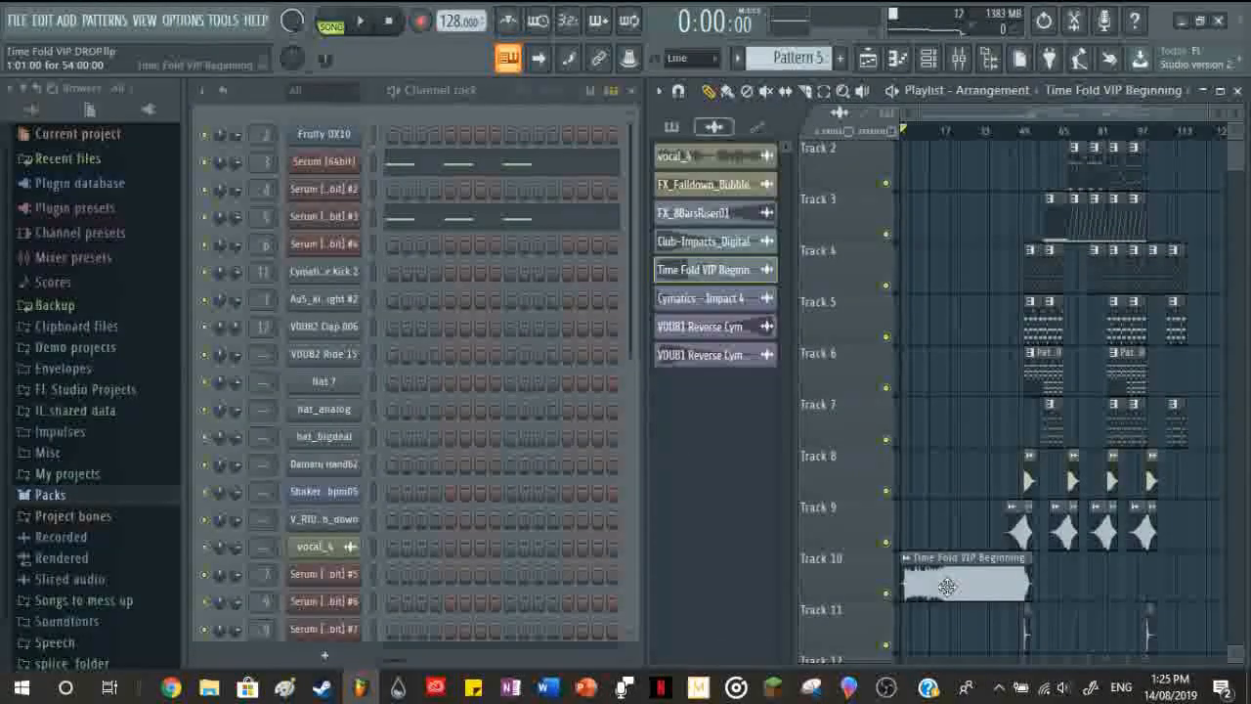
pyautogui.click(956, 148)
pyautogui.press('space')
pyautogui.rightClick(962, 151)
pyautogui.click(954, 131)
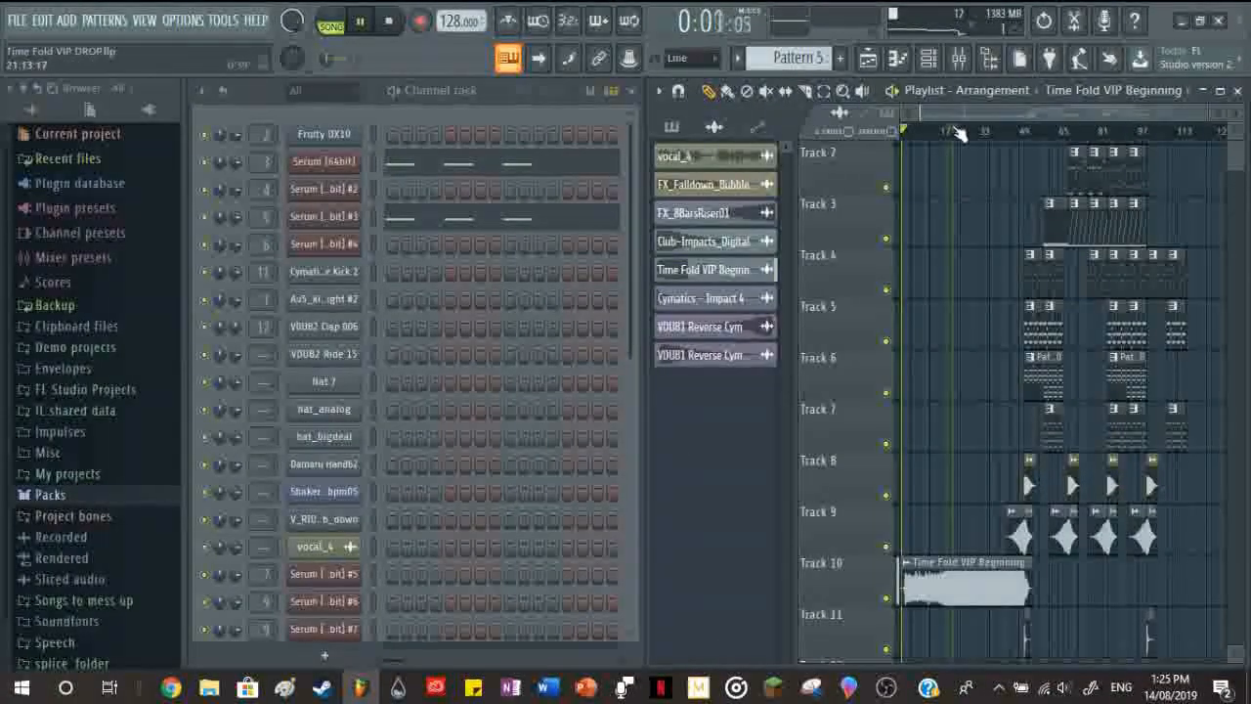
# Step: Play the song from about bar 50 and jump ahead to bar 69, where Pattern 1 starts on Track 1
pyautogui.press('space')
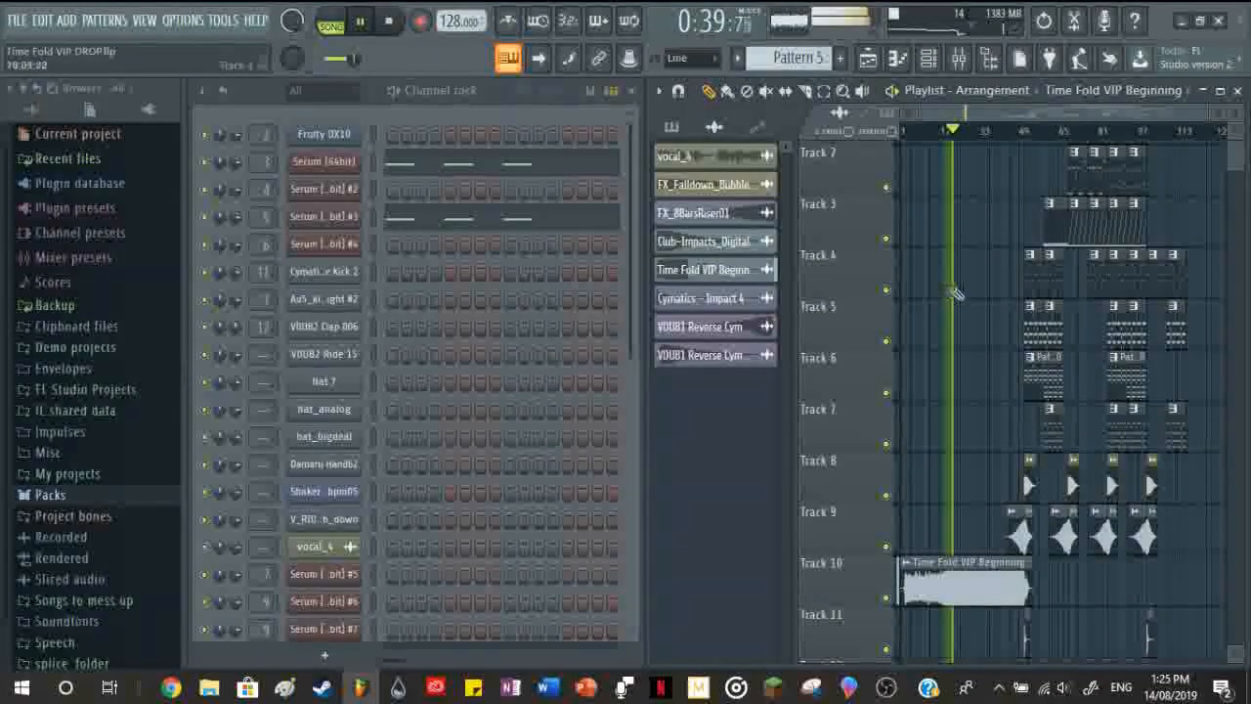
pyautogui.click(1026, 131)
pyautogui.scroll(-7, 1027, 333)
pyautogui.scroll(8, 1027, 362)
pyautogui.scroll(3, 1029, 364)
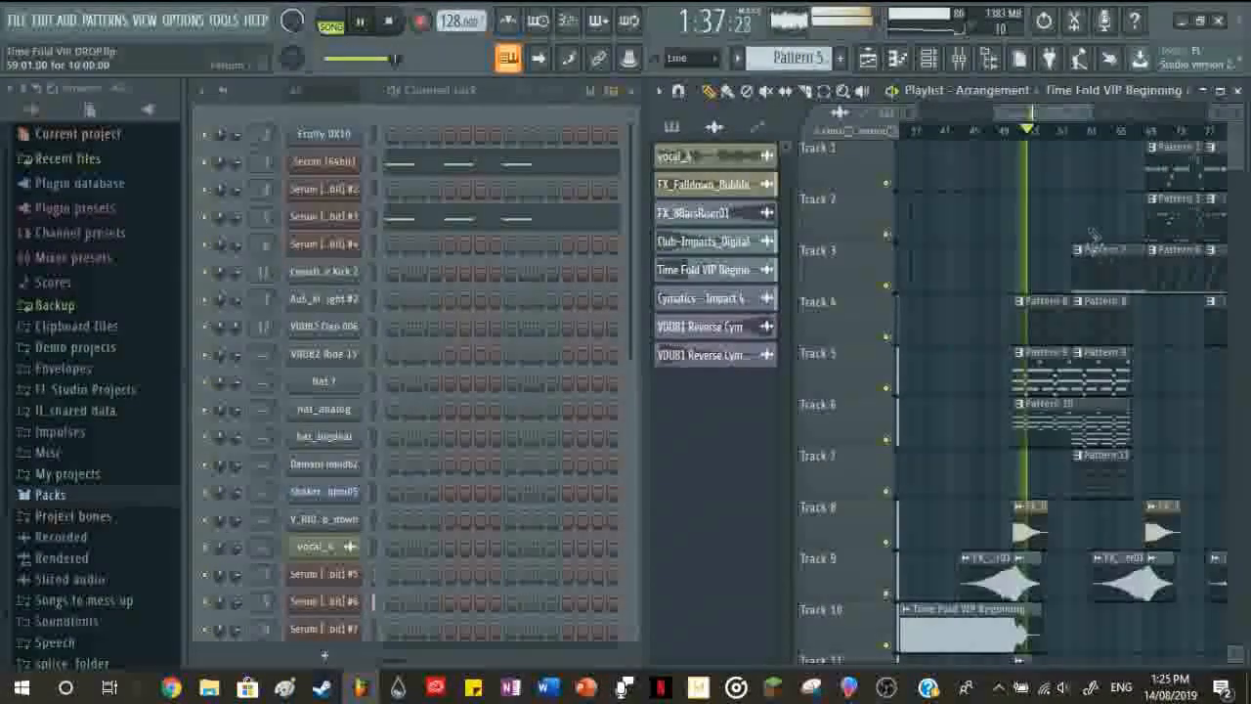
pyautogui.click(1150, 131)
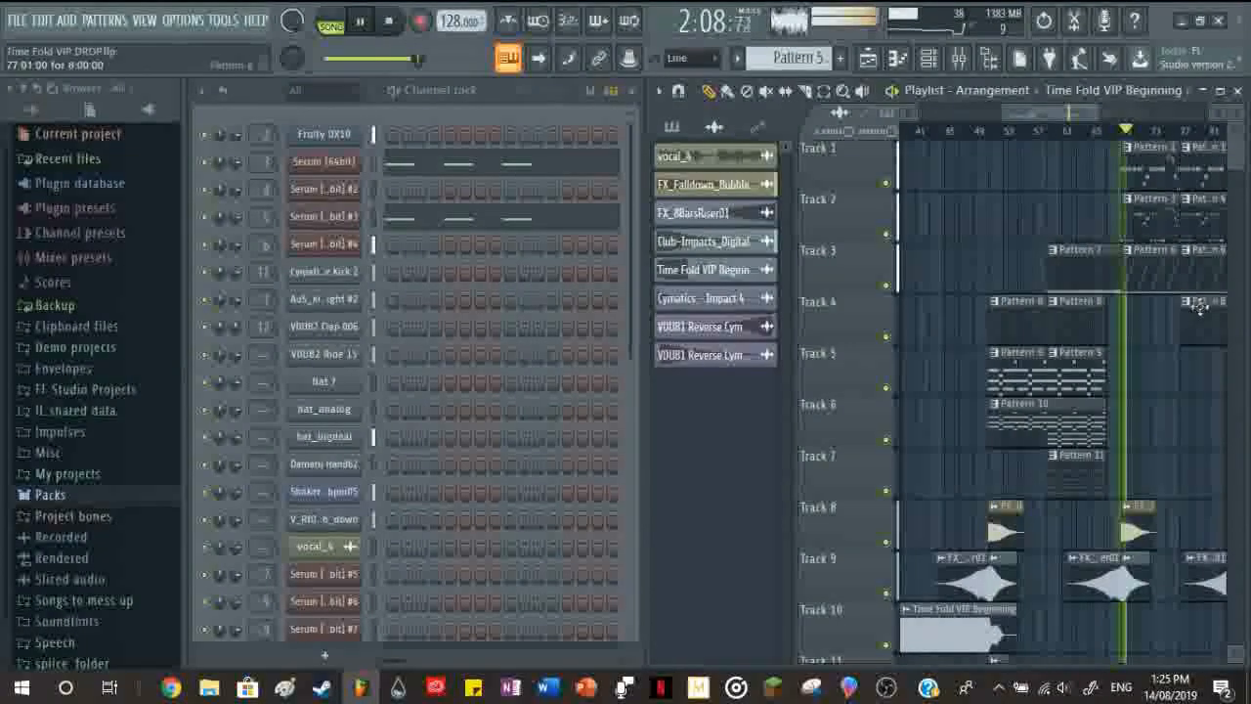
pyautogui.scroll(-2, 1059, 379)
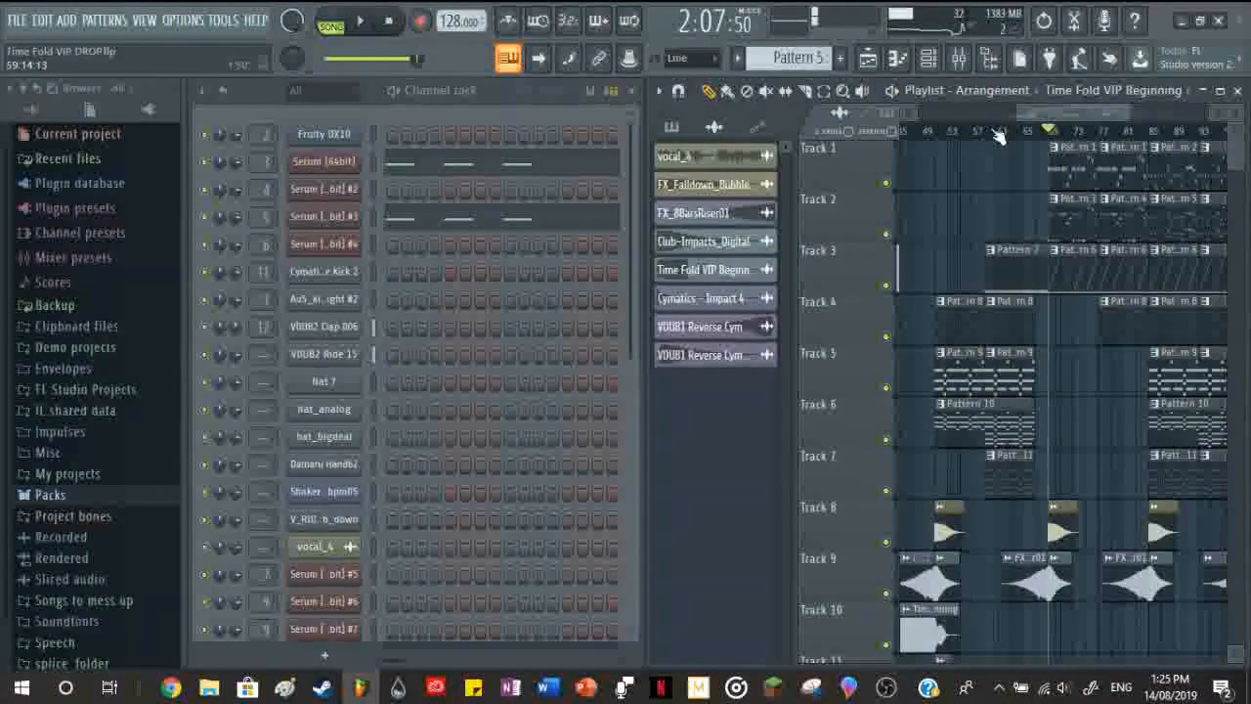
# Step: Move the playback position to about bar 67 and play the drop, following the clips past bar 77
pyautogui.scroll(3, 1026, 202)
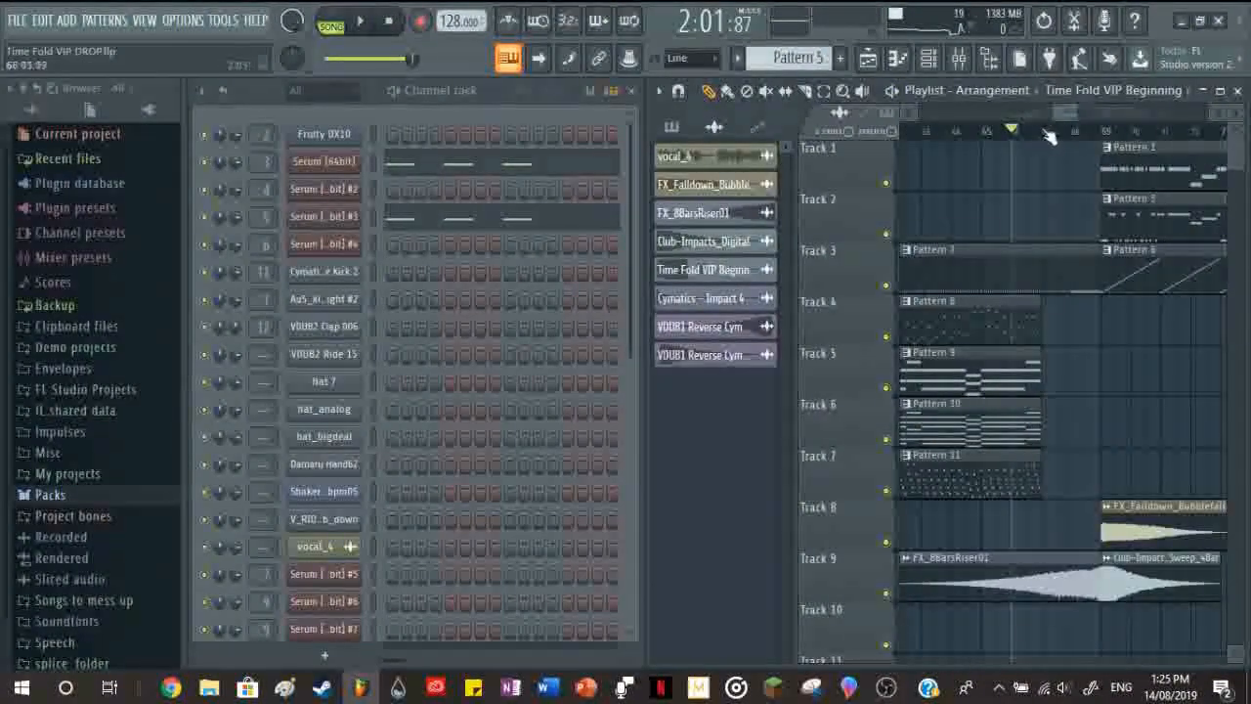
pyautogui.scroll(-2, 1036, 359)
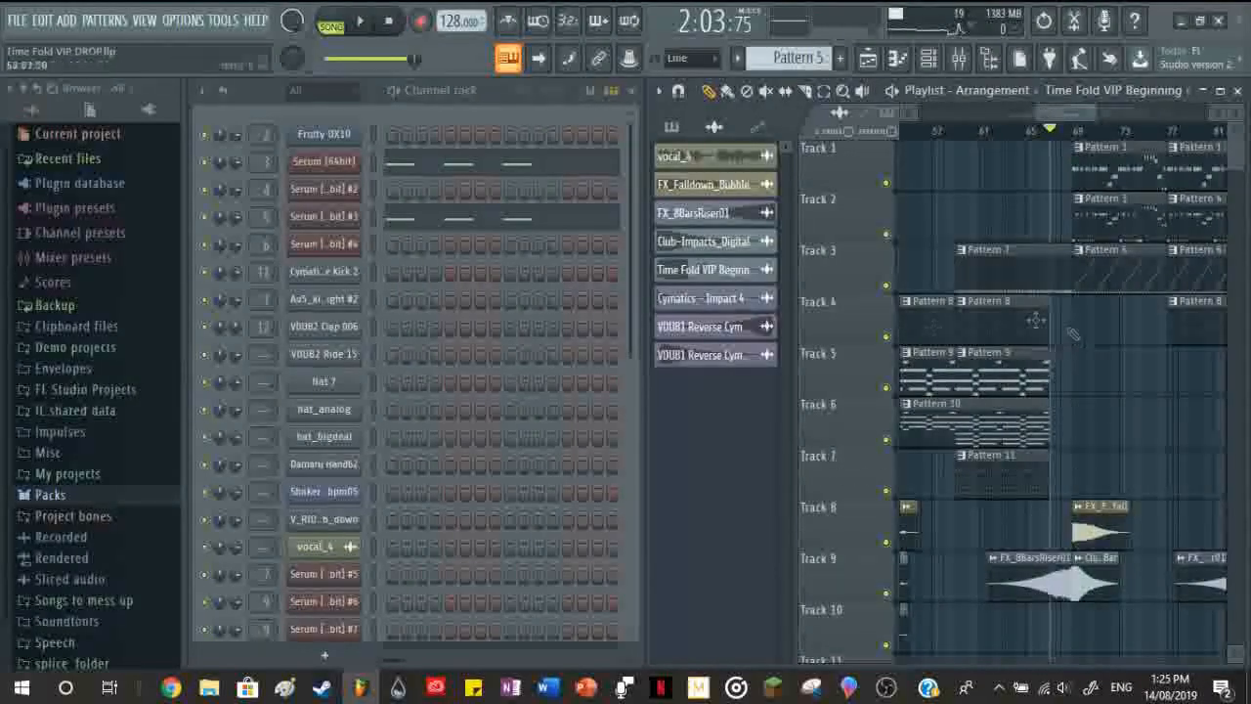
pyautogui.scroll(-5, 1083, 508)
pyautogui.scroll(5, 1088, 408)
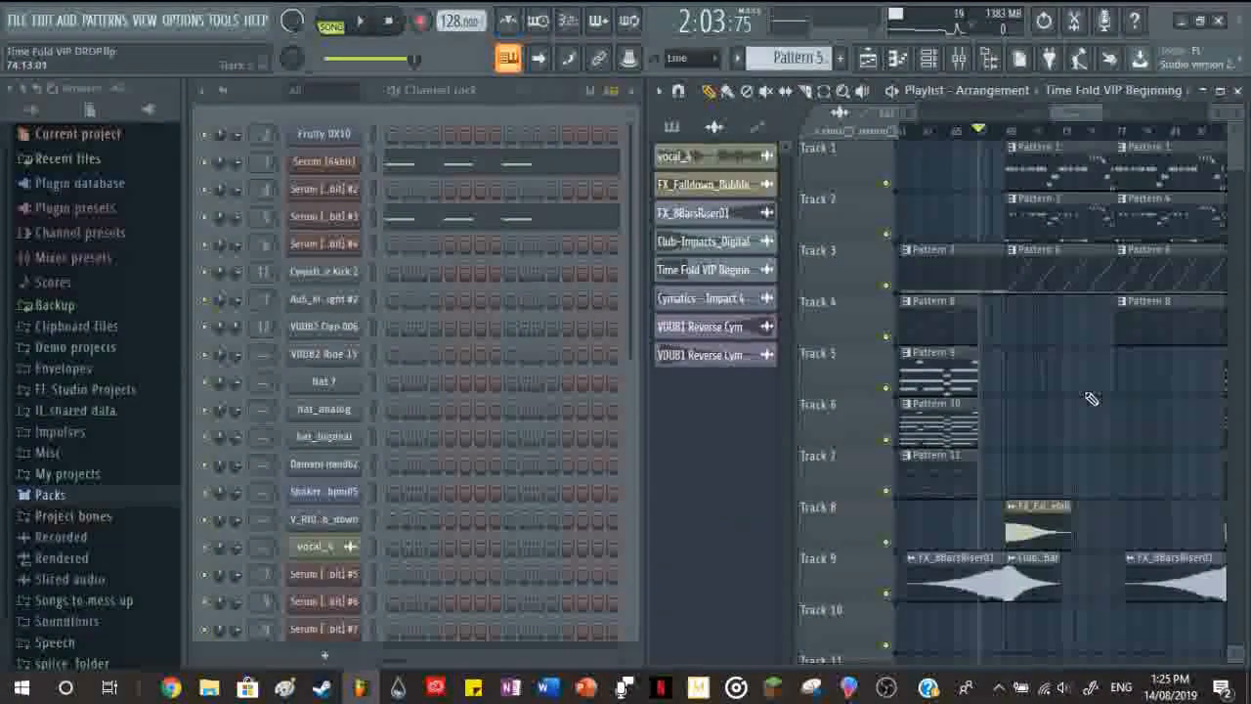
pyautogui.press('space')
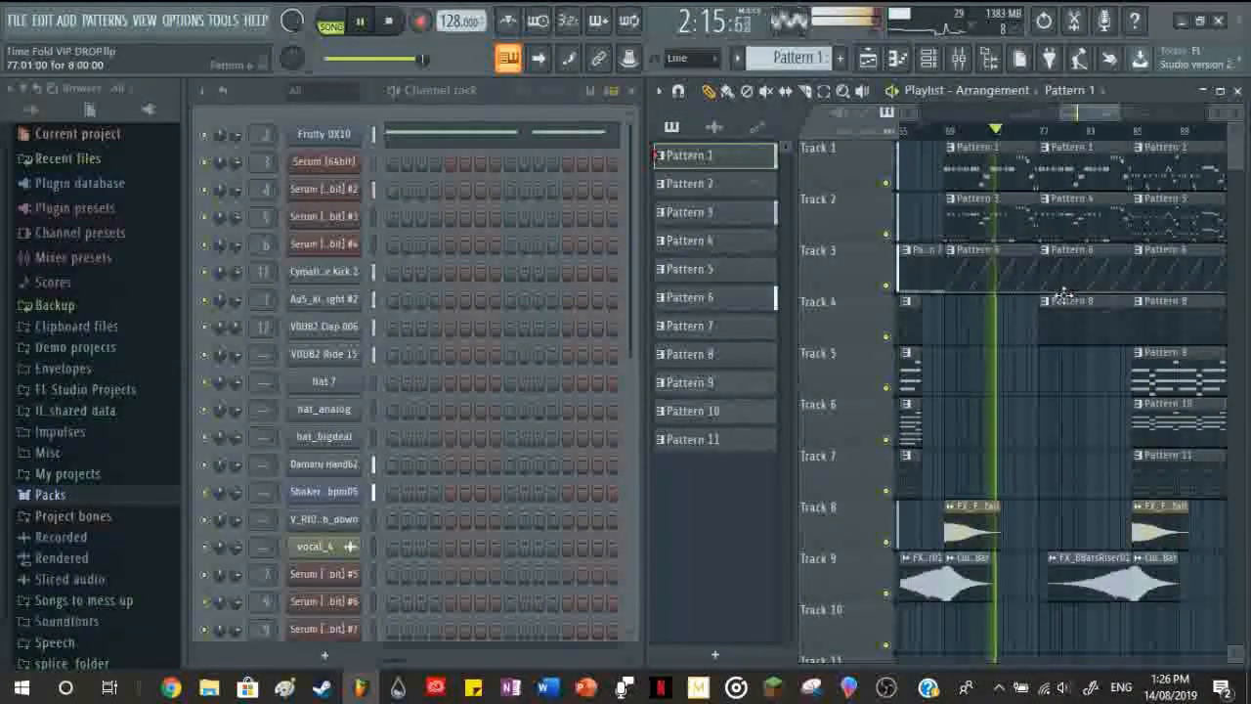
pyautogui.scroll(-2, 1064, 295)
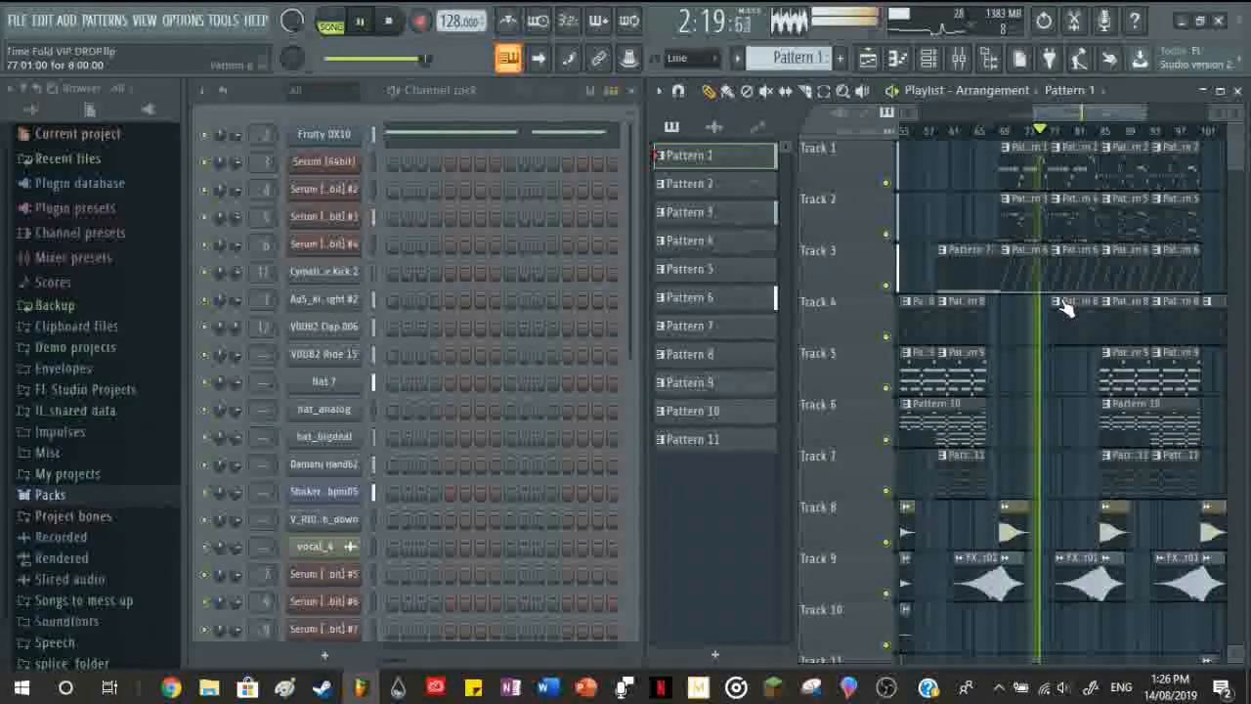
pyautogui.scroll(2, 1066, 290)
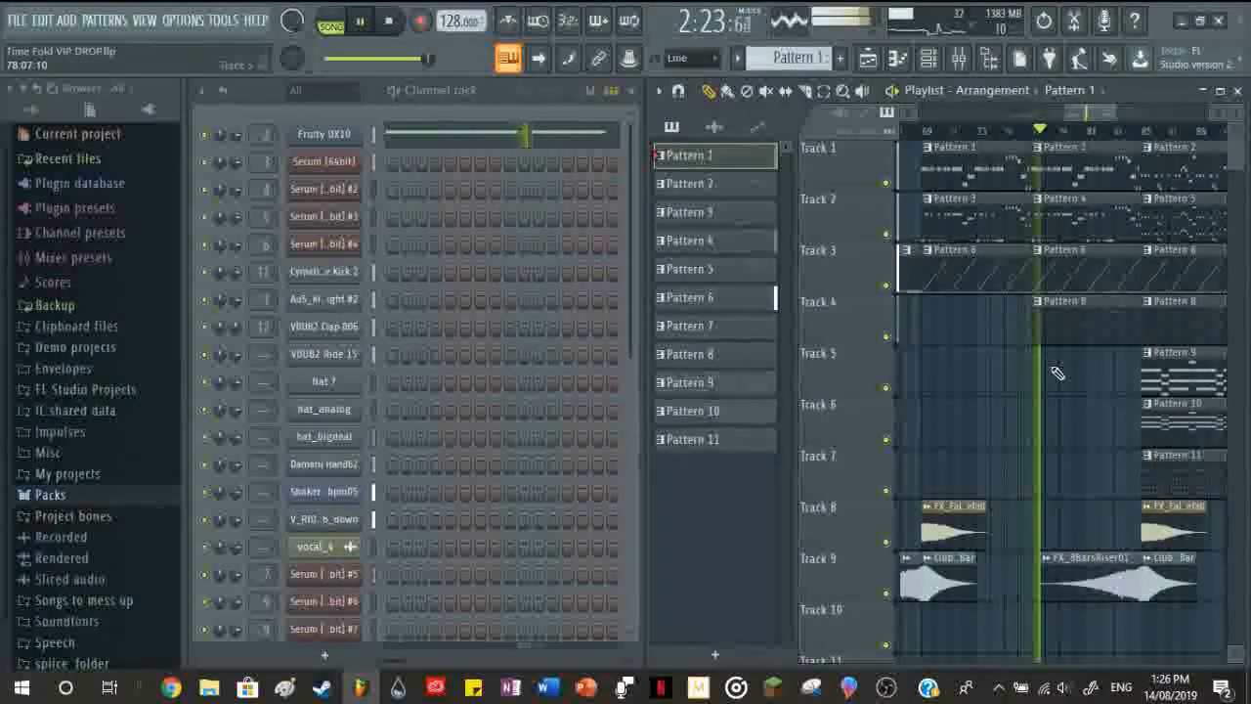
pyautogui.scroll(-3, 502, 433)
pyautogui.scroll(3, 525, 469)
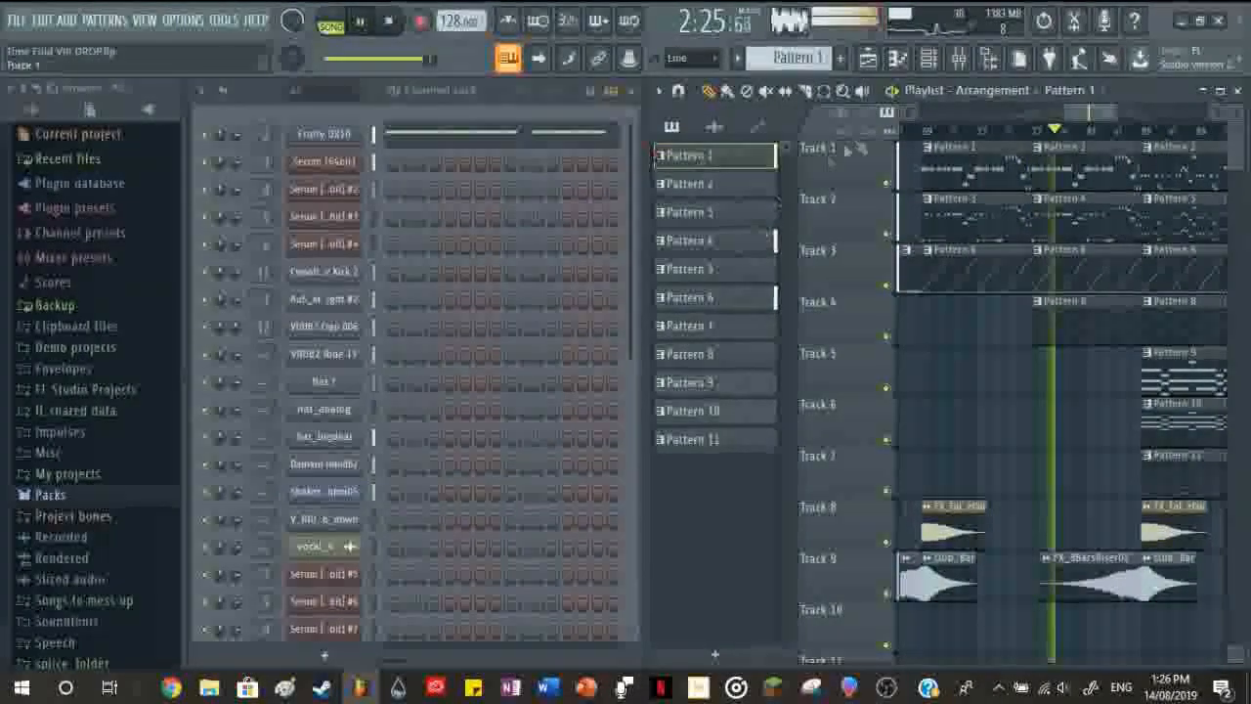
# Step: Look over the mixer tracks during playback, including Choir Ahh and the FX inserts, then return to the playlist
pyautogui.press('F9')
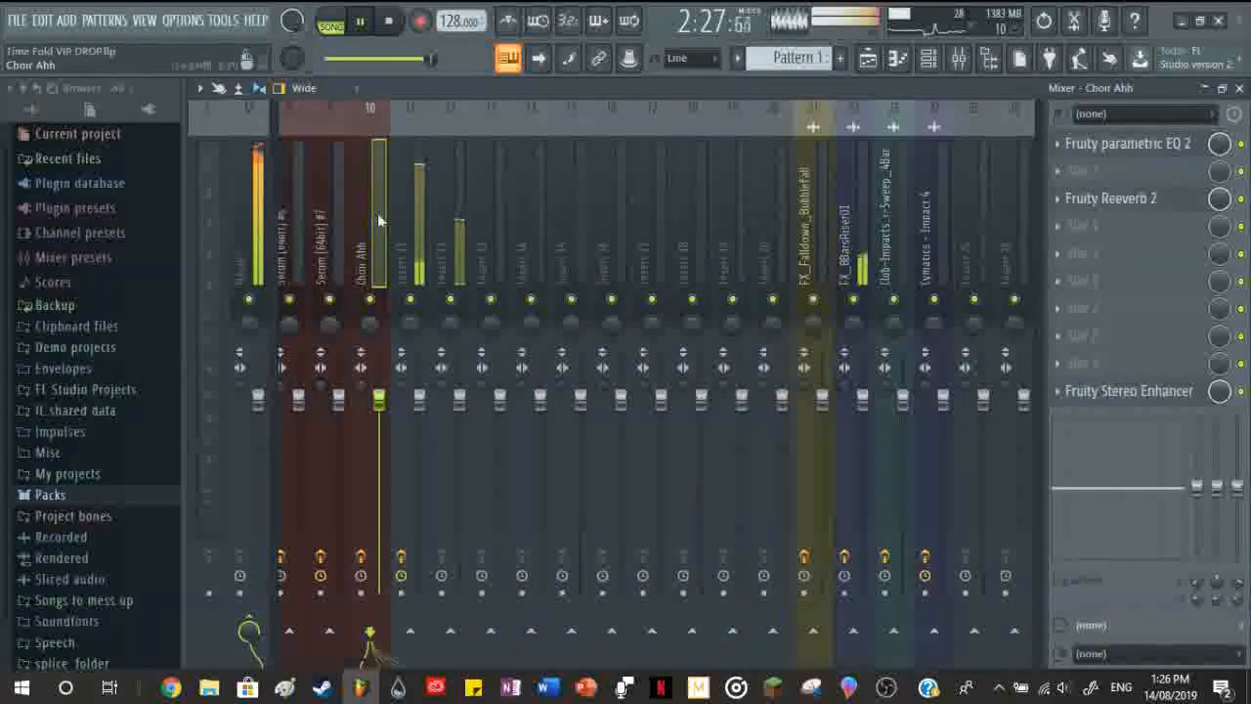
pyautogui.scroll(3, 379, 223)
pyautogui.scroll(-4, 711, 219)
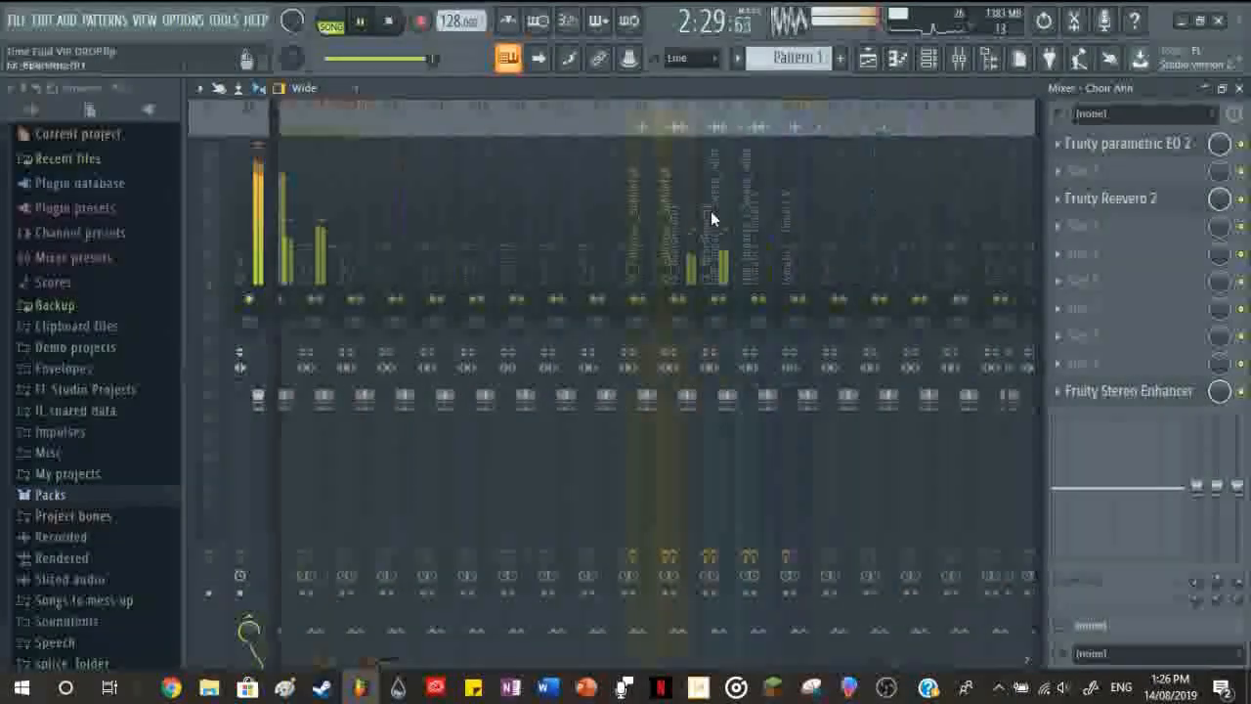
pyautogui.press('F9')
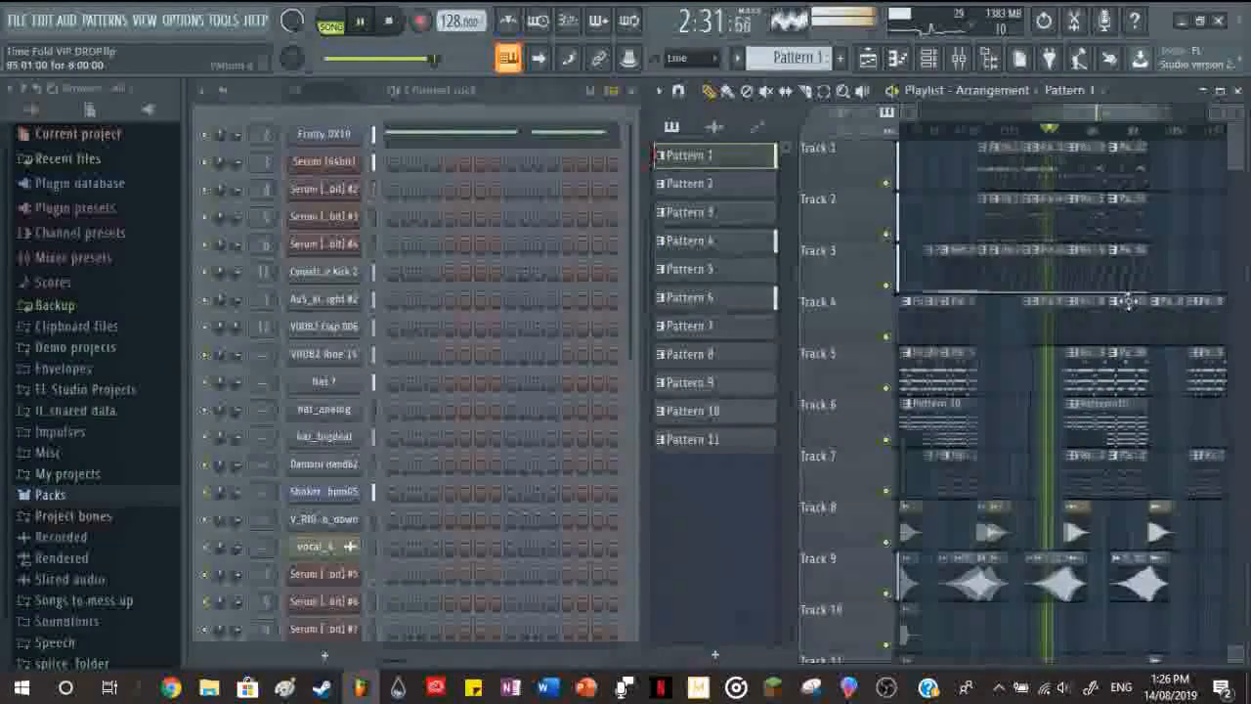
# Step: Listen to the section from bar 85 with Track 5 and Track 6 muted, then unmute Track 6
pyautogui.scroll(5, 1129, 303)
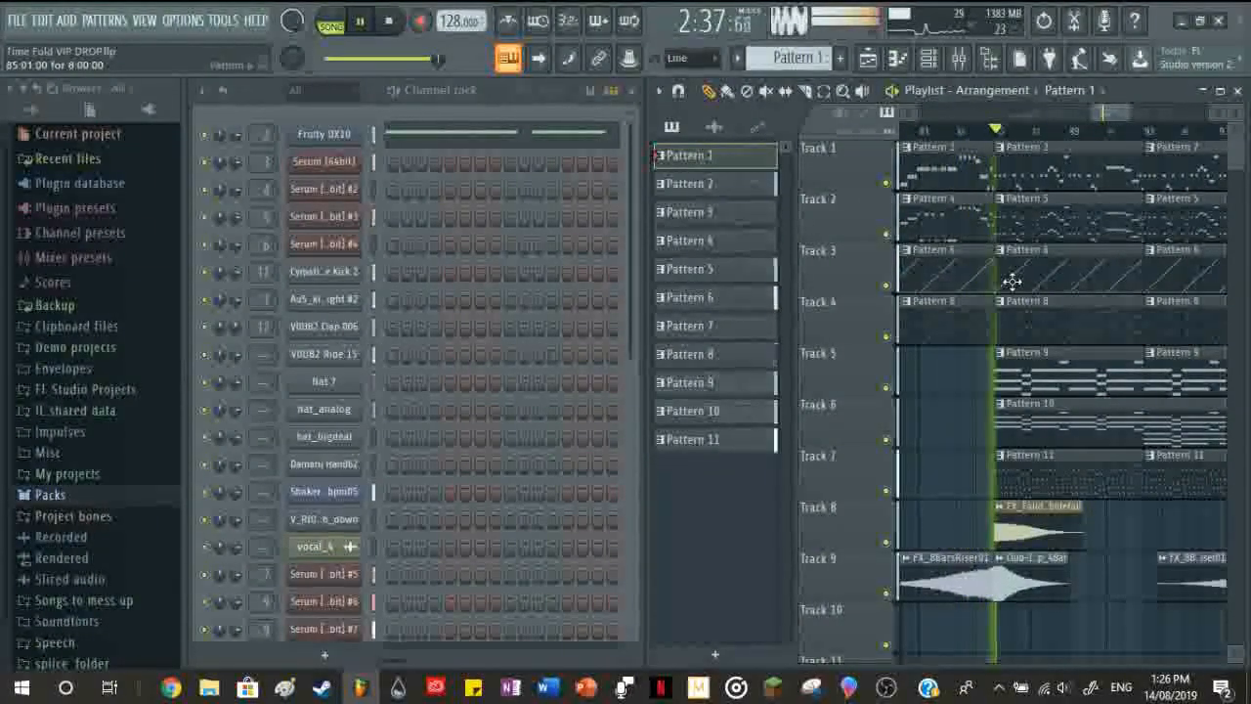
pyautogui.scroll(-3, 1036, 323)
pyautogui.scroll(-2, 1056, 352)
pyautogui.scroll(3, 1057, 347)
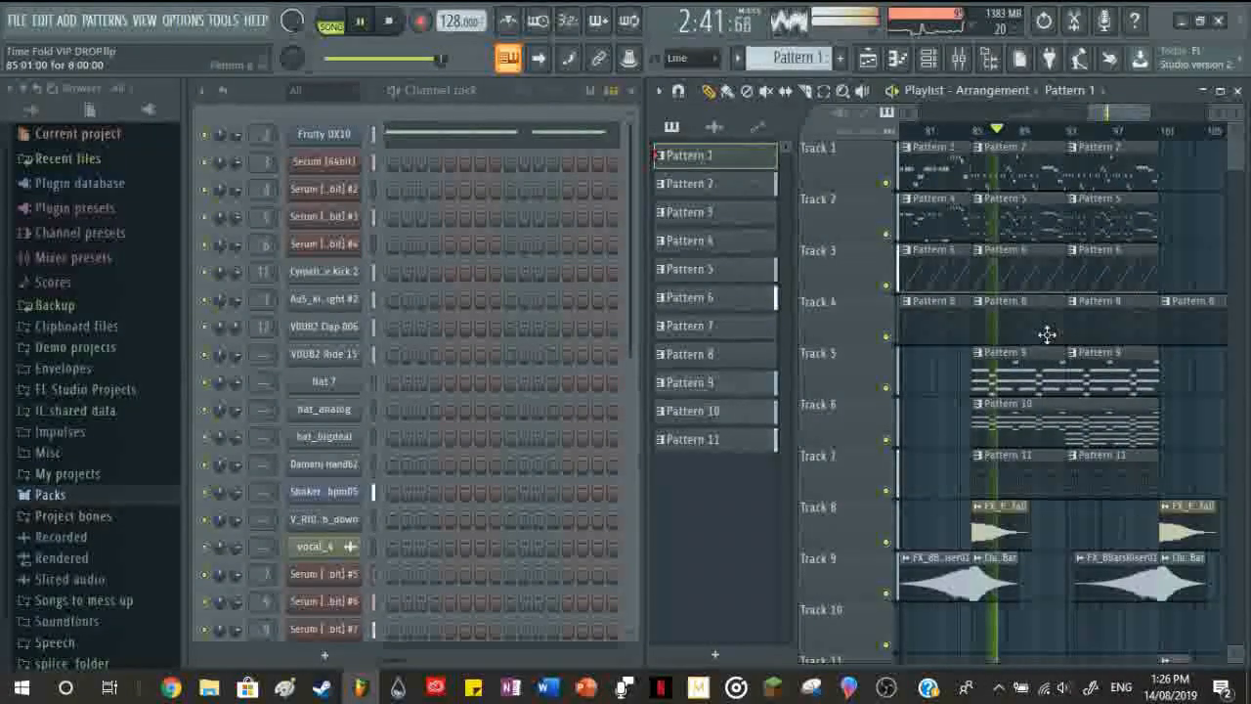
pyautogui.click(887, 389)
pyautogui.click(886, 436)
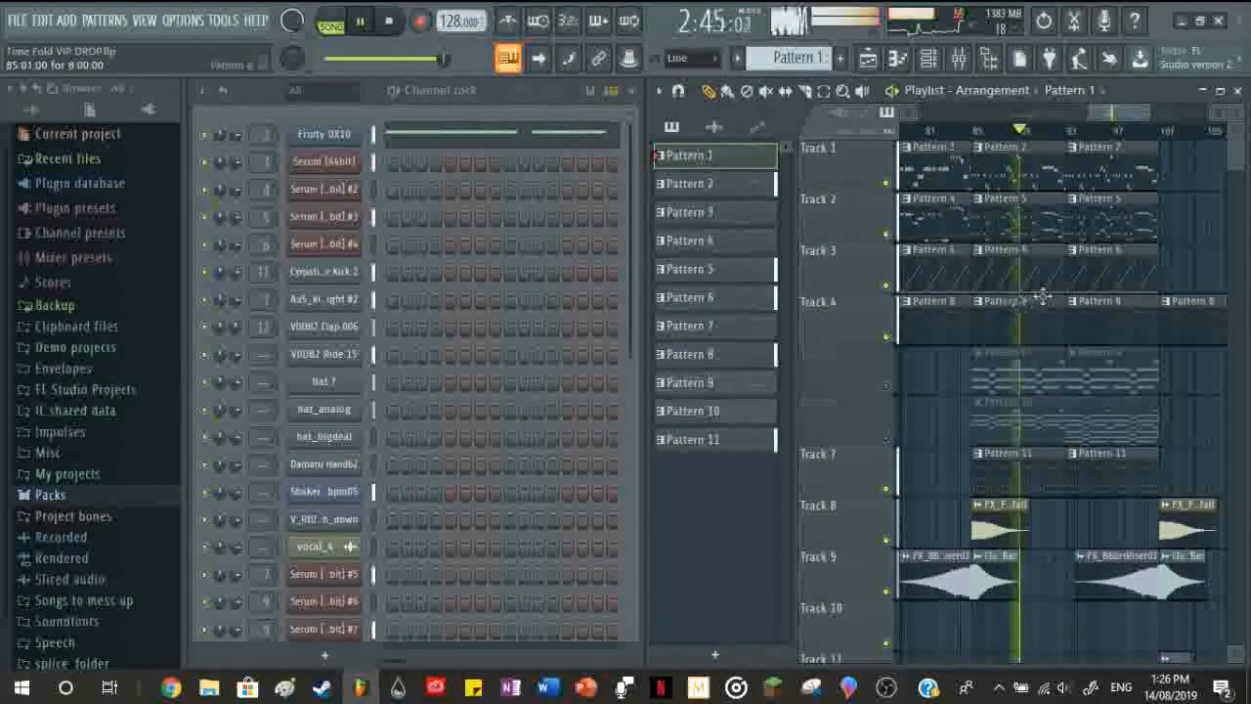
pyautogui.click(887, 436)
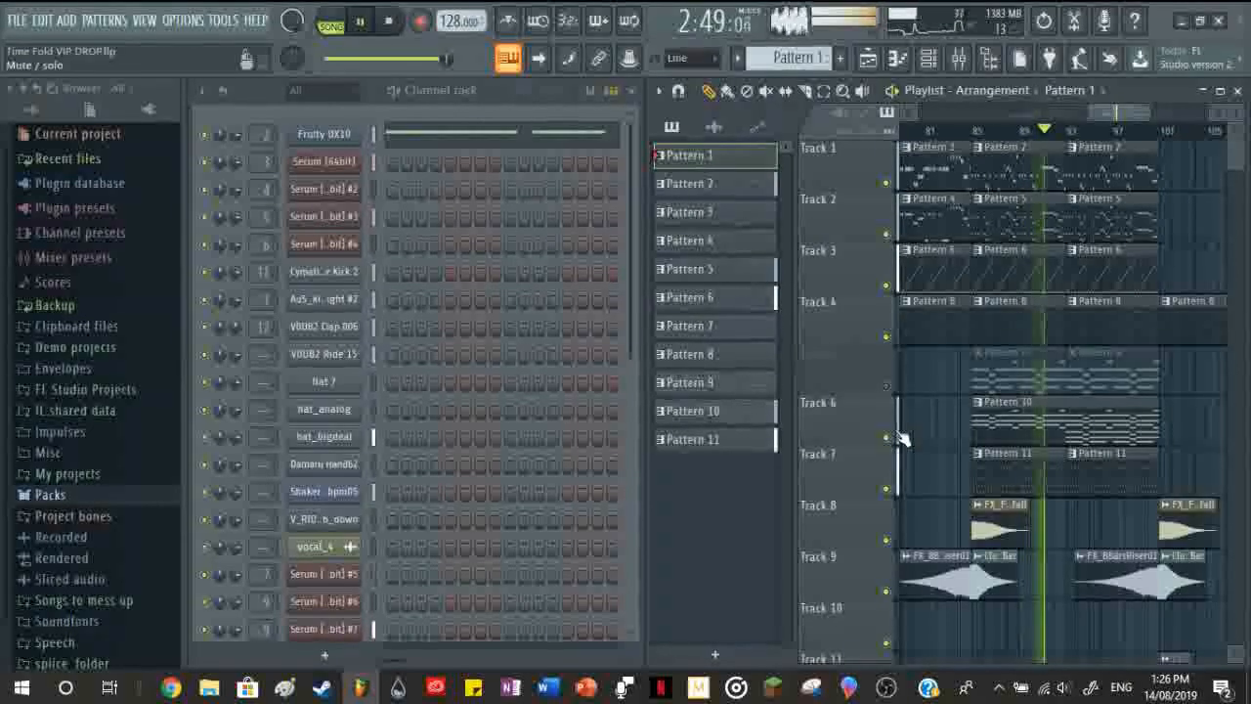
# Step: Review the remaining channels and clips during playback, unmute Track 5 and stop the song
pyautogui.scroll(-5, 460, 335)
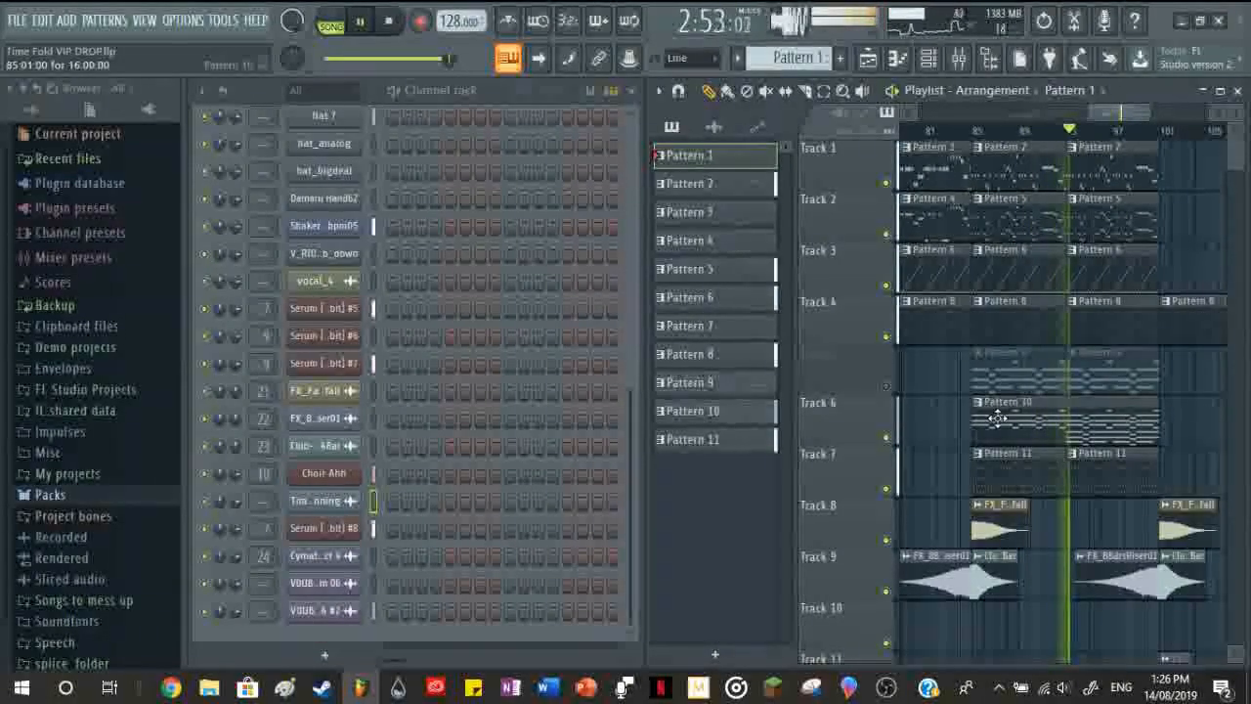
pyautogui.scroll(-2, 995, 418)
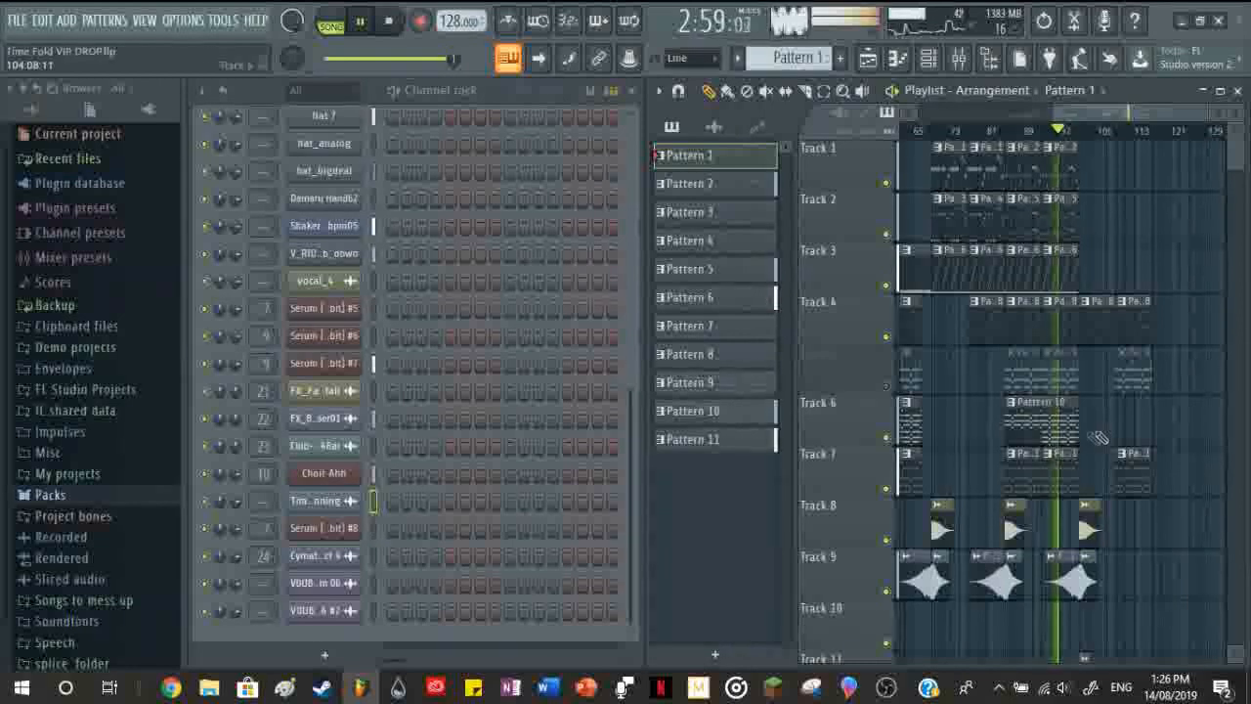
pyautogui.moveTo(847, 394); pyautogui.dragTo(850, 399)
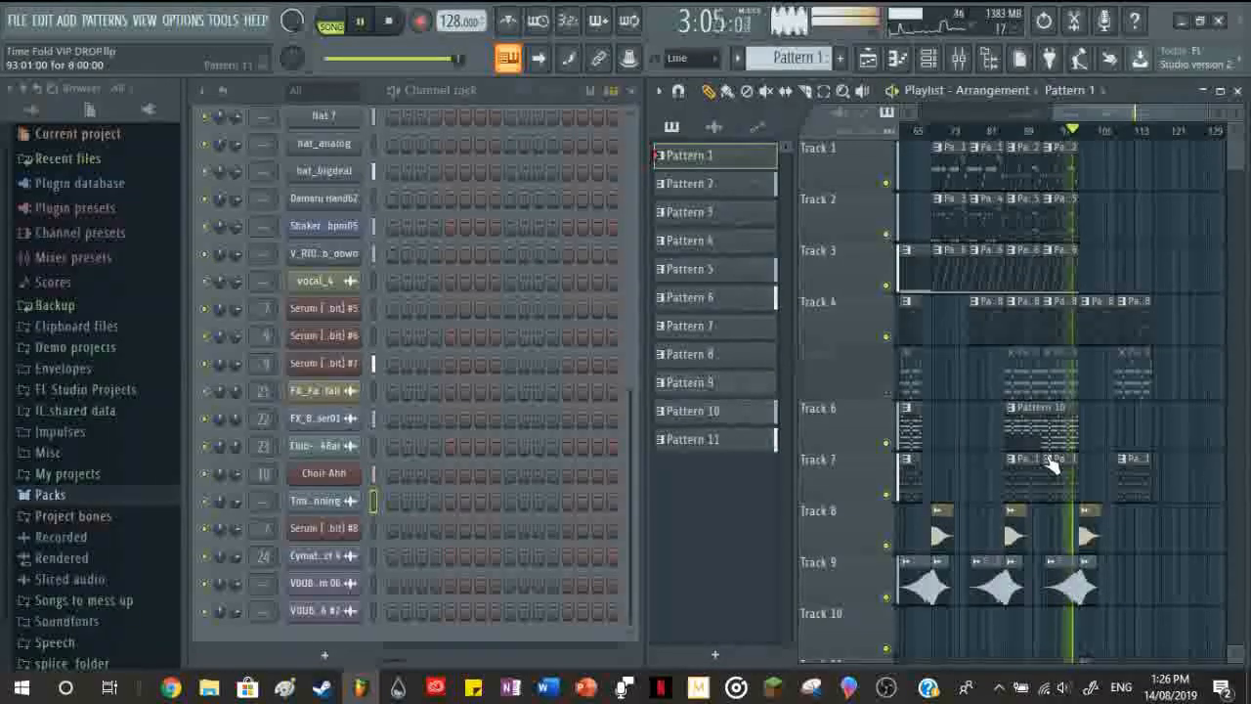
pyautogui.click(888, 391)
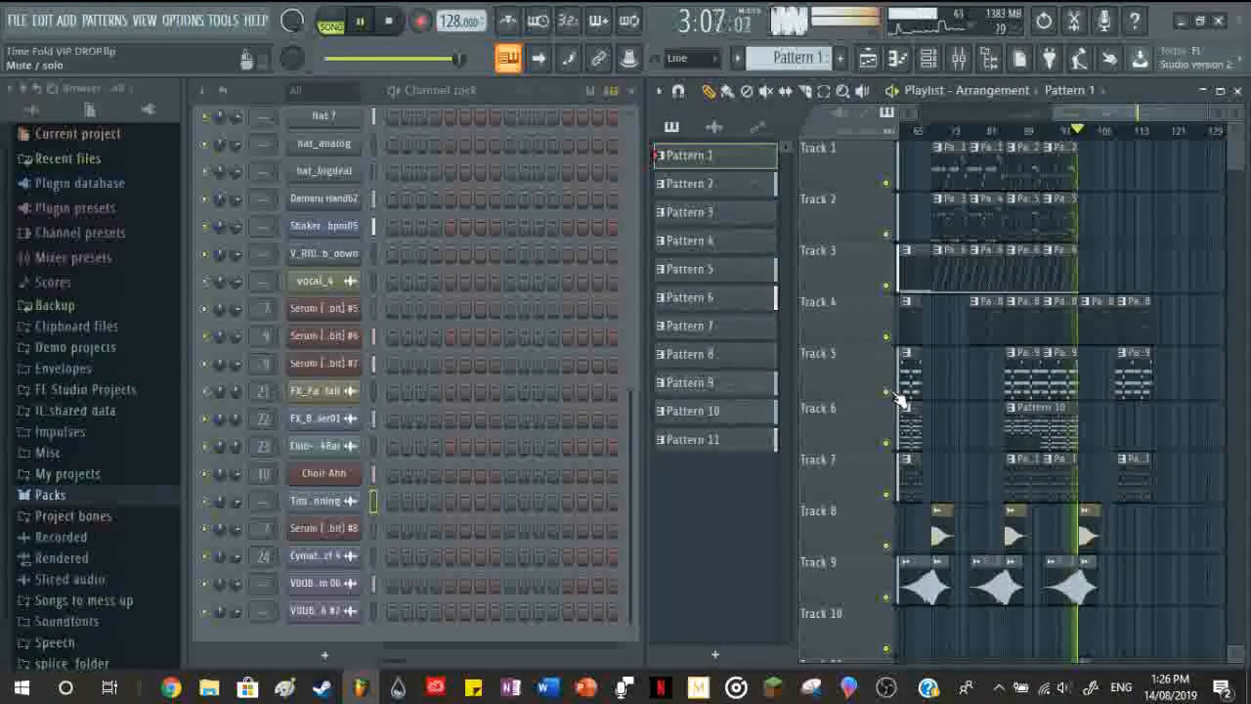
pyautogui.press('space')
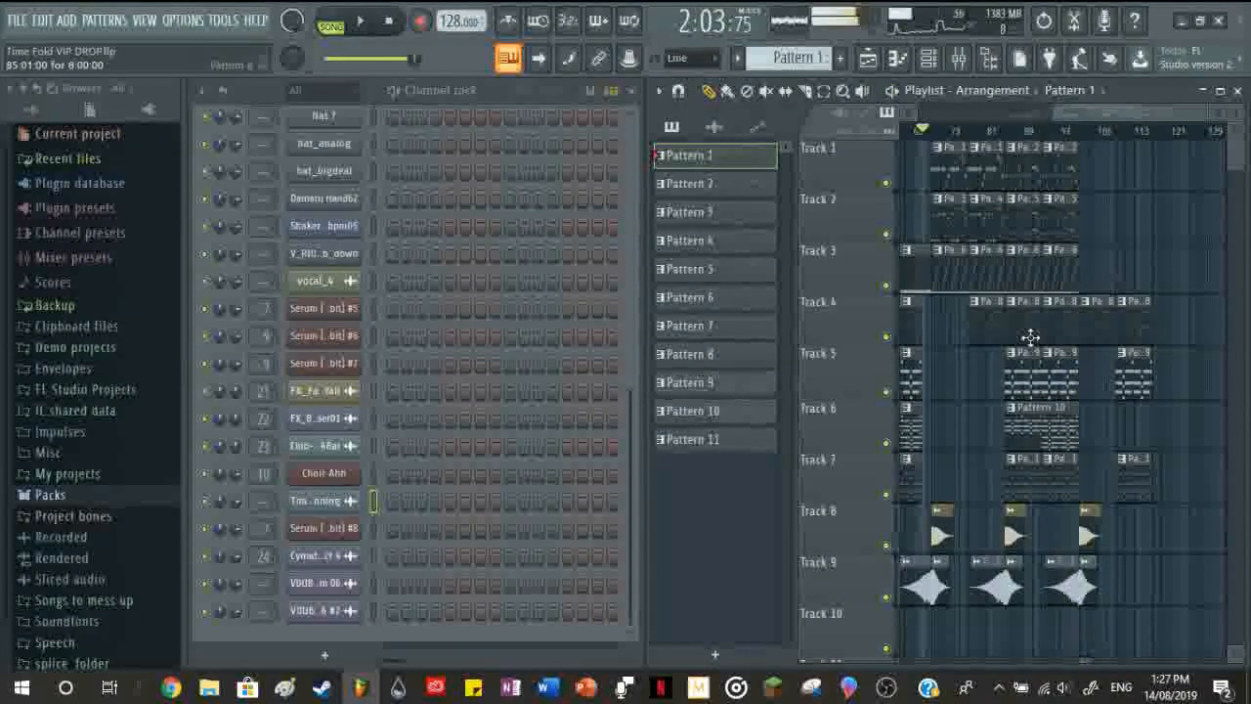
# Step: Survey the full playlist arrangement from Track 1 to Track 12, examining how the pattern and FX clips are layered
pyautogui.scroll(-2, 1030, 337)
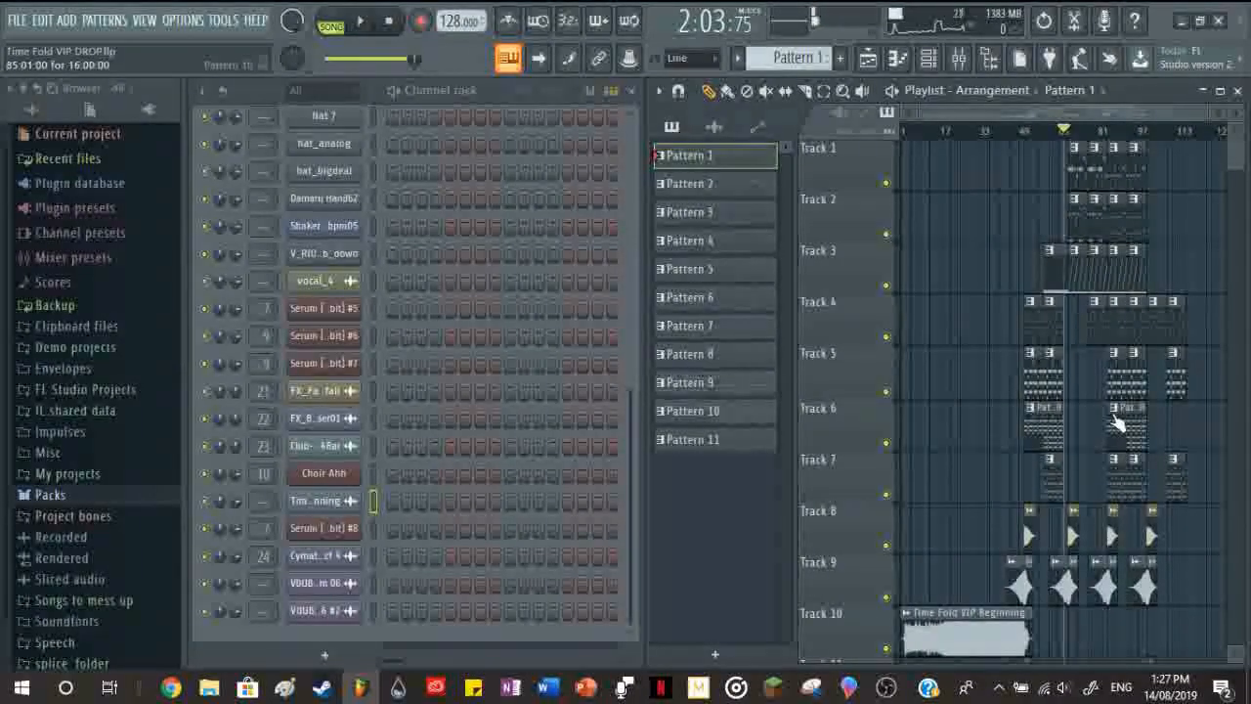
pyautogui.scroll(-3, 1119, 422)
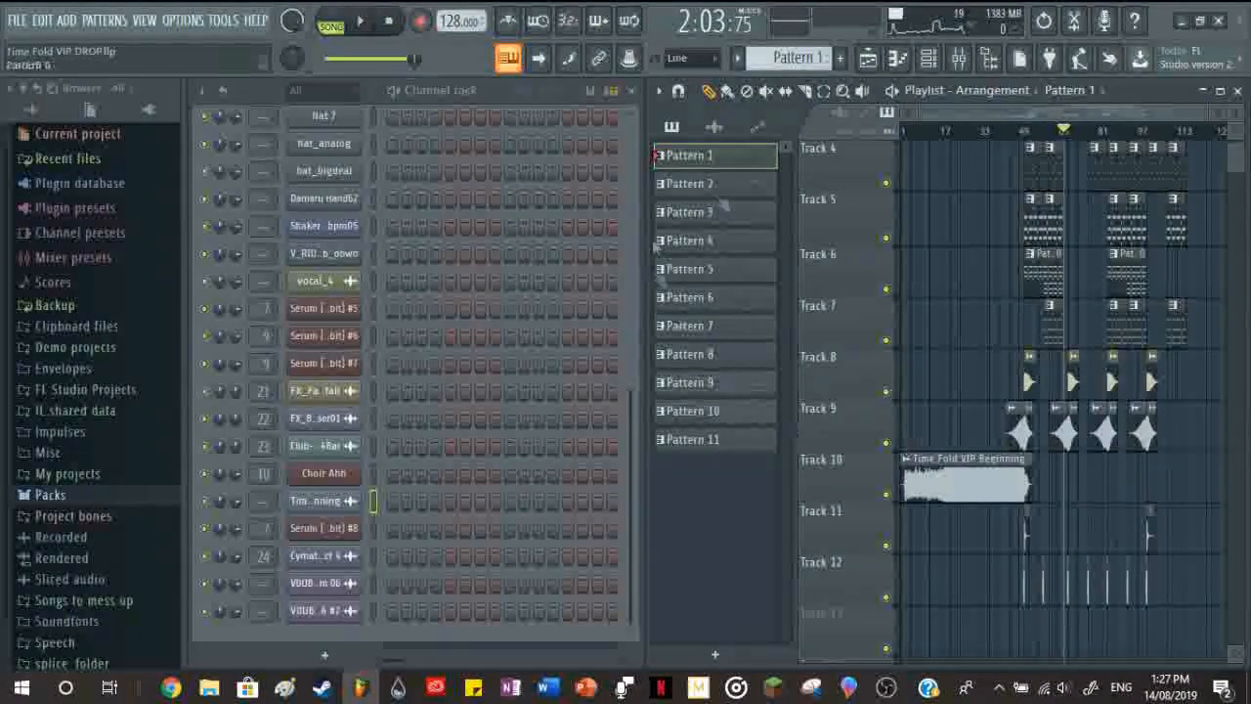
pyautogui.scroll(3, 1101, 420)
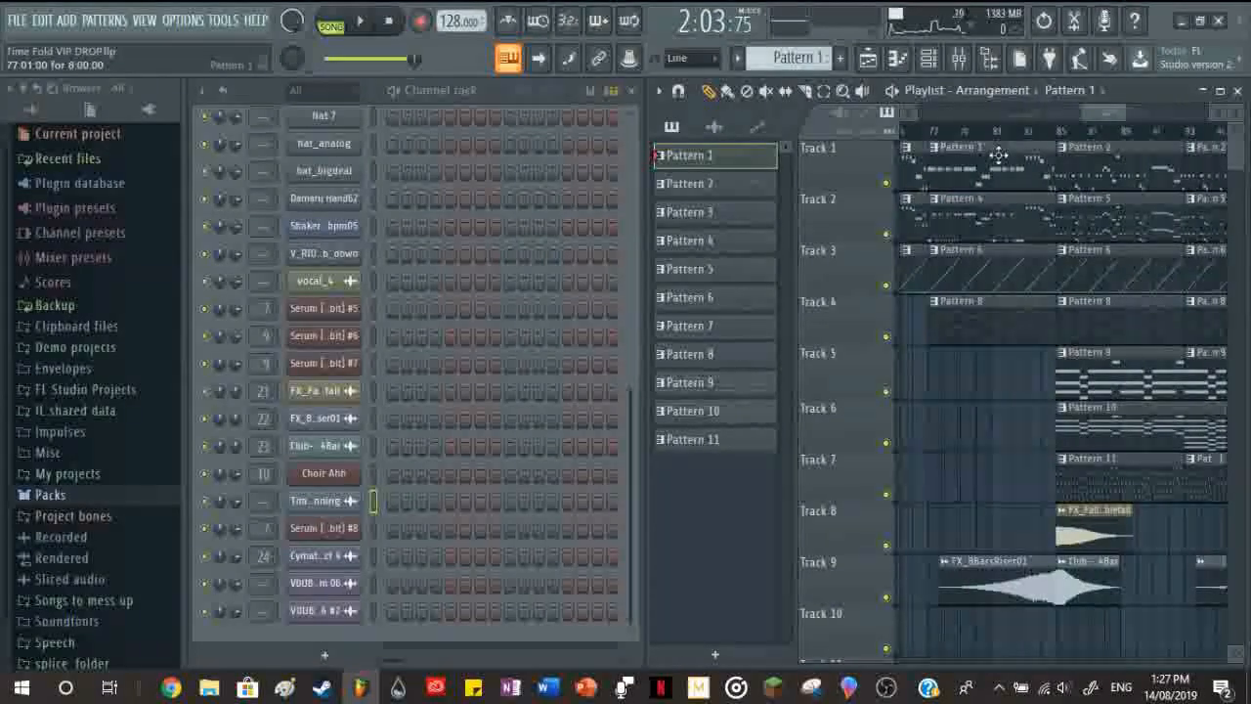
pyautogui.scroll(-4, 1030, 327)
pyautogui.scroll(1, 1034, 350)
pyautogui.scroll(-1, 1040, 380)
pyautogui.scroll(1, 945, 237)
pyautogui.scroll(-3, 987, 371)
pyautogui.scroll(4, 1026, 499)
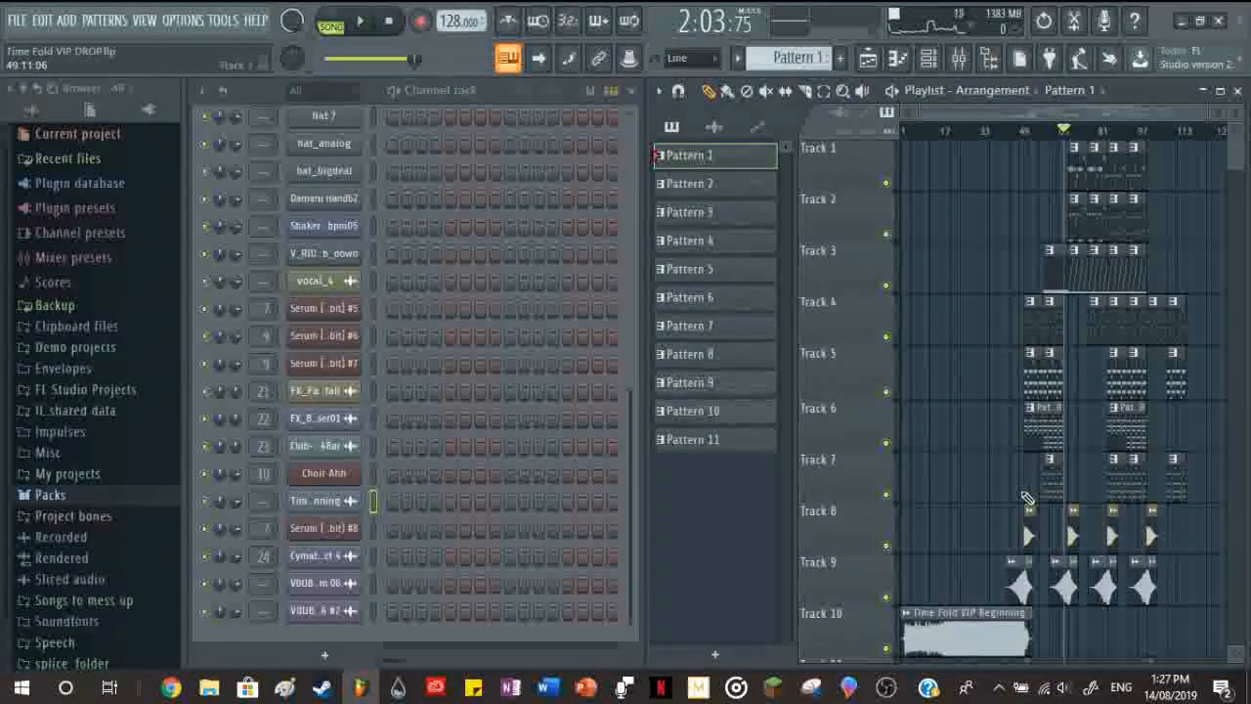
# Step: Examine the arrangement in the maximized playlist, place the playhead at bar 69 and restore the window size
pyautogui.click(1223, 91)
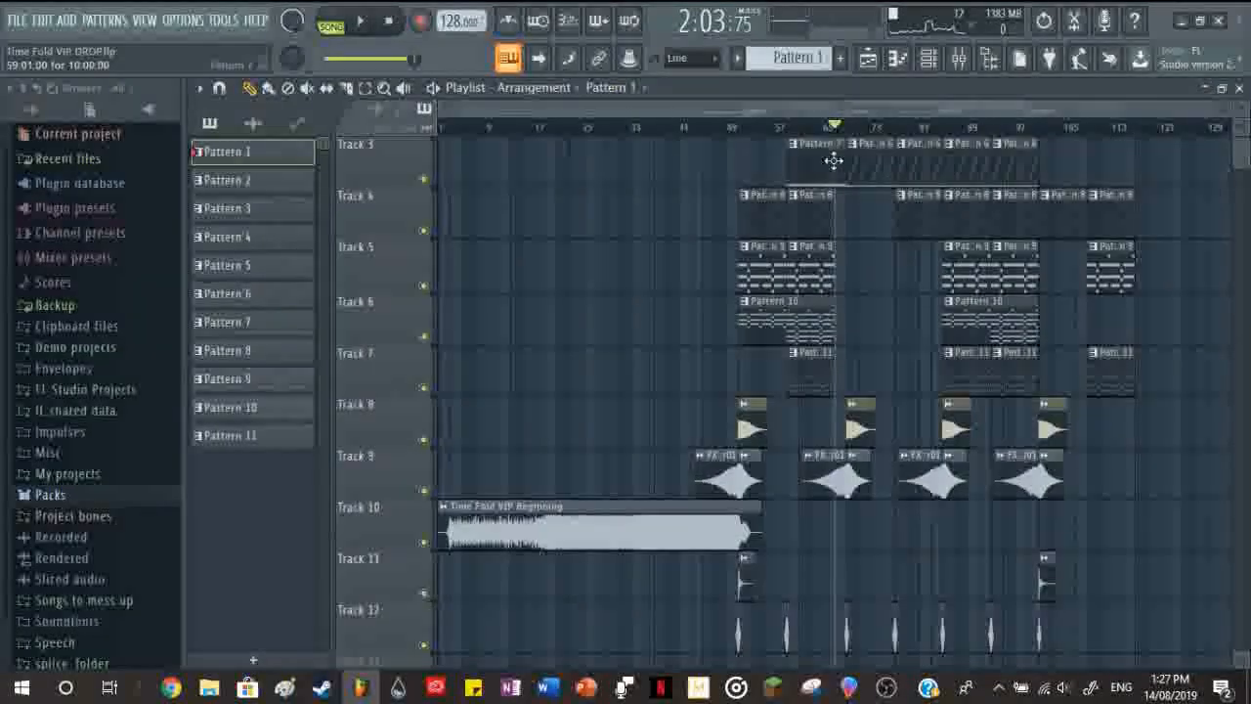
pyautogui.scroll(5, 884, 134)
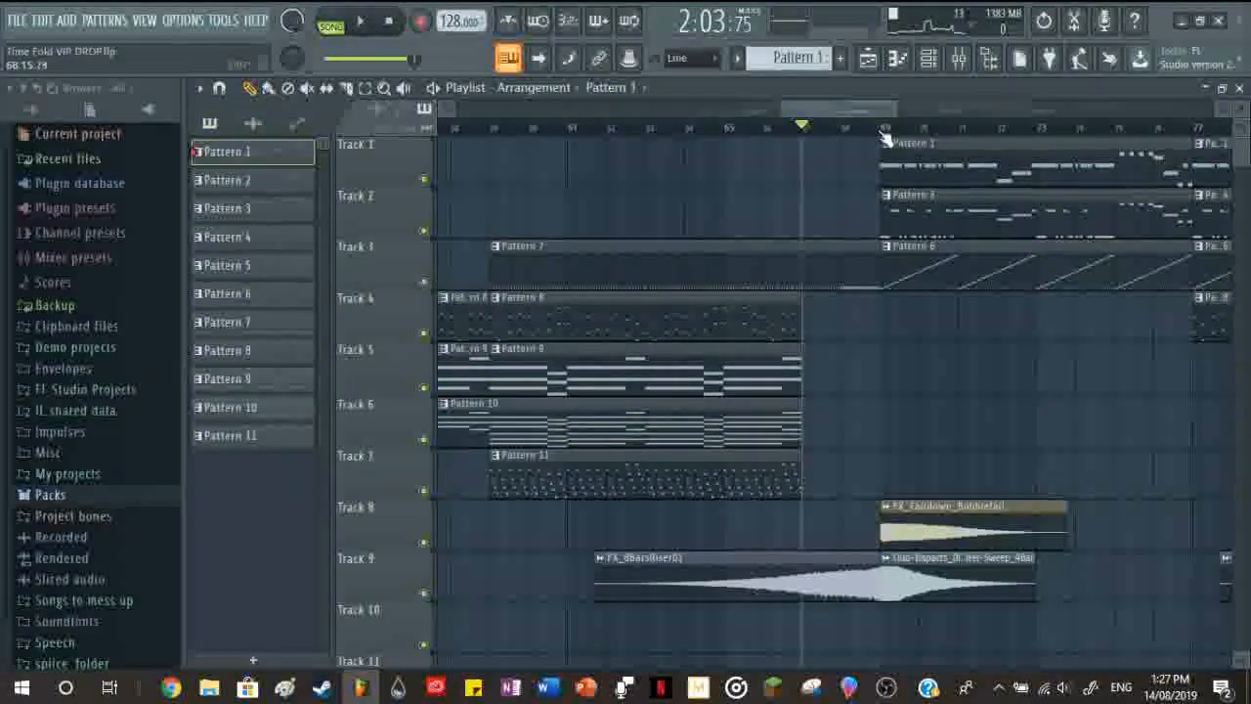
pyautogui.scroll(-5, 787, 349)
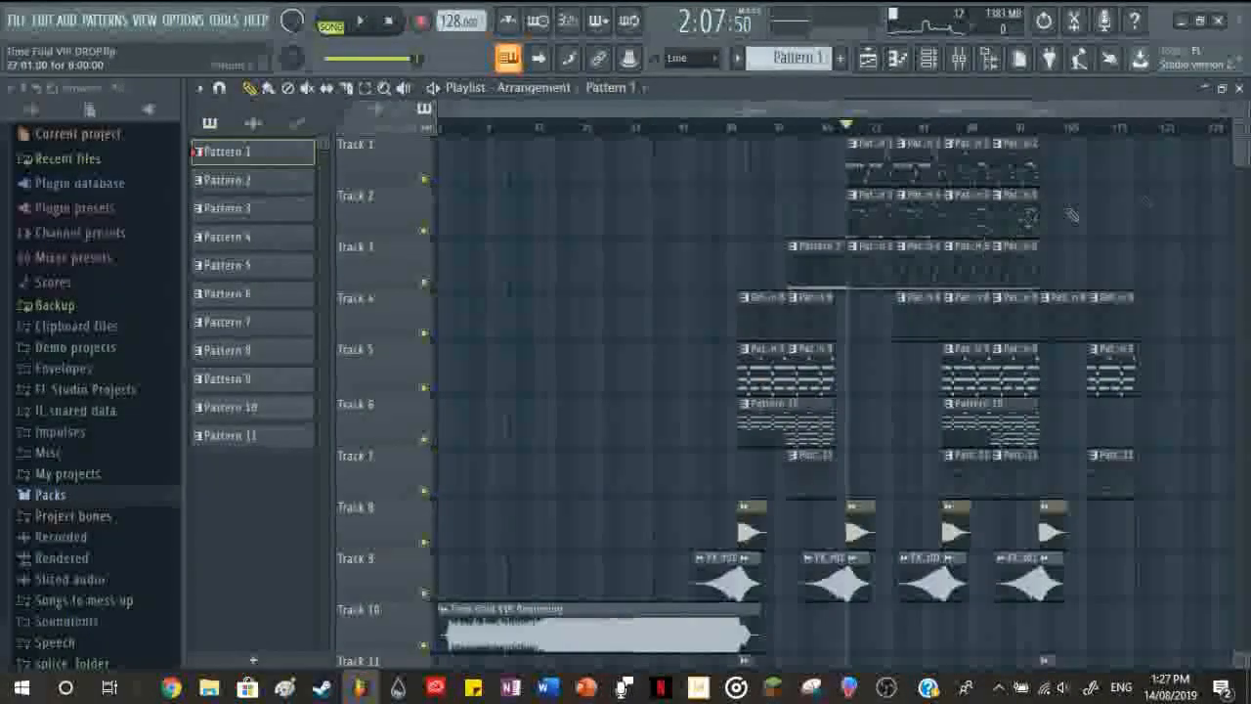
pyautogui.click(1223, 90)
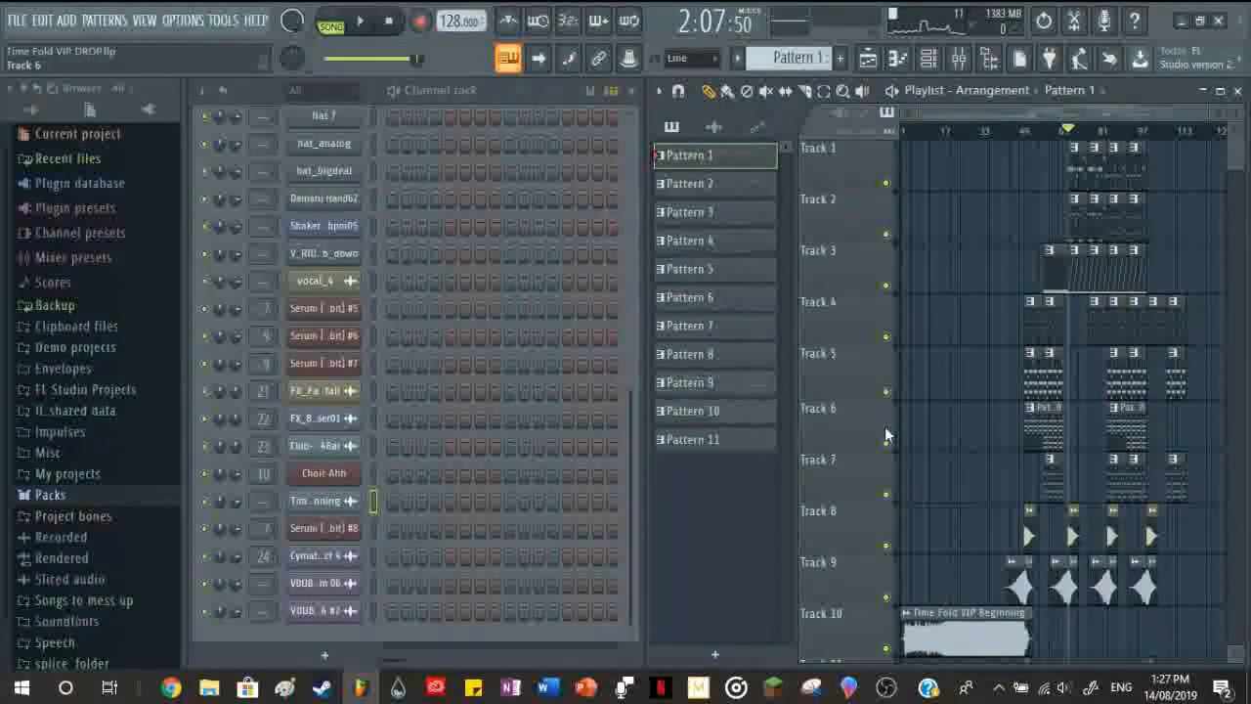
# Step: Select the Pattern 9 clip on Track 5 to check its notes, then view the whole arrangement again
pyautogui.scroll(4, 1145, 526)
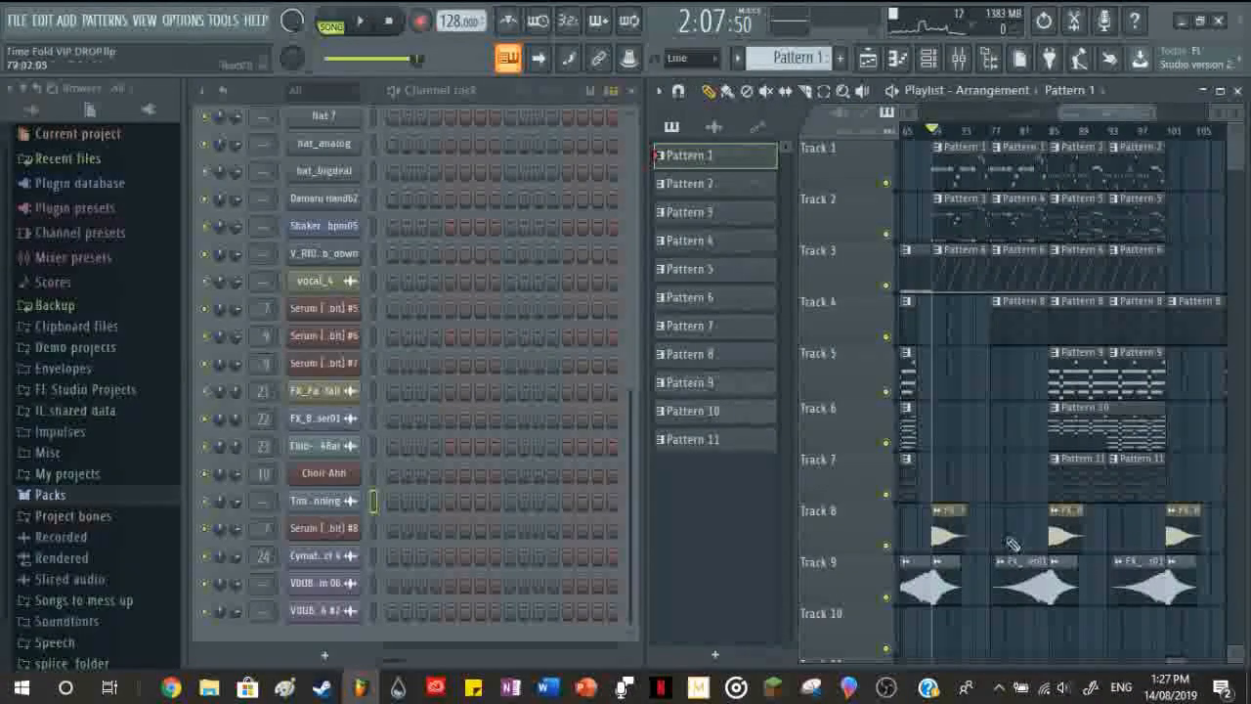
pyautogui.scroll(4, 974, 470)
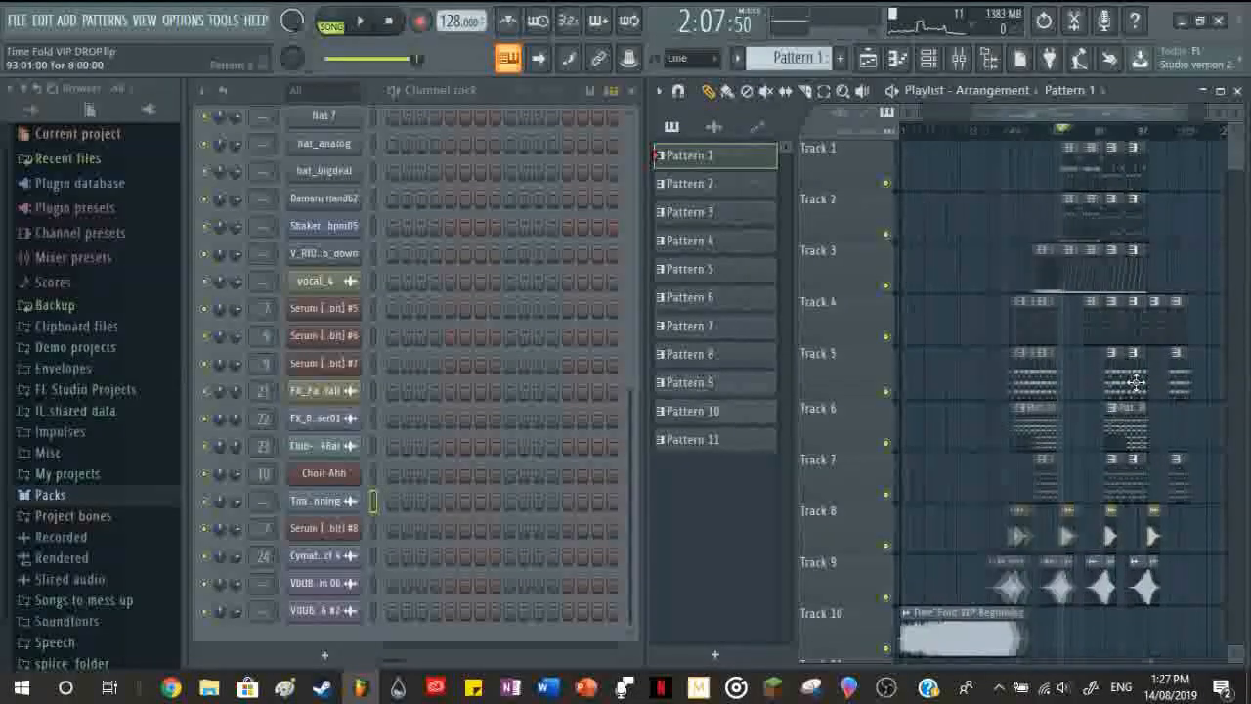
pyautogui.click(1089, 371)
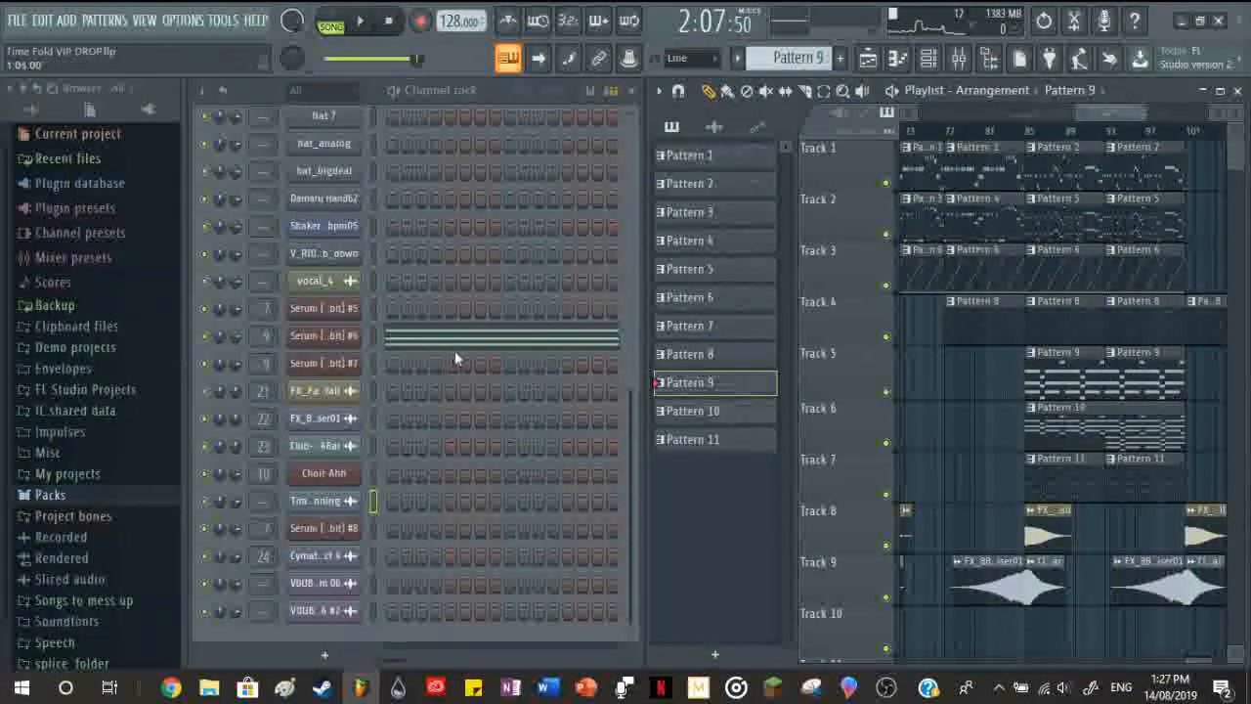
pyautogui.scroll(-4, 999, 442)
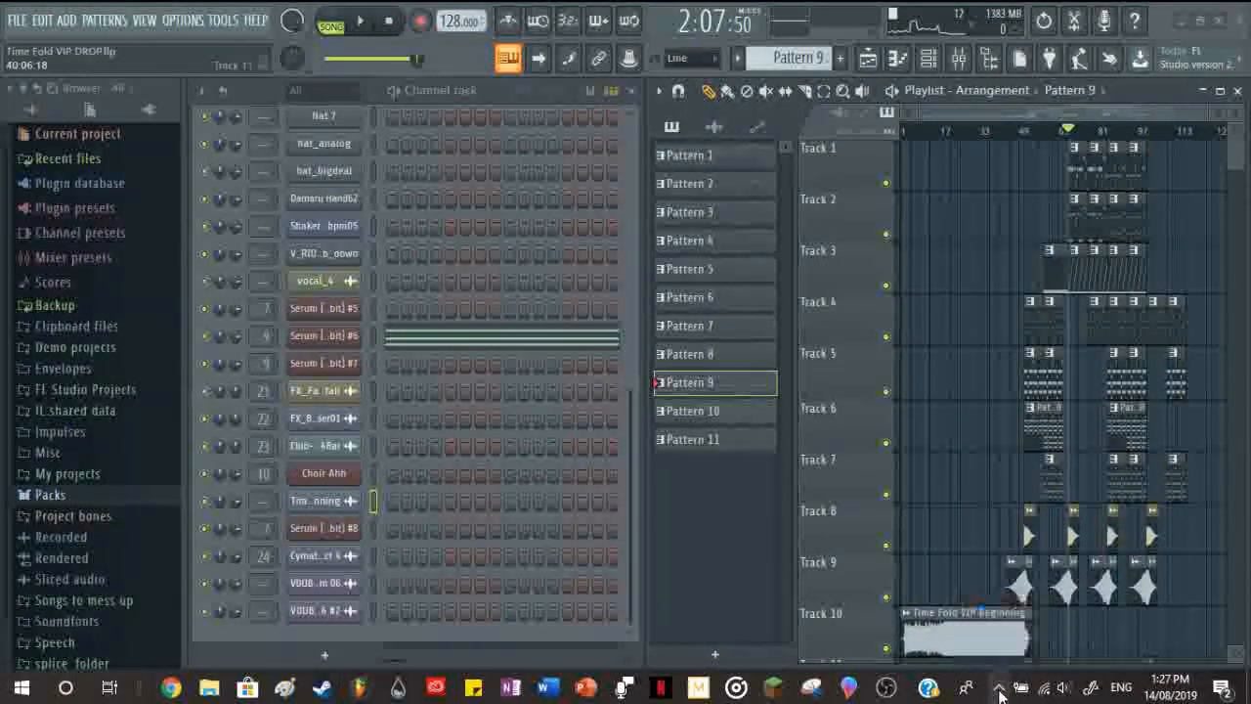
# Step: Close FL Studio without saving the changes to Time Fold VIP DROP
pyautogui.click(885, 688)
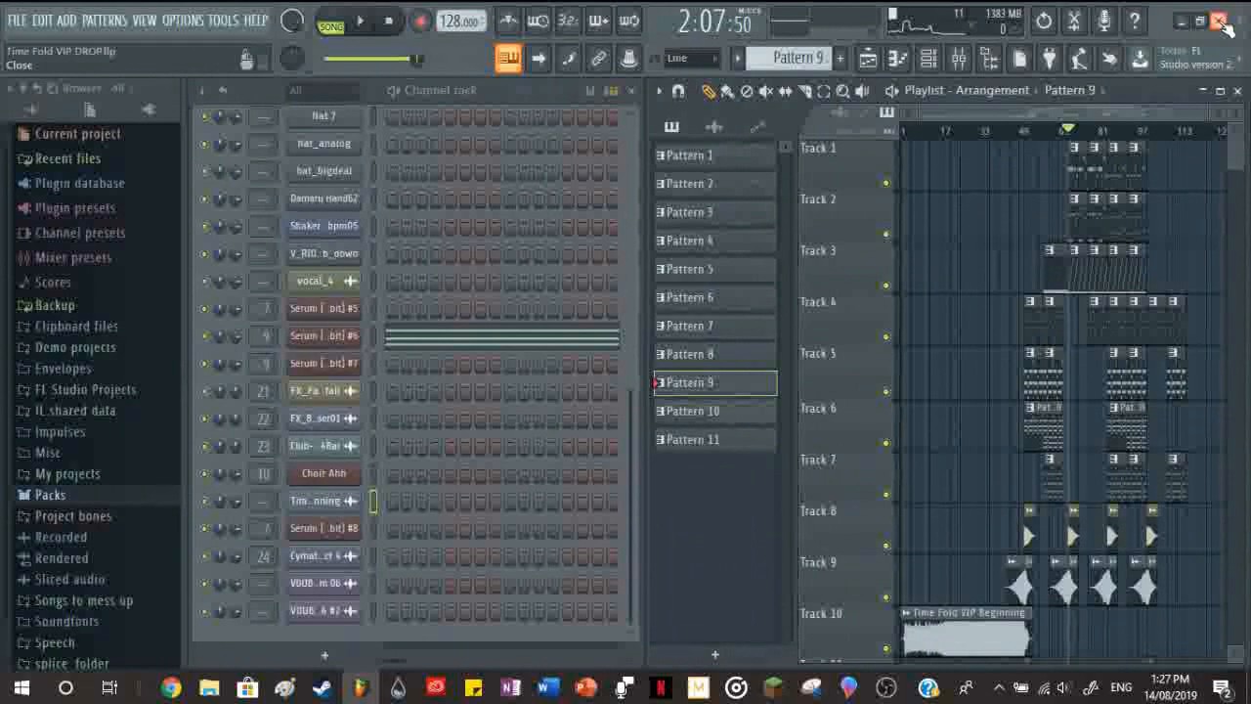
pyautogui.click(1220, 22)
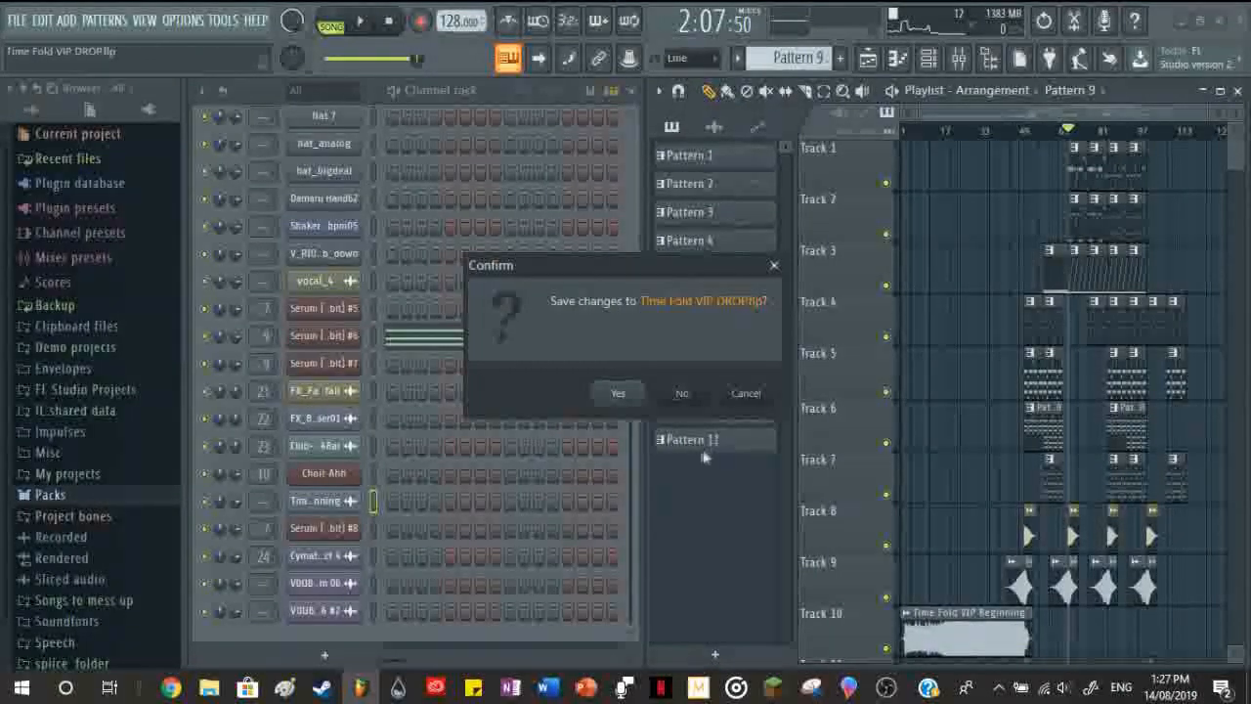
pyautogui.click(682, 395)
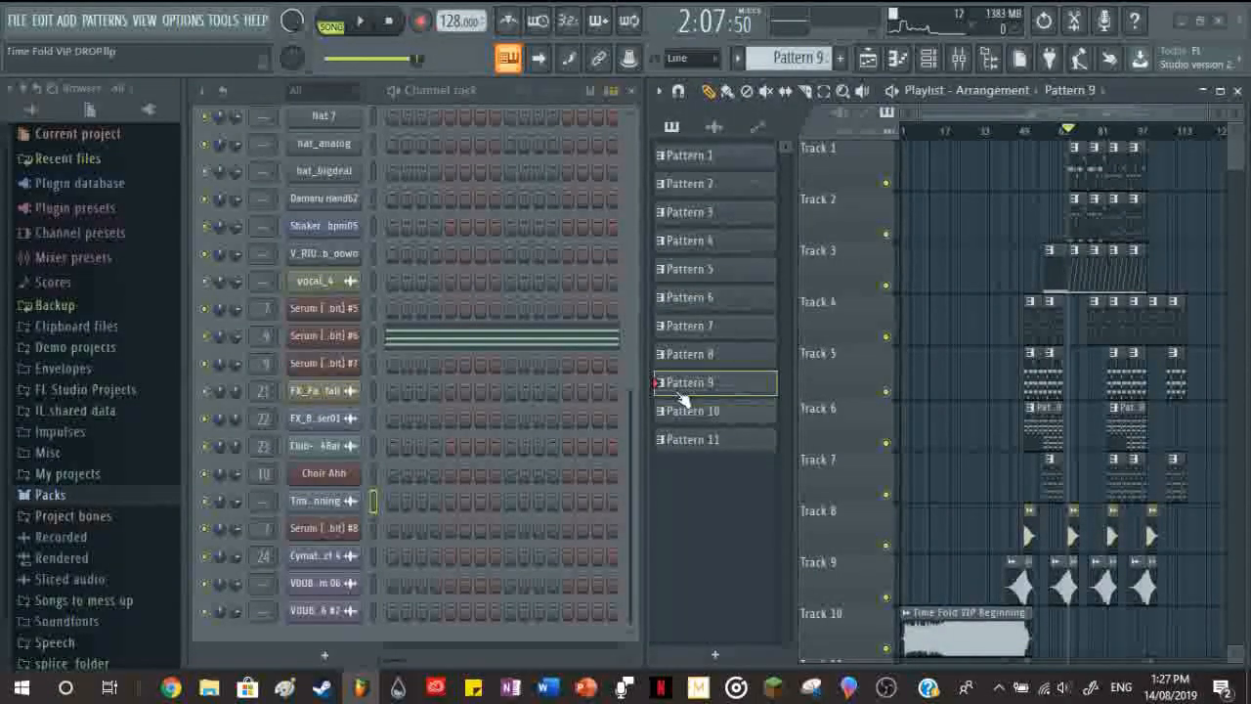